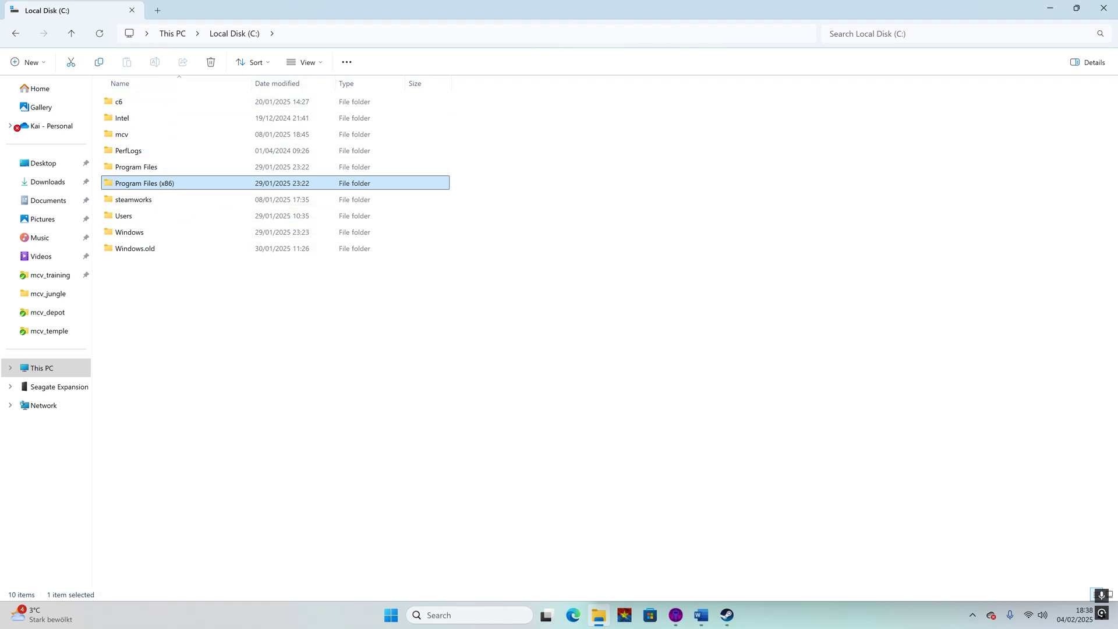
- Browse drive C: to Program Files (x86)\Steam\steamapps\common and open the Military Conflict - Vietnam folder
left_click(173, 34)
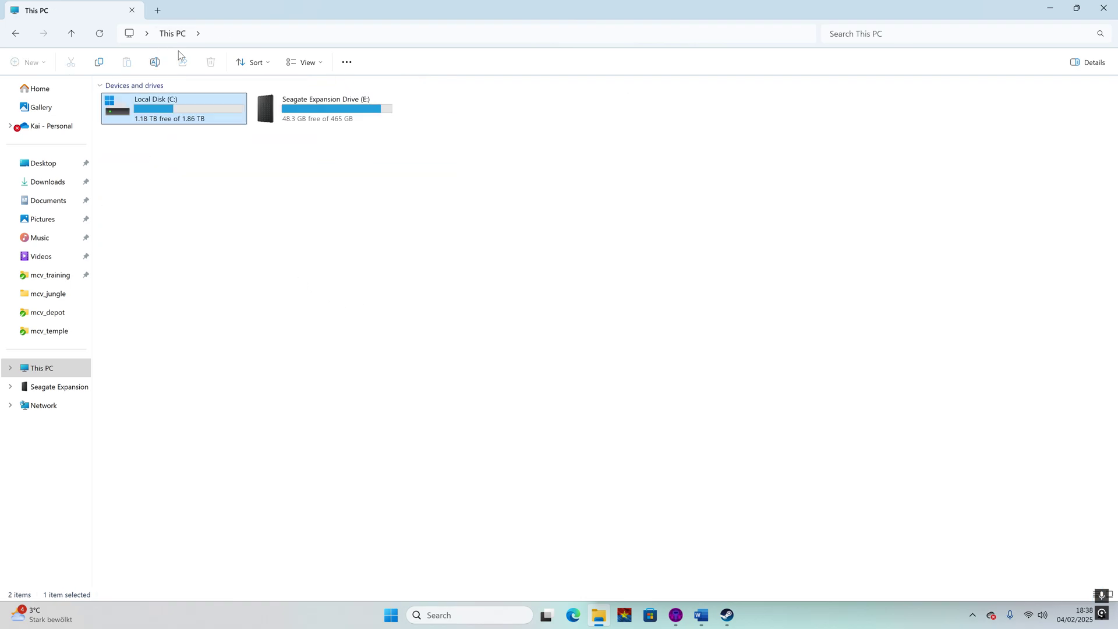
double_click(169, 114)
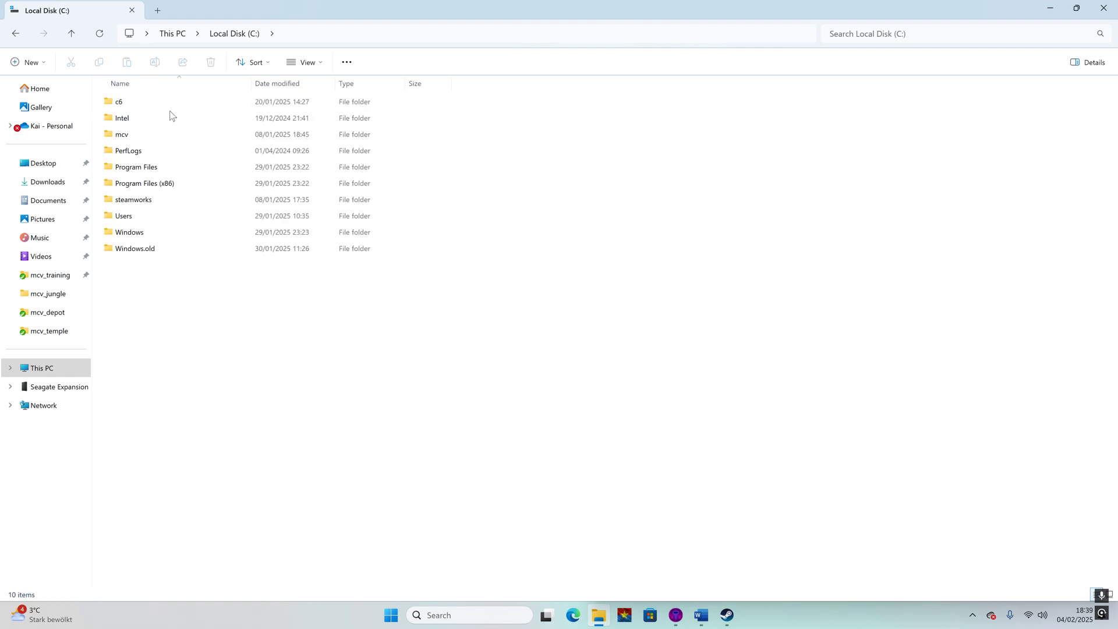
double_click(161, 187)
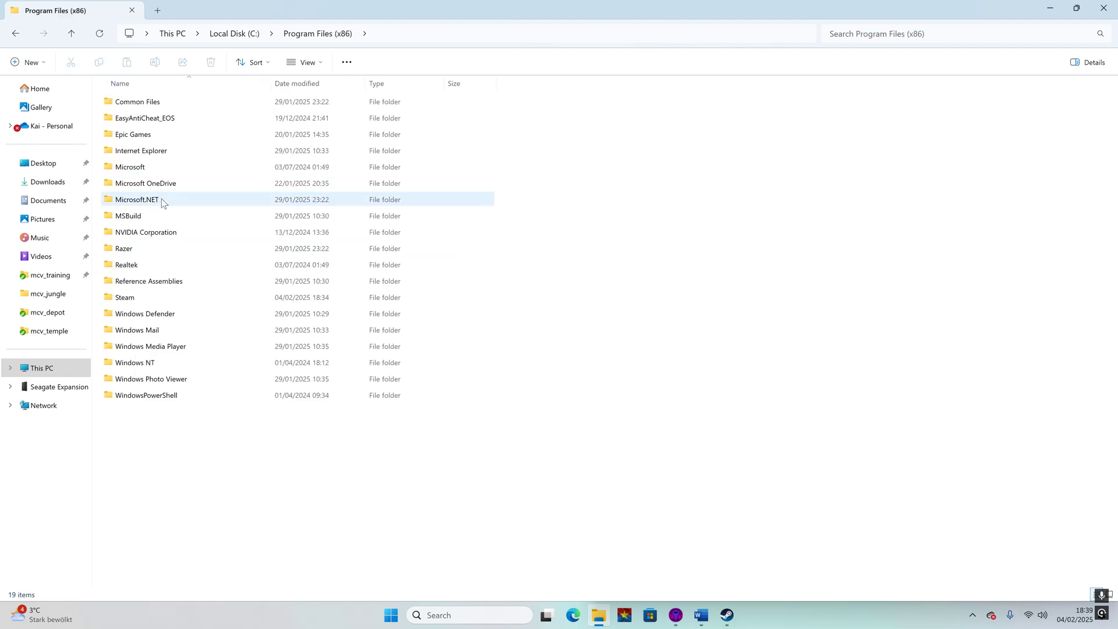
left_click(138, 300)
double_click(137, 300)
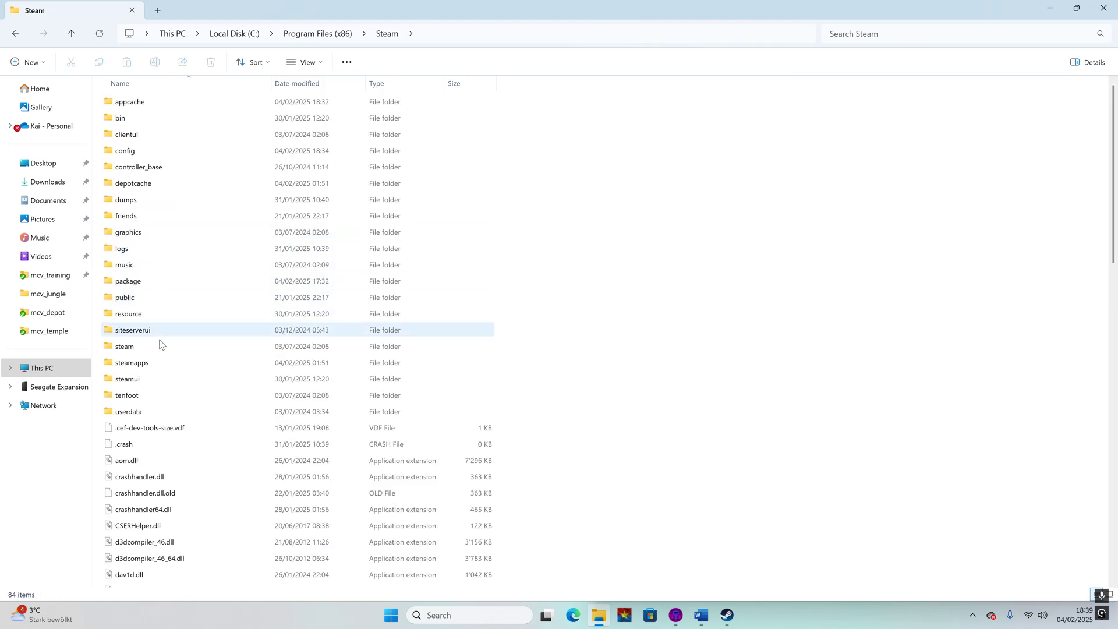
double_click(155, 361)
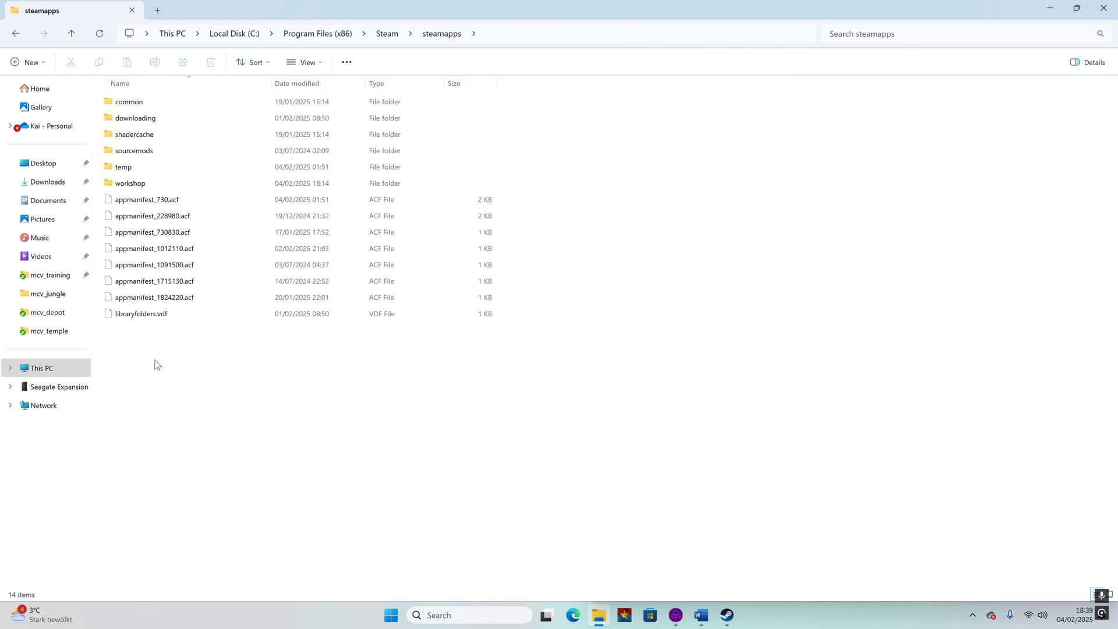
double_click(153, 102)
double_click(181, 205)
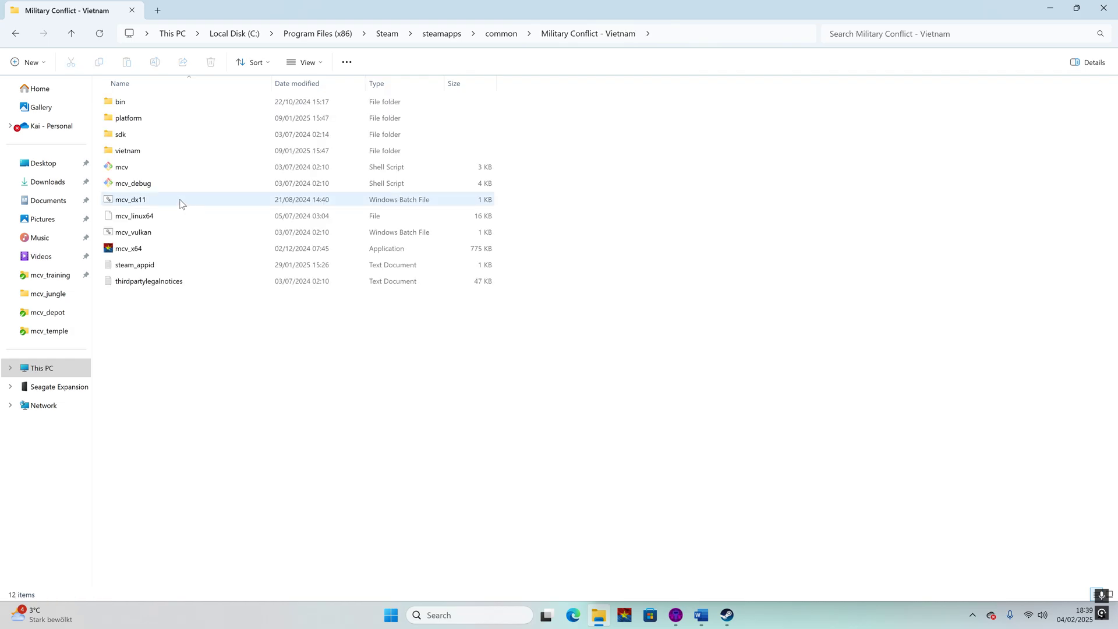
- Launch hammerplusplus from the bin\win64 folder and start a new map in Hammer++
double_click(138, 103)
double_click(140, 119)
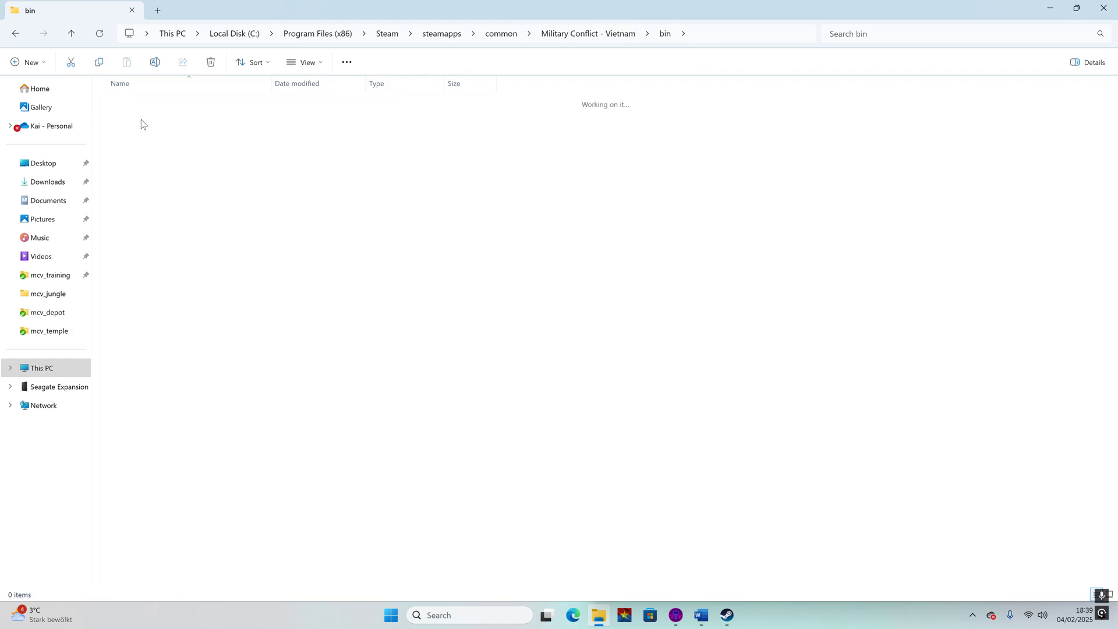
scroll(172, 274, "down", 4)
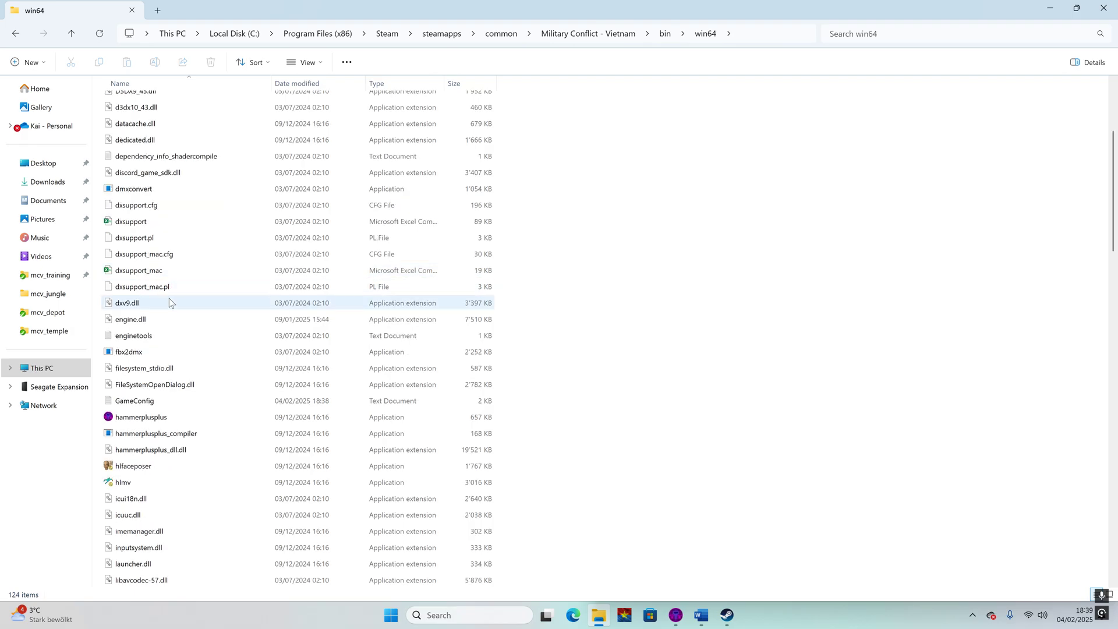
double_click(155, 419)
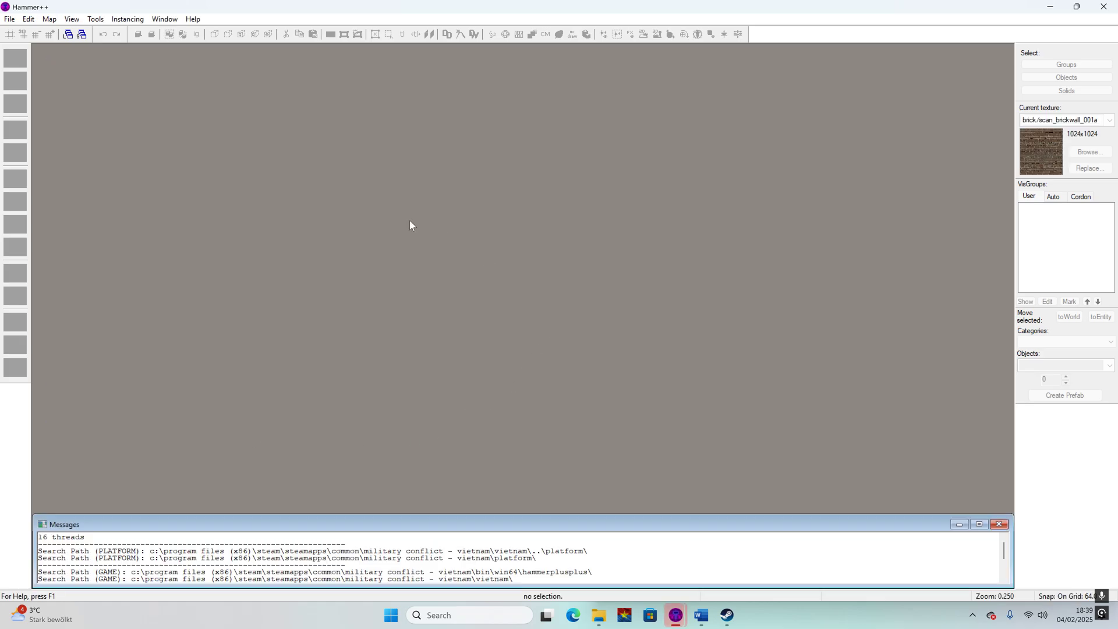
left_click(9, 19)
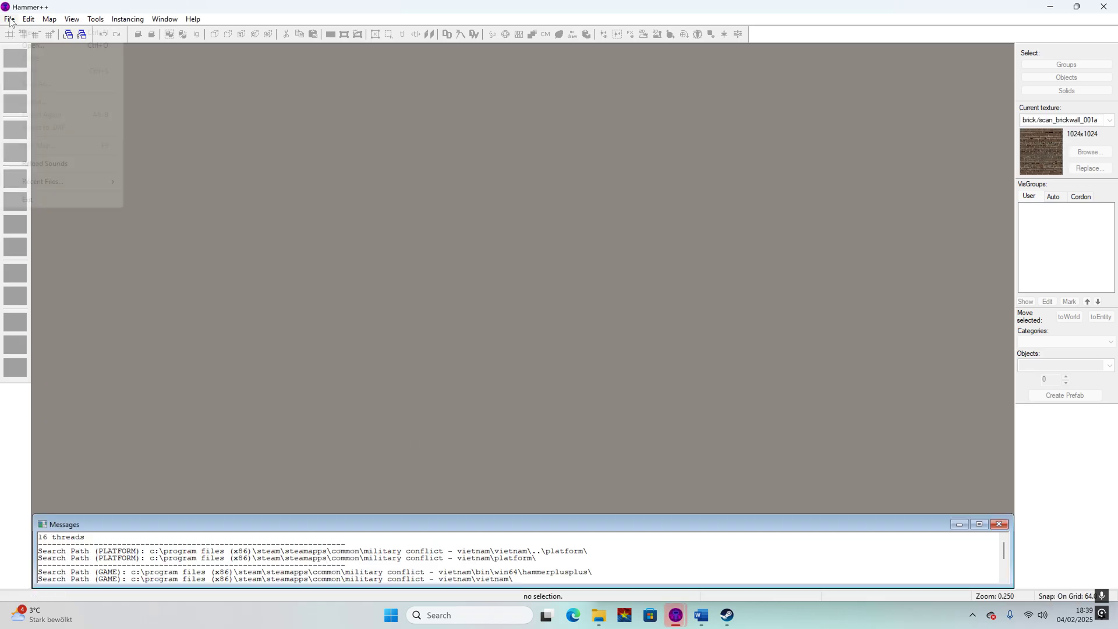
left_click(26, 33)
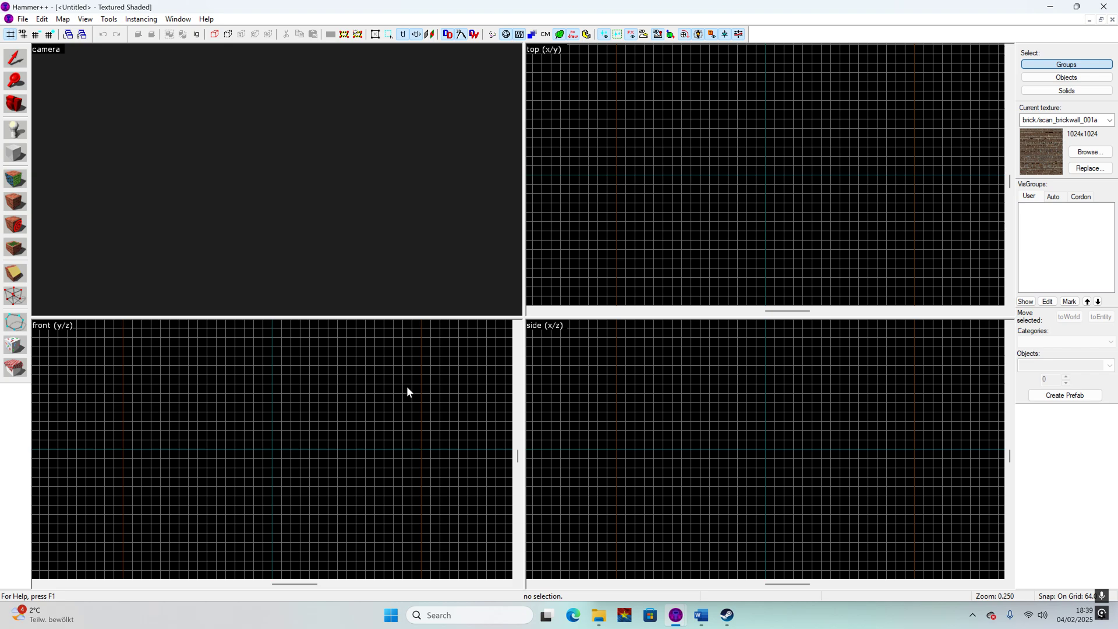
- Create a floor block about 1024 wide, 1088 long and 64 units high in the top view and bring it into the camera view
left_click(20, 156)
scroll(726, 165, "down", 2)
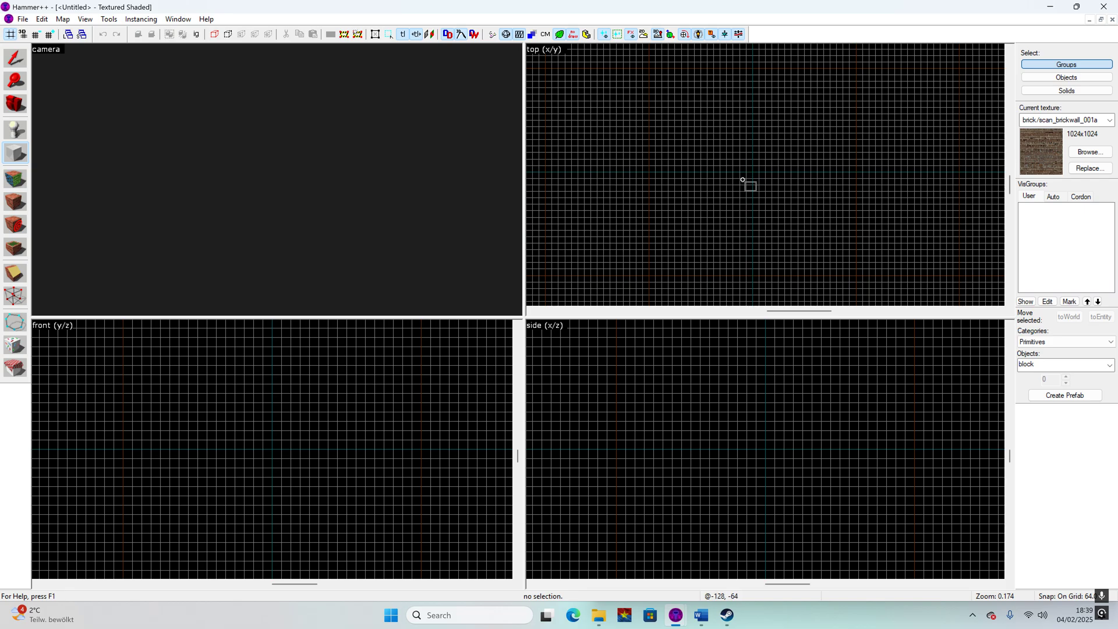
left_click_drag(753, 172, 644, 284)
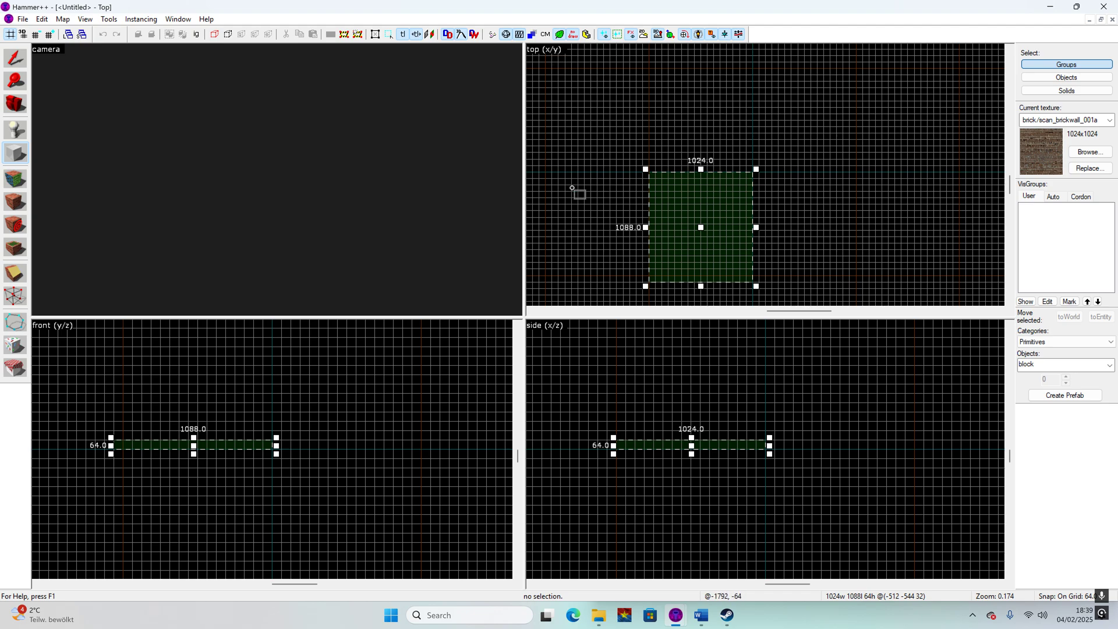
right_click(676, 191)
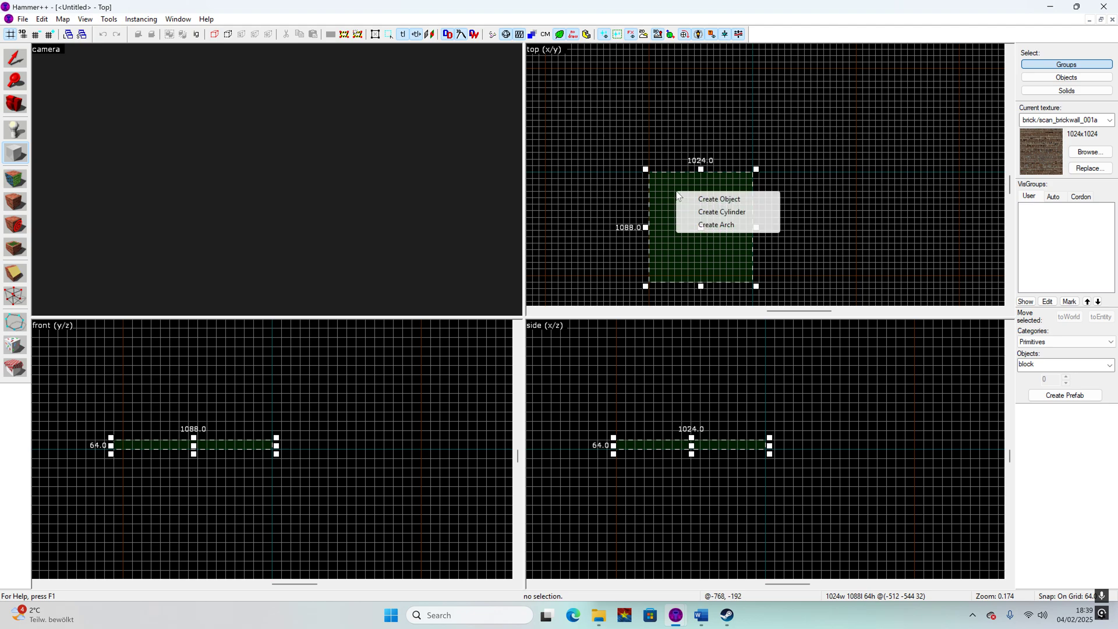
left_click(699, 200)
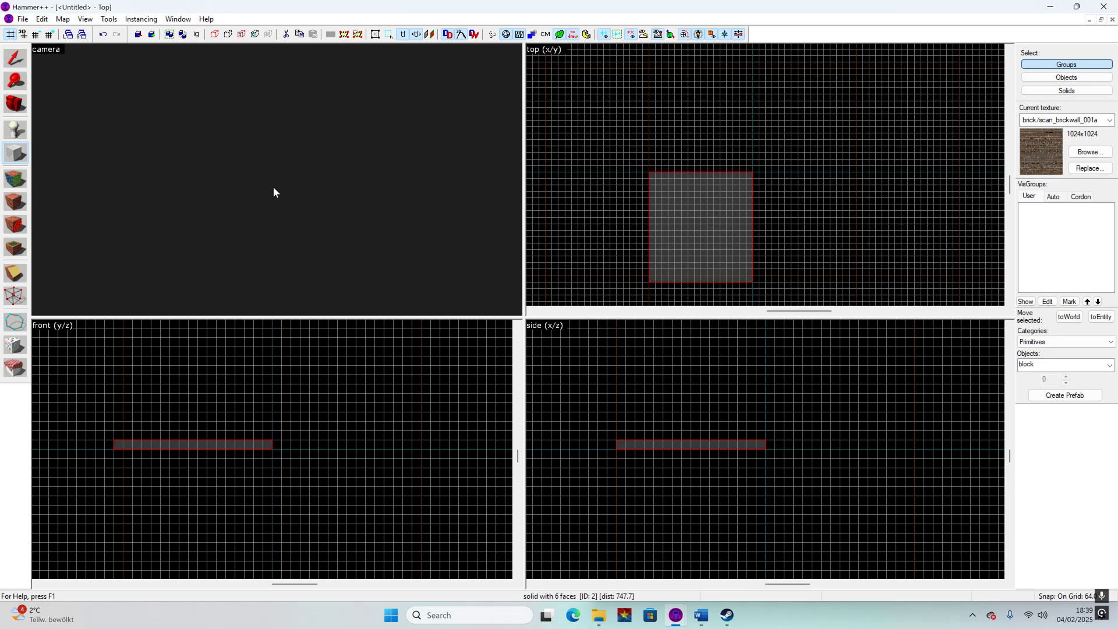
key("Right")
key("Left")
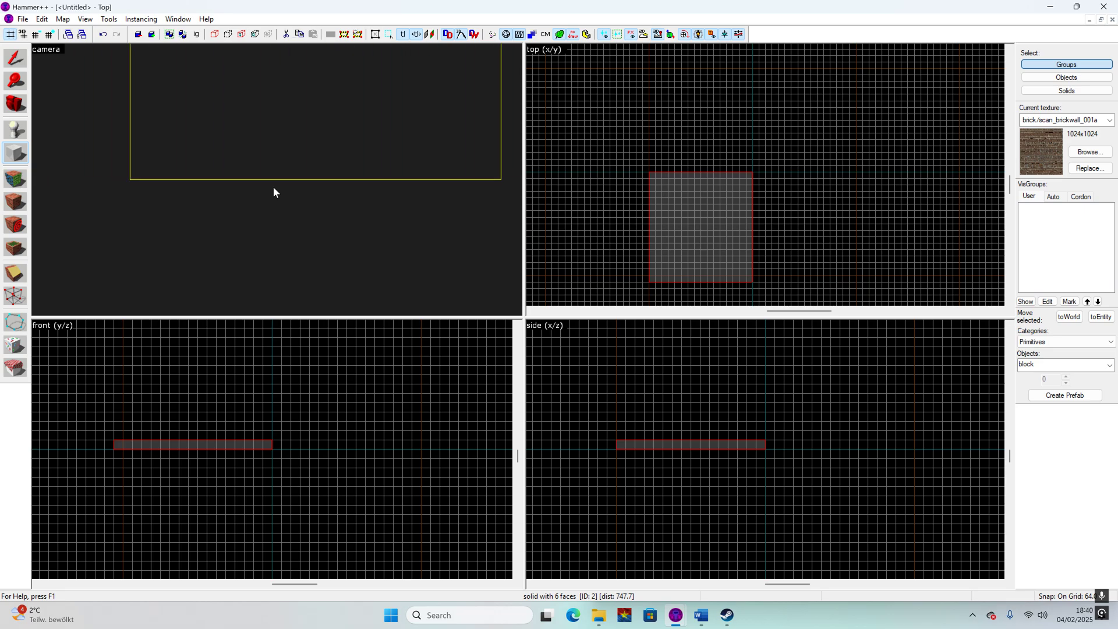
key("Down")
key("s")
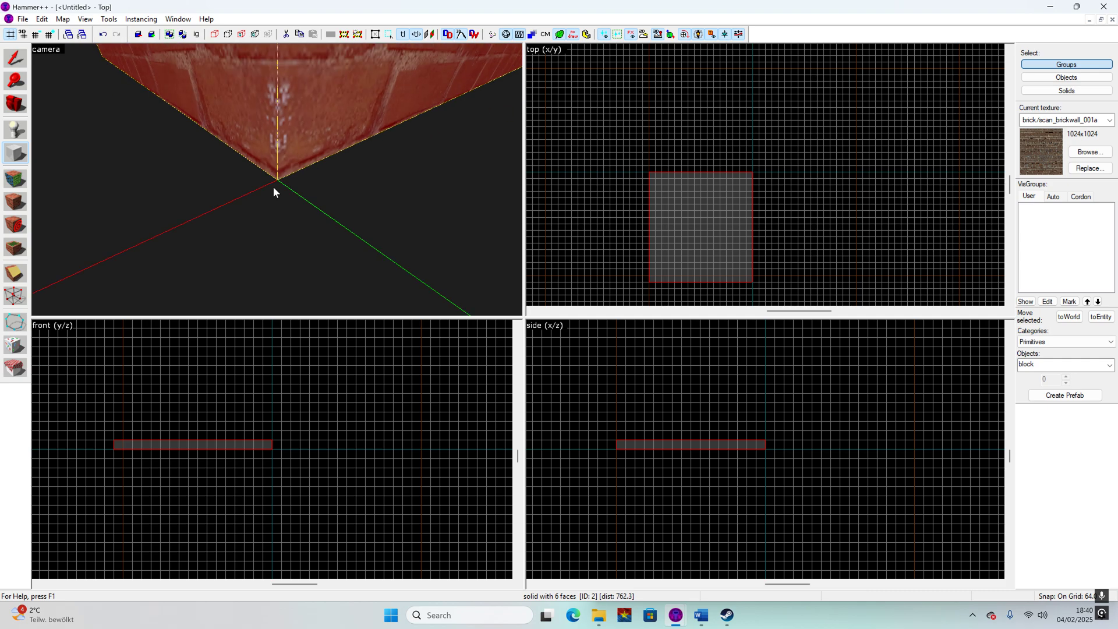
key("s")
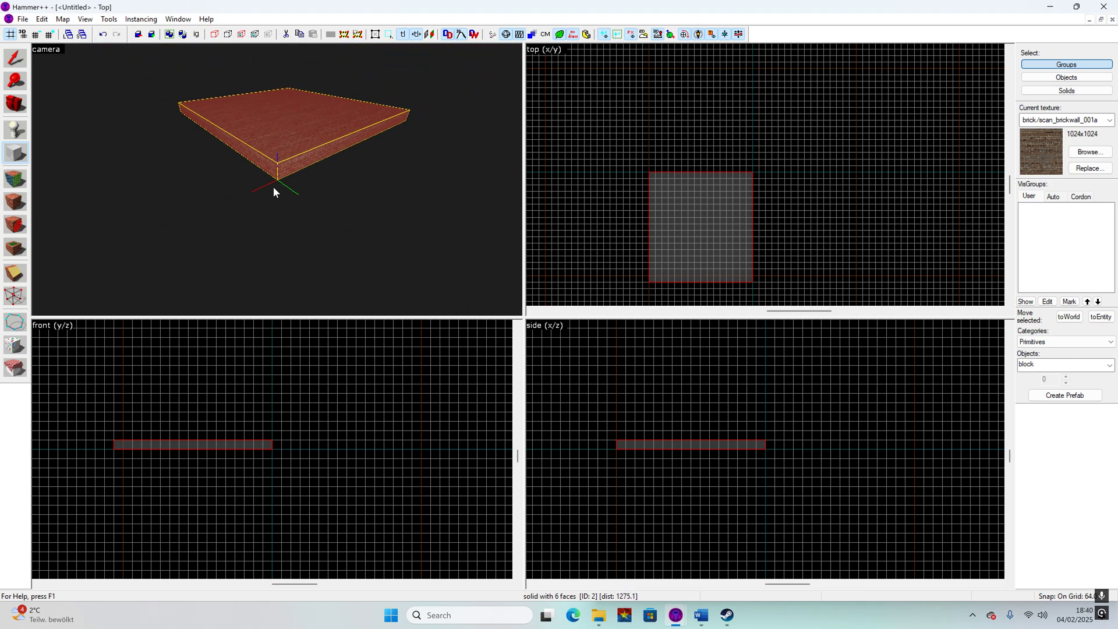
key("w")
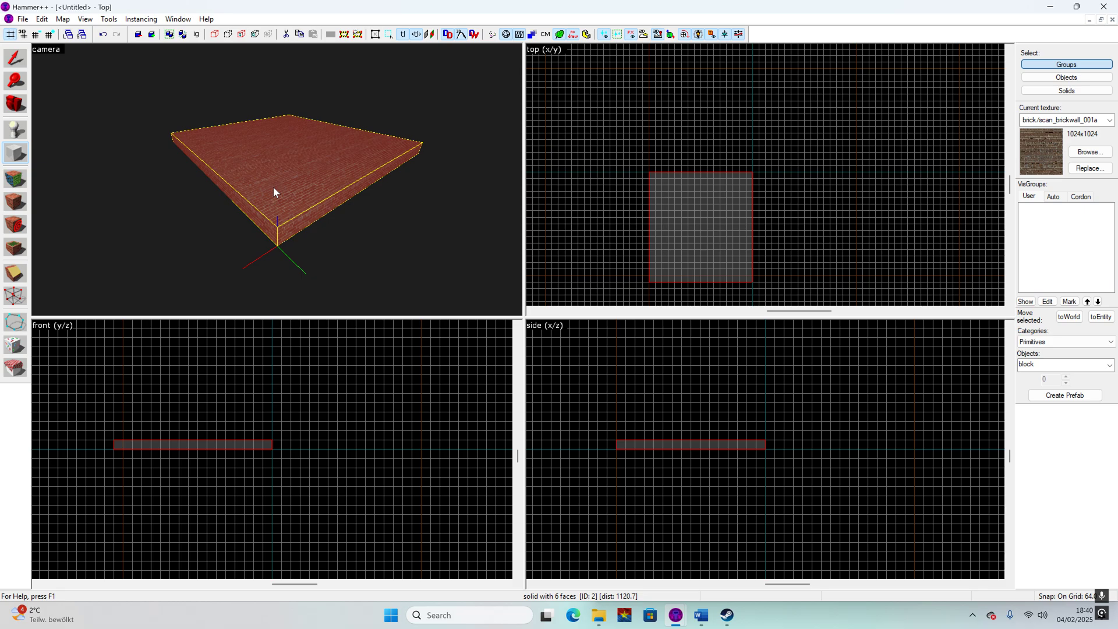
- Filter the textures for tool materials and apply tools/toolsnodraw to all faces of the floor block
left_click(15, 58)
left_click(600, 141)
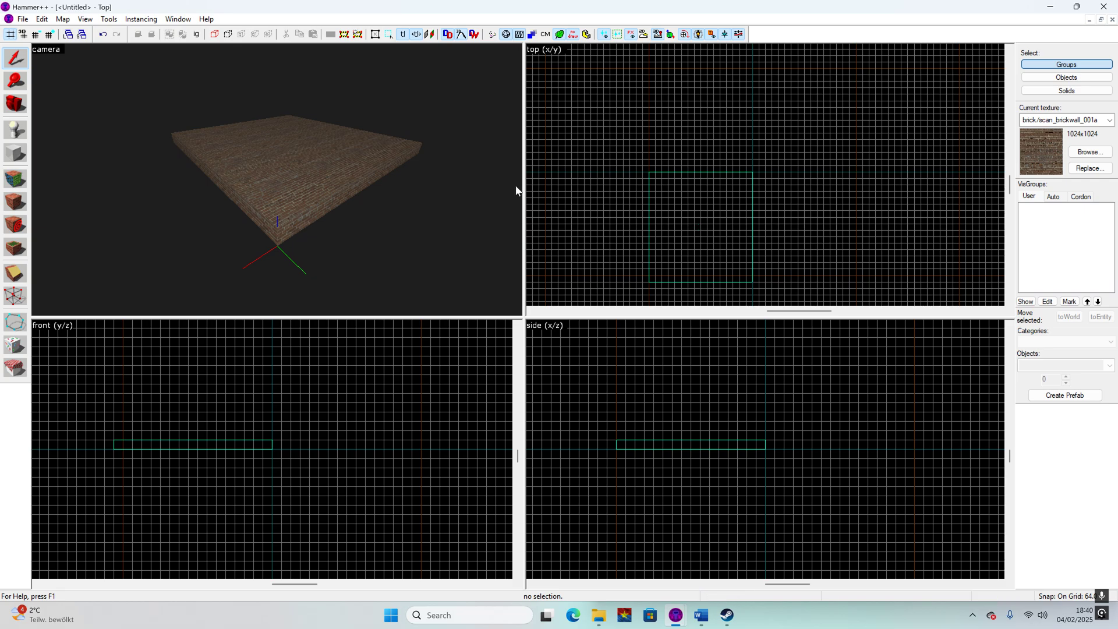
left_click(287, 177)
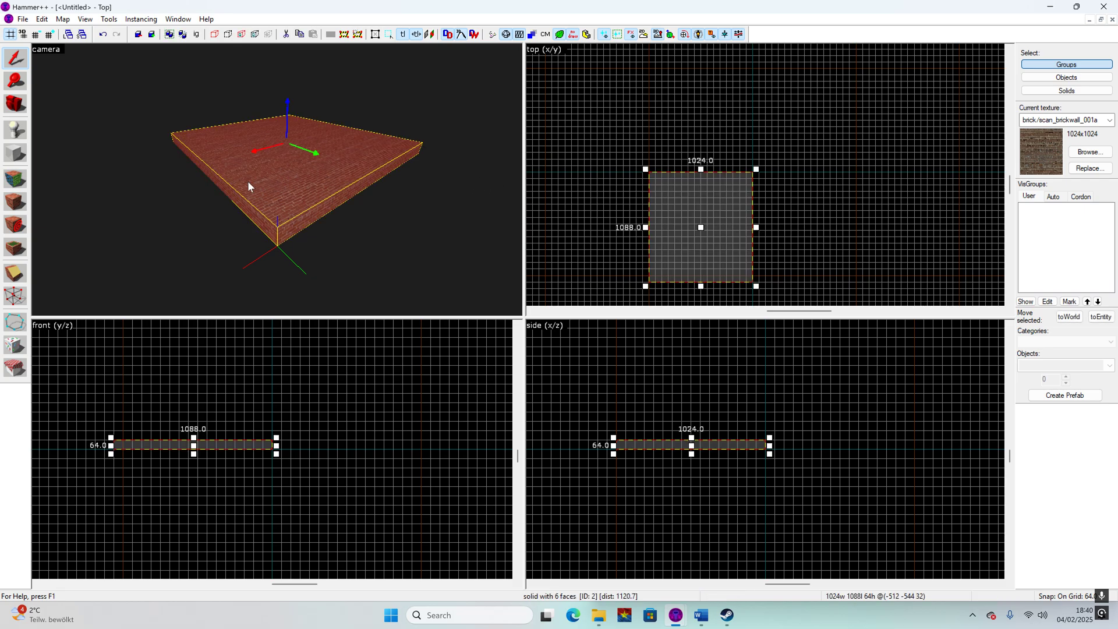
left_click(13, 184)
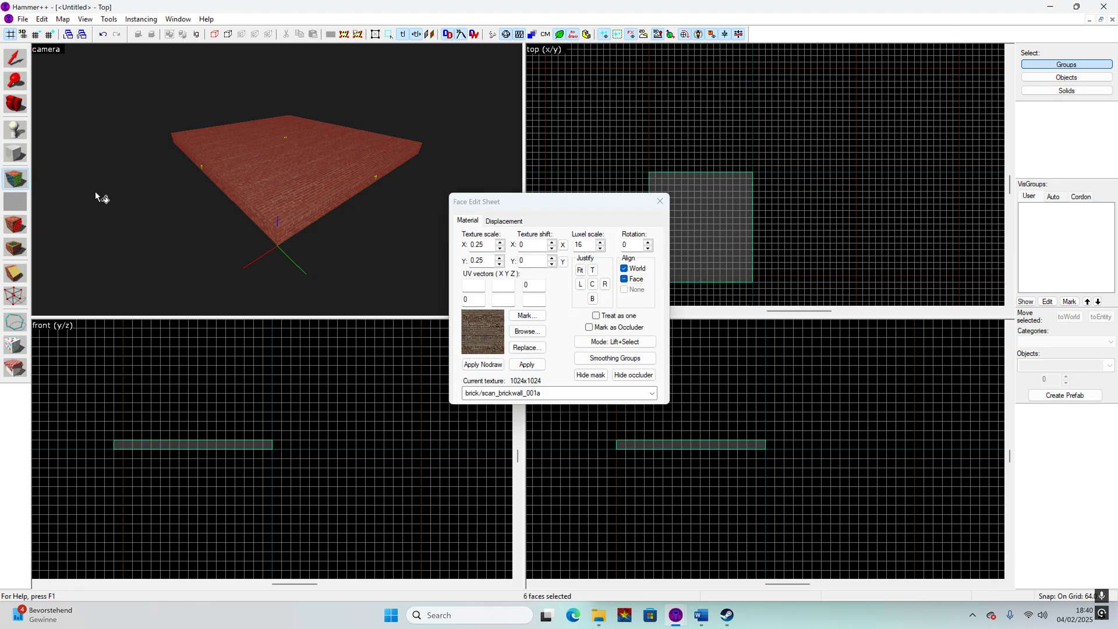
left_click(526, 331)
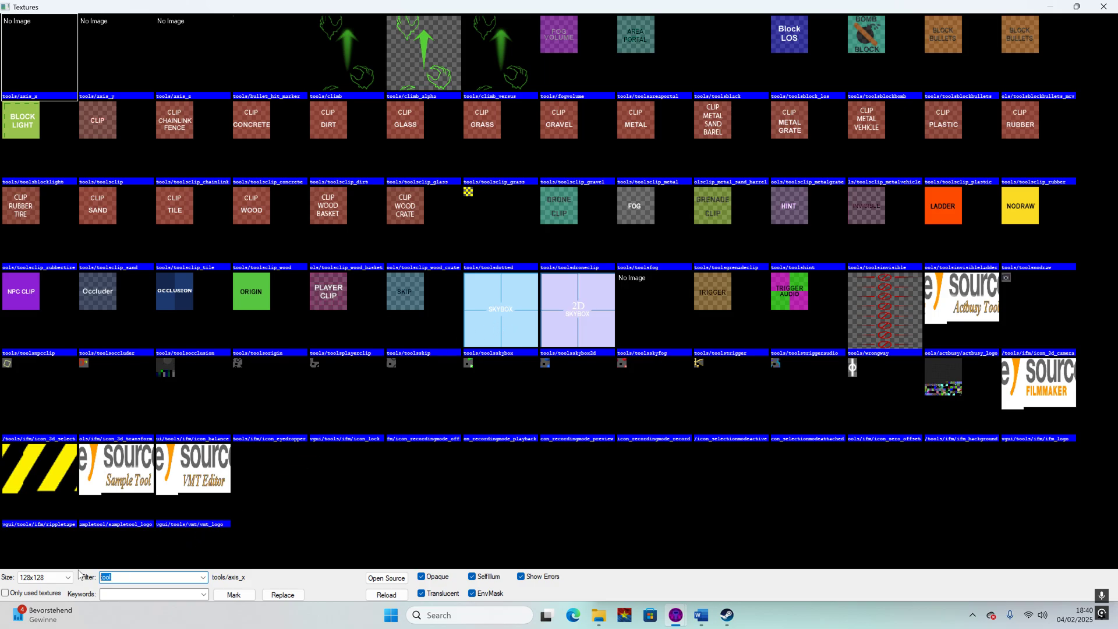
type("too")
double_click(1020, 207)
left_click(526, 365)
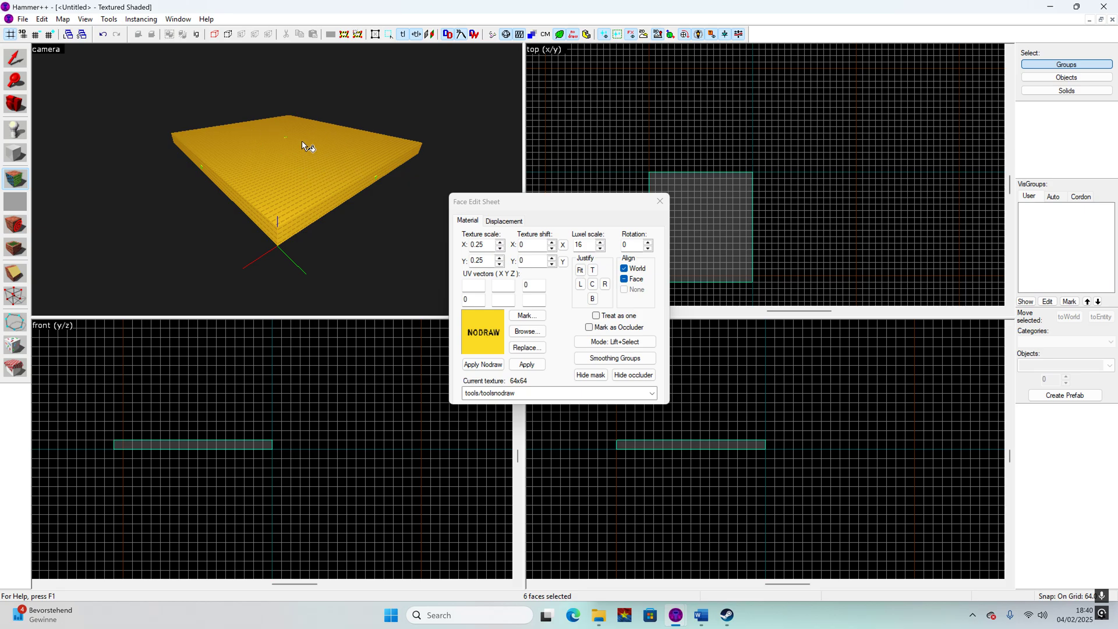
key("shift+s")
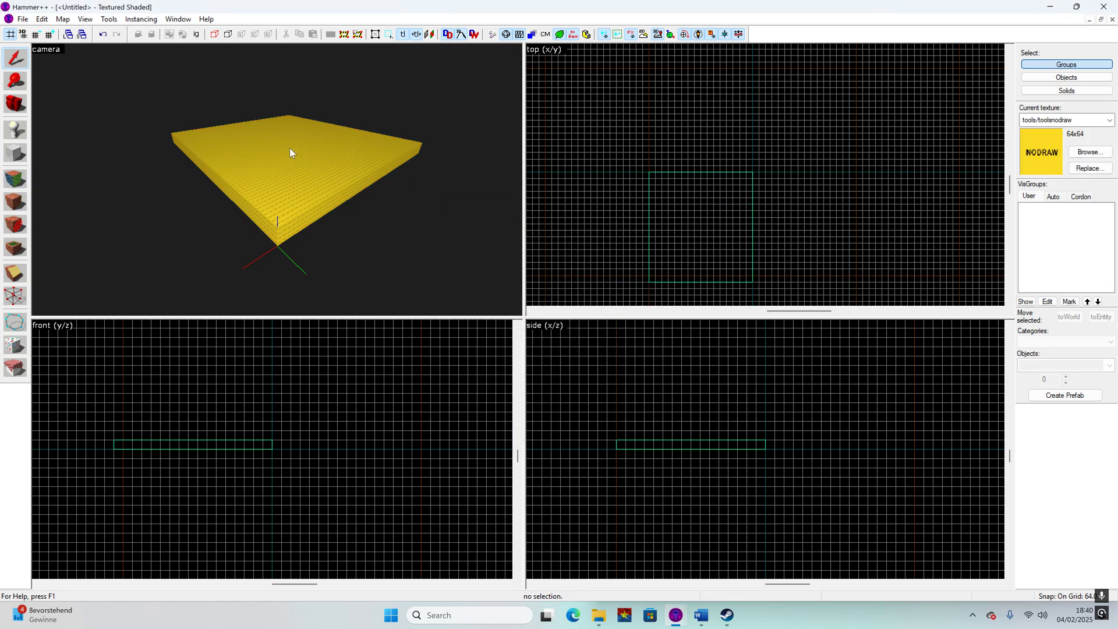
left_click(302, 153)
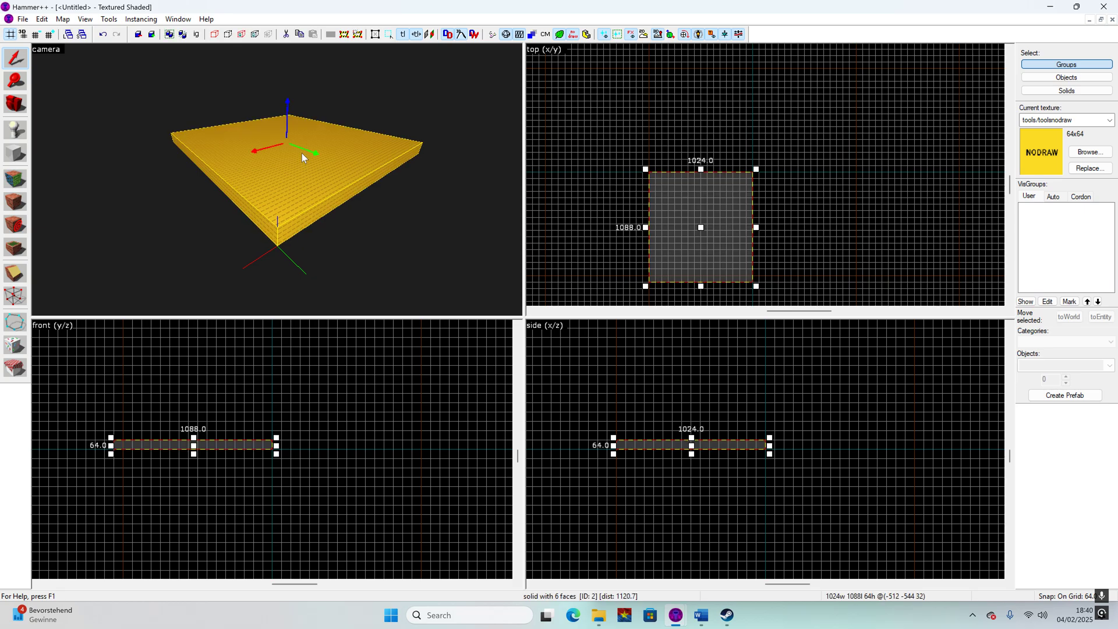
- Outline a wall block 1024 × 64 units along the floor's upper edge in the top view, rising 1024 units from the floor's surface
left_click(16, 154)
scroll(751, 174, "up", 2)
scroll(763, 170, "down", 1)
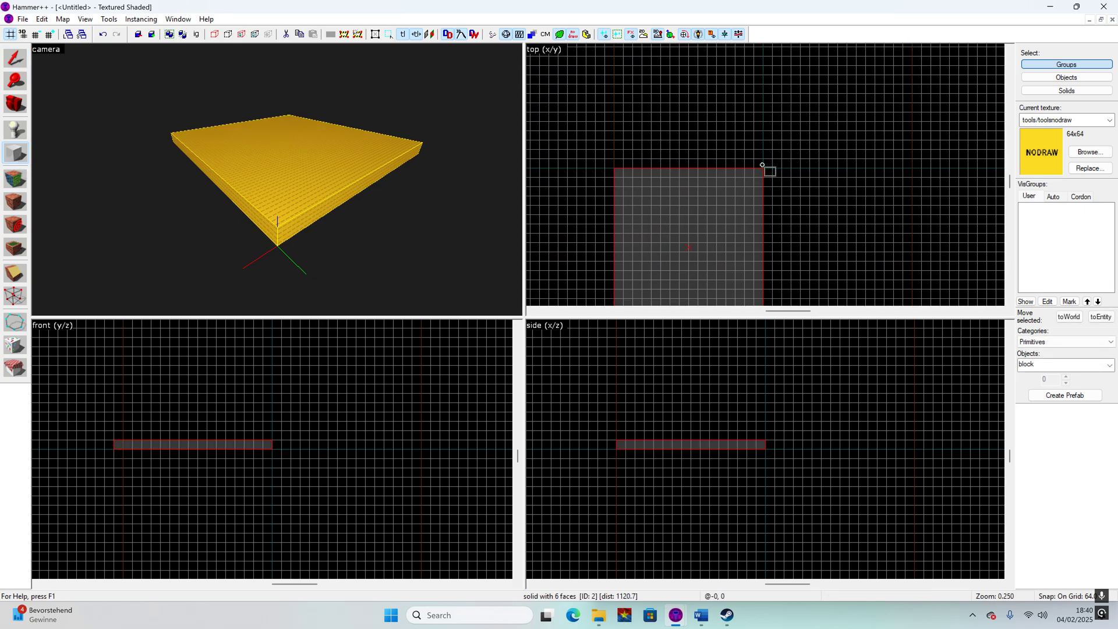
left_click_drag(757, 159, 610, 170)
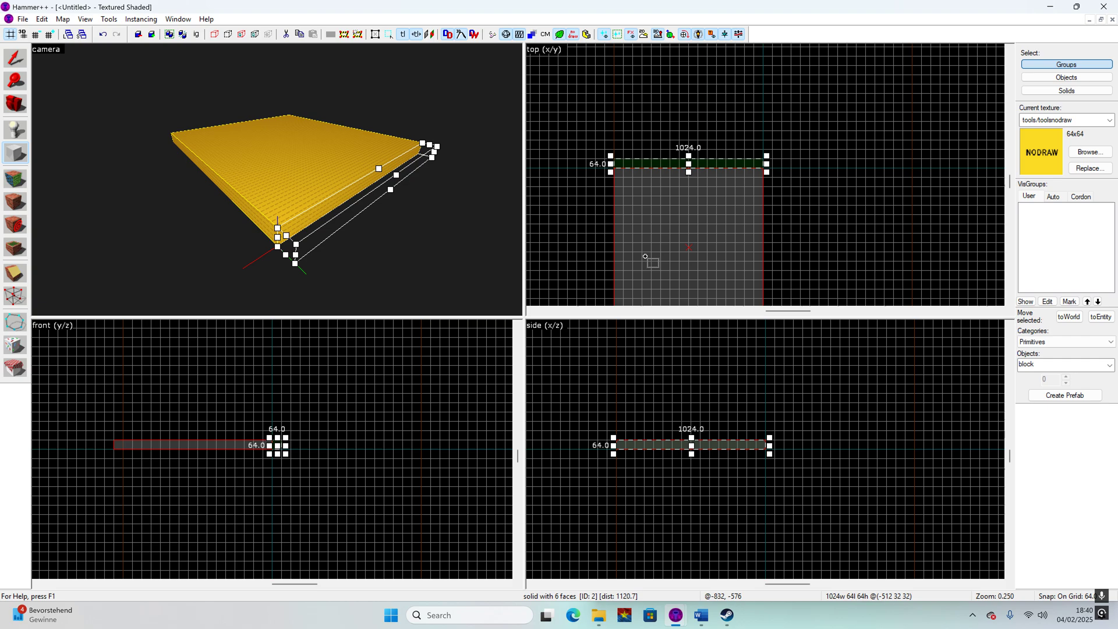
scroll(672, 428, "up", 3)
left_click_drag(643, 449, 643, 424)
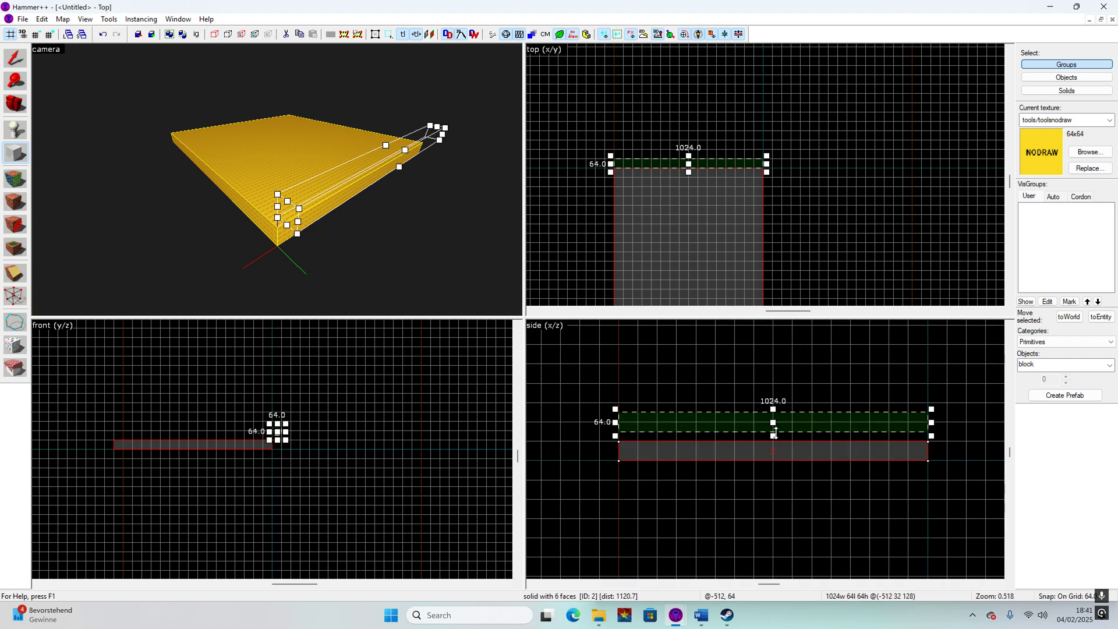
left_click_drag(773, 436, 775, 440)
scroll(707, 547, "down", 3)
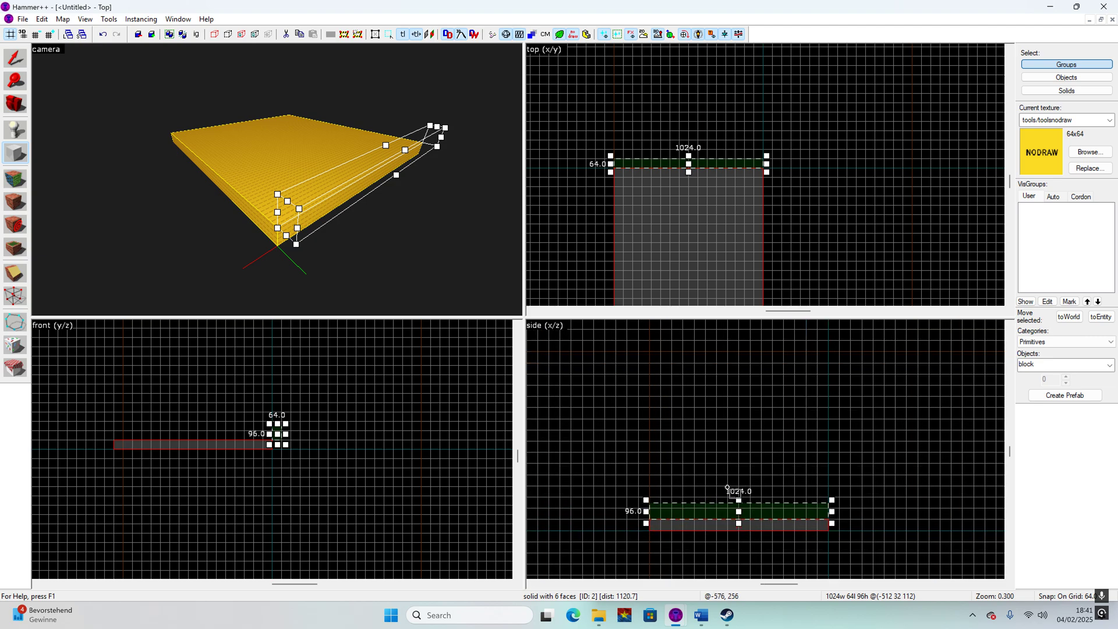
left_click_drag(740, 498, 724, 386)
scroll(735, 458, "down", 3)
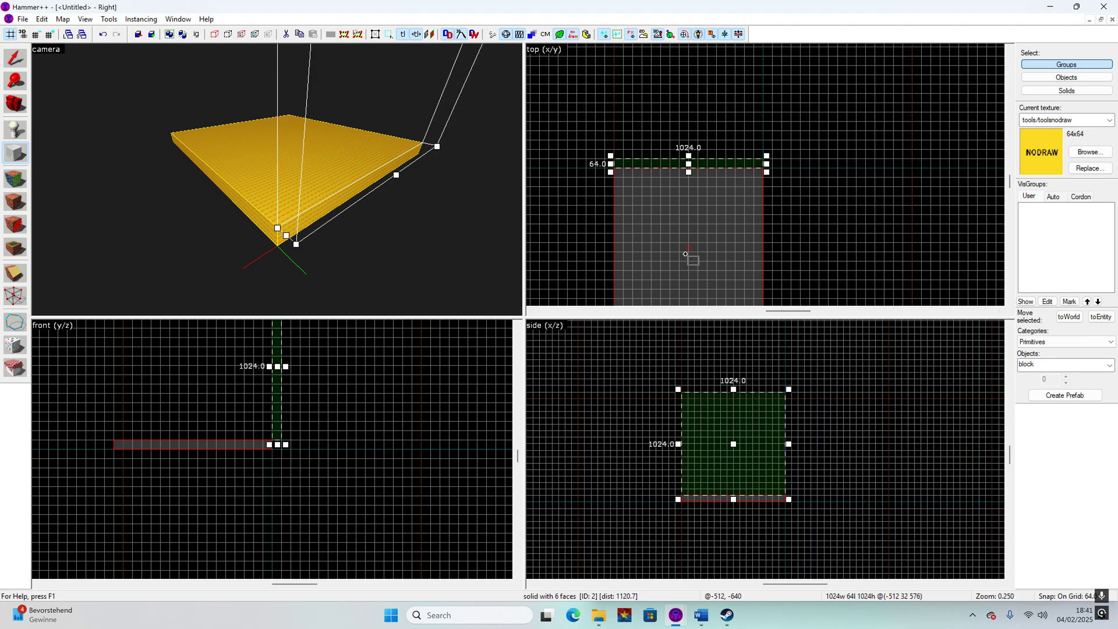
- Create the wall object from the outlined block and show it together with the floor in the camera view
right_click(654, 171)
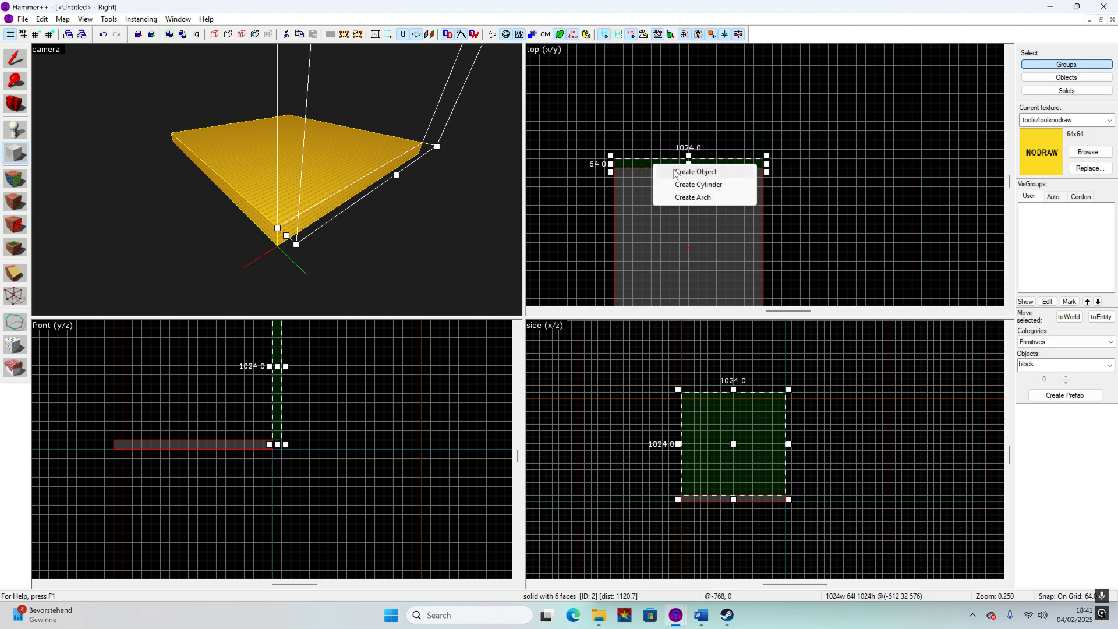
left_click(677, 172)
key("z")
key("a")
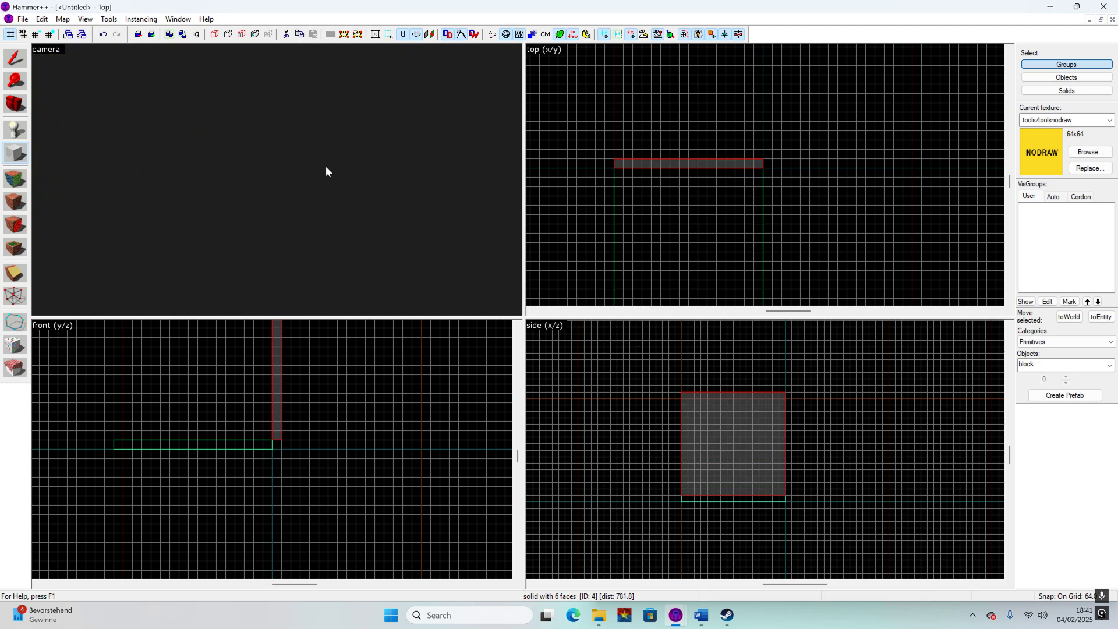
key("s")
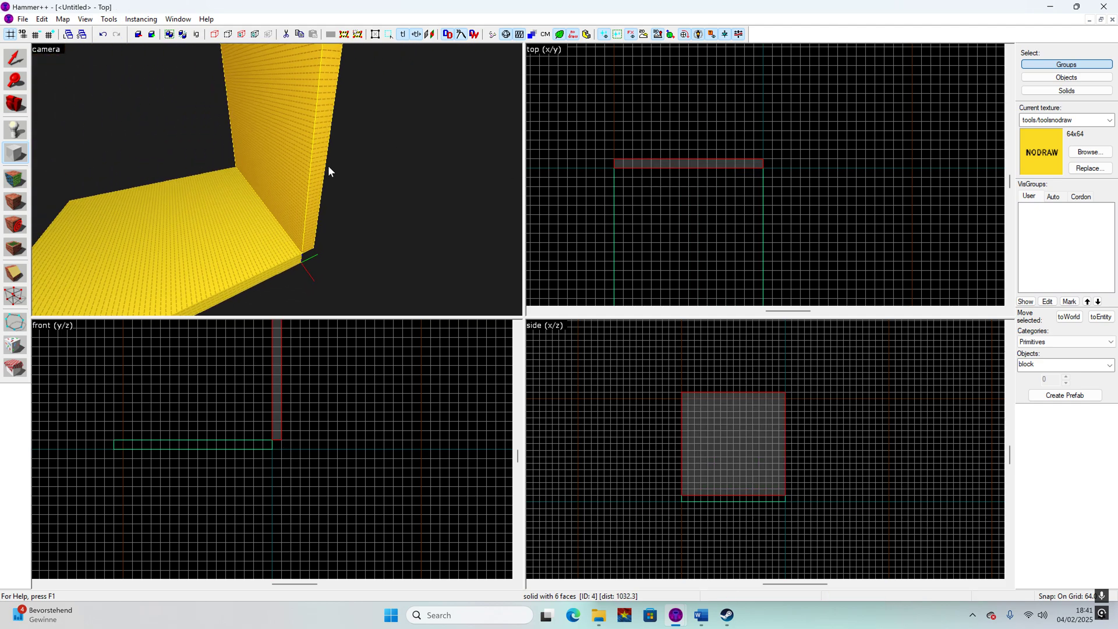
key("s")
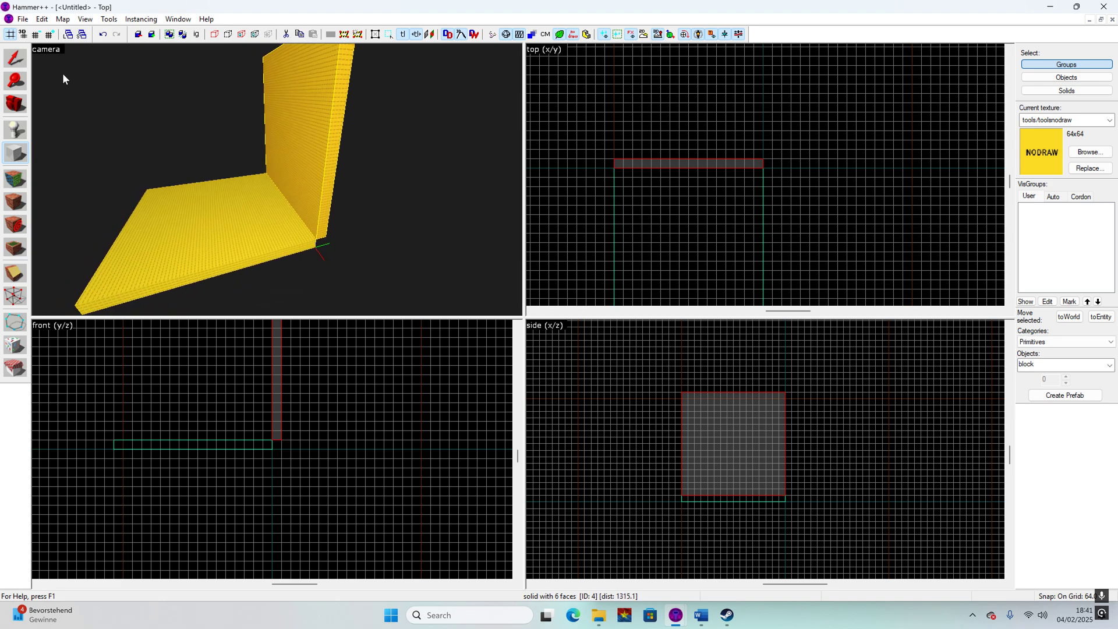
- Duplicate the 1024 × 64 wall to the opposite edge of the floor in the top view
left_click(17, 61)
scroll(675, 127, "down", 1)
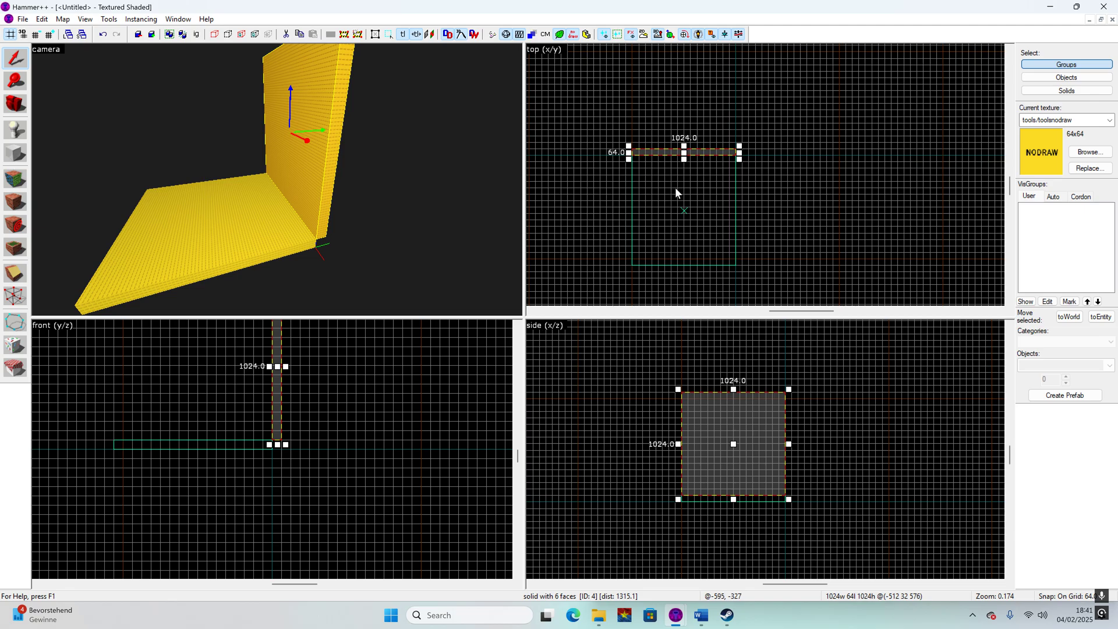
scroll(678, 214, "up", 1)
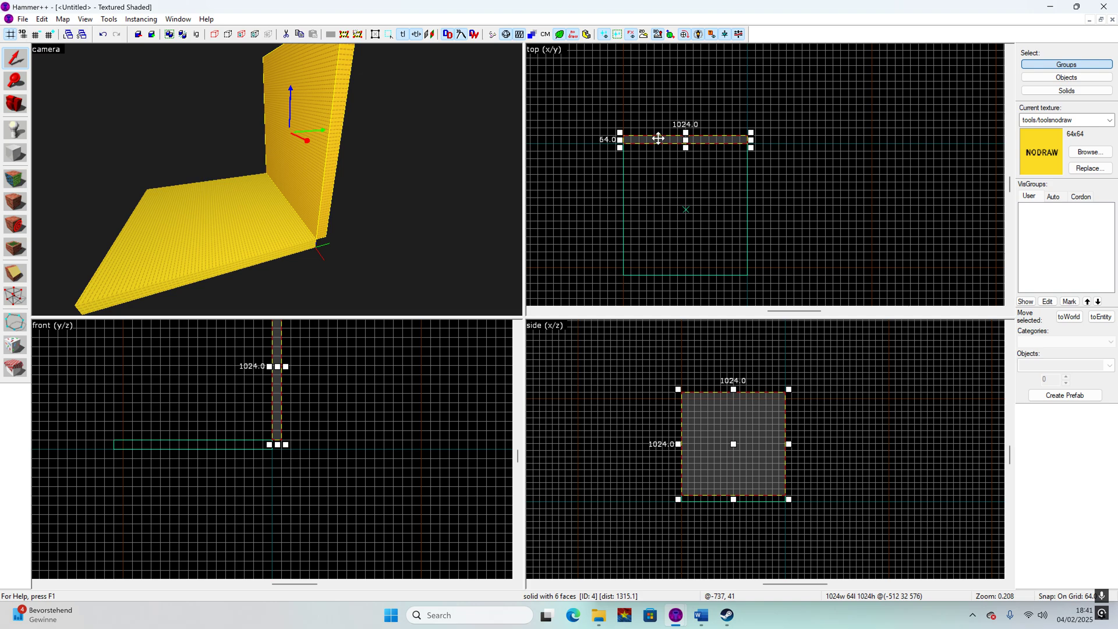
mouse_move(658, 138)
left_mouse_down()
mouse_move(656, 277)
mouse_move(661, 142)
left_mouse_up()
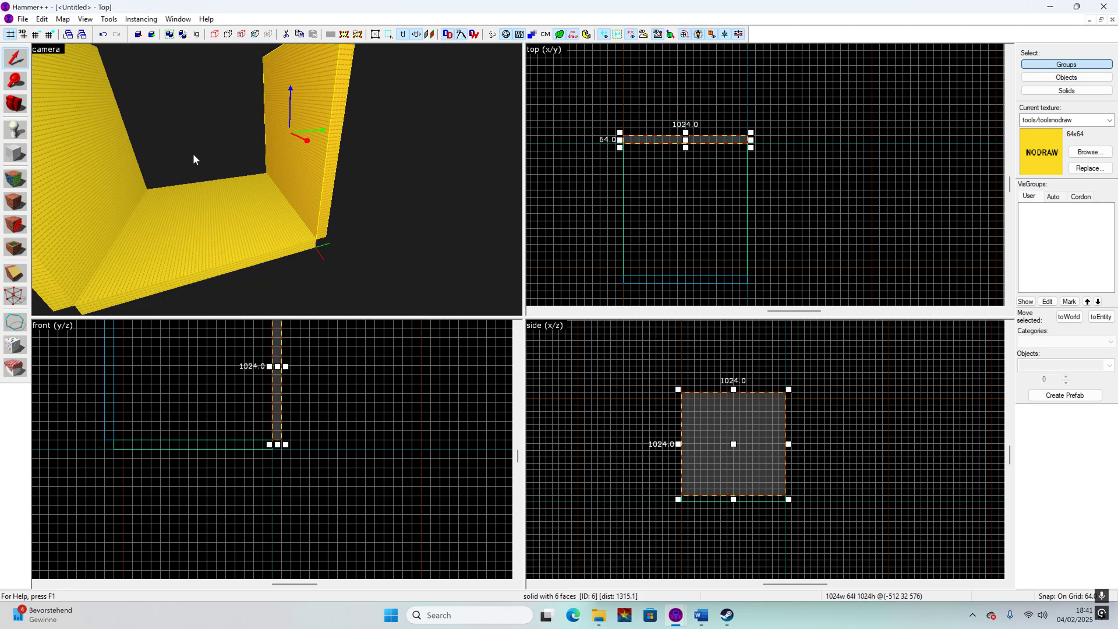
key("z")
key("d")
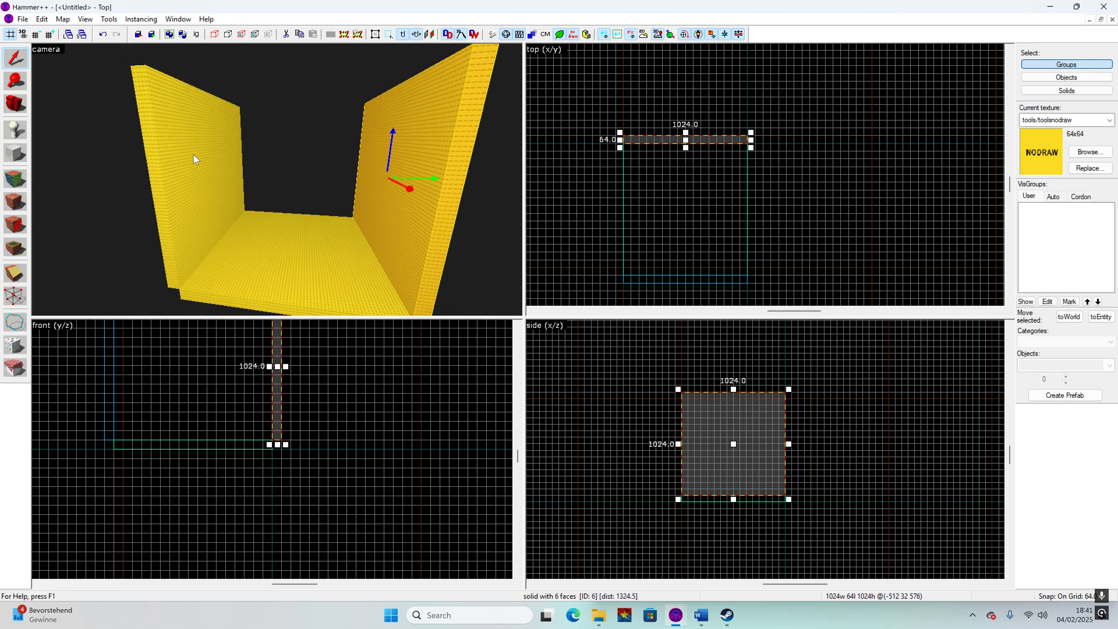
left_click(197, 166, "ctrl")
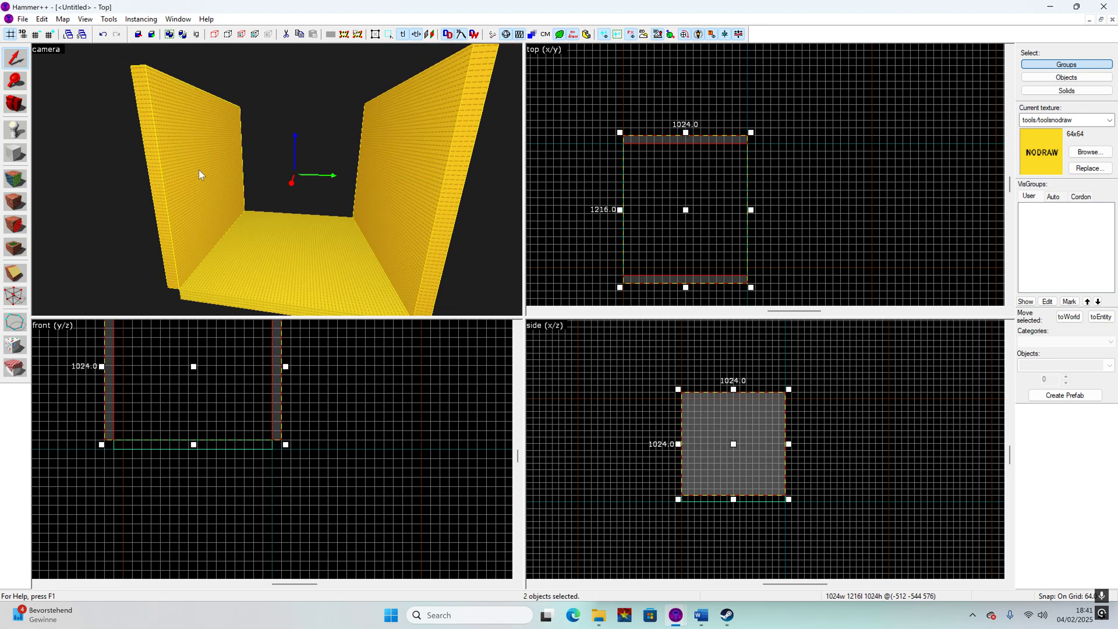
left_click(408, 203)
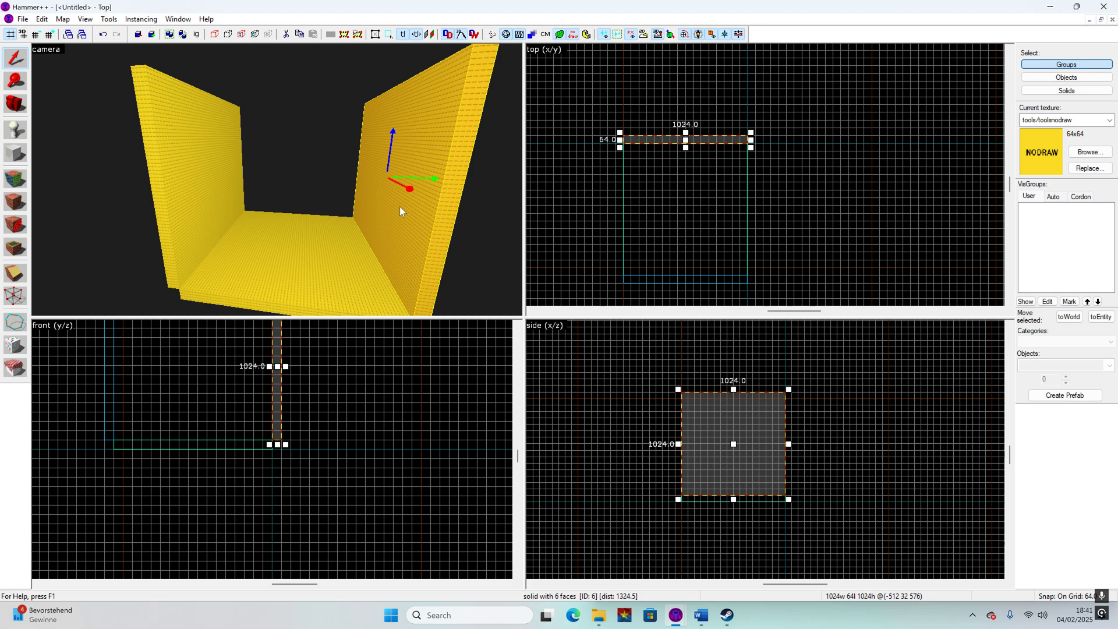
left_click(191, 190, "ctrl")
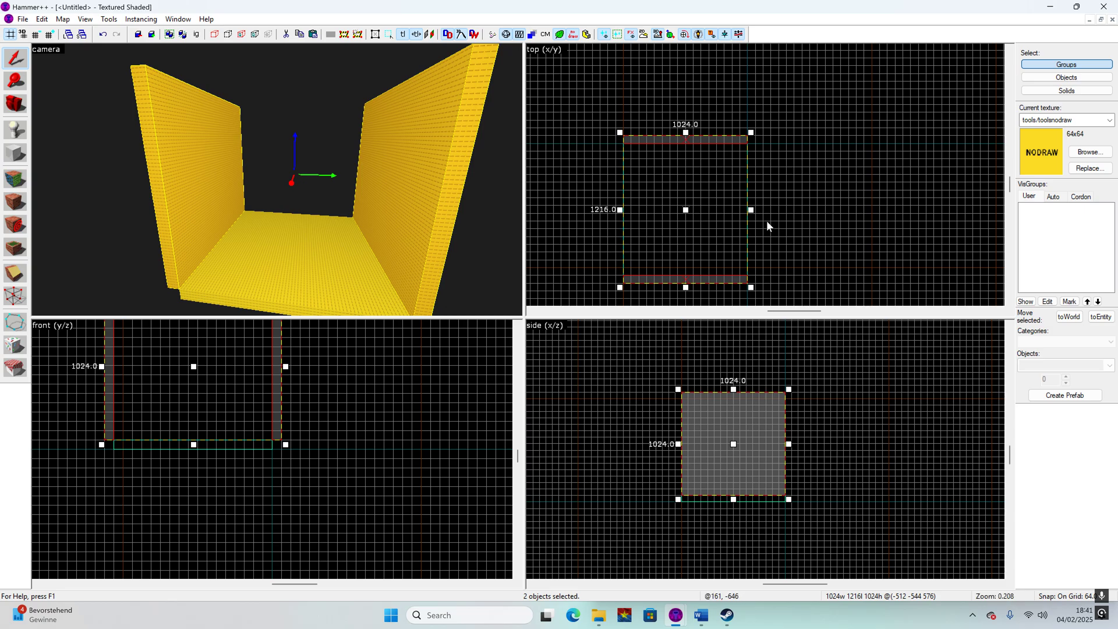
key("ctrl+v")
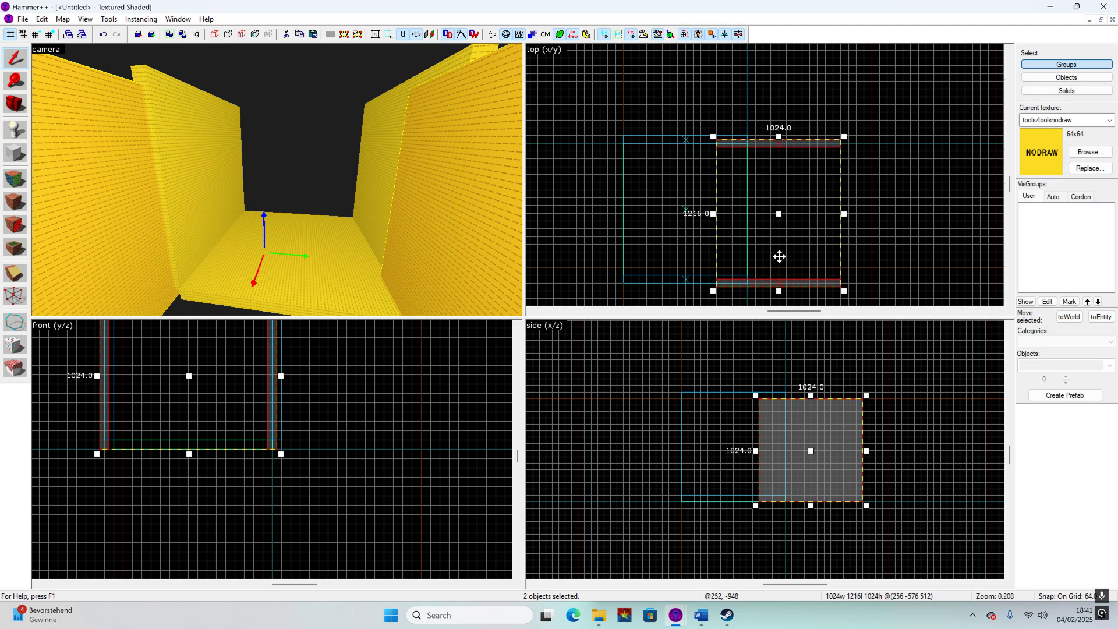
left_click_drag(780, 255, 766, 208)
key("Delete")
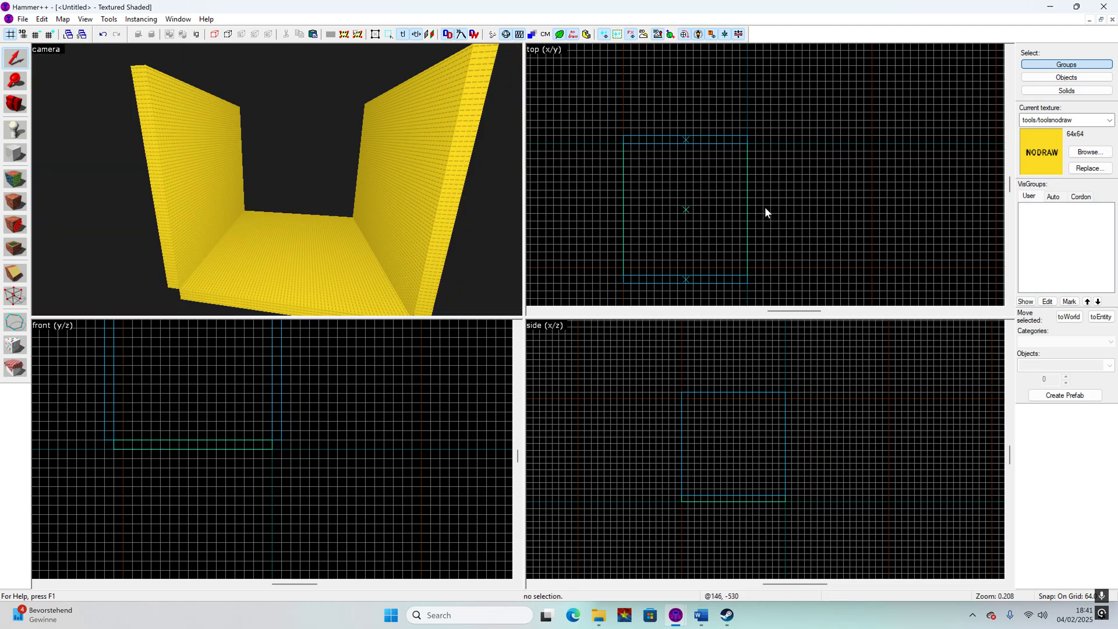
- Duplicate the two facing walls together and rotate the copied pair 90° in the top view
left_click(417, 202)
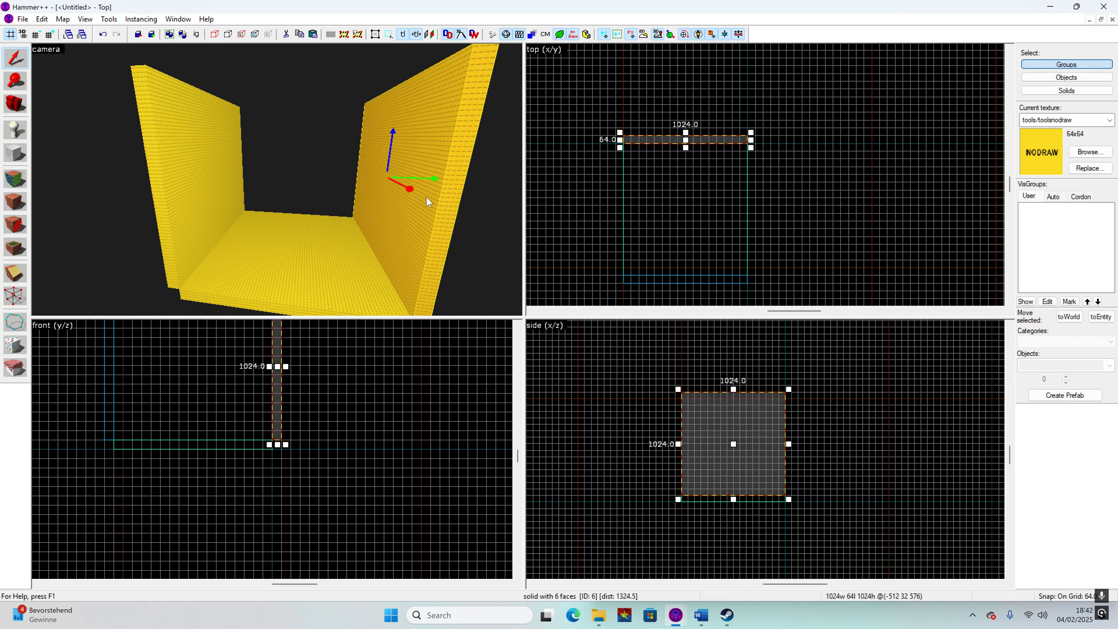
left_click(176, 183, "ctrl")
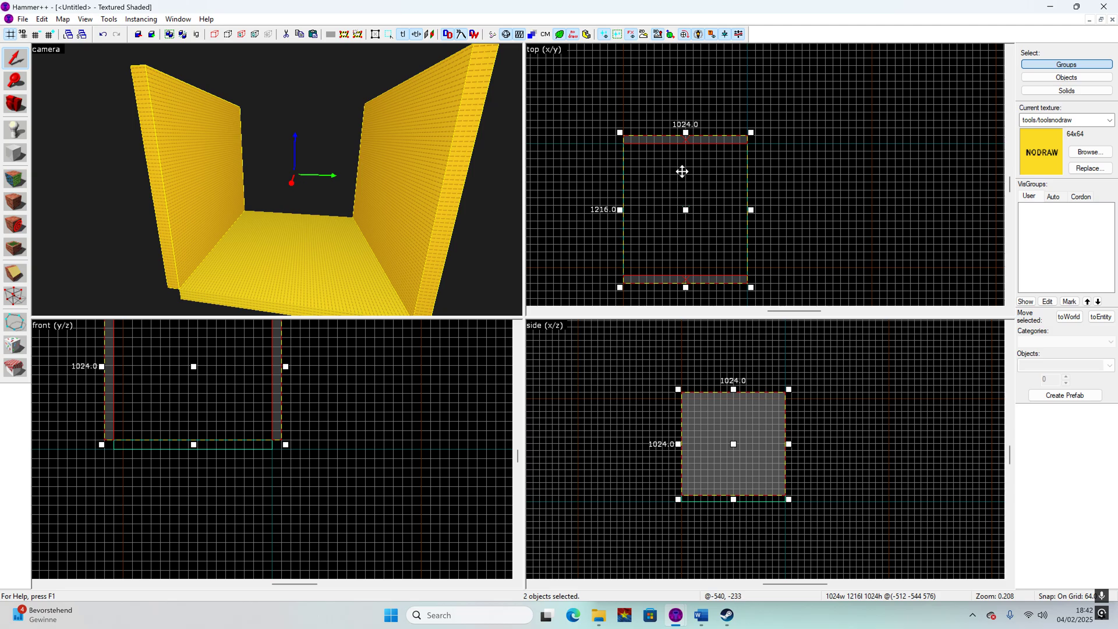
left_click_drag(685, 176, 736, 170)
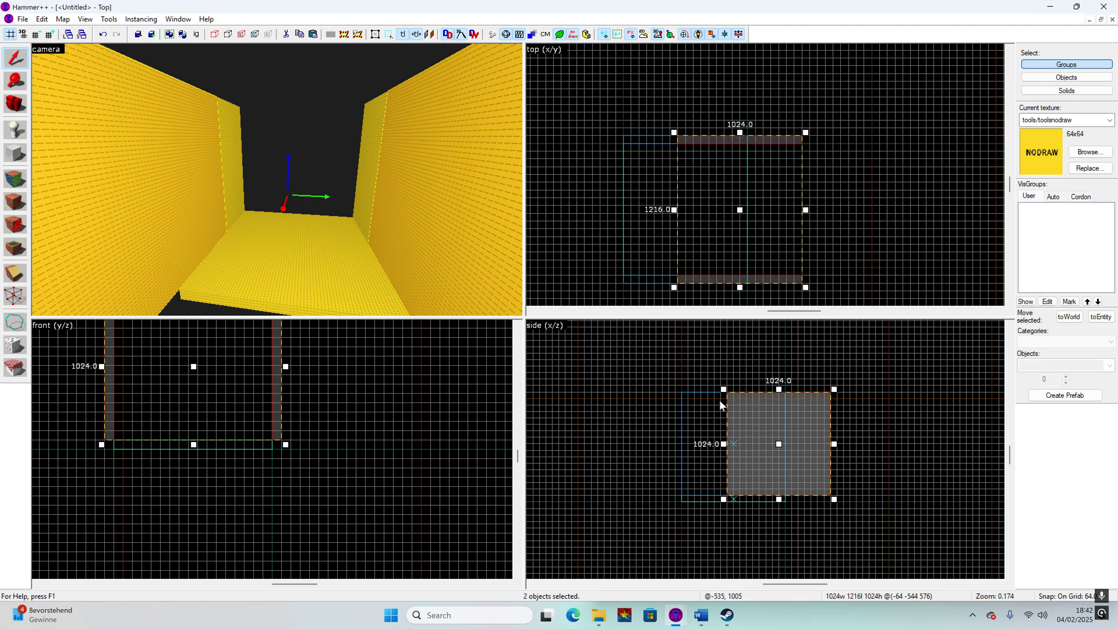
left_click(801, 139)
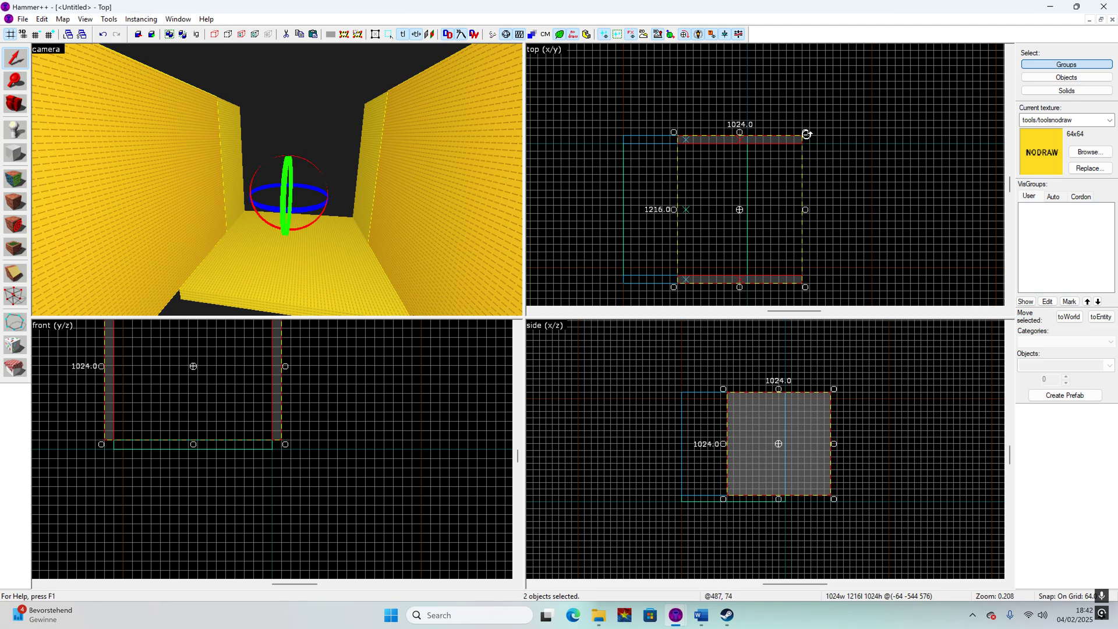
mouse_move(806, 134)
left_mouse_down()
mouse_move(844, 240)
mouse_move(836, 260)
mouse_move(792, 252)
left_mouse_up()
scroll(657, 167, "up", 2)
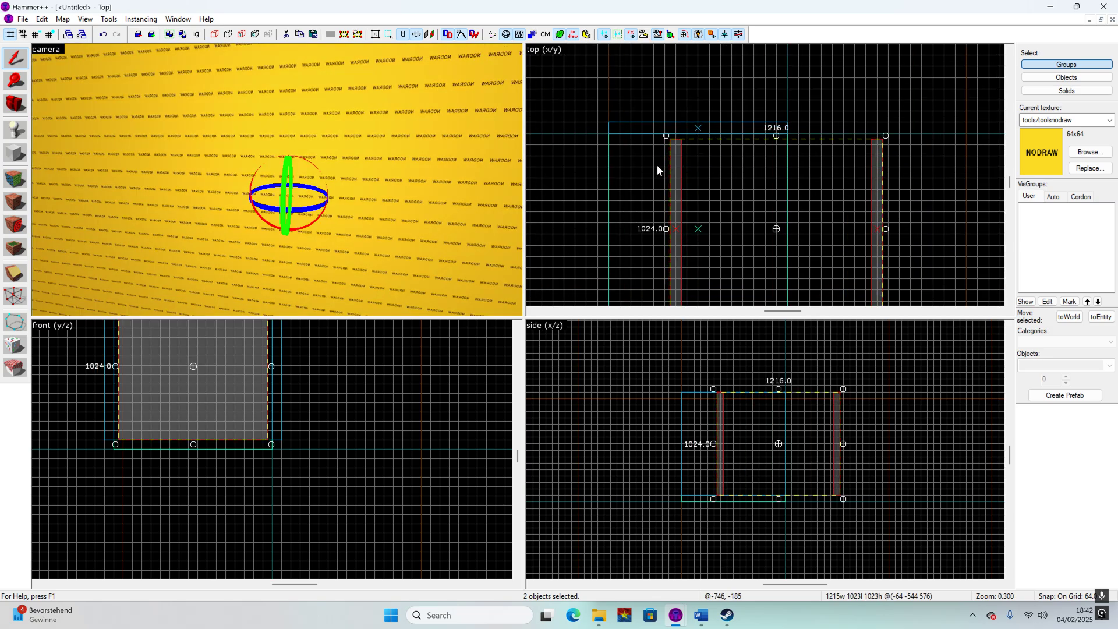
- Move the rotated wall pair so its left wall sits flush against the floor's left edge, aligned with the floor's upper corner
left_click_drag(681, 167, 606, 155)
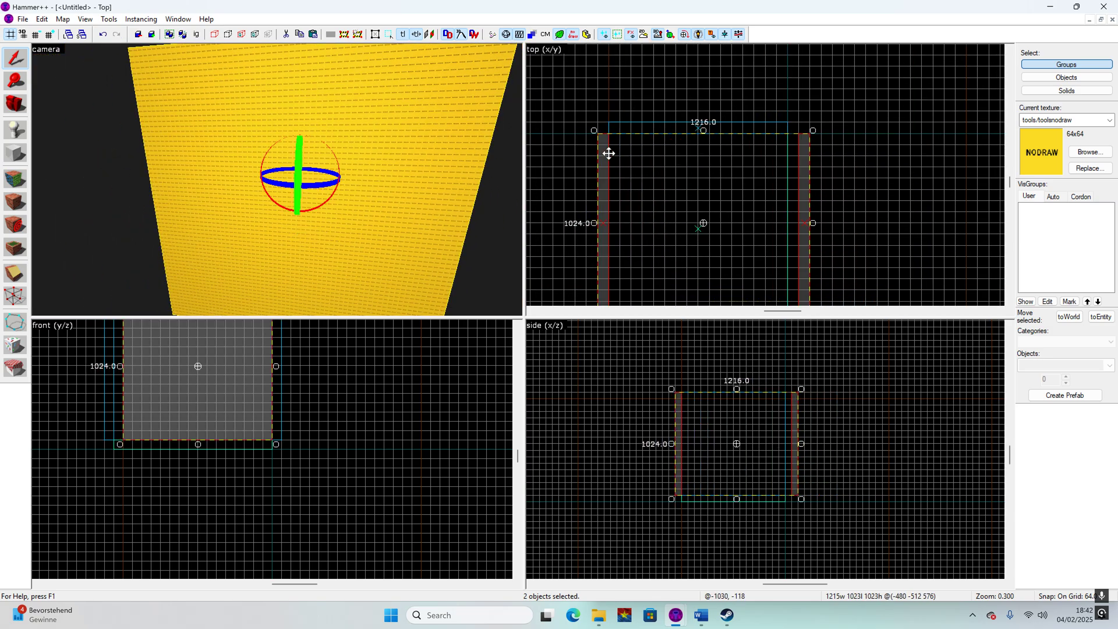
scroll(698, 63, "down", 3)
scroll(673, 211, "up", 3)
left_click(814, 256)
- Stretch the left wall in the top view to 1088 units so it spans the floor's full length
scroll(817, 257, "up", 1)
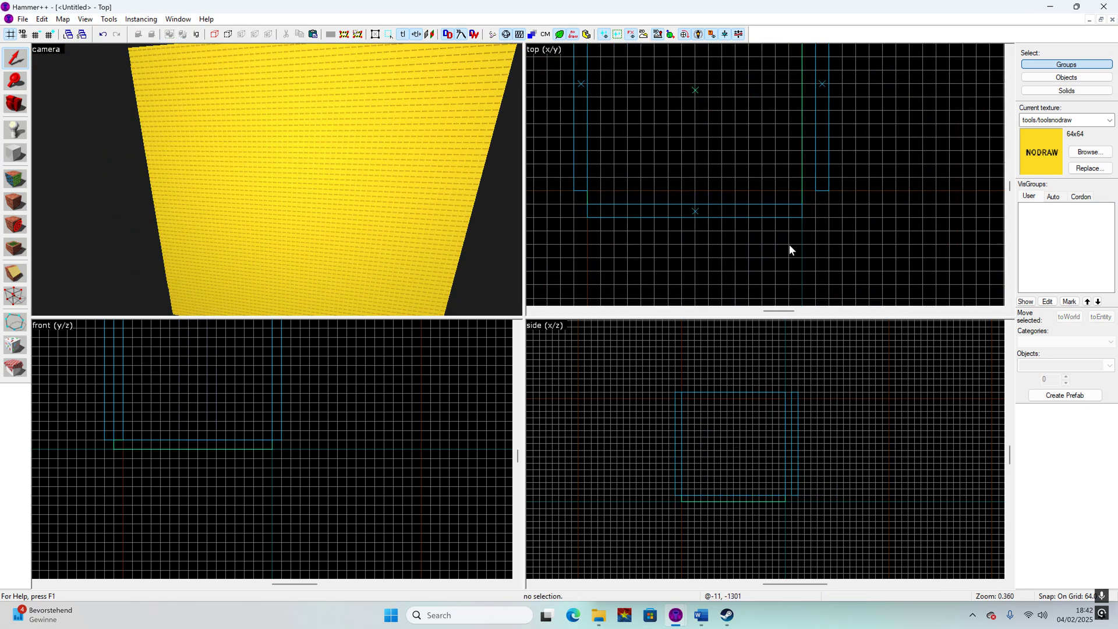
scroll(605, 198, "down", 1)
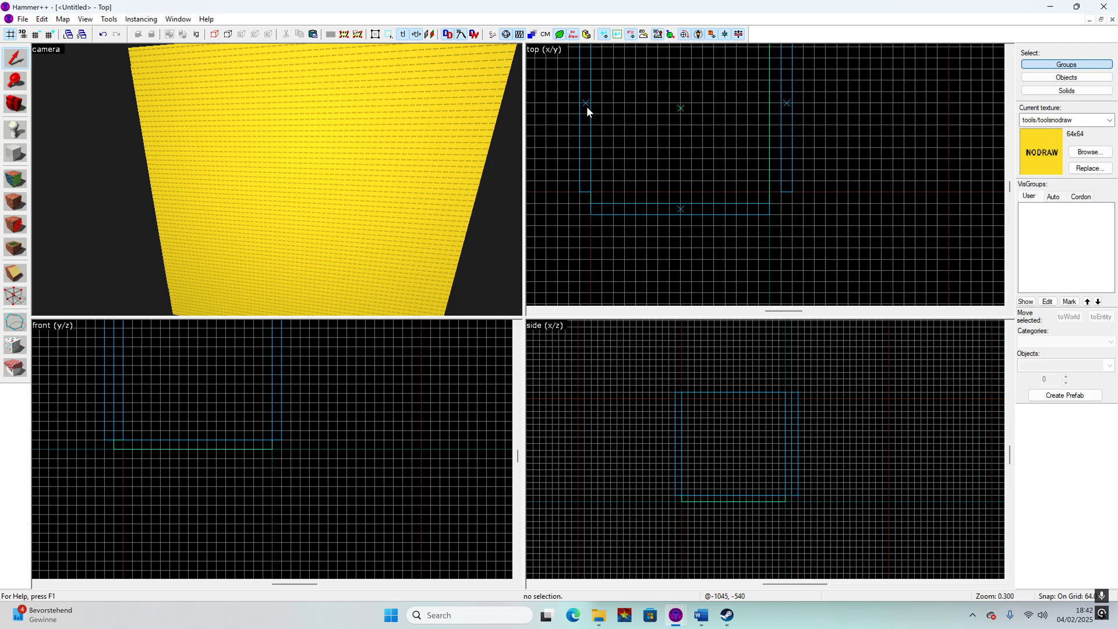
scroll(605, 156, "down", 3)
scroll(570, 147, "up", 2)
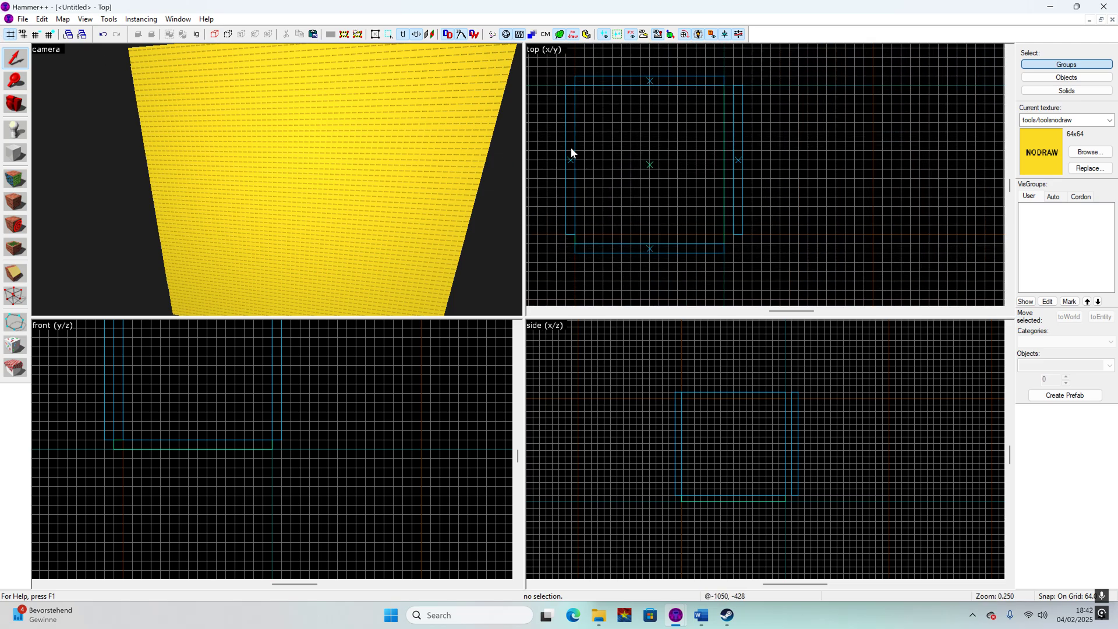
left_click(571, 150)
left_click_drag(569, 239, 570, 248)
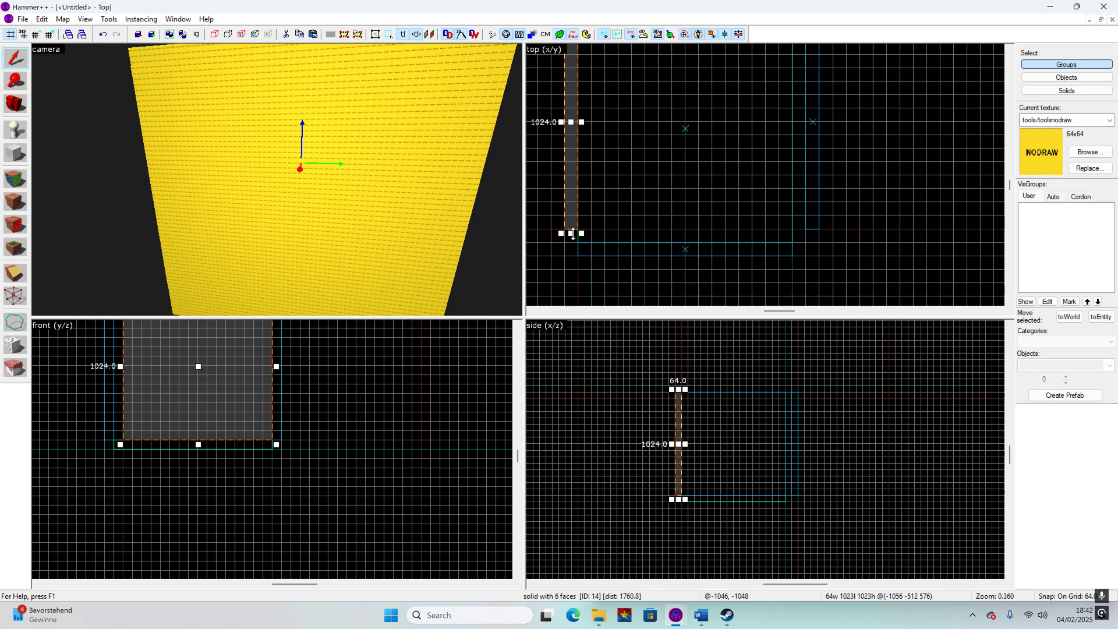
scroll(566, 250, "up", 2)
scroll(787, 202, "down", 4)
scroll(787, 208, "up", 2)
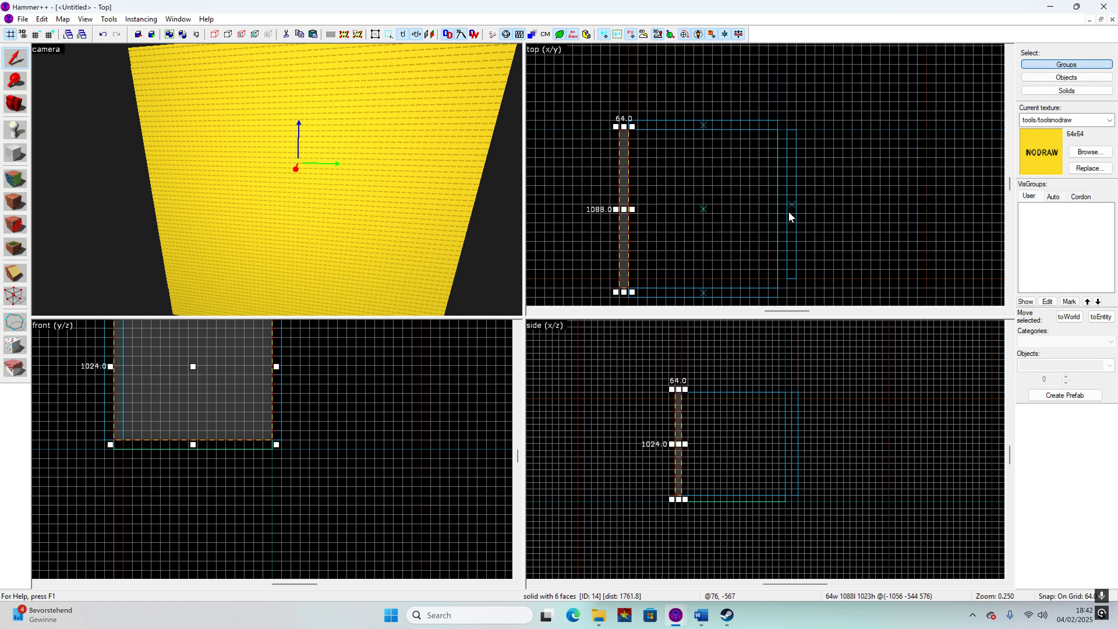
- Move the right wall flush against the floor's right edge, reducing the grid snap to 32 units
left_click(791, 207)
scroll(785, 134, "up", 3)
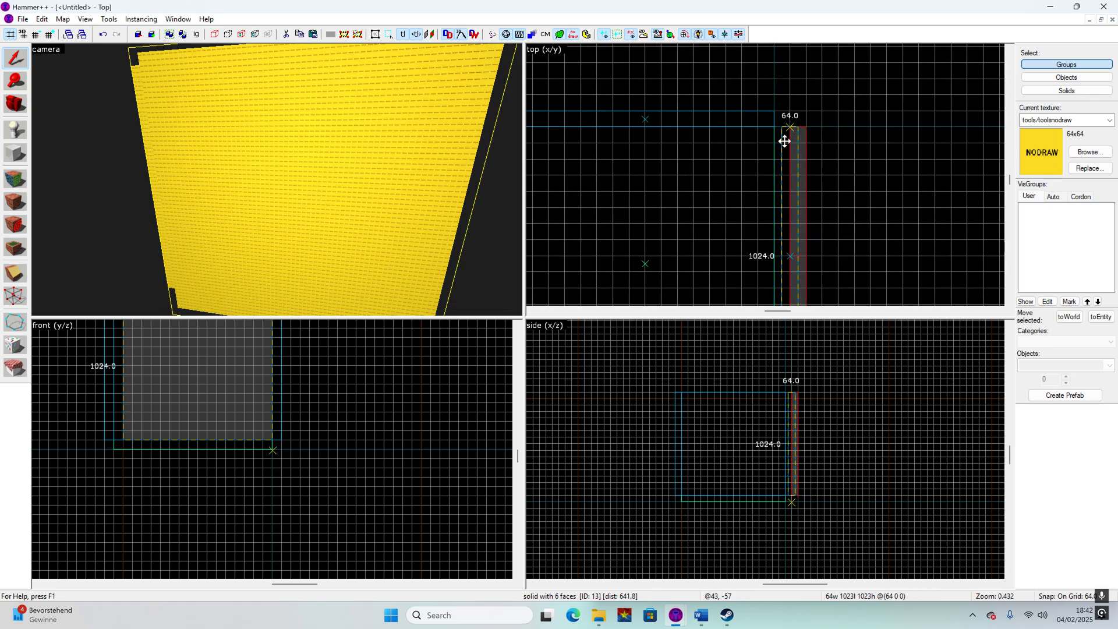
scroll(780, 143, "up", 8)
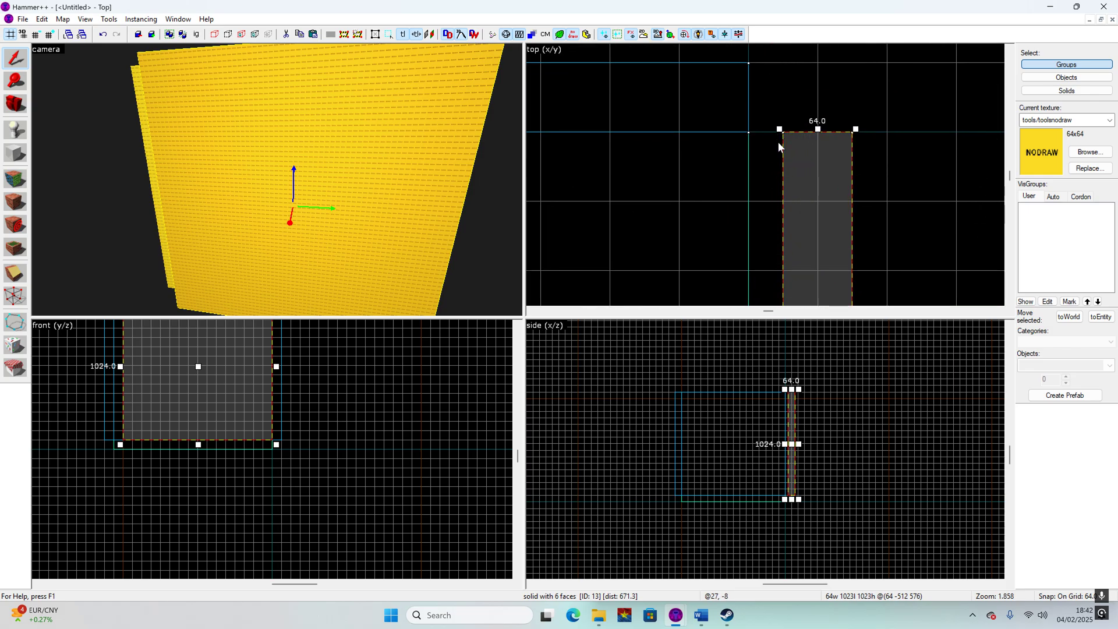
left_click(47, 35)
left_click_drag(809, 170, 731, 194)
- Lengthen the right wall to 1088 units so it spans the floor's full length, and clear the selection
scroll(757, 175, "down", 5)
scroll(731, 179, "up", 5)
scroll(702, 236, "down", 3)
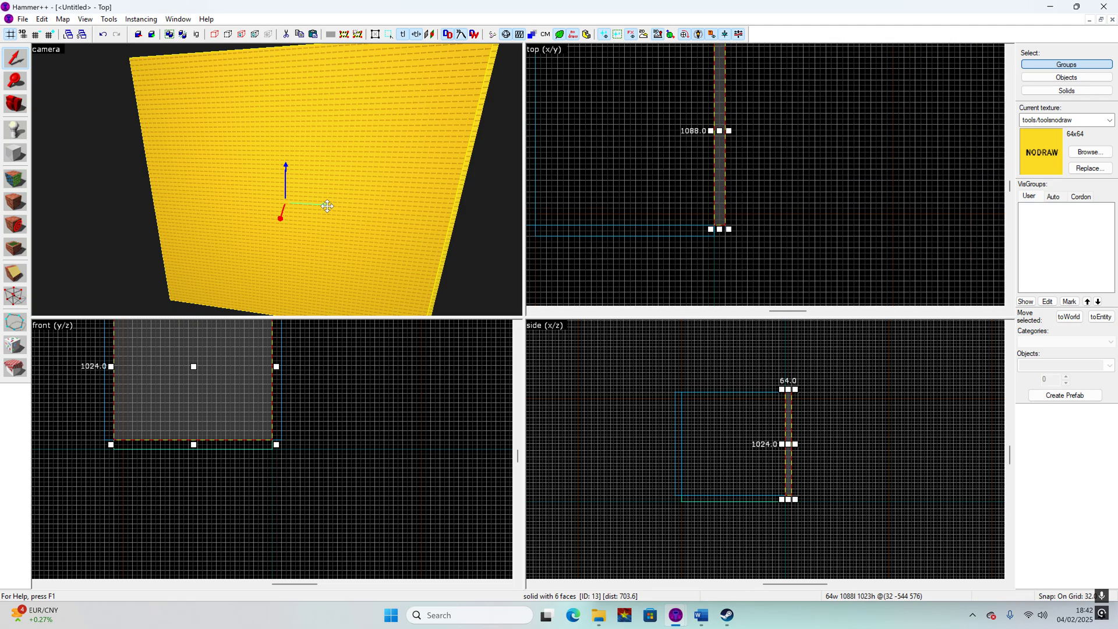
scroll(806, 244, "down", 2)
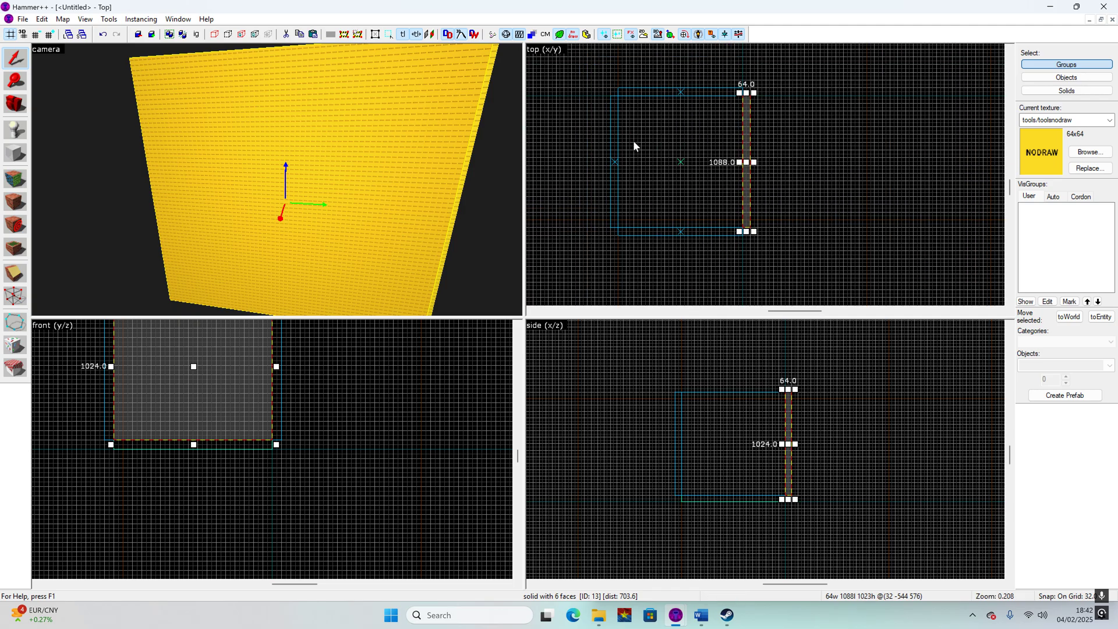
left_click(826, 179)
- Select all four walls around the floor together in the camera view, leaving the floor unselected
scroll(178, 132, "up", 12)
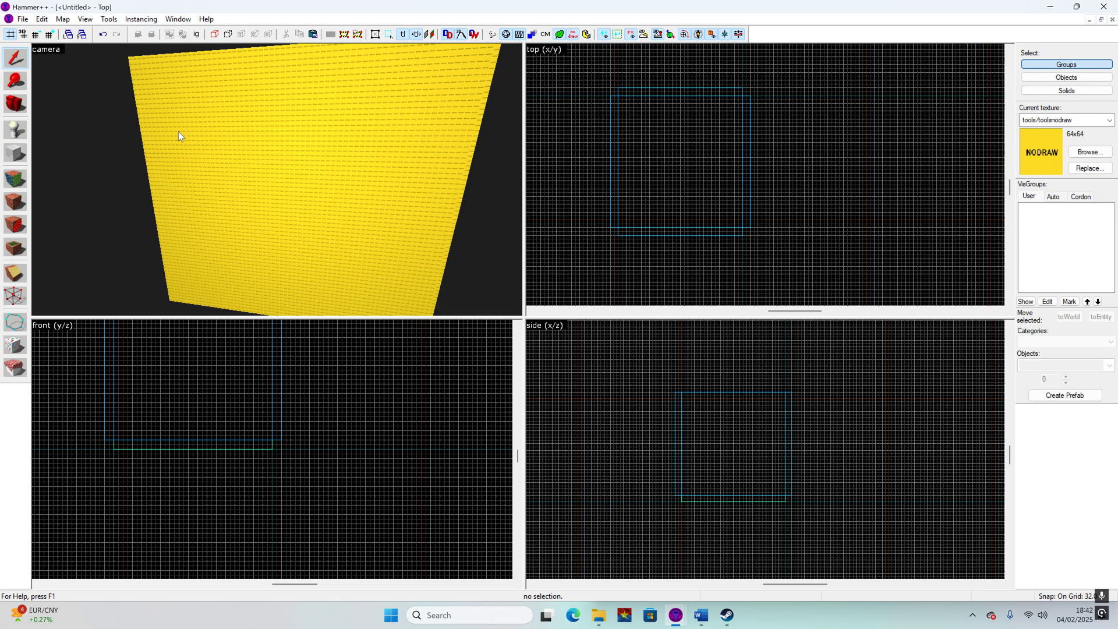
key("z")
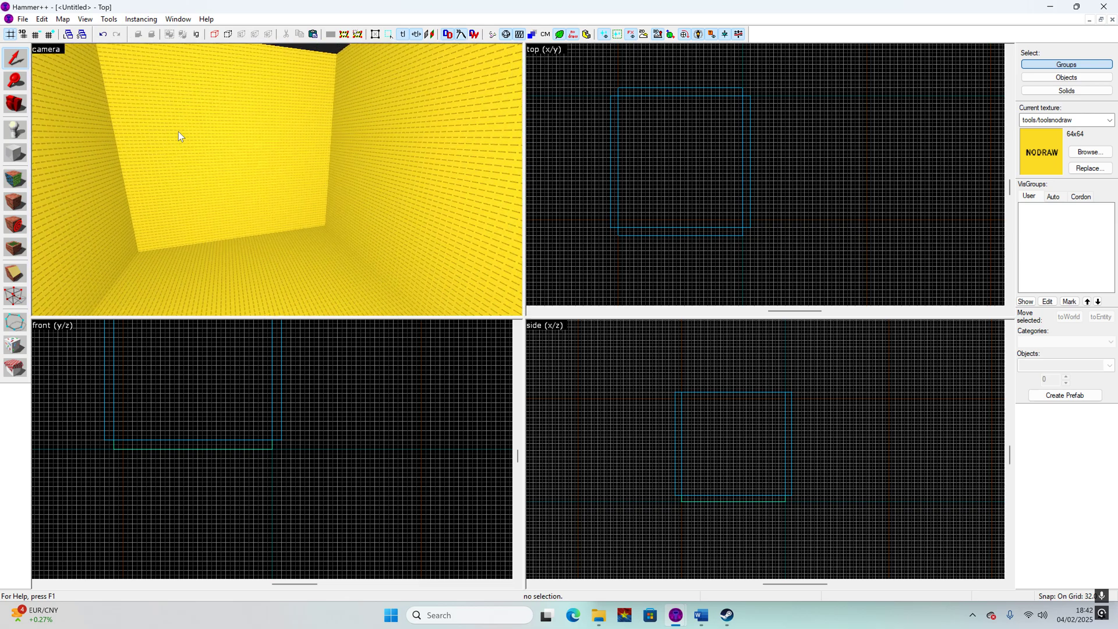
scroll(178, 131, "down", 5)
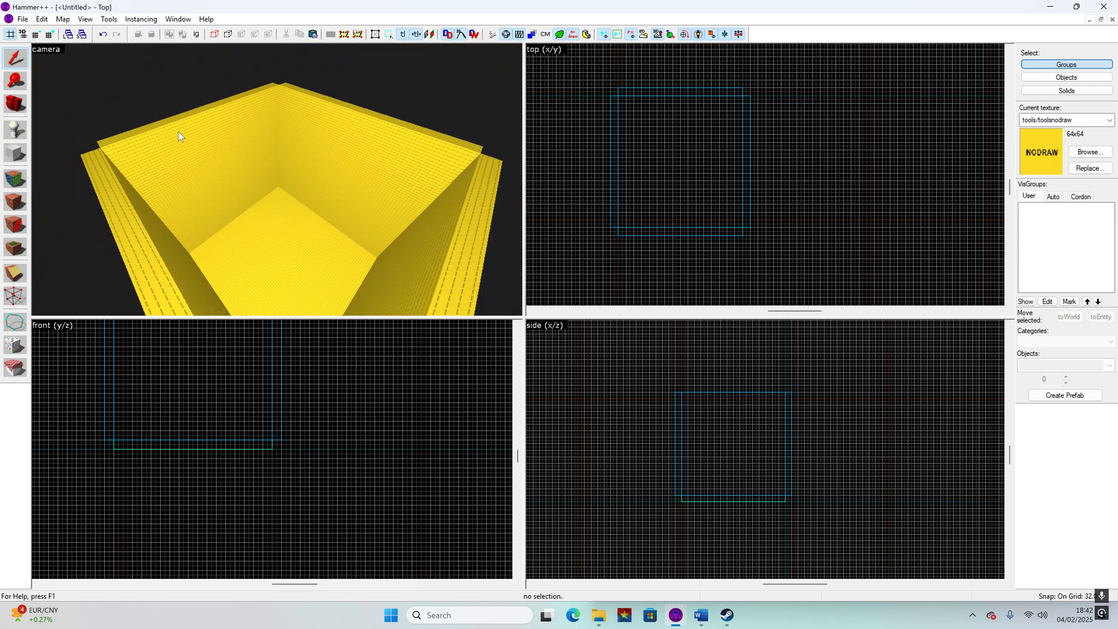
left_click(222, 152)
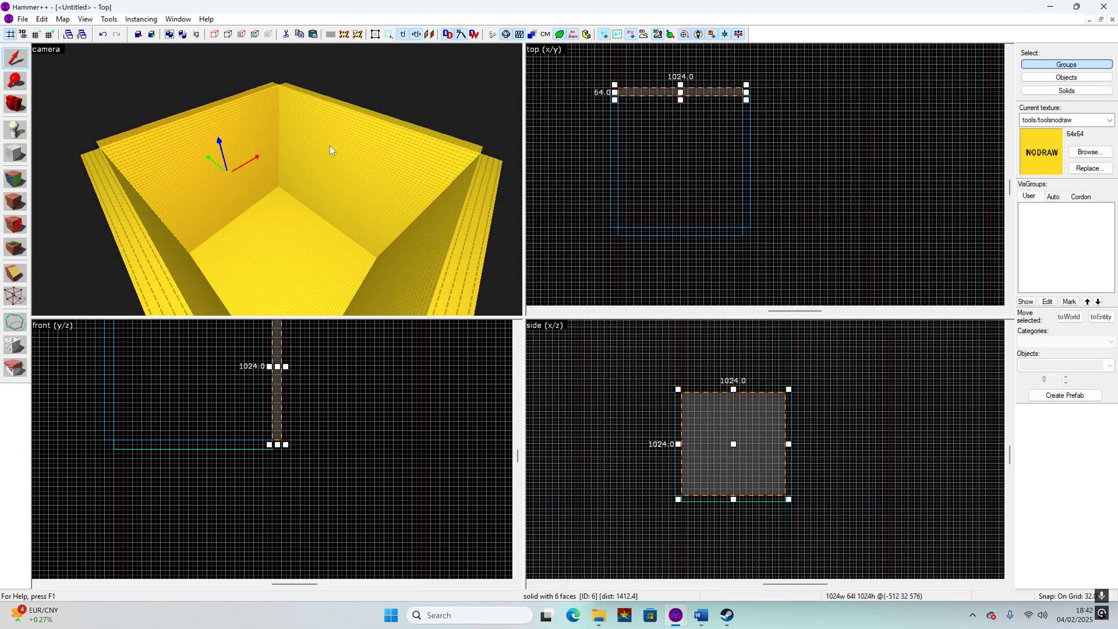
left_click(413, 191, "ctrl")
left_click(446, 229, "ctrl")
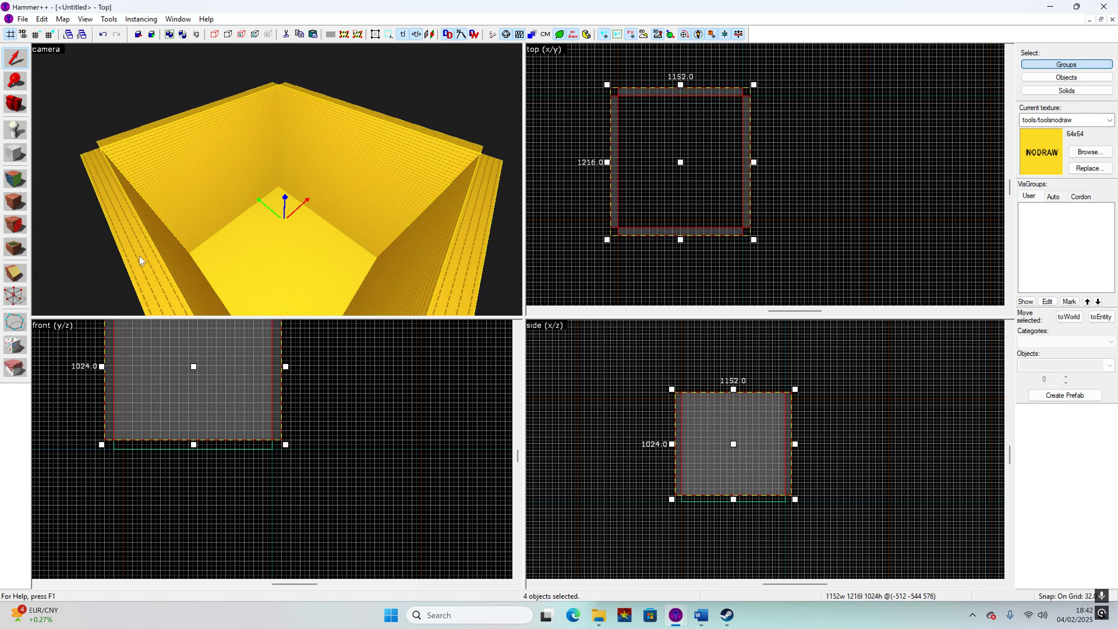
key("z")
key("d")
key("z")
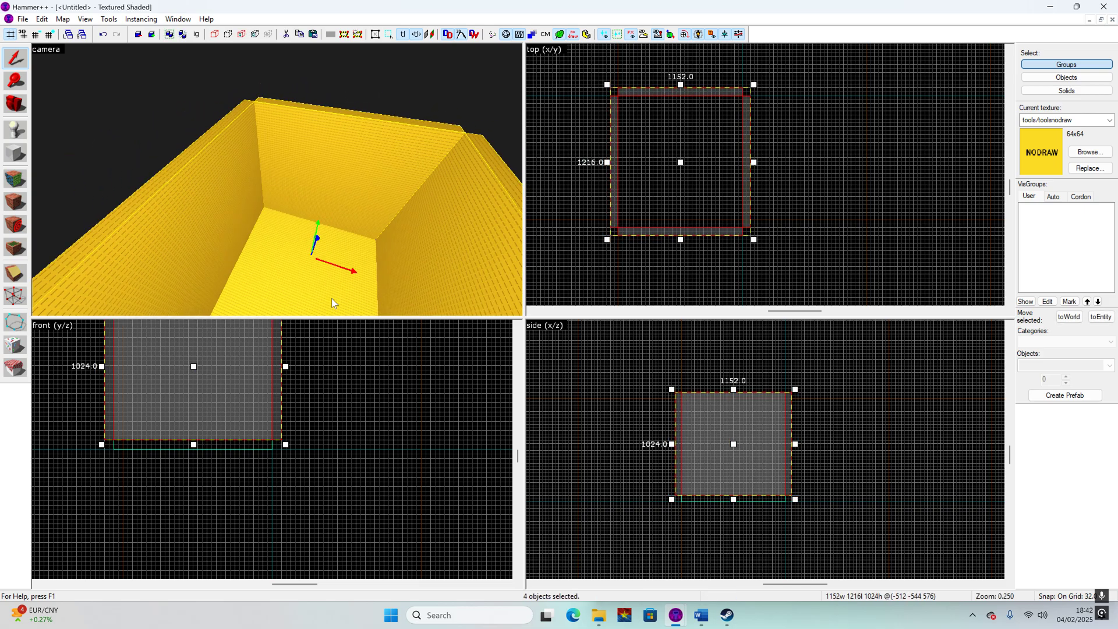
- Apply the tools/toolsskybox texture to all faces of the four selected walls
left_click(15, 178)
left_click(526, 332)
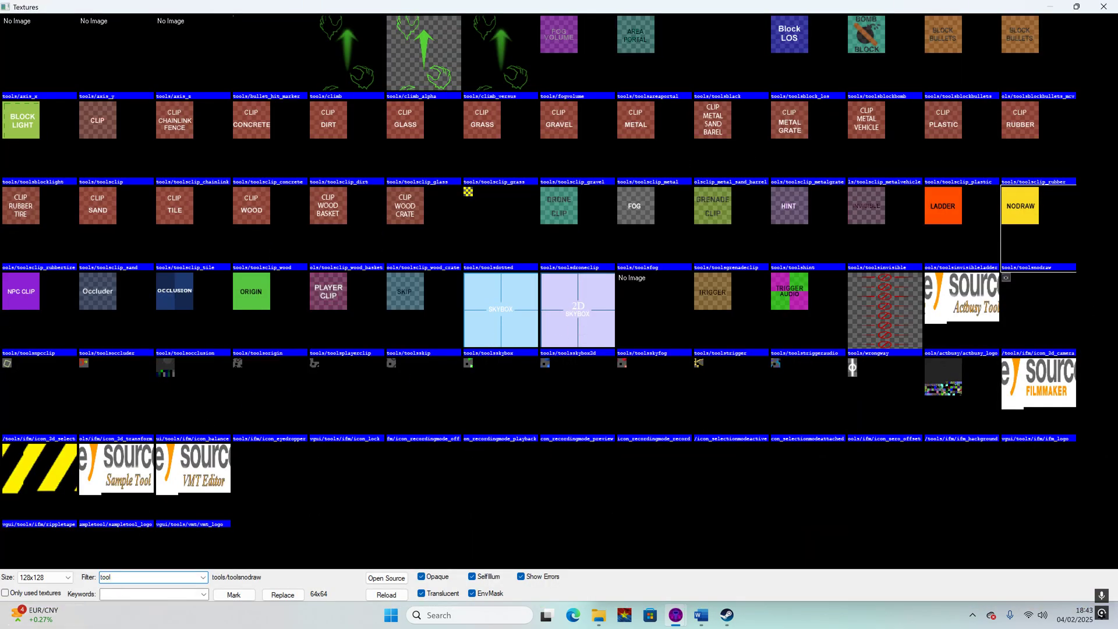
double_click(491, 327)
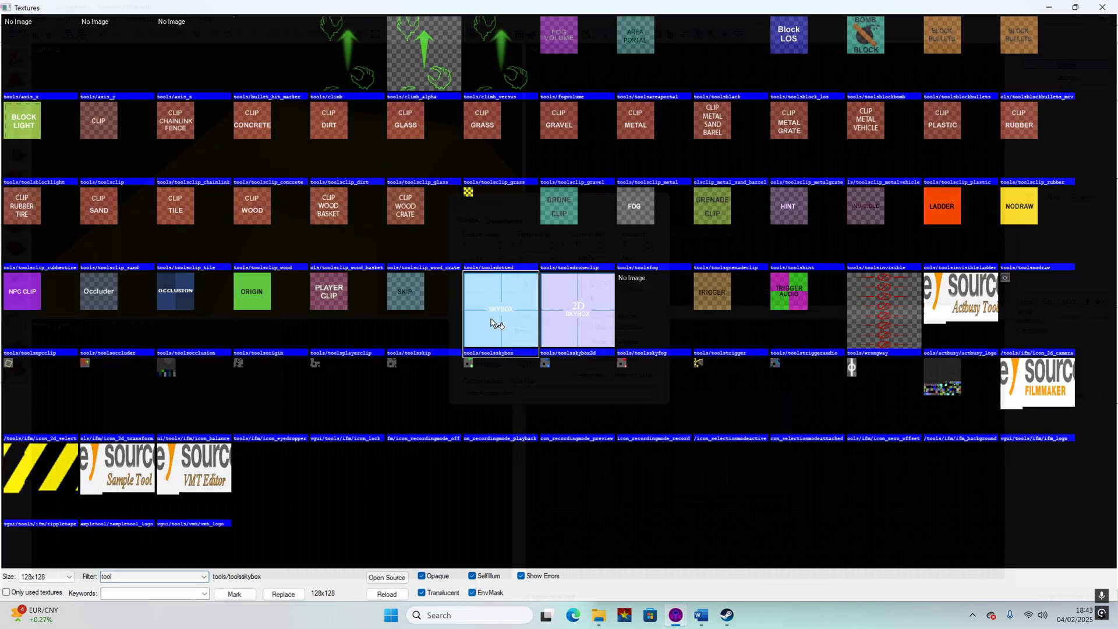
left_click(526, 365)
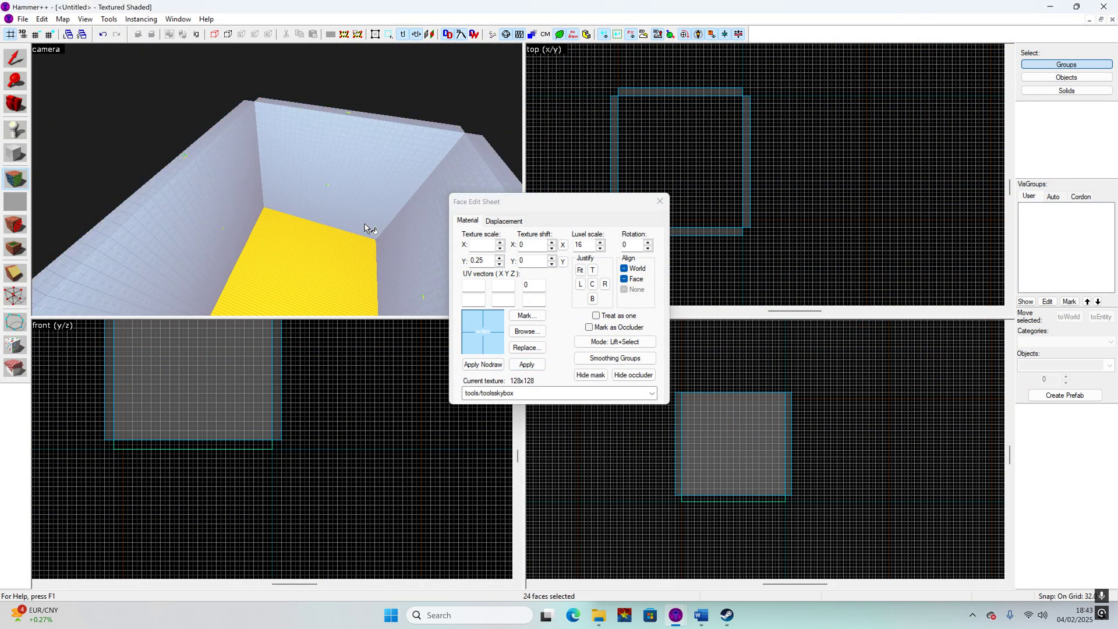
left_click(660, 200)
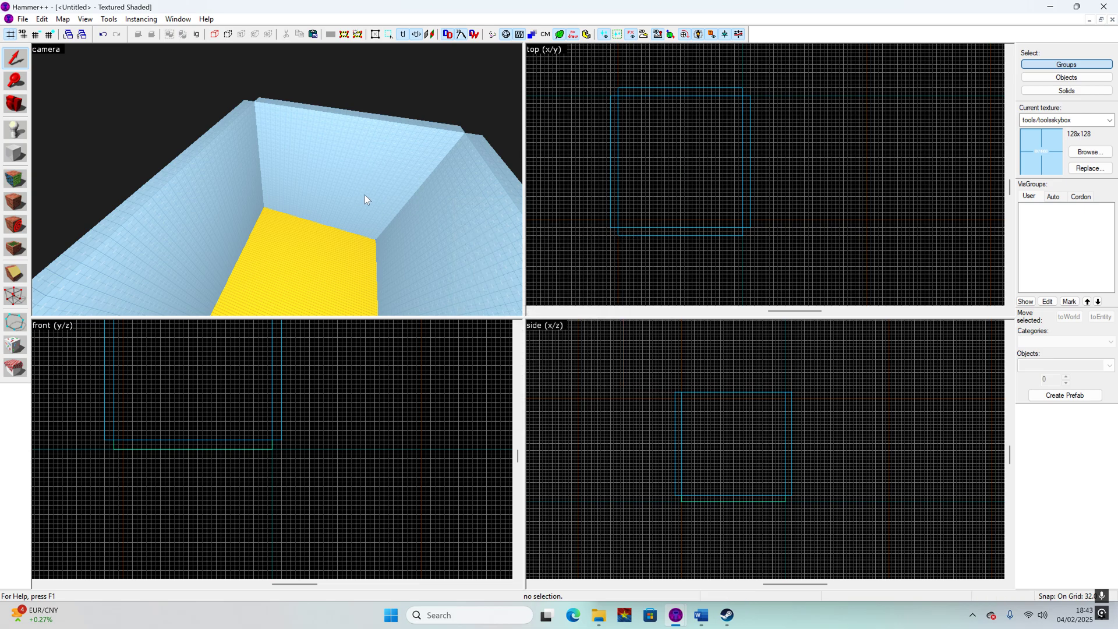
key("z")
key("s")
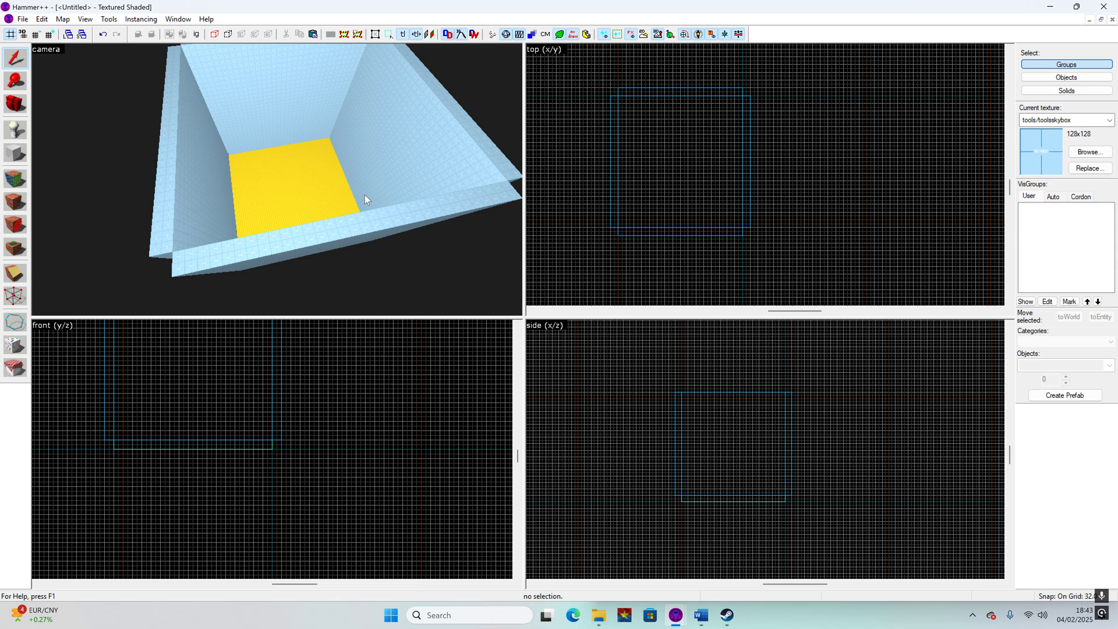
- Try to make a ceiling by copying the floor brush upward in the front view
key("w")
key("z")
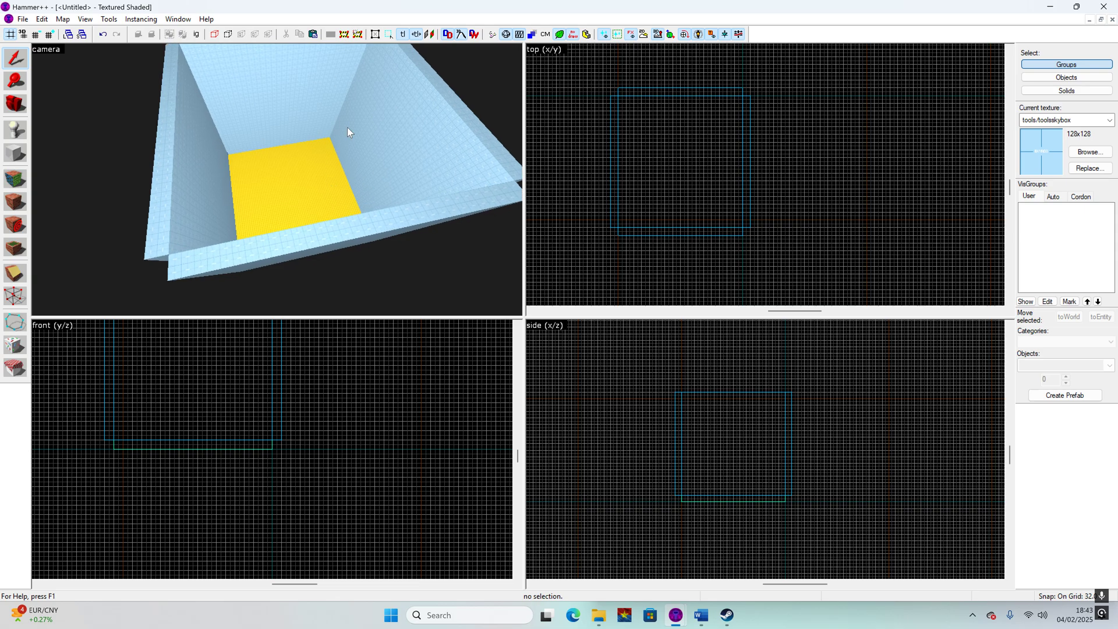
left_click(16, 154)
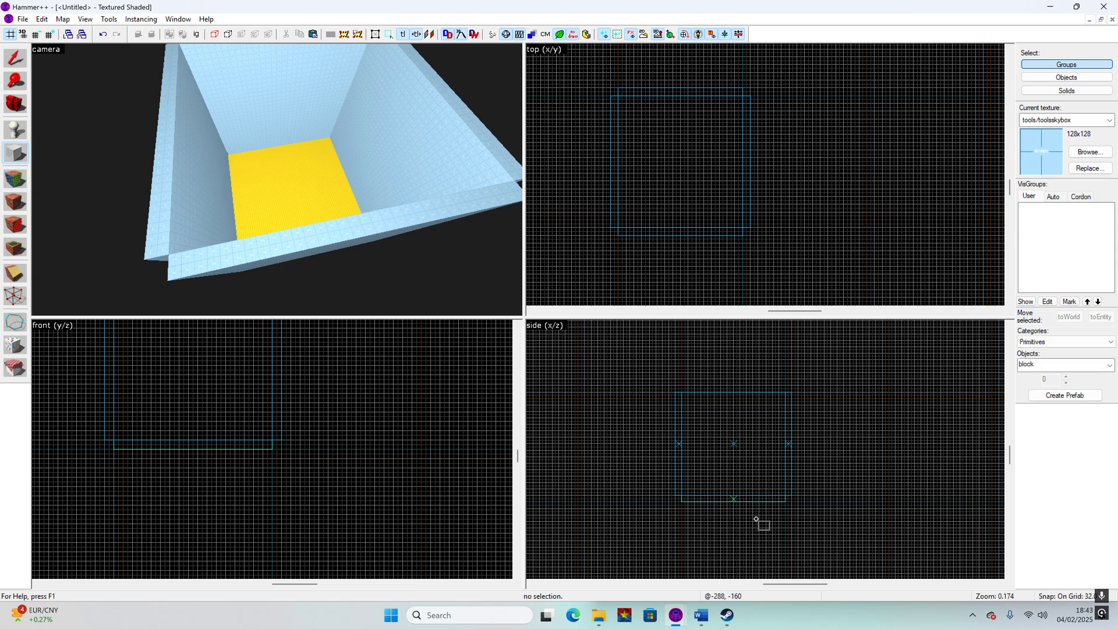
left_click(11, 58)
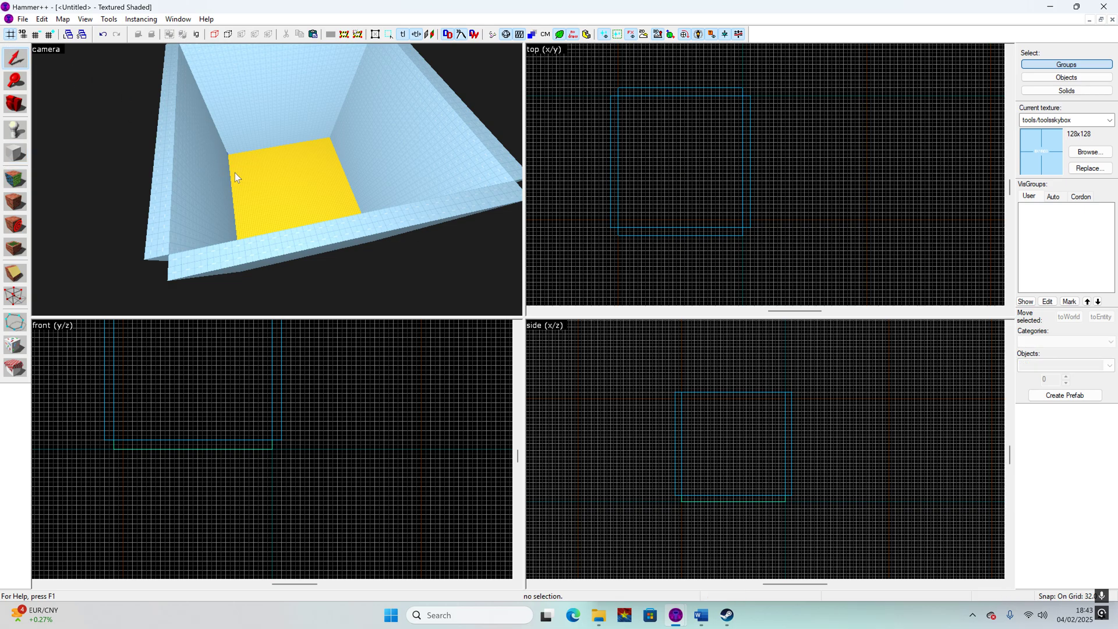
left_click(266, 195)
scroll(276, 472, "down", 3)
scroll(211, 357, "up", 2)
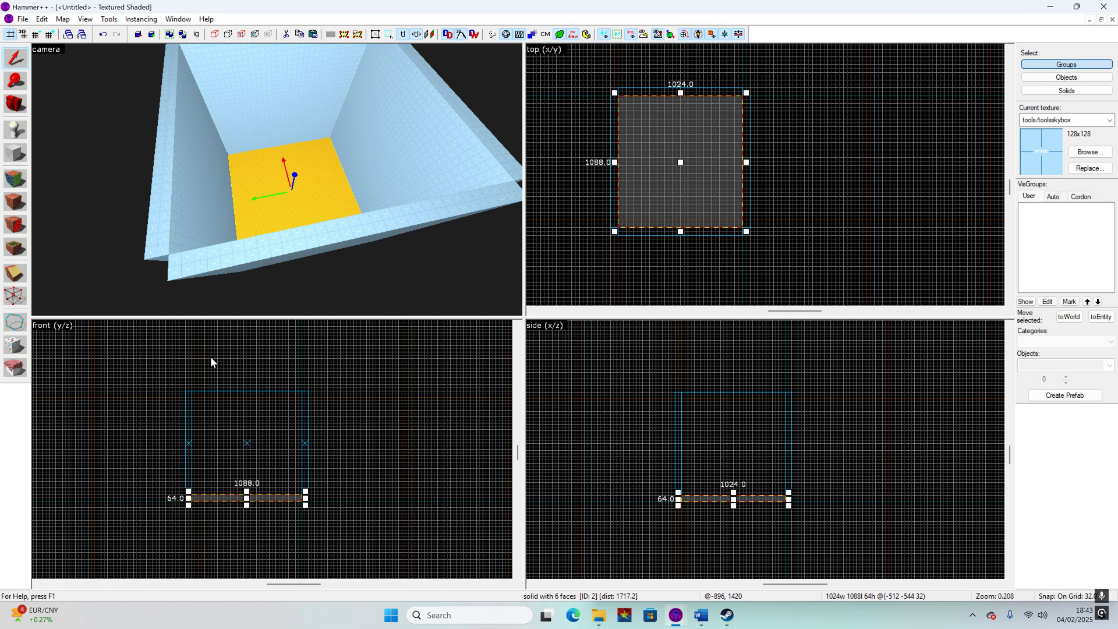
scroll(210, 358, "up", 1)
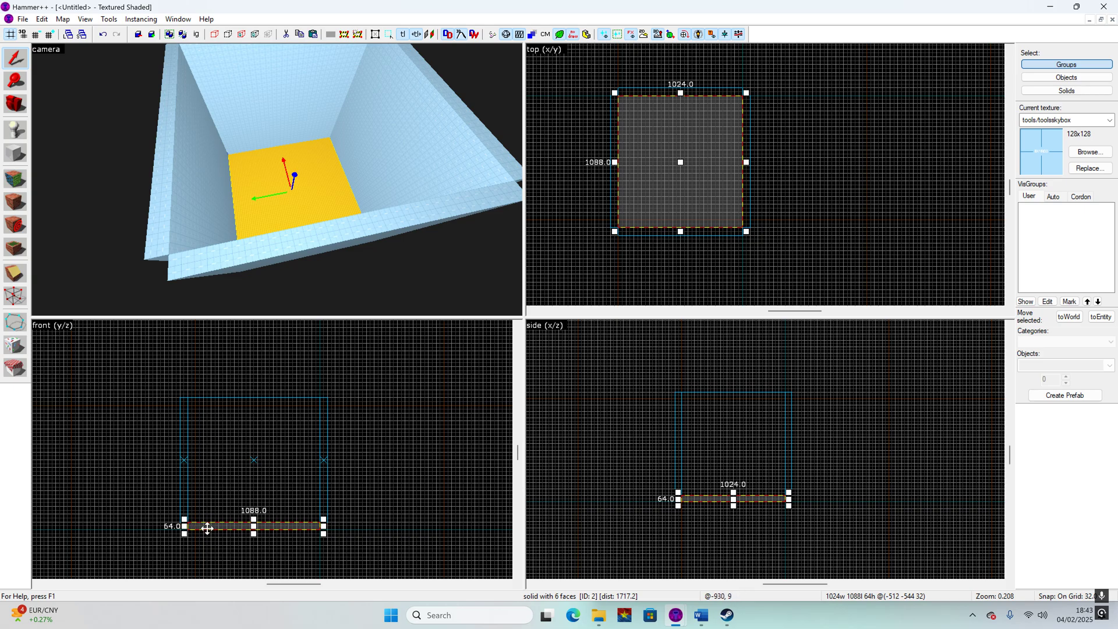
mouse_move(208, 526)
left_mouse_down("shift")
mouse_move(210, 497)
mouse_move(313, 446)
left_mouse_up("shift")
key("Delete")
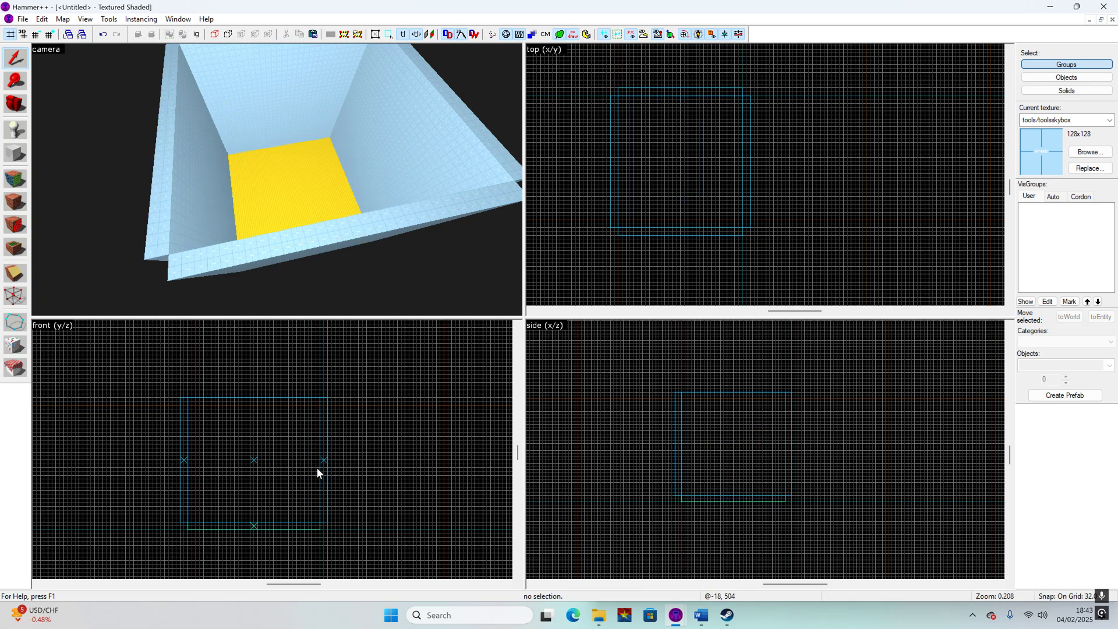
- Create a 1024 × 1088 × 64 skybox-textured ceiling block resting on the wall tops, matching the floor's footprint, and clear the selection
left_click(254, 528)
left_click(15, 153)
scroll(193, 399, "up", 3)
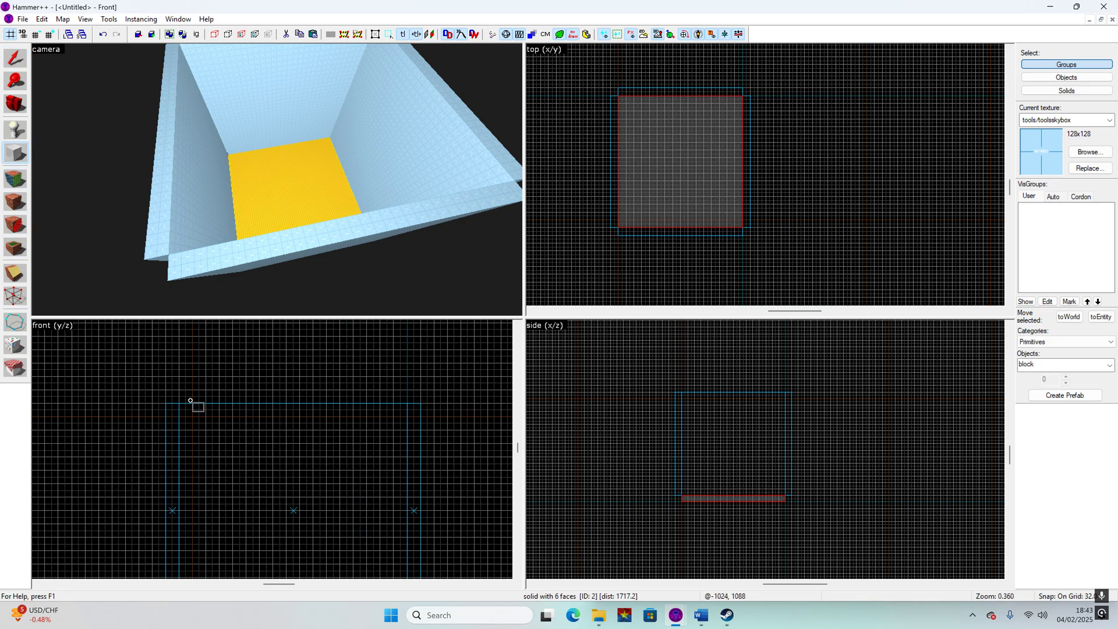
left_click_drag(184, 402, 411, 395)
scroll(653, 128, "up", 2)
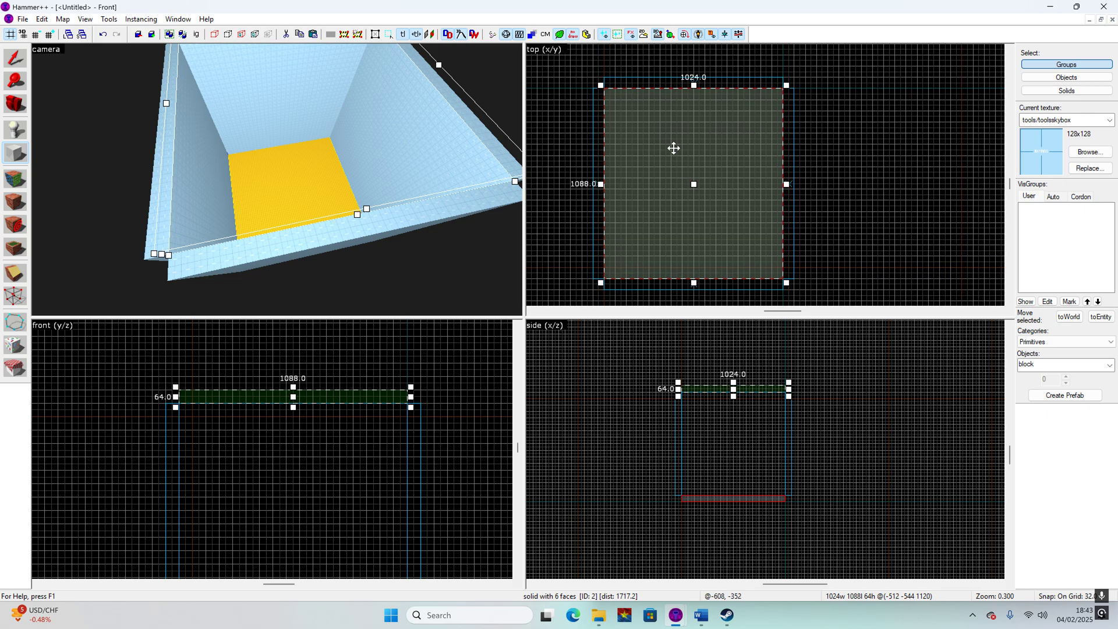
right_click(673, 148)
left_click(695, 155)
scroll(315, 192, "down", 3)
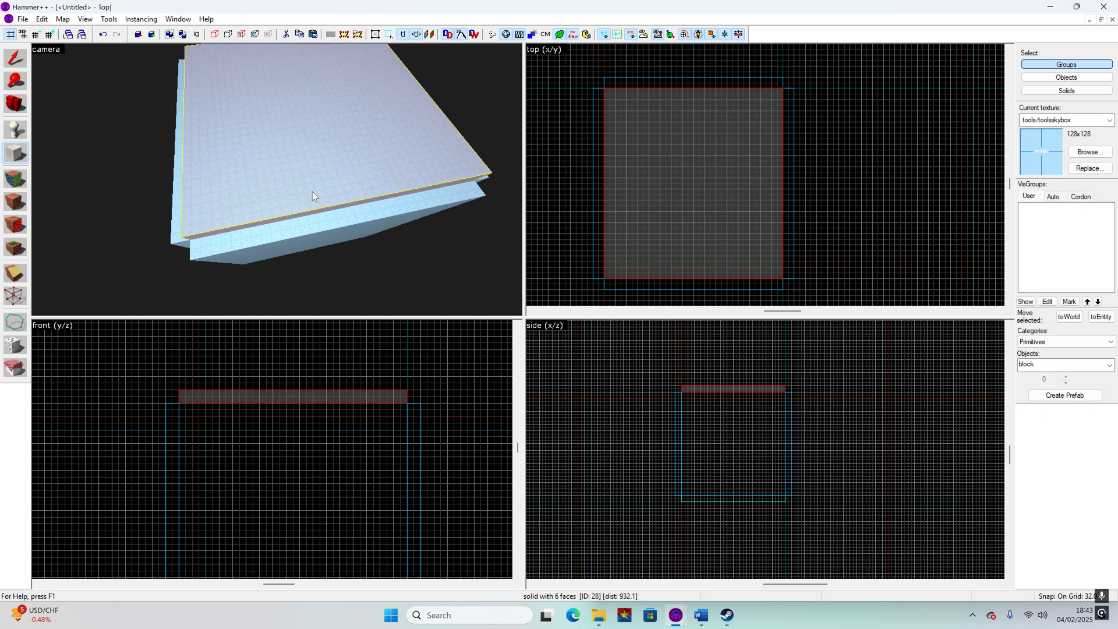
left_click(8, 59)
left_click(568, 162)
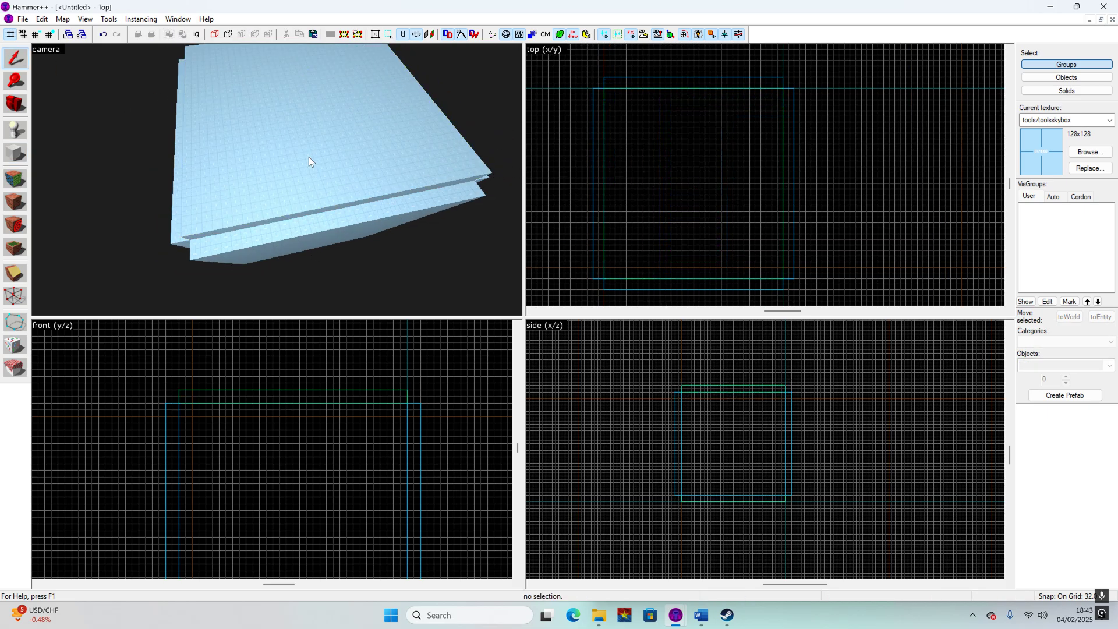
- Examine the room from the outside and from the inside in the camera view
key("a")
key("a")
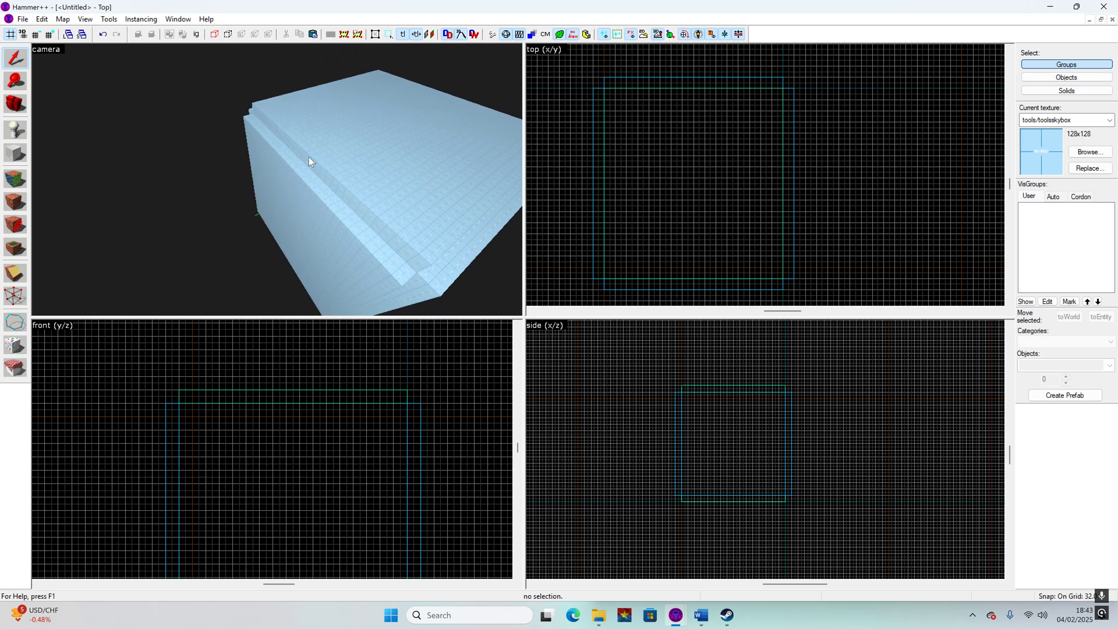
key("w")
key("w")
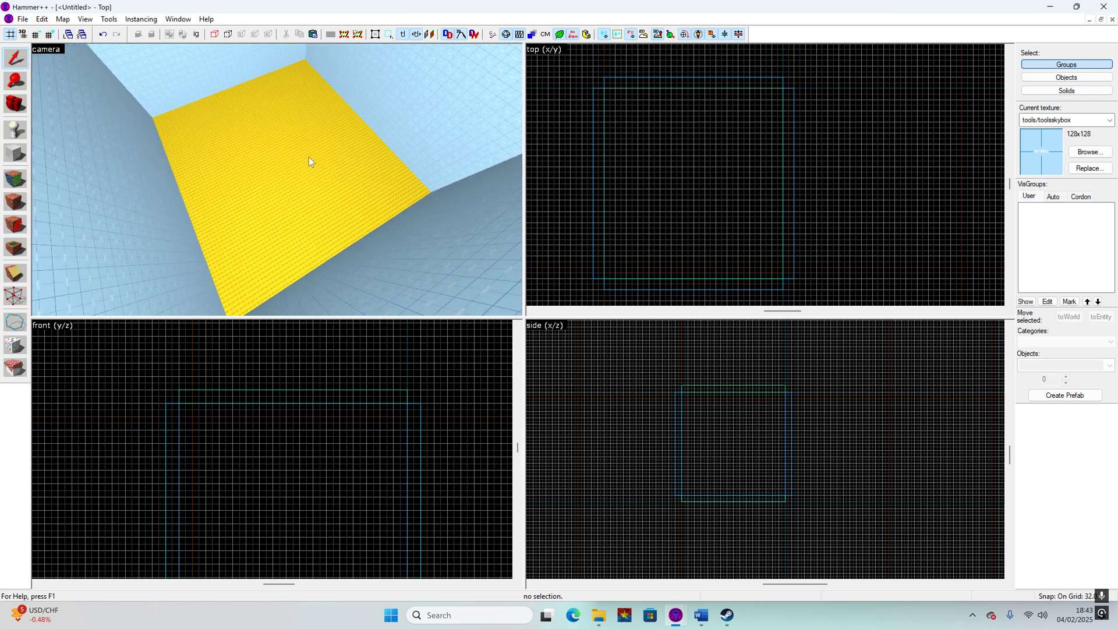
key("w")
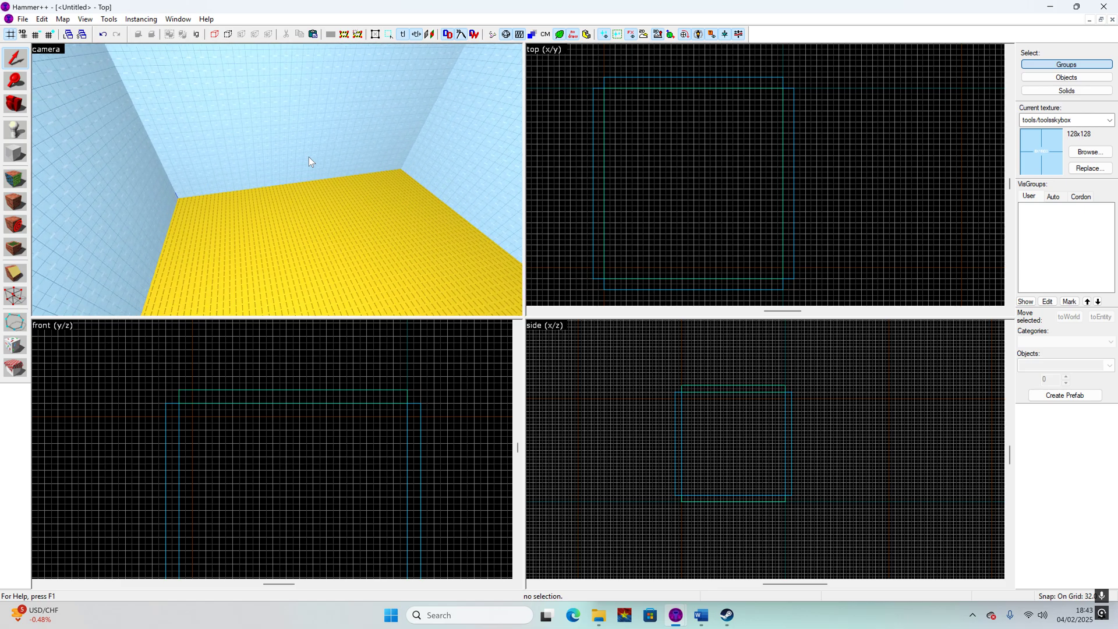
key("w")
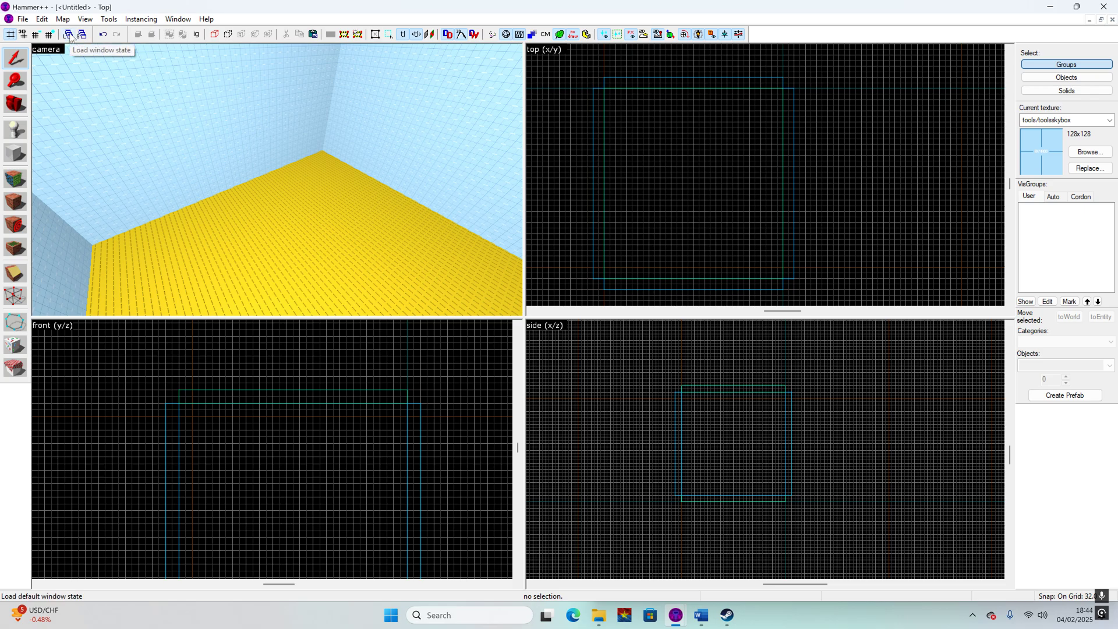
- Start opening an existing map file and browse to Program Files (x86) on Local Disk (C:)
left_click(23, 19)
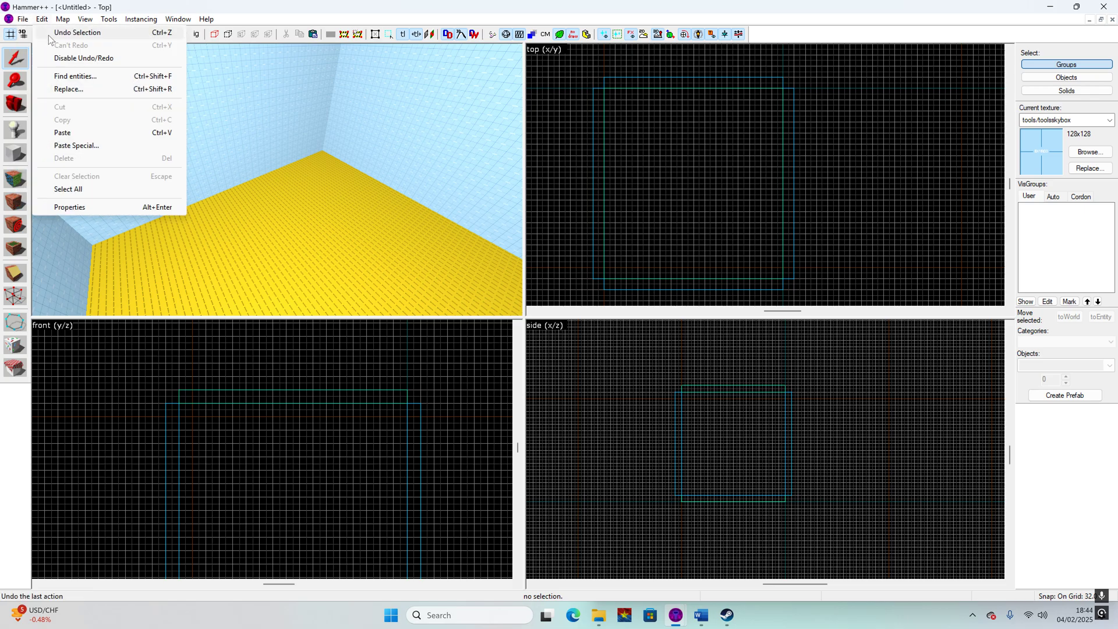
left_click(38, 49)
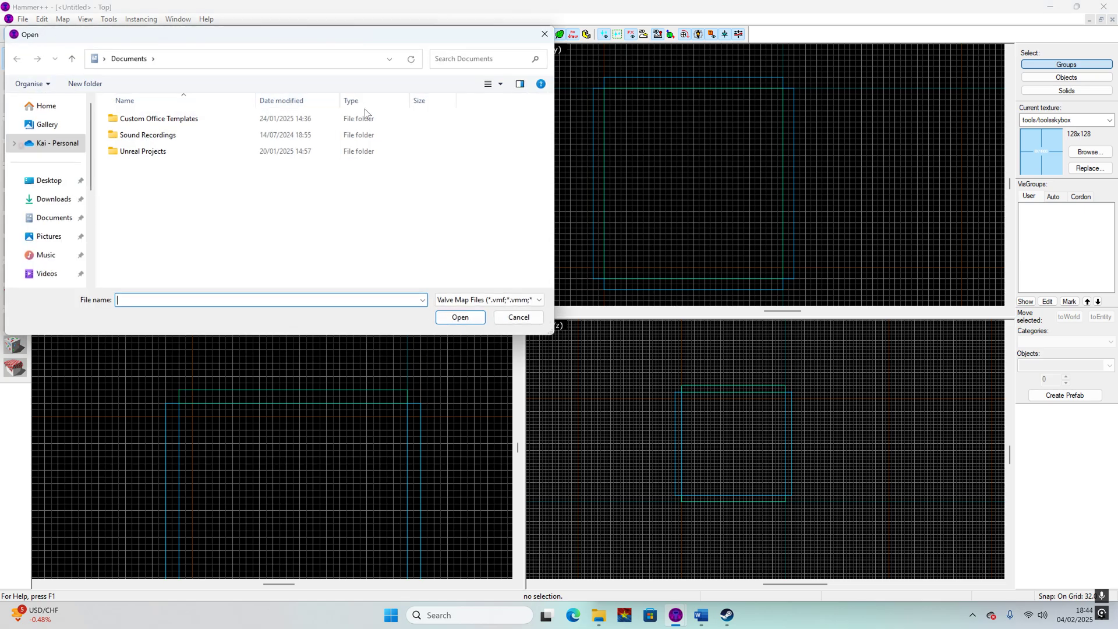
scroll(82, 195, "down", 3)
scroll(80, 187, "up", 3)
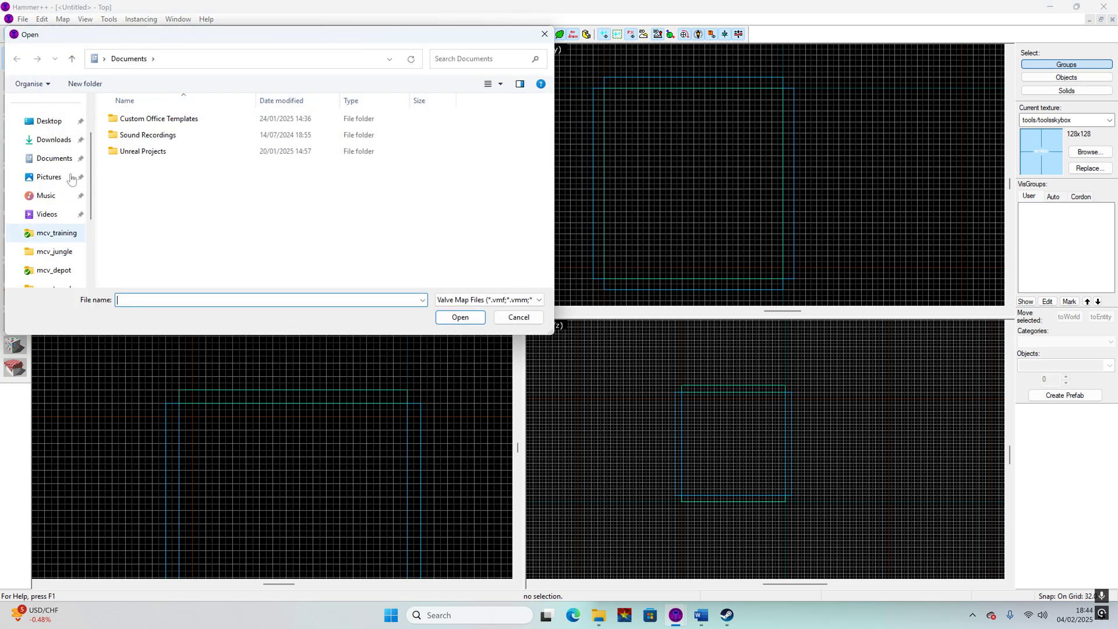
scroll(75, 181, "down", 3)
left_click(48, 218)
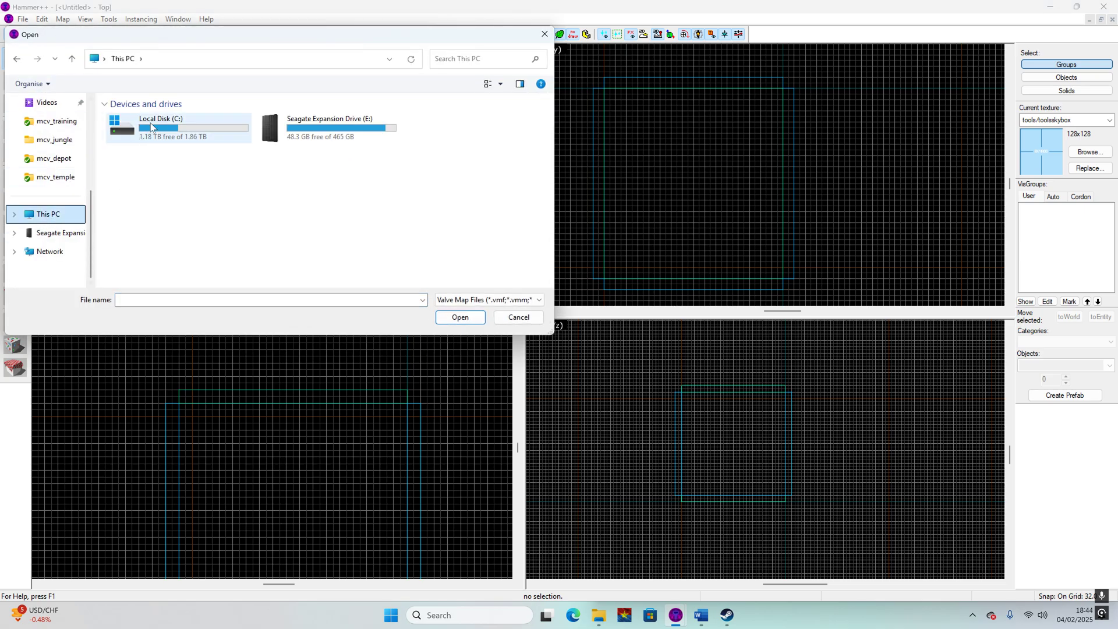
double_click(156, 123)
left_click(156, 204)
double_click(156, 203)
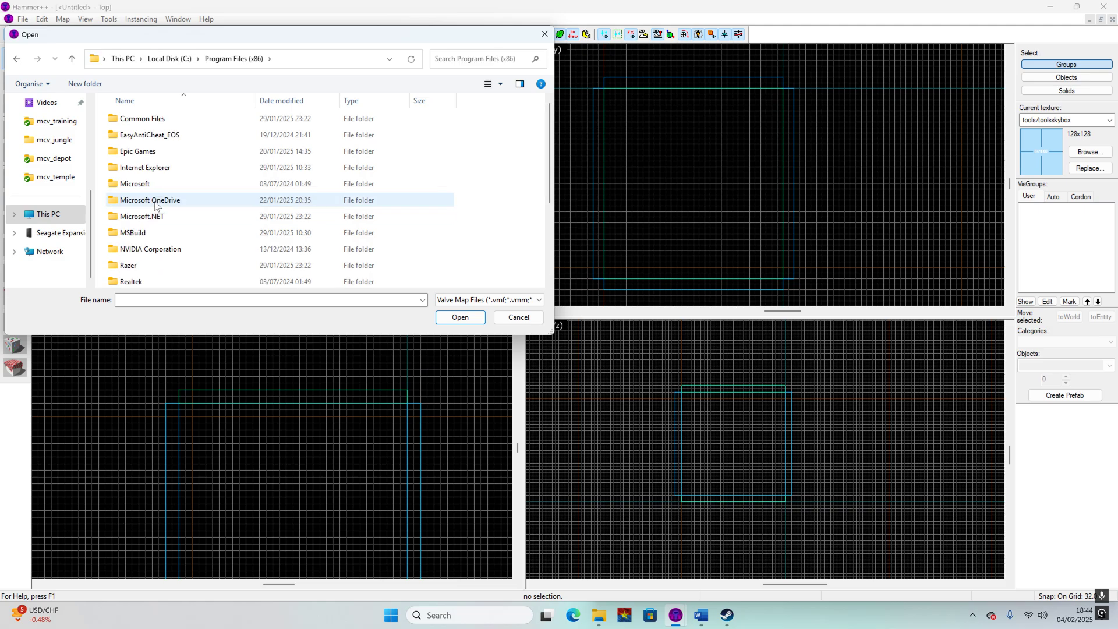
- Browse to the Military Conflict - Vietnam folder inside Steam's steamapps/common folder
scroll(156, 210, "down", 3)
double_click(162, 183)
scroll(163, 183, "down", 3)
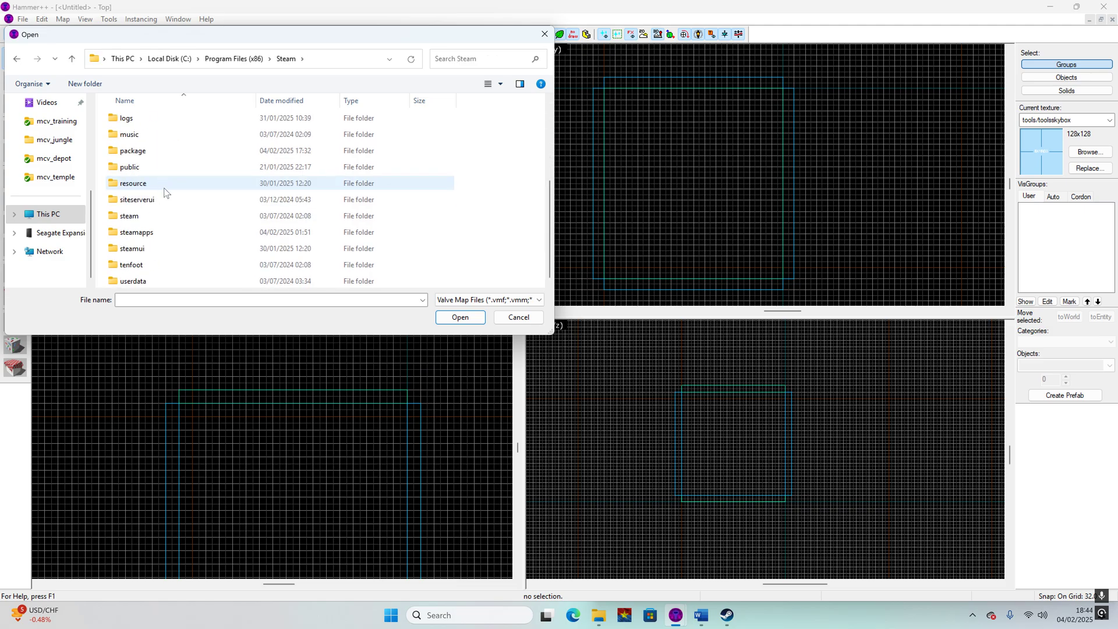
double_click(151, 233)
double_click(148, 121)
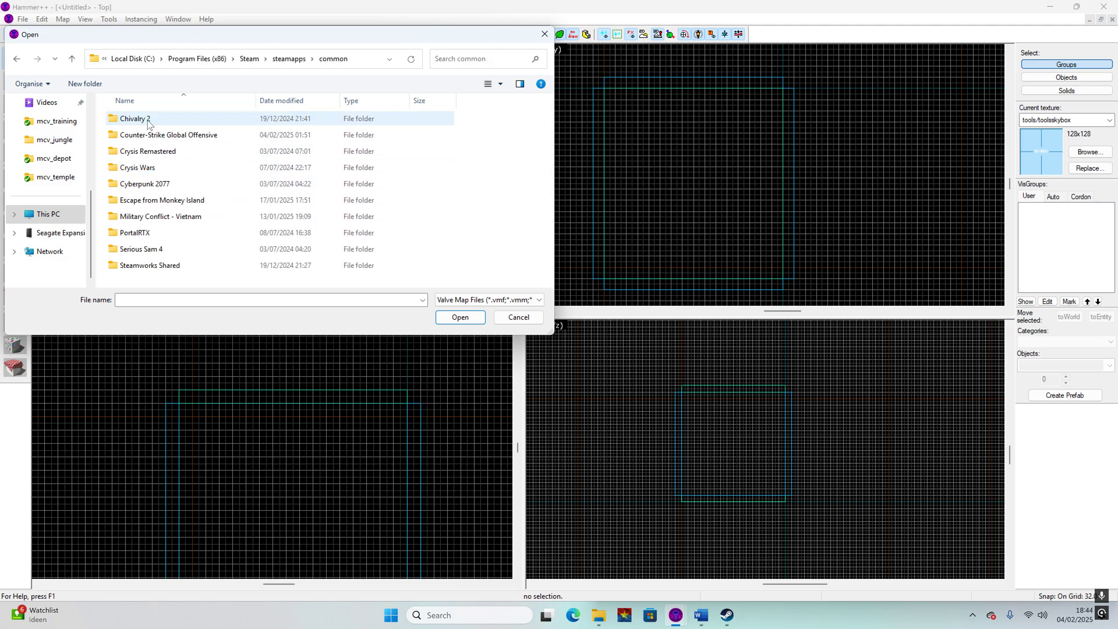
double_click(182, 218)
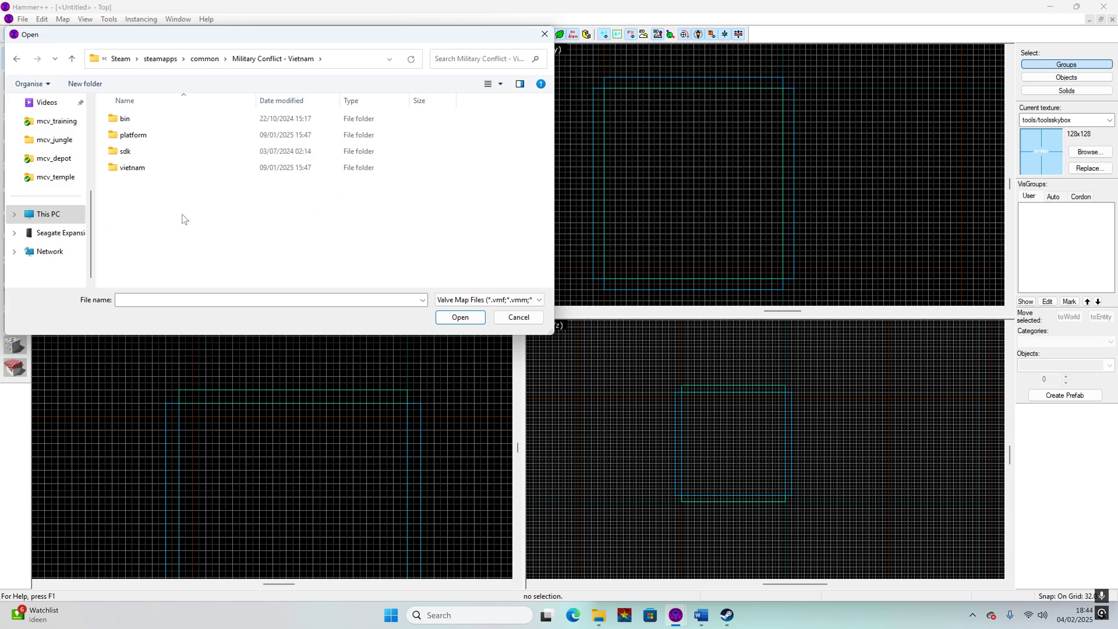
- Open the sample map mcv_depot.vmf from the sdk/mapsrc/mcv_depot folder
double_click(139, 152)
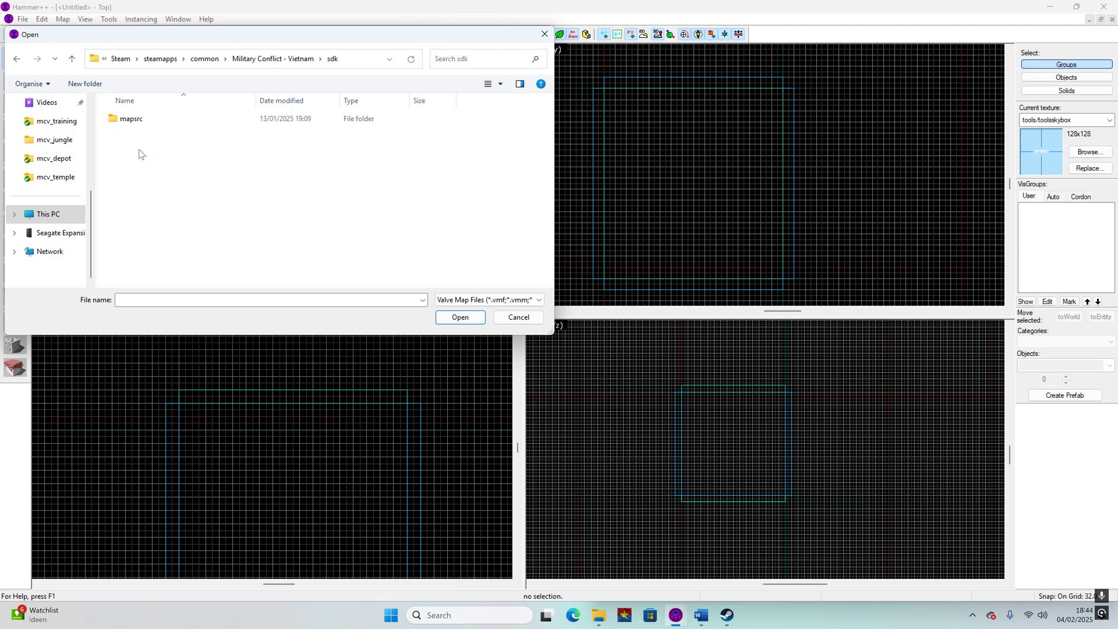
double_click(140, 120)
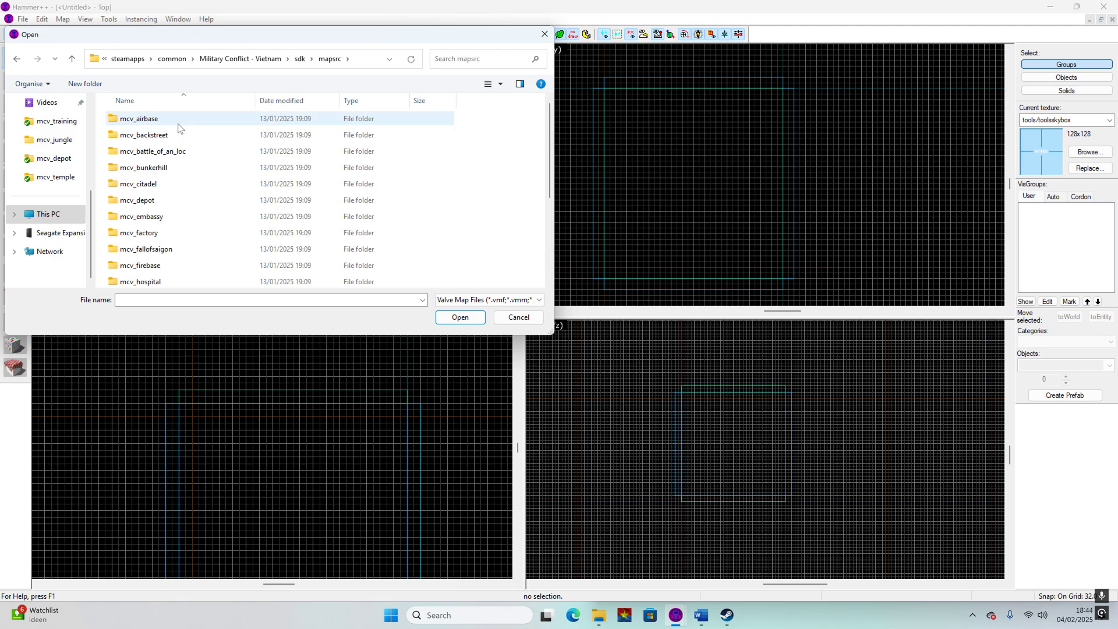
double_click(140, 200)
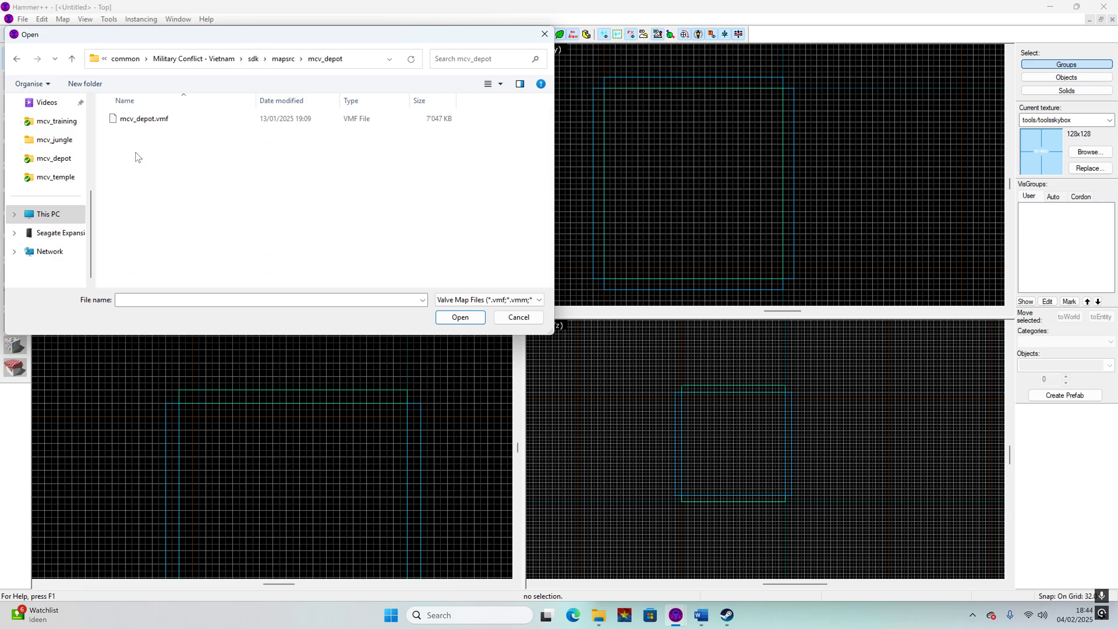
double_click(138, 121)
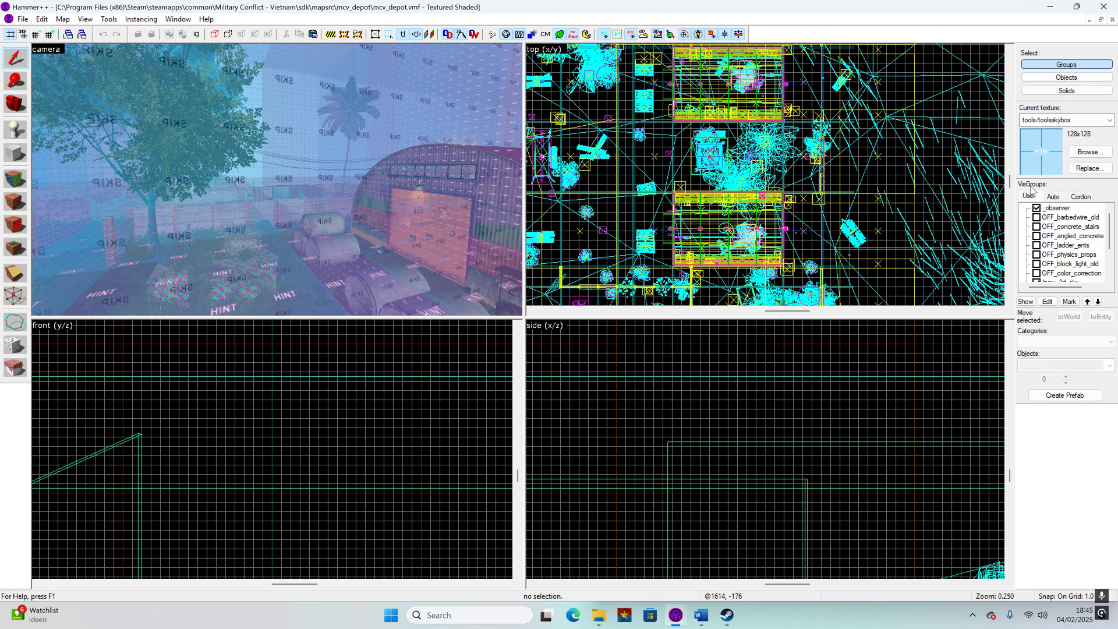
- Hide all Tool Brushes in the depot map through the automatic VisGroups
left_click(1055, 197)
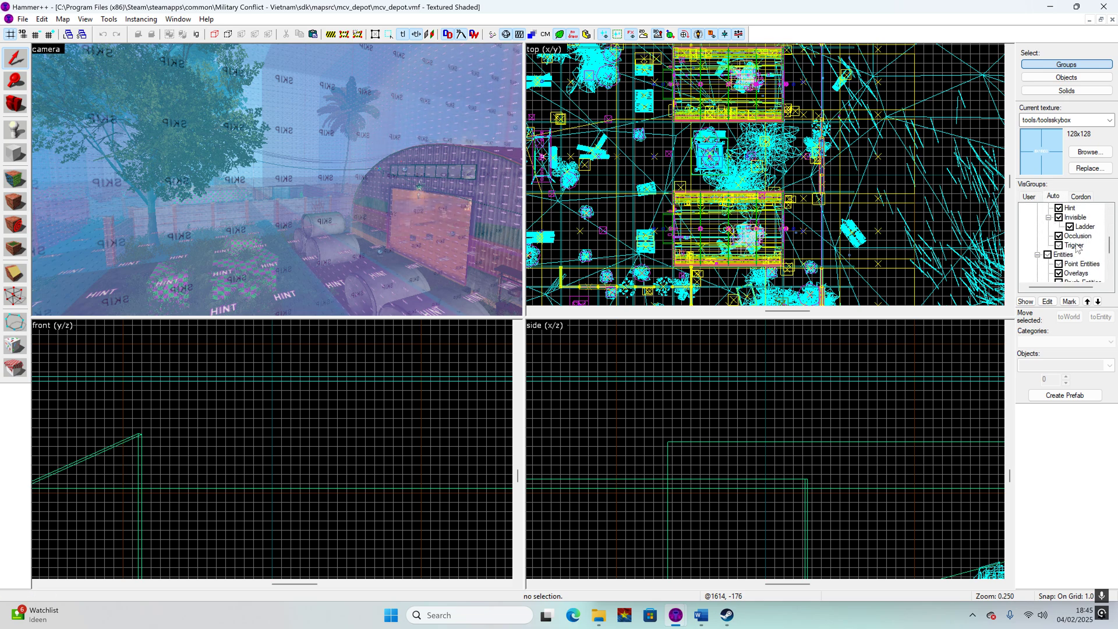
scroll(1089, 243, "down", 3)
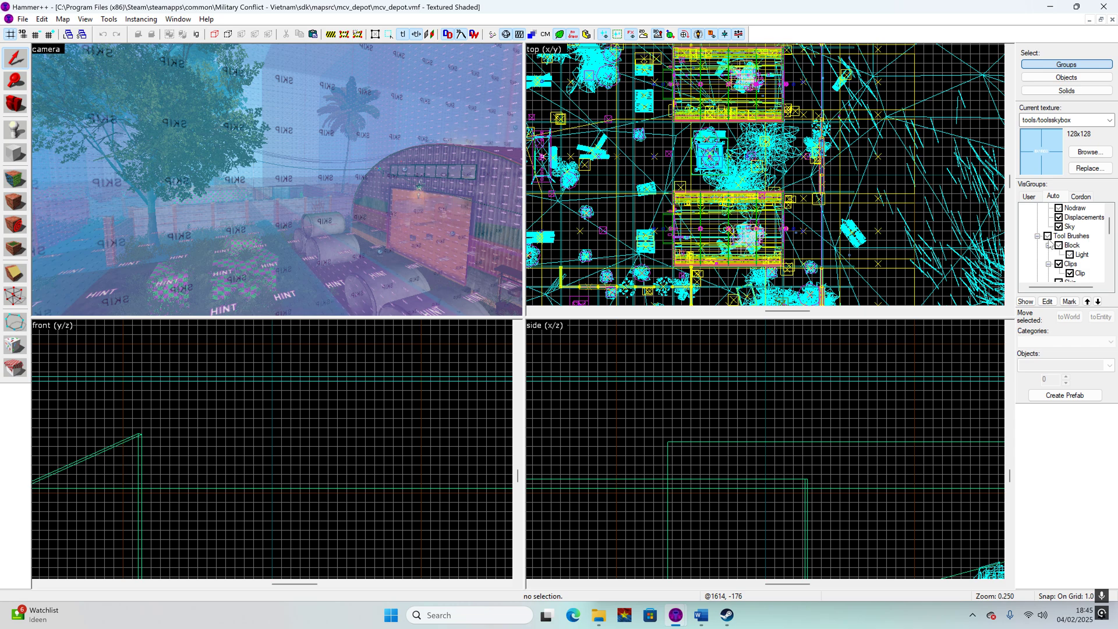
left_click(1048, 236)
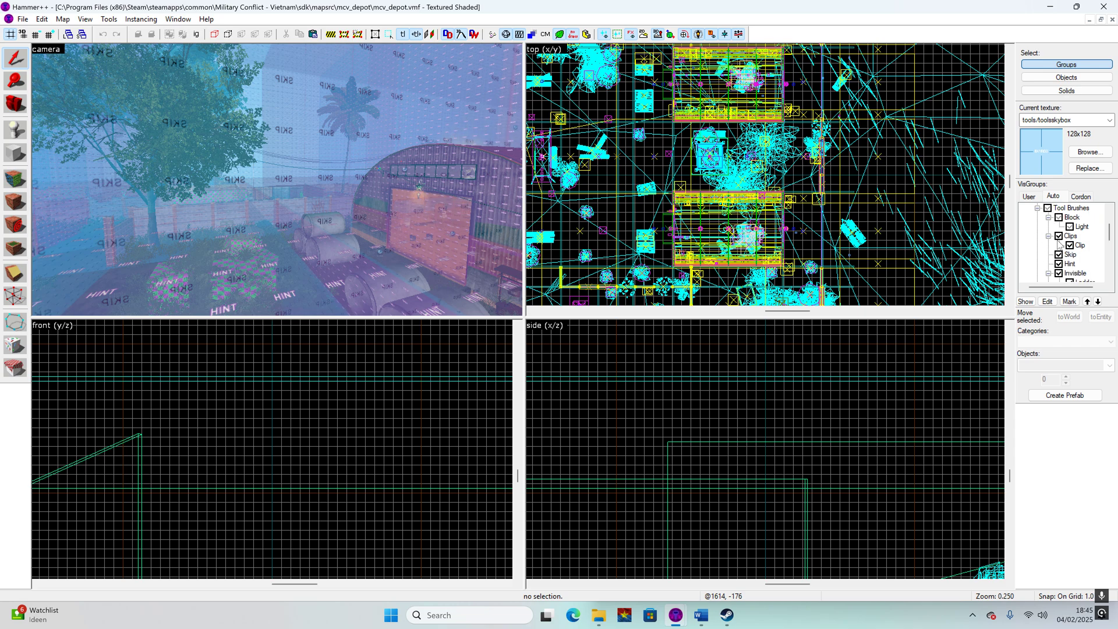
left_click(1048, 236)
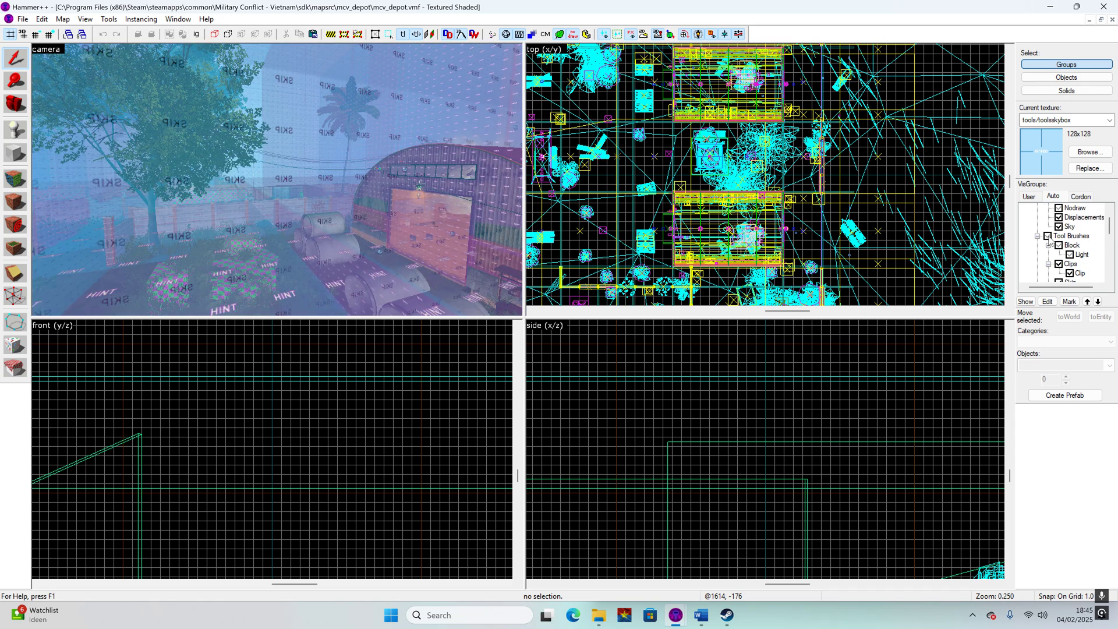
left_click(1048, 236)
left_click(1048, 236)
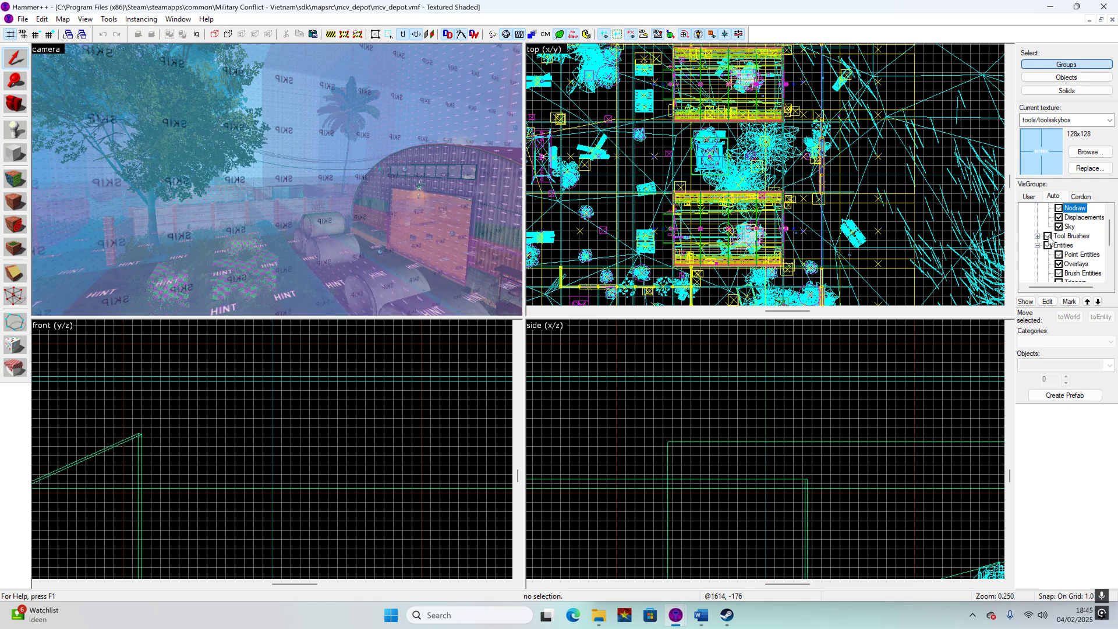
left_click(1048, 236)
left_click(1048, 236)
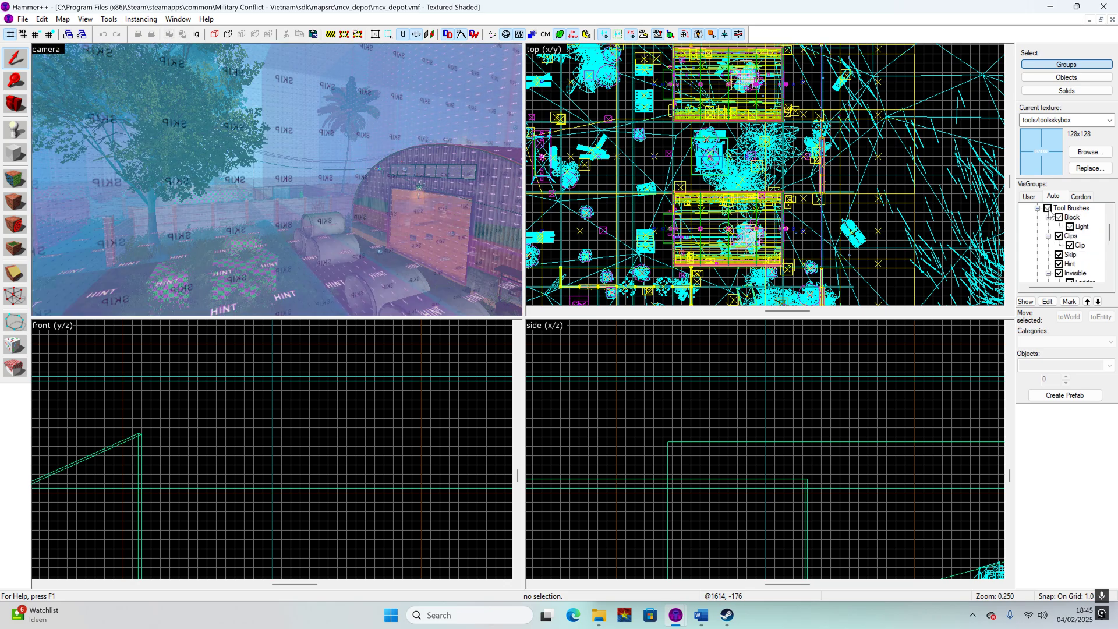
left_click(1048, 208)
- Examine the skybox walls and ceiling enclosing the depot map in the camera view
key("z")
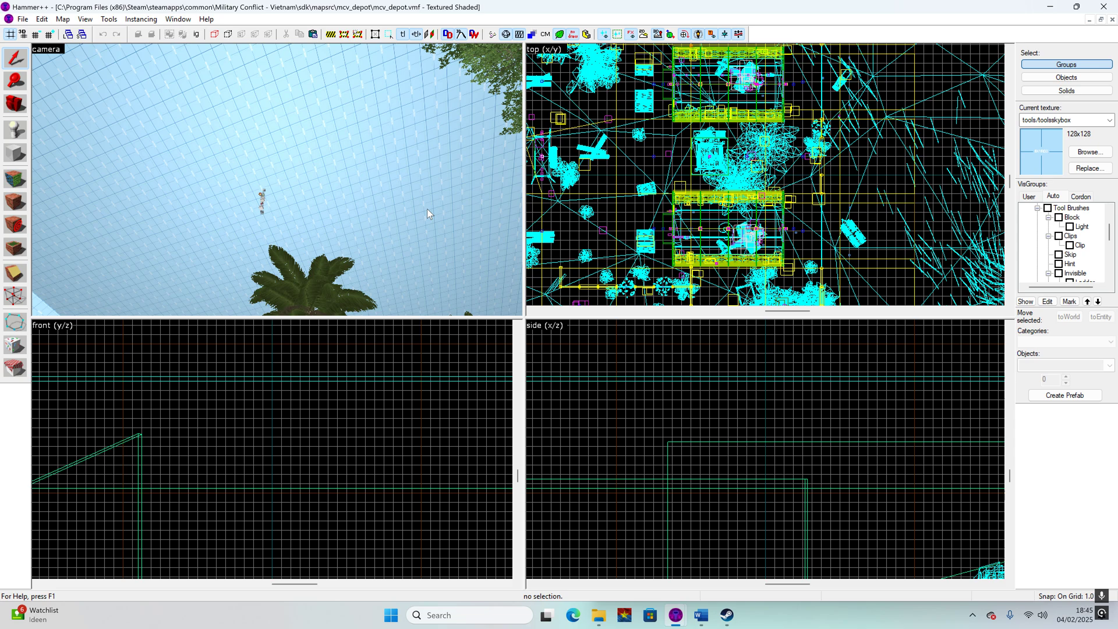
key("w")
key("w")
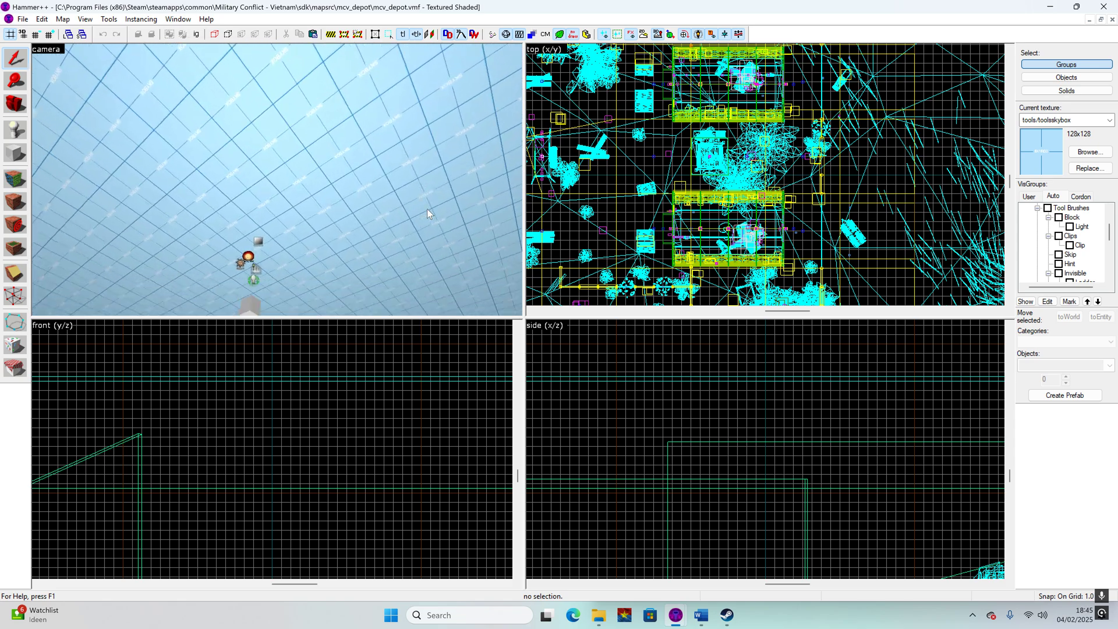
key("w")
key("d")
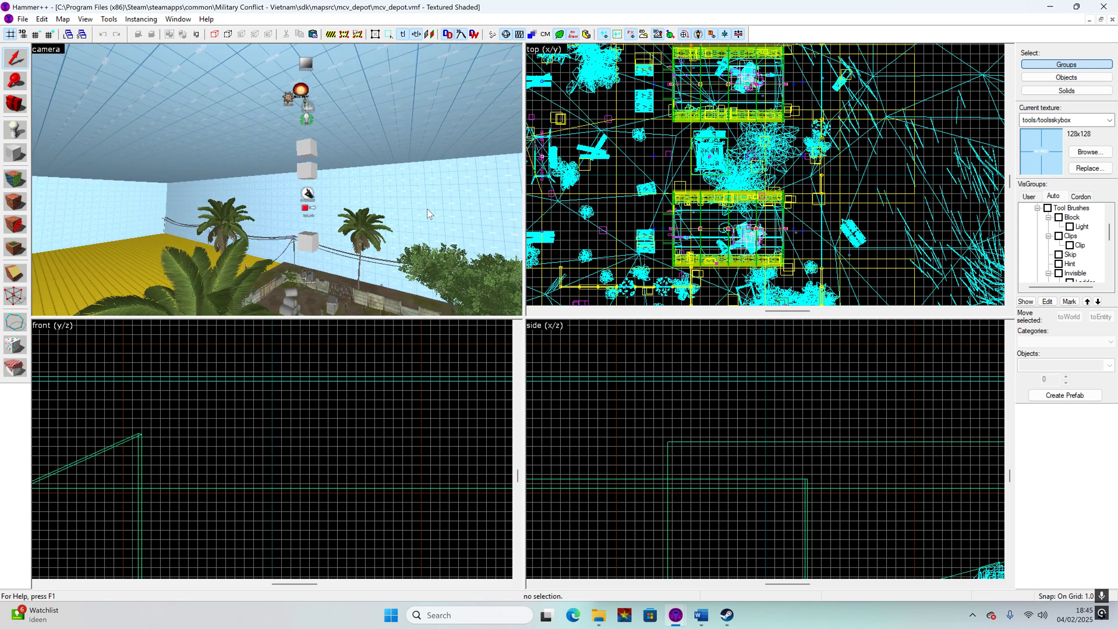
- Inspect the environment entities stacked above the depot, including env_cascade_light, info_map_parameters and env_fog_controller
key("z")
left_click(271, 170)
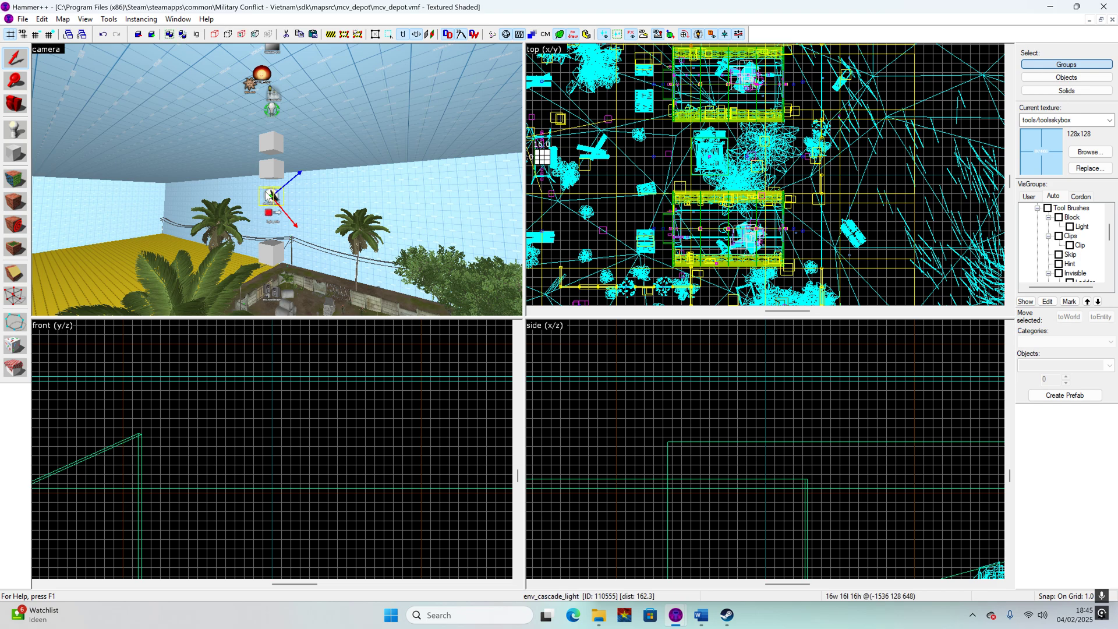
left_click(269, 142)
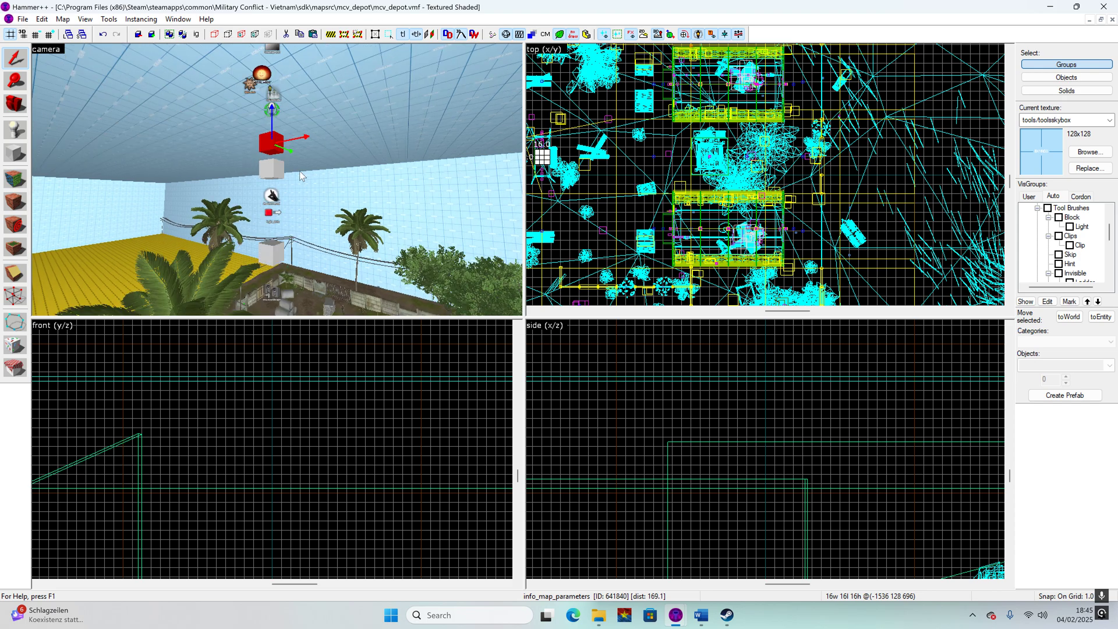
key("w")
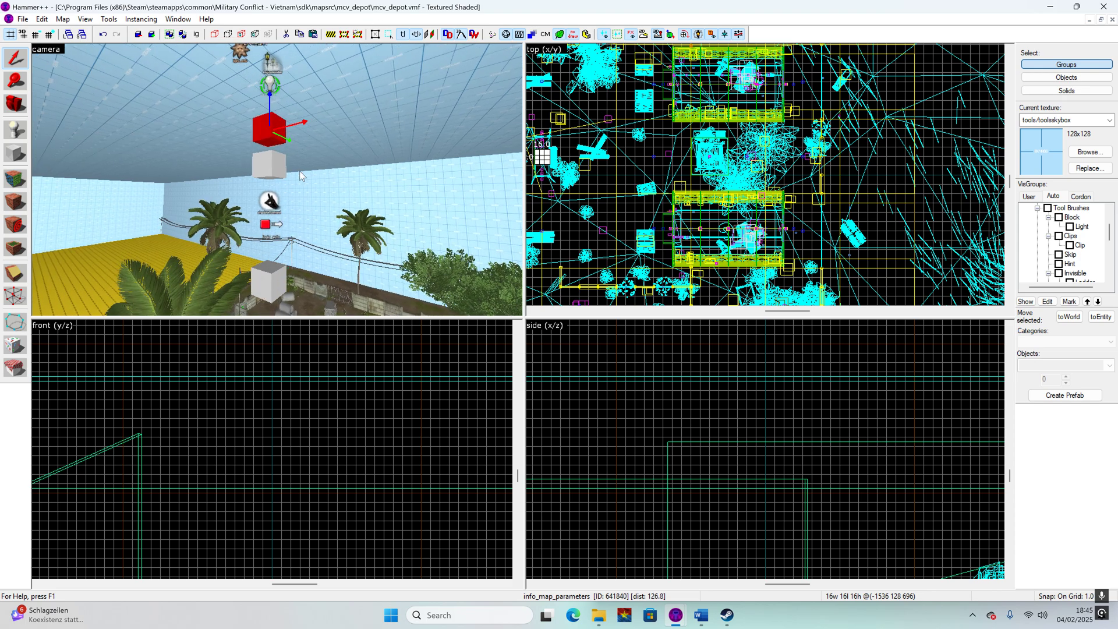
key("Up")
key("w")
key("s")
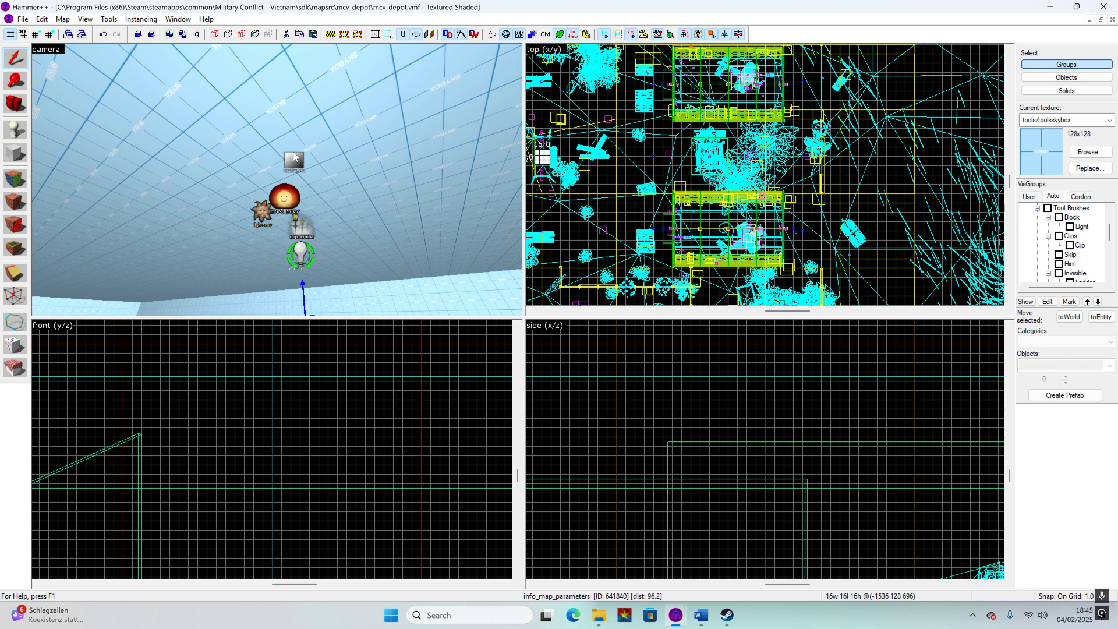
left_click(260, 224)
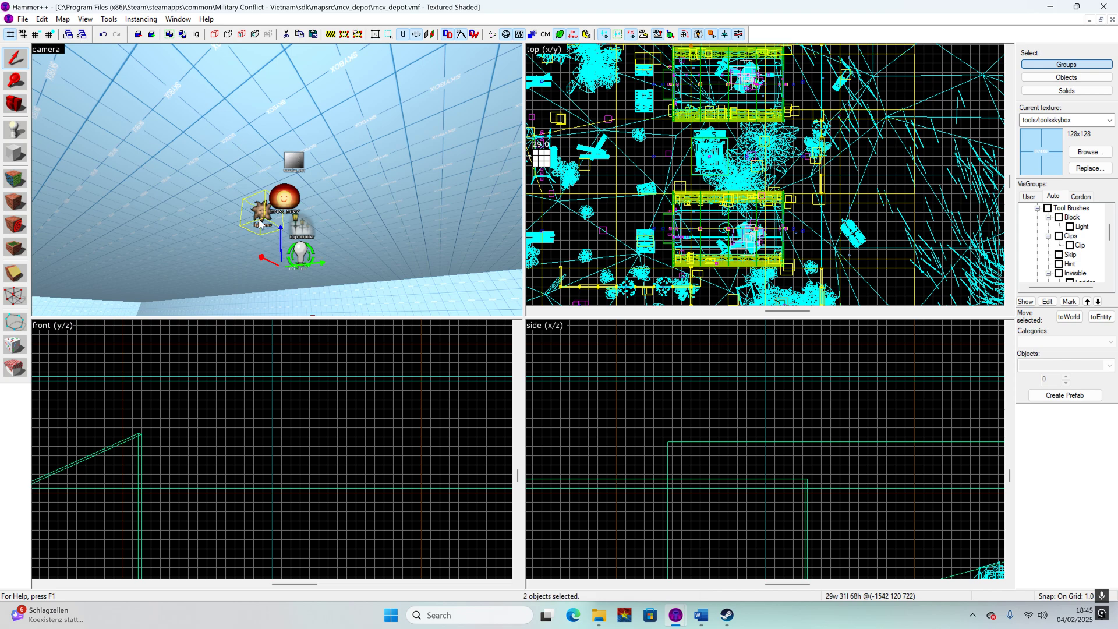
left_click(291, 201, "ctrl")
left_click(312, 239)
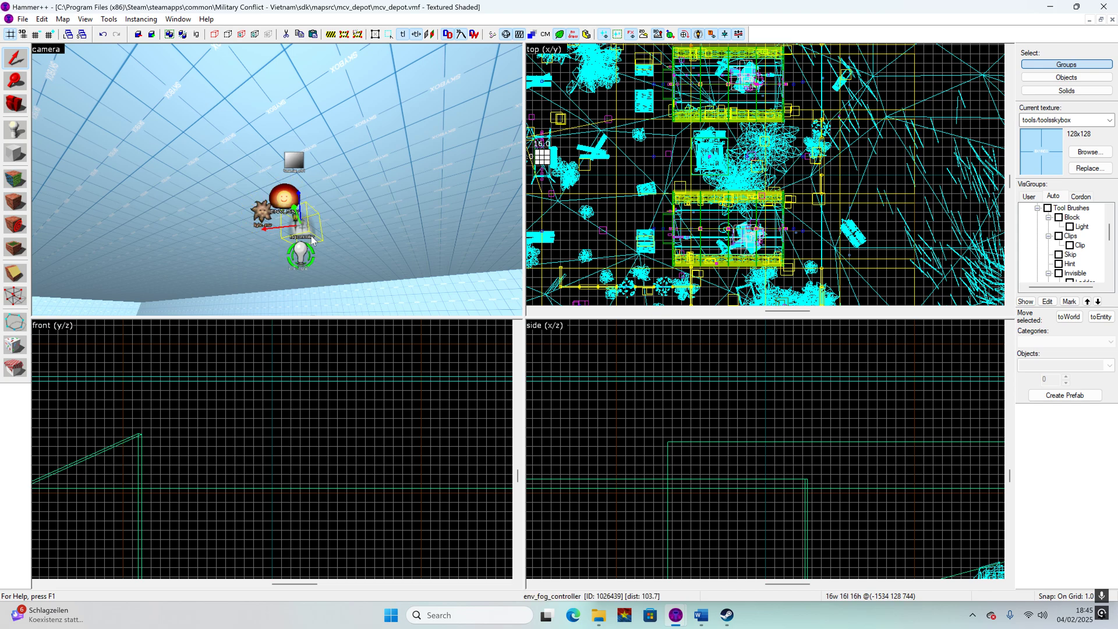
left_click(262, 216)
- Select the env_sky, the sun-shaped light environment entity and the env_fog_controller together
left_click(275, 202)
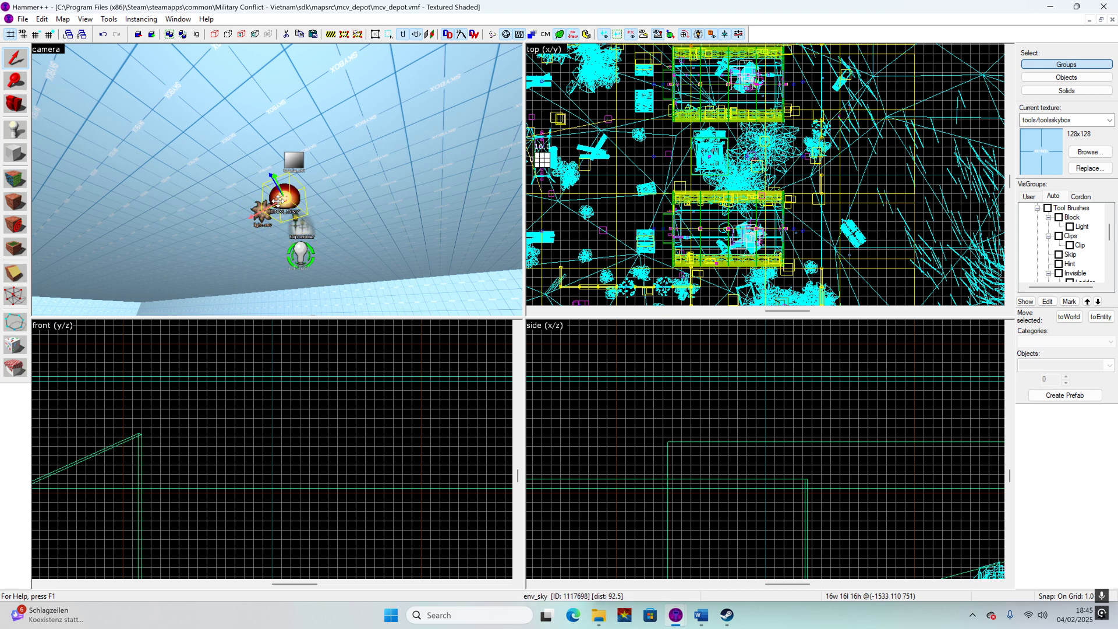
left_click(261, 223, "ctrl")
left_click(306, 234, "ctrl")
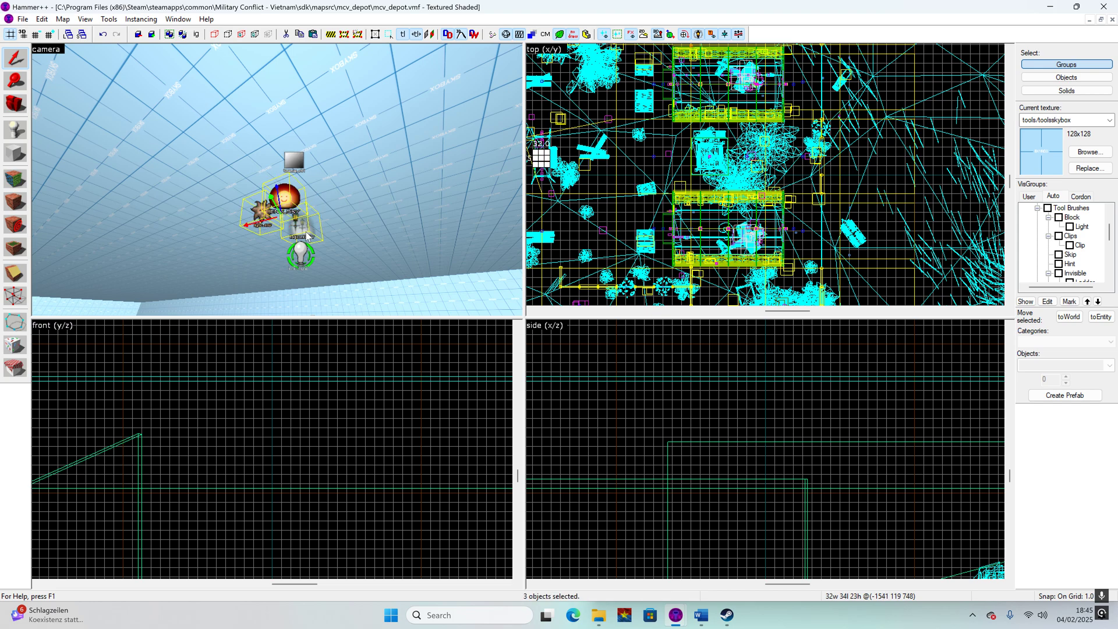
- Add env_cascade_light and the three cube-shaped entities in the same stack, including info_map_parameters, to the selection
key("z")
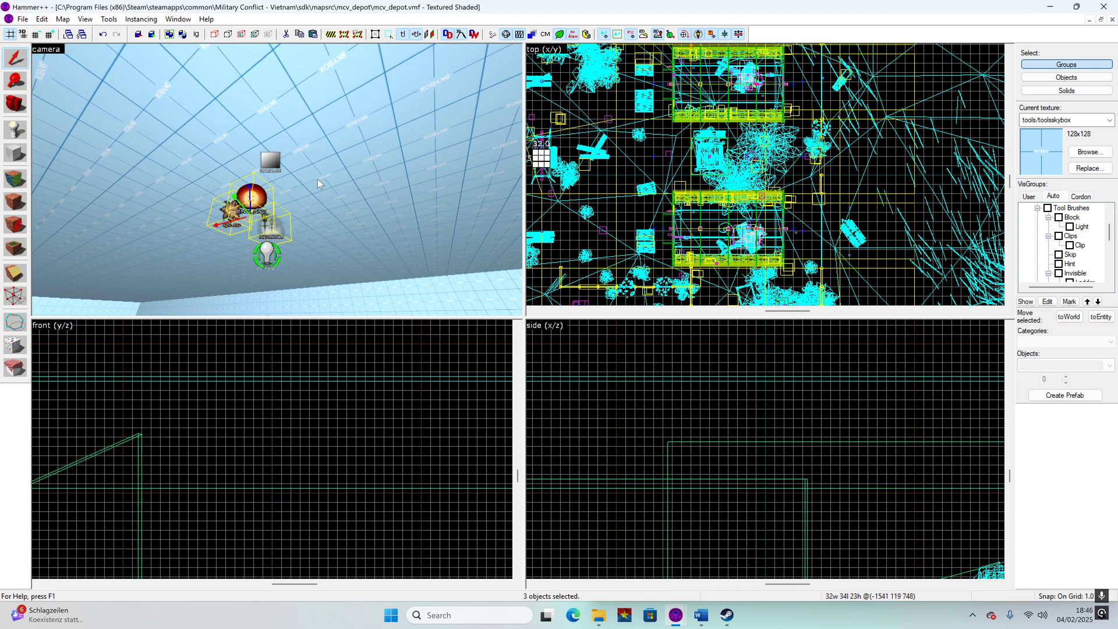
key("w")
key("s")
key("a")
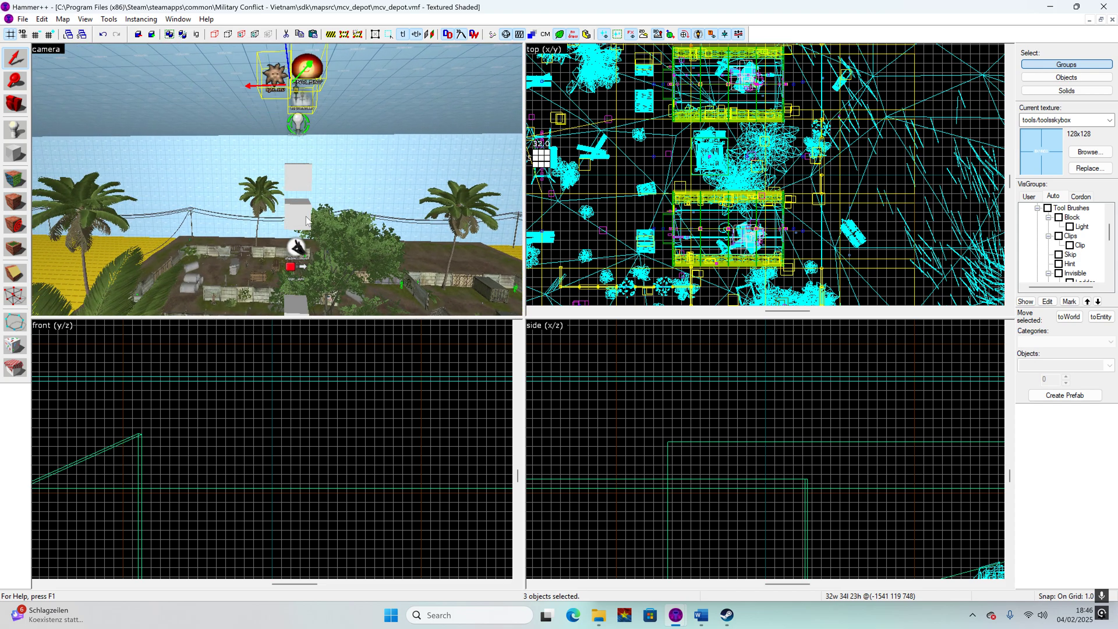
left_click(298, 248, "ctrl")
key("s")
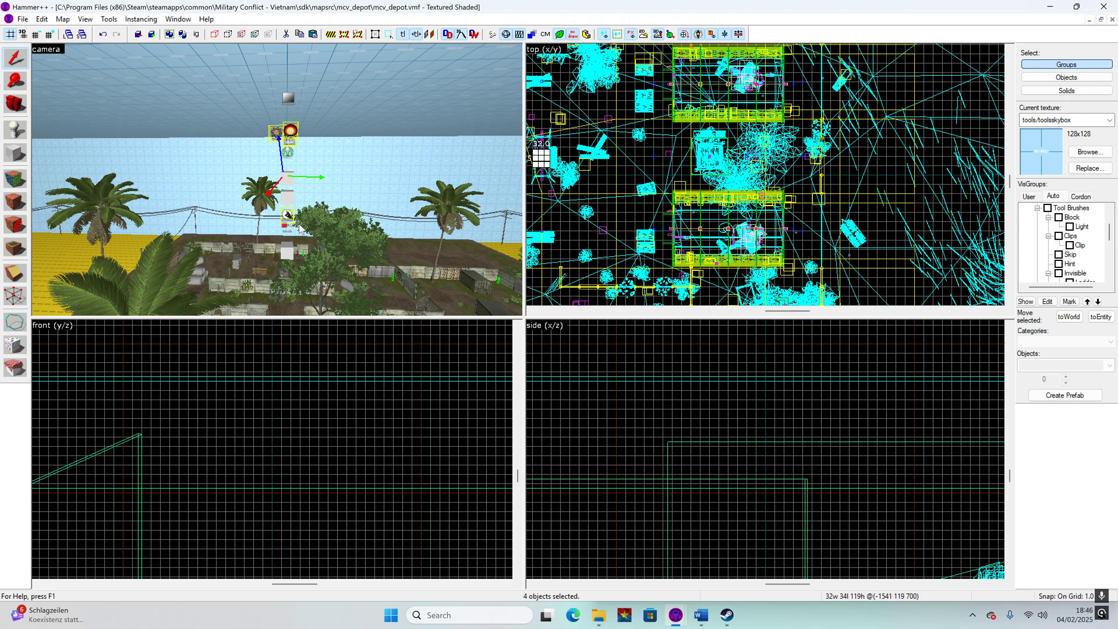
key("w")
key("s")
left_click(296, 210, "ctrl")
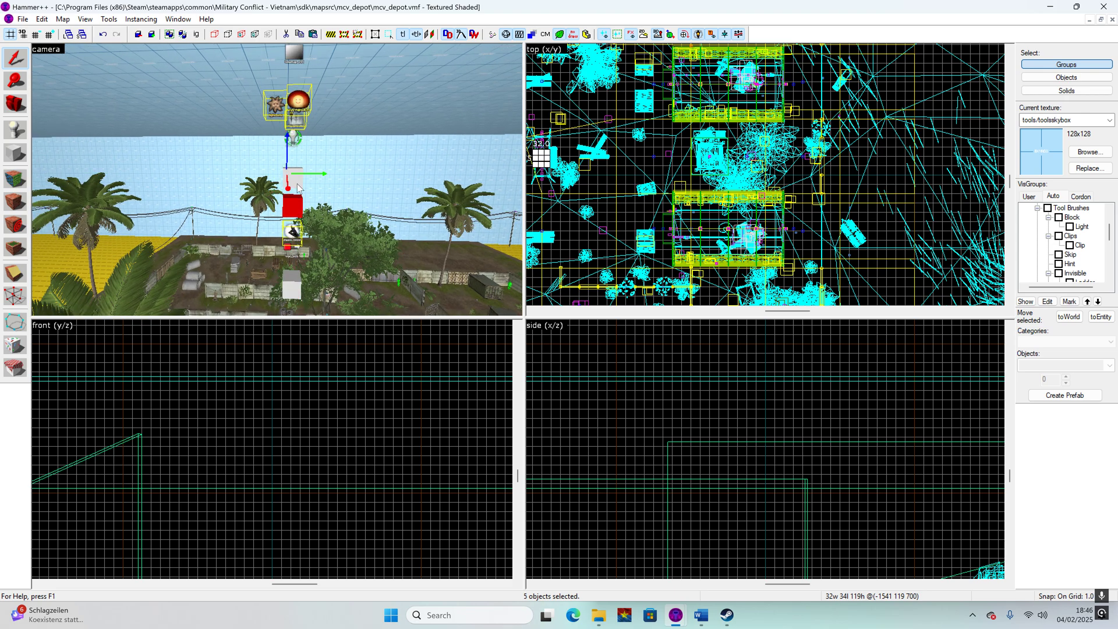
left_click(301, 186, "ctrl")
left_click(295, 285, "ctrl")
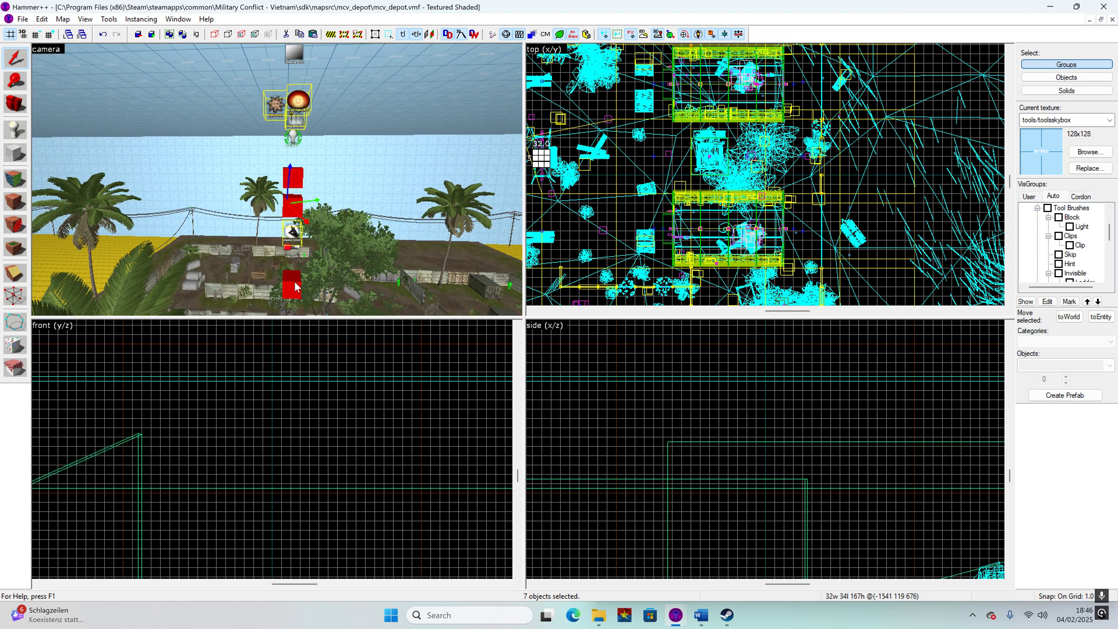
- Add the small red entity with the arrow, just below env_cascade_light, to the selection without keeping any background object selected
key("d")
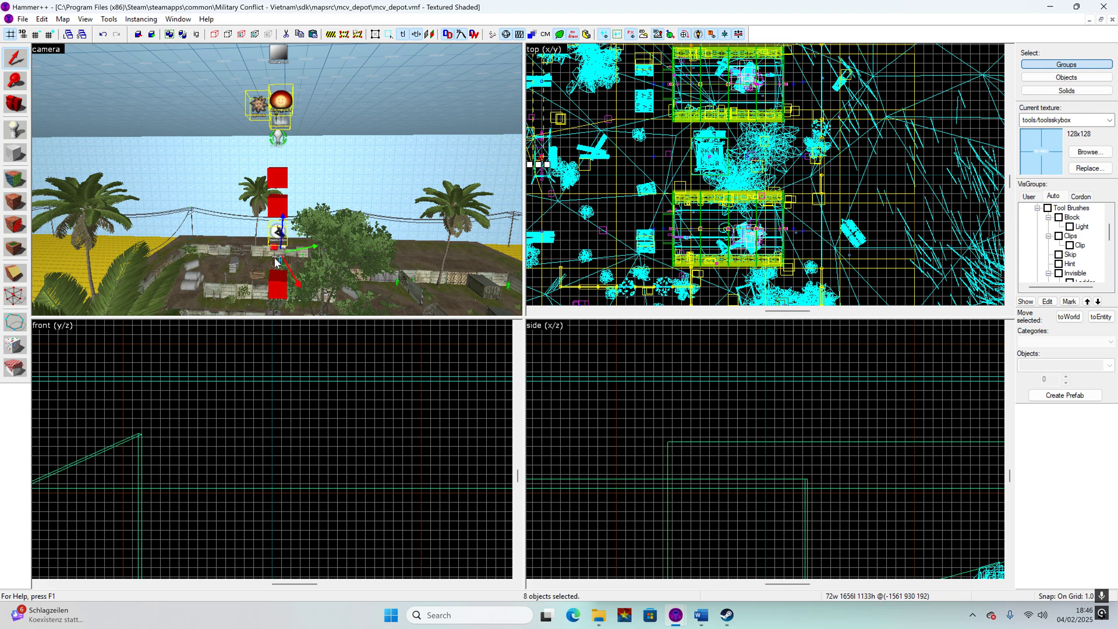
left_click(281, 262, "ctrl")
key("d")
left_click(277, 268, "ctrl")
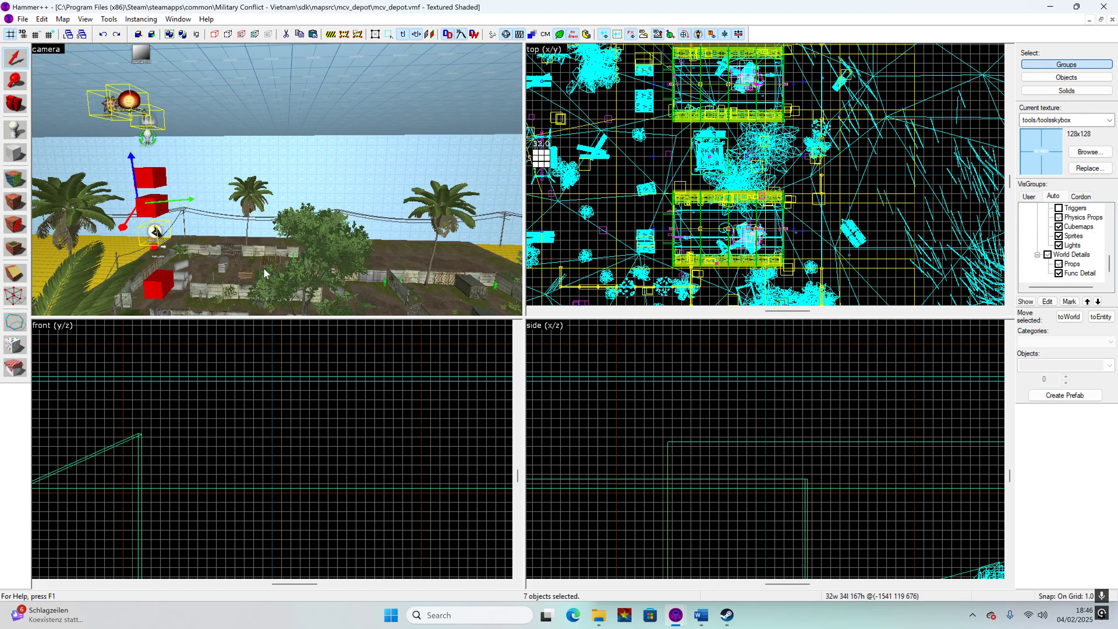
key("s")
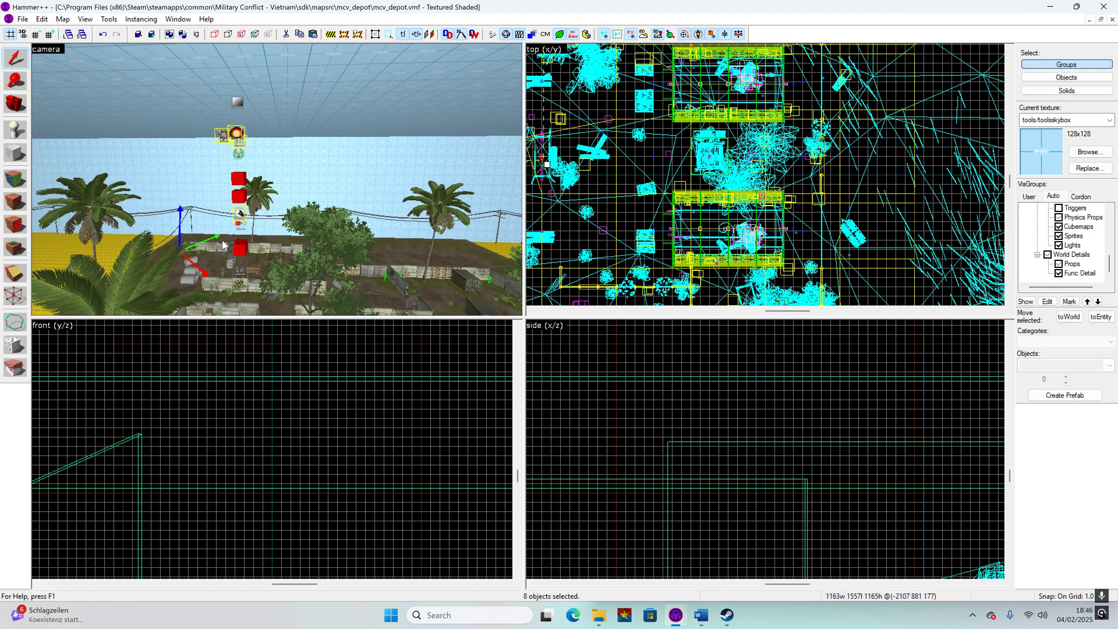
left_click(242, 233, "ctrl")
key("w")
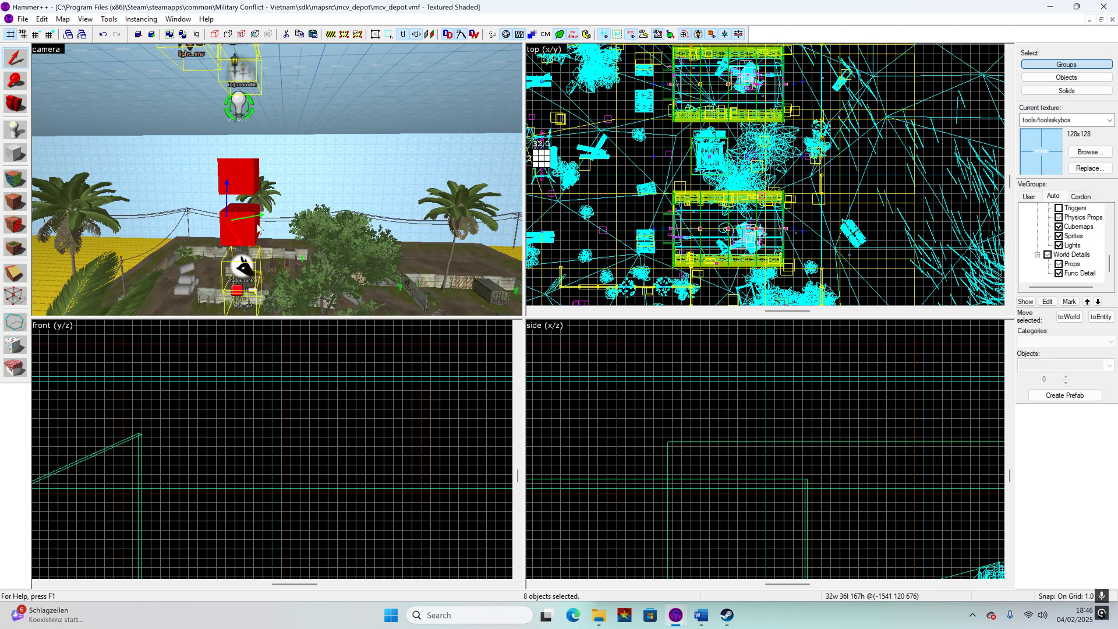
- Add the topmost entity of the stack, just below the skybox ceiling, to the selection
key("z")
key("z")
key("w")
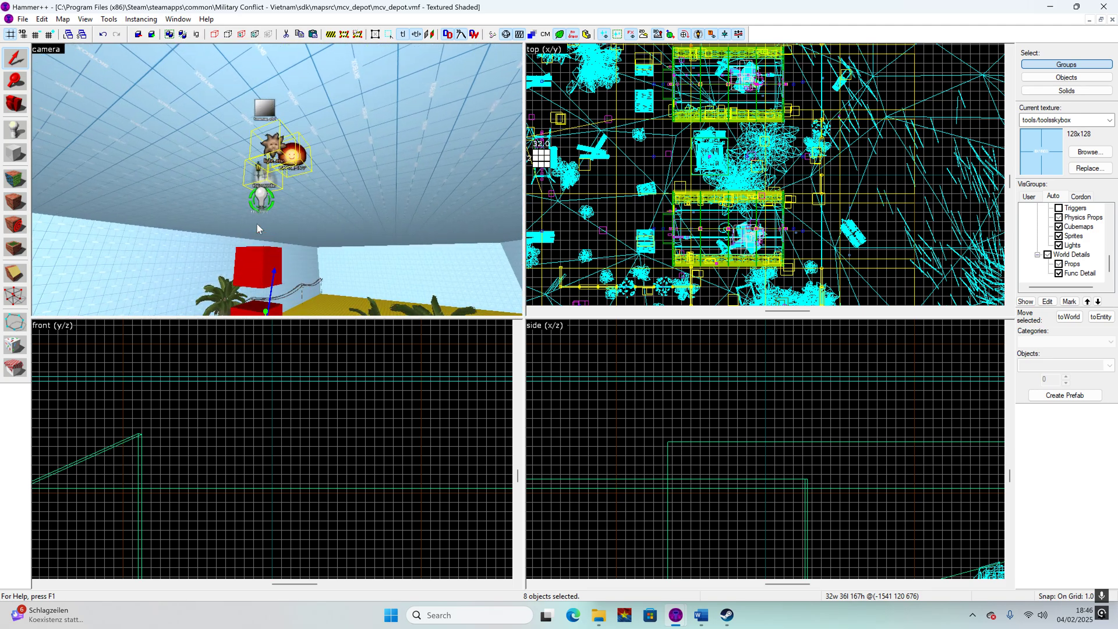
left_click(267, 105, "ctrl")
- Examine the selected entity stack and the area beneath it, down to the env_soundscape above the depot huts
key("s")
key("z")
key("z")
key("w")
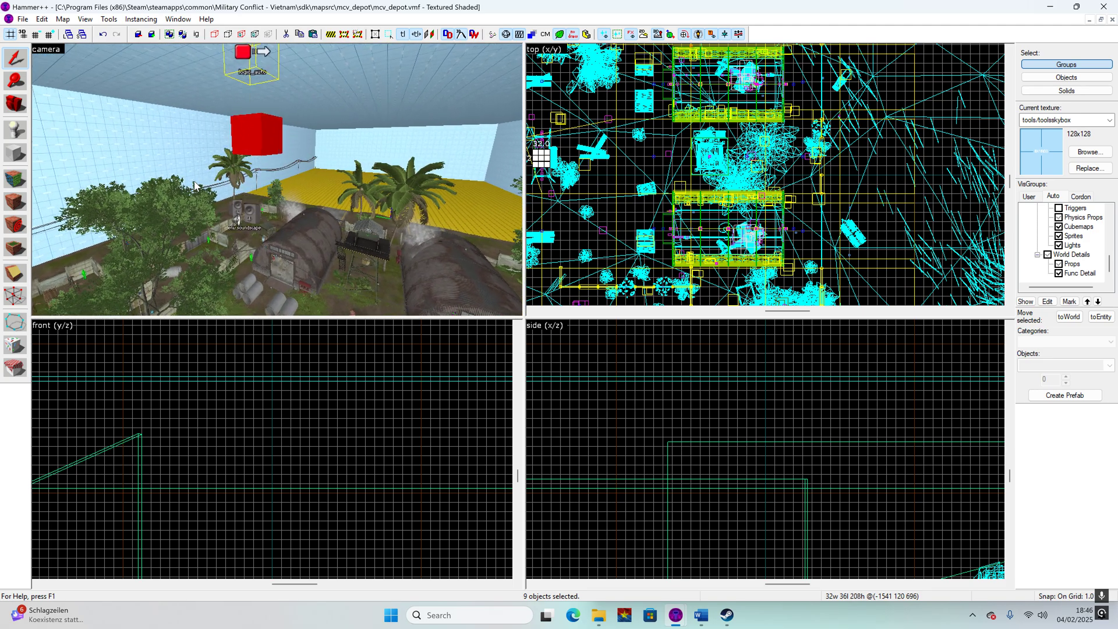
key("s")
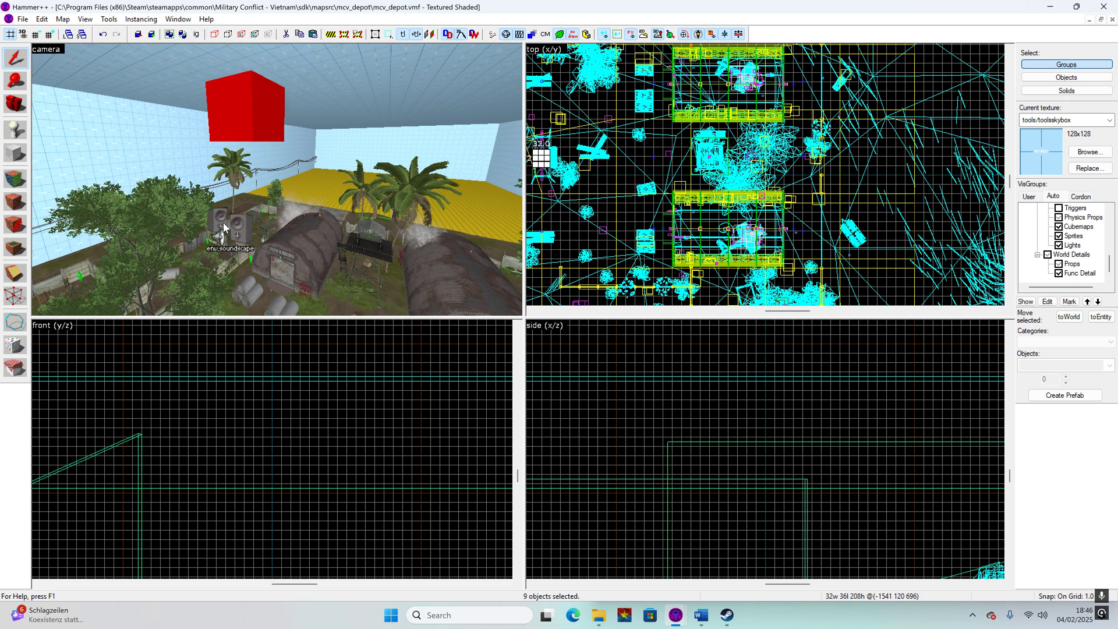
key("z")
key("z")
key("w")
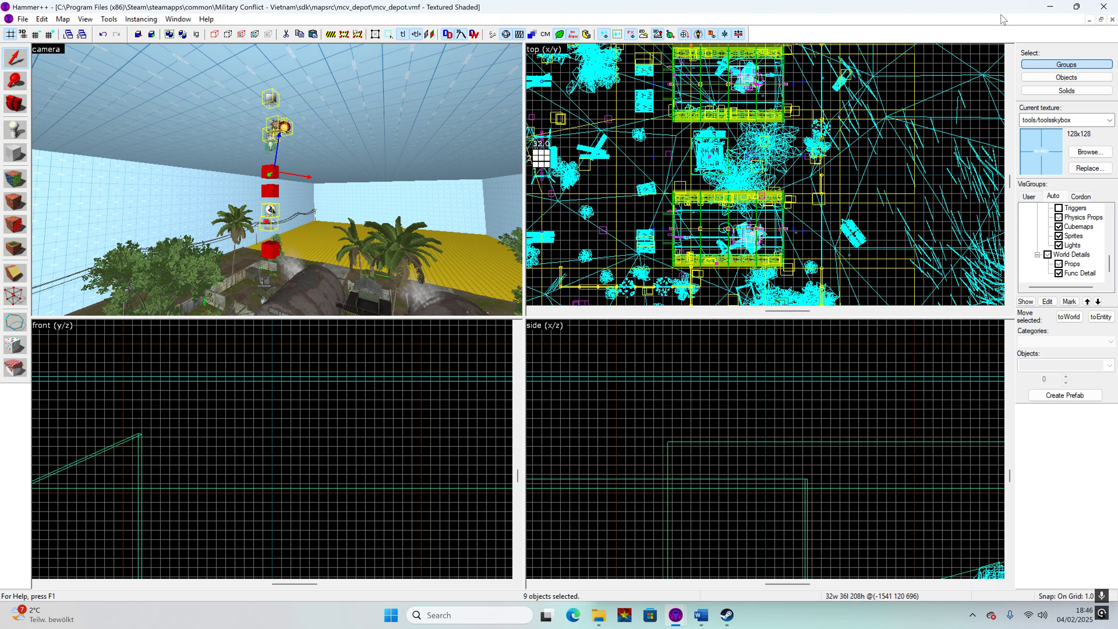
- Copy the selected environment entities into the untitled map, pasting them inside the room near the skybox ceiling
left_click(1089, 20)
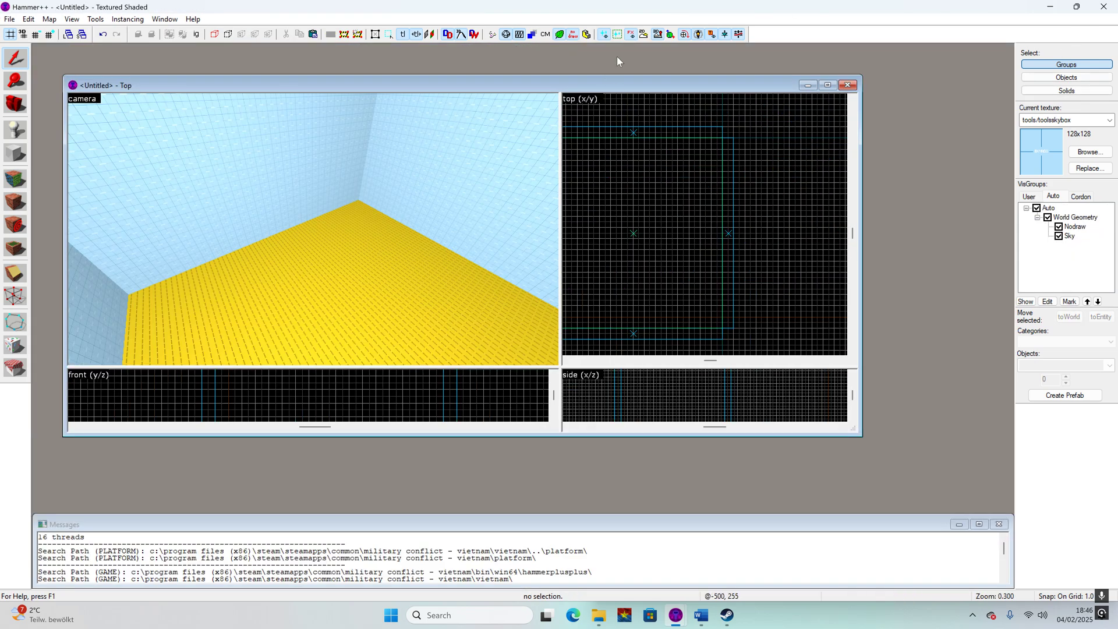
left_click(828, 85)
middle_click_drag(312, 186, 312, 185)
key("ctrl+v")
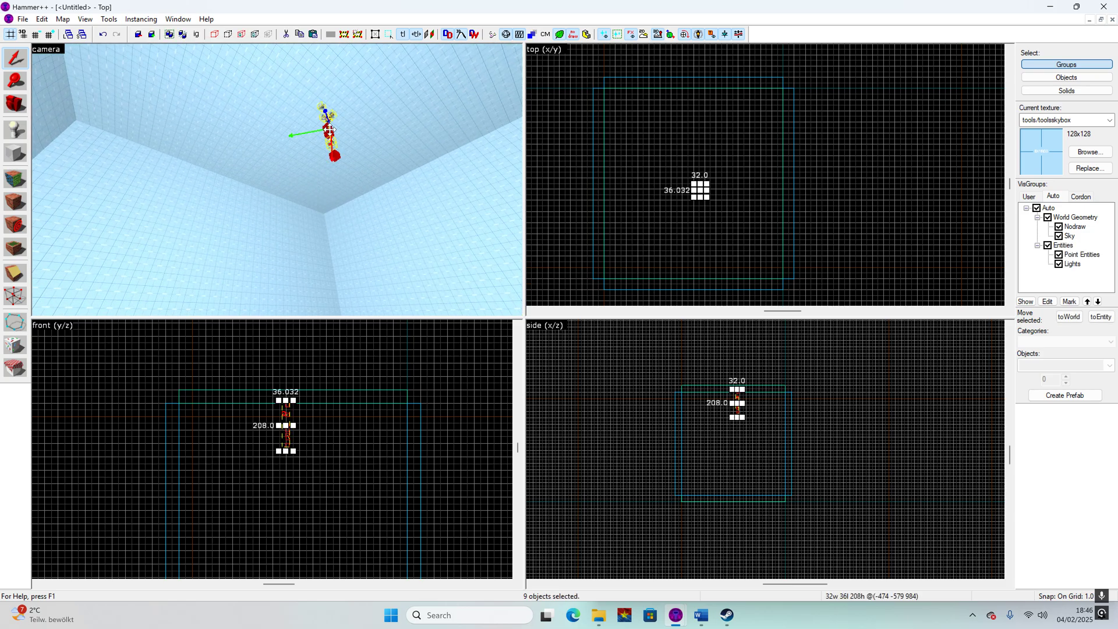
middle_click_drag(329, 129, 329, 130)
key("w")
key("s")
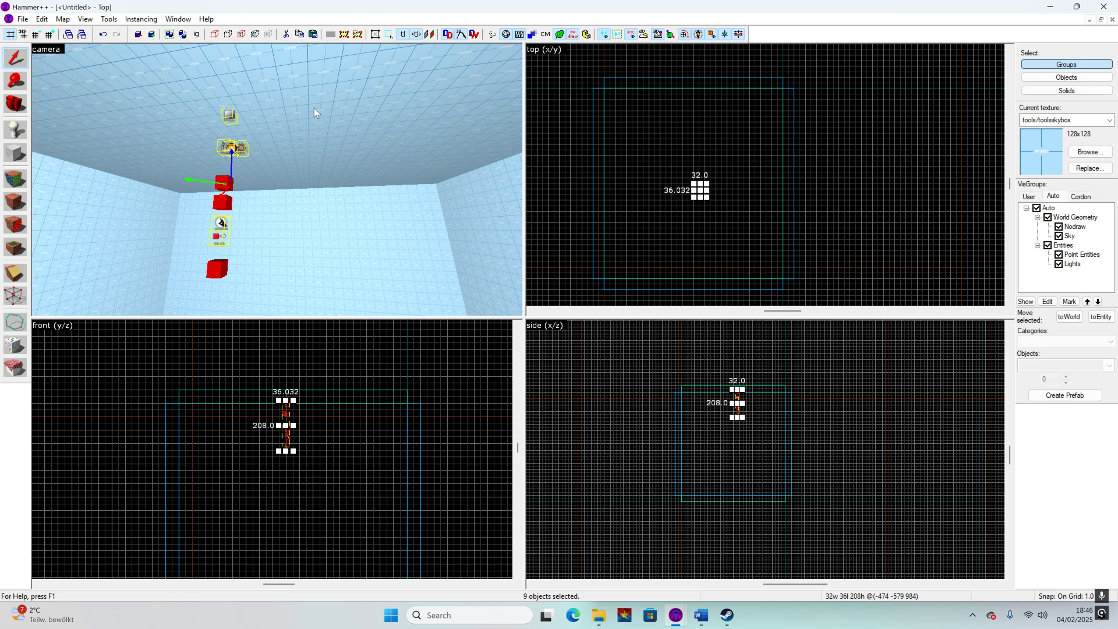
left_click(665, 115)
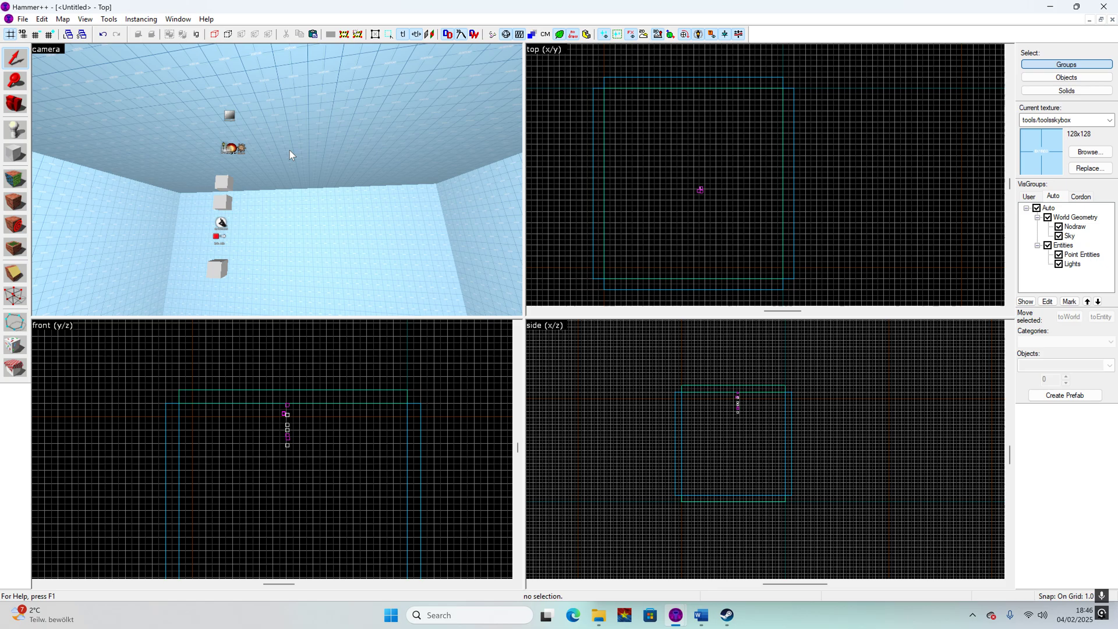
- Show the 2D skybox in the 3D view and look at the sky from outside and inside the room
middle_click_drag(289, 151, 289, 151)
key("a")
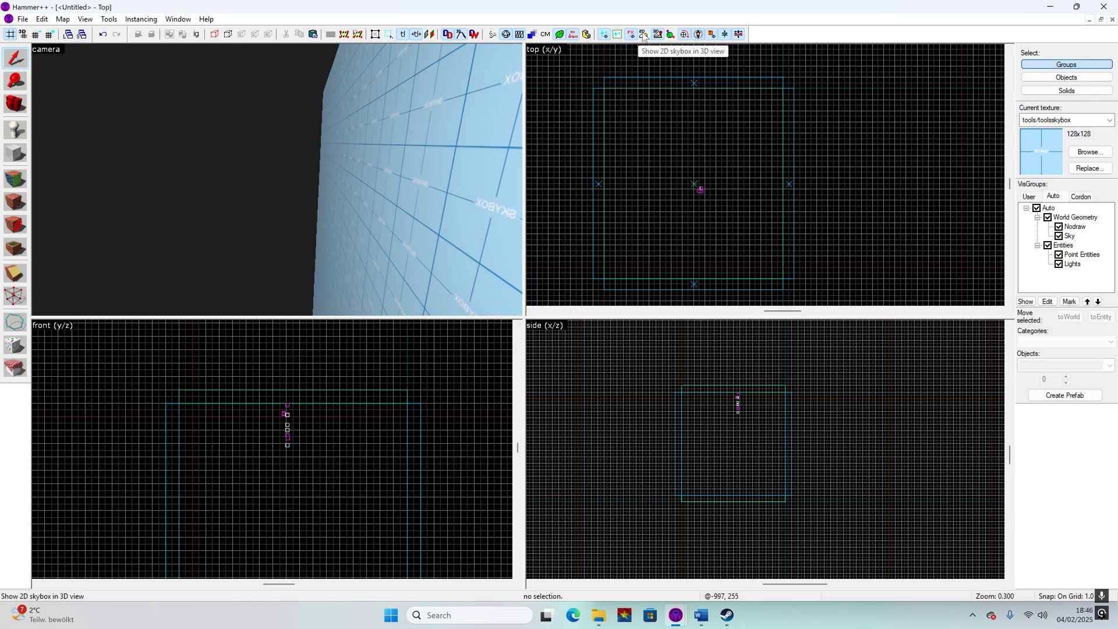
left_click(644, 35)
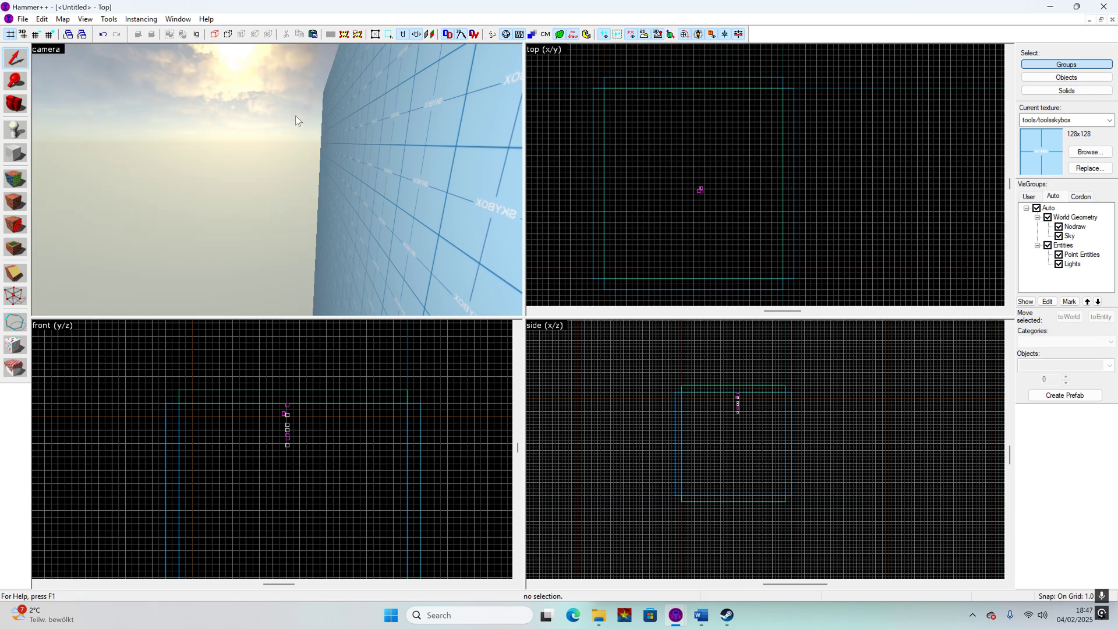
key("z")
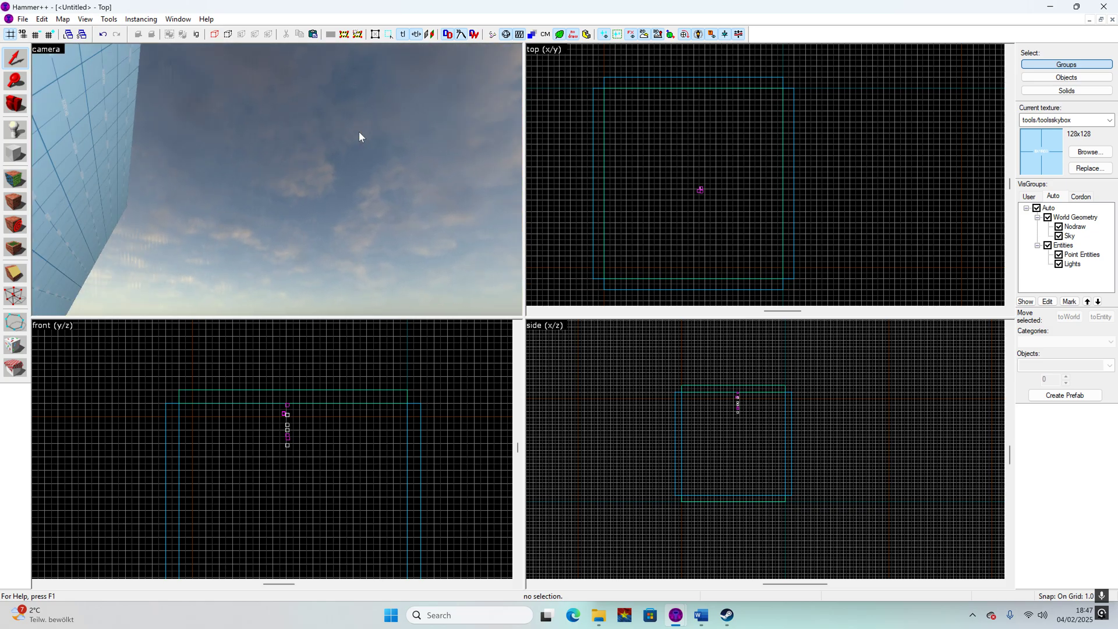
key("s")
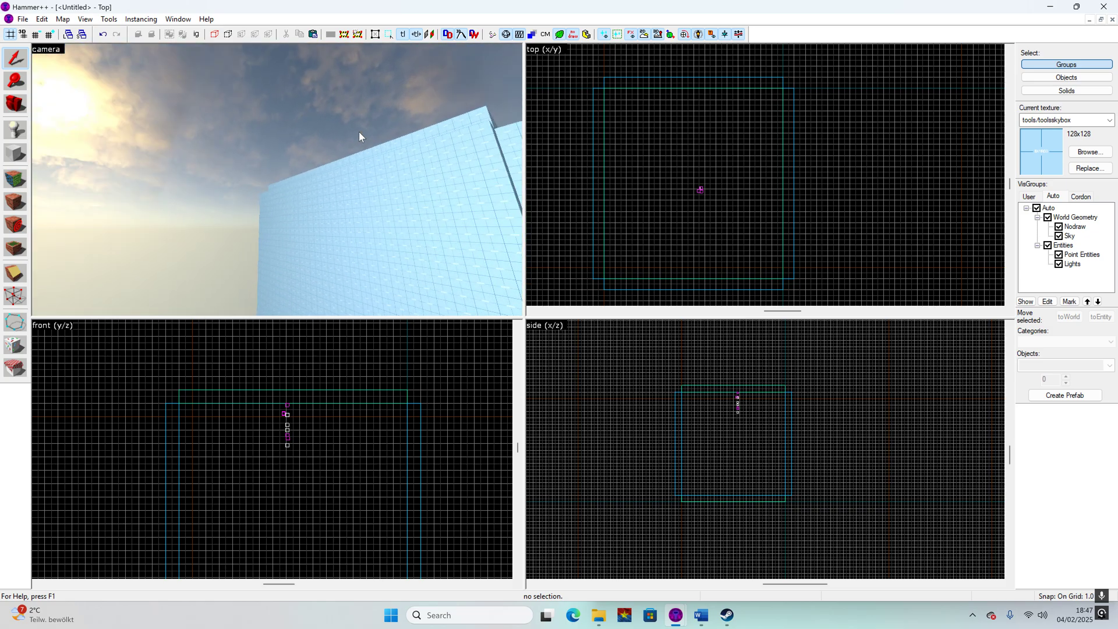
key("w")
key("w")
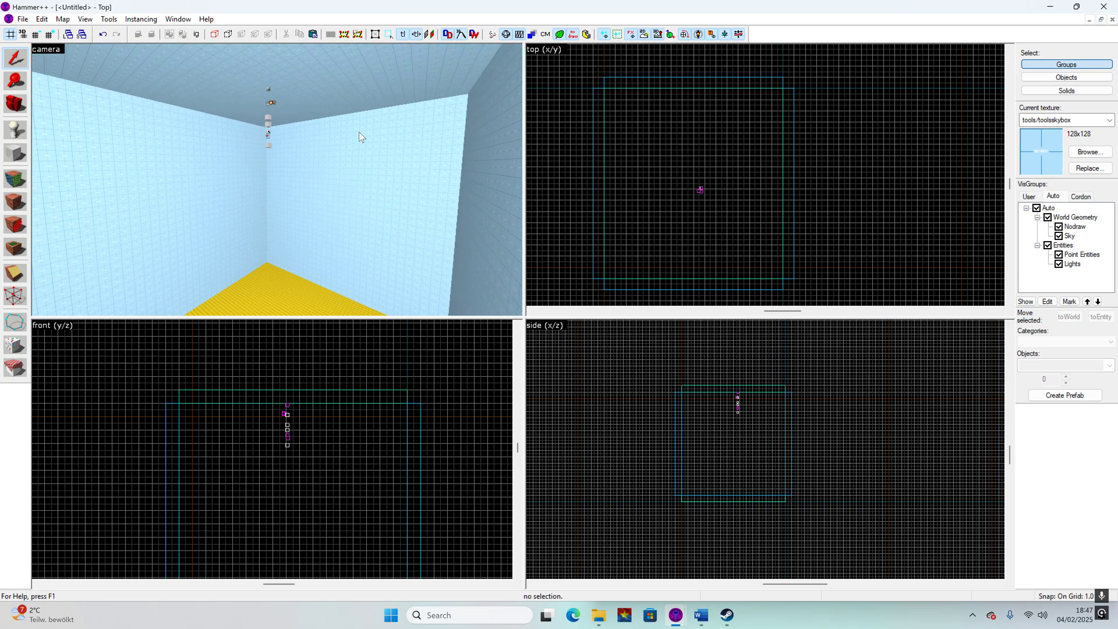
key("w")
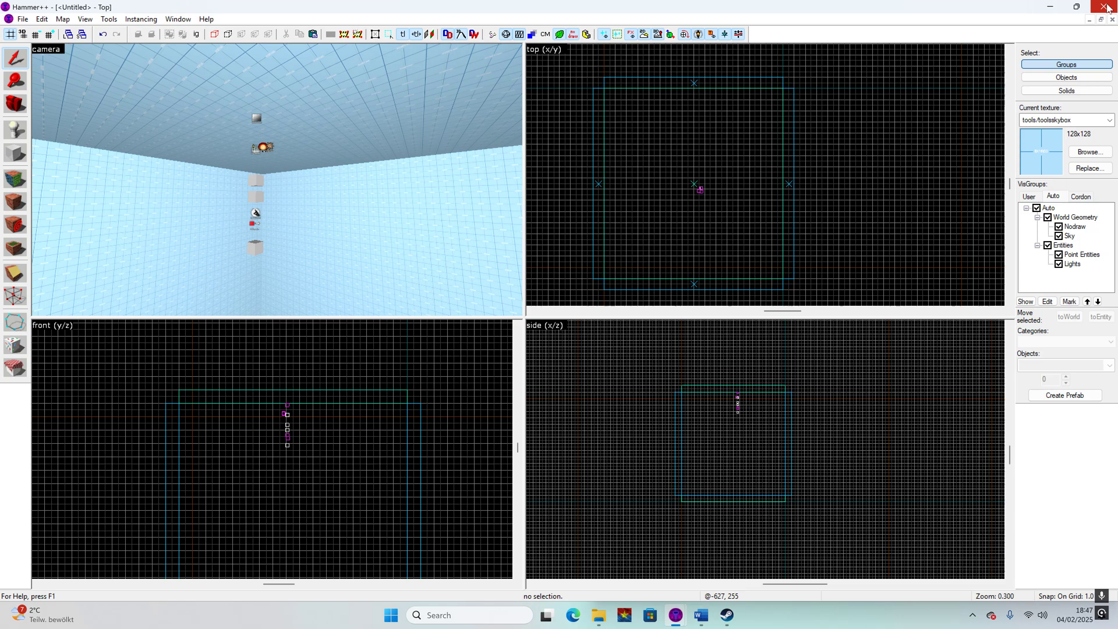
- Minimize the untitled map and bring the mcv_depot sample map back to full view
left_click(1091, 20)
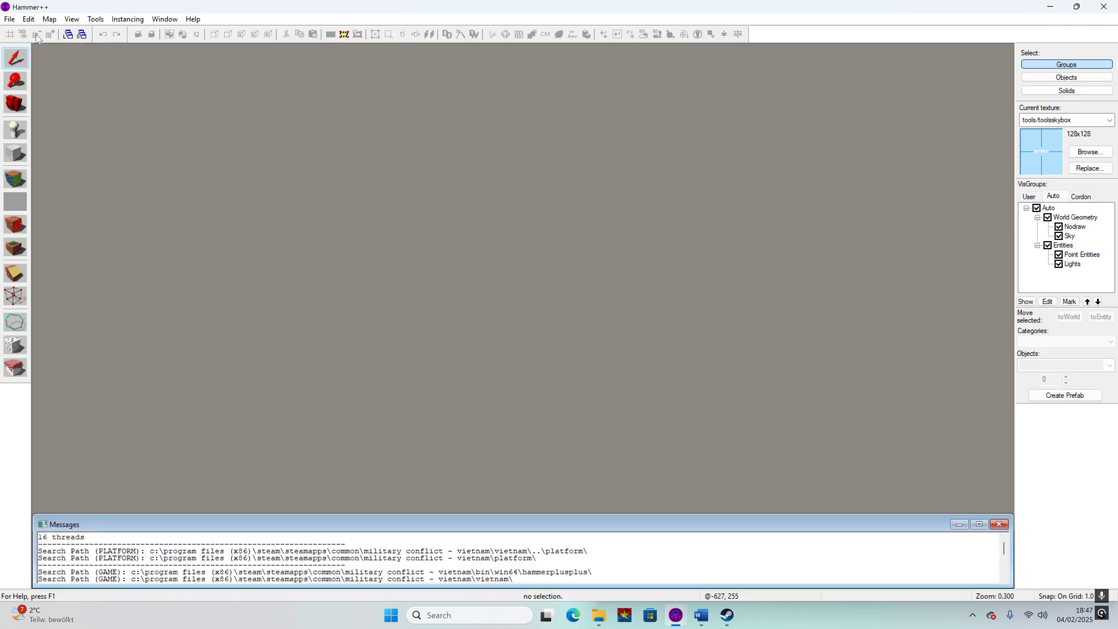
left_click(10, 18)
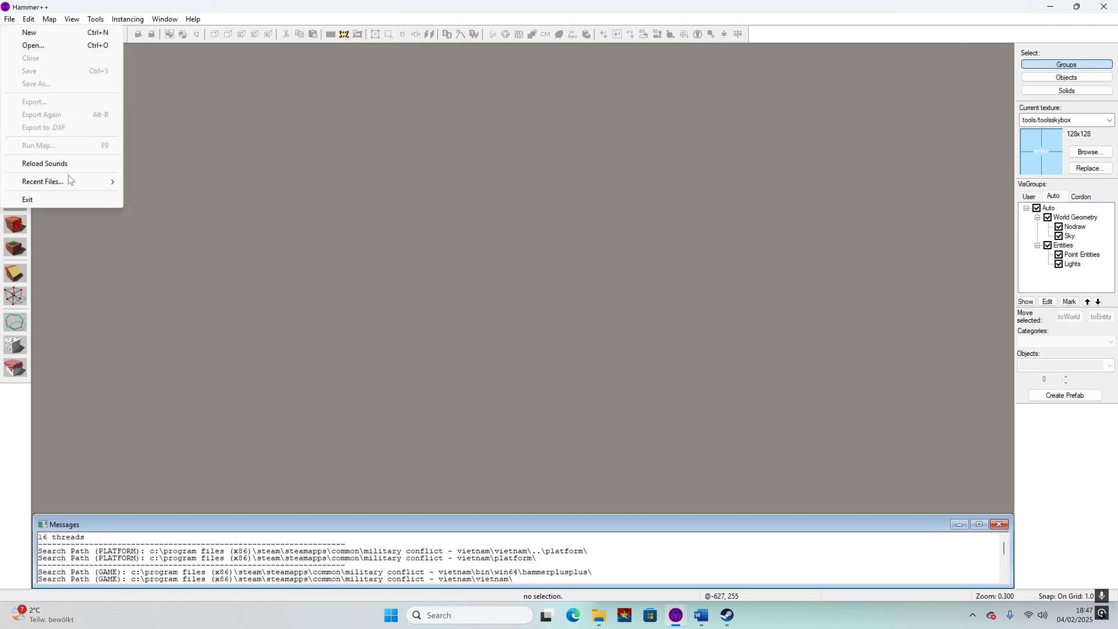
mouse_move(68, 180)
left_click(175, 182)
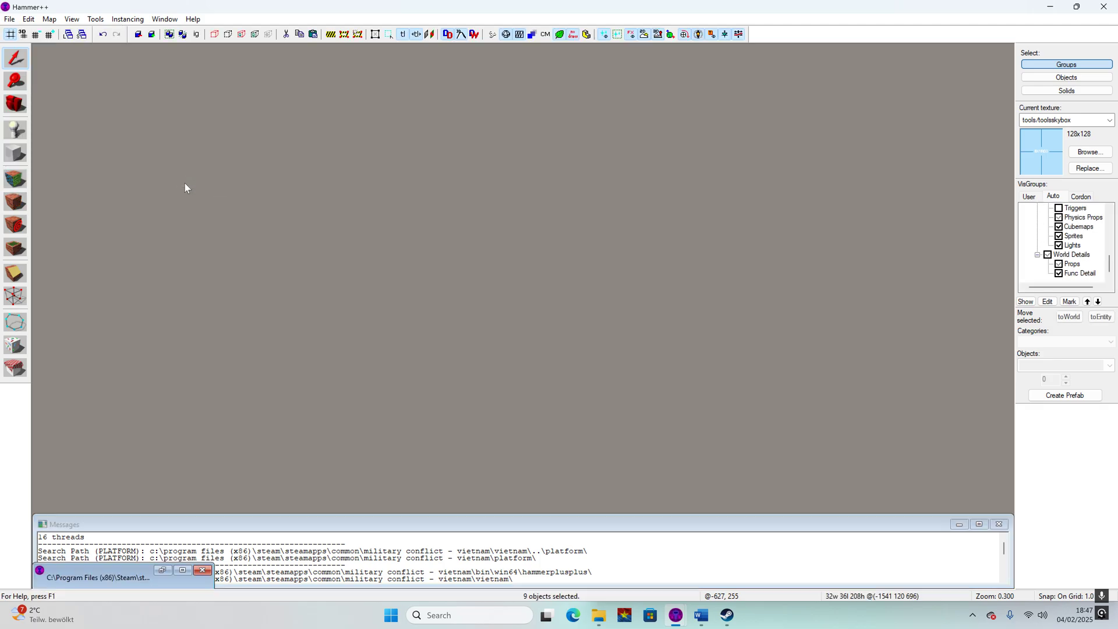
left_click(182, 570)
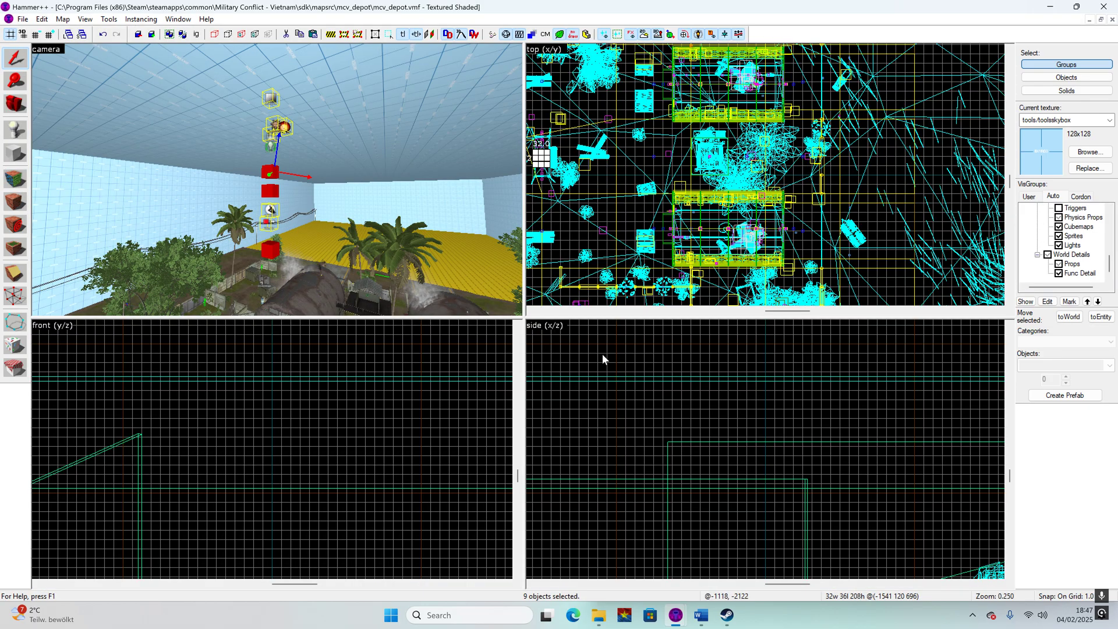
- Copy the SkyBox Texture Name value sky_mcv_depot from the mcv_depot map's properties
key("z")
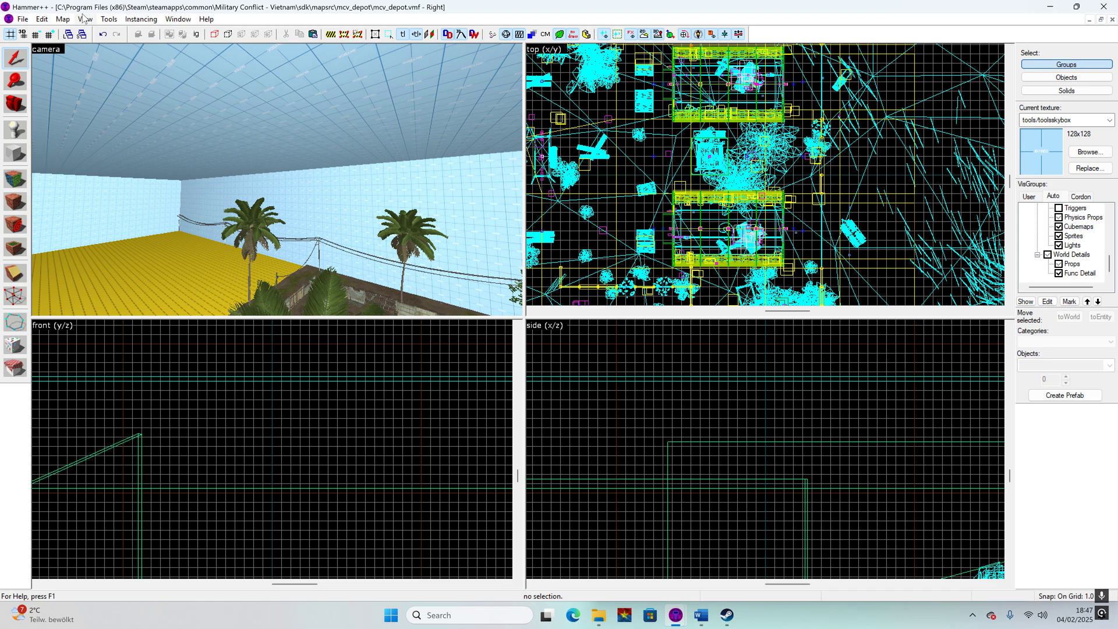
left_click(63, 18)
left_click(116, 230)
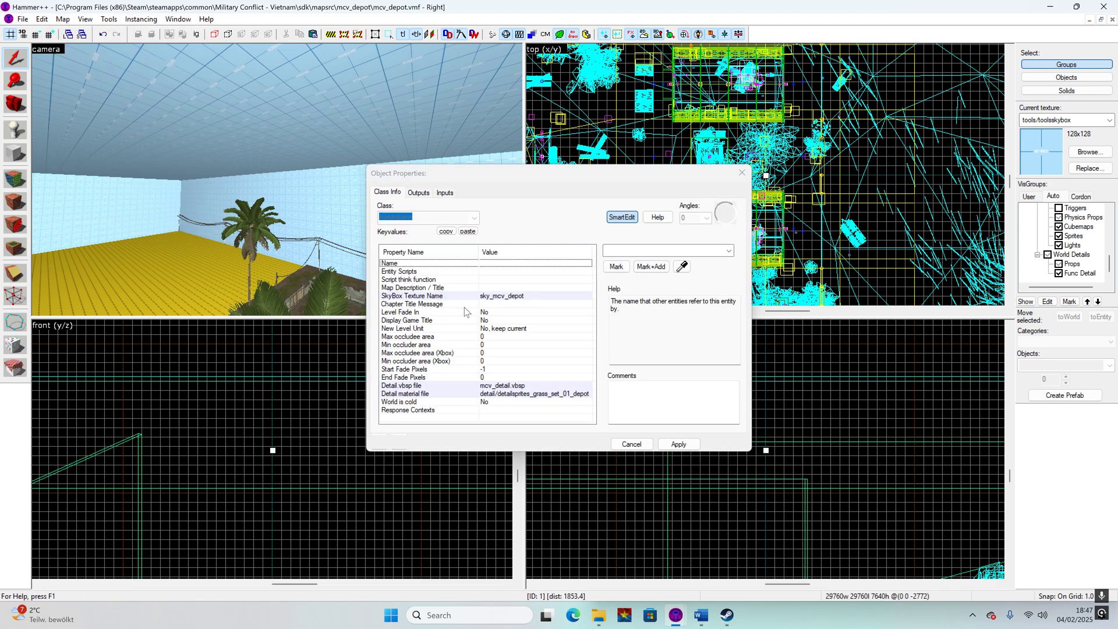
left_click(501, 297)
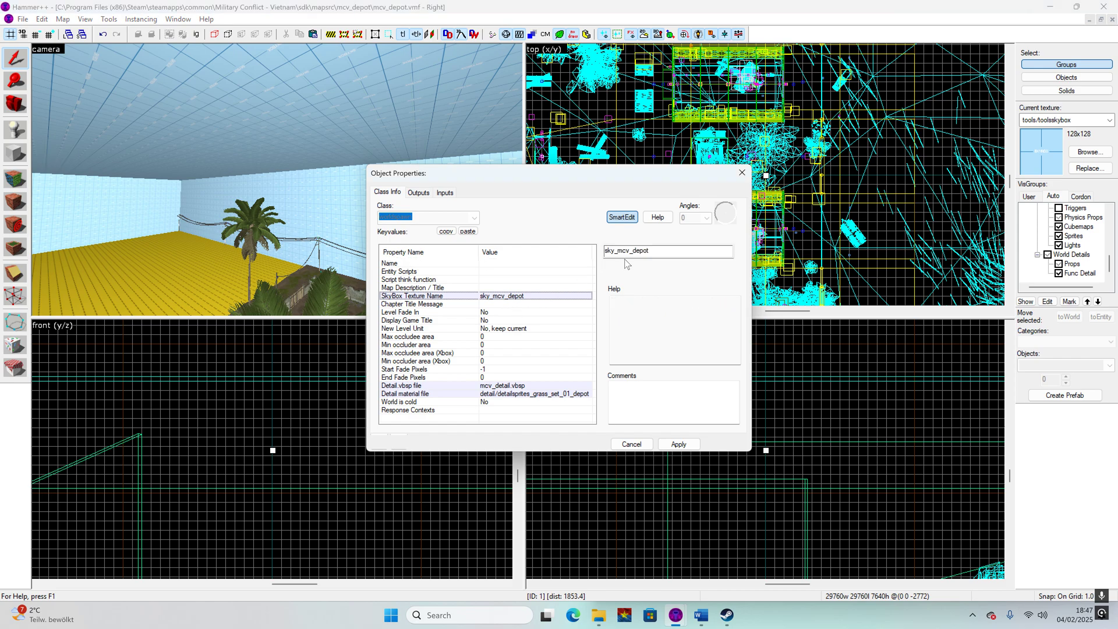
left_click_drag(649, 253, 606, 250)
right_click(622, 253)
left_click(659, 292)
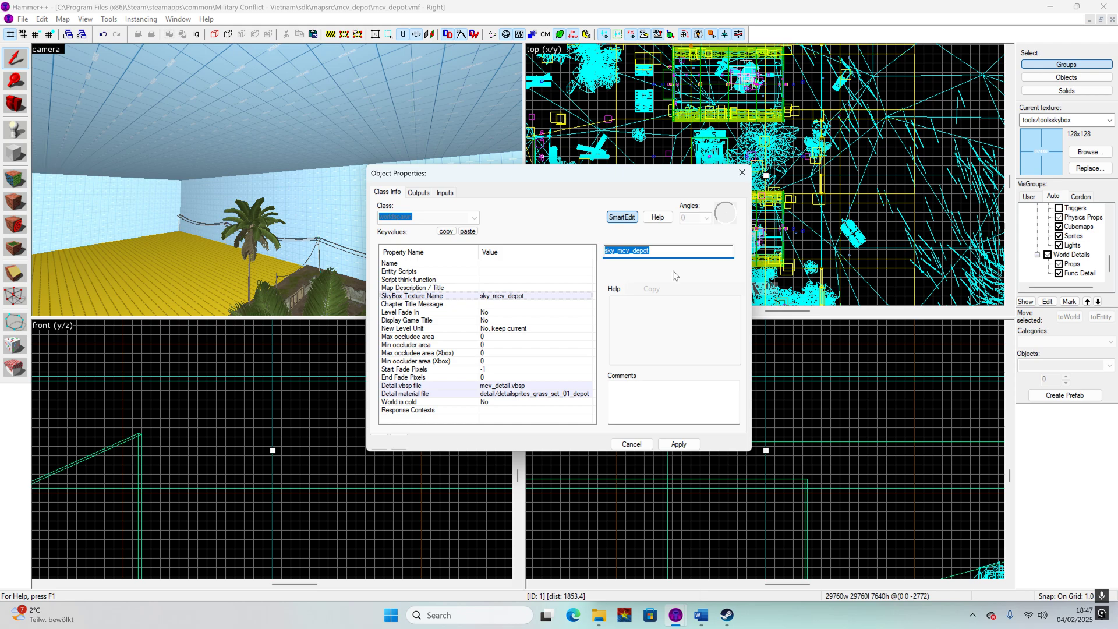
left_click(741, 173)
- Minimize the mcv_depot map and the message log, and bring the untitled map to full view
left_click(23, 19)
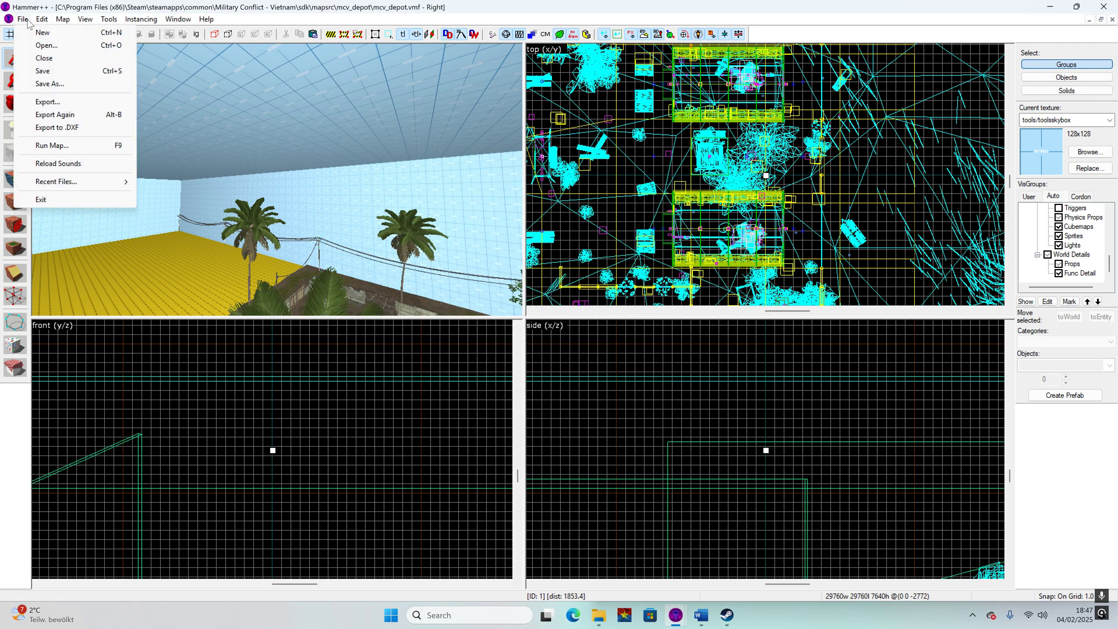
left_click(913, 29)
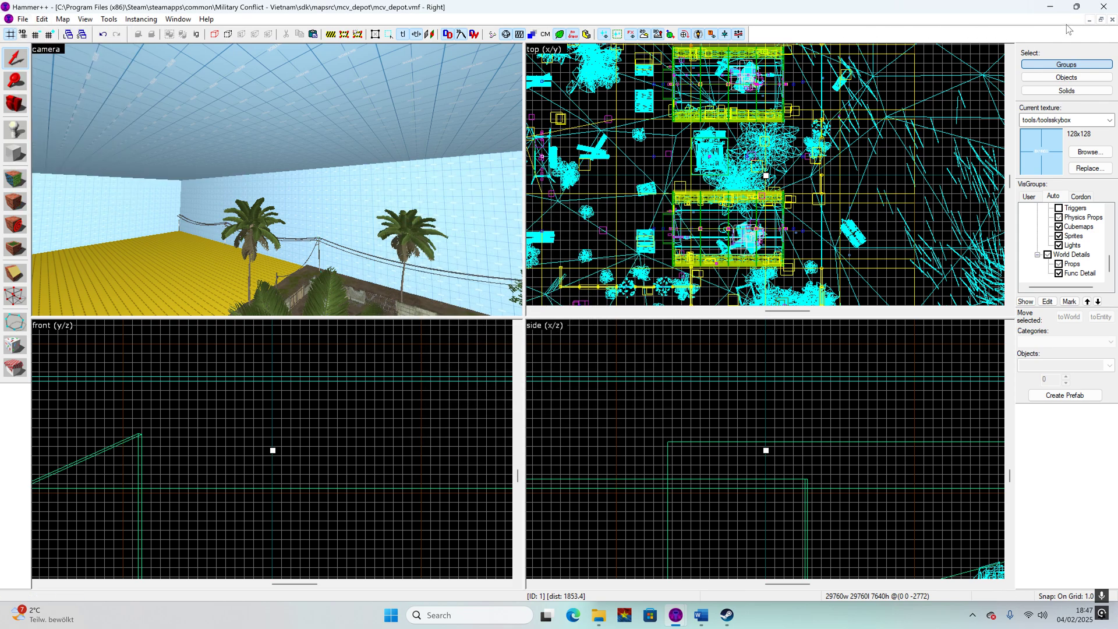
left_click(1089, 22)
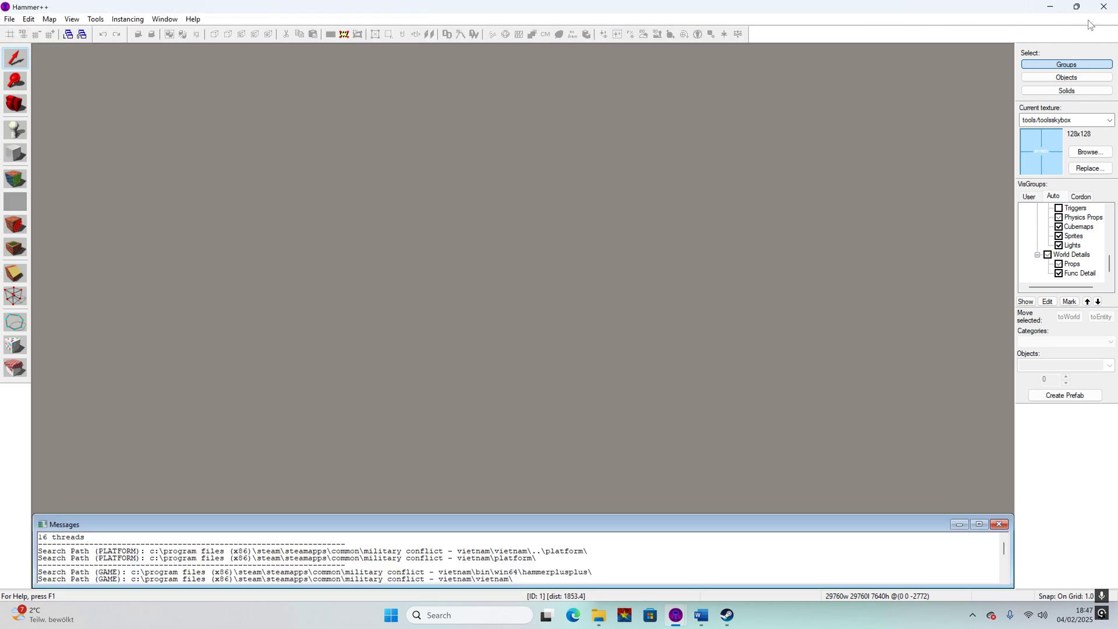
left_click(960, 524)
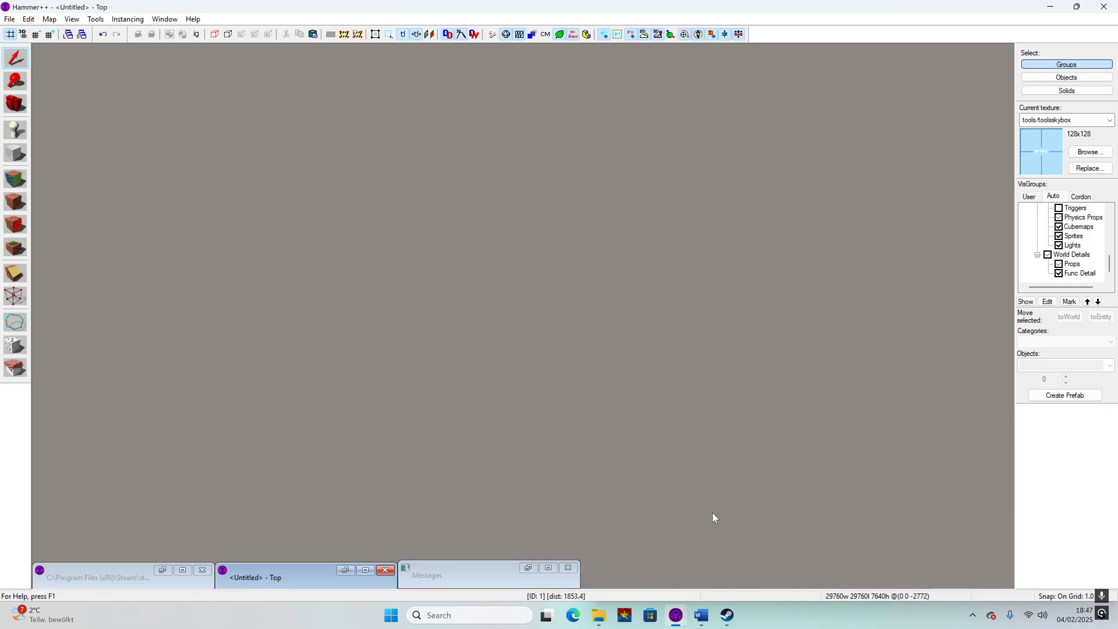
left_click(365, 570)
- Paste sky_mcv_depot as the SkyBox Texture Name in the untitled map's properties and apply it
left_click(63, 19)
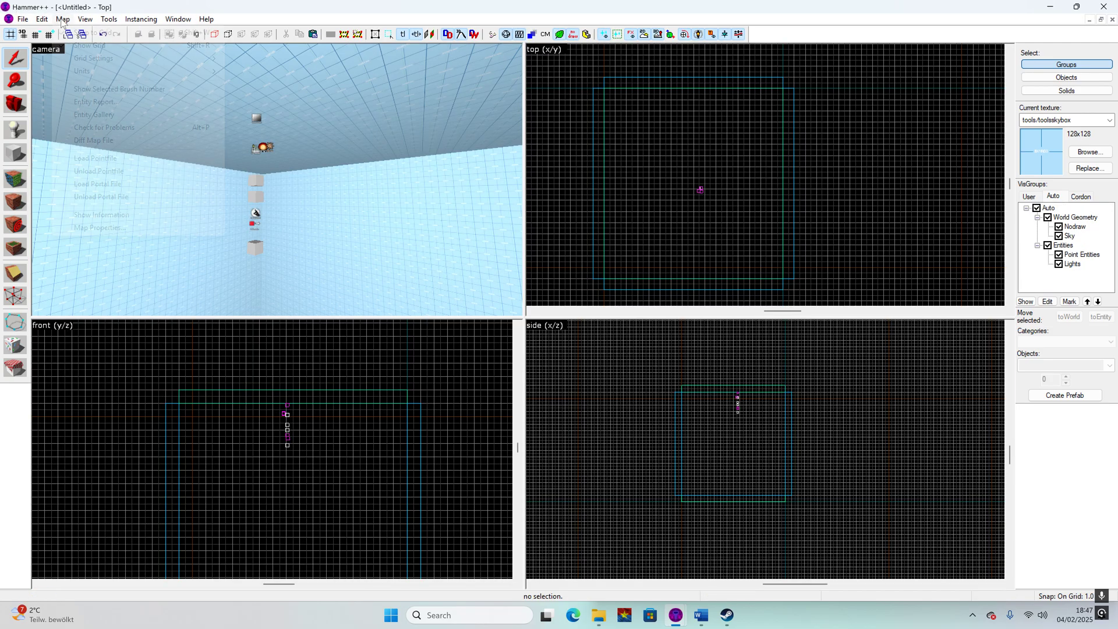
left_click(109, 228)
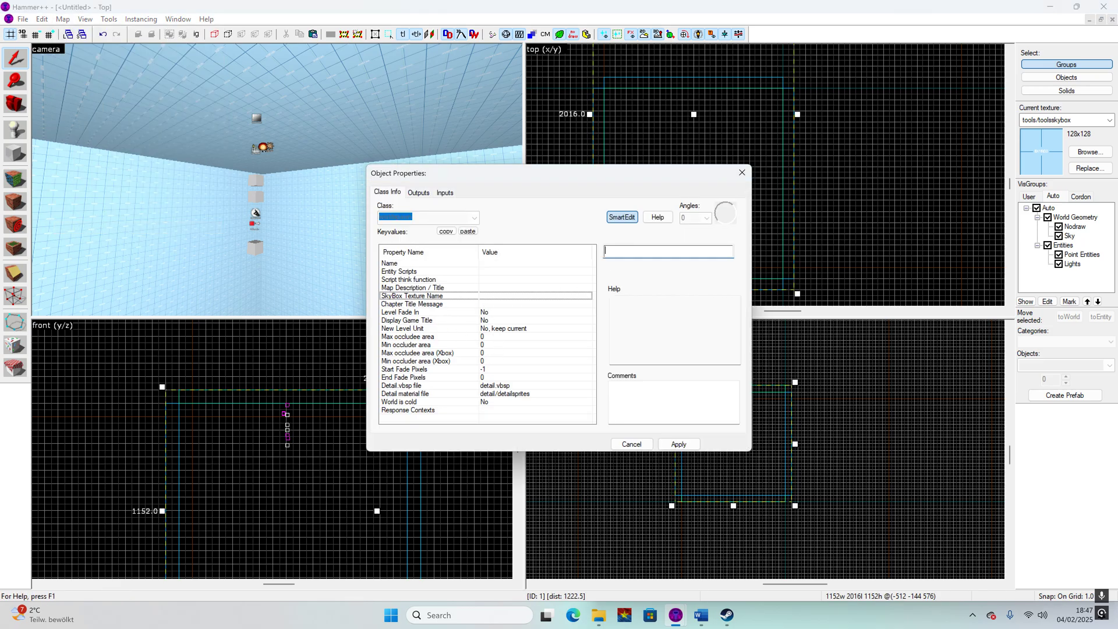
right_click(626, 252)
left_click(656, 303)
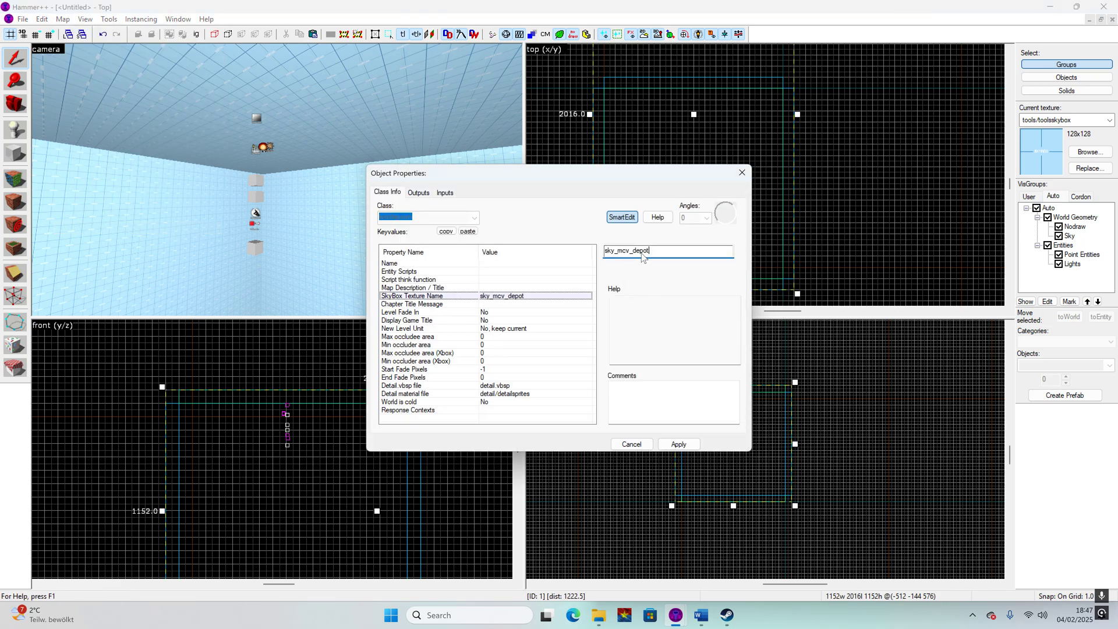
left_click(678, 445)
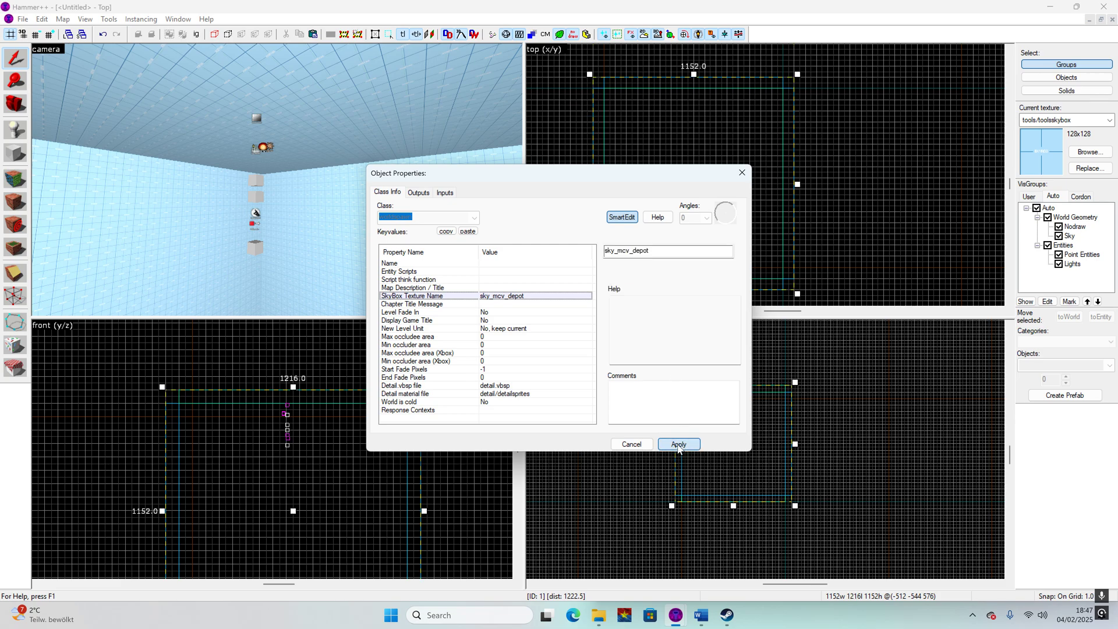
left_click(266, 82)
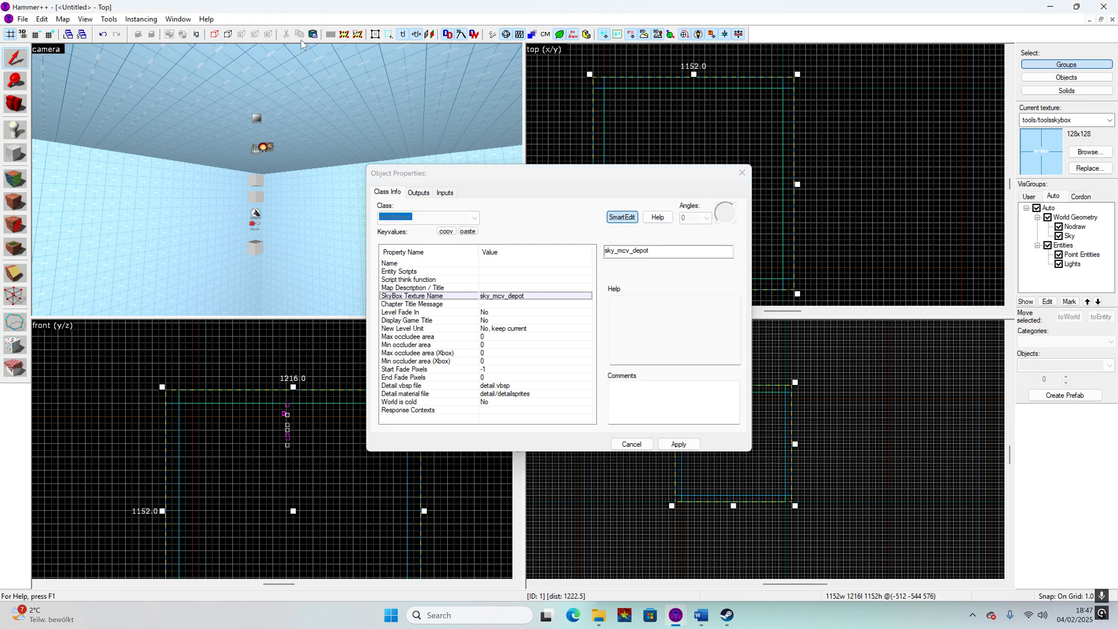
left_click(742, 173)
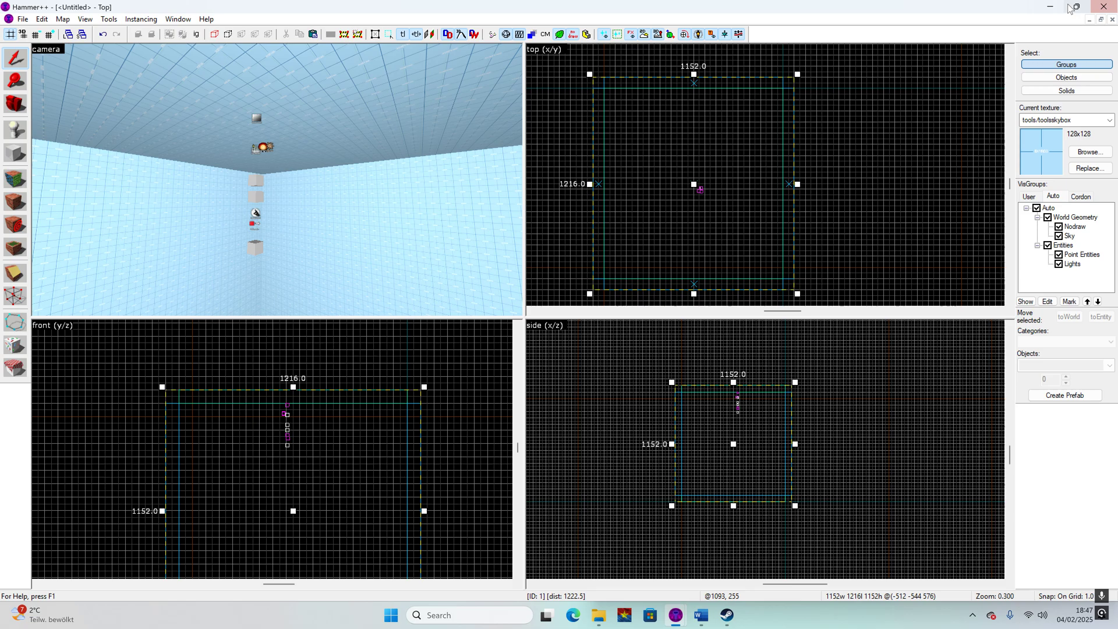
- Return to the mcv_depot map and copy the Detail material file value detail/detailsprites_grass_set_01_depot from its map properties
left_click(1088, 20)
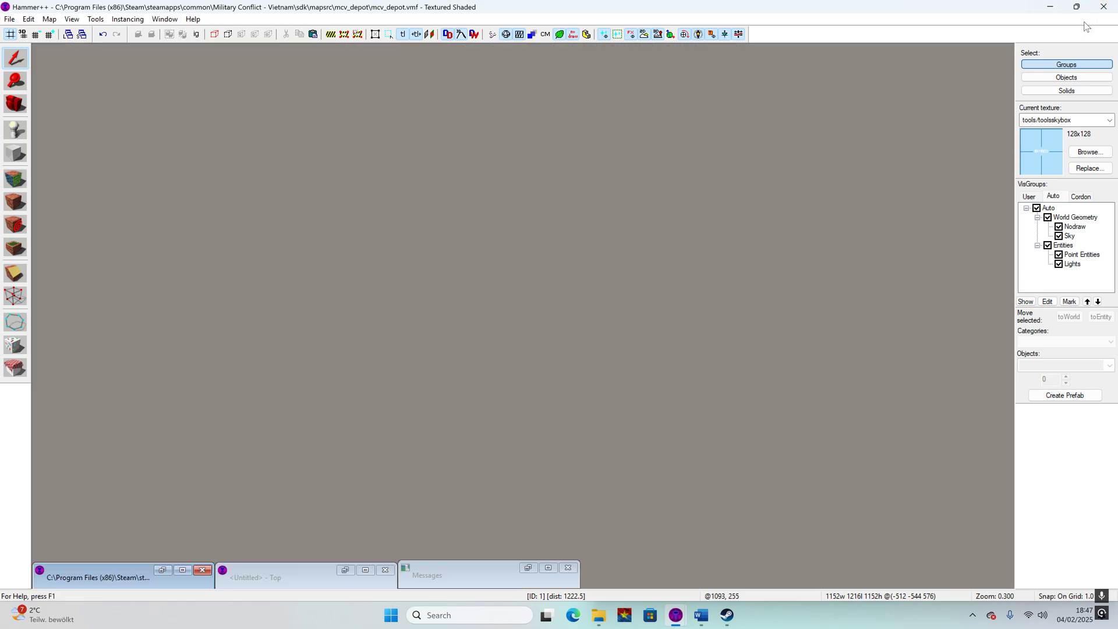
left_click(181, 571)
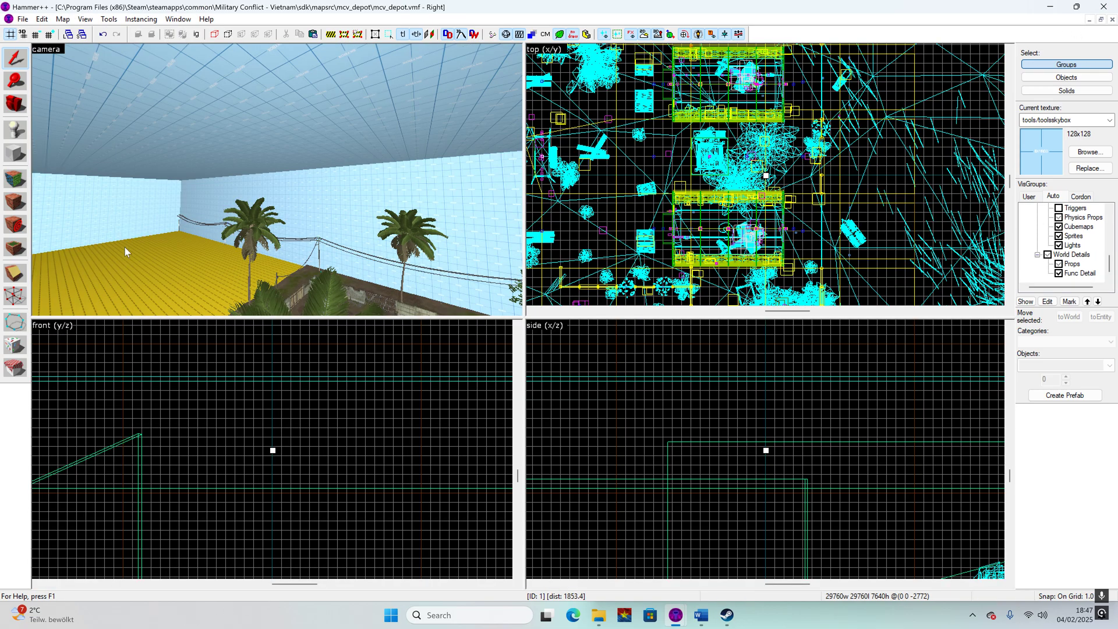
left_click(63, 18)
left_click(97, 230)
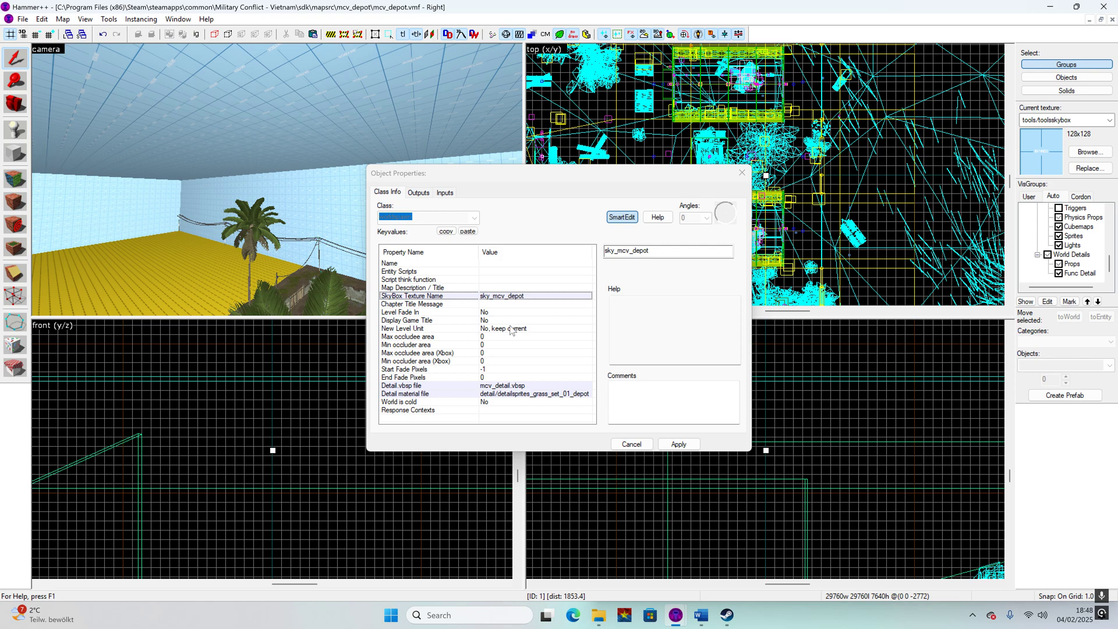
left_click(510, 394)
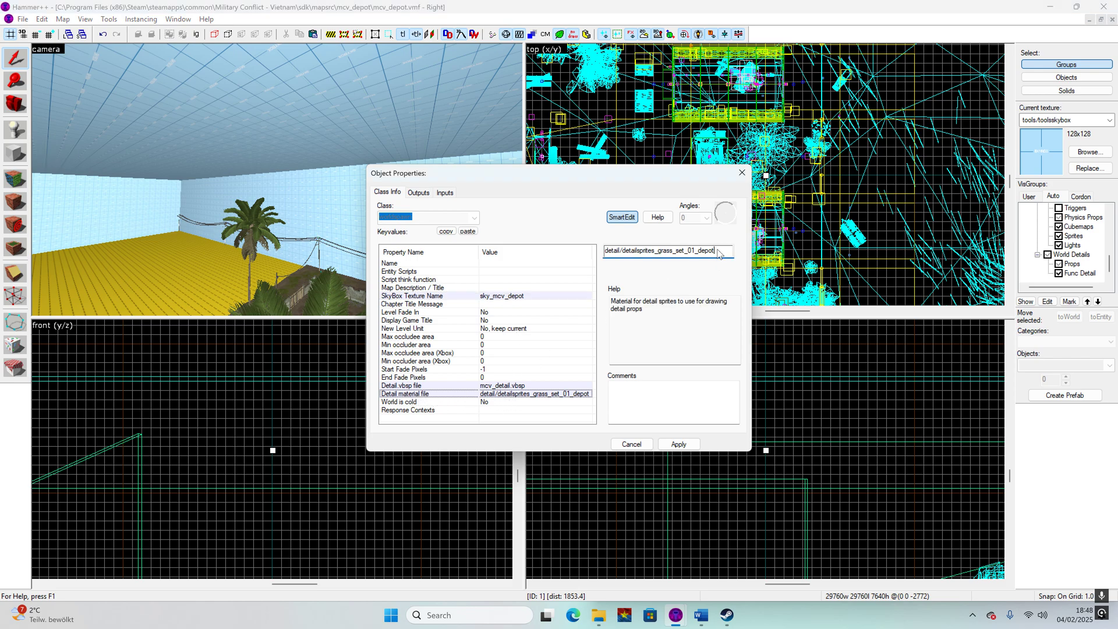
left_click_drag(725, 251, 603, 250)
right_click(631, 249)
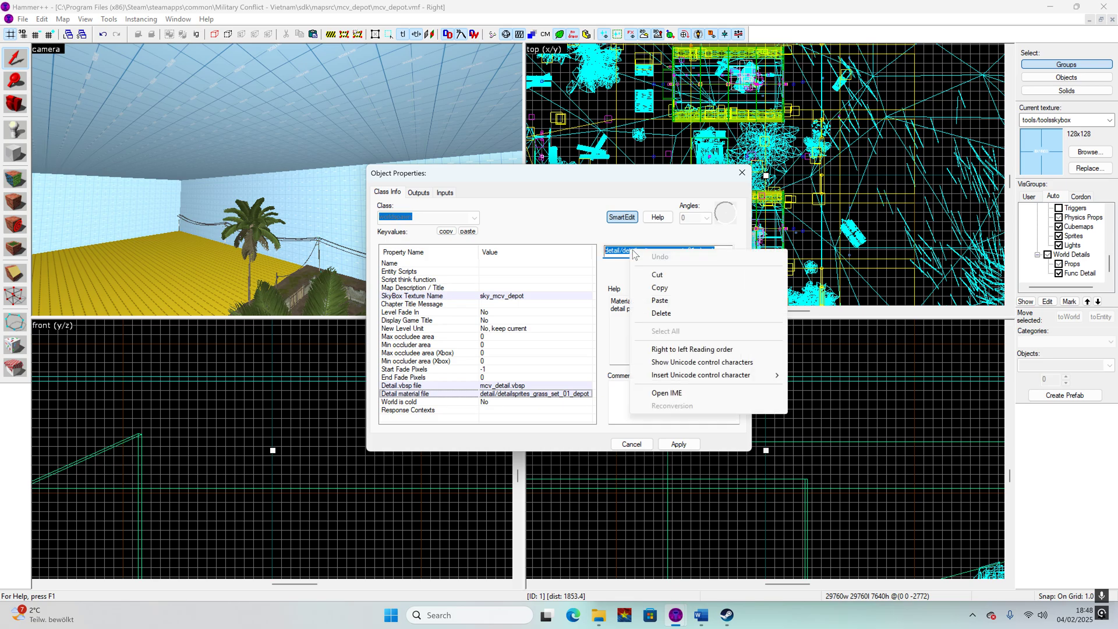
left_click(675, 289)
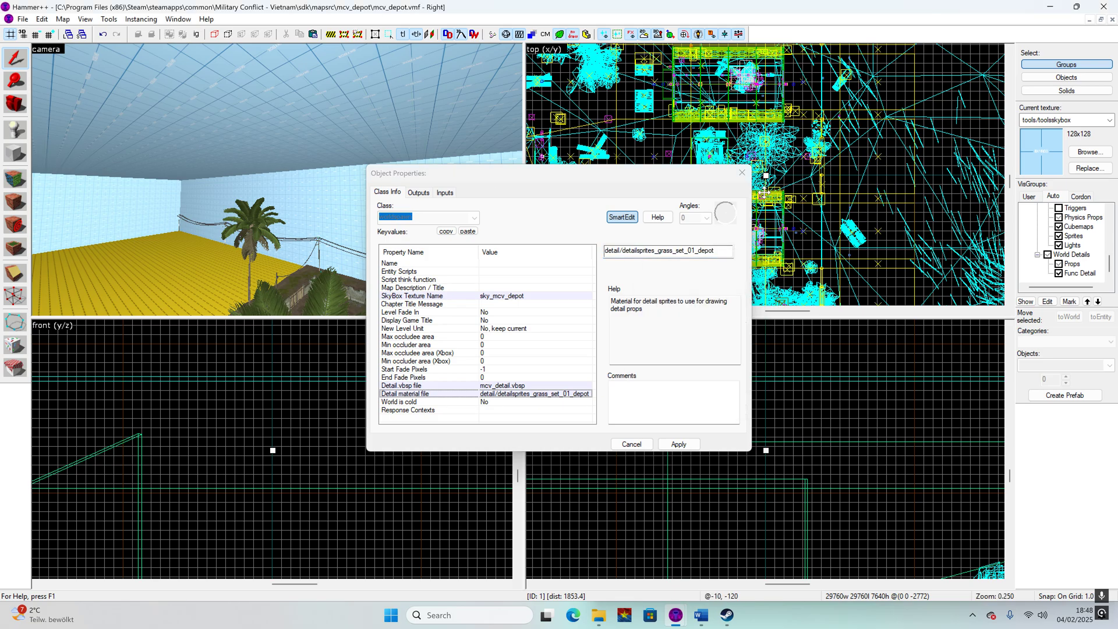
left_click(742, 173)
key("z")
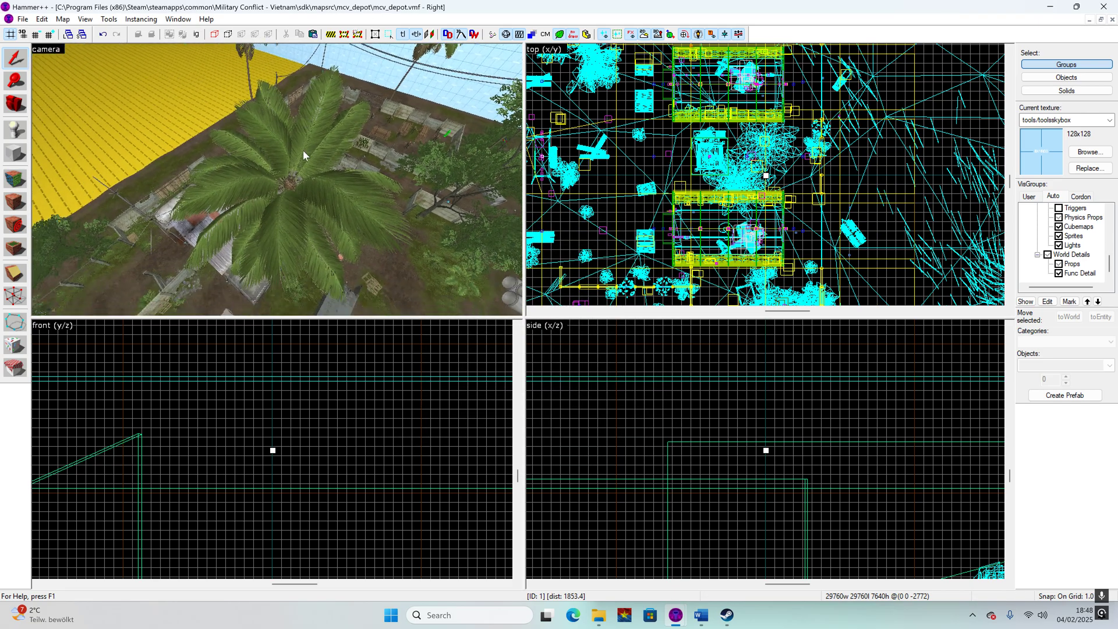
key("ctrl+a")
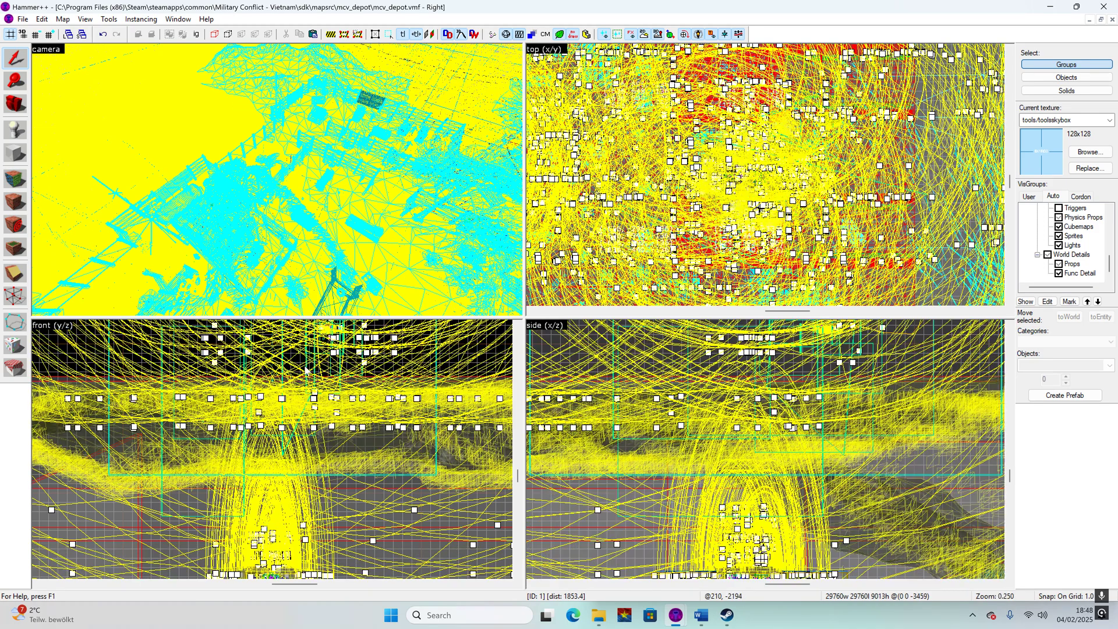
scroll(306, 369, "down", 2)
left_click(329, 404)
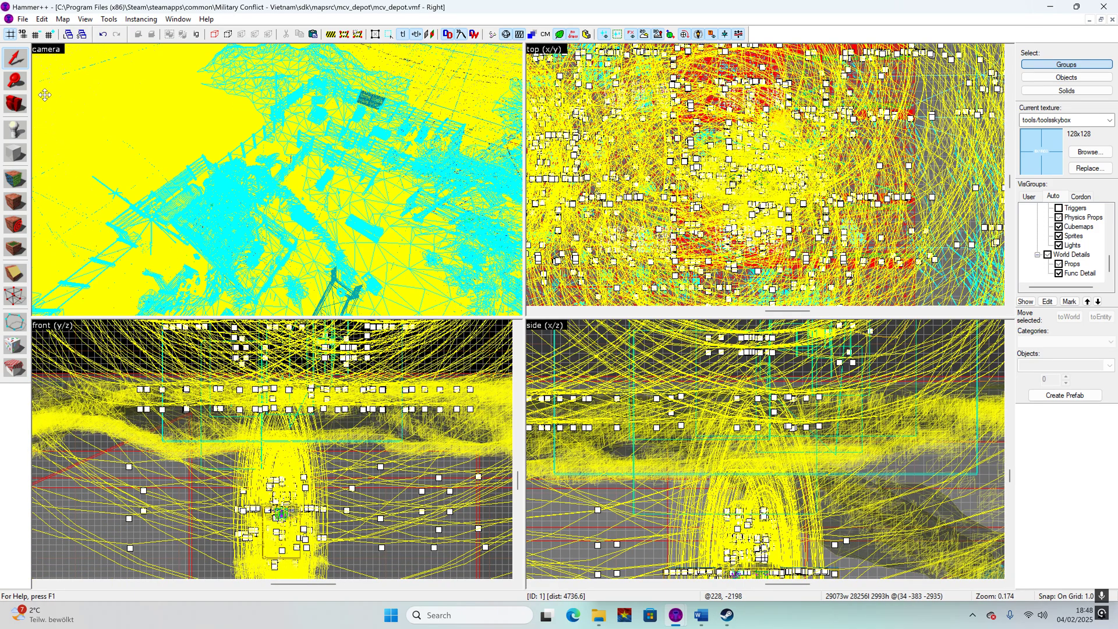
key("ctrl+z")
scroll(335, 467, "down", 8)
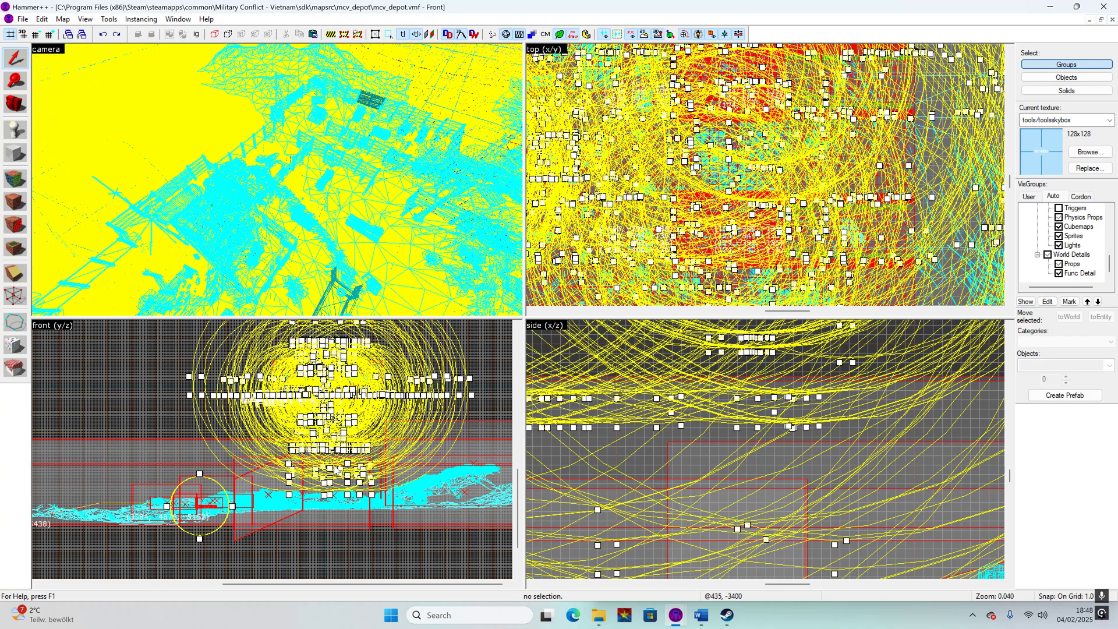
scroll(336, 469, "down", 1)
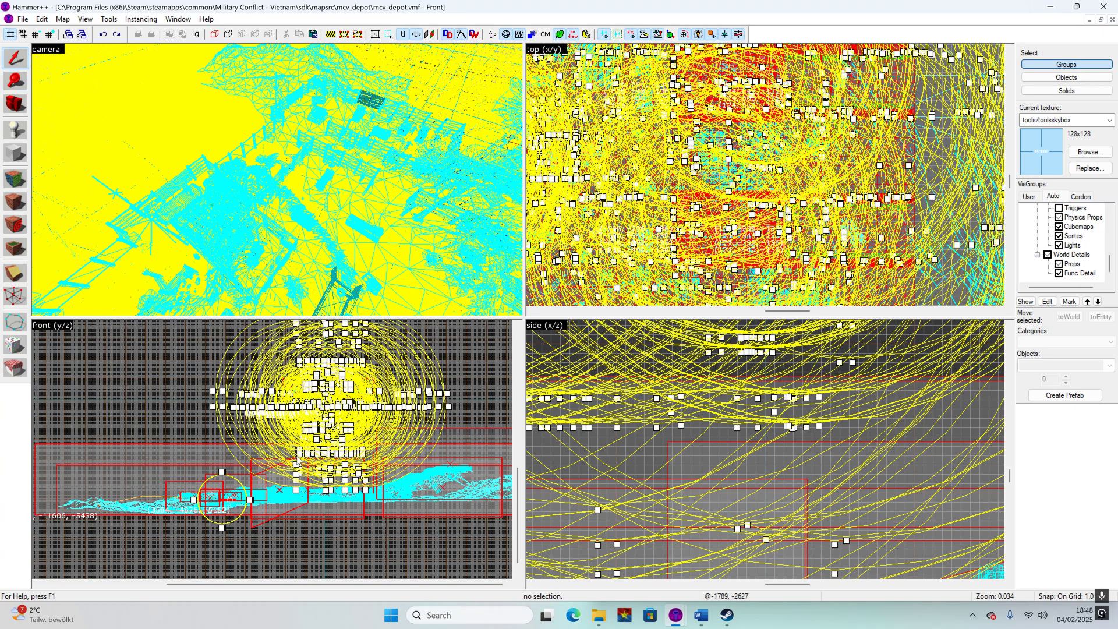
scroll(299, 460, "down", 2)
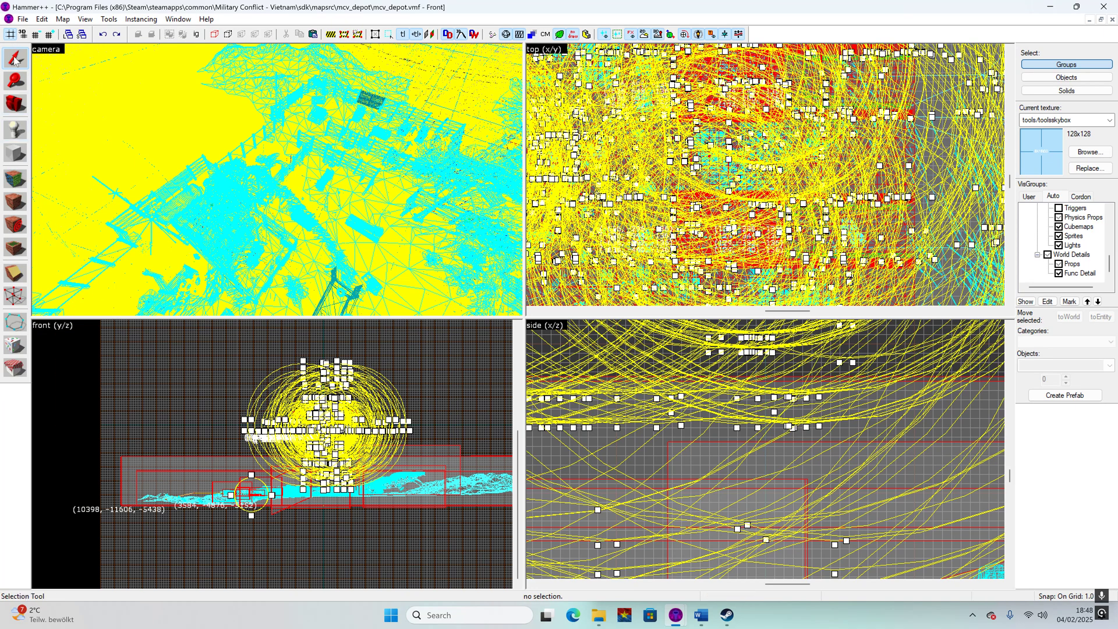
- Close the mcv_depot map without saving and reopen mcv_depot.vmf from the recent files
left_click(1112, 20)
left_click(567, 347)
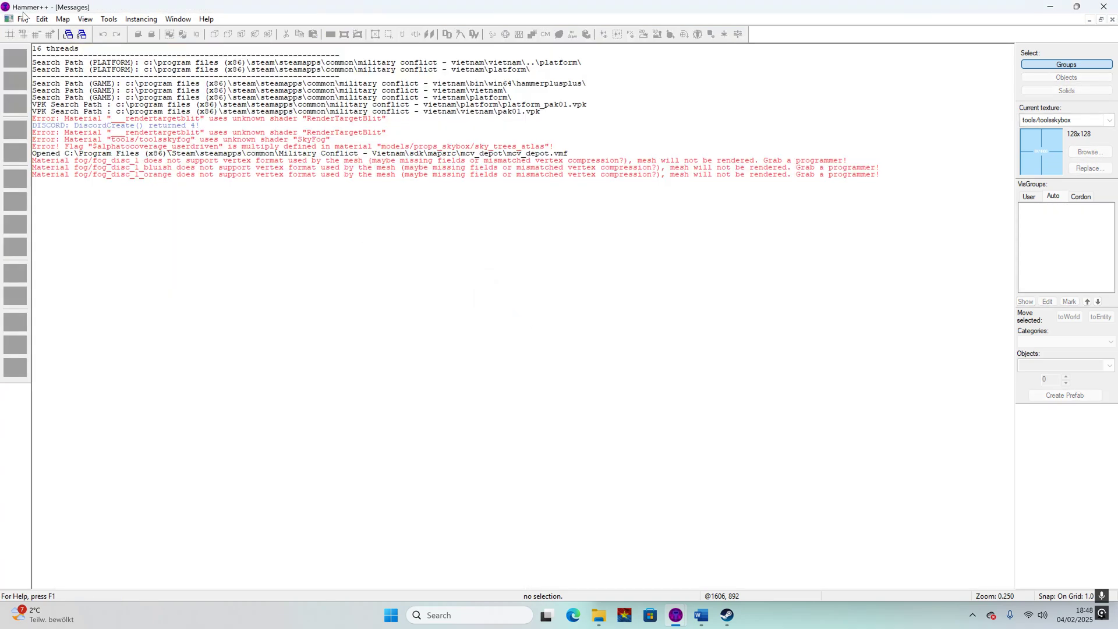
left_click(22, 19)
mouse_move(53, 183)
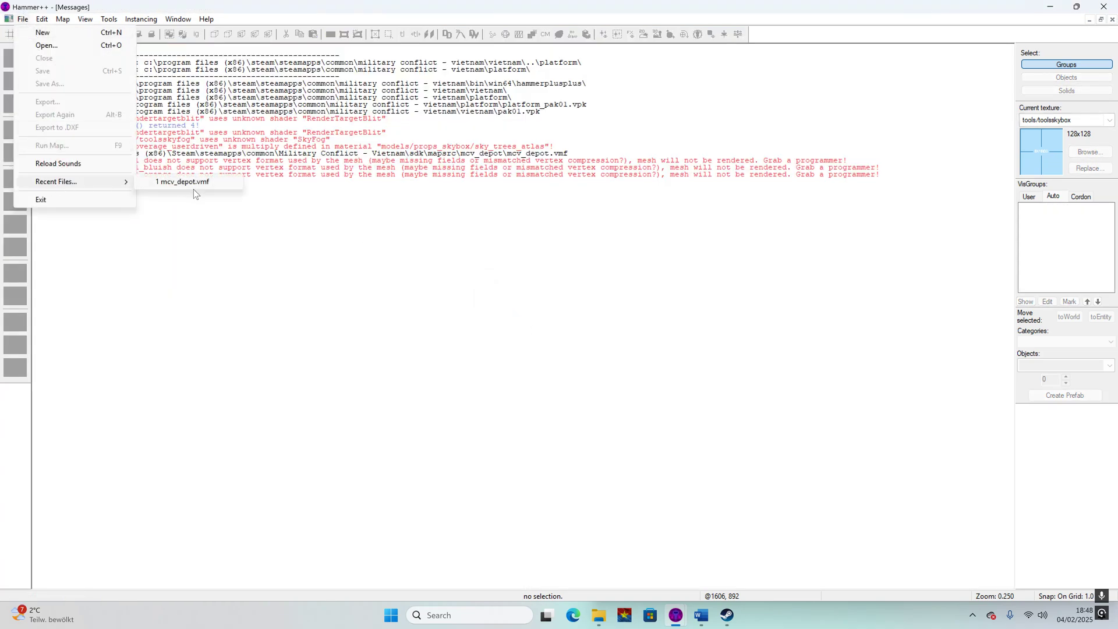
left_click(195, 182)
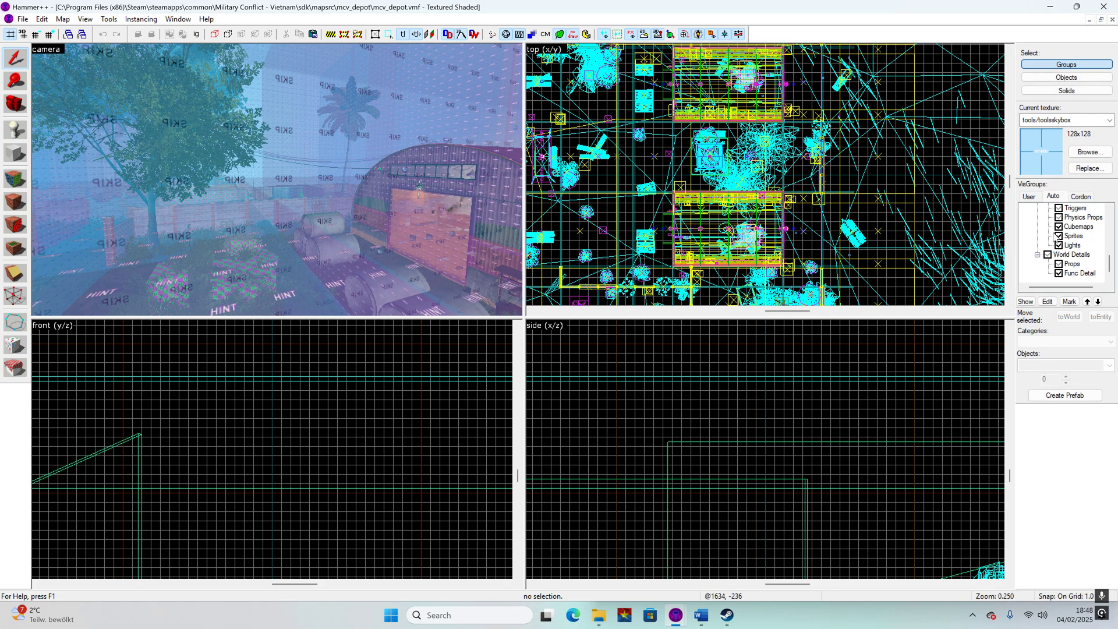
- Hide the Tool Brushes group in the reopened mcv_depot map
scroll(1069, 250, "up", 2)
scroll(1070, 251, "up", 3)
left_click(1048, 208)
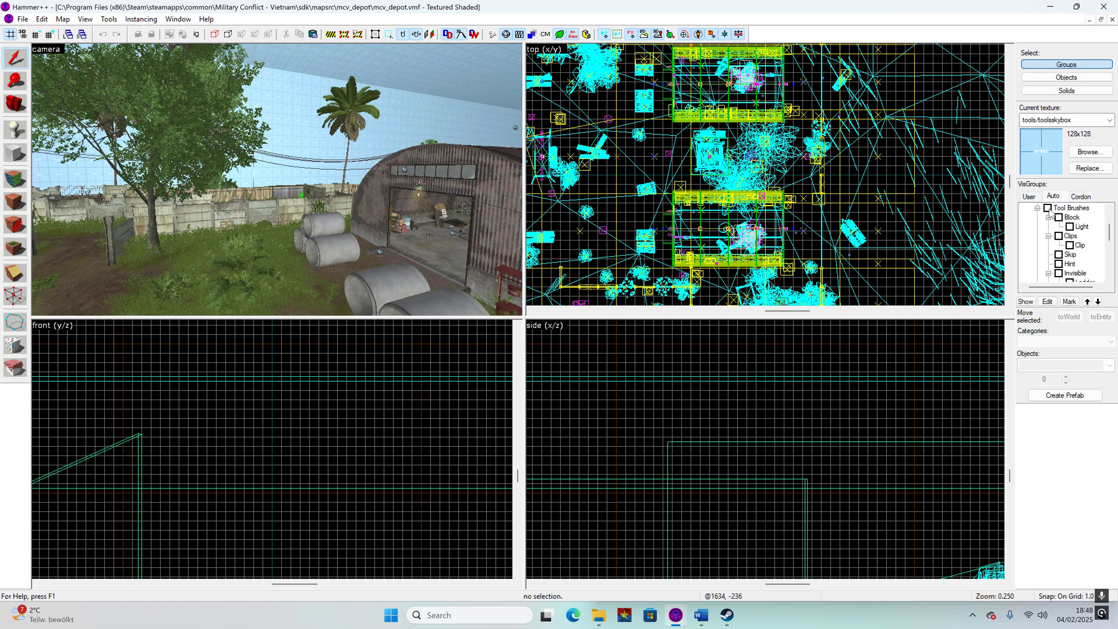
- Examine the detail grass on the ground near the concrete pipes and perimeter wall of the depot
key("z")
key("w")
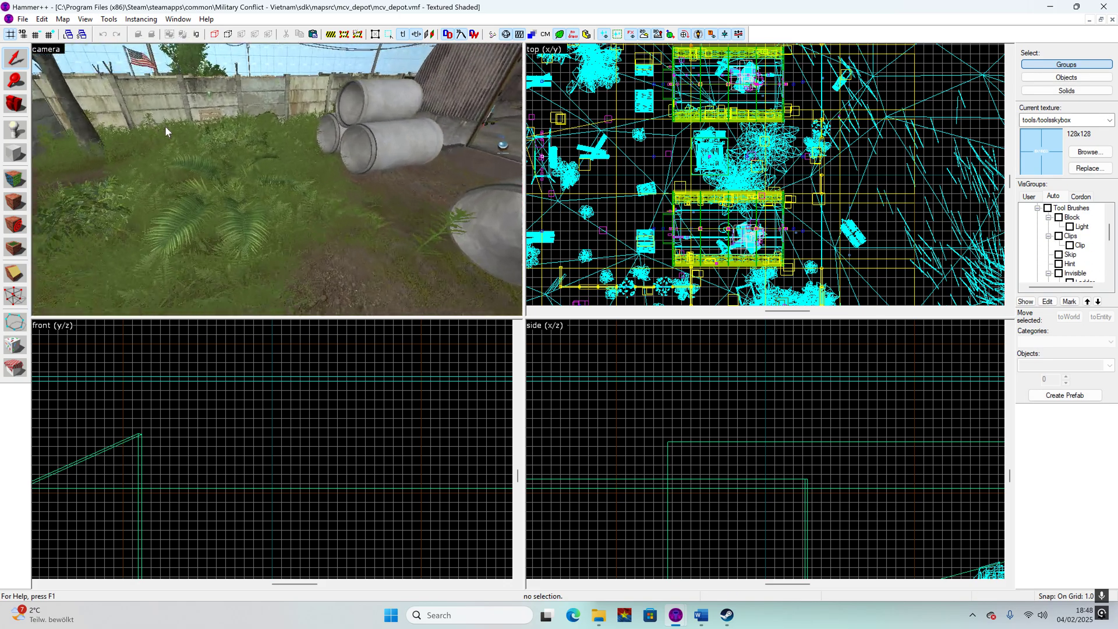
key("w")
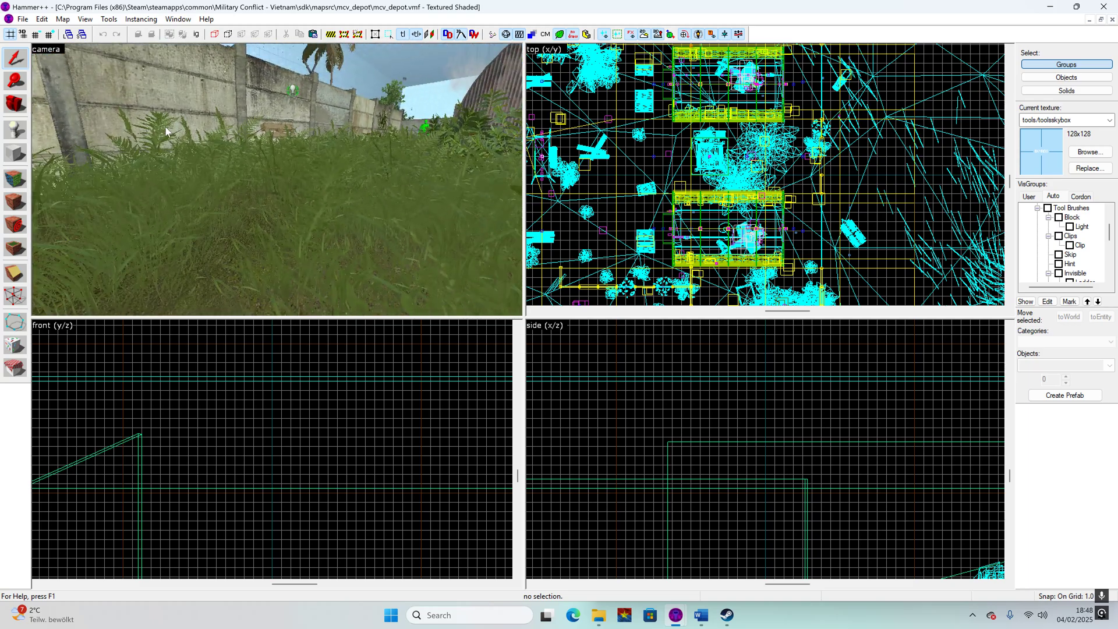
key("s")
key("s")
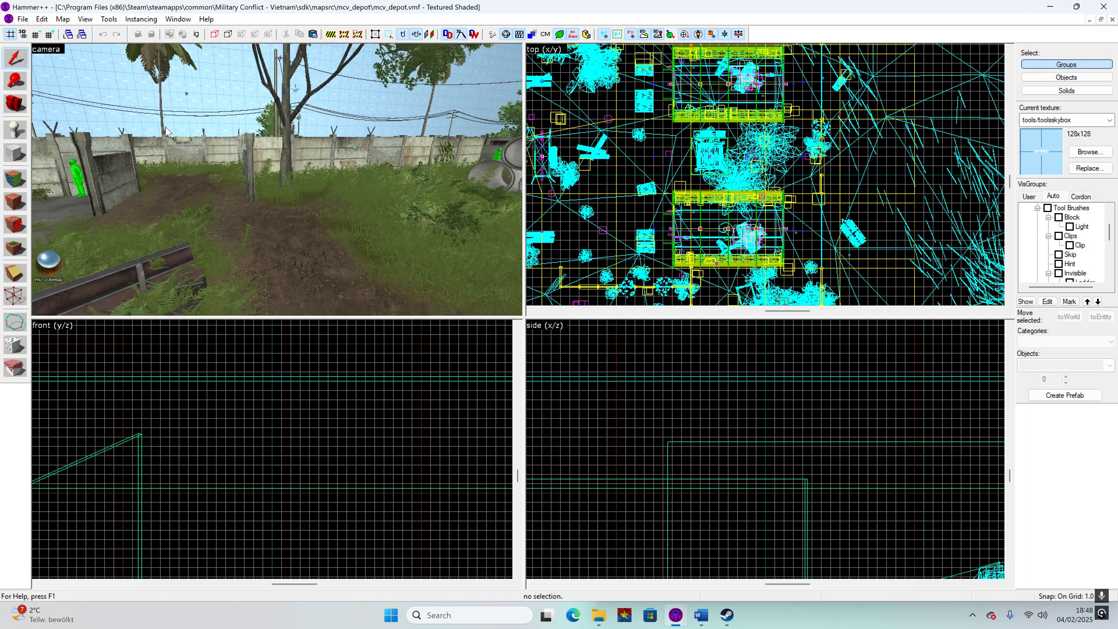
key("s")
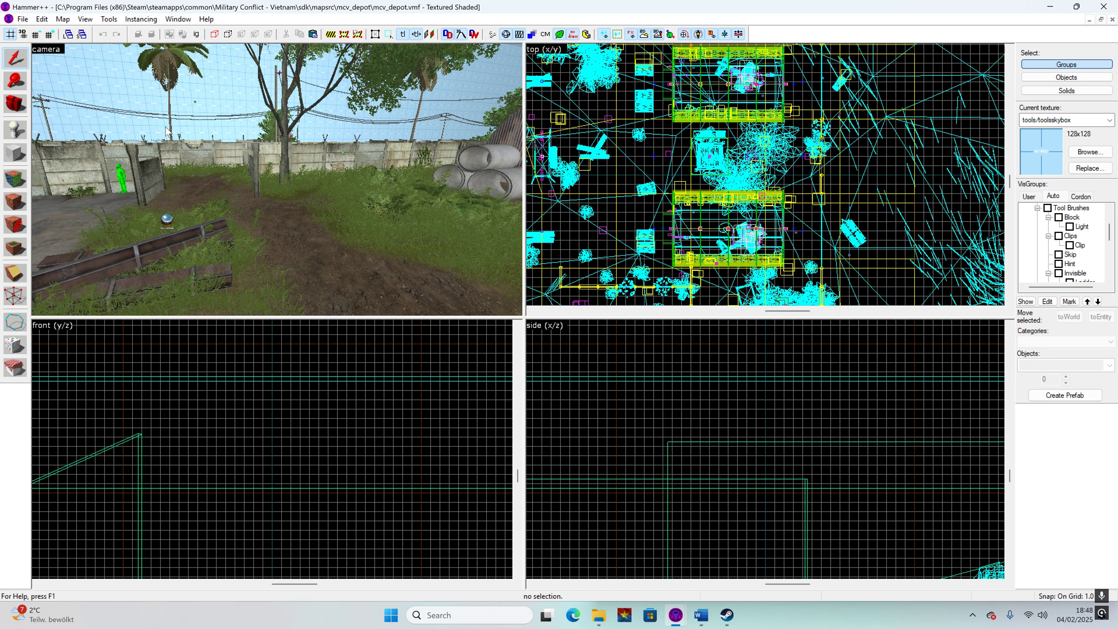
key("d")
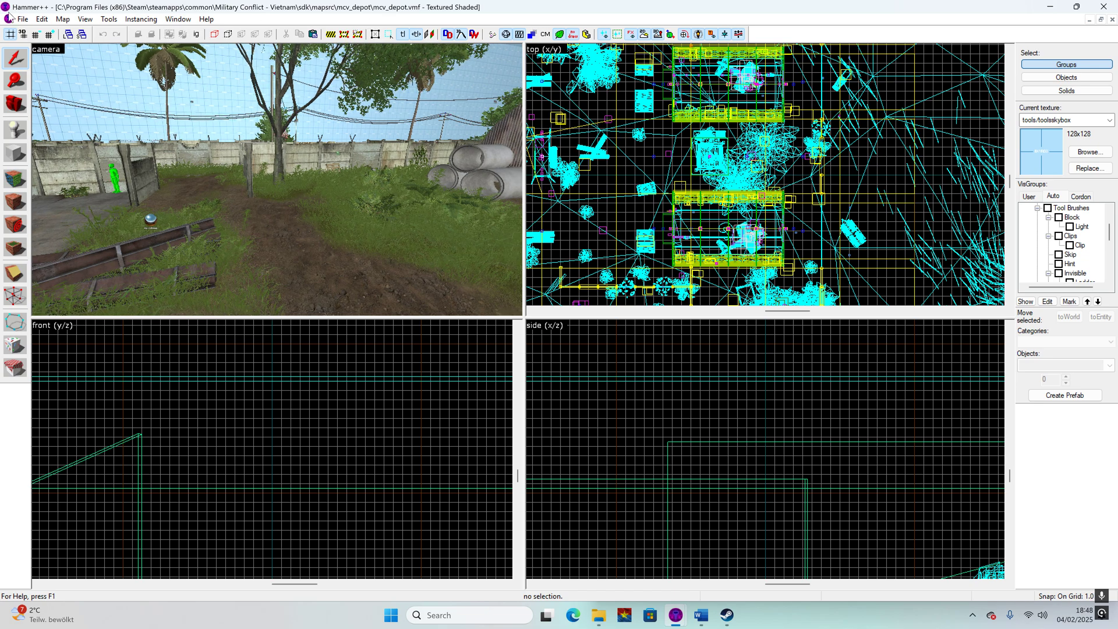
- Return to the untitled map and set its Detail material file property to detail/detailsprites_grass_set_01_depot
left_click(1089, 20)
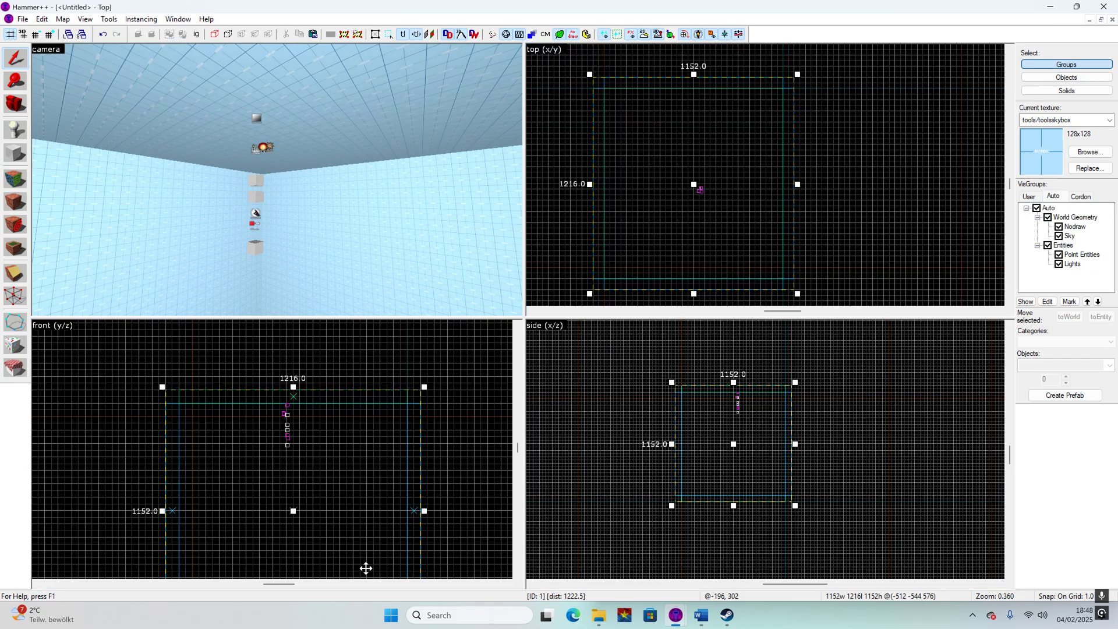
left_click(365, 569)
left_click(62, 19)
left_click(93, 228)
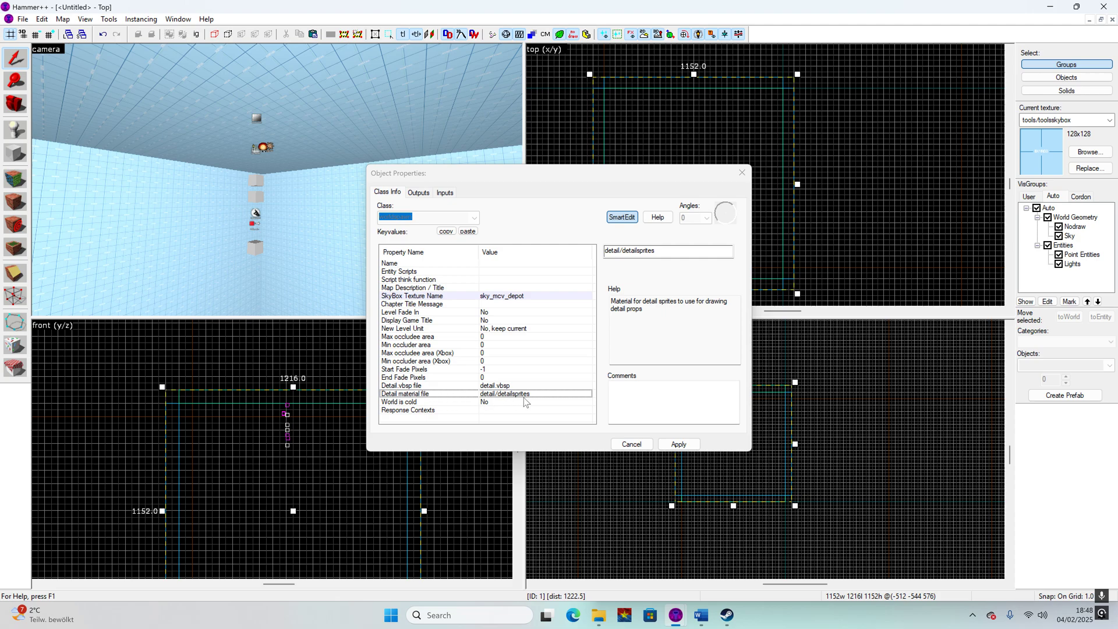
left_click_drag(655, 251, 604, 250)
key("ctrl+v")
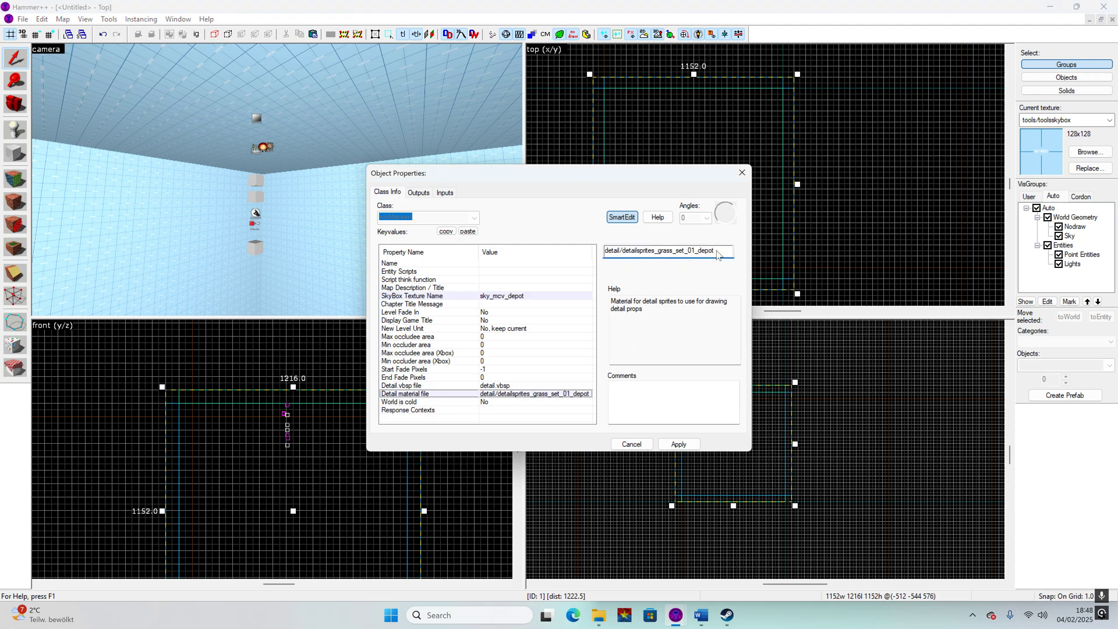
left_click(678, 444)
left_click(741, 174)
left_click(858, 150)
- Outline a 1024 by 1088 unit block footprint matching the yellow nodraw floor of the skybox room
key("z")
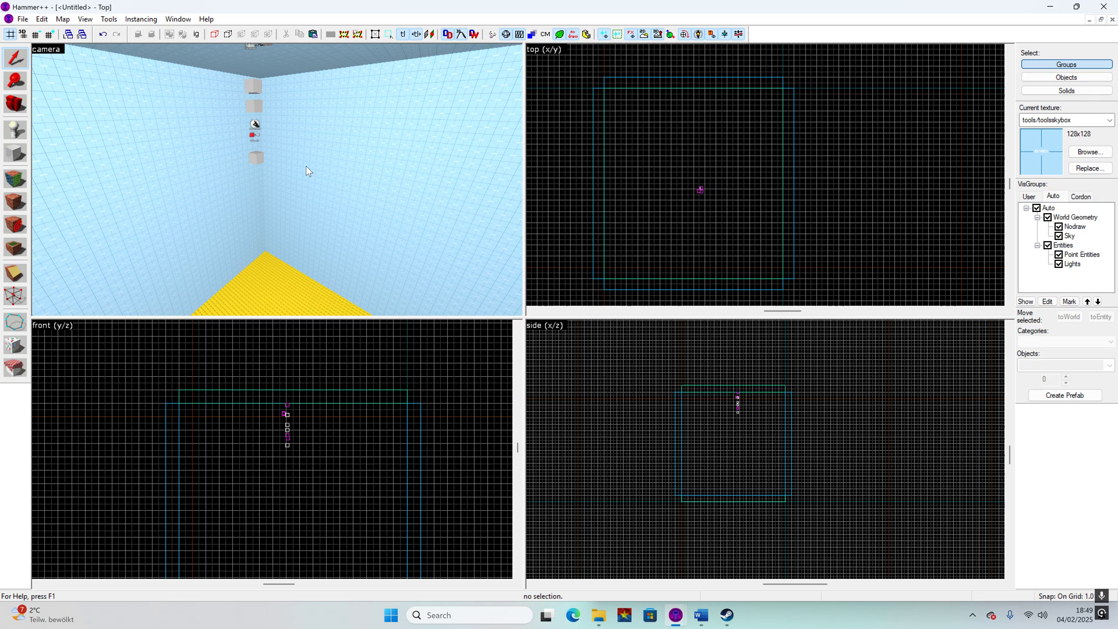
key("s")
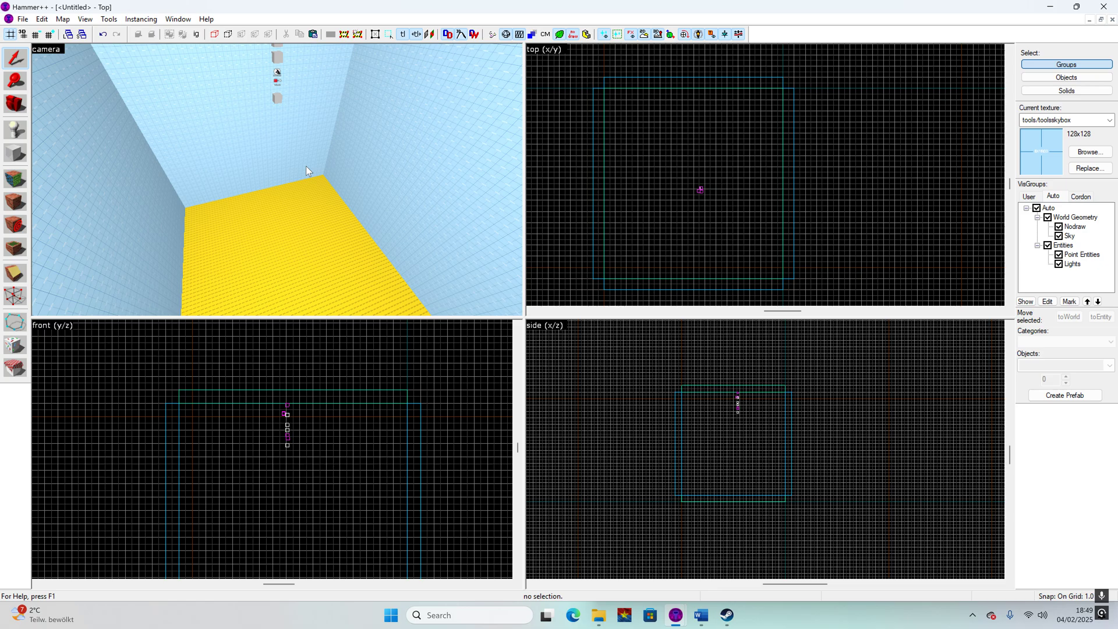
key("w")
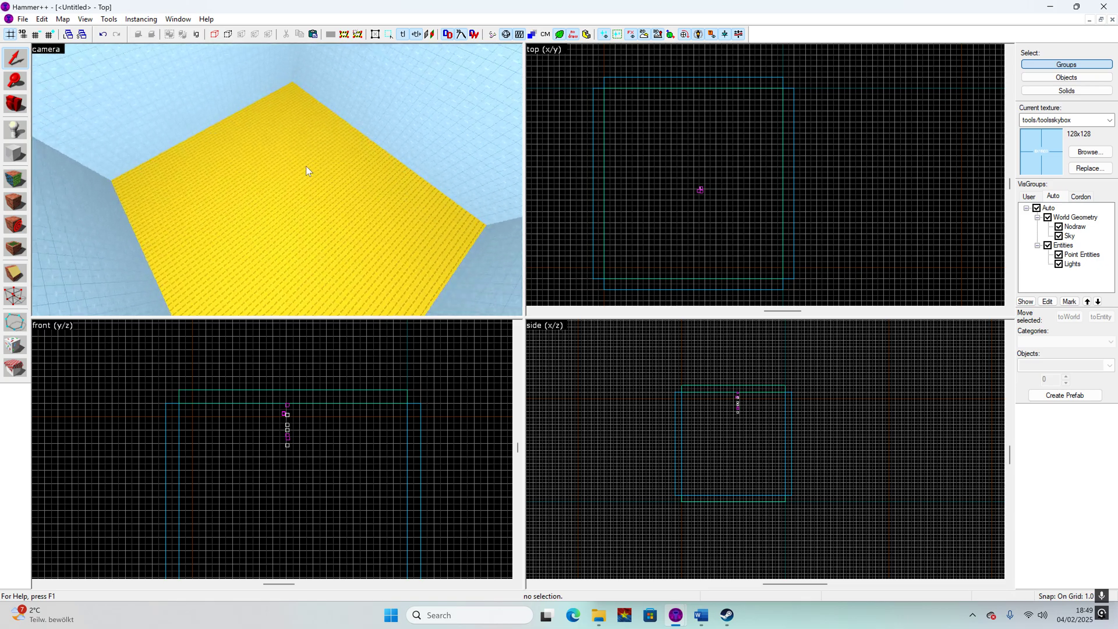
key("s")
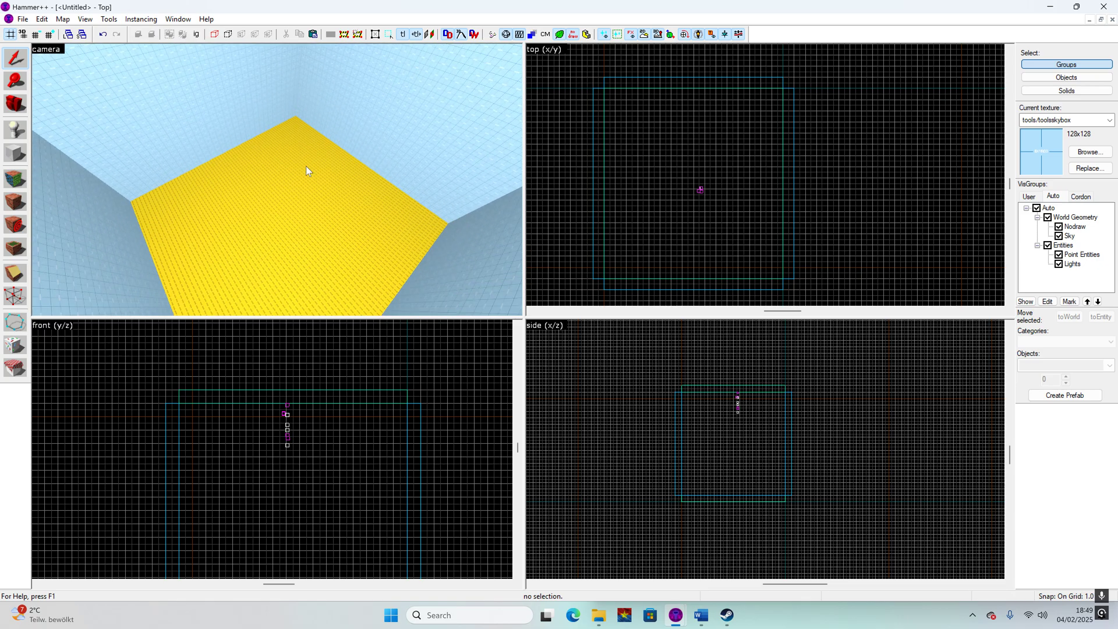
left_click(285, 189)
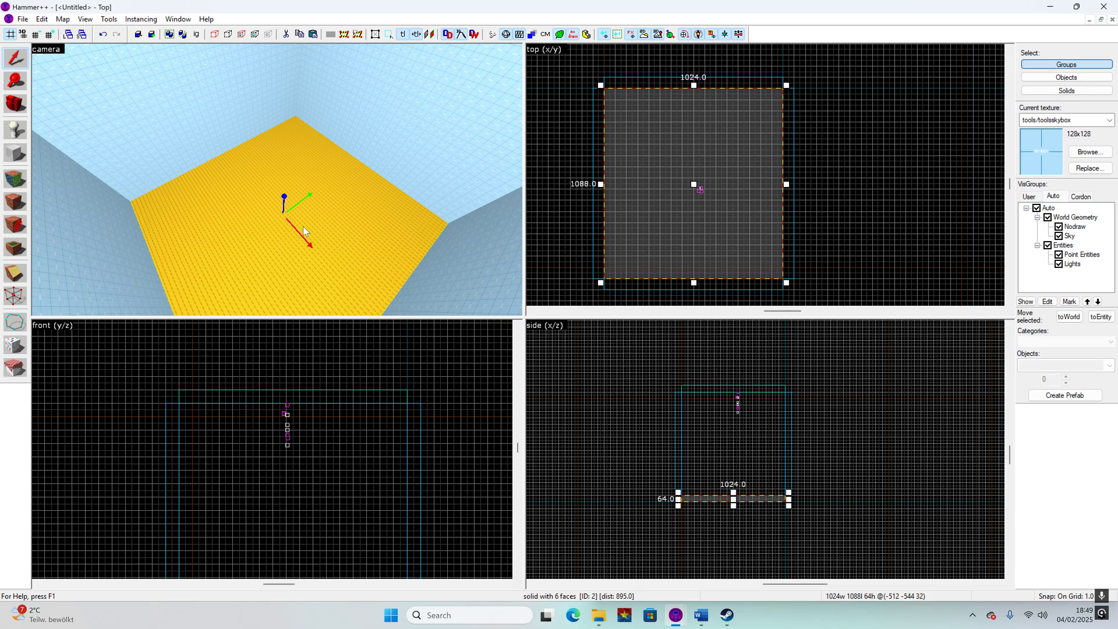
left_click(16, 152)
scroll(781, 91, "up", 2)
scroll(780, 91, "up", 6)
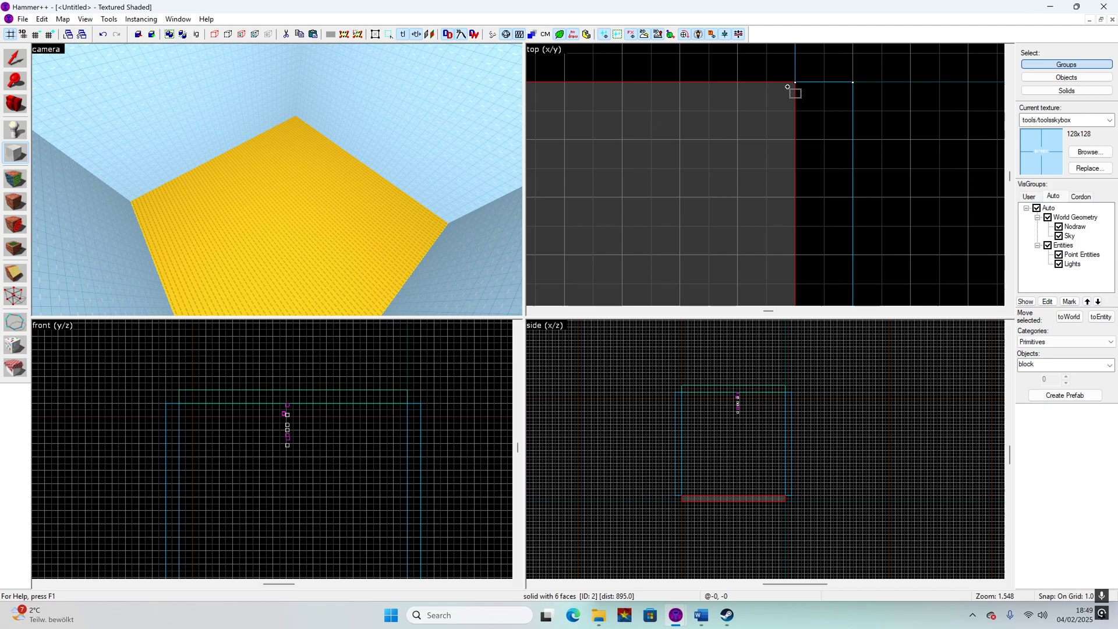
mouse_move(796, 83)
left_mouse_down()
mouse_move(777, 143)
mouse_move(789, 141)
mouse_move(729, 212)
mouse_move(690, 208)
left_mouse_up()
scroll(787, 141, "down", 14)
scroll(716, 210, "up", 10)
scroll(682, 510, "up", 5)
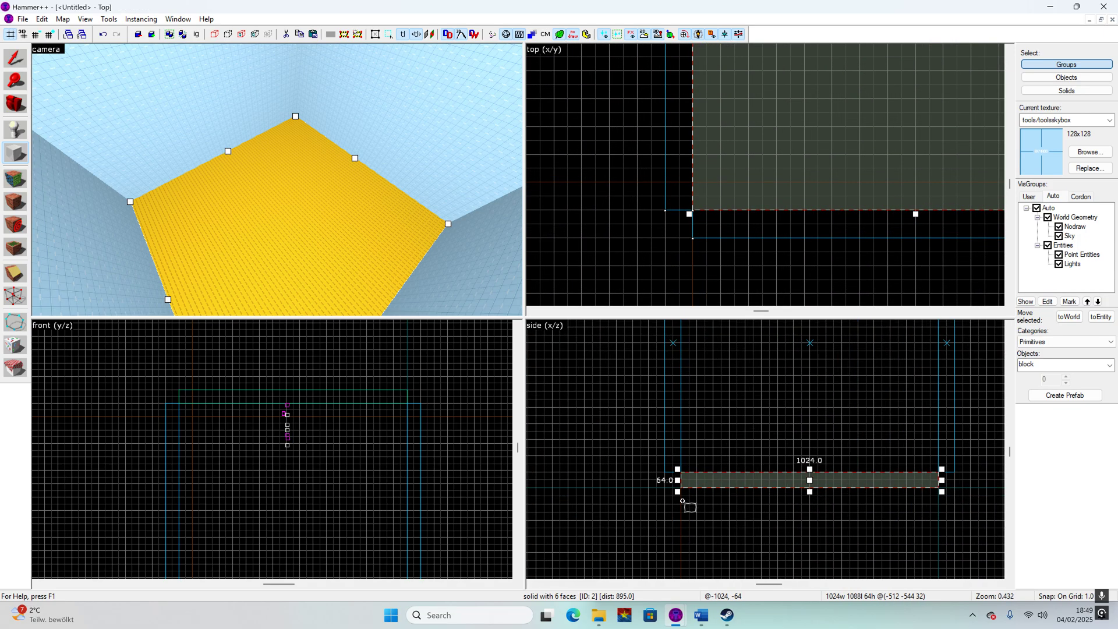
- Set the block's height to 32 units, directly on top of the nodraw floor, and create the solid
scroll(692, 468, "up", 6)
left_click_drag(686, 501, 696, 440)
scroll(543, 425, "down", 4)
scroll(809, 462, "up", 2)
scroll(906, 476, "down", 2)
scroll(710, 452, "up", 5)
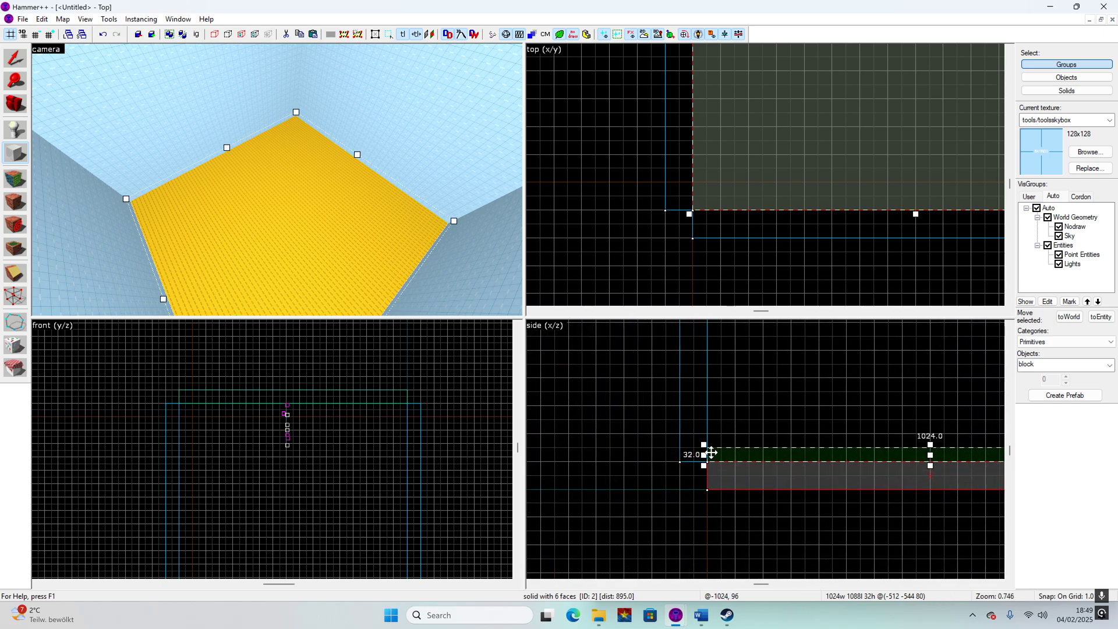
scroll(711, 452, "down", 2)
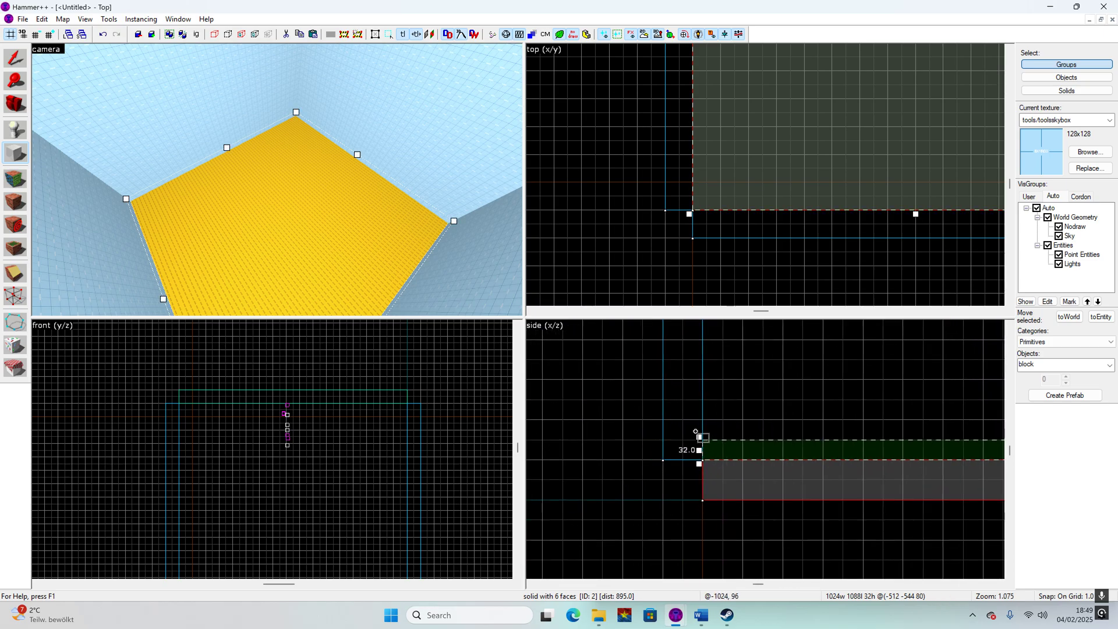
right_click(761, 447)
left_click(803, 454)
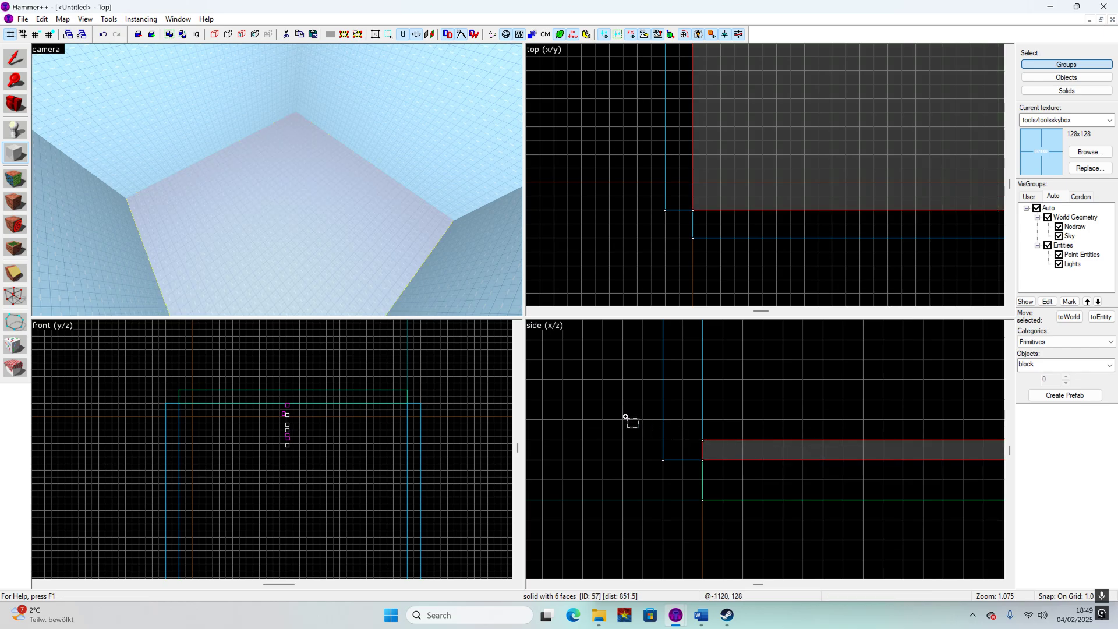
- Apply the brick/scan_brickwall_001a texture to all faces of the new floor block
key("w")
key("d")
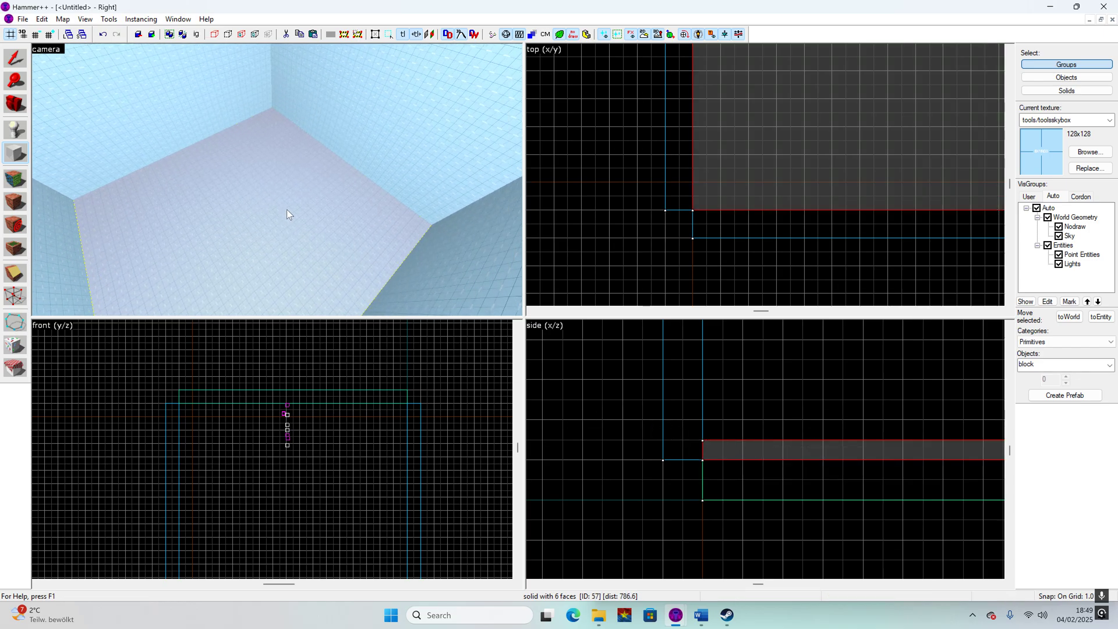
left_click(15, 178)
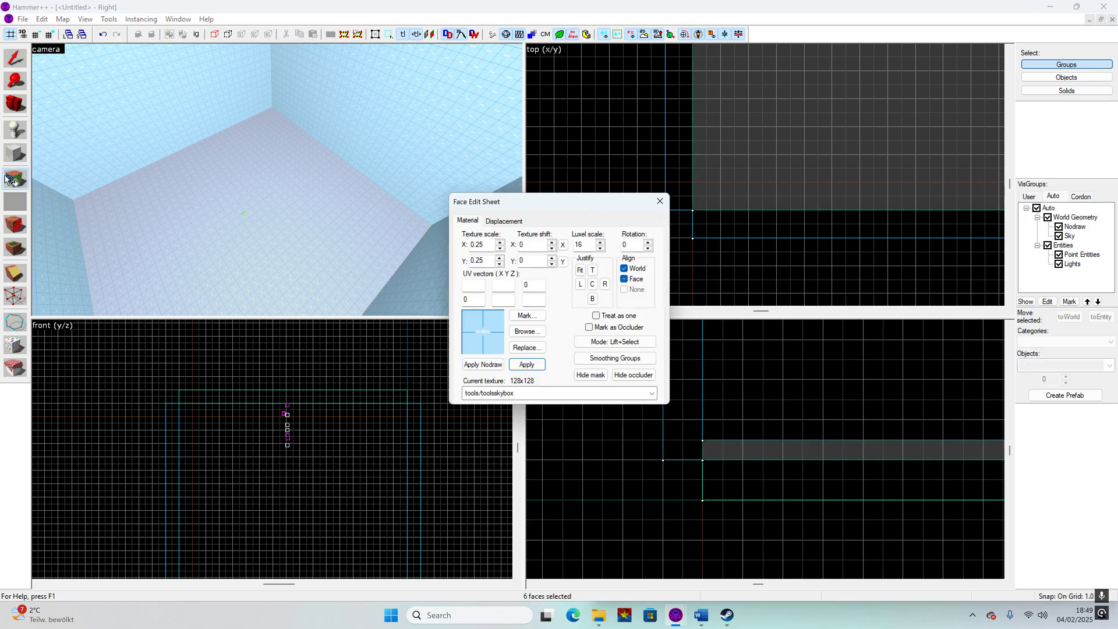
left_click(556, 394)
scroll(504, 204, "up", 5)
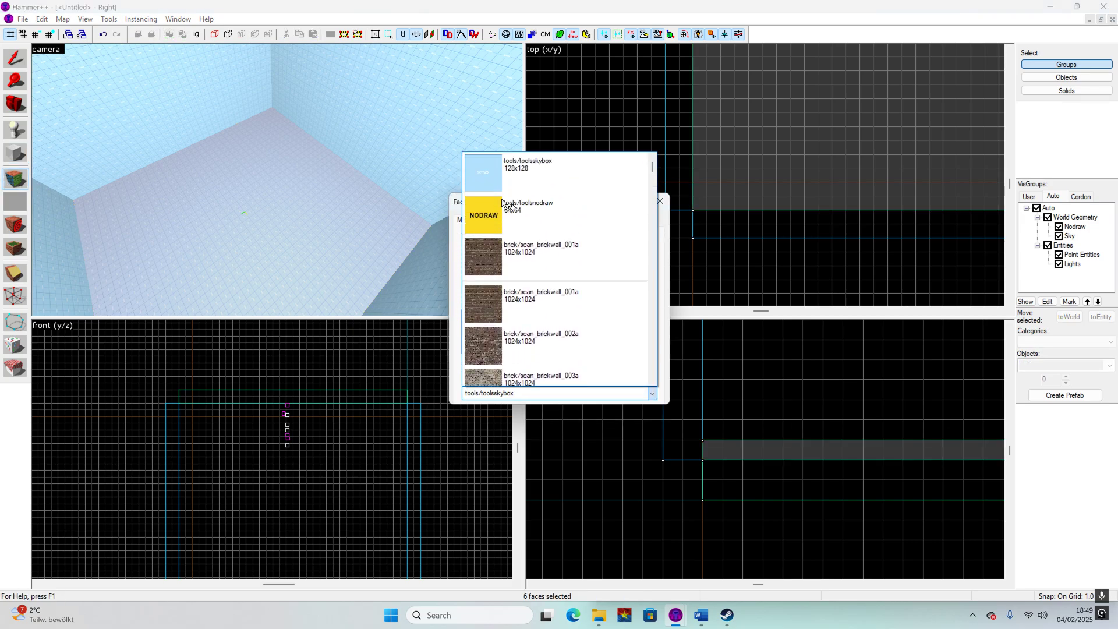
left_click(518, 259)
left_click(527, 365)
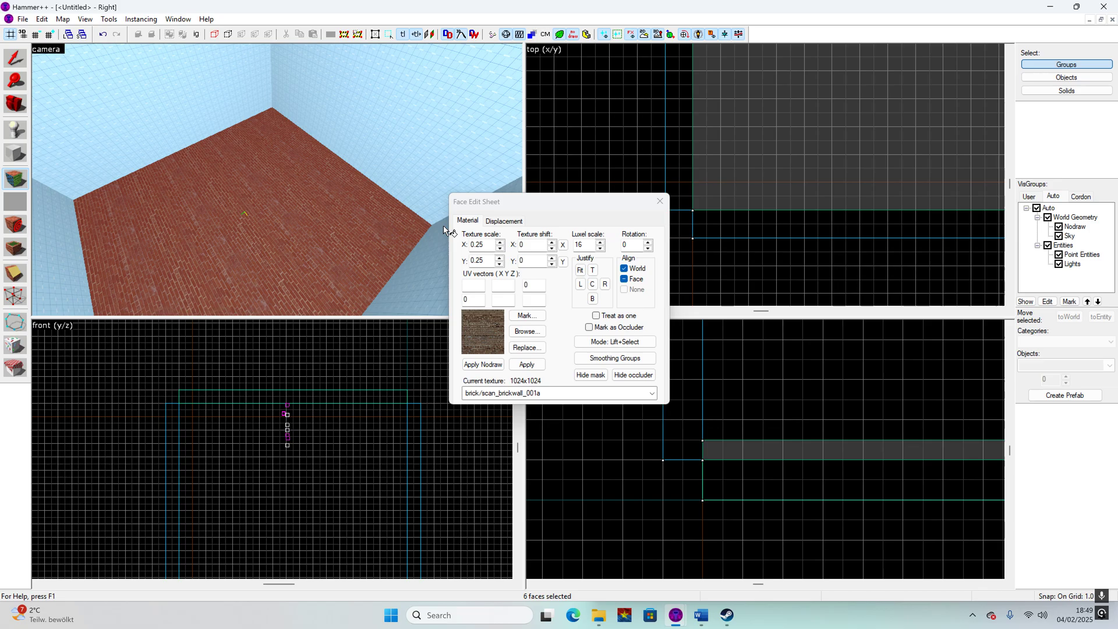
left_click(660, 201)
key("w")
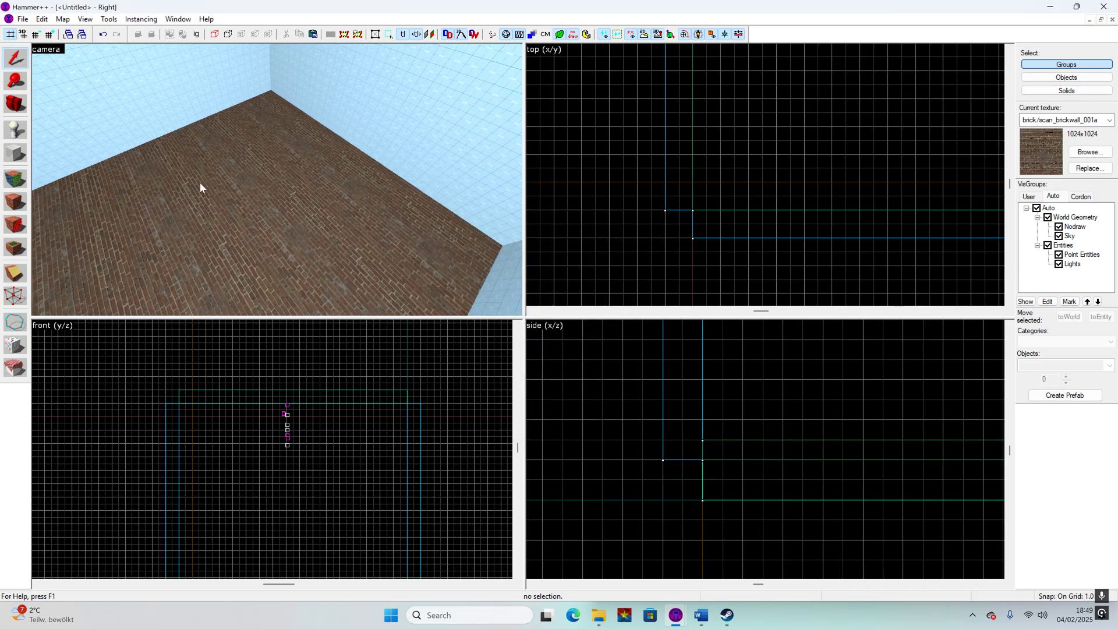
key("s")
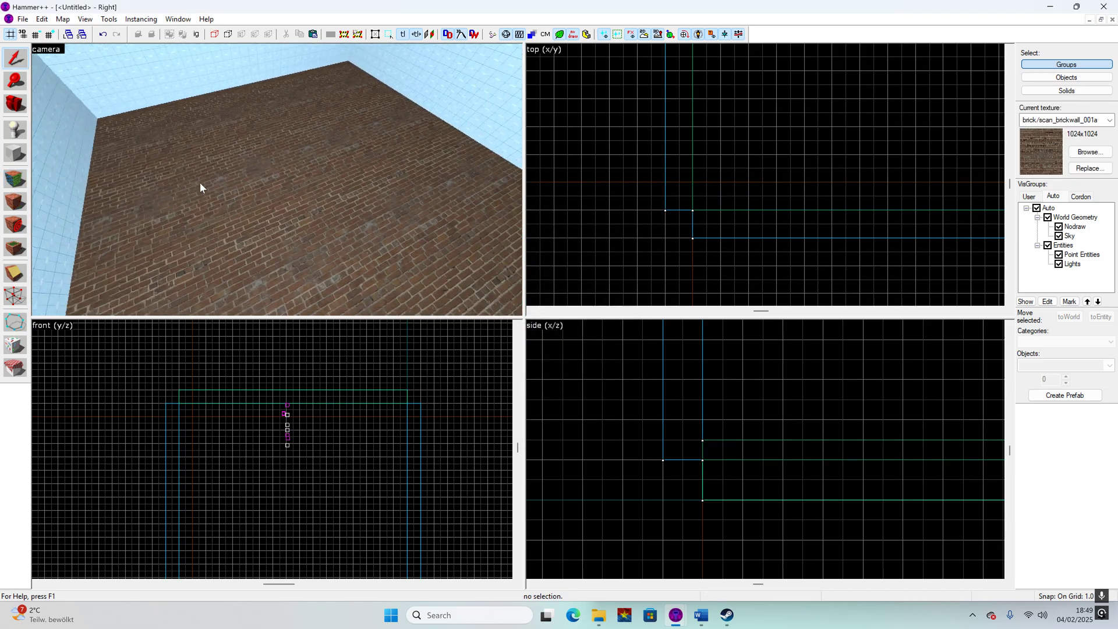
left_click(226, 204)
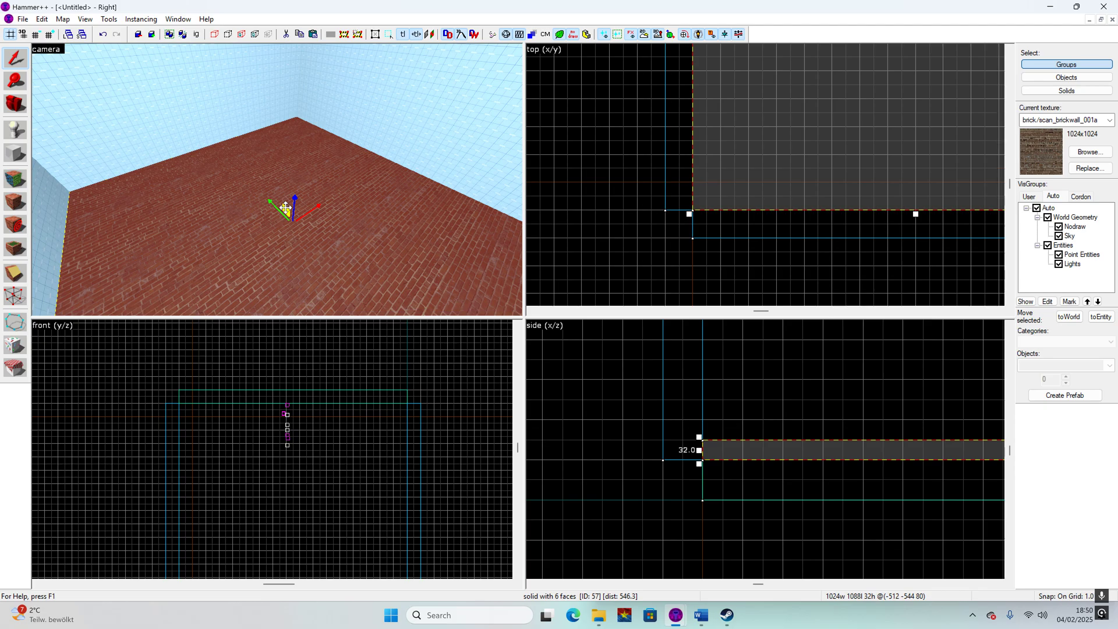
left_click(27, 19)
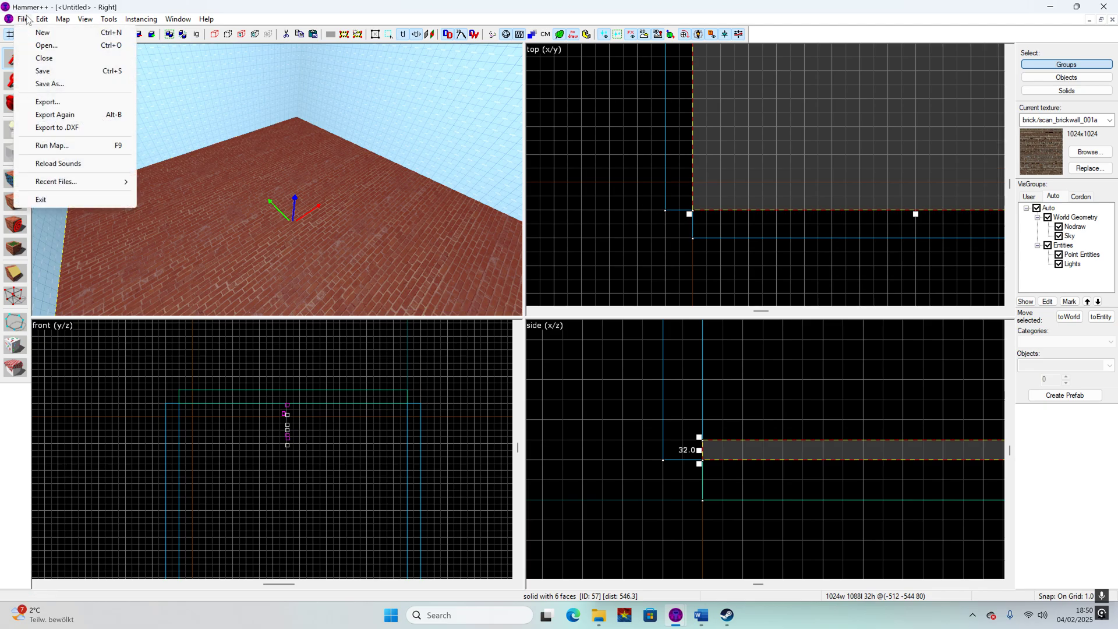
left_click(600, 200)
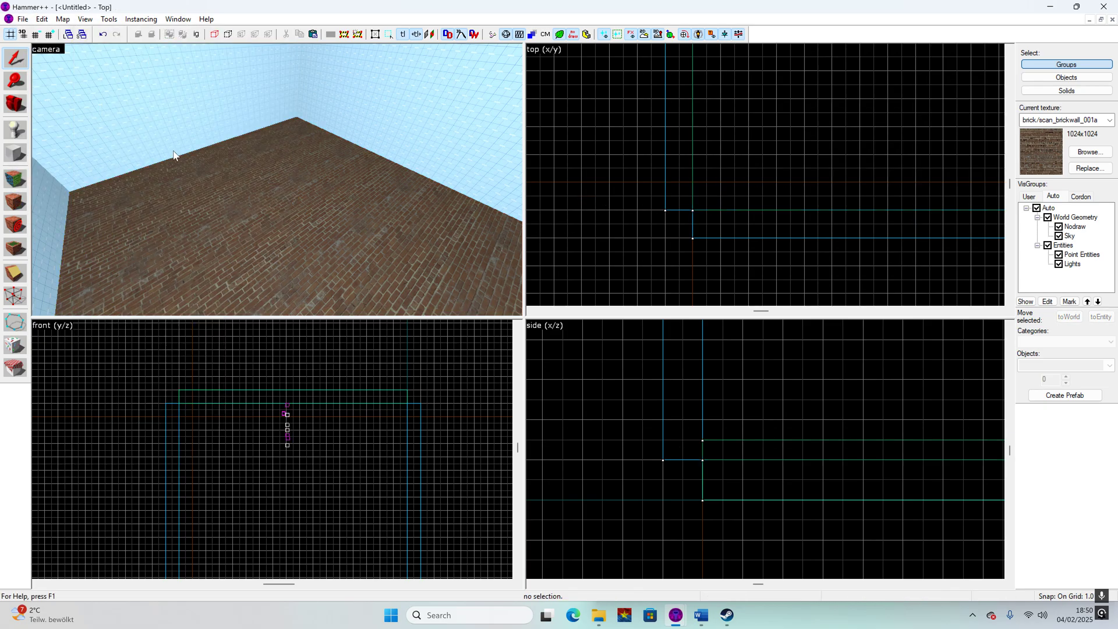
- Find a concrete texture with the filter "conc" and apply bunker/blend_concretefloor_009a_bunker_drk to the floor block
left_click(239, 226)
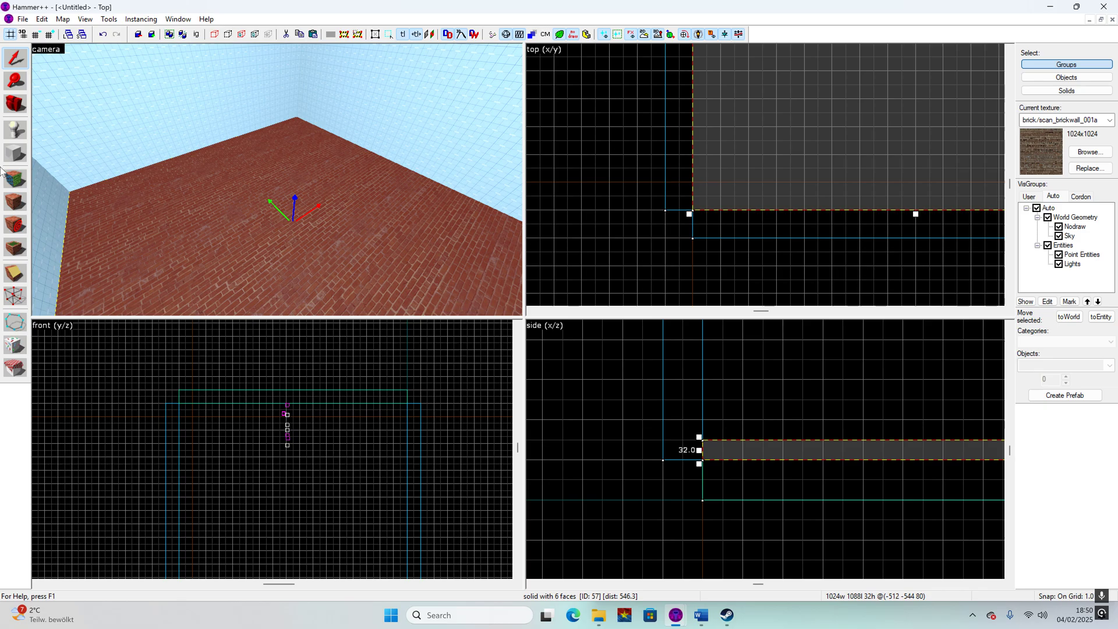
left_click(15, 177)
left_click(524, 330)
type("c")
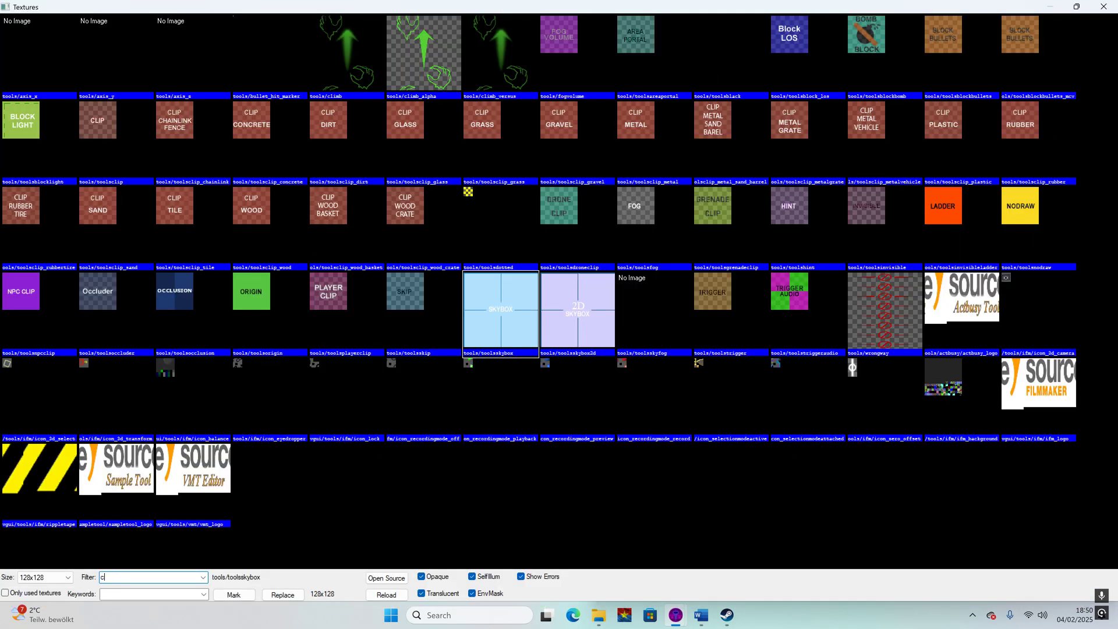
type("onc")
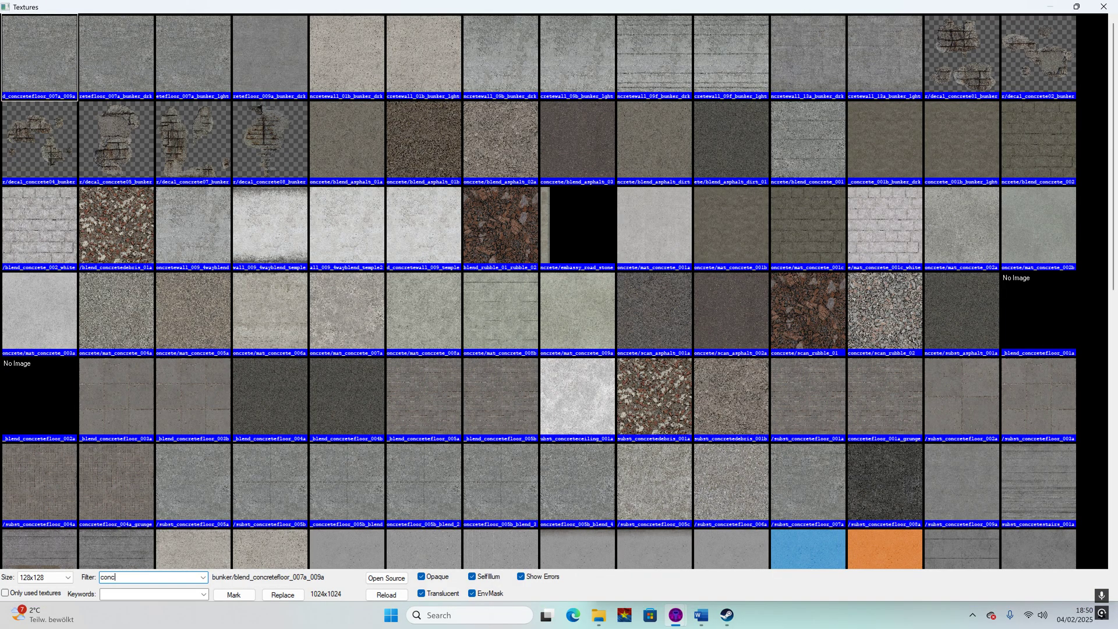
double_click(292, 70)
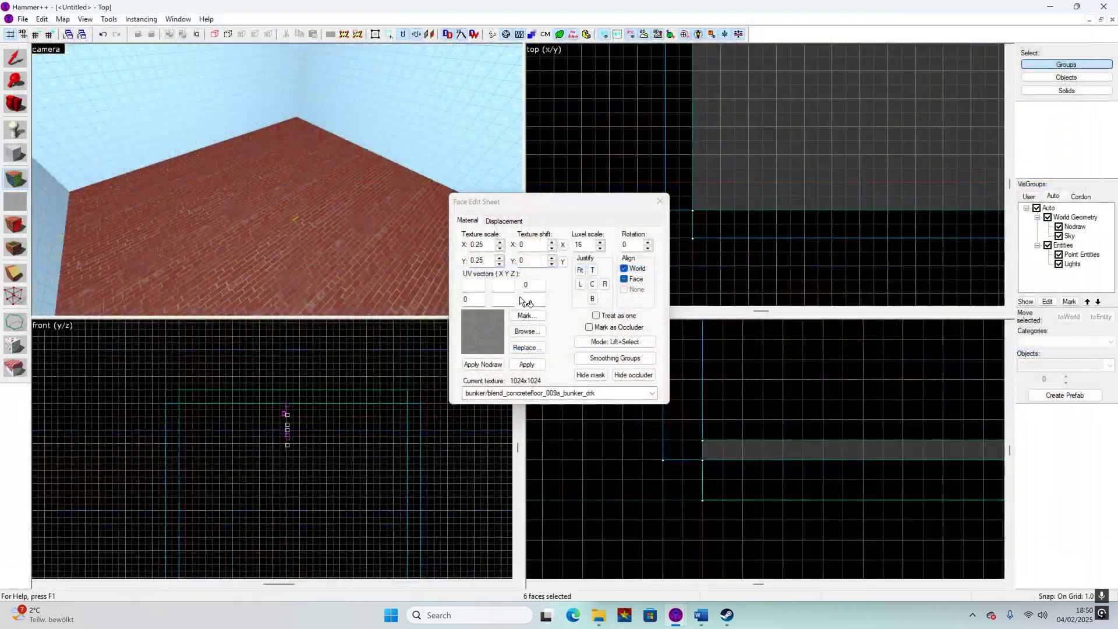
left_click(527, 364)
left_click(660, 201)
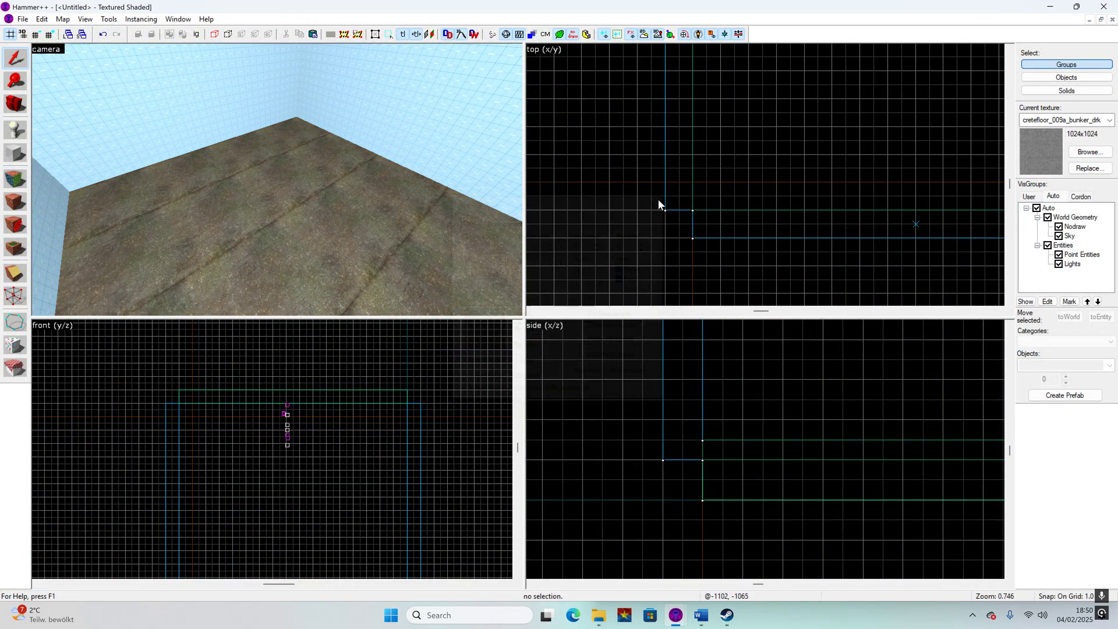
left_click(251, 200)
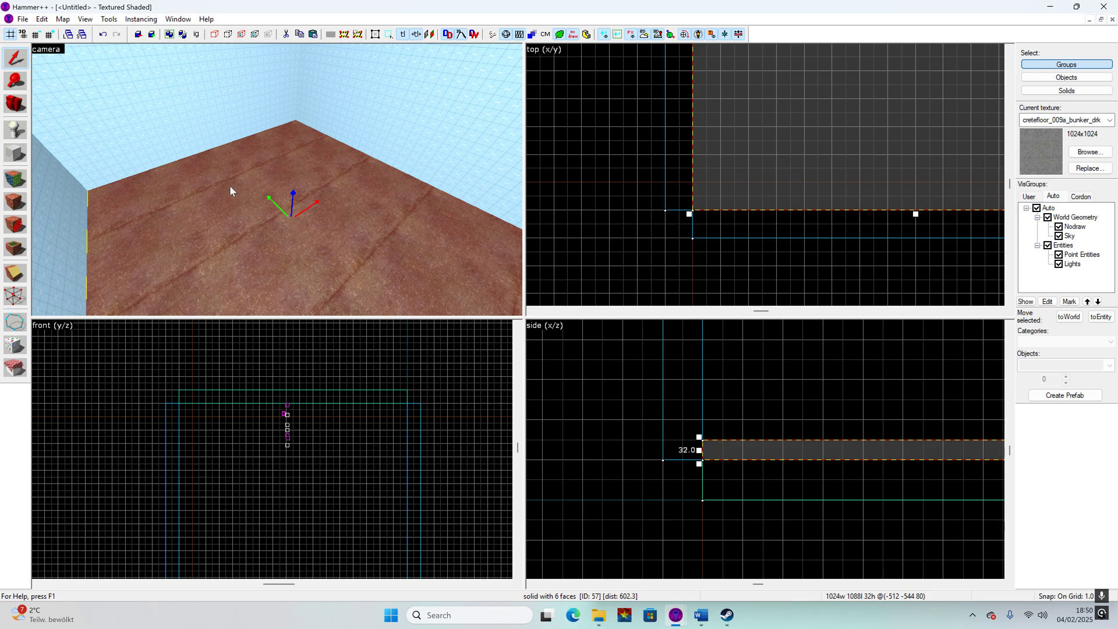
- Switch to mcv_depot.vmf from the recent files and look down at the ground near the concrete pipes and pallets
left_click(22, 19)
mouse_move(50, 182)
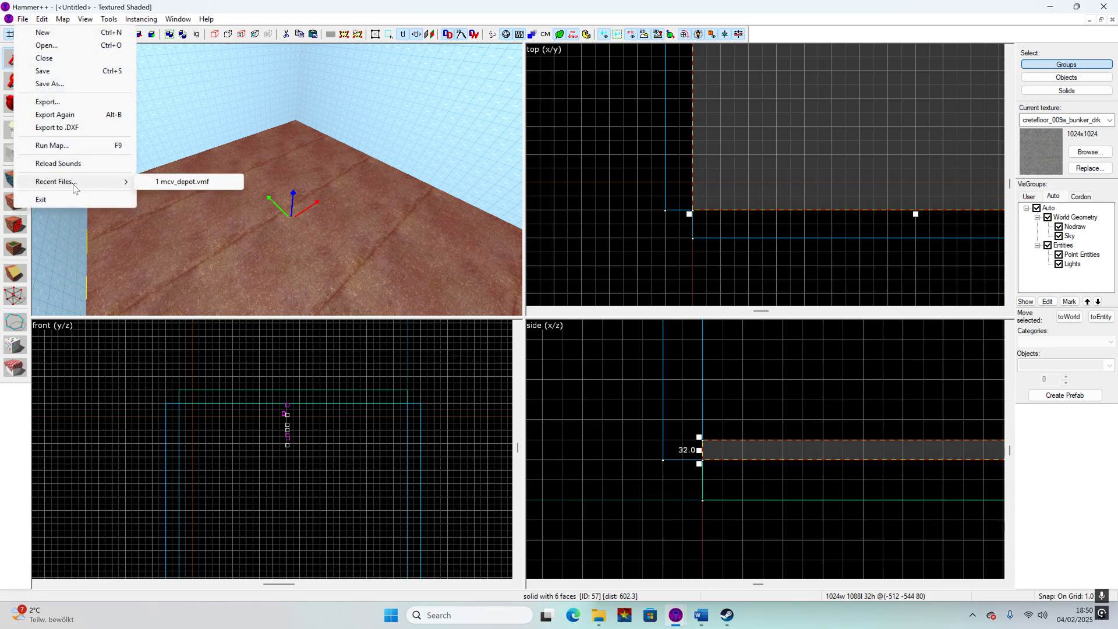
left_click(203, 183)
key("z")
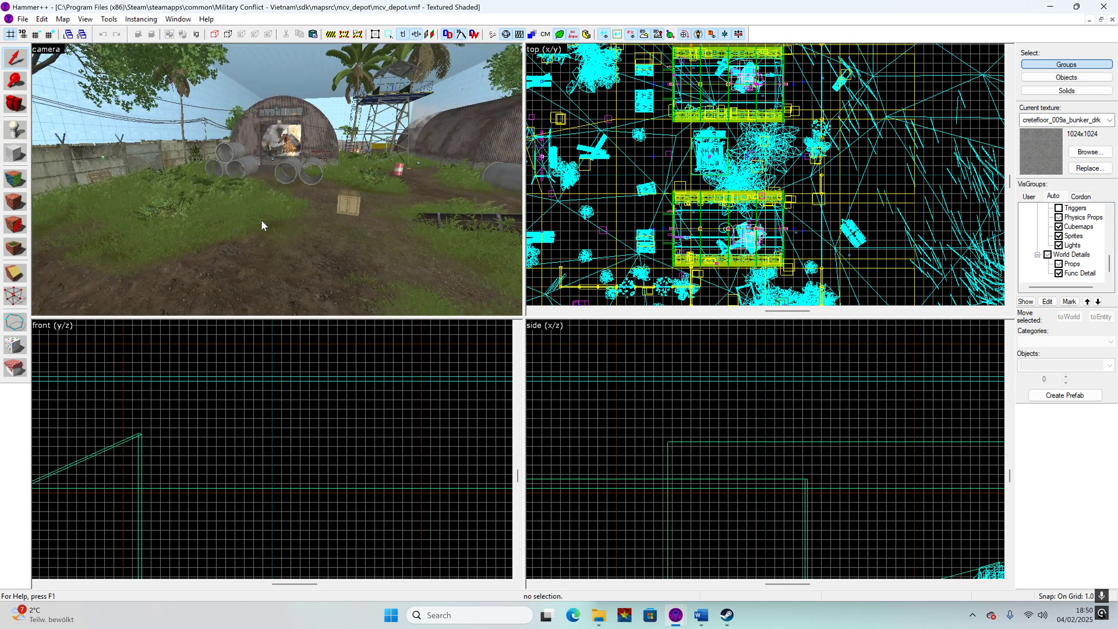
key("shift+a")
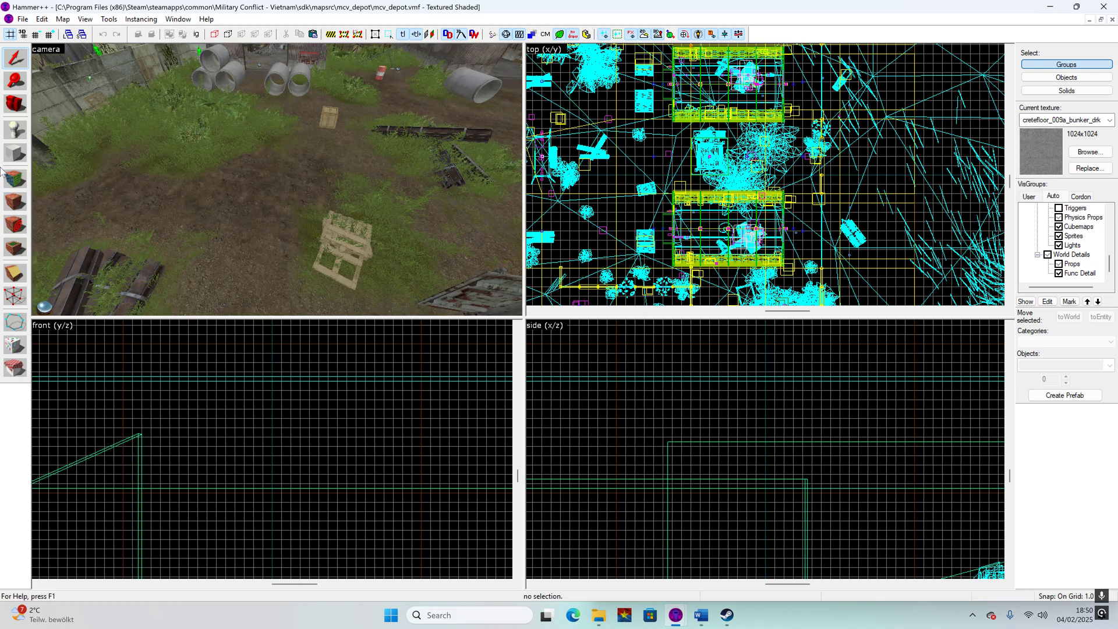
- Pick up the nature/scan_ground_02_4wayblend texture from the depot's ground face and return to the untitled map
left_click(208, 204)
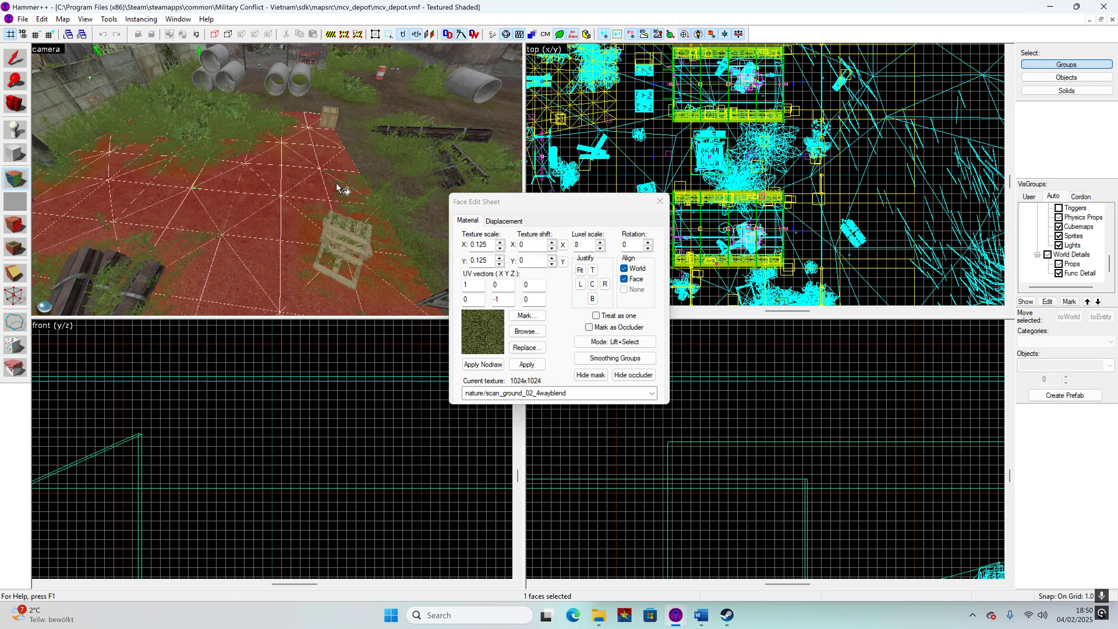
left_click(15, 58)
left_click(168, 187)
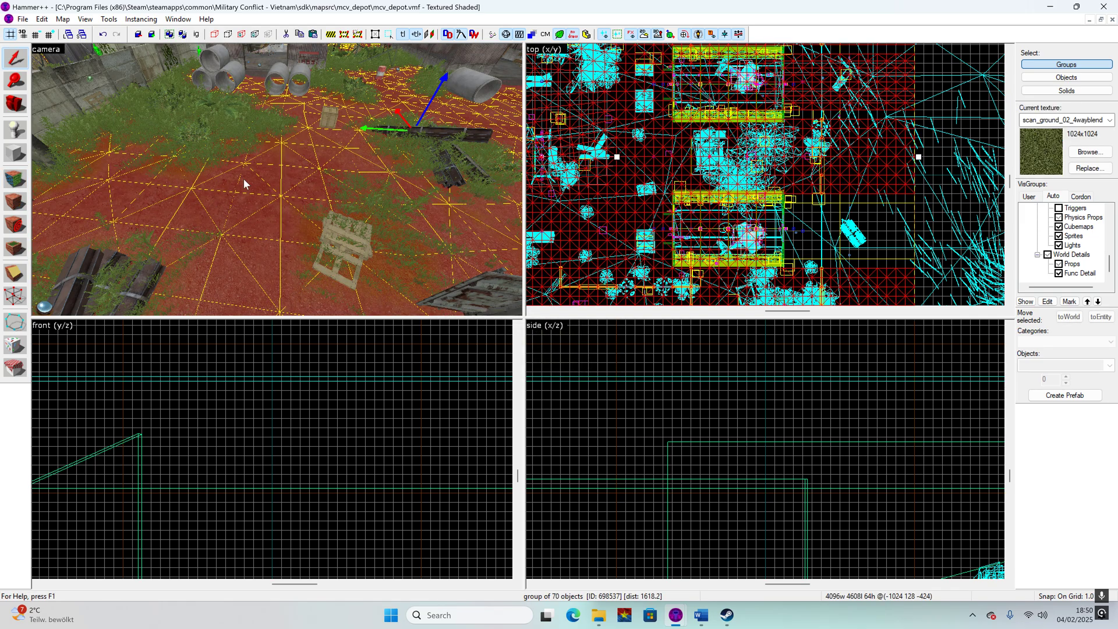
left_click(15, 178)
left_click(253, 217)
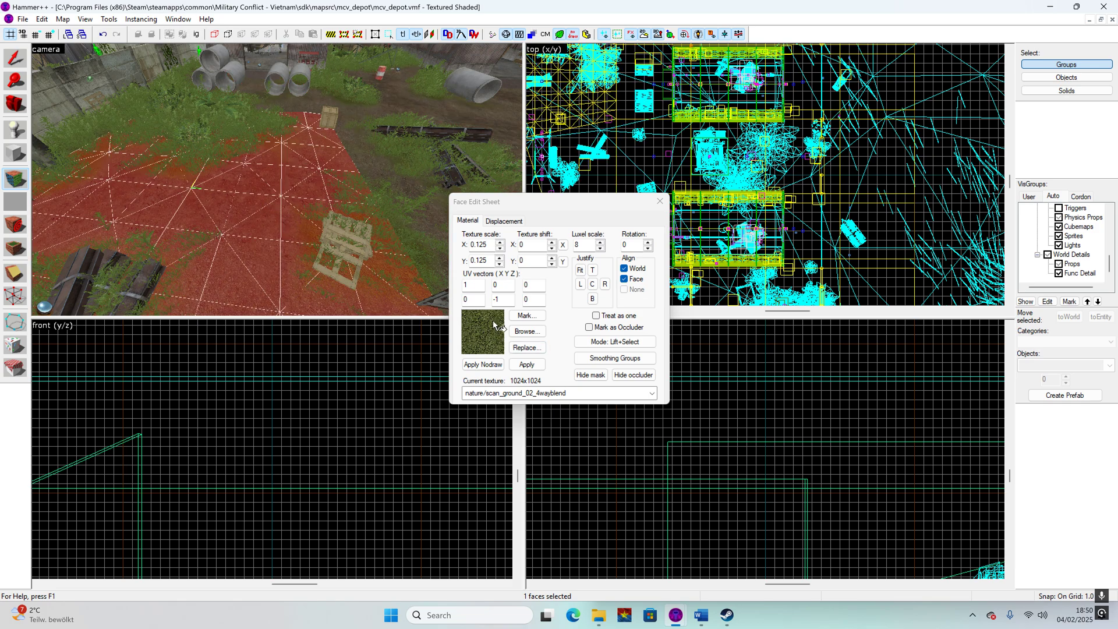
left_click(1089, 21)
left_click(365, 570)
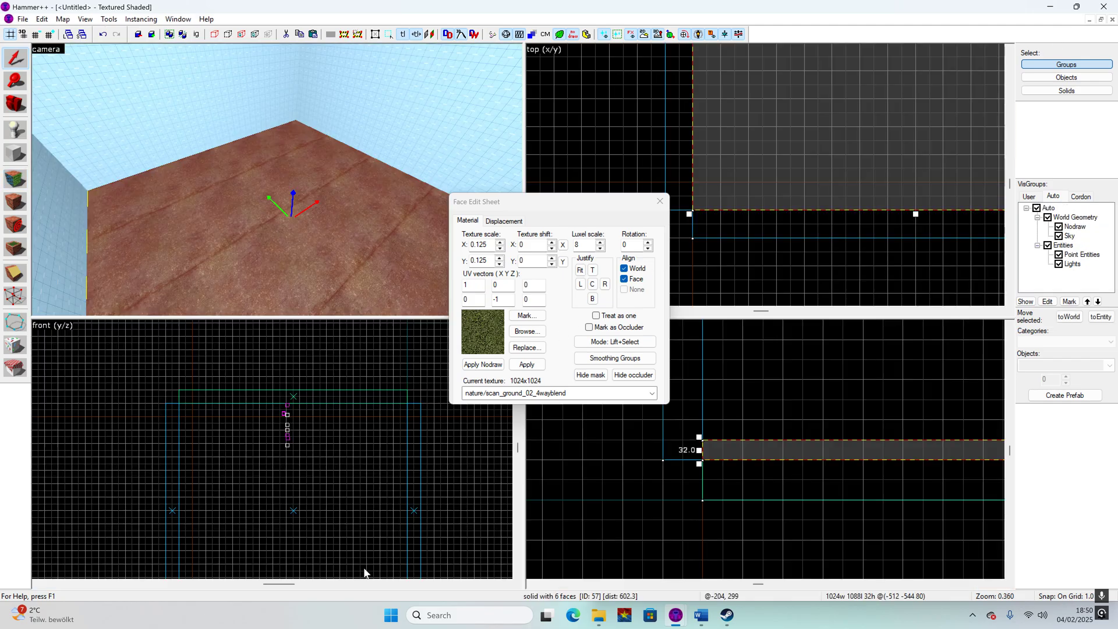
- Apply the nature/scan_ground_02_4wayblend texture to all faces of the floor block and close the face editing window
left_click(15, 181)
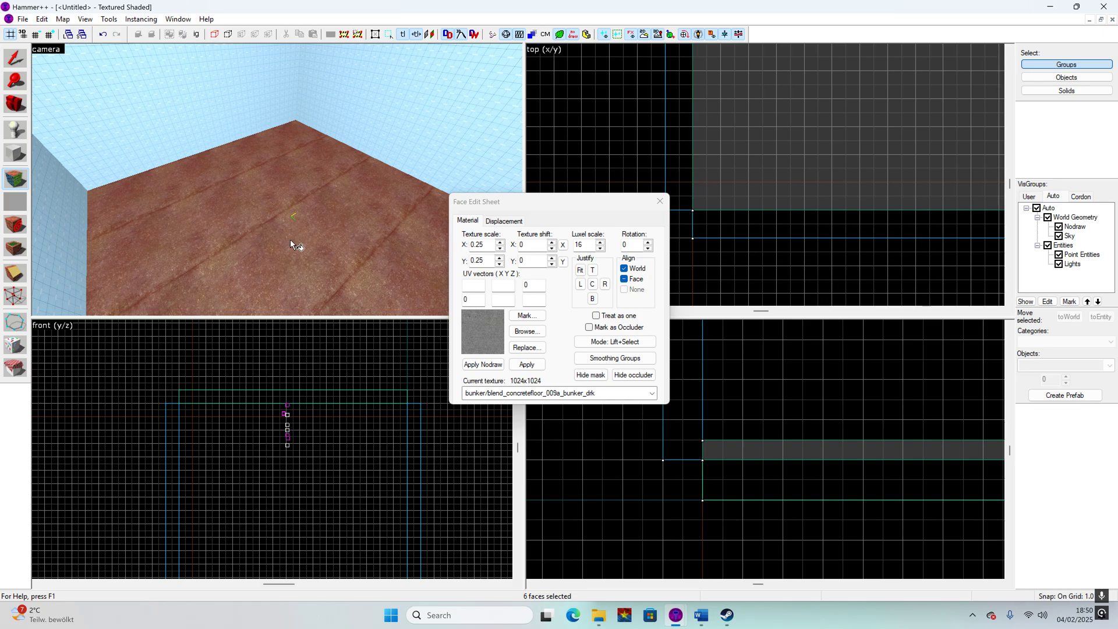
left_click(544, 394)
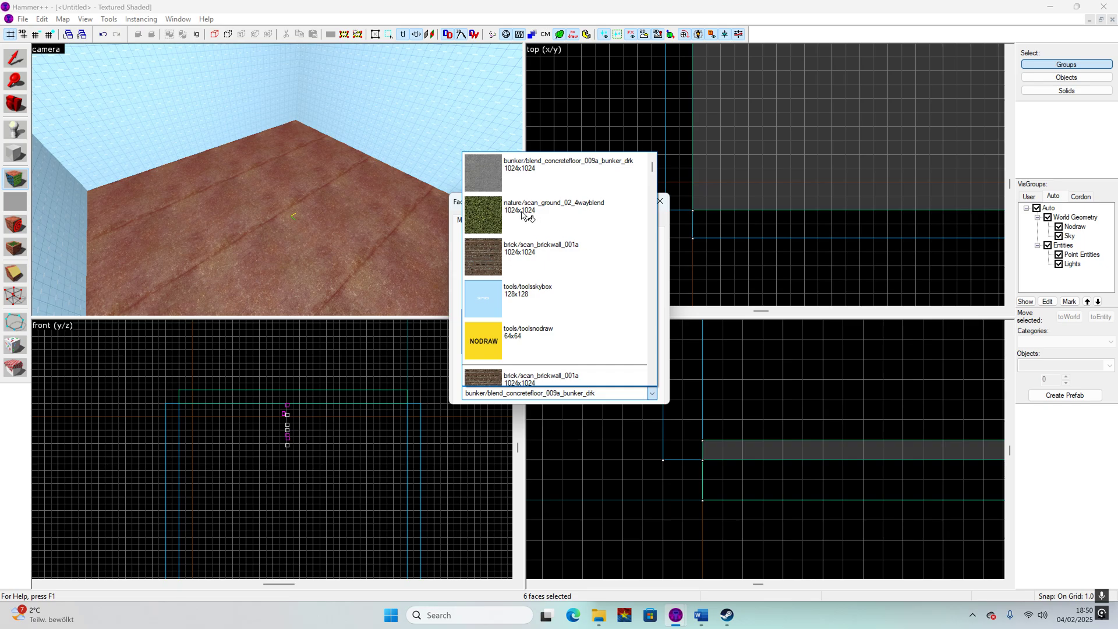
left_click(529, 222)
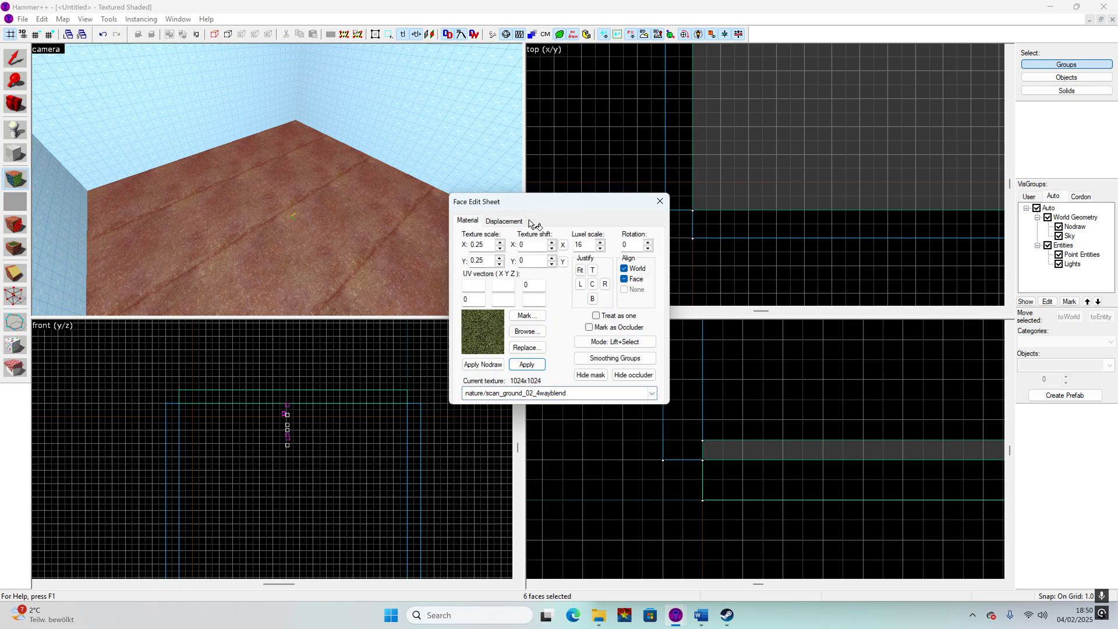
left_click(536, 367)
left_click(535, 370)
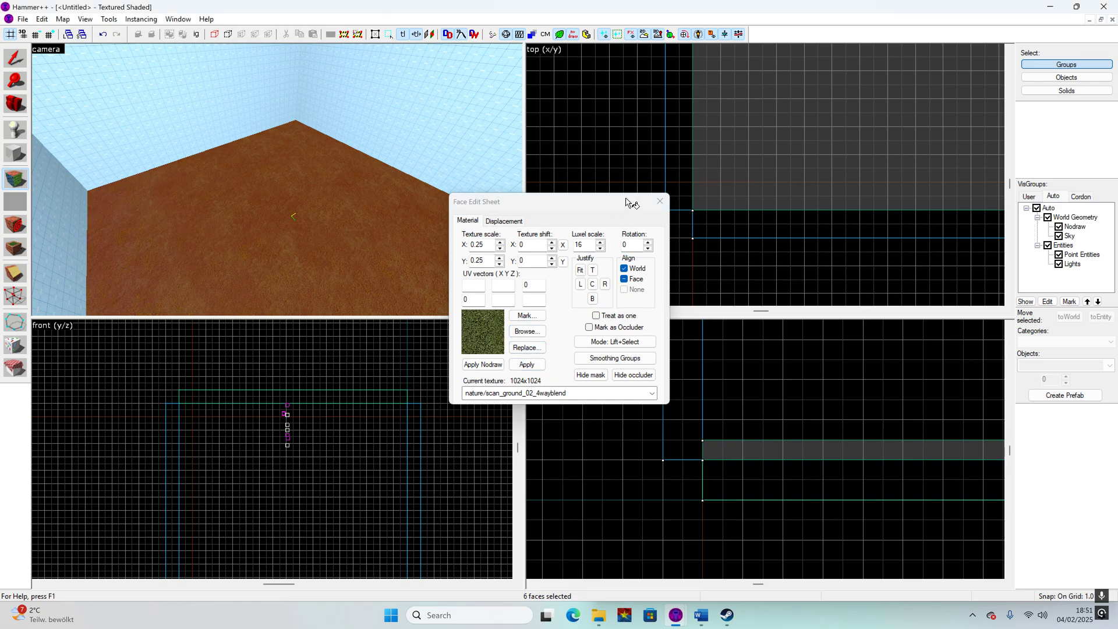
left_click(660, 202)
- Examine the ground texture on the floor block's top and side faces, checking the top face's texture settings
key("w")
key("Right")
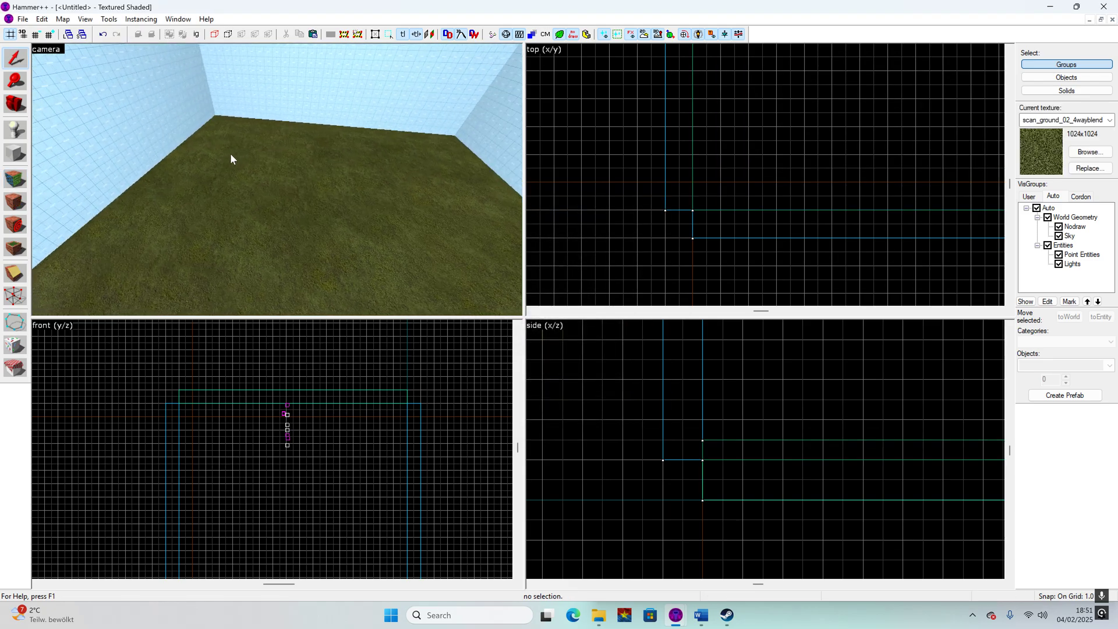
key("w")
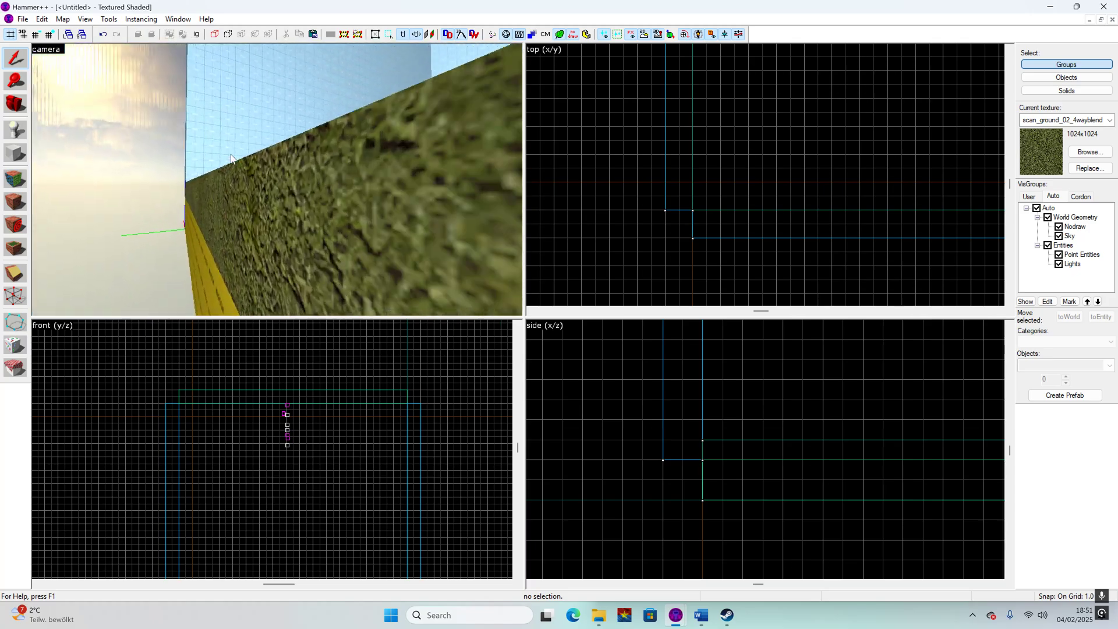
key("w")
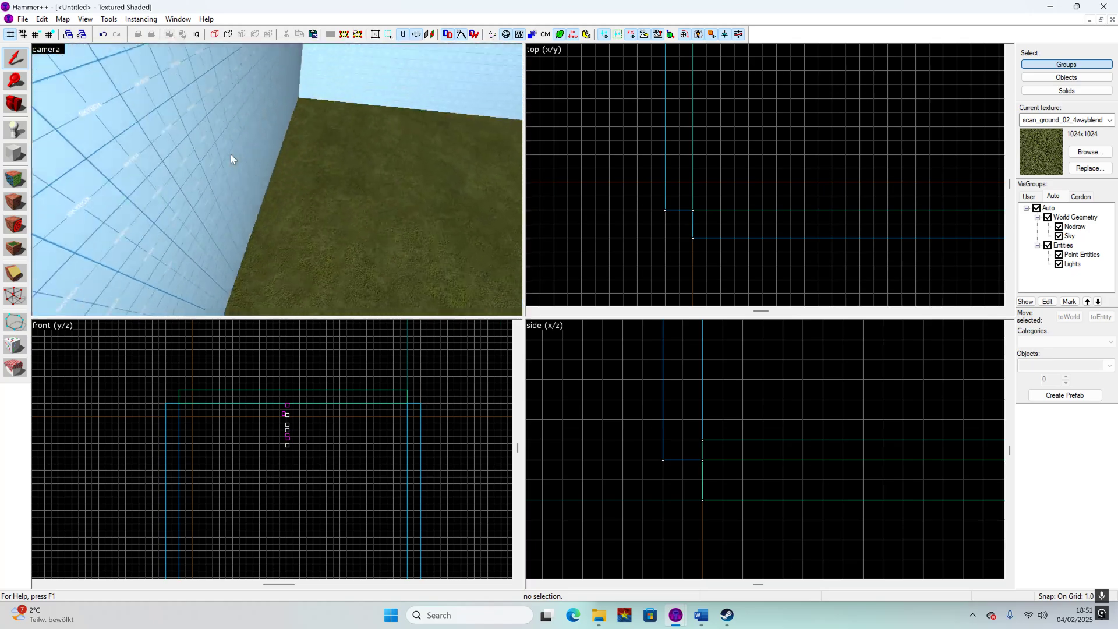
key("s")
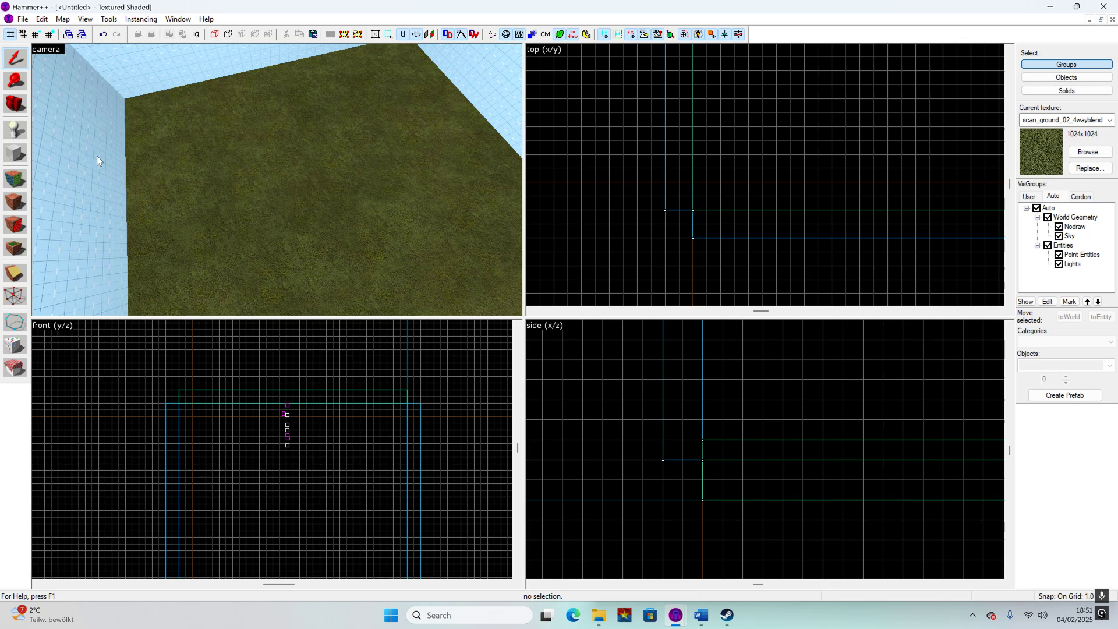
left_click(16, 179)
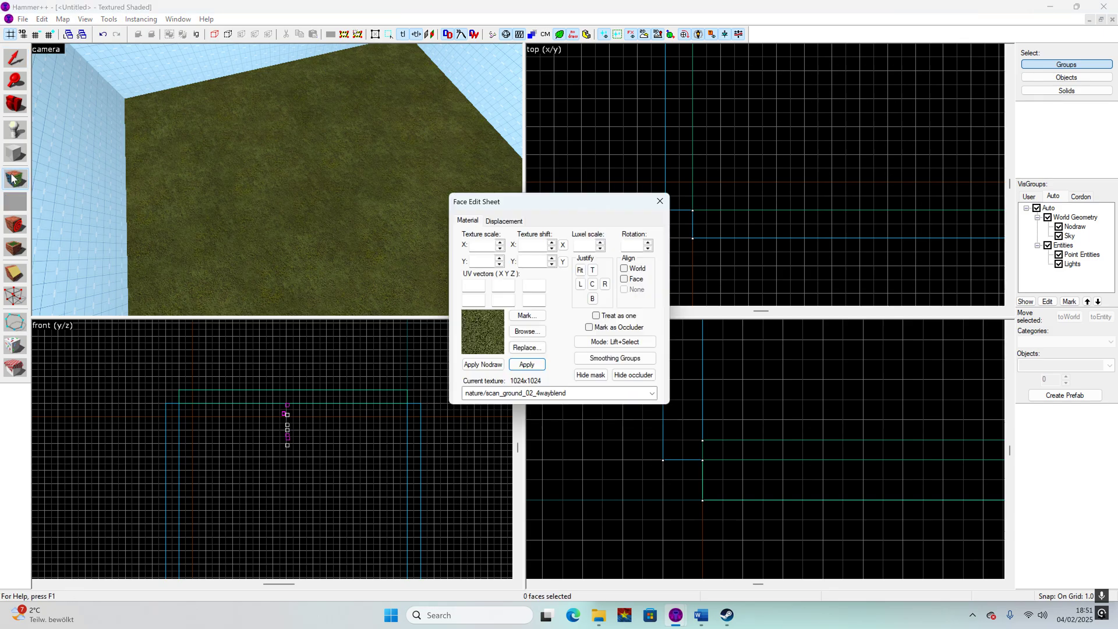
left_click(202, 186)
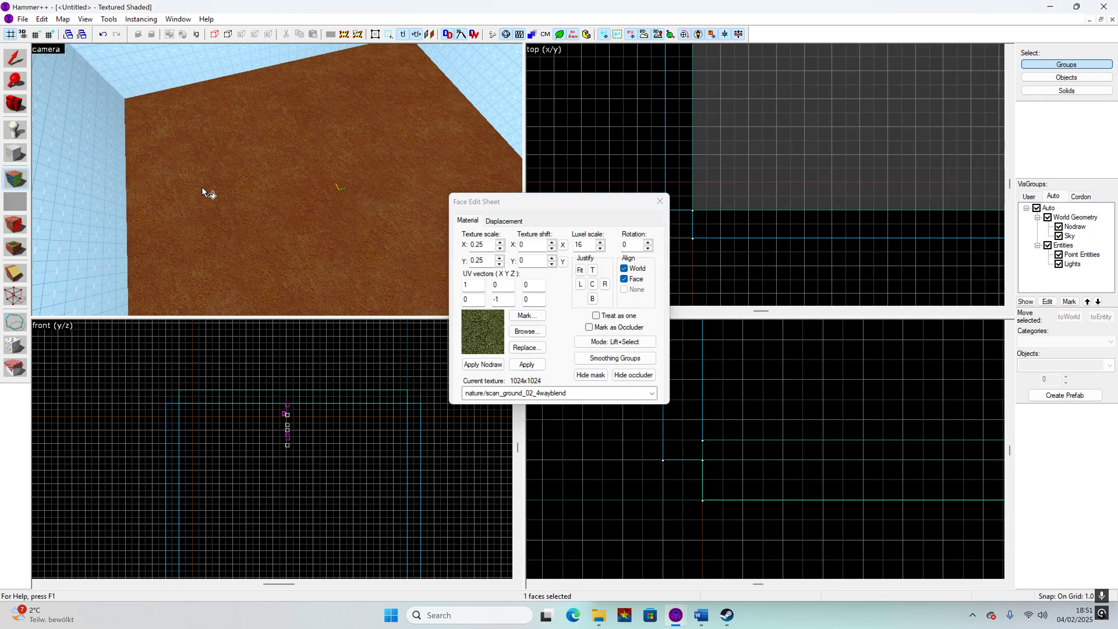
left_click(13, 53)
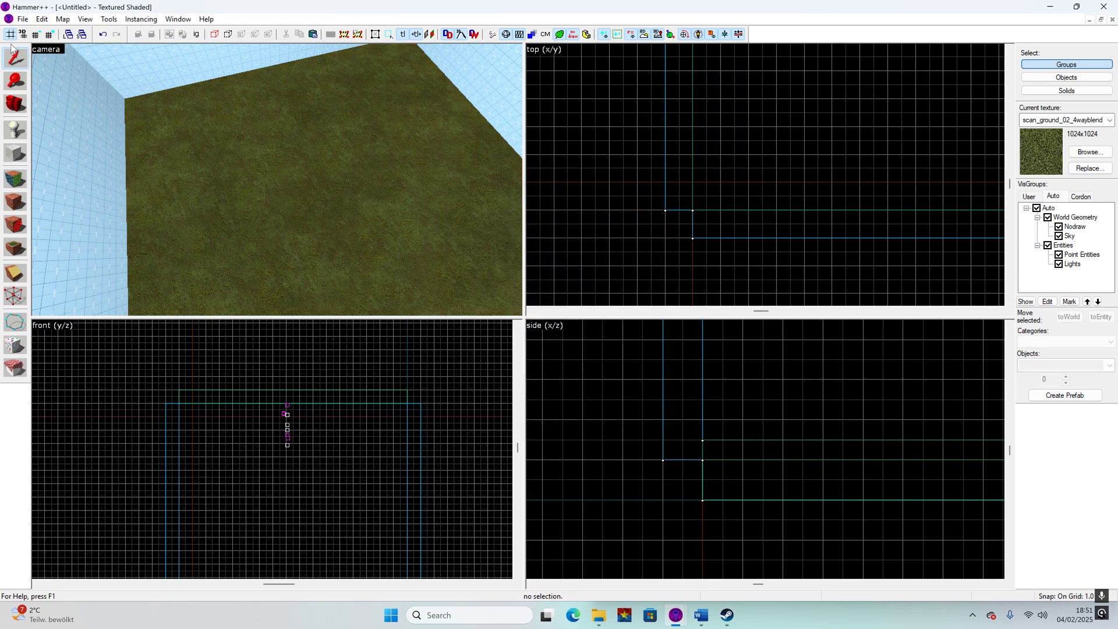
- Convert all faces of the ground block into displacements with power 3
left_click(207, 143)
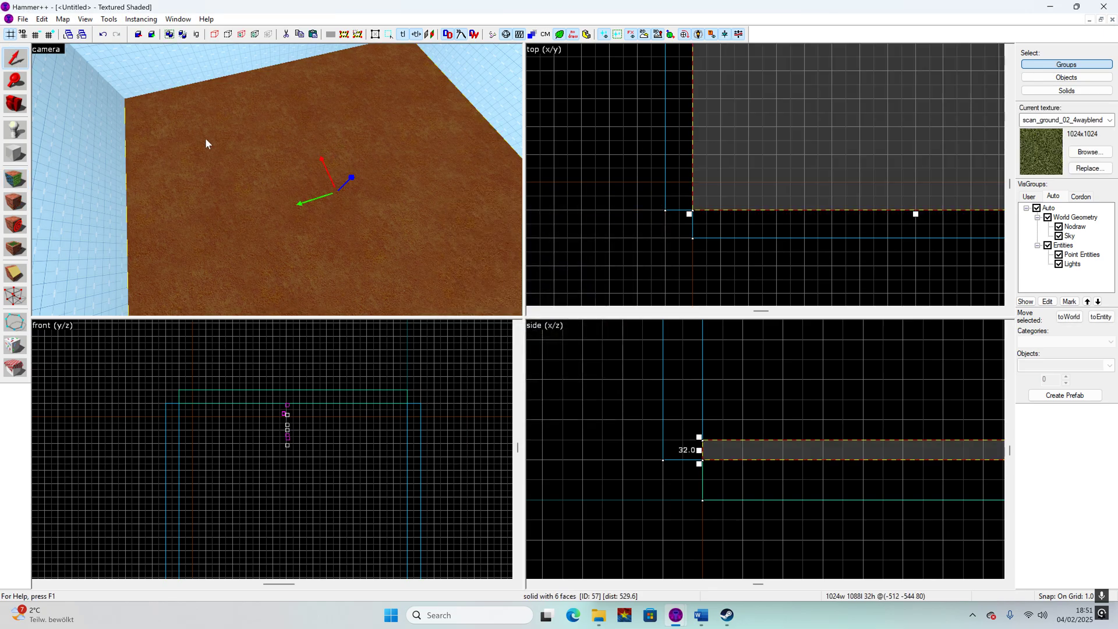
left_click(15, 179)
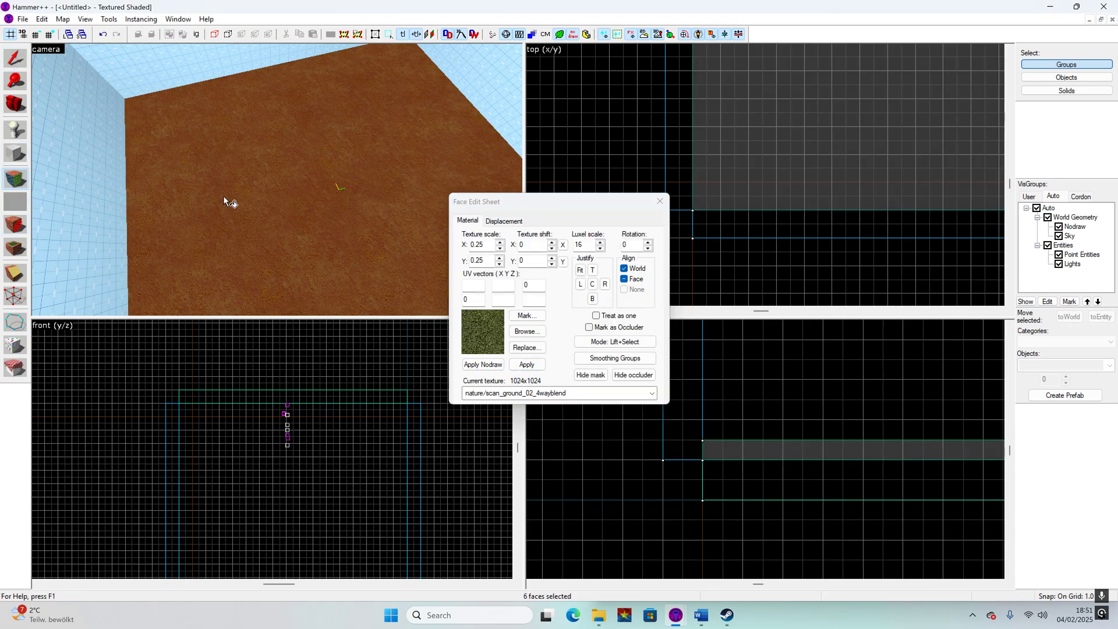
left_click(515, 224)
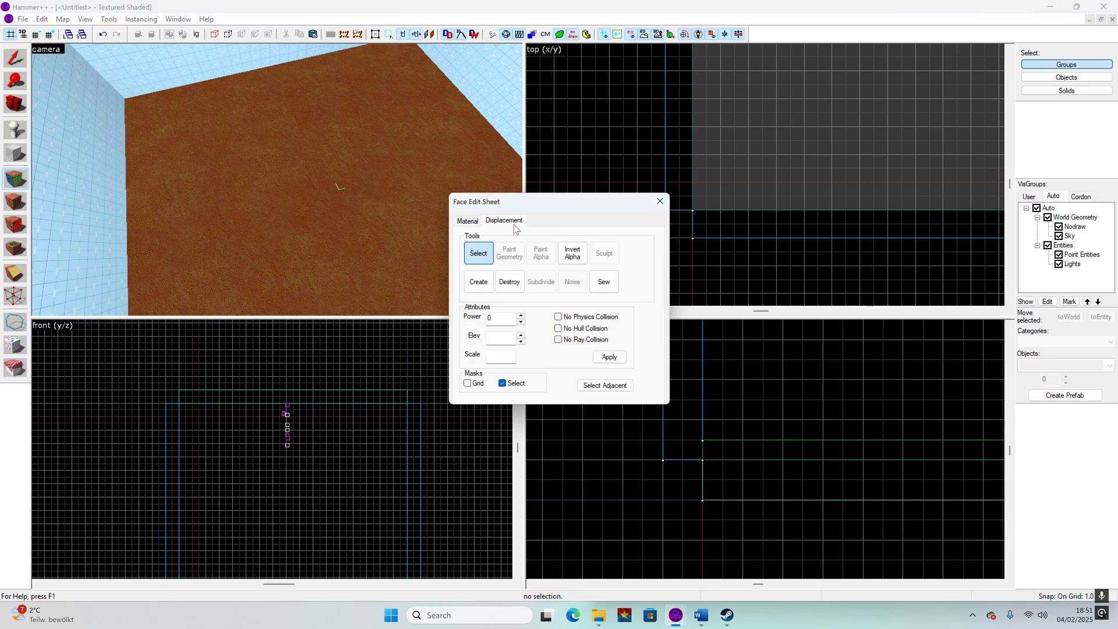
left_click(478, 282)
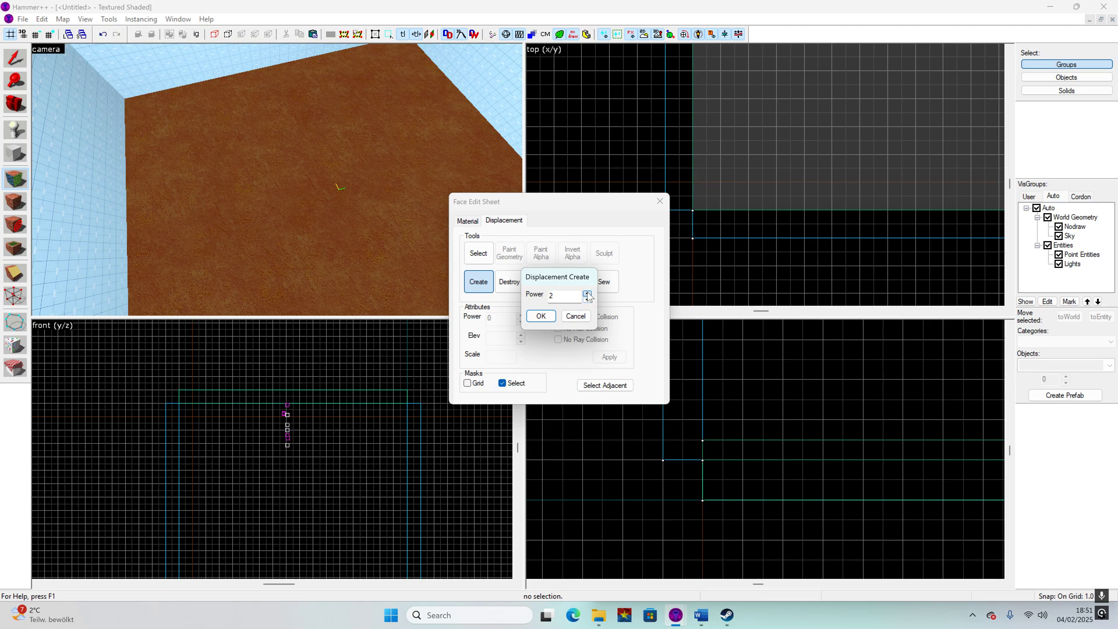
left_click(540, 317)
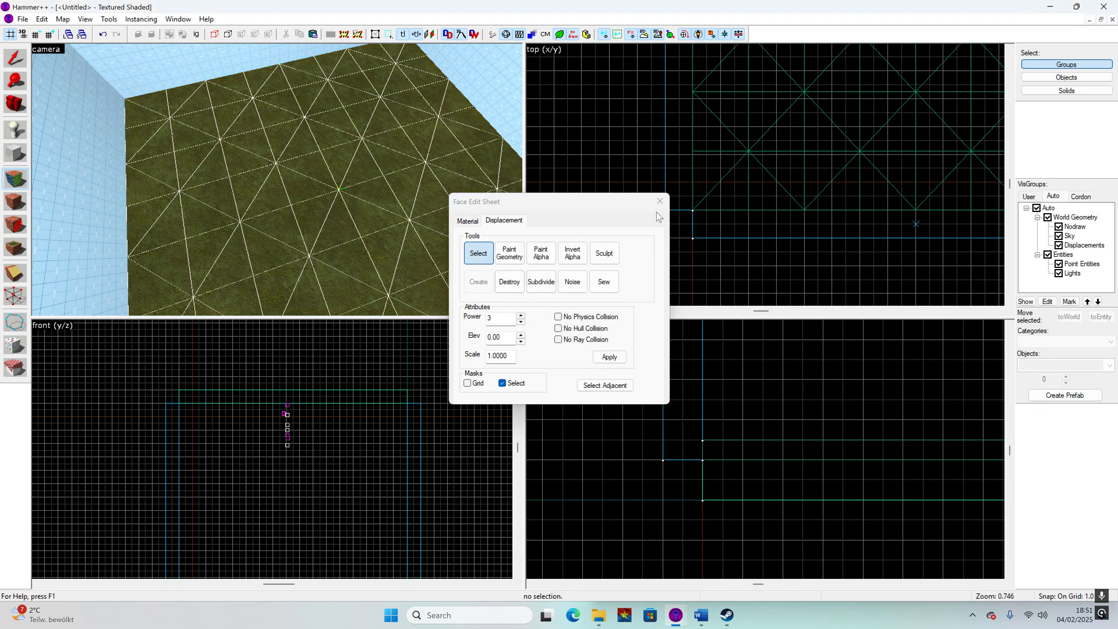
- Examine the ground displacement and the nodraw surface beneath it from inside and below the skybox room
left_click_drag(524, 200, 601, 200)
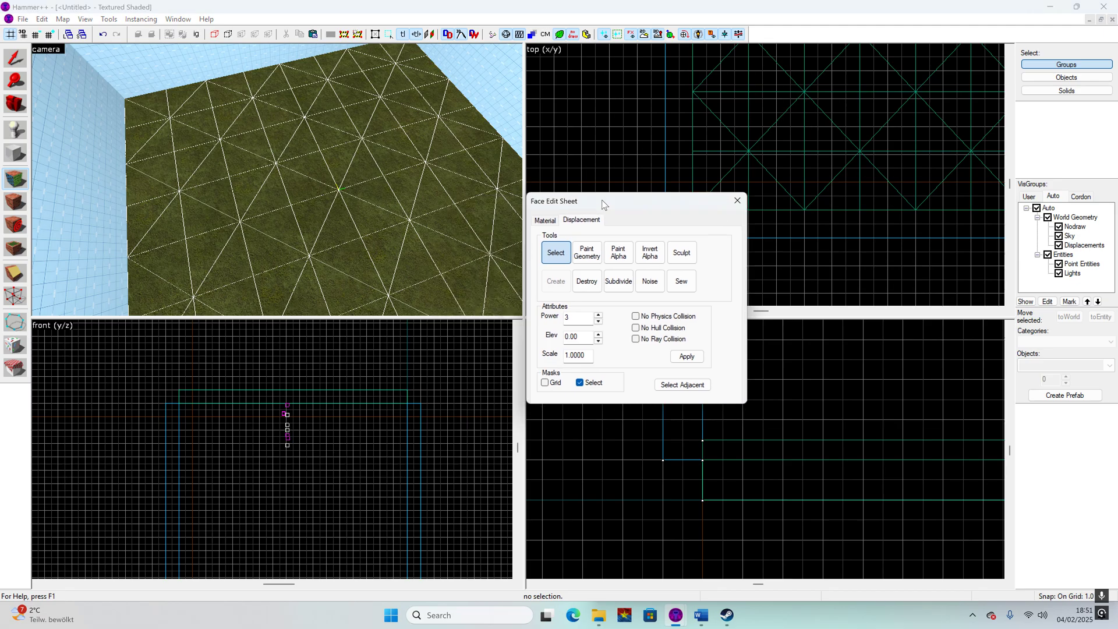
key("w")
key("w")
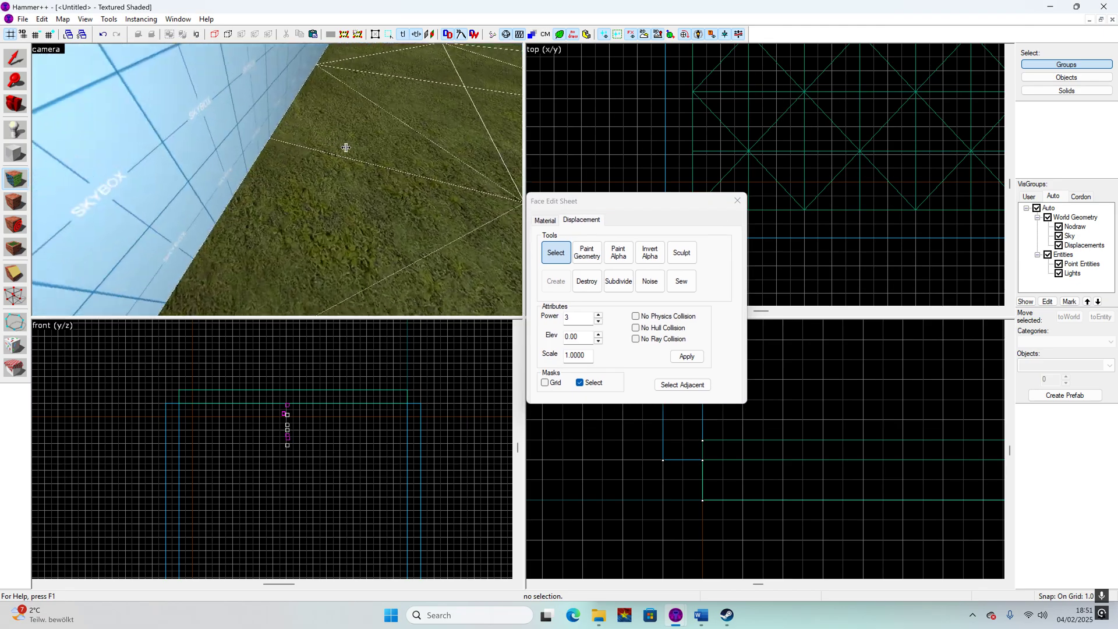
key("w")
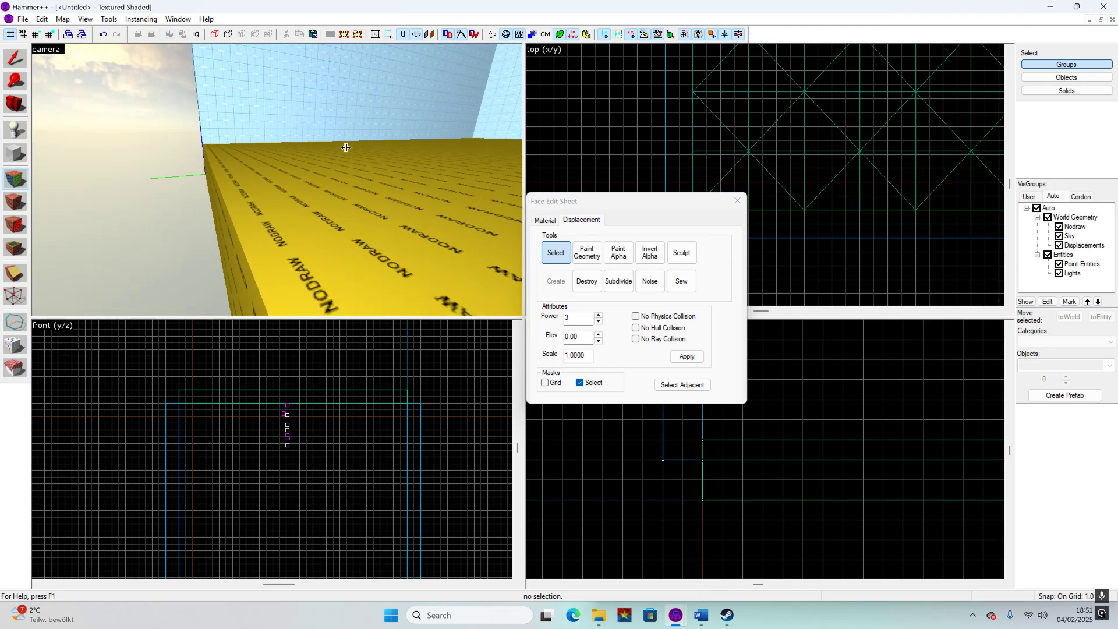
key("s")
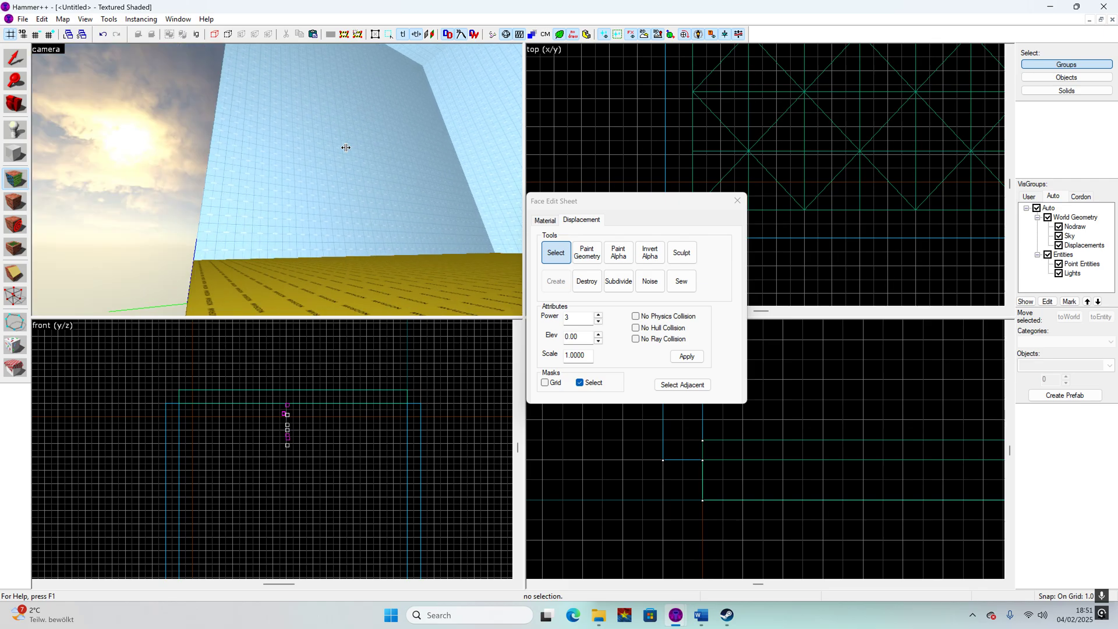
key("w")
key("s")
key("s")
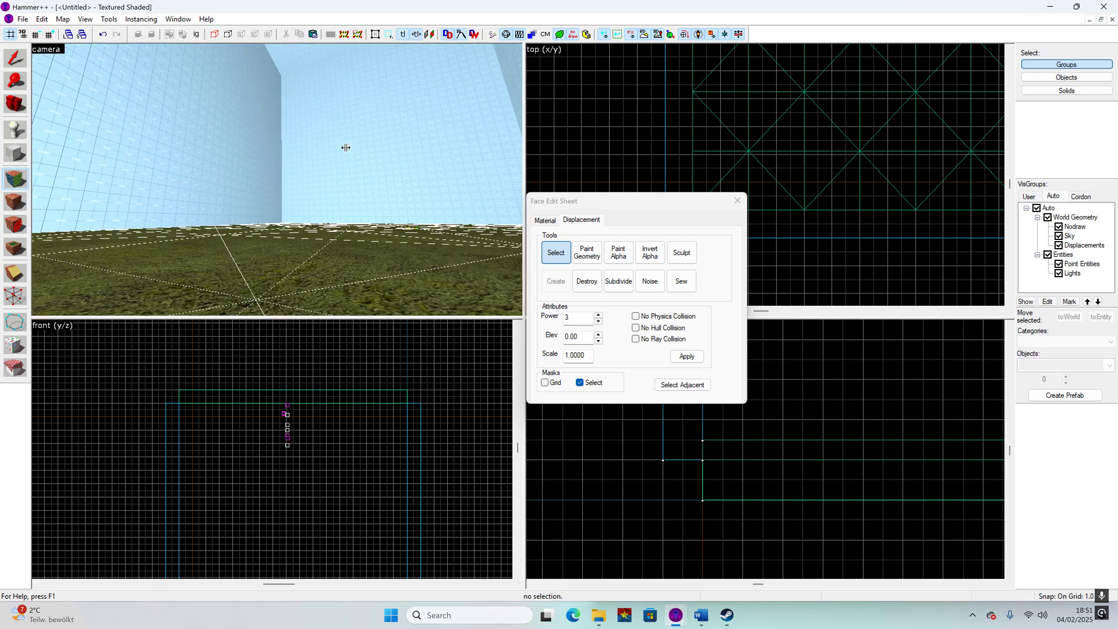
key("s")
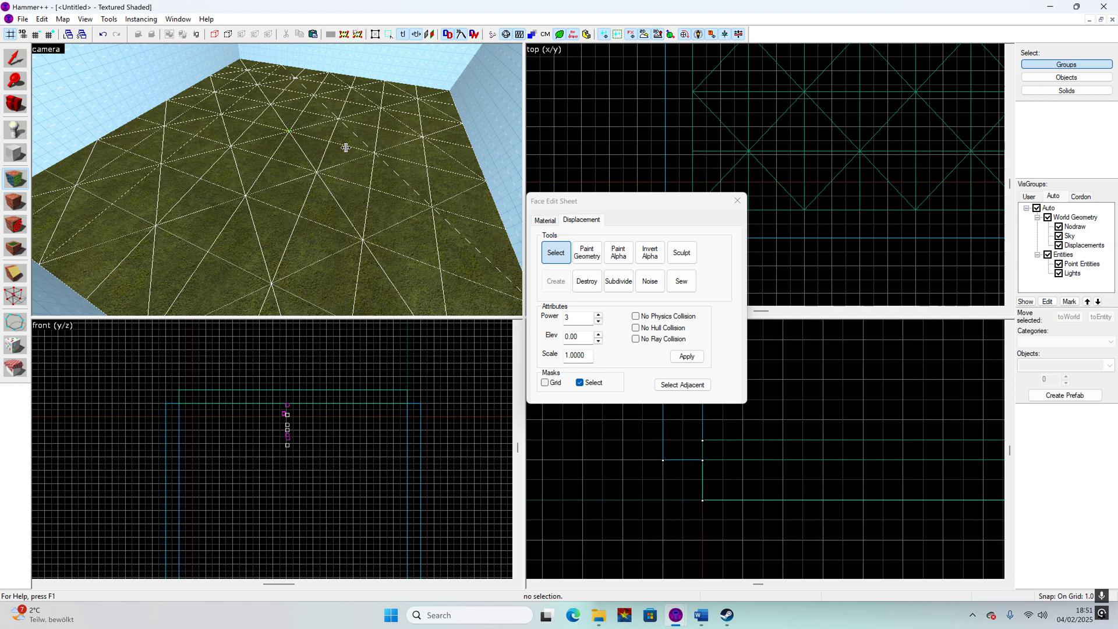
- Raise a mound on the ground displacement with Paint Geometry, using a distance of 1 and a radius of 149
left_click(586, 252)
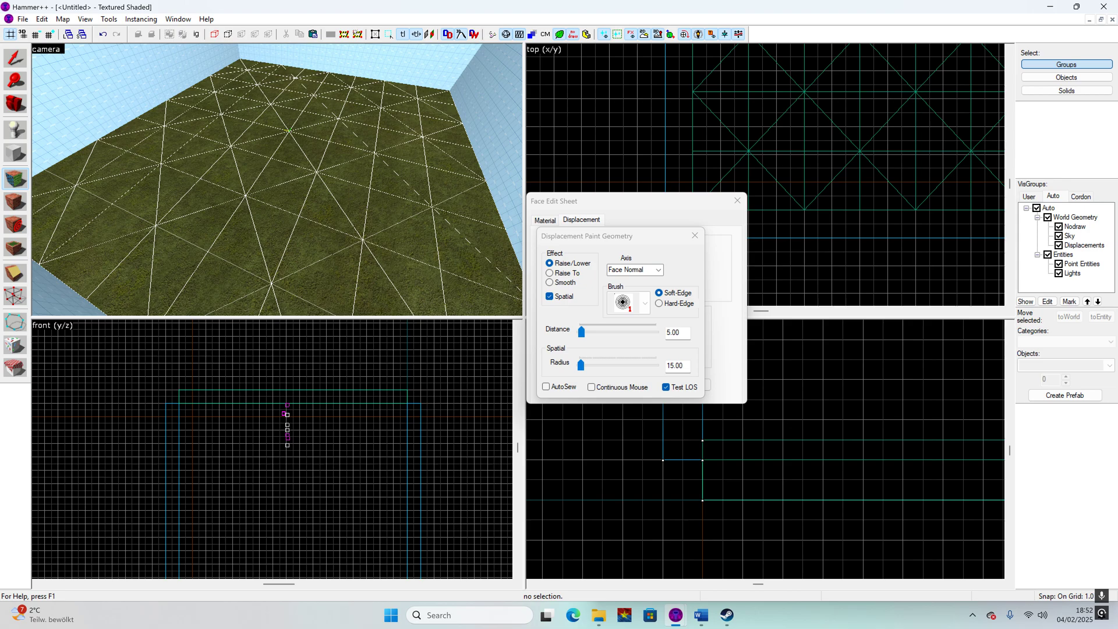
left_click_drag(682, 333, 660, 336)
type("1")
left_click_drag(580, 366, 586, 366)
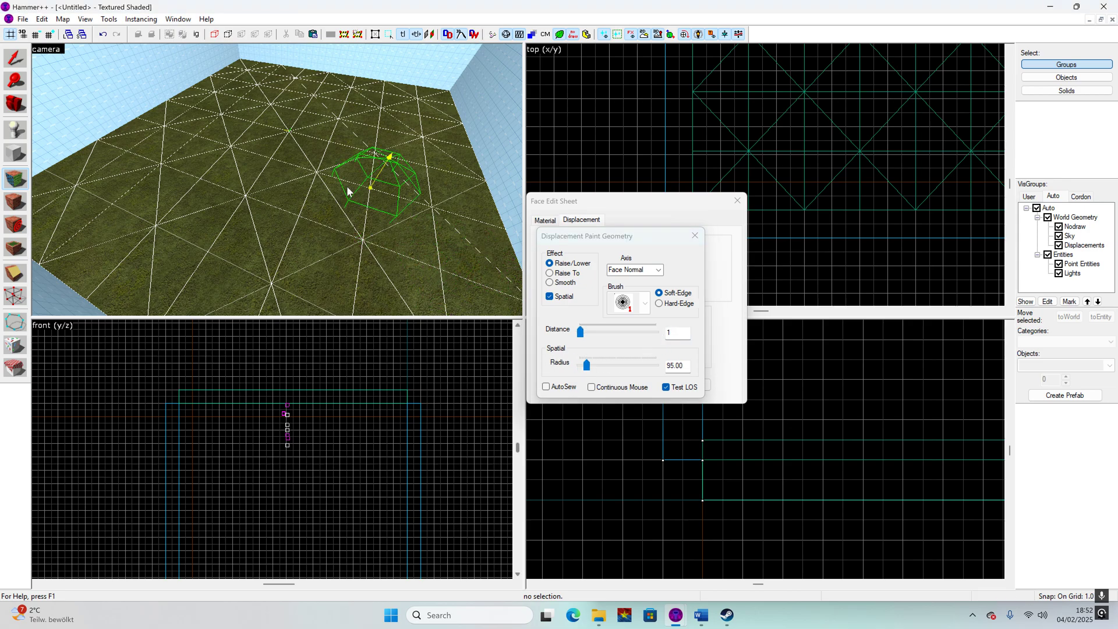
left_click_drag(586, 372, 590, 369)
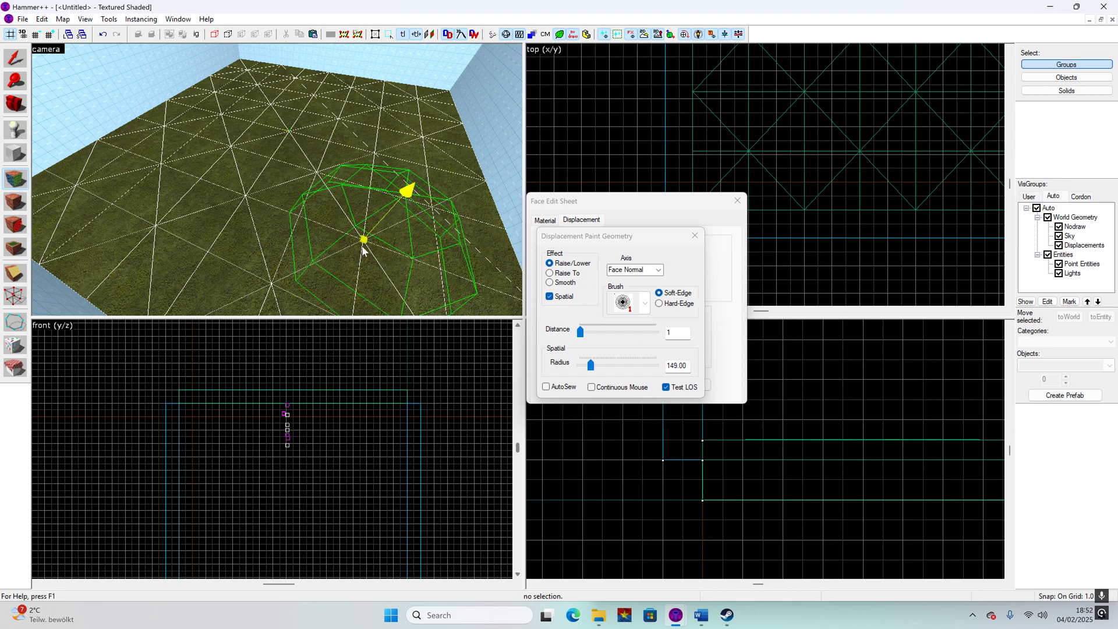
left_click_drag(368, 250, 373, 235)
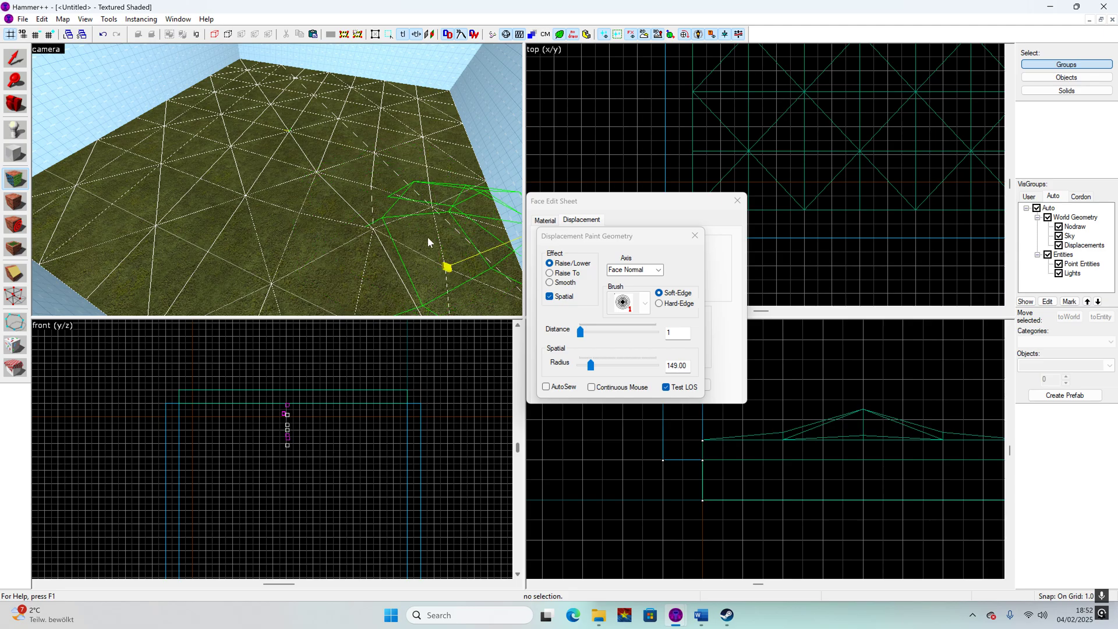
- Smooth the raised mound on the ground displacement with the Smooth paint effect at radius 149
key("z")
key("w")
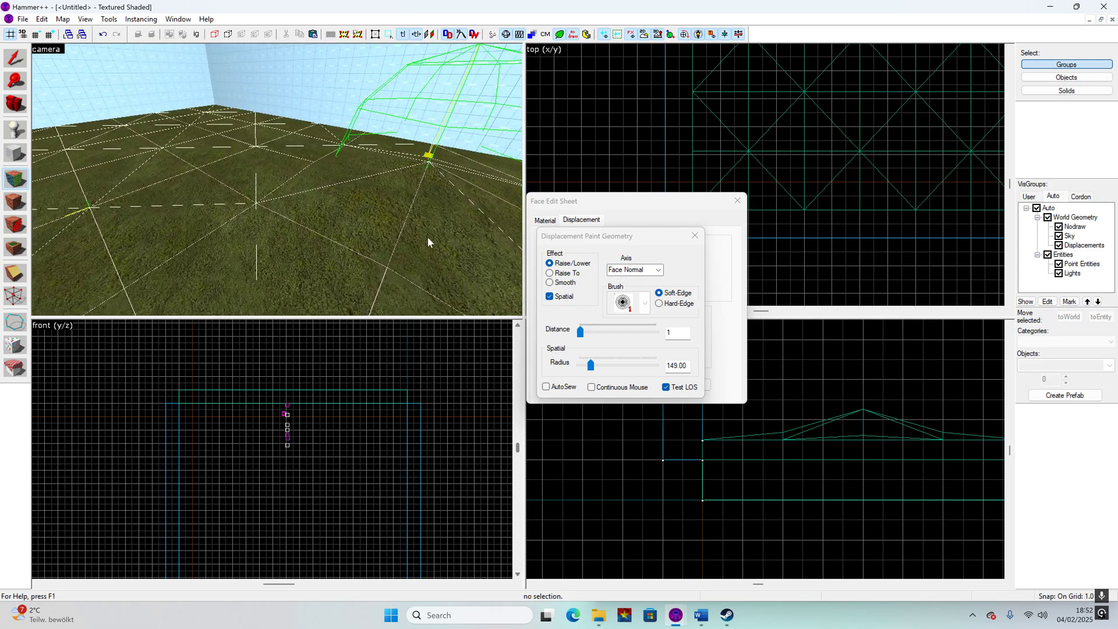
key("z")
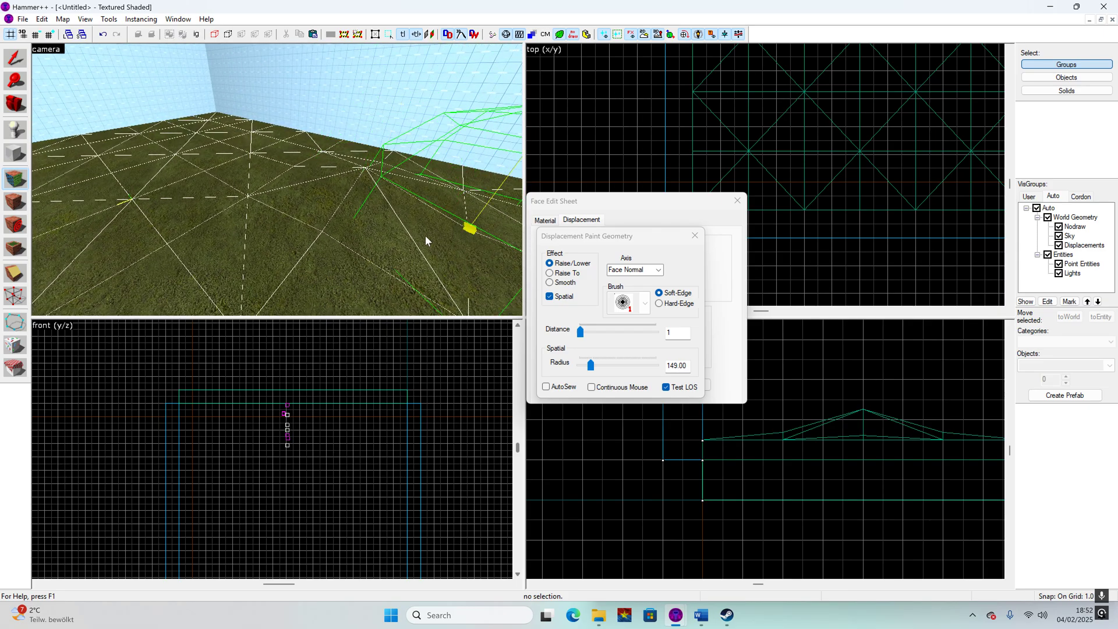
left_click(549, 282)
left_click_drag(377, 186, 362, 193)
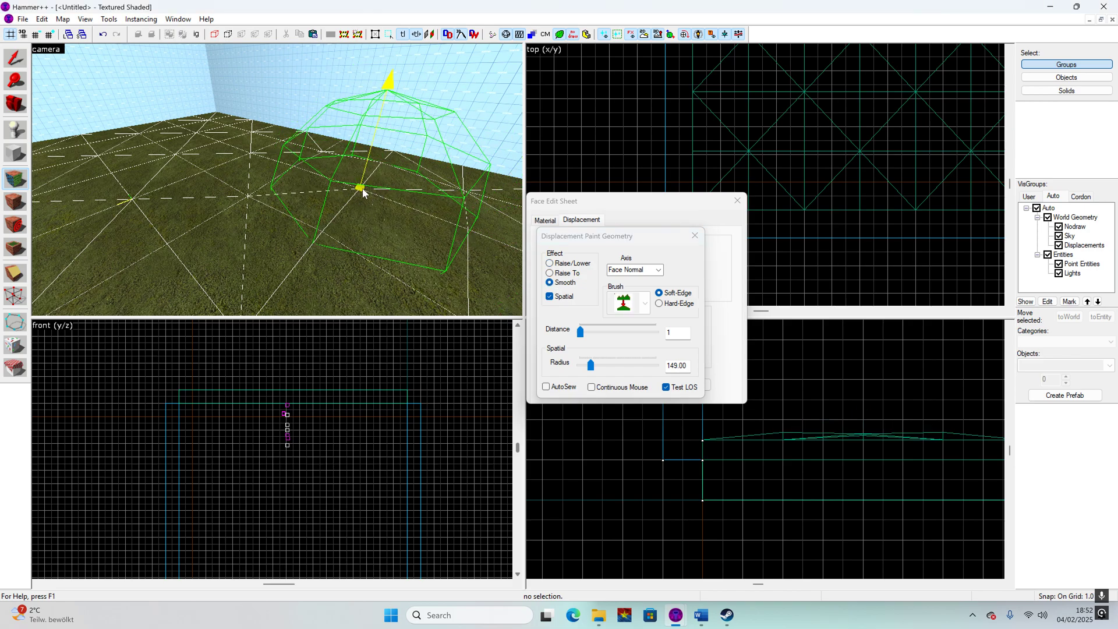
- Raise a broader hill on the ground displacement with the Raise/Lower effect and a radius of 220
left_click(550, 263)
left_click_drag(588, 367, 593, 366)
left_click_drag(242, 189, 204, 148)
scroll(204, 147, "down", 2)
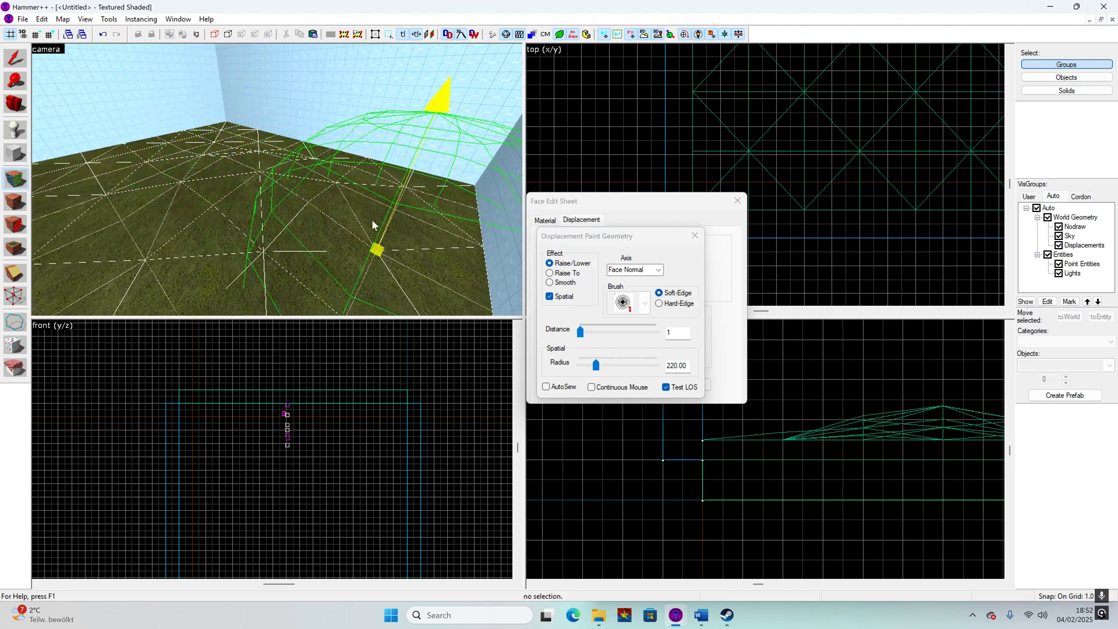
- Flatten the broader hill into gentle terrain with the Smooth paint effect at radius 220
left_click(549, 282)
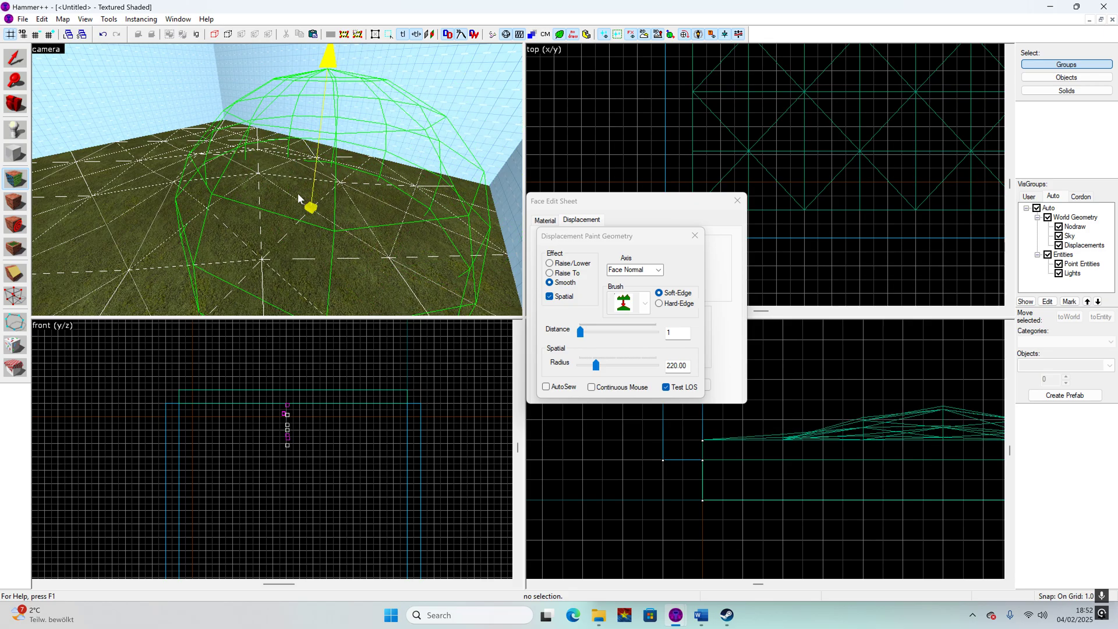
mouse_move(298, 194)
left_mouse_down()
mouse_move(250, 154)
mouse_move(210, 151)
mouse_move(184, 169)
left_mouse_up()
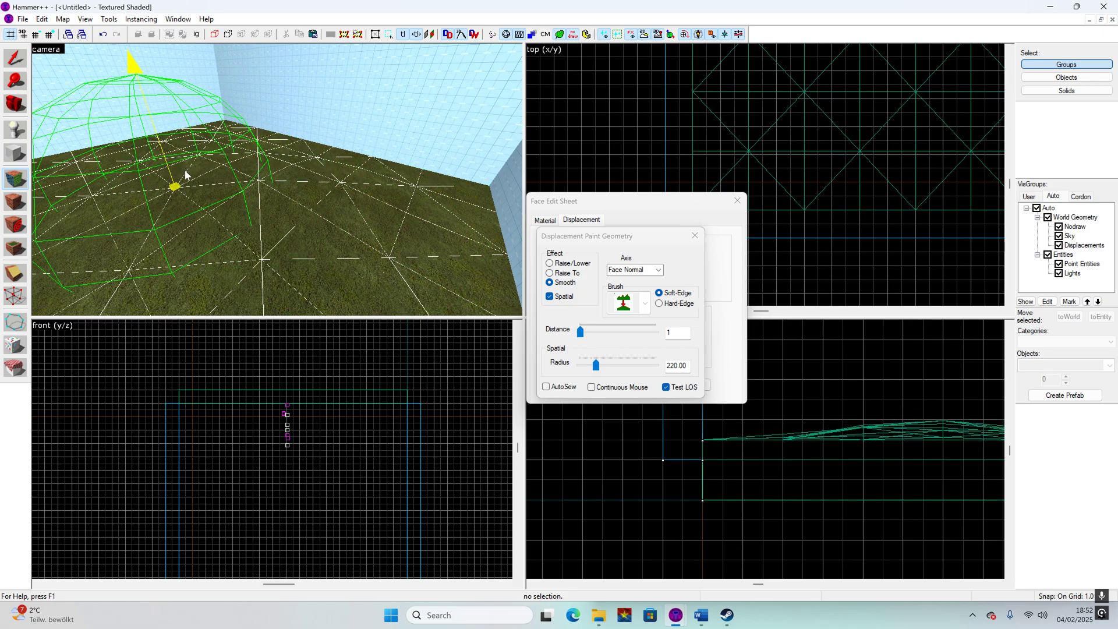
scroll(299, 174, "up", 8)
scroll(299, 175, "down", 7)
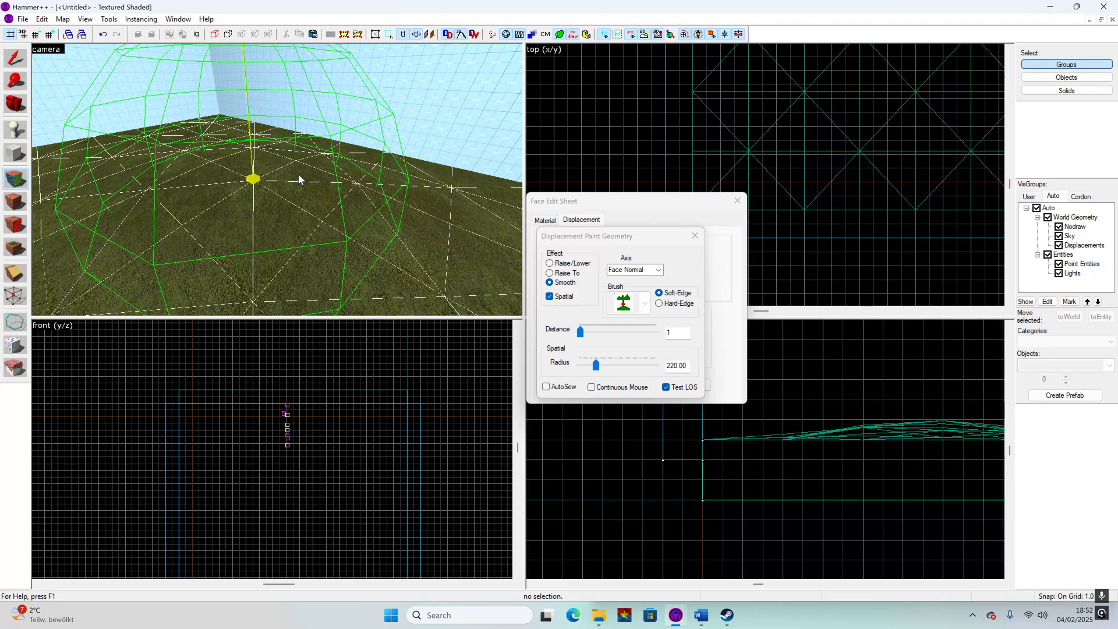
scroll(298, 174, "down", 5)
mouse_move(295, 180)
left_mouse_down()
mouse_move(190, 160)
mouse_move(195, 226)
left_mouse_up()
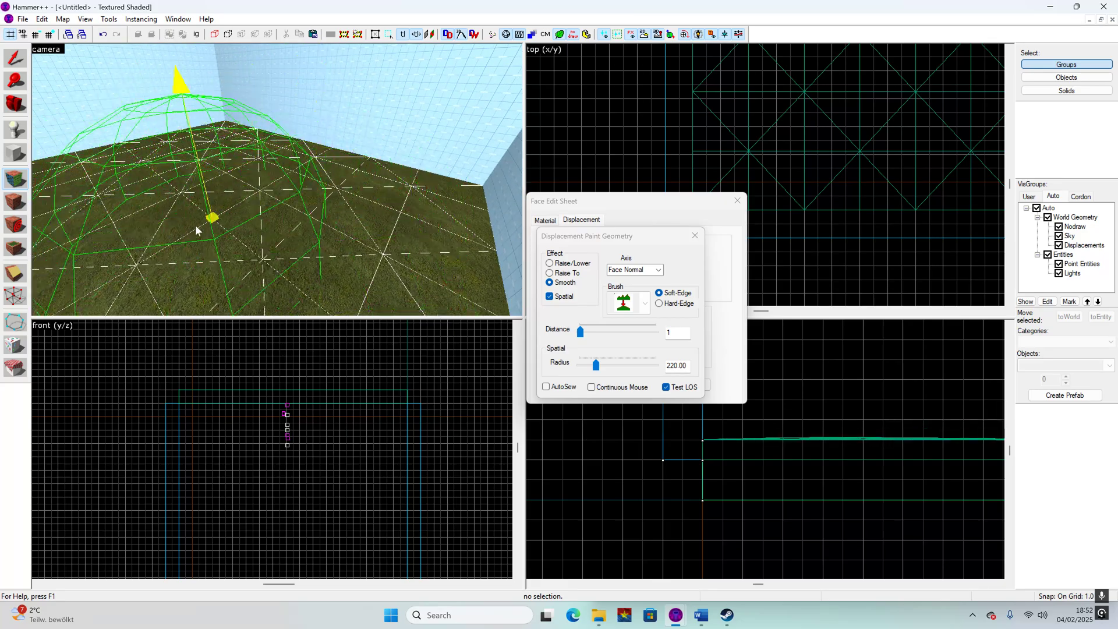
- Raise large plateaus on the ground displacement with the Raise To effect, using a distance of 100 and a radius of 220
left_click(573, 276)
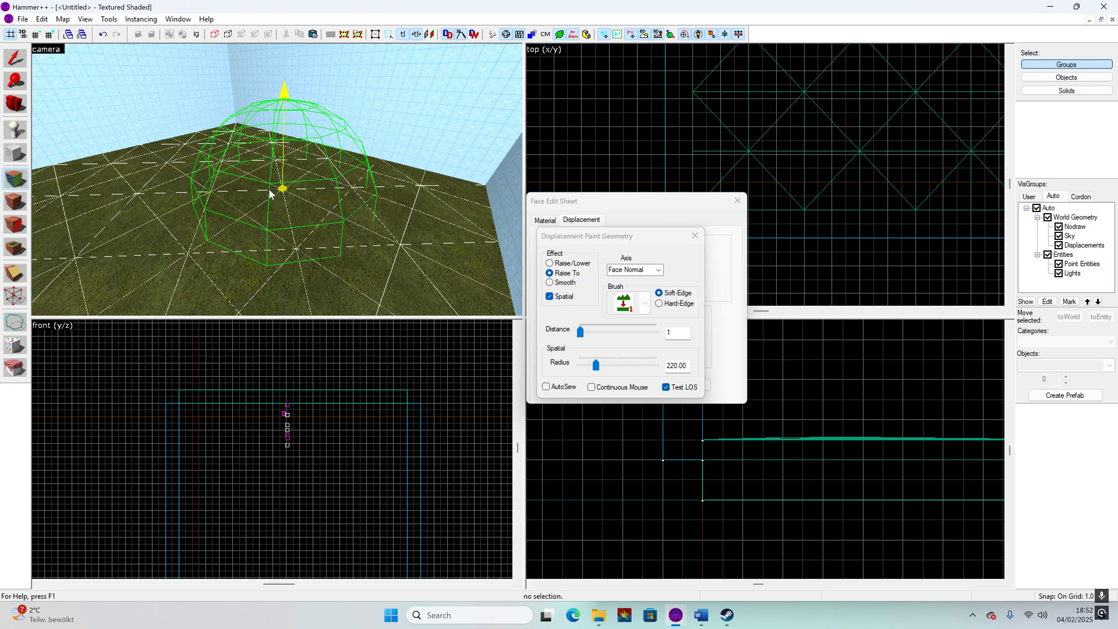
left_click(672, 333)
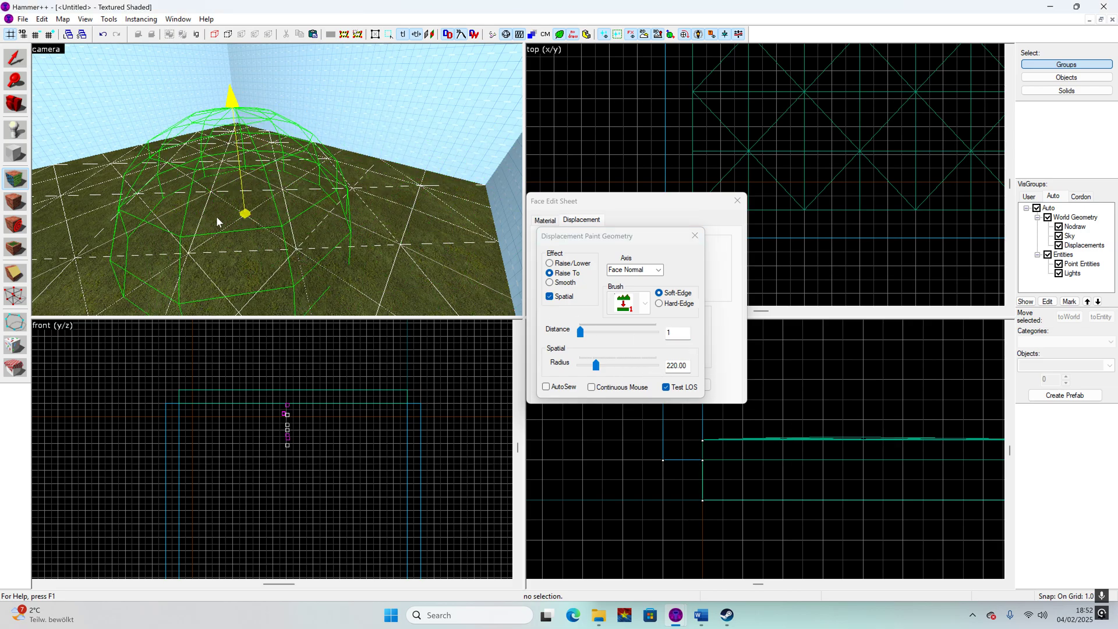
left_click(675, 333)
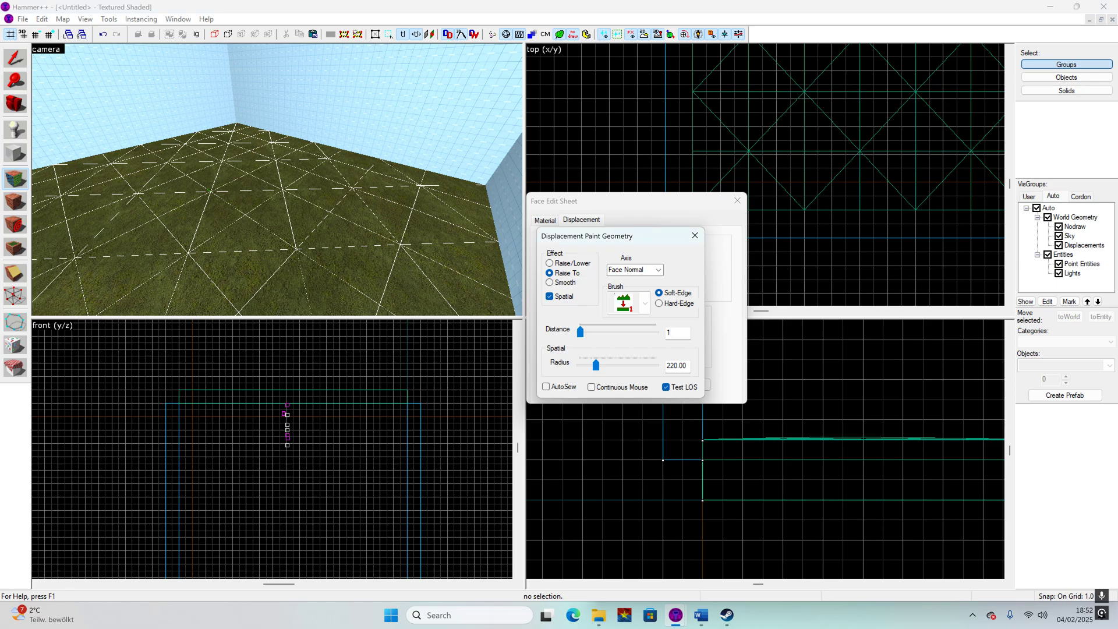
left_click(223, 187)
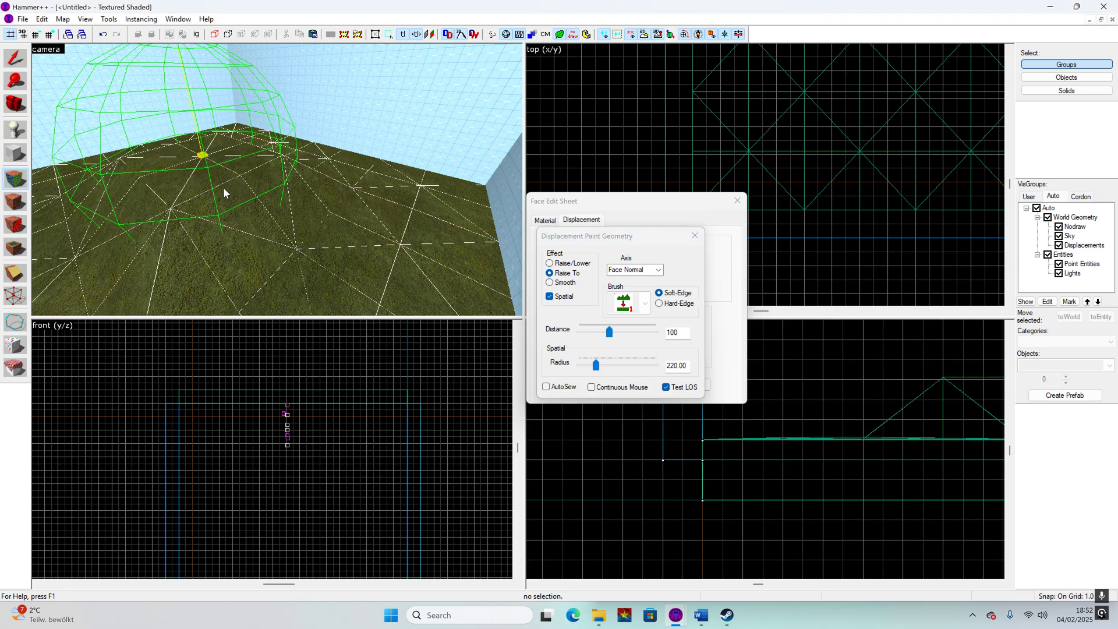
key("w")
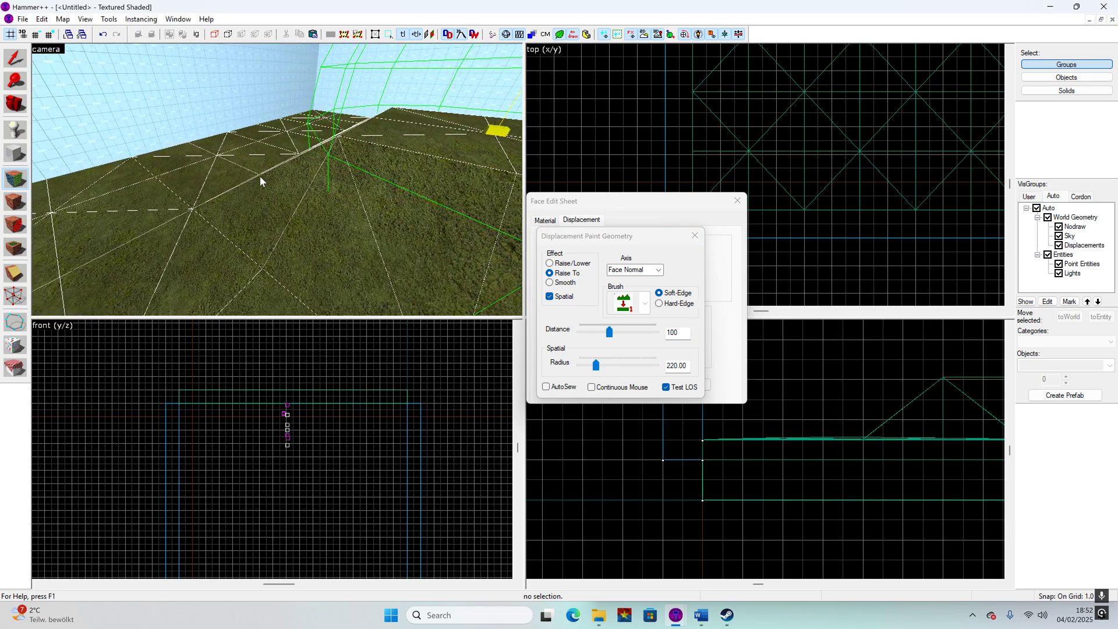
key("s")
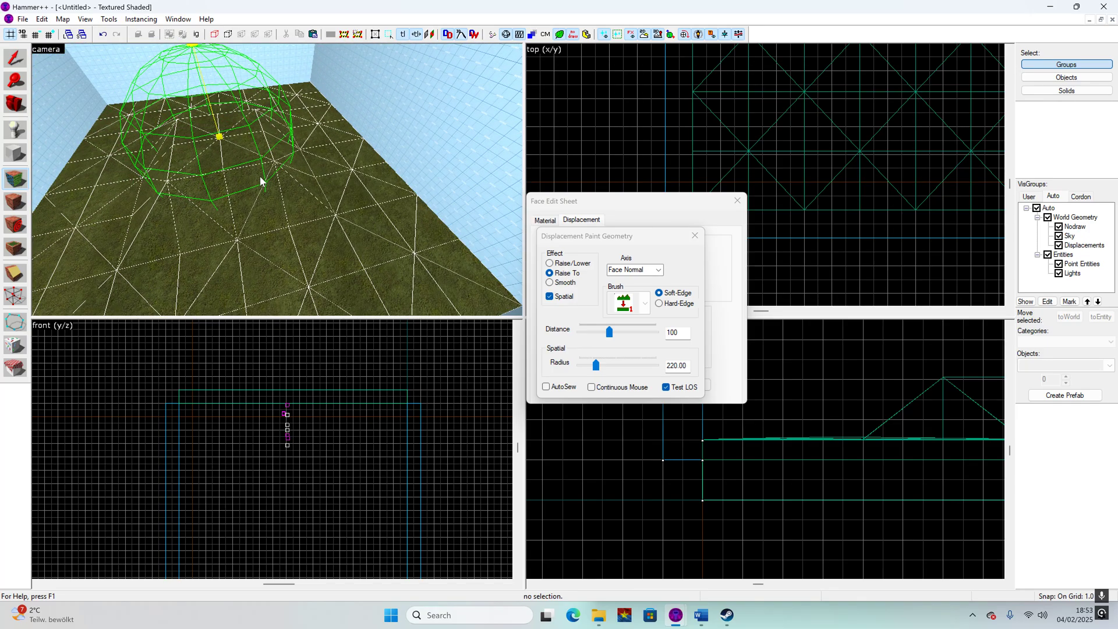
key("s")
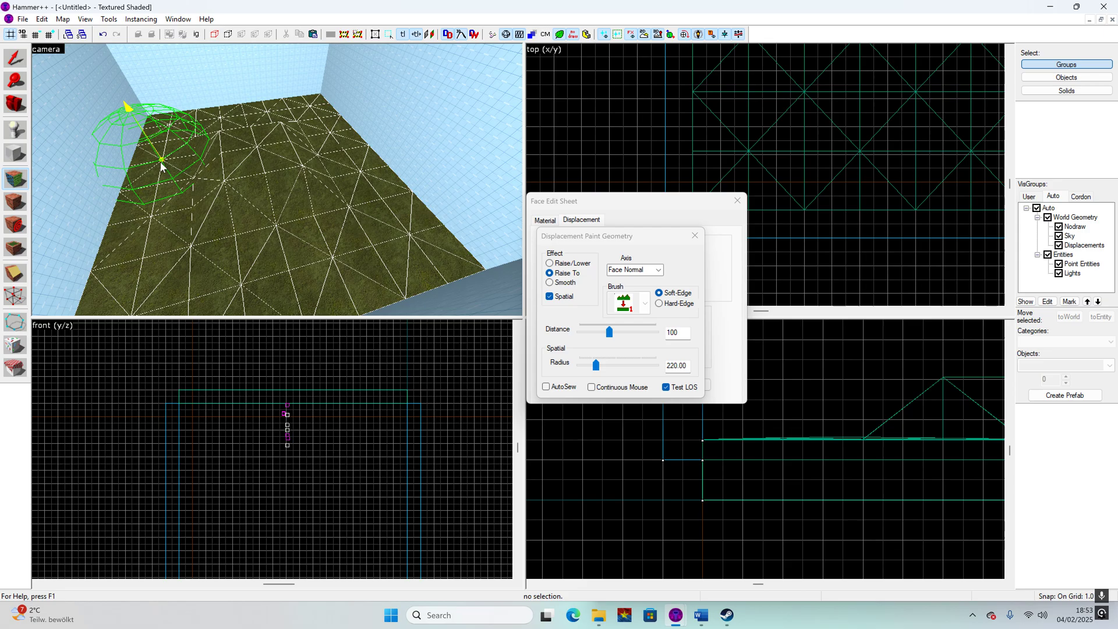
mouse_move(165, 169)
left_mouse_down()
mouse_move(167, 101)
mouse_move(145, 258)
left_mouse_up()
key("w")
key("d")
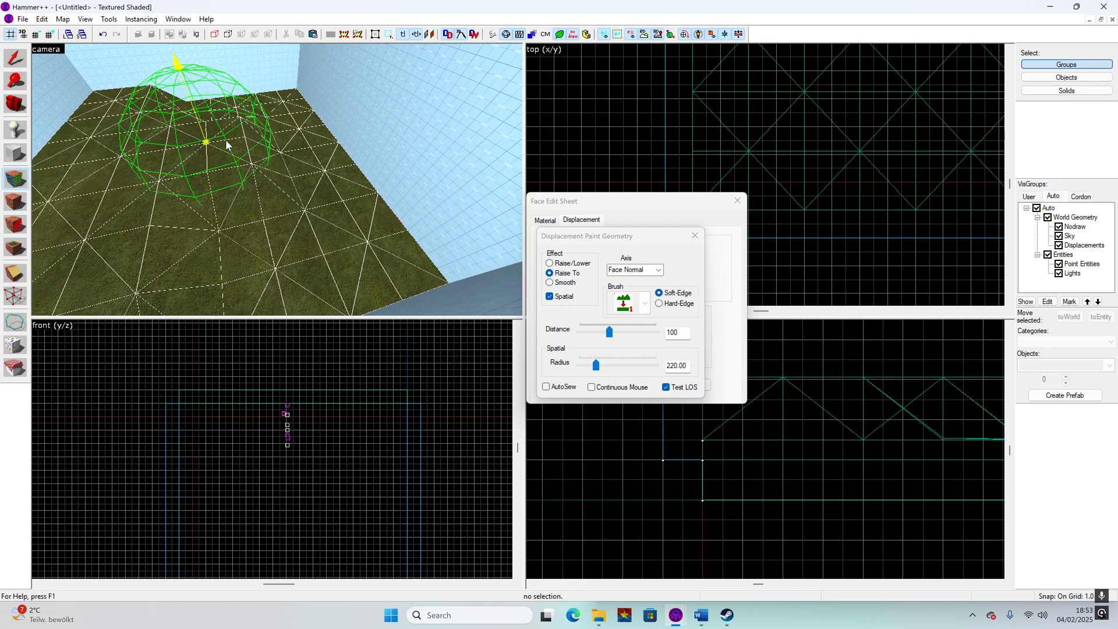
- Soften the slopes of the raised plateaus with the Smooth effect at radius 220
left_click(564, 283)
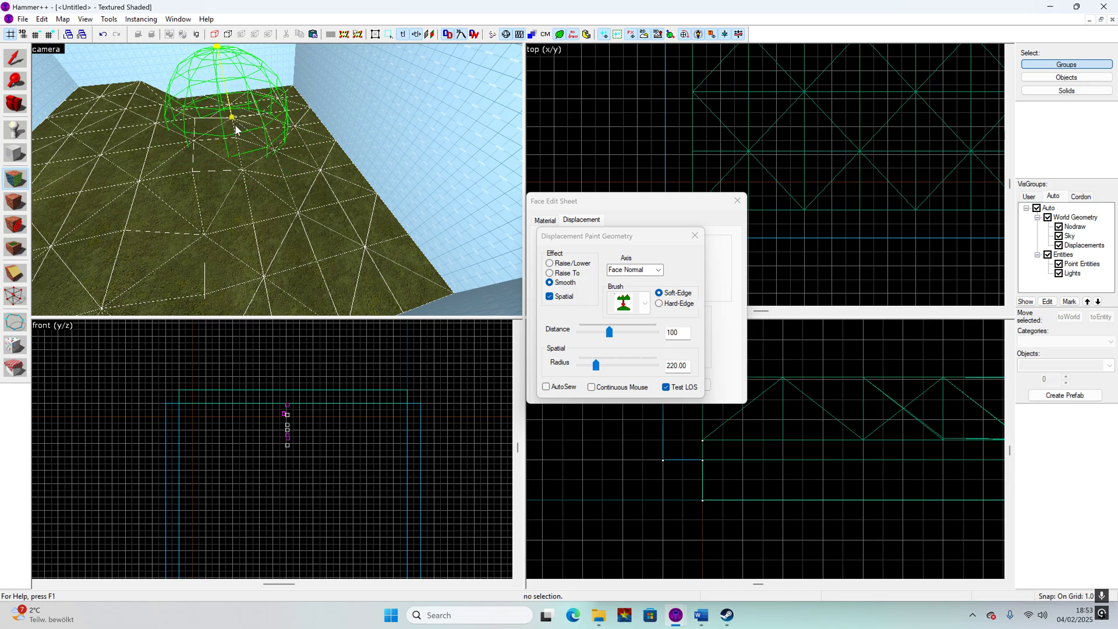
mouse_move(176, 205)
left_mouse_down()
mouse_move(169, 272)
mouse_move(210, 166)
left_mouse_up()
key("w")
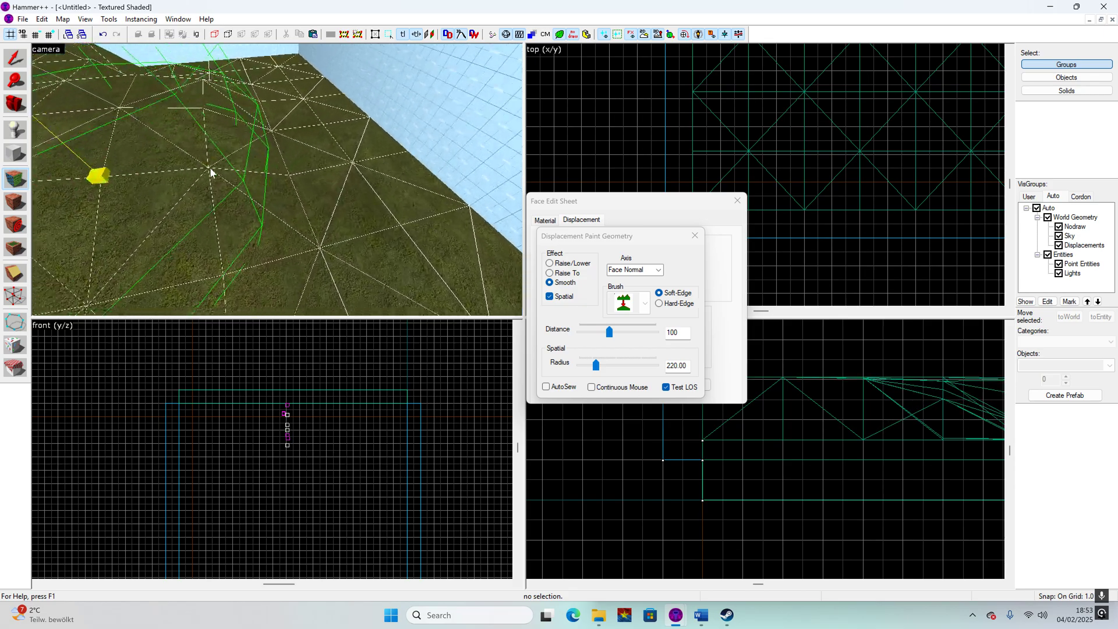
key("z")
key("z")
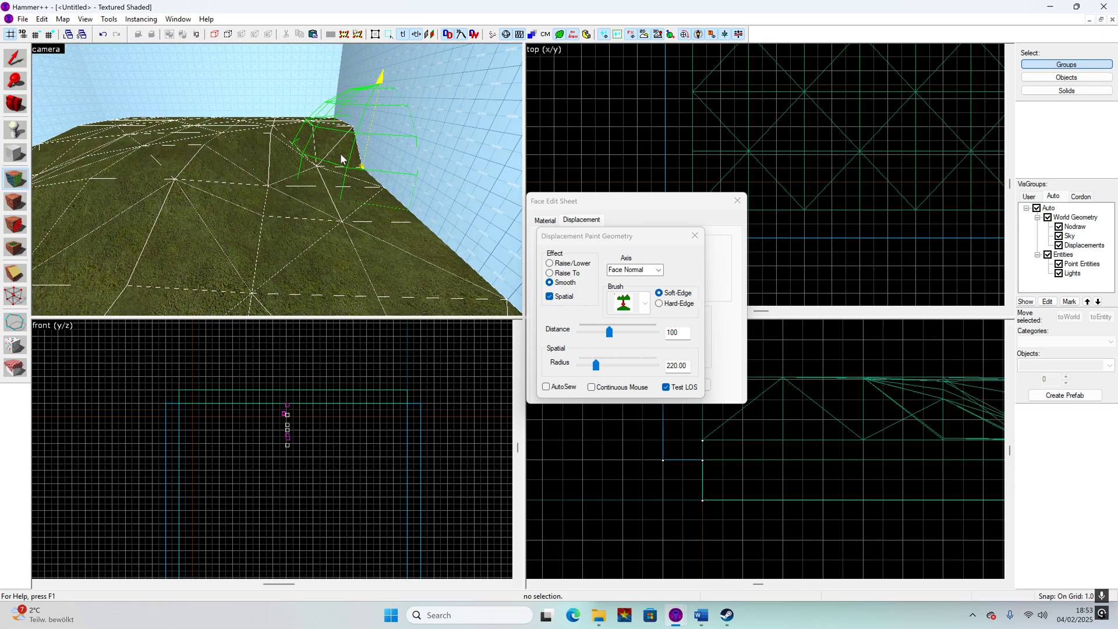
mouse_move(340, 152)
left_mouse_down()
mouse_move(344, 136)
mouse_move(220, 161)
left_mouse_up()
key("a")
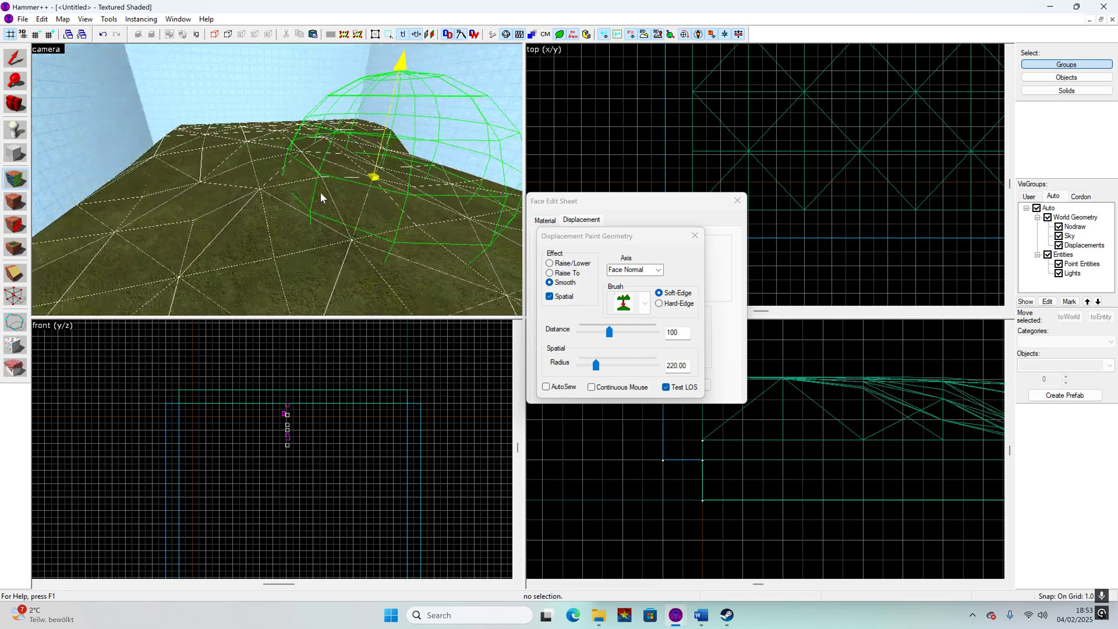
key("z")
key("s")
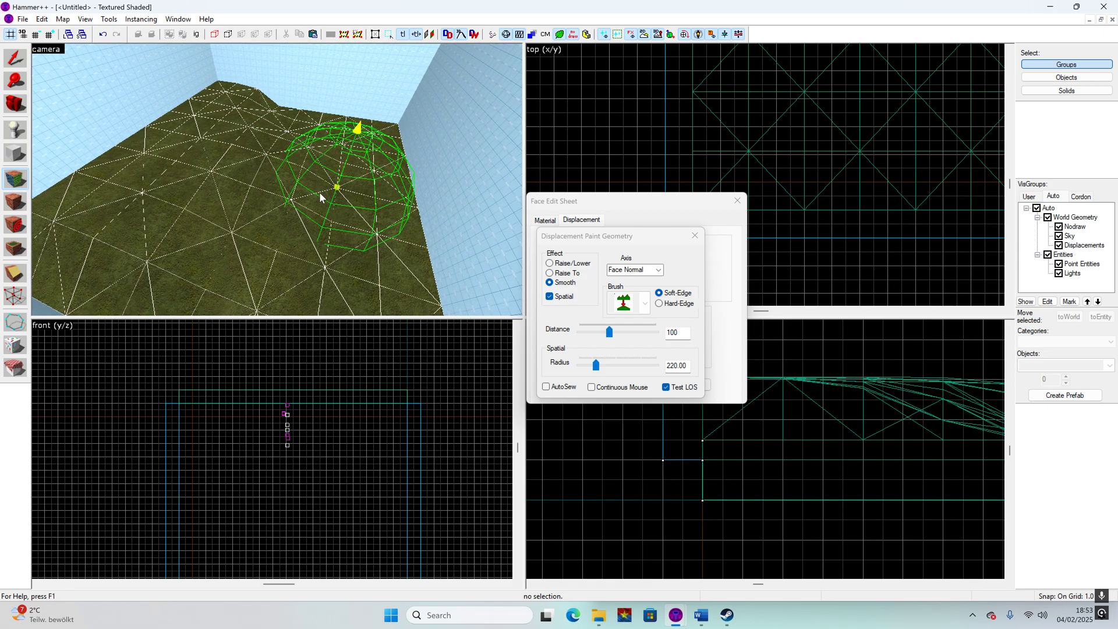
- Level the whole ground displacement with the Smooth effect at radius 1024, and reduce the brush radius to 376
left_click_drag(594, 367, 657, 366)
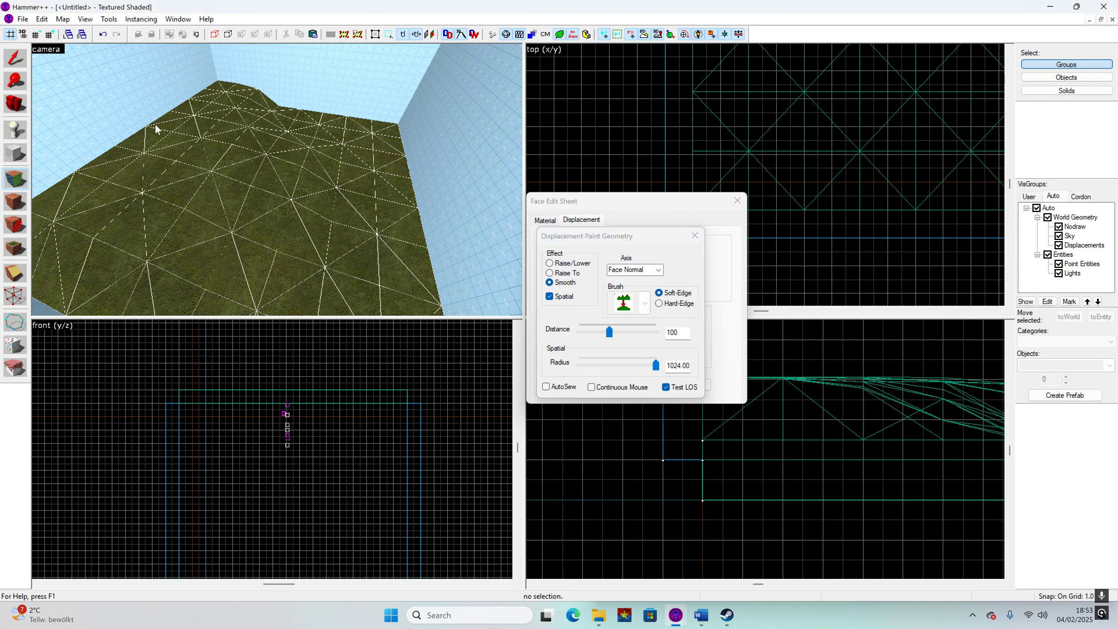
mouse_move(294, 176)
left_mouse_down()
mouse_move(225, 129)
mouse_move(250, 165)
mouse_move(220, 187)
mouse_move(336, 181)
left_mouse_up()
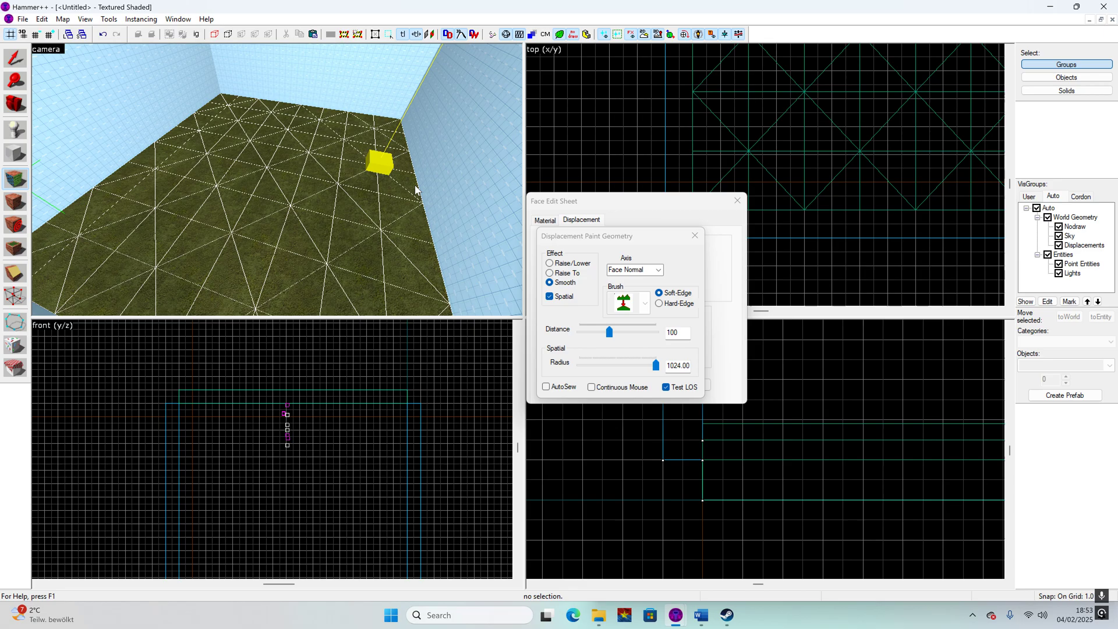
left_click_drag(656, 365, 615, 366)
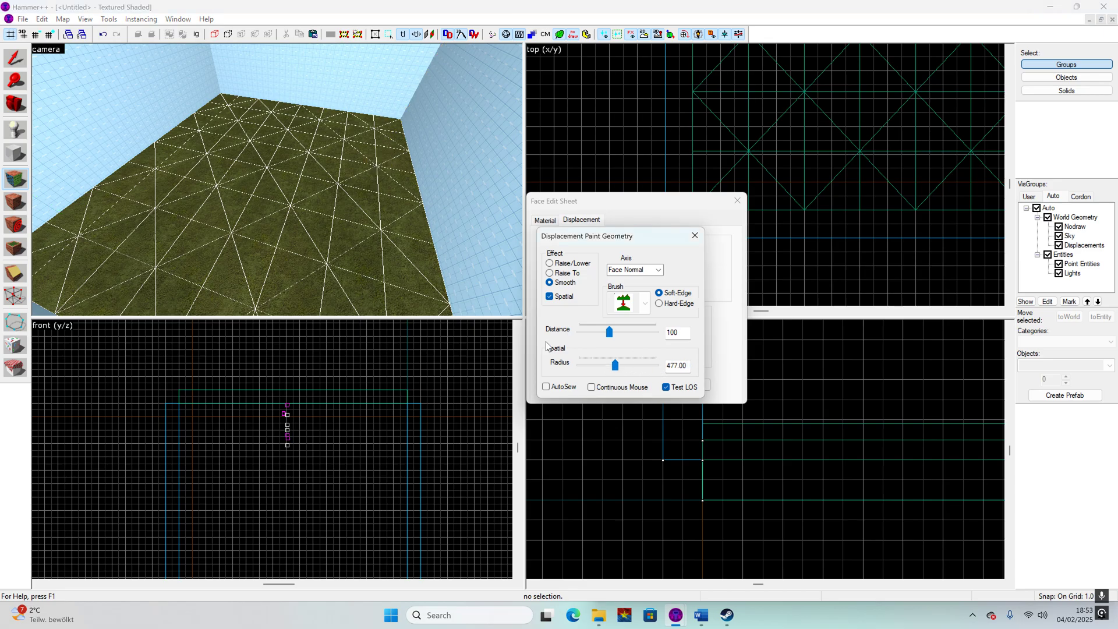
scroll(288, 169, "up", 3)
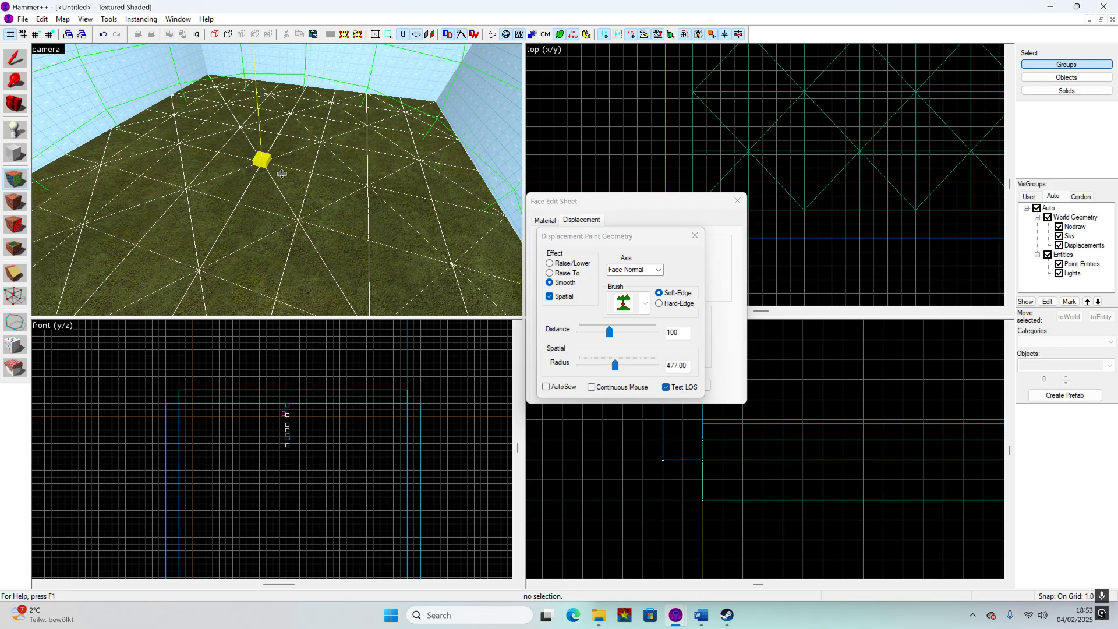
left_click_drag(614, 366, 607, 366)
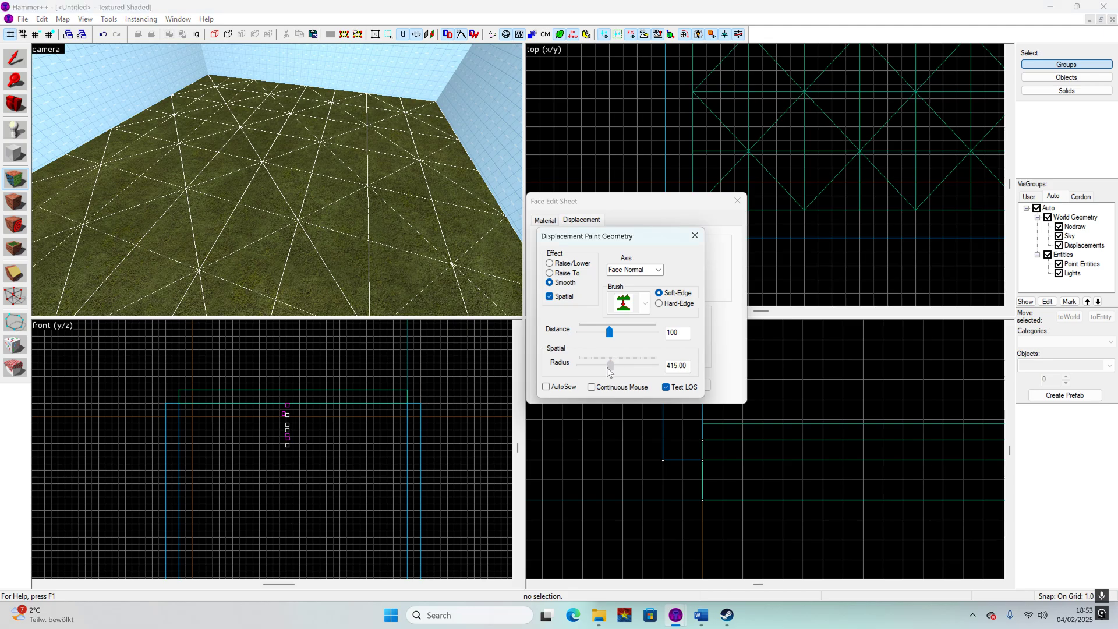
scroll(305, 182, "down", 3)
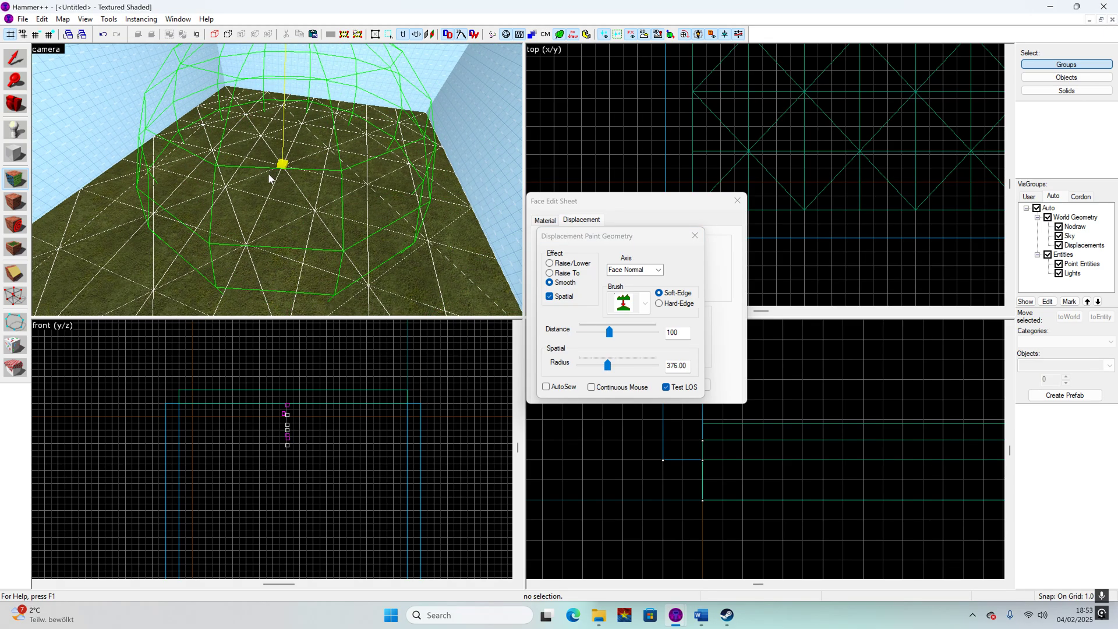
- Leave displacement painting and resize the ground displacement brush to 512 by 544 units in one corner of the room
left_click(696, 240)
key("shift+s")
left_click(309, 184)
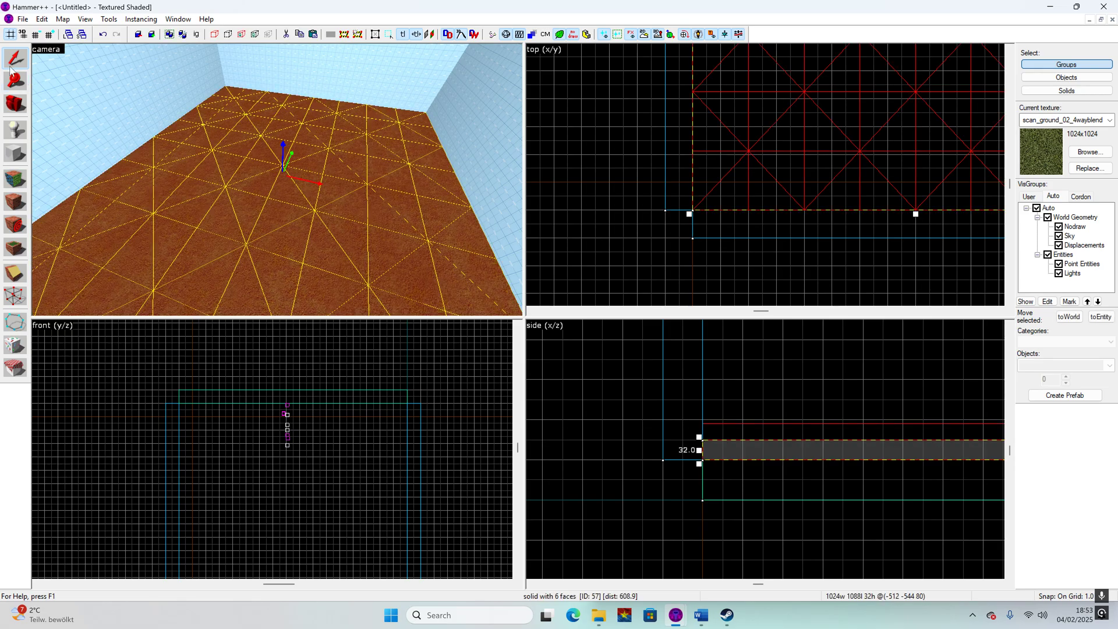
scroll(769, 187, "down", 5)
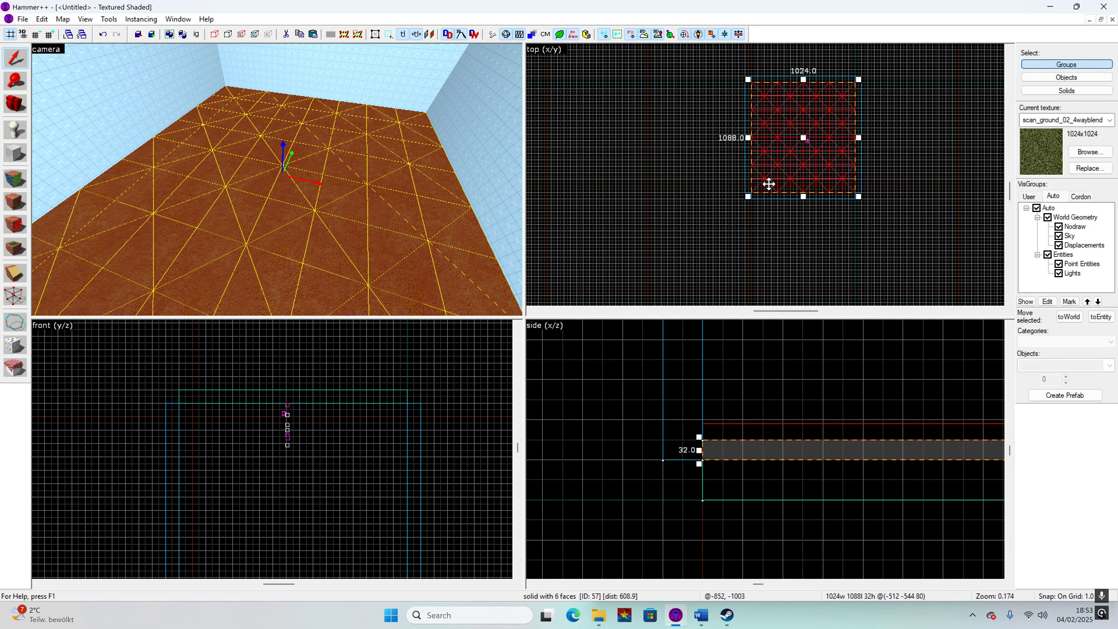
left_click_drag(862, 92, 756, 207)
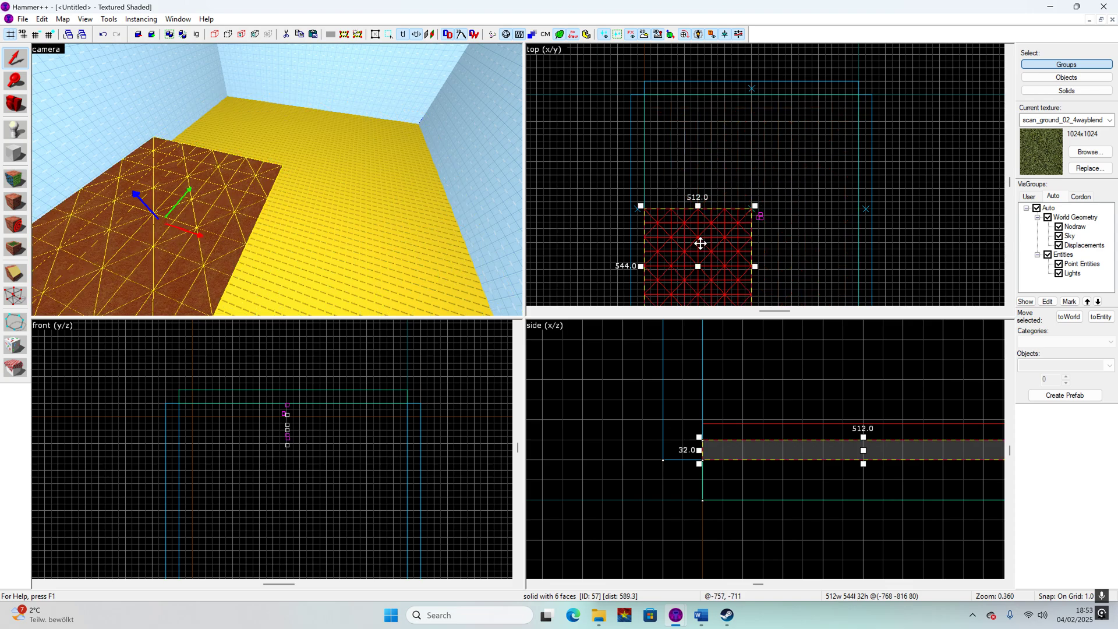
- Duplicate the smaller ground displacement along both axes so four adjoining pieces cover the room's 1024 by 1088 floor
left_click_drag(700, 244, 700, 129)
left_click(198, 198, "ctrl")
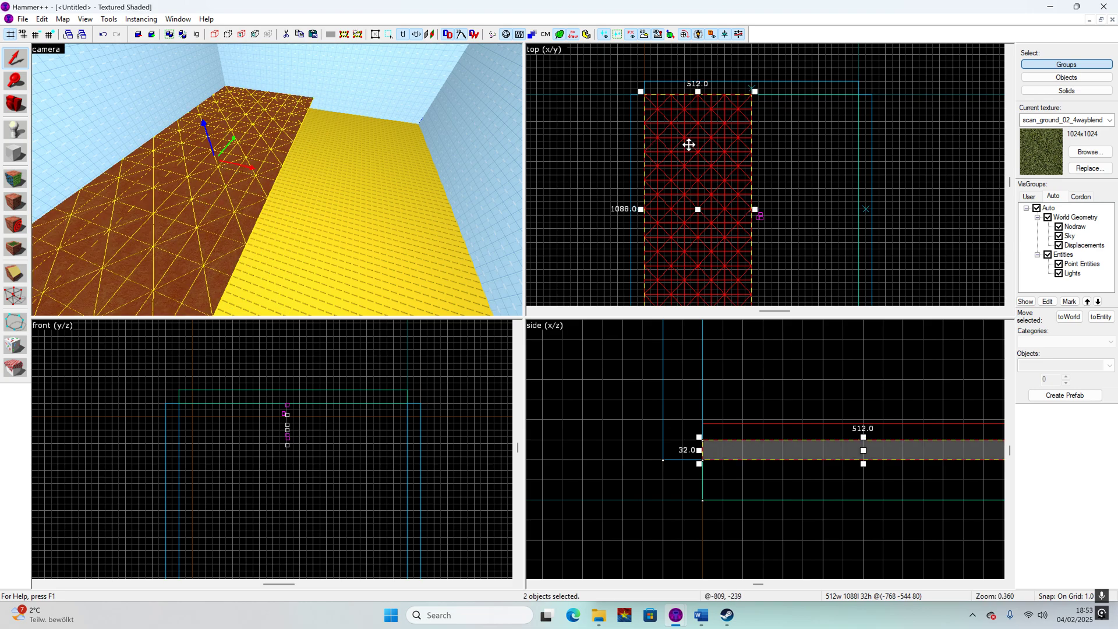
mouse_move(683, 145)
left_mouse_down()
mouse_move(661, 142)
mouse_move(765, 144)
left_mouse_up()
left_click(279, 160, "ctrl")
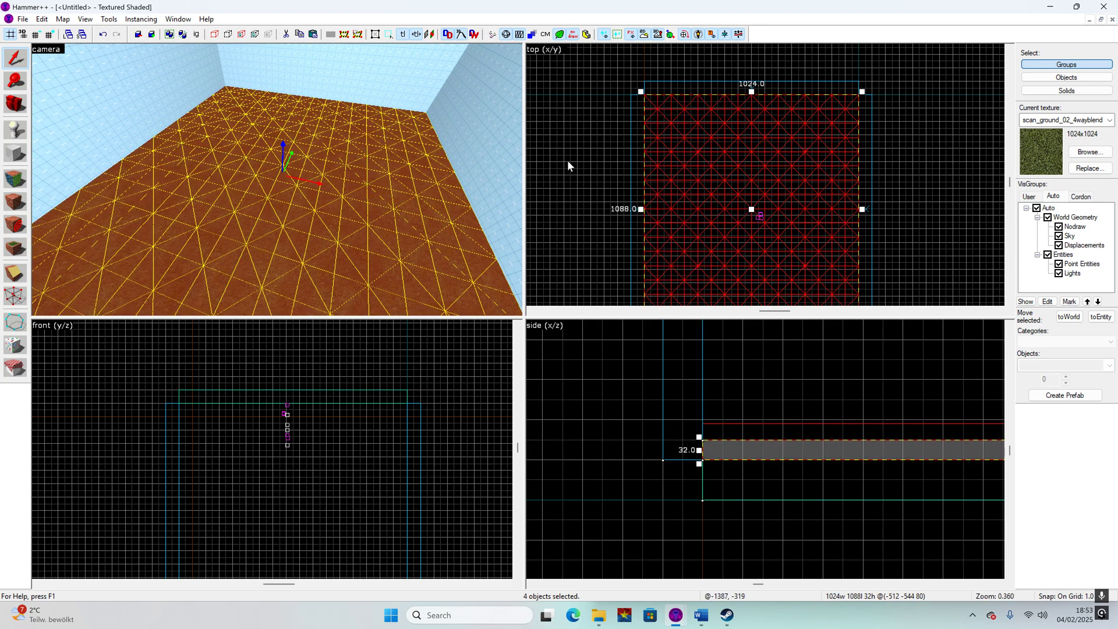
- Select all four ground displacements together and open Paint Geometry for their faces
left_click(574, 162)
left_click(338, 234)
left_click(182, 223, "ctrl")
left_click(267, 133, "ctrl")
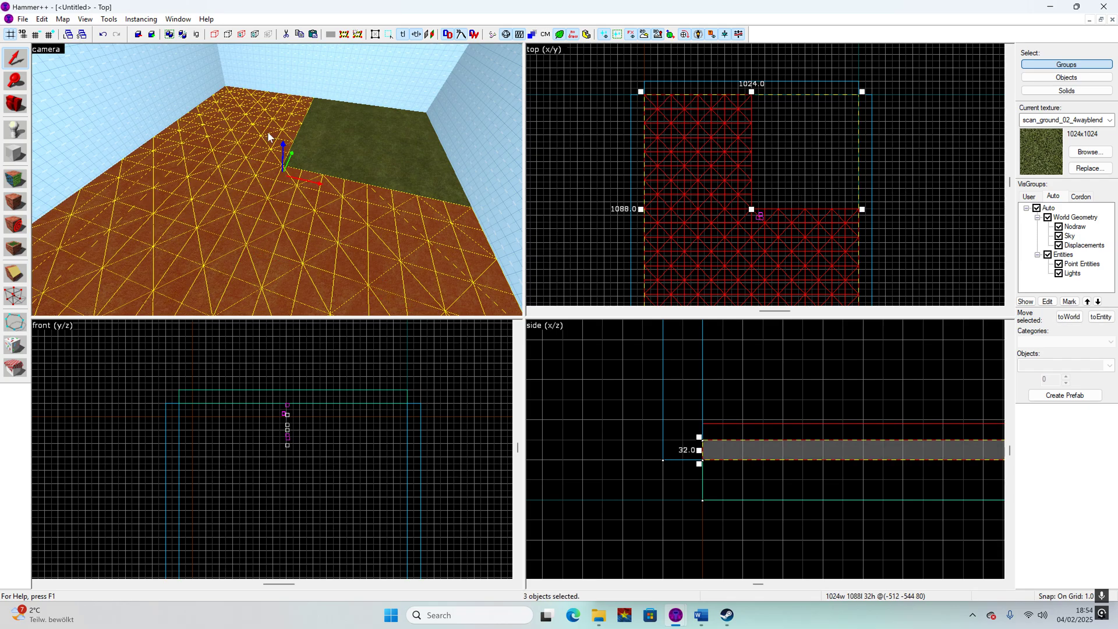
left_click(348, 144, "ctrl")
key("z")
key("w")
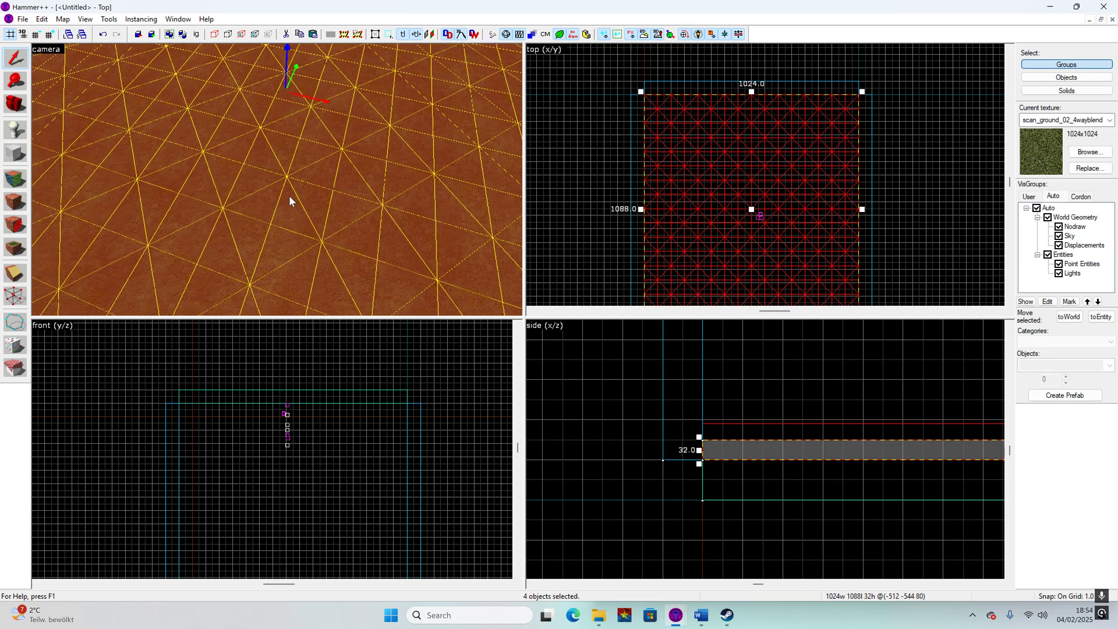
key("s")
left_click(26, 184)
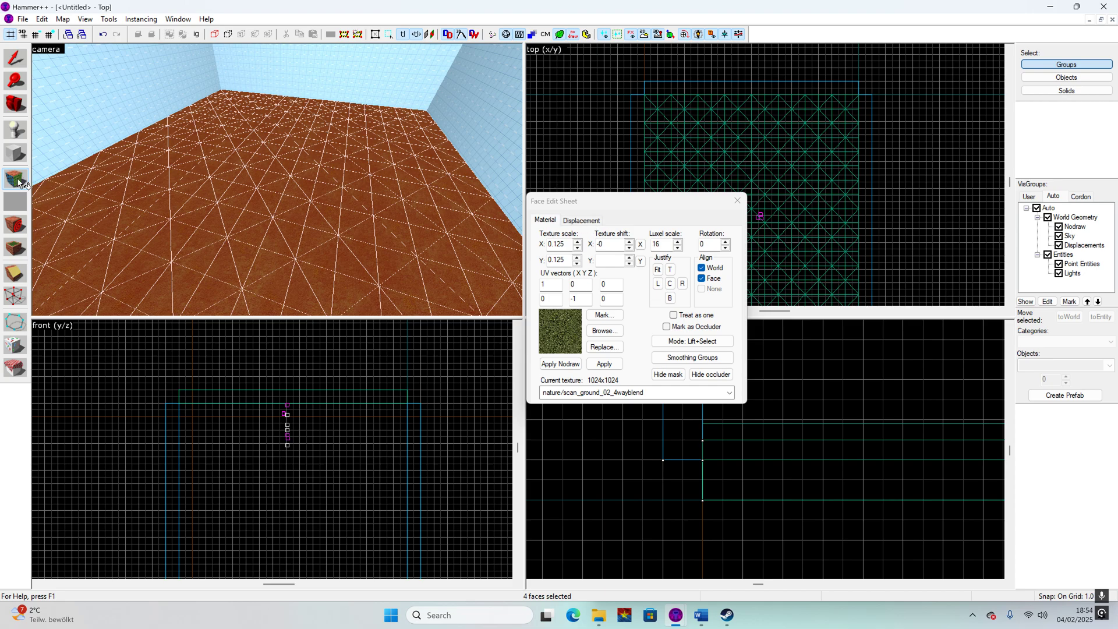
left_click(581, 220)
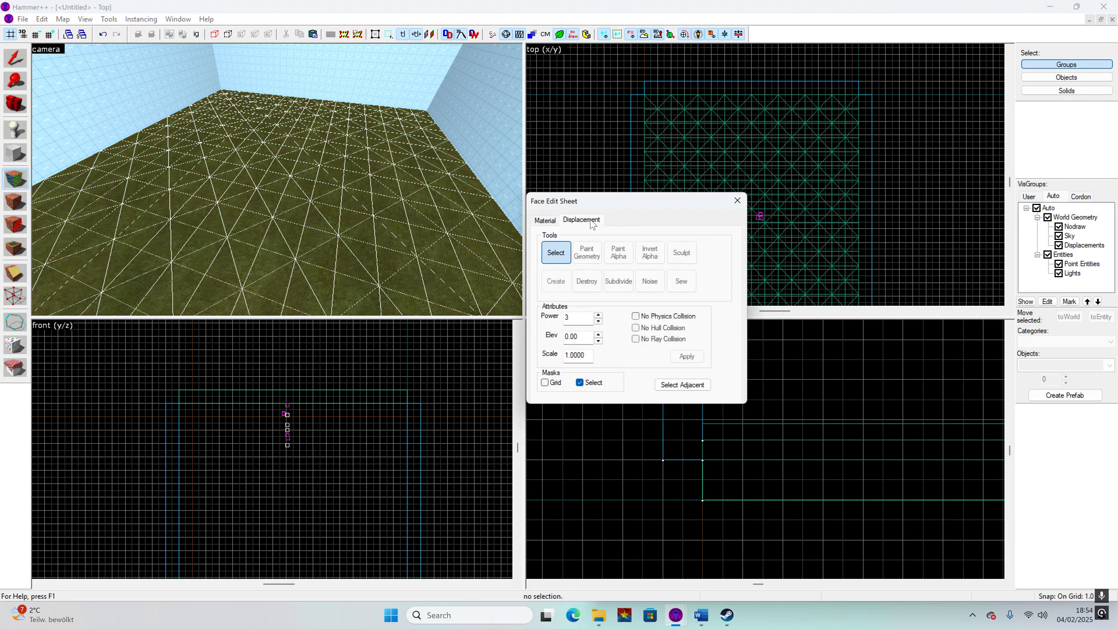
left_click(588, 253)
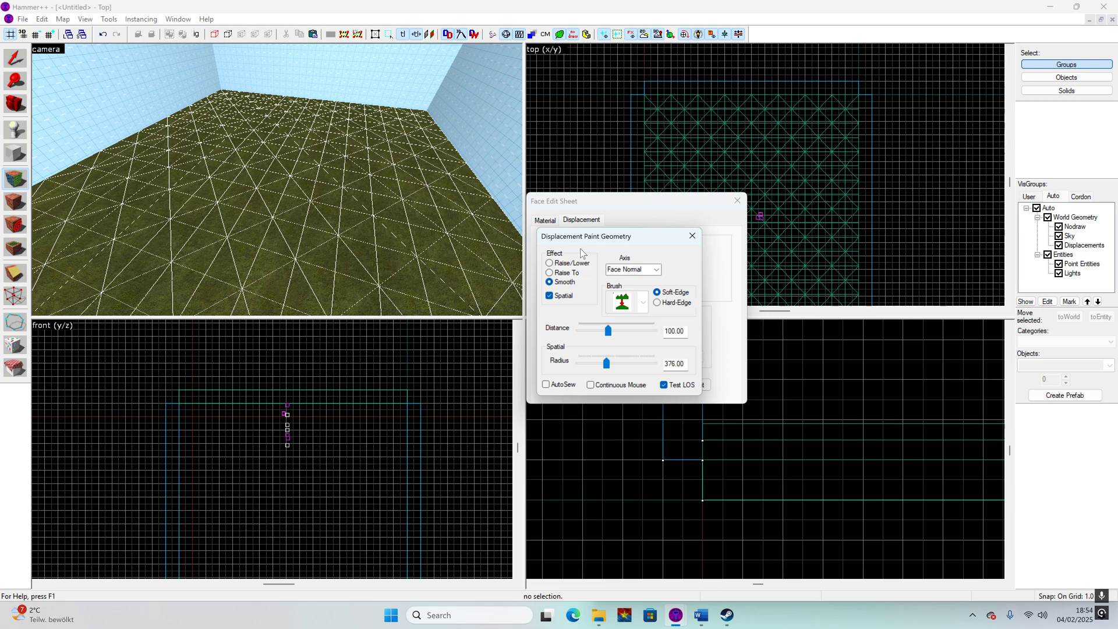
- Raise a hill across the joined ground displacements with the Raise/Lower effect, using a distance of 1 and a radius of 235
left_click_drag(610, 366, 597, 366)
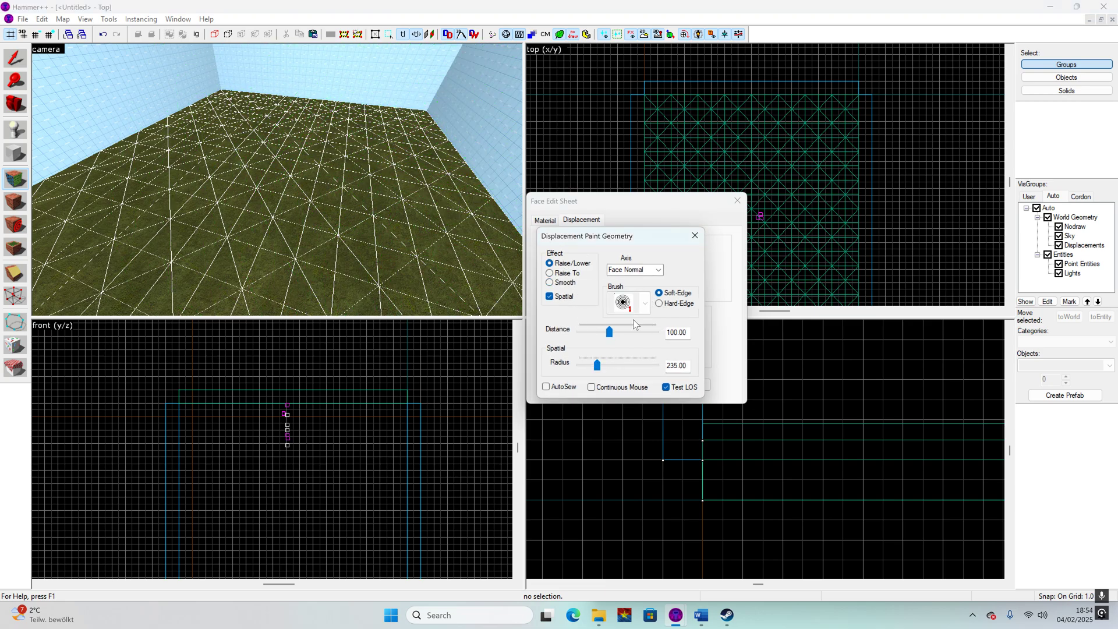
double_click(677, 333)
type("1")
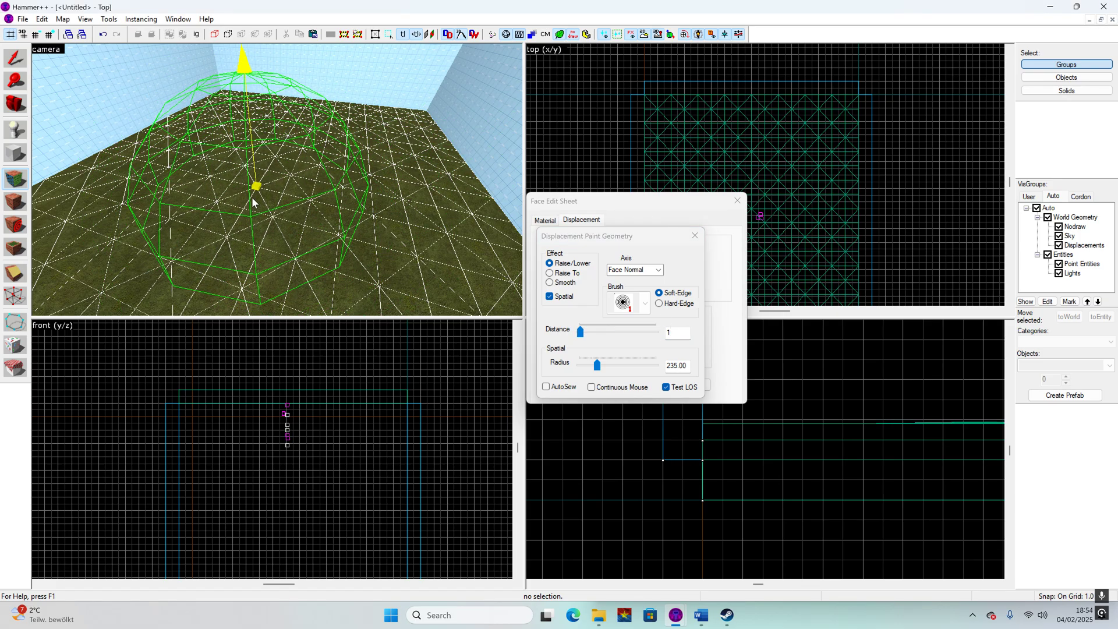
mouse_move(251, 197)
left_mouse_down()
mouse_move(292, 152)
mouse_move(317, 87)
mouse_move(352, 146)
left_mouse_up()
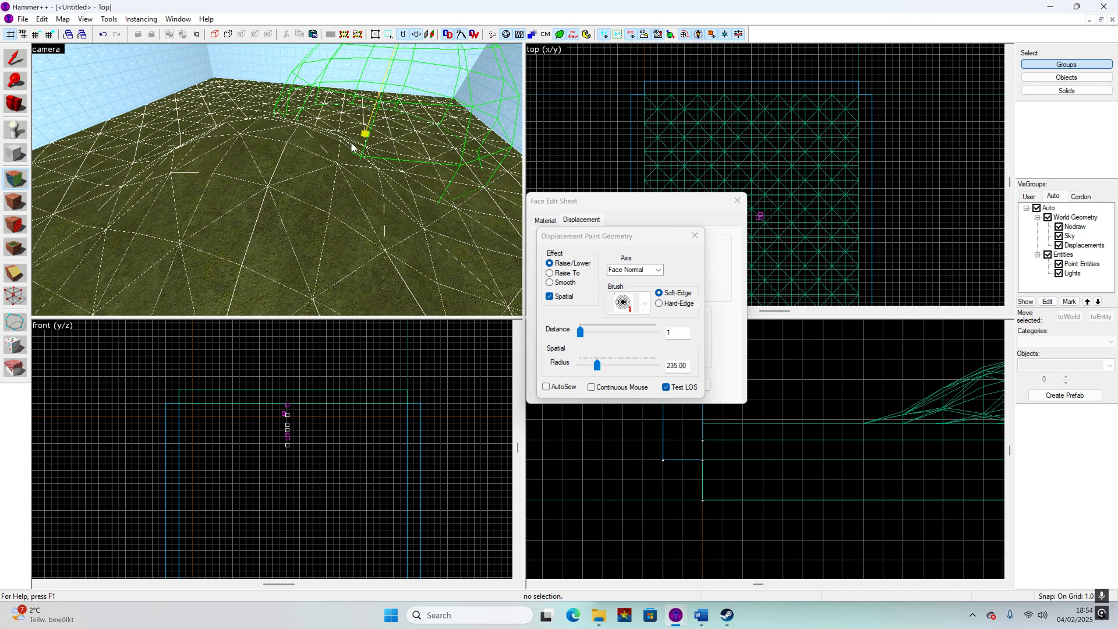
key("w")
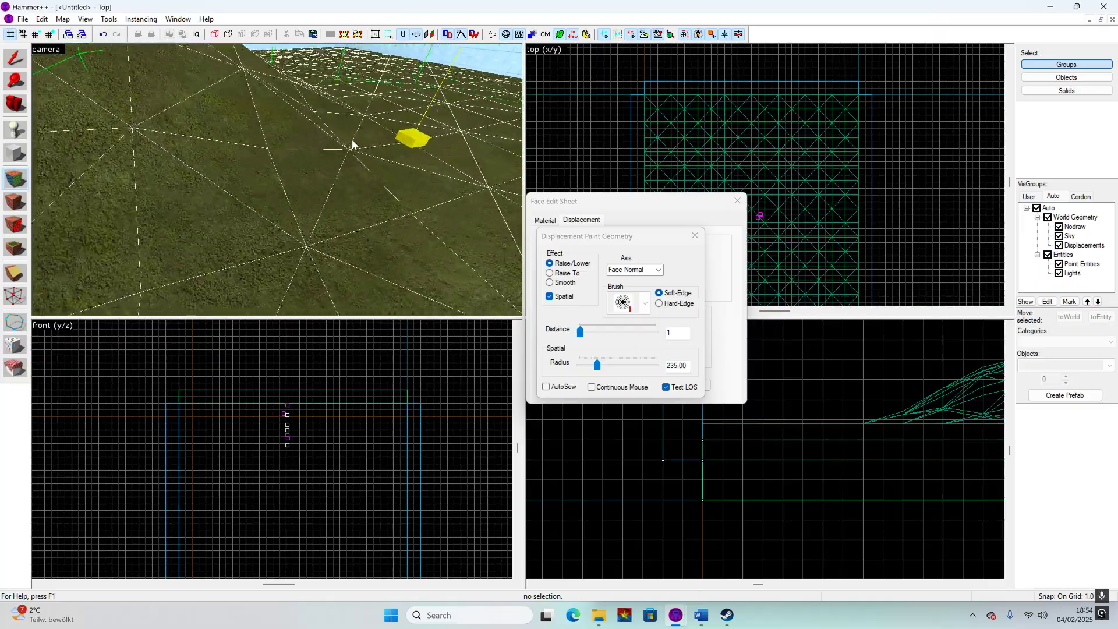
key("s")
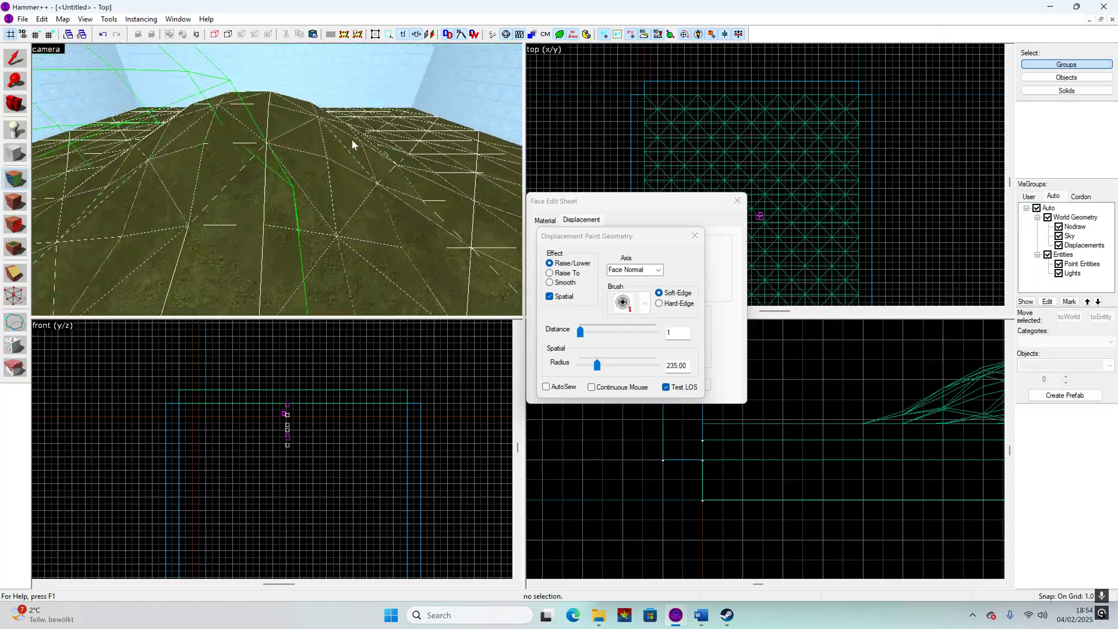
key("s")
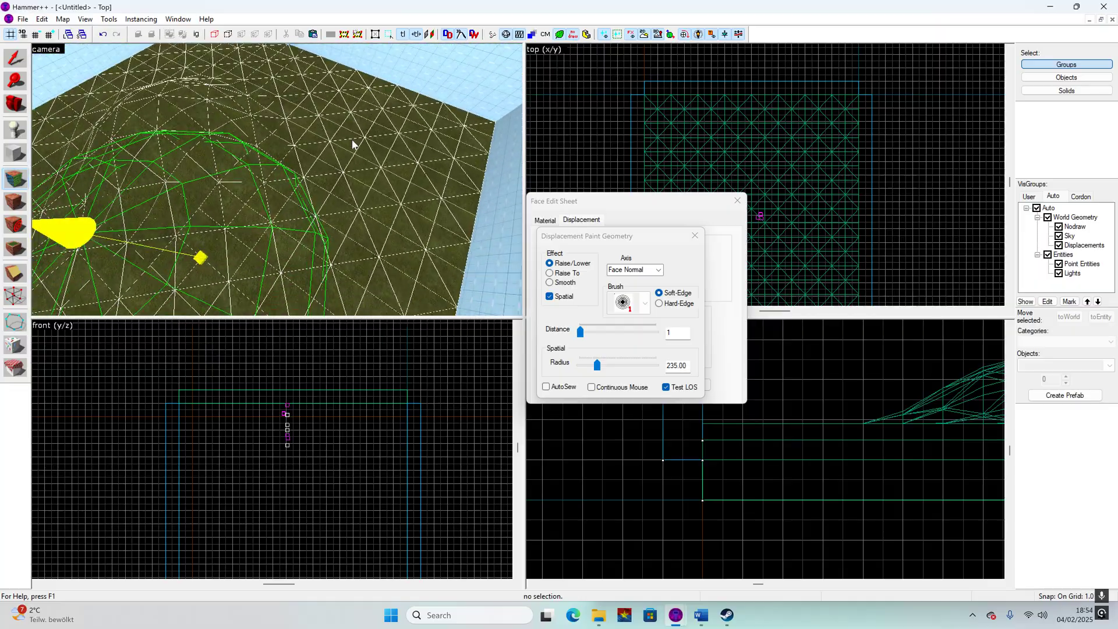
- Leave geometry painting on the ground displacements and close the face editor
key("s")
key("z")
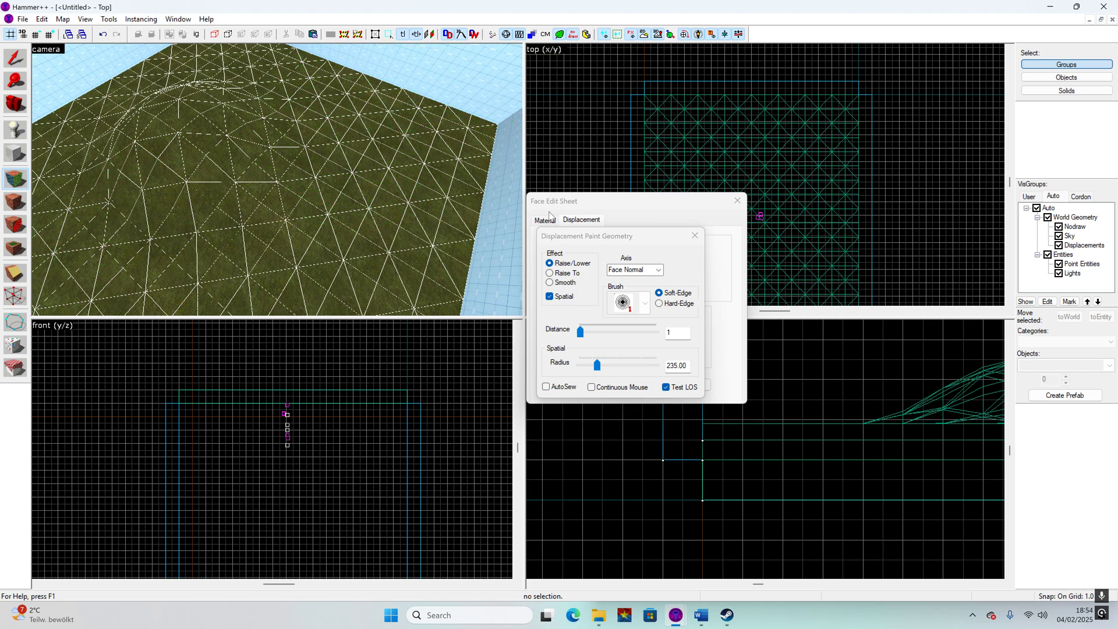
left_click(693, 236)
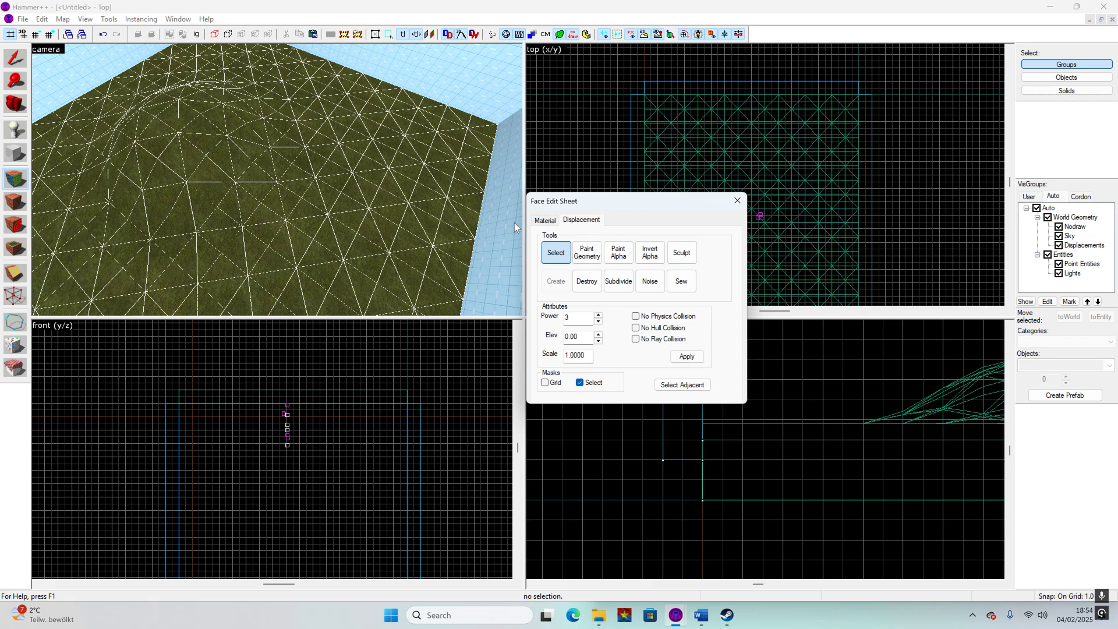
left_click(737, 200)
- Reselect all four ground displacement faces together and open Displacement Sculpt in Blend mode
left_click(15, 178)
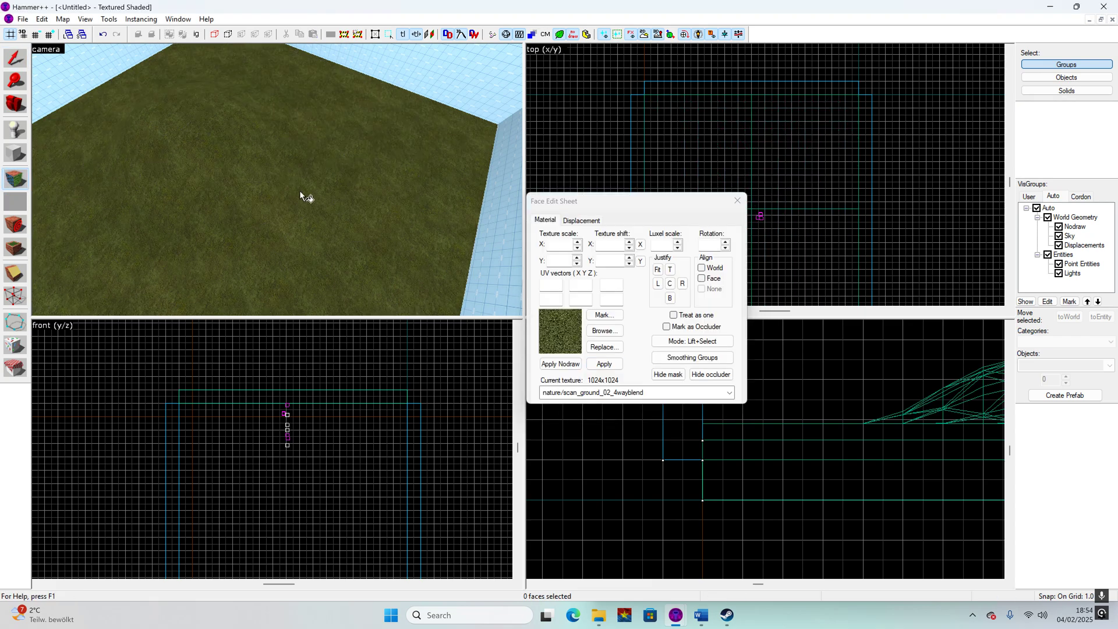
left_click(300, 195)
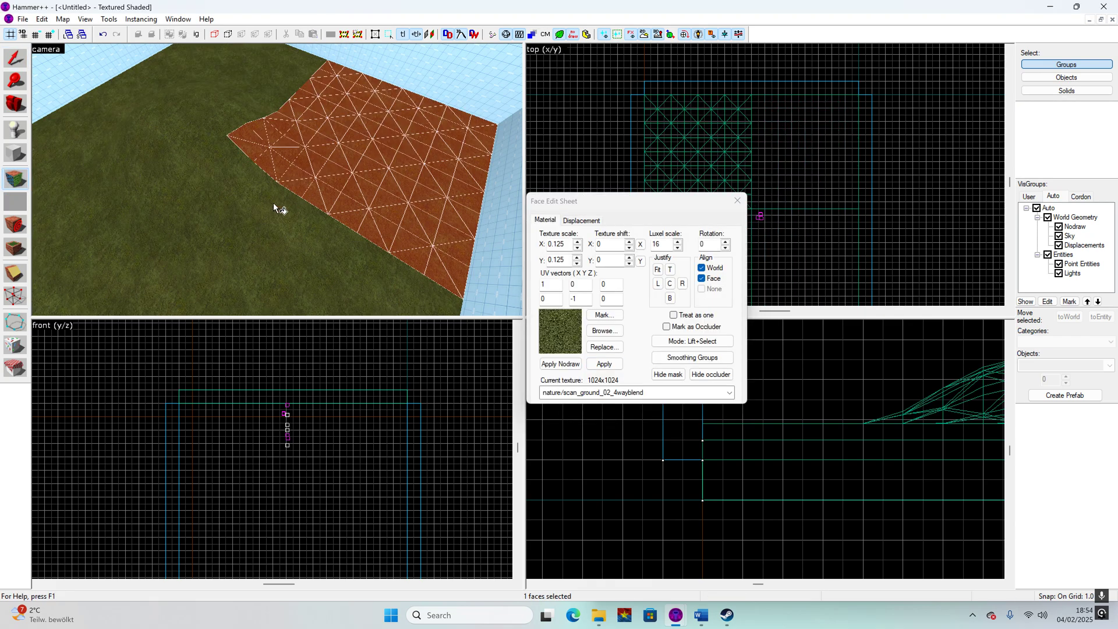
left_click(252, 226, "ctrl")
left_click(140, 169, "ctrl")
left_click(216, 86, "ctrl")
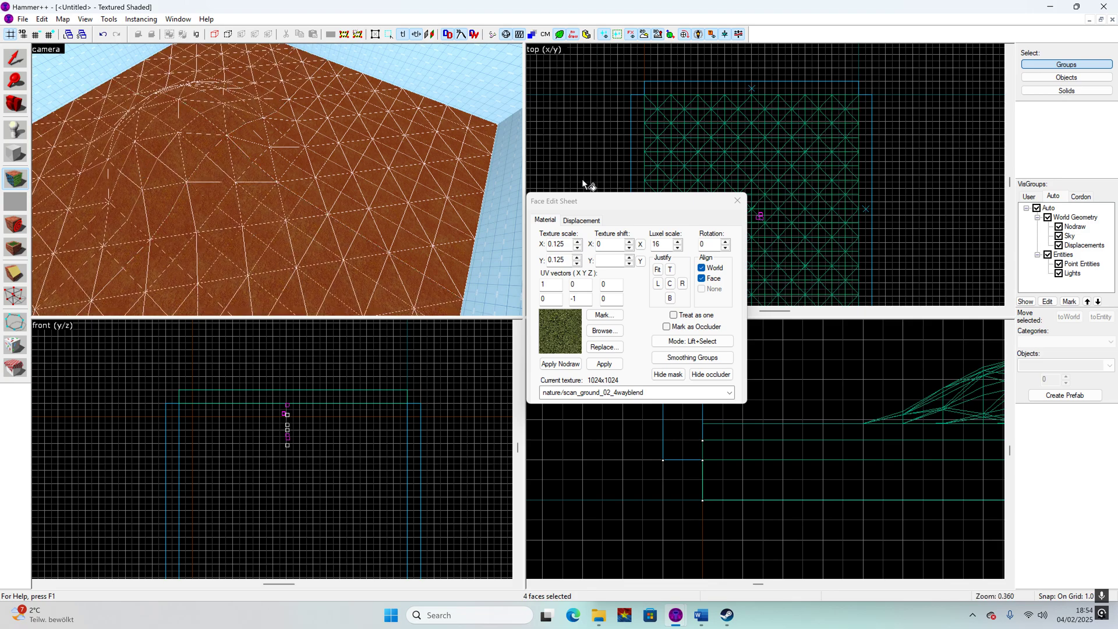
left_click(581, 221)
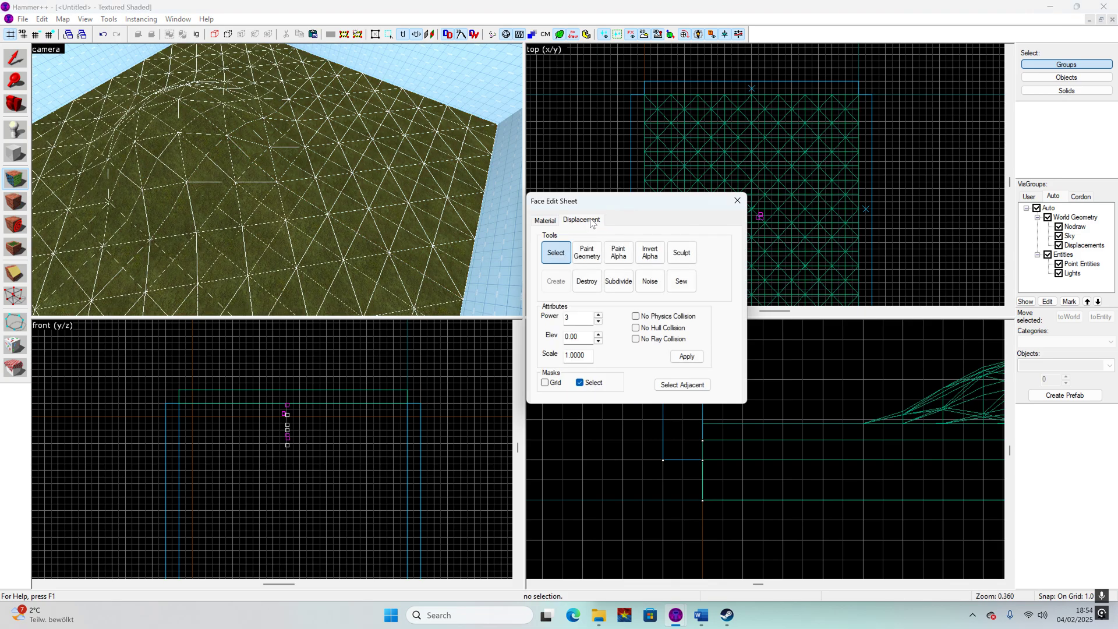
left_click(686, 256)
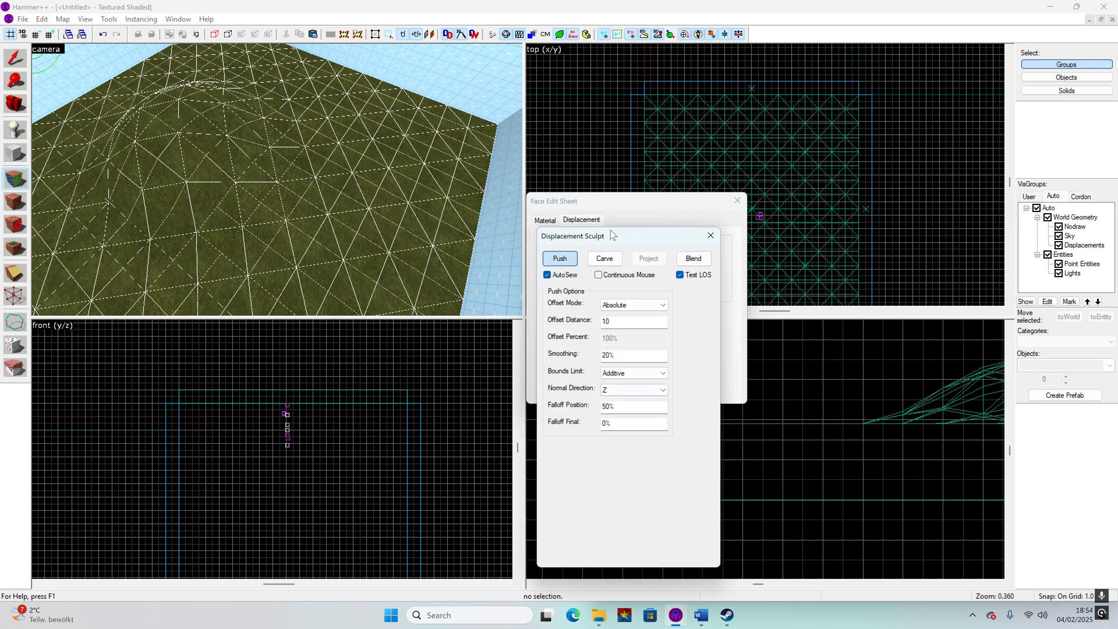
left_click(692, 260)
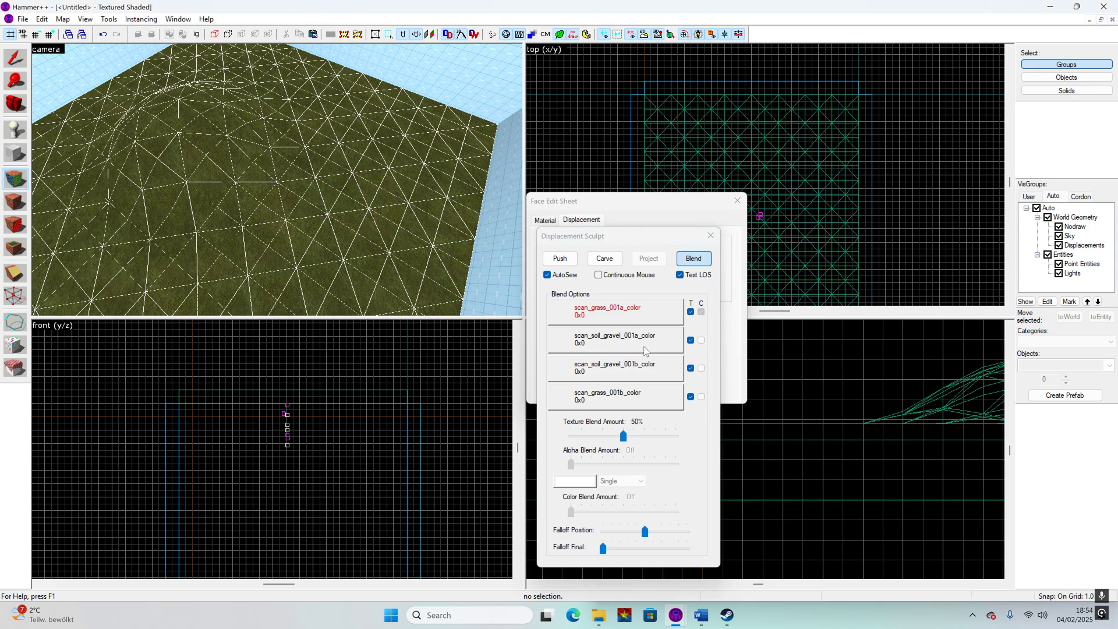
- Blend a first patch of scan_soil_gravel_001a_color onto the flat ground beside the hill at 50% texture blend
left_click(623, 339)
key("z")
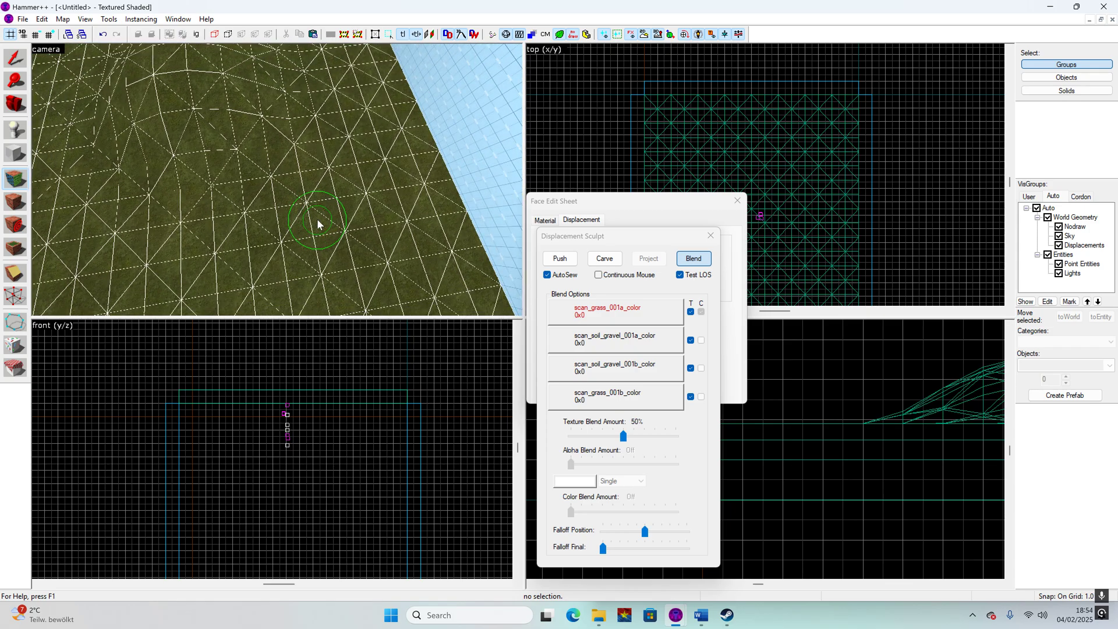
right_click_drag(271, 192, 310, 211)
left_click(606, 308)
scroll(260, 211, "up", 1)
key("w")
key("a")
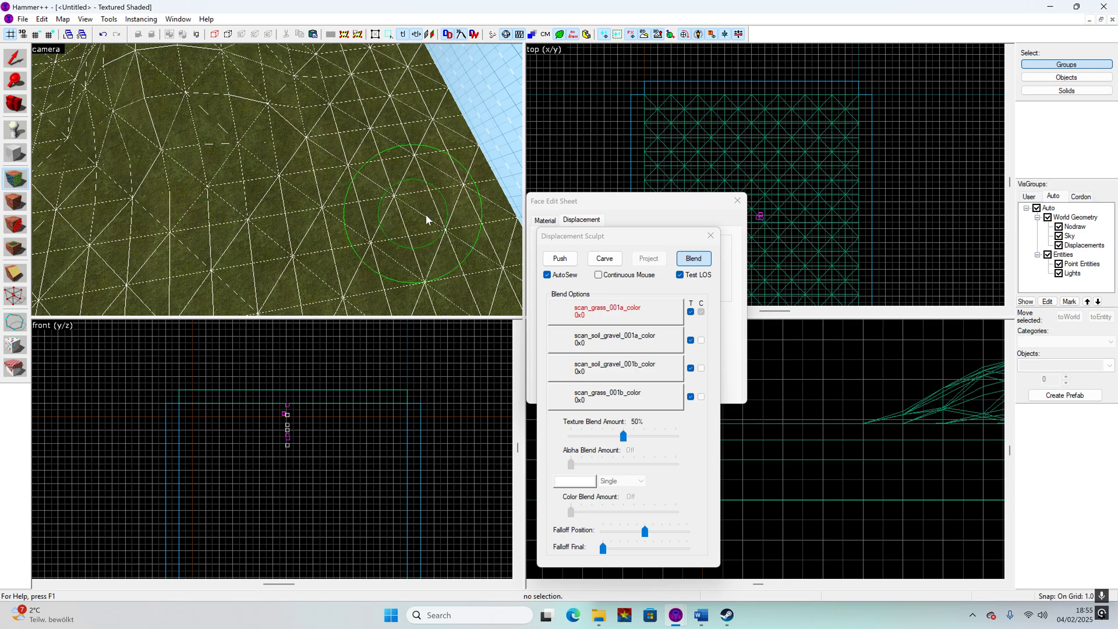
left_click(622, 344)
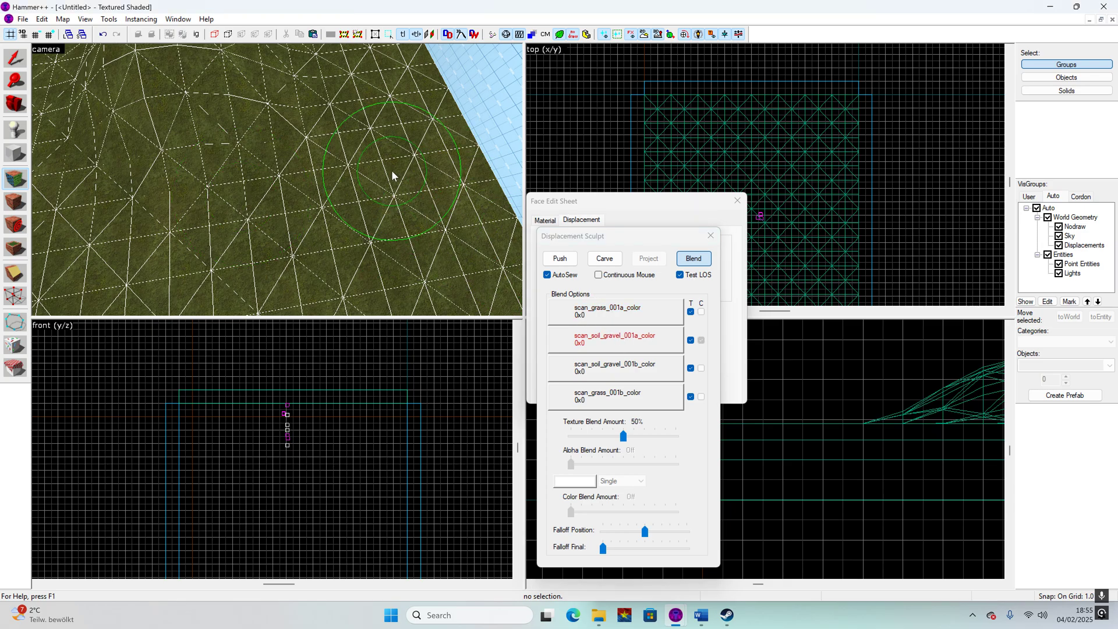
left_click_drag(379, 190, 349, 165)
key("d")
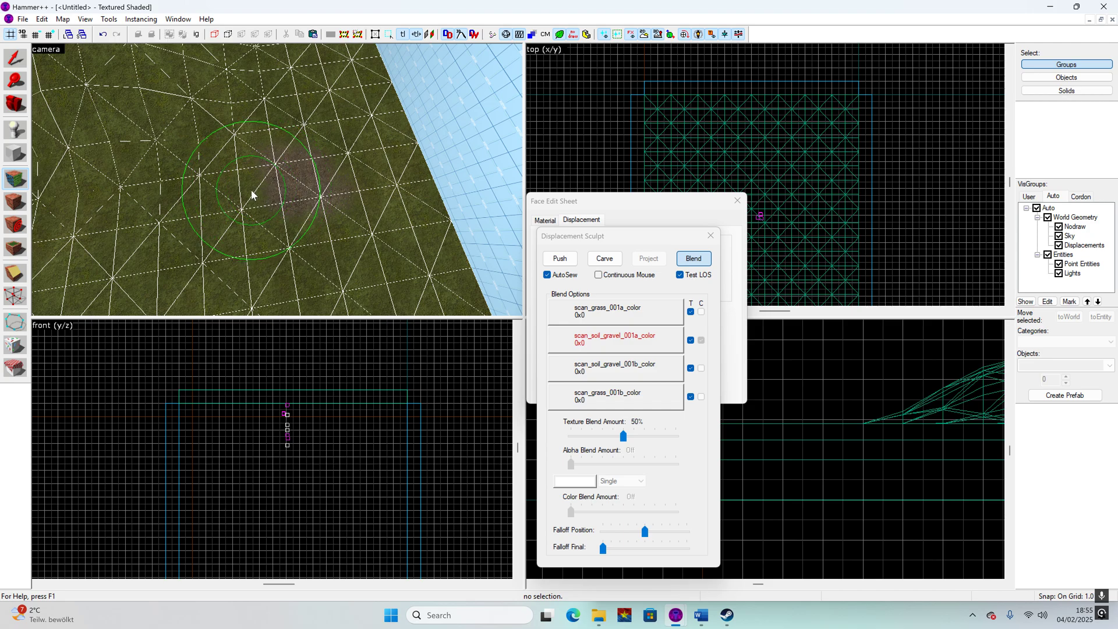
- Extend the scan_soil_gravel_001a_color patch into a wide strip along the foot of the hill
mouse_move(252, 192)
right_mouse_down()
mouse_move(312, 184)
mouse_move(272, 183)
right_mouse_up()
key("s")
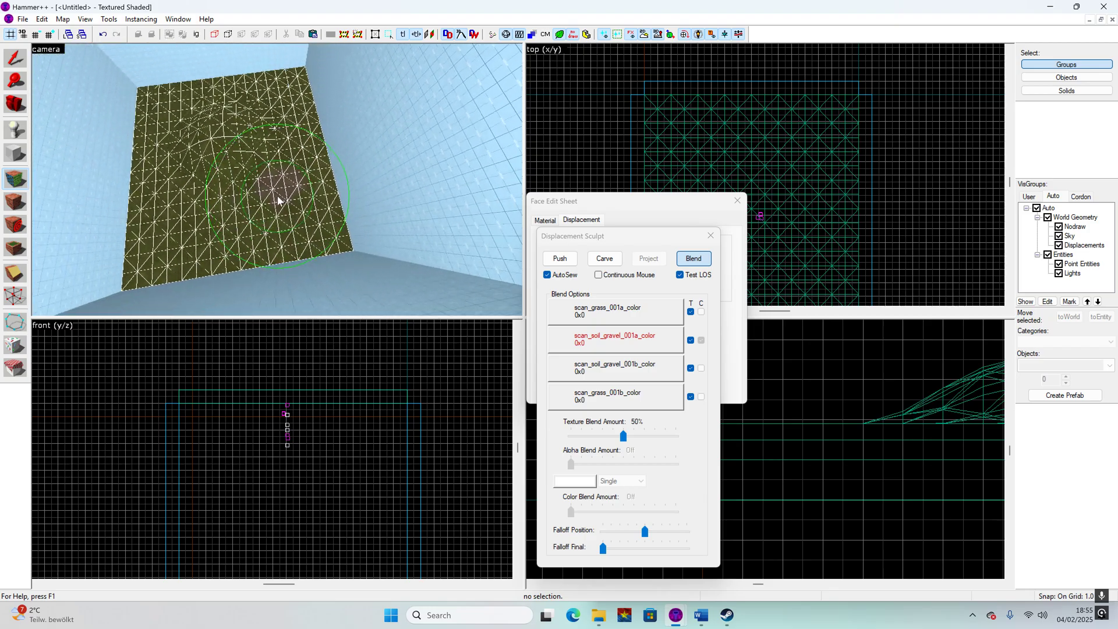
key("w")
key("a")
left_click_drag(316, 228, 288, 242)
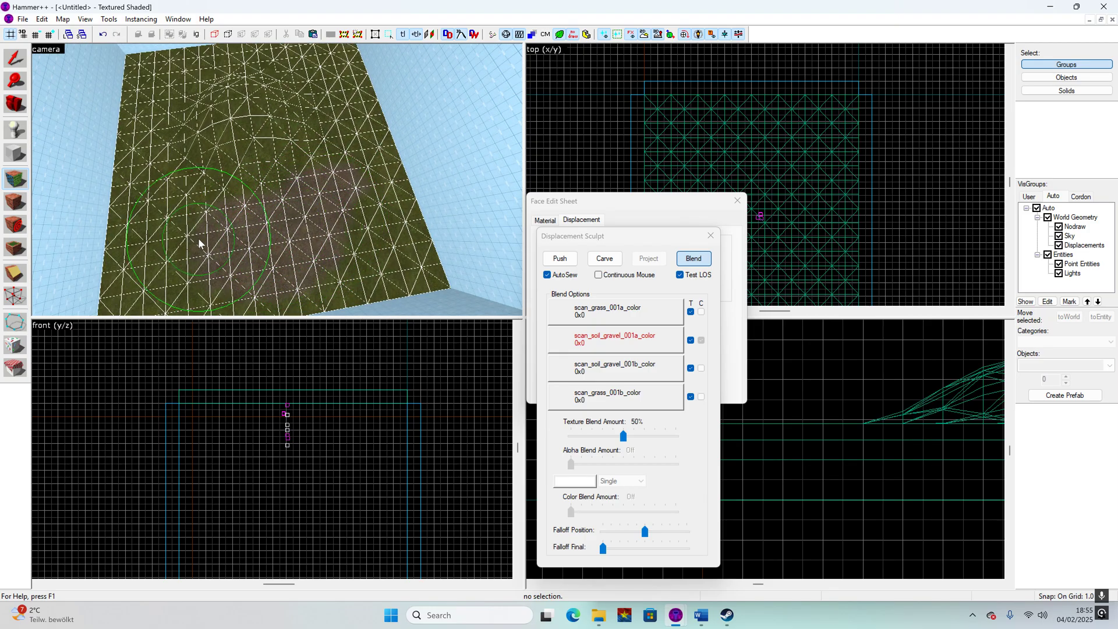
- Blend scan_soil_gravel_001b_color over parts of the soil strip to vary its surface
key("w")
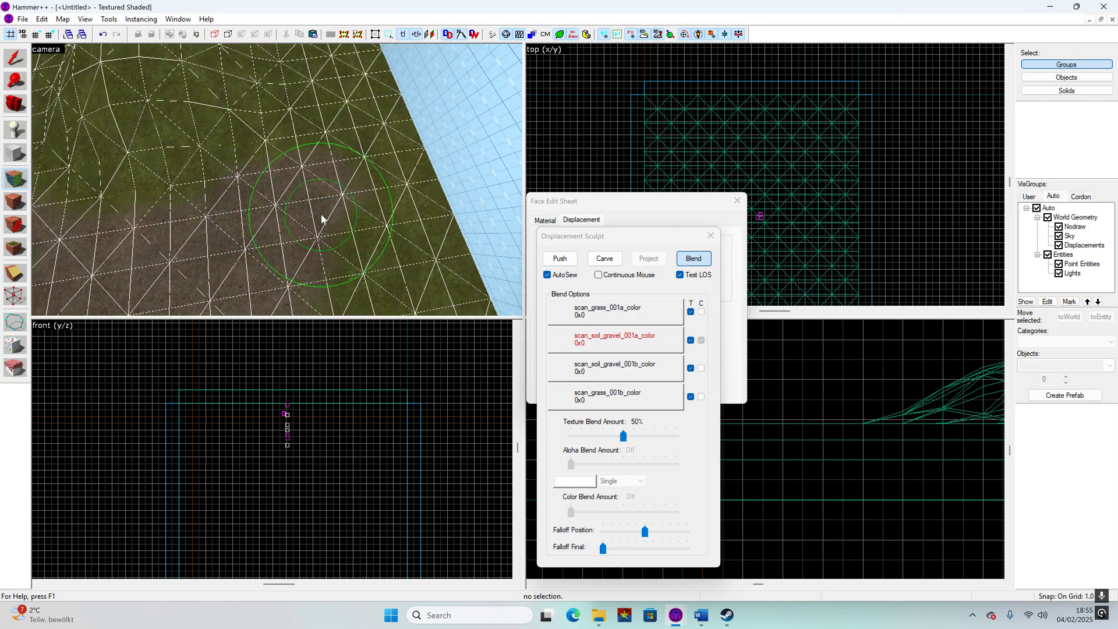
key("s")
key("a")
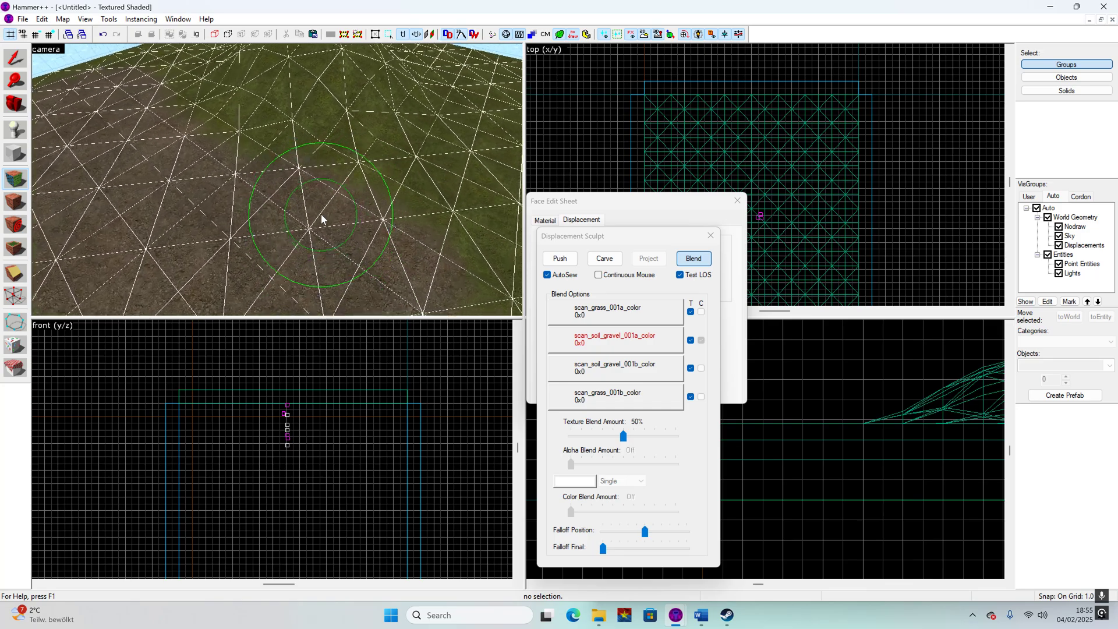
key("w")
key("s")
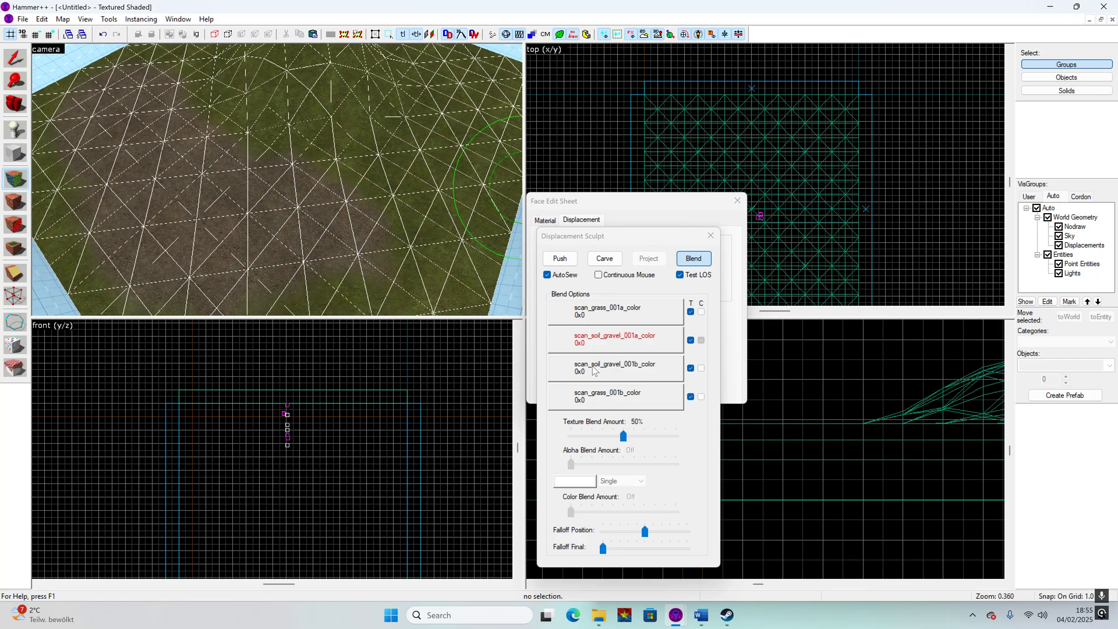
left_click(594, 371)
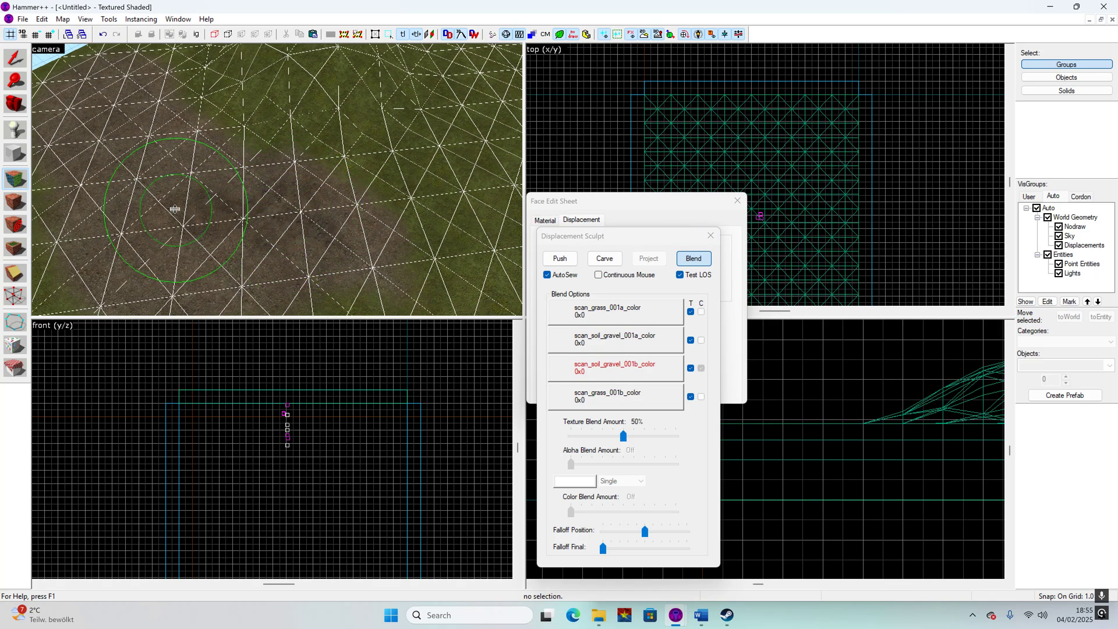
key("w")
key("d")
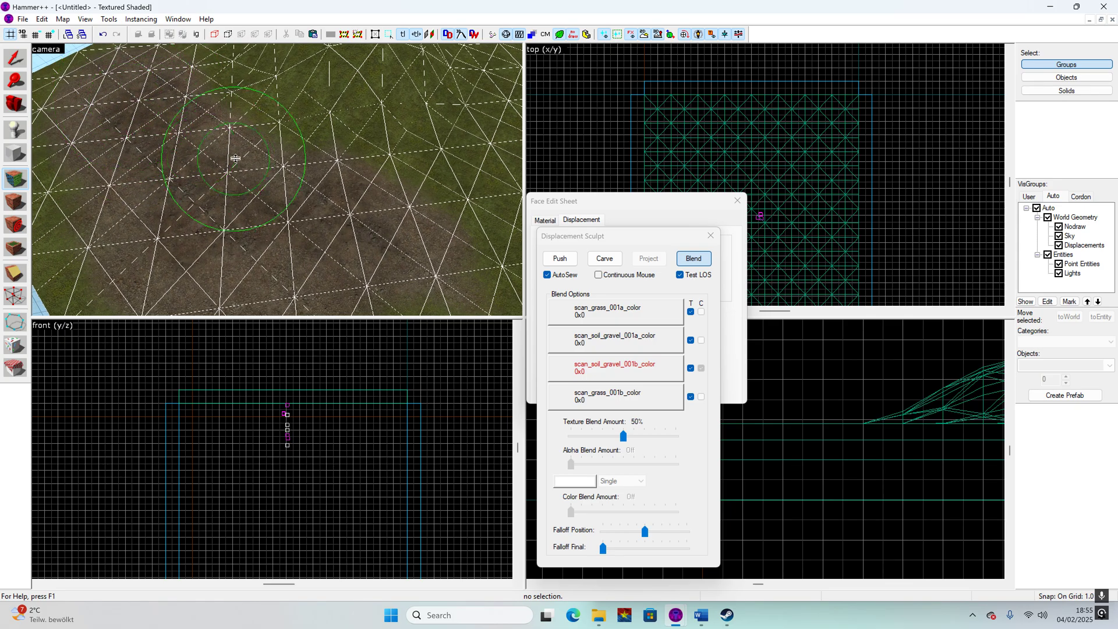
- Blend scan_grass_001b_color into the grass bordering the soil strip at 50% texture blend
left_click(603, 390)
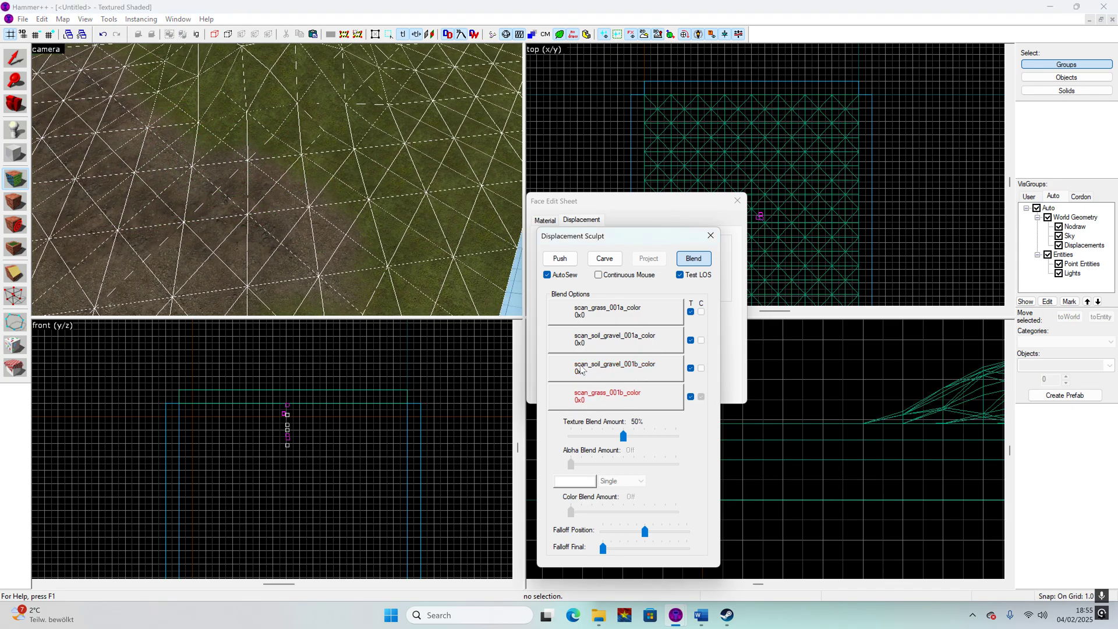
mouse_move(383, 167)
left_mouse_down()
mouse_move(402, 172)
mouse_move(421, 132)
mouse_move(446, 144)
mouse_move(409, 276)
left_mouse_up()
key("d")
key("s")
key("a")
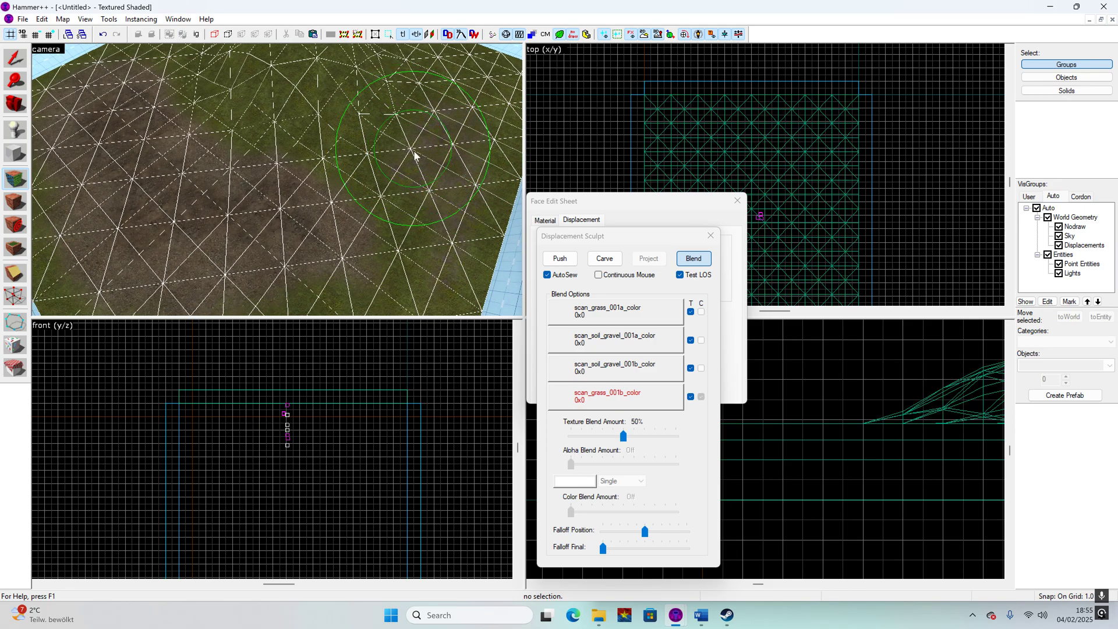
key("s")
key("w")
key("z")
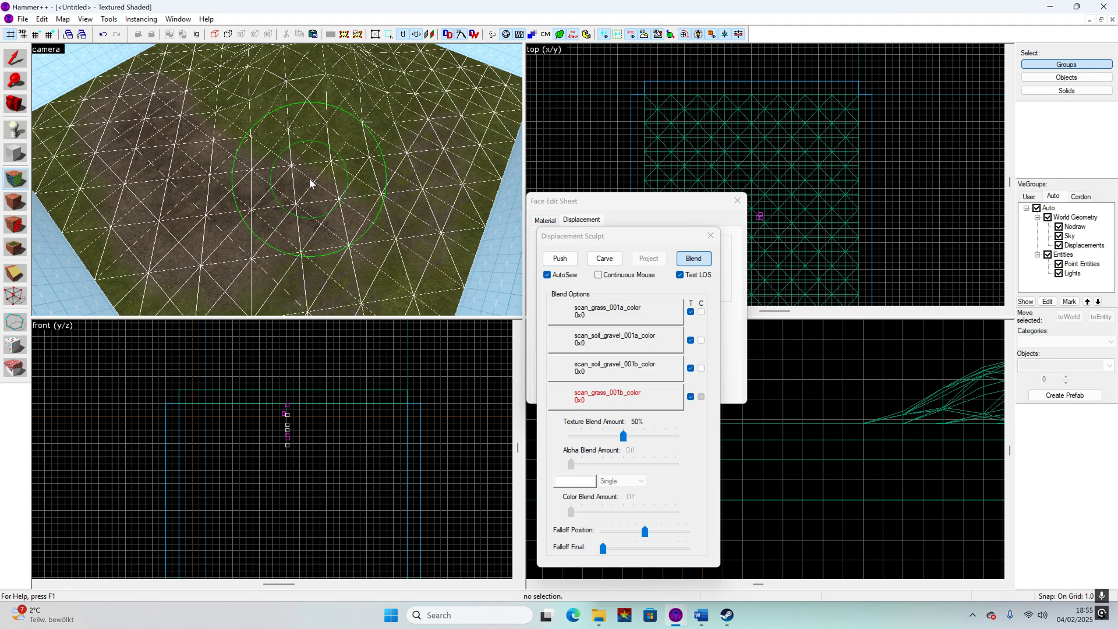
- Add more scan_grass_001b_color patches on the other side of the hill and leave blend sculpting
key("w")
key("z")
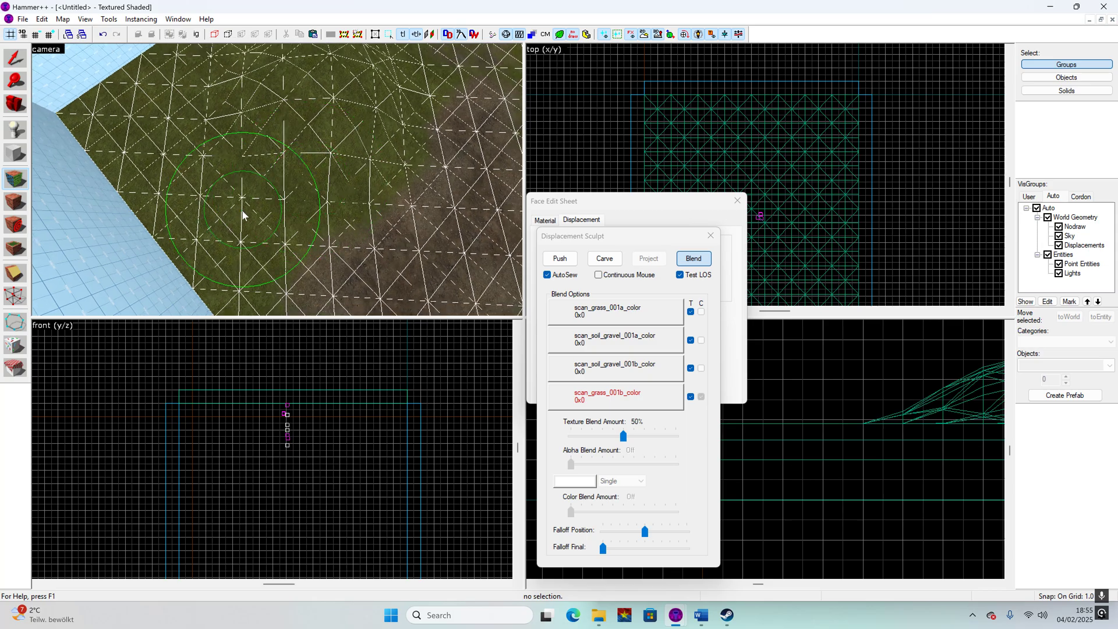
key("z")
key("s")
key("z")
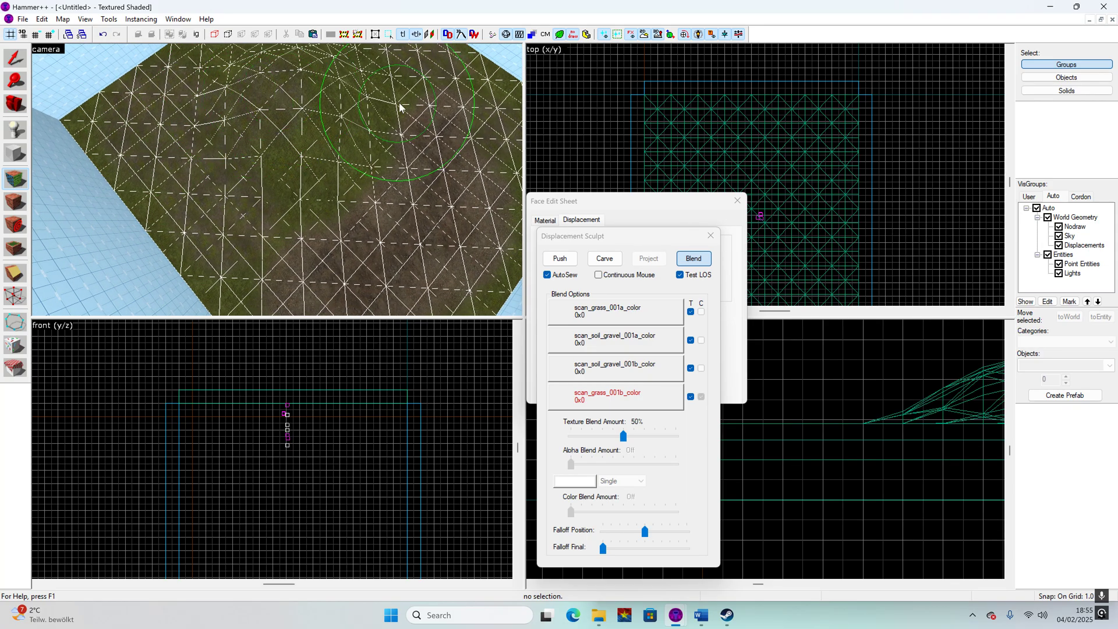
left_click(711, 236)
key("z")
key("w")
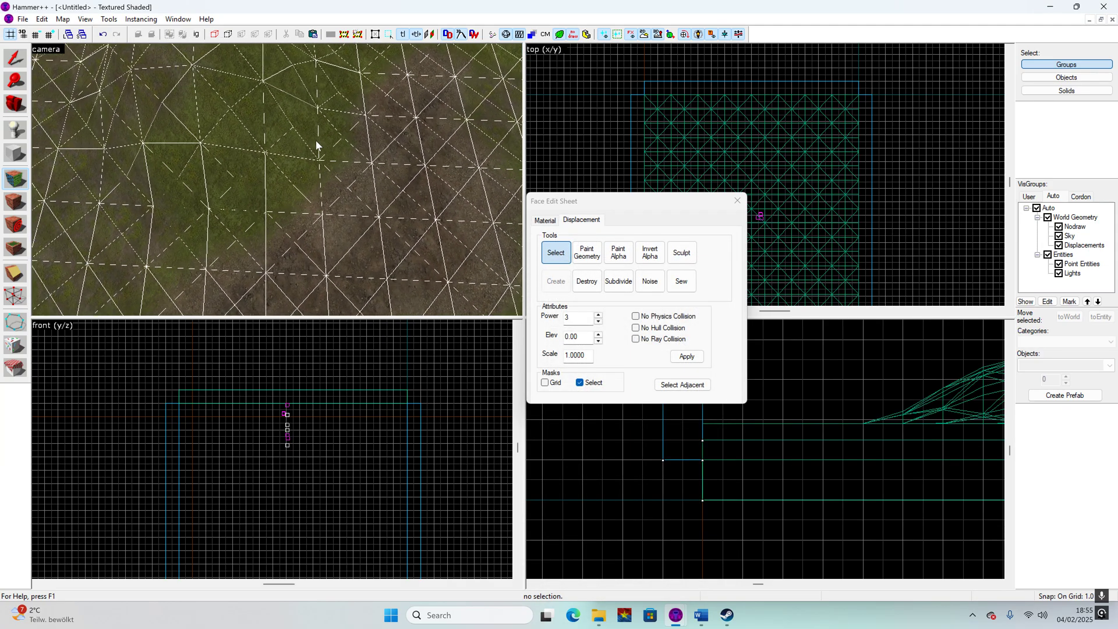
key("s")
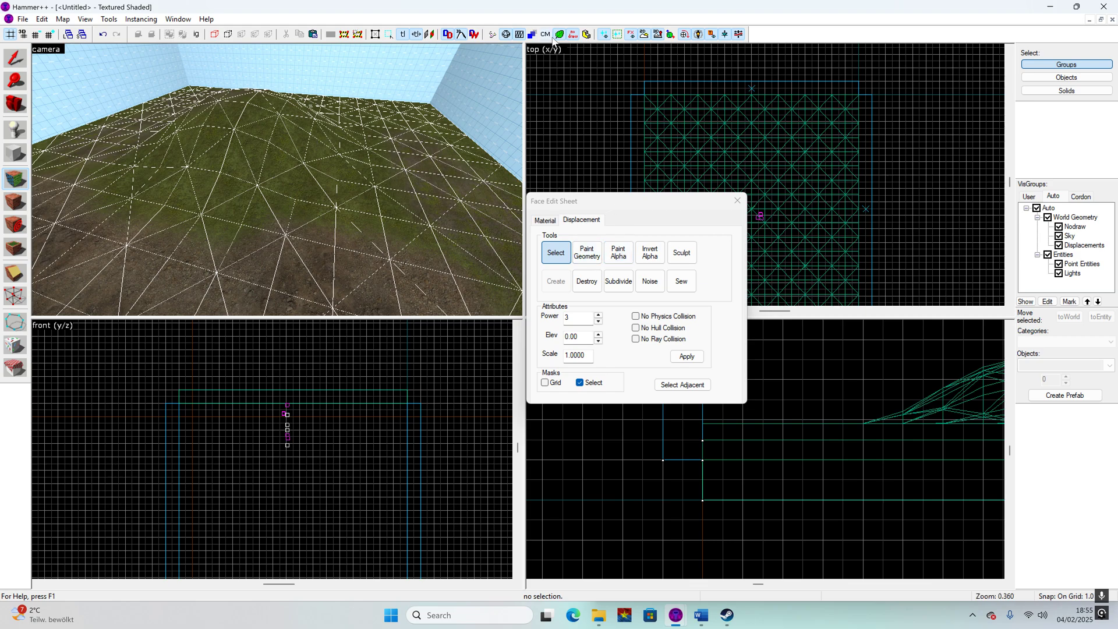
- Set the Paint Alpha value to 63 with brush 1 for the ground displacements and leave alpha painting
left_click(619, 252)
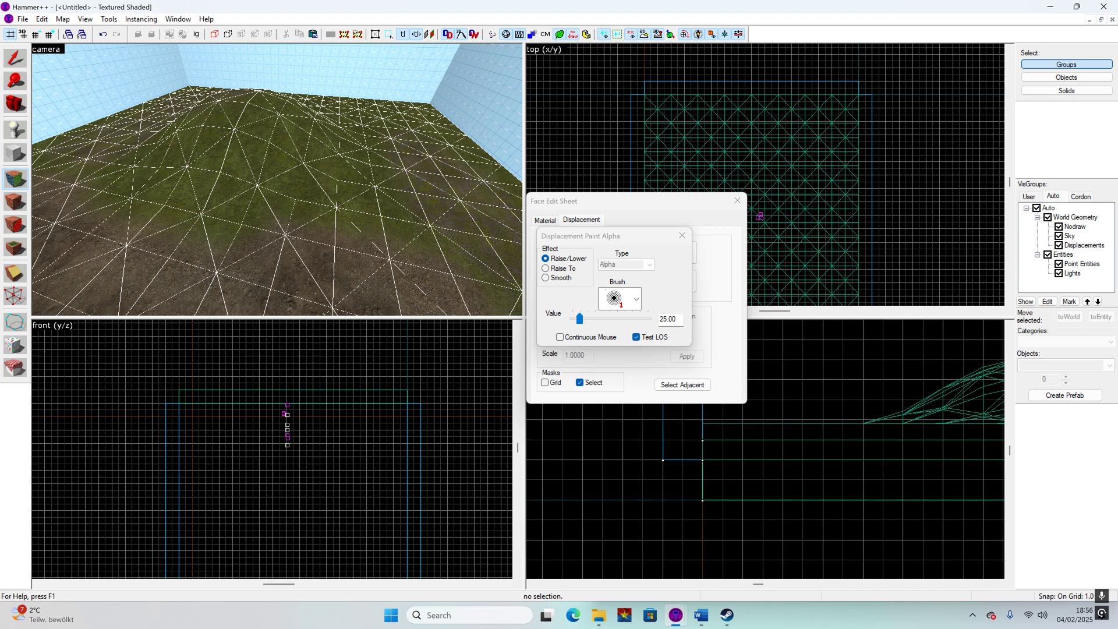
left_click(636, 300)
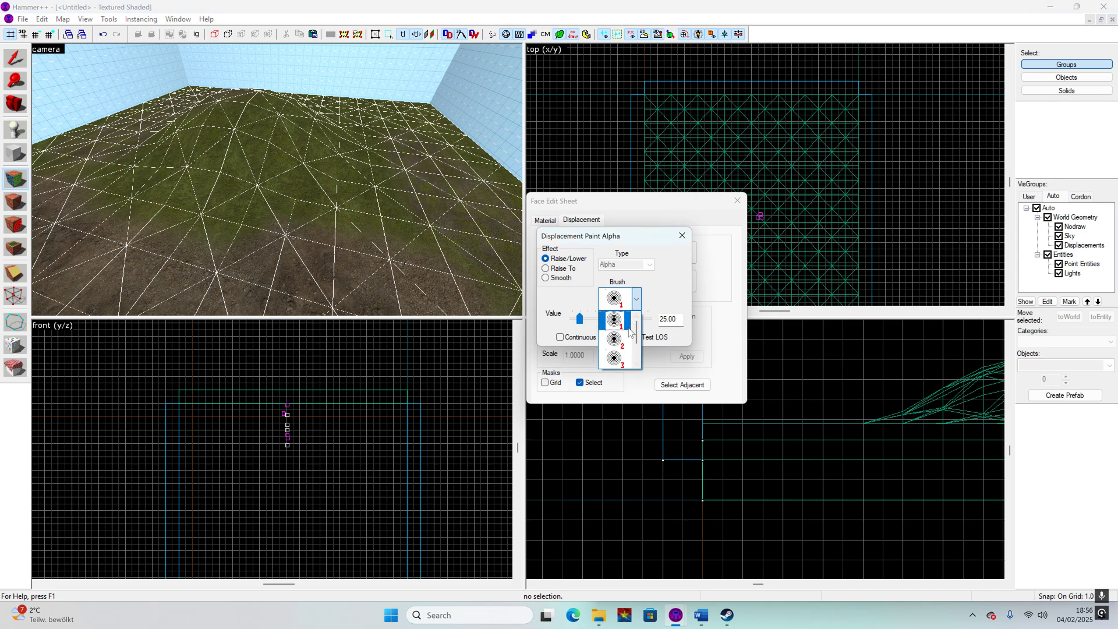
left_click(626, 326)
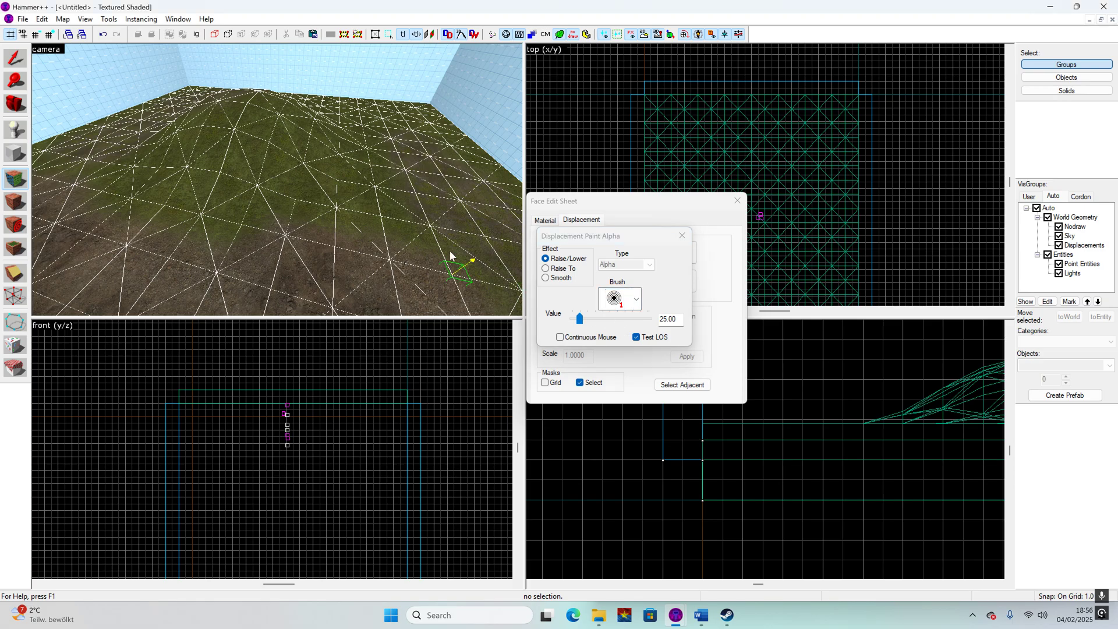
key("z")
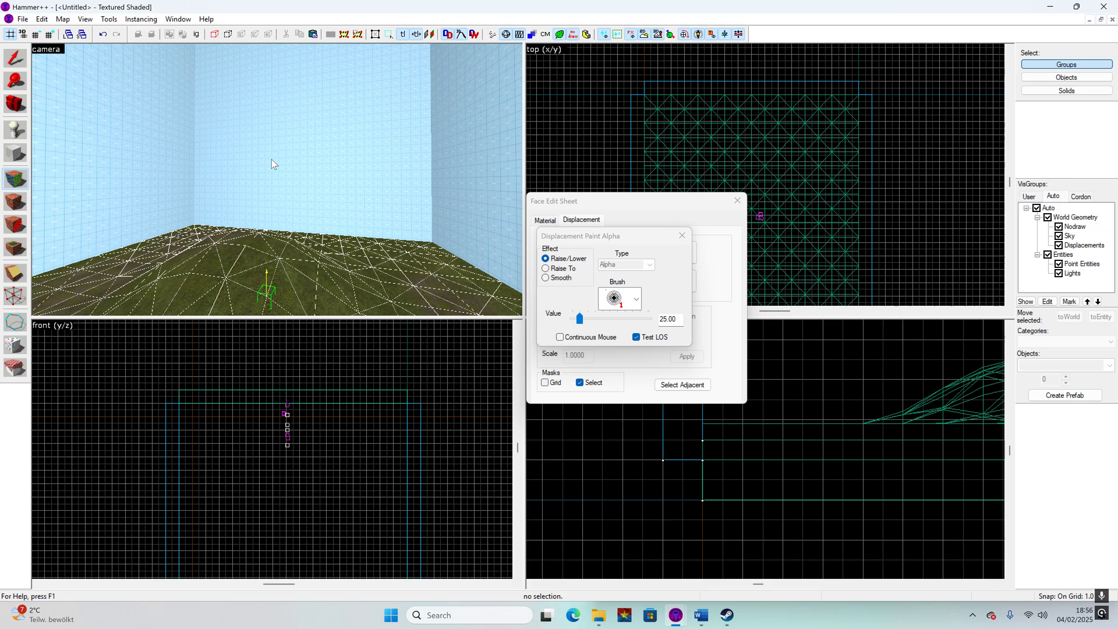
key("z")
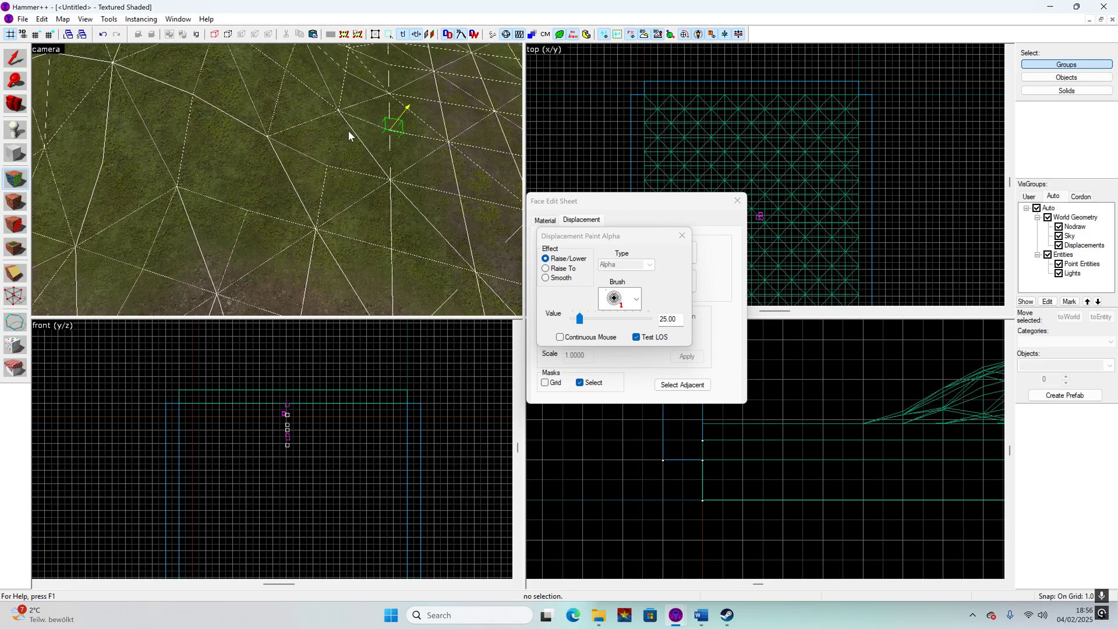
key("z")
key("z")
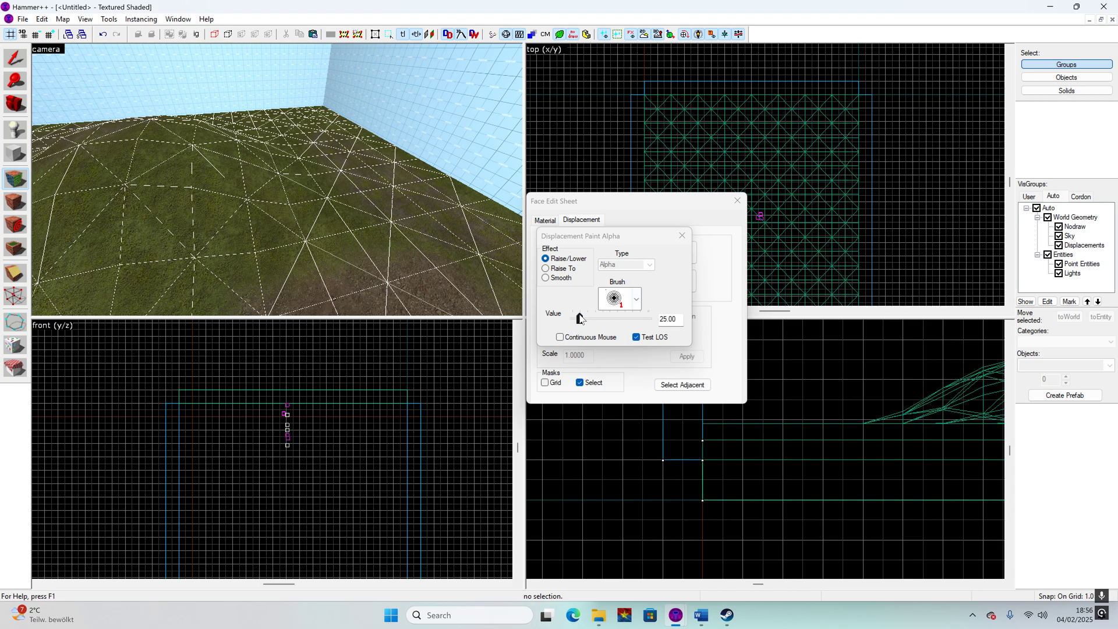
left_click_drag(580, 315, 591, 319)
key("a")
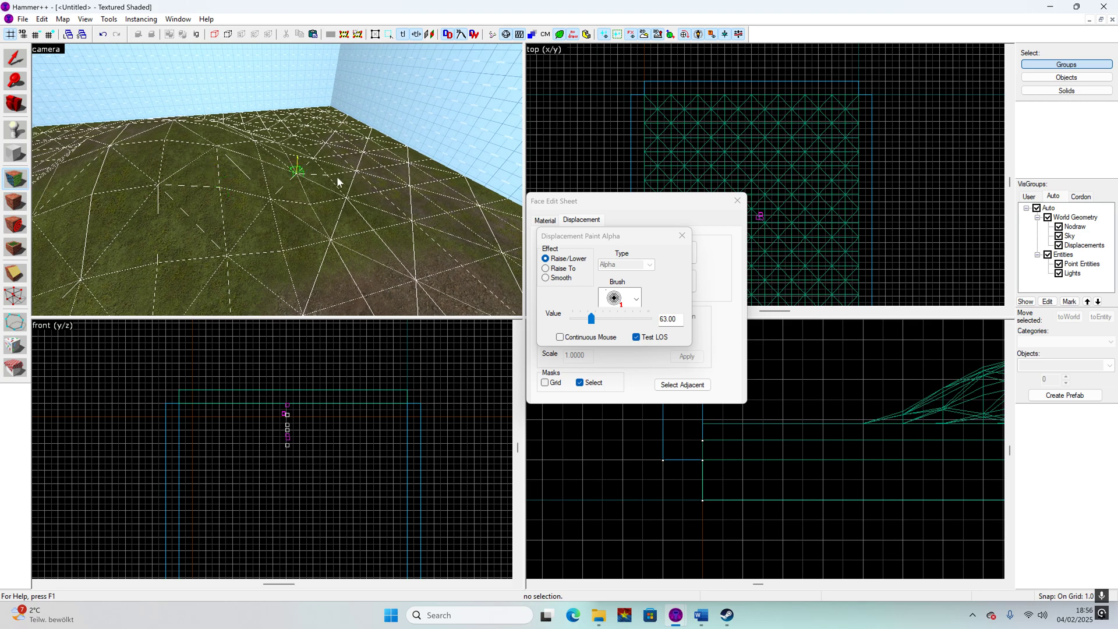
left_click(686, 235)
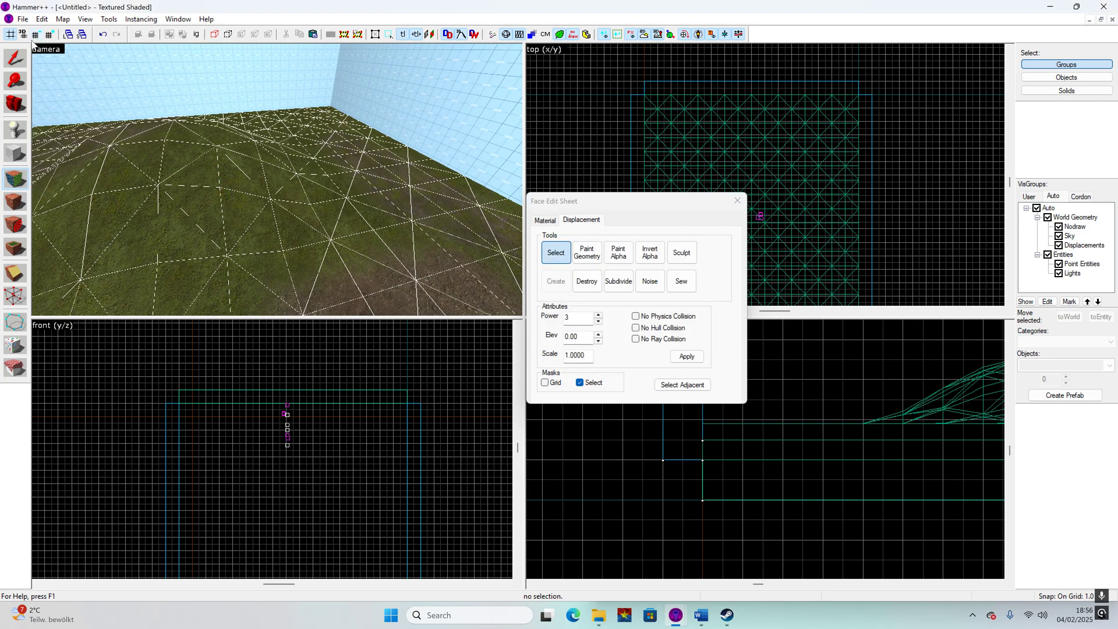
- Open the untitled map's properties and examine its Detail.vbsp file setting
left_click(23, 19)
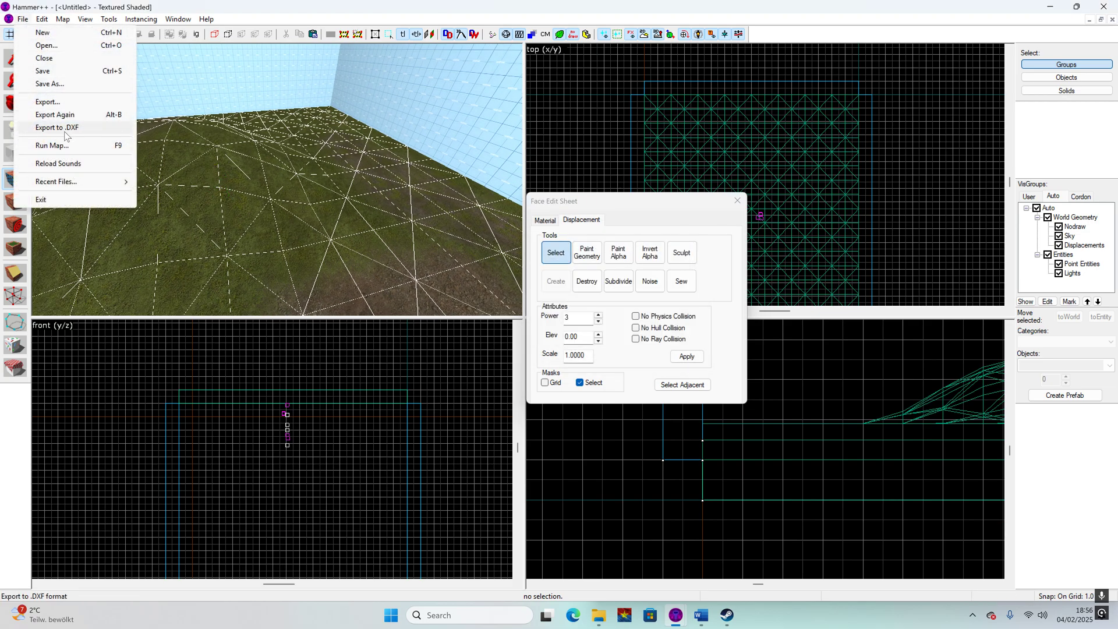
mouse_move(53, 25)
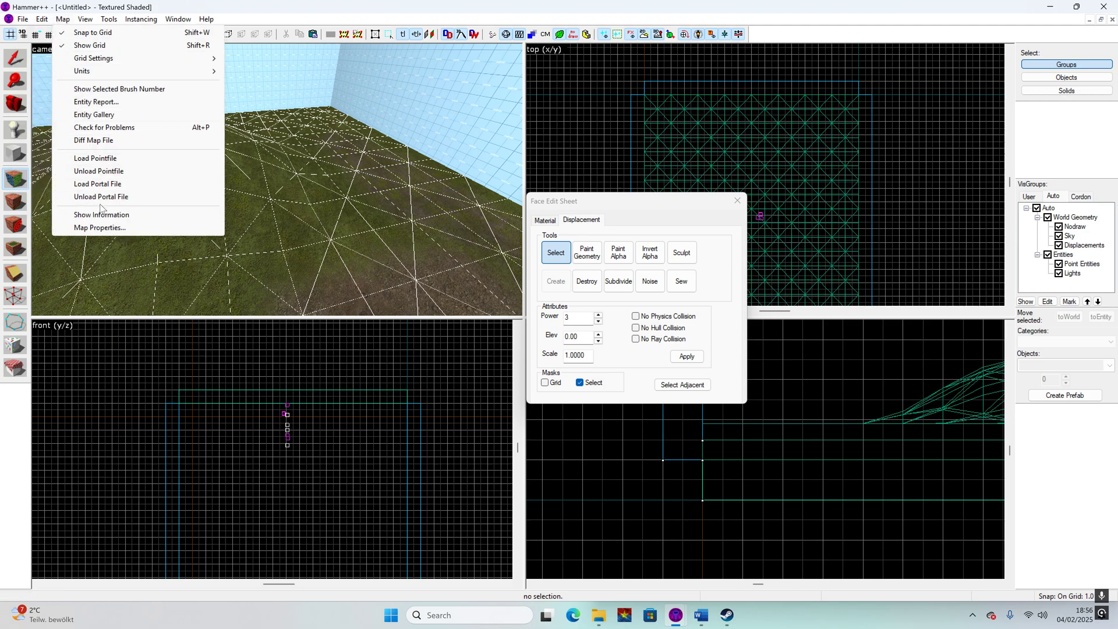
left_click(128, 228)
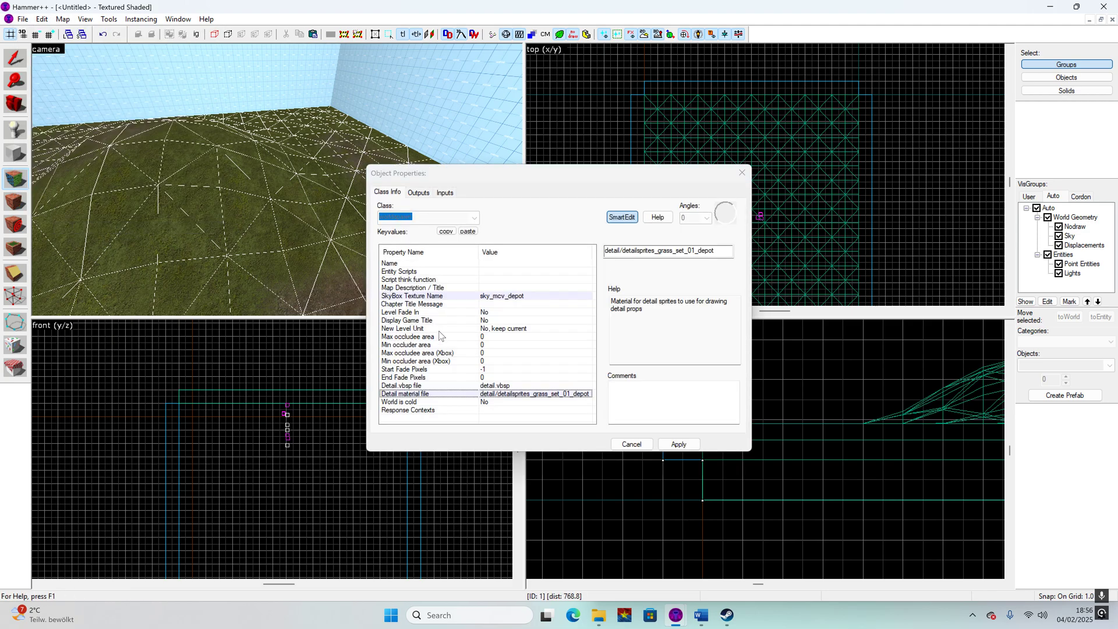
left_click(495, 389)
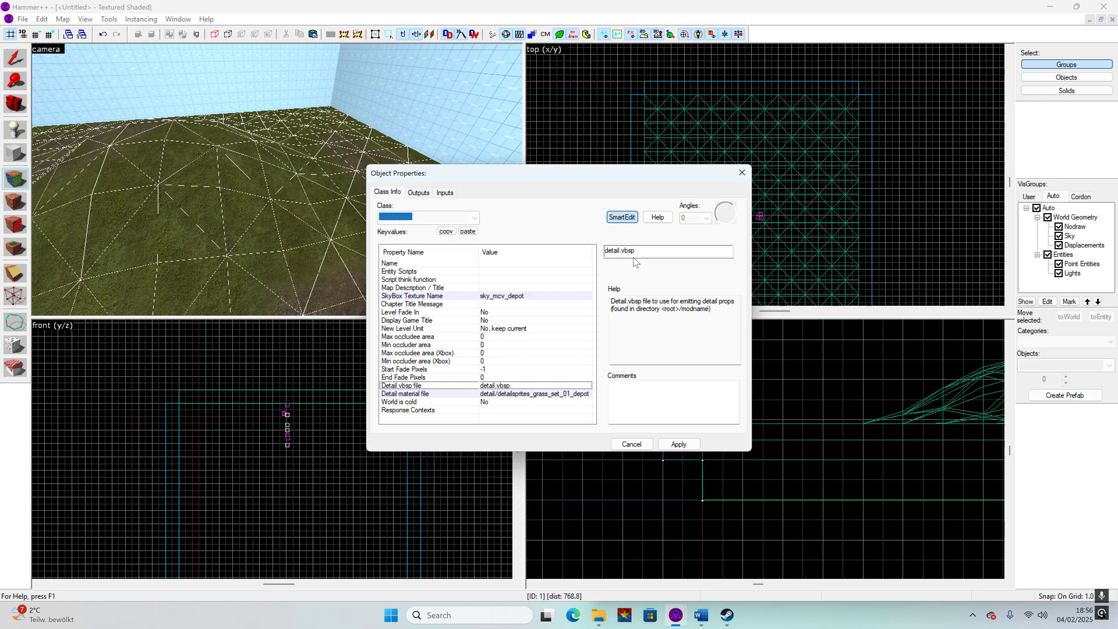
- Switch to the recently used mcv_depot map and close the open Object Properties and Face Edit Sheet dialogs
left_click(22, 19)
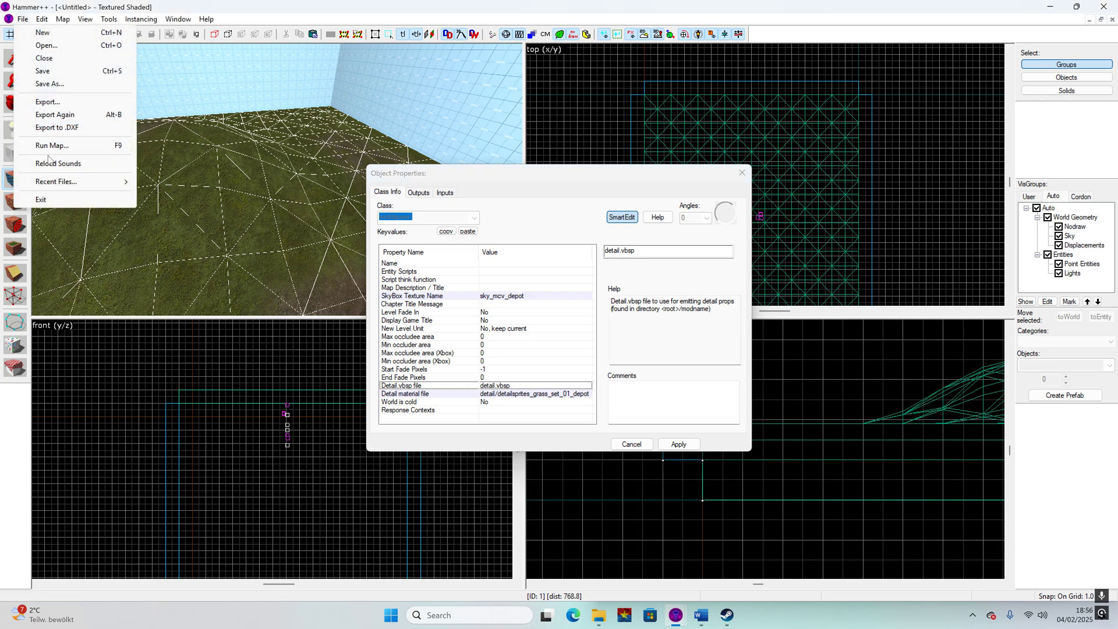
mouse_move(56, 183)
left_click(192, 182)
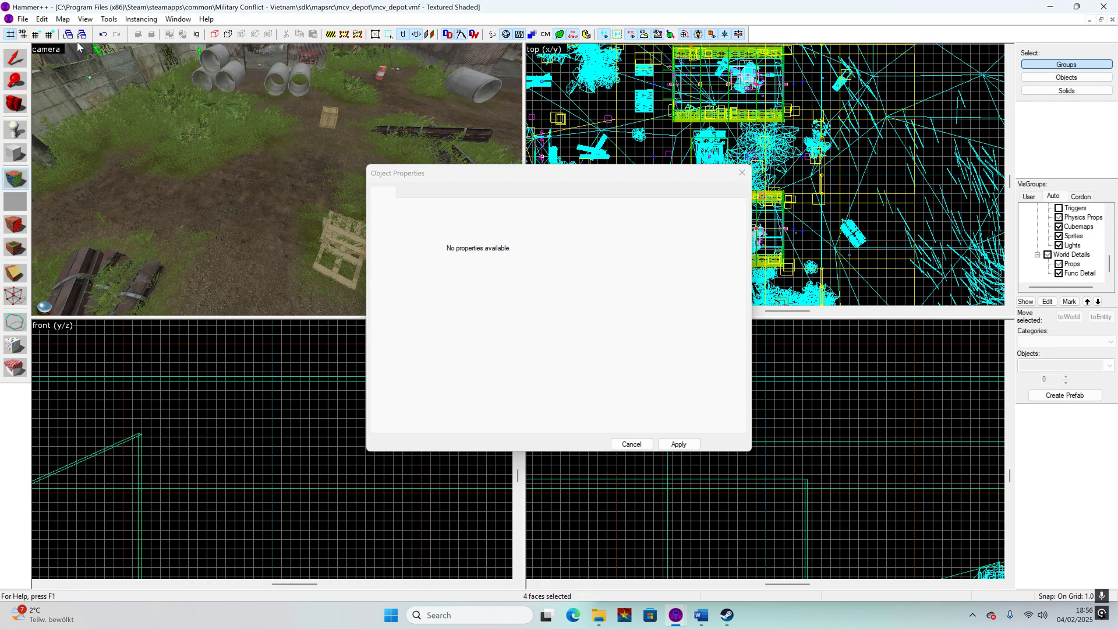
left_click(60, 19)
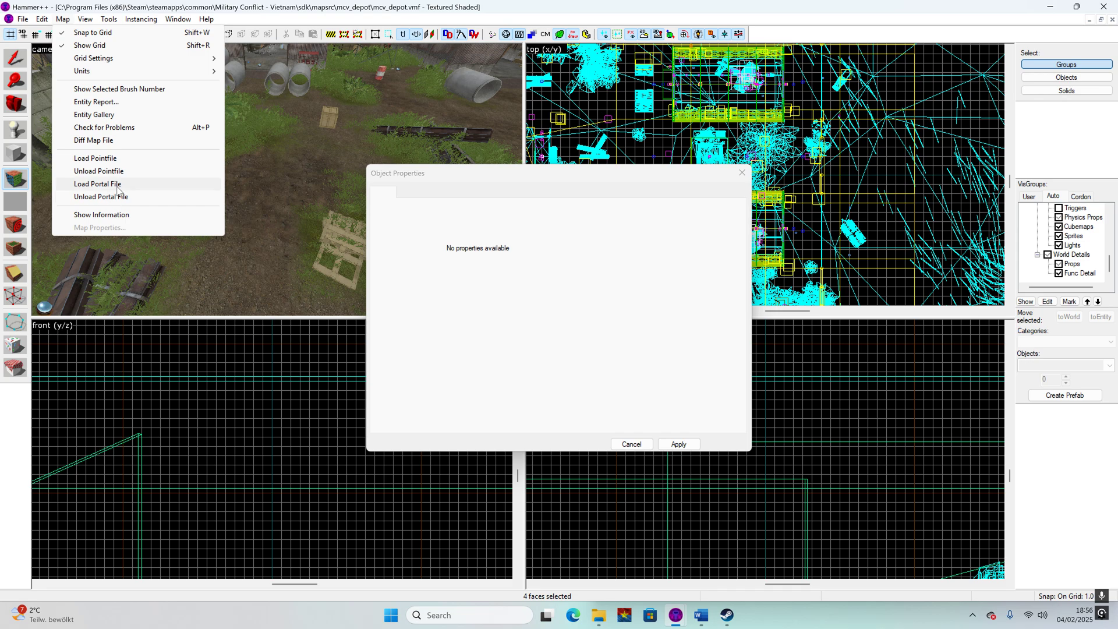
left_click(740, 175)
left_click(742, 172)
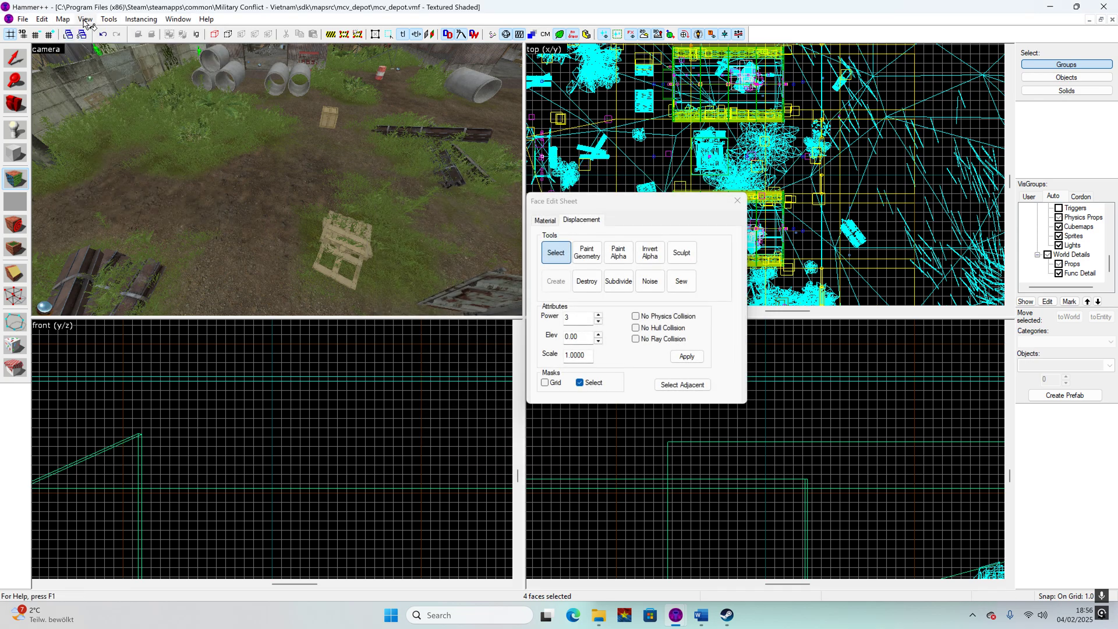
left_click(738, 200)
- Copy the Detail.vbsp file value mcv_detail.vbsp from the mcv_depot map properties and close them
left_click(62, 19)
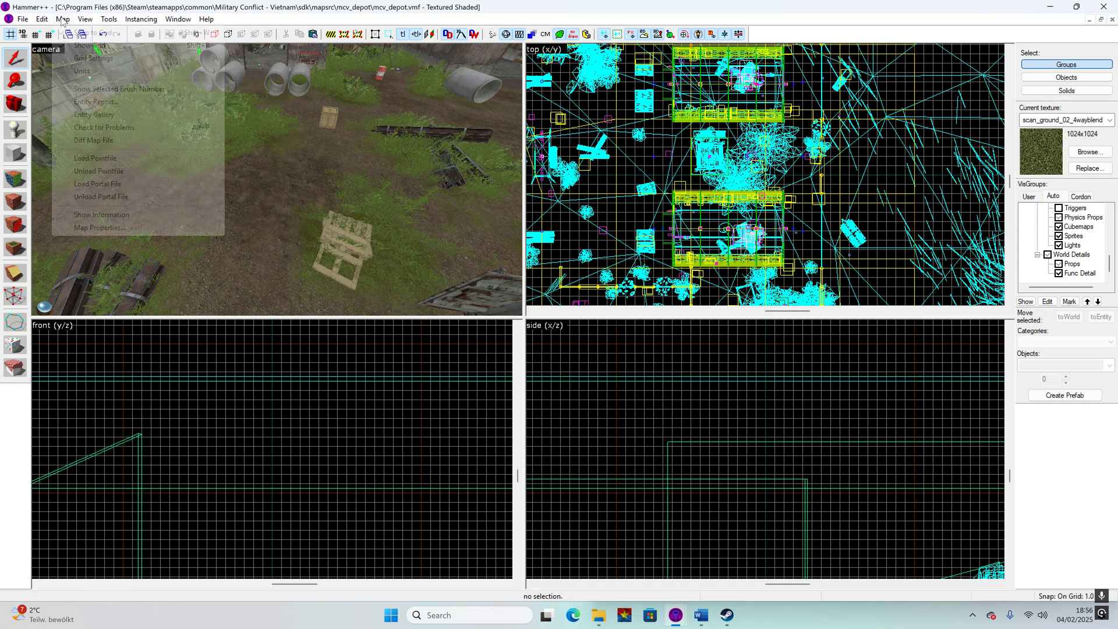
left_click(95, 231)
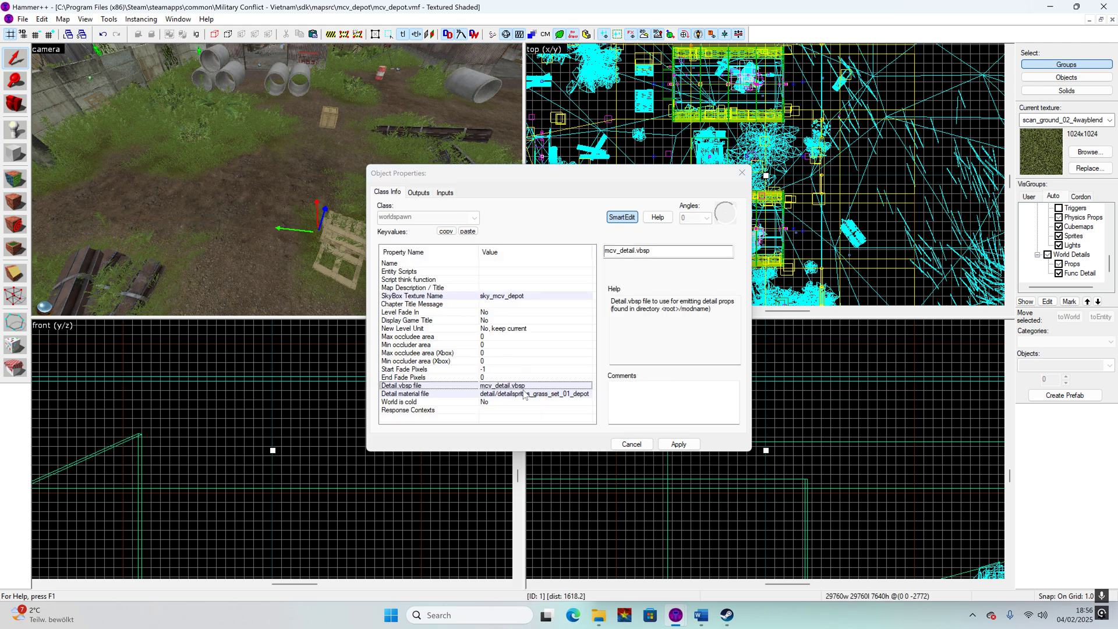
left_click_drag(657, 252, 607, 252)
key("ctrl+c")
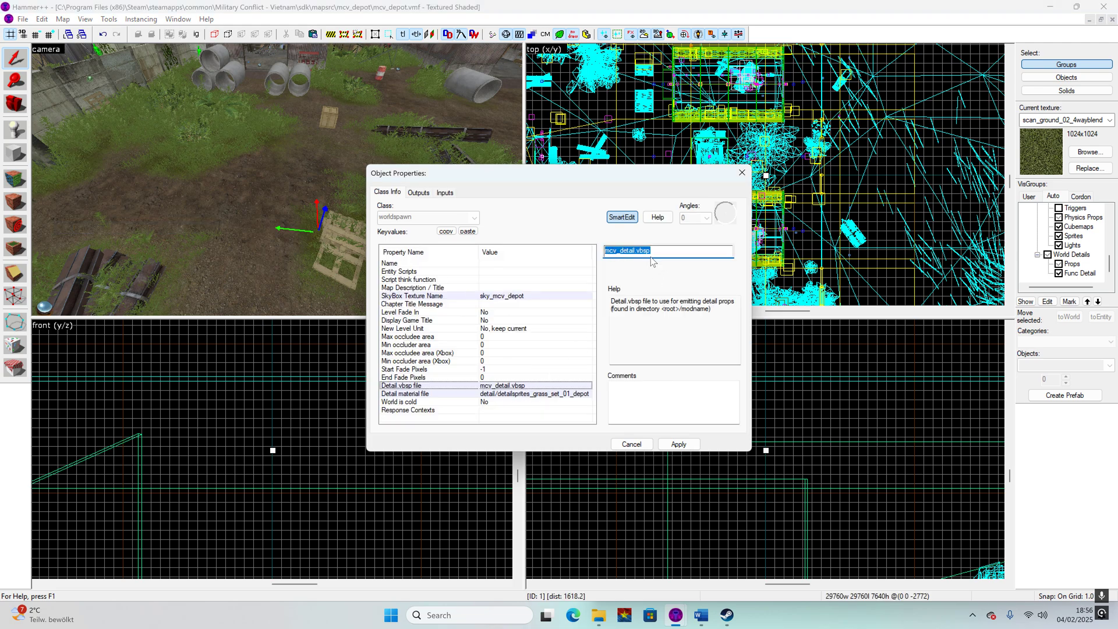
left_click(742, 173)
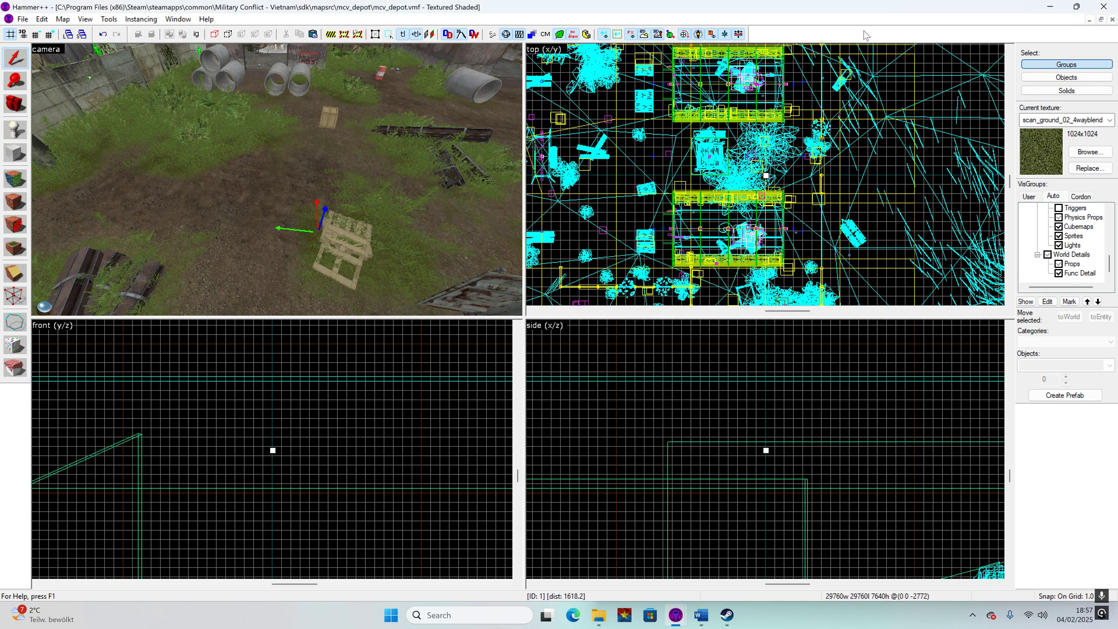
- Return to the untitled map, set its Detail.vbsp file to mcv_detail.vbsp, apply the map properties and close them
left_click(1089, 20)
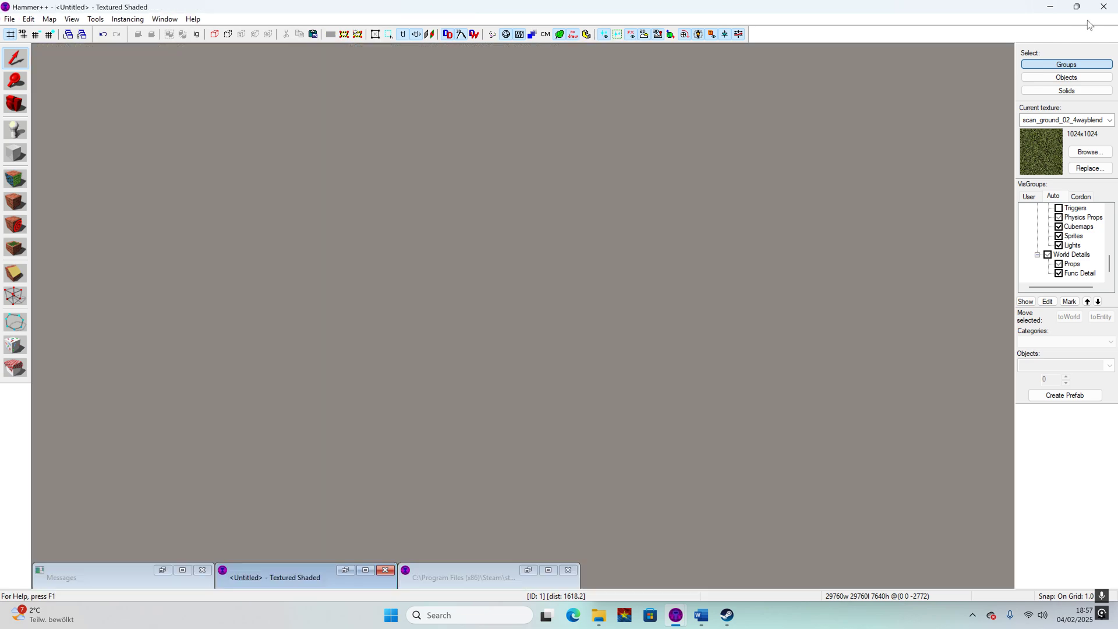
left_click(365, 570)
left_click(62, 18)
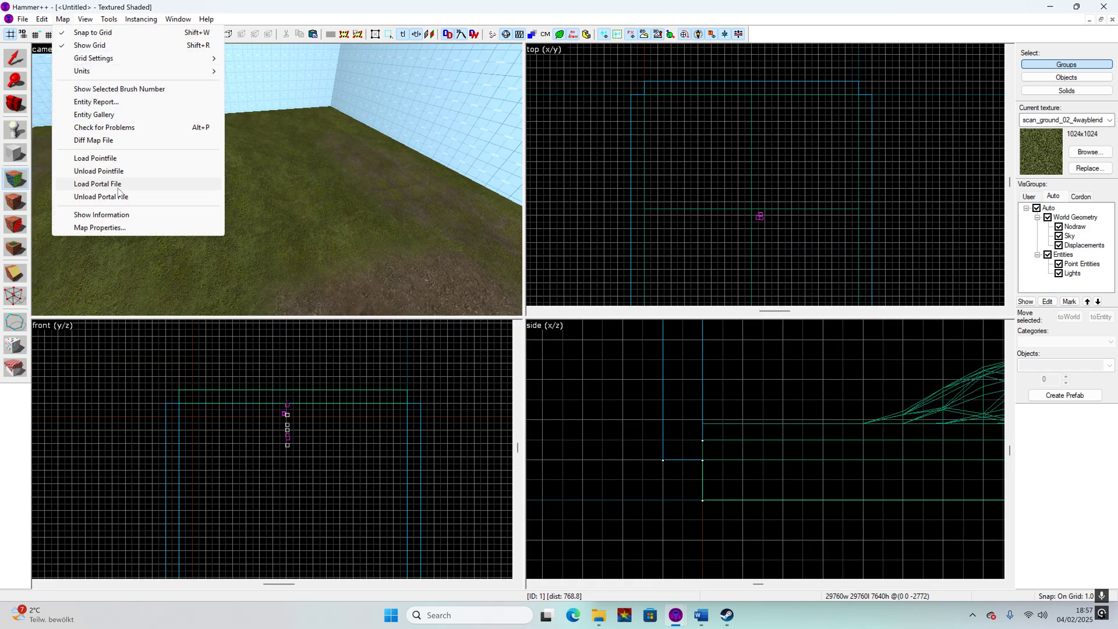
left_click(99, 227)
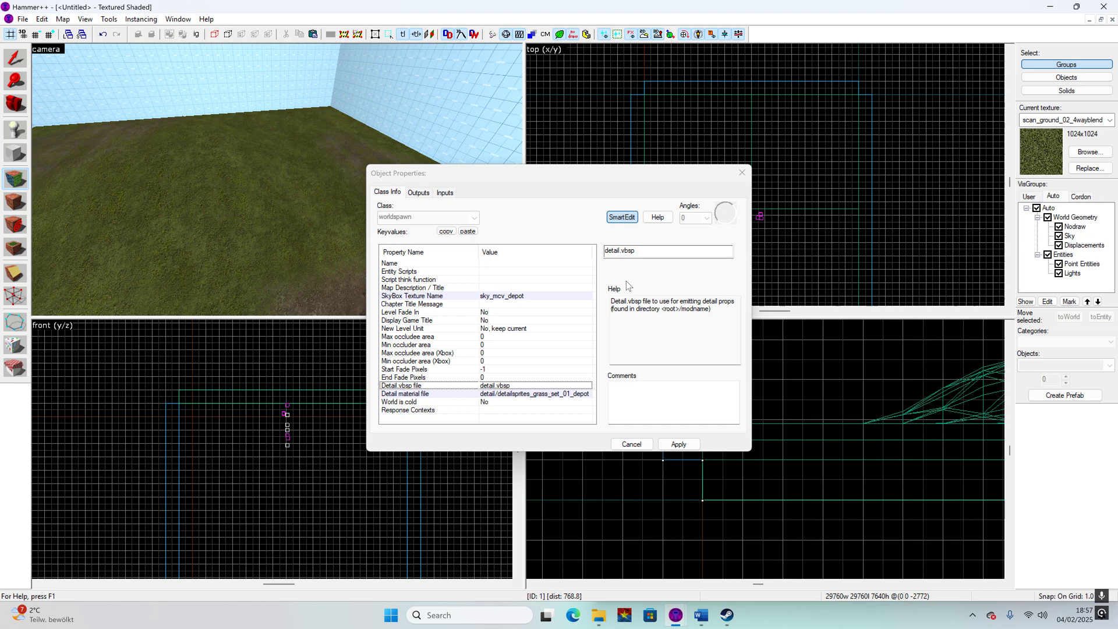
left_click_drag(639, 252, 594, 248)
key("ctrl+v")
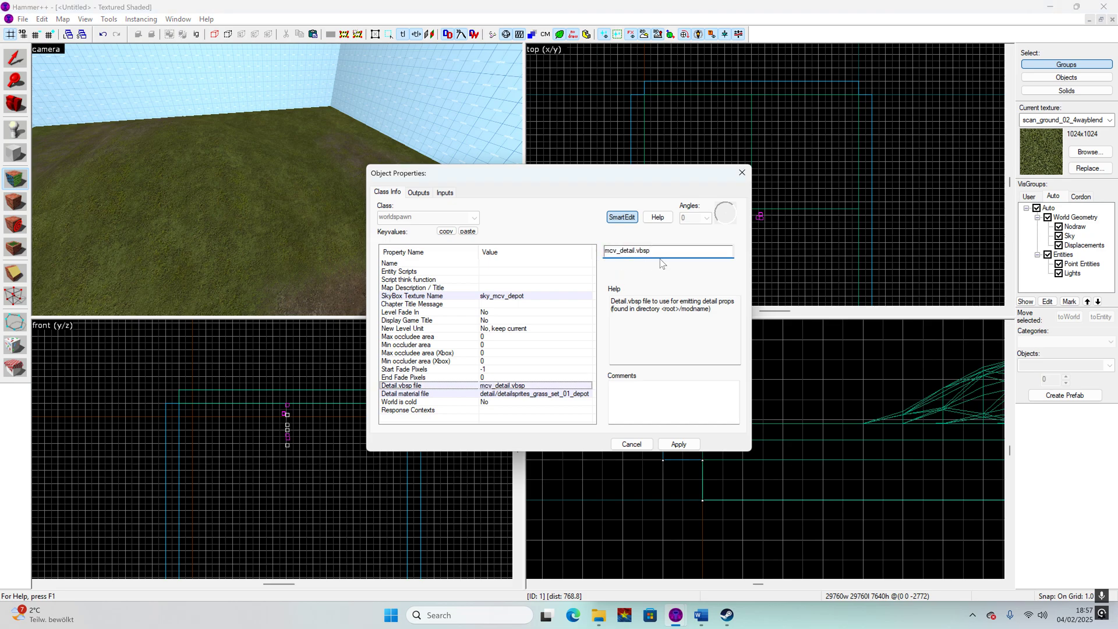
left_click(680, 444)
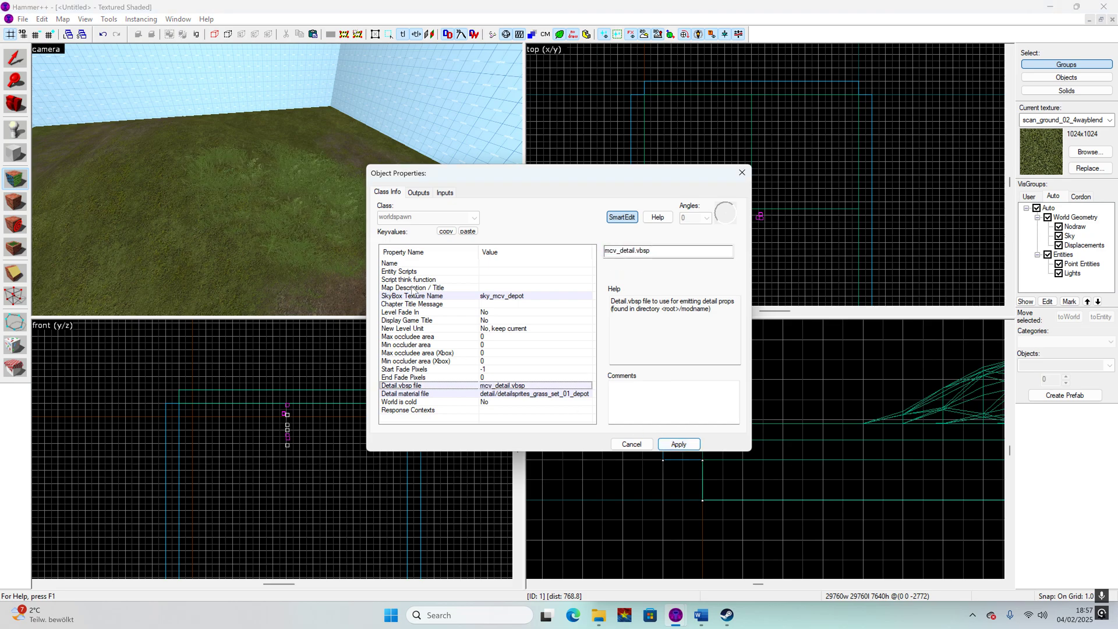
key("w")
key("d")
key("s")
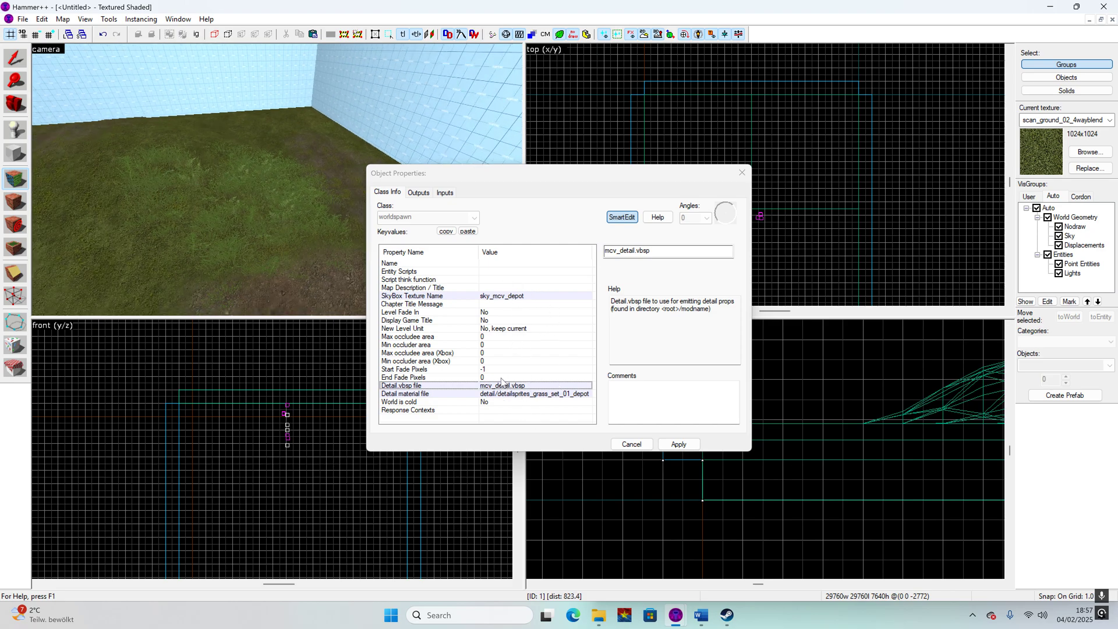
left_click(747, 172)
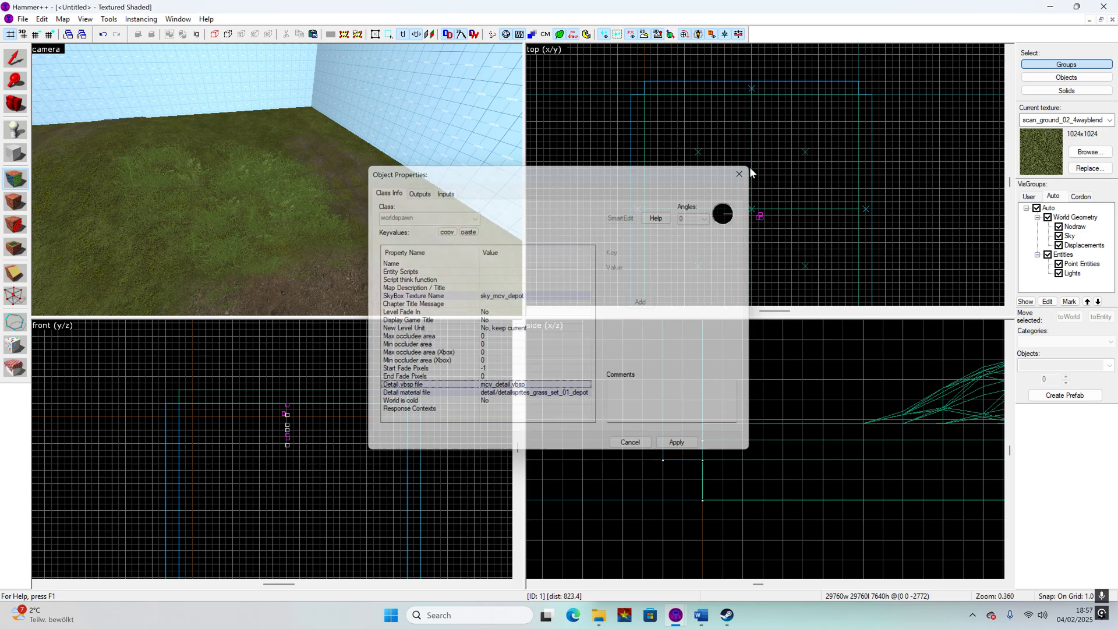
- Select all four ground displacement faces with the texture application tool
key("z")
key("s")
key("z")
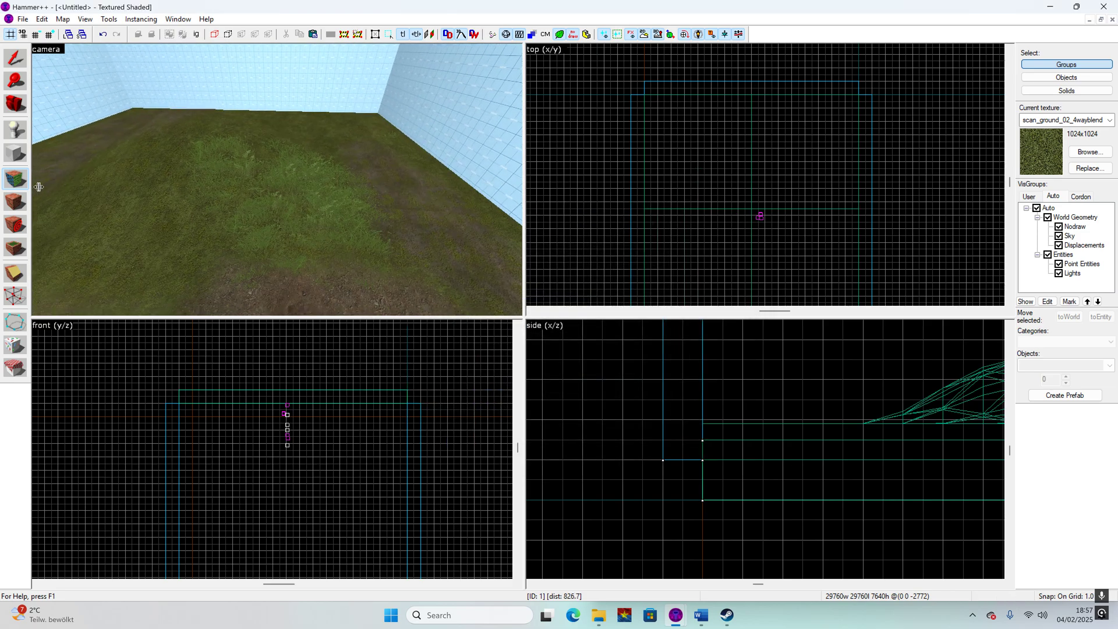
key("ctrl+a")
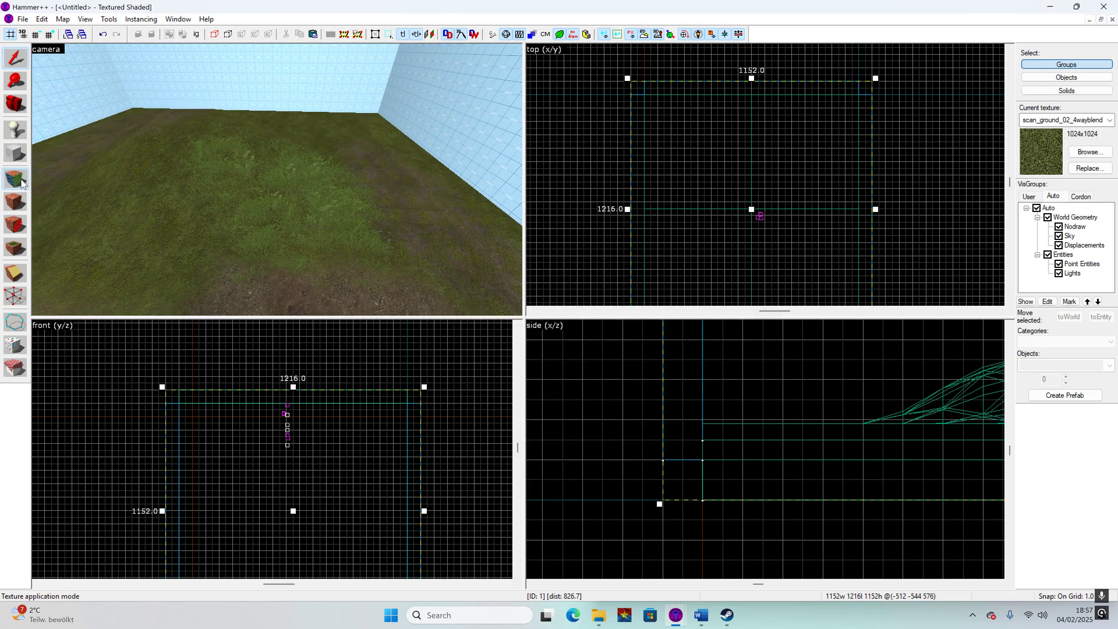
left_click(23, 178)
left_click(23, 178)
left_click(23, 178)
left_click(250, 227)
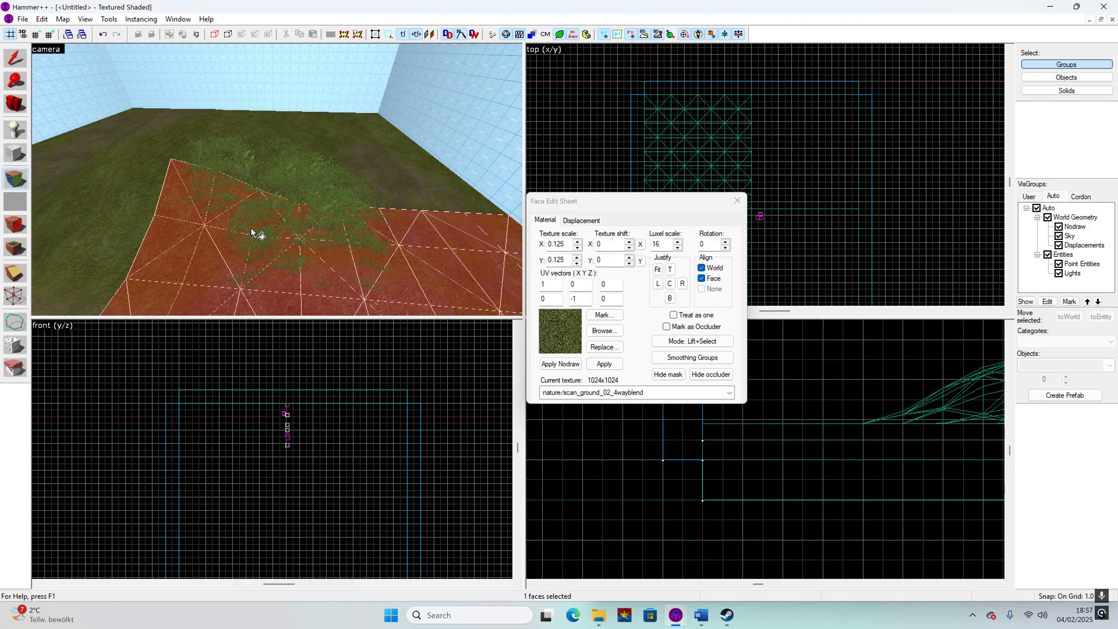
left_click(122, 194, "ctrl")
left_click(229, 133, "ctrl")
left_click(257, 140, "ctrl")
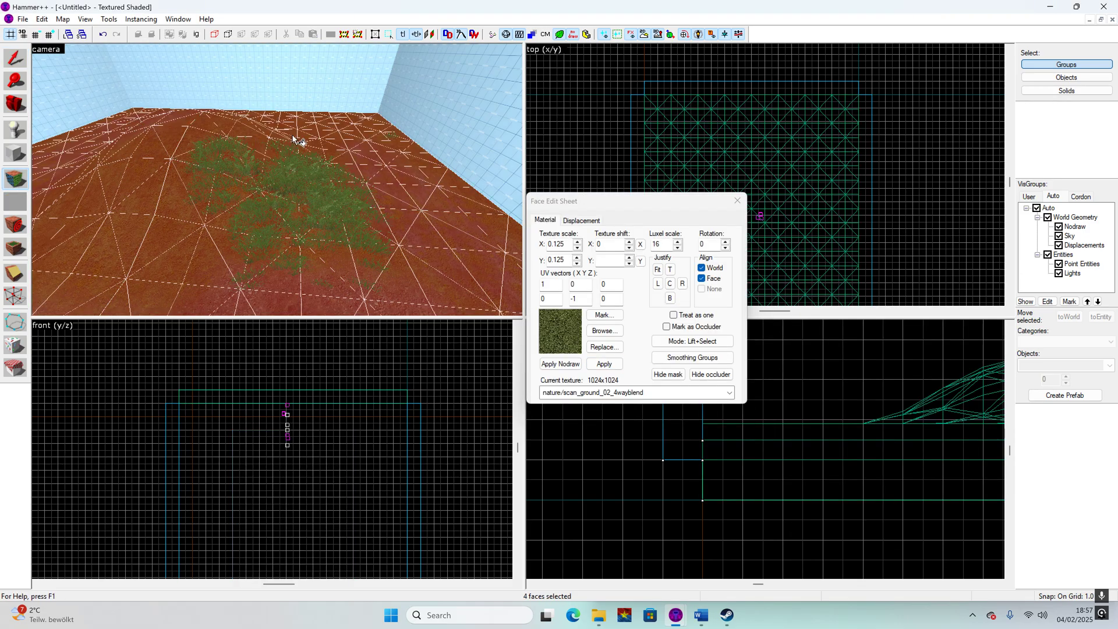
- Paint alpha at value 63 on the hillside displacements to add detail grass on the slope
left_click(585, 220)
left_click(618, 253)
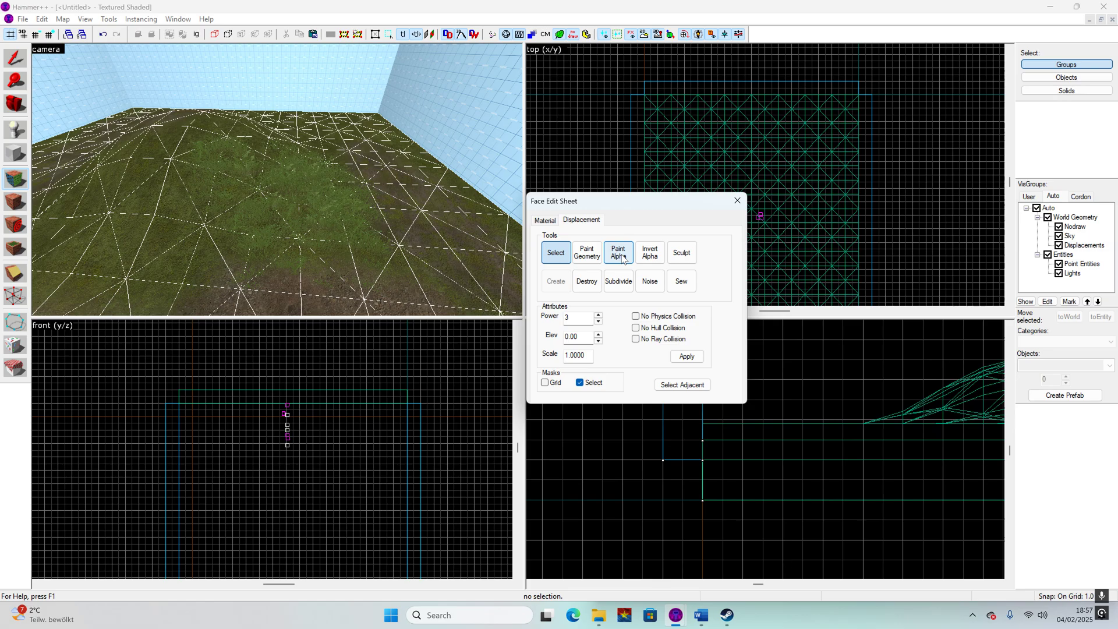
key("z")
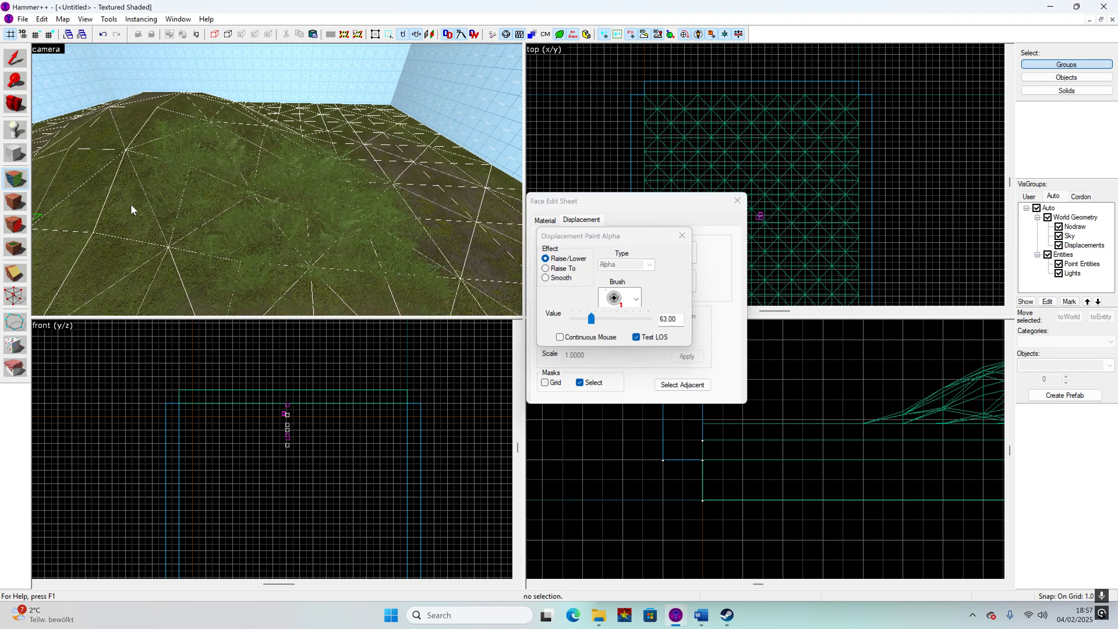
key("s")
key("z")
key("a")
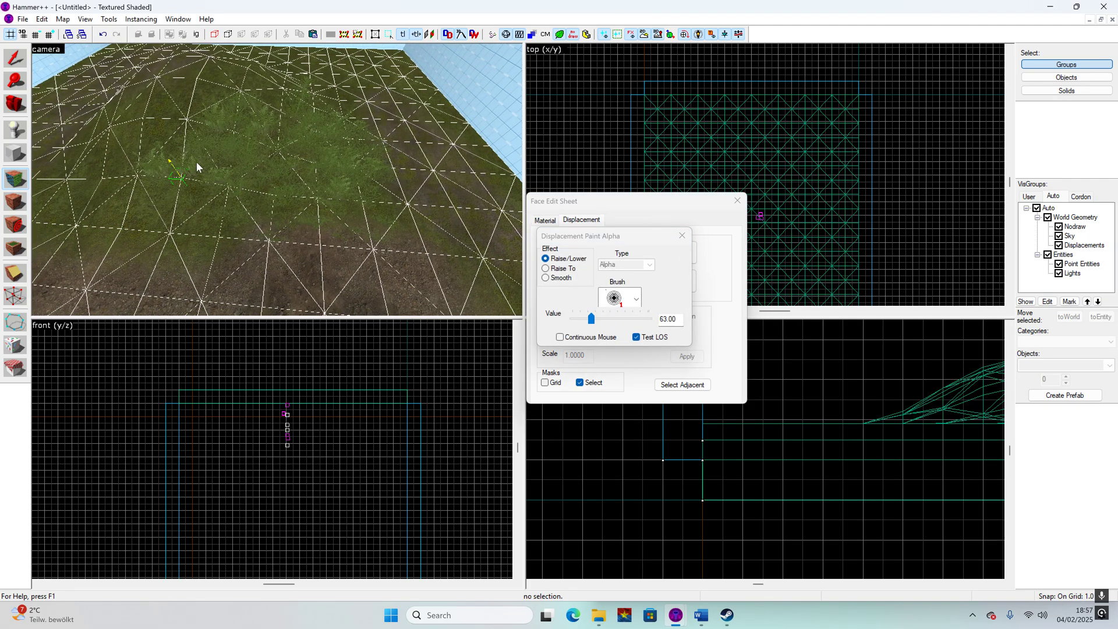
left_click(220, 196)
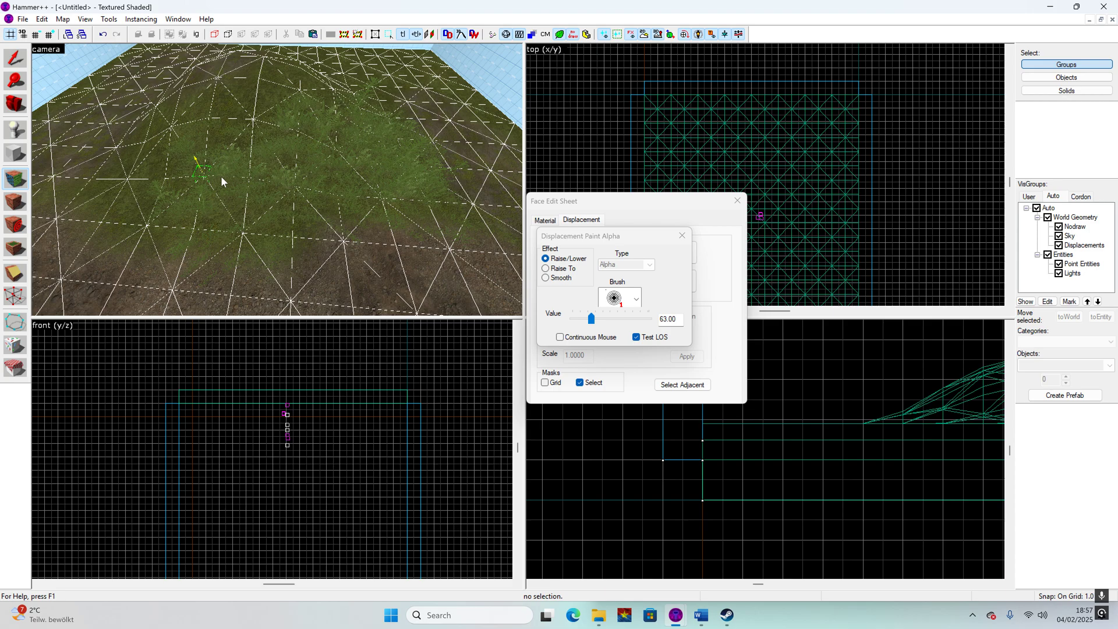
left_click(193, 139)
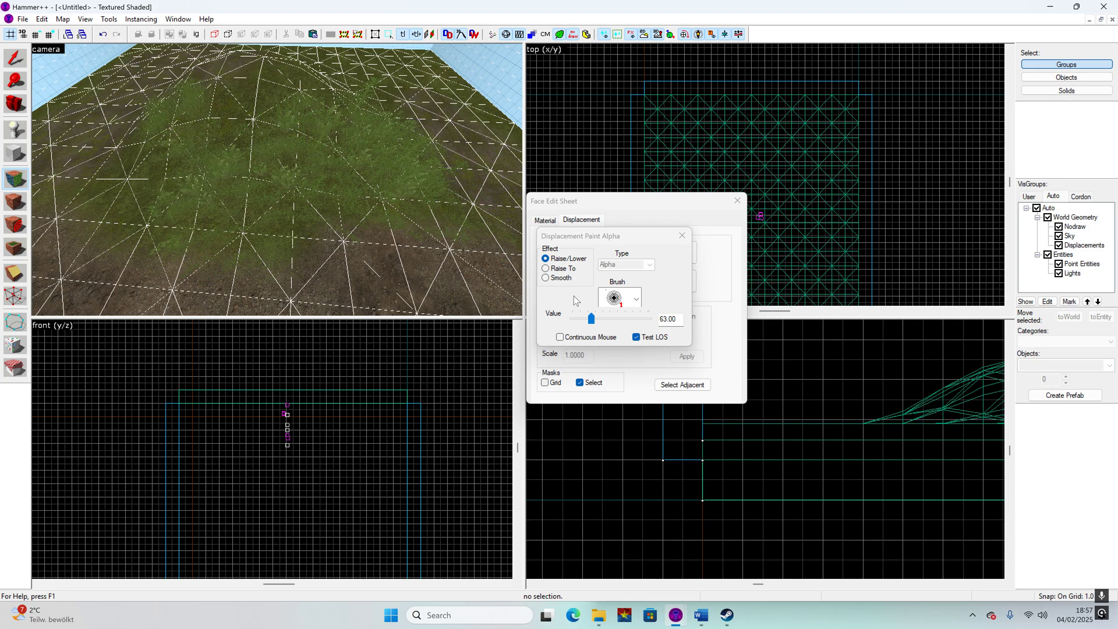
- Raise the Paint Alpha value to 255 and paint denser detail grass from the hilltop down across the slope
left_click_drag(591, 319, 653, 316)
left_click(276, 111)
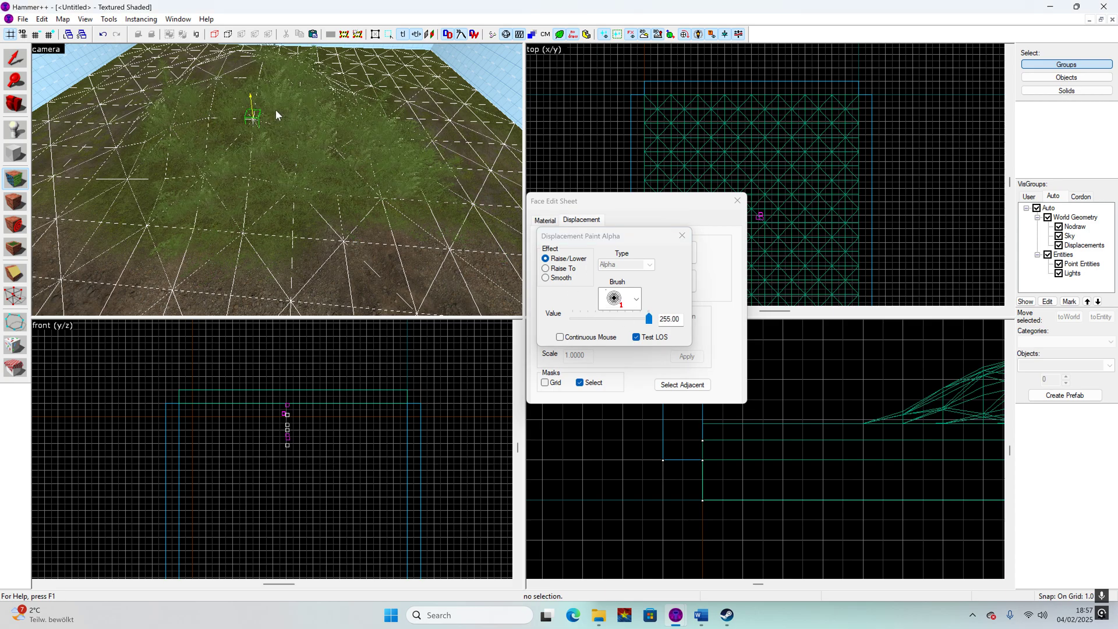
mouse_move(276, 111)
left_mouse_down()
mouse_move(220, 120)
mouse_move(140, 182)
left_mouse_up()
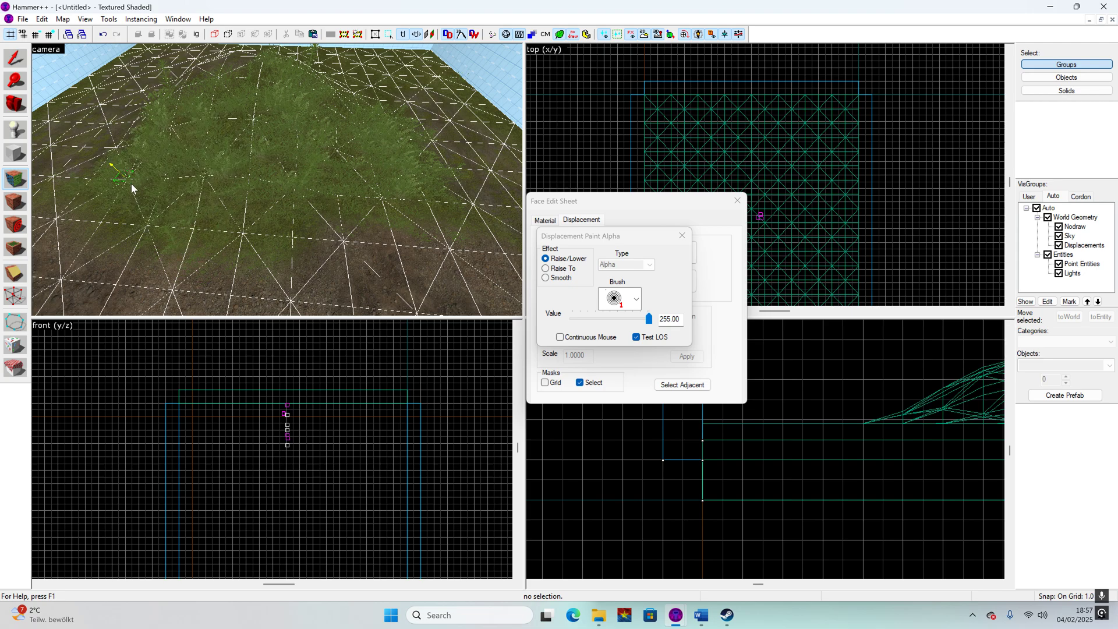
- Lower the Paint Alpha value to 77 and paint detail grass across the green ground beyond the hill
left_click(605, 323)
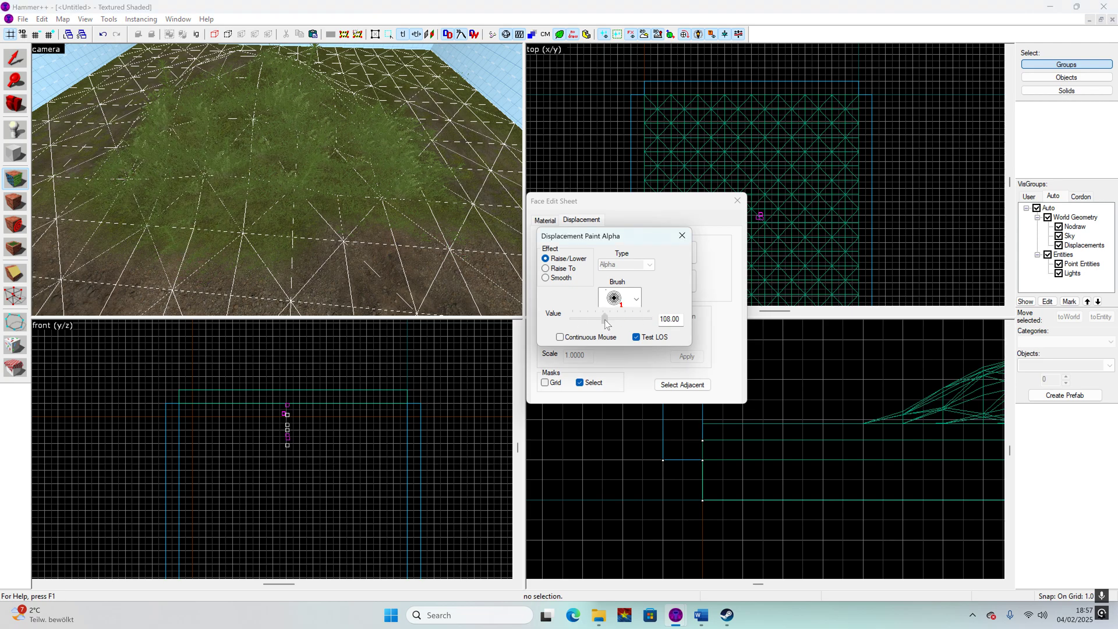
left_click_drag(604, 319, 596, 319)
key("z")
key("w")
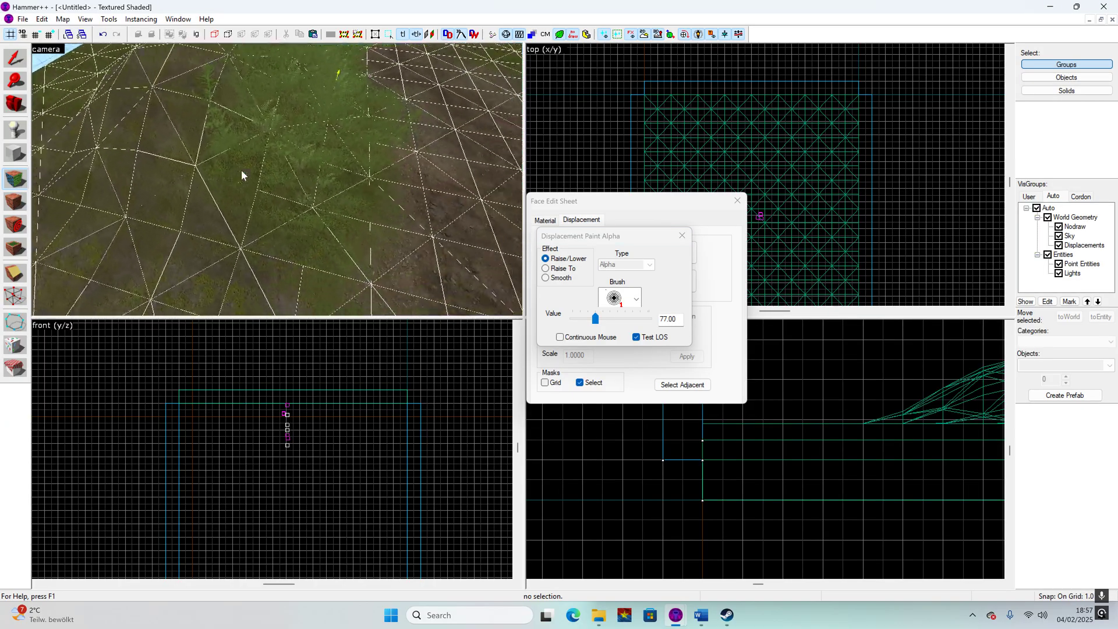
key("s")
key("a")
key("w")
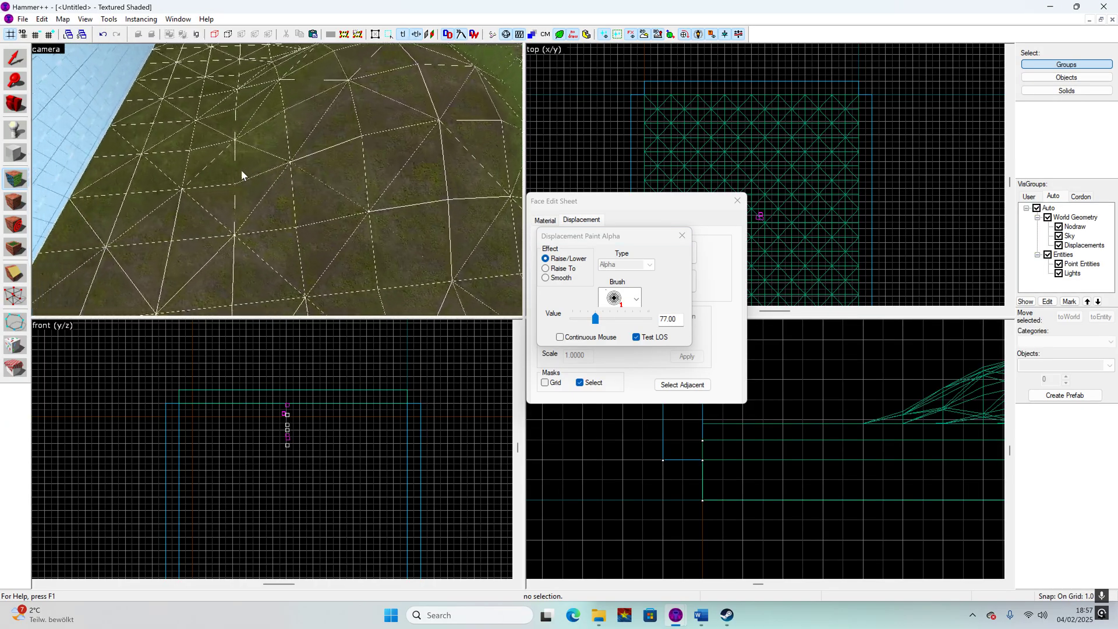
key("w")
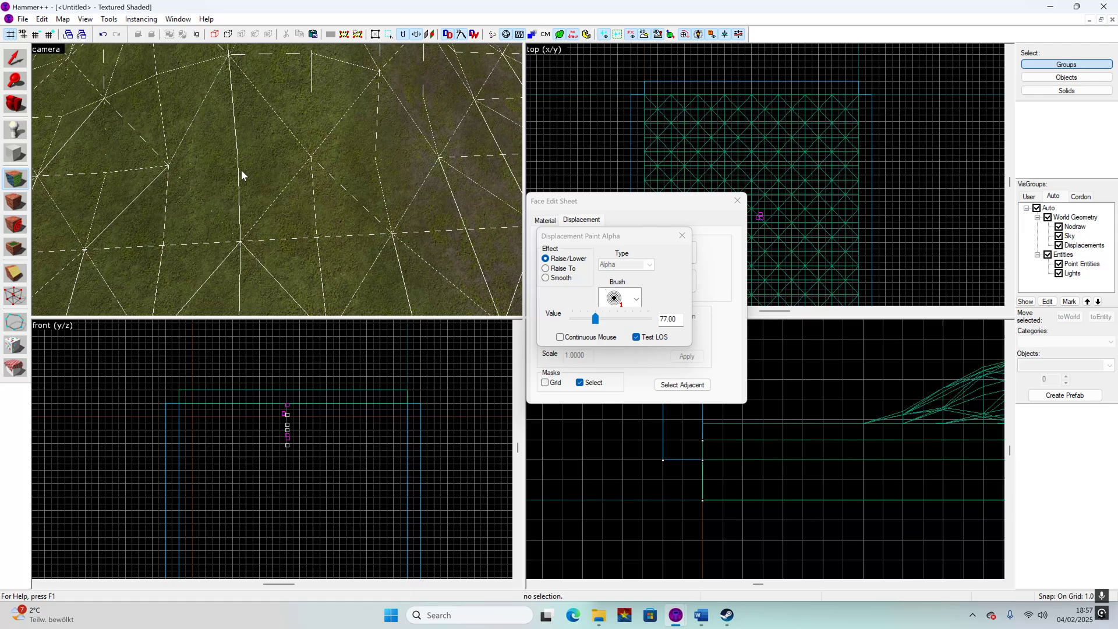
key("s")
key("z")
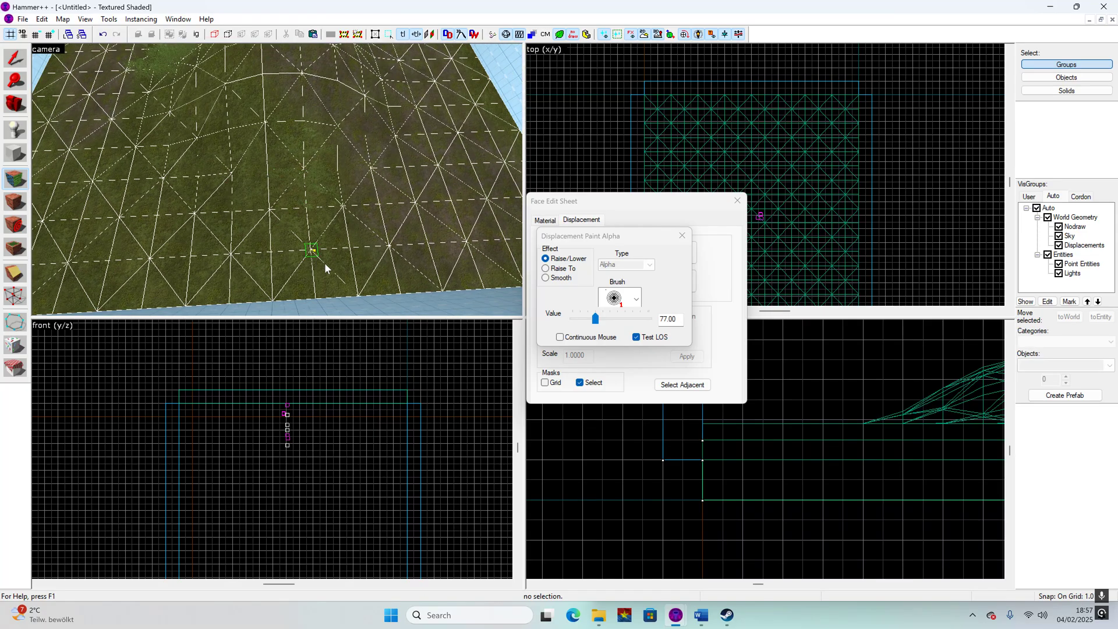
mouse_move(325, 264)
left_mouse_down()
mouse_move(289, 265)
mouse_move(314, 188)
mouse_move(279, 84)
mouse_move(250, 116)
mouse_move(128, 159)
mouse_move(127, 71)
mouse_move(92, 195)
left_mouse_up()
- Extend the alpha-painted detail grass over the adjoining green ground beside the skybox wall and up toward the hill
key("a")
key("a")
key("w")
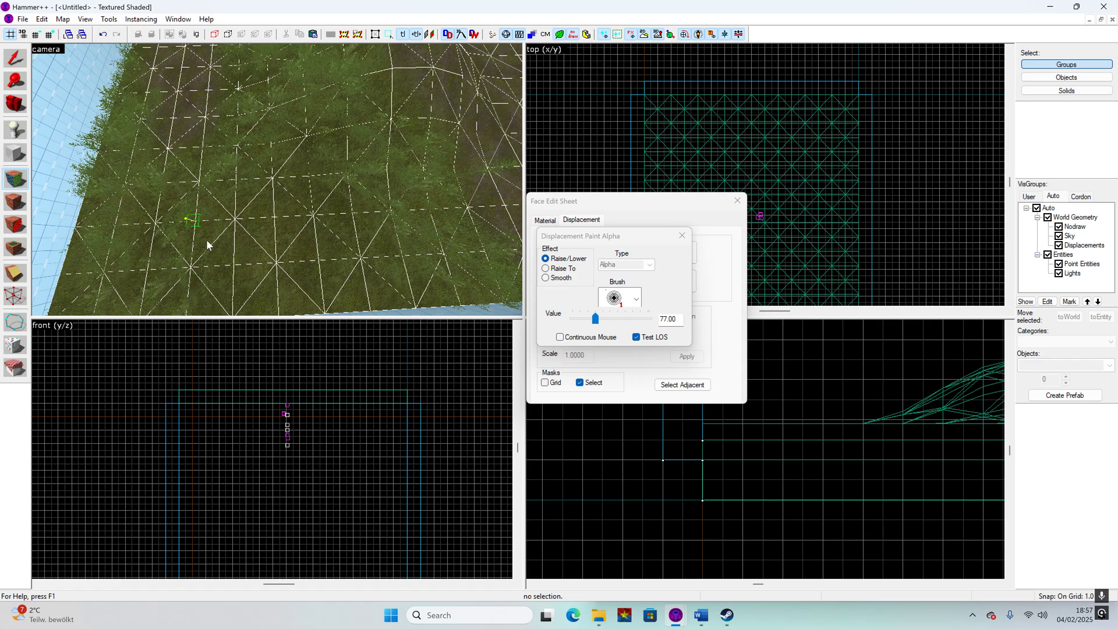
mouse_move(207, 240)
left_mouse_down()
mouse_move(231, 306)
mouse_move(291, 191)
mouse_move(449, 276)
mouse_move(356, 211)
mouse_move(374, 153)
left_mouse_up()
key("z")
key("w")
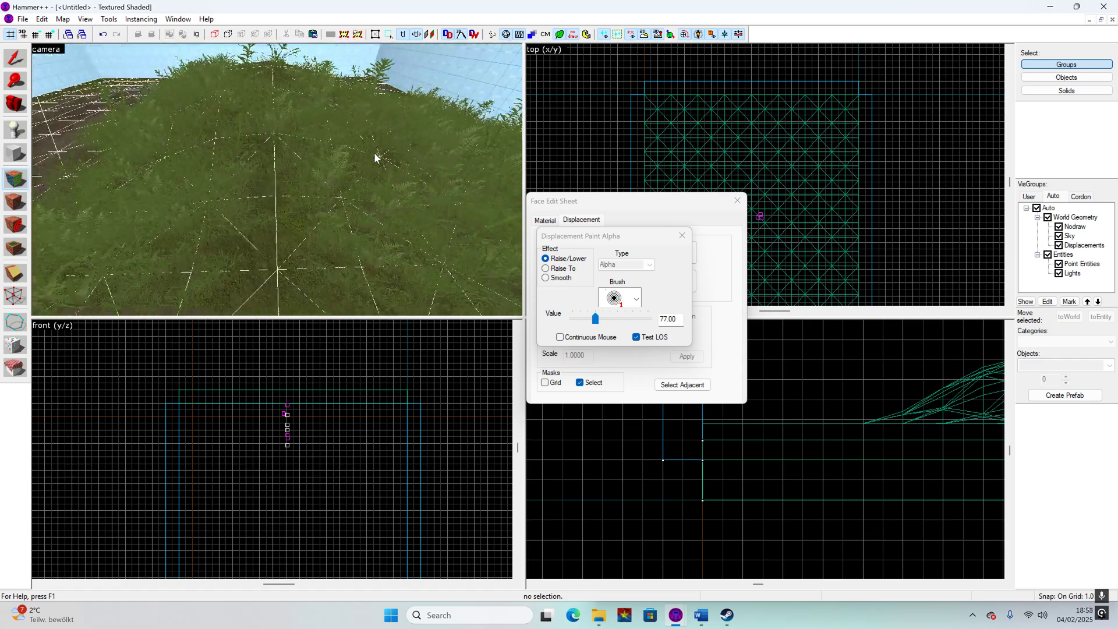
- Paint more alpha grass on the remaining green ground near the displacement edge, and close the Paint Alpha and Face Edit Sheet dialogs
key("s")
key("z")
key("s")
mouse_move(330, 133)
left_mouse_down()
mouse_move(355, 285)
mouse_move(357, 259)
mouse_move(323, 281)
mouse_move(71, 265)
mouse_move(53, 225)
mouse_move(52, 248)
left_mouse_up()
key("s")
key("s")
key("w")
key("a")
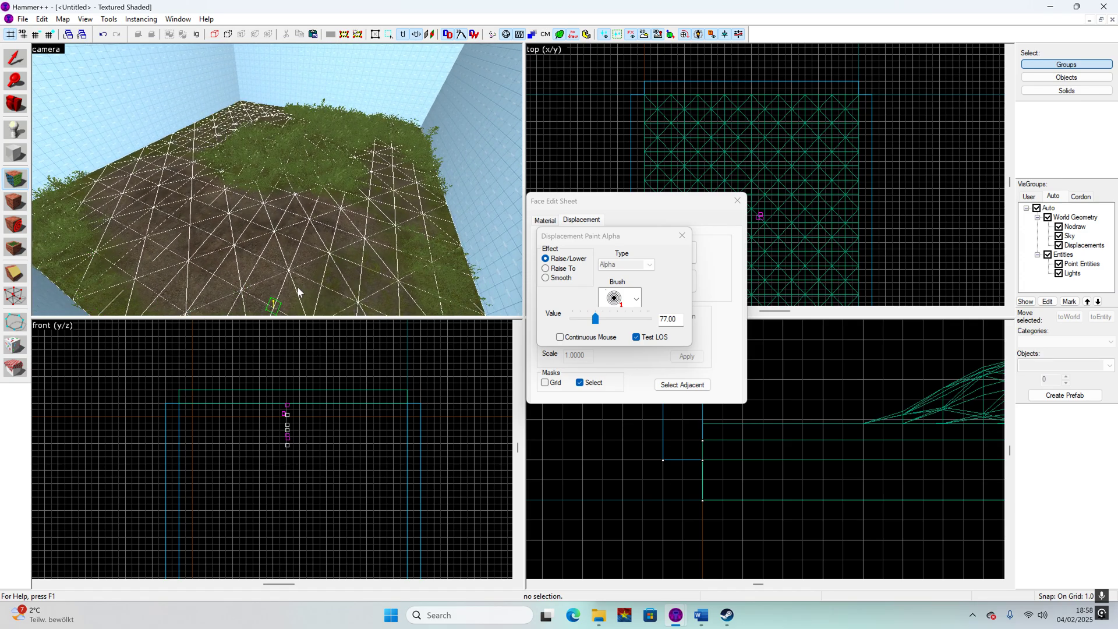
left_click(682, 235)
left_click(737, 201)
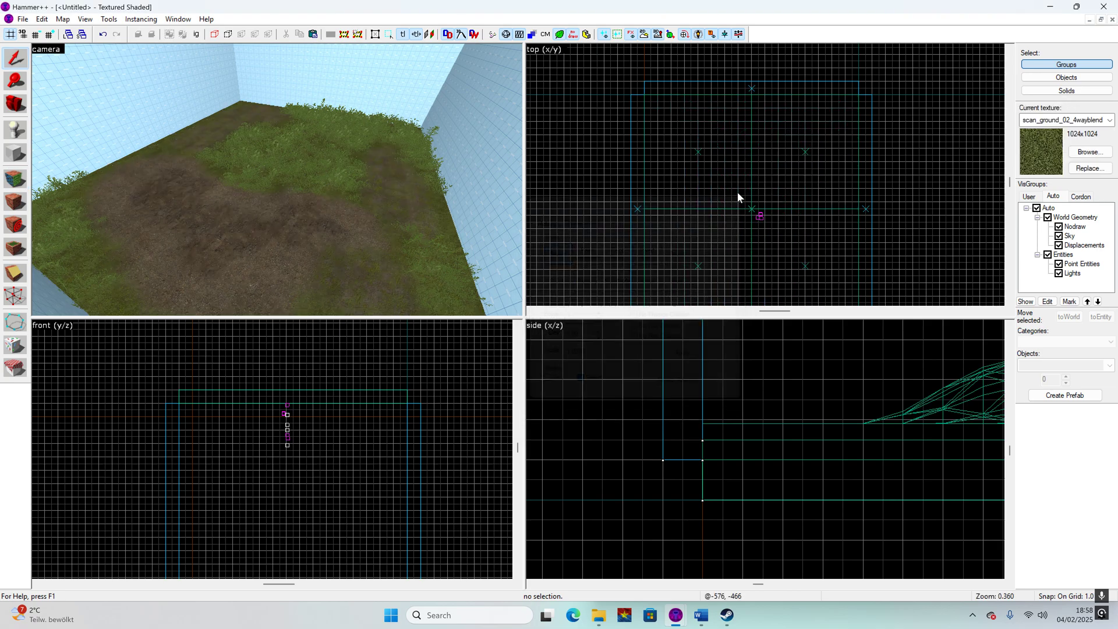
- Examine the grass-covered hill, the skybox walls and the entities placed in the room from several camera angles
key("z")
key("w")
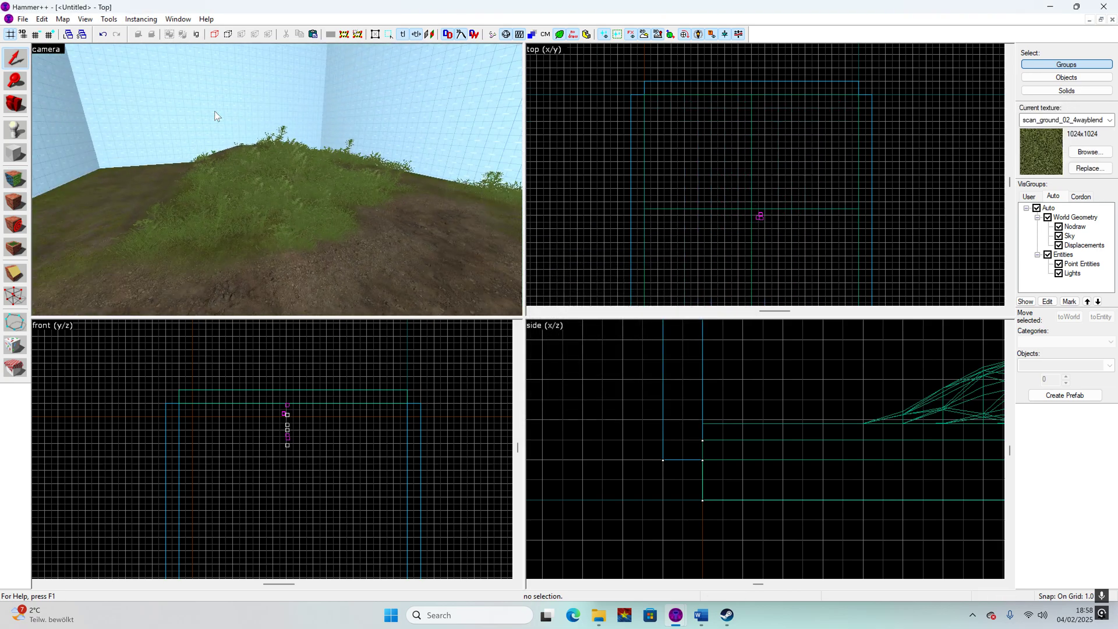
key("s")
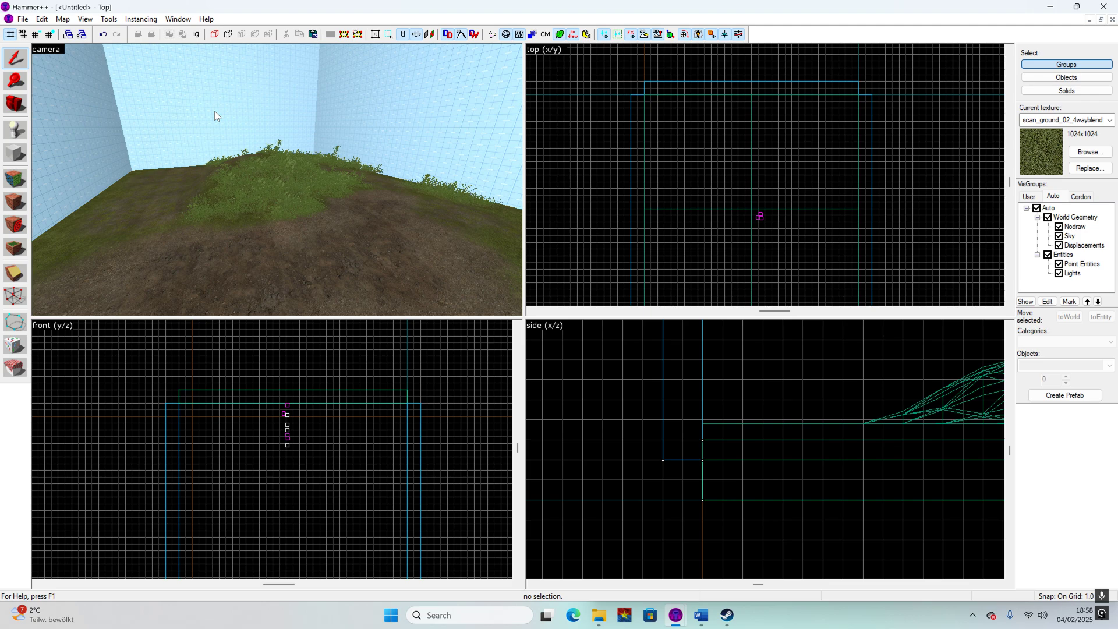
key("w")
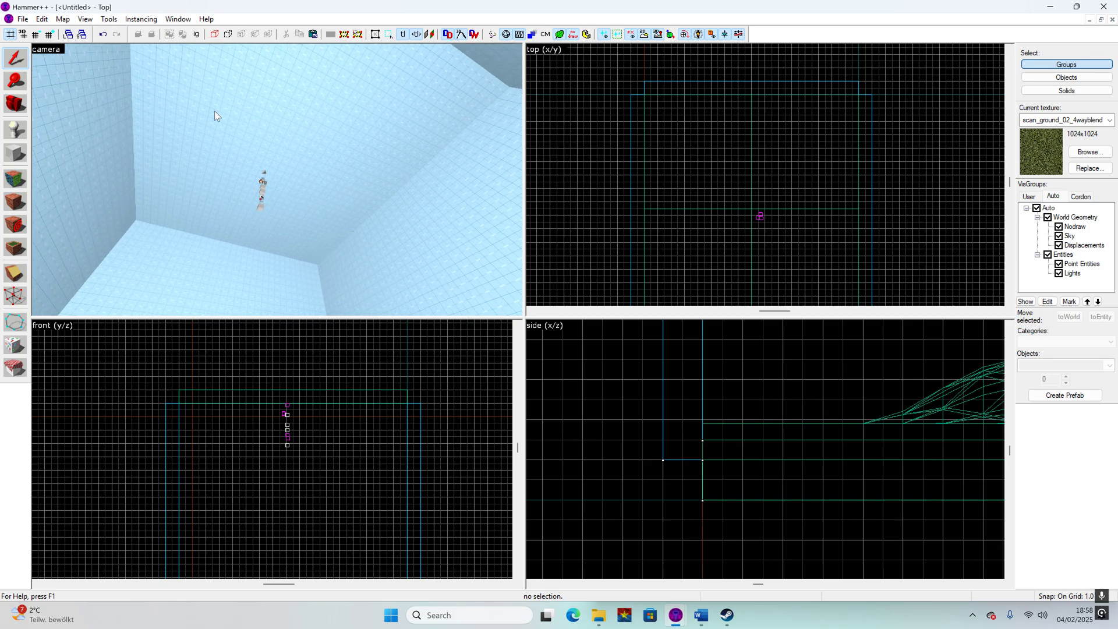
key("w")
key("s")
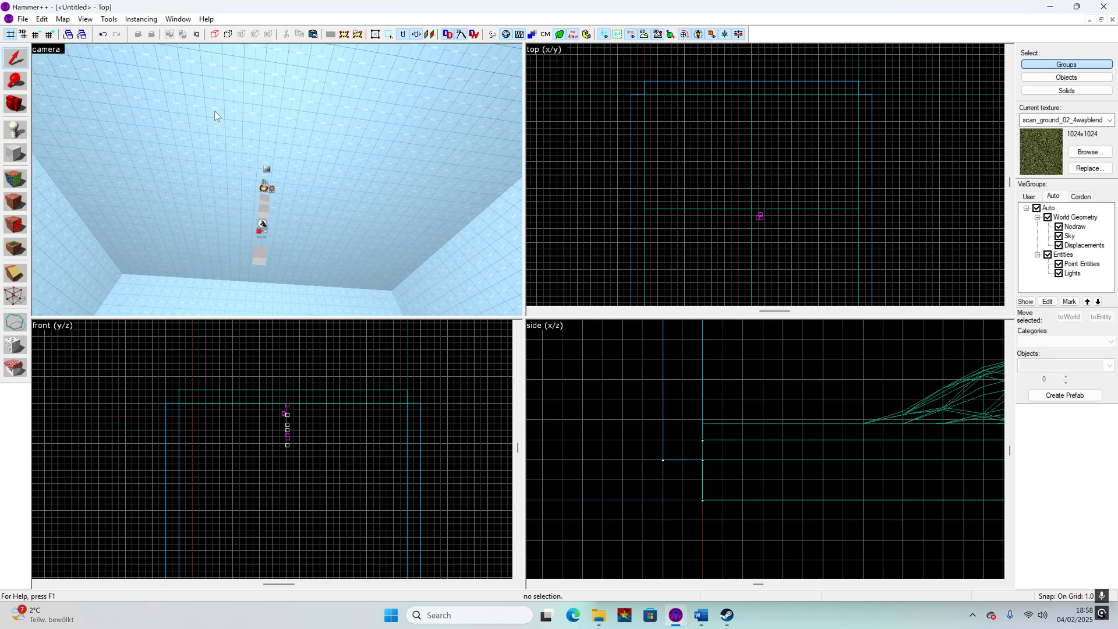
key("a")
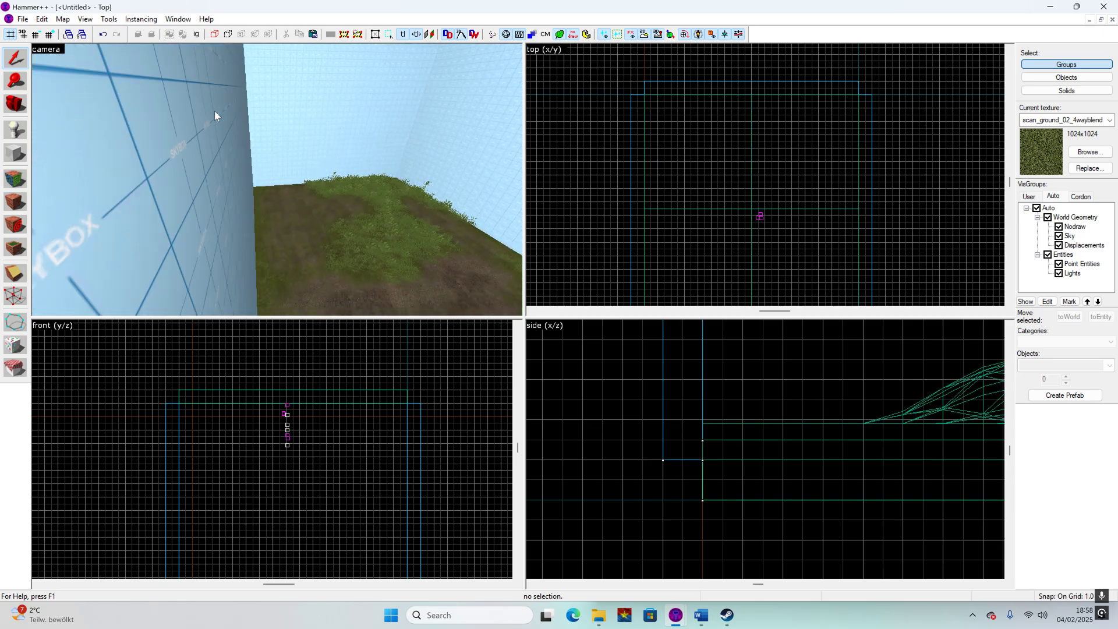
key("a")
key("d")
key("w")
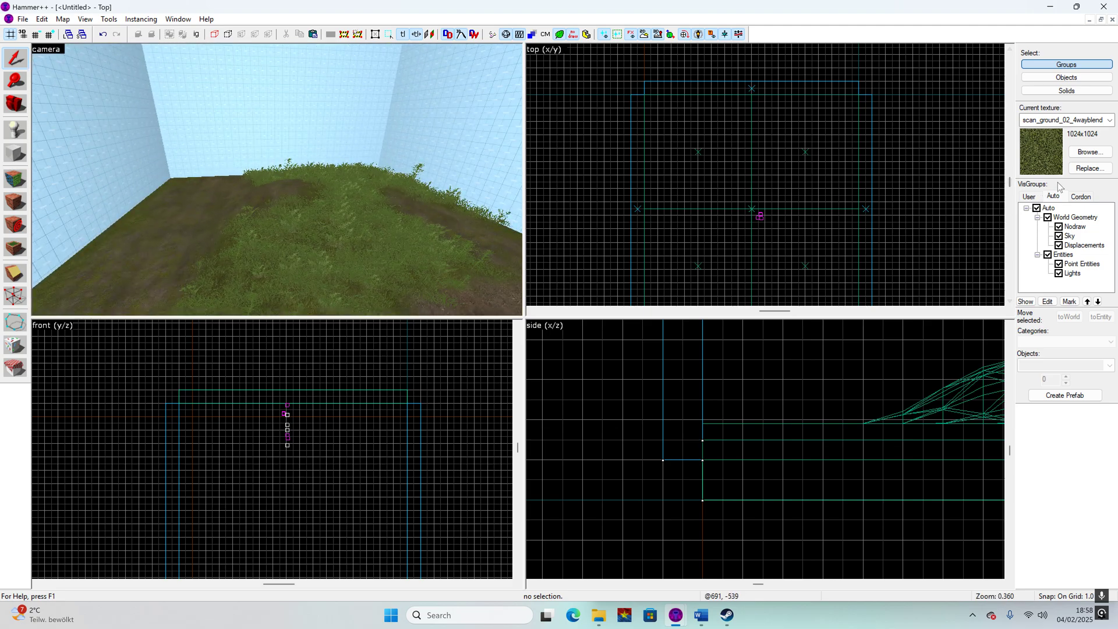
- Hide and reshow all Auto visgroups, and do the same for the Sky visgroup alone
left_click(1036, 208)
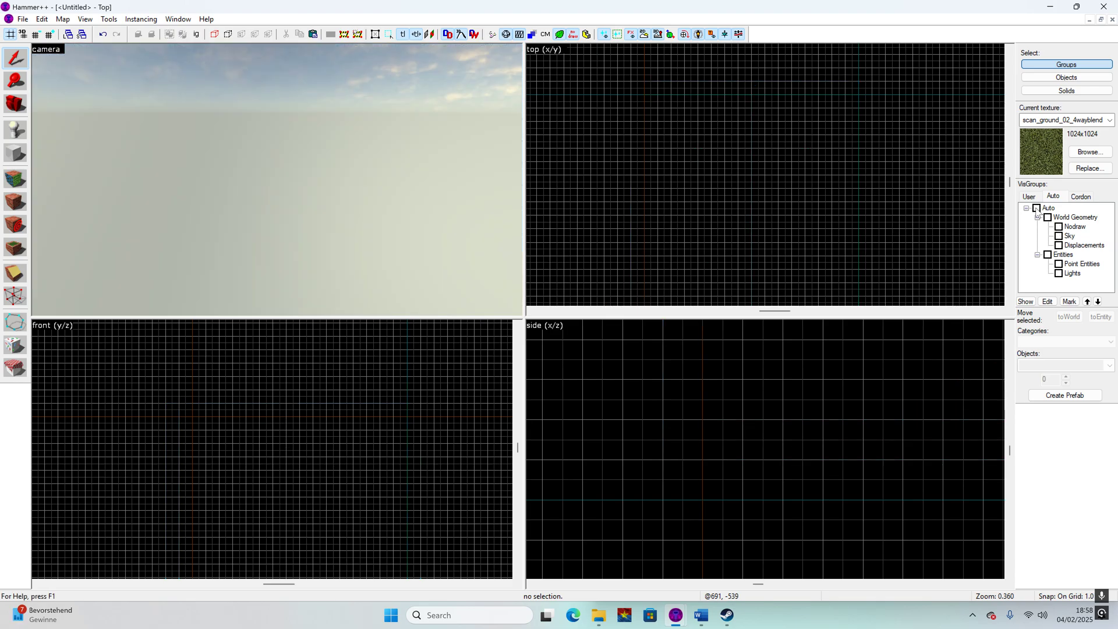
left_click(1037, 209)
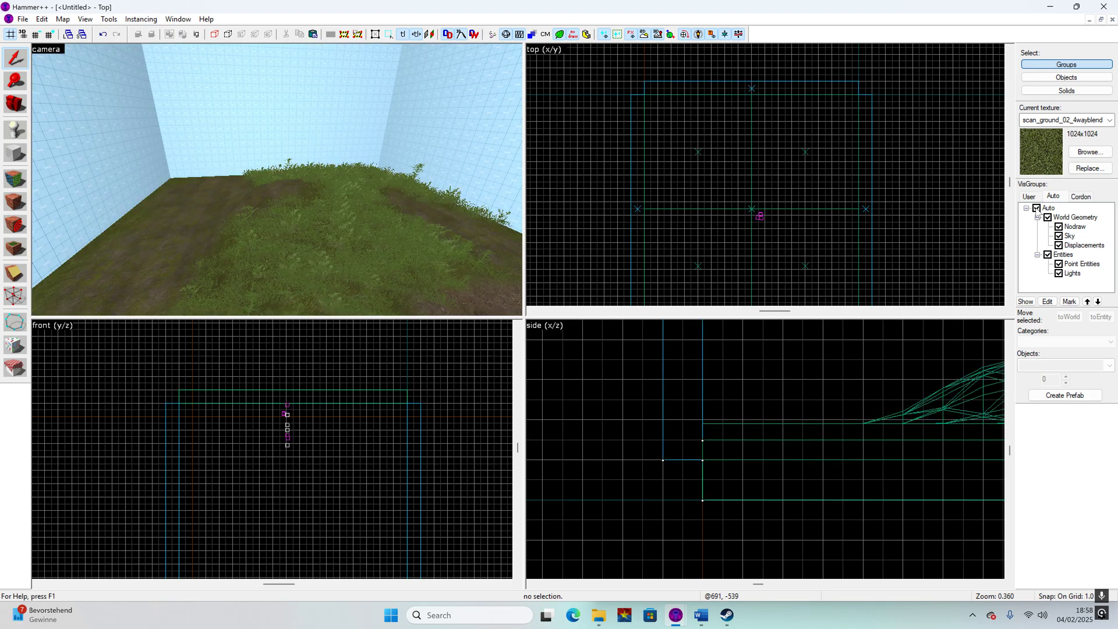
left_click(1060, 237)
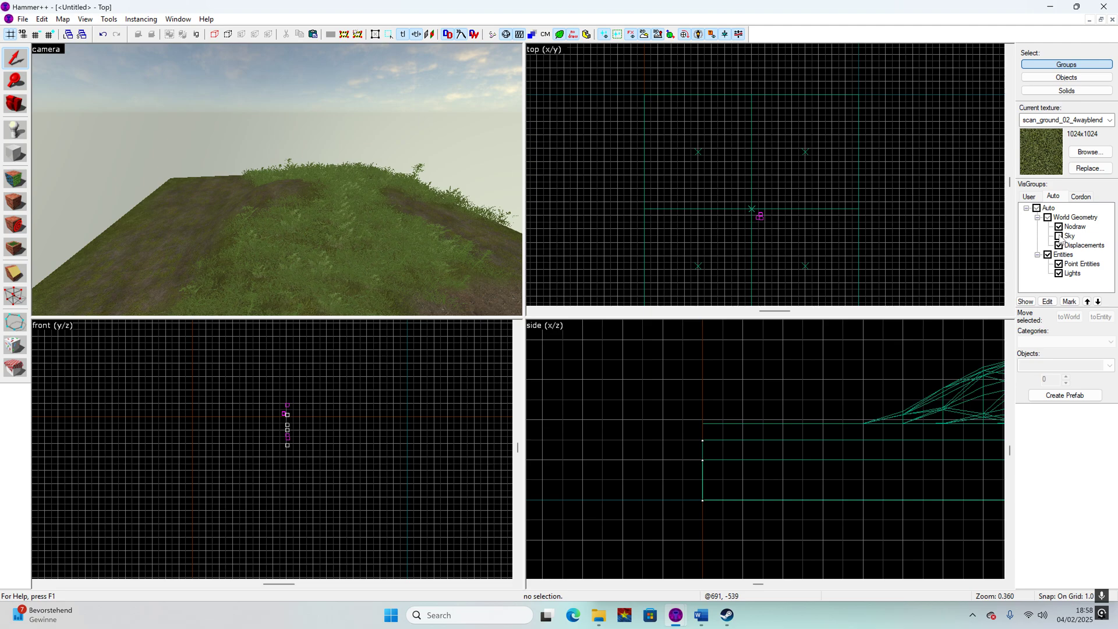
left_click(1060, 237)
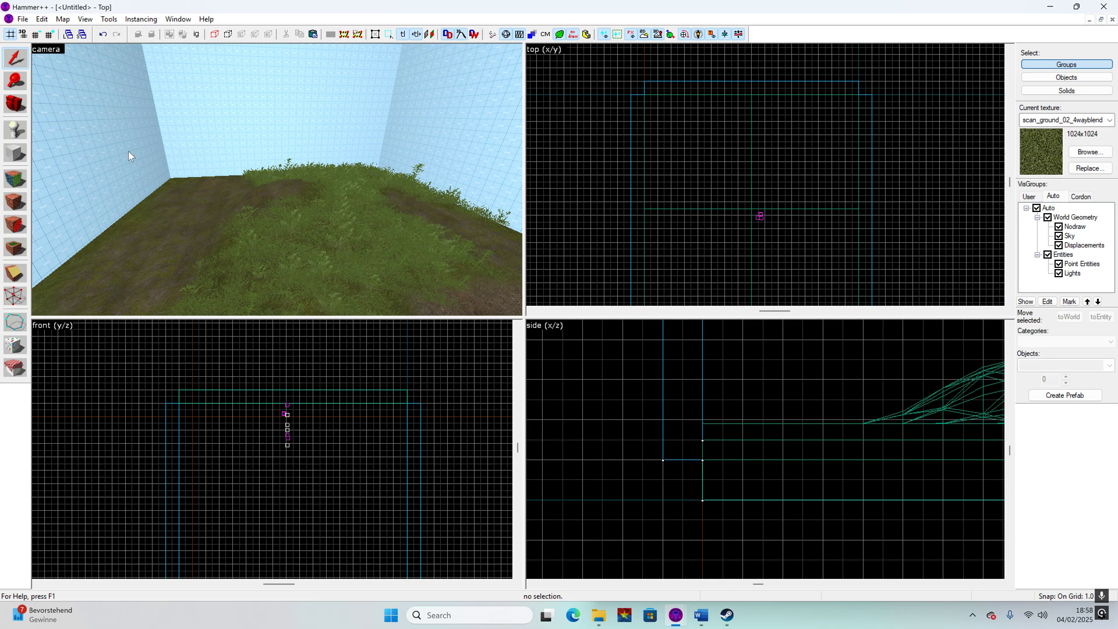
- Activate the Entity tool and filter its object list by "env" in place of info_player_start
left_click(15, 129)
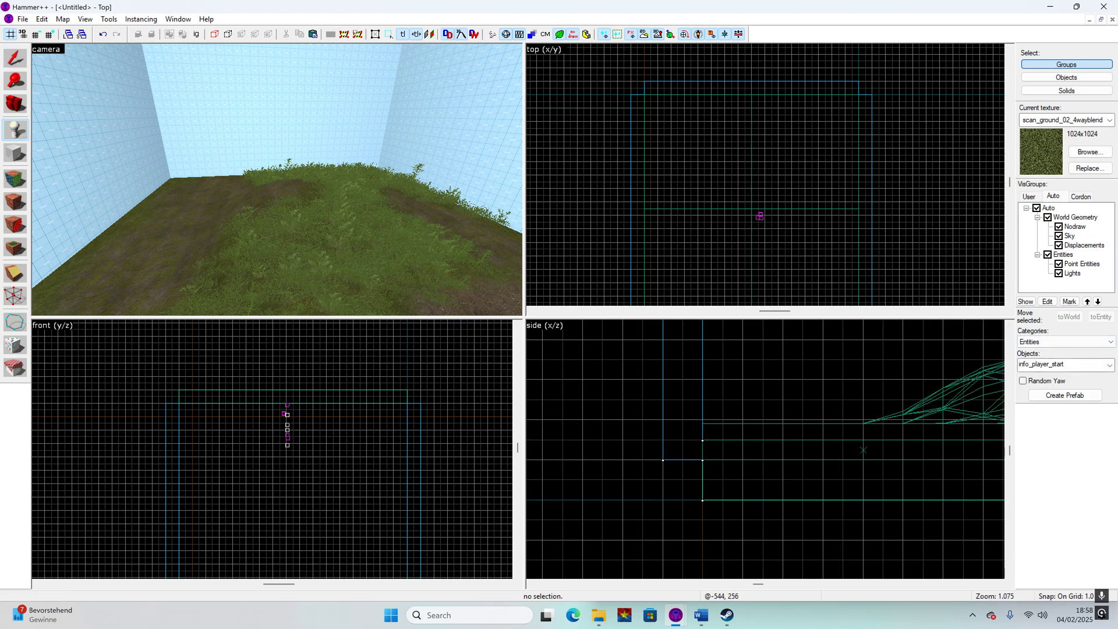
left_click(1094, 364)
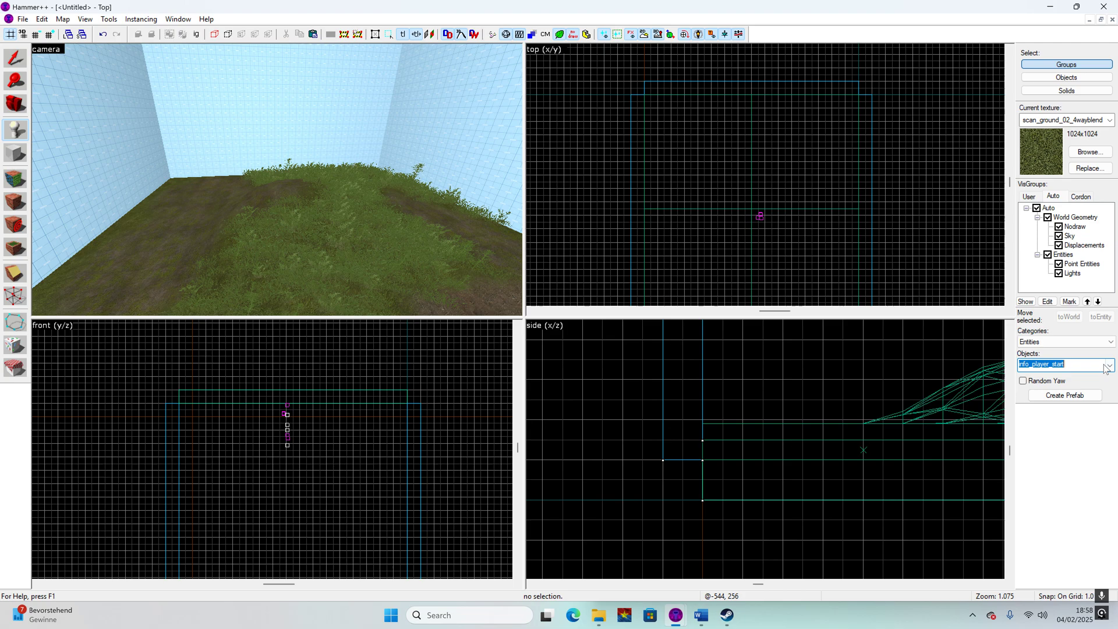
left_click(1109, 366)
key("BackSpace")
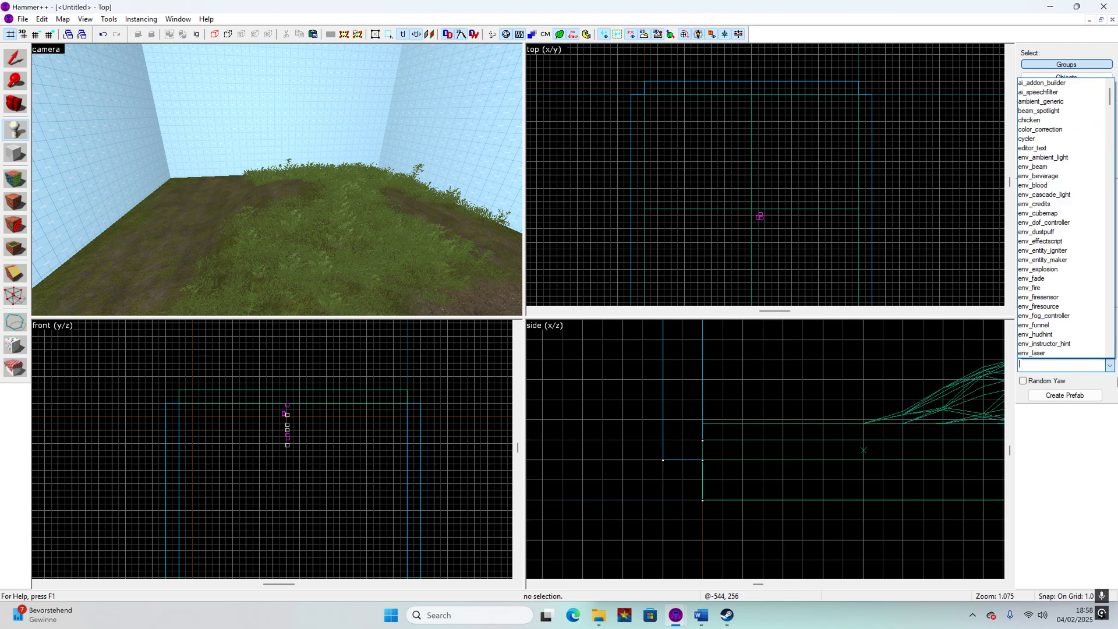
type("env")
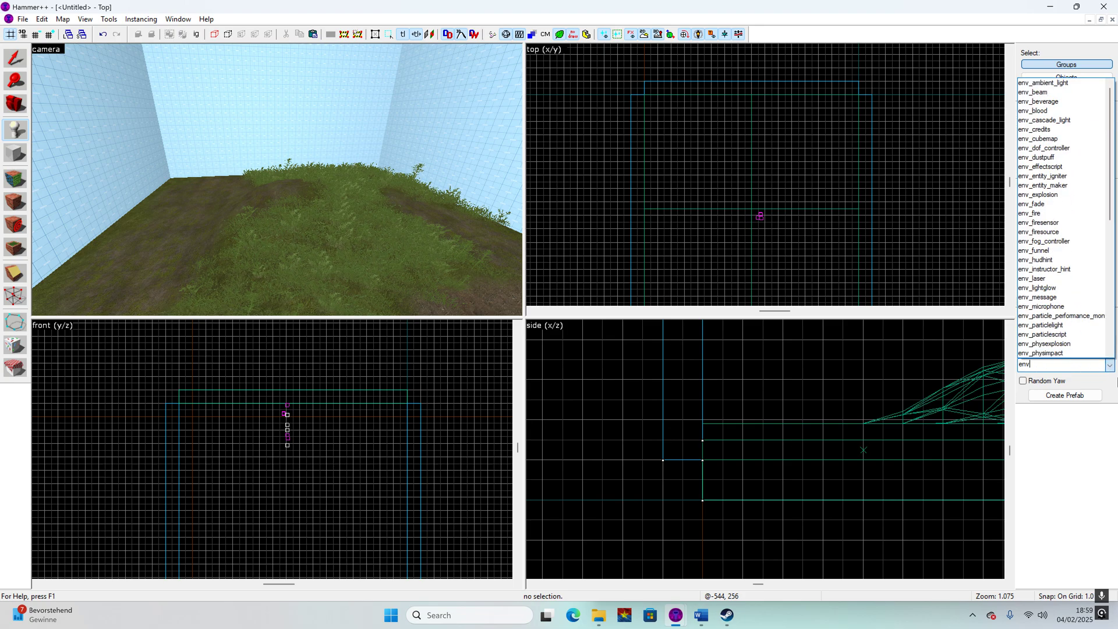
- Place an env_cubemap entity on the dirt ground beside the grassy hill
type("_c")
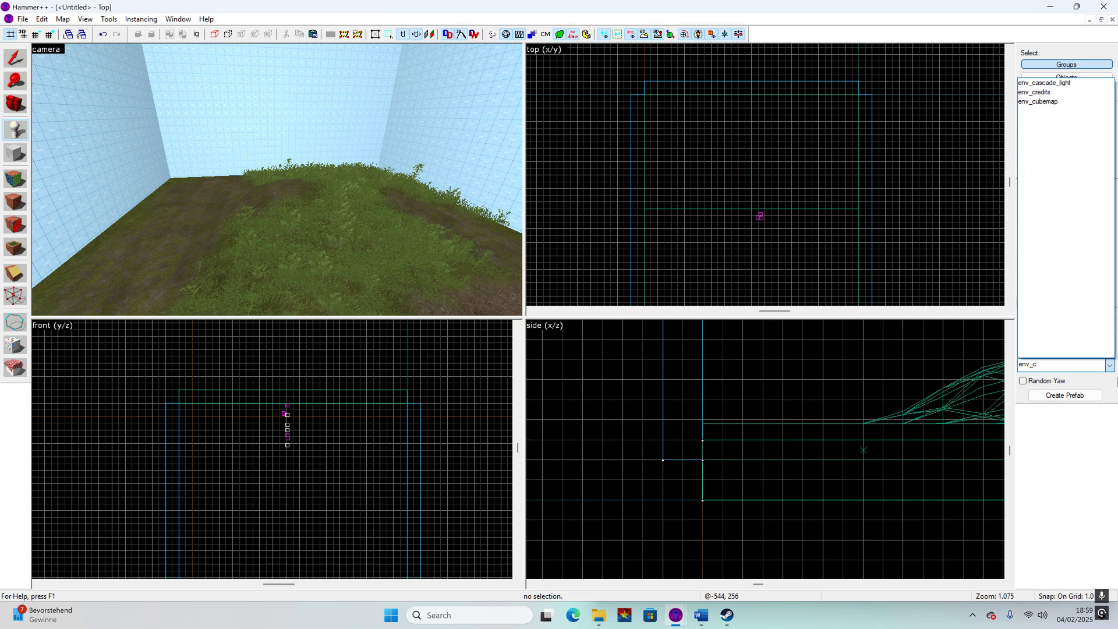
left_click(1048, 102)
left_click_drag(150, 247, 221, 284)
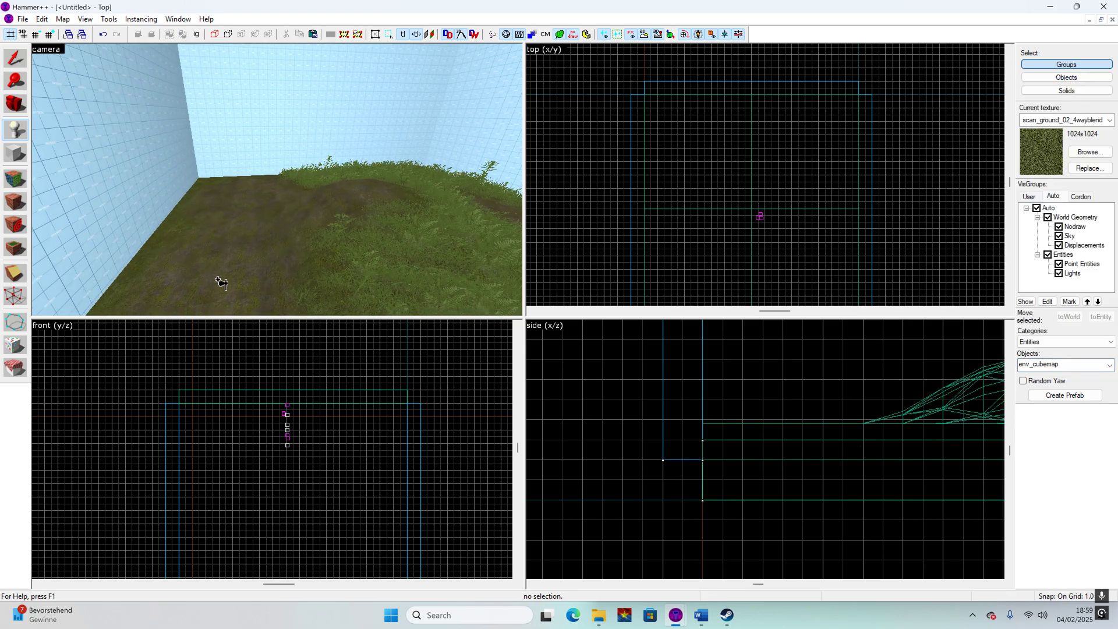
left_click(202, 270)
key("s")
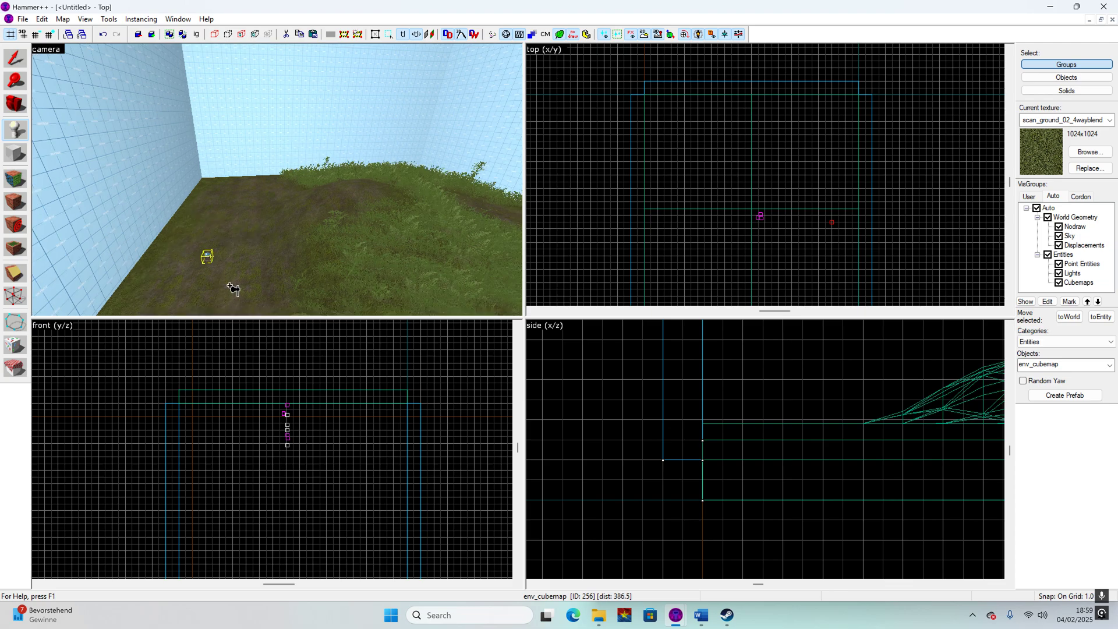
- Move the cubemap horizontally to the middle of the map, at about x -512, y -544
left_click(16, 58)
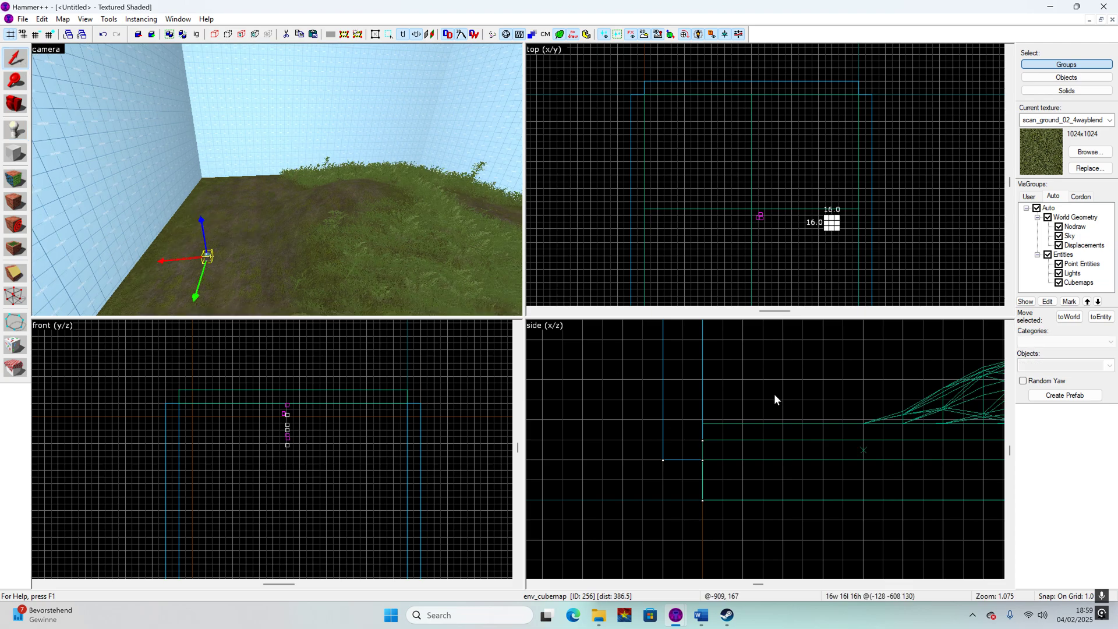
scroll(882, 260, "up", 8)
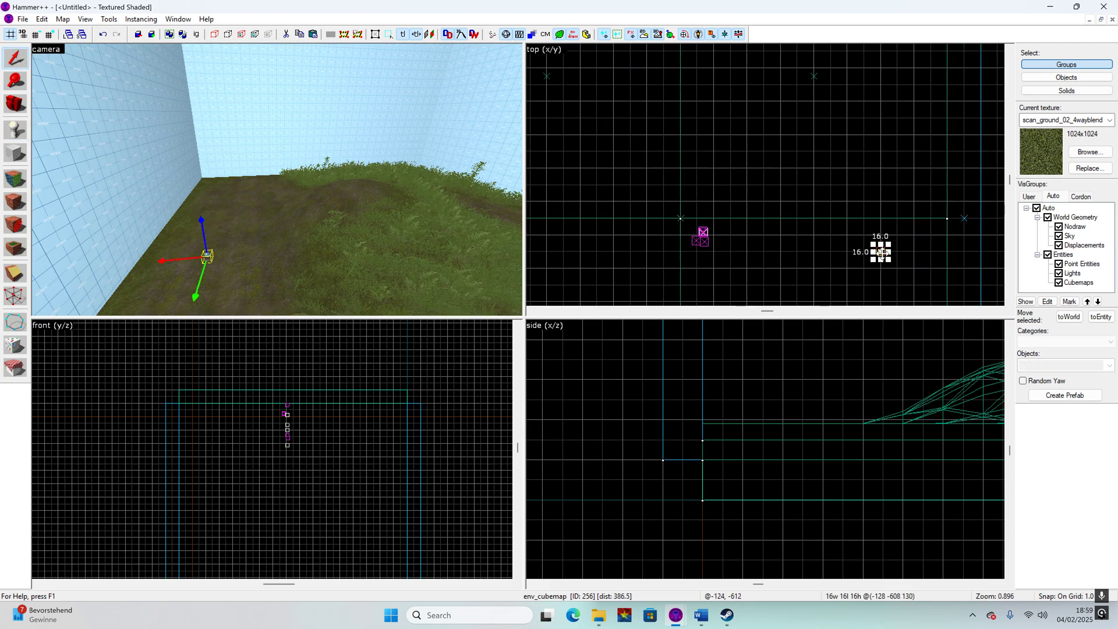
scroll(917, 260, "up", 5)
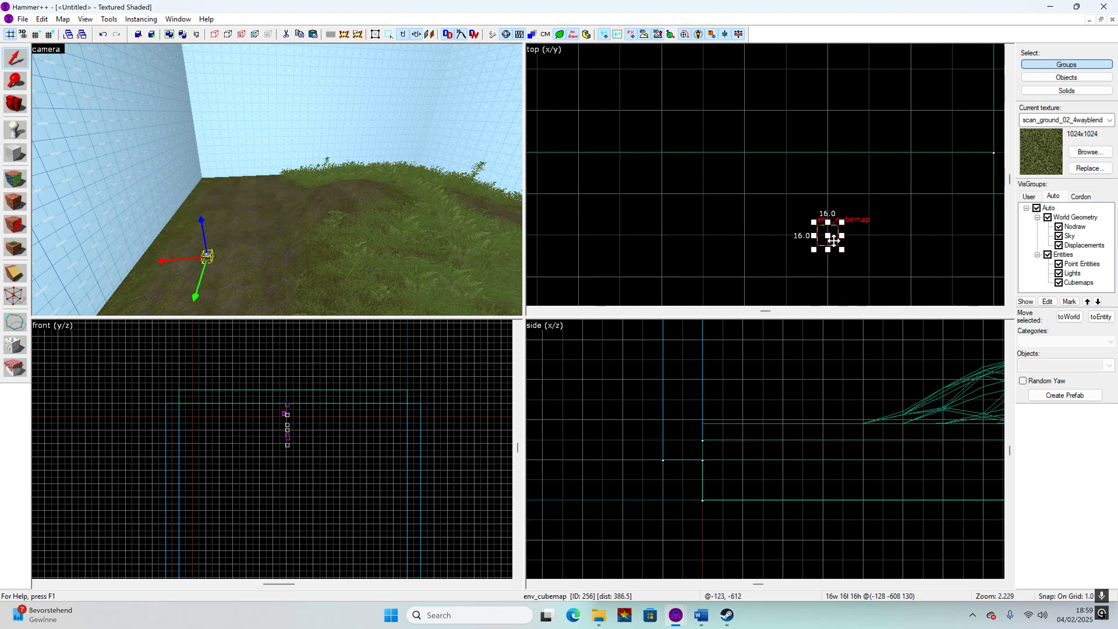
scroll(807, 235, "down", 7)
left_click_drag(834, 239, 674, 213)
scroll(815, 453, "down", 5)
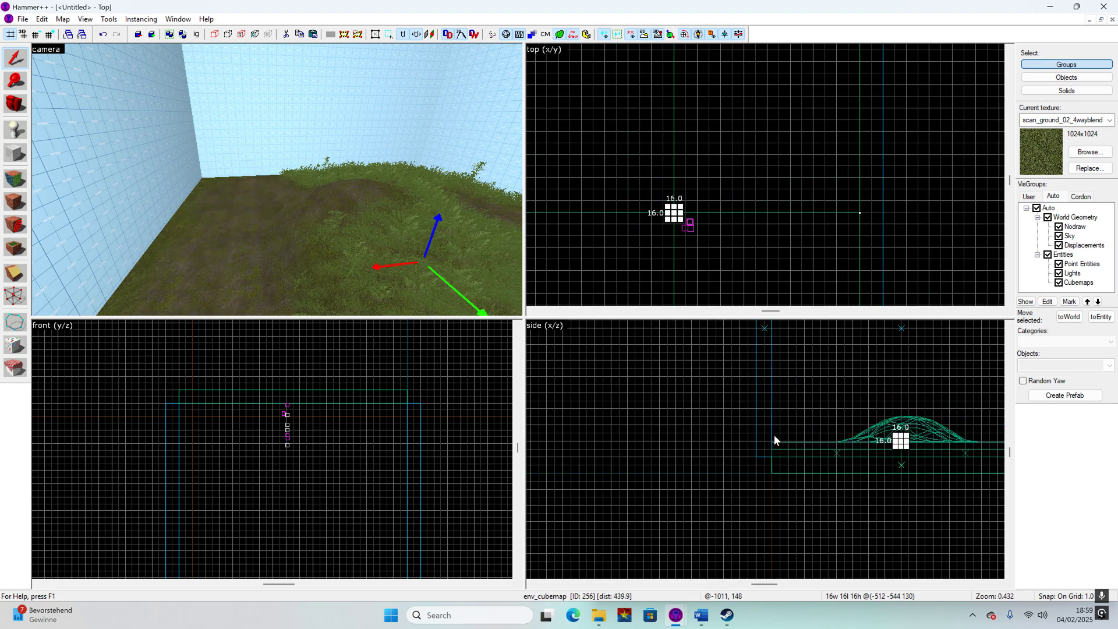
- Raise the cubemap above the hill to a height of about 320 and deselect it
scroll(870, 421, "up", 6)
scroll(958, 483, "down", 2)
middle_click_drag(990, 389, 926, 400)
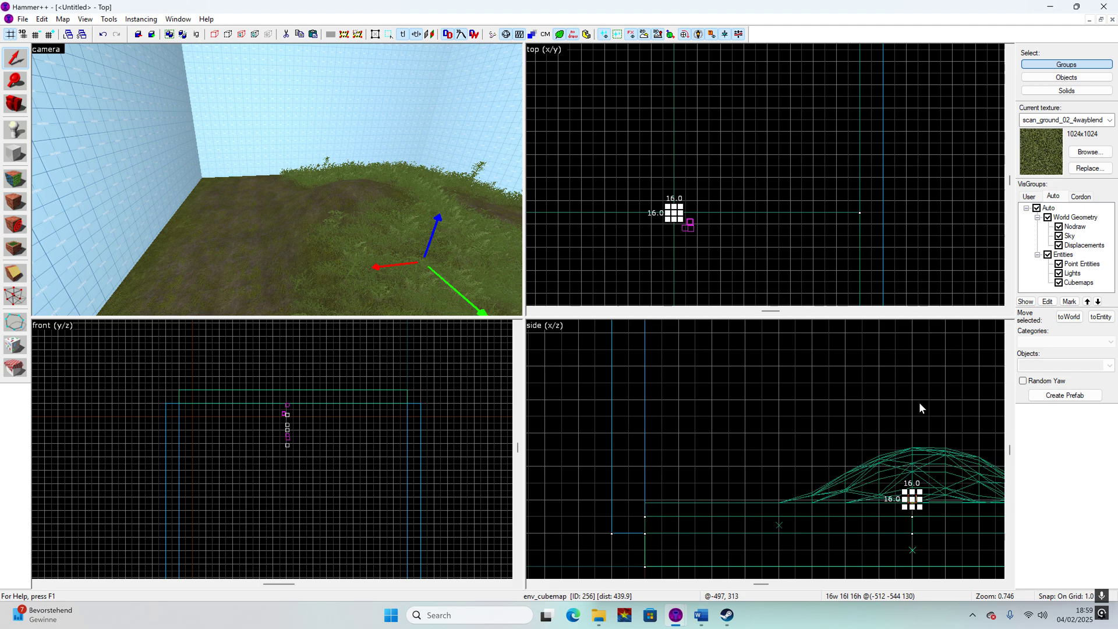
scroll(922, 499, "up", 4)
left_click_drag(909, 500, 895, 400)
scroll(893, 452, "down", 6)
left_click(623, 377)
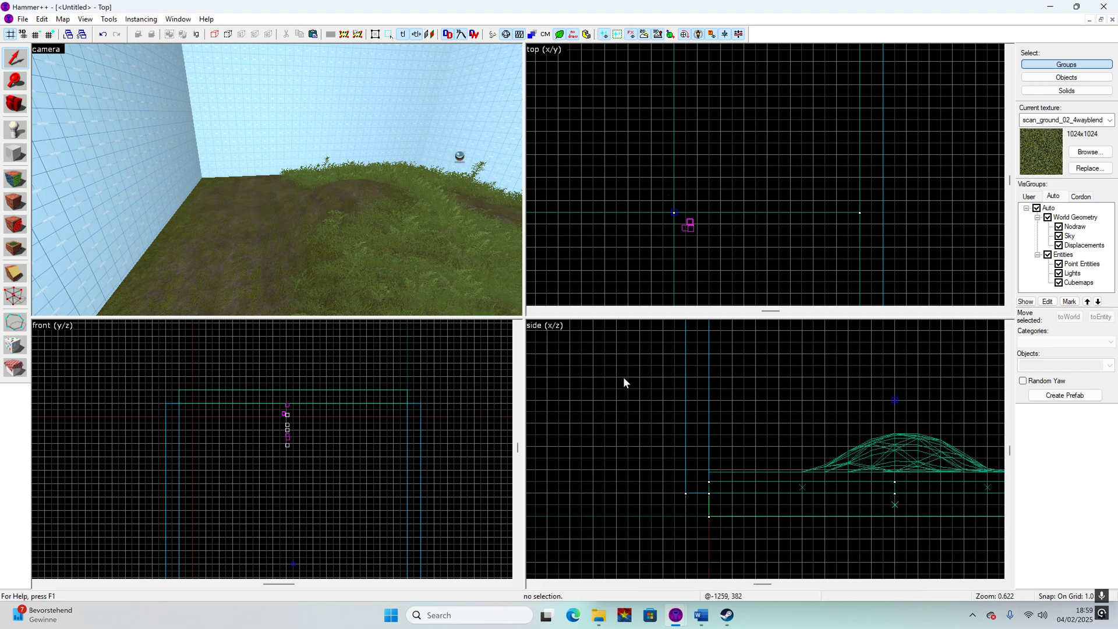
- Lower the cubemap slightly so it sits closer above the hilltop, and clear the selection
key("d")
key("d")
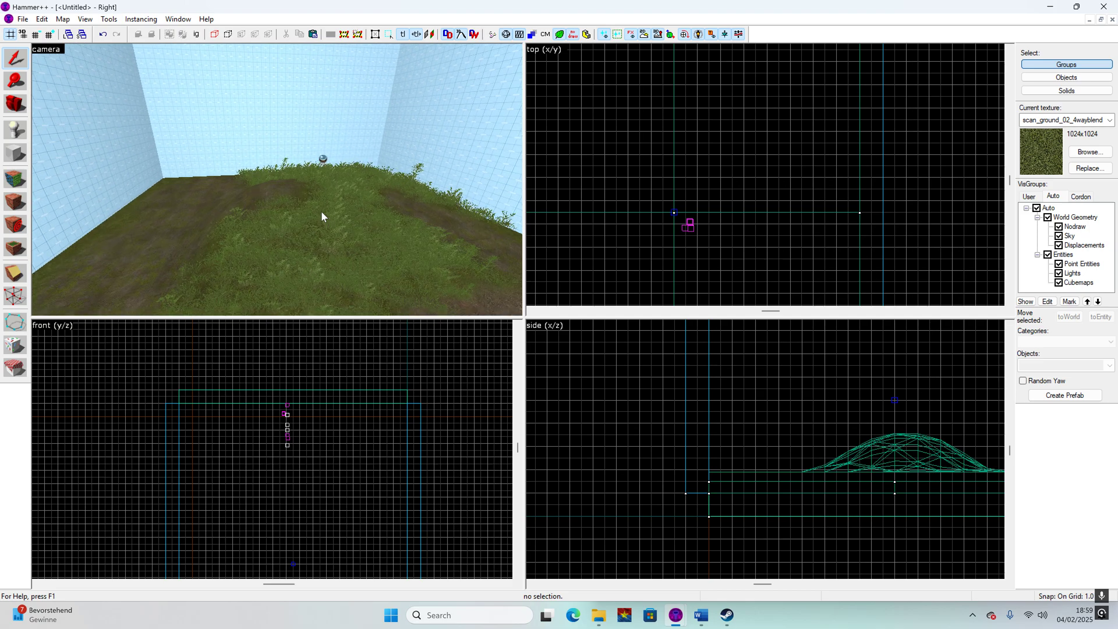
left_click(328, 158)
scroll(894, 408, "up", 5)
scroll(862, 403, "up", 1)
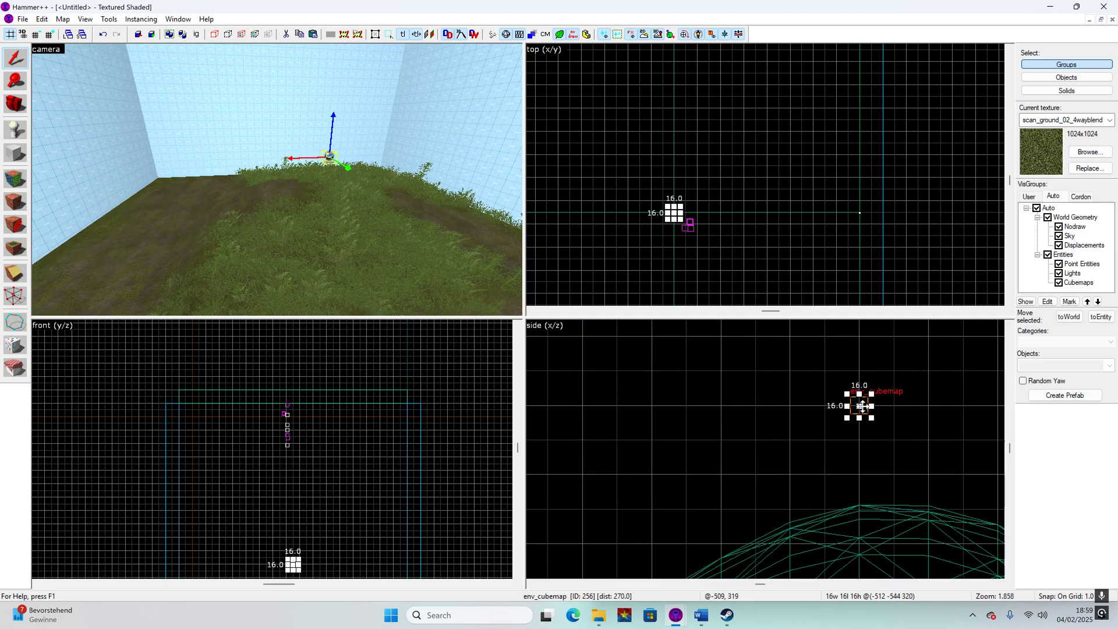
left_click_drag(863, 405, 866, 438)
left_click(900, 418)
key("s")
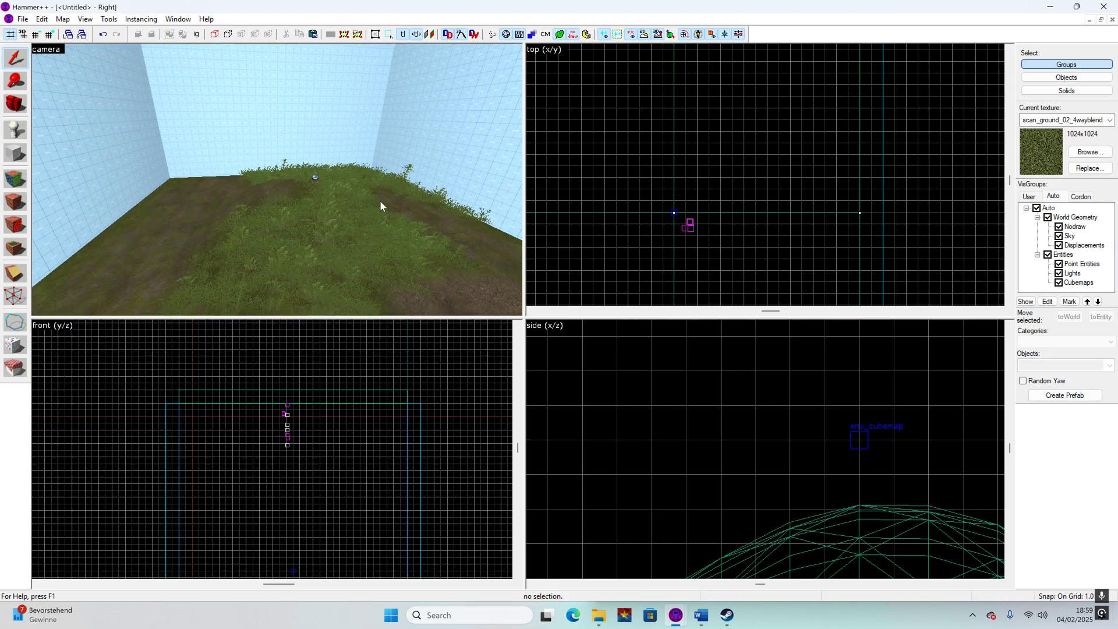
- Place an info_player_vc spawn entity on the ground beside the wall
key("a")
left_click(13, 128)
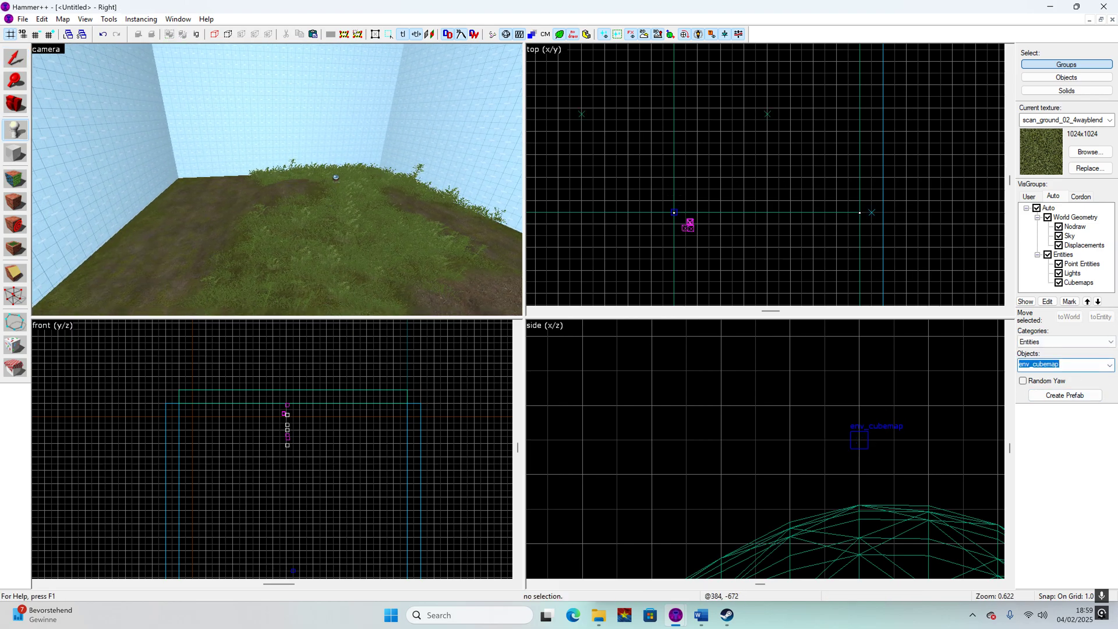
type("info_")
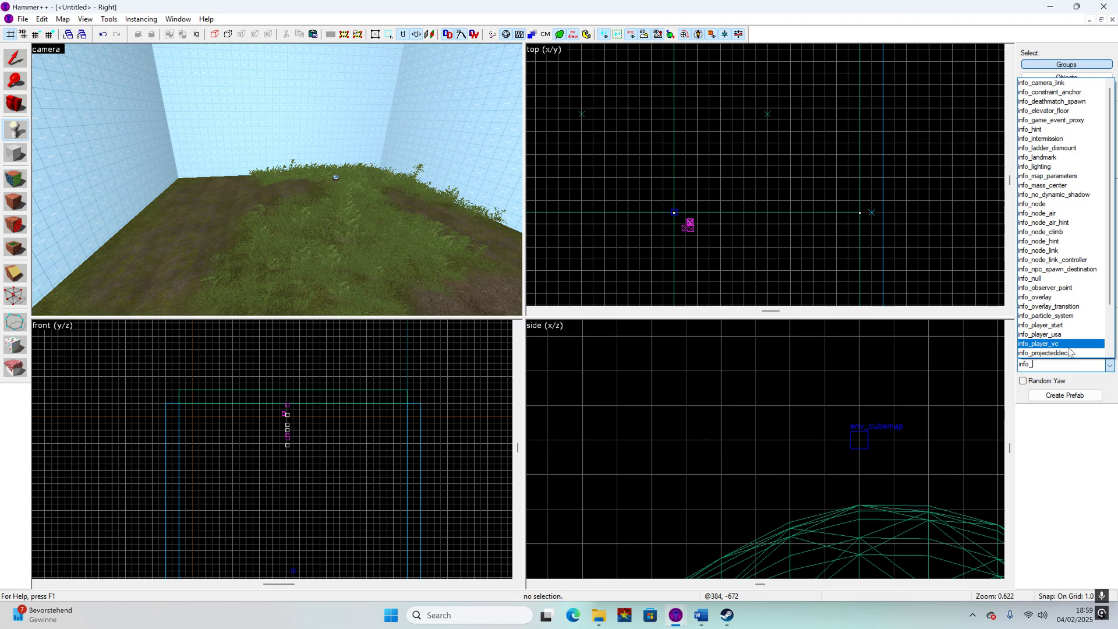
left_click(1068, 344)
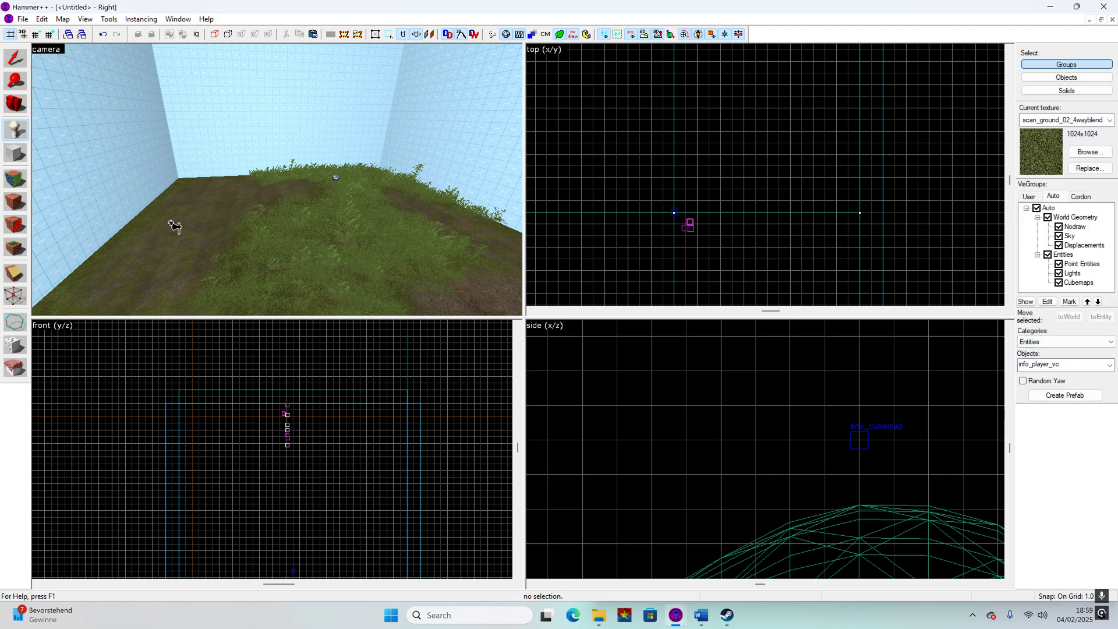
left_click(197, 202)
scroll(169, 218, "up", 5)
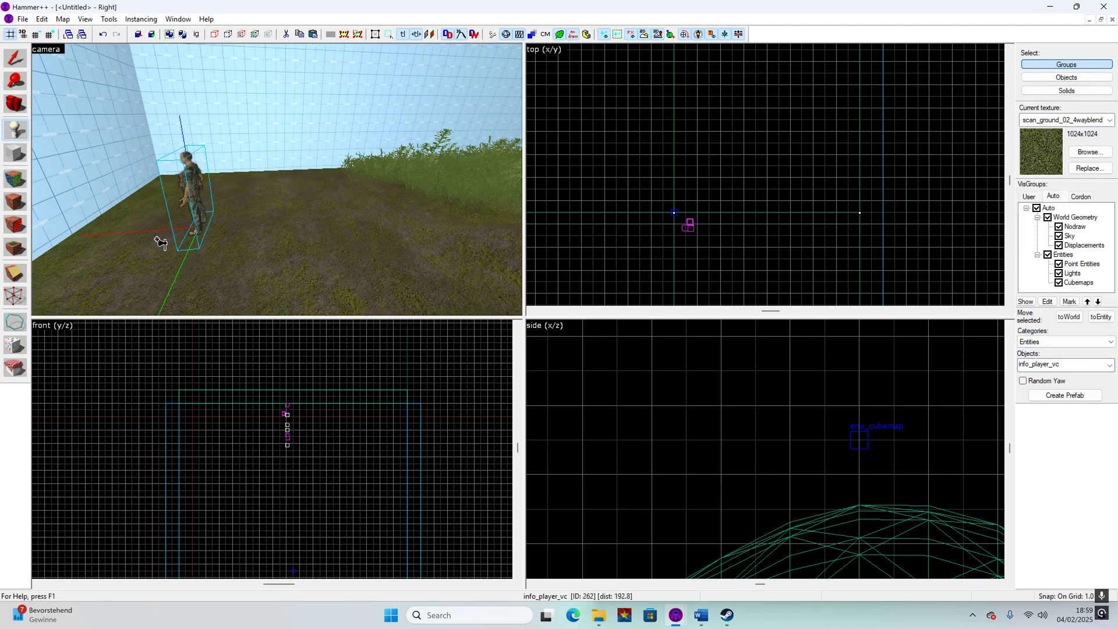
key("w")
key("a")
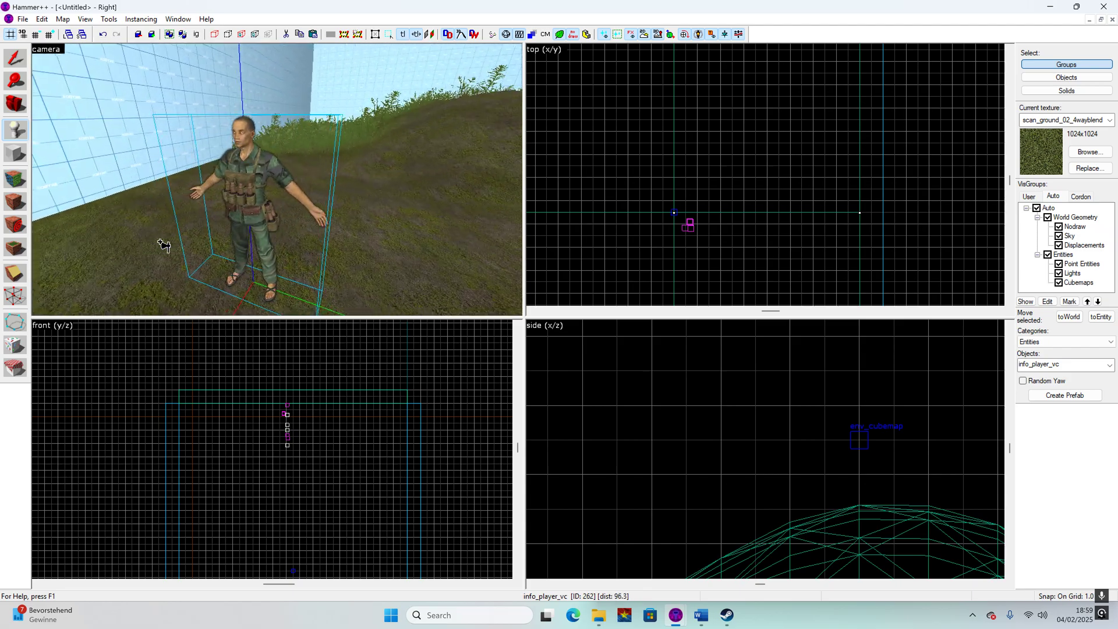
key("d")
key("s")
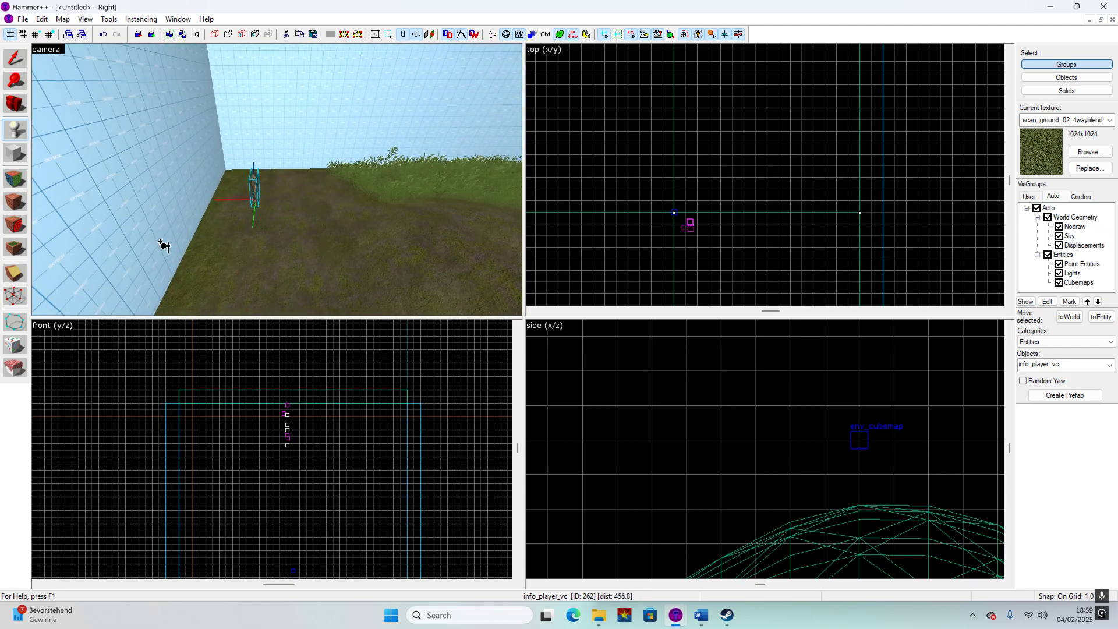
key("z")
- Move the player spawn into the map corner at about x -64, y -960 and rotate it diagonally
left_click(20, 60)
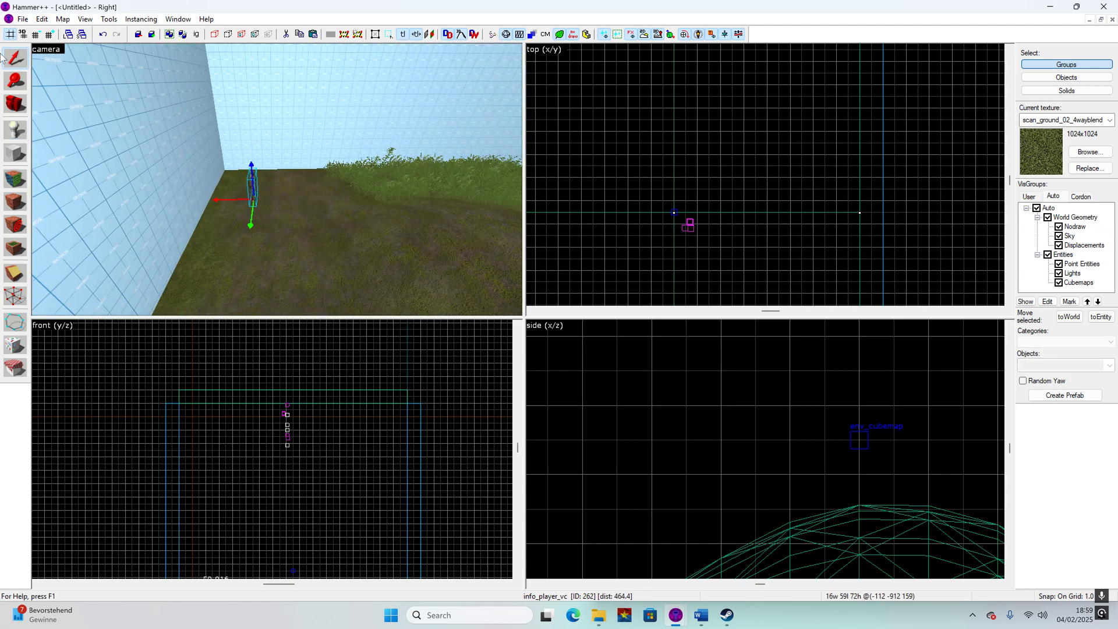
scroll(774, 209, "up", 5)
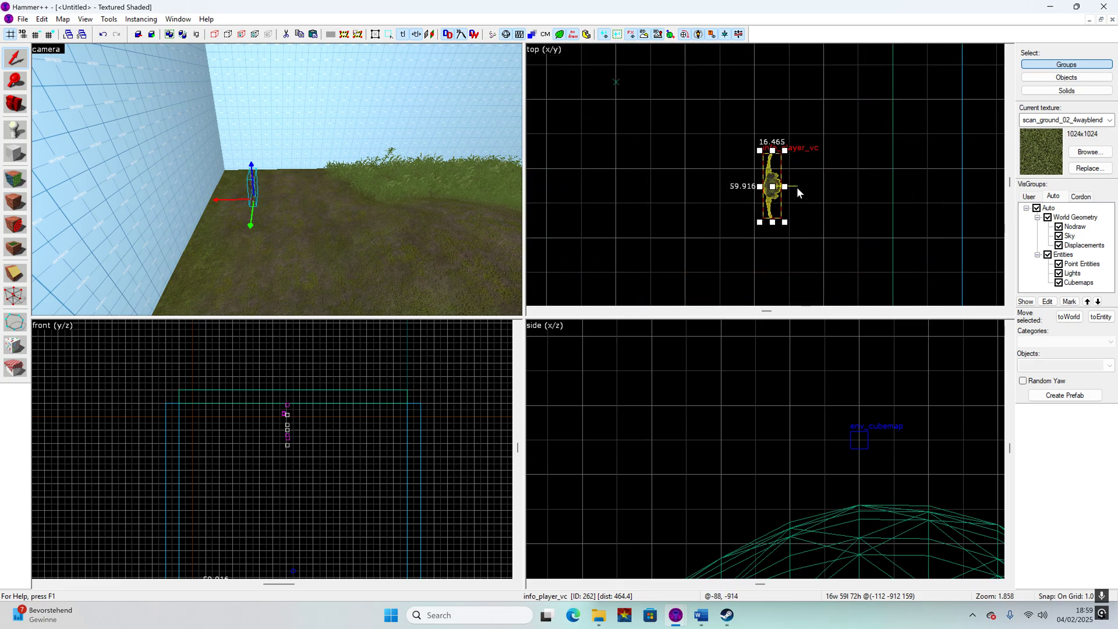
scroll(796, 187, "down", 1)
left_click_drag(774, 199, 790, 246)
scroll(827, 214, "down", 1)
scroll(828, 217, "down", 1)
left_click(833, 210)
- Raise the player spawn above the ground to a height of about 196
scroll(782, 426, "down", 6)
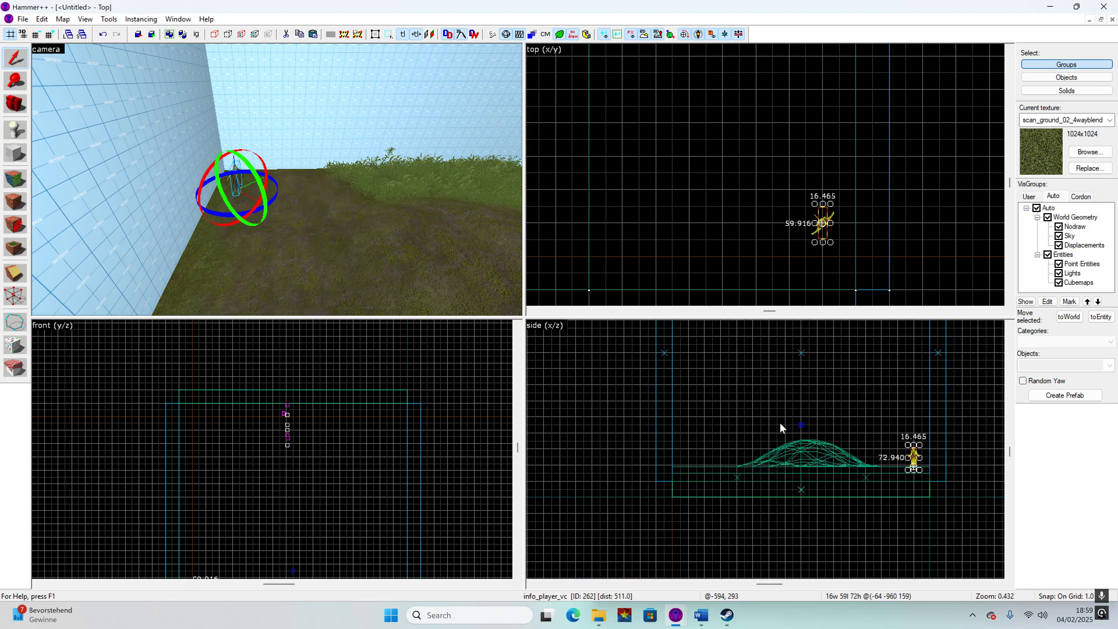
scroll(859, 452, "up", 3)
scroll(824, 428, "up", 3)
left_click_drag(821, 452, 820, 420)
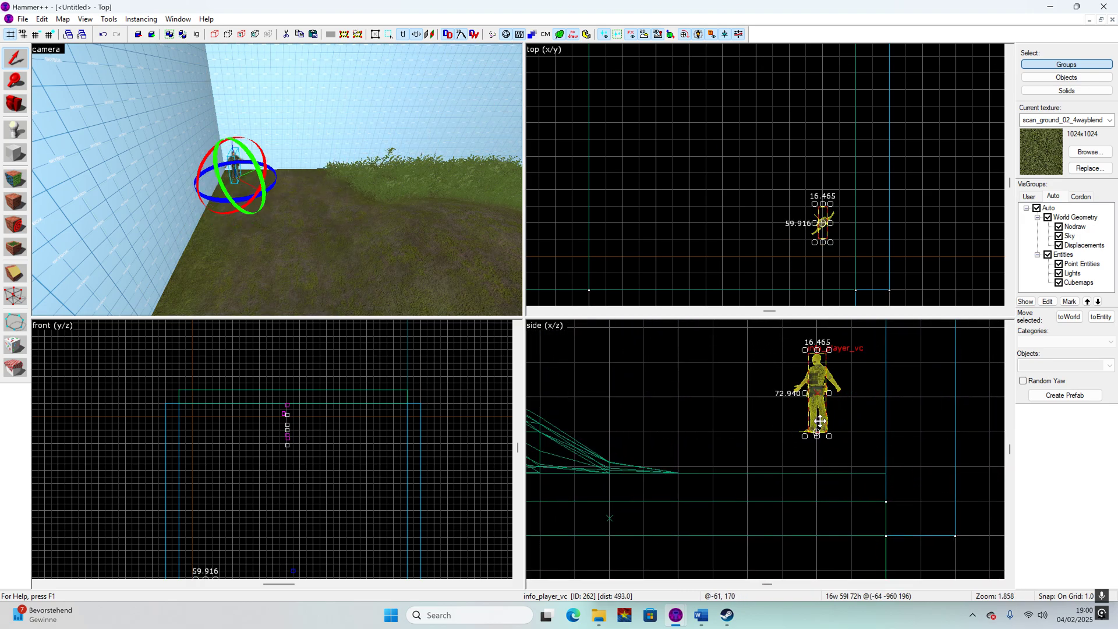
scroll(829, 436, "down", 5)
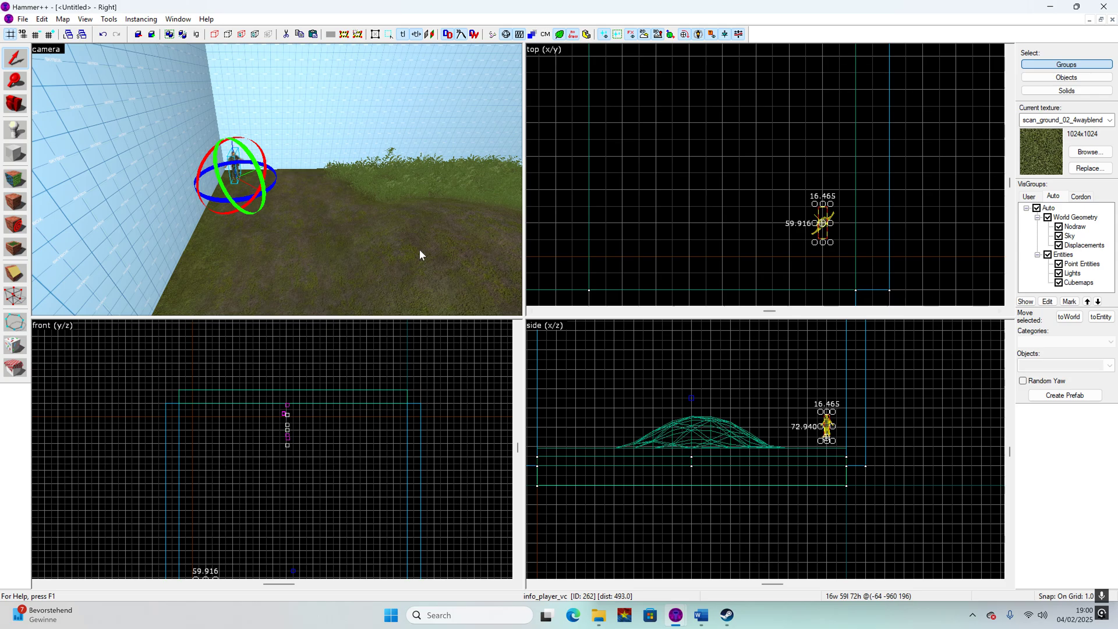
- Duplicate the player spawn into the diagonally opposite corner, at about x -960, y -64
scroll(655, 173, "up", 2)
scroll(708, 222, "up", 2)
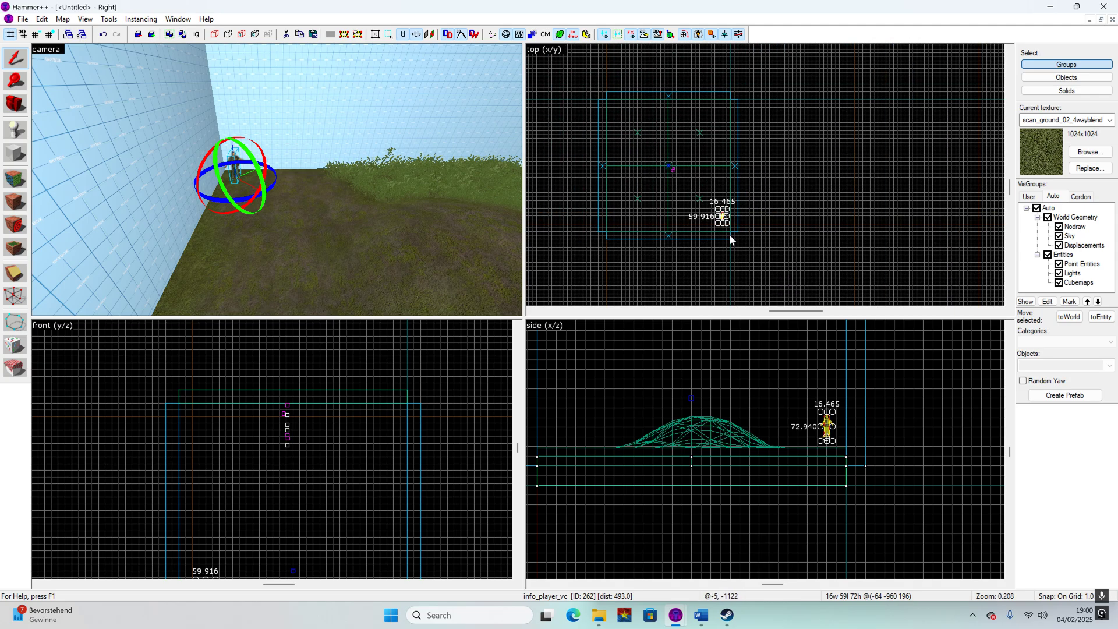
scroll(599, 110, "up", 2)
scroll(784, 219, "down", 2)
scroll(769, 169, "up", 4)
scroll(746, 125, "down", 5)
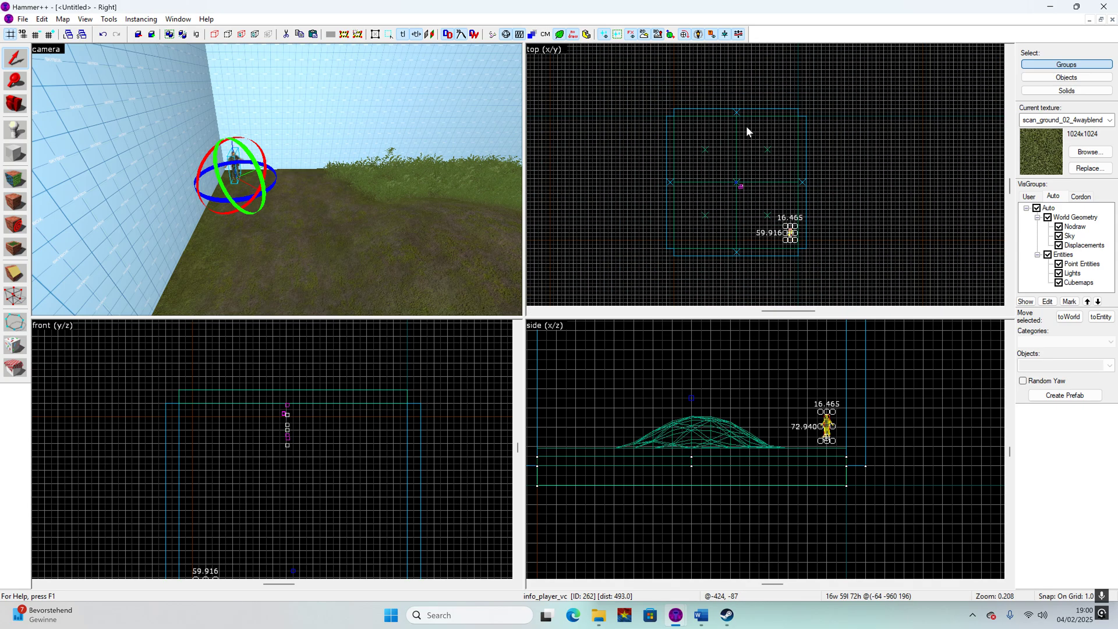
scroll(781, 236, "up", 4)
scroll(784, 242, "up", 6)
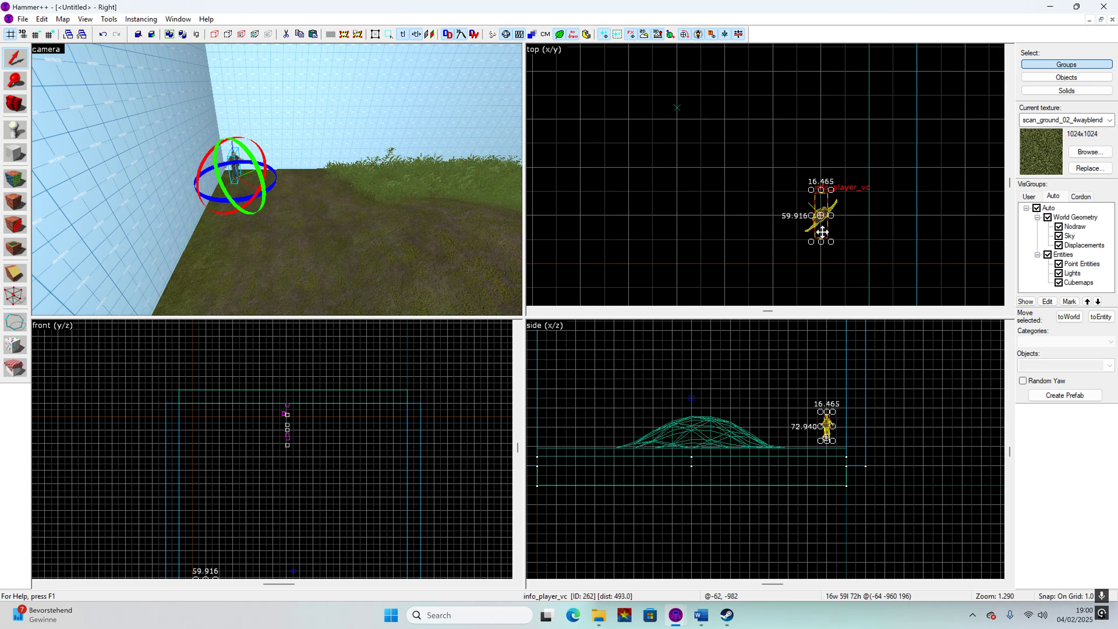
mouse_move(821, 232)
left_mouse_down()
mouse_move(754, 217)
mouse_move(698, 164)
mouse_move(674, 101)
left_mouse_up()
scroll(796, 227, "down", 5)
scroll(775, 226, "down", 5)
scroll(674, 127, "up", 7)
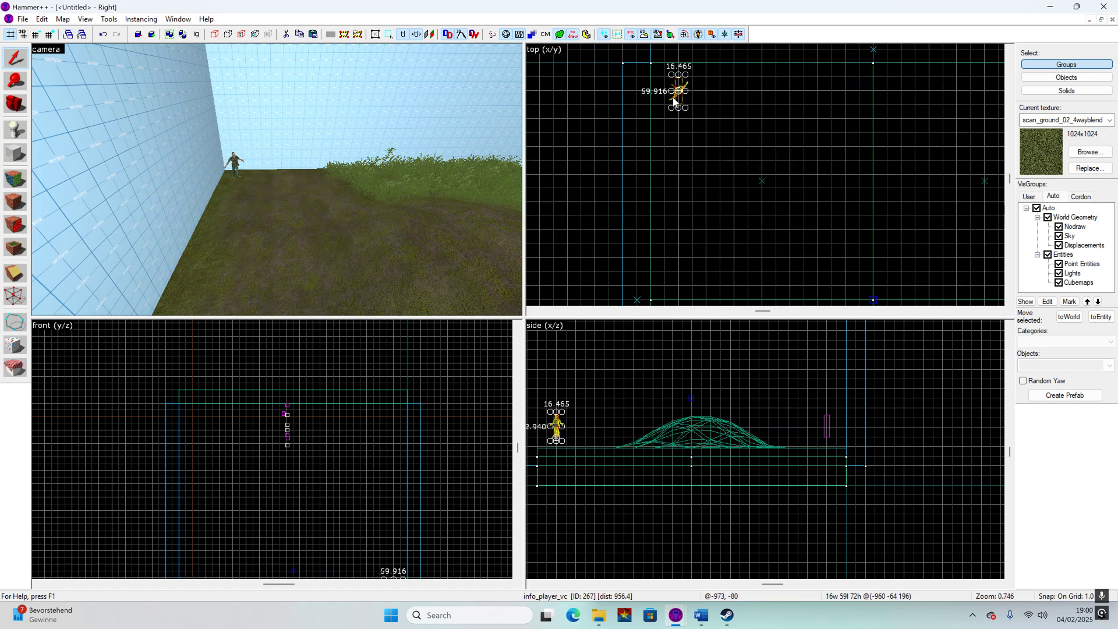
scroll(672, 114, "down", 4)
scroll(701, 135, "up", 8)
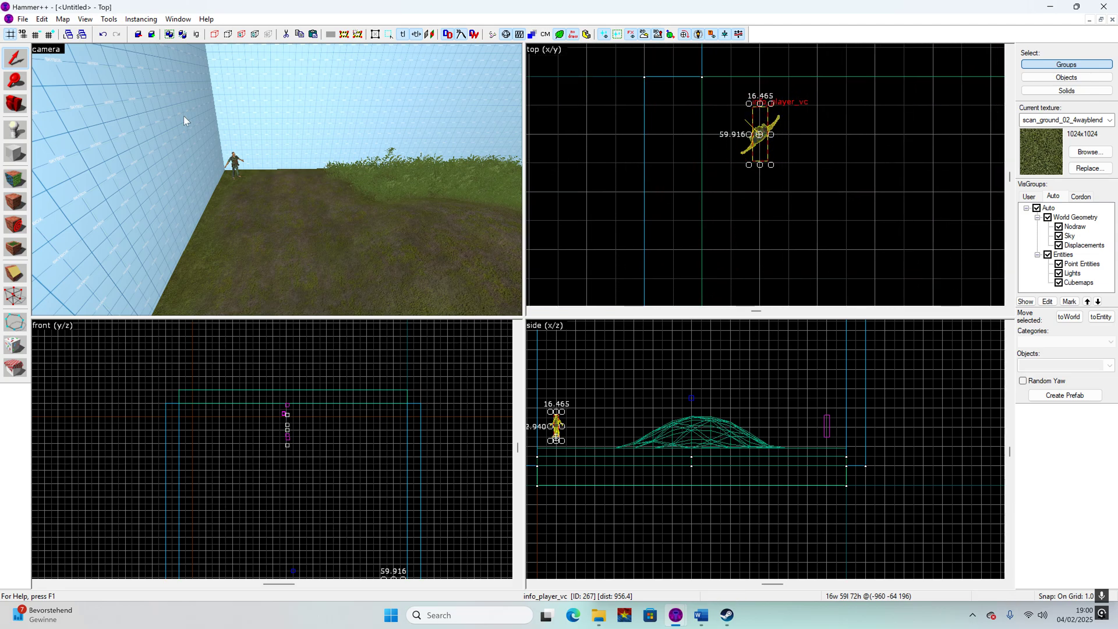
- Delete the duplicated player spawn from the opposite corner
key("w")
key("d")
key("ctrl+shift+e")
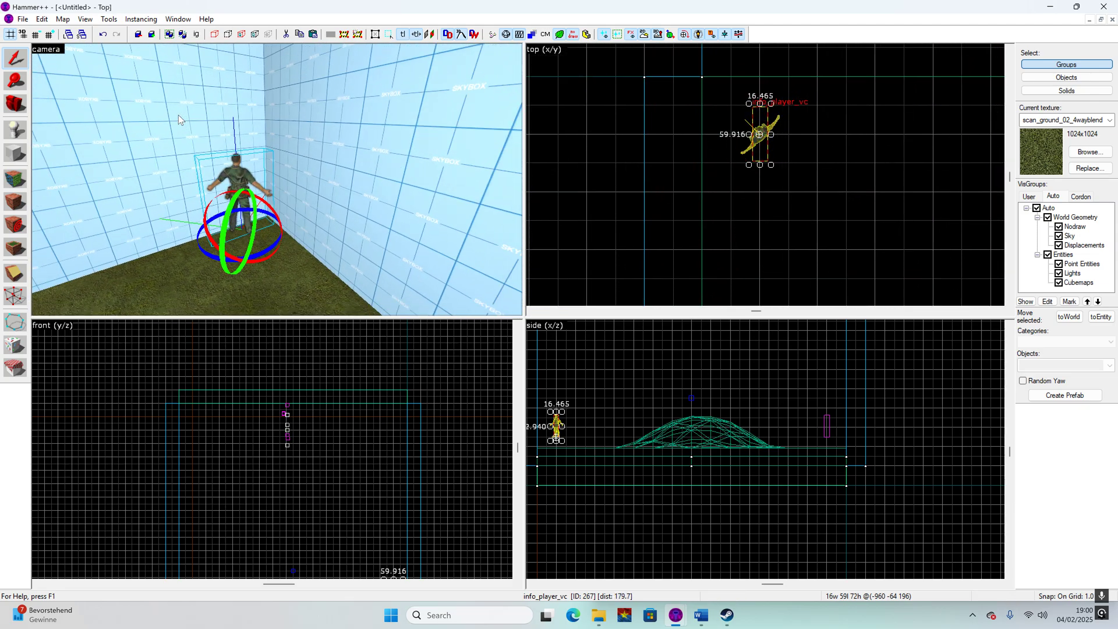
key("Delete")
key("s")
- Try pasting the clipboard contents into the empty corner and delete the pasted group of objects
key("ctrl+z")
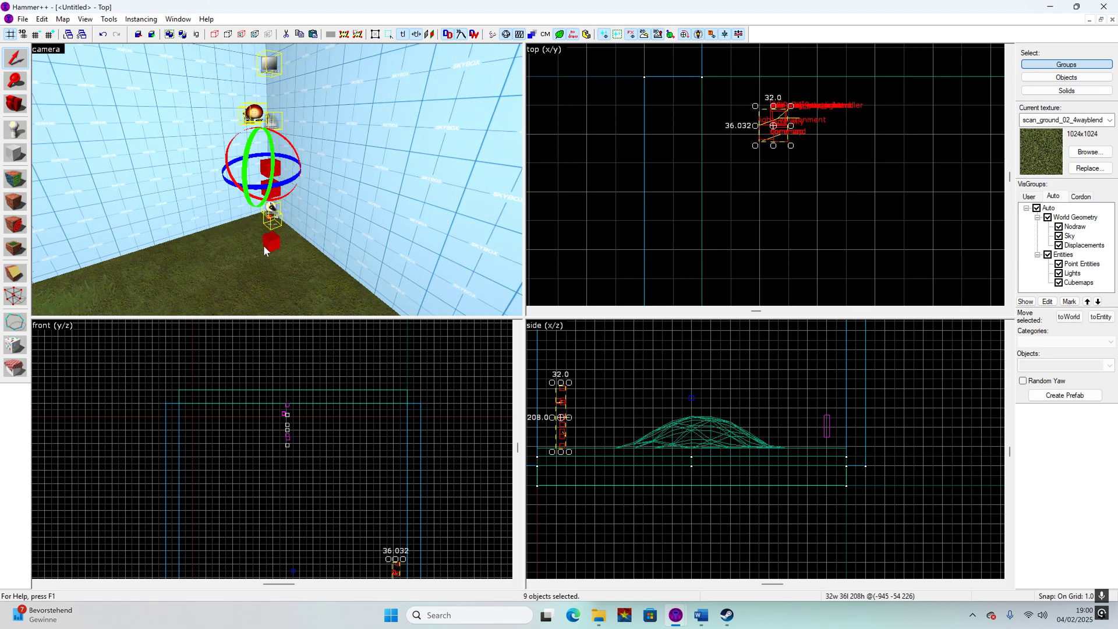
key("Delete")
key("z")
key("s")
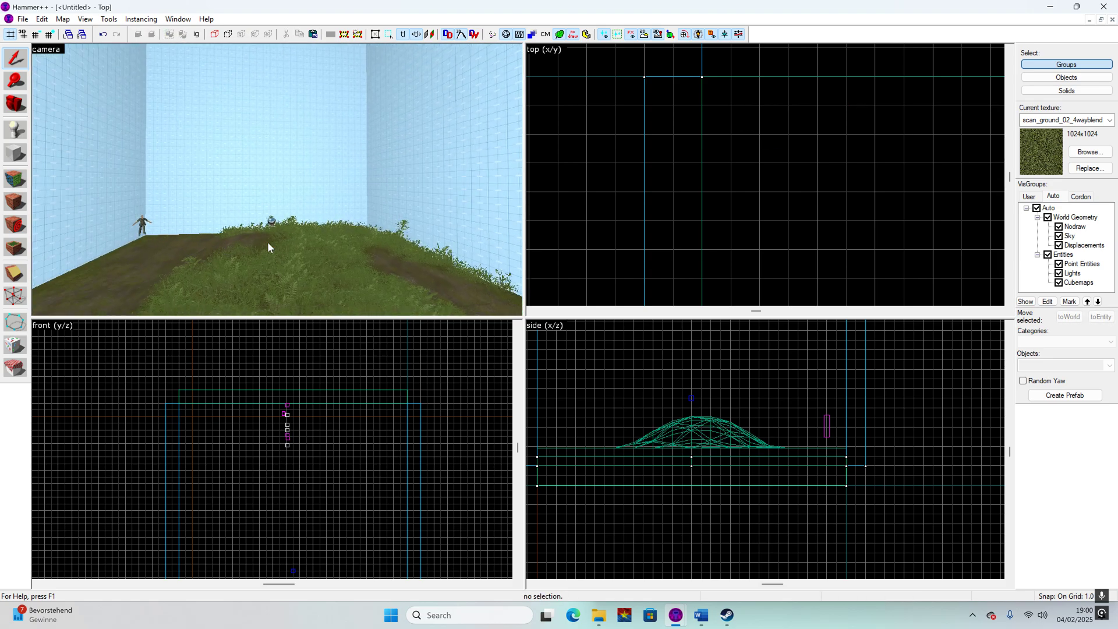
- Copy the original player spawn into the opposite corner and raise it above the ground, at about x -960, y -73, height 196
key("z")
left_click(155, 233)
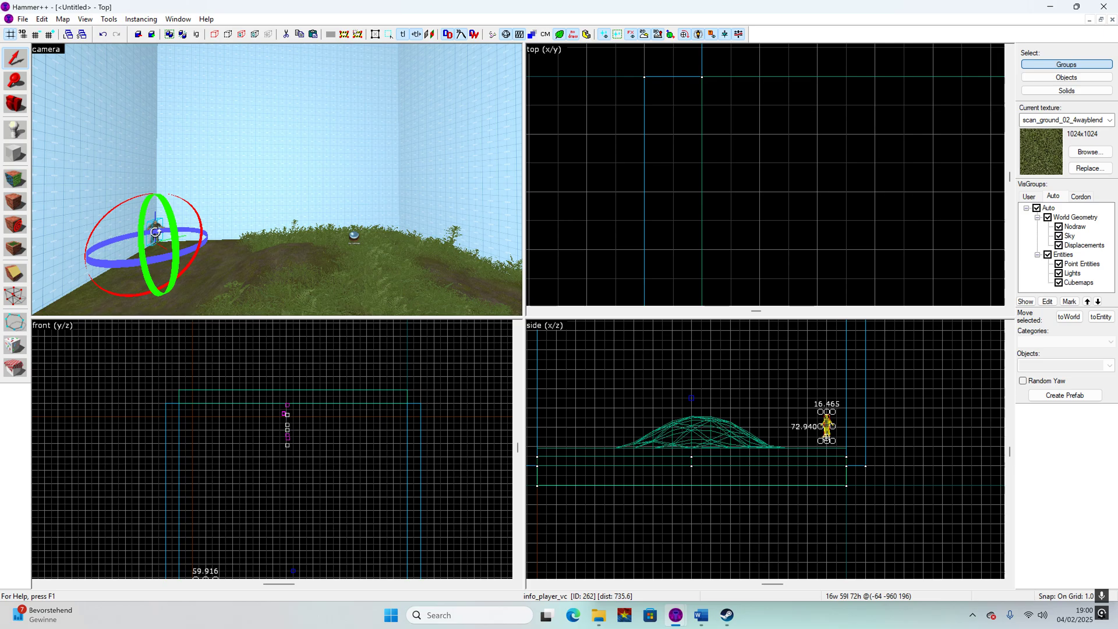
key("d")
key("z")
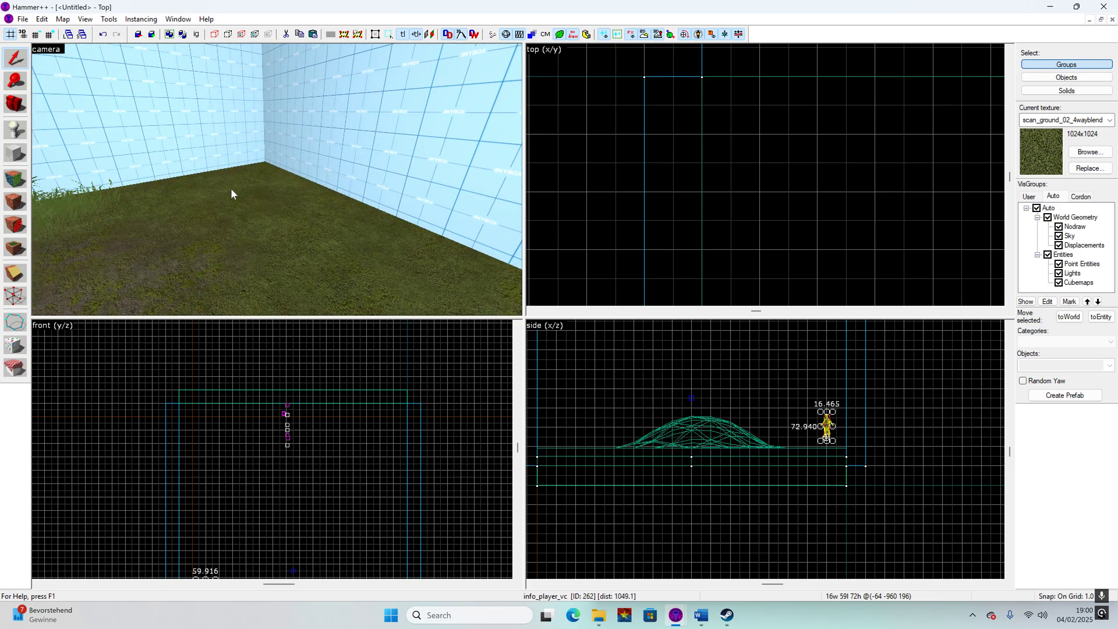
left_click(247, 183)
scroll(743, 469, "down", 1)
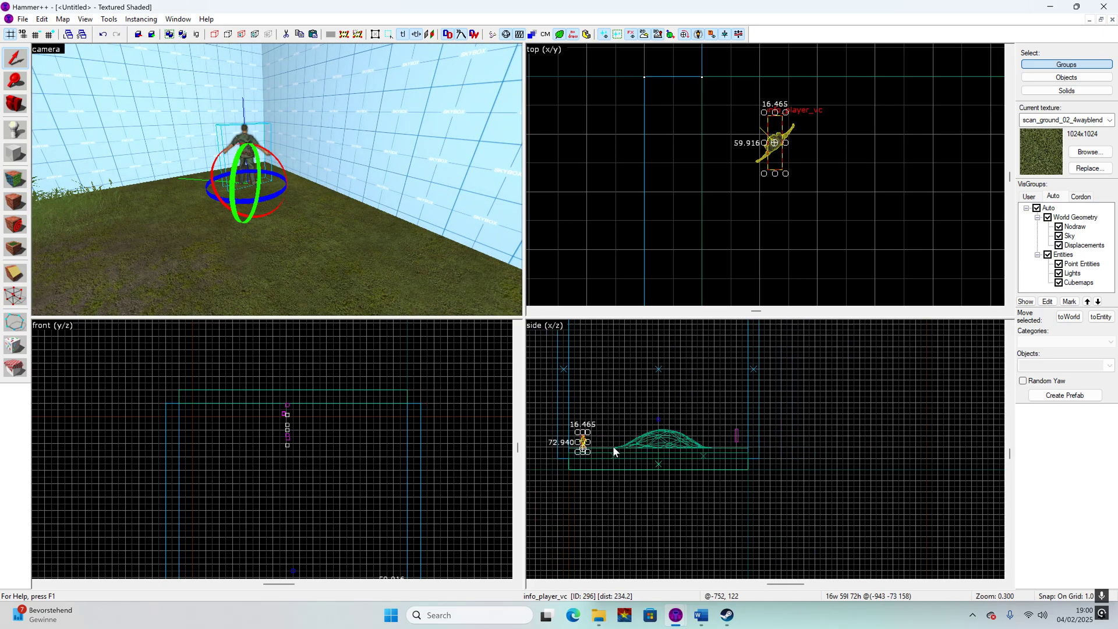
scroll(599, 454, "up", 4)
left_click_drag(646, 481, 629, 441)
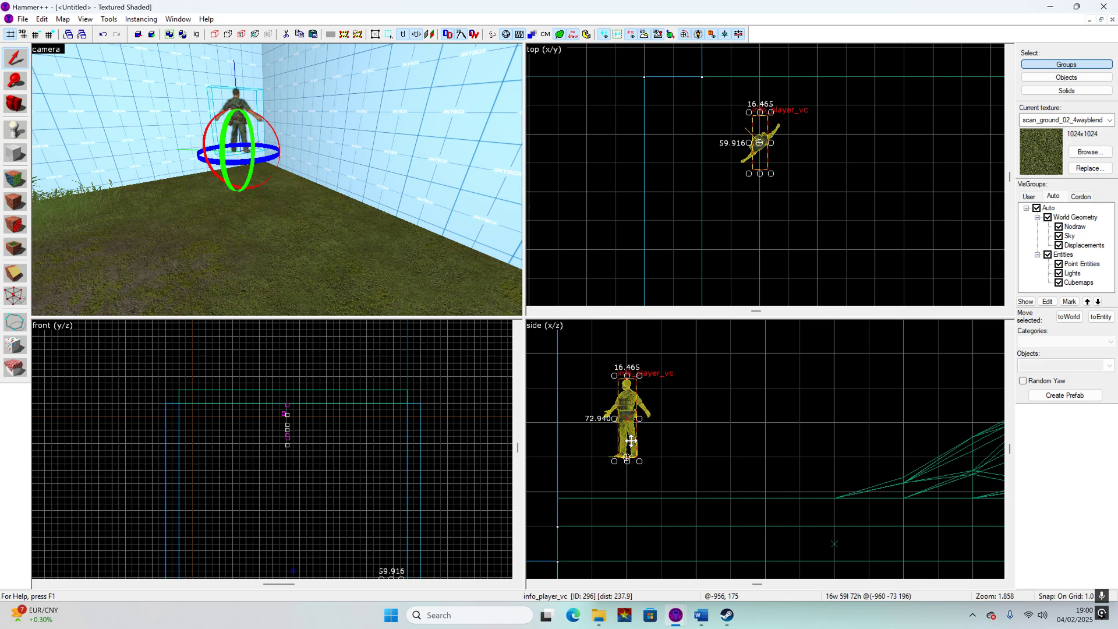
- Rotate the copied player spawn about the vertical axis to a yaw of 315 degrees so it faces the map's interior
scroll(754, 131, "up", 4)
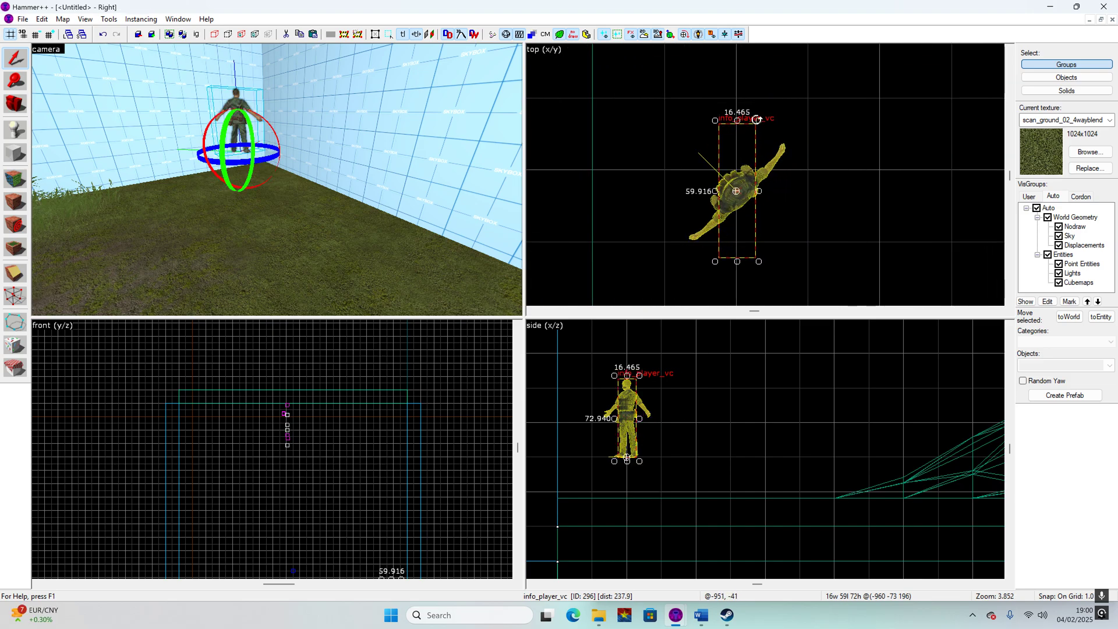
left_click_drag(757, 119, 733, 249)
scroll(751, 225, "down", 1)
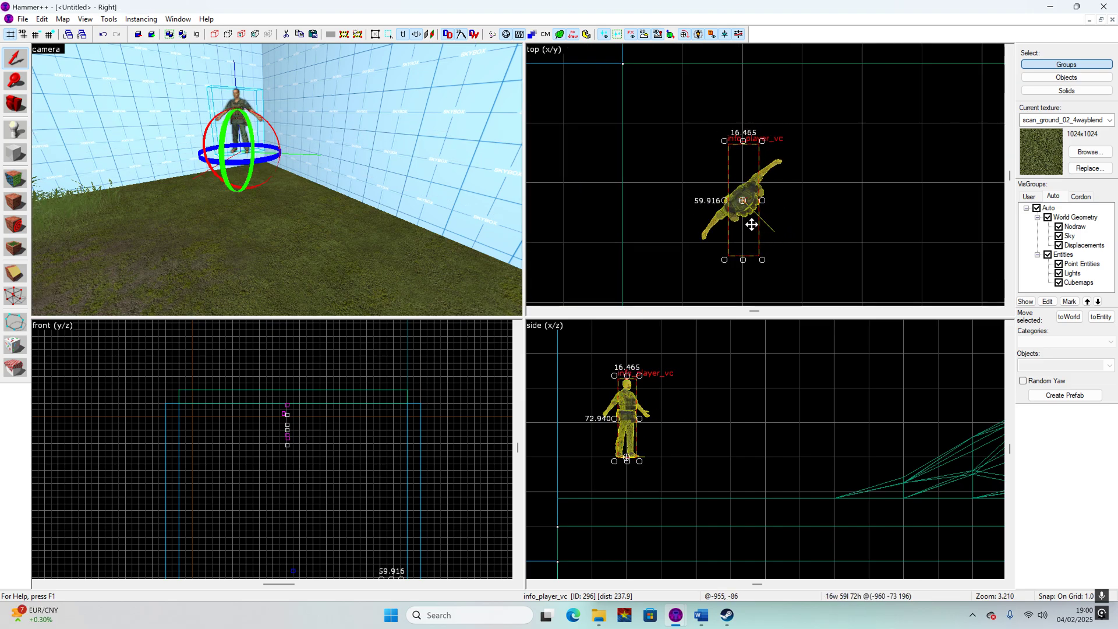
scroll(793, 226, "down", 5)
left_click(811, 235)
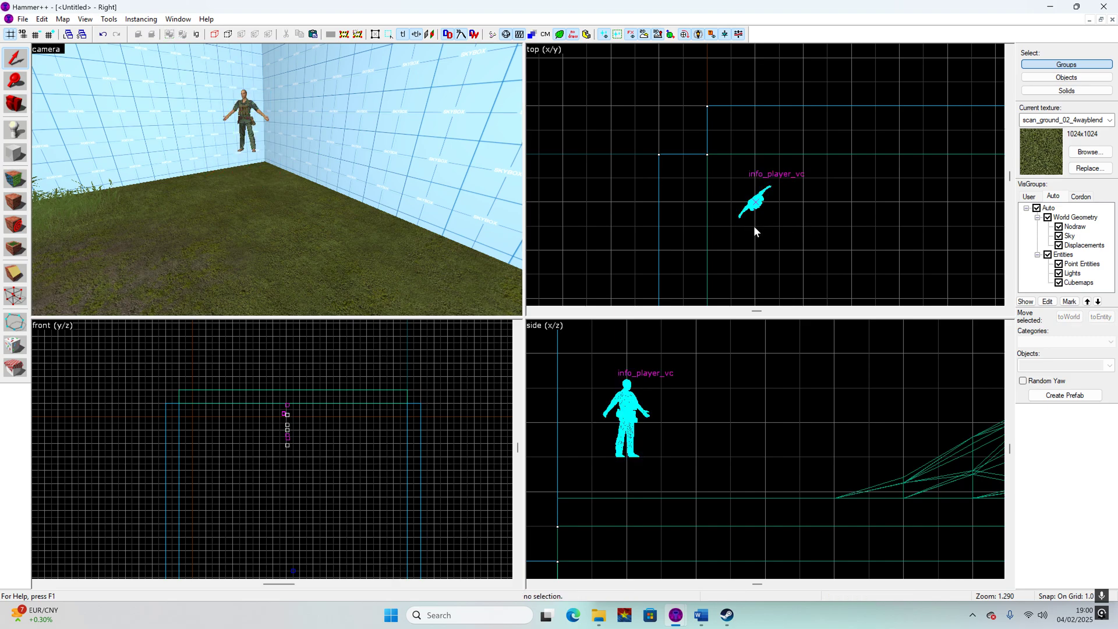
double_click(247, 120)
double_click(425, 220)
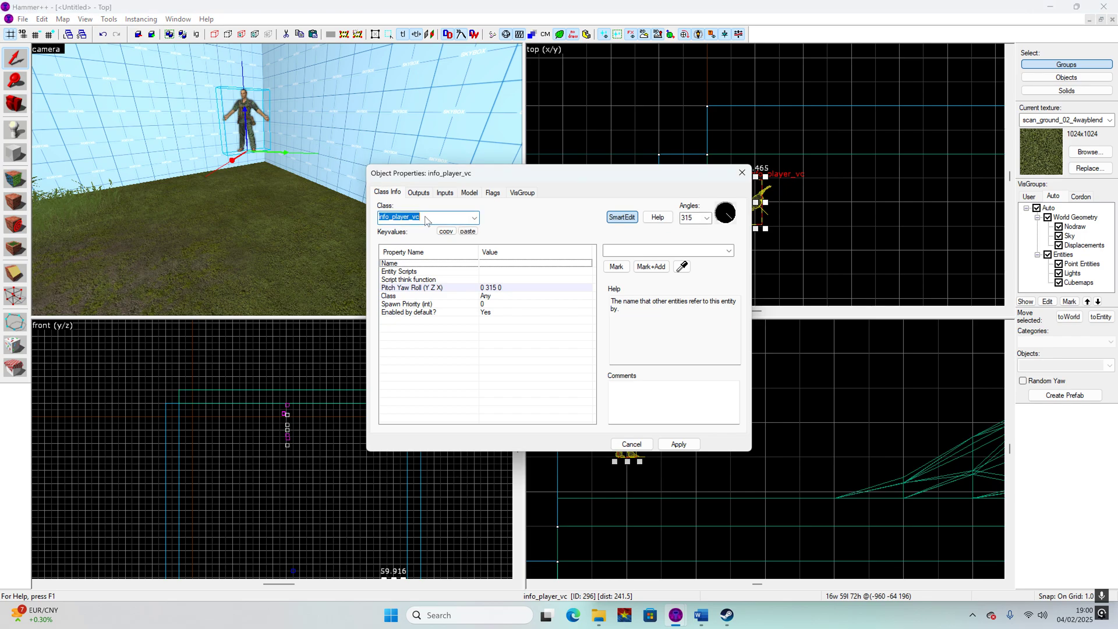
left_click(425, 219)
left_click(741, 173)
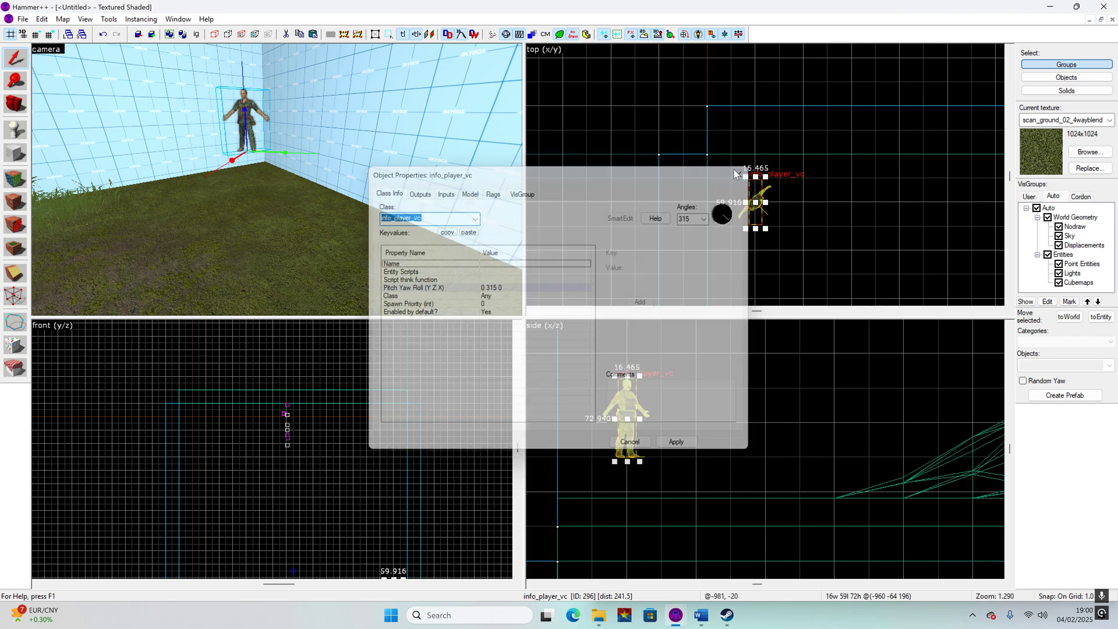
double_click(245, 120)
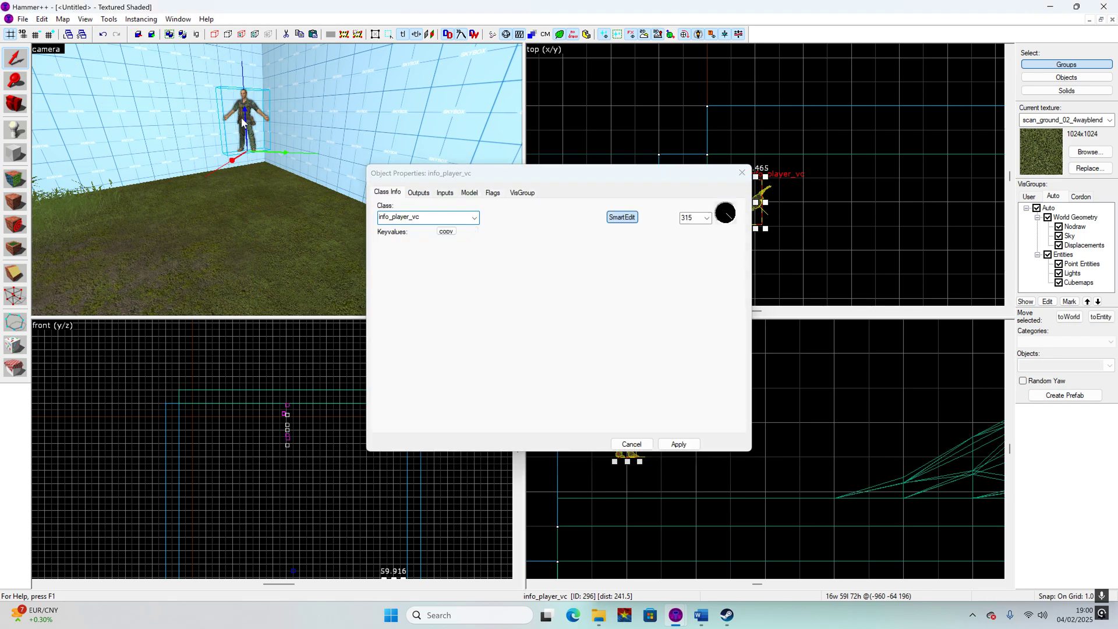
left_click(474, 217)
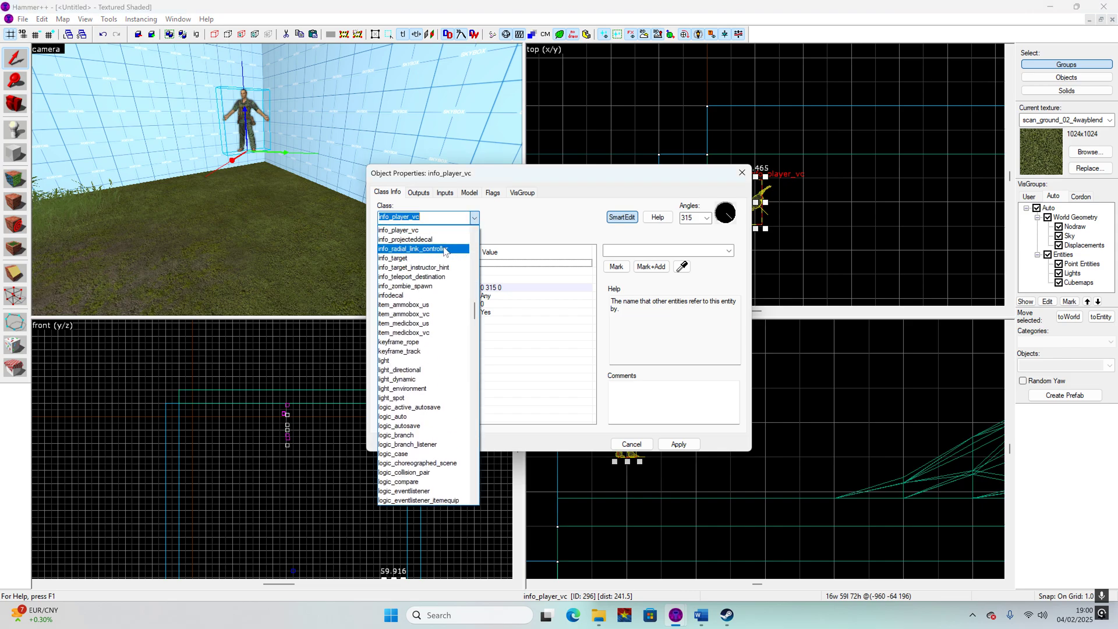
left_click(401, 230)
left_click(742, 172)
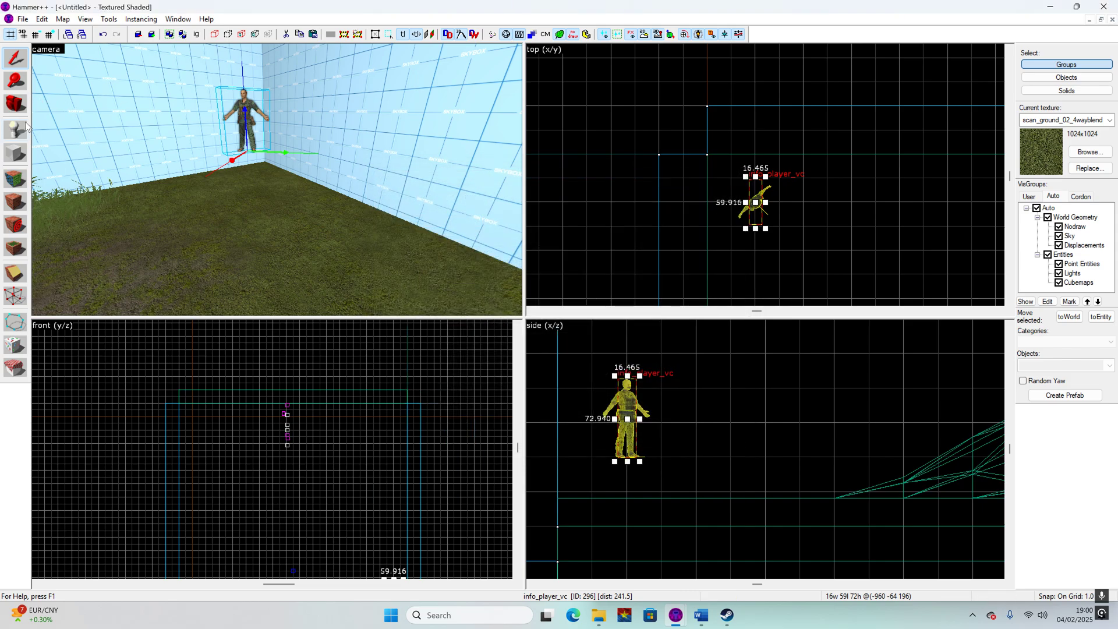
- Try placing a new info_player_usa entity on the ground beside the corner spawn, and delete it
left_click(1109, 365)
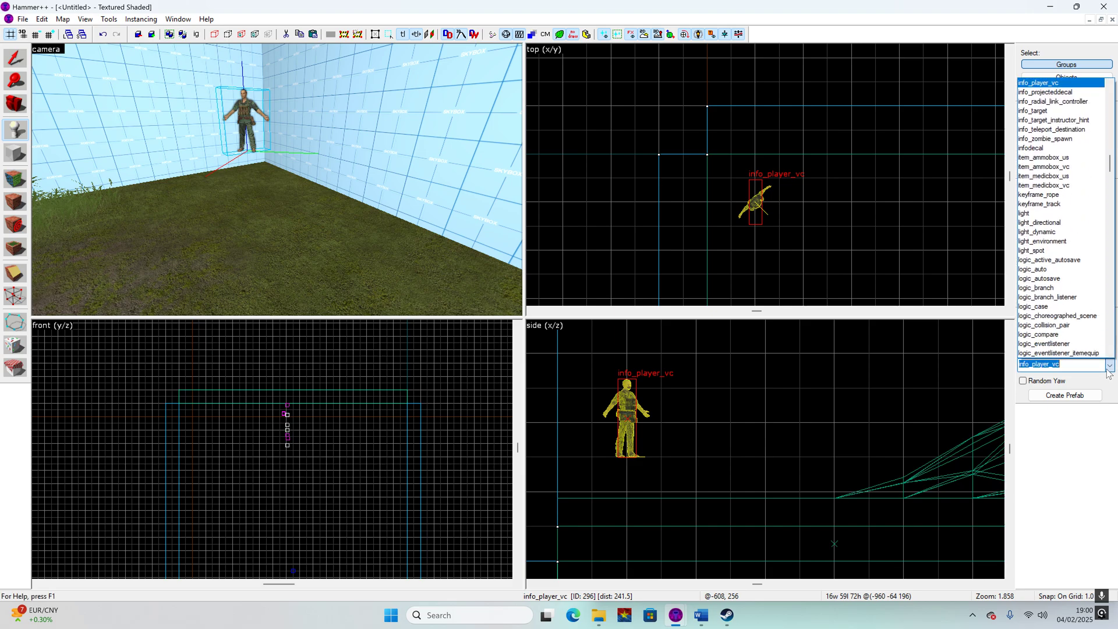
scroll(1069, 104, "up", 1)
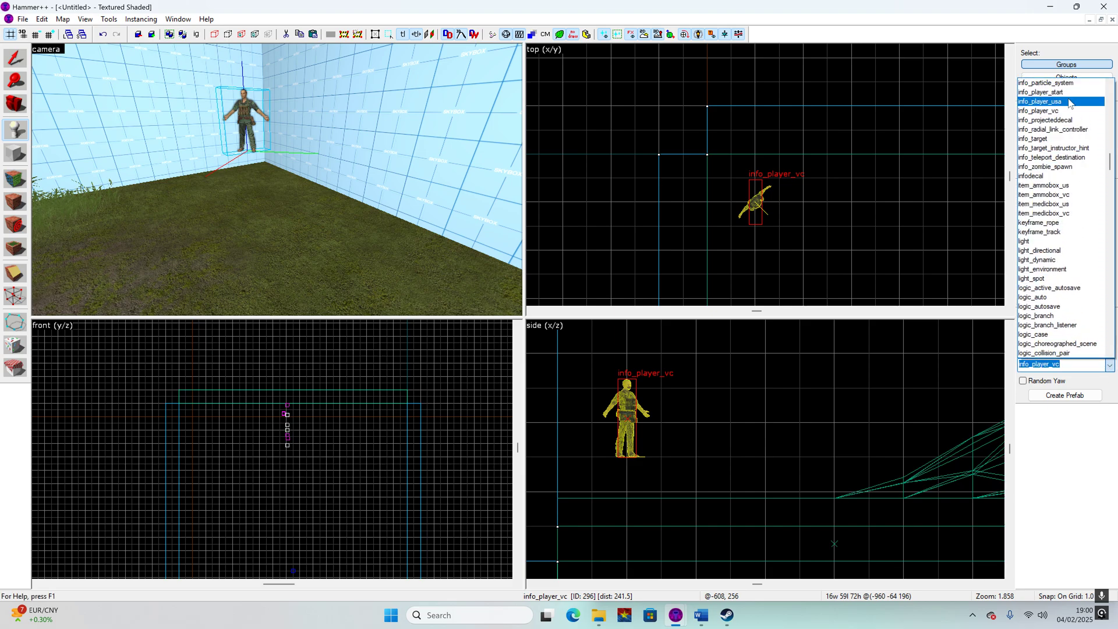
left_click(1067, 102)
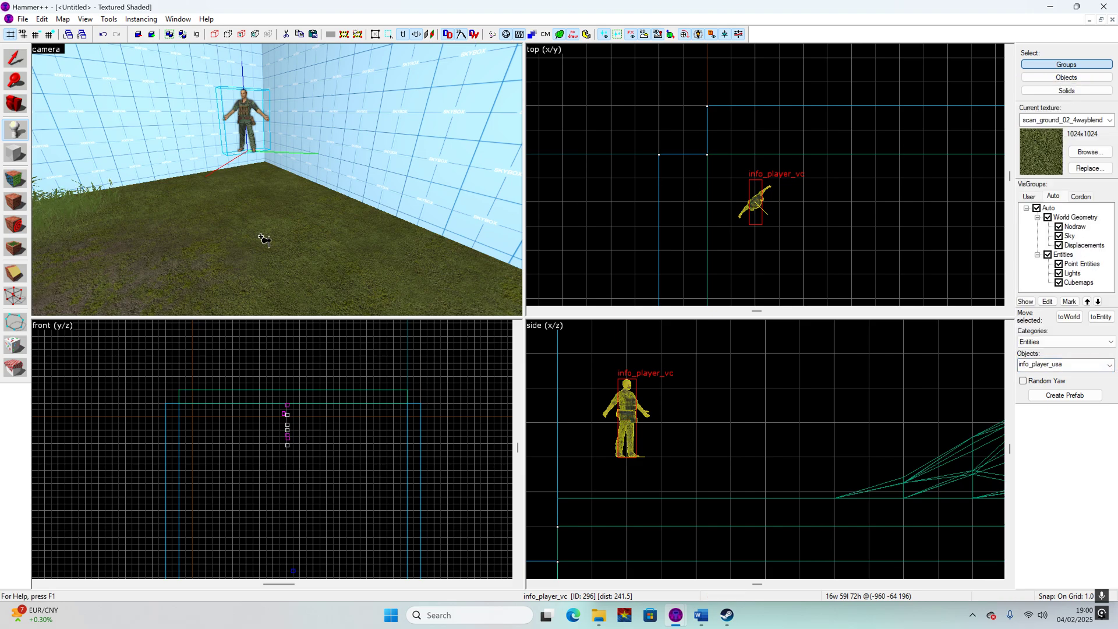
left_click(235, 224)
scroll(214, 174, "up", 1)
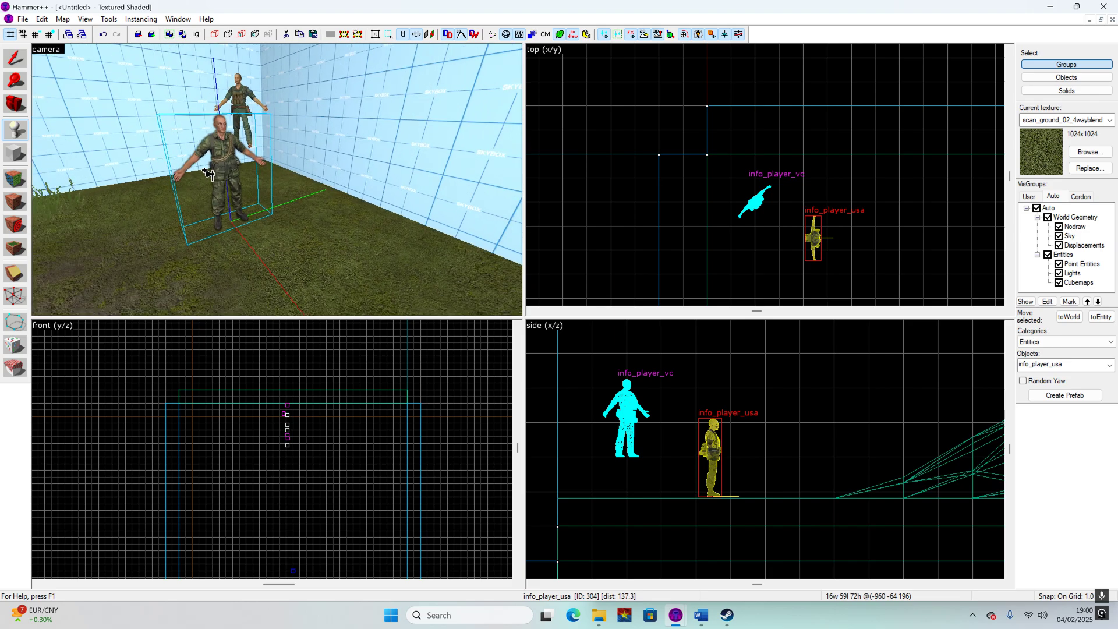
key("Delete")
- Change the class of the existing corner spawn from info_player_vc to info_player_usa and deselect it
left_click(9, 59)
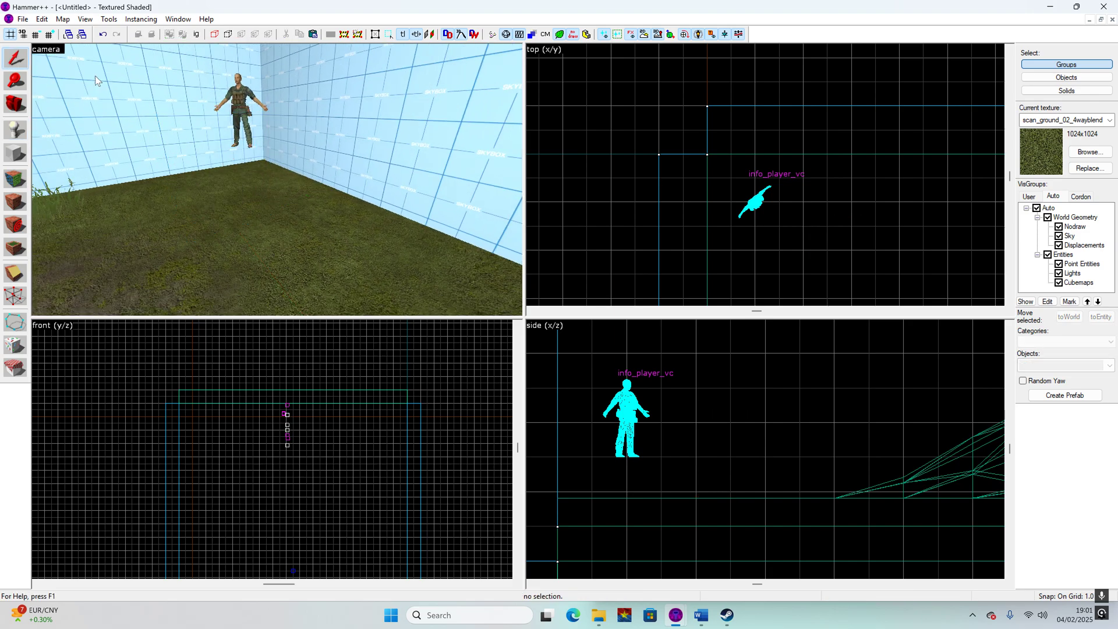
double_click(234, 108)
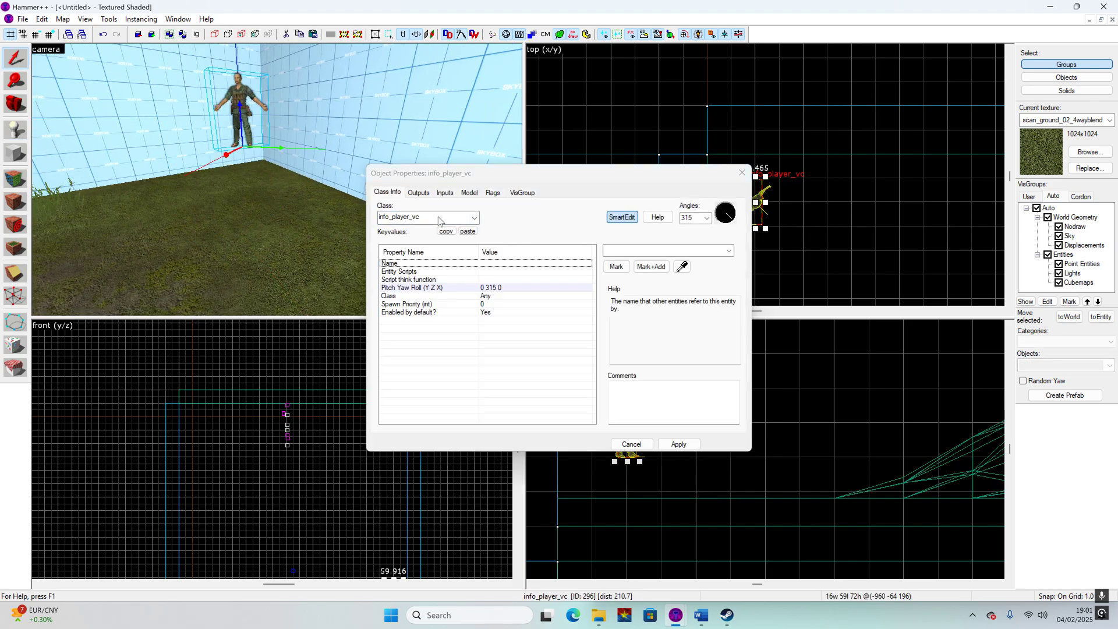
mouse_move(438, 220)
left_mouse_down()
mouse_move(452, 222)
mouse_move(417, 224)
left_mouse_up()
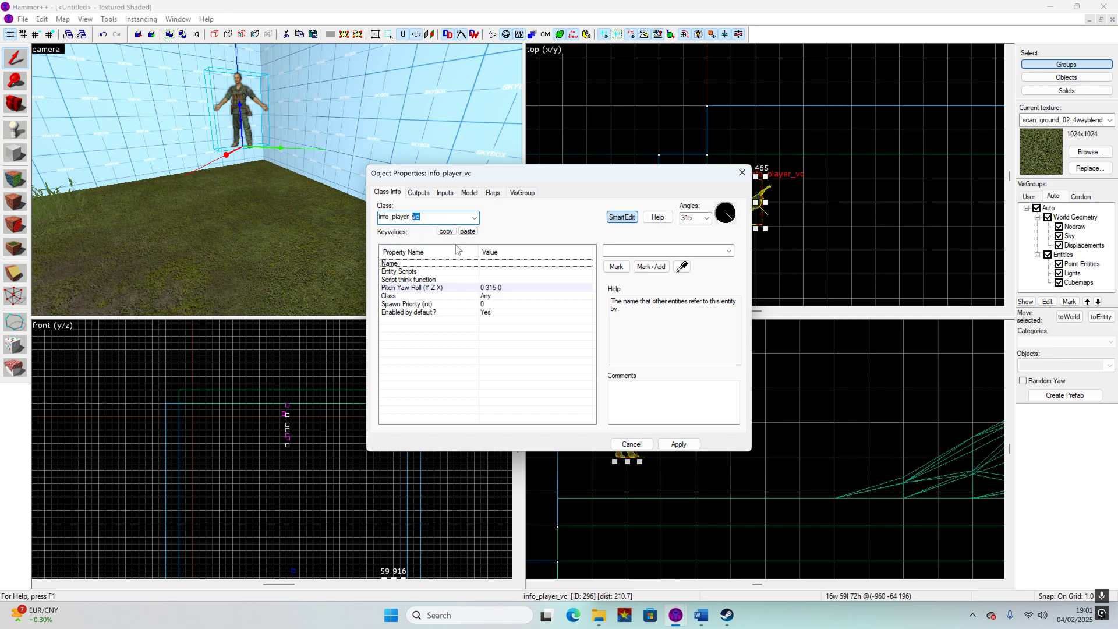
type("usa")
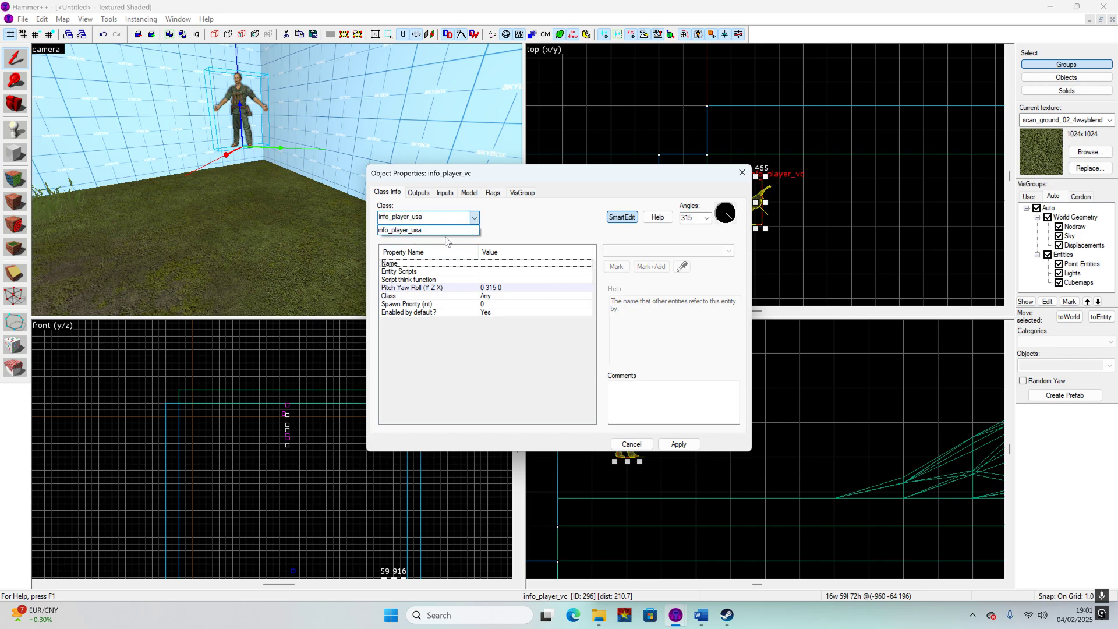
left_click(676, 444)
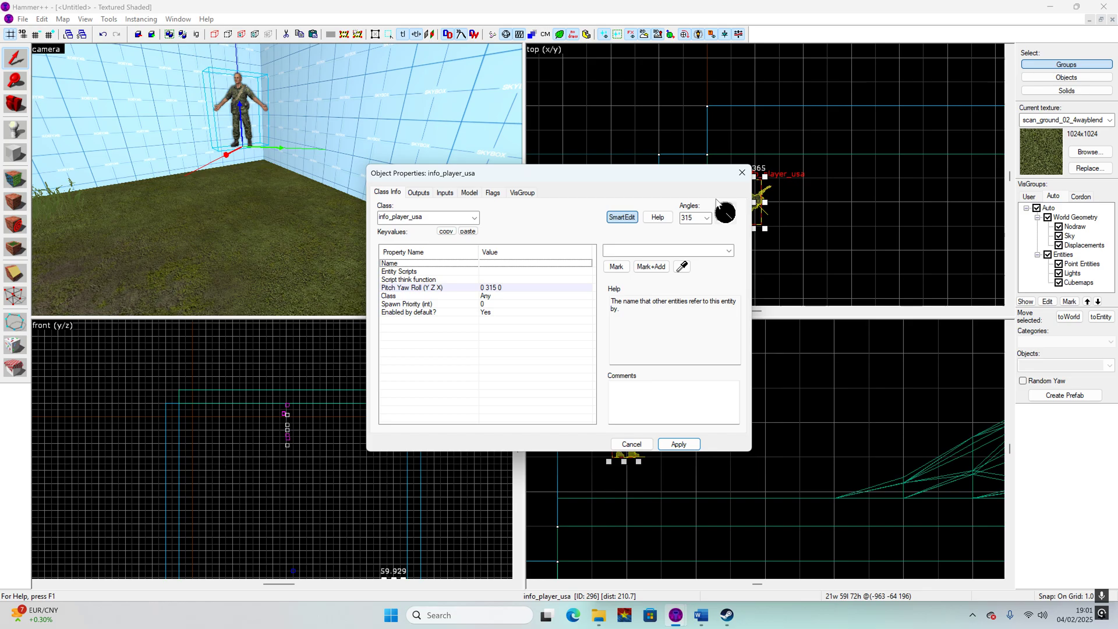
left_click(742, 173)
left_click(661, 105)
- Examine the US spawn up close and the player spawns across the terrain from several camera viewpoints
key("z")
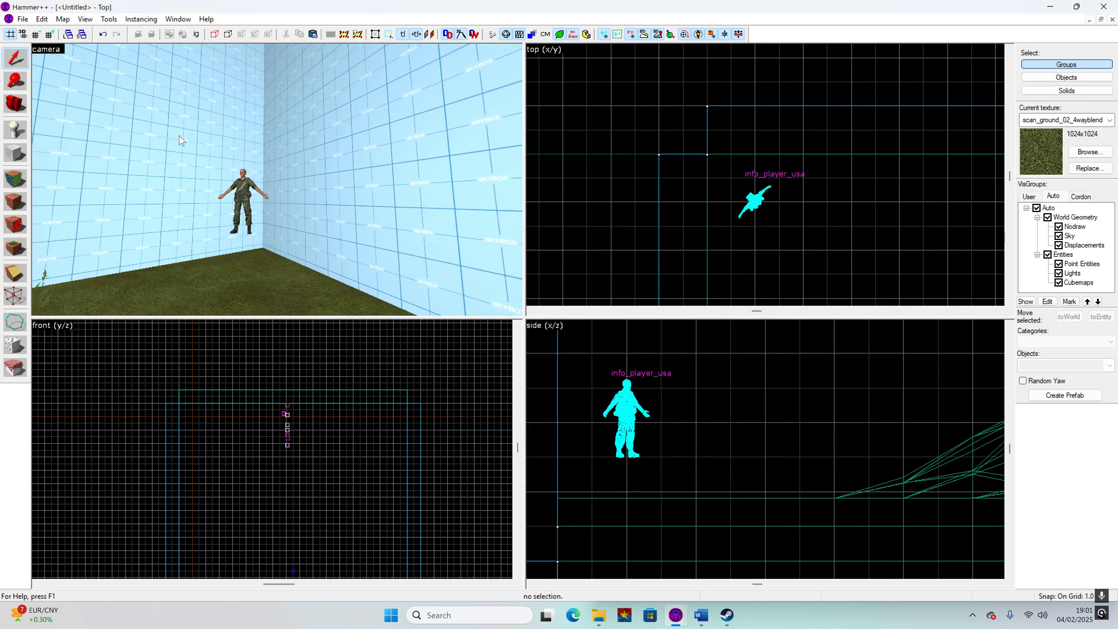
key("w")
key("s")
key("d")
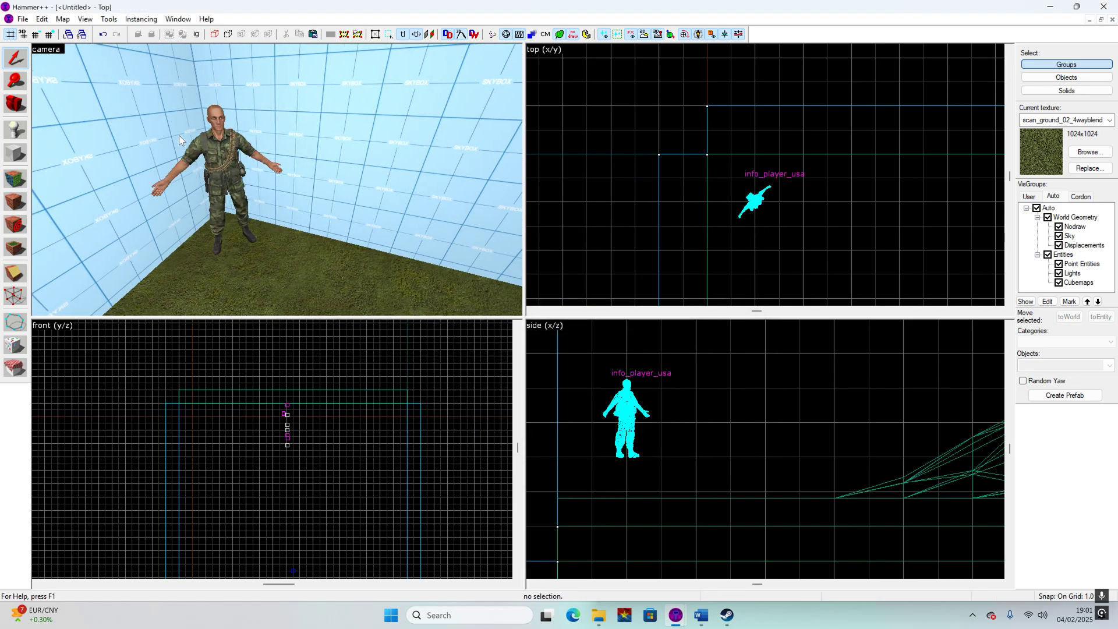
key("s")
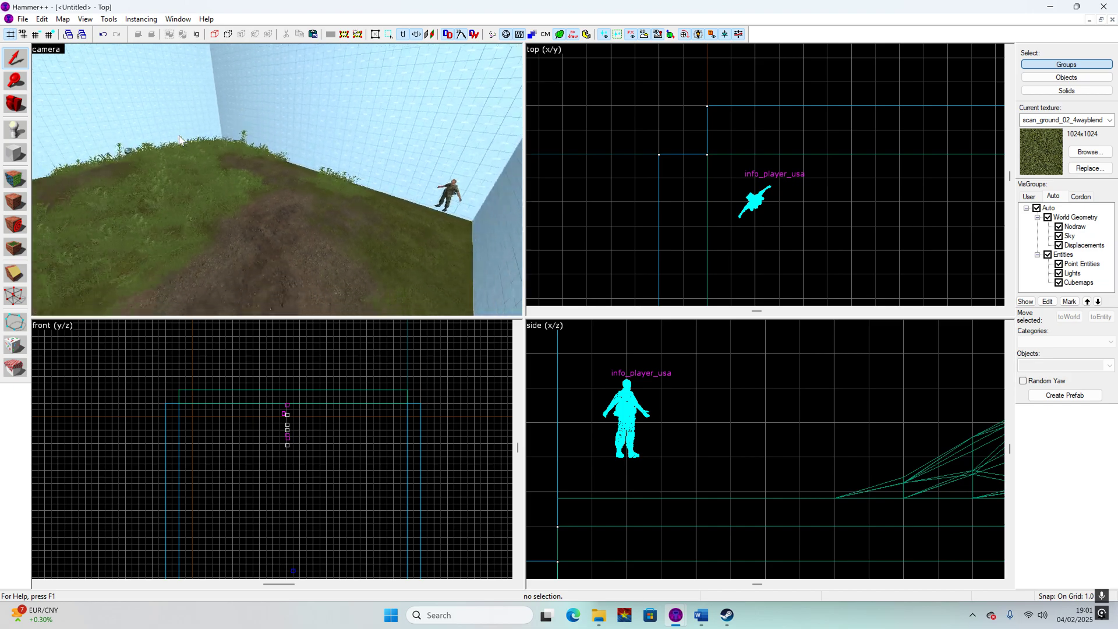
key("a")
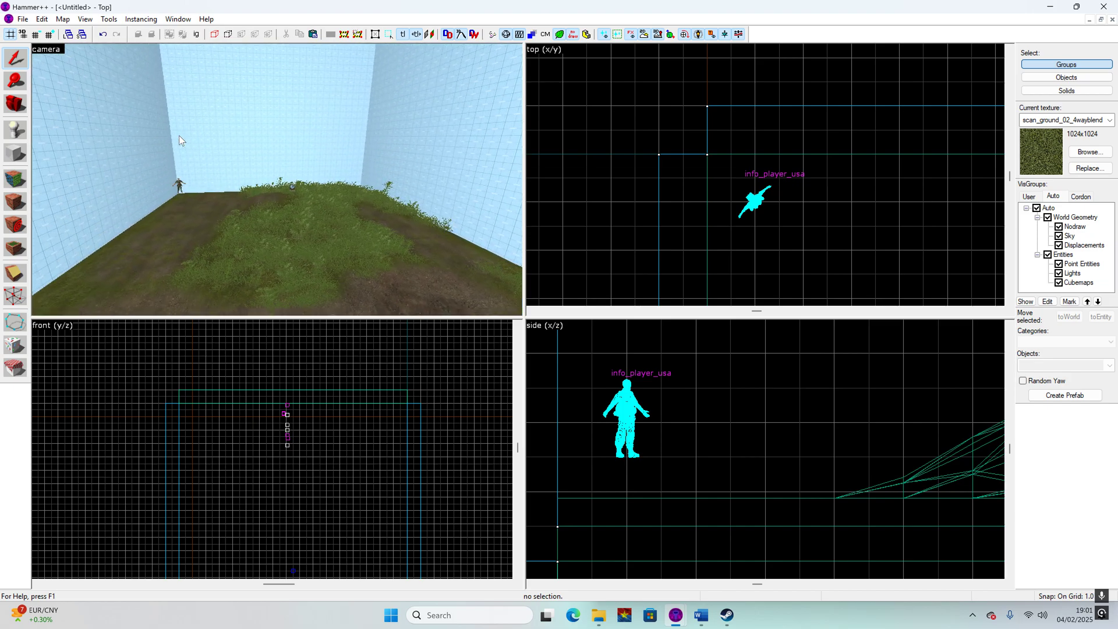
key("a")
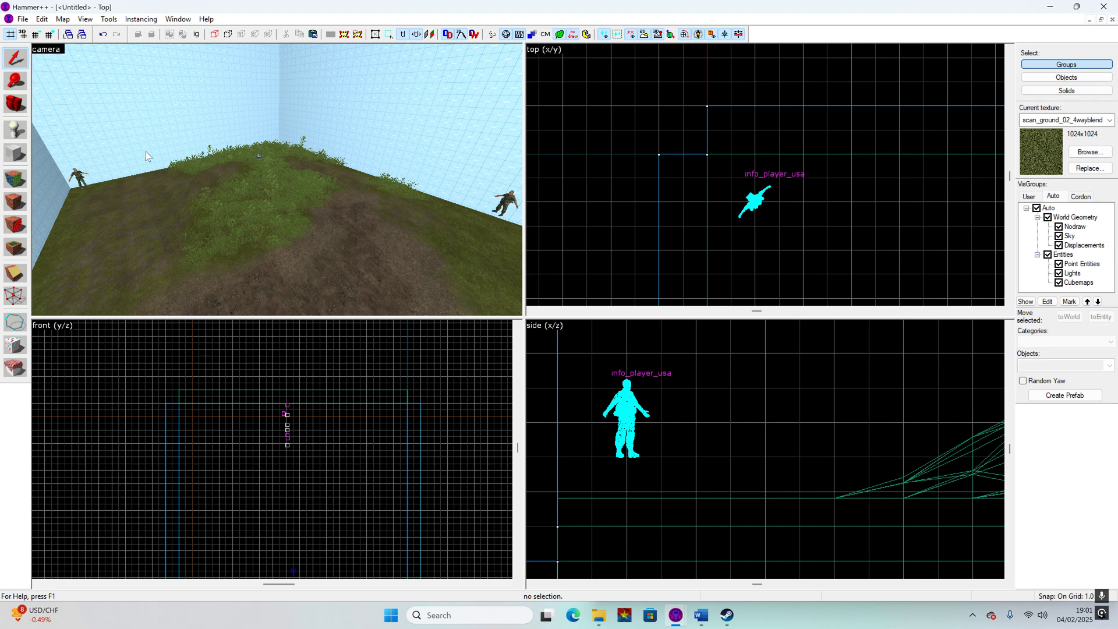
- Save the map as mcv_test in Valve Map Files format in the mcv_depot folder
left_click(22, 19)
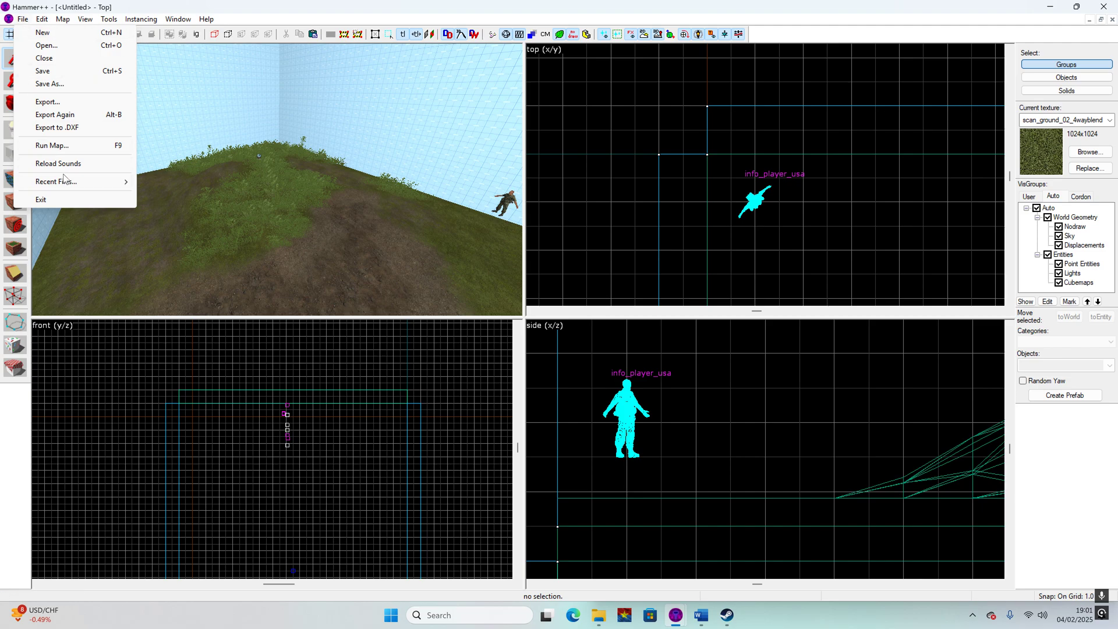
left_click(50, 83)
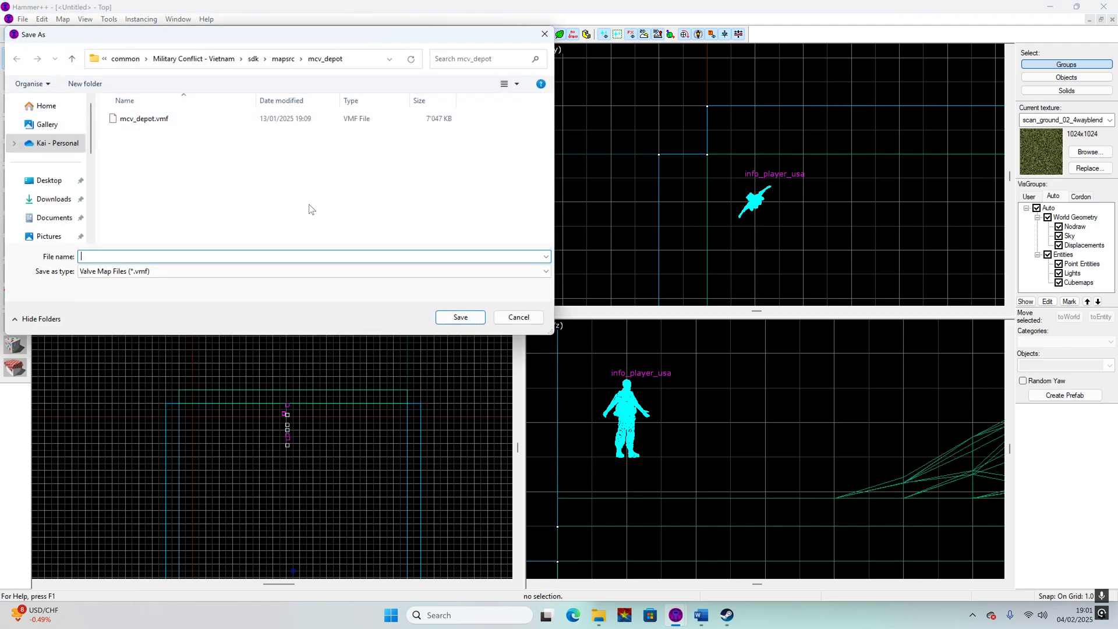
type("mcv")
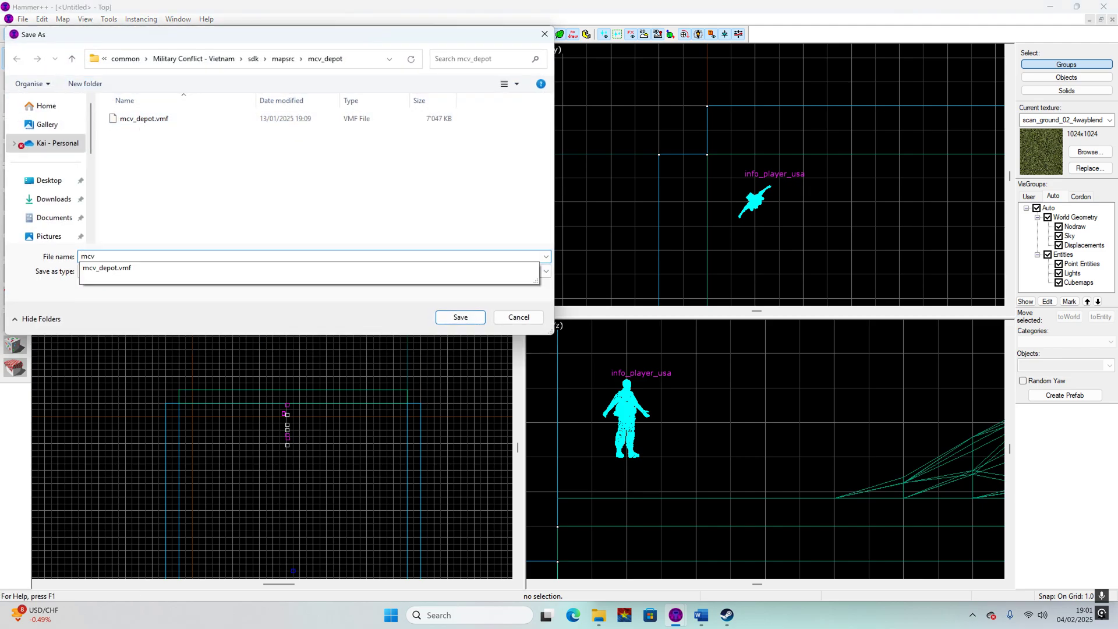
type("_test")
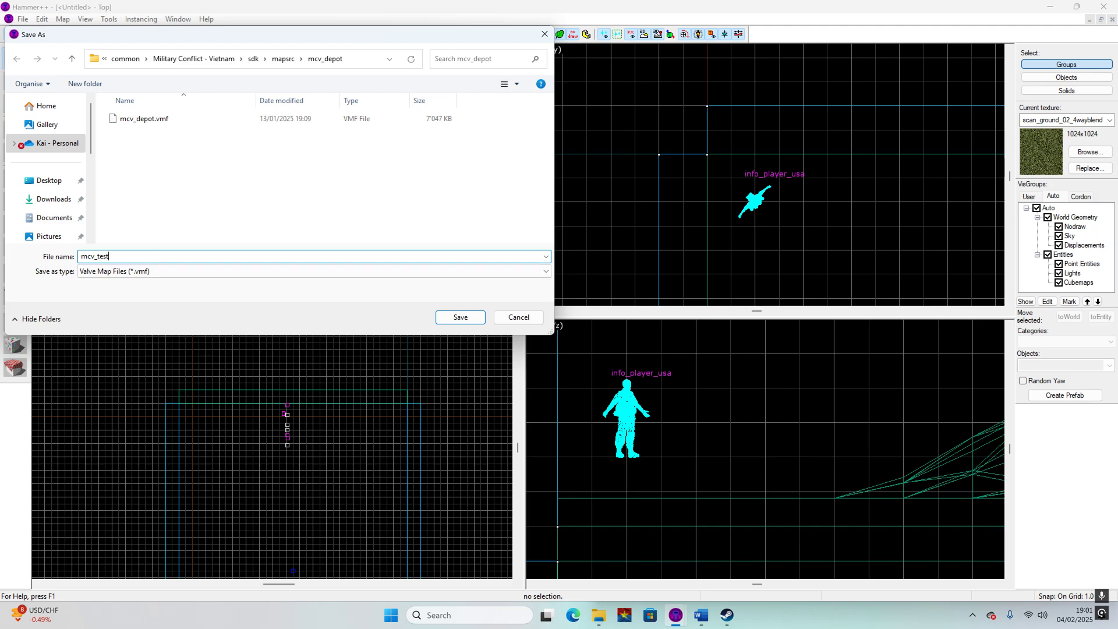
key("Return")
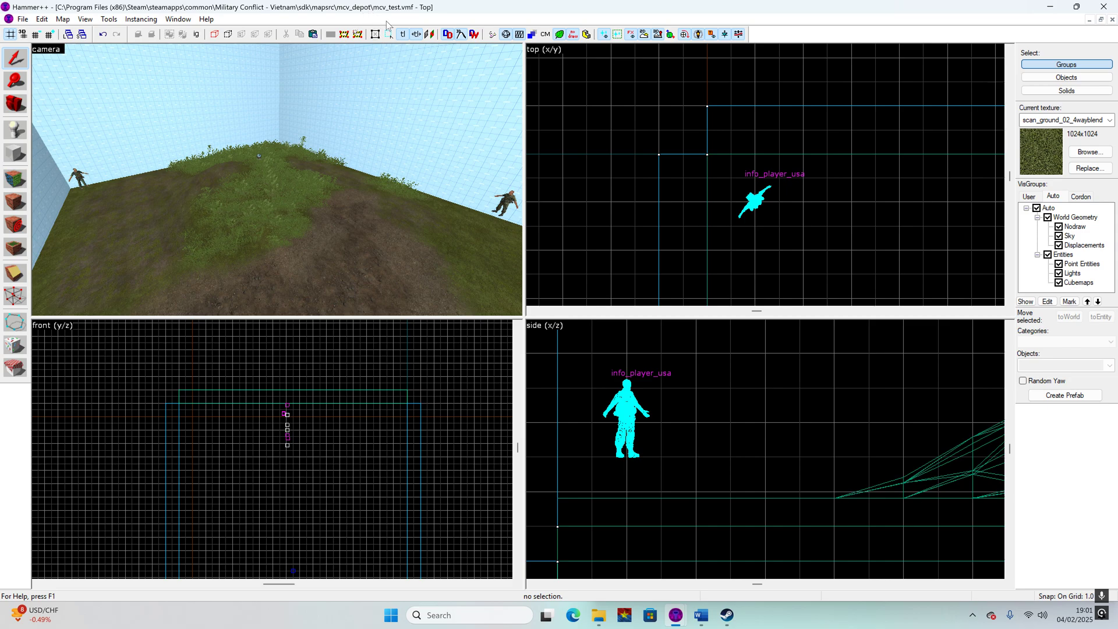
- Open the recently used map mcv_depot.vmf
left_click(21, 20)
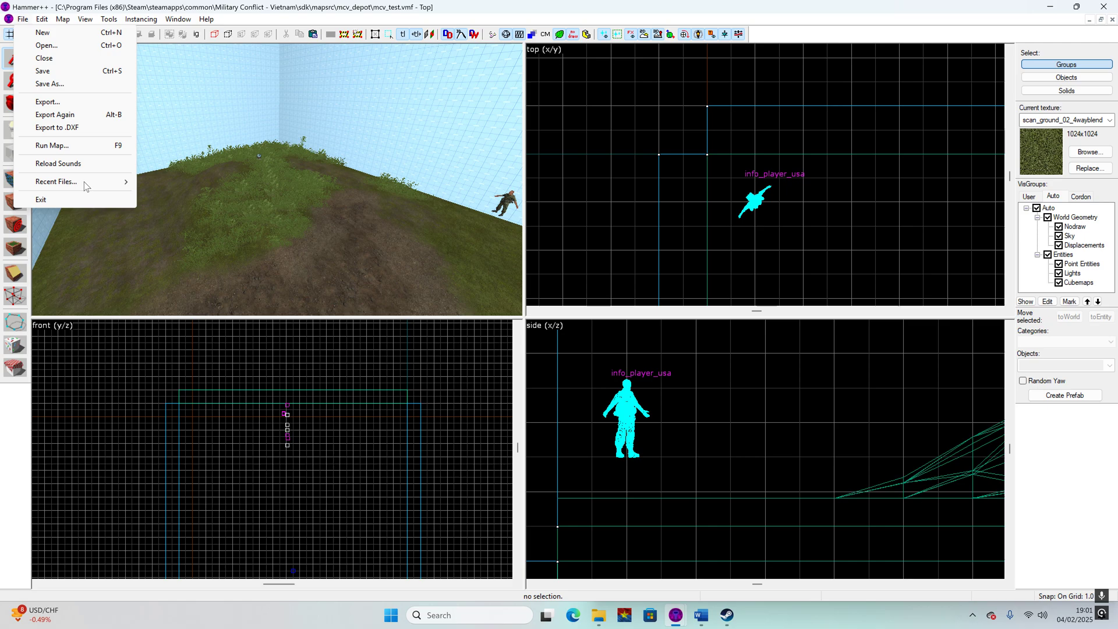
mouse_move(81, 181)
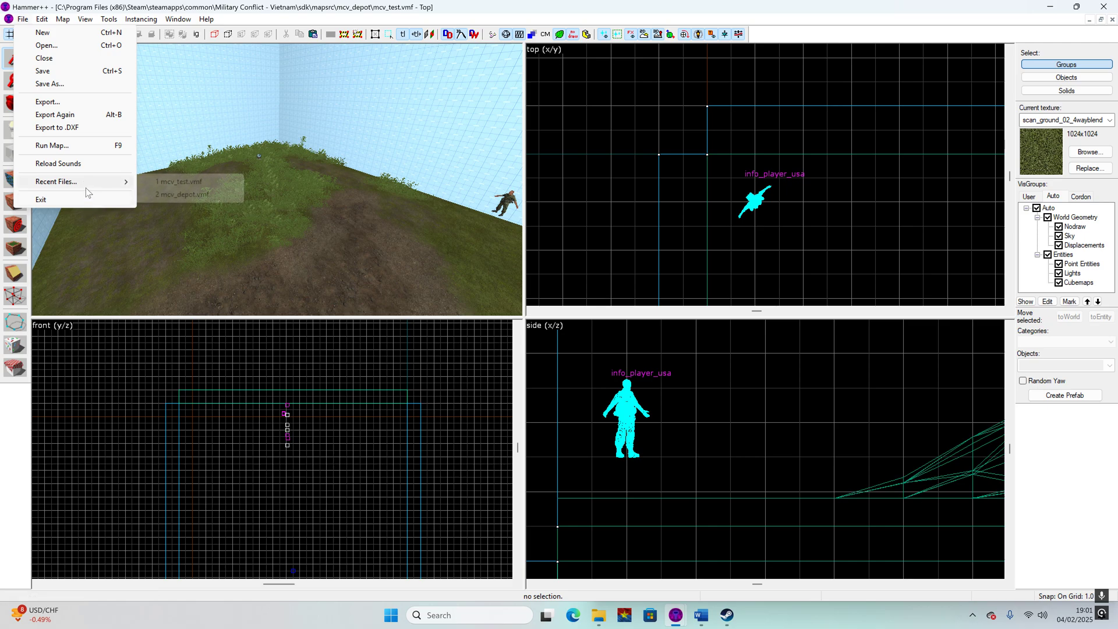
left_click(198, 196)
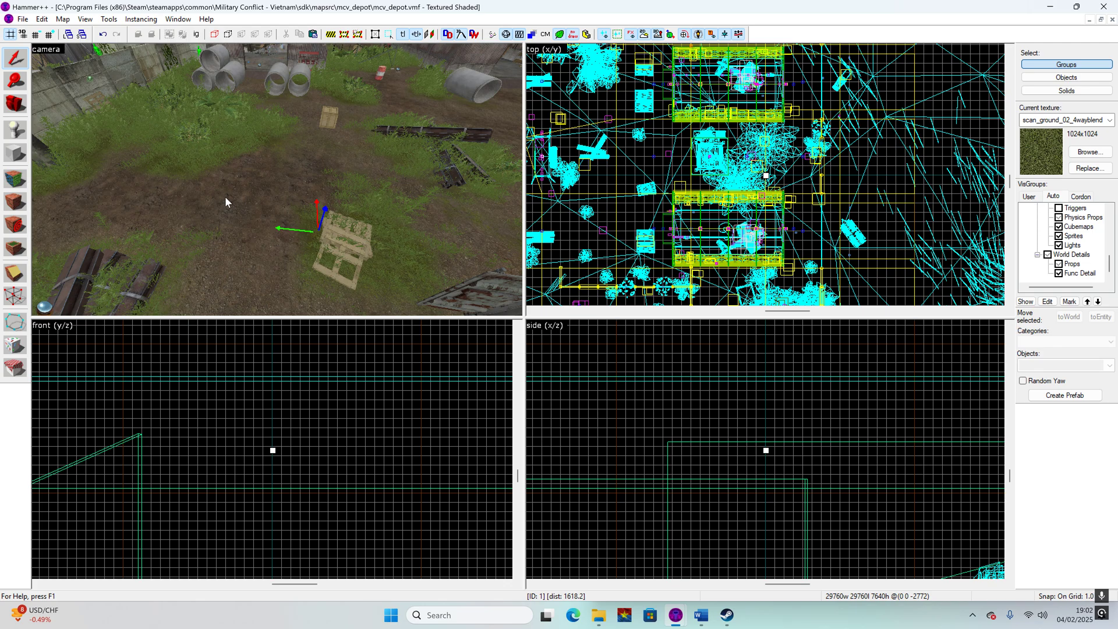
- Place a prop_static entity on the bare dirt ground near the wooden pallet
key("z")
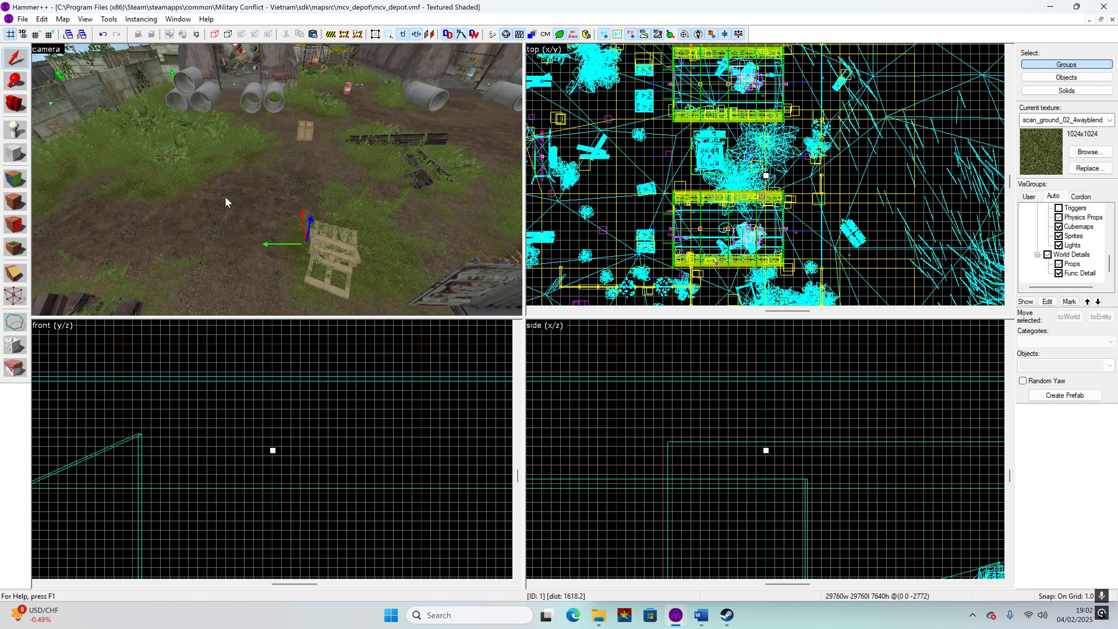
left_click(13, 133)
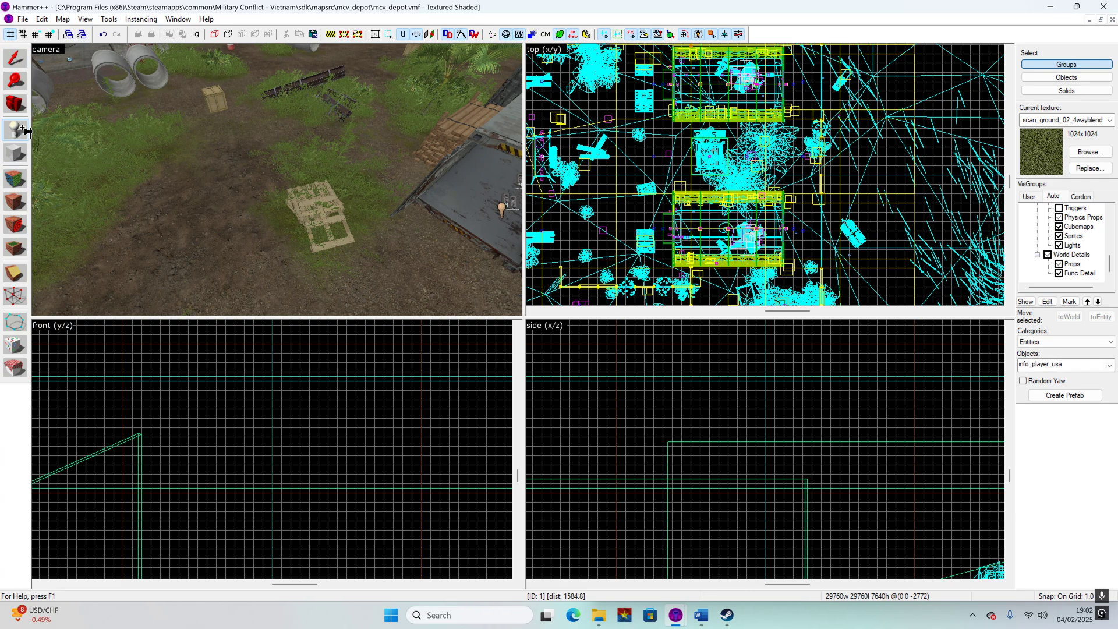
left_click(1042, 365)
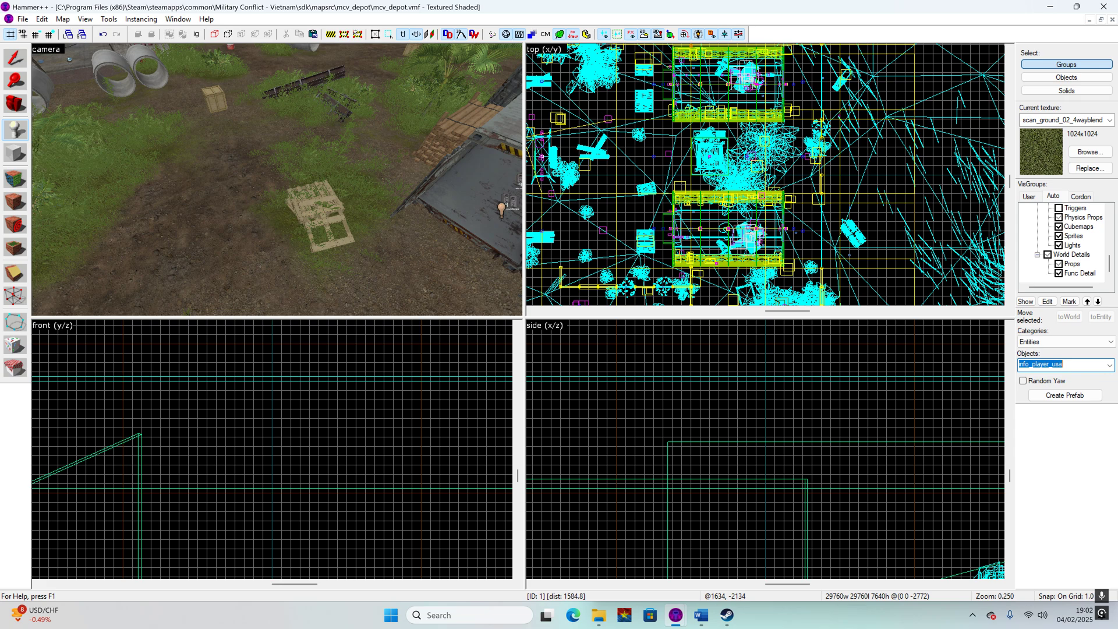
type("p")
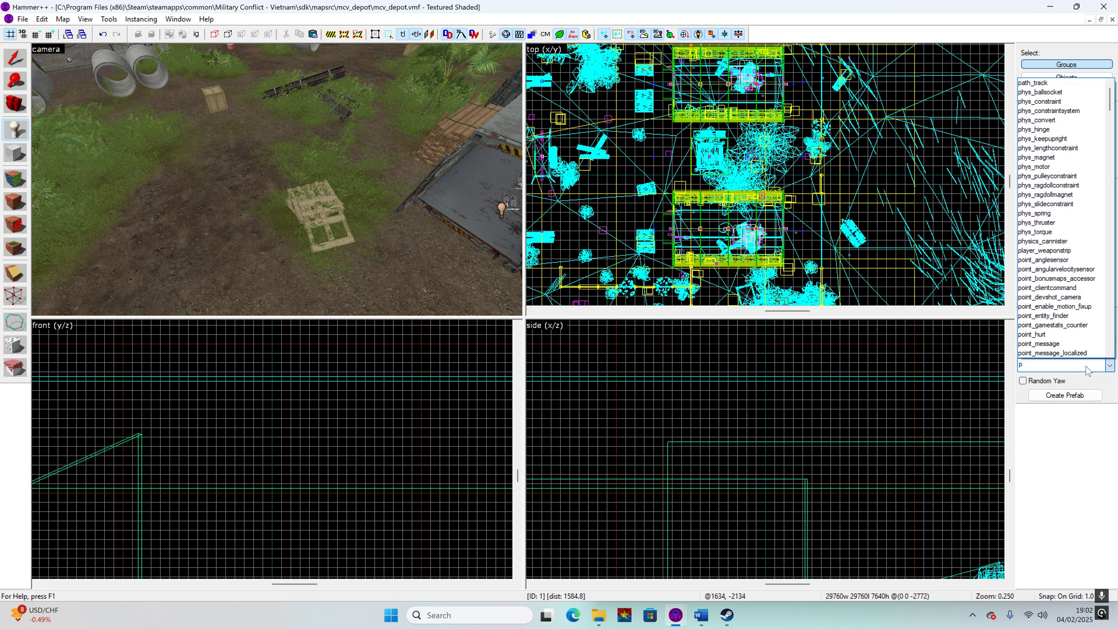
type("rop")
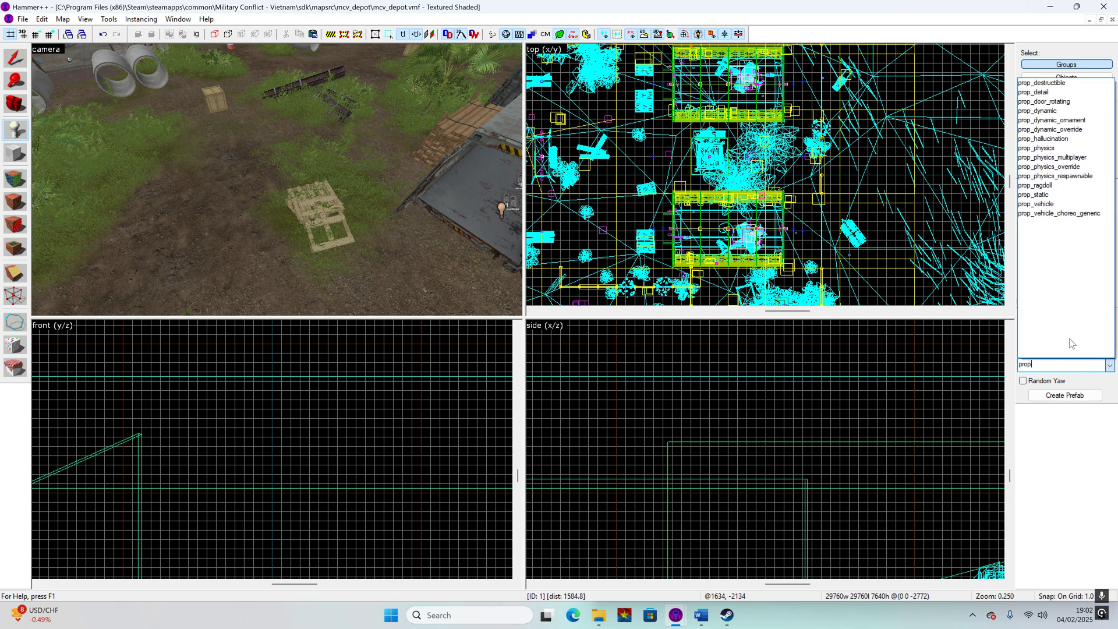
left_click(1060, 195)
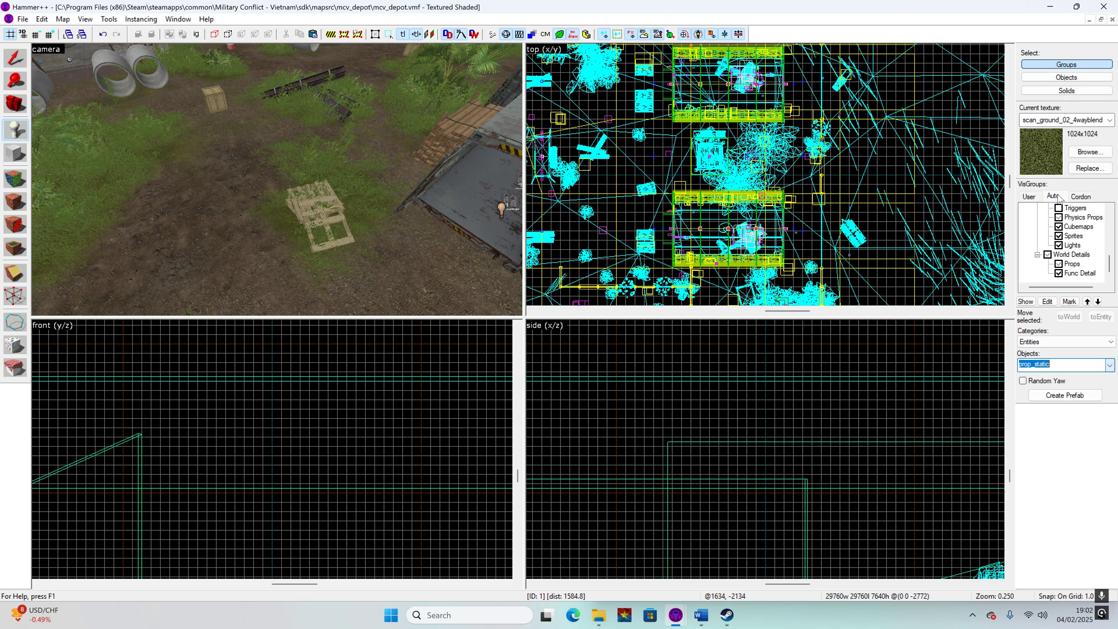
left_click(208, 229)
key("z")
key("w")
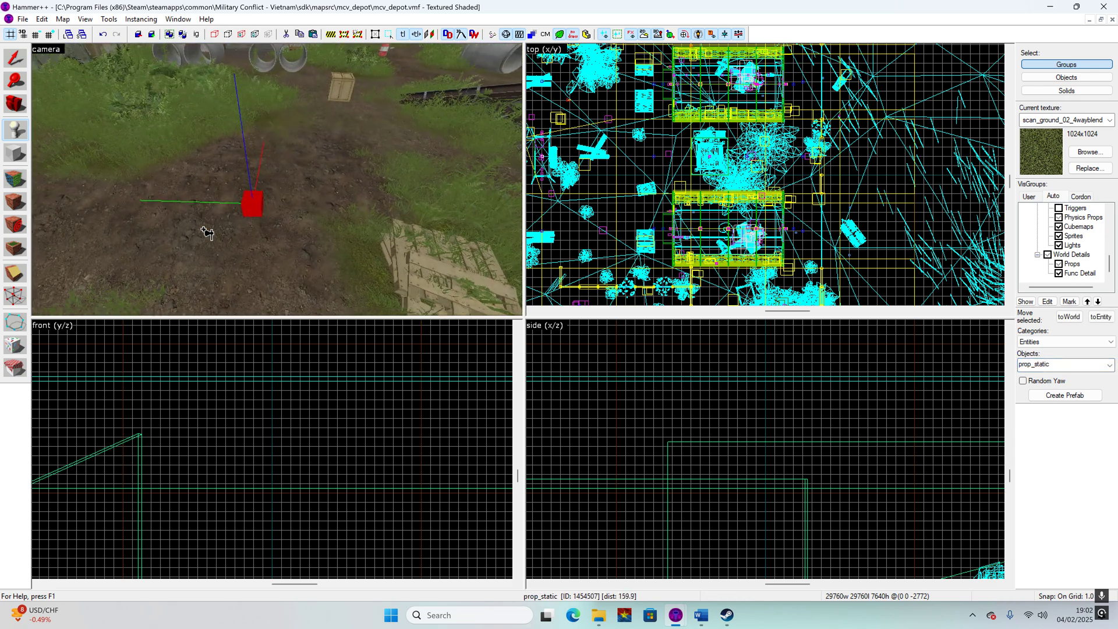
key("w")
- Set the new prop_static's World Model to models/props_skybox/skybox_car03.mdl, filtering the available models by "car"
left_click(16, 58)
left_click(243, 198)
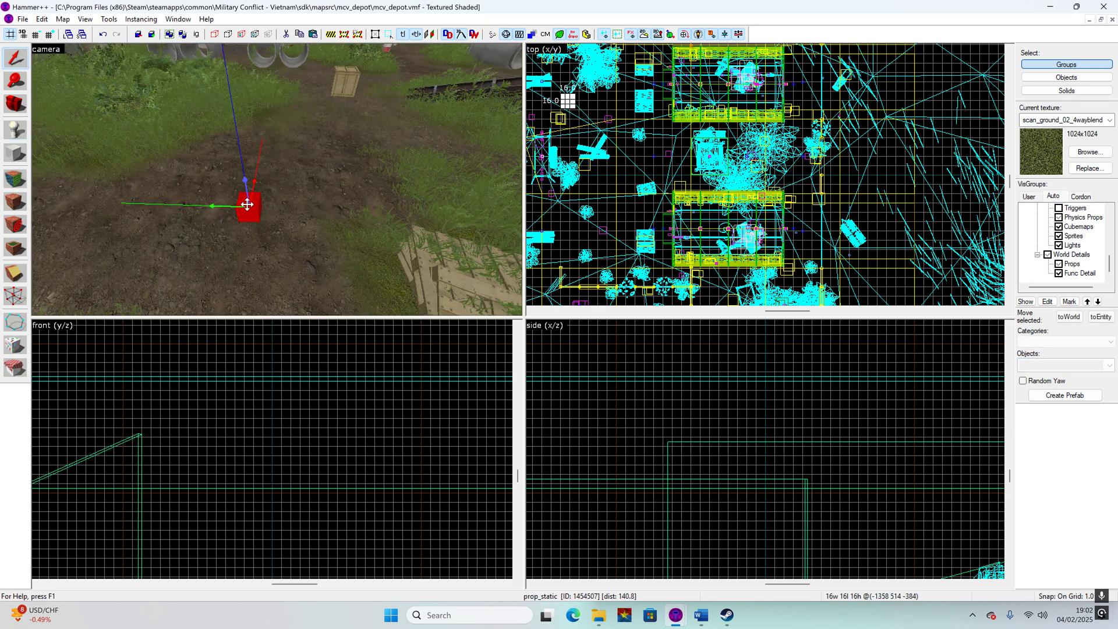
double_click(247, 203)
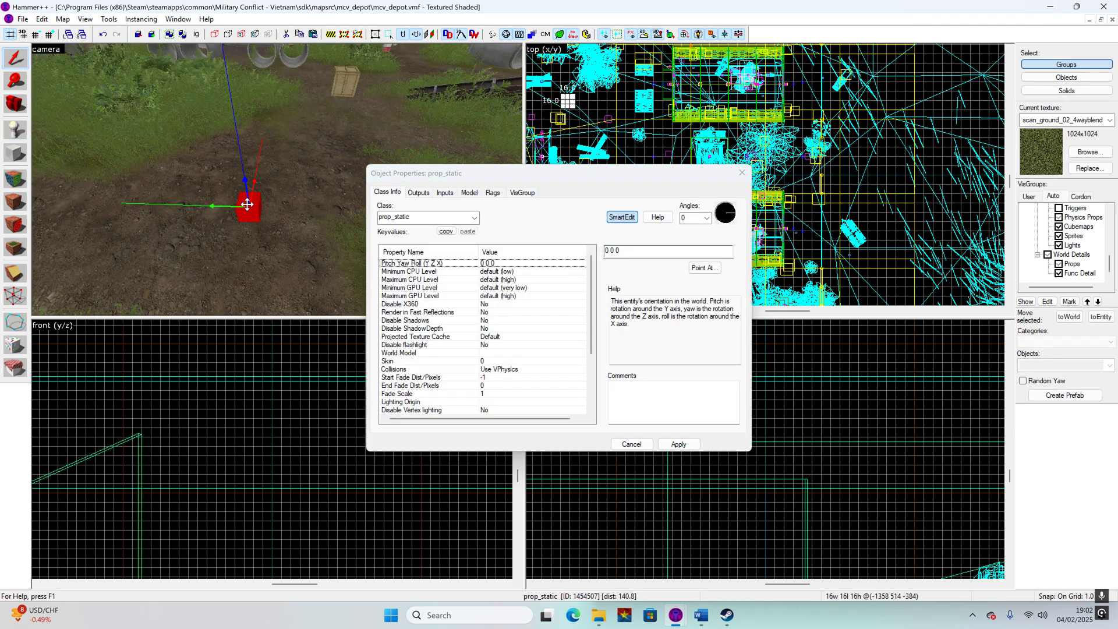
left_click(492, 354)
left_click(609, 271)
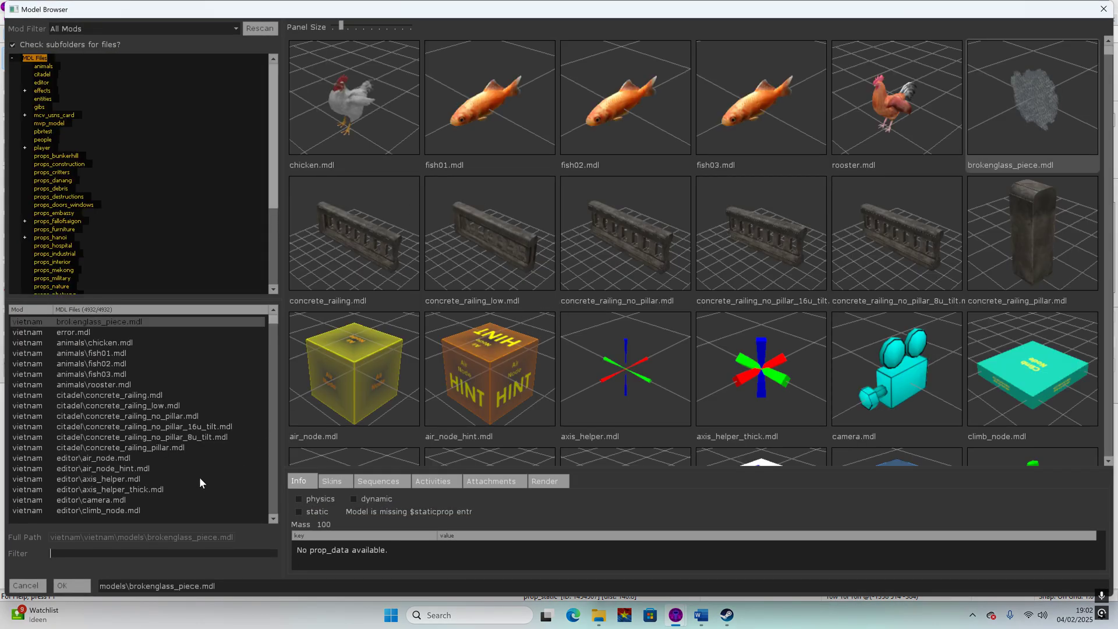
type("car")
scroll(588, 301, "down", 15)
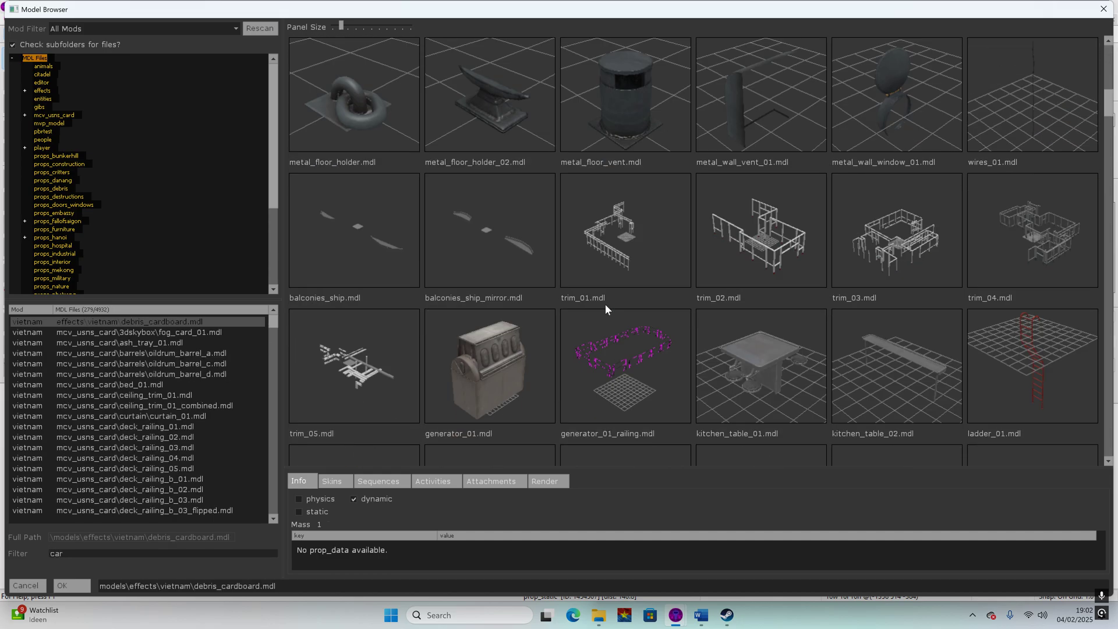
scroll(613, 306, "down", 10)
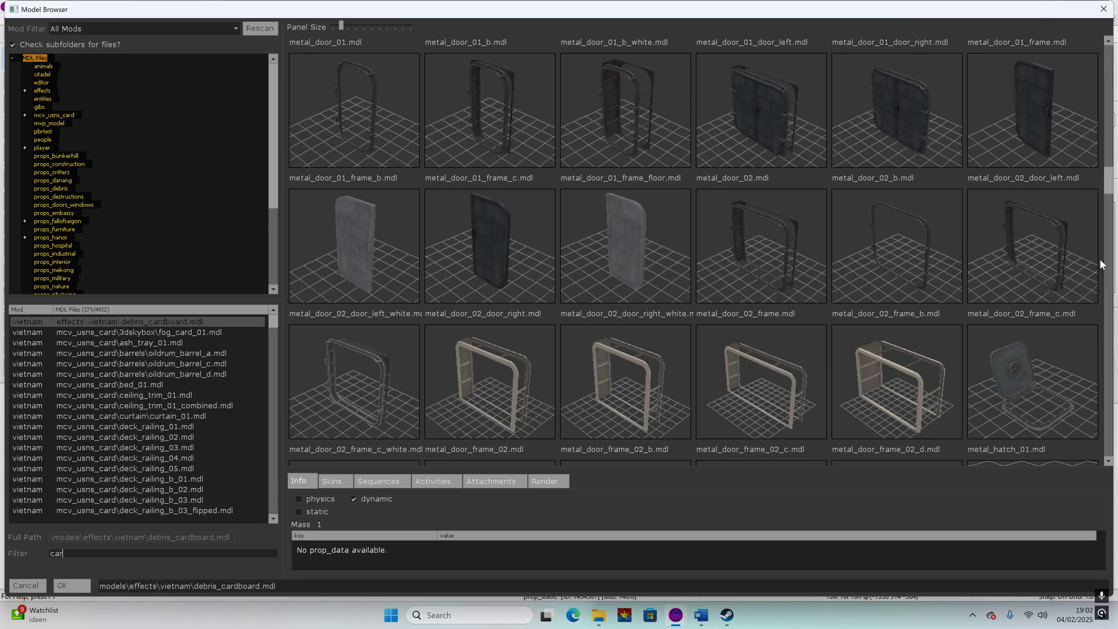
left_click_drag(1111, 184, 1113, 185)
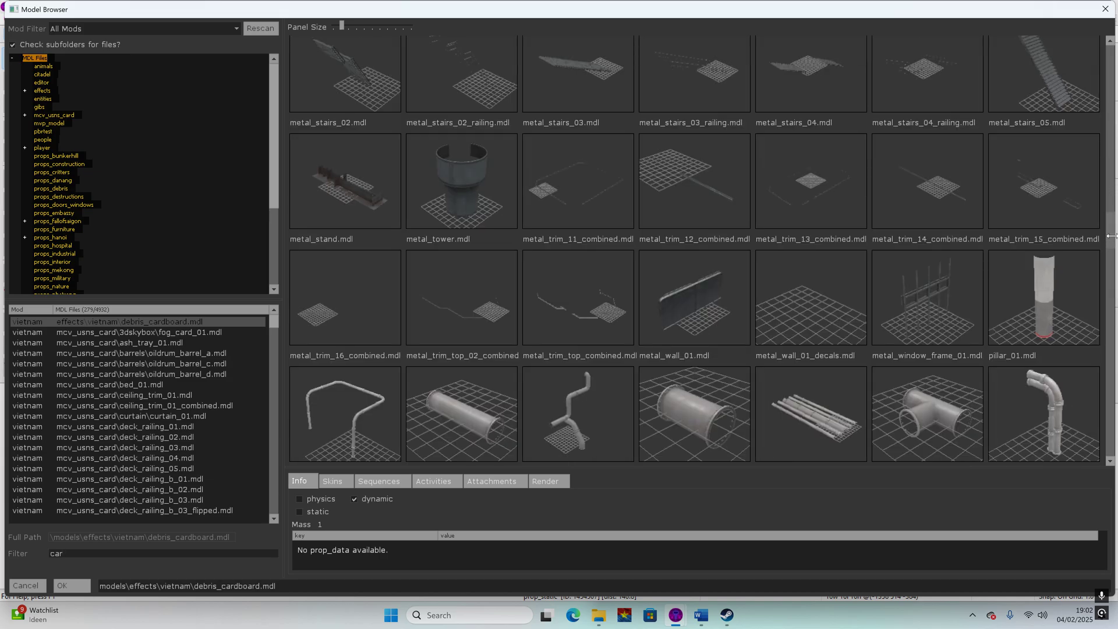
left_click_drag(1111, 239, 1114, 376)
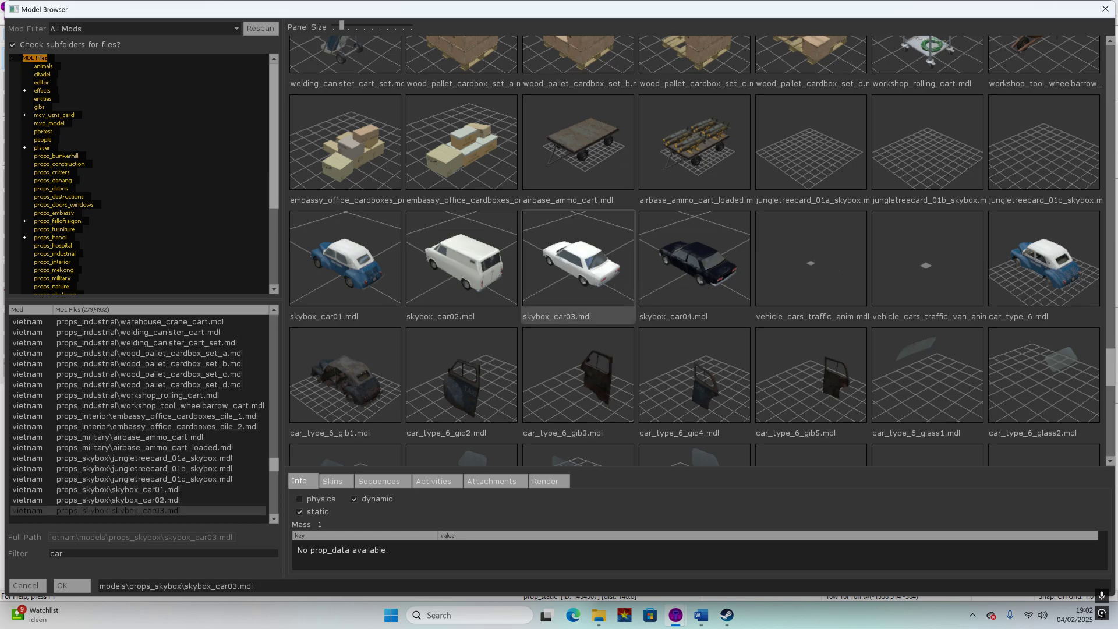
double_click(600, 280)
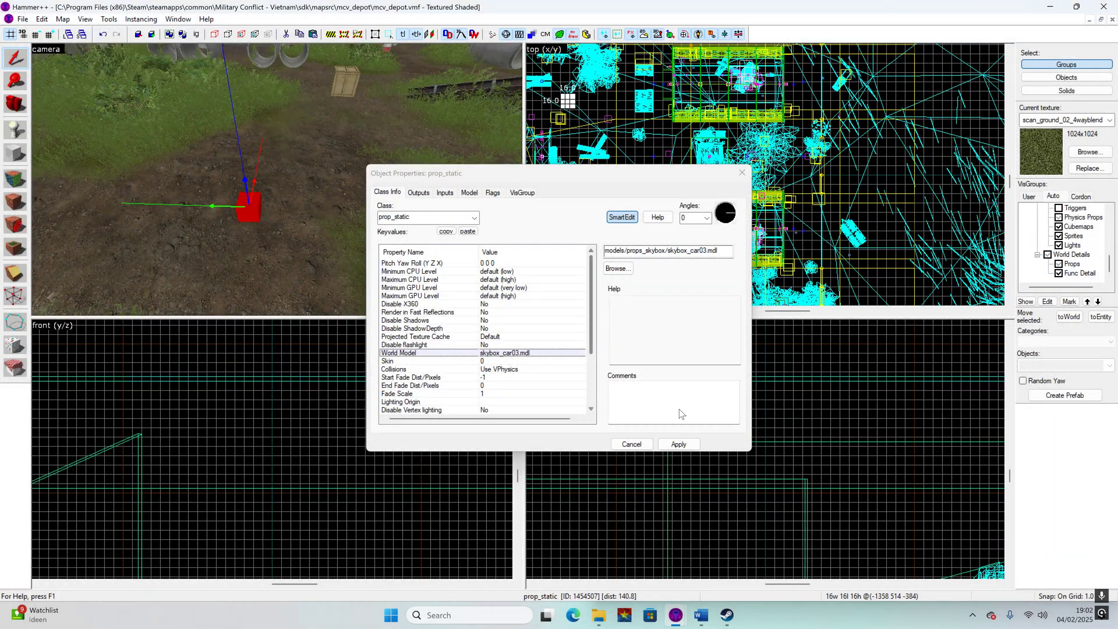
left_click(741, 173)
- Inspect the small car prop on the dirt, clear the selection, and survey the depot's huts, walls and trees
scroll(250, 243, "up", 3)
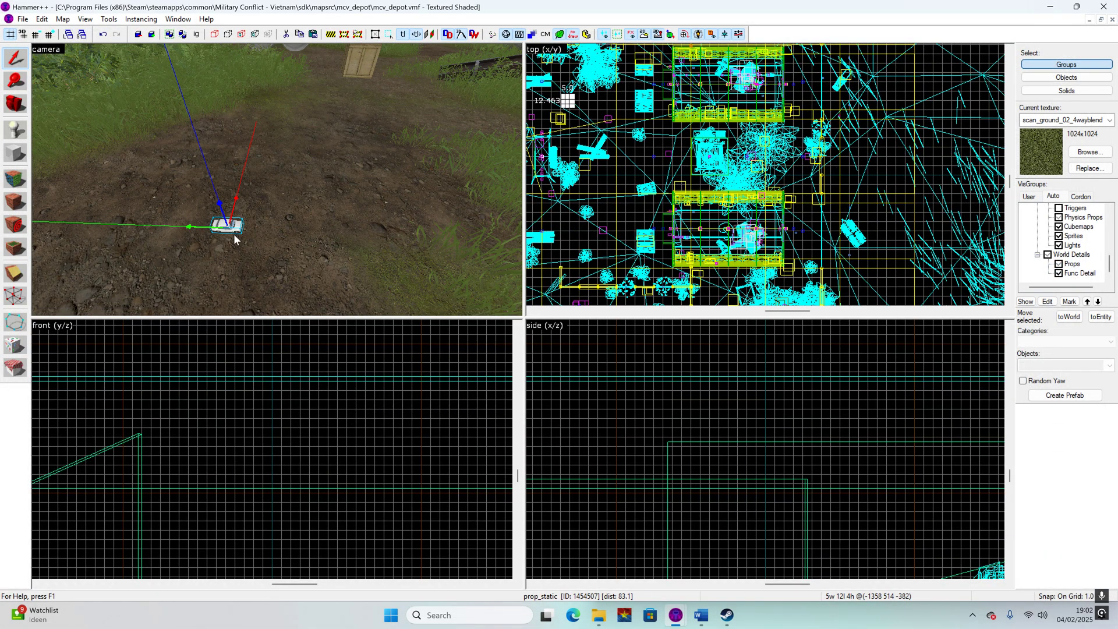
scroll(260, 219, "down", 5)
key("Escape")
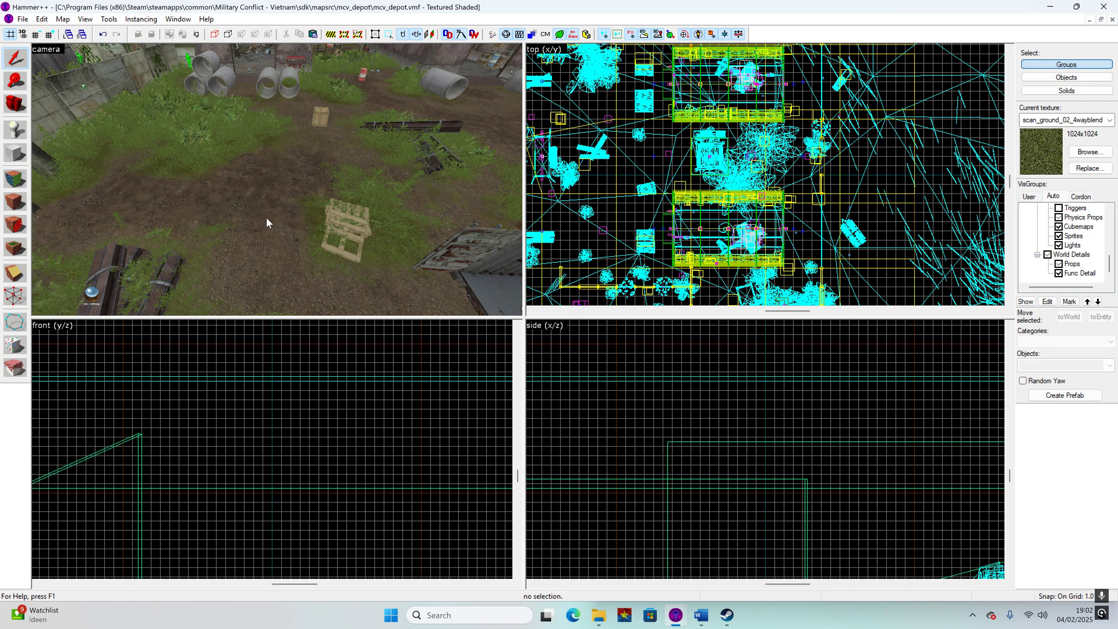
key("z")
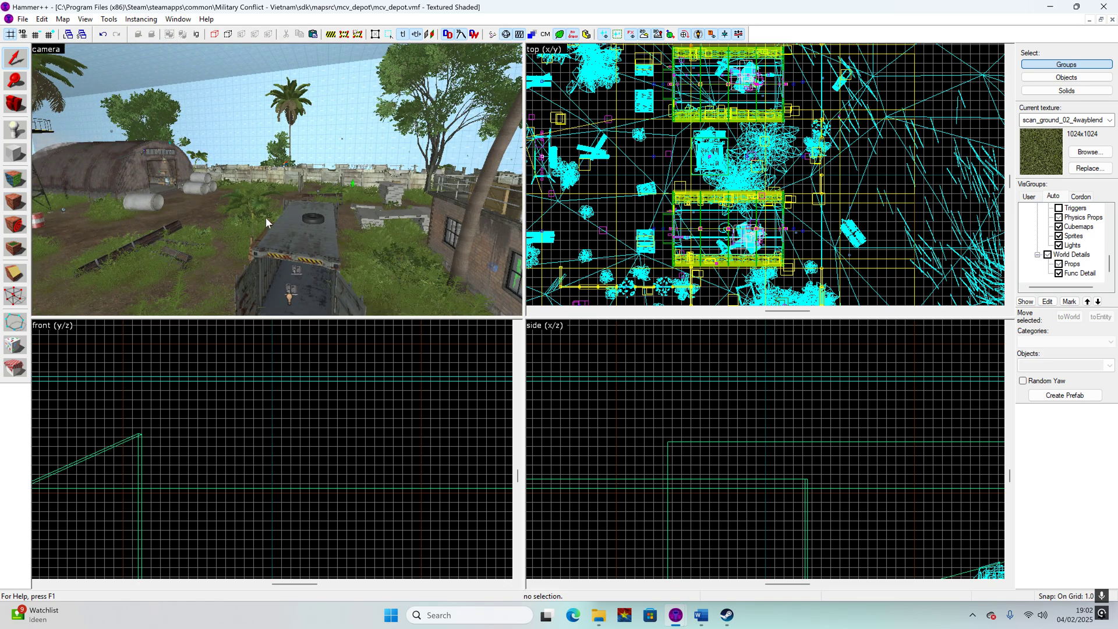
key("w")
key("a")
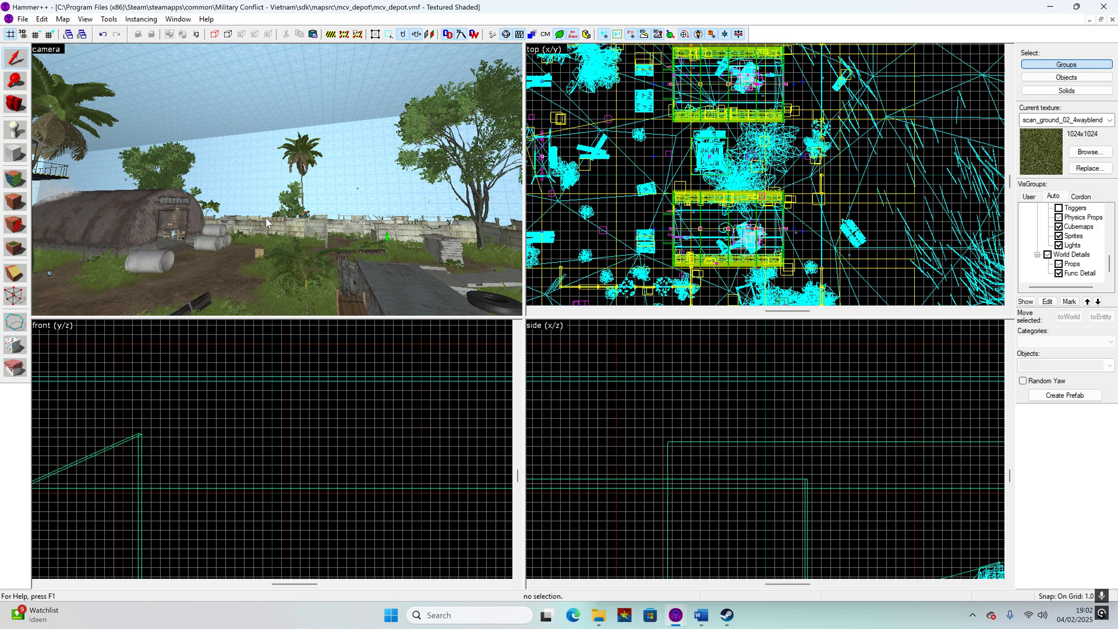
key("w")
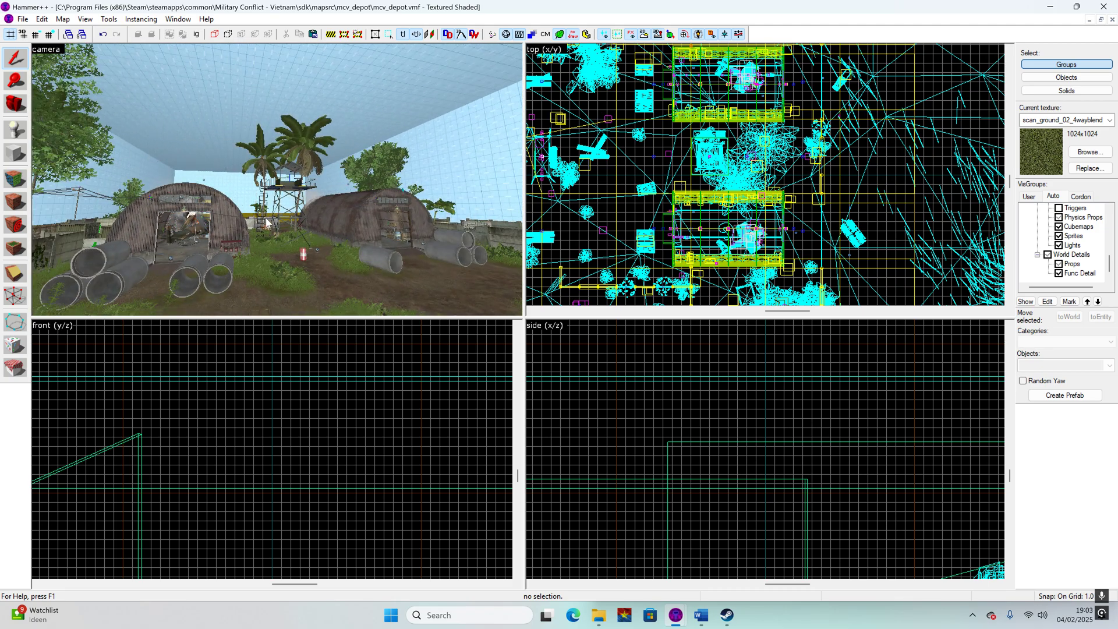
key("d")
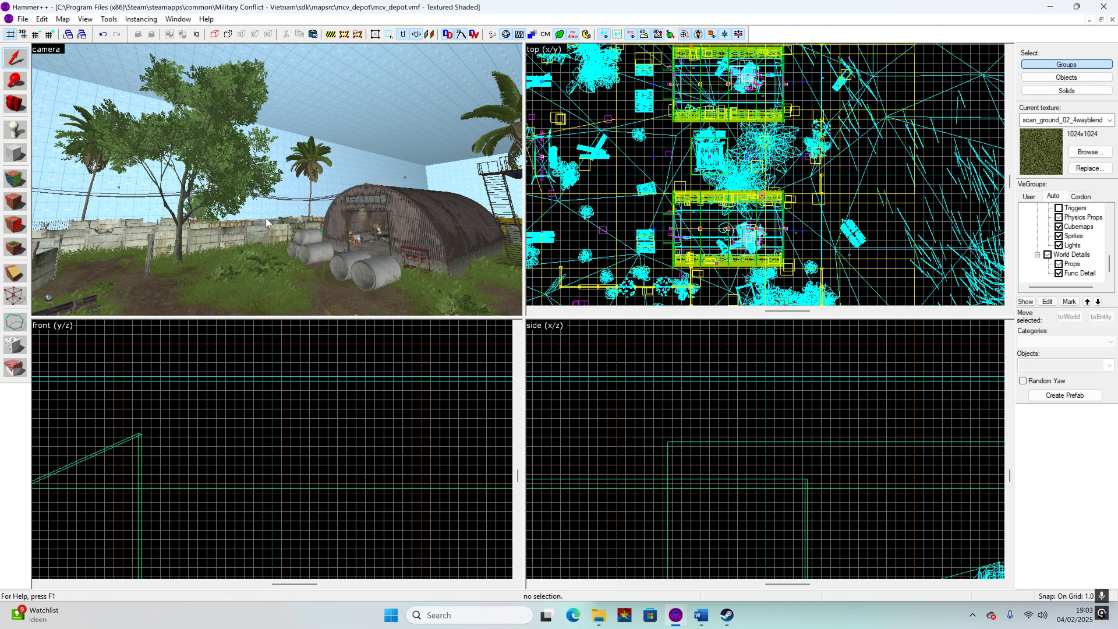
key("w")
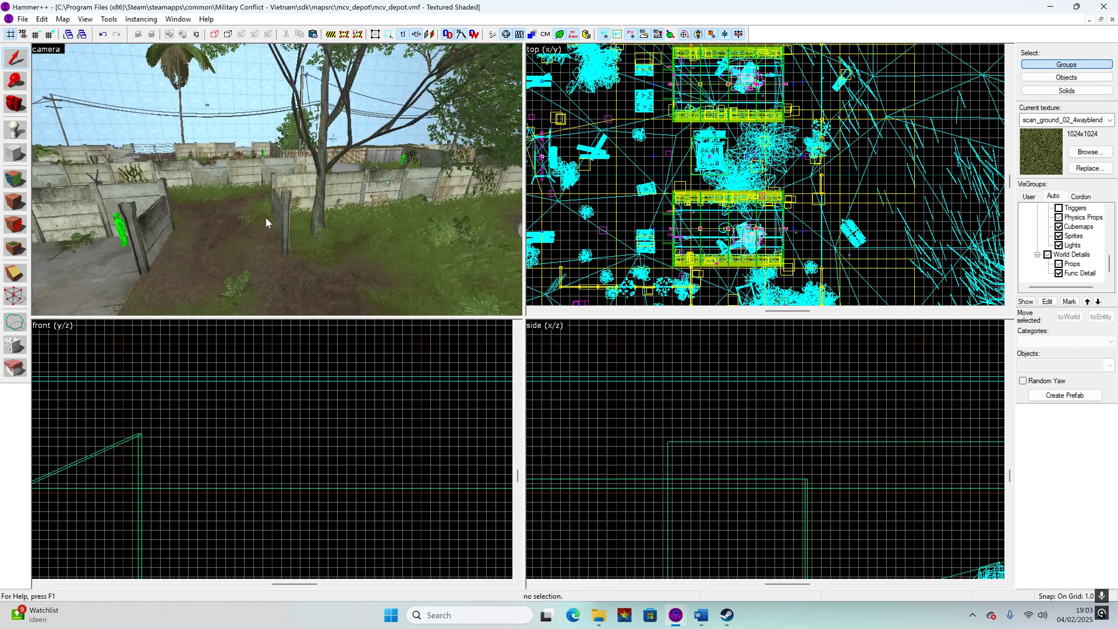
key("s")
key("z")
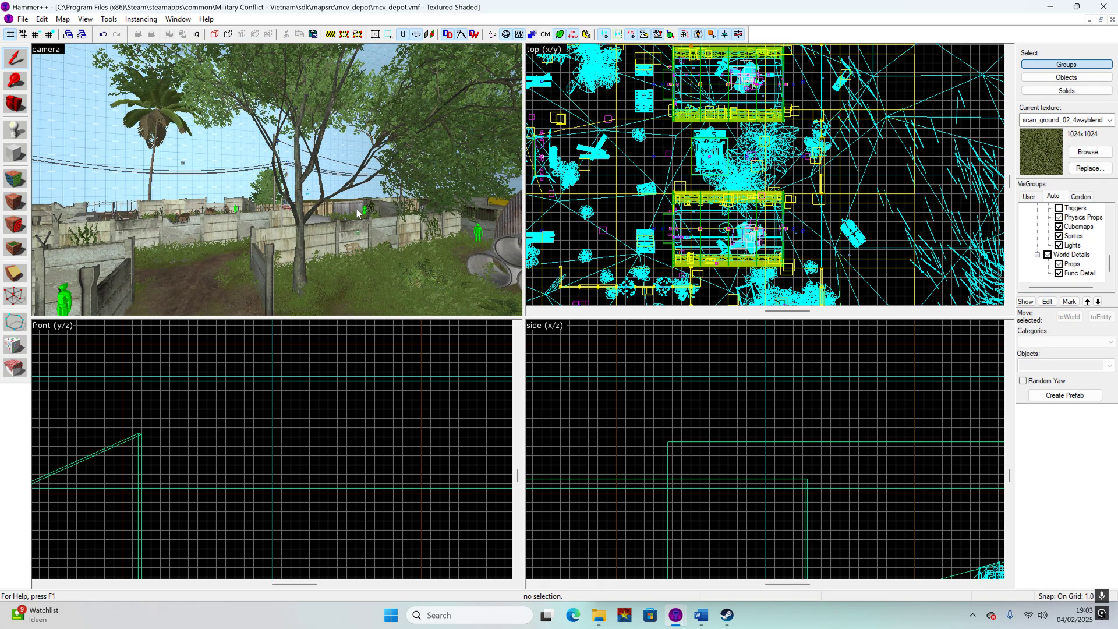
- Select the separate objects that make up the tree beside the concrete wall opening and group them
left_click(304, 286)
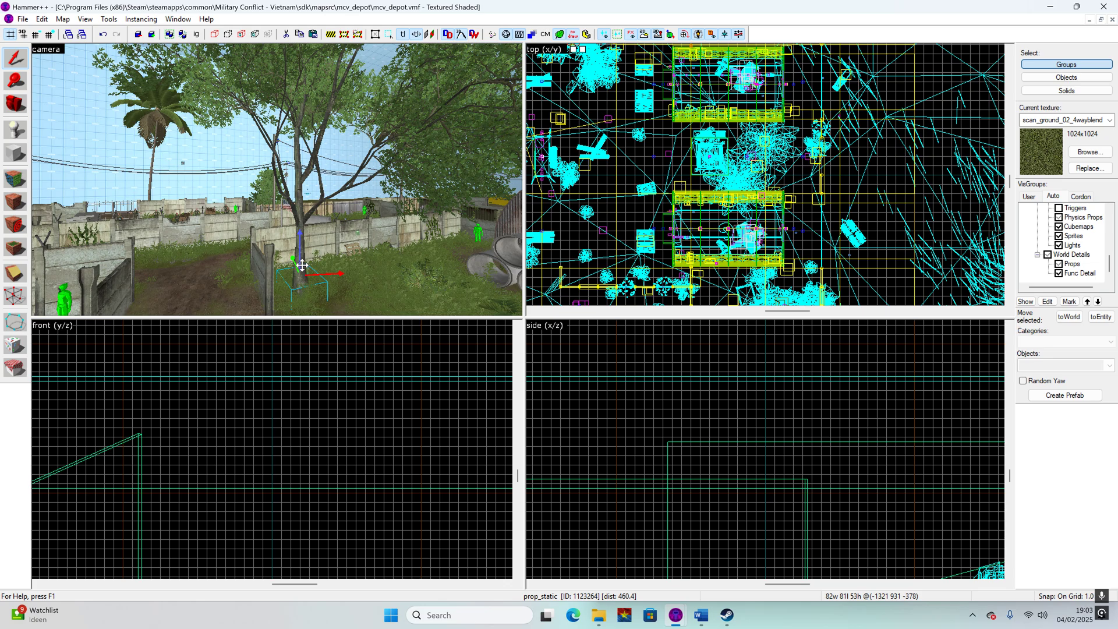
left_click(299, 219)
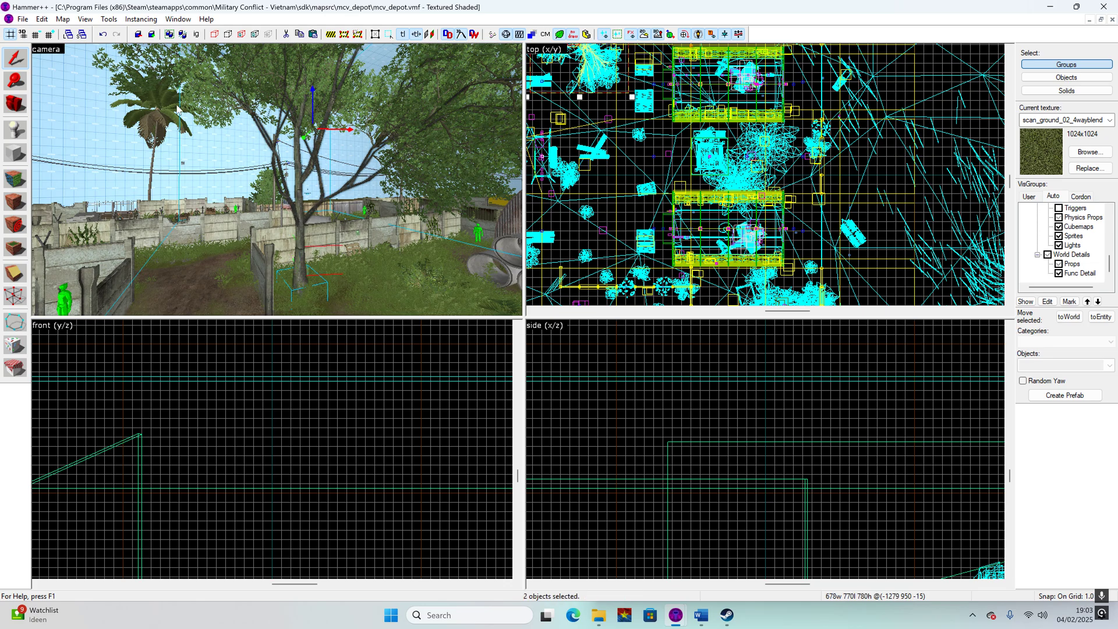
key("z")
key("w")
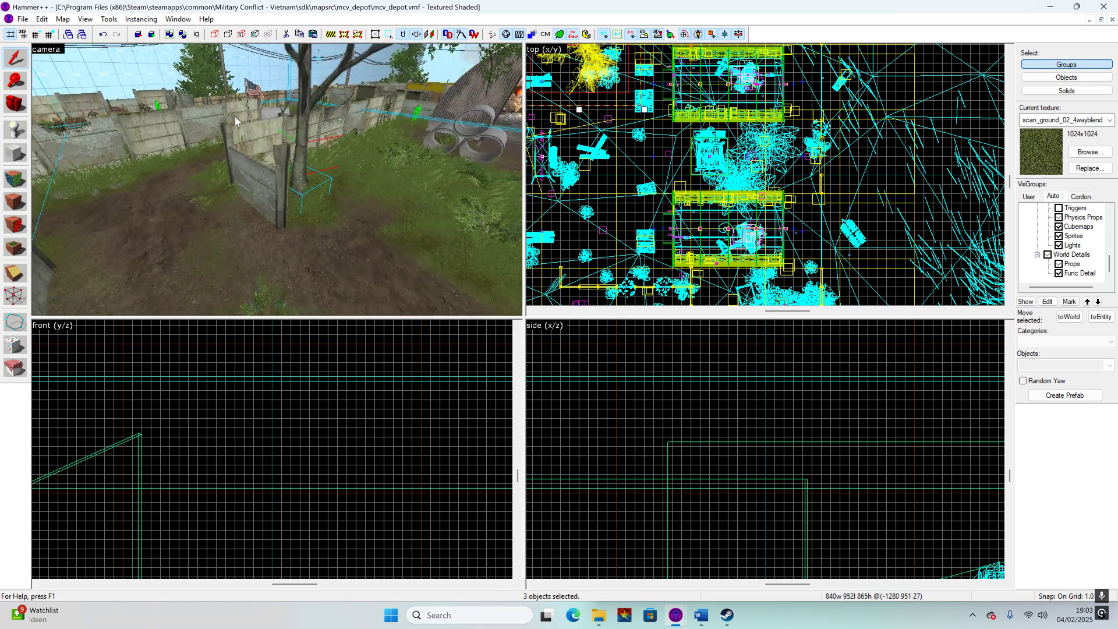
key("z")
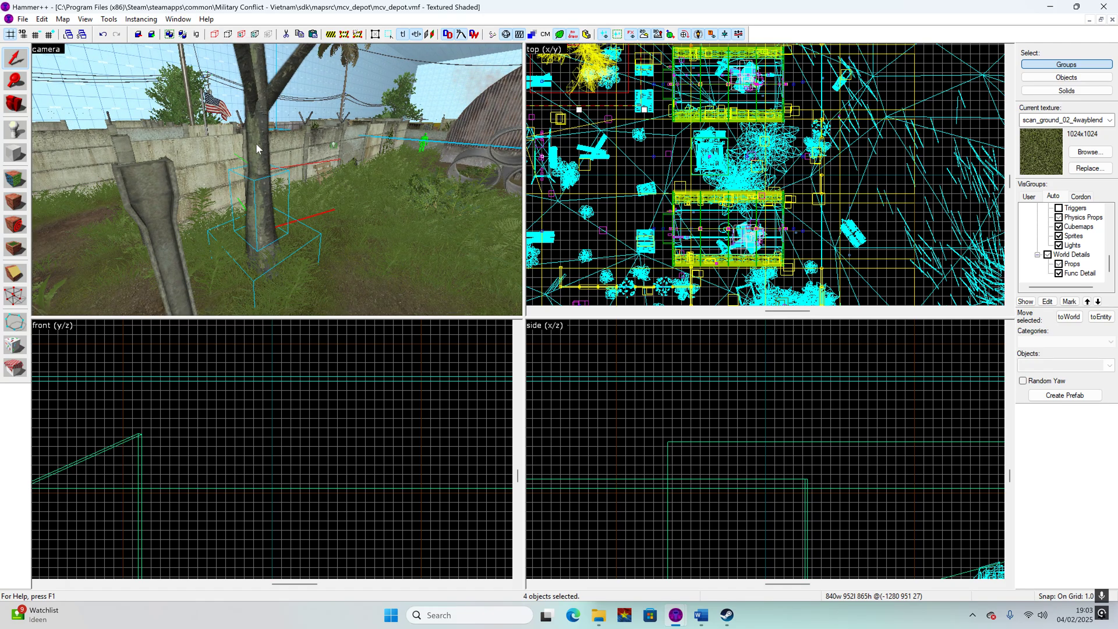
left_click(256, 154, "ctrl")
key("s")
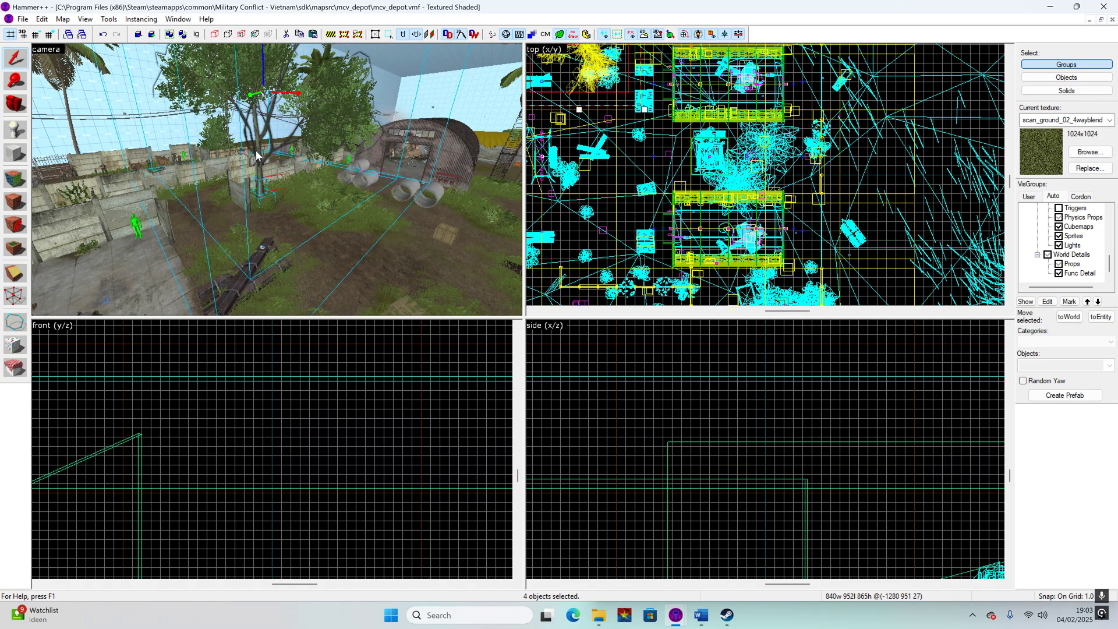
scroll(256, 152, "up", 1)
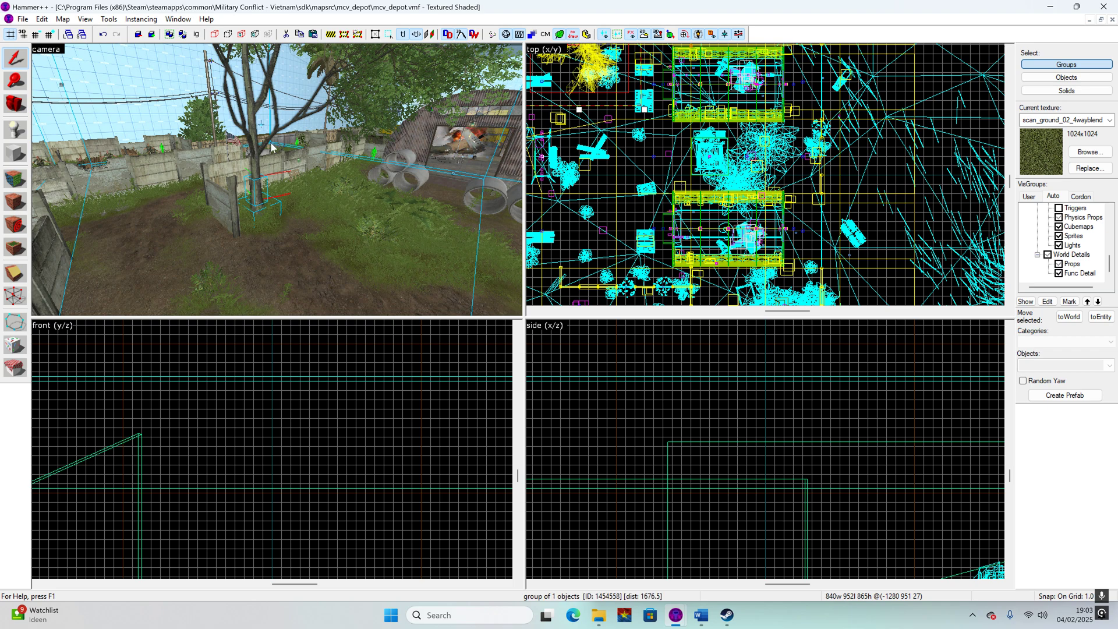
- Clear the selection, select the grouped tree again by its trunk, and inspect it up close
left_click(360, 343)
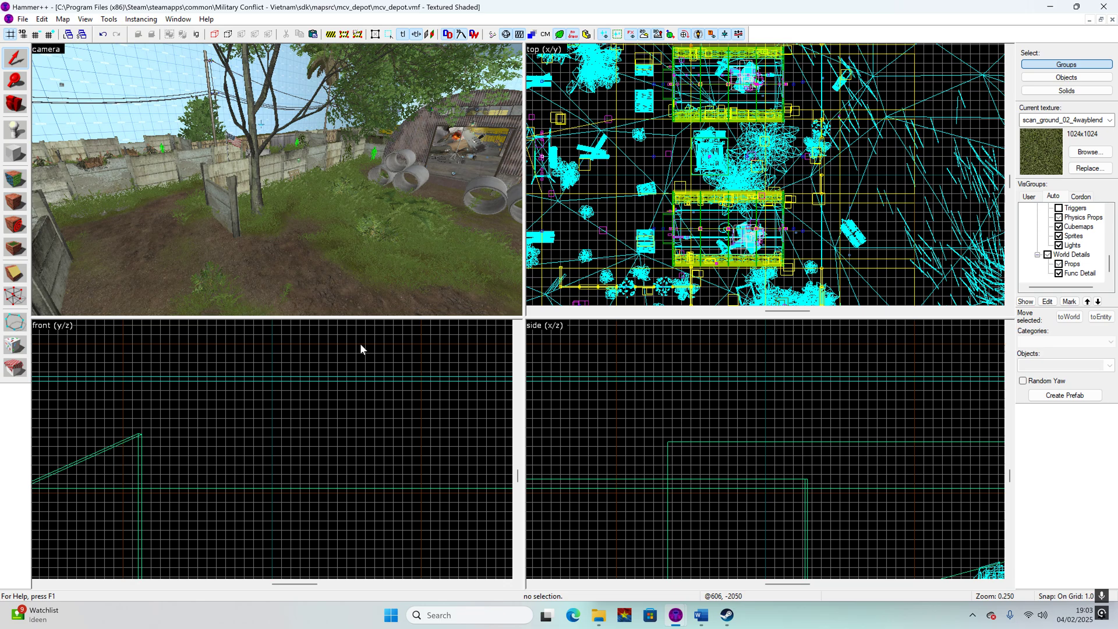
left_click(256, 191)
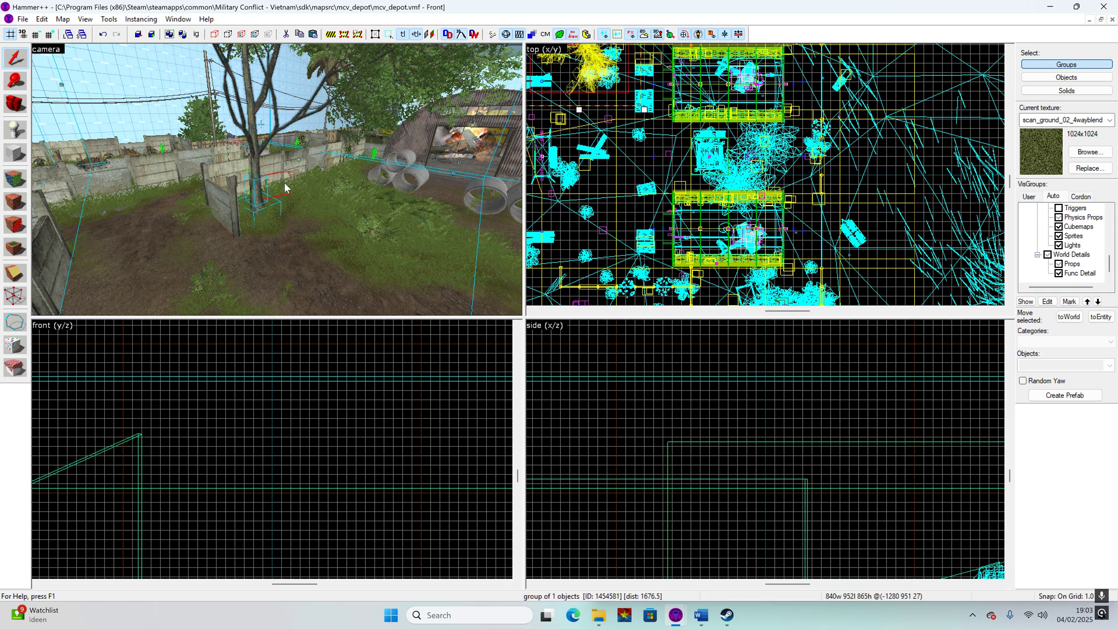
key("z")
key("z")
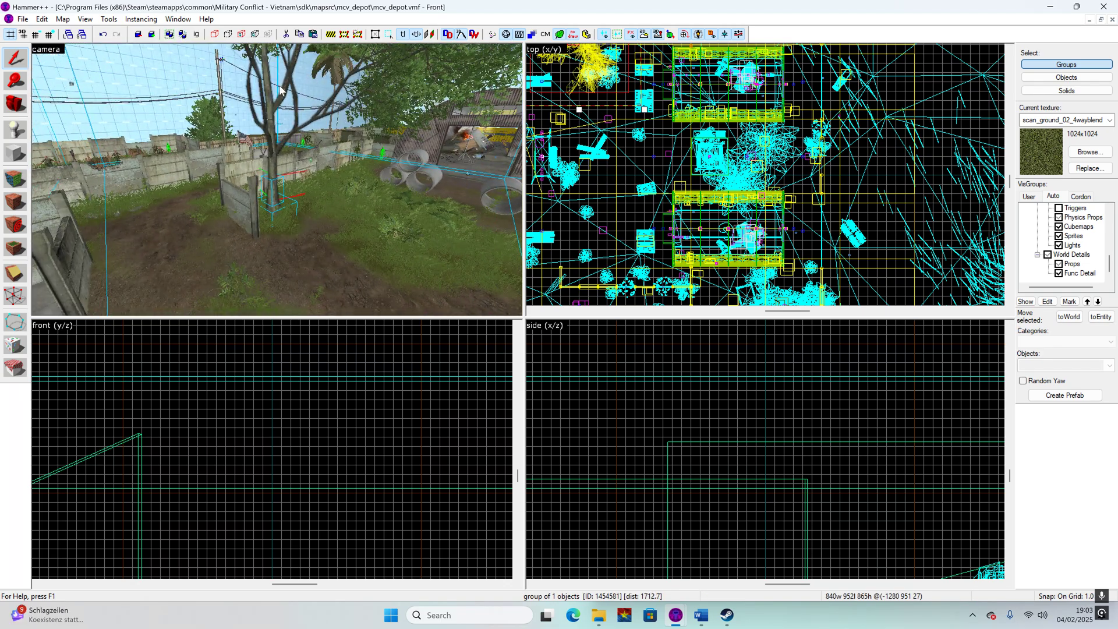
key("w")
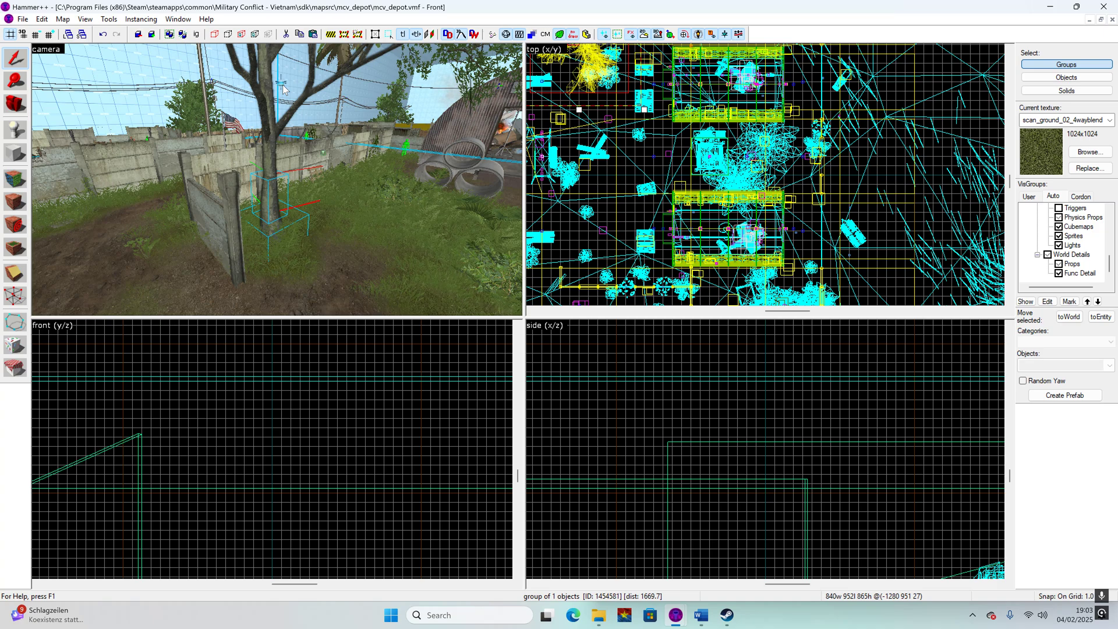
- Change the selection mode to Solids and select the base prop and trunk piece within the grouped tree individually
left_click(1061, 91)
key("Escape")
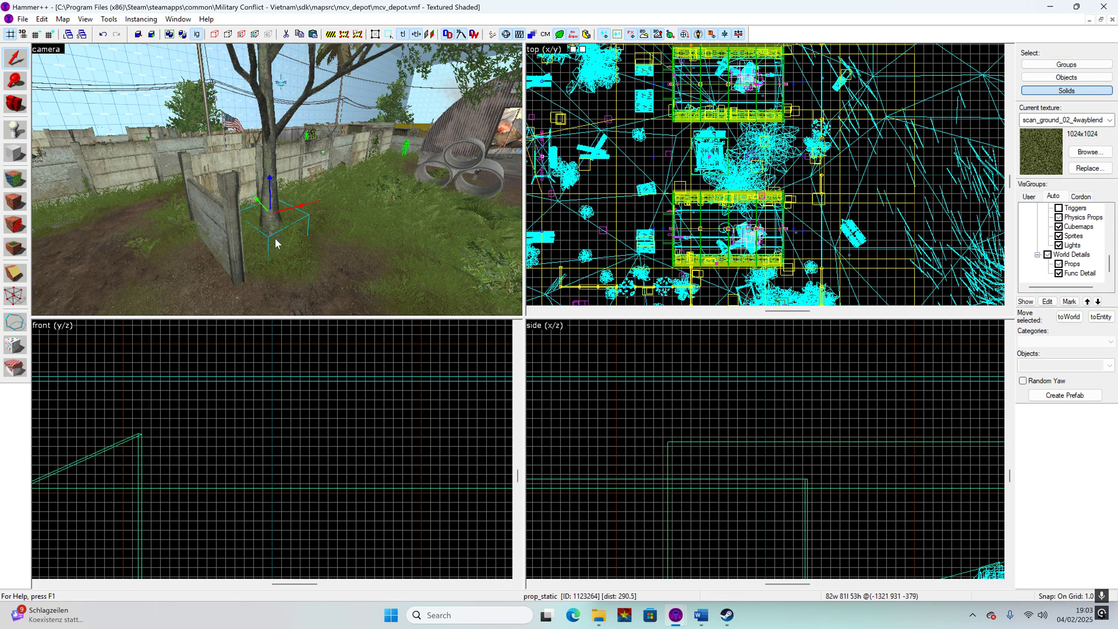
left_click(270, 220)
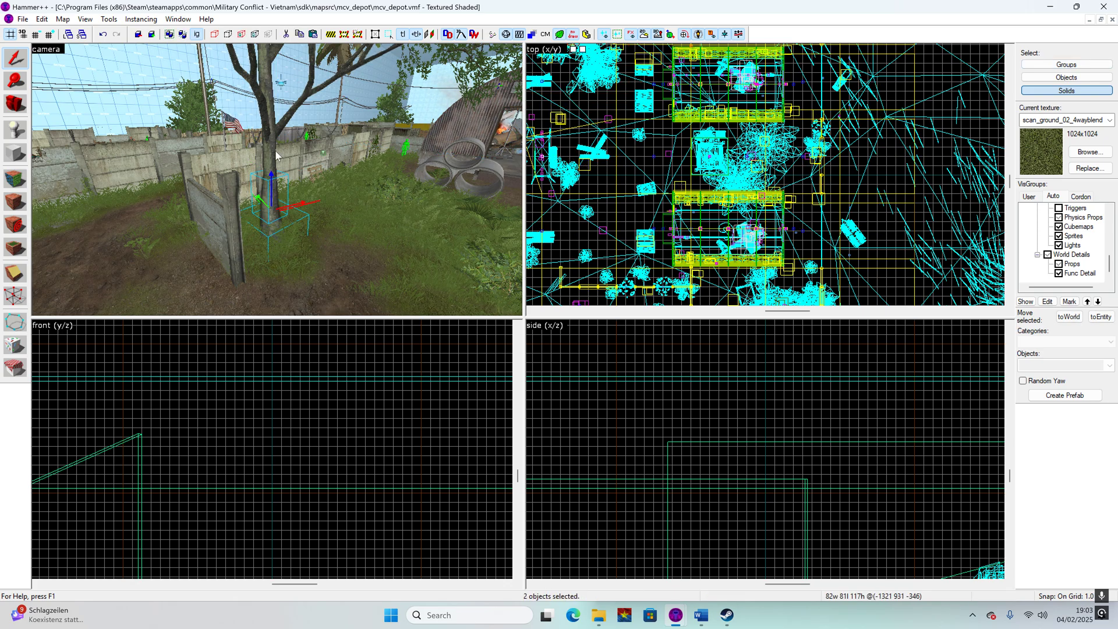
- Add the tree's remaining upper pieces, including its foliage, to the individual selection
scroll(273, 155, "down", 4)
left_click(324, 130, "ctrl")
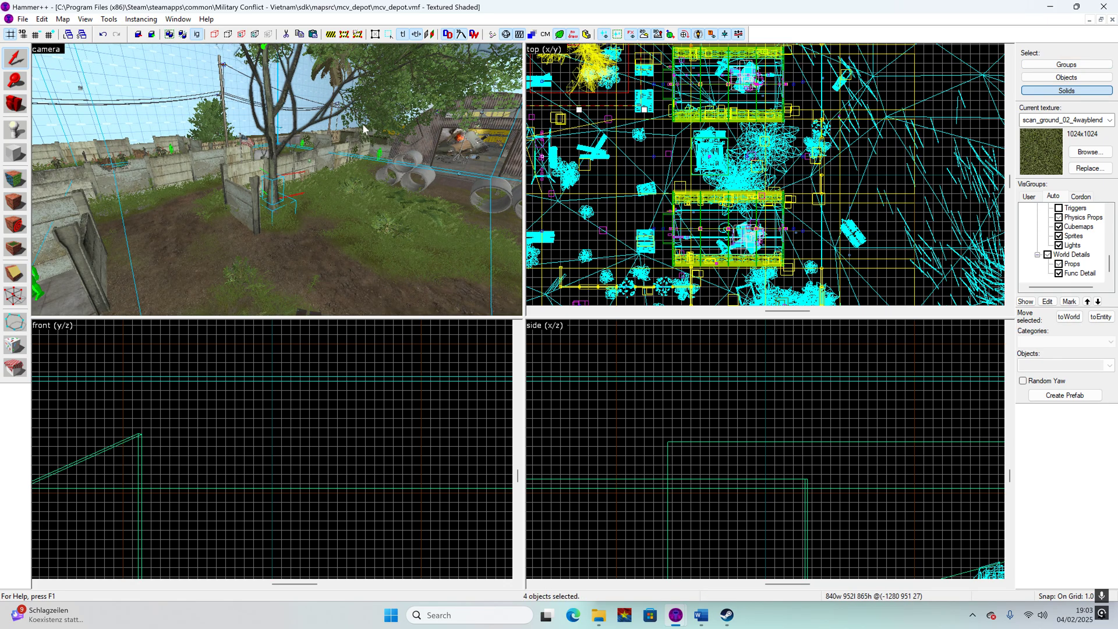
scroll(324, 130, "down", 4)
scroll(324, 130, "down", 3)
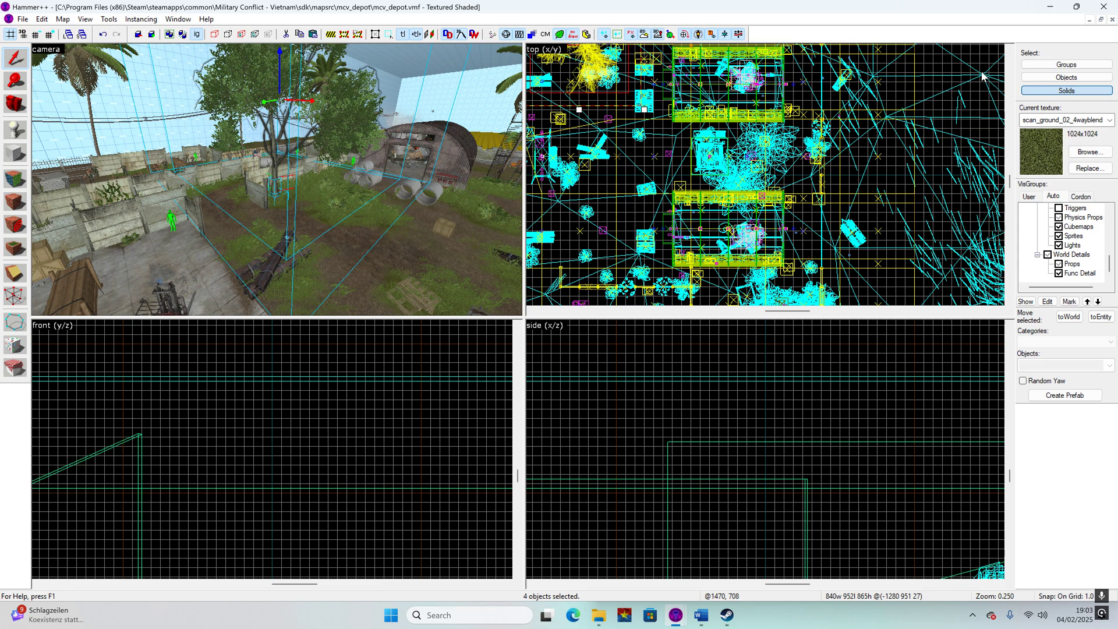
- Change the selection mode to Groups and select the whole tree by its trunk
left_click(1062, 68)
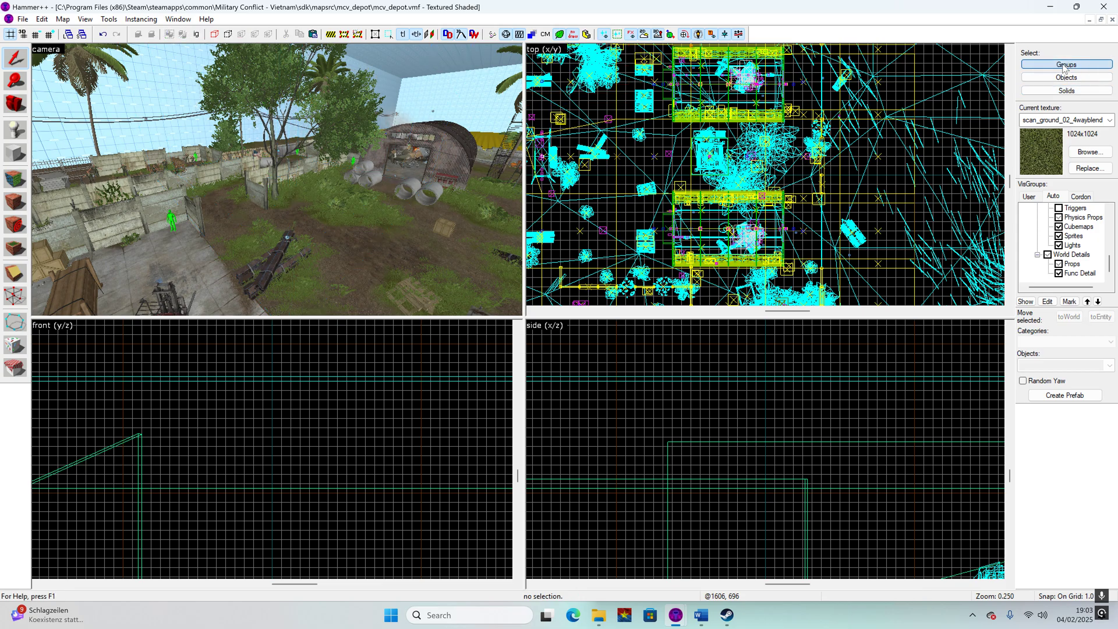
scroll(291, 184, "up", 5)
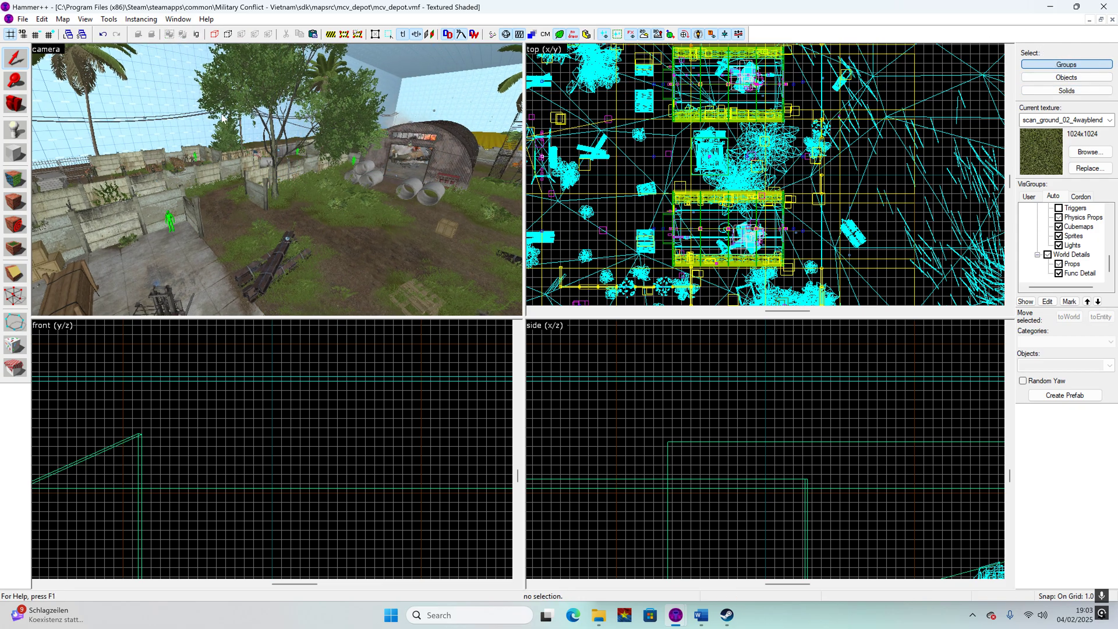
left_click(274, 205)
scroll(273, 205, "down", 5)
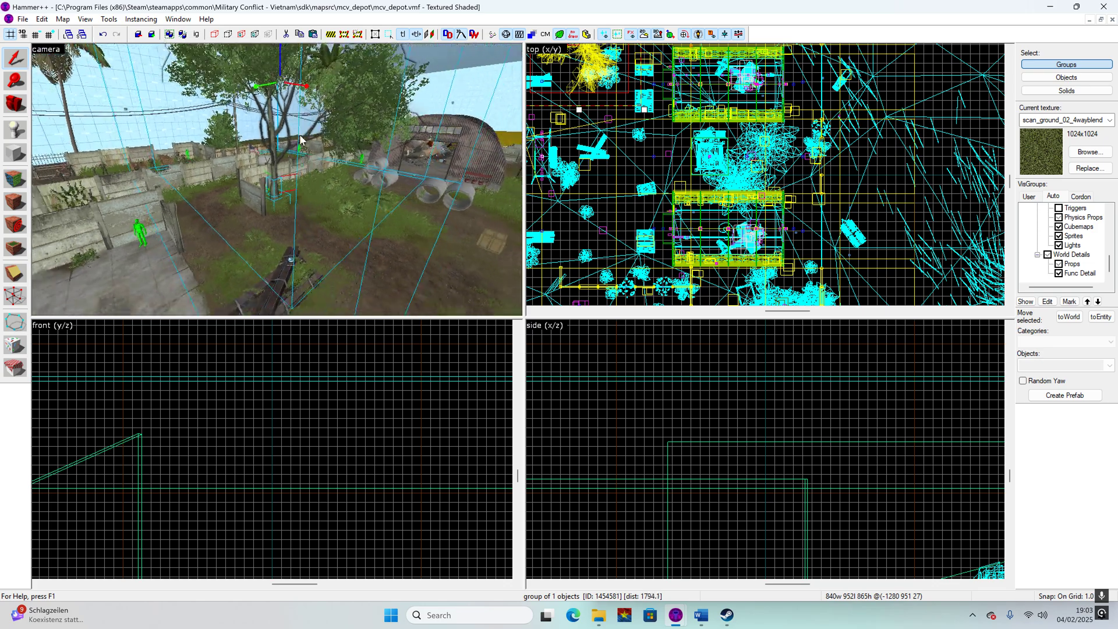
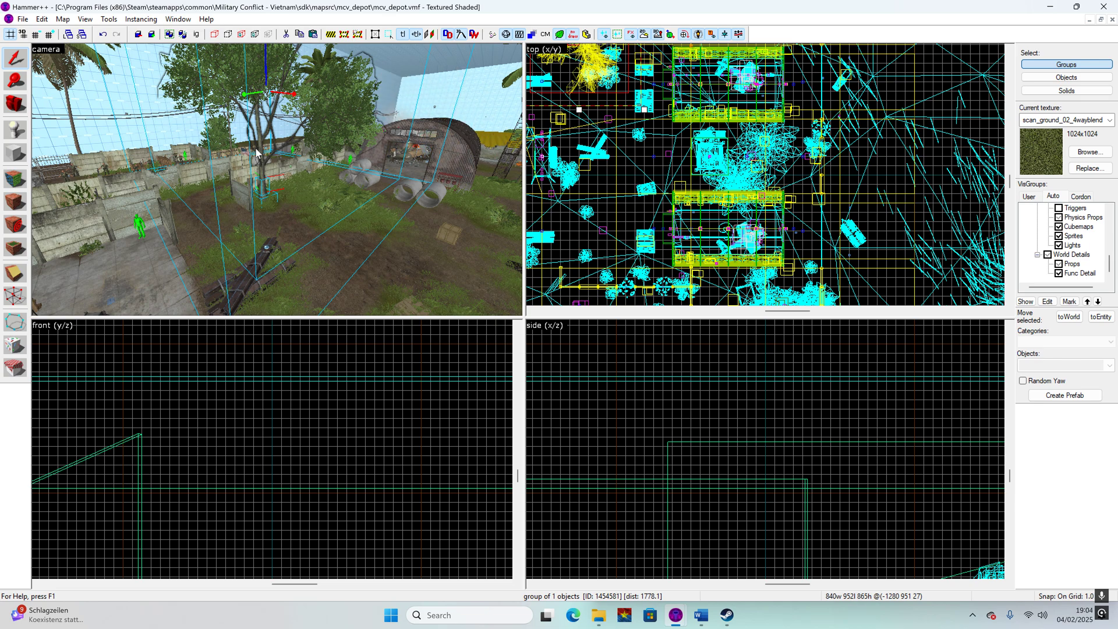
- Delete the grouped tree beside the concrete wall opening and undo the deletion
key("Delete")
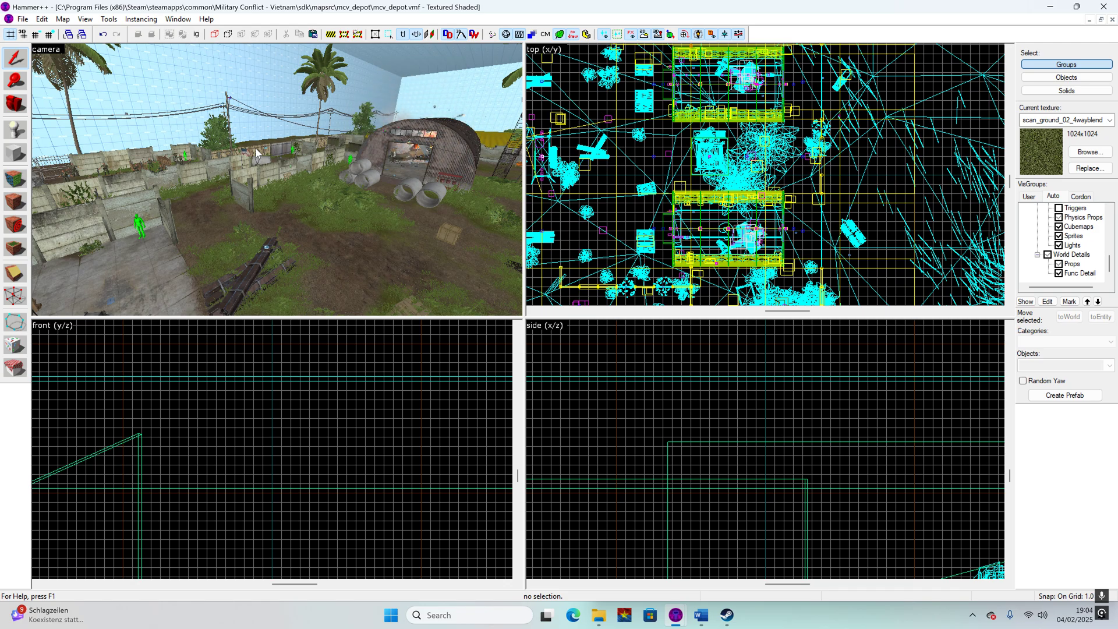
key("w")
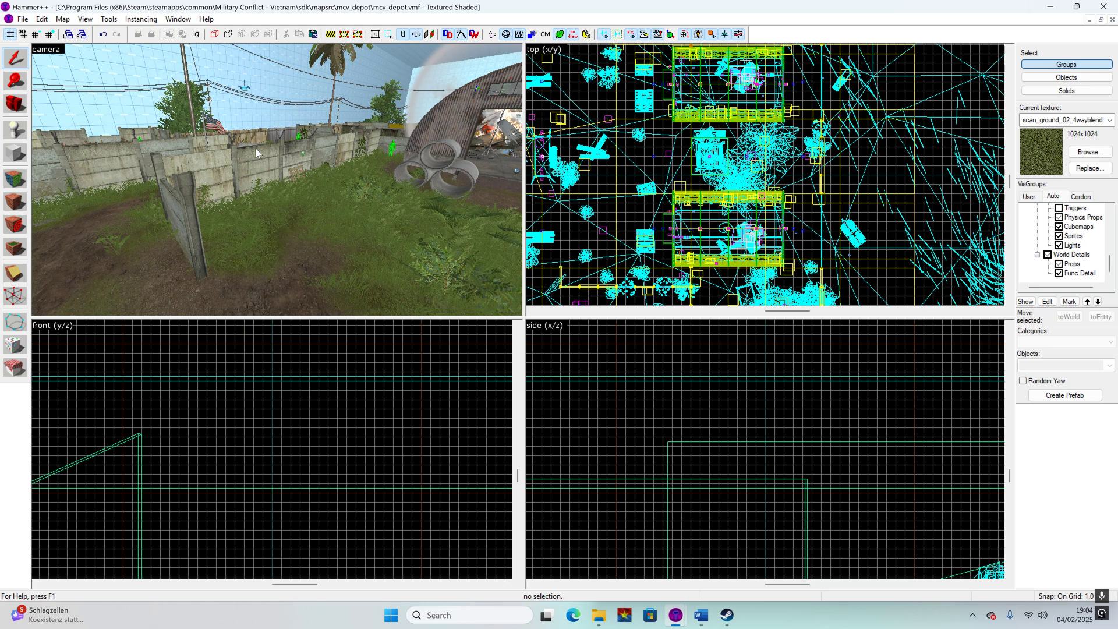
key("ctrl+z")
key("s")
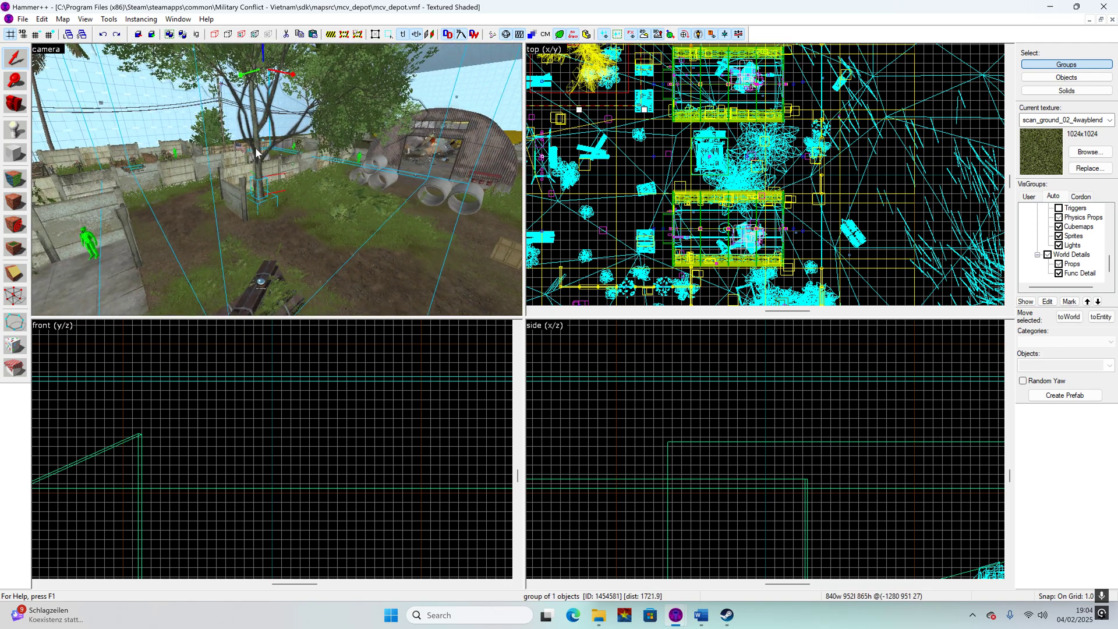
key("w")
key("w")
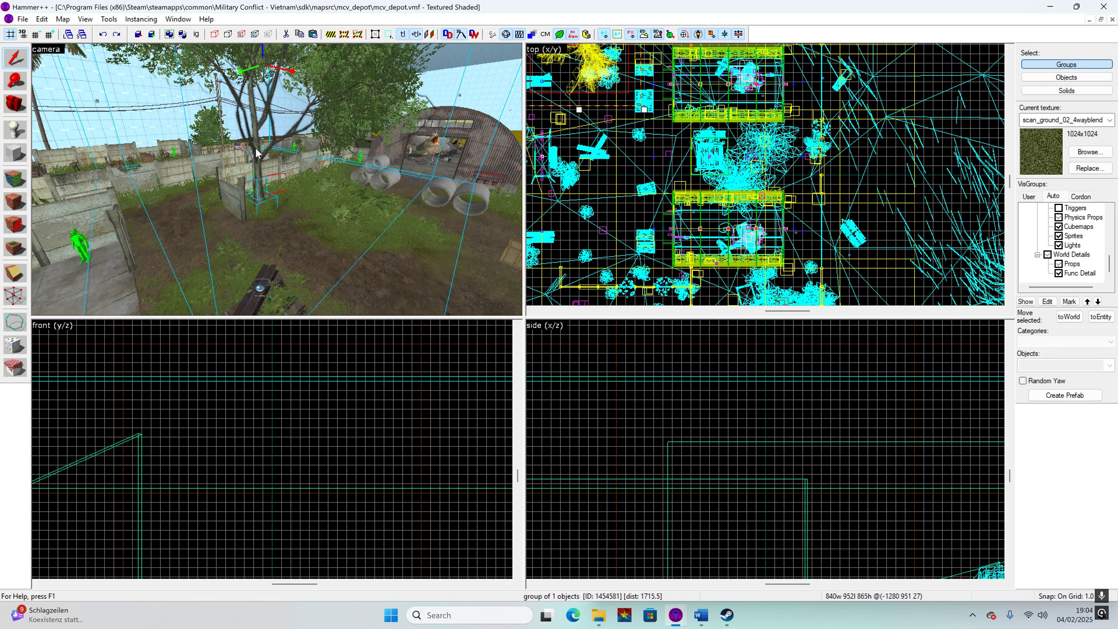
key("s")
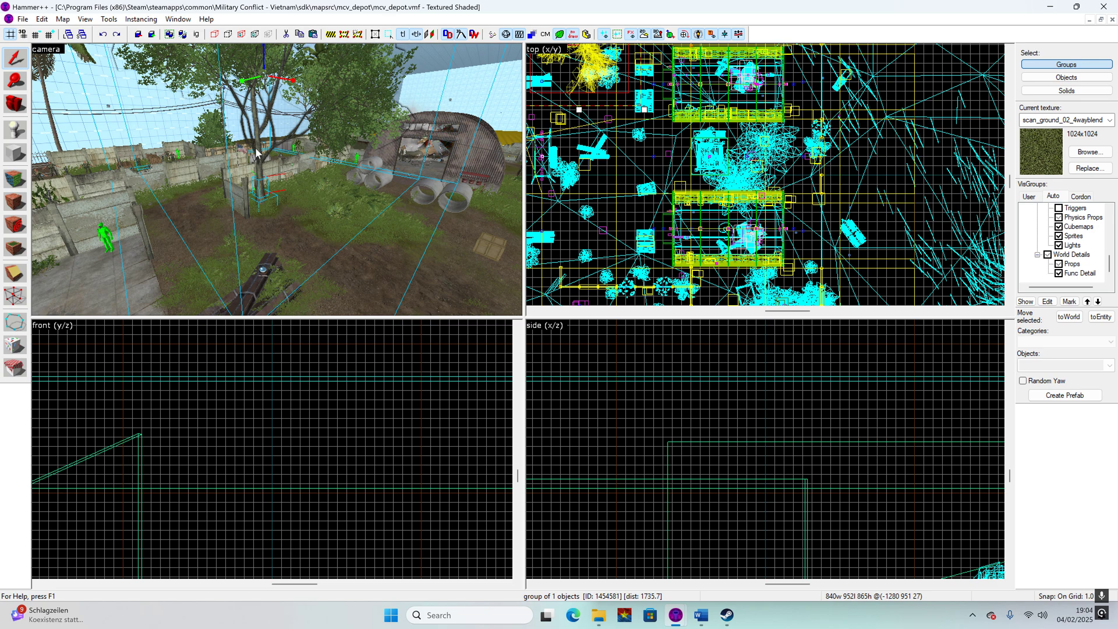
- Cut the grouped tree out of the depot map and open the recent map mcv_test.vmf
key("Delete")
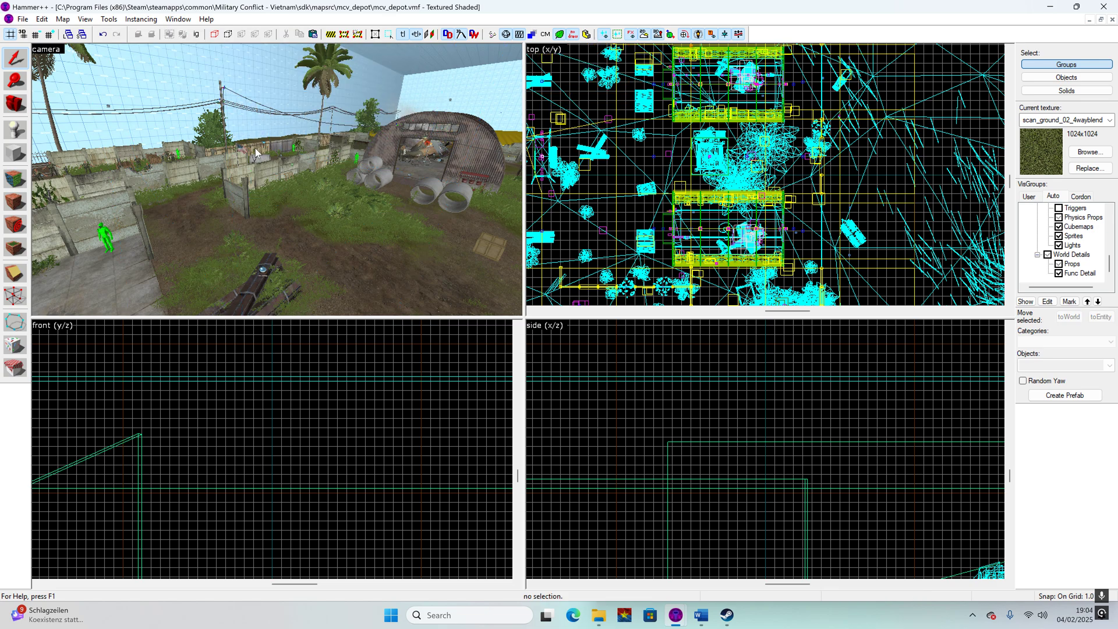
left_click(23, 18)
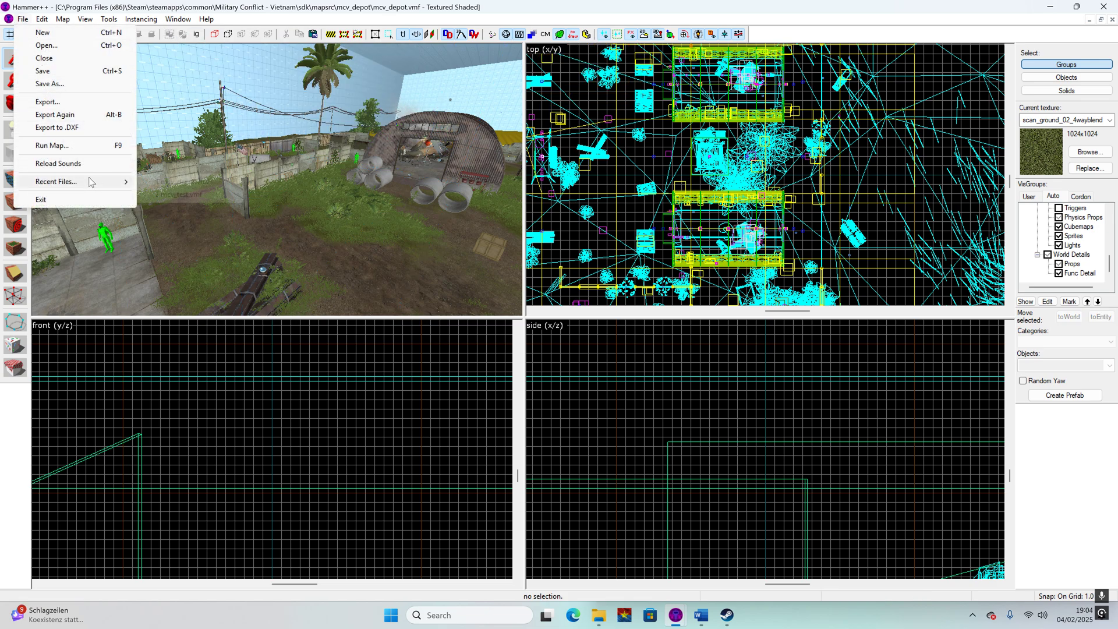
mouse_move(70, 182)
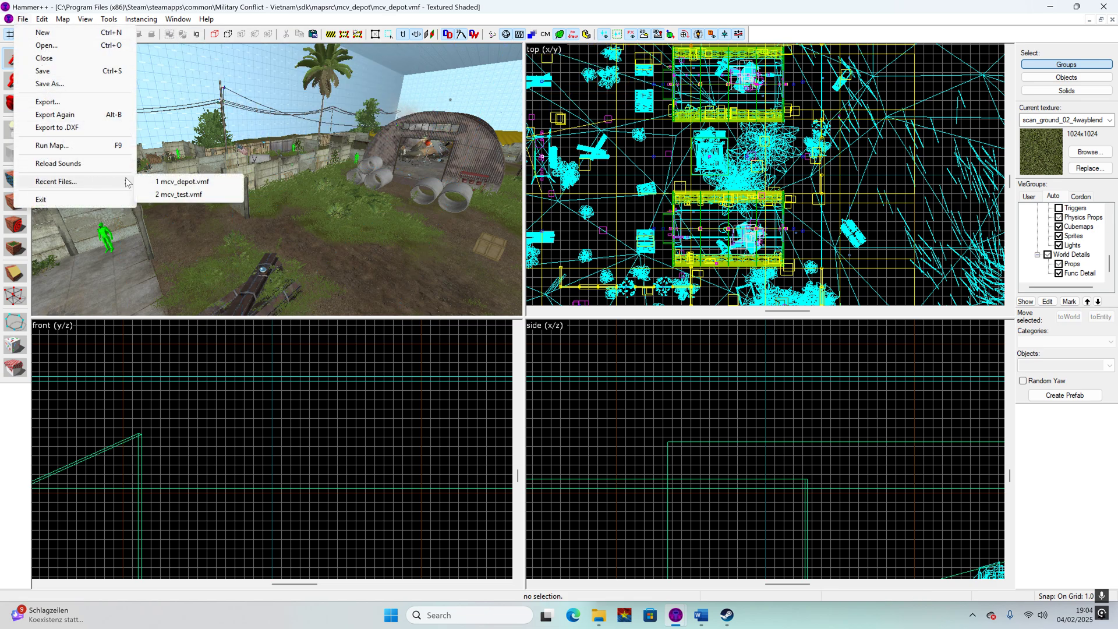
left_click(178, 195)
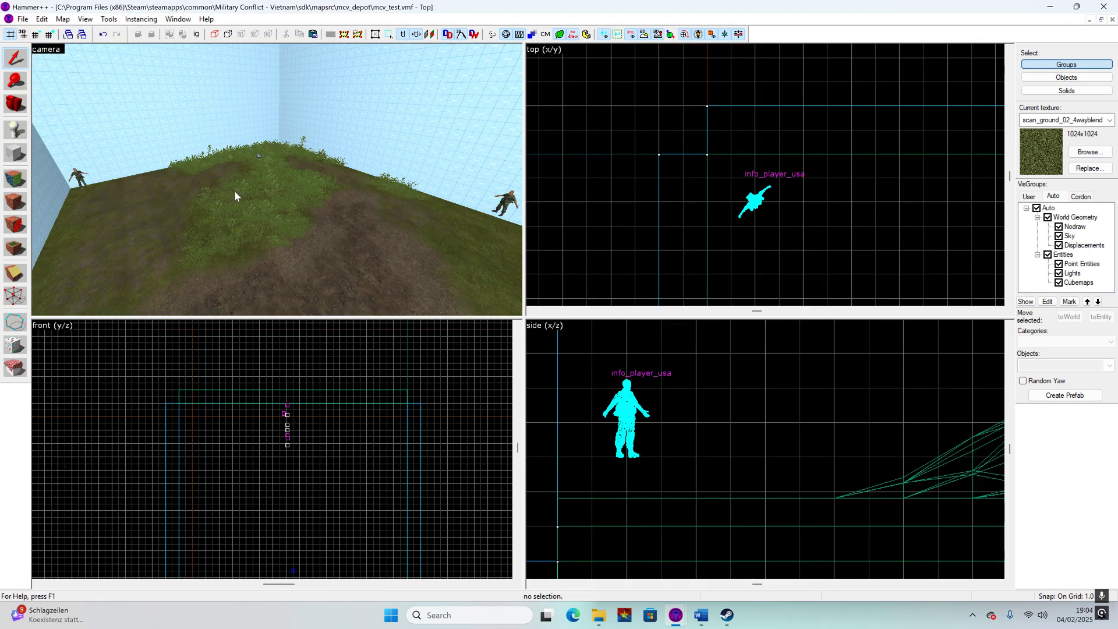
- Paste the grouped tree into the test map and look at where it landed on the terrain
key("ctrl+v")
key("w")
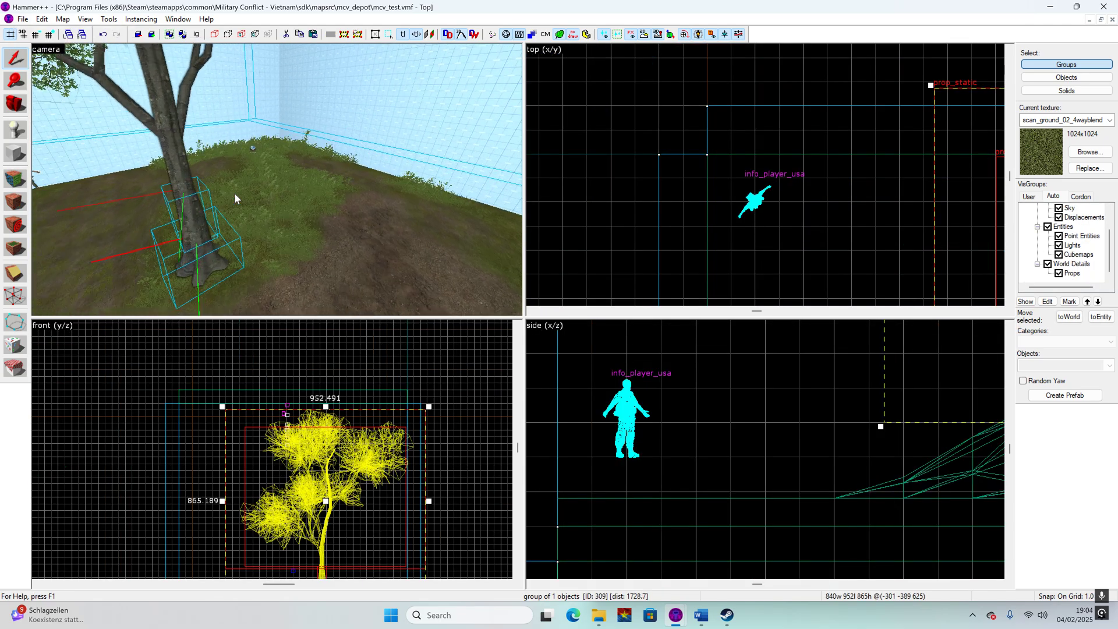
key("s")
key("z")
scroll(728, 196, "down", 8)
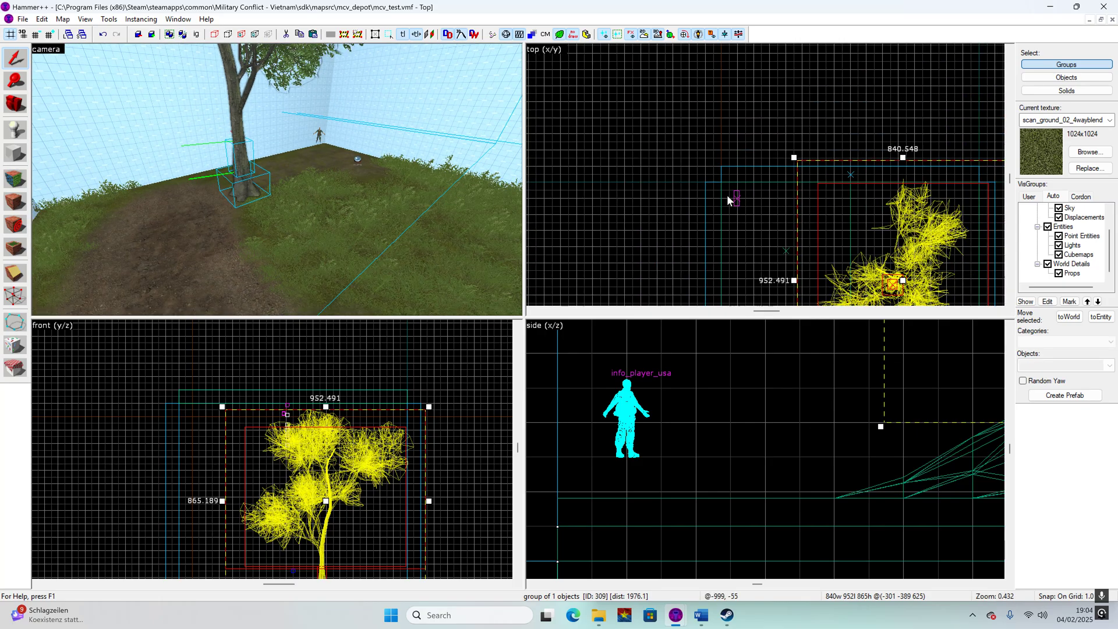
- Move the pasted tree across the test map toward the grassy mound, using the top (x/y) view
scroll(782, 256, "up", 8)
left_click_drag(896, 235, 835, 274)
scroll(757, 233, "down", 3)
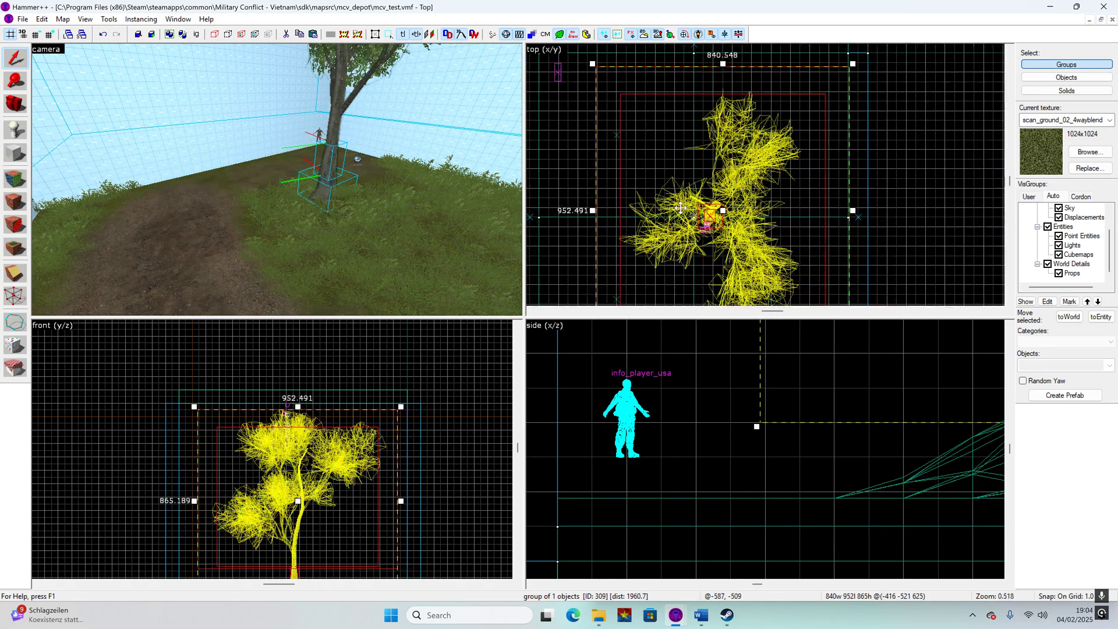
scroll(722, 215, "up", 4)
left_click_drag(735, 254, 716, 259)
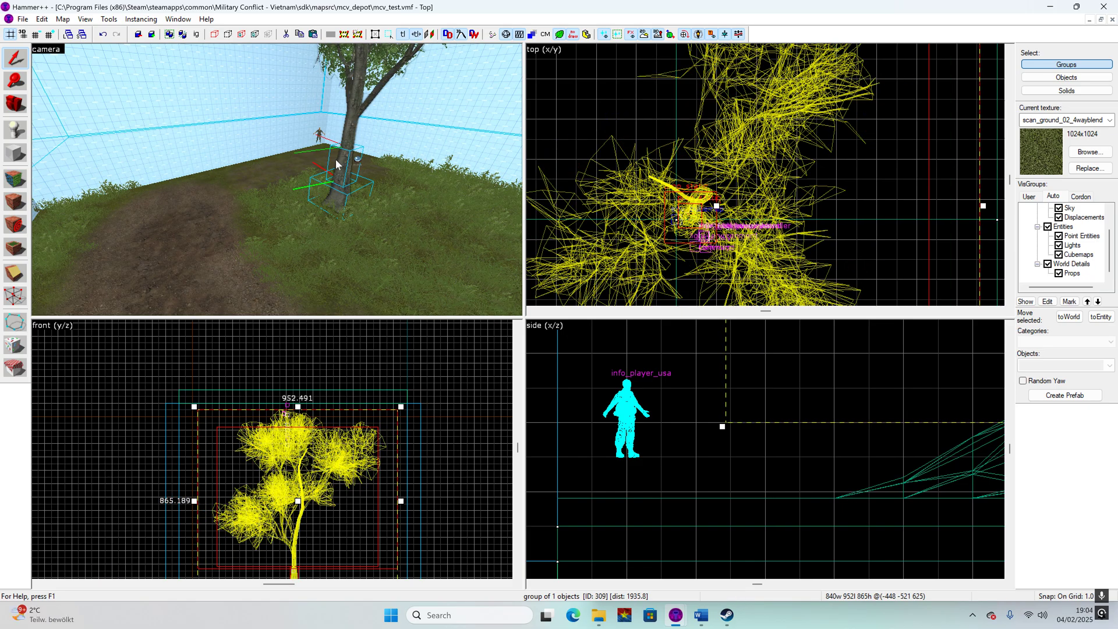
- Set the grid snap to 8 and nudge the tree further across the mound
triple_click(37, 35)
scroll(716, 218, "down", 3)
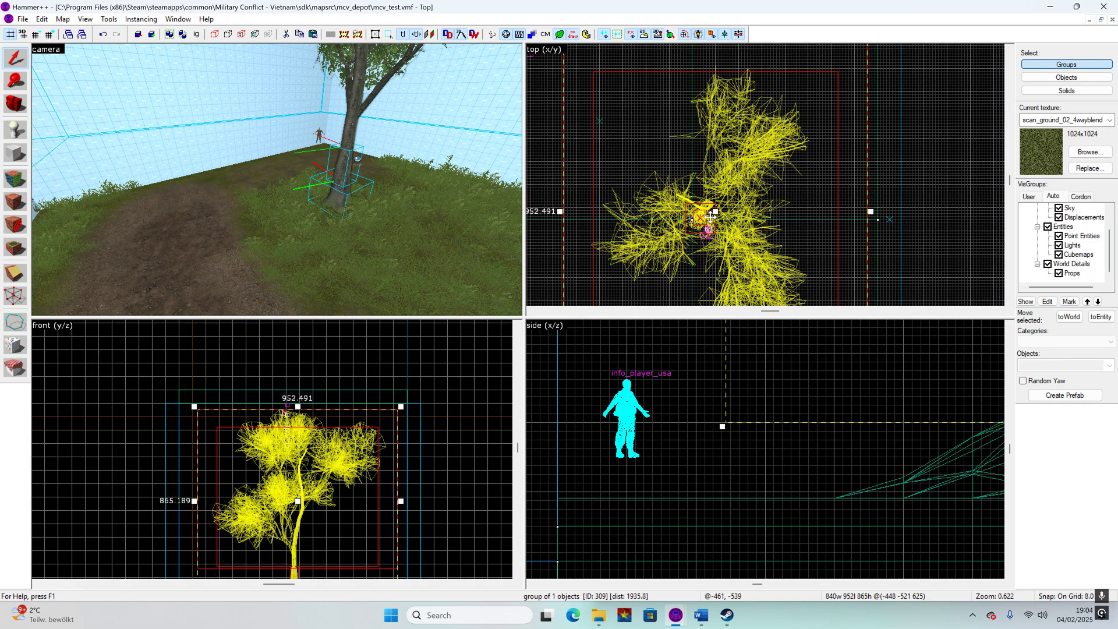
scroll(699, 227, "up", 5)
left_click_drag(750, 239, 728, 254)
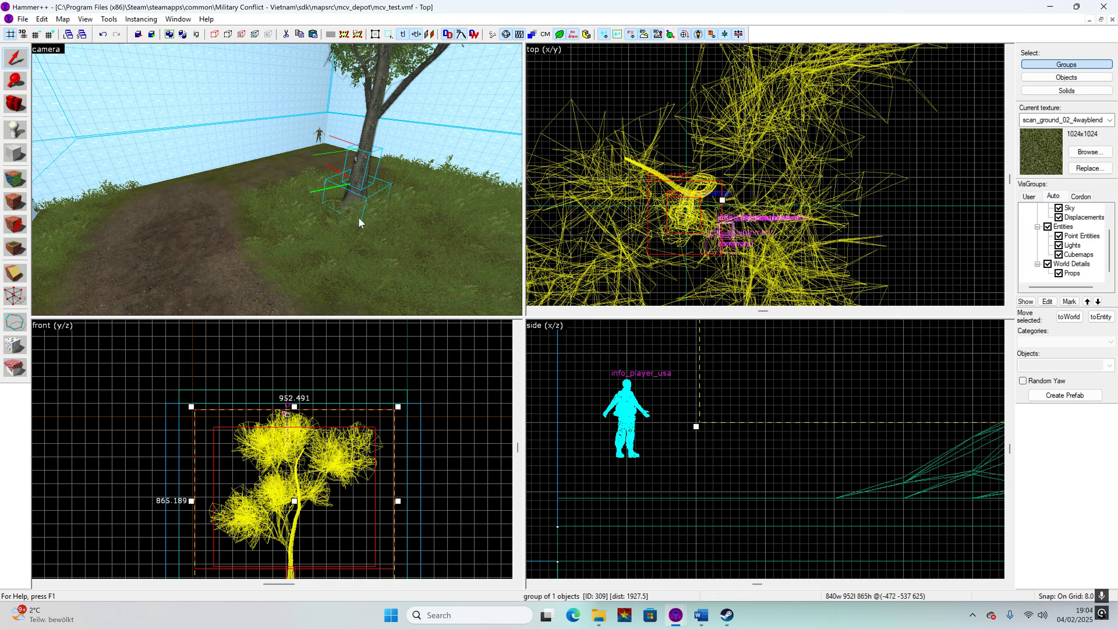
- Check the tree's base up close and shift the tree away from the cubemap and light entities
key("z")
key("w")
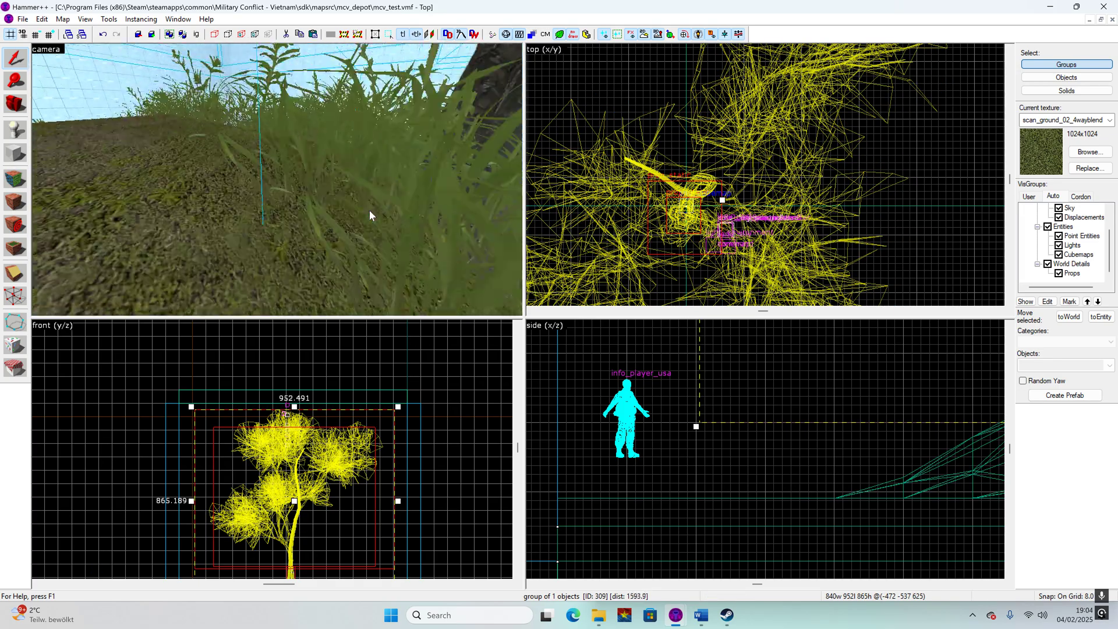
key("a")
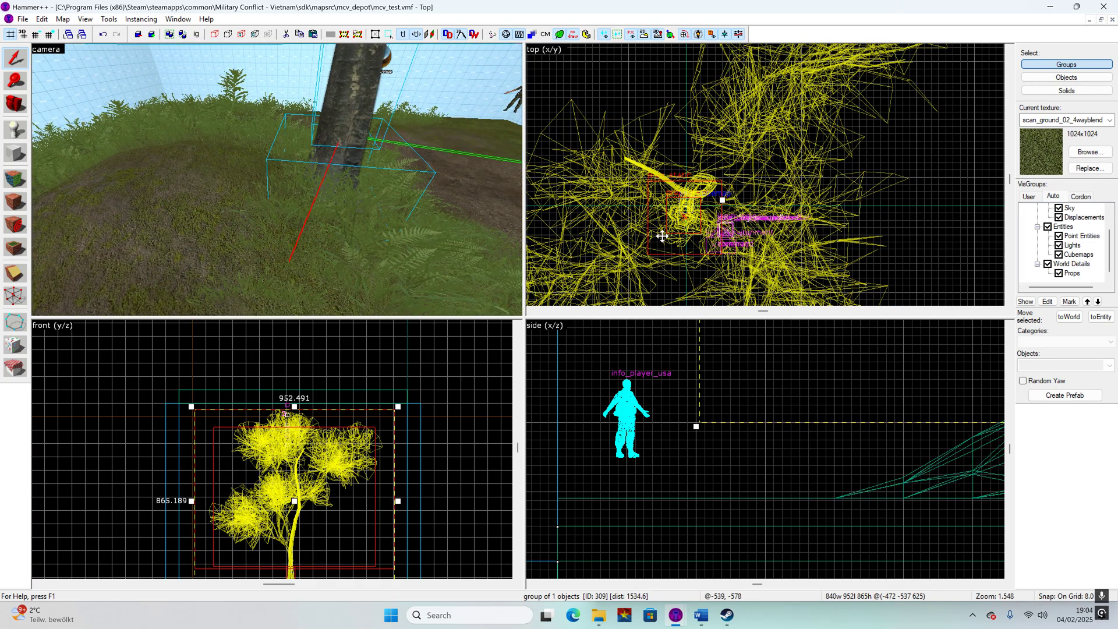
left_click_drag(661, 237, 705, 272)
scroll(417, 340, "down", 3)
scroll(352, 457, "up", 5)
- Raise the tree slightly in the front (y/z) view so its base meets the mound, and deselect it
scroll(305, 493, "up", 7)
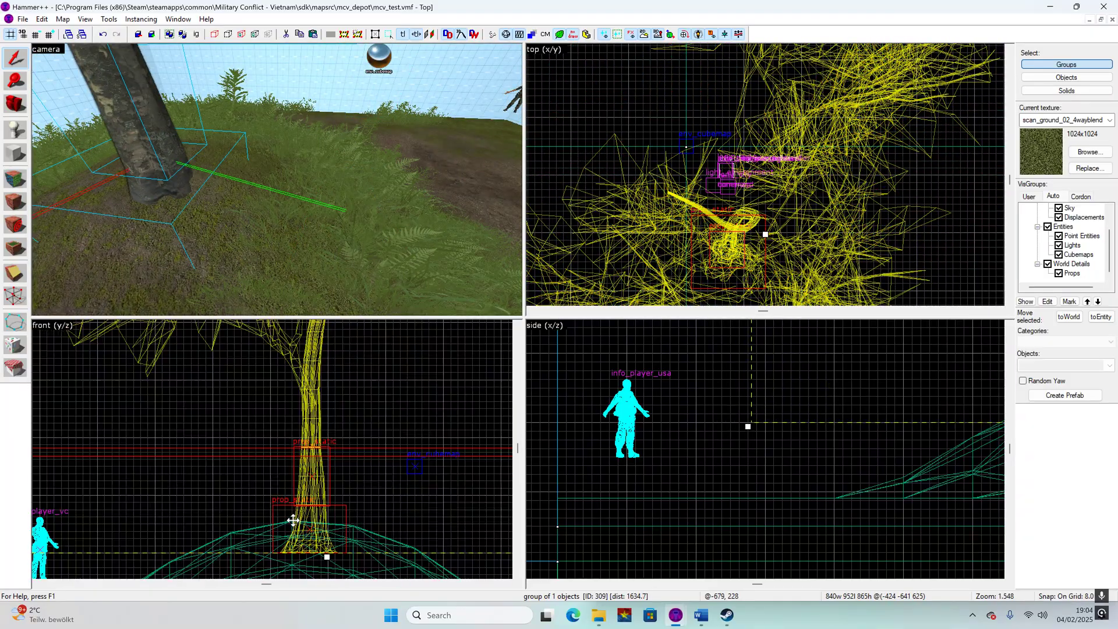
left_click(666, 476)
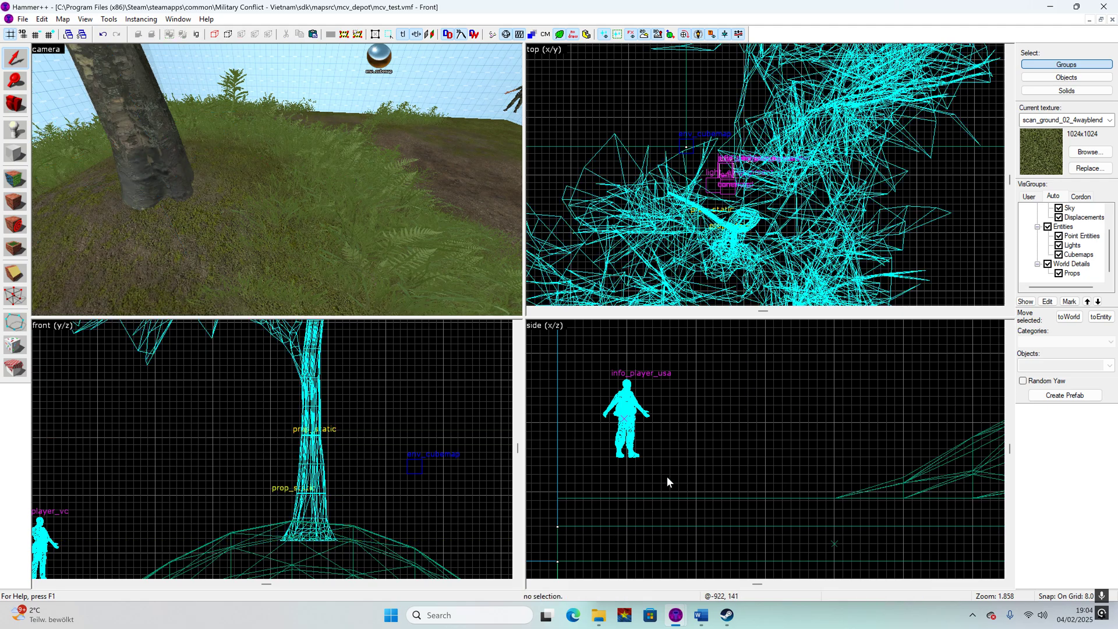
key("z")
key("s")
key("d")
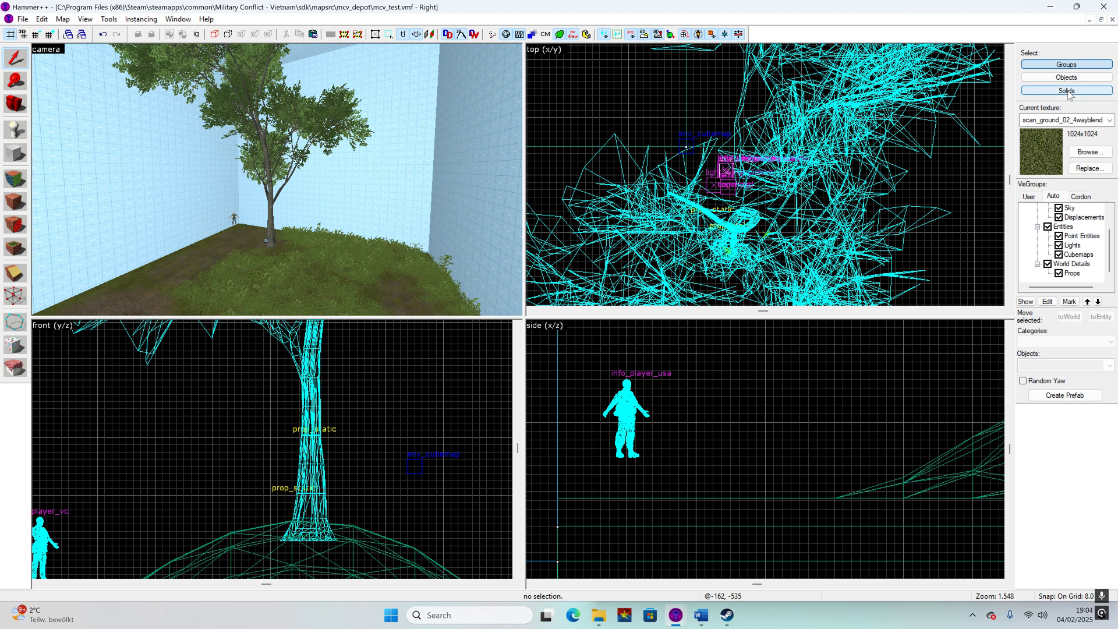
- Review the grouped tree's shared object properties, close them, and change the selection mode to Solids
double_click(243, 92)
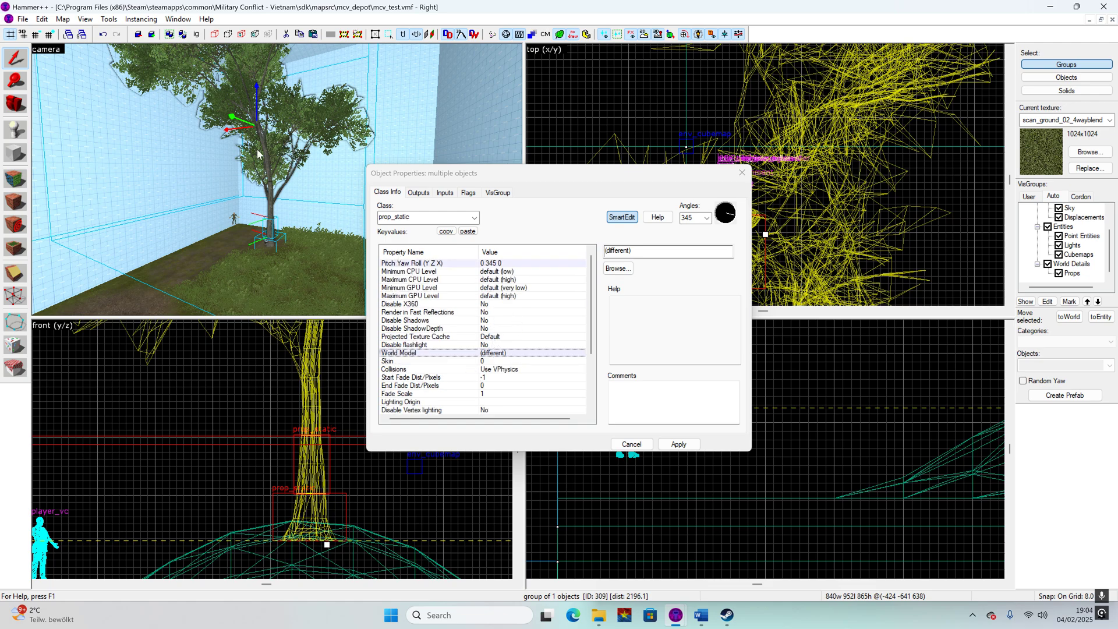
left_click(742, 173)
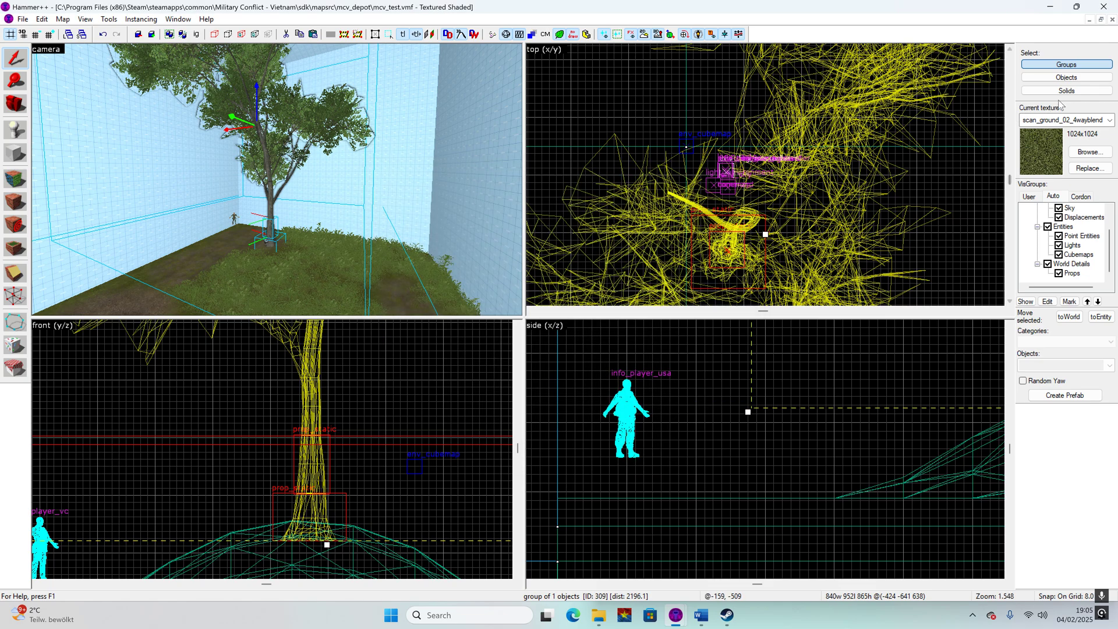
left_click(1068, 92)
- Examine the object properties of the tree's leaves prop alone, including Ignore Surface Normal, and close them
double_click(222, 100)
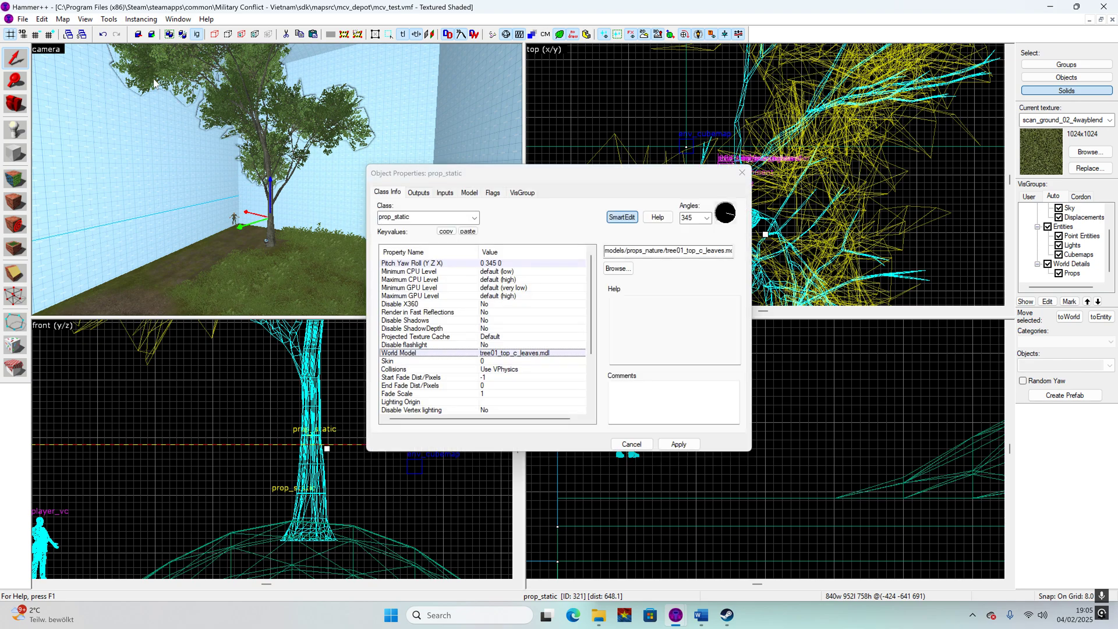
scroll(504, 345, "down", 3)
left_click(495, 353)
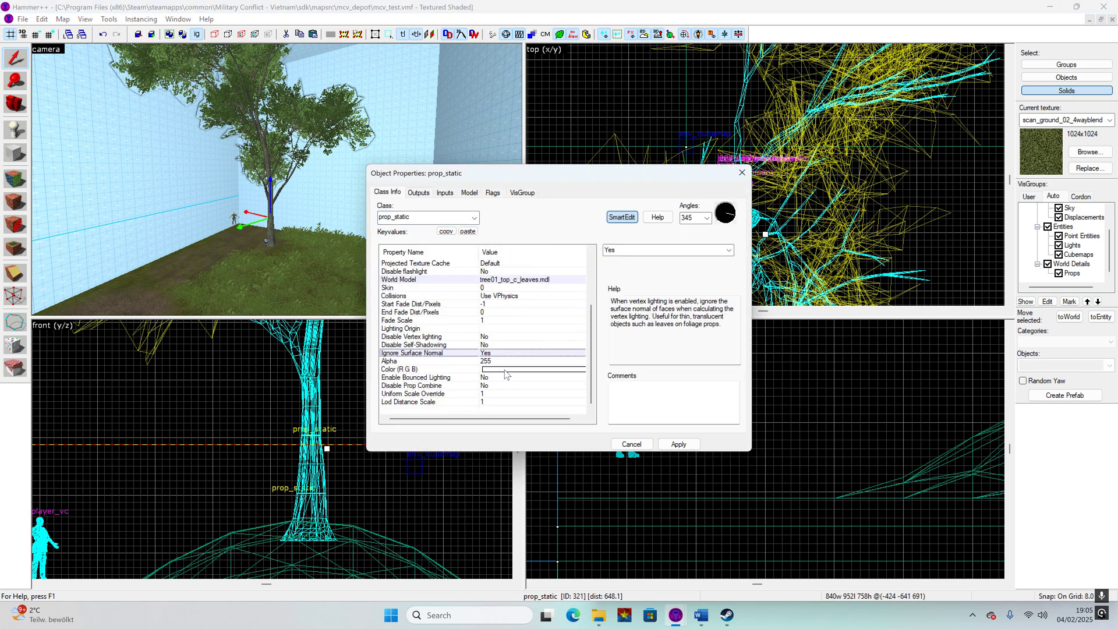
scroll(500, 390, "up", 3)
scroll(493, 346, "down", 2)
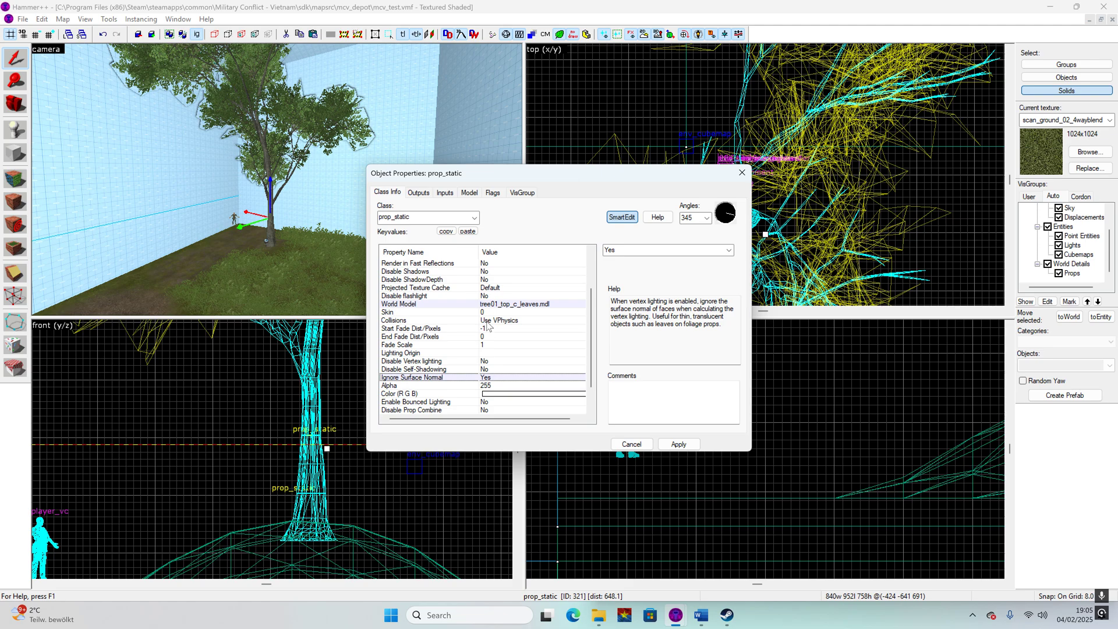
left_click(742, 173)
- Clear the selection in the test map and reopen the recent map mcv_depot.vmf
scroll(606, 178, "down", 5)
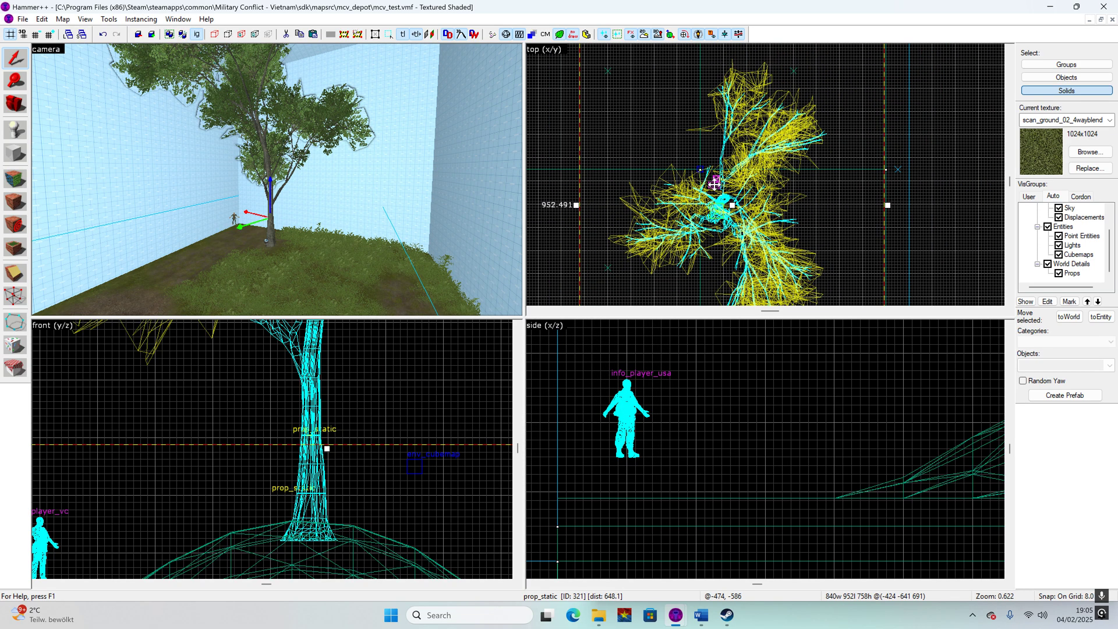
left_click(830, 165)
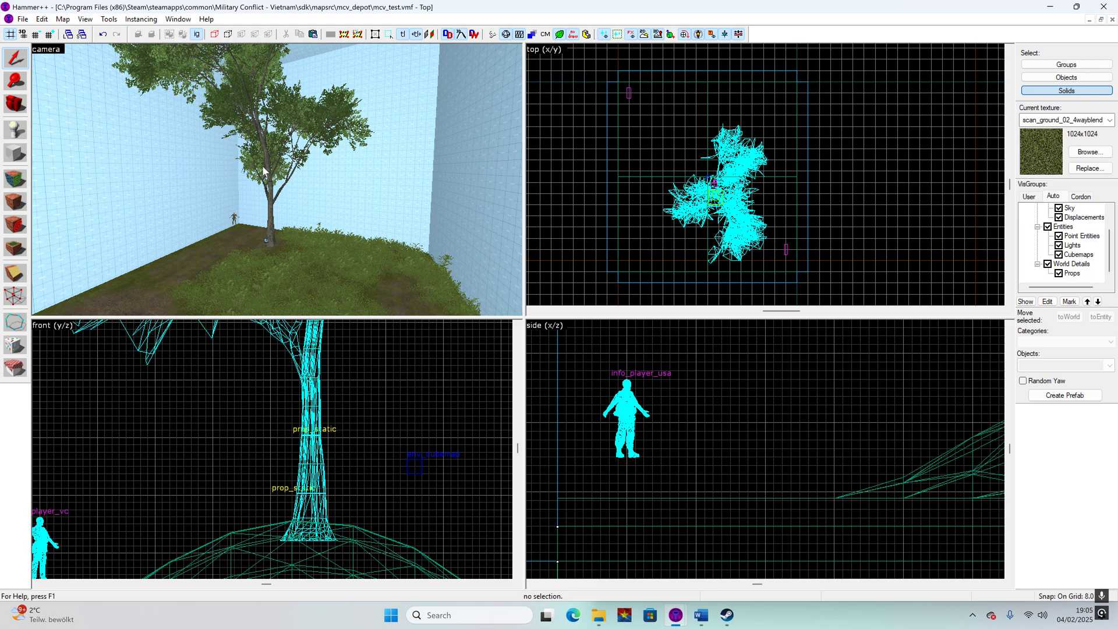
left_click(23, 19)
mouse_move(80, 182)
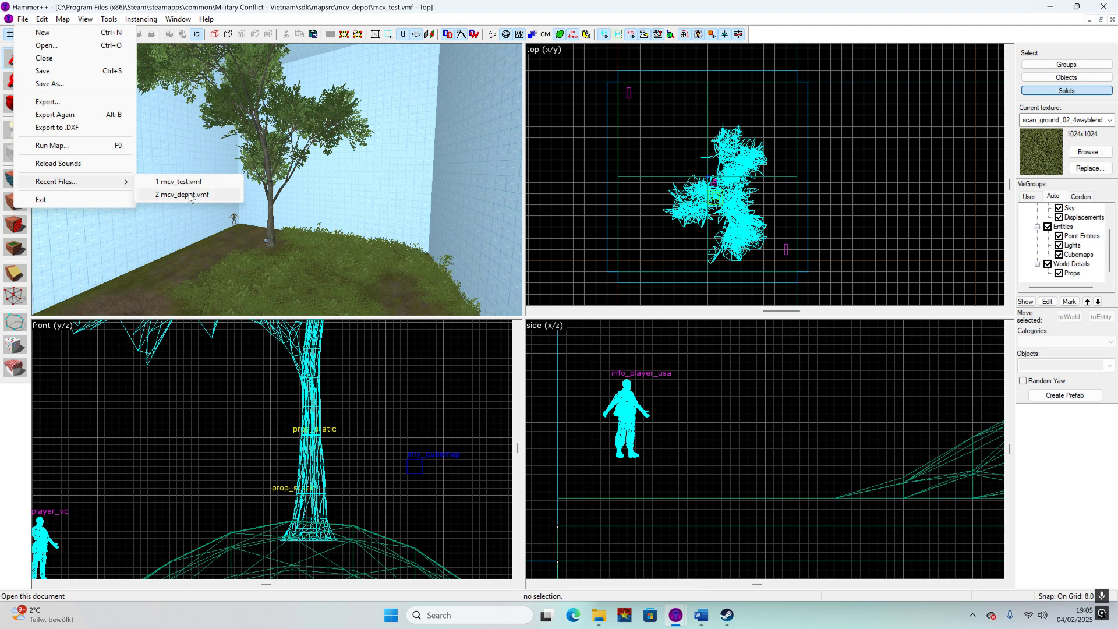
left_click(189, 195)
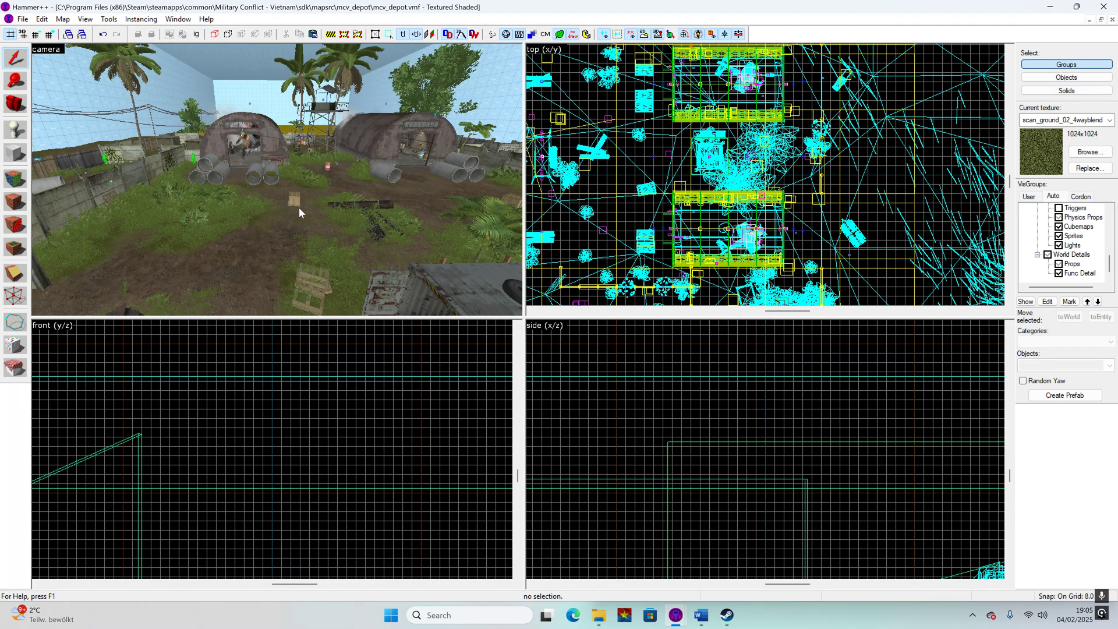
- Make the Trigger tool brushes visible in the depot map through the Auto VisGroups
key("z")
key("w")
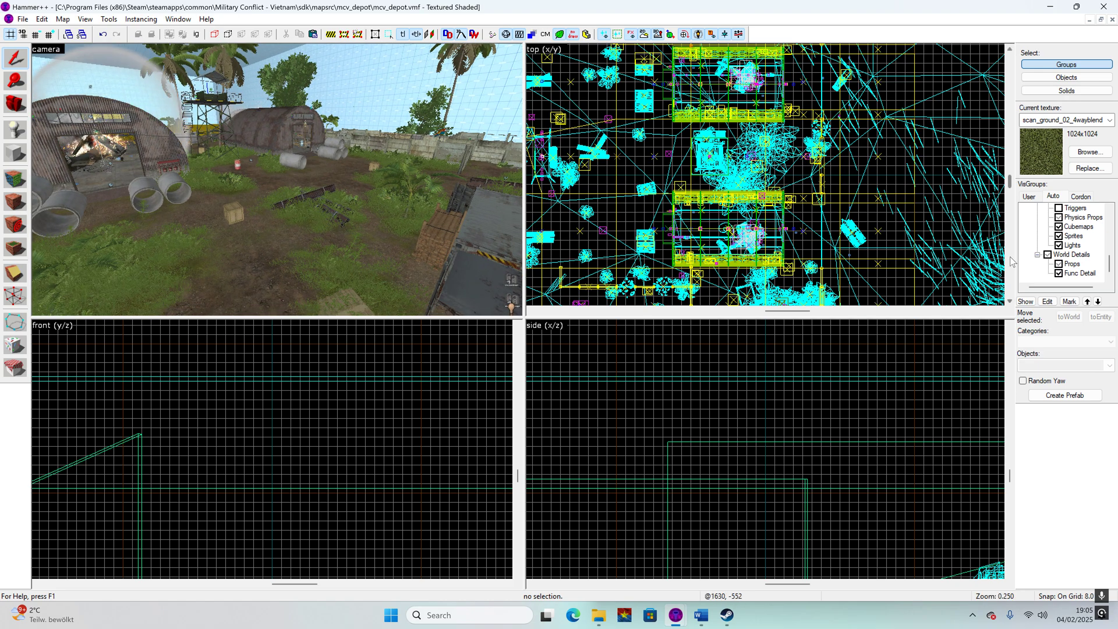
scroll(1055, 263, "up", 5)
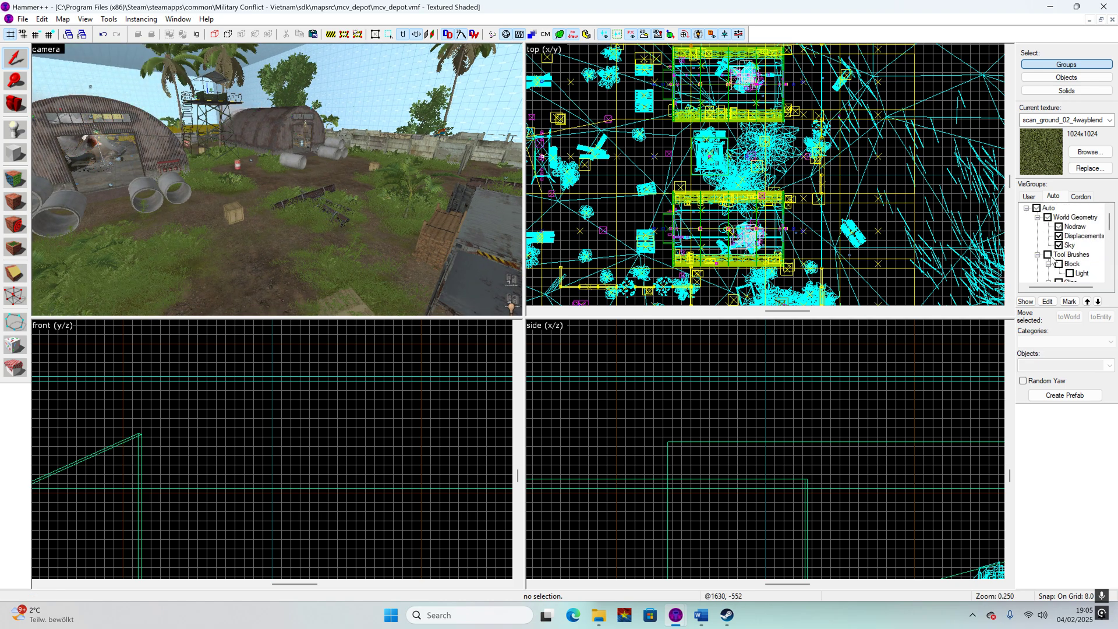
left_click(1048, 255)
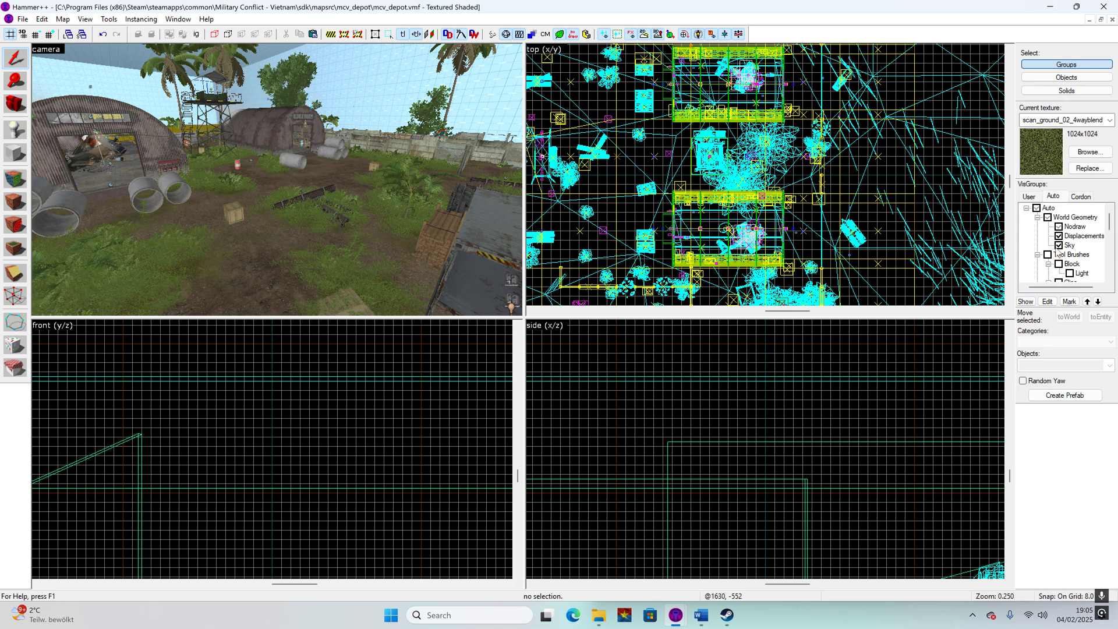
scroll(1058, 251, "down", 3)
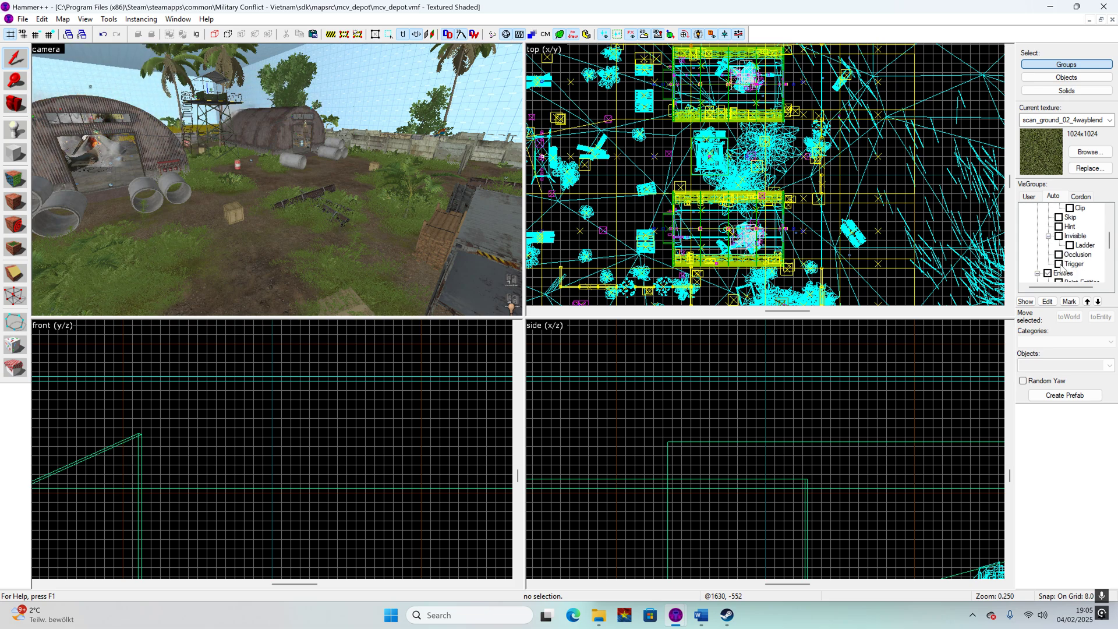
left_click(1059, 265)
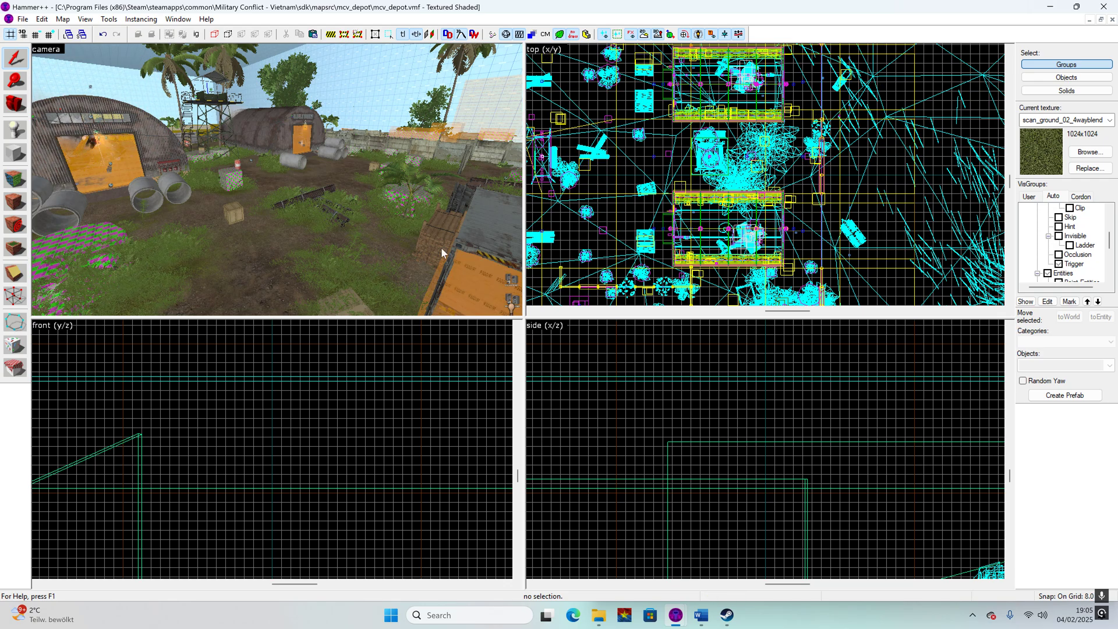
- Examine the object properties of the trigger_audio brush around the bush near the concrete pipes, including its Sound Name, then close them and deselect it
key("Left")
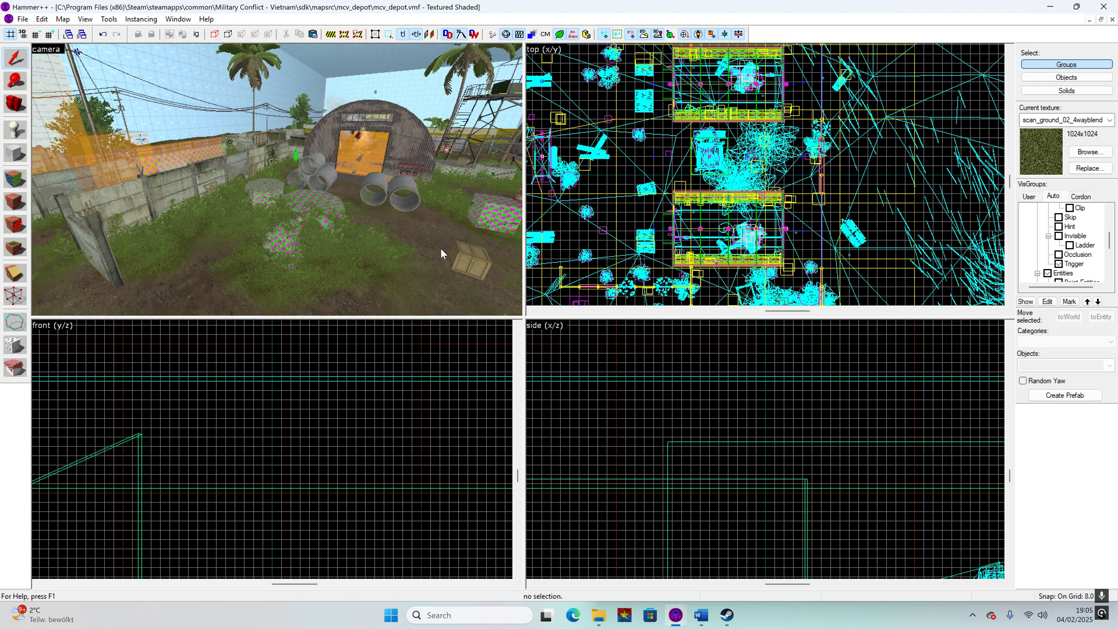
key("z")
key("w")
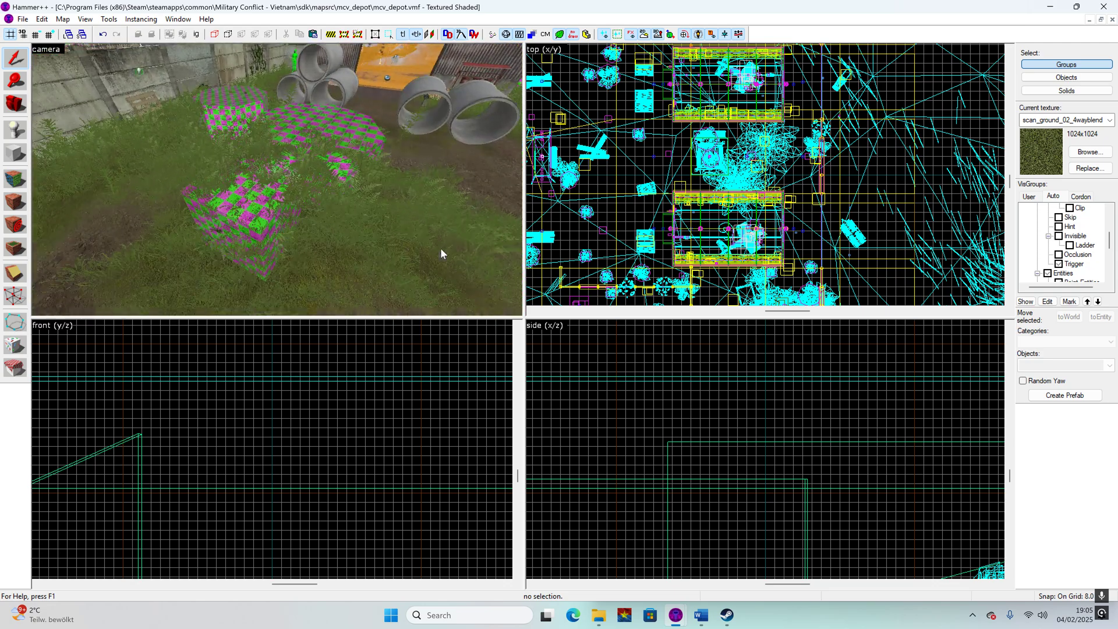
key("z")
key("a")
key("s")
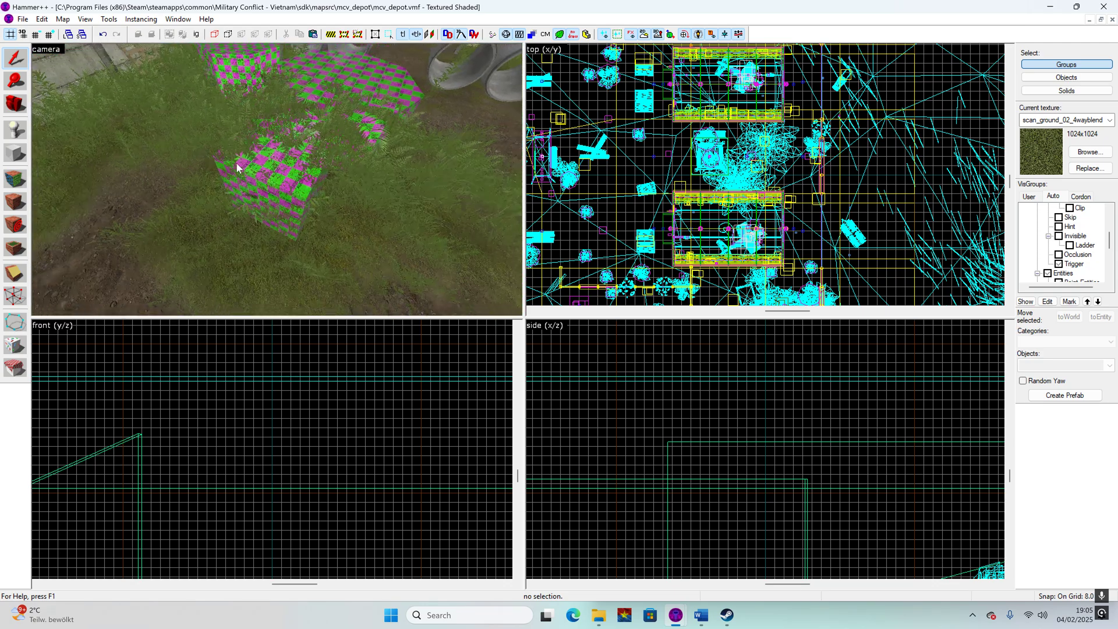
key("d")
key("s")
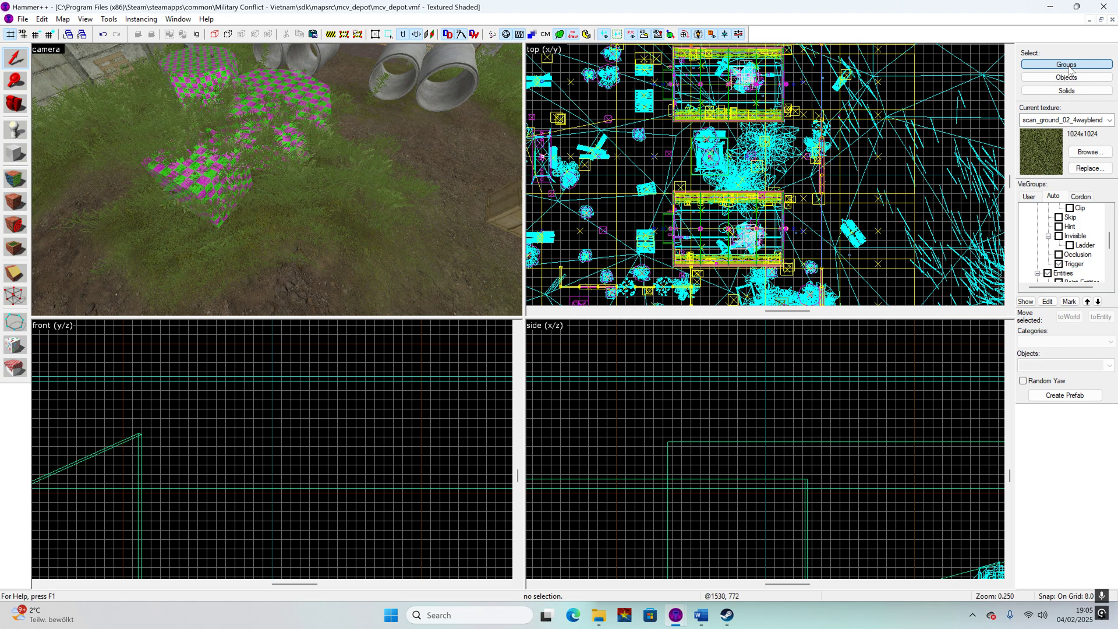
left_click(217, 171)
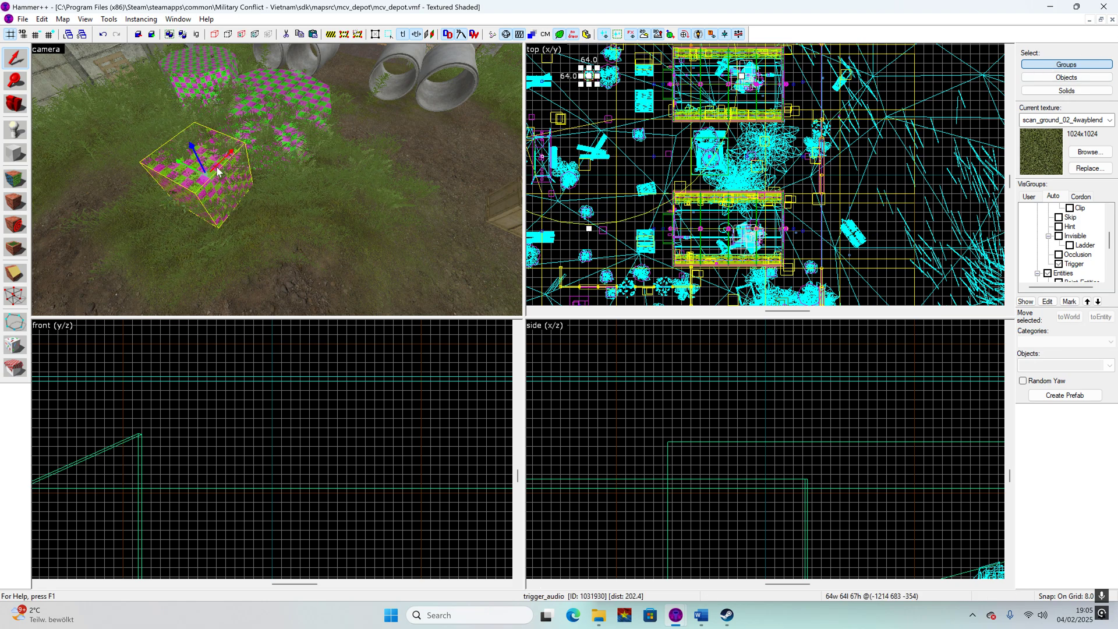
double_click(199, 184)
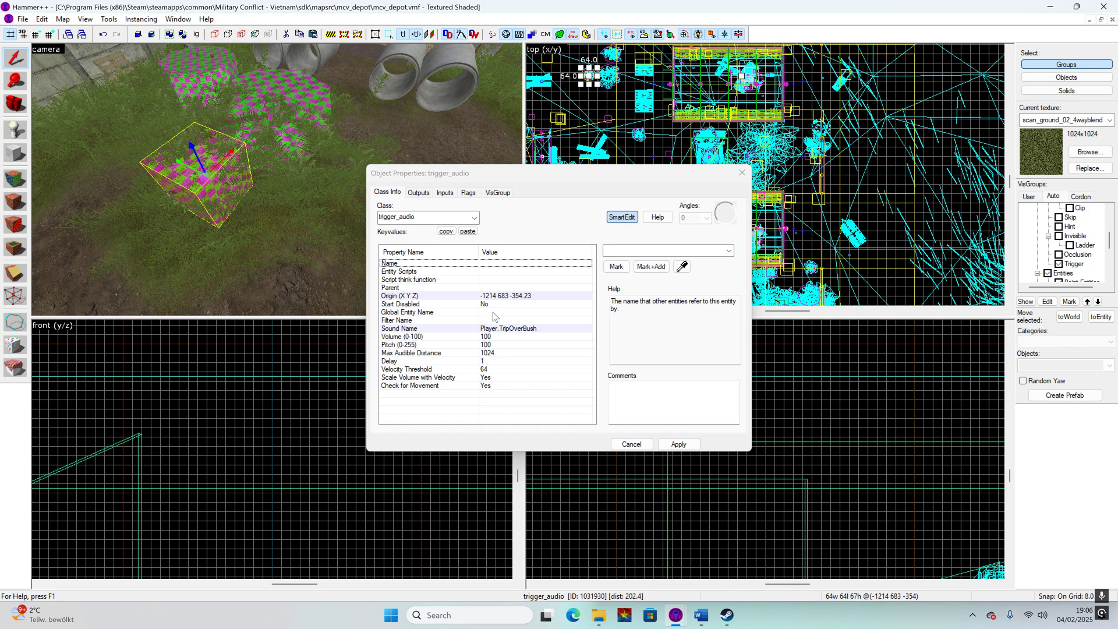
left_click(743, 173)
left_click(471, 362)
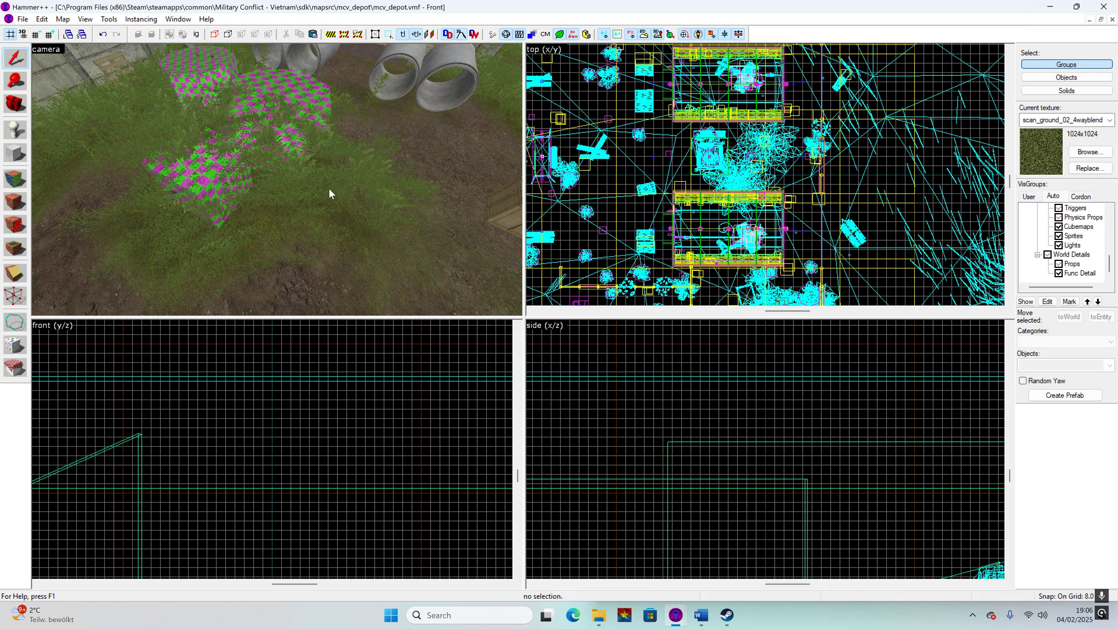
- Turn off the detail grass display so the bushes and their trigger brushes stand clear
scroll(329, 190, "down", 5)
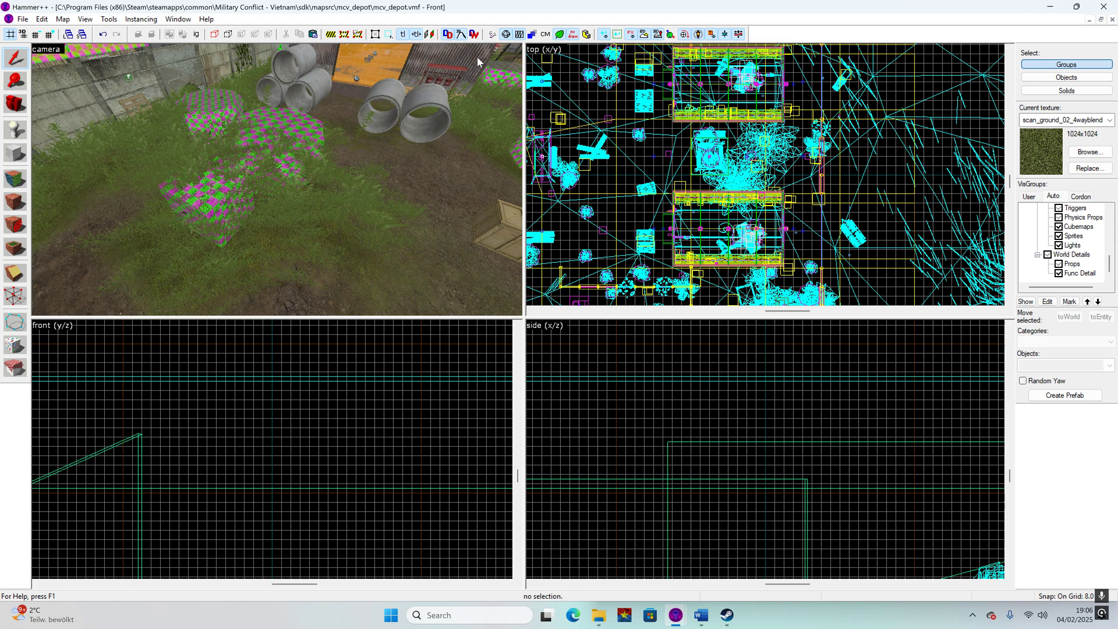
left_click(559, 35)
left_click(559, 35)
left_click(559, 35)
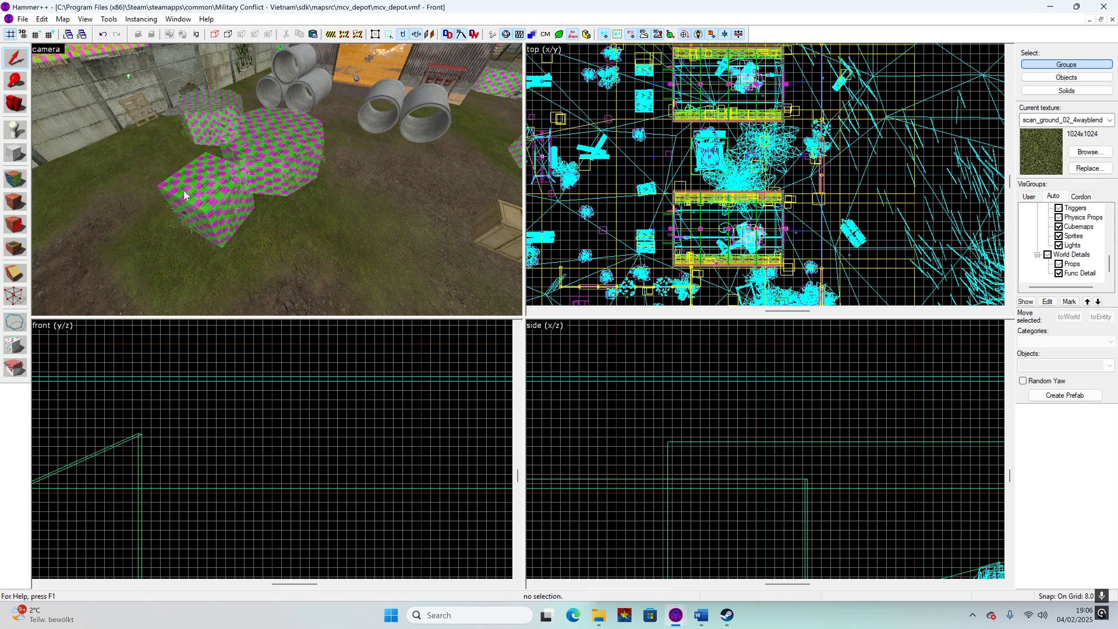
- Copy the bush prop_static together with its surrounding trigger_audio brush to the clipboard and remove both from the depot map
scroll(183, 190, "up", 8)
scroll(183, 190, "up", 8)
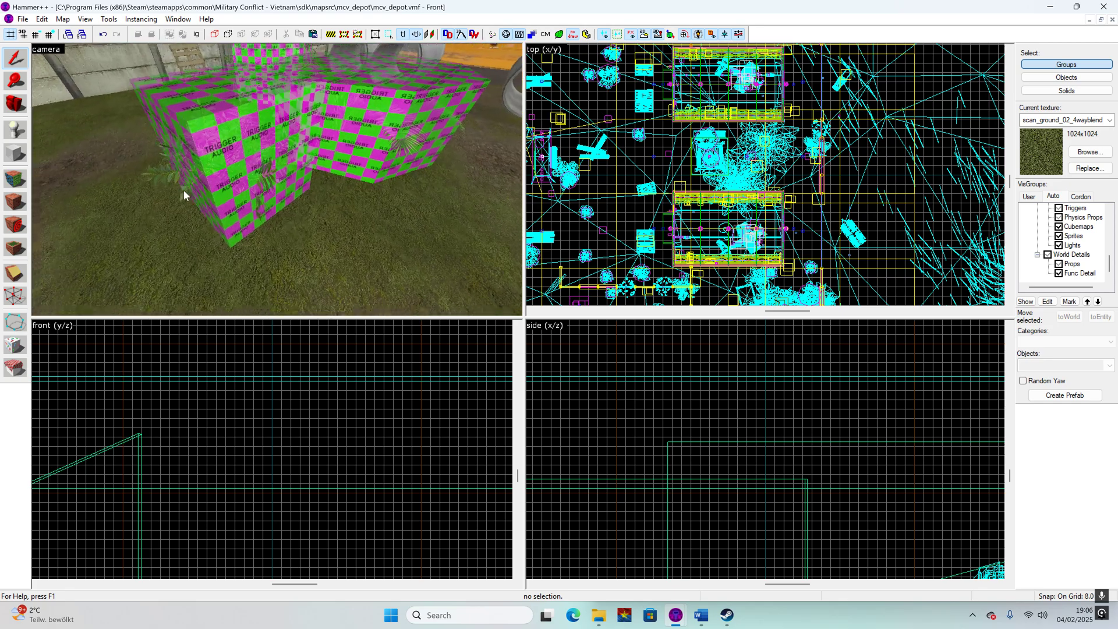
left_click(162, 165)
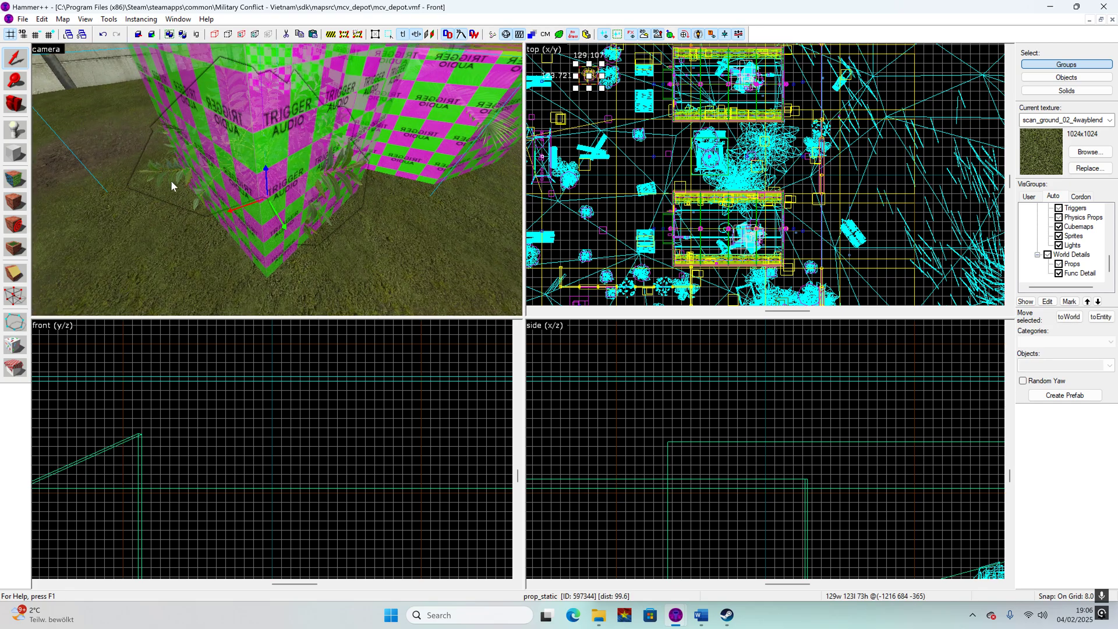
scroll(169, 184, "down", 2)
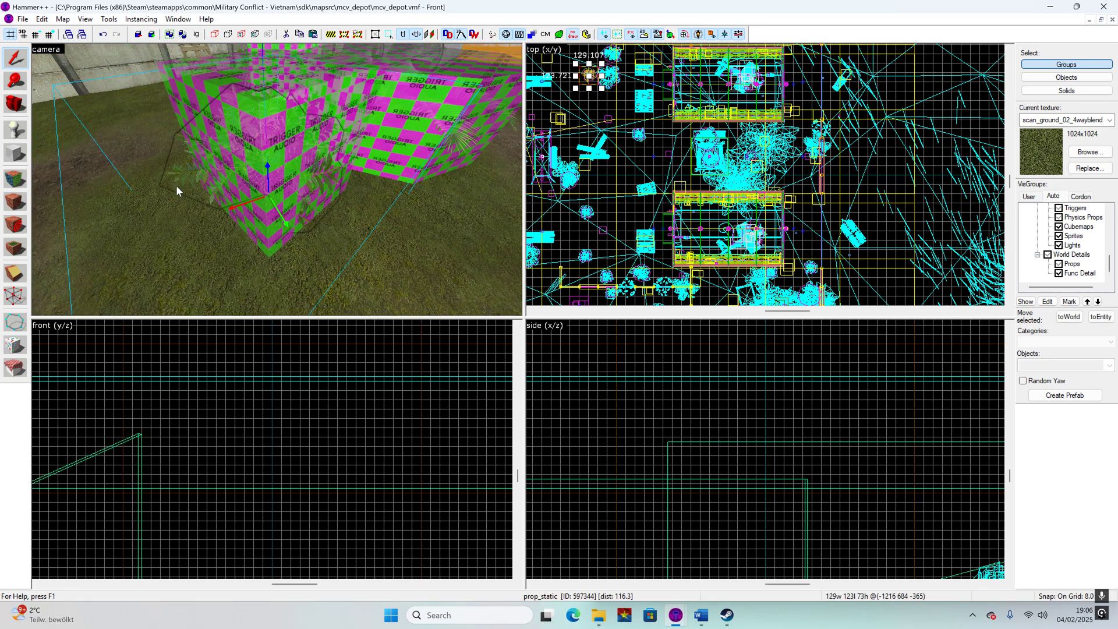
left_click(271, 119, "ctrl")
scroll(238, 119, "down", 5)
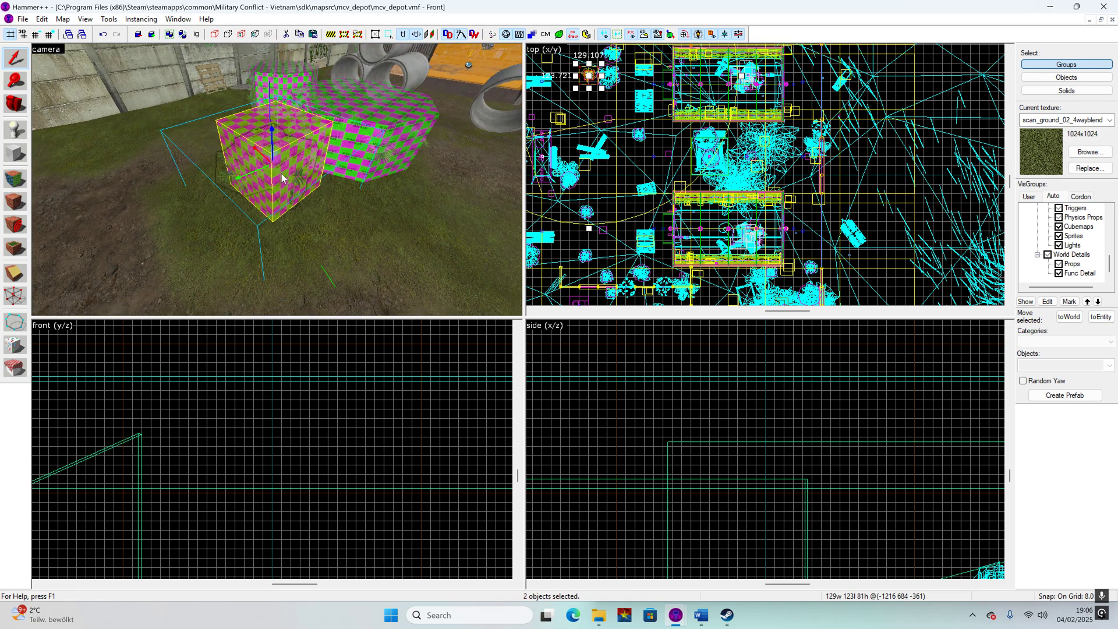
key("Delete")
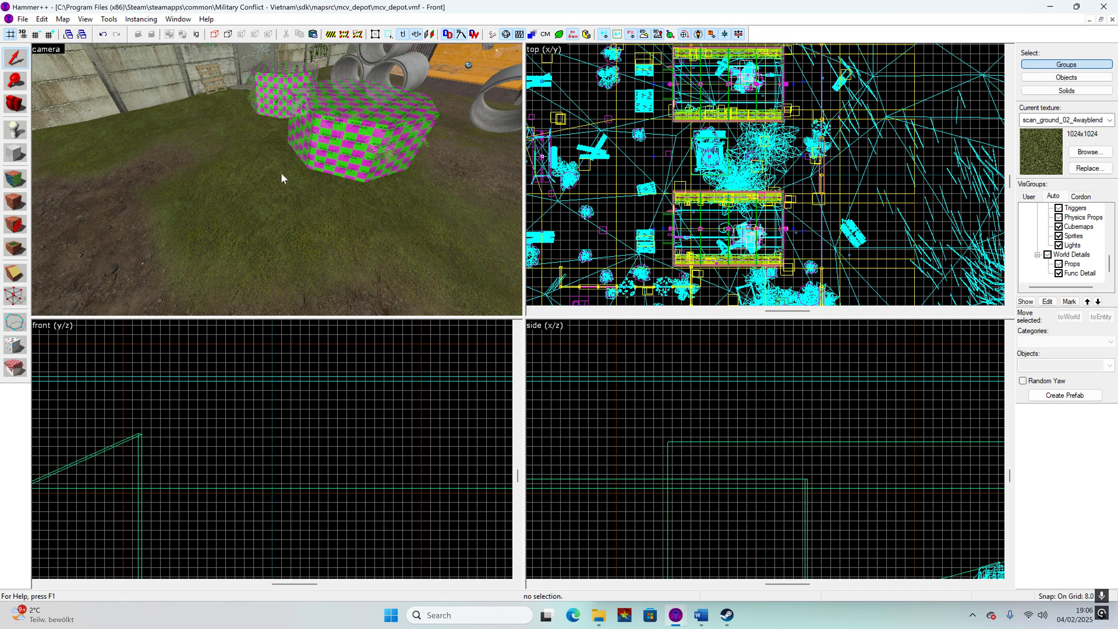
scroll(281, 176, "down", 4)
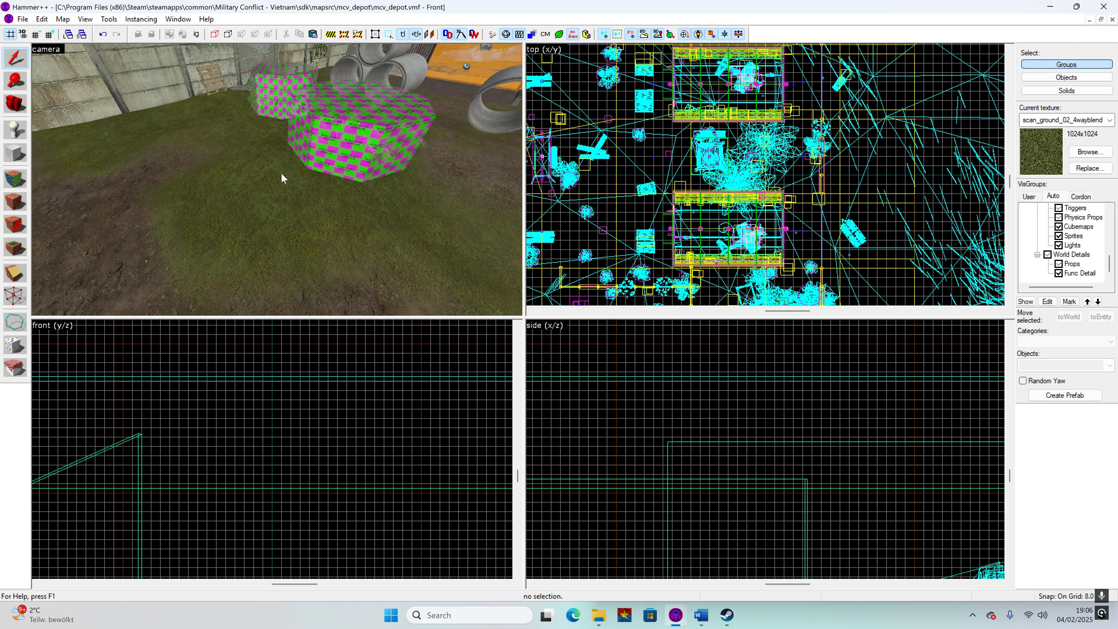
- Reopen the recent map mcv_test.vmf and approach the grassy mound with the tree
left_click(22, 19)
mouse_move(58, 181)
left_click(199, 194)
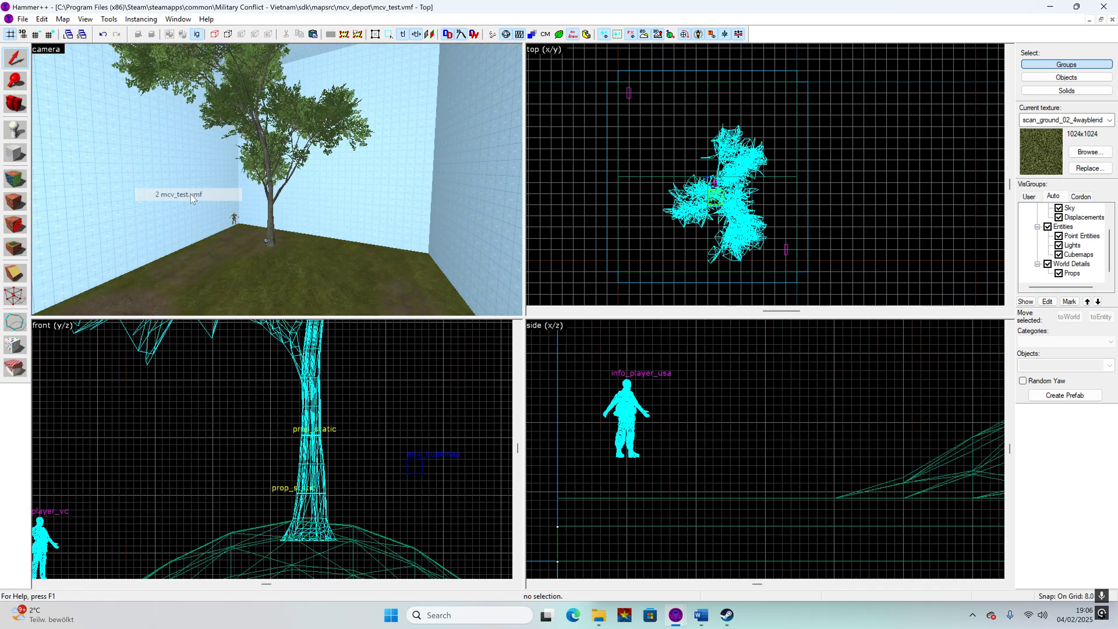
scroll(275, 222, "down", 3)
key("z")
key("w")
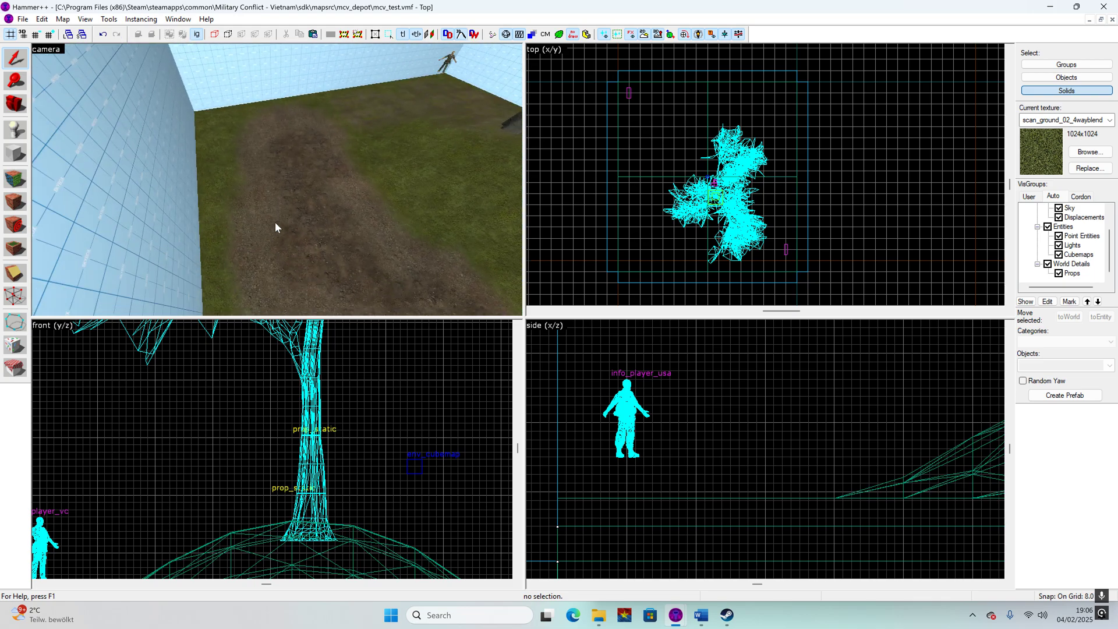
key("w")
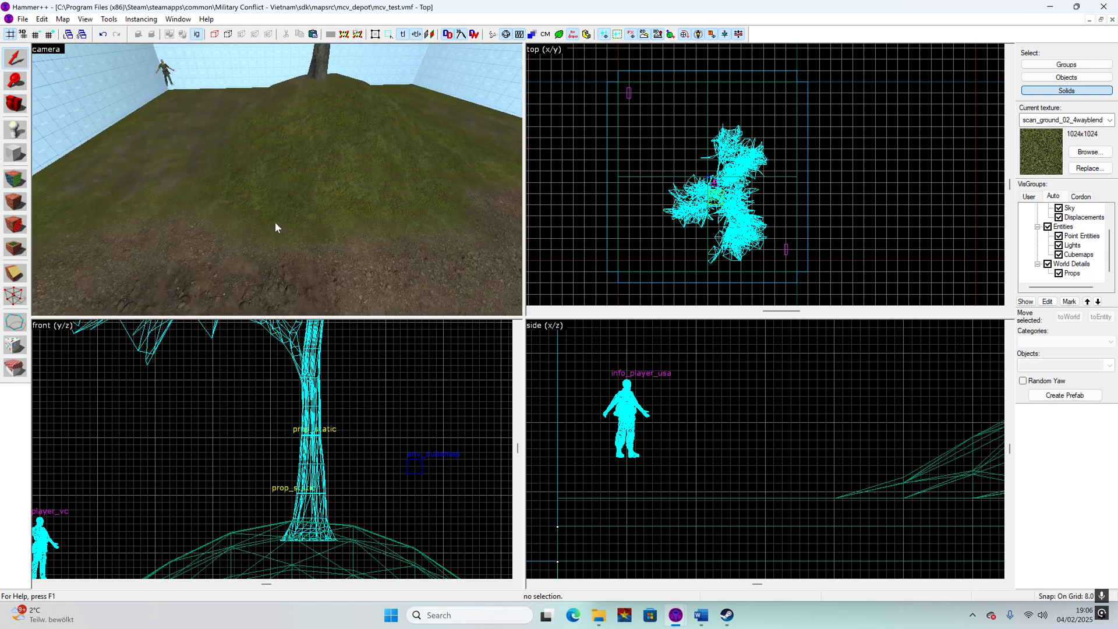
key("z")
- Preview the detail grass on the test map's mound and hide it again
left_click(559, 34)
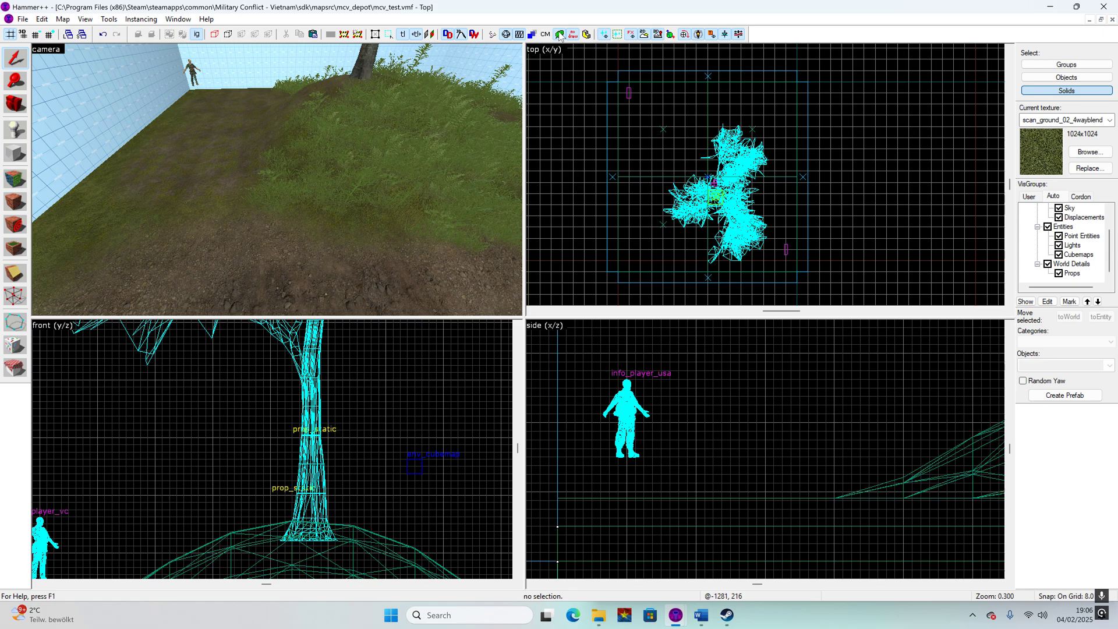
left_click(559, 33)
left_click(559, 33)
left_click(560, 34)
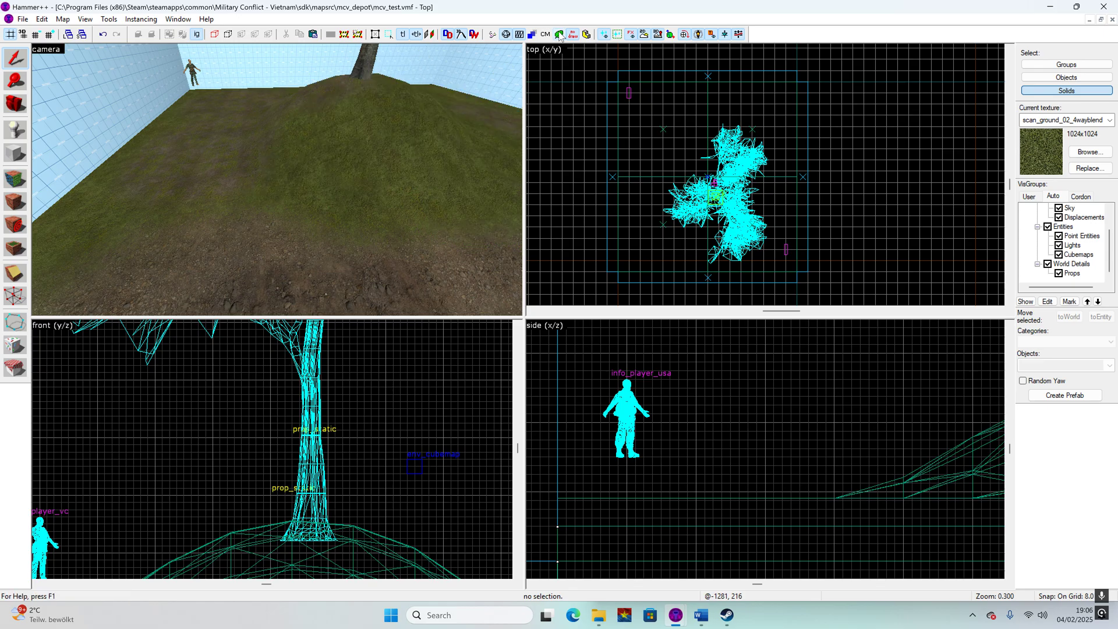
- Paste the bush prop and its trigger_audio brush onto the ground beside the test map's mound
key("d")
key("w")
key("ctrl+v")
key("s")
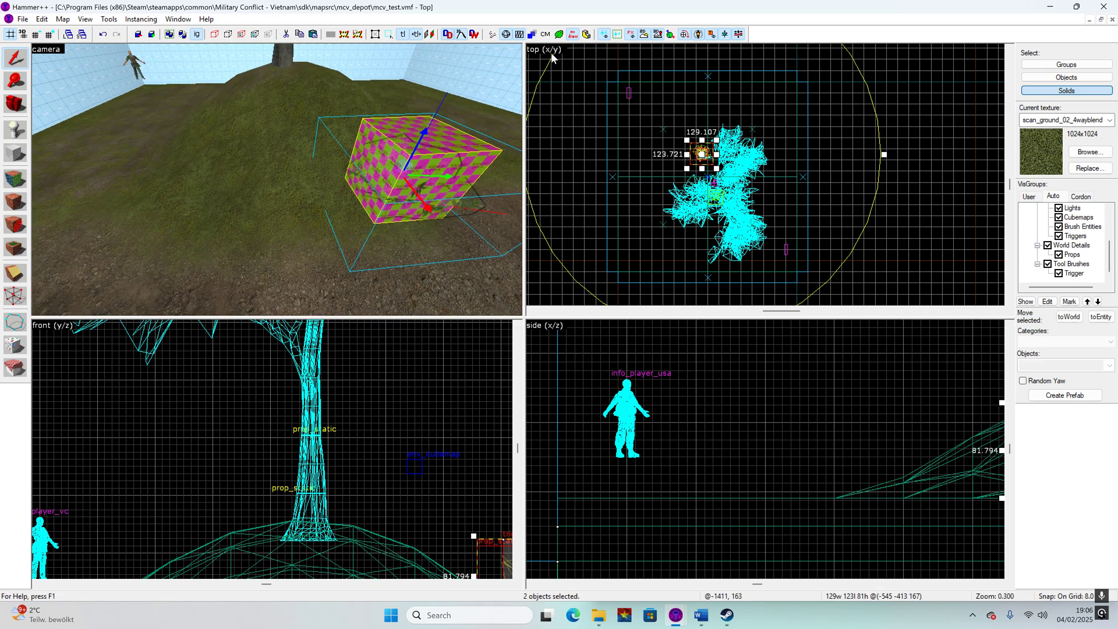
- Show the detail grass to check how the pasted bush sits in it, then hide it and inspect the bush's base
left_click(558, 36)
key("z")
key("a")
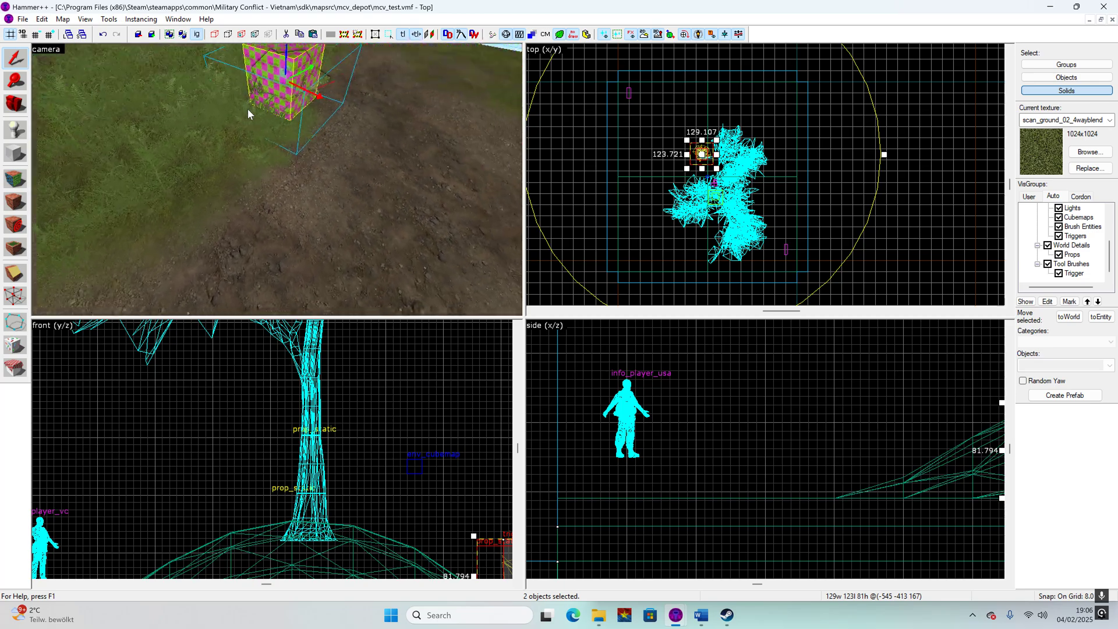
key("w")
key("w")
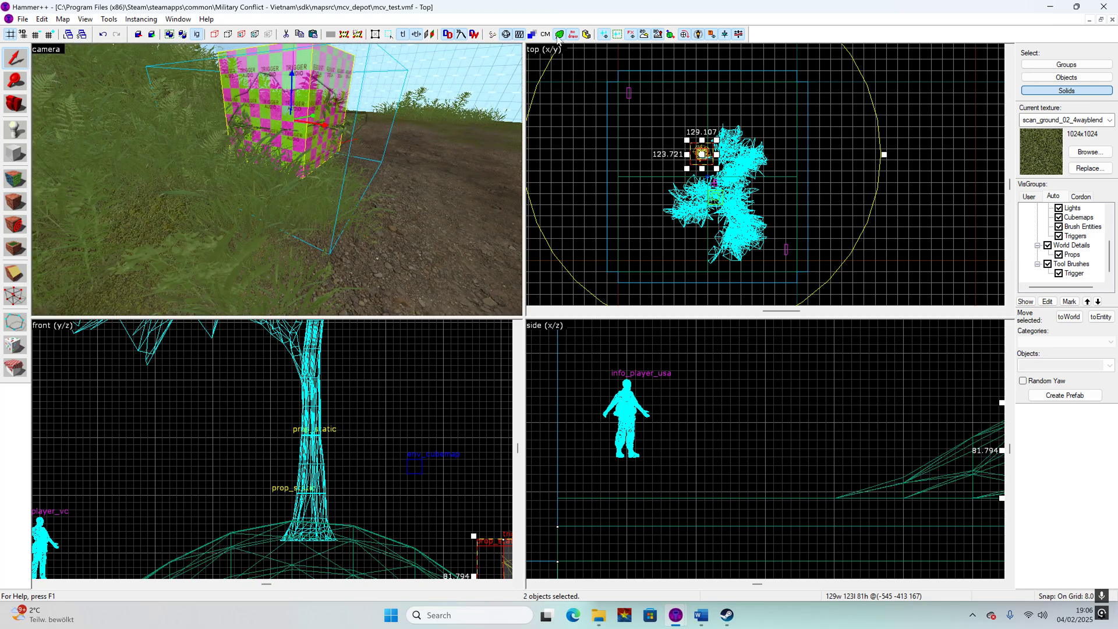
key("w")
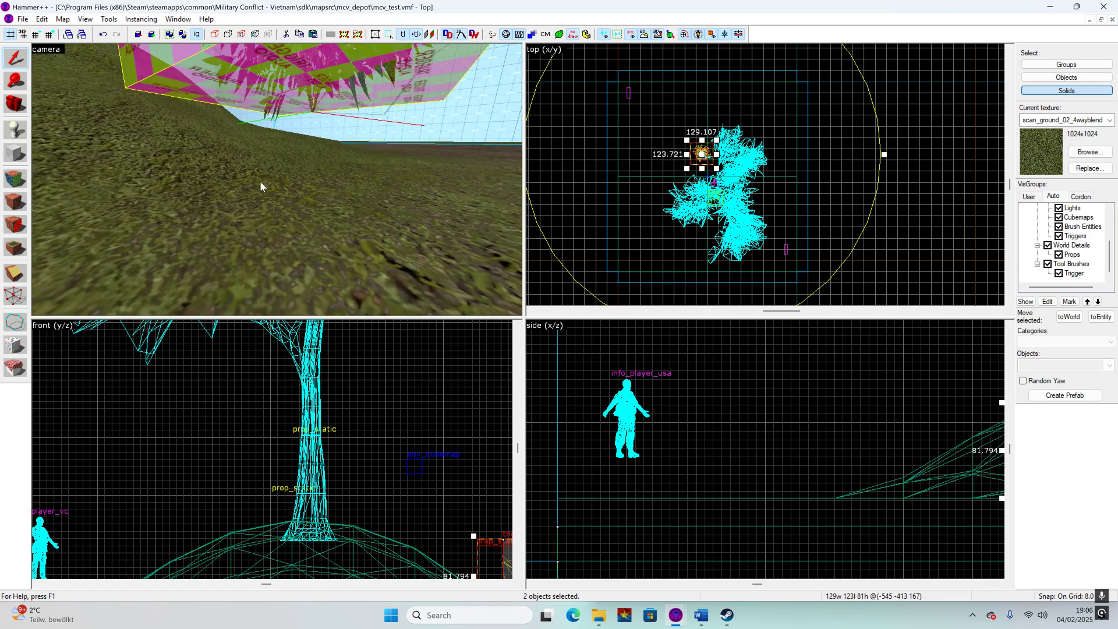
- Lower the pasted bush and its trigger brush 16 units in the side (x/z) view so the stems meet the ground
scroll(917, 521, "down", 4)
scroll(843, 456, "up", 6)
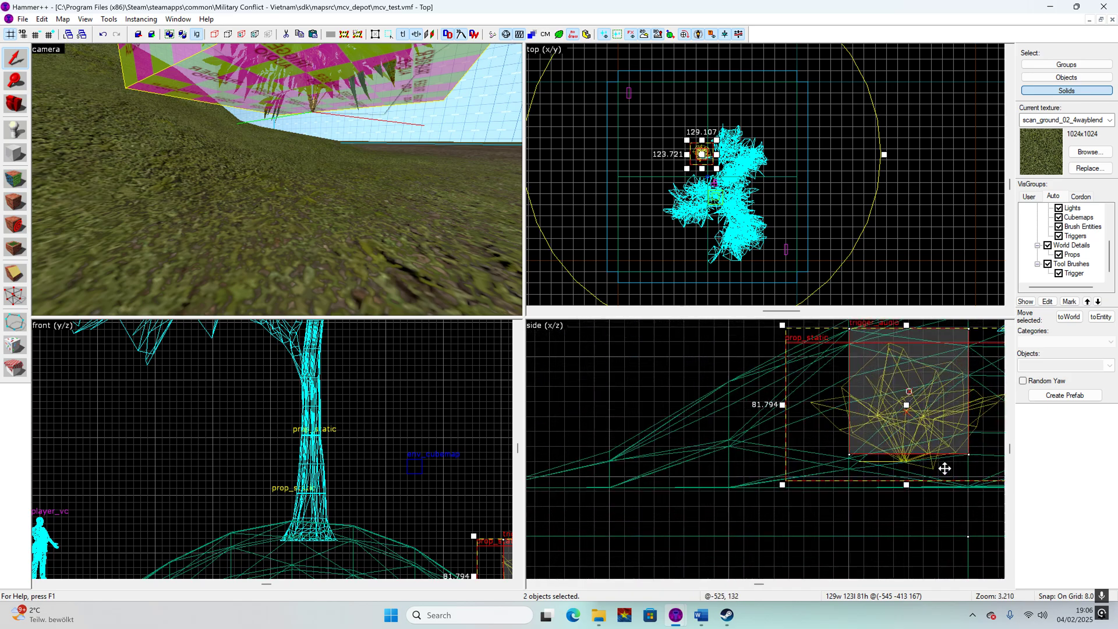
left_click_drag(931, 452, 929, 494)
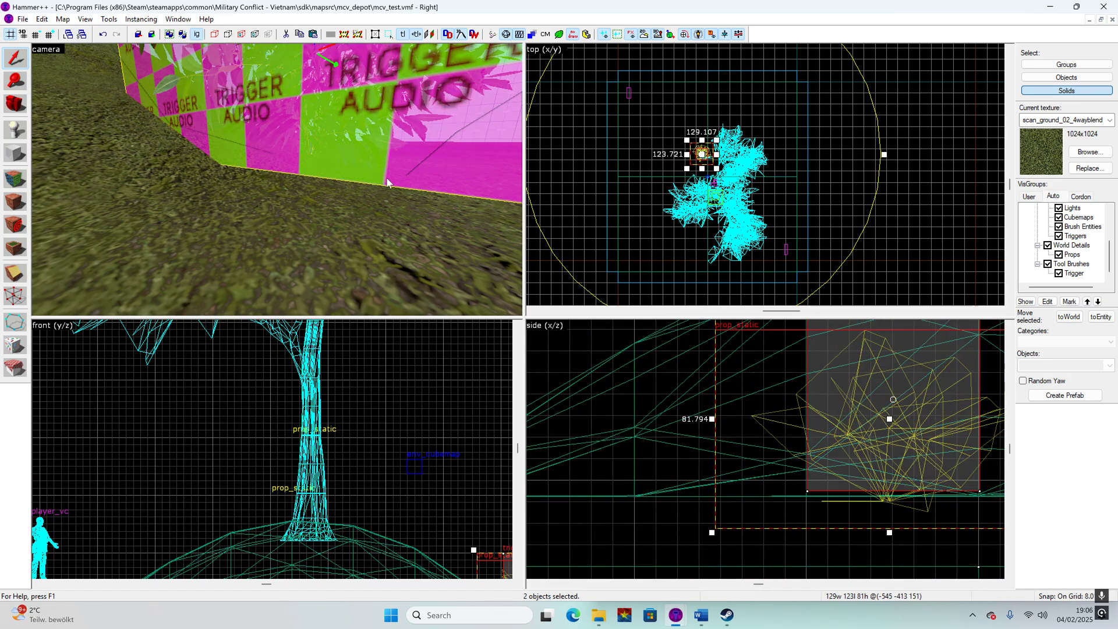
key("z")
key("w")
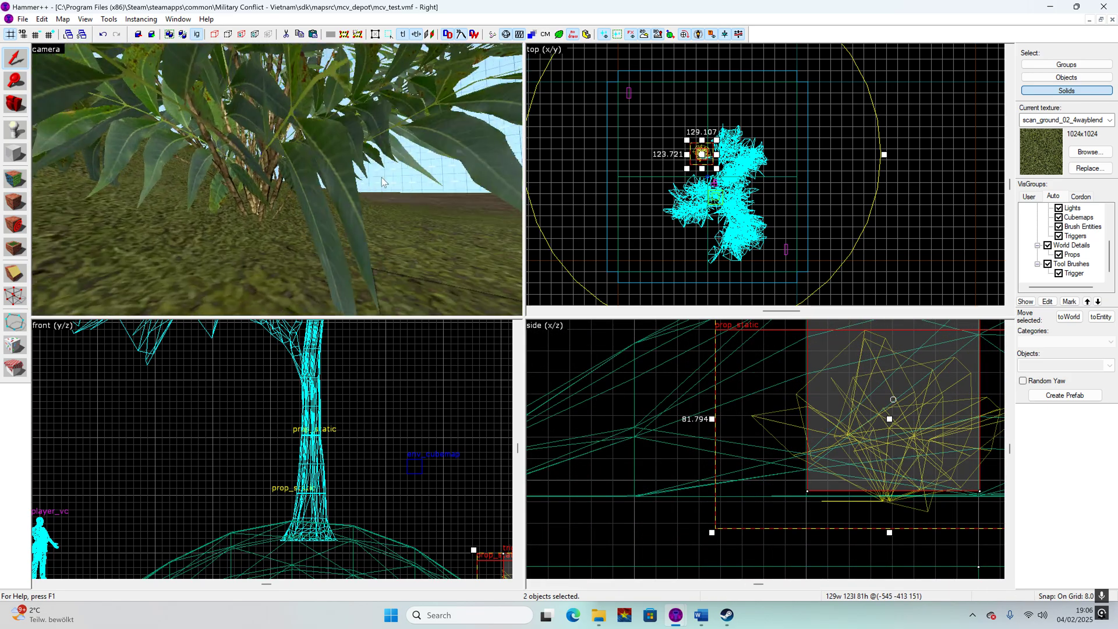
- Deselect the bush and its trigger, and turn the detail grass display back on
key("s")
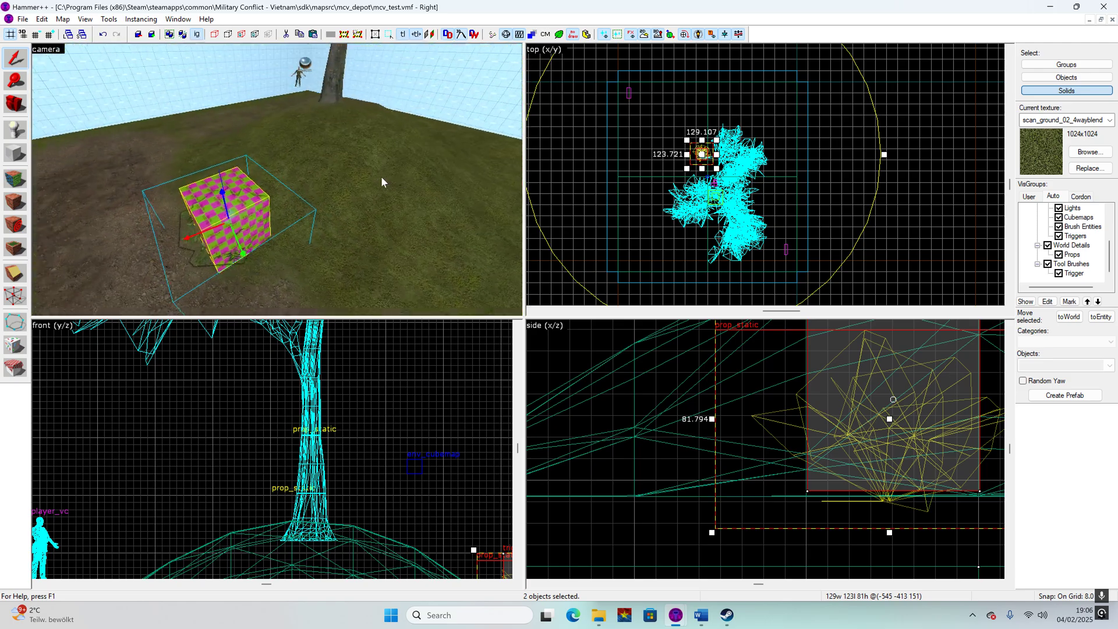
left_click(584, 166)
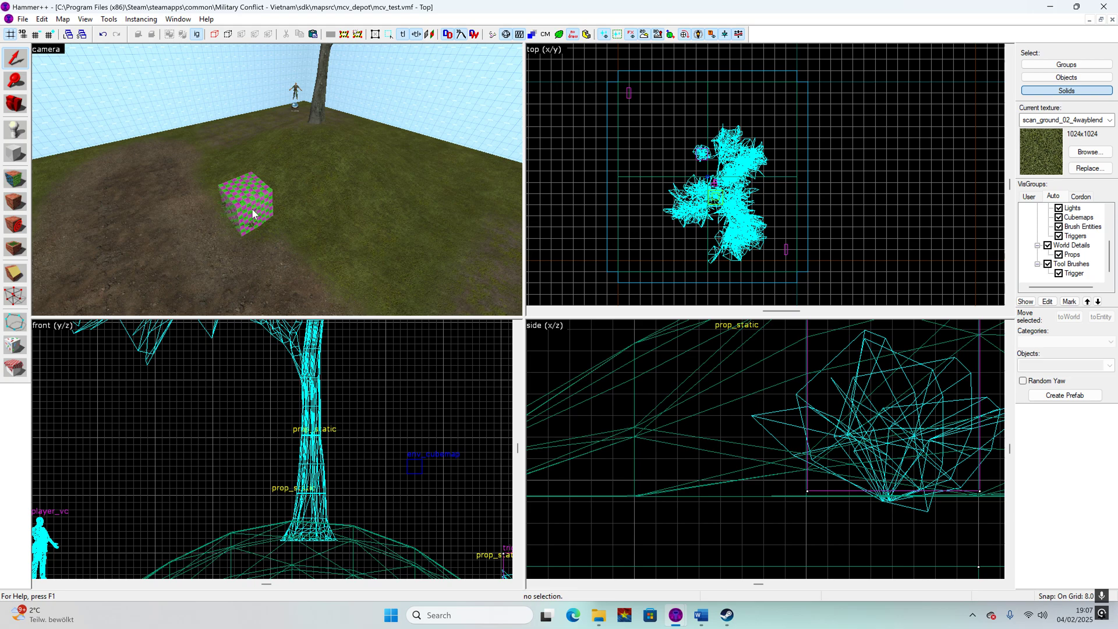
left_click(559, 34)
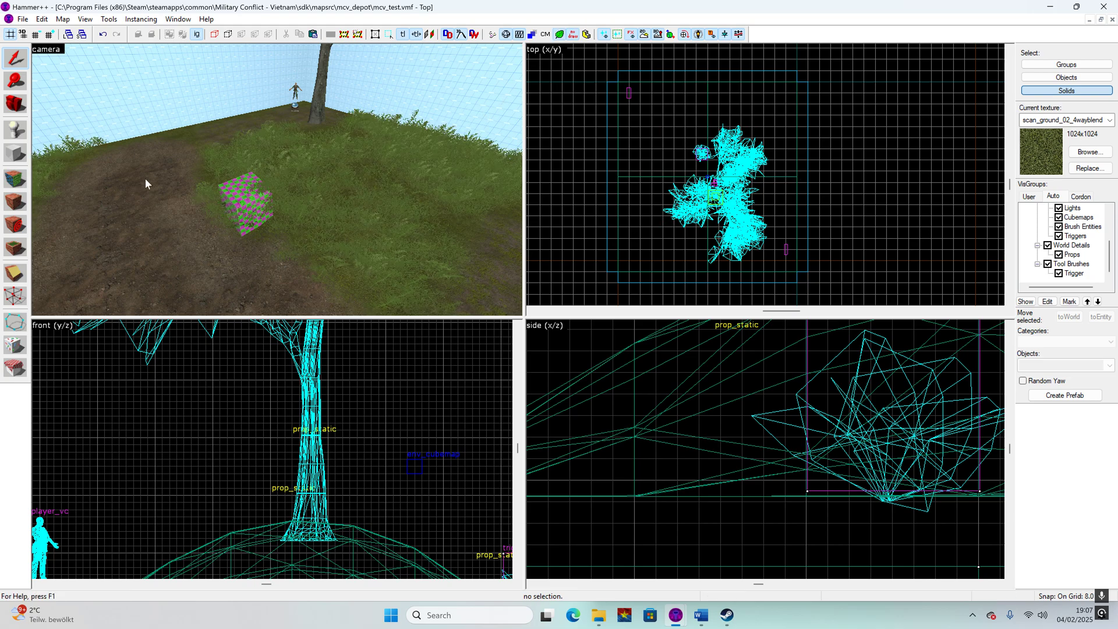
- Switch to the open mcv_depot map and bring the concrete pipes in front of the arched hangar into the camera view
key("s")
key("z")
key("z")
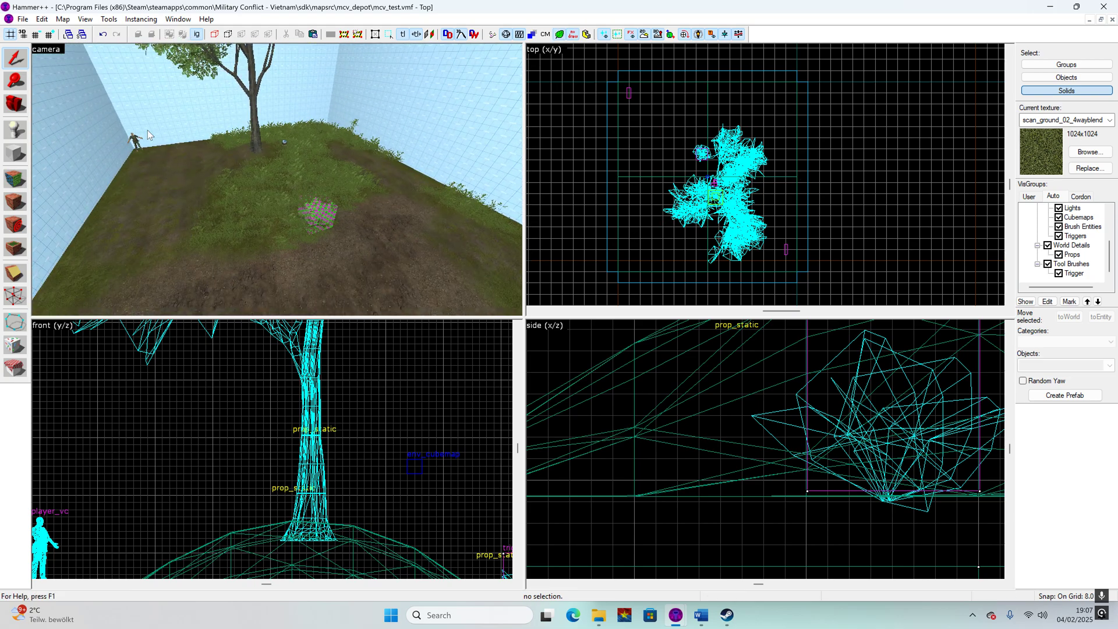
left_click(22, 19)
mouse_move(52, 178)
left_click(184, 195)
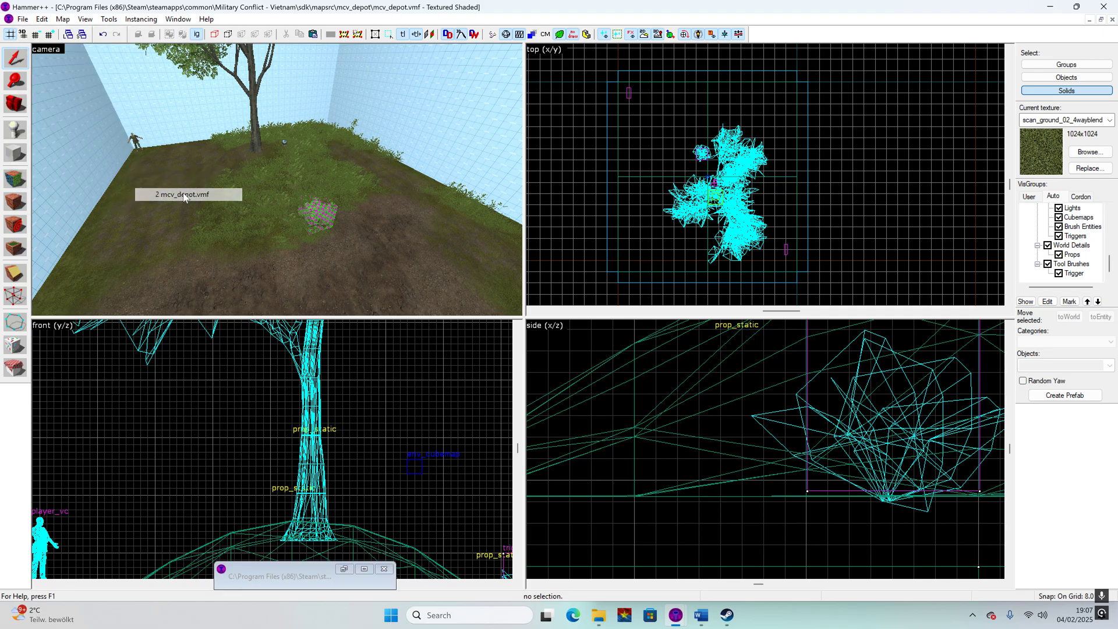
key("s")
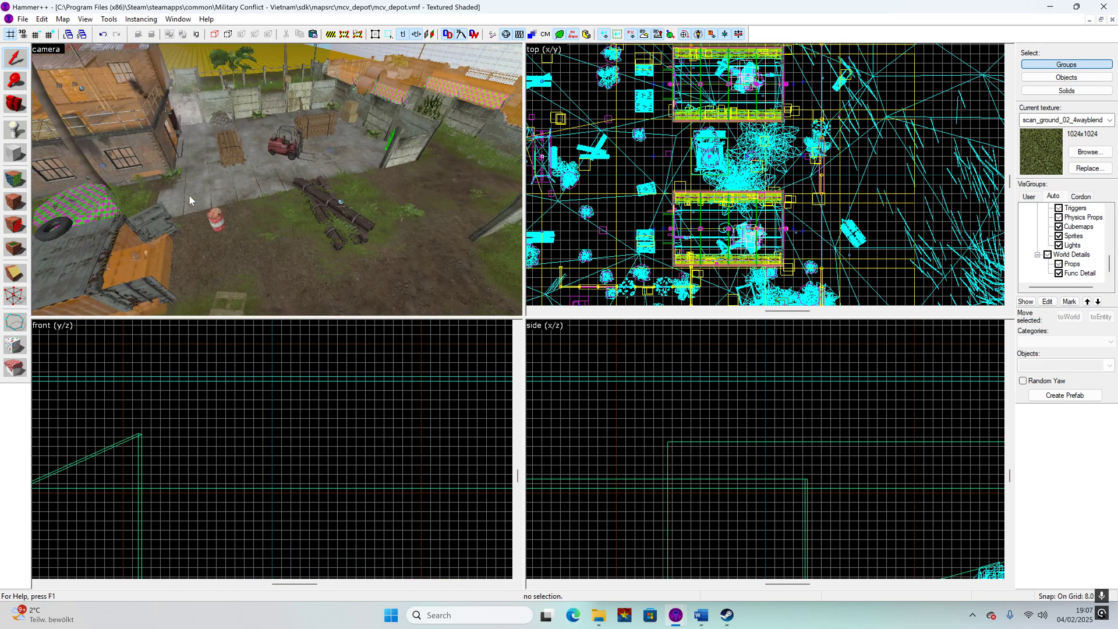
key("w")
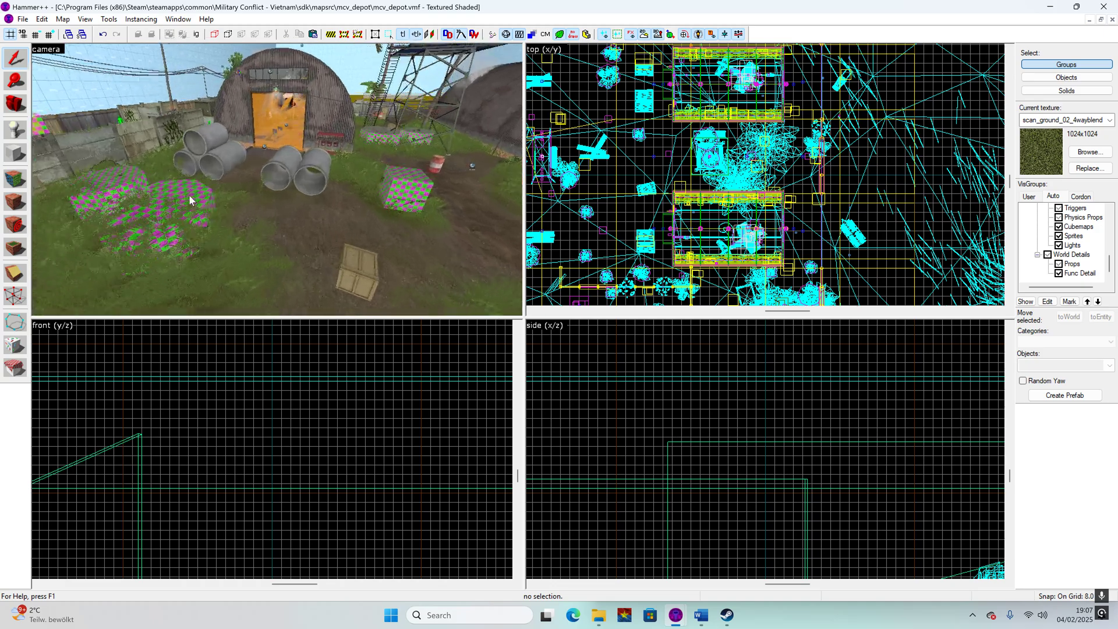
- Cut the concrete pipe prop lying in front of the hangar's orange door
left_click(283, 156)
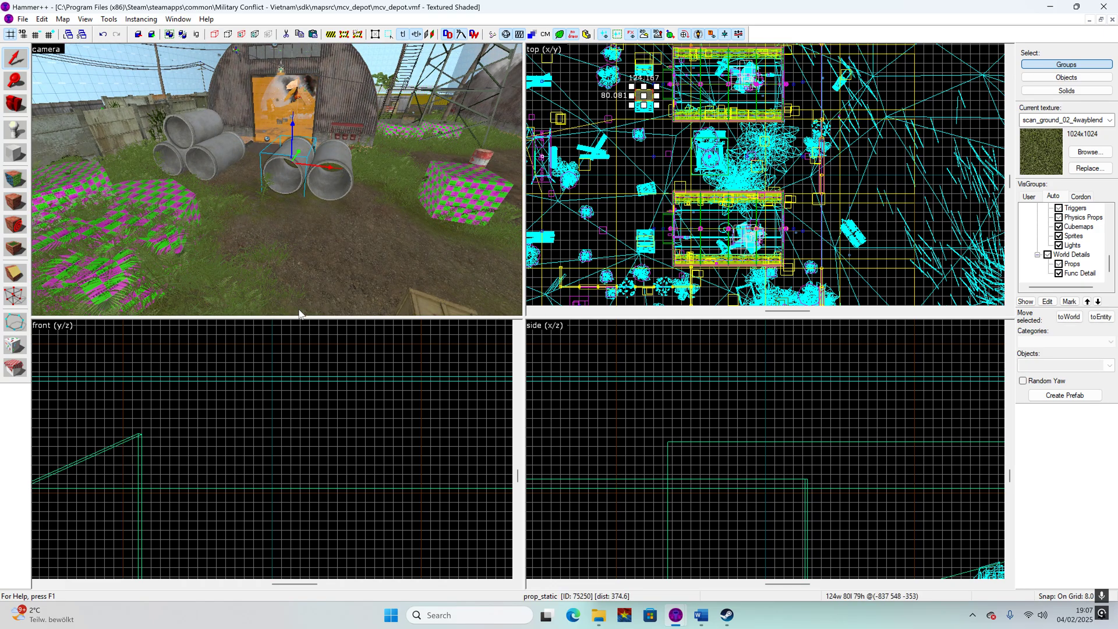
left_click(310, 348)
left_click(292, 165)
left_click(292, 159)
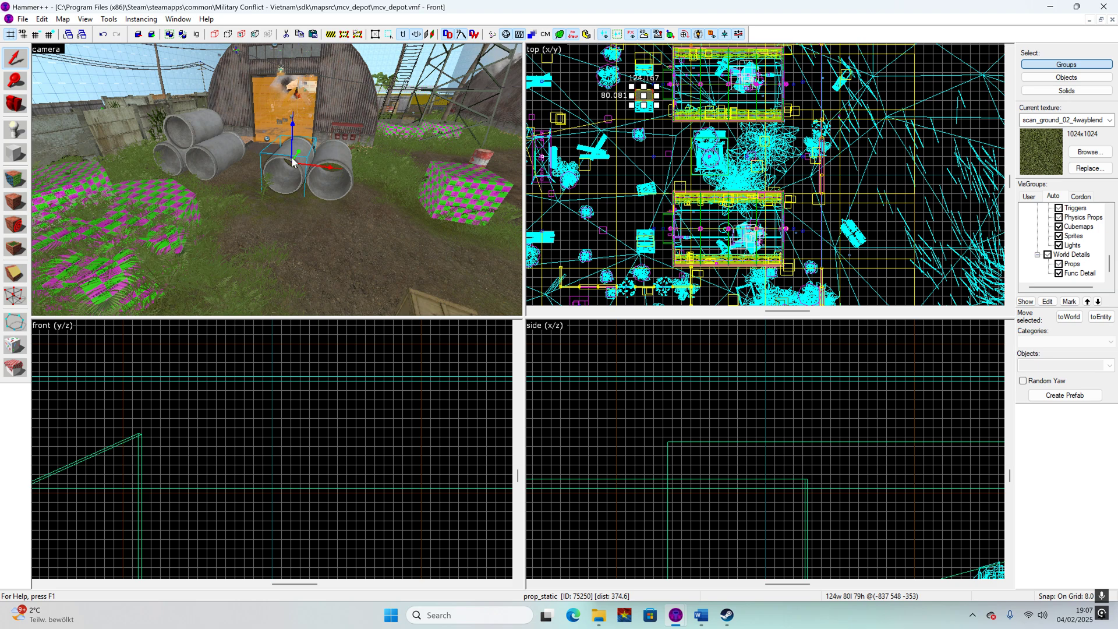
key("Delete")
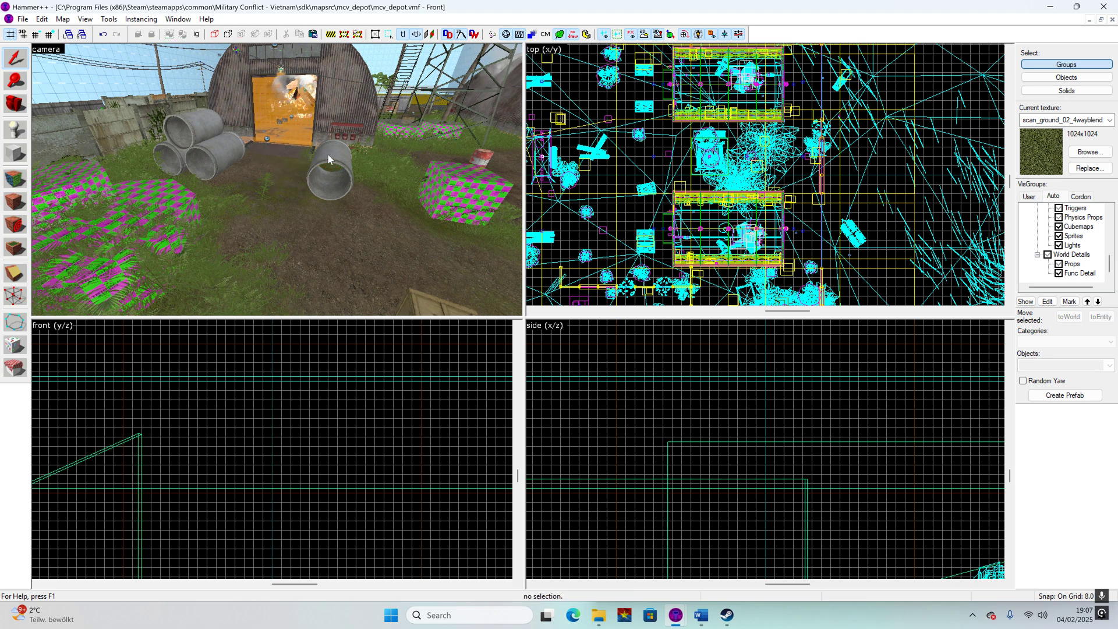
- Switch back to the mcv_test map and aim the camera at the open ground near the player figure
left_click(23, 19)
mouse_move(81, 181)
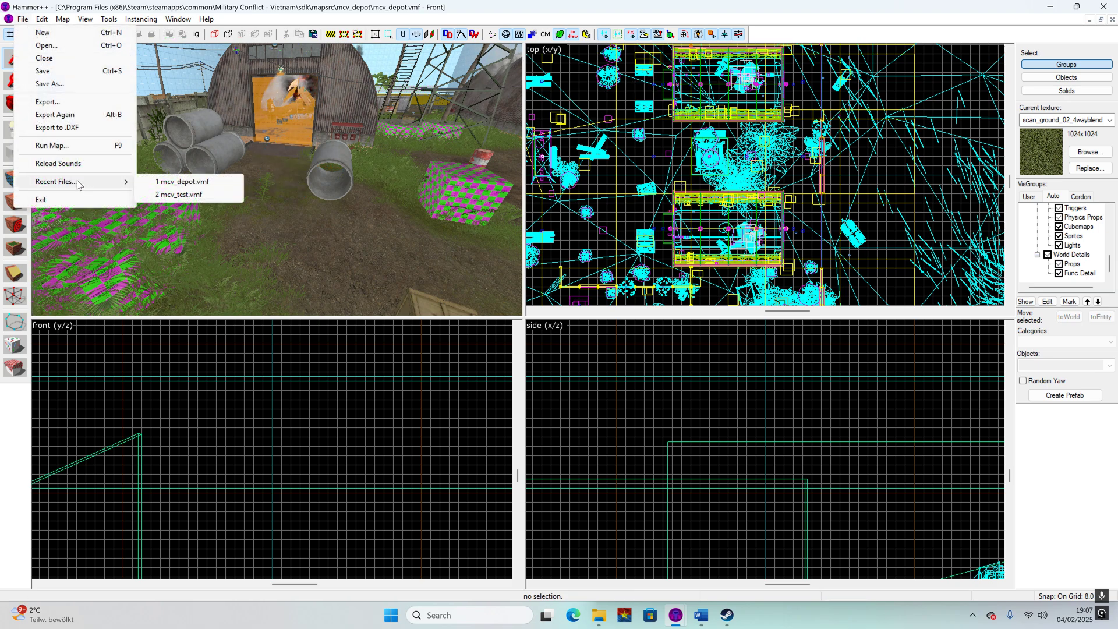
left_click(189, 195)
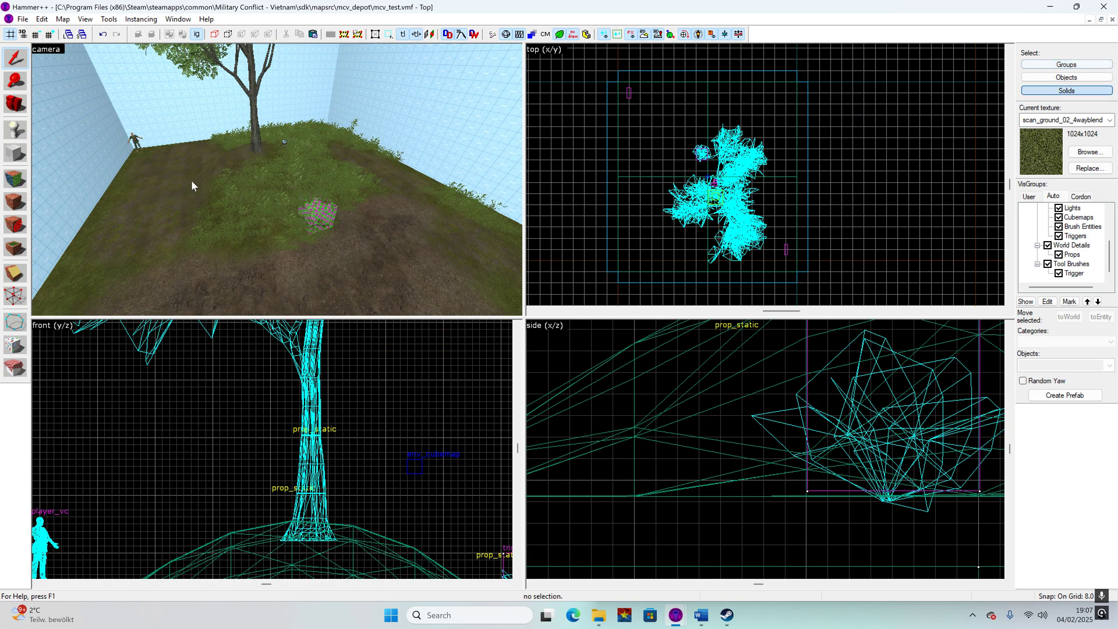
key("Left")
key("Left")
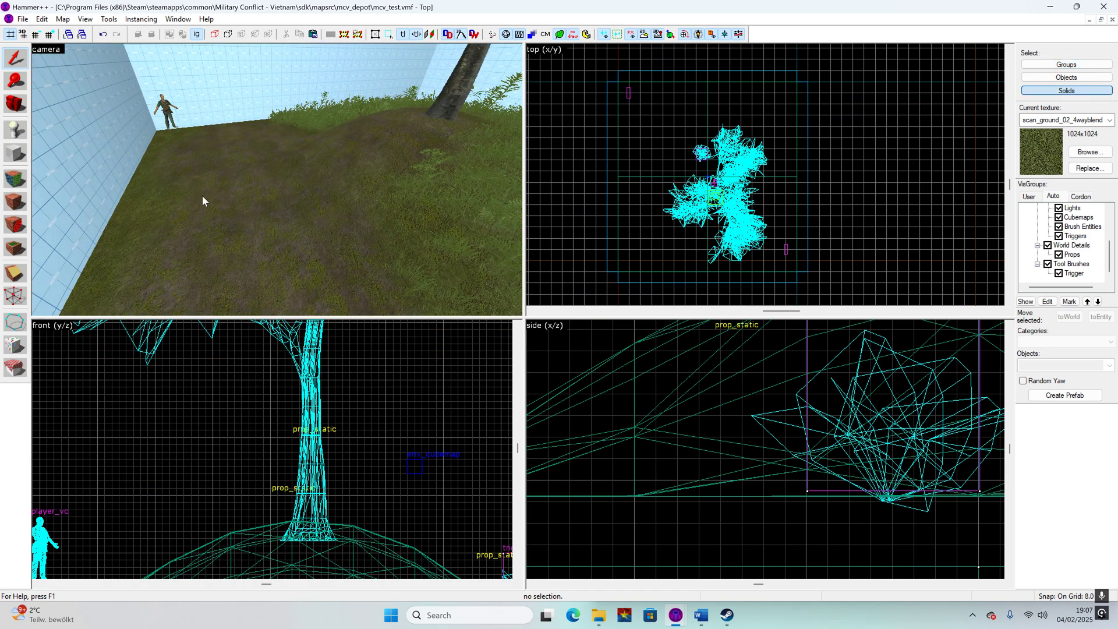
- Try the concrete pipe on the open ground near the map wall, inspect its underside, and delete it
key("ctrl+v")
key("a")
key("w")
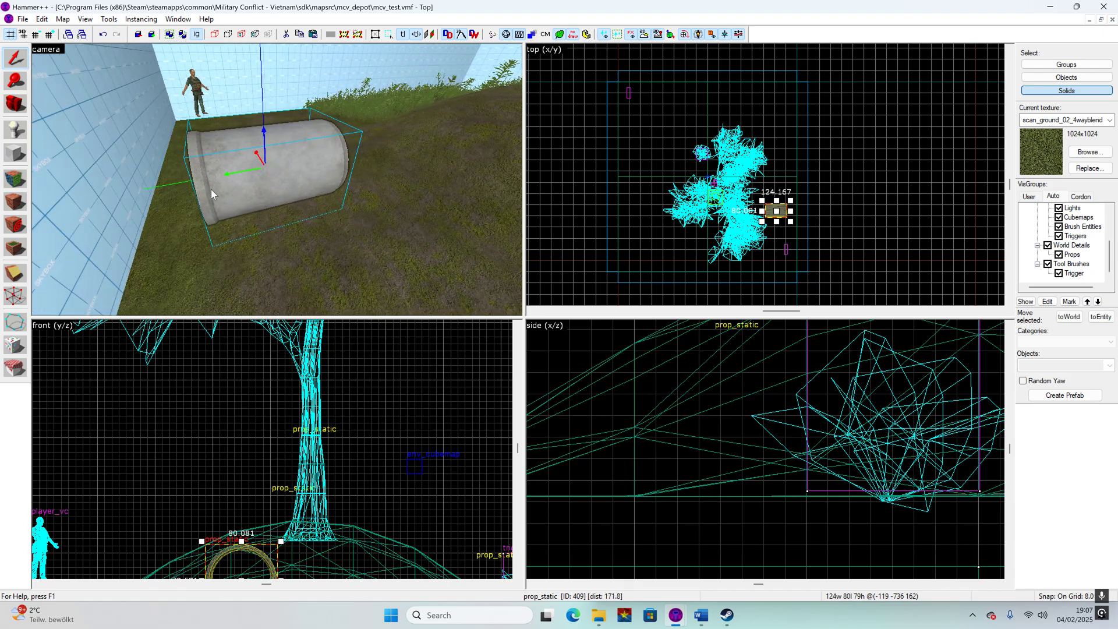
key("Down")
key("w")
key("Up")
key("s")
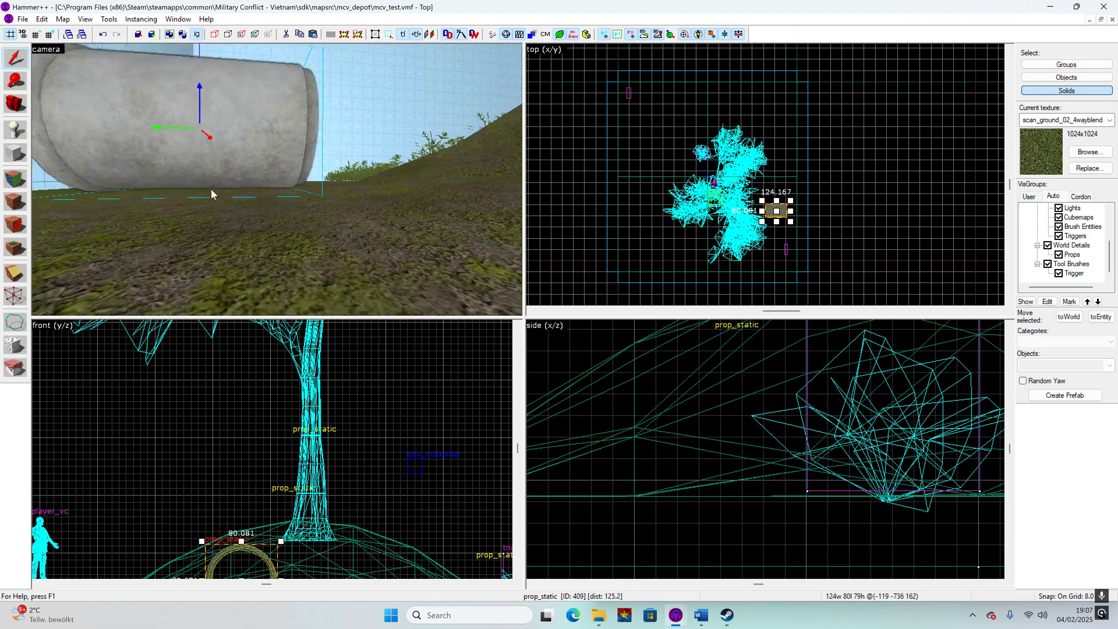
key("s")
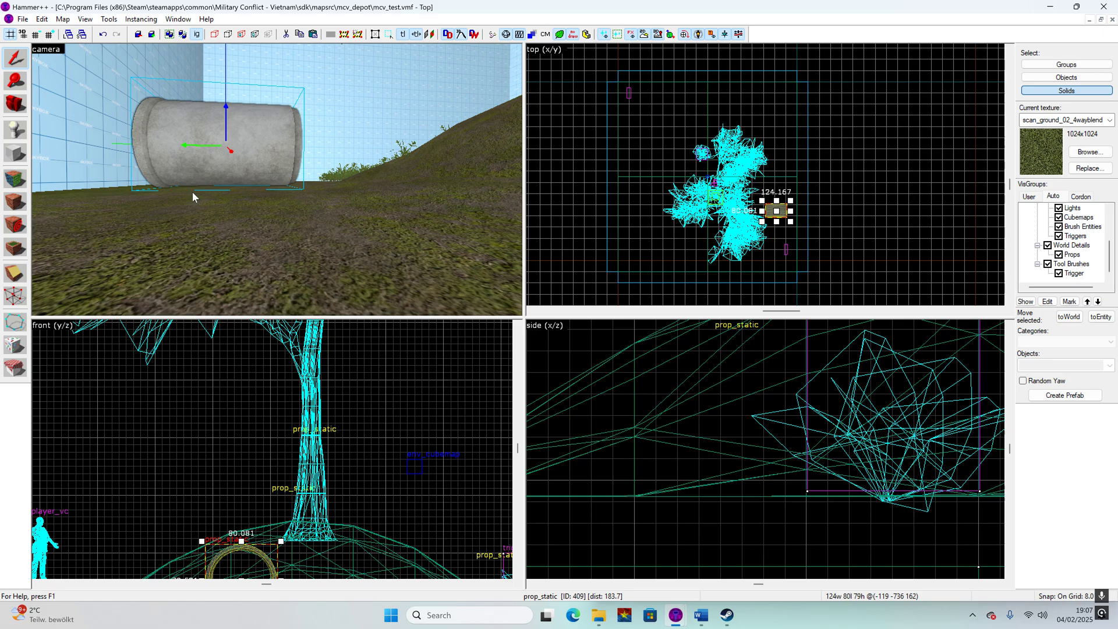
key("Delete")
- Paste the concrete pipe onto the slope of the mound, near the tree
key("Right")
key("Up")
key("Down")
key("w")
key("s")
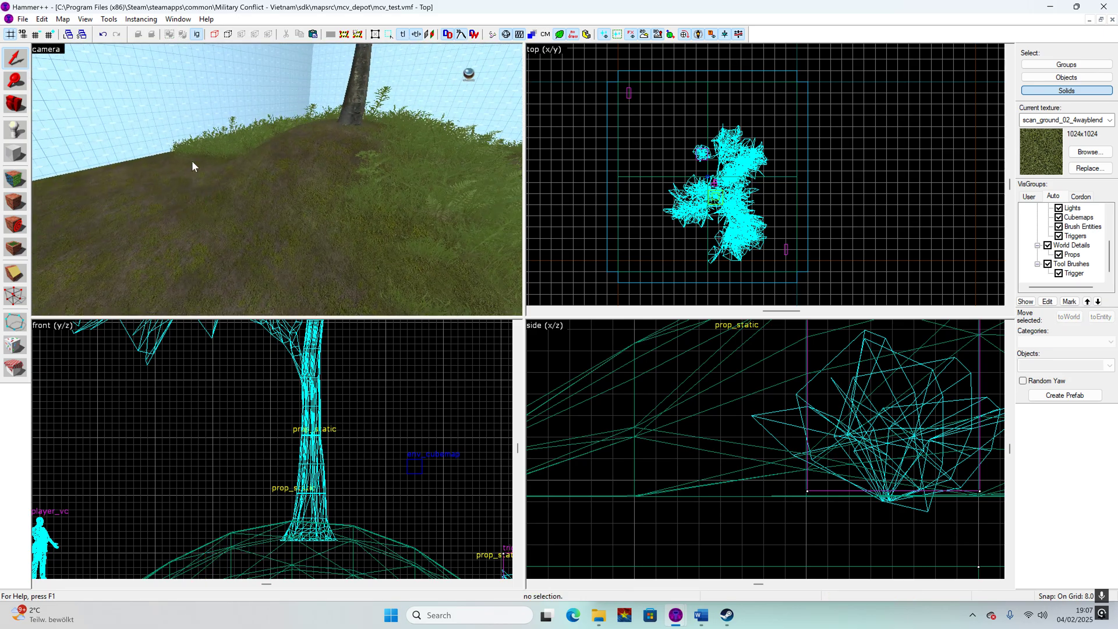
key("ctrl+v")
key("Right")
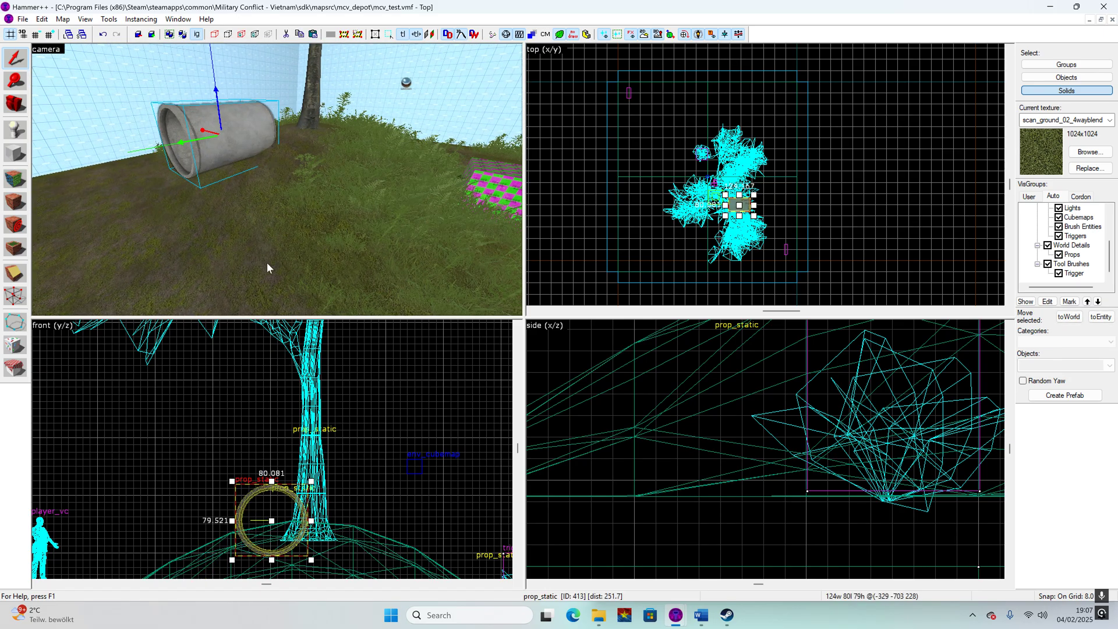
- Rotate the pasted pipe in the side (x/z) view and by -45 degrees in the front (y/z) view, then tilt it further in the side view
scroll(741, 476, "down", 4)
scroll(848, 460, "up", 5)
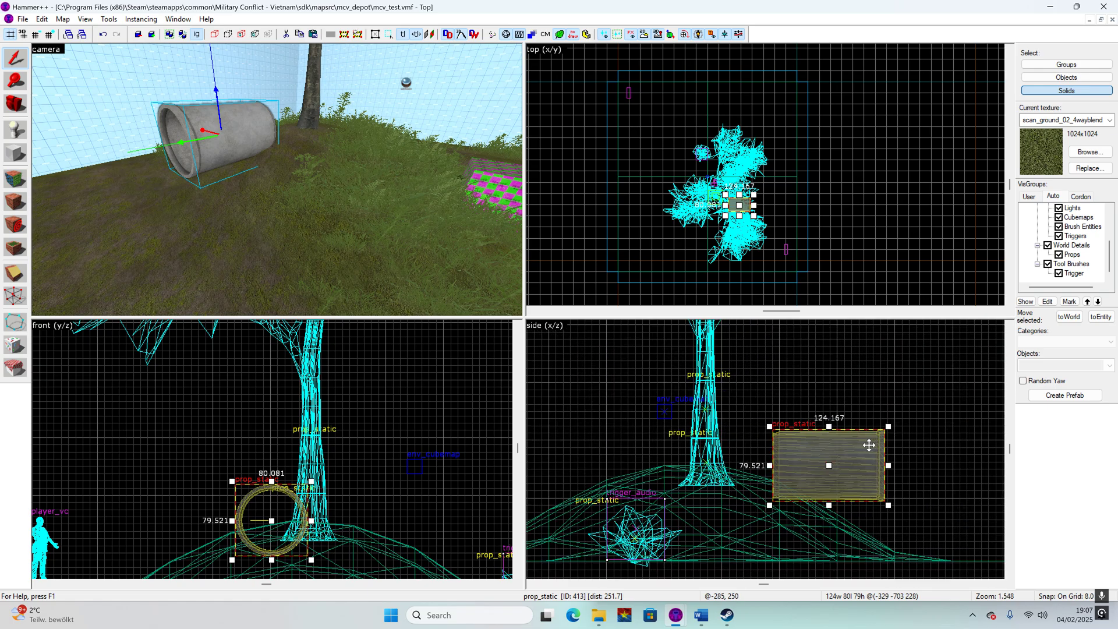
left_click(831, 466)
mouse_move(888, 430)
left_mouse_down()
mouse_move(903, 463)
mouse_move(894, 423)
left_mouse_up()
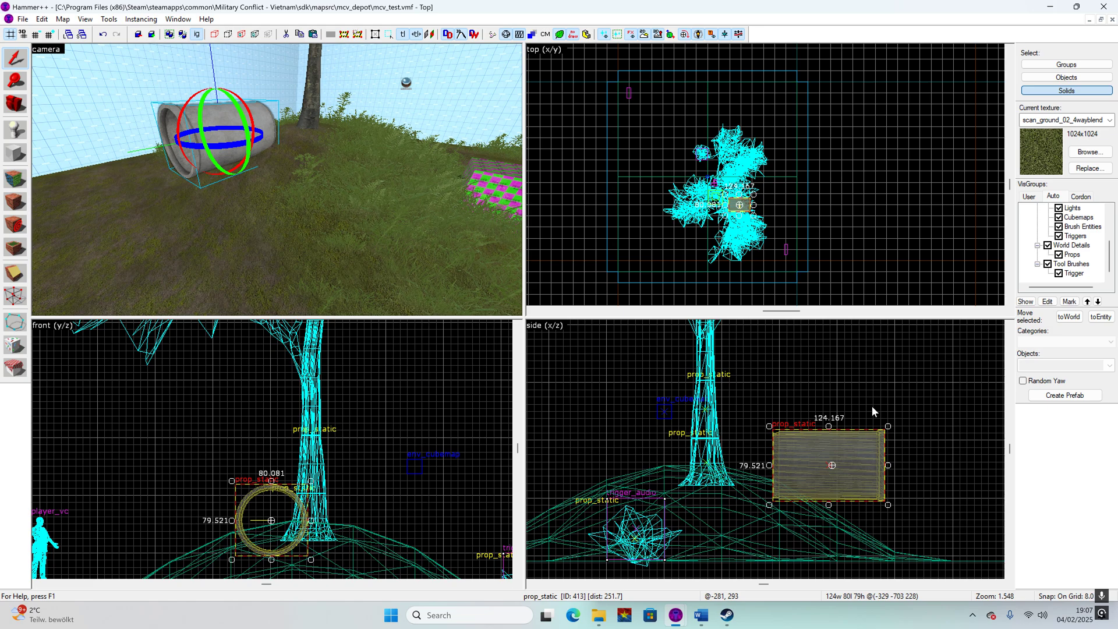
left_click(872, 408)
left_click(212, 145)
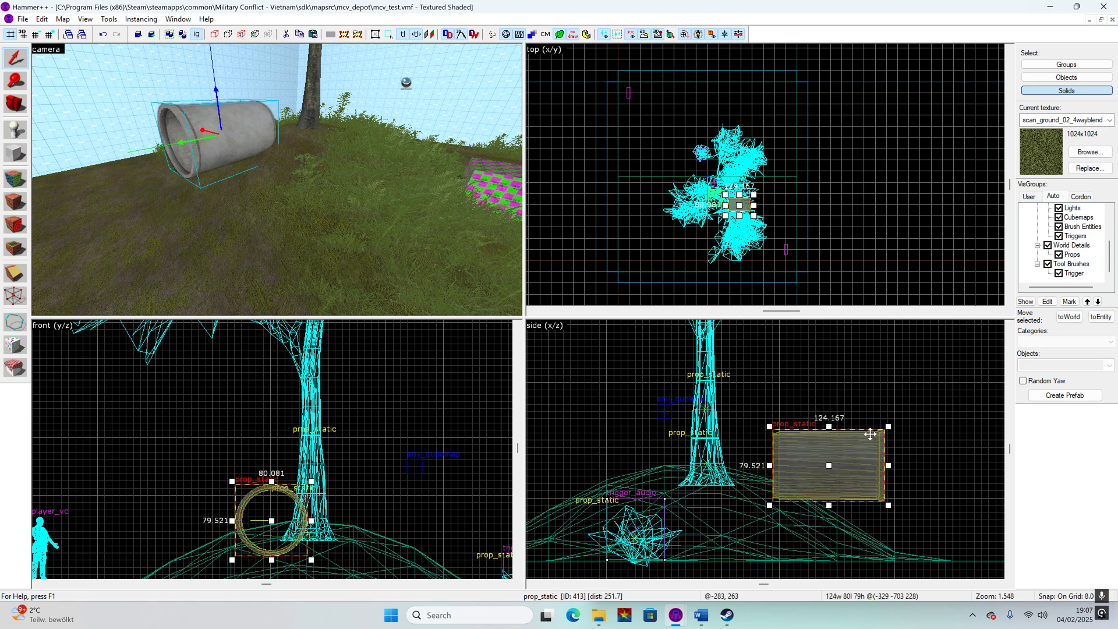
left_click_drag(889, 429, 897, 446)
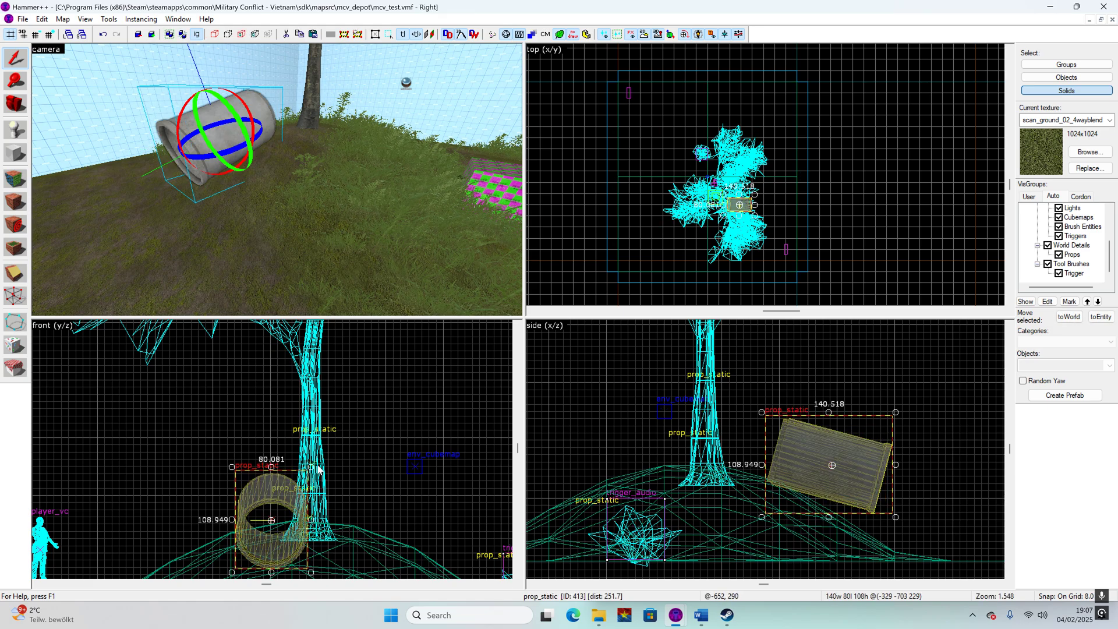
left_click_drag(311, 467, 373, 493)
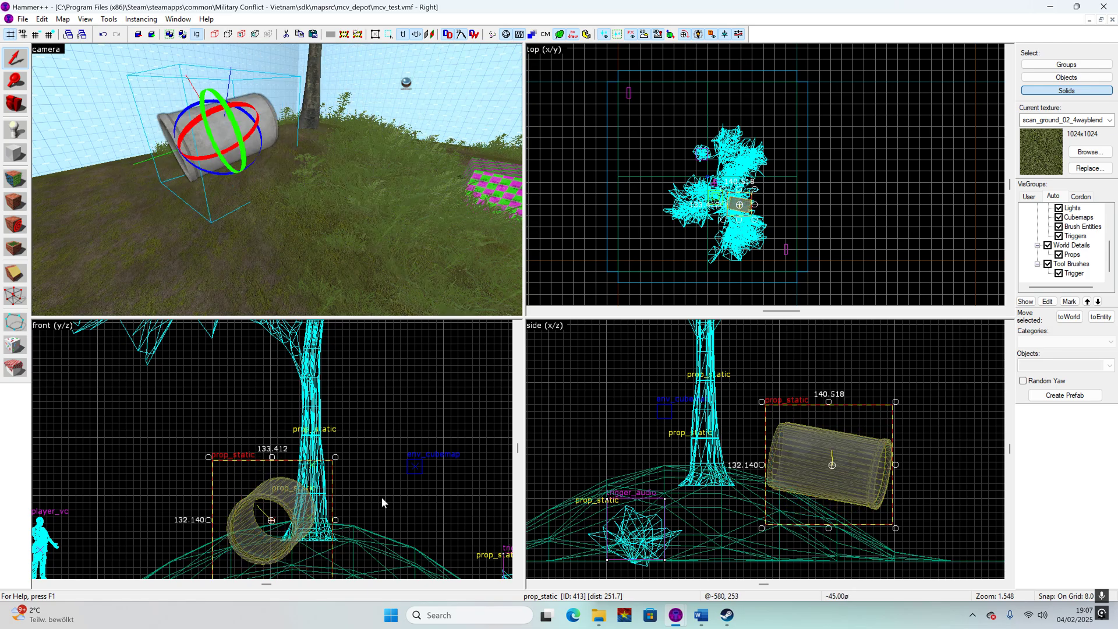
mouse_move(896, 402)
left_mouse_down()
mouse_move(906, 429)
mouse_move(902, 382)
mouse_move(909, 402)
left_mouse_up()
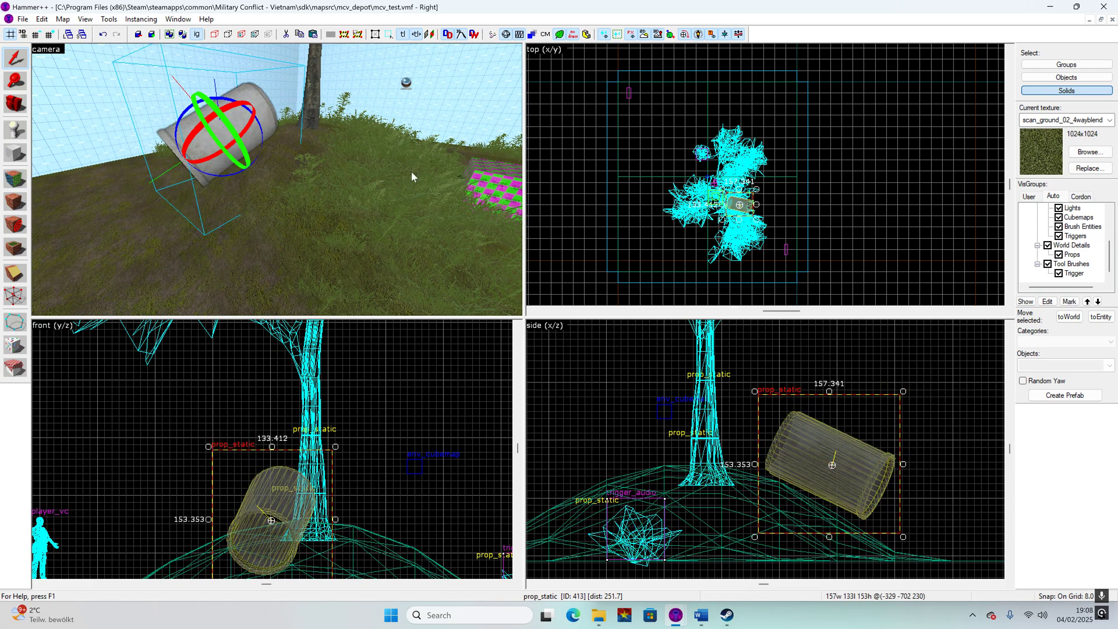
- Review the 15 degree rotation setting in the 2D view options, then make small rotations of the pipe in the side and front views
left_click(109, 19)
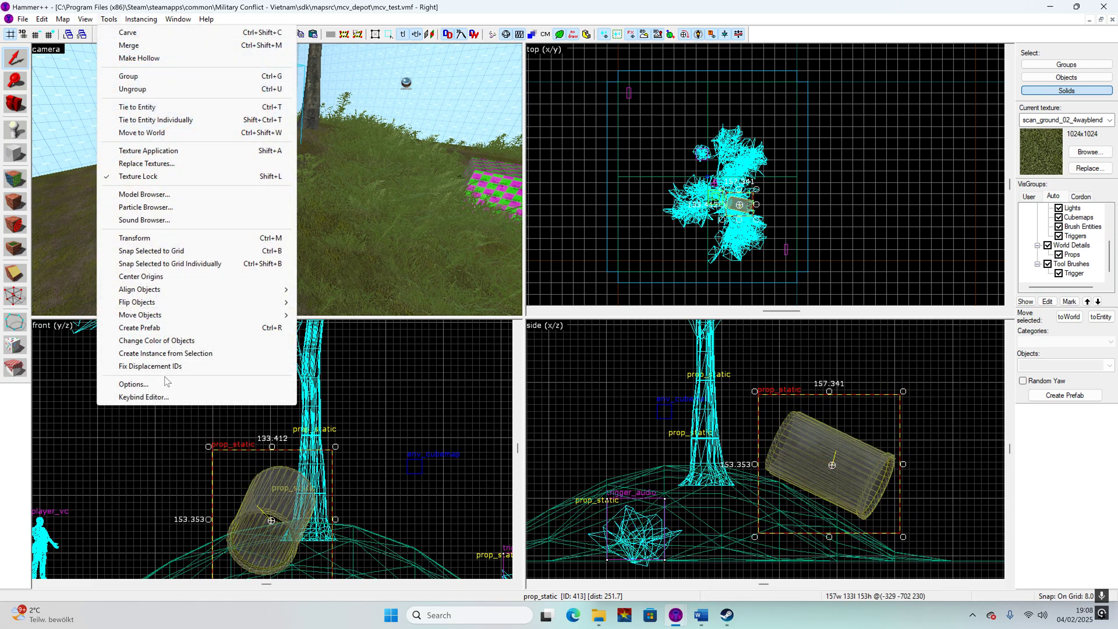
left_click(133, 385)
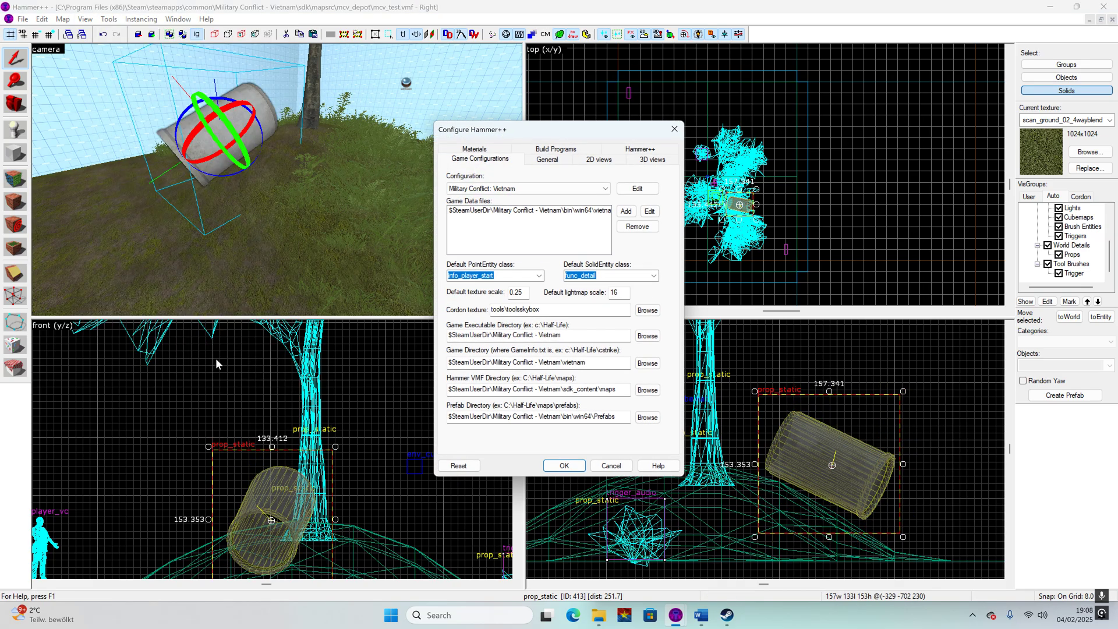
left_click(594, 161)
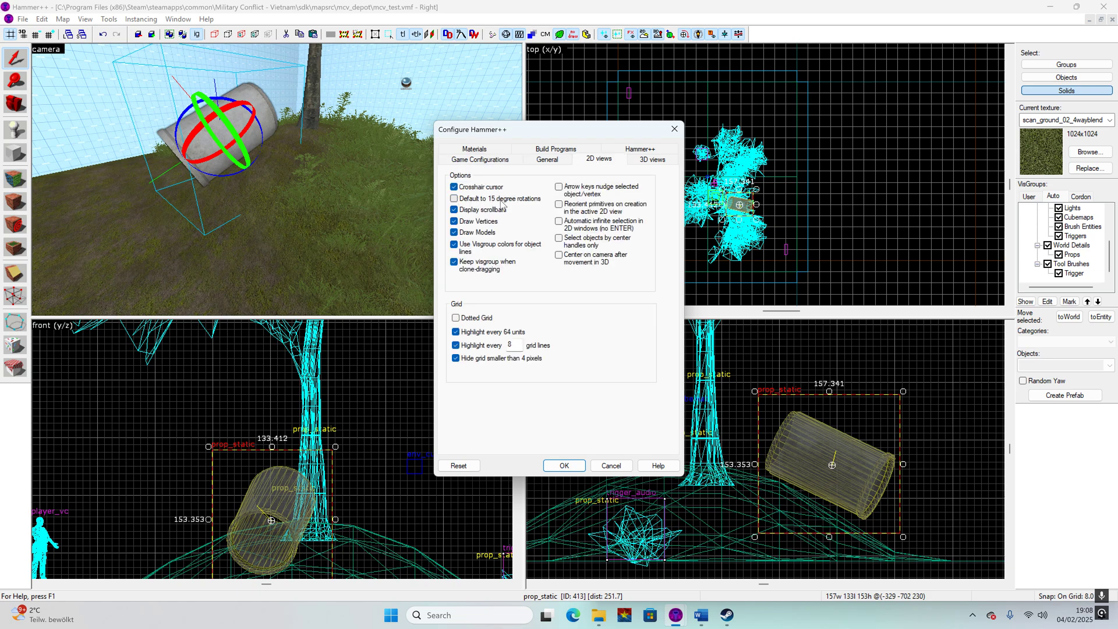
left_click(565, 466)
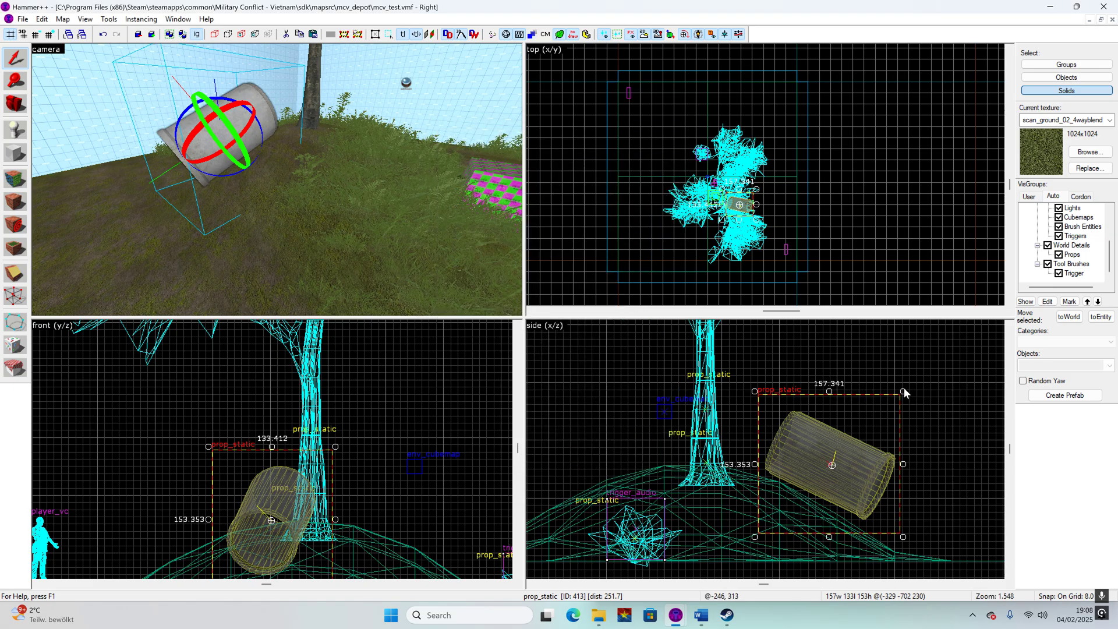
left_click_drag(903, 390, 897, 417)
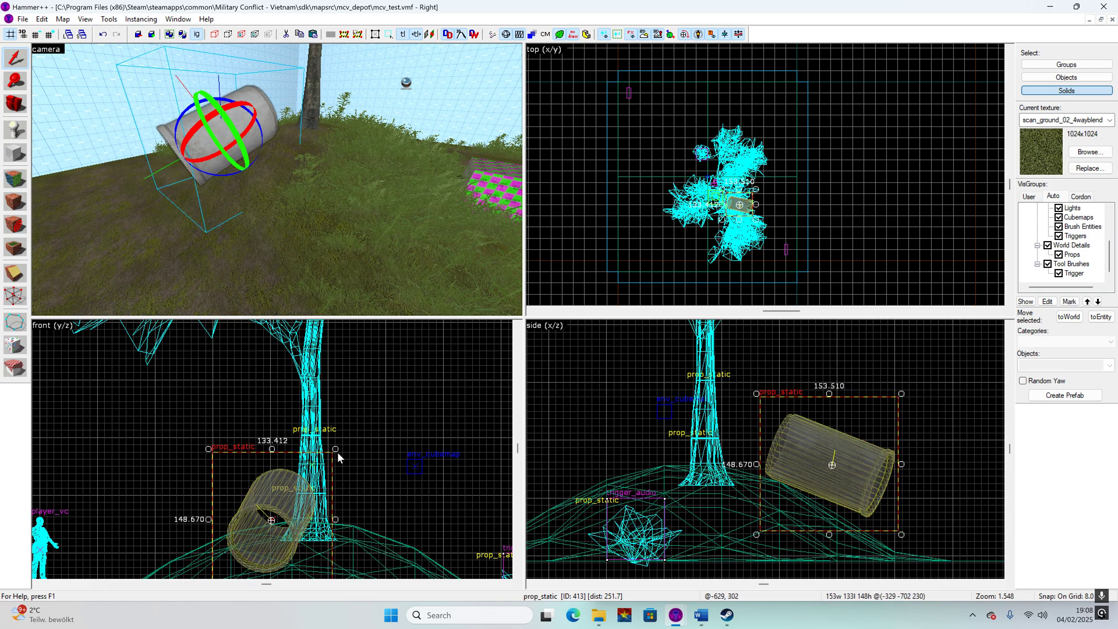
left_click_drag(337, 452, 340, 448)
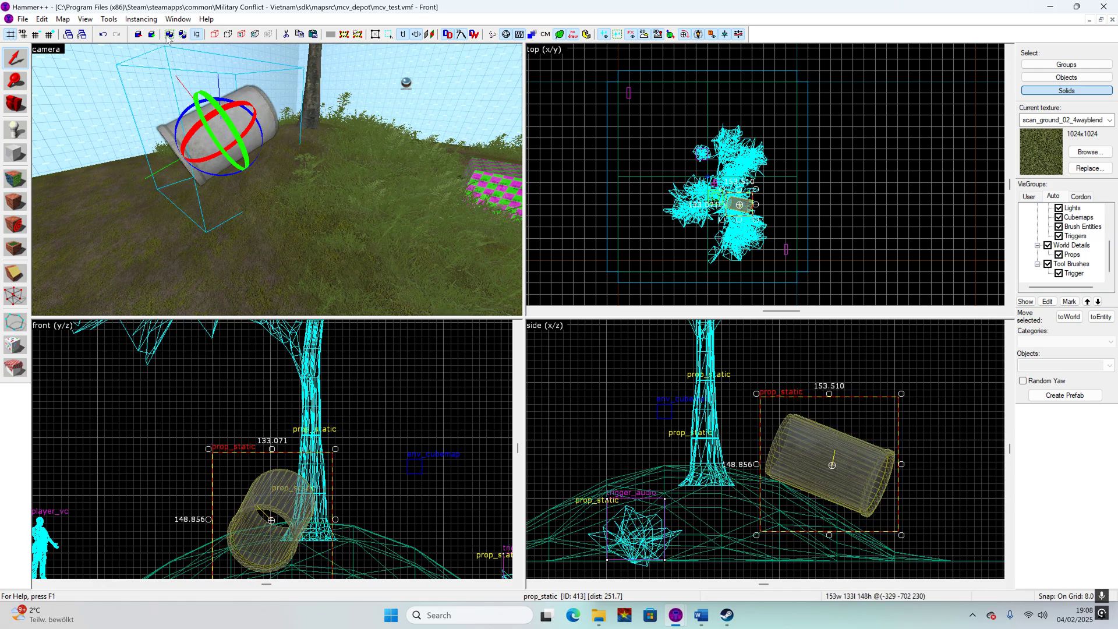
- Recheck the default 15 degree rotation option, then tilt the pipe more steeply and raise it about 20 units in the side view
left_click(109, 18)
left_click(146, 387)
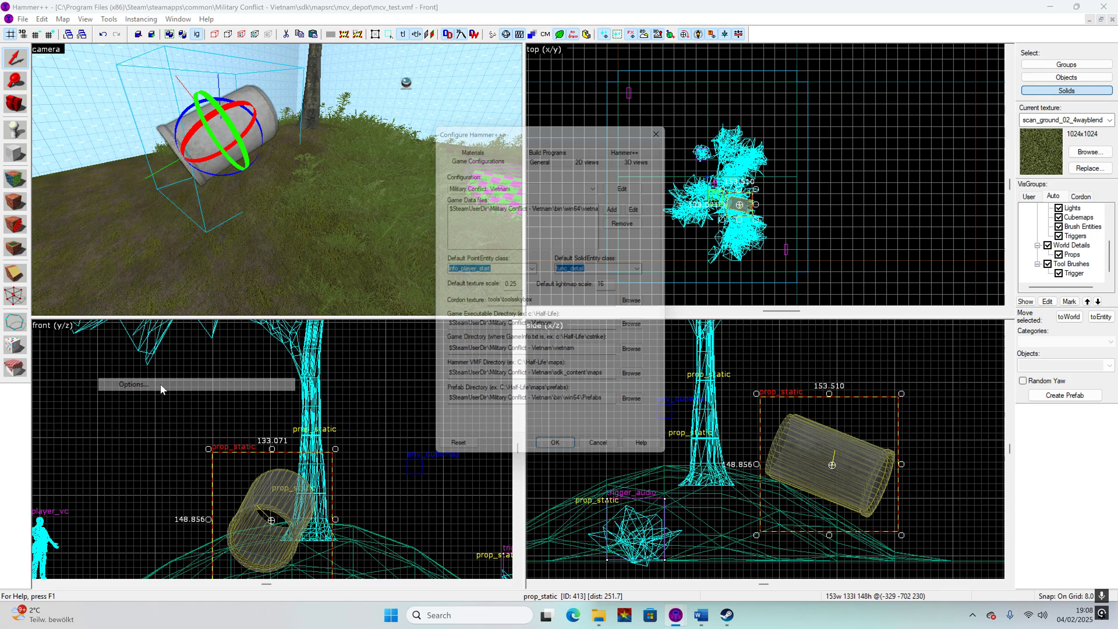
left_click(595, 161)
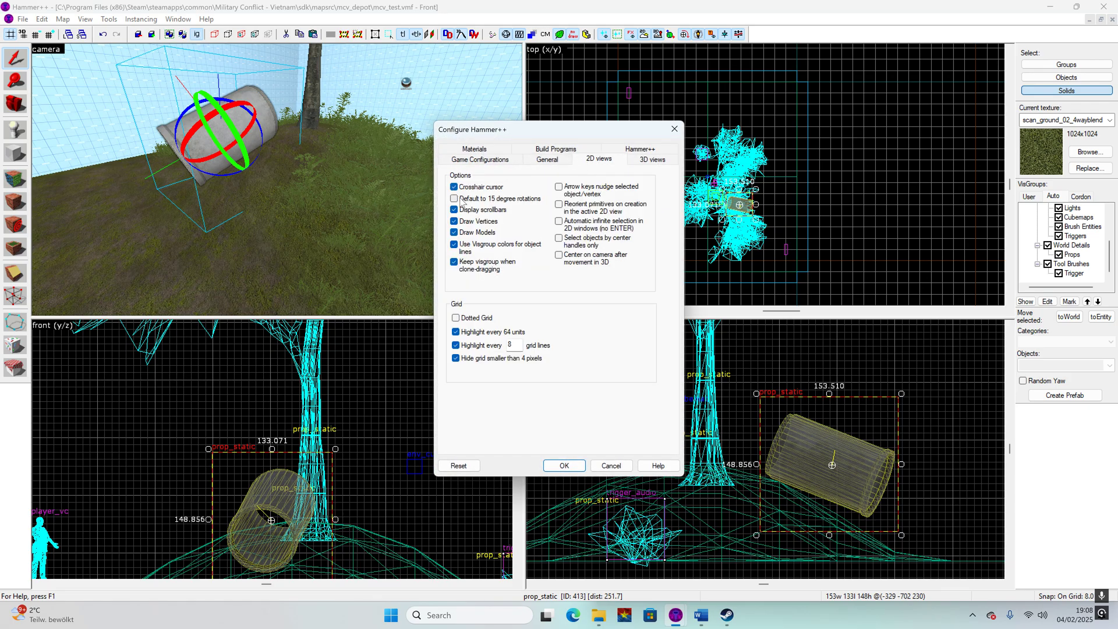
left_click(558, 465)
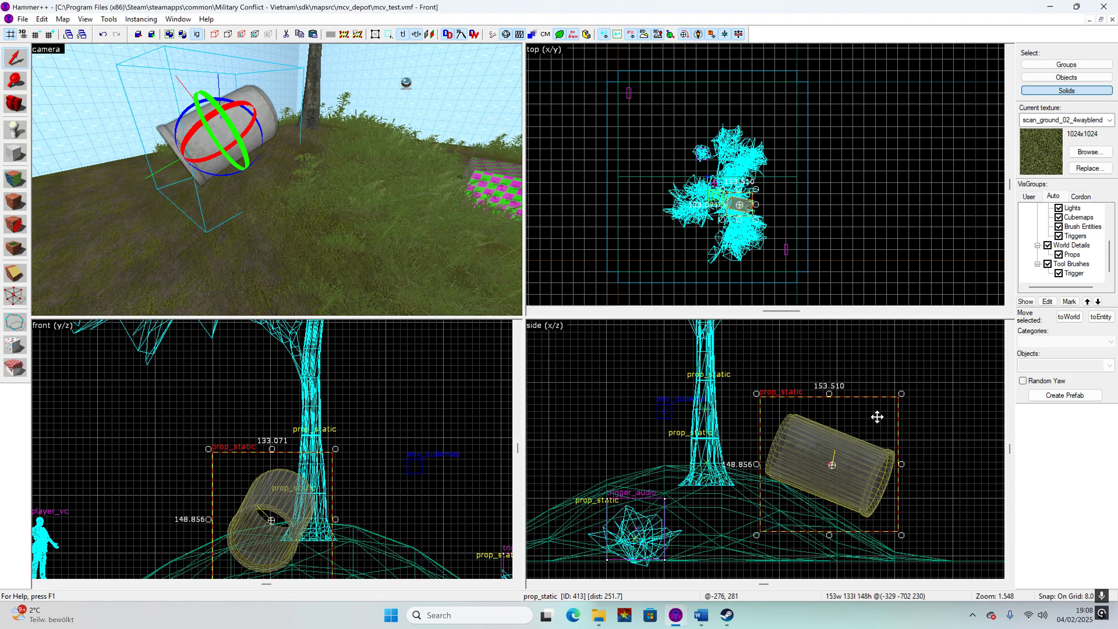
left_click_drag(901, 395, 916, 420)
left_click_drag(845, 482, 854, 464)
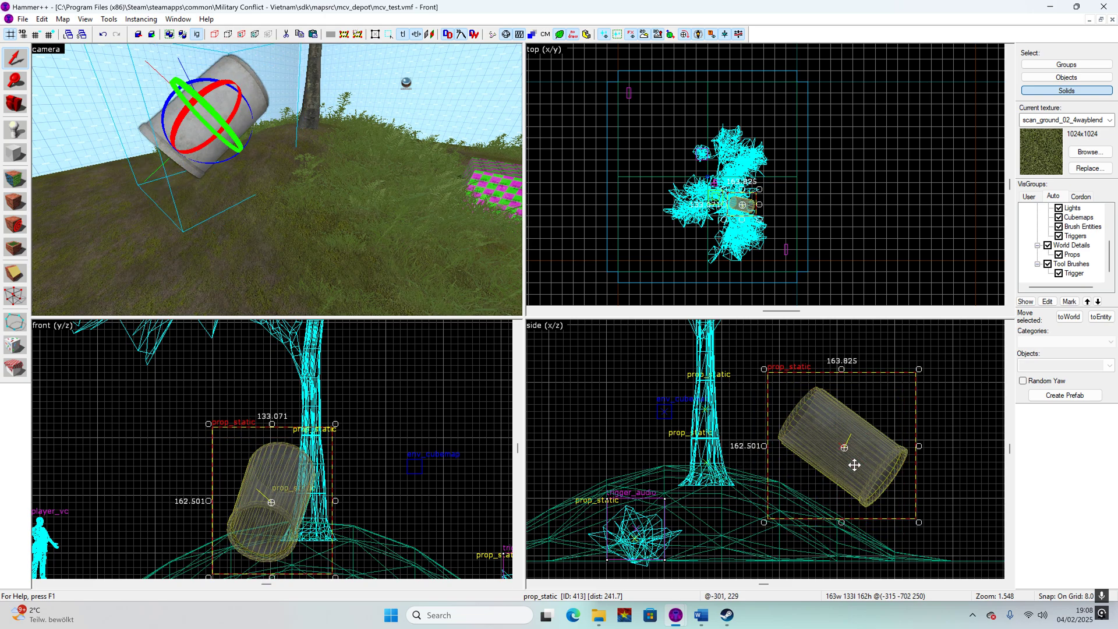
- Run the physics simulation on the tilted concrete pipe until it falls and rolls down the terrain, keeping its simulated position
left_click(10, 371)
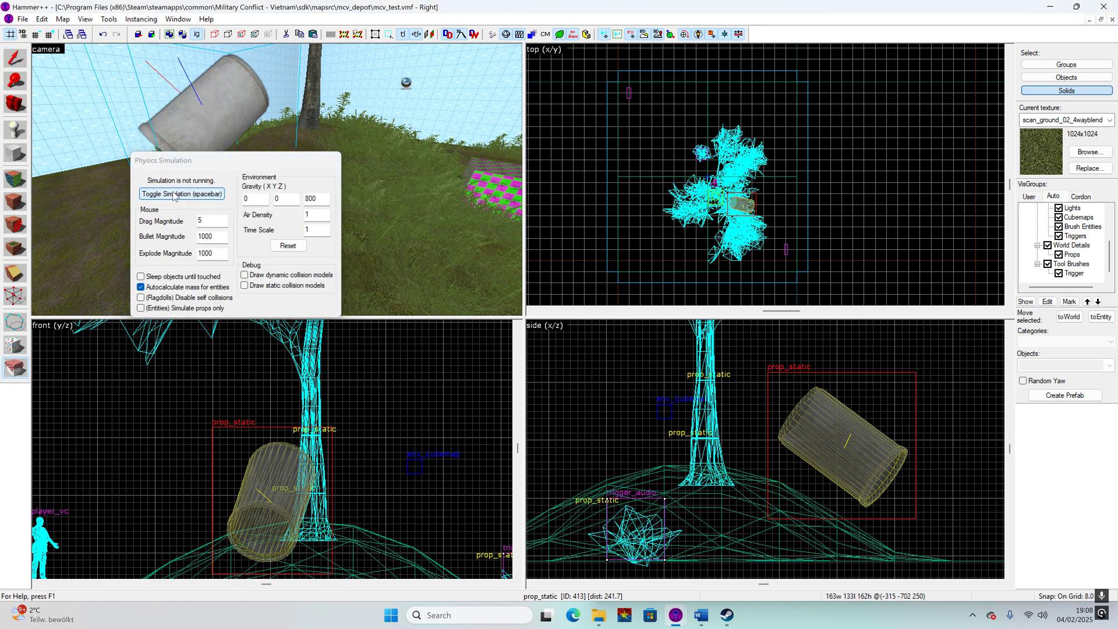
left_click(173, 196)
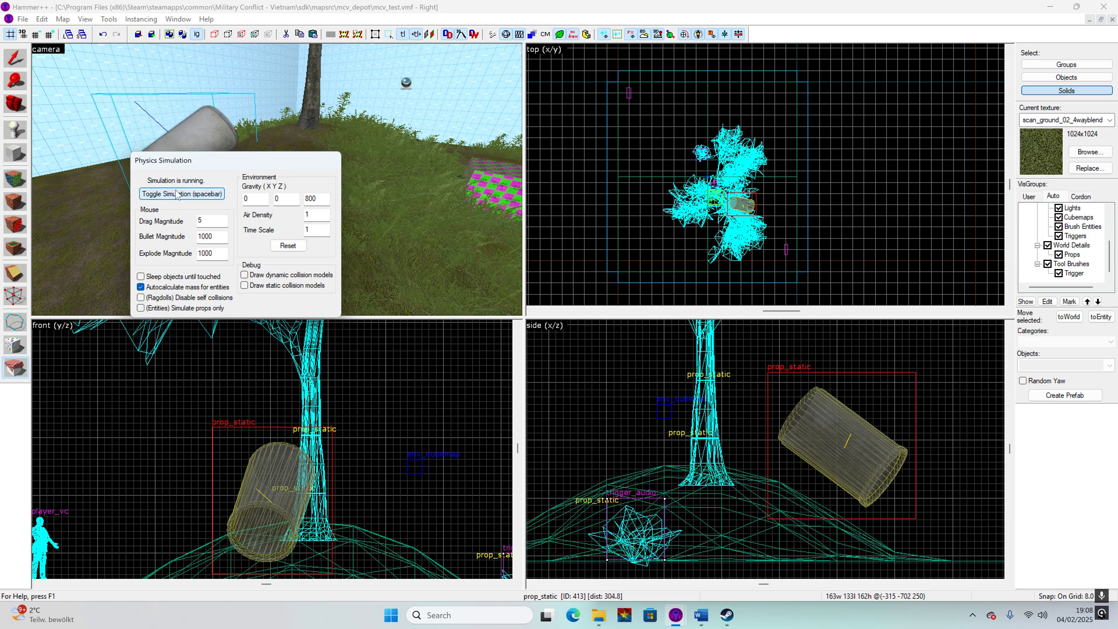
left_click_drag(206, 161, 376, 163)
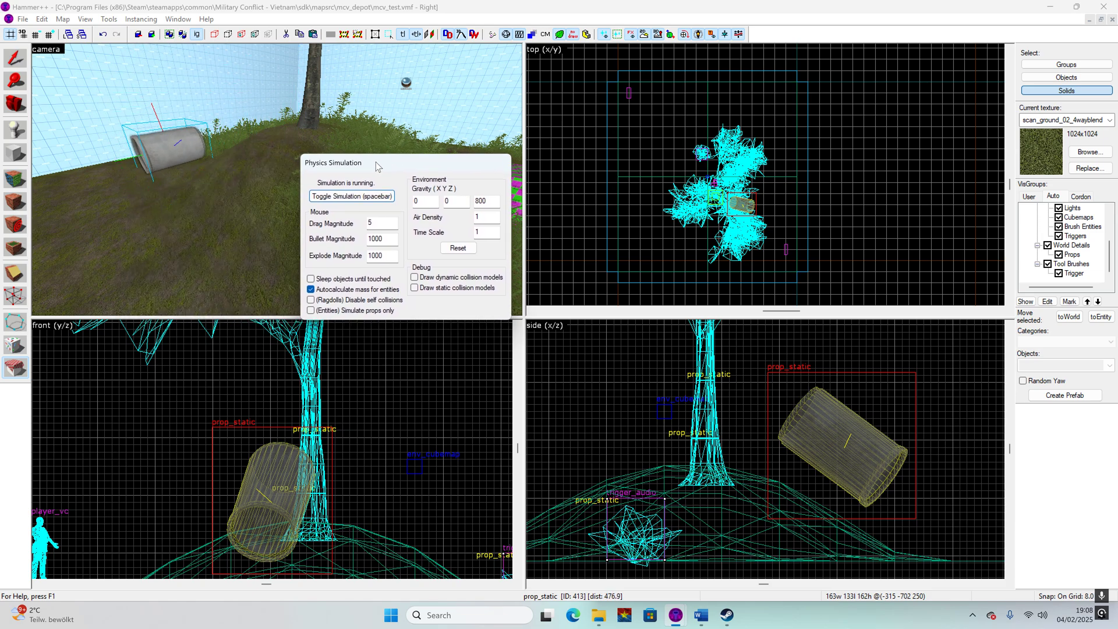
left_click(185, 110)
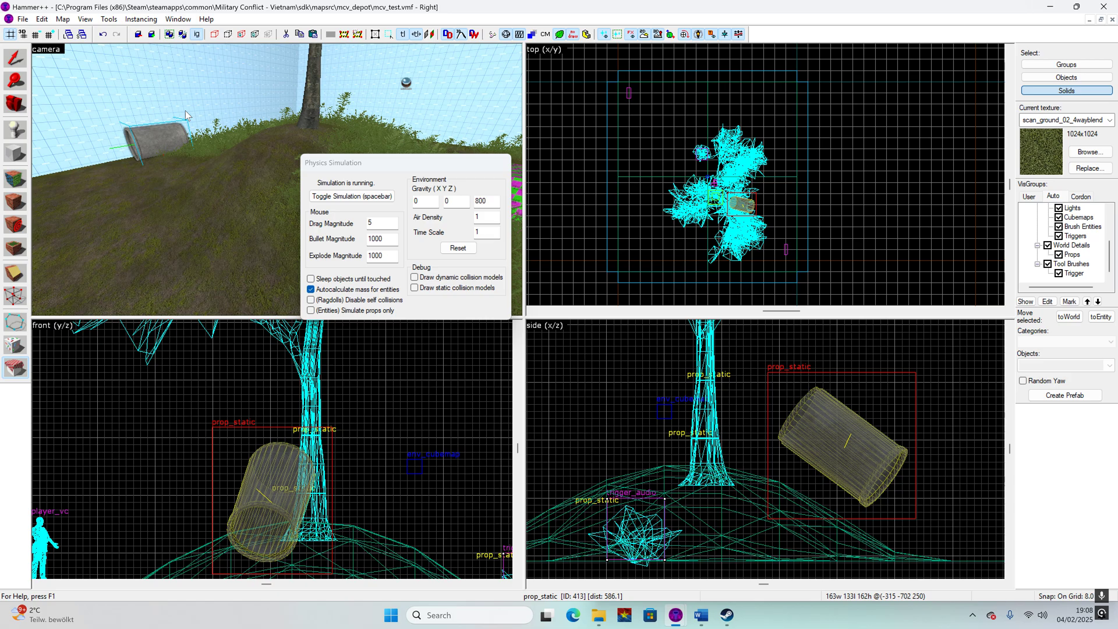
left_click(16, 61)
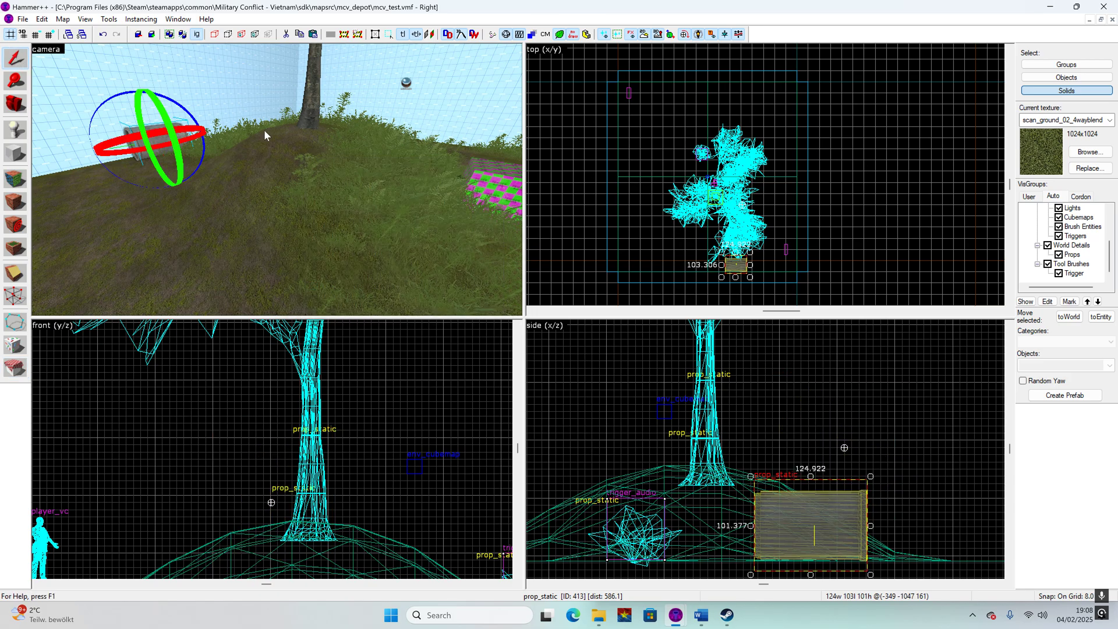
- Raise the pipe about 95 units in the side view and move it about 380 units back beside the tree in the top view
left_click_drag(838, 530, 846, 443)
scroll(793, 185, "down", 13)
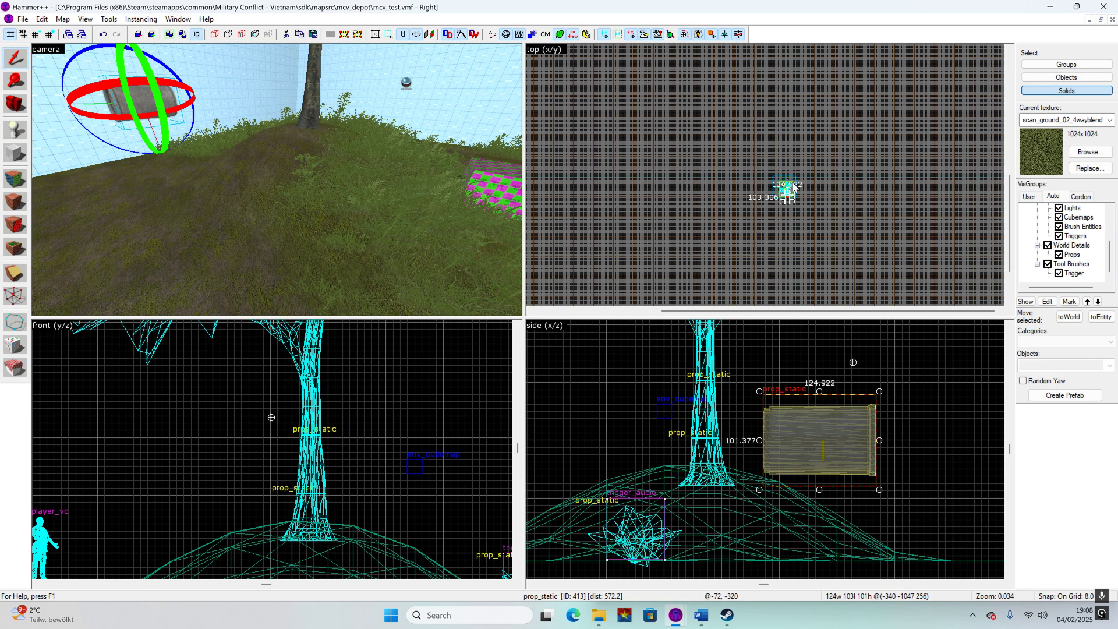
scroll(791, 196, "up", 18)
scroll(746, 295, "down", 1)
left_click_drag(745, 295, 776, 169)
scroll(219, 215, "down", 4)
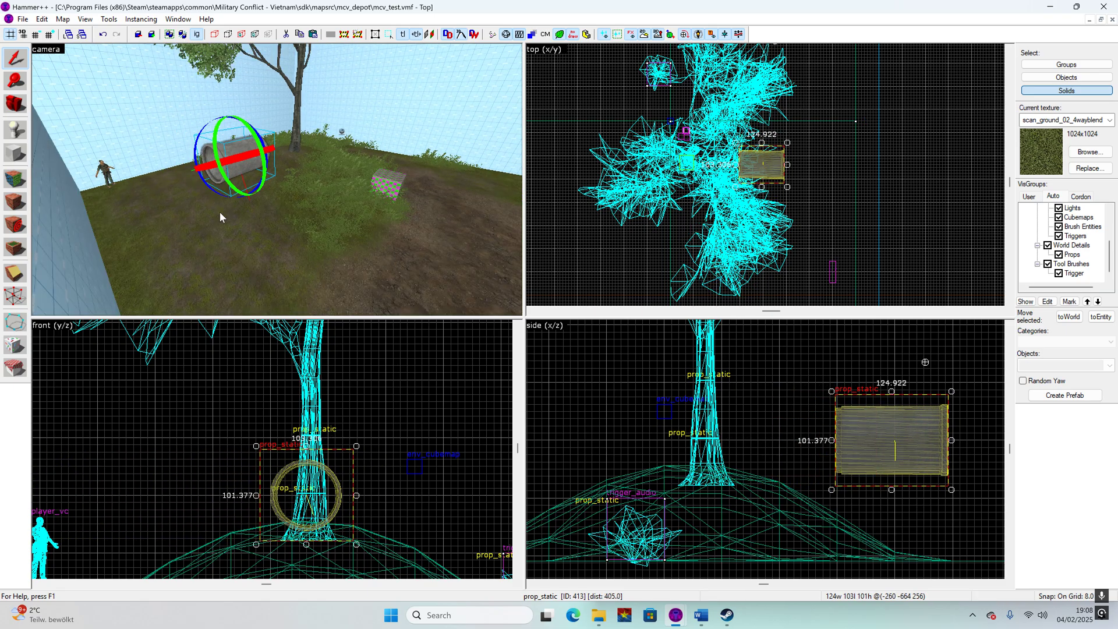
scroll(219, 212, "up", 2)
- Rerun the physics simulation on the pipe, stop it while the pipe leans on the mound's slope, and deselect it
left_click(16, 370)
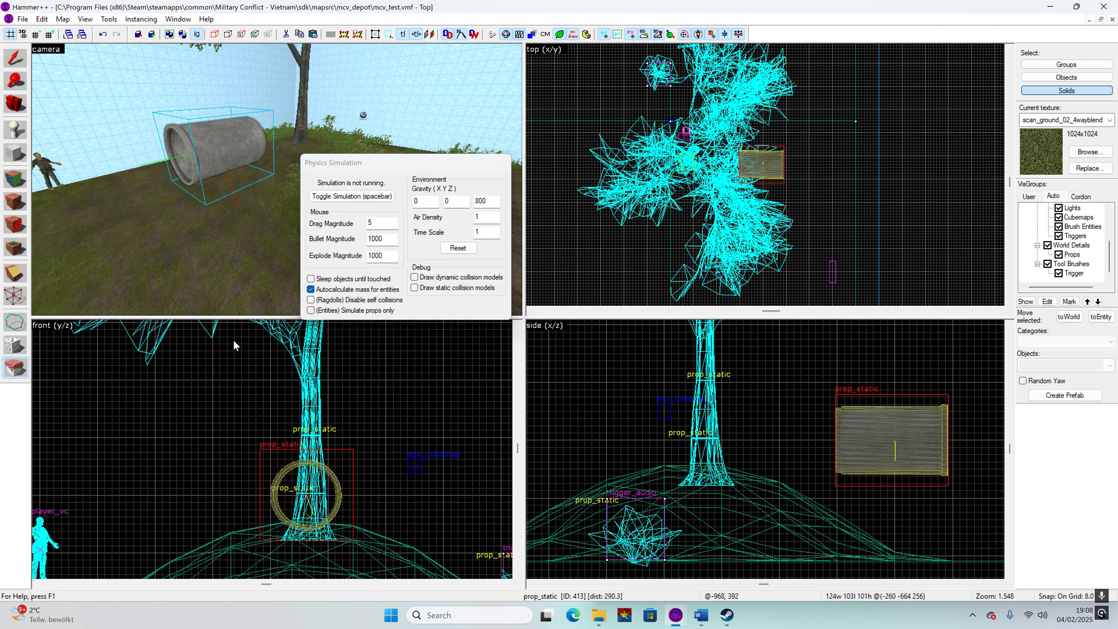
key("space")
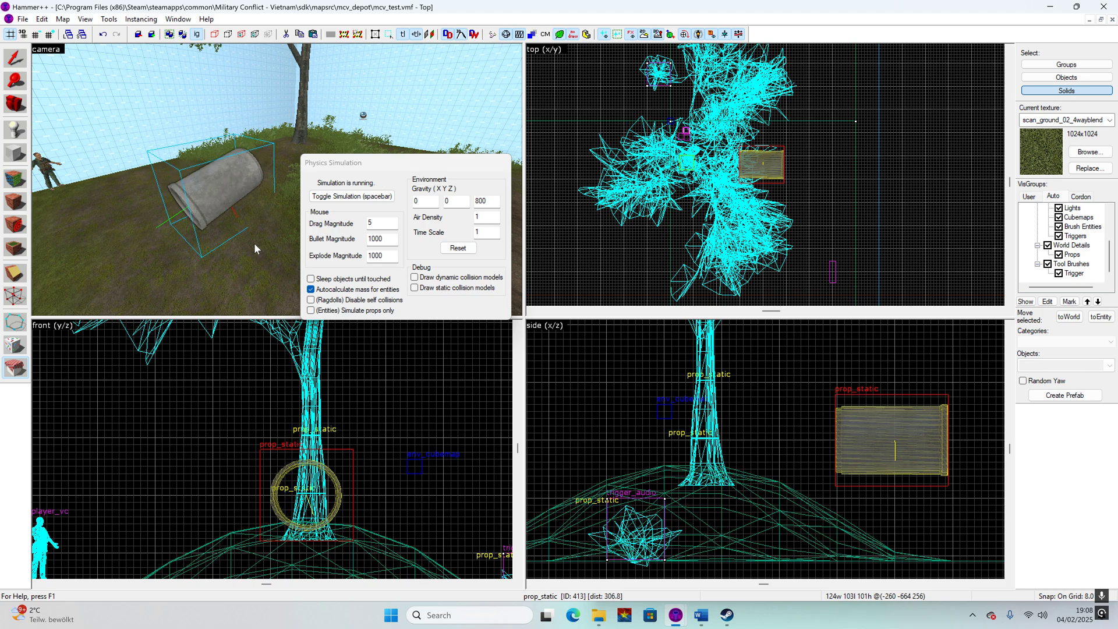
key("space")
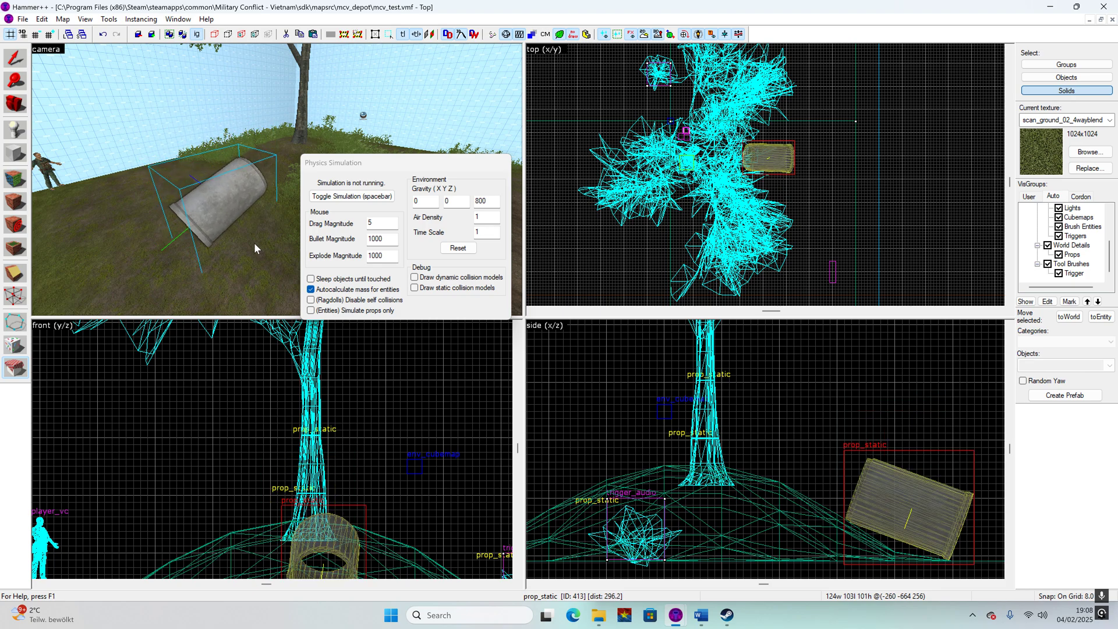
left_click(15, 61)
left_click(399, 369)
- Examine up close in the 3D view how the underside and edges of the pipe meet the terrain
key("d")
key("w")
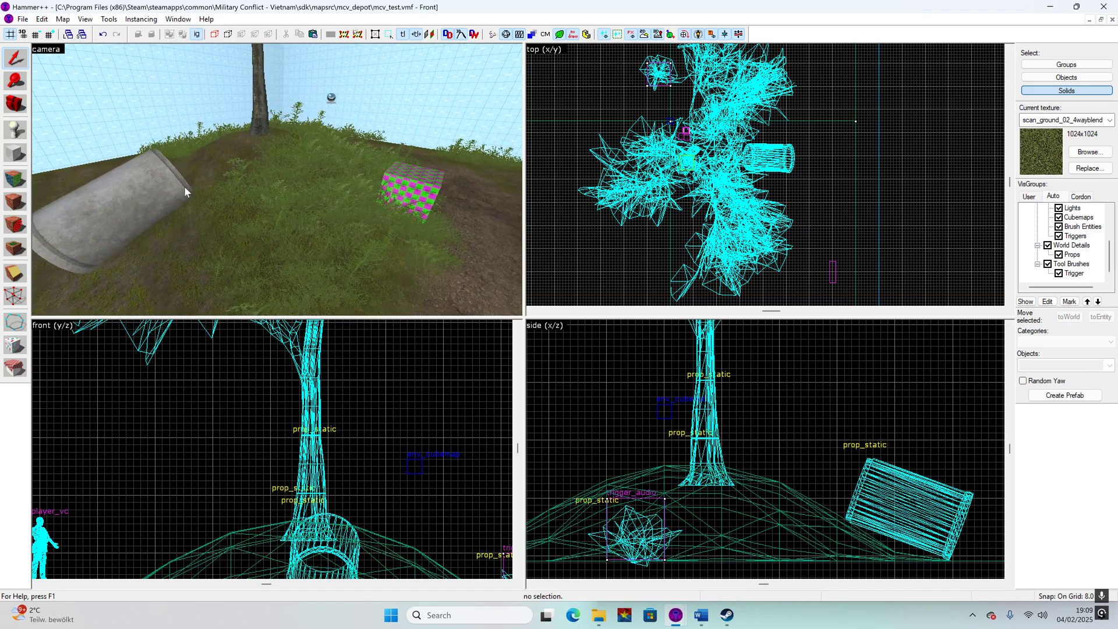
key("w")
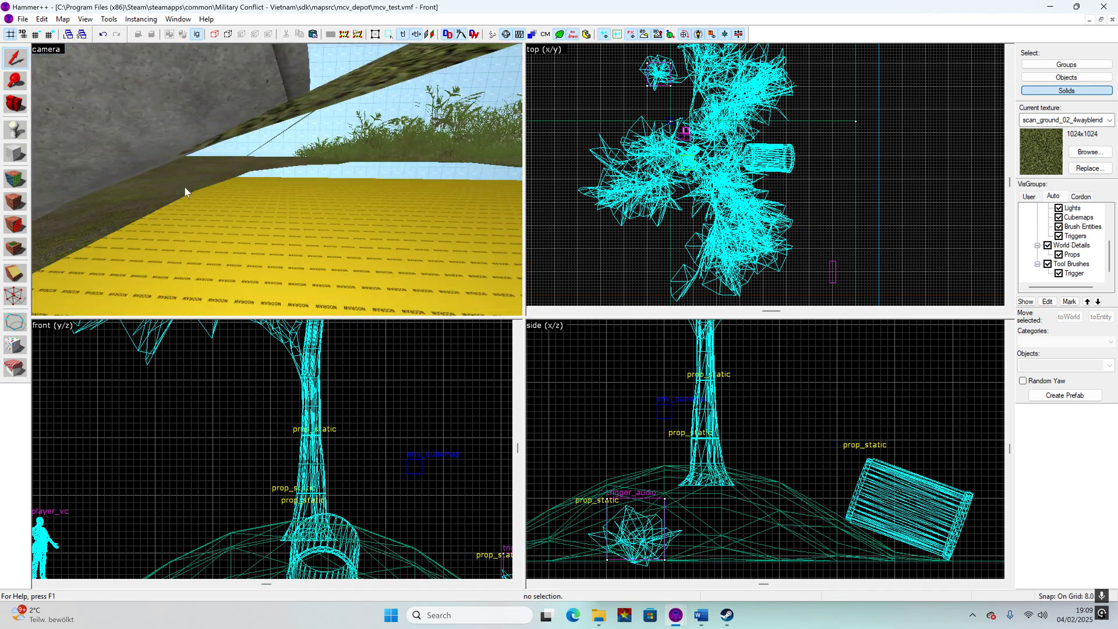
key("w")
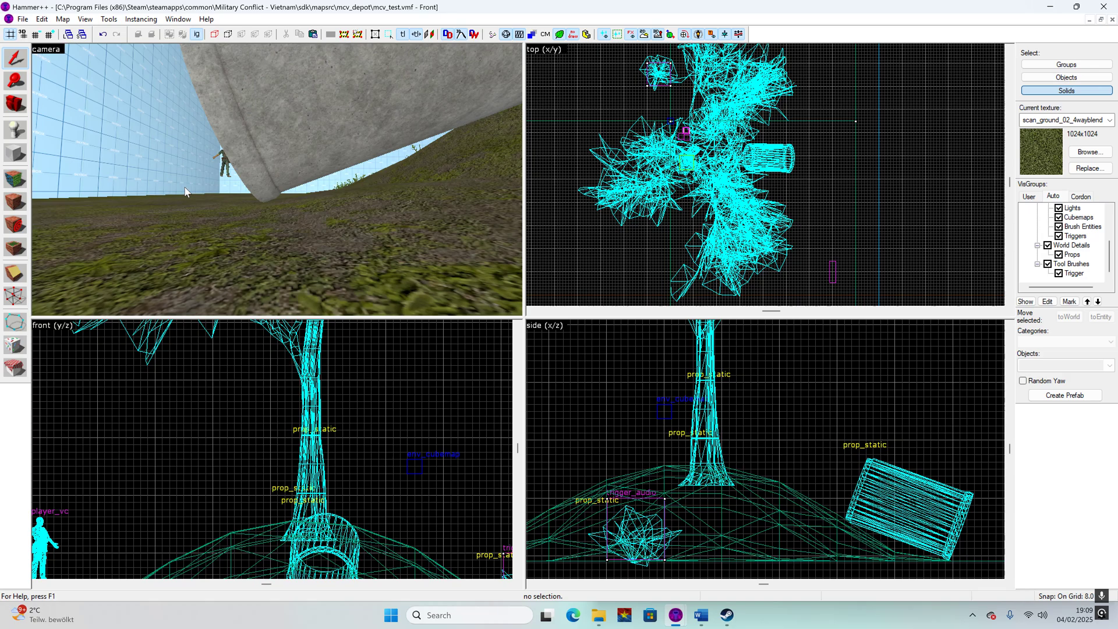
key("s")
key("w")
key("s")
key("w")
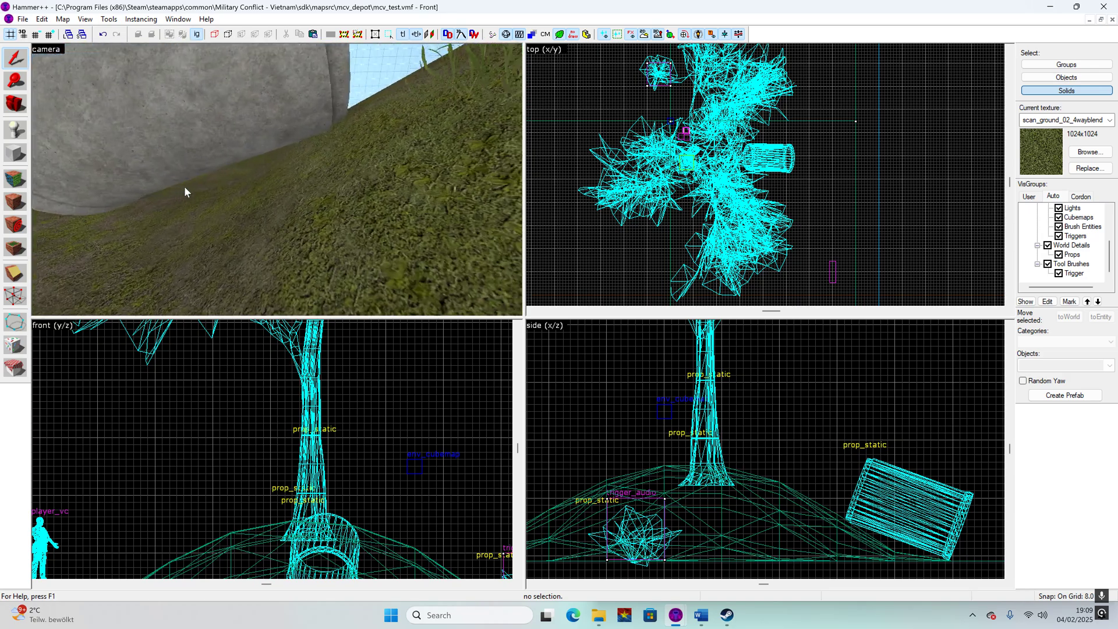
key("w")
key("s")
key("z")
- Select the pipe and shift it about 10 units toward the tree in the top view, then deselect it
left_click(207, 101)
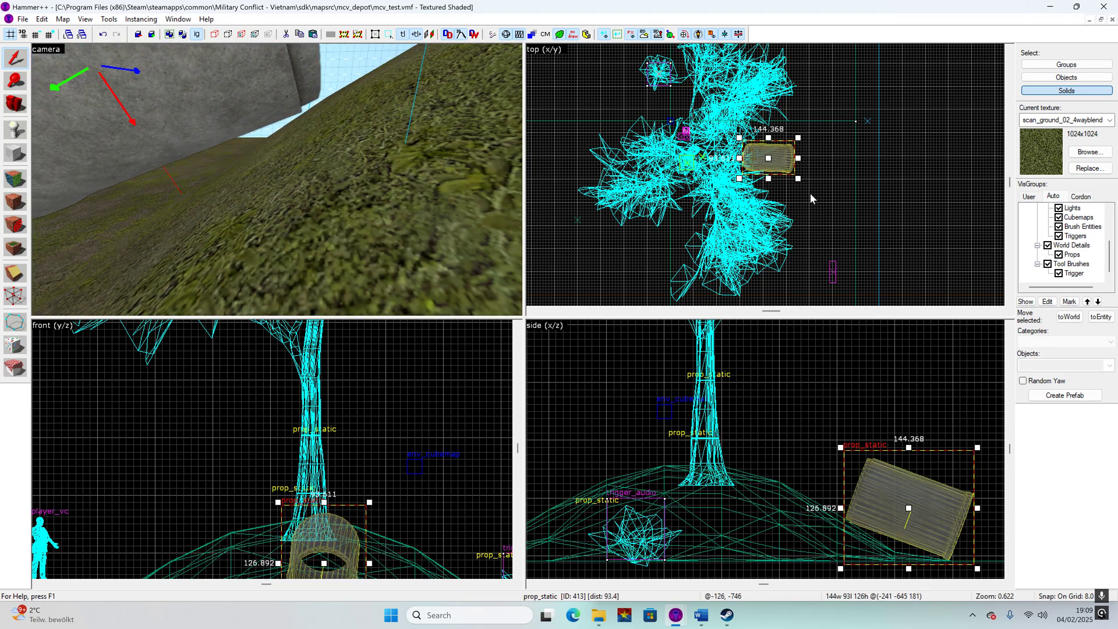
scroll(785, 198, "up", 4)
left_click_drag(741, 121, 736, 119)
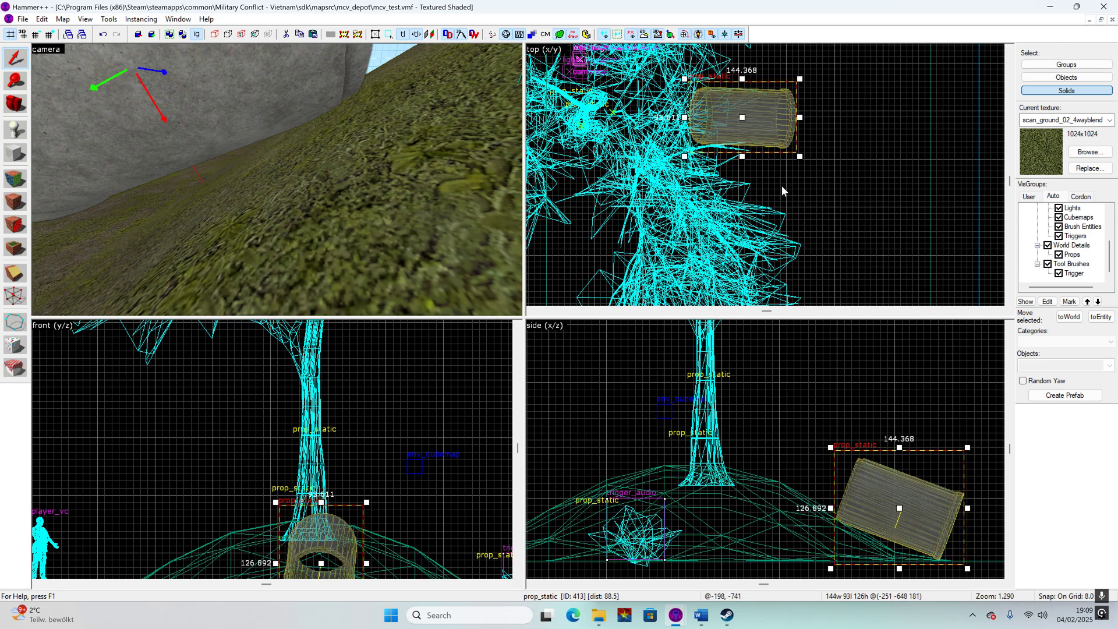
left_click(782, 185)
- Save the mcv_test map with the repositioned pipe
key("z")
key("s")
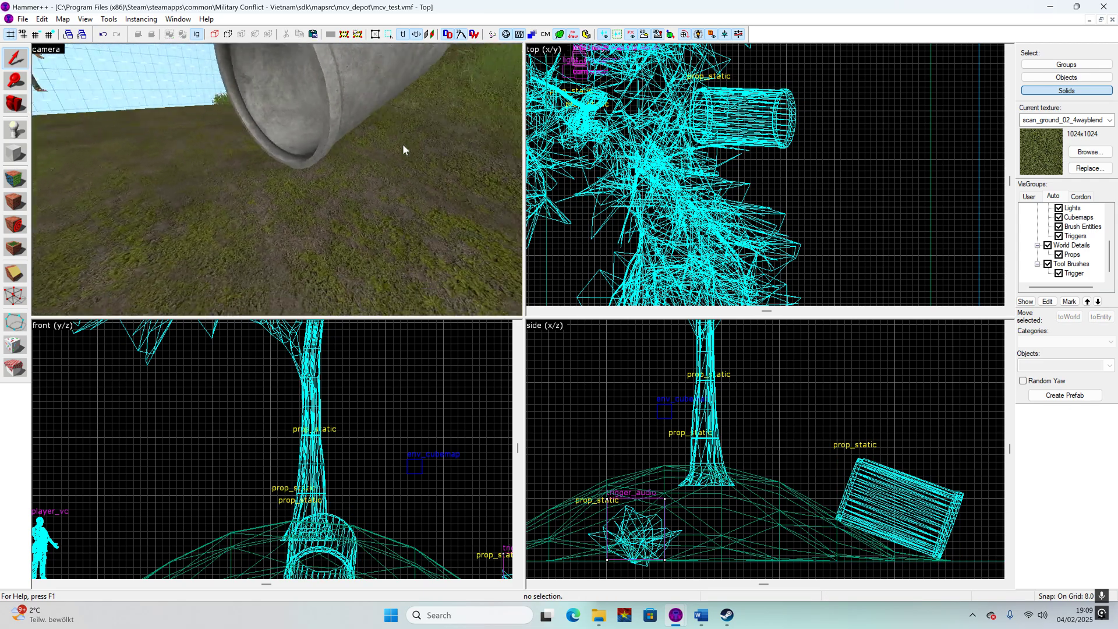
key("s")
key("w")
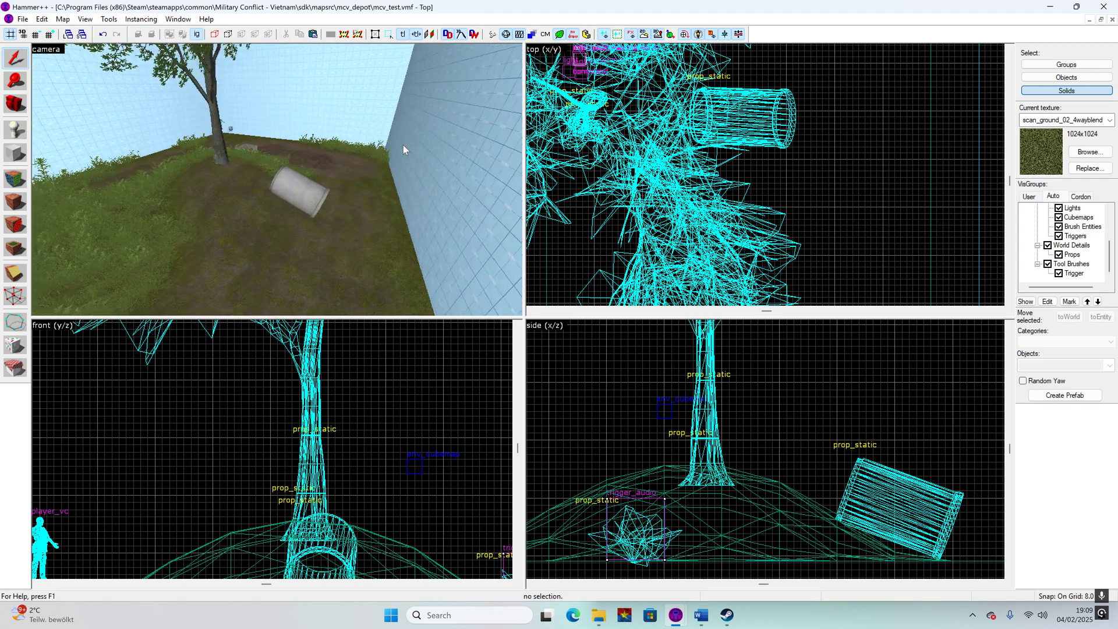
key("s")
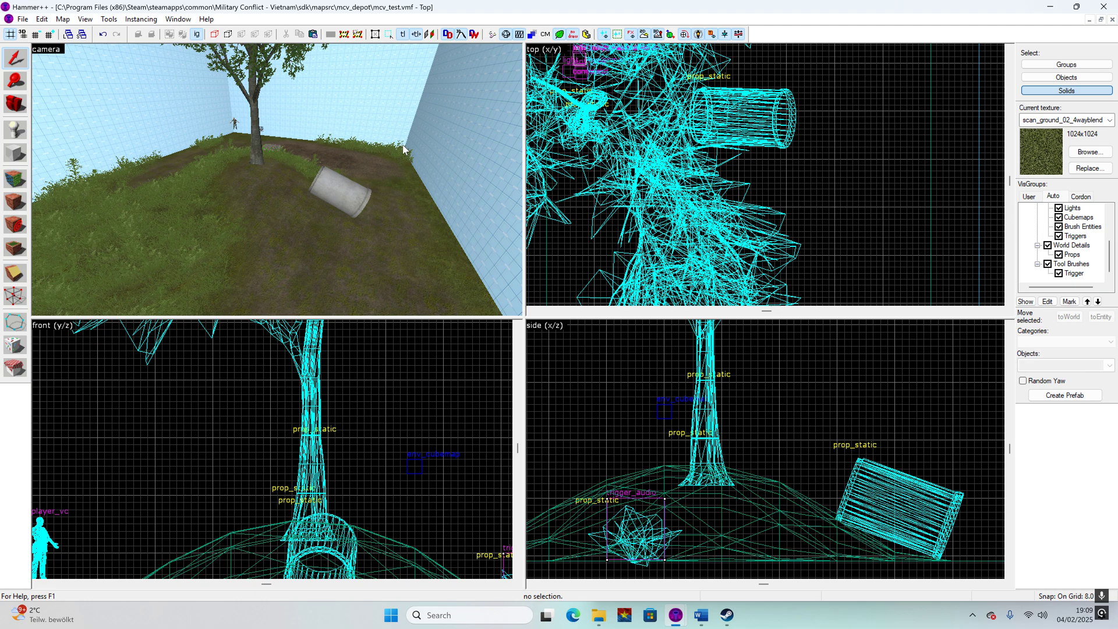
left_click(24, 18)
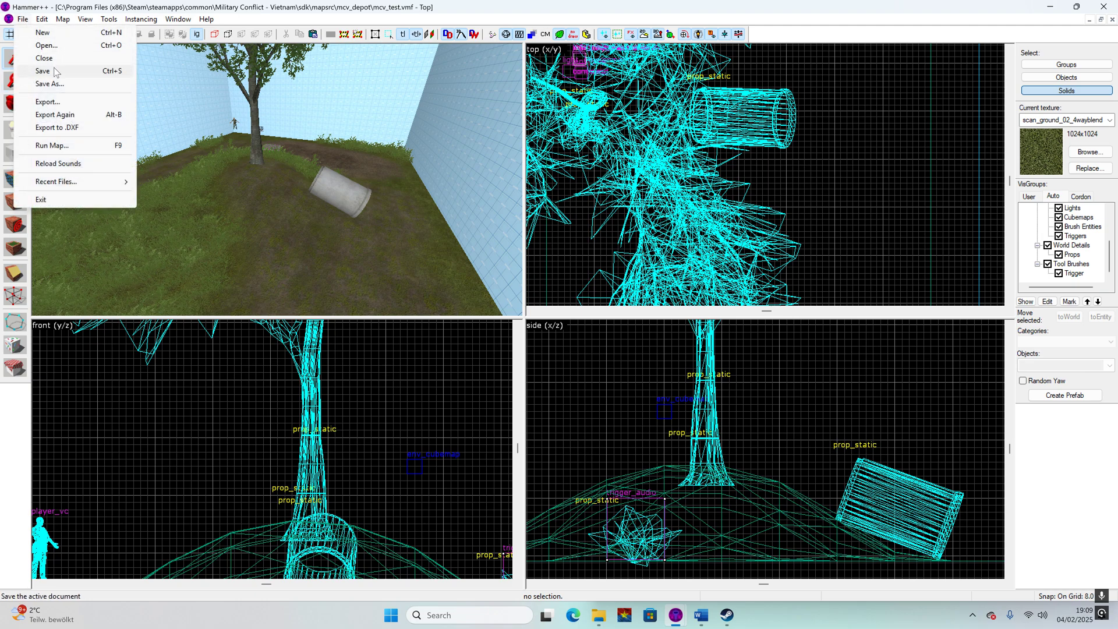
left_click(57, 70)
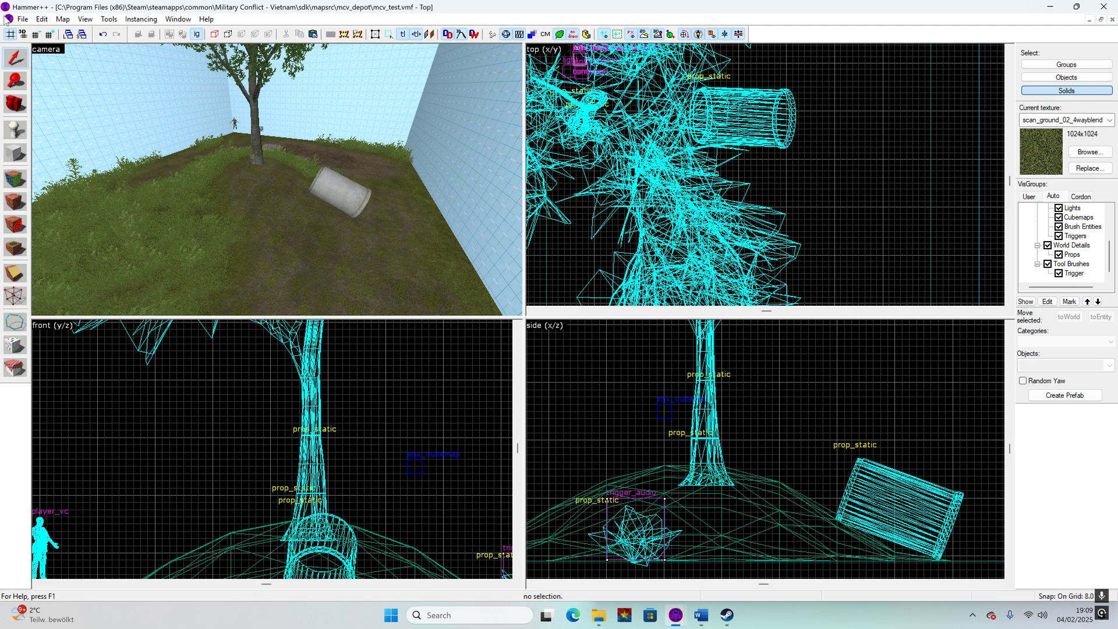
- Open the Run Map settings and review the expert compile commands, including the $light_exe static prop lighting parameters
left_click(23, 18)
left_click(65, 146)
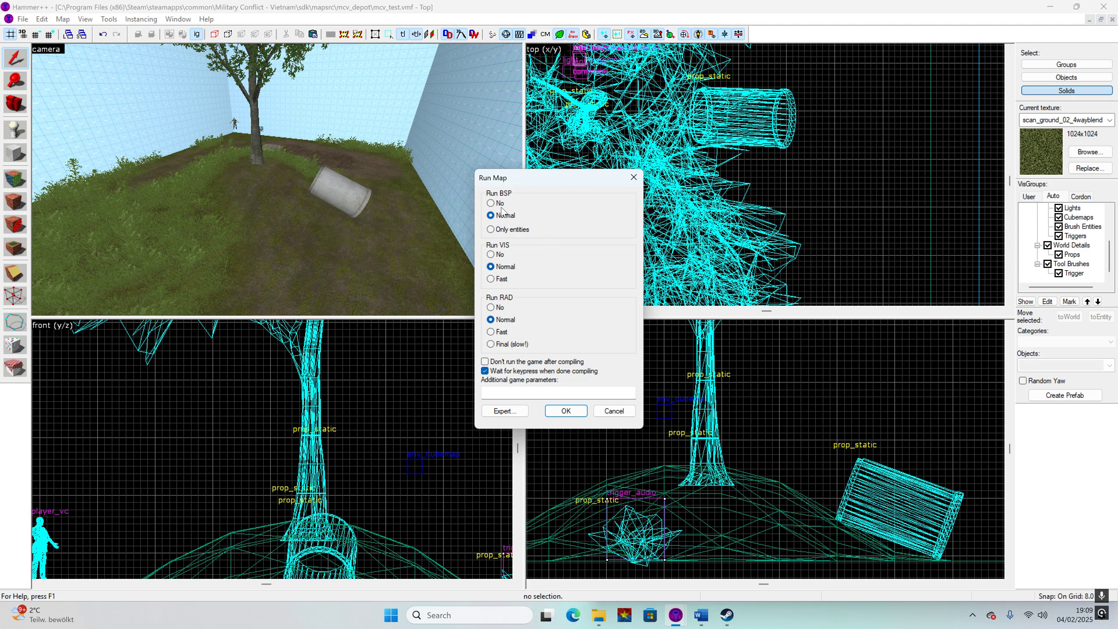
left_click(504, 411)
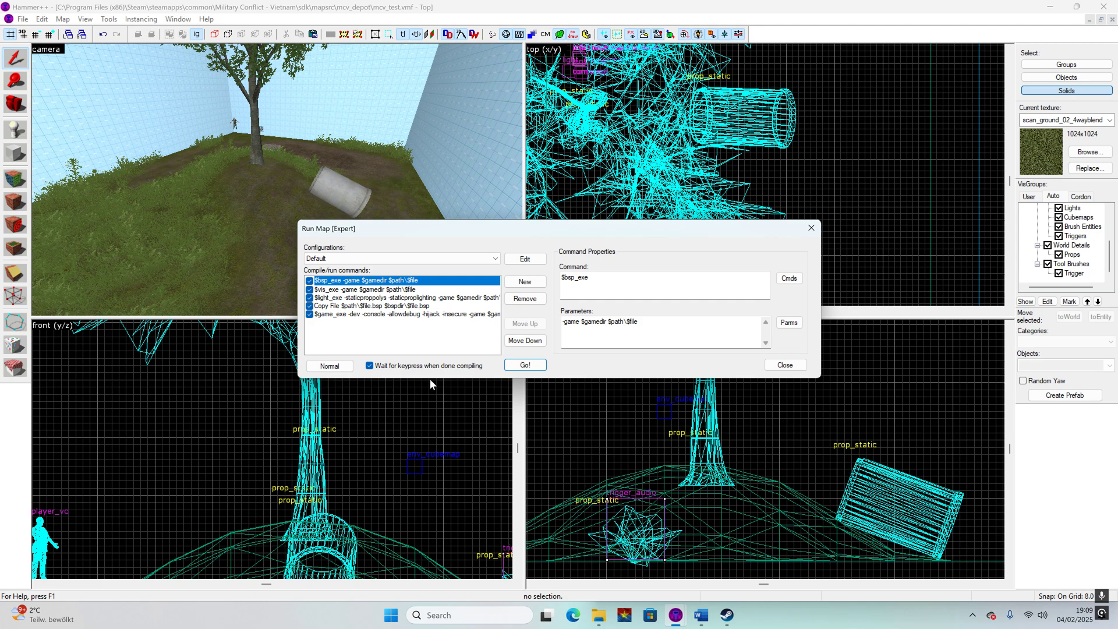
left_click(386, 300)
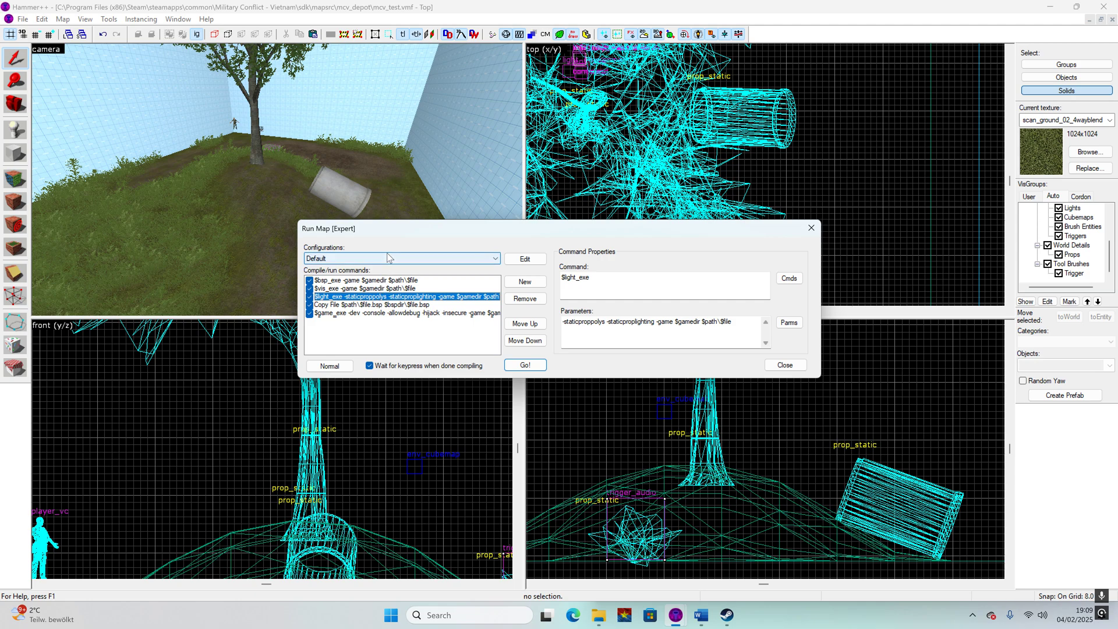
left_click(330, 366)
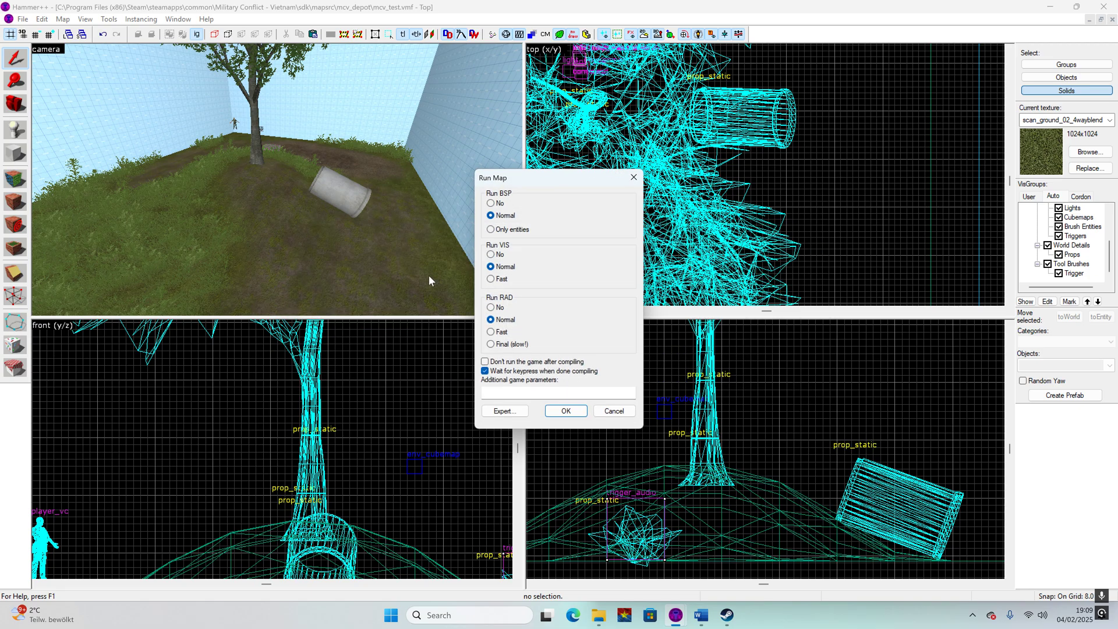
- Compile the map and launch it in the game using the normal rather than expert Run Map options
left_click(491, 409)
left_click(323, 366)
left_click(499, 283)
left_click(563, 411)
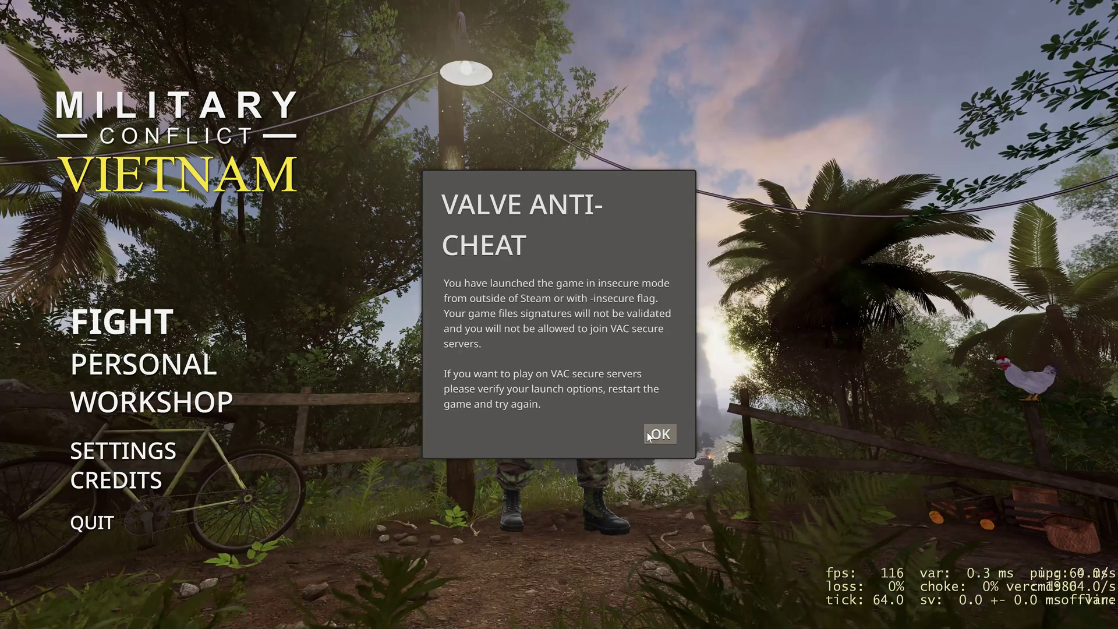
- Dismiss the game's Valve Anti-Cheat notice, look at the video settings, and return to the main menu
left_click(660, 429)
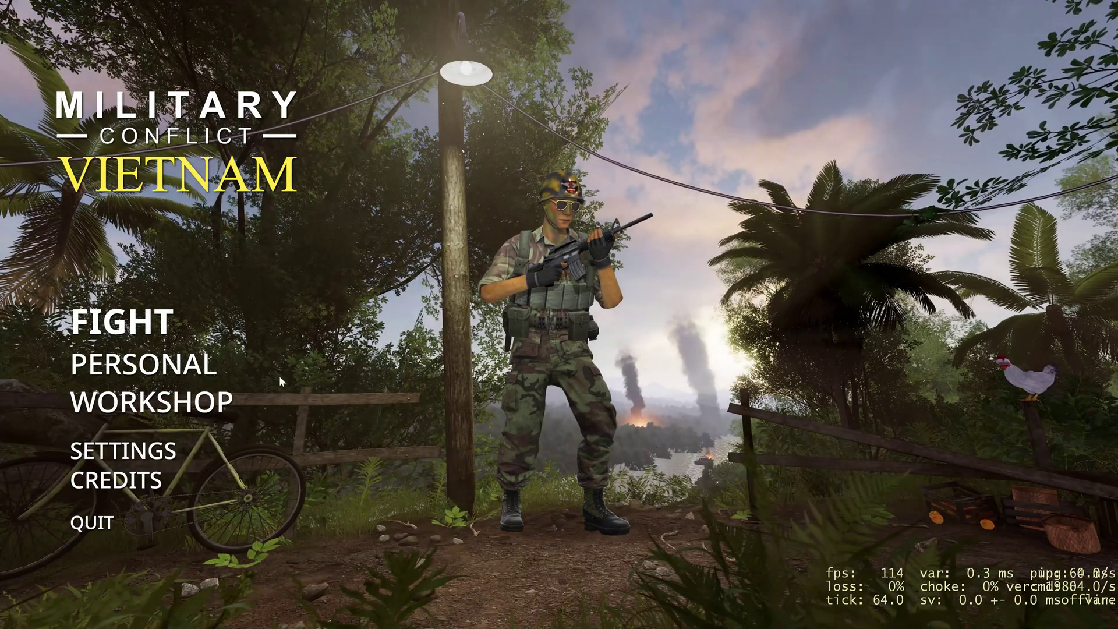
left_click(122, 450)
left_click(797, 66)
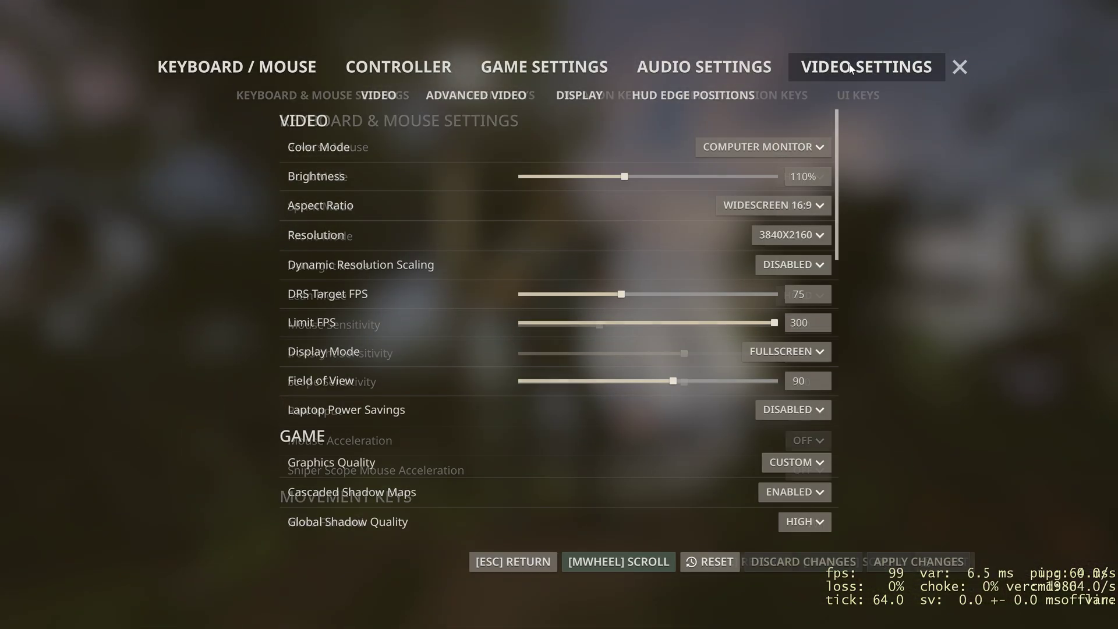
key("Escape")
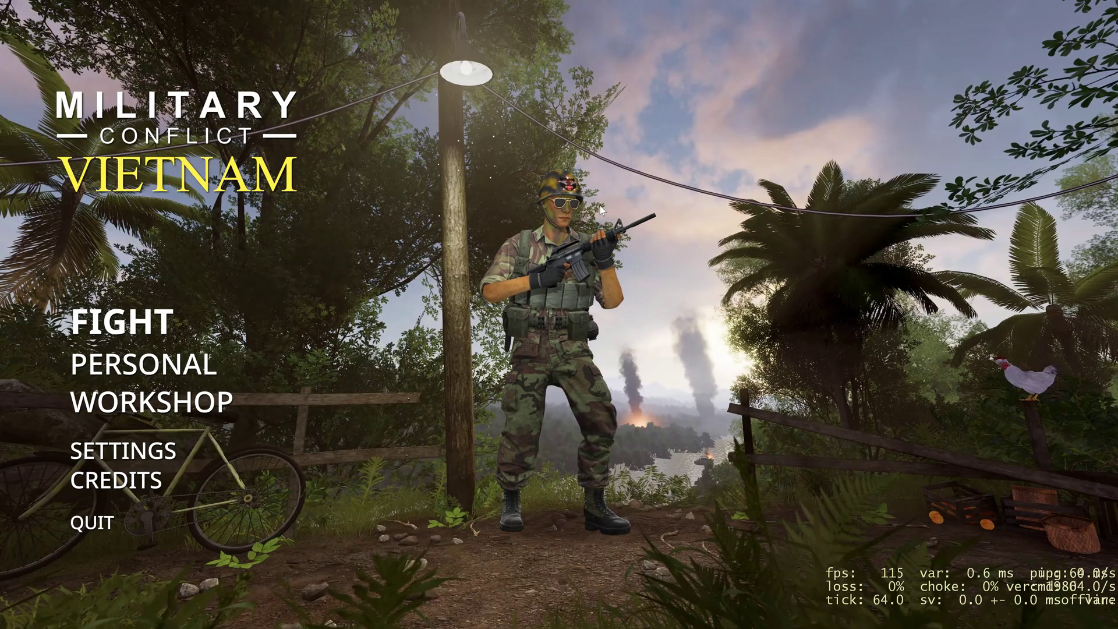
- Try to load the compiled map from the game's developer console with the command map mcv_test
key("grave")
type("map mcv")
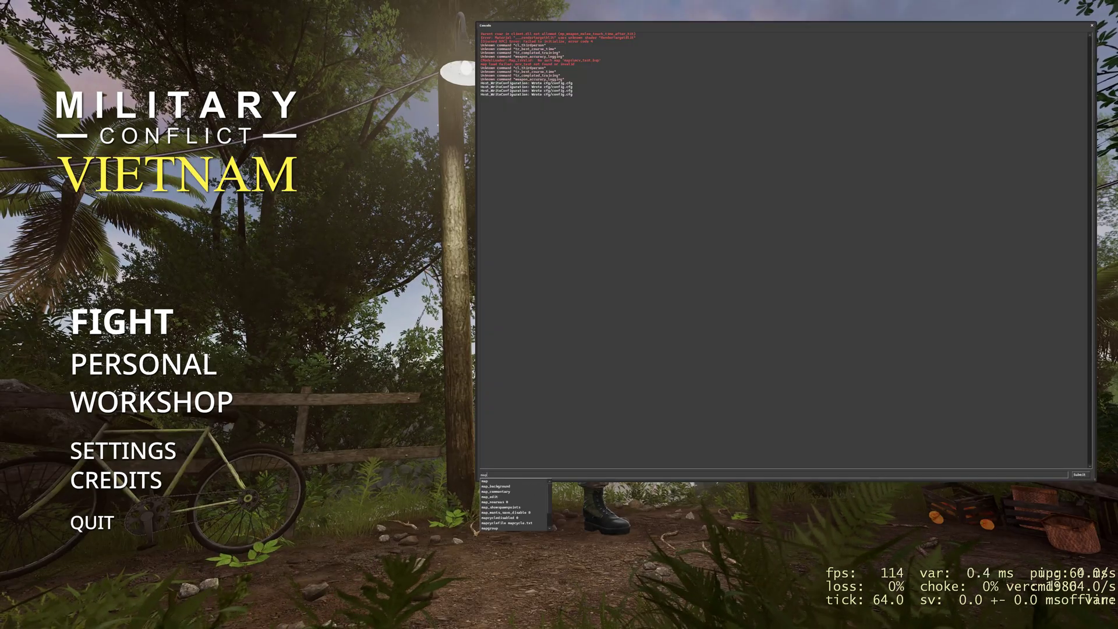
type("_test")
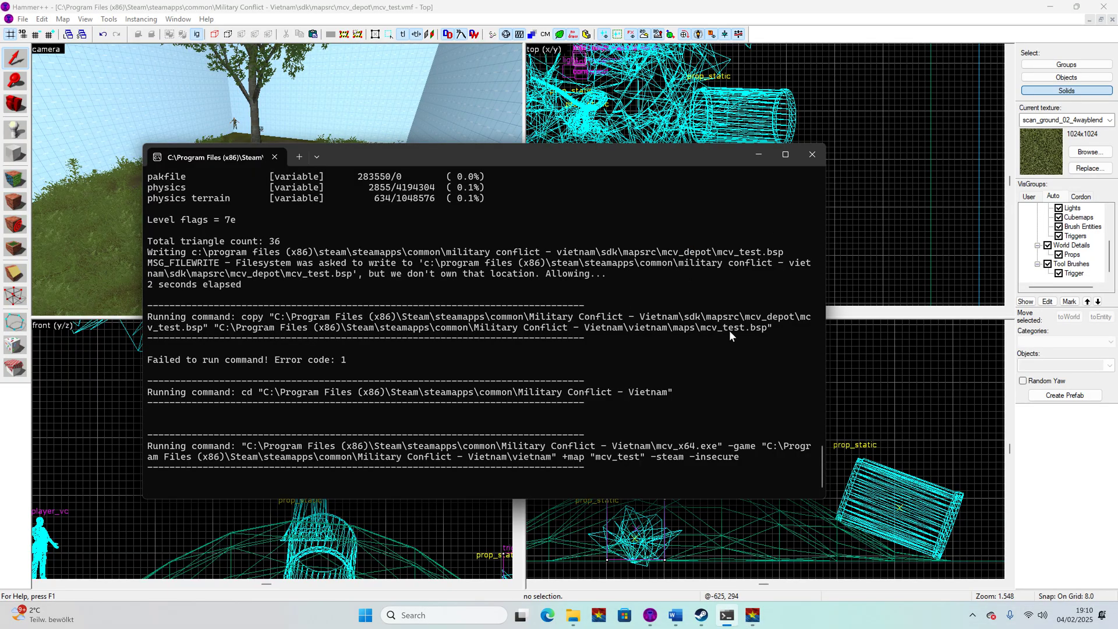
- Switch to File Explorer and copy the compiled mcv_test.bsp from the Military Conflict - Vietnam sdk\mapsrc\mcv_depot folder
left_click(572, 619)
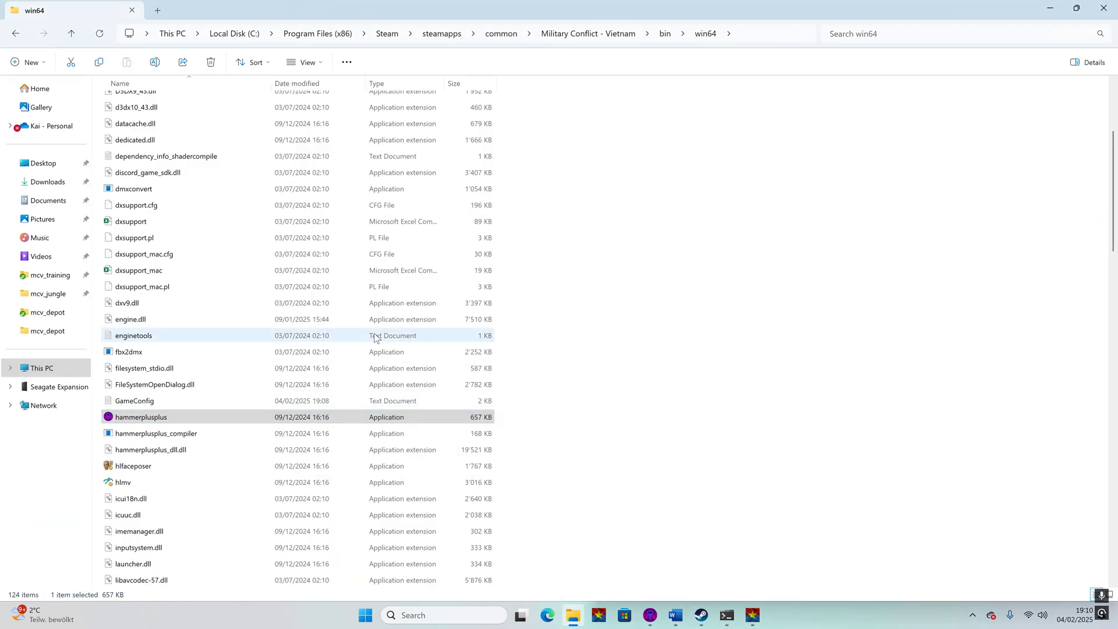
scroll(364, 251, "up", 4)
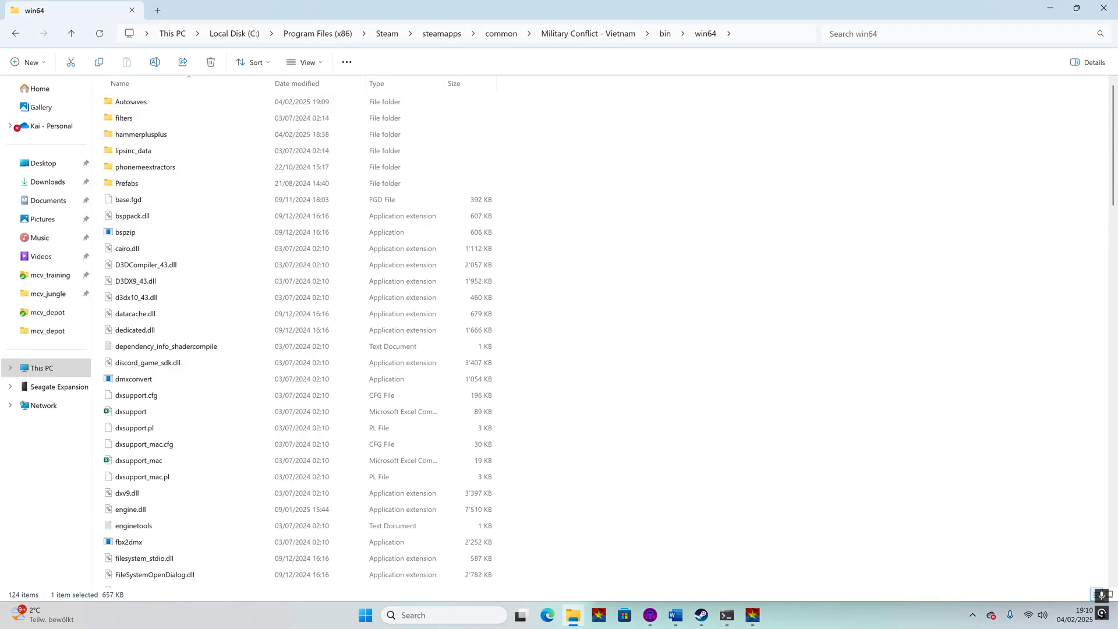
left_click(509, 35)
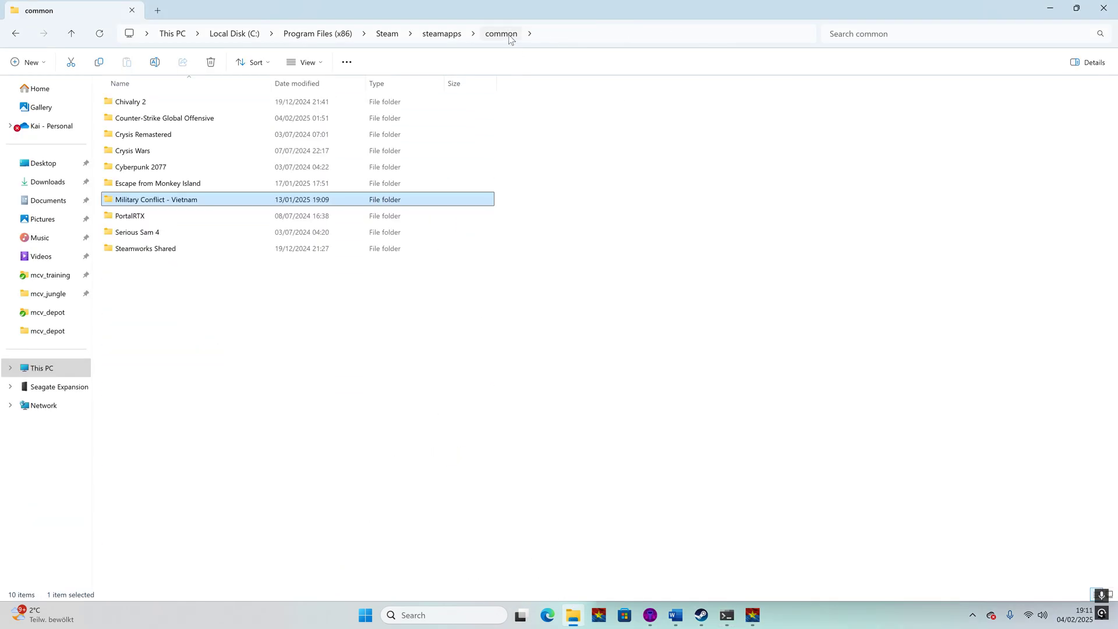
double_click(162, 199)
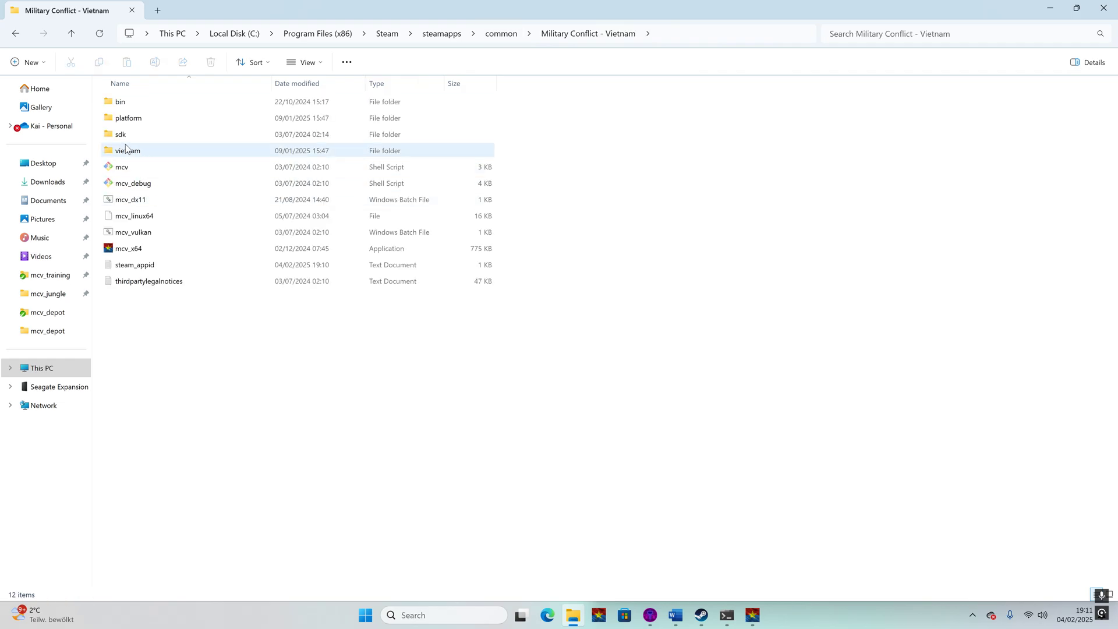
left_click(126, 137)
double_click(126, 138)
double_click(134, 103)
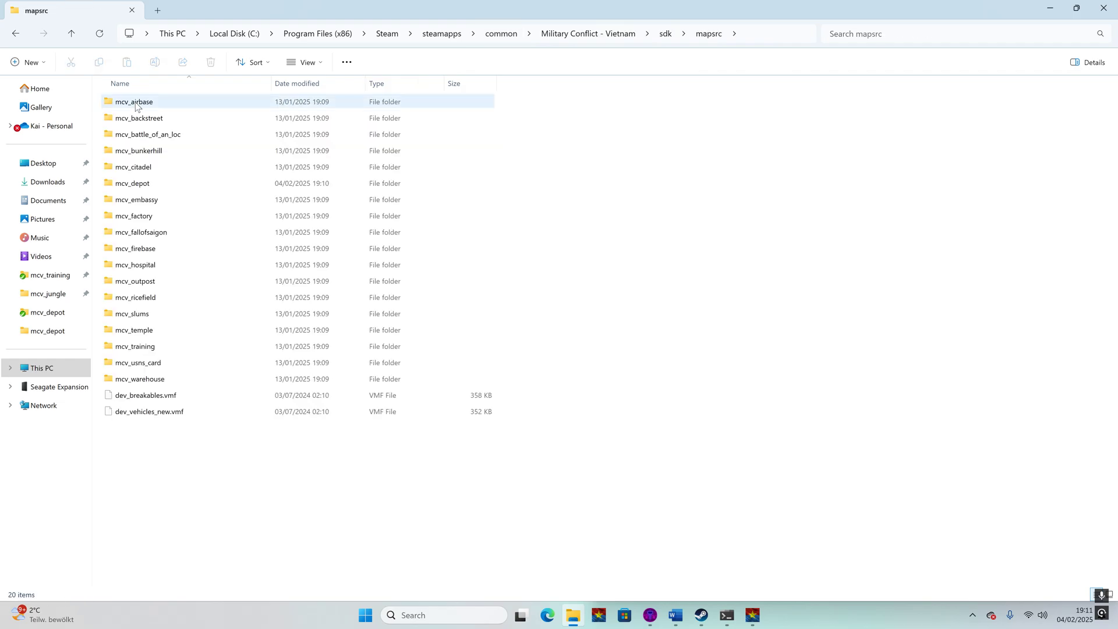
double_click(151, 180)
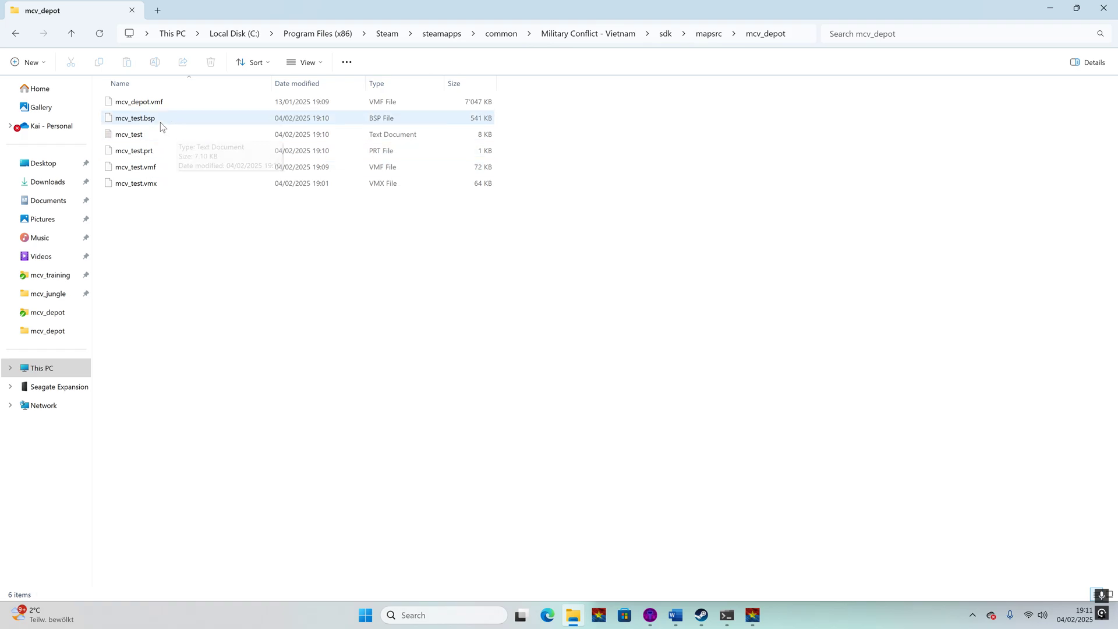
left_click(160, 123)
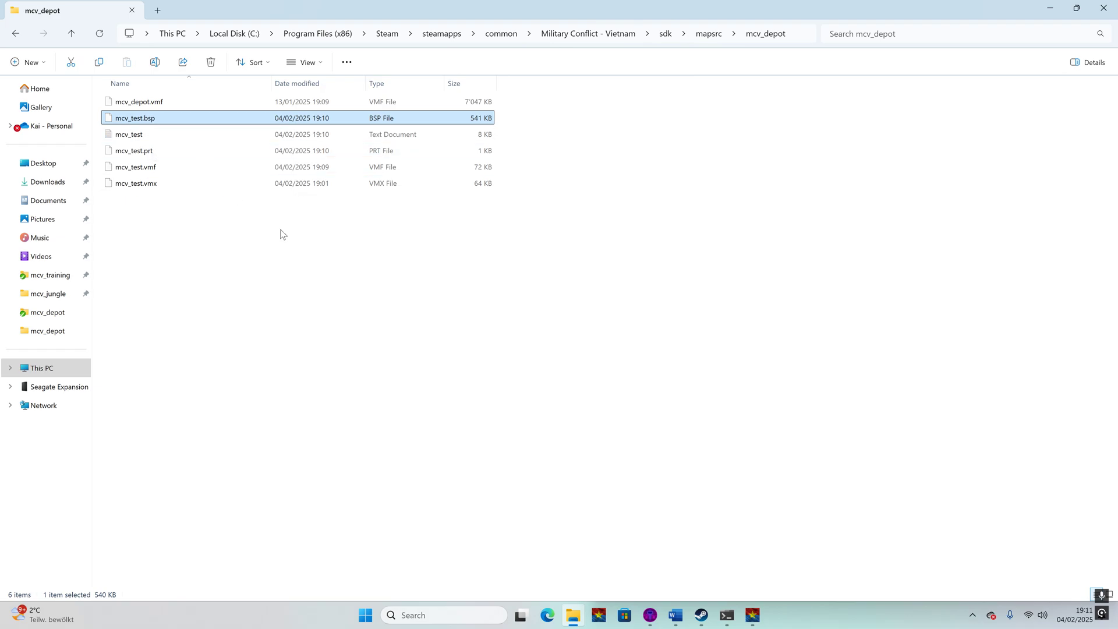
key("ctrl+c")
- Paste the copied mcv_test.bsp into the game's vietnam\maps folder
left_click(351, 271)
left_click(561, 40)
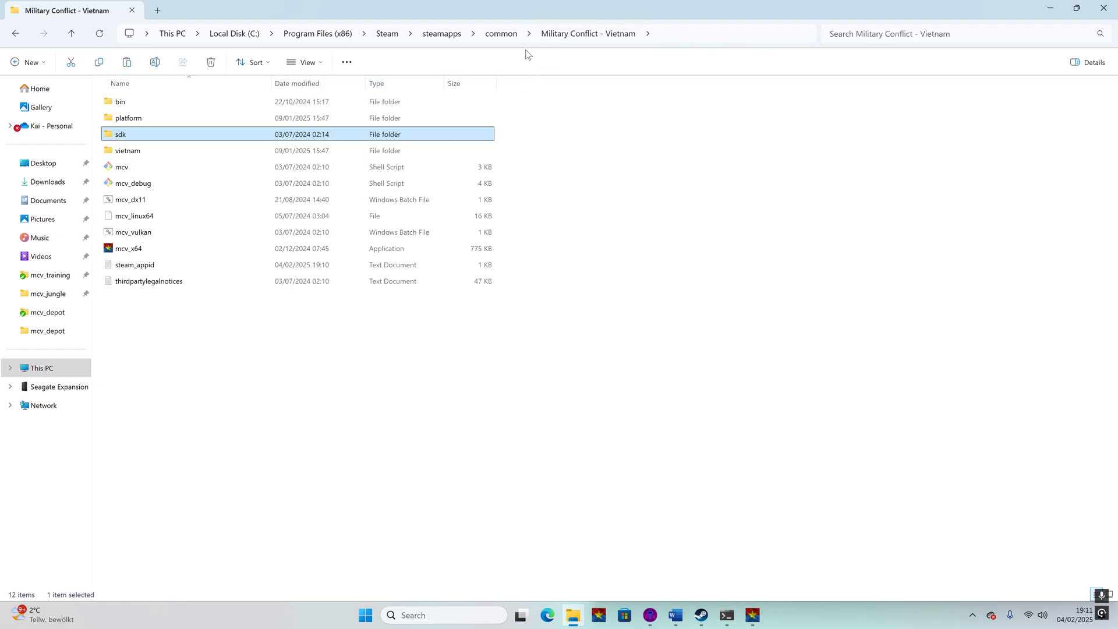
double_click(142, 152)
double_click(143, 153)
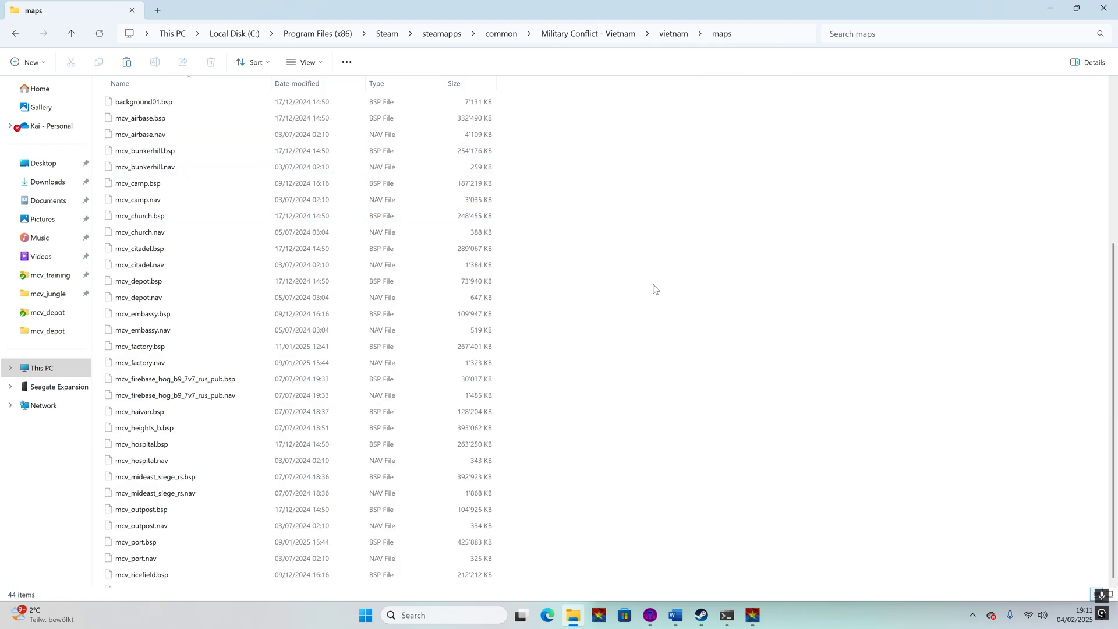
key("ctrl+v")
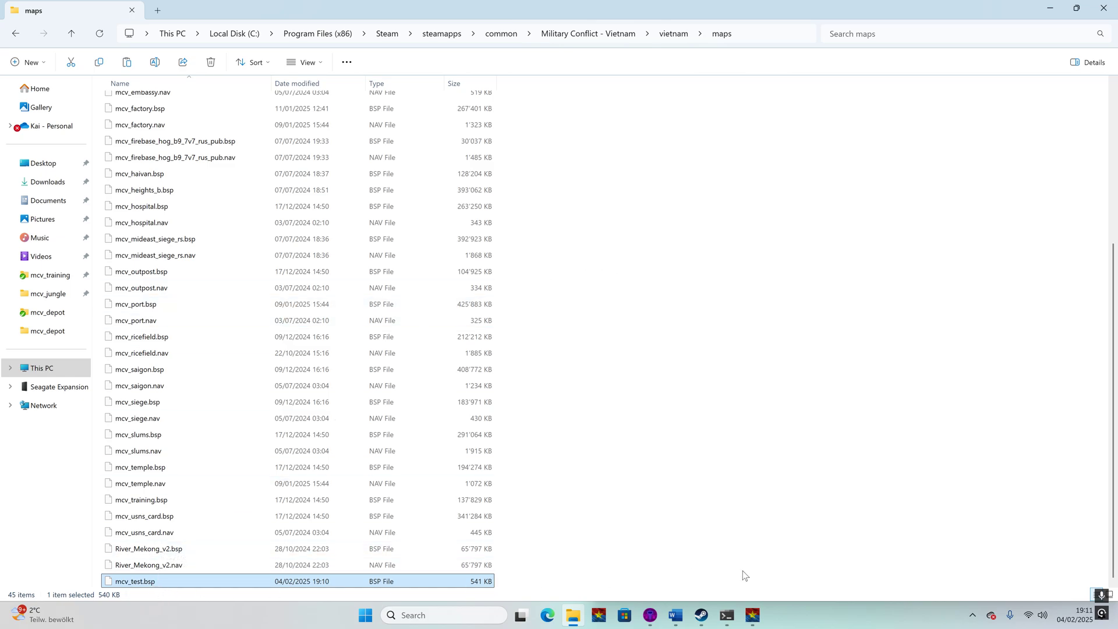
- Switch to the game, load the map with the console command map mcv_test, and join a team using Auto Select
left_click(751, 613)
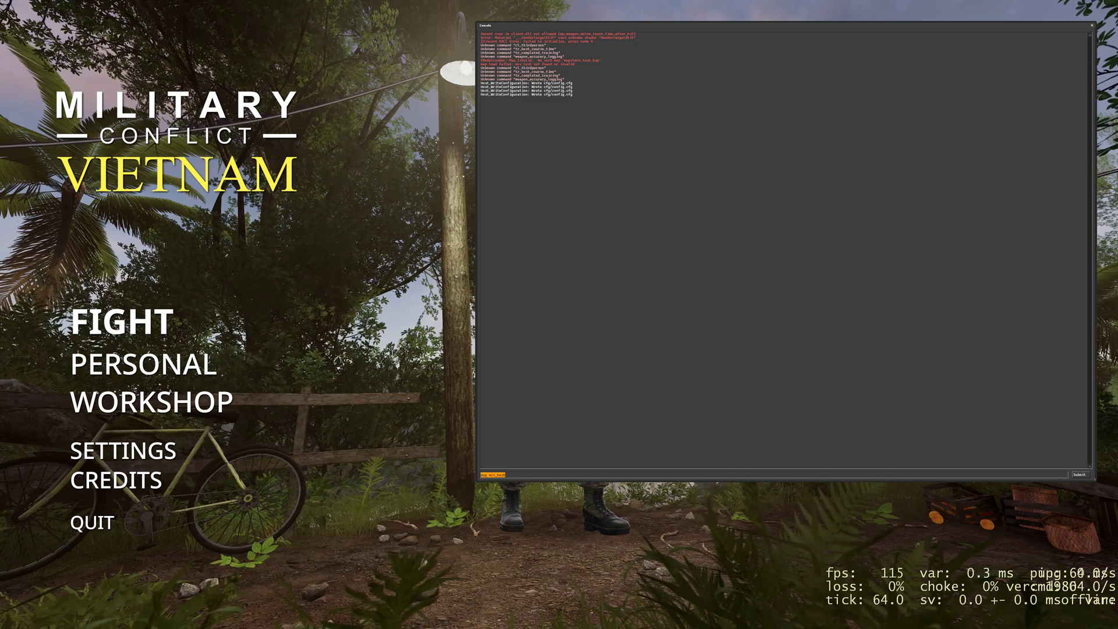
type("m")
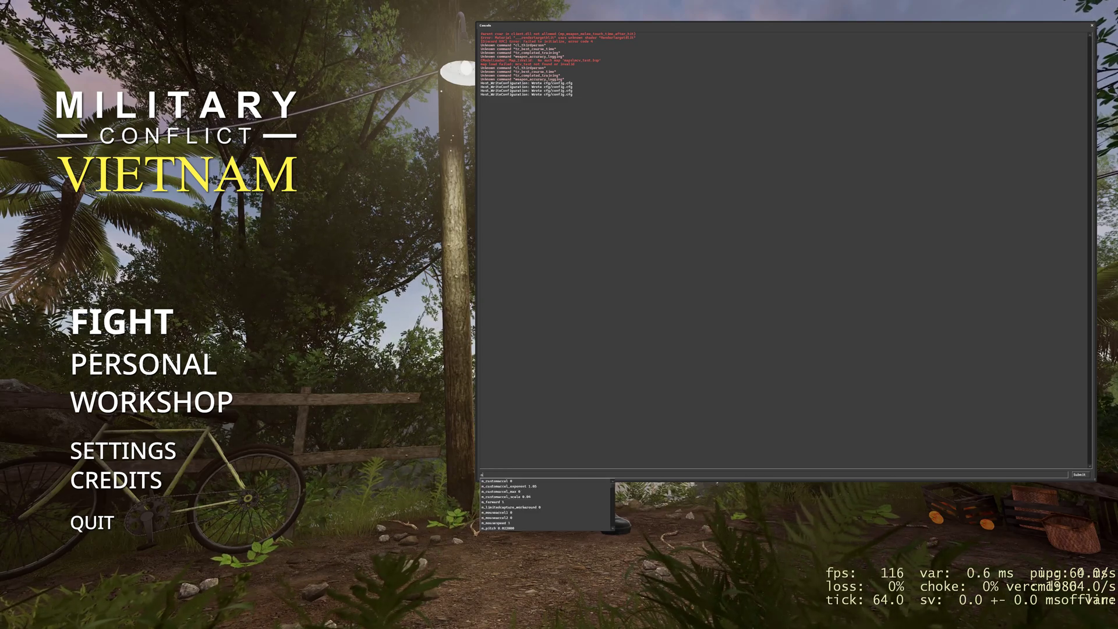
type("ap mcv_")
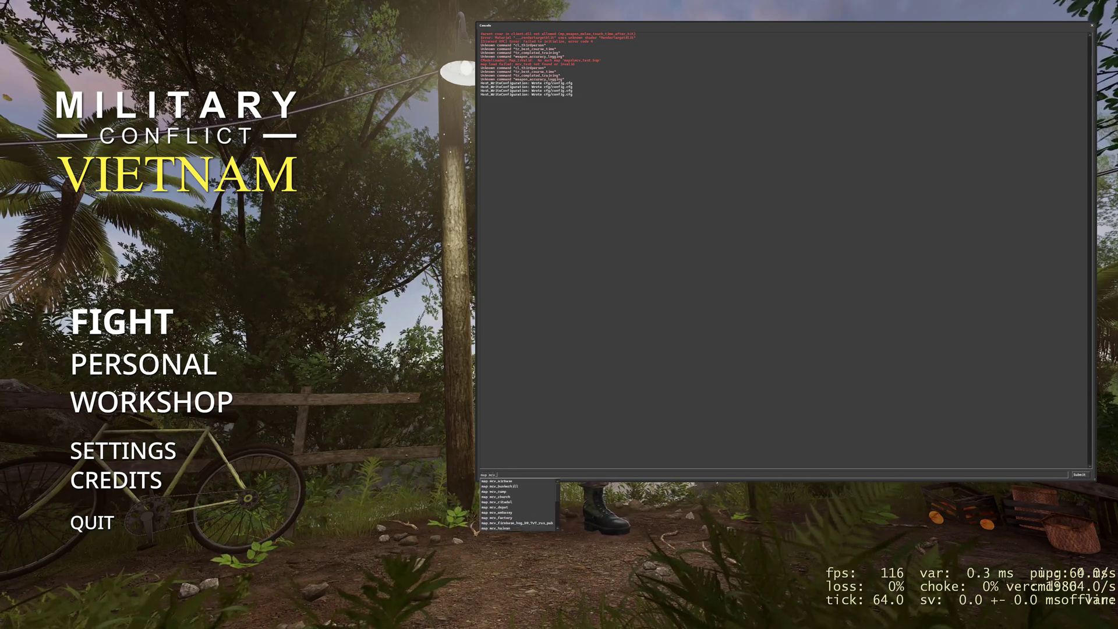
type("test")
key("Return")
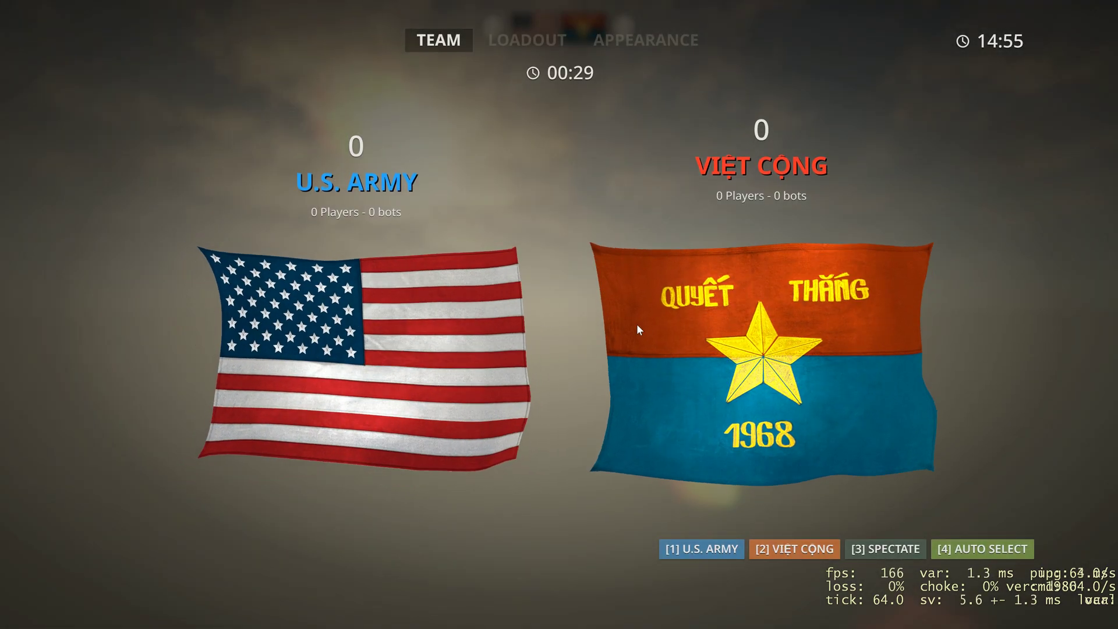
left_click(638, 327)
left_click(963, 547)
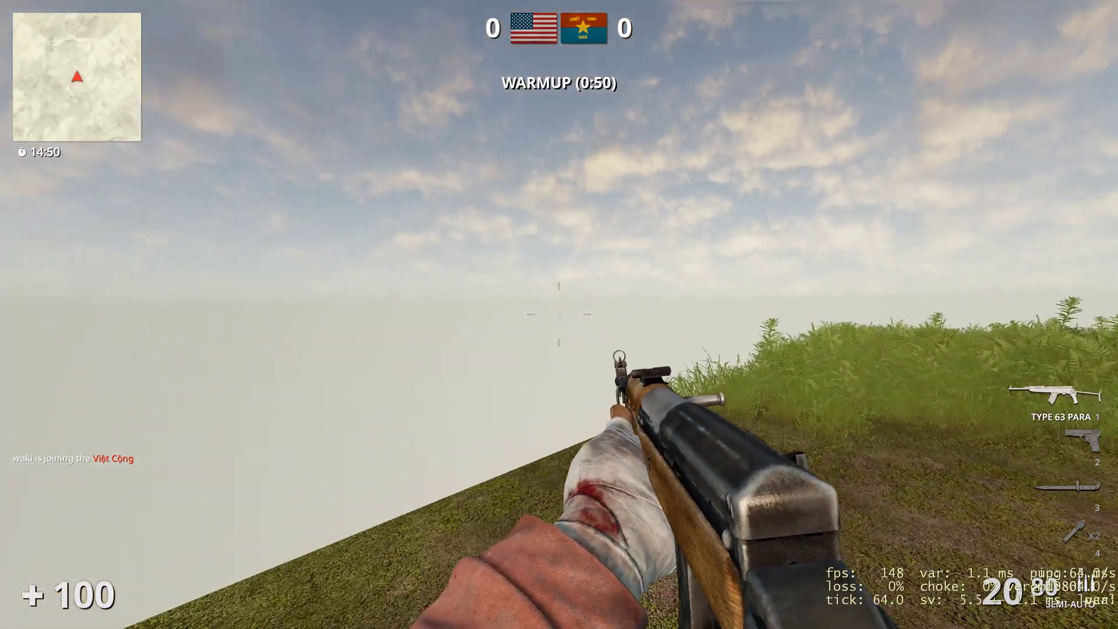
- Walk around the loaded map to examine the terrain, the grass, the tree on the hill and the sky
key("shift+w")
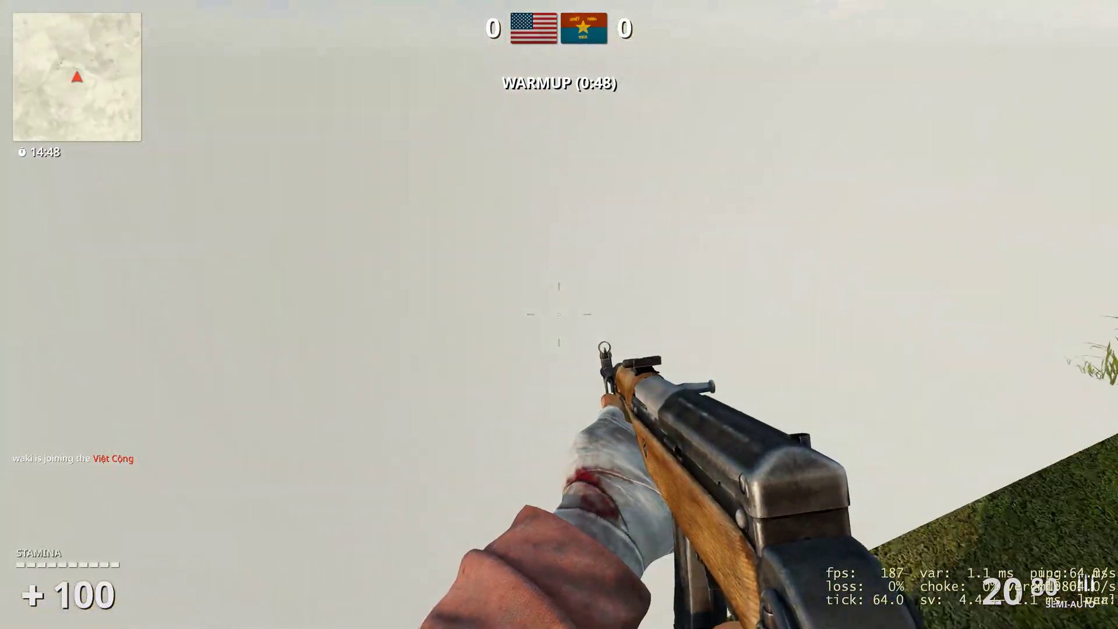
key("shift+w")
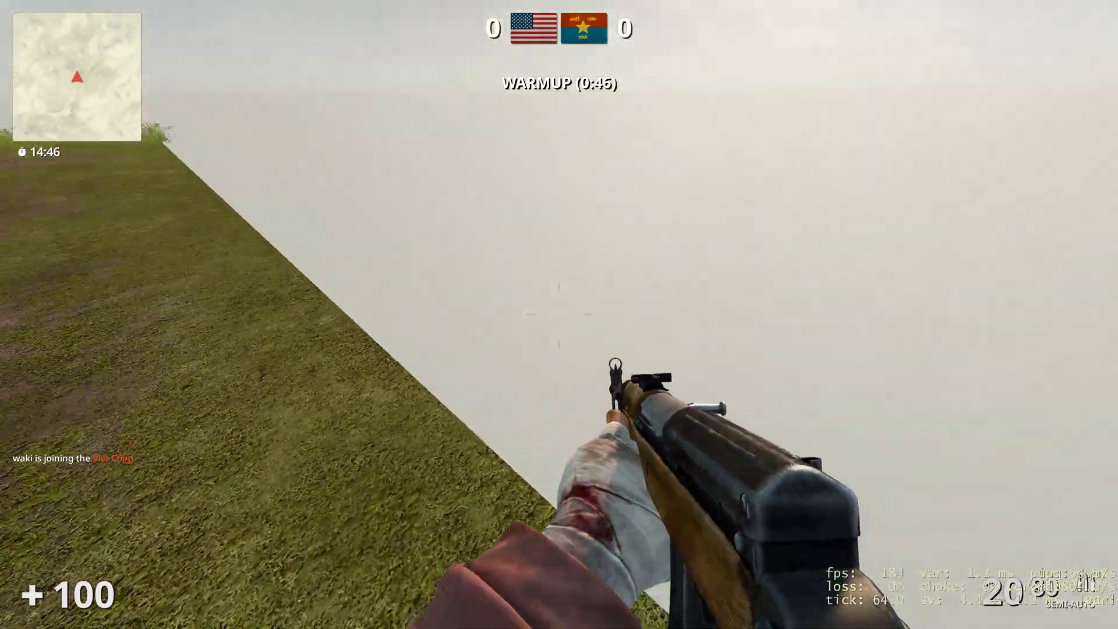
key("shift+w")
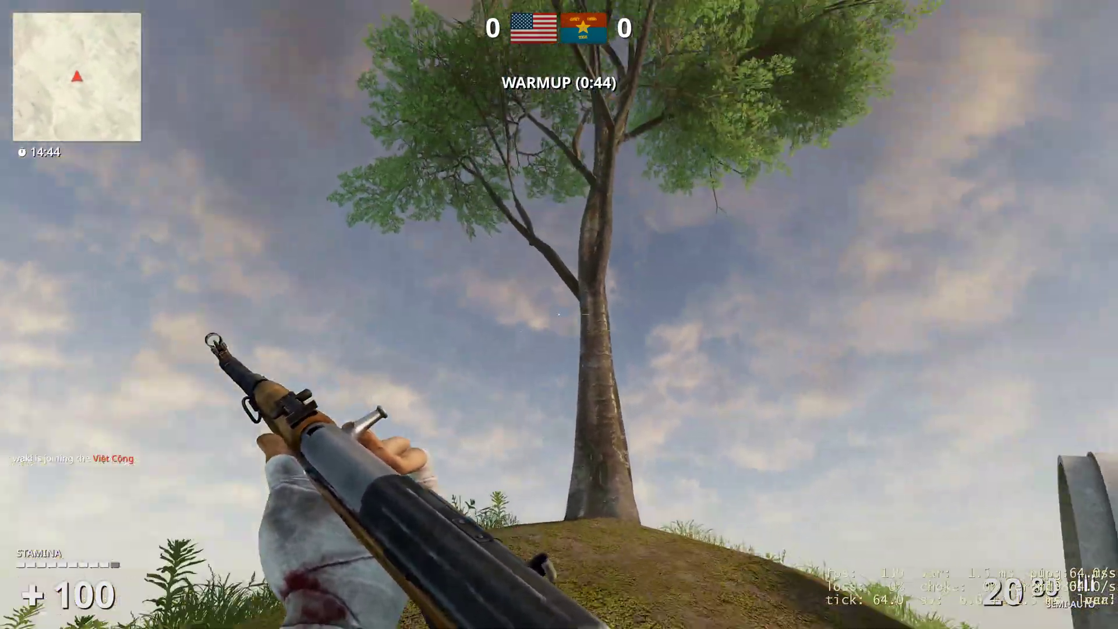
key("w")
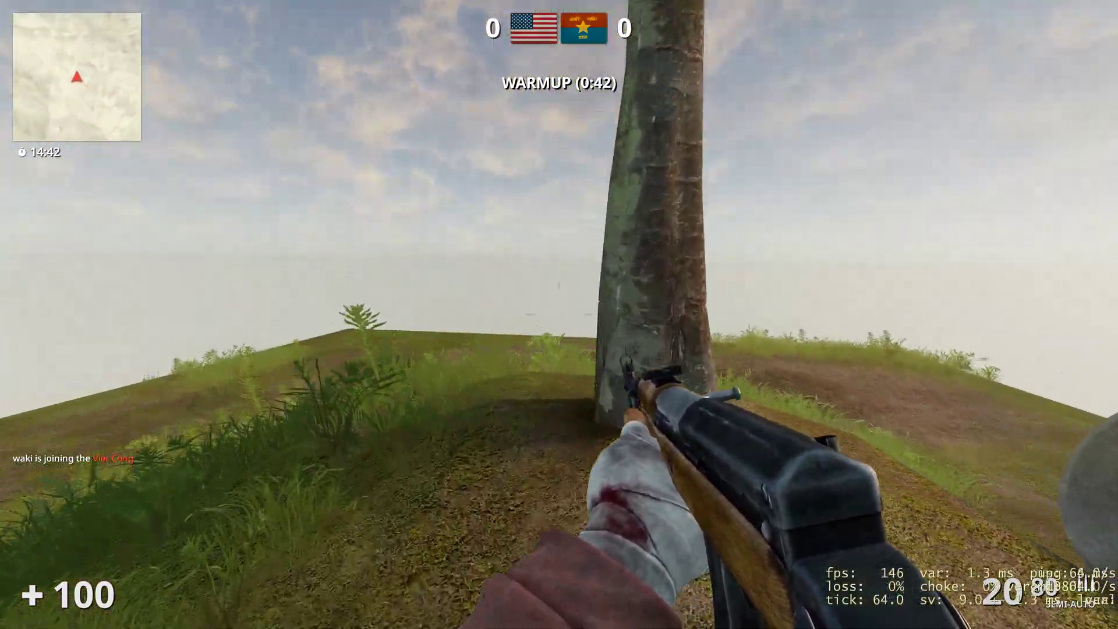
key("w")
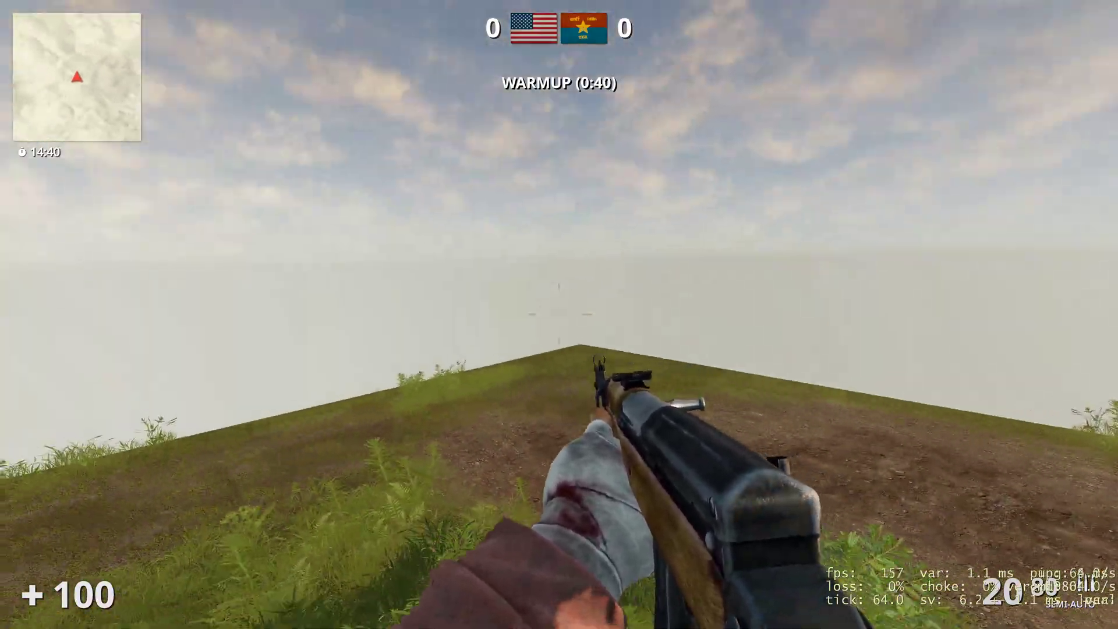
key("d")
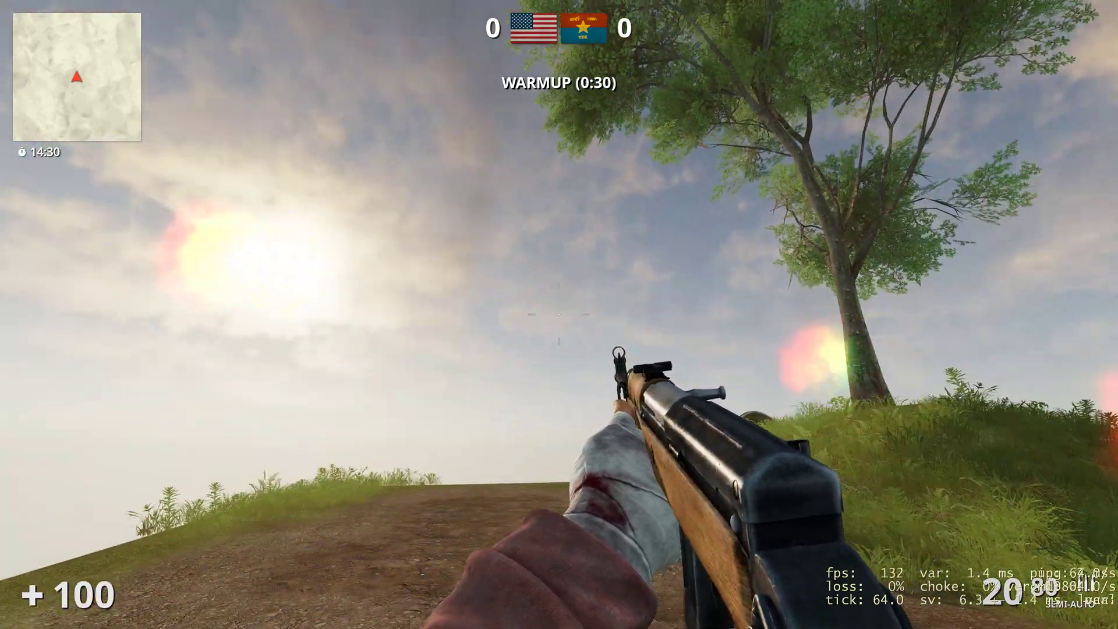
- Set Procedural Sky to Disabled in the video settings, apply the change, and return to the match
key("Escape")
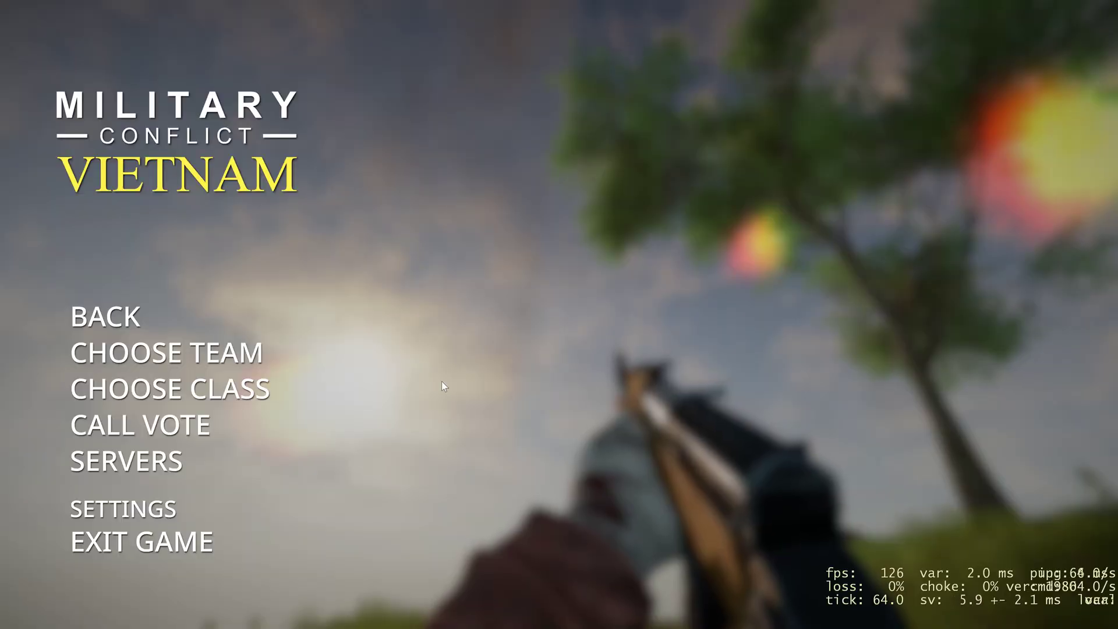
left_click(137, 510)
scroll(801, 233, "down", 6)
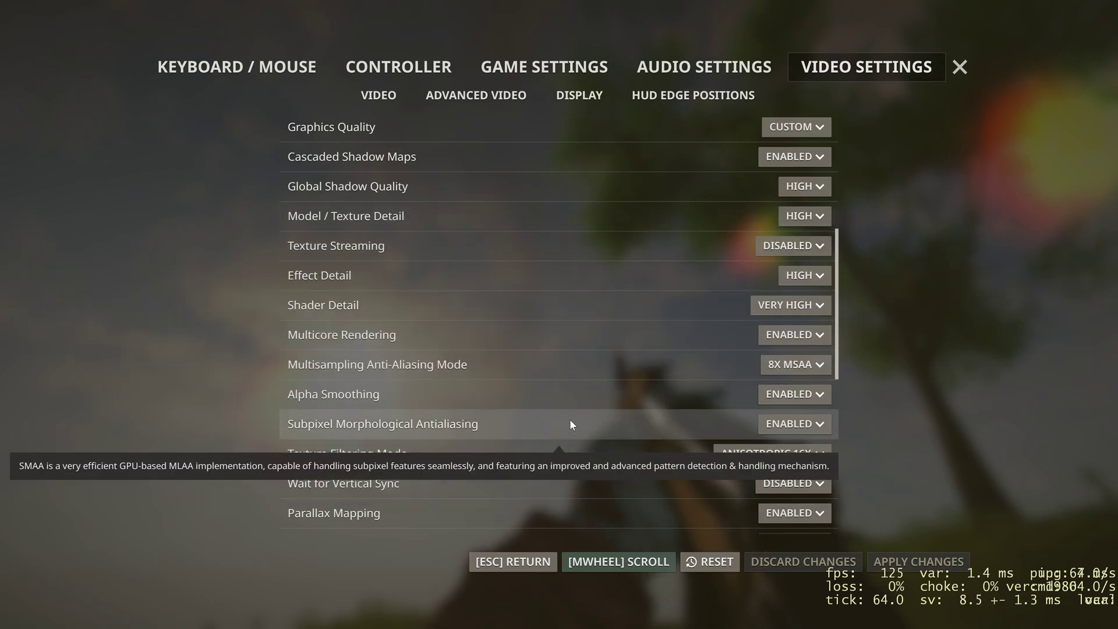
scroll(538, 388, "down", 3)
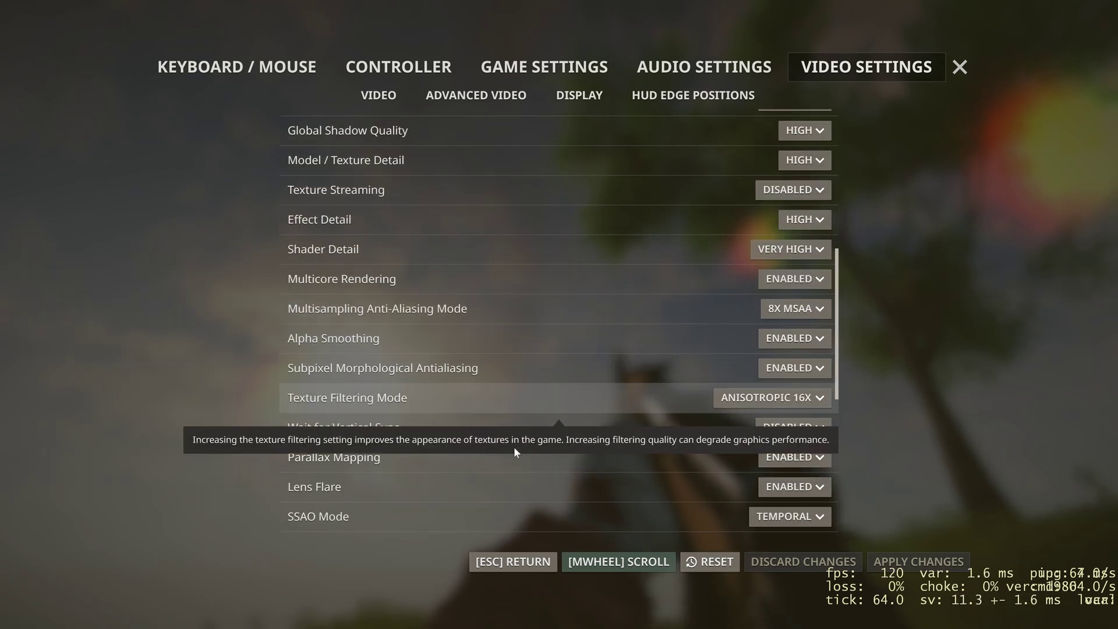
scroll(520, 450, "down", 1)
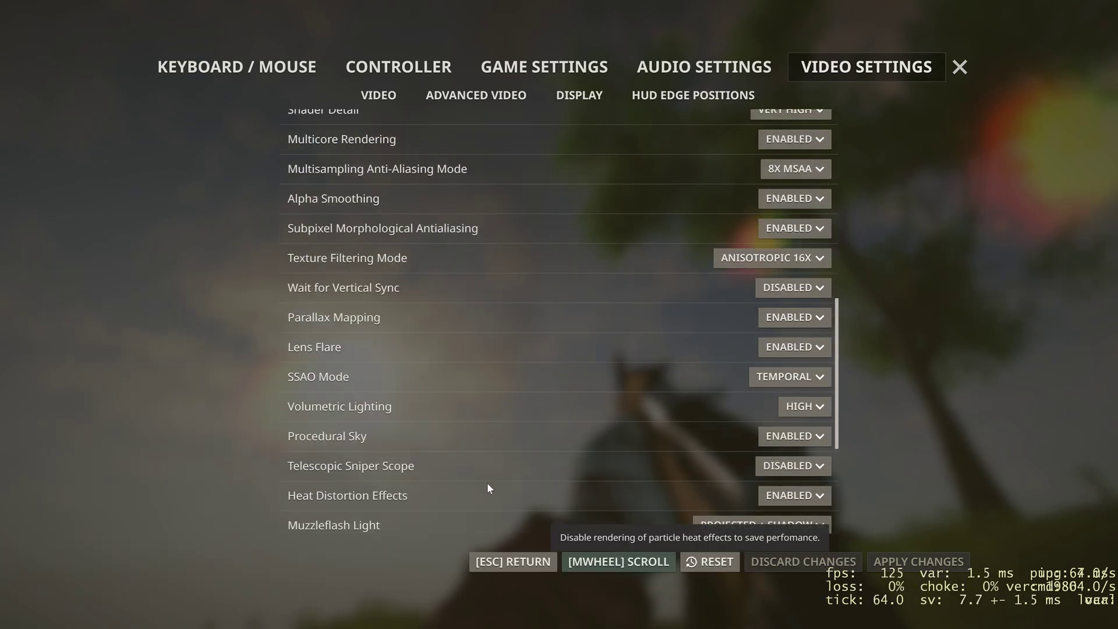
left_click(793, 443)
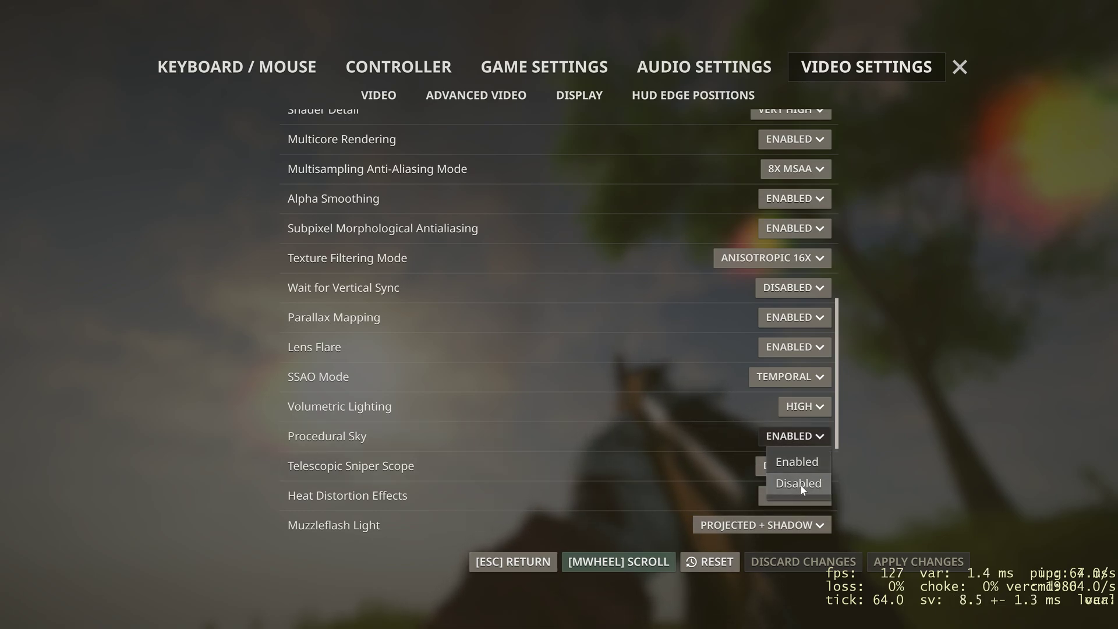
left_click(795, 481)
left_click(911, 567)
key("Escape")
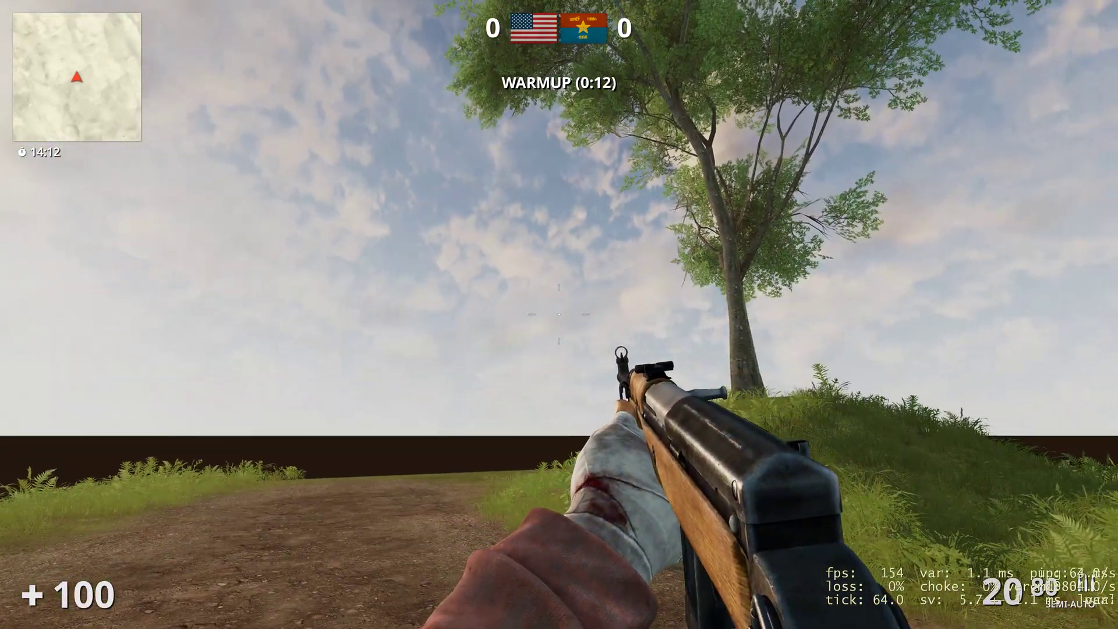
- Set Procedural Sky back to Enabled in the video settings, apply the change, and resume the match
key("Escape")
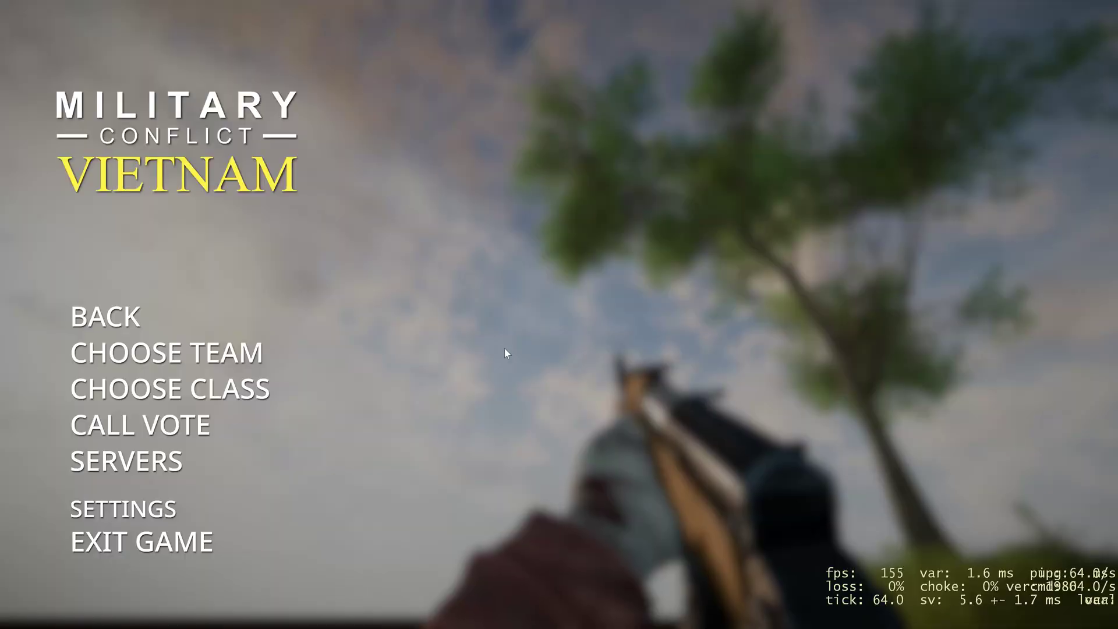
left_click(144, 511)
scroll(732, 262, "down", 5)
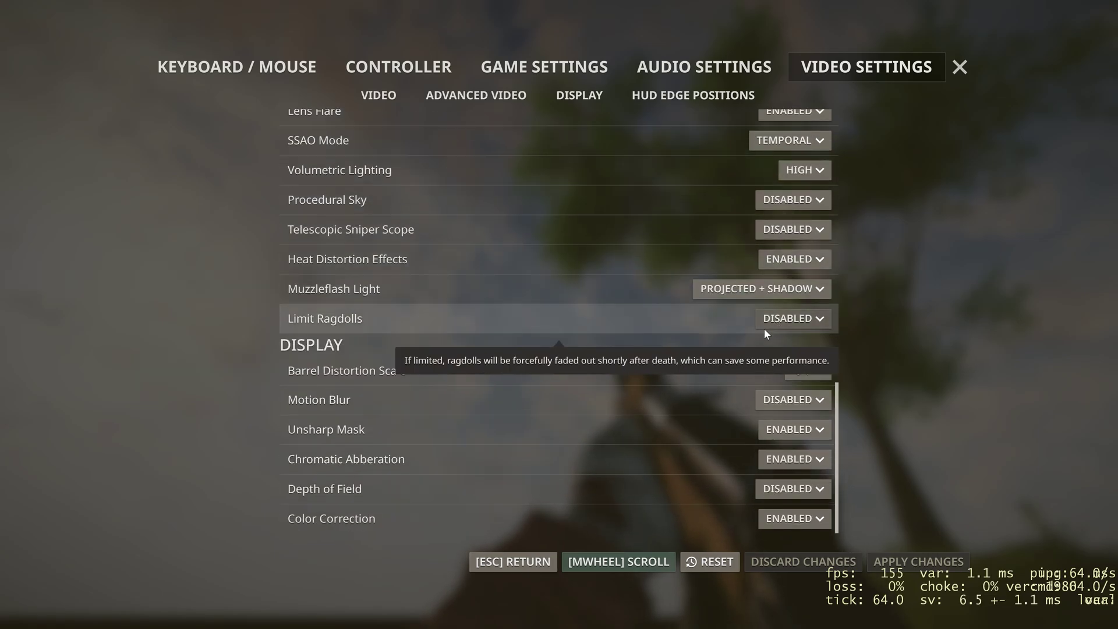
scroll(728, 385, "up", 2)
scroll(704, 403, "up", 1)
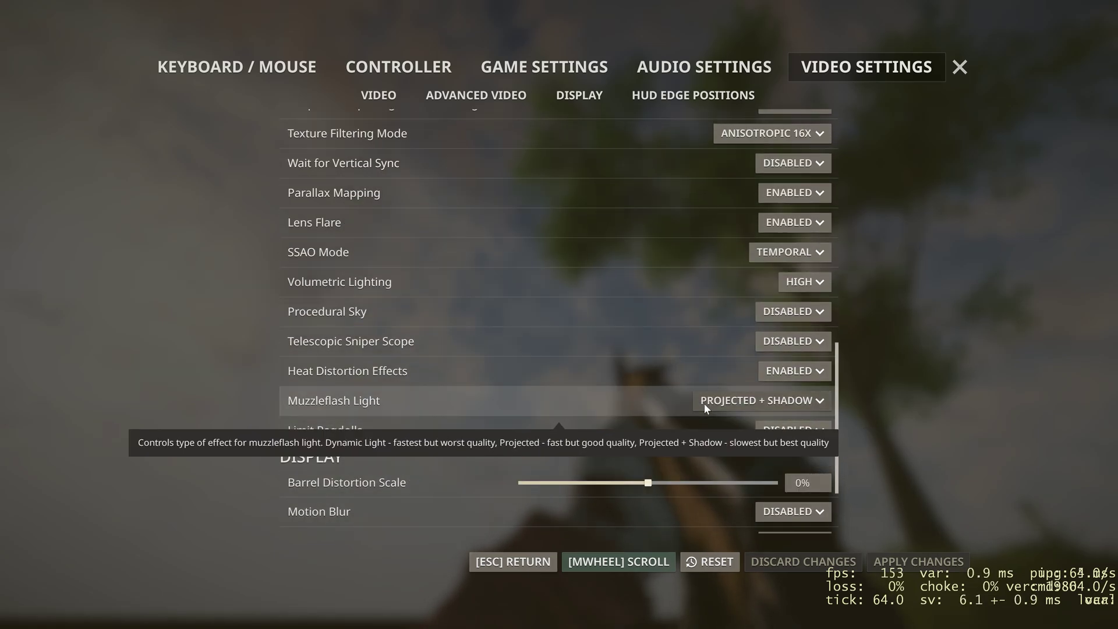
left_click(803, 318)
left_click(802, 343)
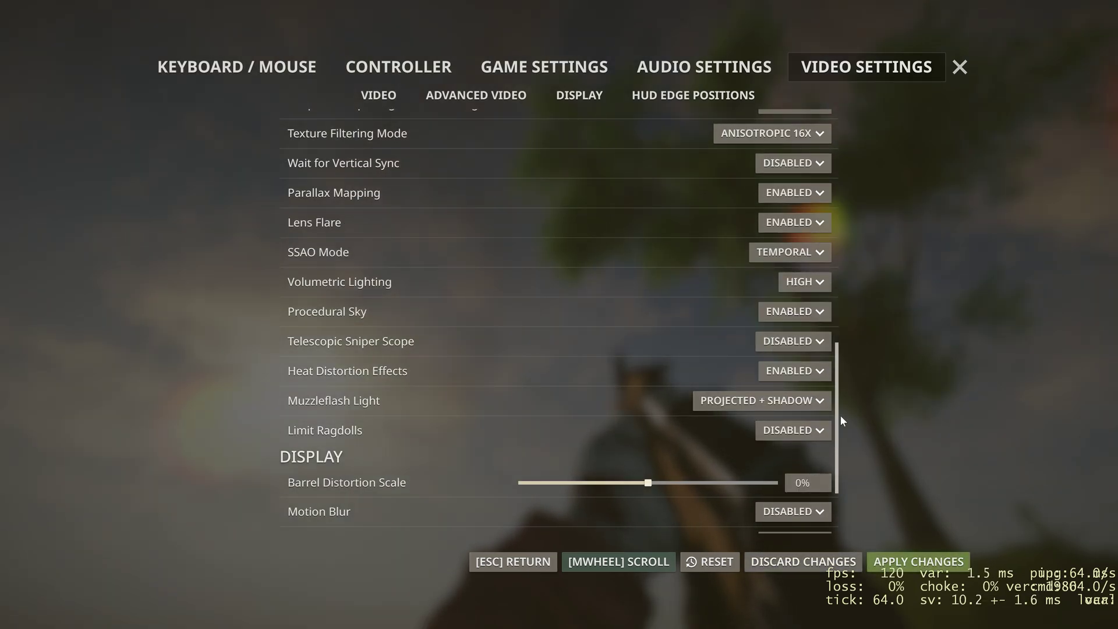
left_click(914, 565)
key("Escape")
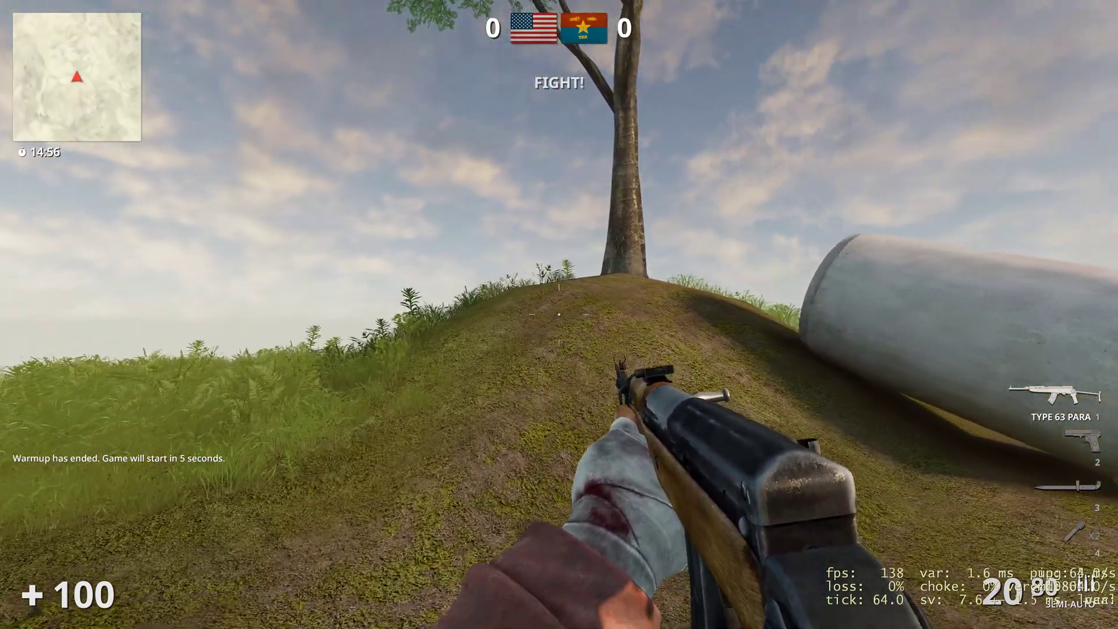
- Leave the running game and switch to the Hammer++ window with mcv_test.vmf open
key("alt+Tab")
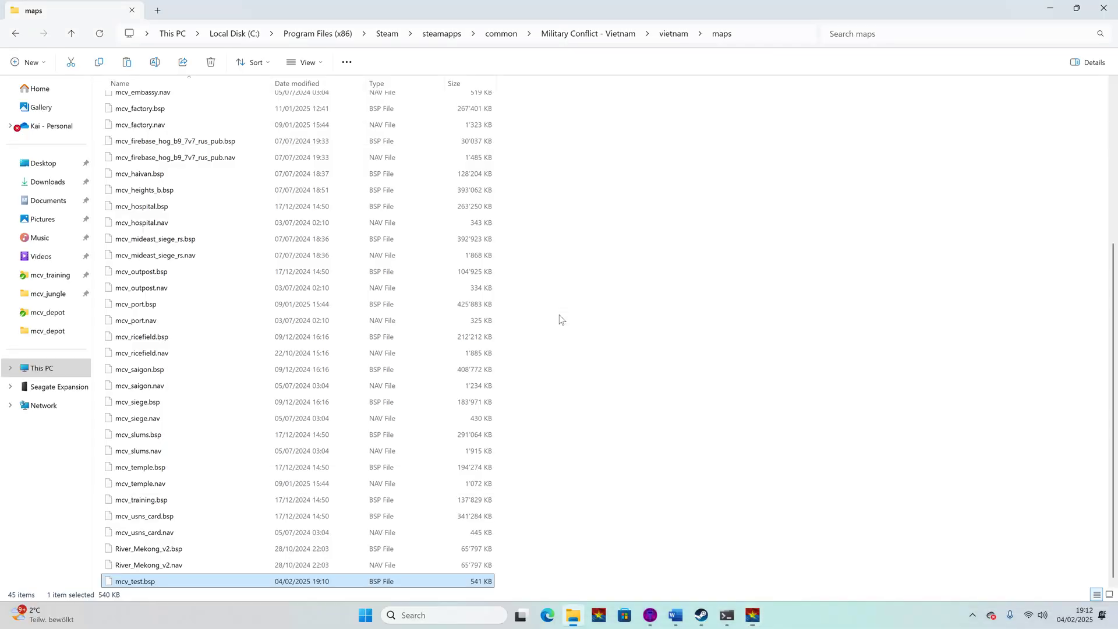
left_click(652, 615)
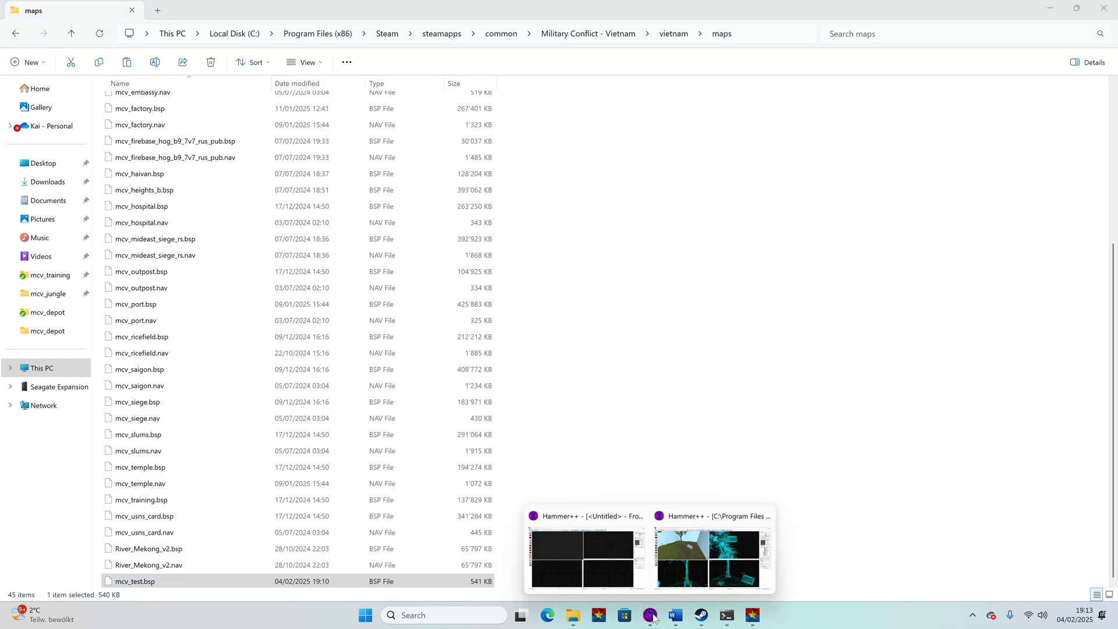
left_click(696, 573)
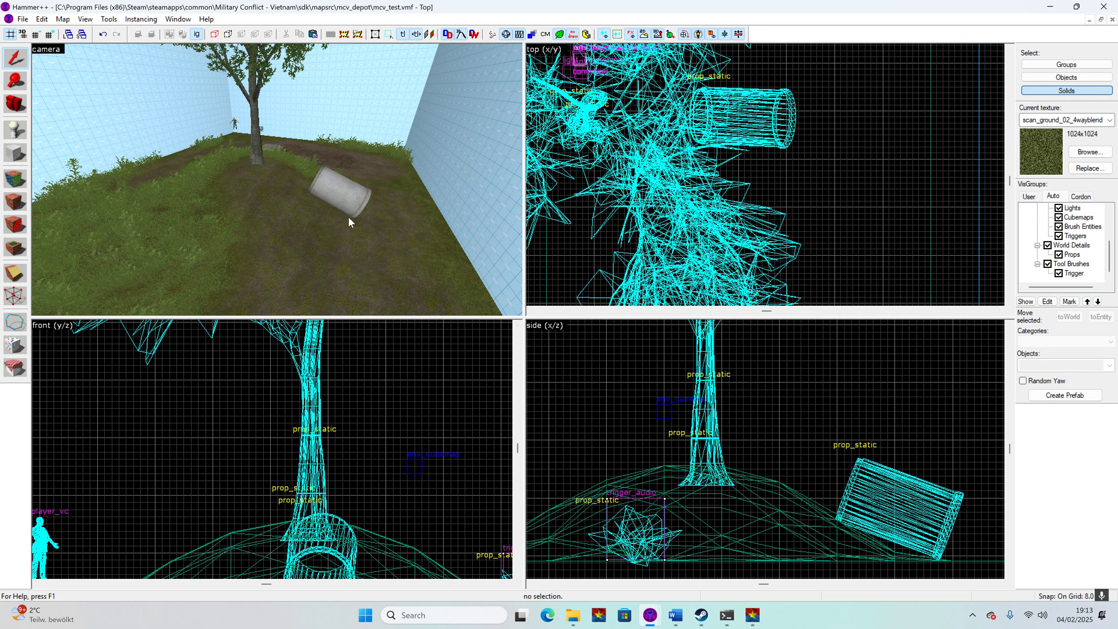
- Duplicate the info_player_usa spawn in the map corner to form a row of three and a second row of two
key("z")
key("w")
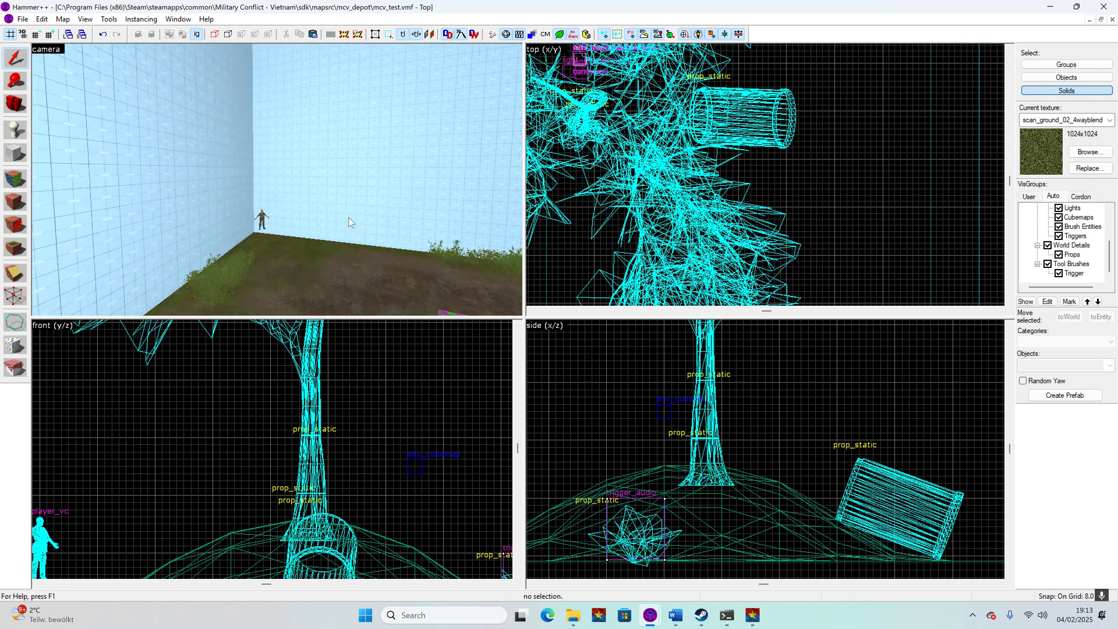
key("w")
scroll(817, 130, "down", 9)
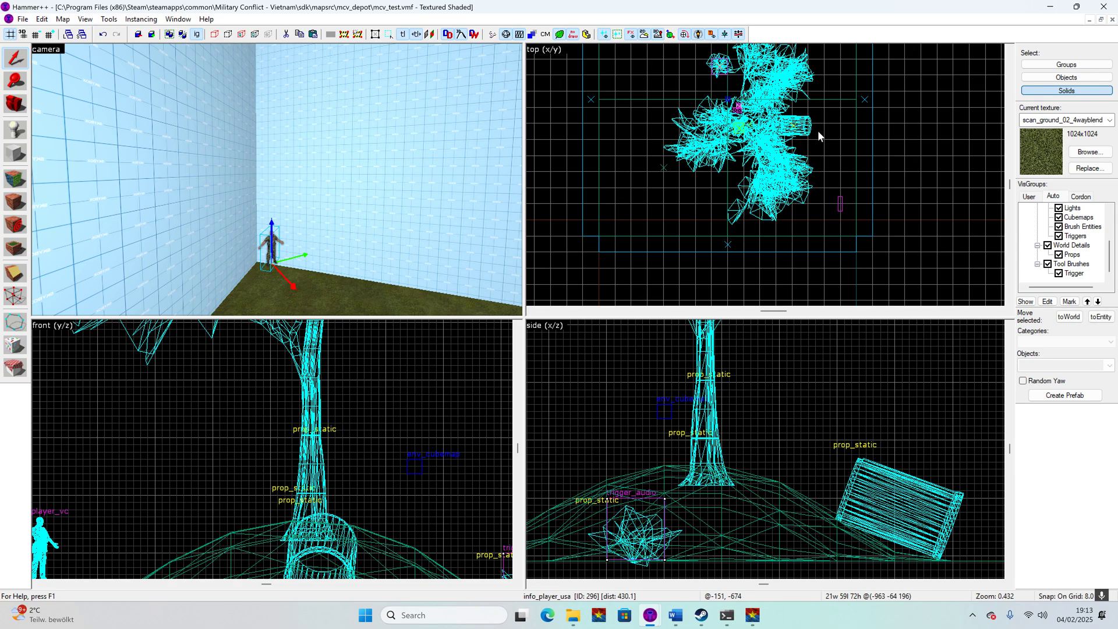
scroll(735, 58, "up", 11)
mouse_move(743, 202)
left_mouse_down()
mouse_move(806, 201)
mouse_move(739, 271)
mouse_move(803, 247)
mouse_move(874, 184)
left_mouse_up()
scroll(785, 219, "down", 3)
scroll(787, 244, "up", 3)
scroll(805, 243, "down", 3)
scroll(808, 231, "up", 2)
scroll(876, 185, "up", 1)
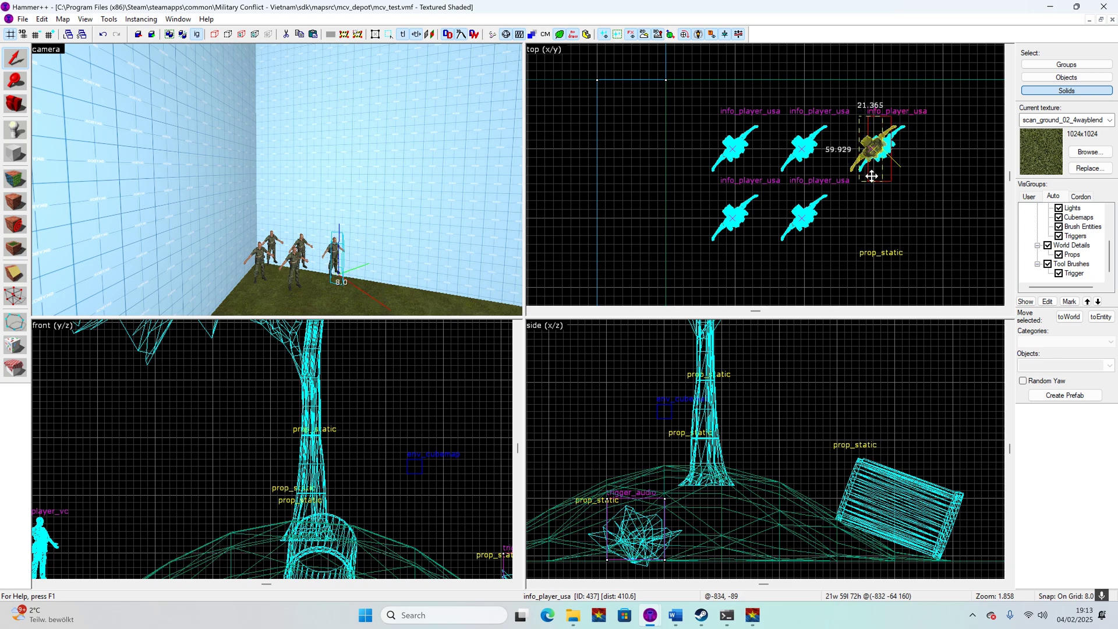
- Copy the info_player_usa spawn once more to start a third row beneath the first column, and clear the selection
scroll(871, 176, "down", 3)
scroll(850, 187, "up", 2)
left_click_drag(884, 117, 828, 177, "shift")
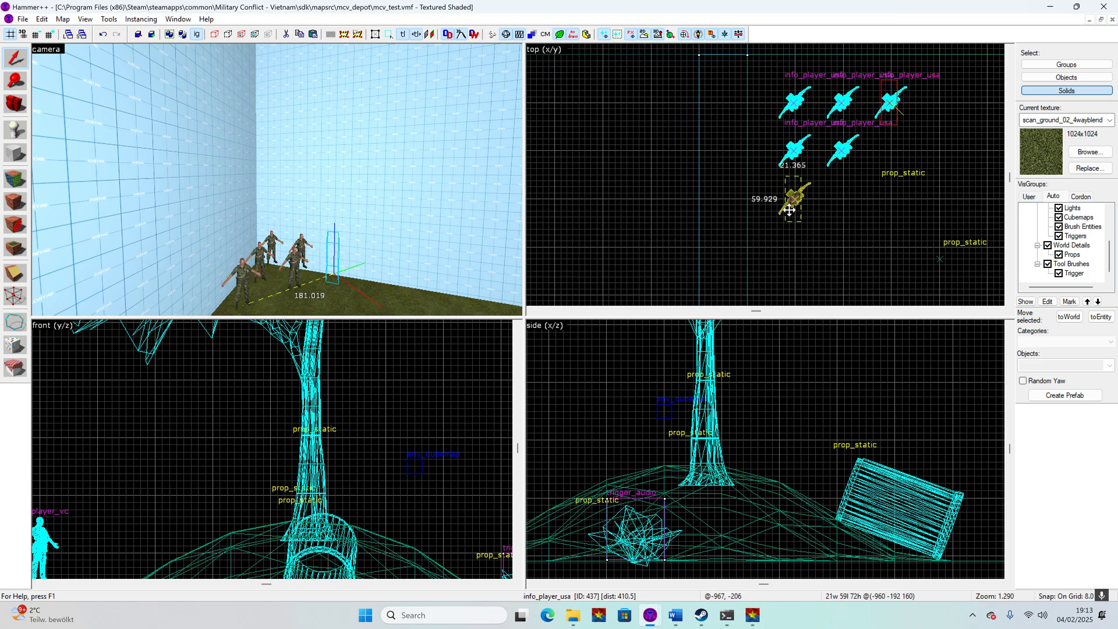
left_click_drag(789, 210, 790, 211, "shift")
left_click(812, 250)
- Place an info_deathmatch_spawn entity on the dirt ground between the USA spawns and the trigger_audio brush
key("z")
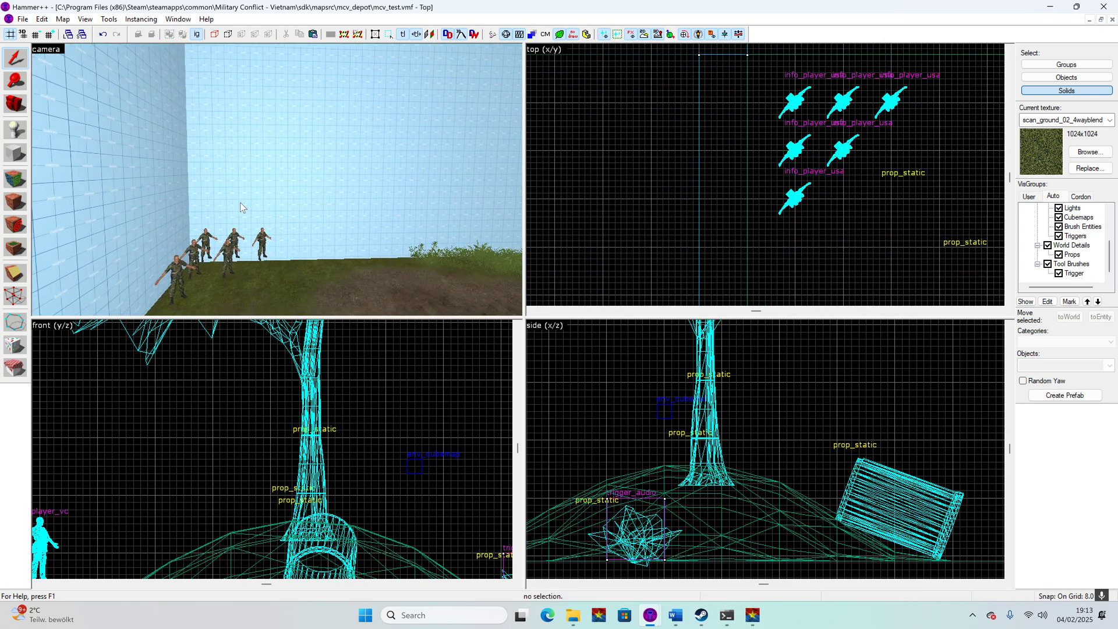
key("z")
key("z")
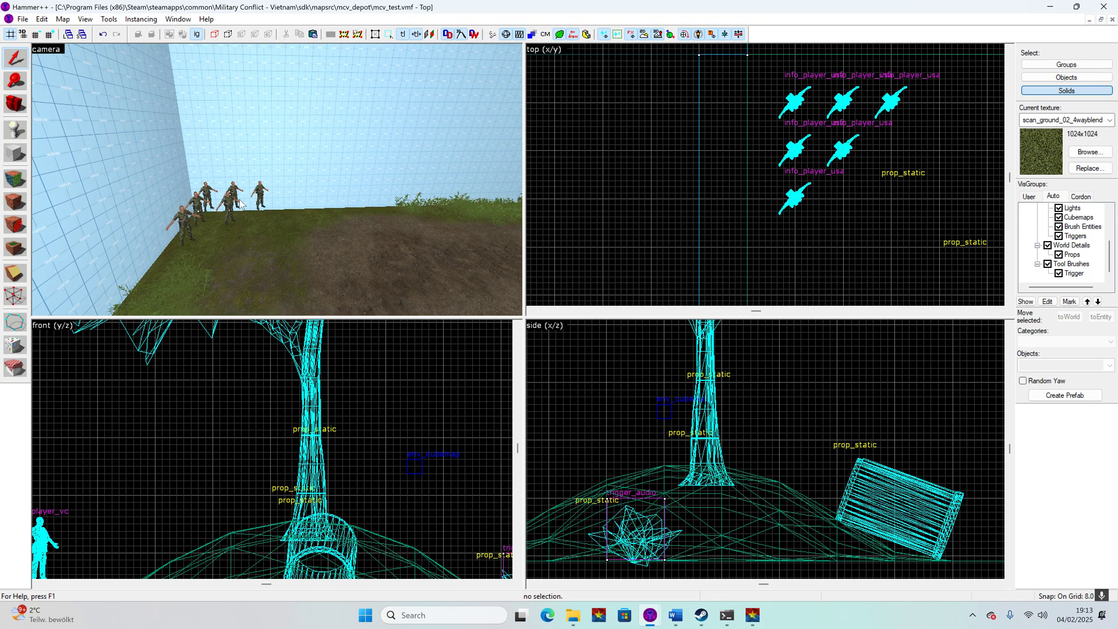
key("d")
key("a")
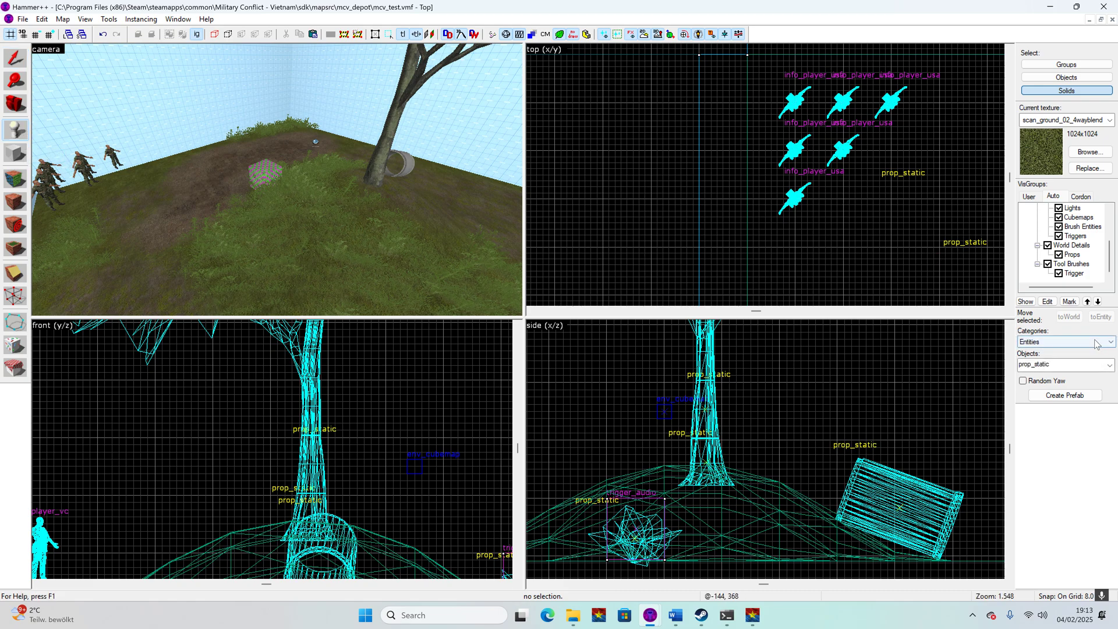
type("inf")
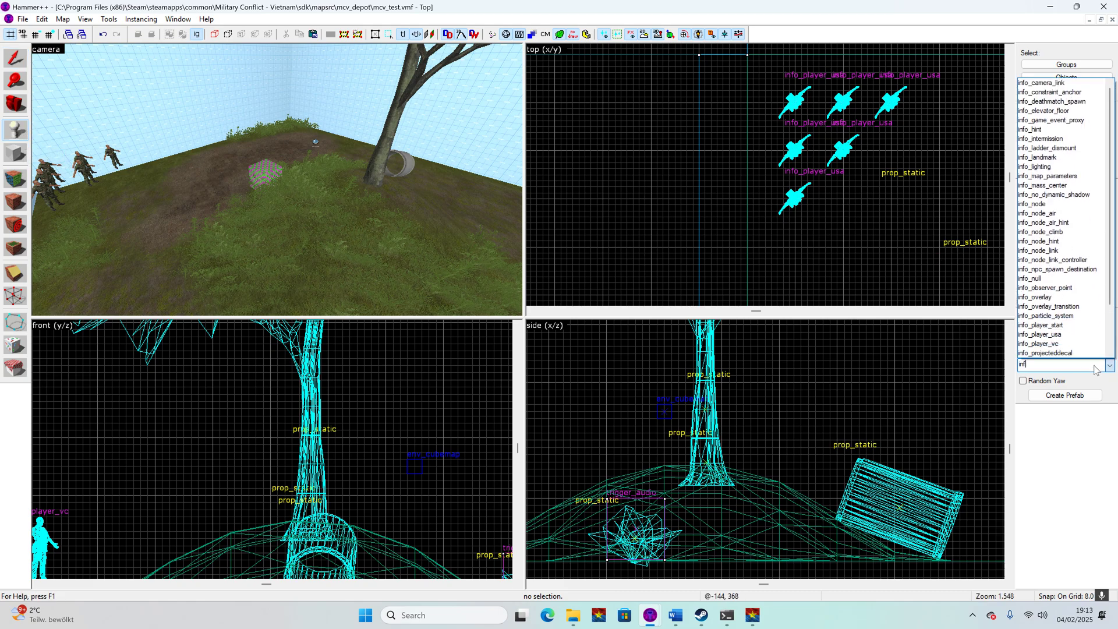
type("o_plau")
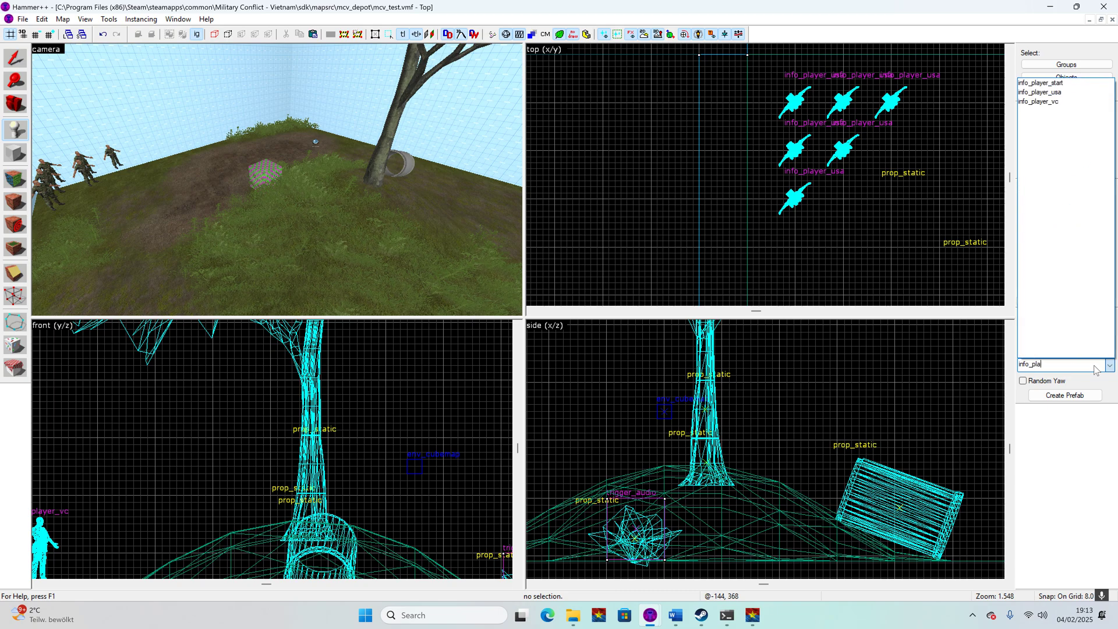
key("BackSpace")
key("BackSpace")
type("de")
left_click(1049, 86)
scroll(239, 172, "up", 4)
scroll(223, 174, "up", 8)
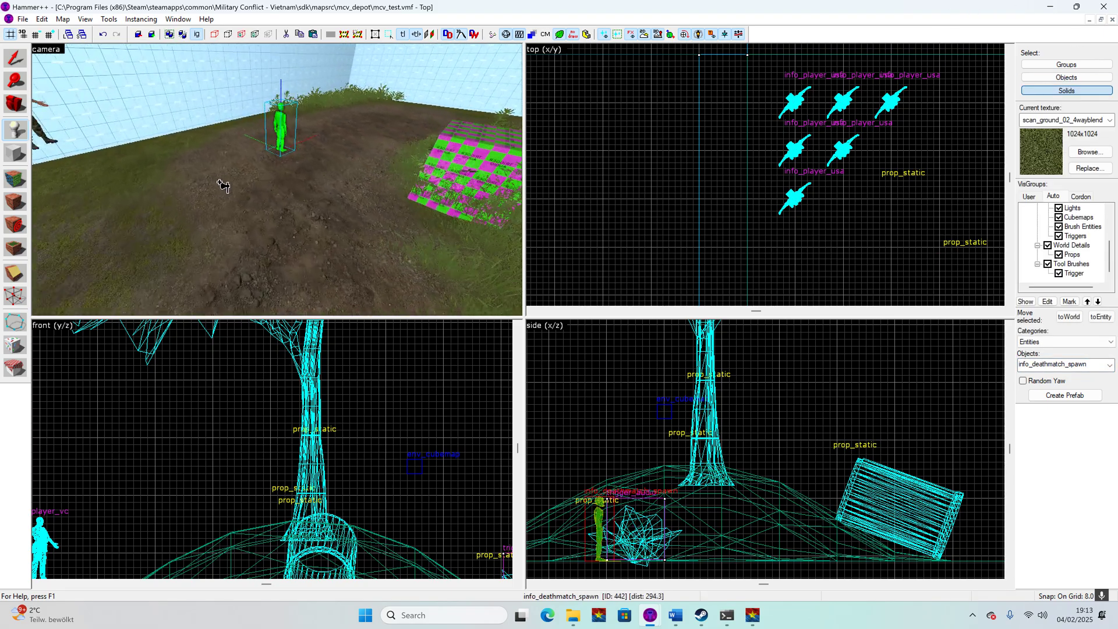
middle_click_drag(220, 183, 220, 183)
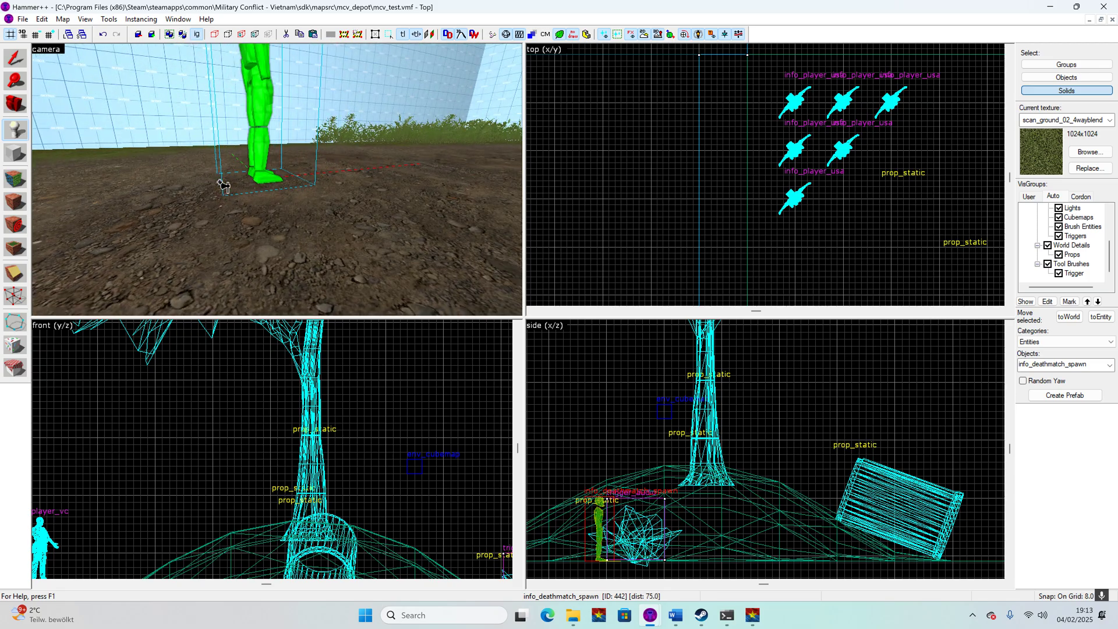
- Raise the info_deathmatch_spawn 30 units above the ground, inspect its placement, and delete it from the map
left_click(16, 58)
scroll(616, 560, "up", 4)
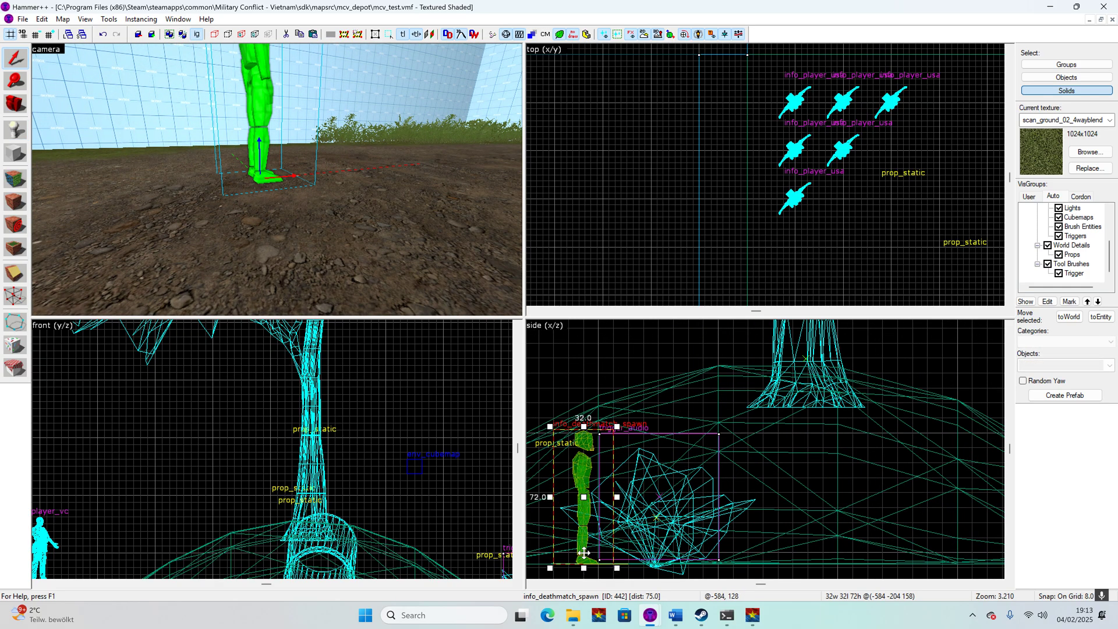
left_click_drag(584, 546, 584, 491)
scroll(277, 182, "down", 8)
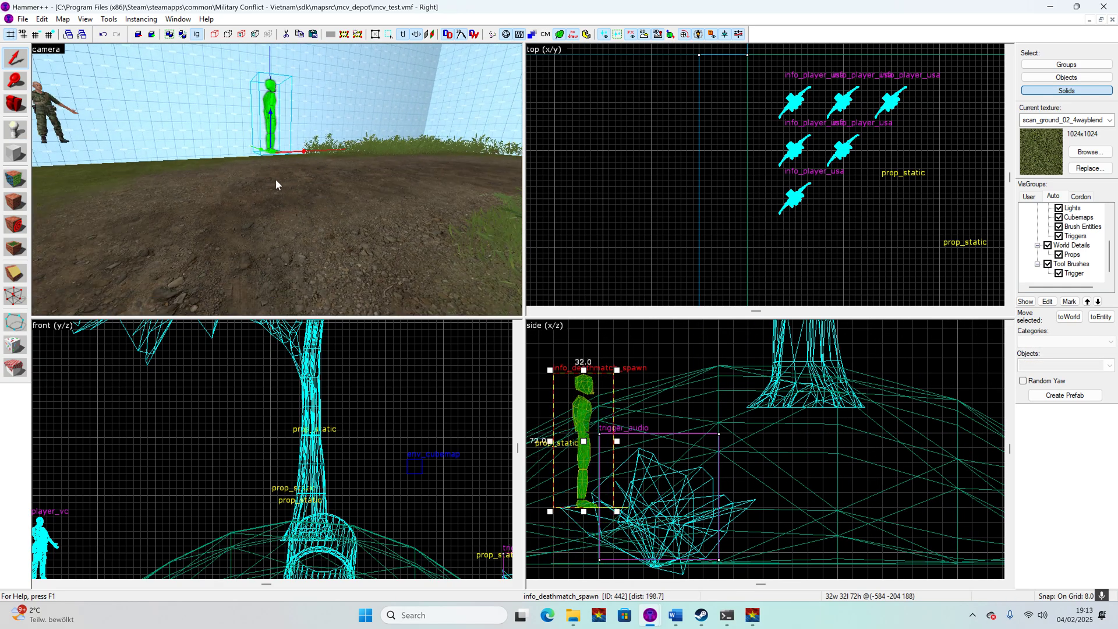
key("w")
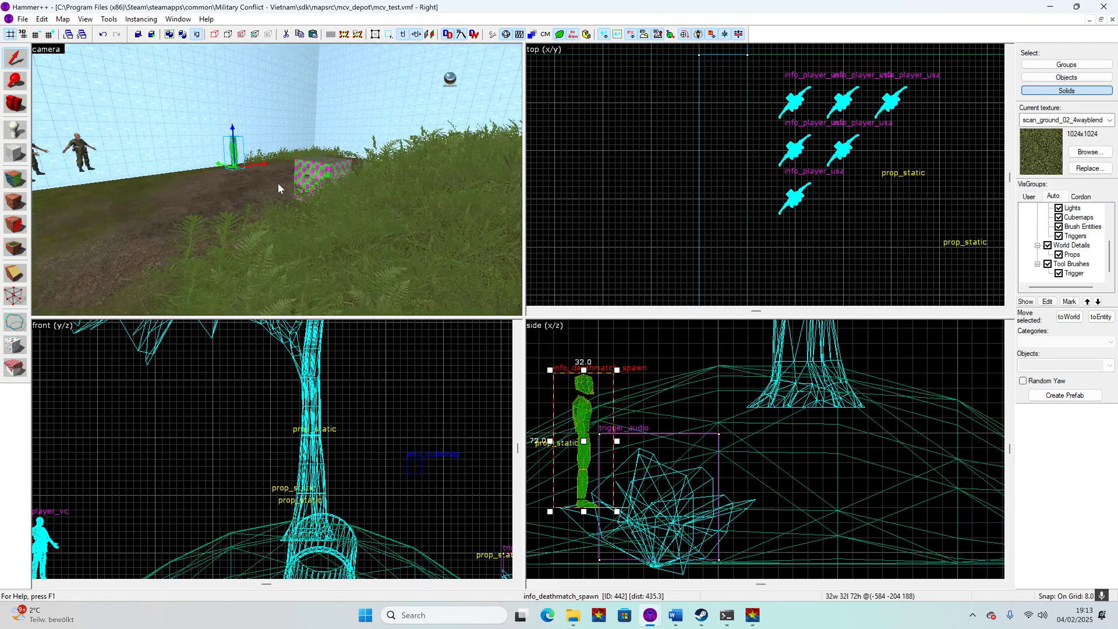
key("s")
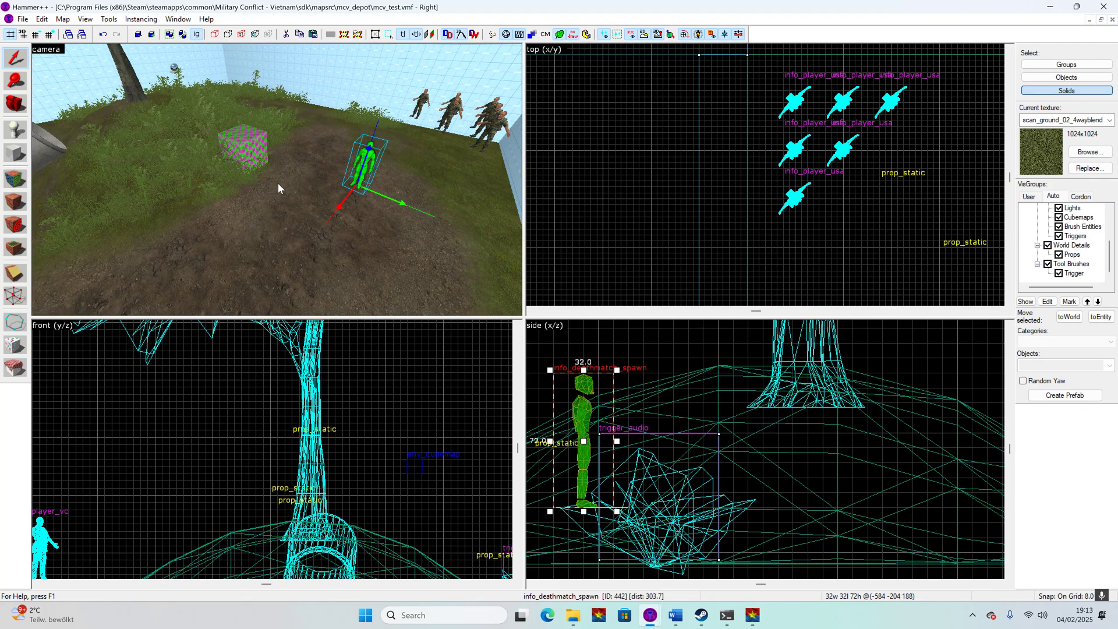
key("Delete")
- Select the 512 by 544 ground displacement beside the outer wall and activate the Paint Geometry displacement tool
key("Left")
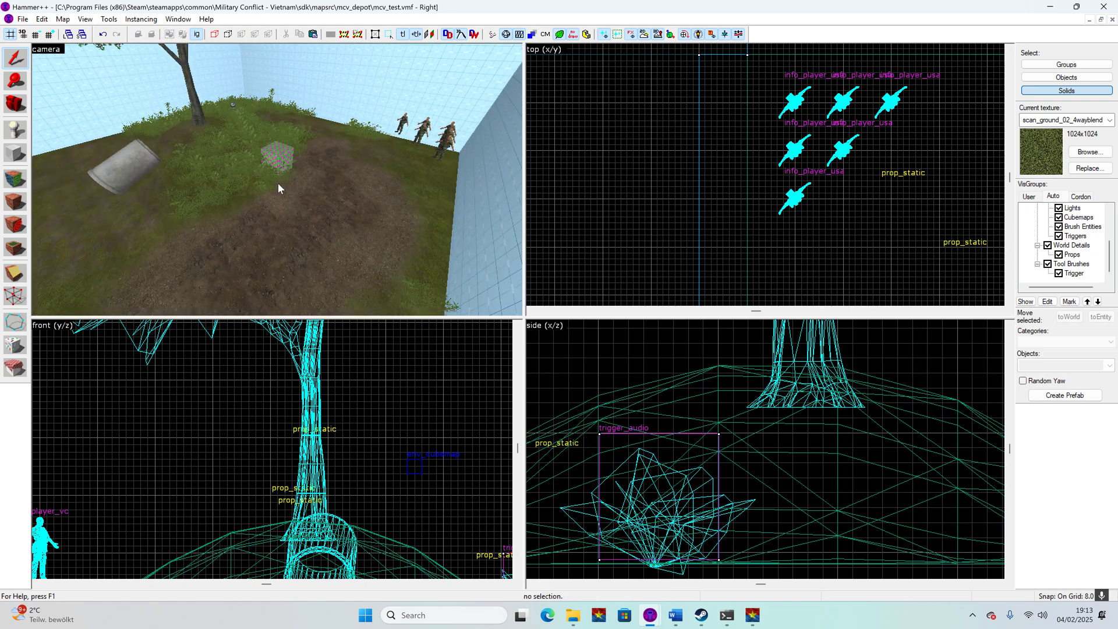
key("Right")
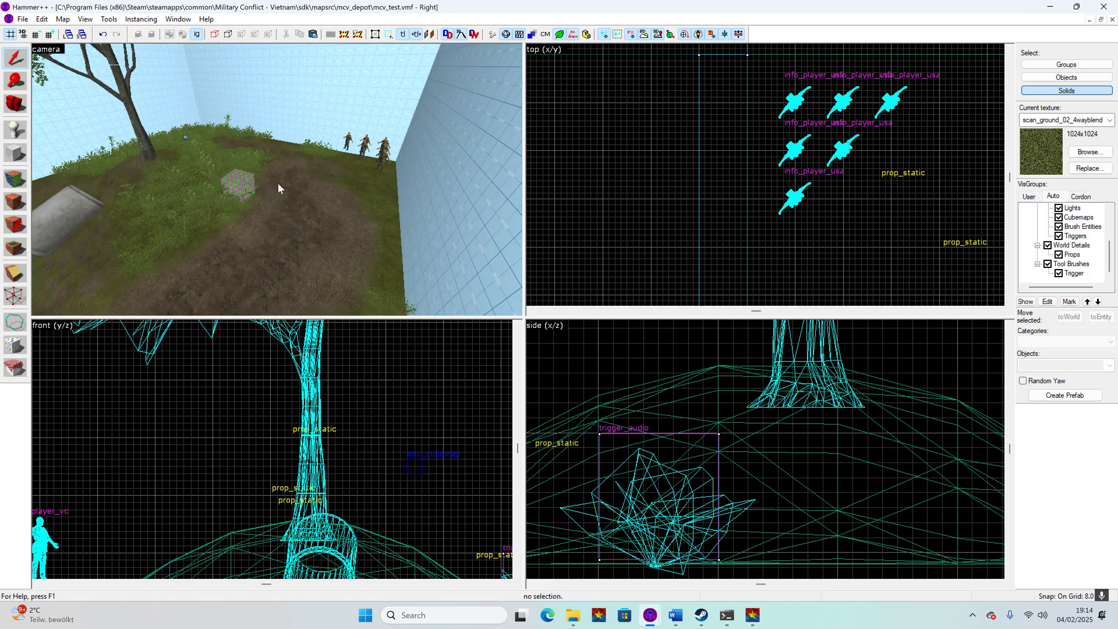
key("s")
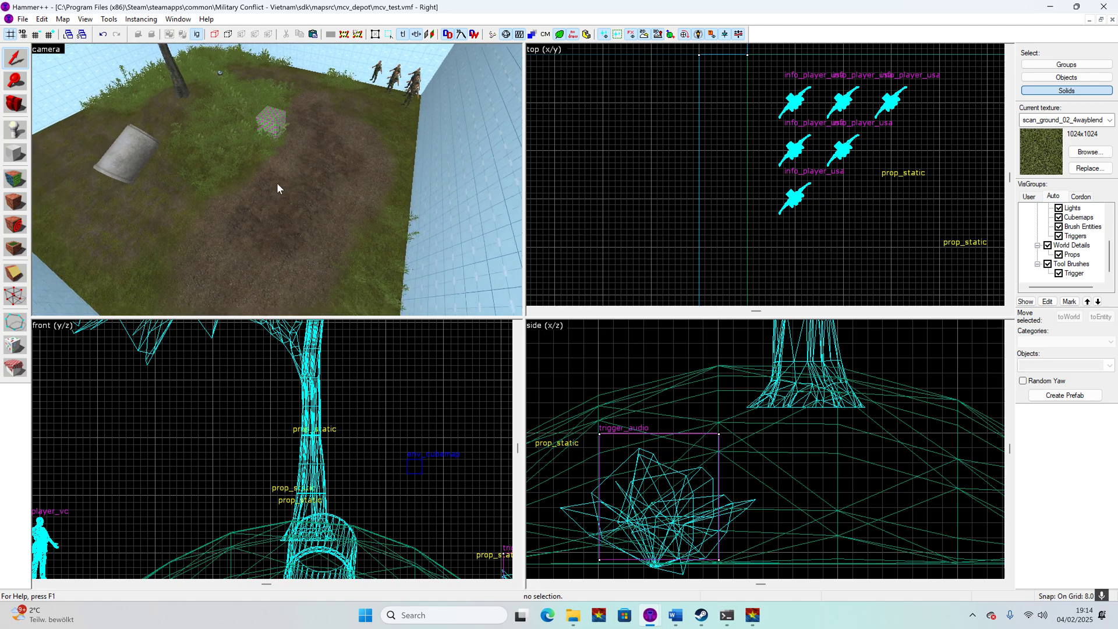
left_click(259, 252)
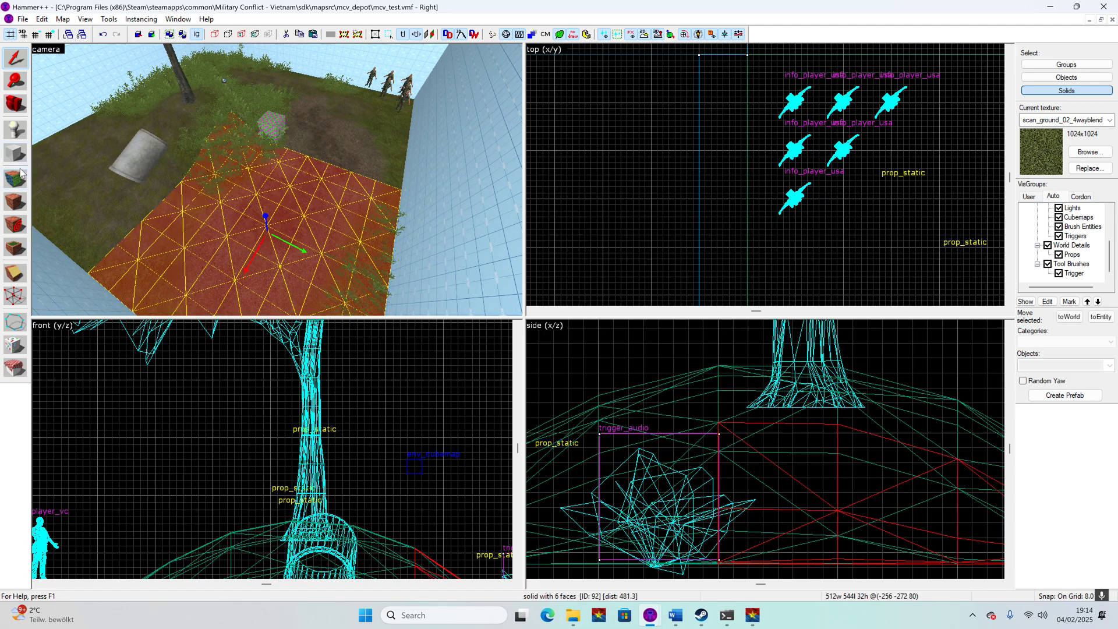
key("w")
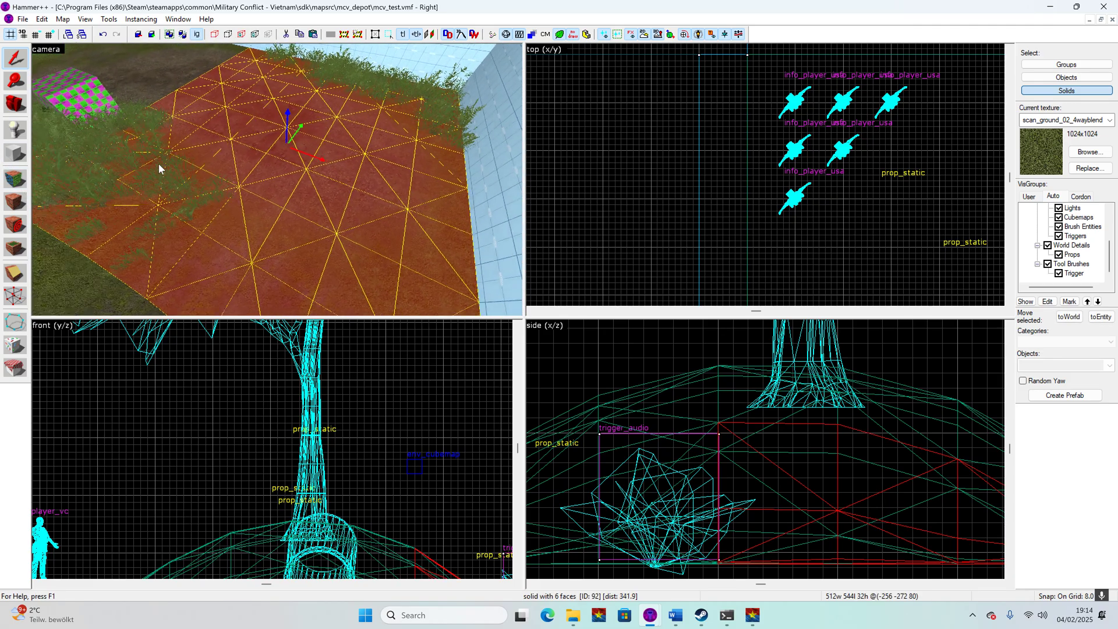
key("s")
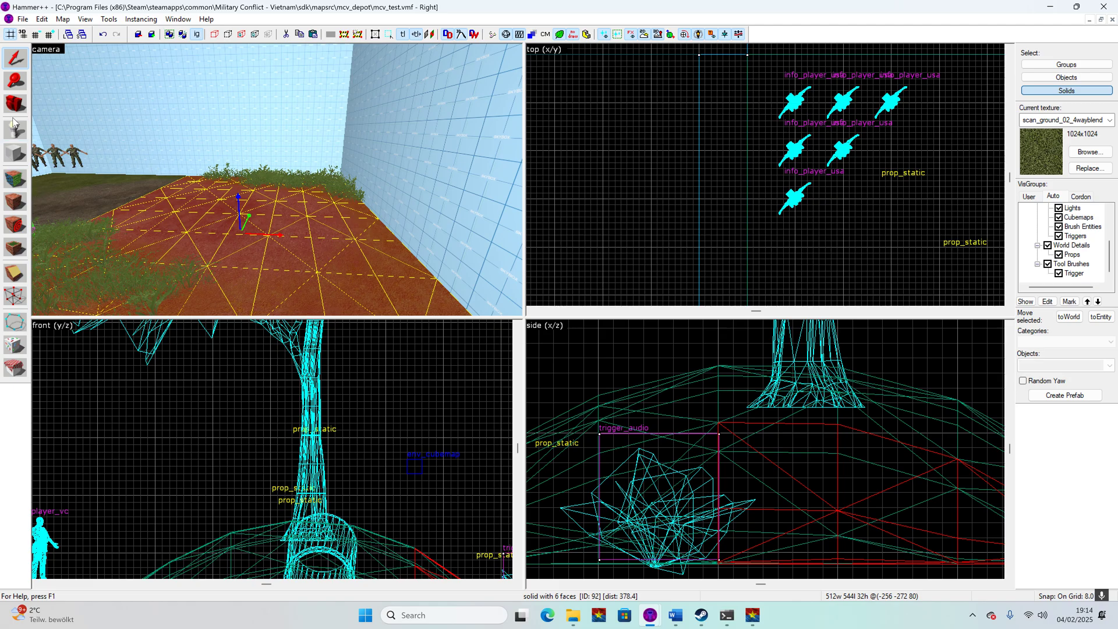
scroll(757, 417, "down", 12)
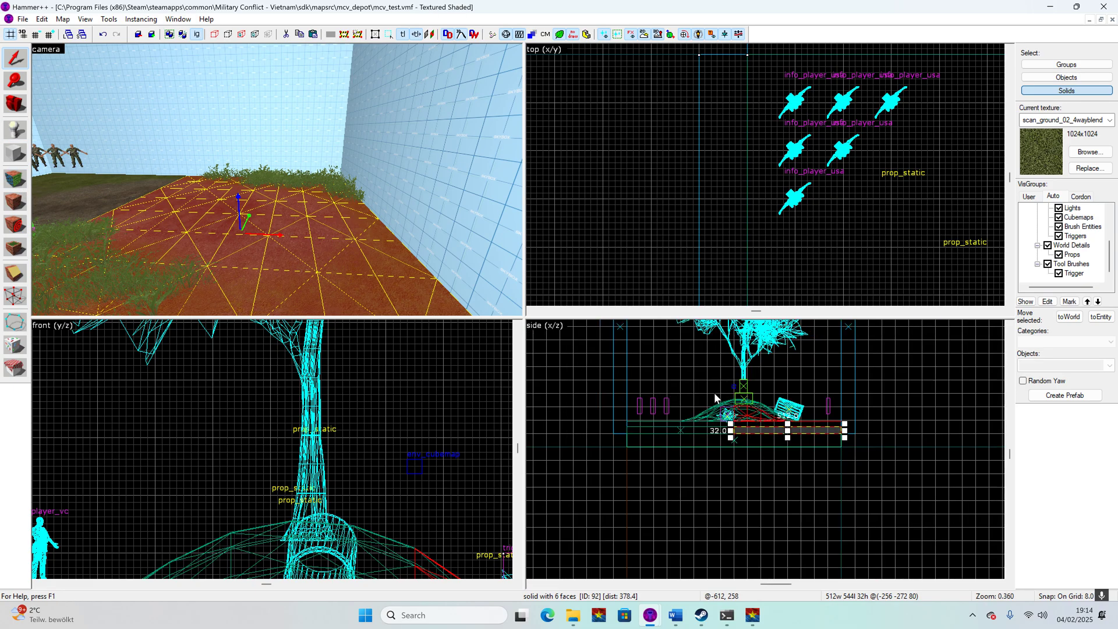
scroll(833, 427, "up", 9)
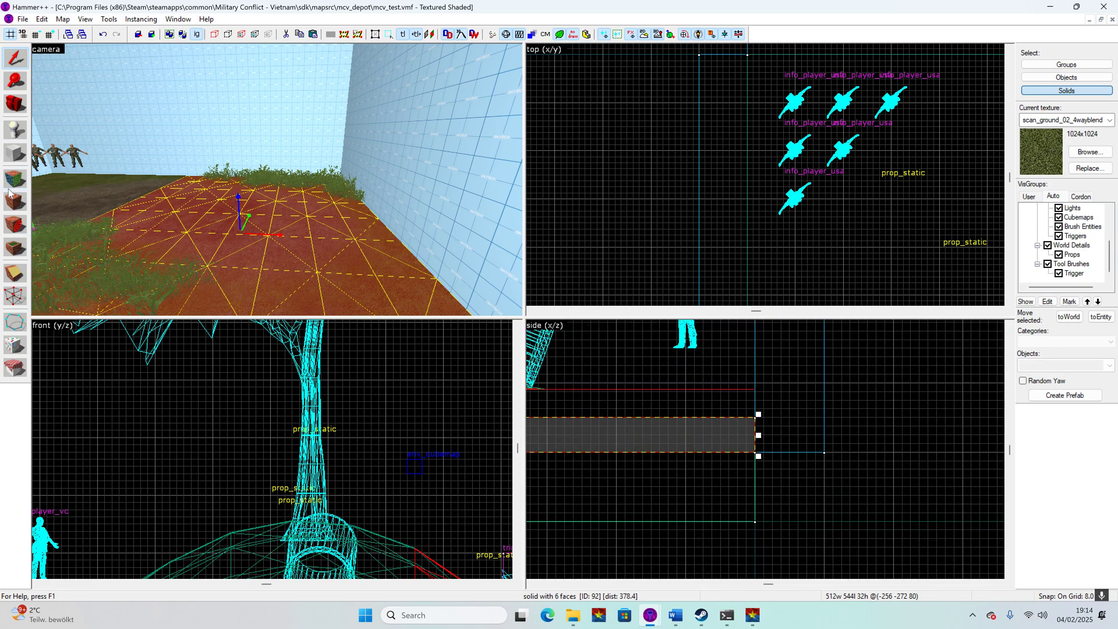
left_click(13, 181)
left_click(582, 221)
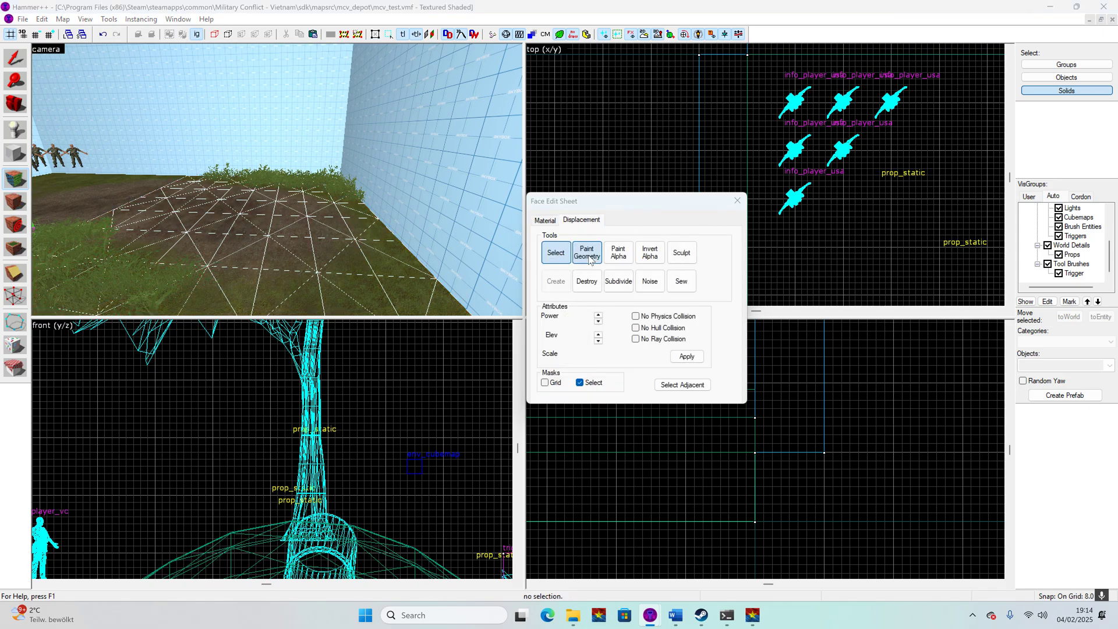
left_click(587, 253)
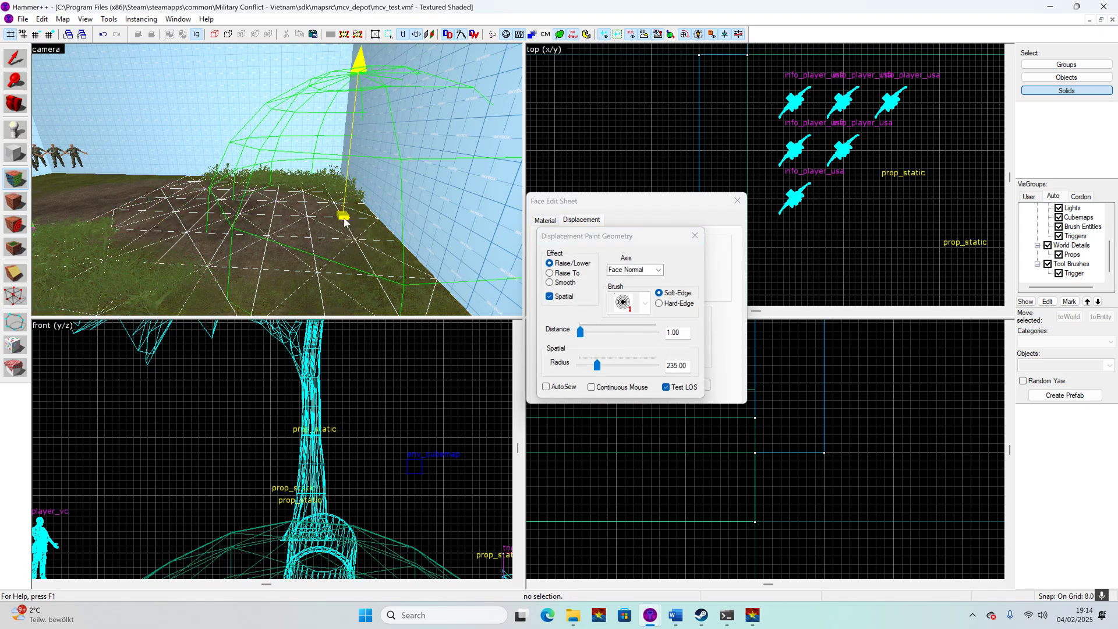
- Lower the terrain of the selected displacement with the Raise/Lower effect at distance 1.00 and radius 235.00
key("z")
key("w")
key("s")
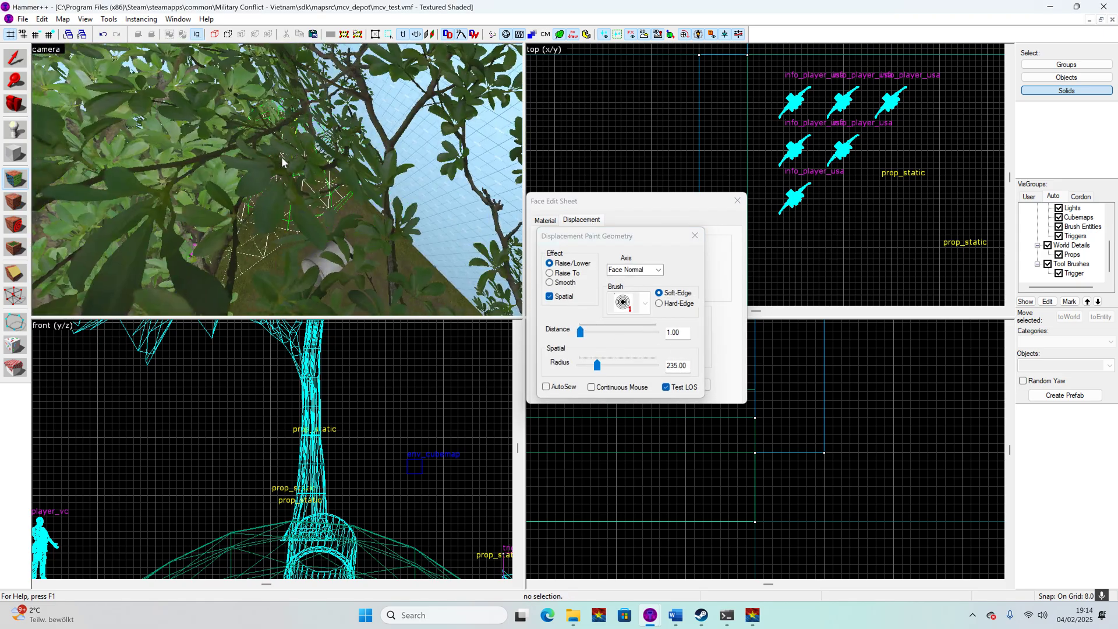
key("w")
key("z")
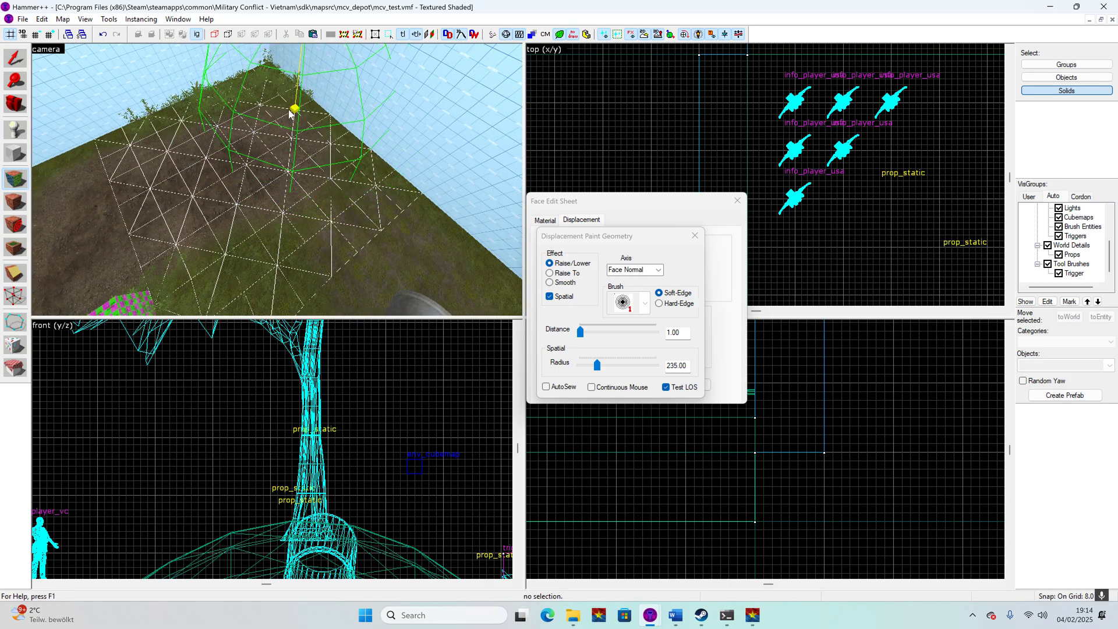
mouse_move(292, 108)
right_mouse_down()
mouse_move(262, 86)
mouse_move(198, 114)
mouse_move(249, 164)
mouse_move(243, 204)
mouse_move(310, 104)
mouse_move(280, 84)
right_mouse_up()
scroll(265, 99, "up", 2)
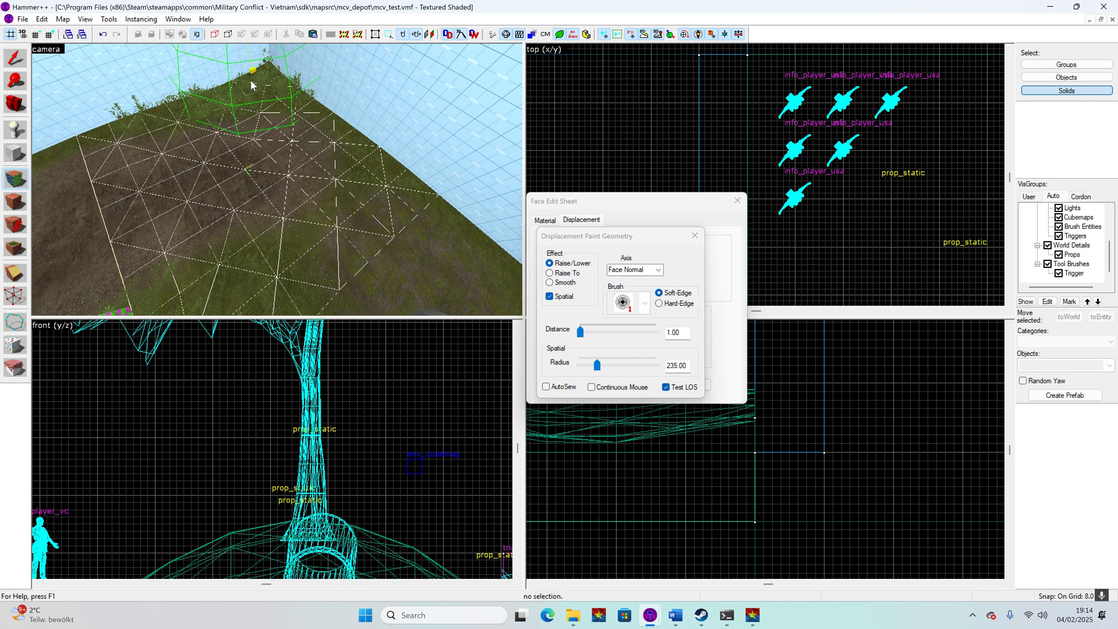
- Smooth the lowered terrain near the map corner with the Smooth effect and close the geometry painting settings
left_click(549, 282)
left_click_drag(271, 86, 294, 105)
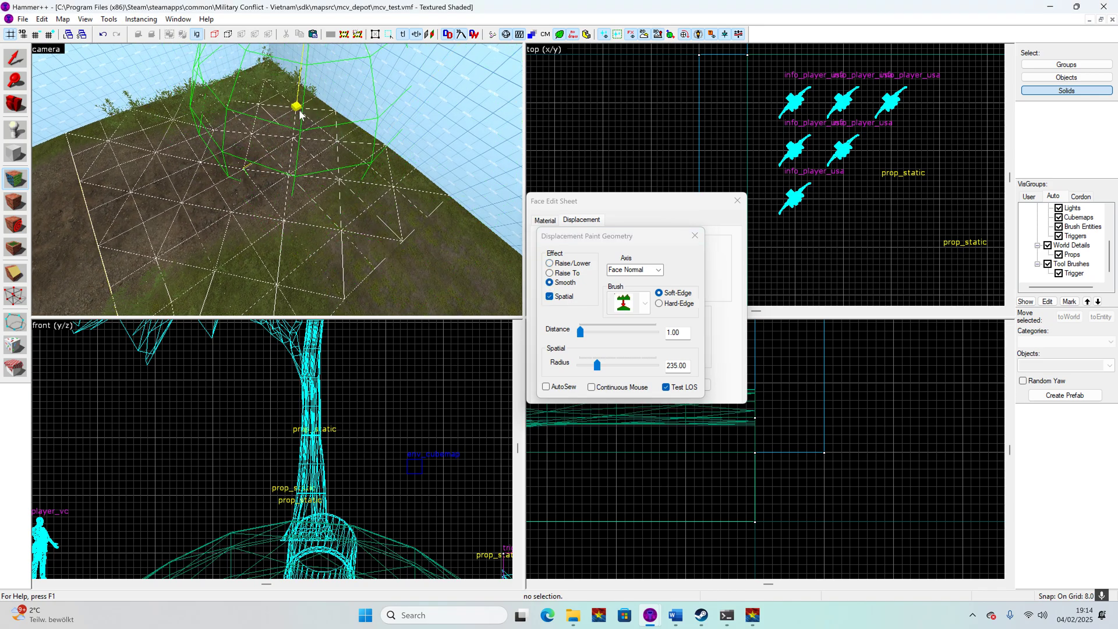
left_click(695, 236)
- Blend scan_soil_gravel_001b_color onto the far part of the displacement with the Sculpt tool at 50% texture blend
left_click(682, 258)
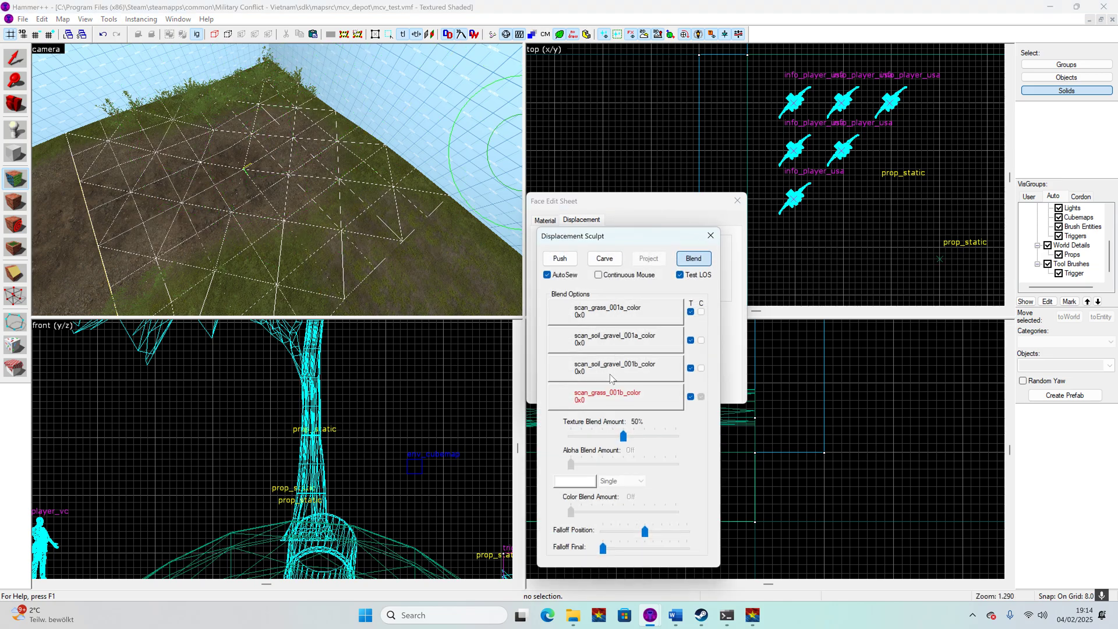
key("w")
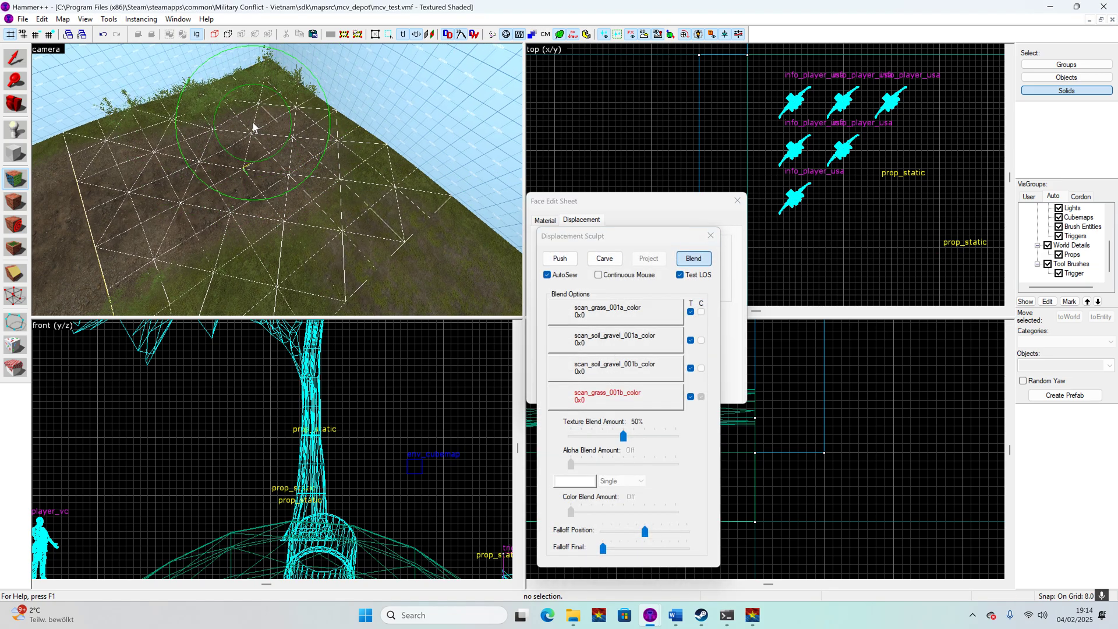
left_click(624, 339)
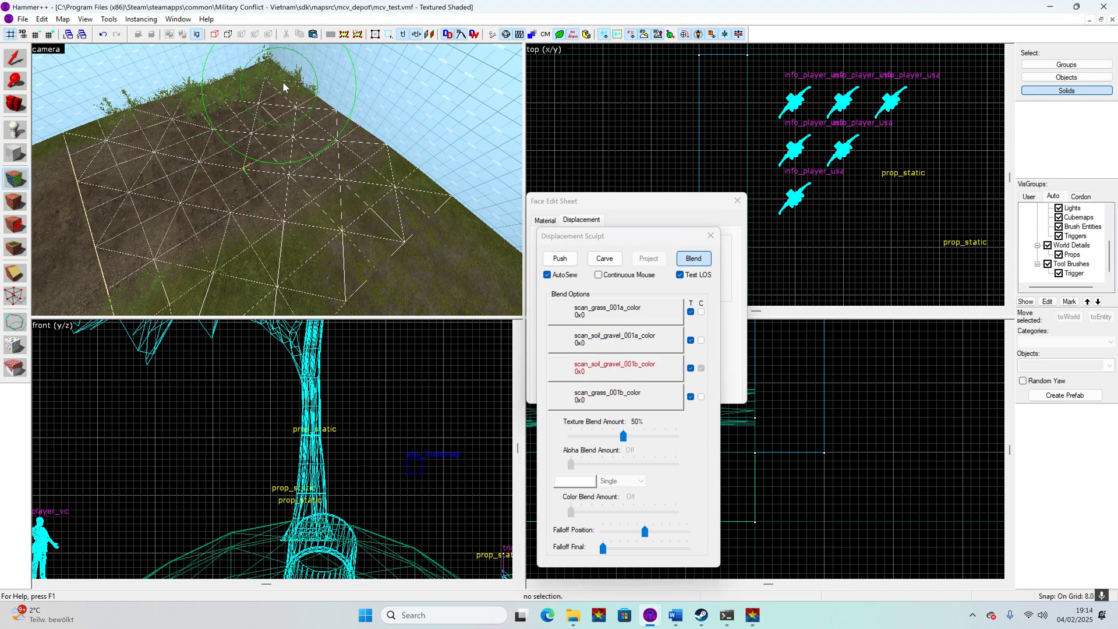
left_click(711, 236)
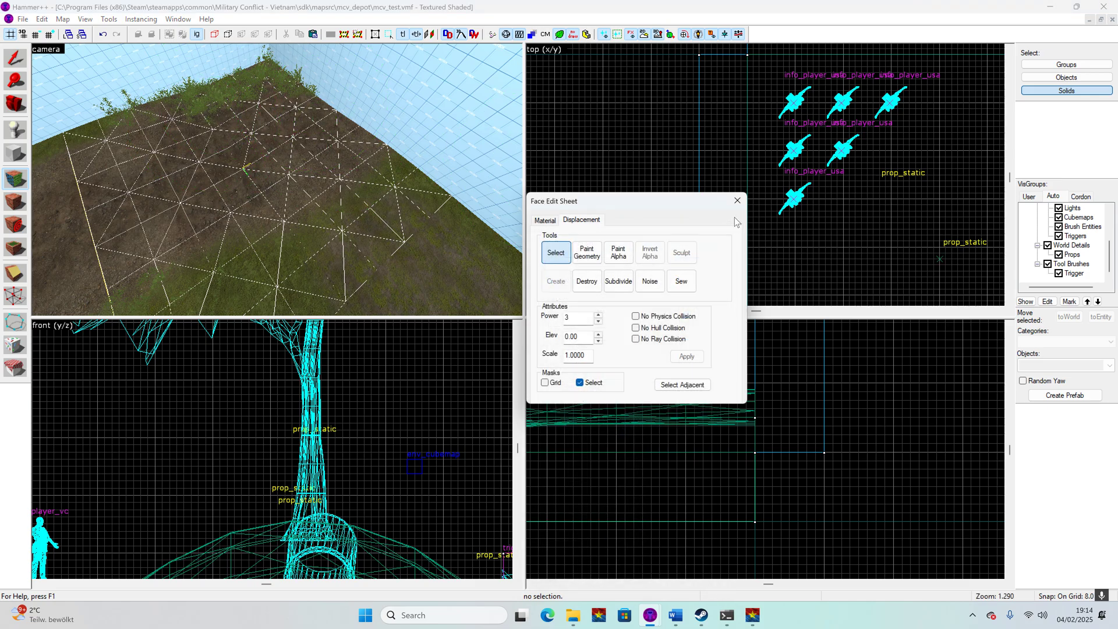
- Paint the displacement's alpha with a value of 77.00 to clear the grass sprites along its far edges
left_click(618, 254)
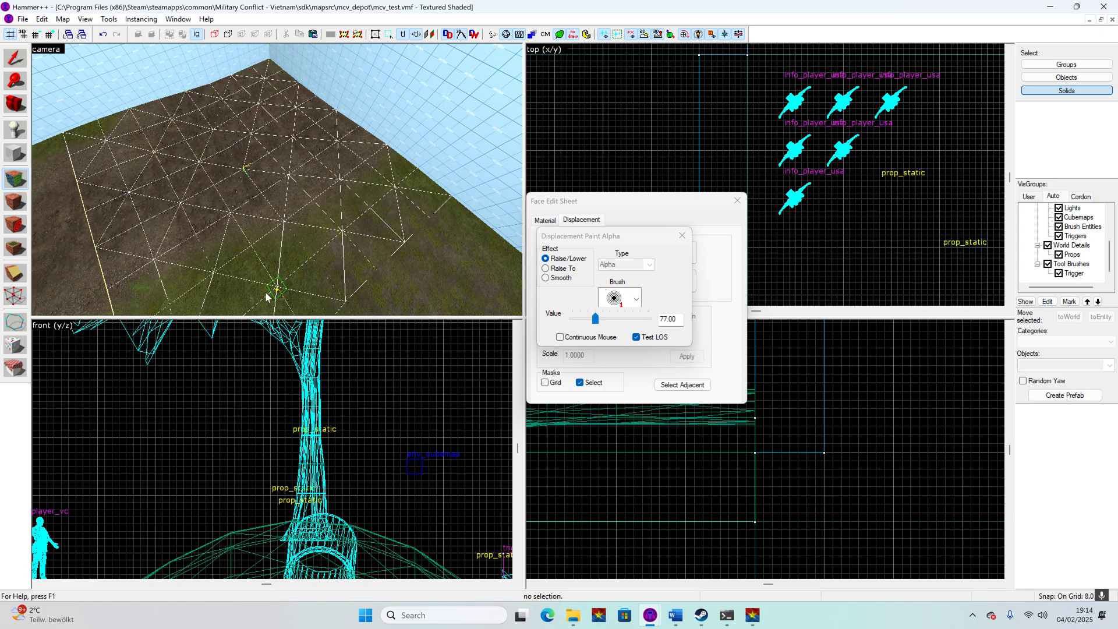
key("z")
key("w")
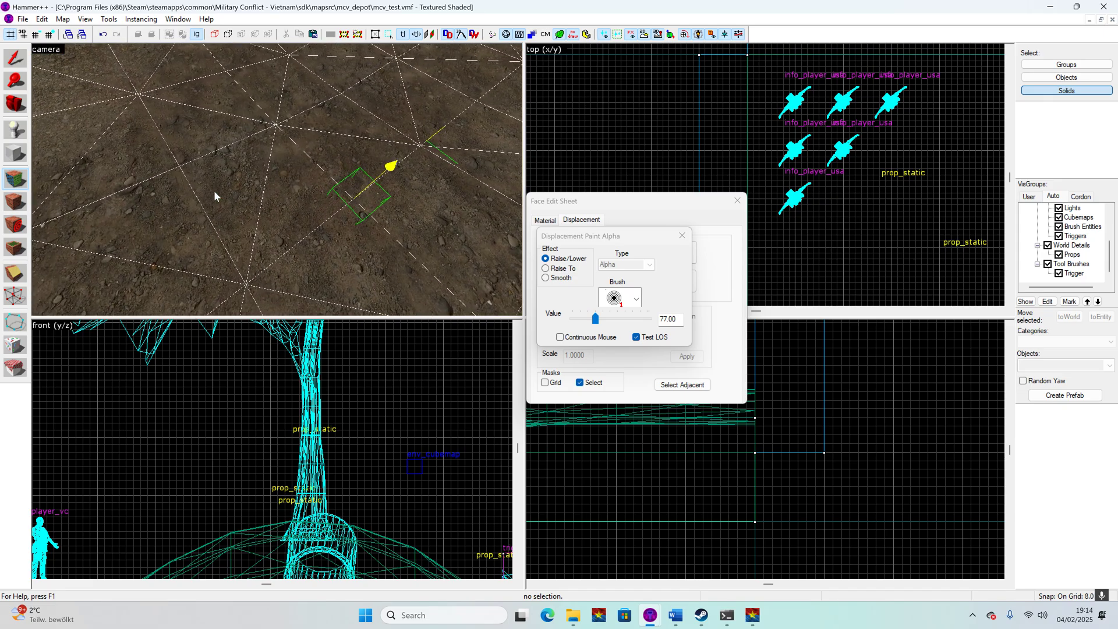
- Look over the repainted ground, close the alpha painting settings and leave displacement face editing
key("s")
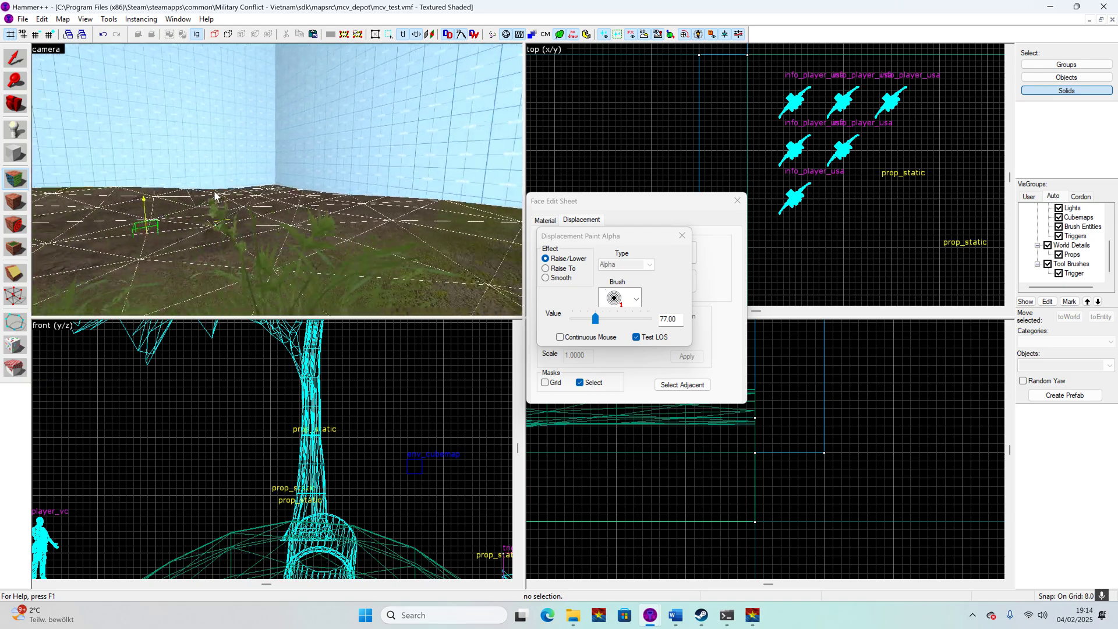
key("s")
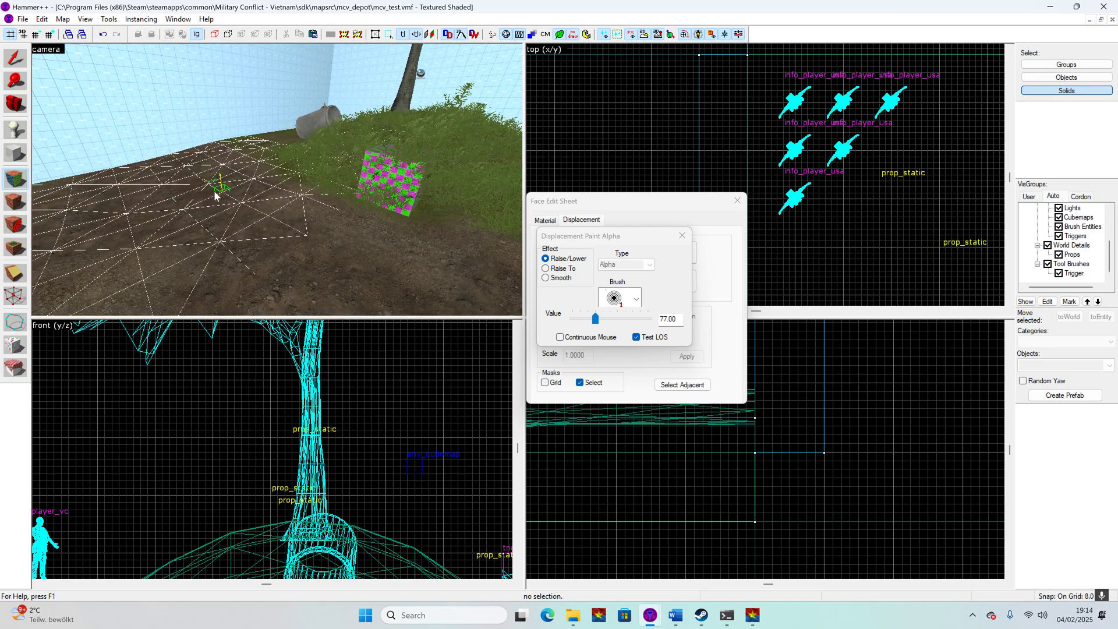
key("z")
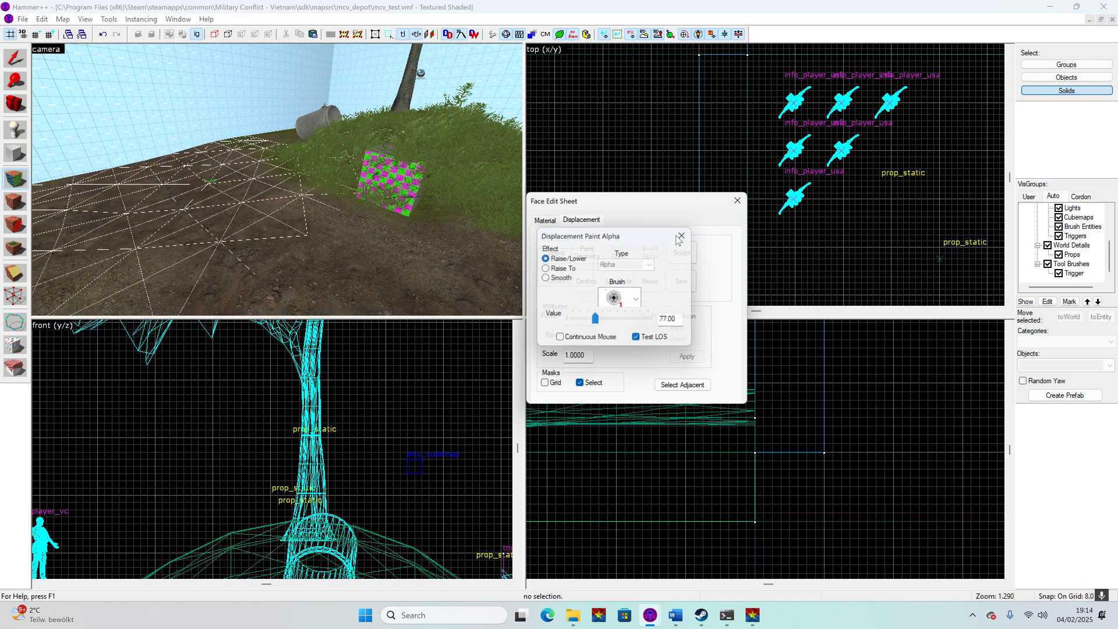
left_click(682, 235)
left_click(737, 201)
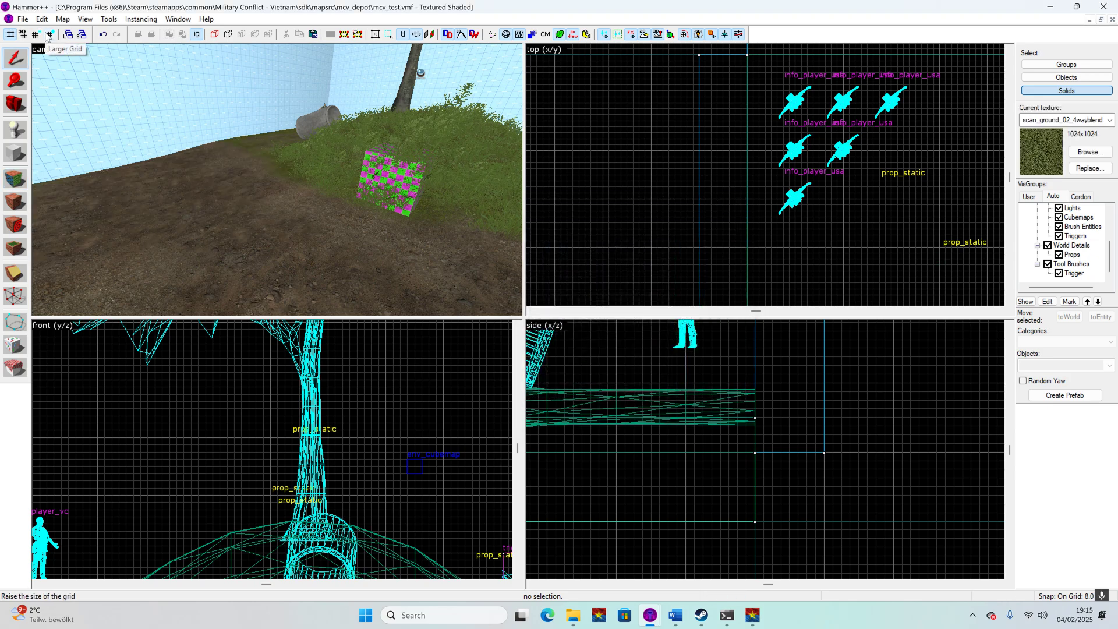
- Open the mcv_temple.vmf map from the mcv_temple folder inside mapsrc
left_click(23, 19)
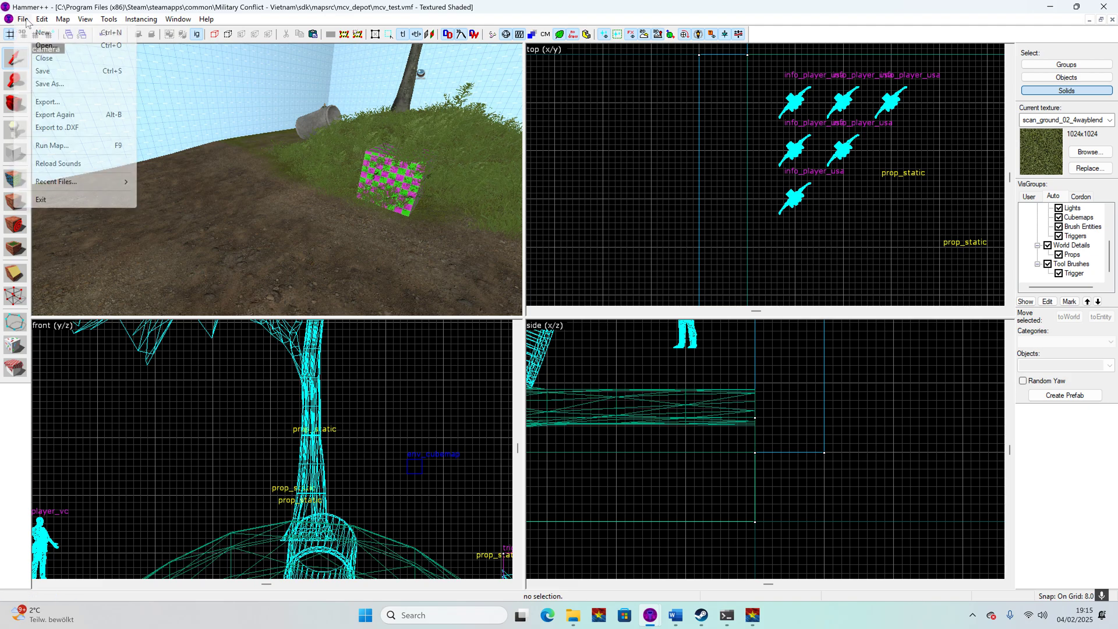
left_click(47, 46)
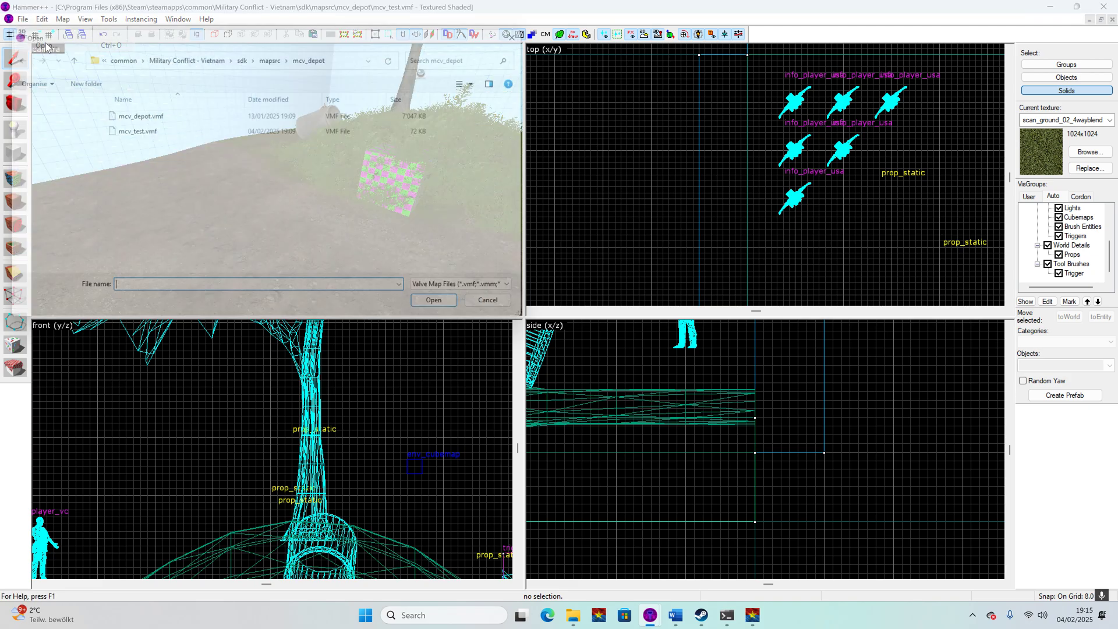
left_click(282, 62)
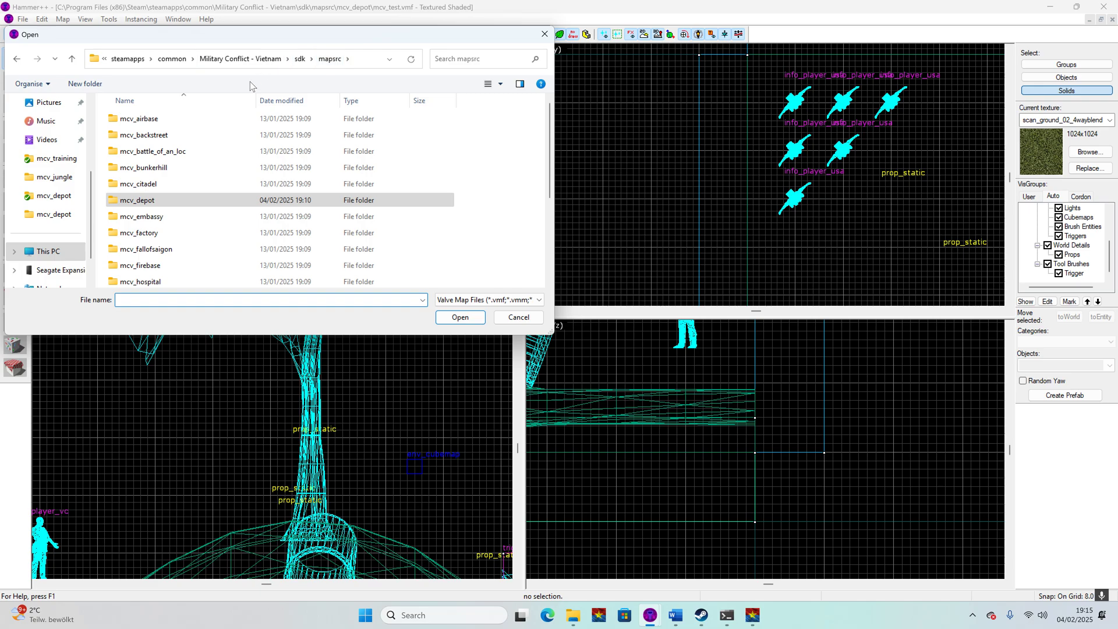
scroll(169, 163, "down", 2)
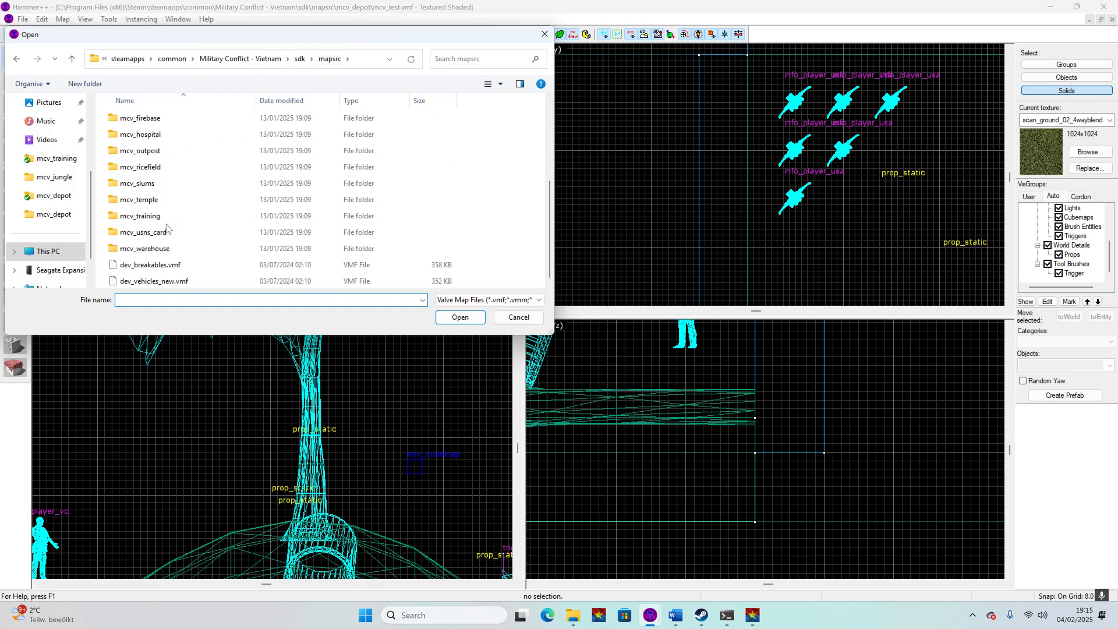
double_click(166, 201)
double_click(155, 136)
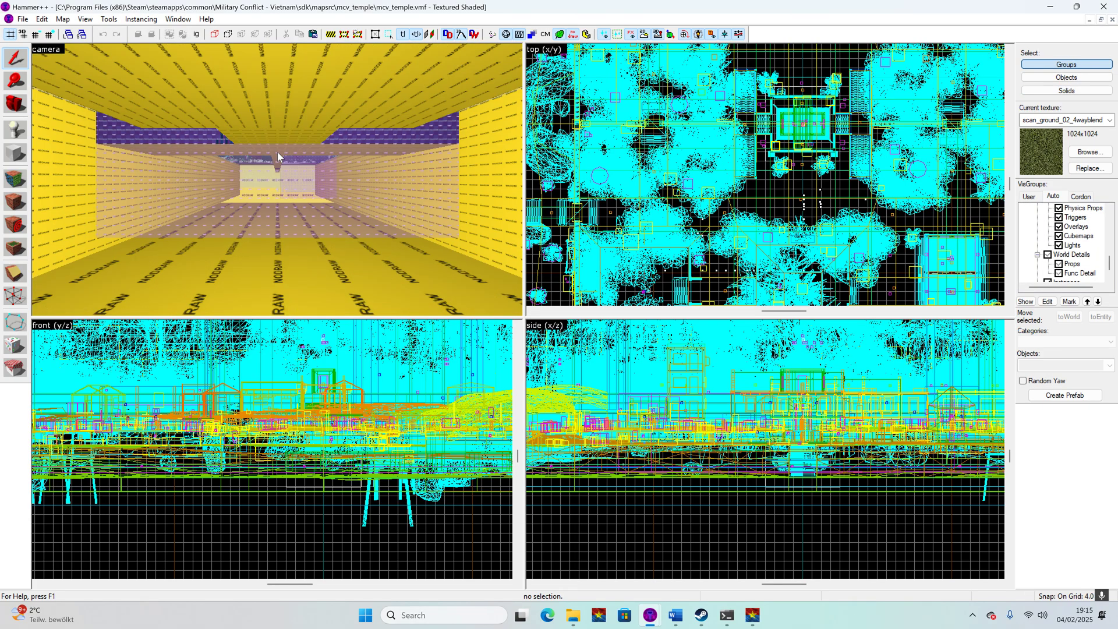
- Hide all Tool Brushes in the mcv_temple map with the automatic VisGroups
key("z")
key("w")
key("s")
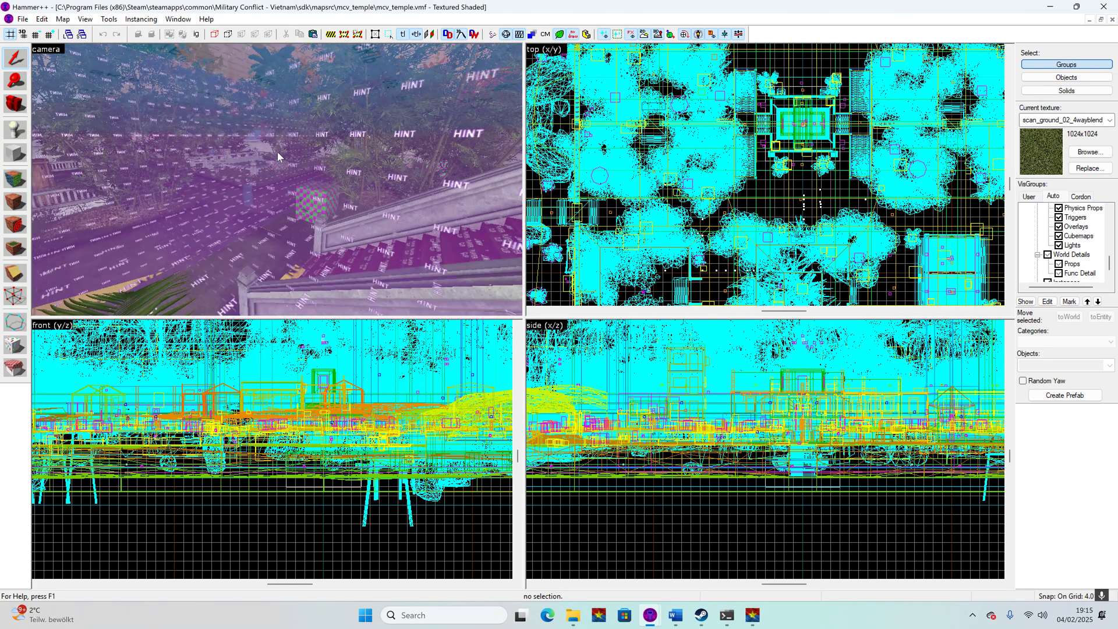
key("z")
scroll(1057, 255, "up", 6)
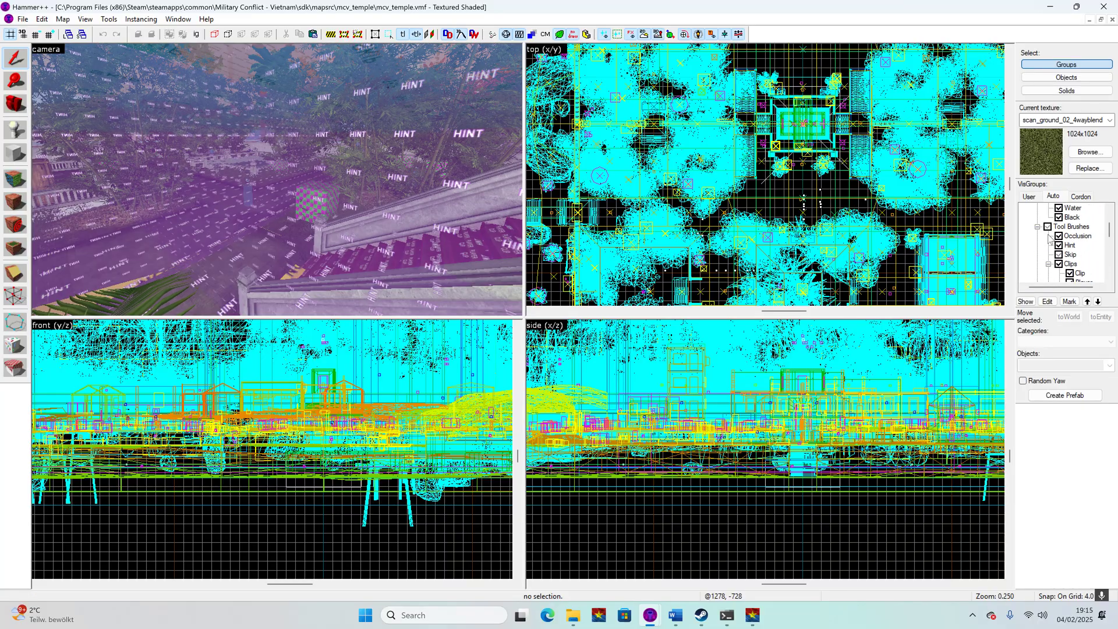
left_click(1047, 227)
- Select the temple lily pond's water brush together with its lily pads and the water_lod_control entity
key("w")
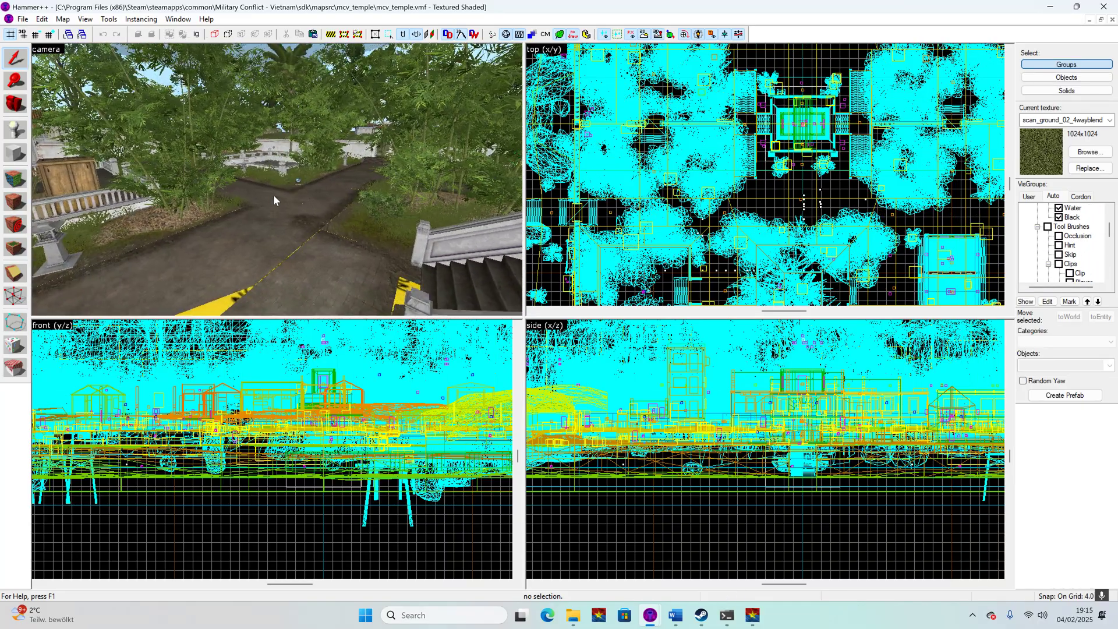
key("w")
key("s")
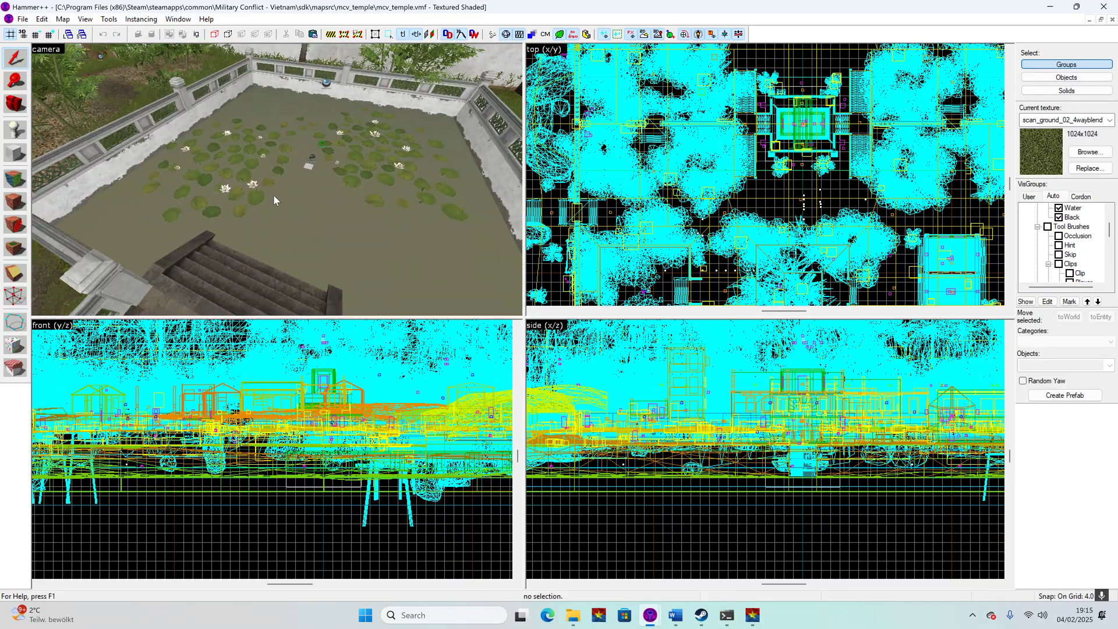
left_click(250, 166)
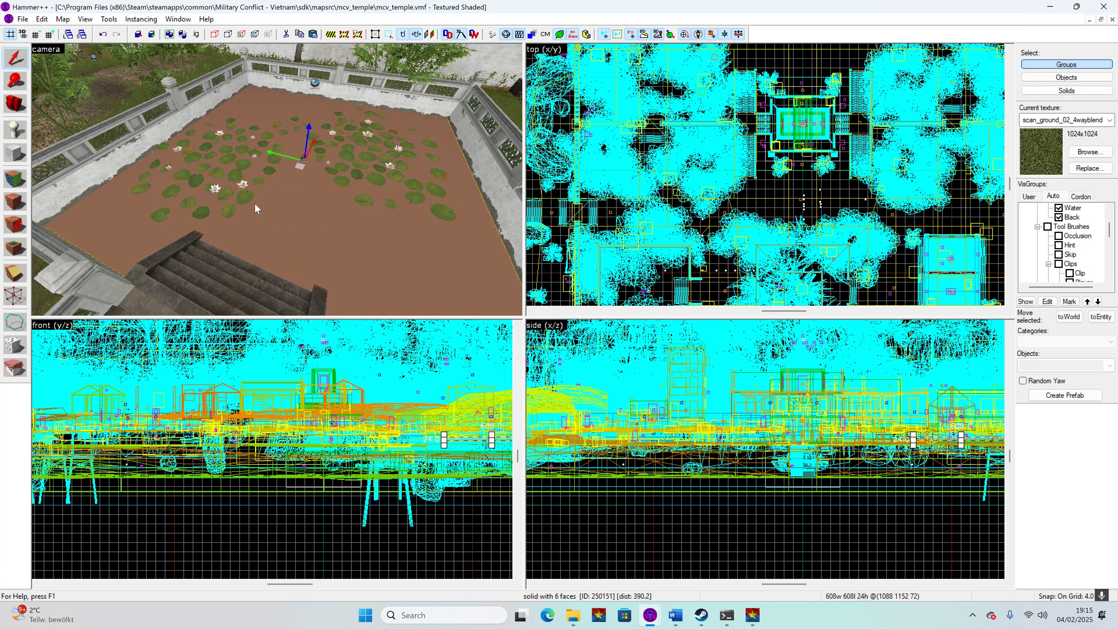
key("s")
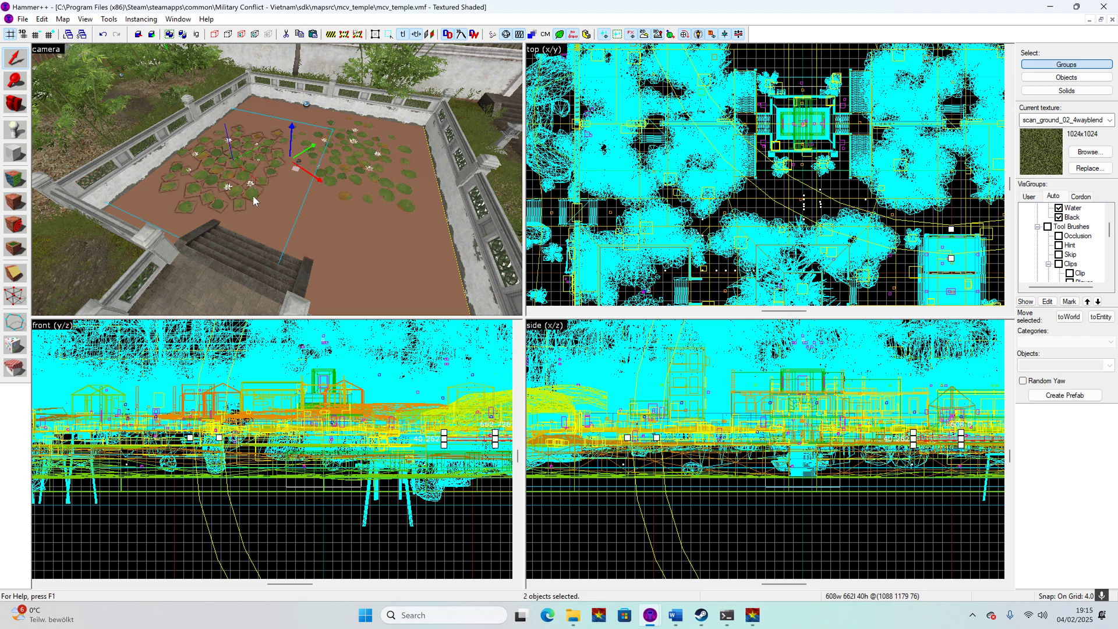
scroll(253, 196, "up", 6)
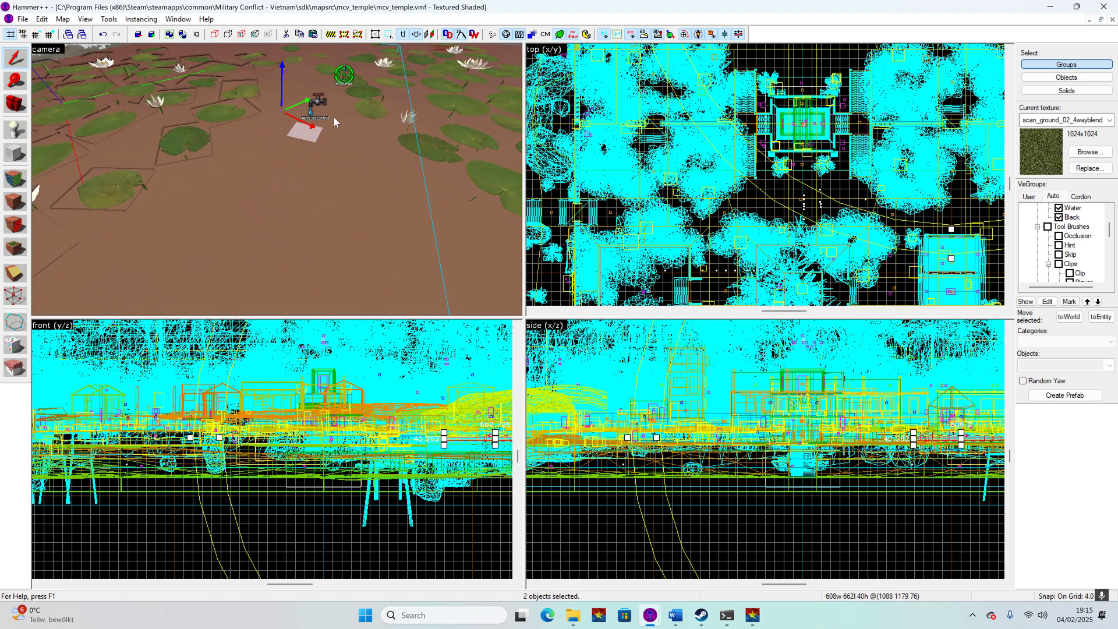
scroll(333, 116, "up", 2)
left_click(326, 90, "ctrl")
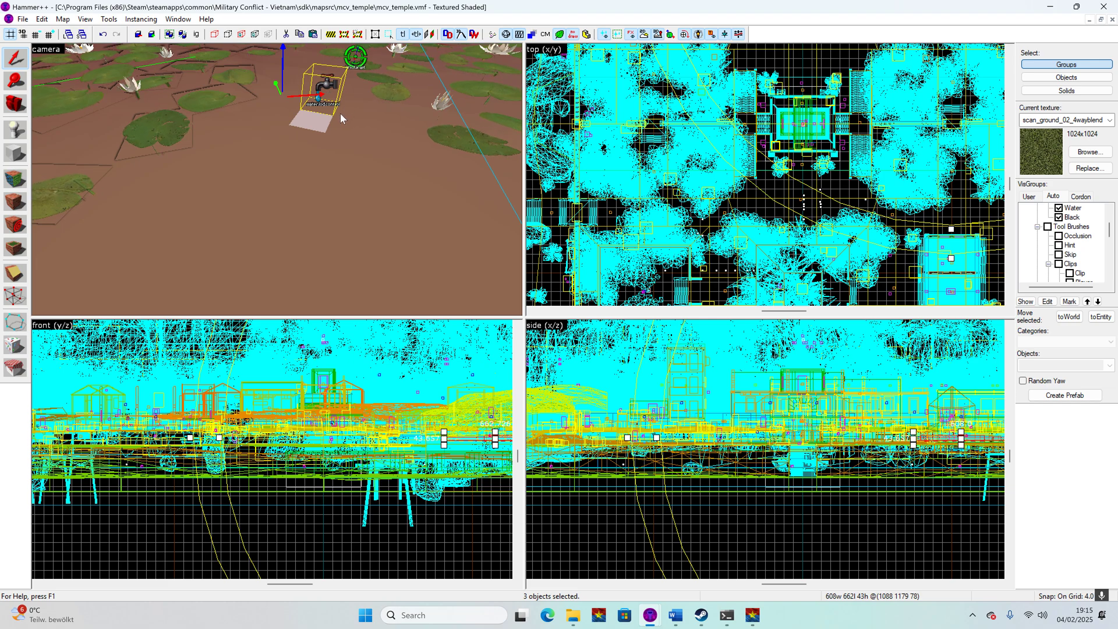
- Add the small func_fish_pool block beneath the water_lod_control to the selection
scroll(335, 117, "down", 3)
scroll(321, 126, "down", 4)
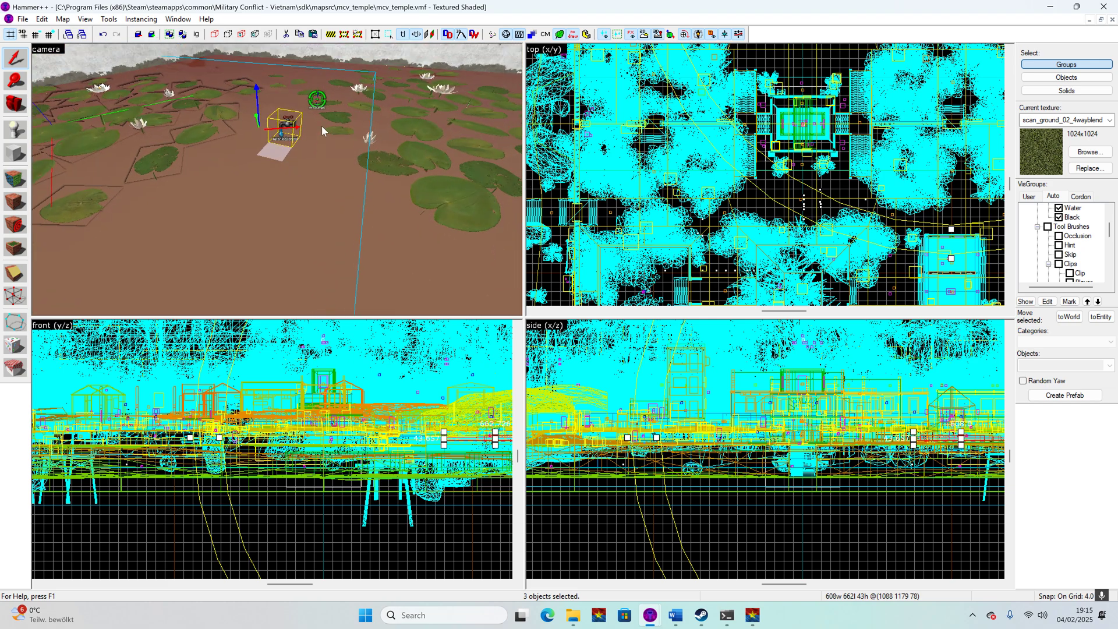
scroll(321, 125, "up", 8)
scroll(322, 126, "up", 4)
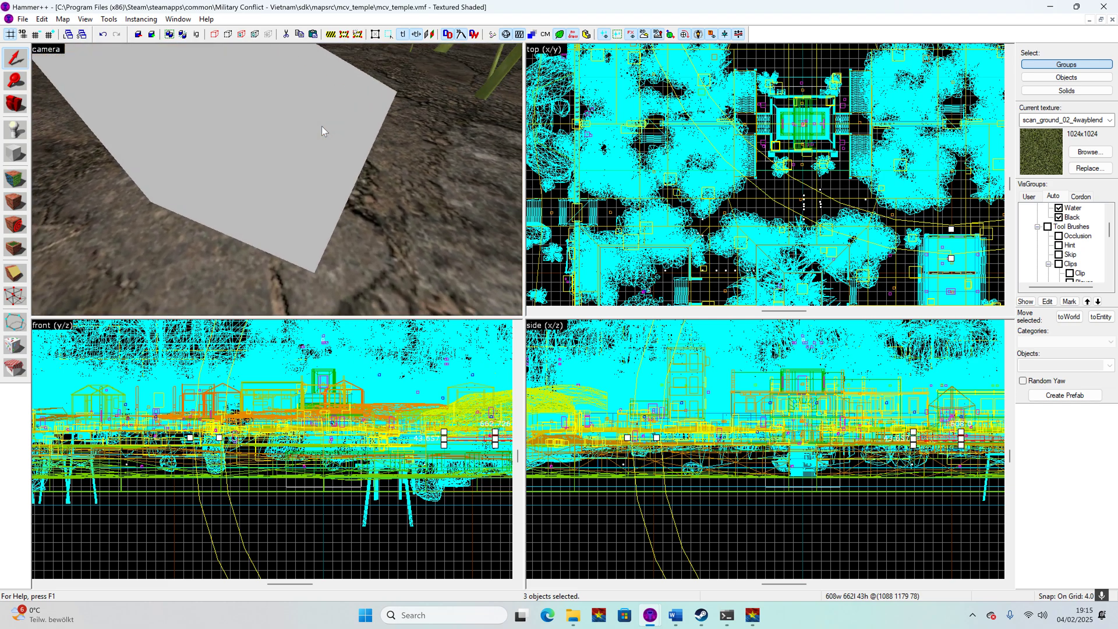
scroll(242, 145, "down", 3)
left_click(251, 177, "ctrl")
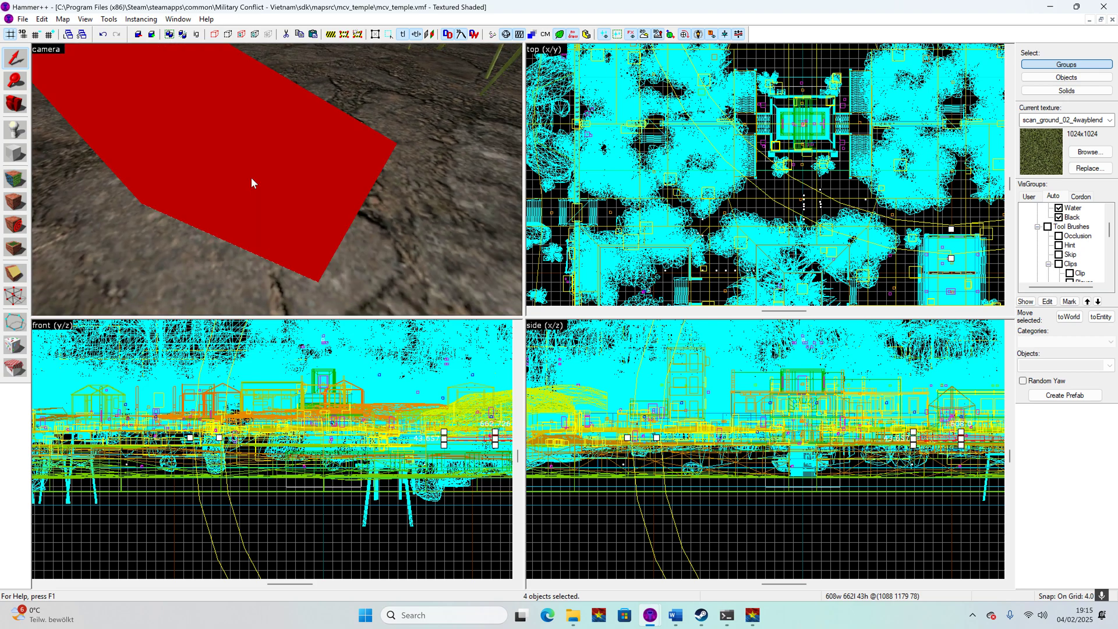
scroll(260, 181, "down", 3)
scroll(278, 141, "down", 5)
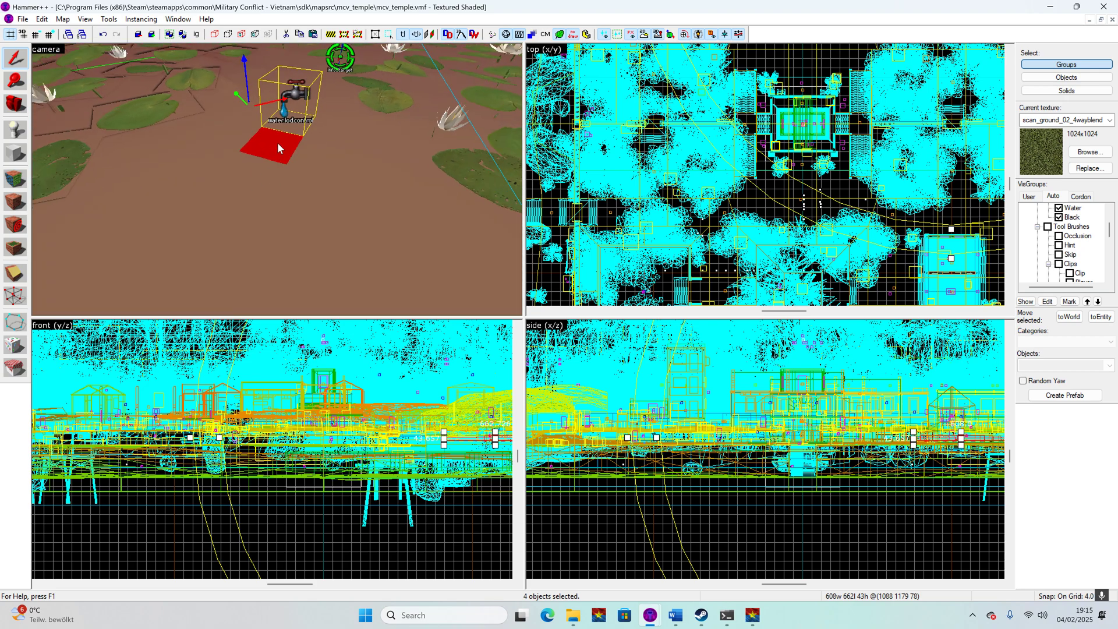
- Review the func_fish_pool properties and select it again with the water_lod_control, lily pads and pond water brush for copying
key("alt+Return")
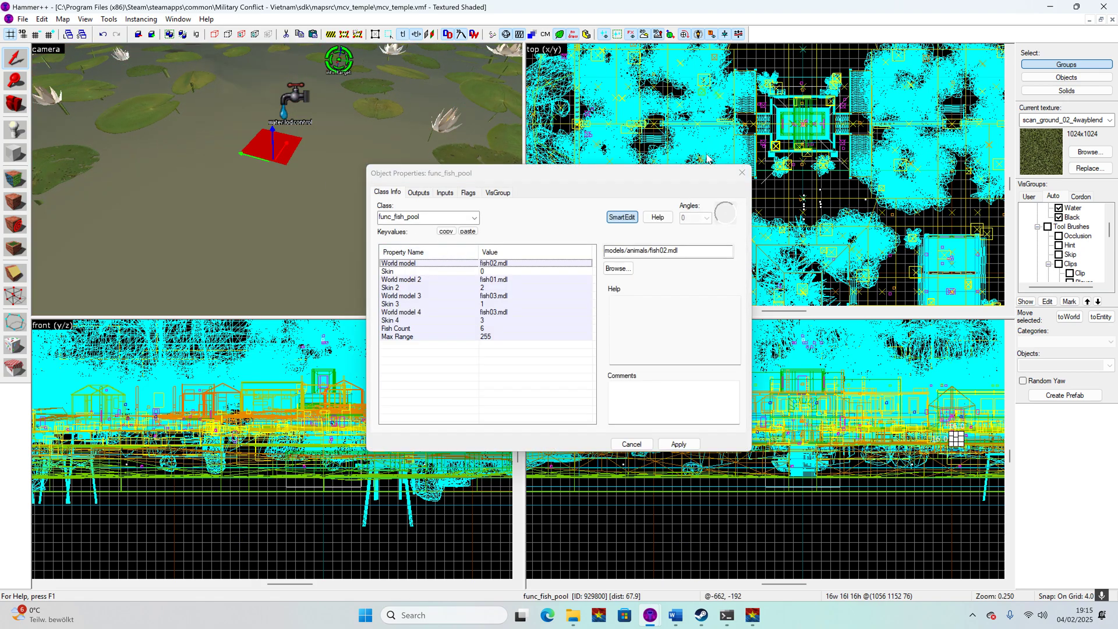
key("Escape")
left_click(287, 117)
scroll(346, 187, "down", 5)
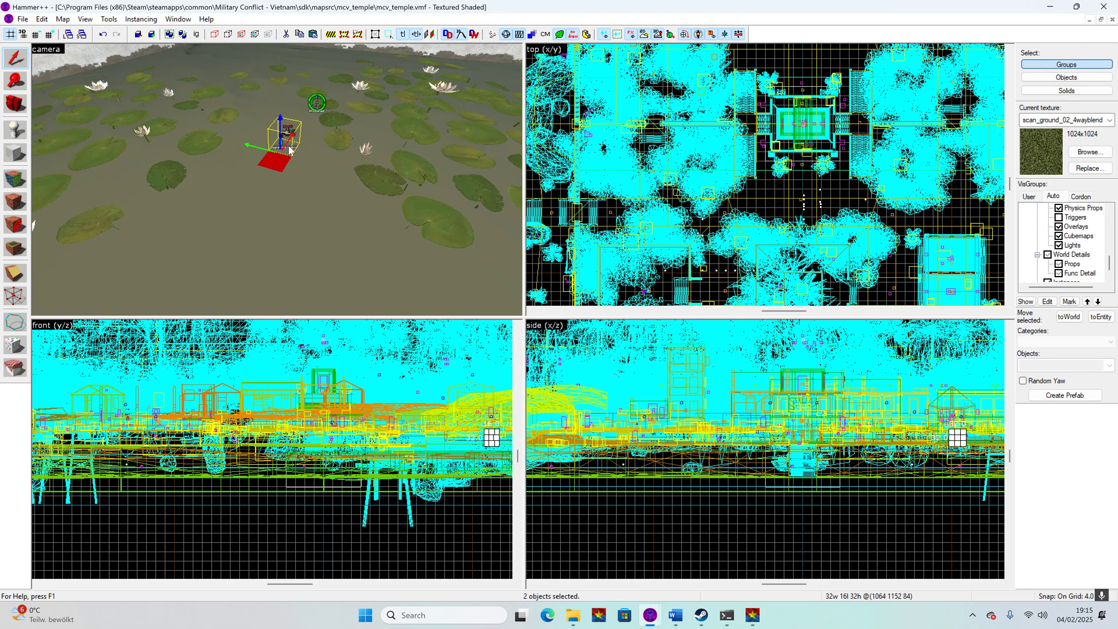
left_click(211, 180, "ctrl")
scroll(214, 179, "down", 6)
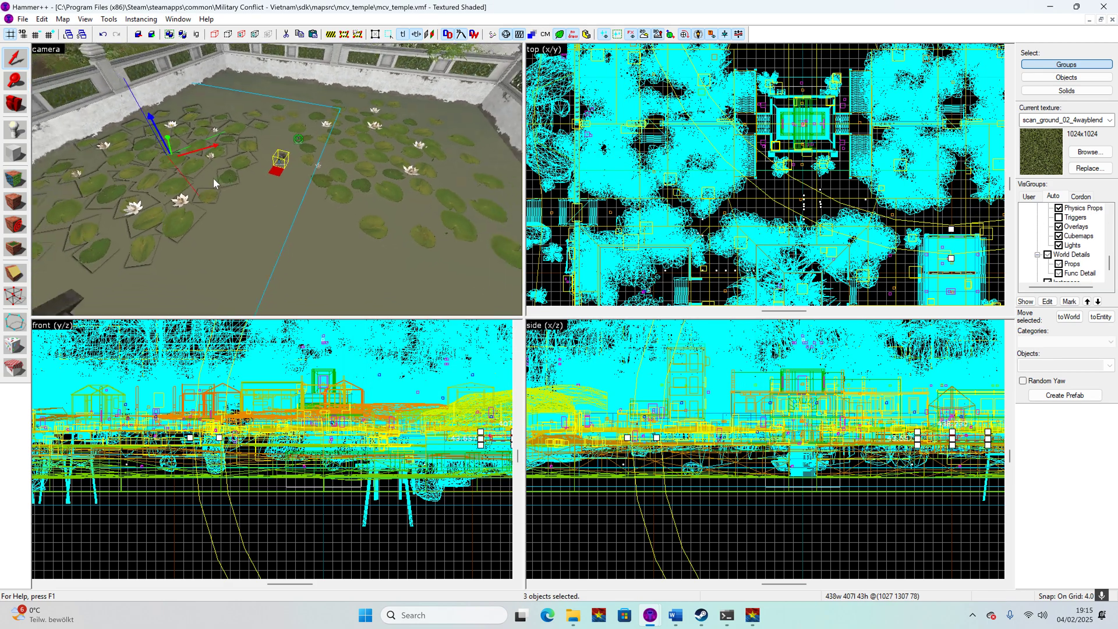
left_click(282, 232, "ctrl")
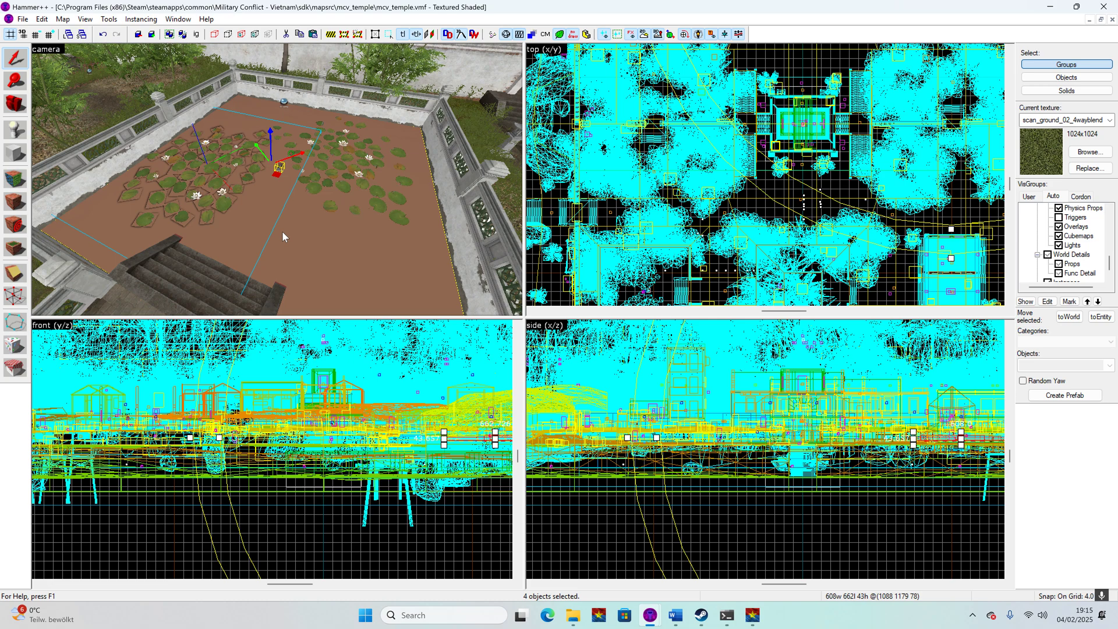
- Switch back from the temple map to mcv_test.vmf and restore its map window to full size
left_click(1089, 20)
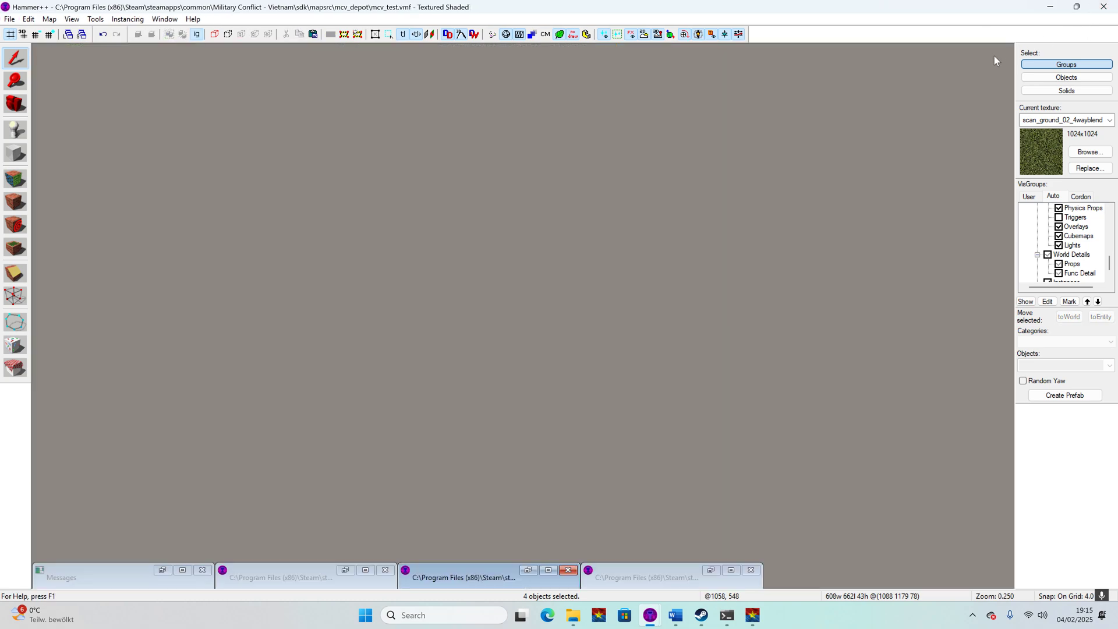
left_click(4, 18)
mouse_move(75, 182)
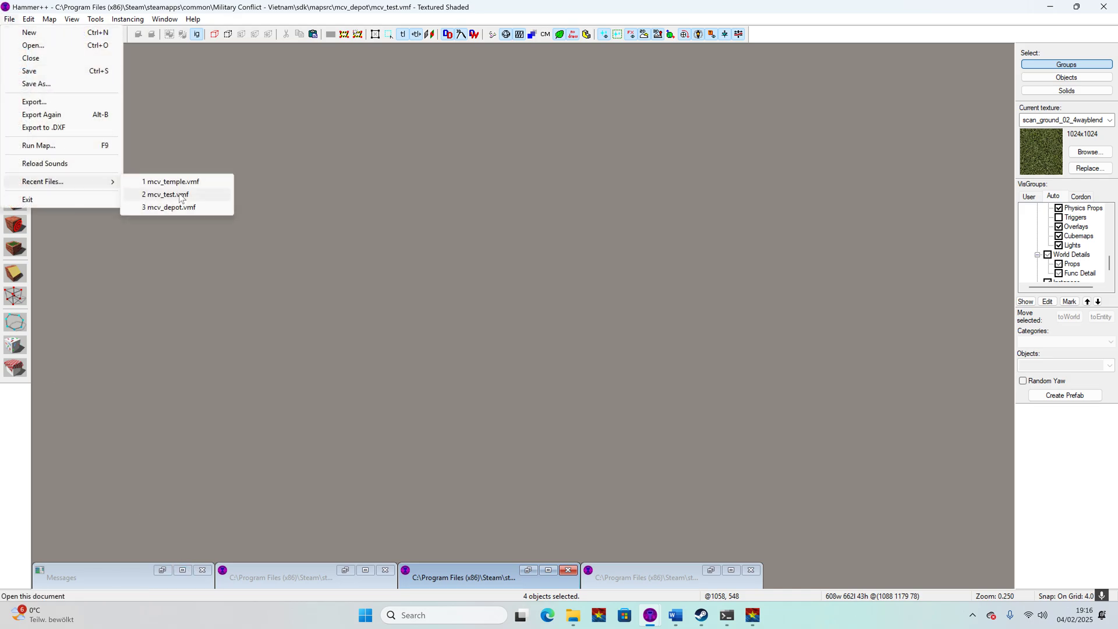
left_click(180, 195)
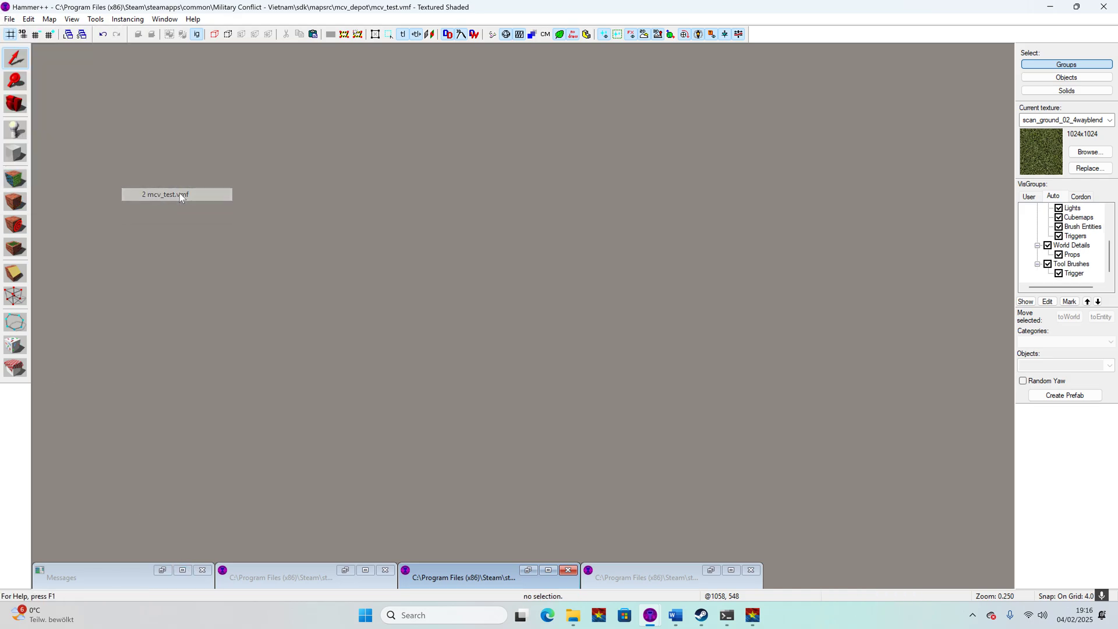
left_click(553, 574)
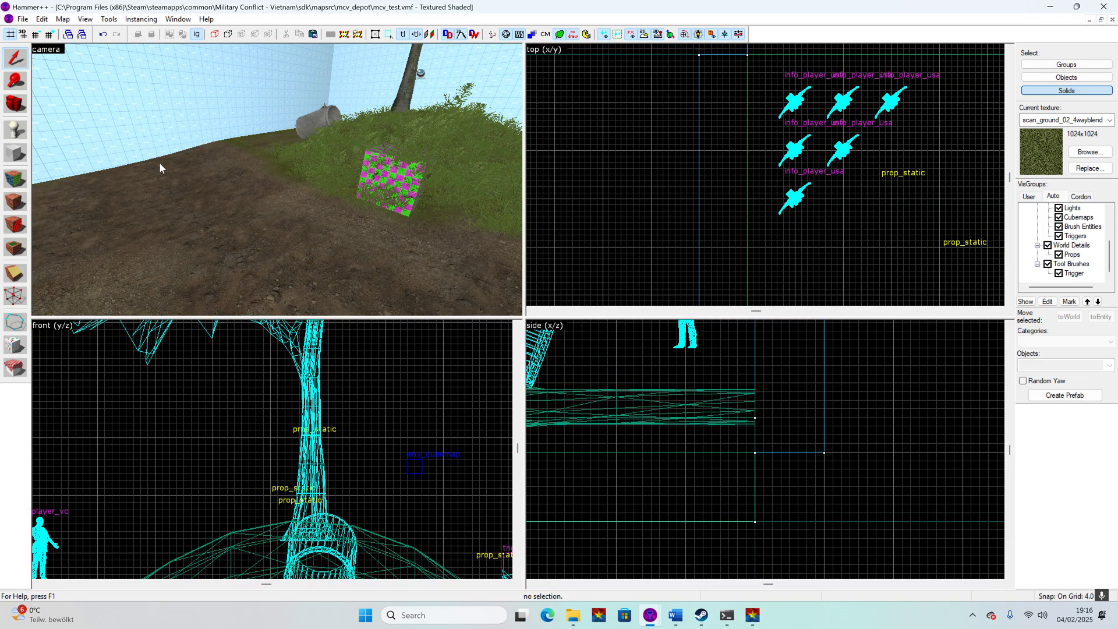
- Paste the copied pond water, lily pads, water_lod_control and func_fish_pool into the terrain corner of mcv_test
key("z")
key("z")
key("ctrl+v")
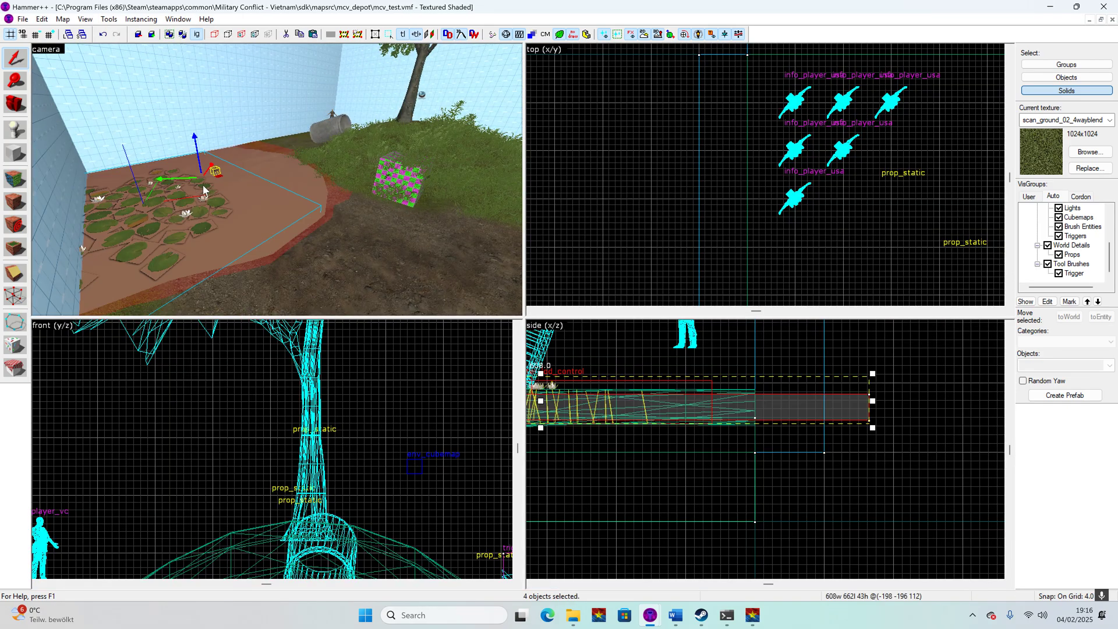
scroll(771, 157, "down", 10)
scroll(897, 129, "up", 10)
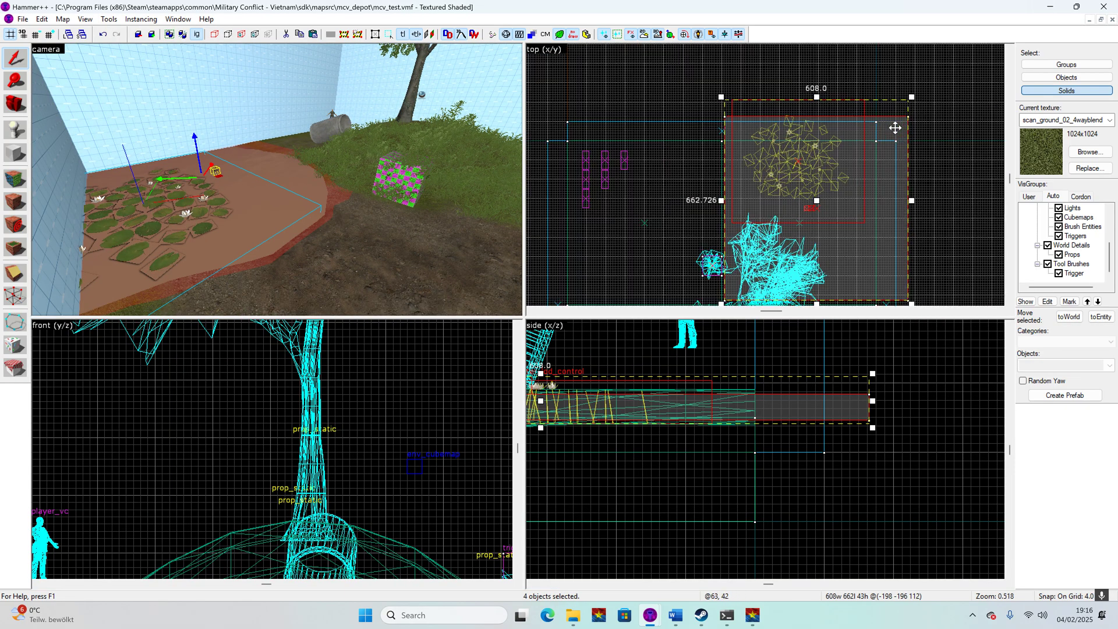
- Move the pasted pond objects about 104 units along X and 32 units down, and snap them to the grid
scroll(895, 120, "down", 4)
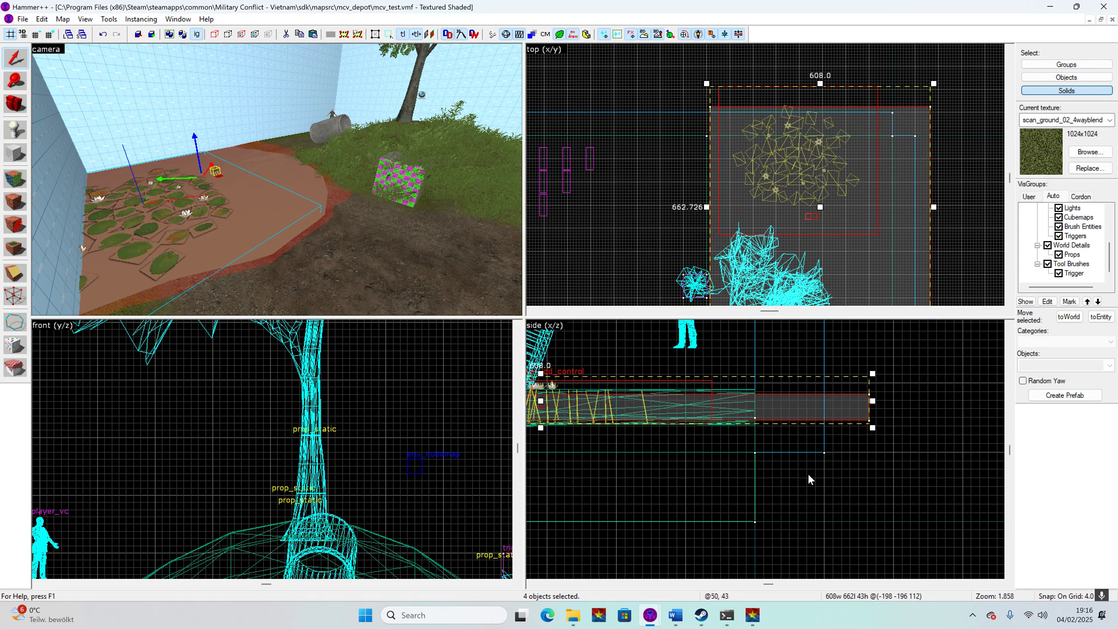
scroll(848, 447, "down", 3)
scroll(784, 438, "up", 3)
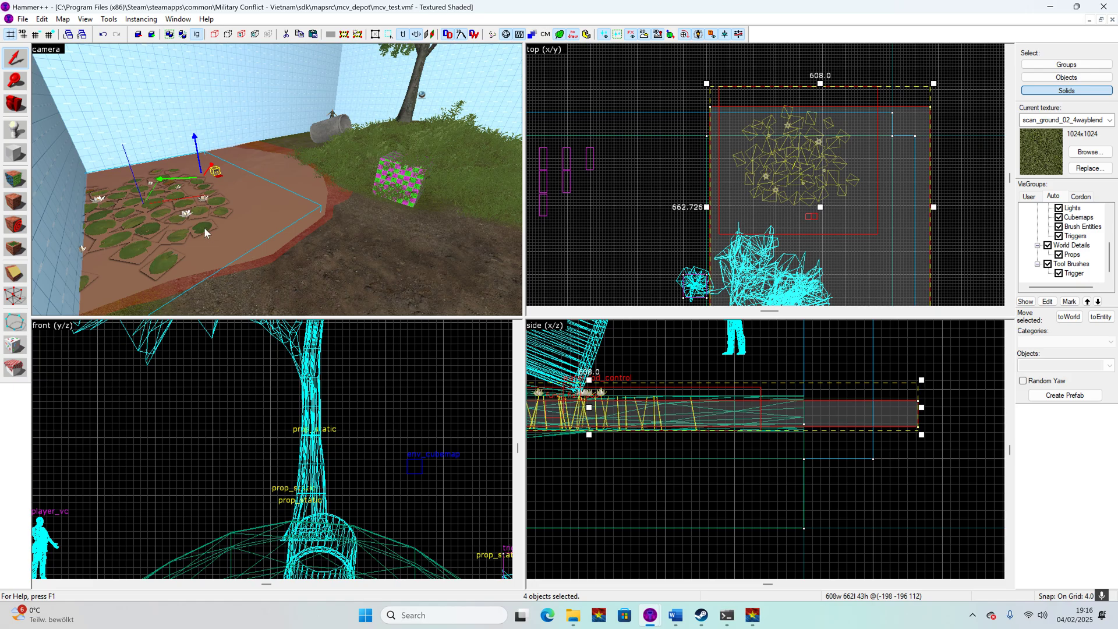
scroll(878, 422, "up", 3)
left_click_drag(878, 421, 734, 447)
scroll(759, 486, "up", 8)
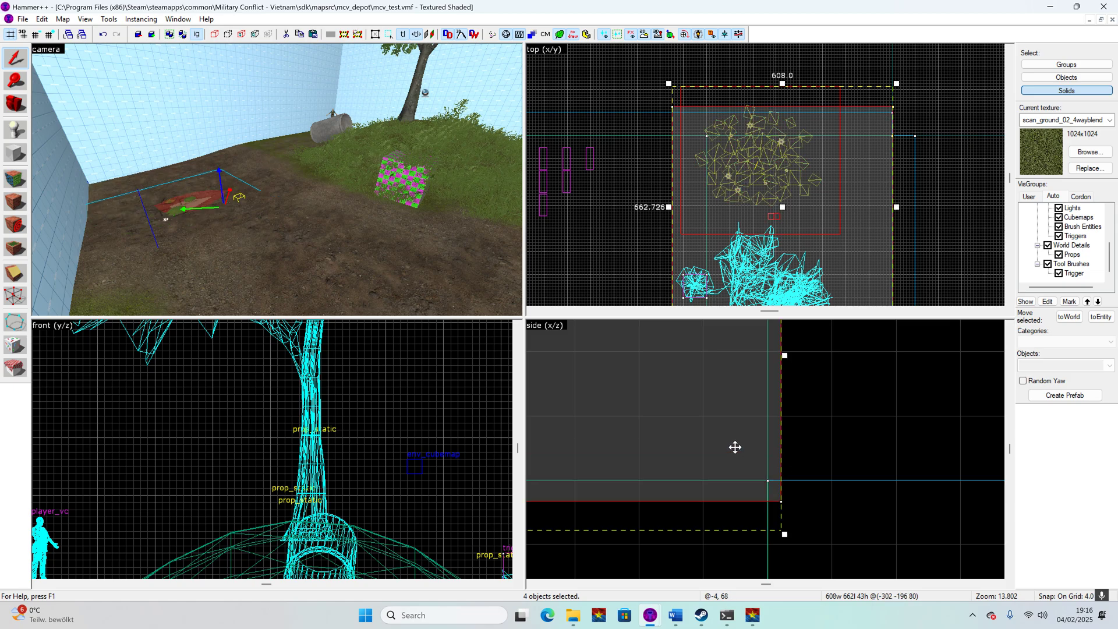
key("ctrl+b")
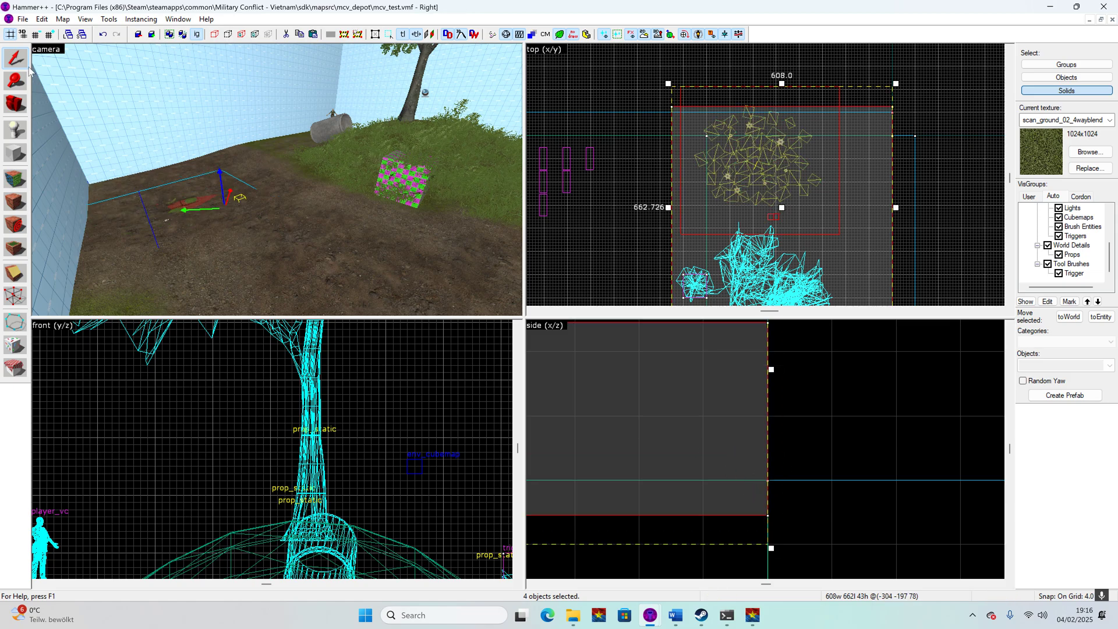
- Raise the pasted pond objects 20 units so the water surface and lily pads rise above the pond bed, and clear the selection
left_click(36, 35)
left_click_drag(663, 453, 664, 429)
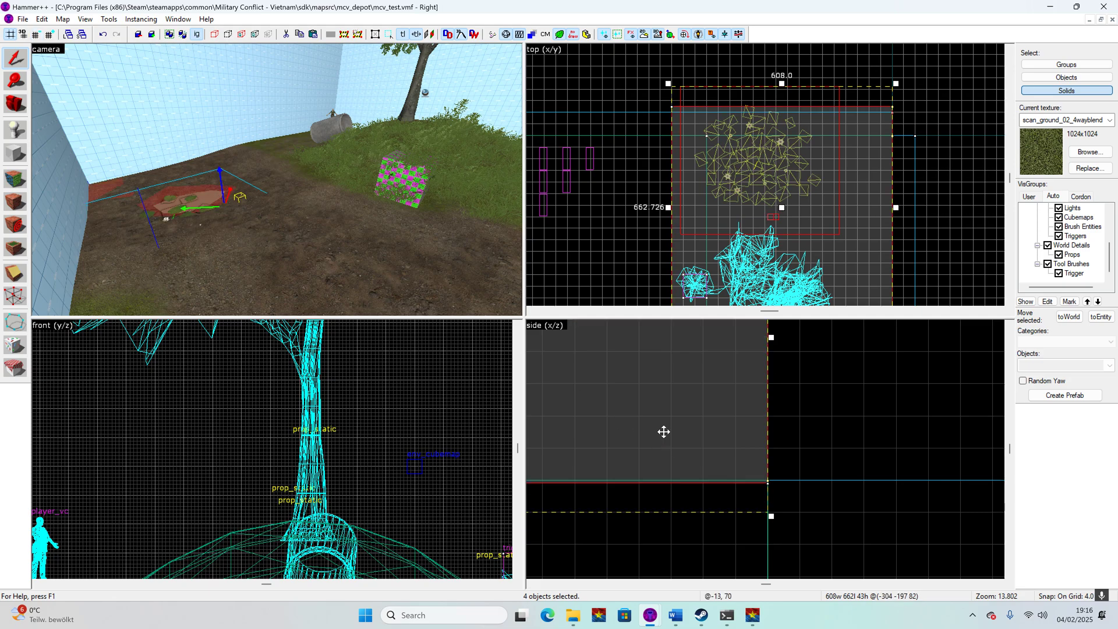
scroll(721, 451, "up", 4)
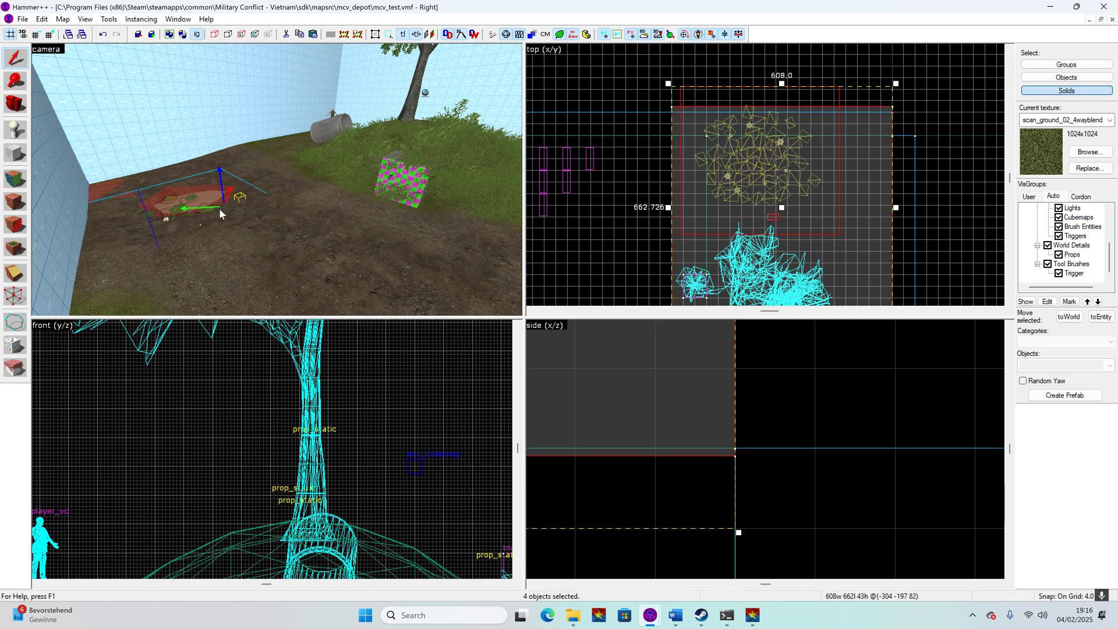
scroll(814, 428, "down", 9)
left_click_drag(813, 478, 811, 435)
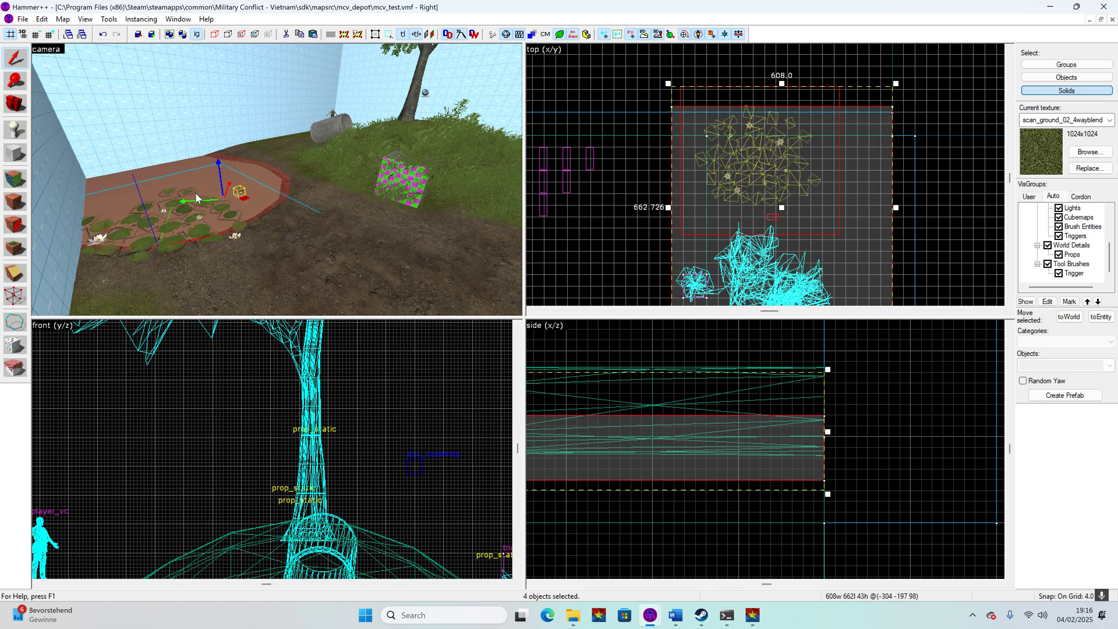
scroll(196, 198, "up", 5)
left_click(849, 404)
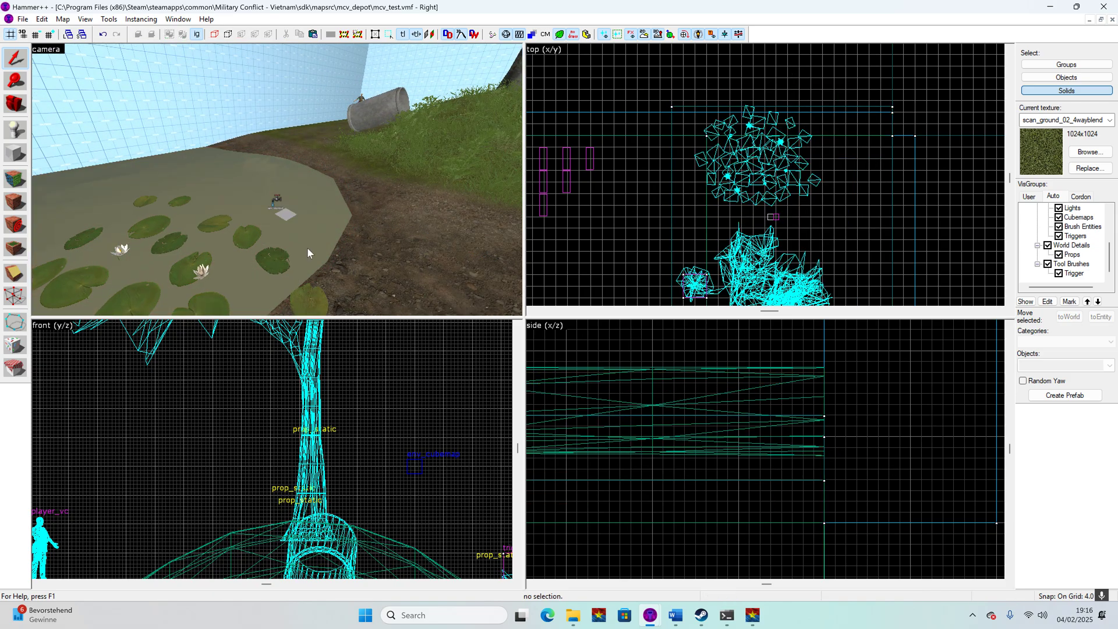
- Select the func_fish_pool, water_lod_control and lily pads together, lift them well above the pond, and deselect them
left_click(287, 215)
left_click(278, 201, "ctrl")
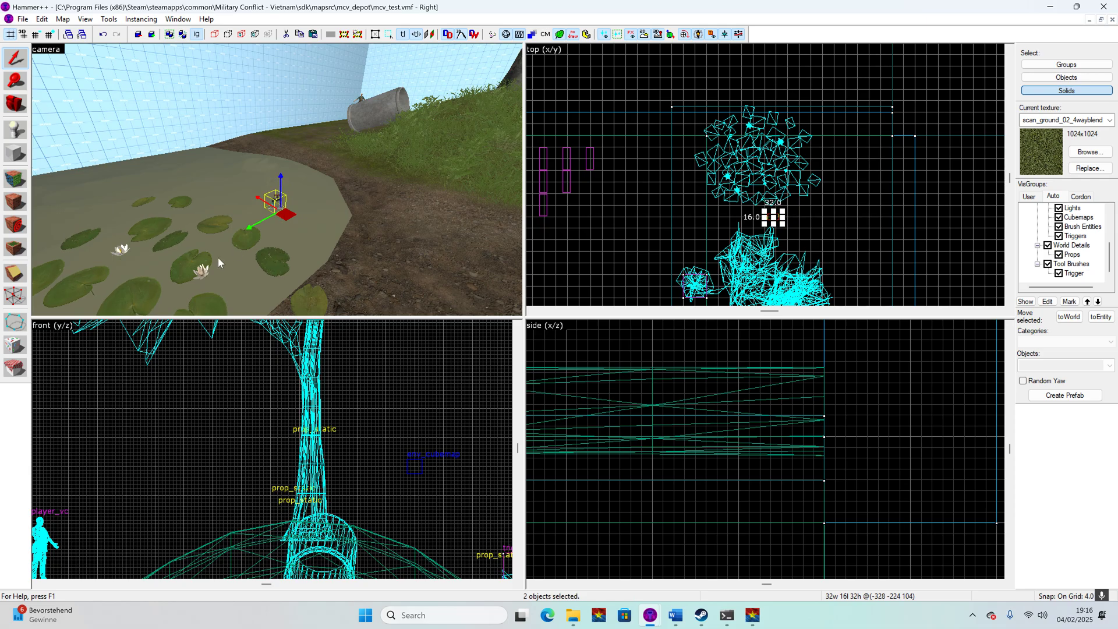
left_click(203, 258, "ctrl")
scroll(639, 372, "down", 15)
scroll(619, 362, "up", 8)
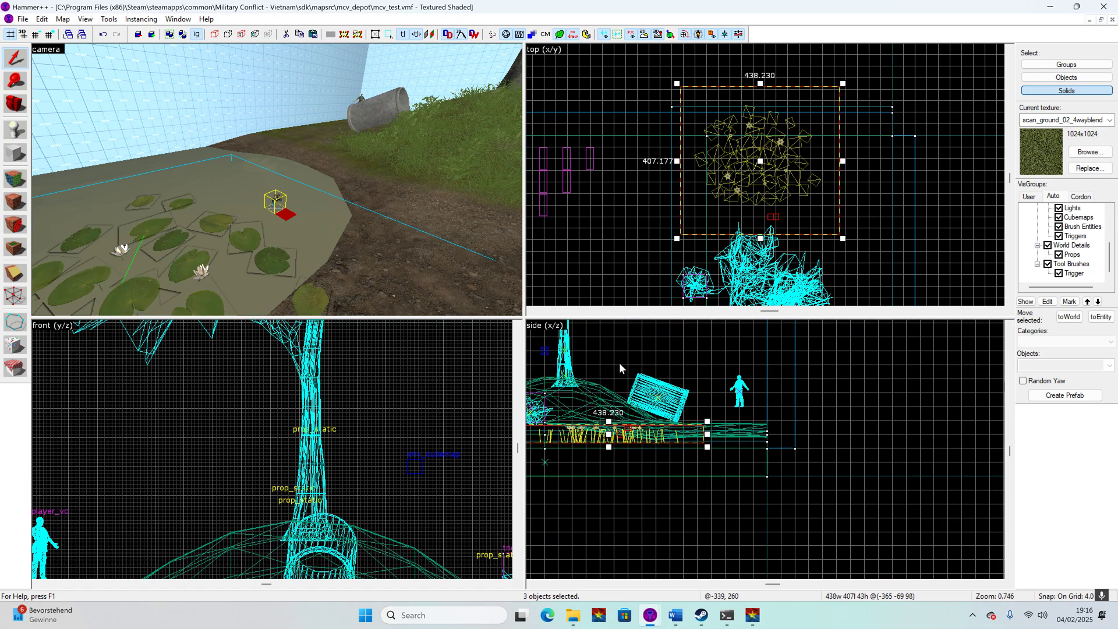
left_click_drag(661, 486, 663, 393)
left_click(568, 215)
- Move the pond water brush so its outer corner lines up with the terrain corner, and set the grid size to 16
left_click(202, 272)
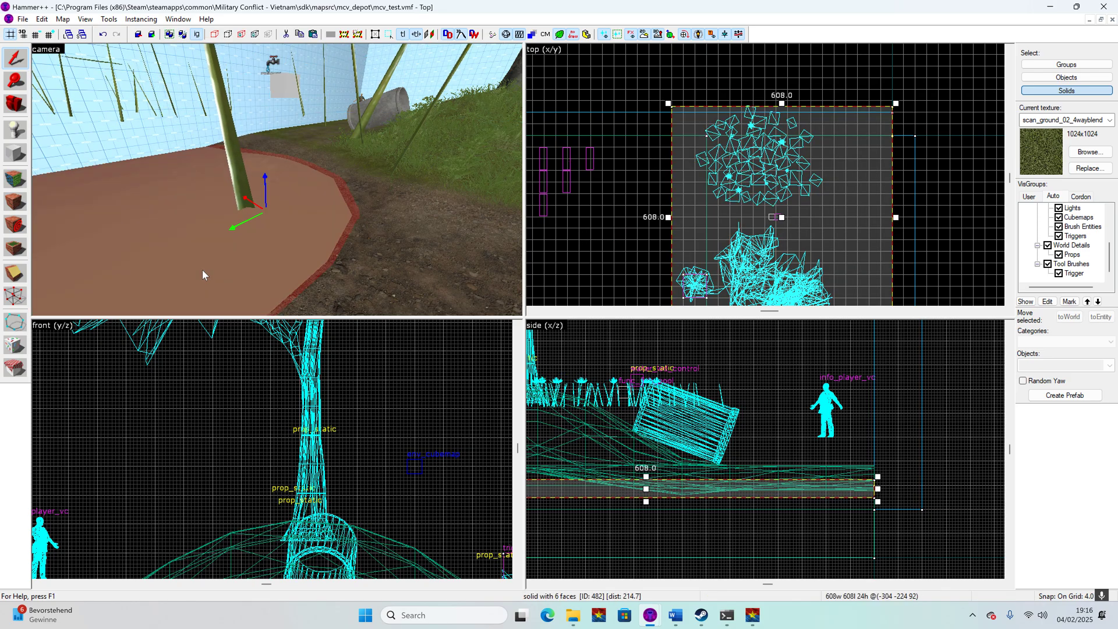
scroll(899, 117, "up", 1)
left_click_drag(858, 136, 855, 213)
scroll(876, 141, "up", 6)
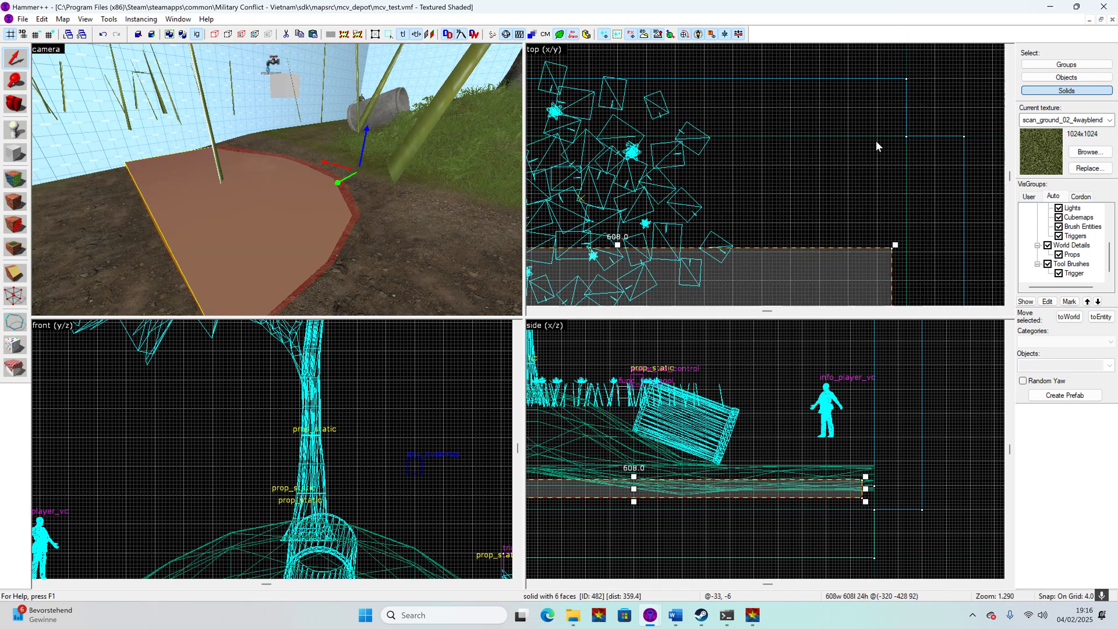
scroll(868, 236, "down", 2)
left_click_drag(870, 287, 884, 175)
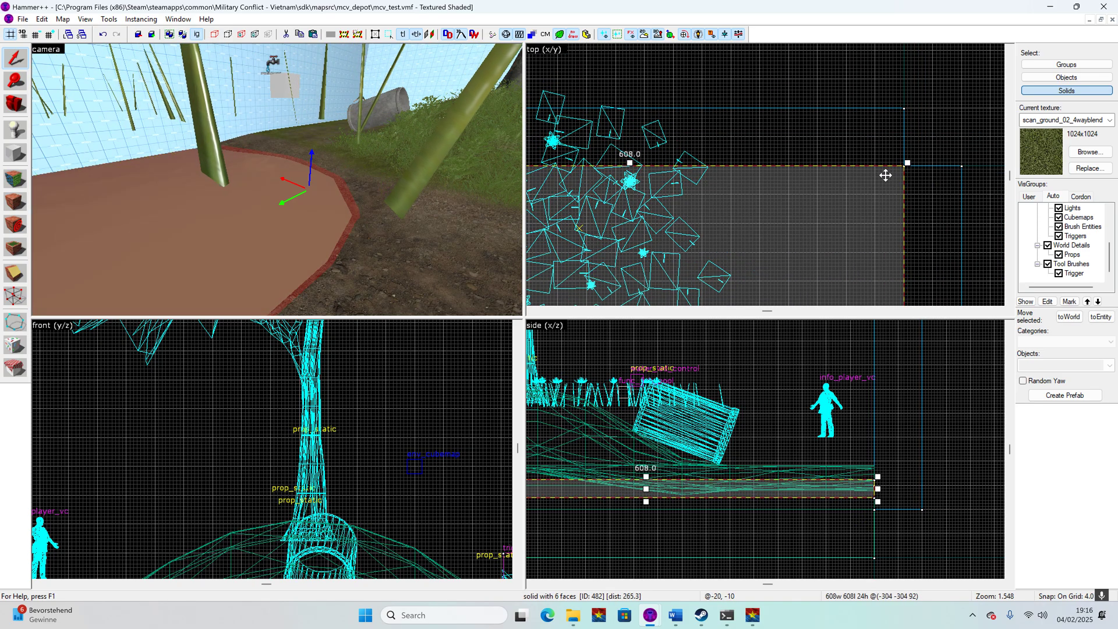
scroll(873, 177, "up", 4)
left_click(52, 32)
left_click(51, 31)
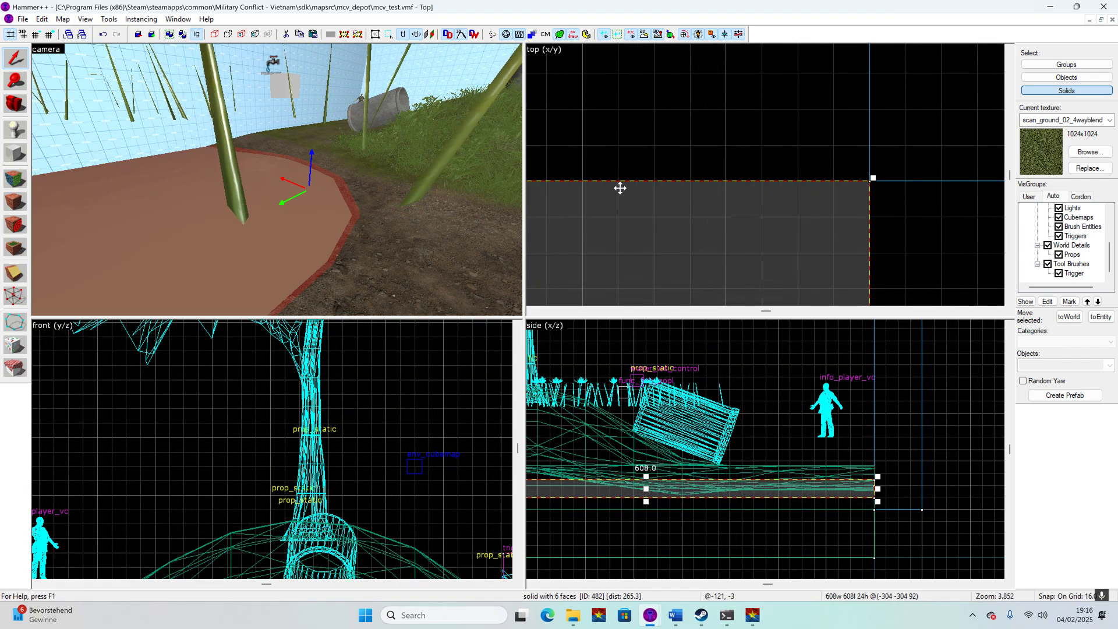
- Examine how the selected water brush meets the skybox walls and the pond's shoreline from several sides
scroll(704, 190, "down", 10)
key("z")
key("d")
key("w")
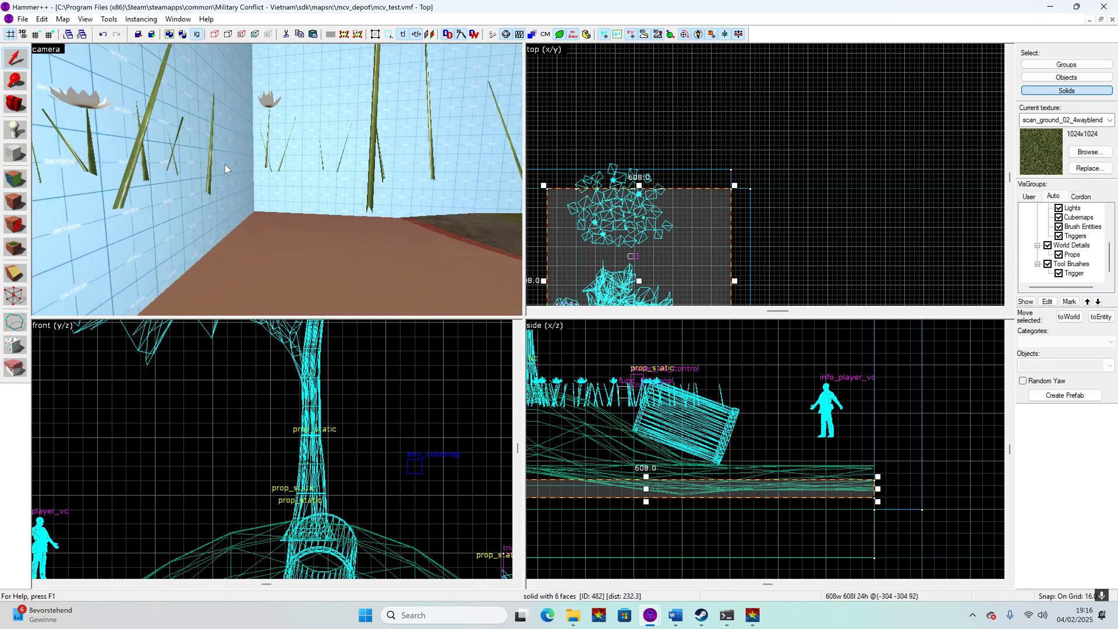
key("z")
scroll(839, 177, "down", 6)
scroll(796, 210, "up", 5)
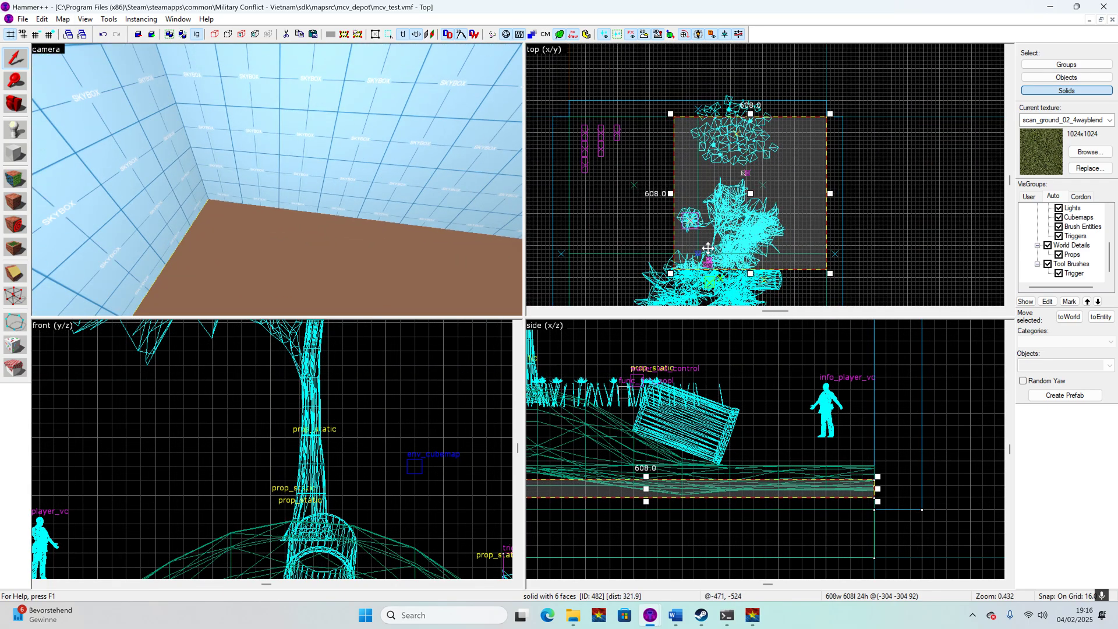
key("z")
key("s")
key("s")
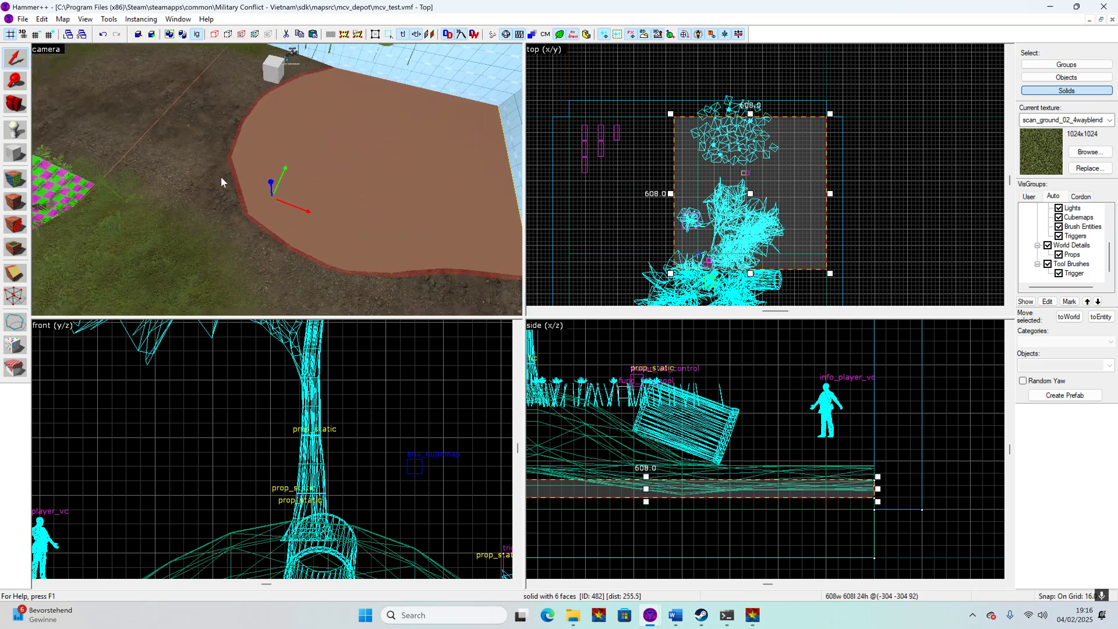
key("z")
key("z")
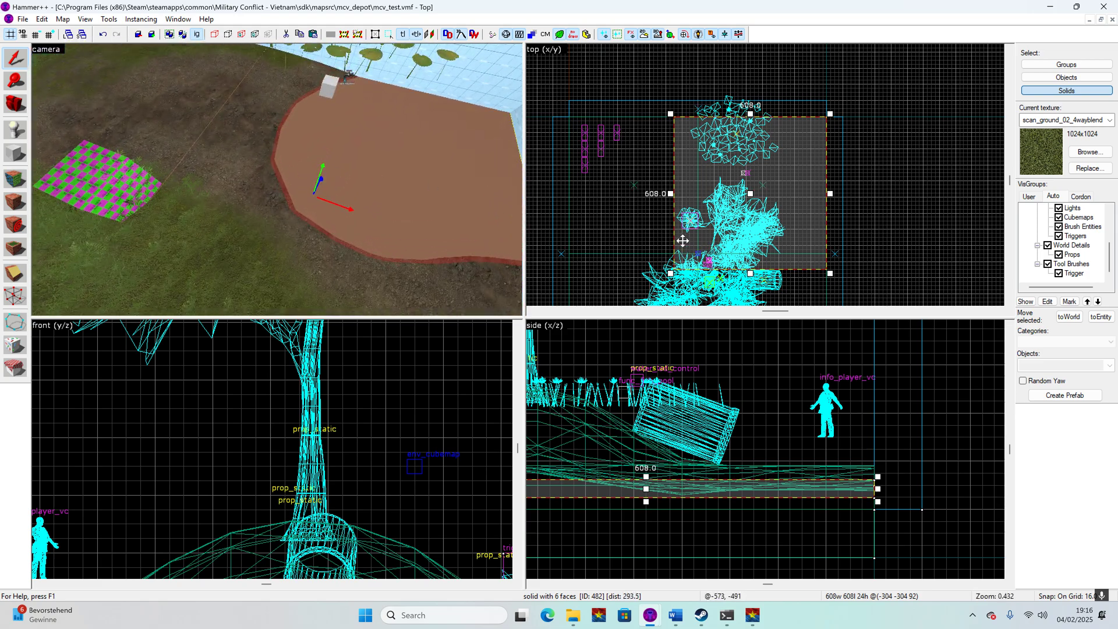
- Shrink the water brush in plan to 512 by 544 units, and select the terrain brush to compare its footprint
scroll(716, 277, "up", 3)
left_click_drag(639, 270, 681, 242)
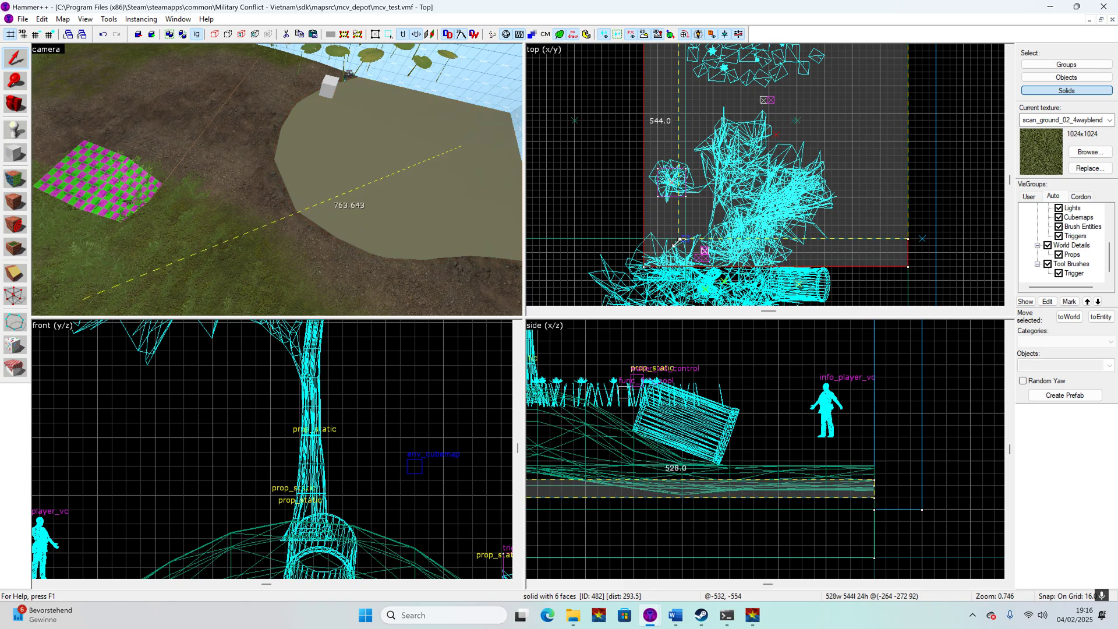
scroll(678, 242, "up", 4)
scroll(699, 239, "up", 3)
scroll(743, 219, "down", 11)
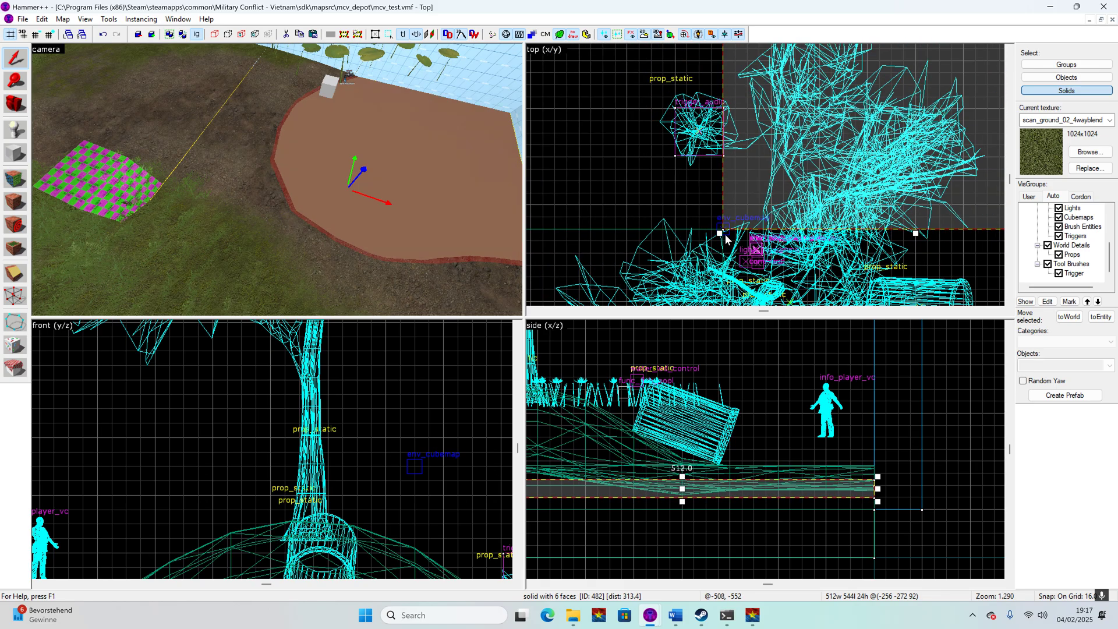
scroll(226, 187, "down", 4)
left_click(243, 222)
scroll(259, 193, "up", 3)
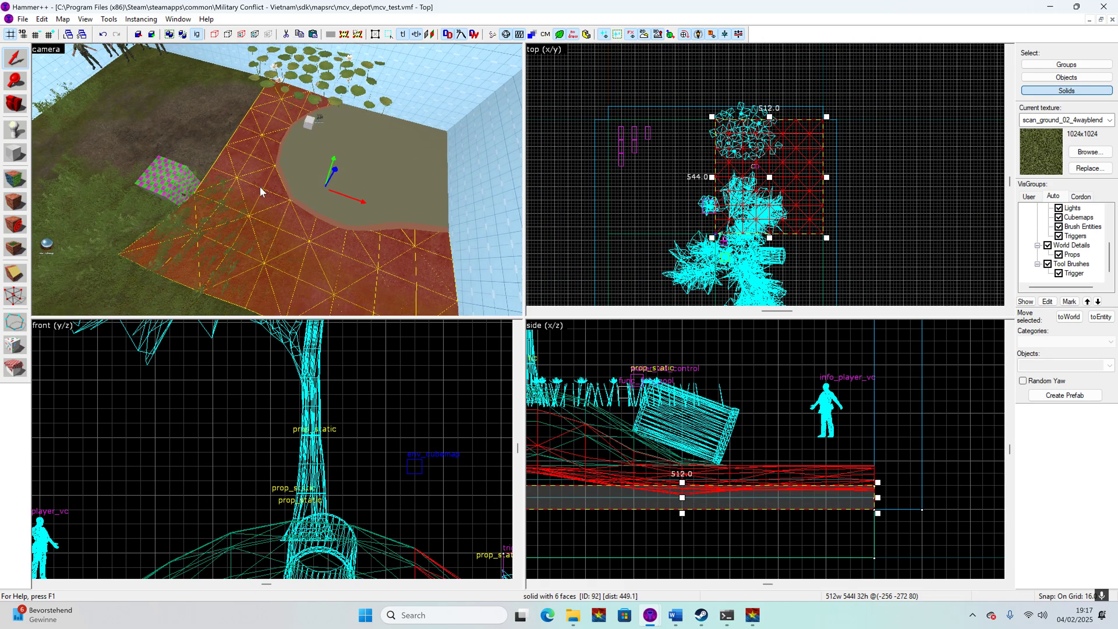
- Reselect the water brush, extend its underside down to the terrain's base for a height of about 39 units, and deselect it
left_click(471, 190)
left_click(457, 186)
scroll(756, 208, "up", 2)
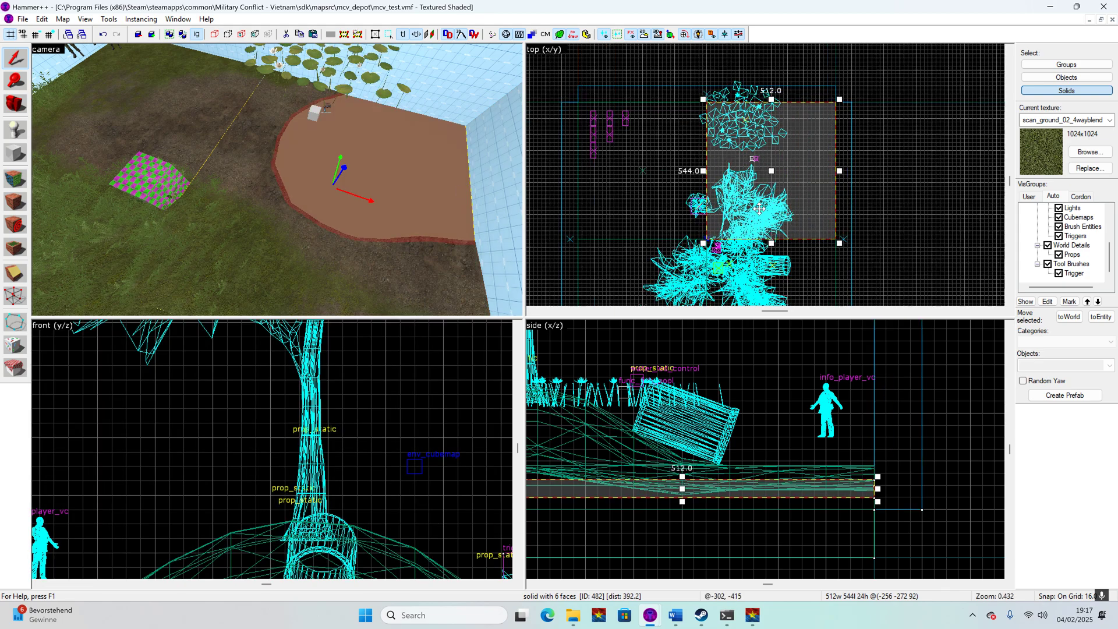
mouse_move(694, 248)
left_mouse_down()
mouse_move(732, 199)
mouse_move(694, 247)
left_mouse_up()
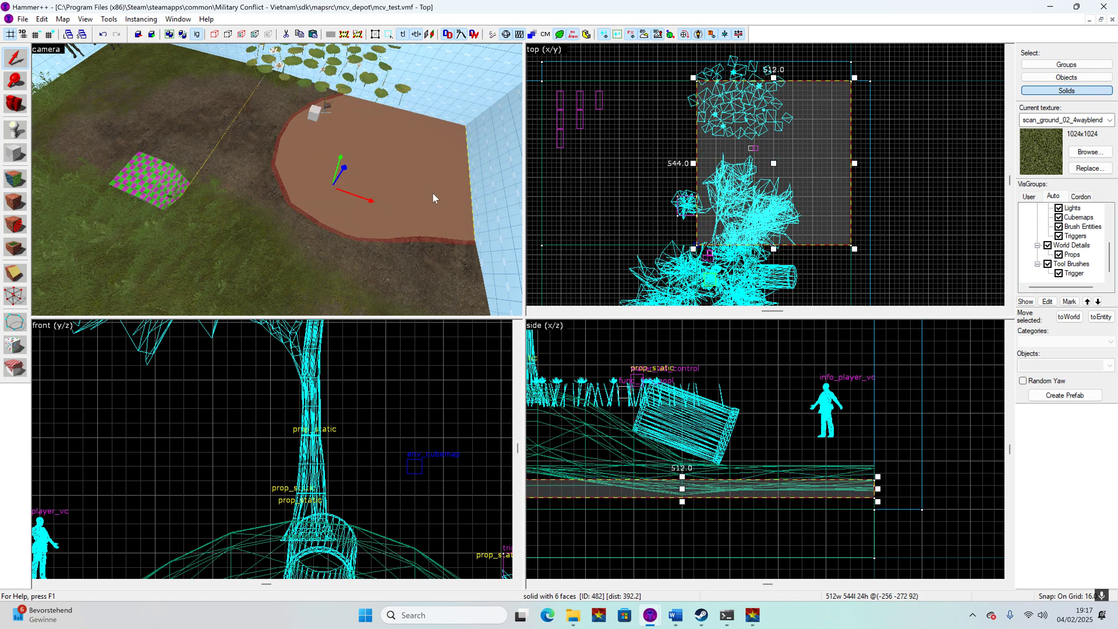
scroll(880, 455, "up", 4)
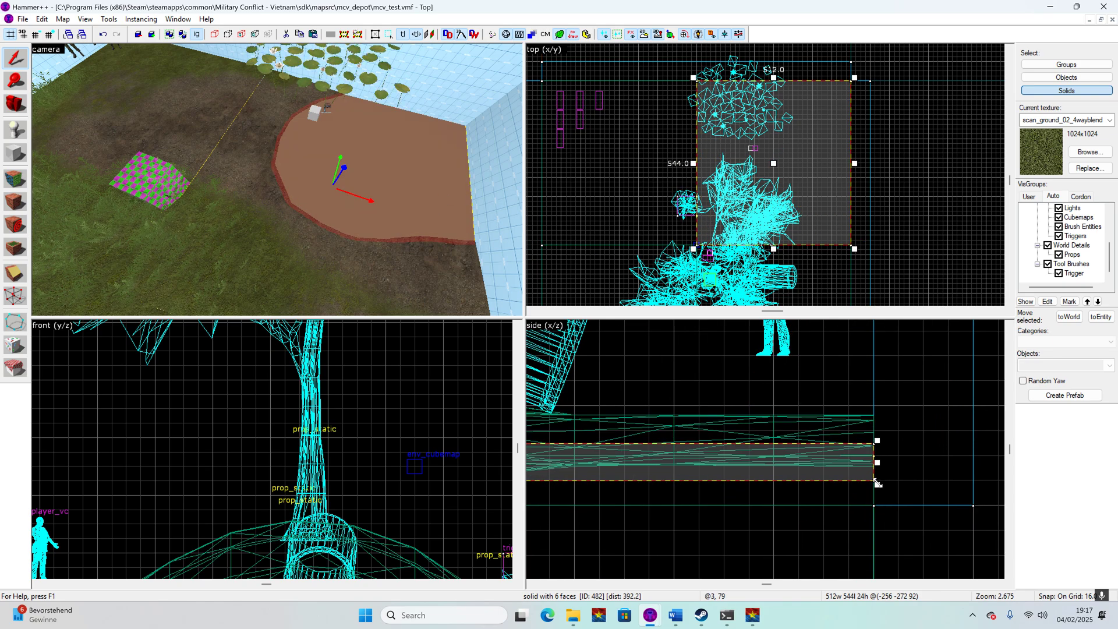
left_click_drag(878, 483, 878, 516)
scroll(878, 516, "down", 5)
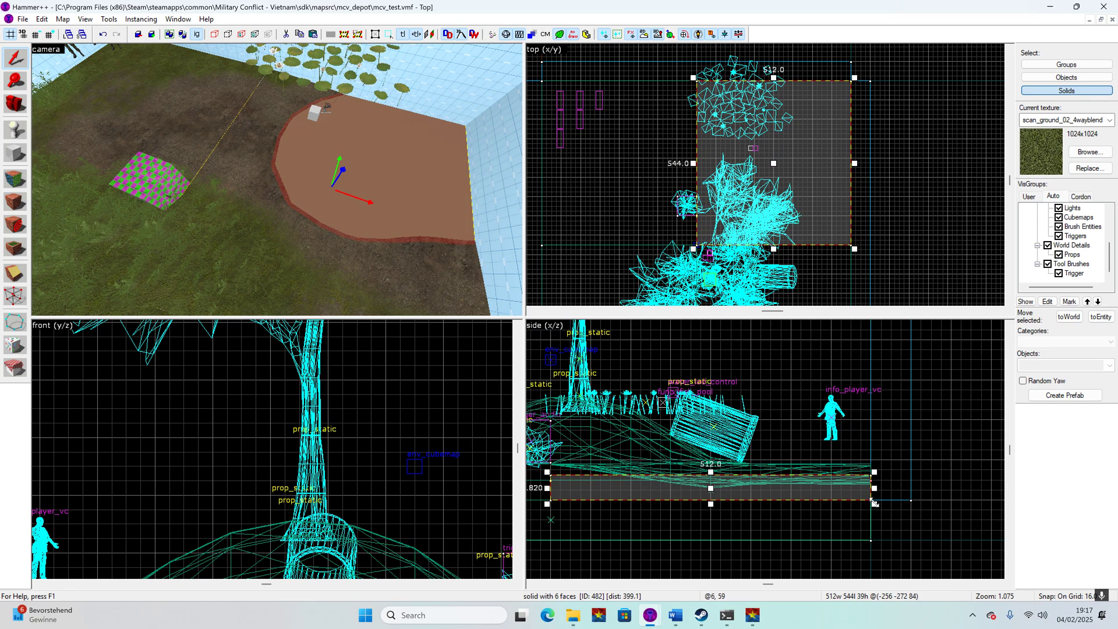
left_click(903, 516)
- Inspect the resized pond water from above and below the terrain, selecting the displacement brush beside it to compare them
scroll(243, 232, "up", 1)
key("z")
key("w")
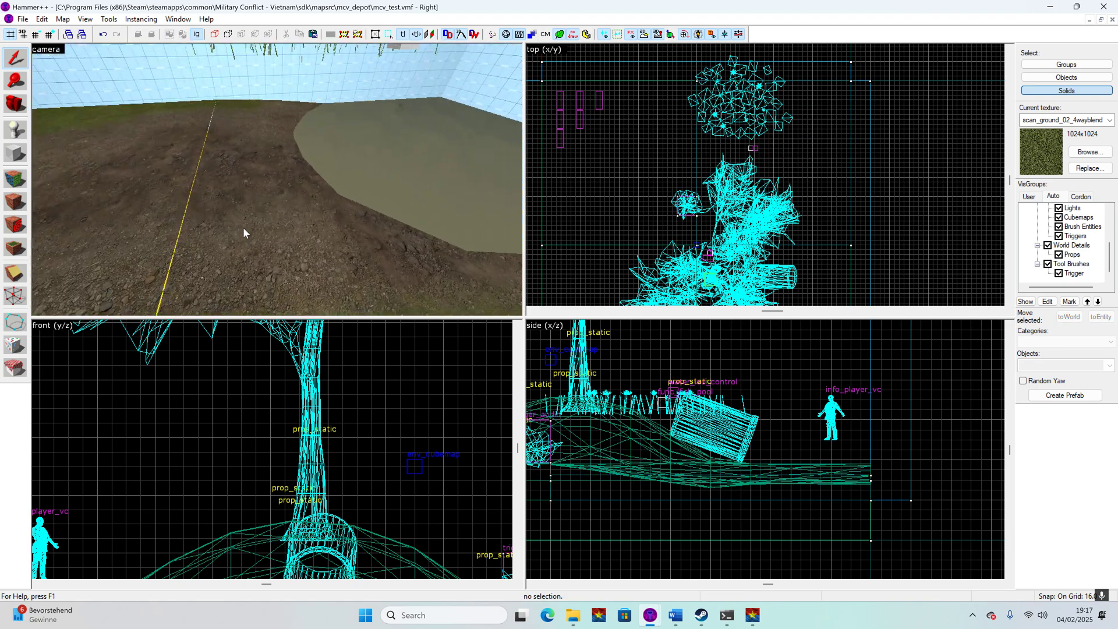
key("z")
left_click(169, 204)
scroll(178, 201, "down", 6)
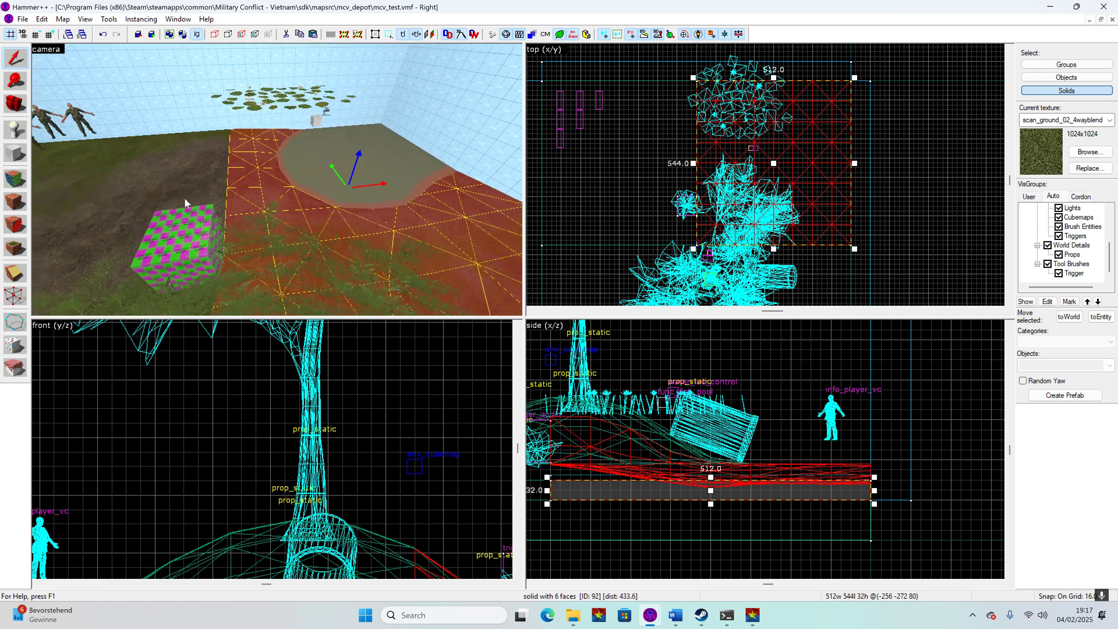
left_click(586, 197)
scroll(262, 166, "up", 6)
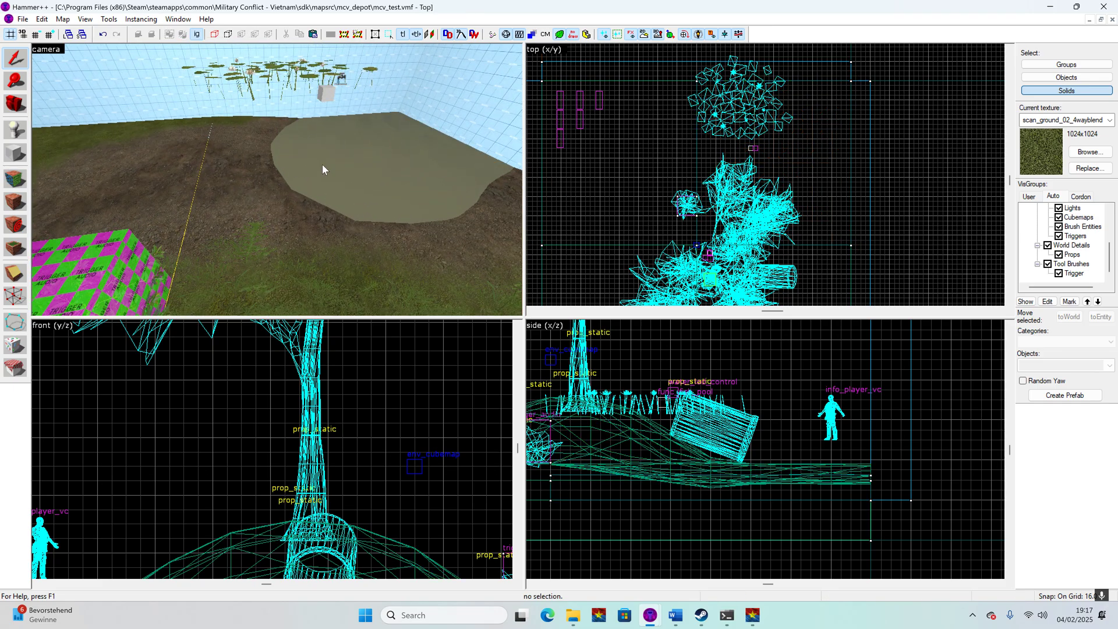
key("z")
key("w")
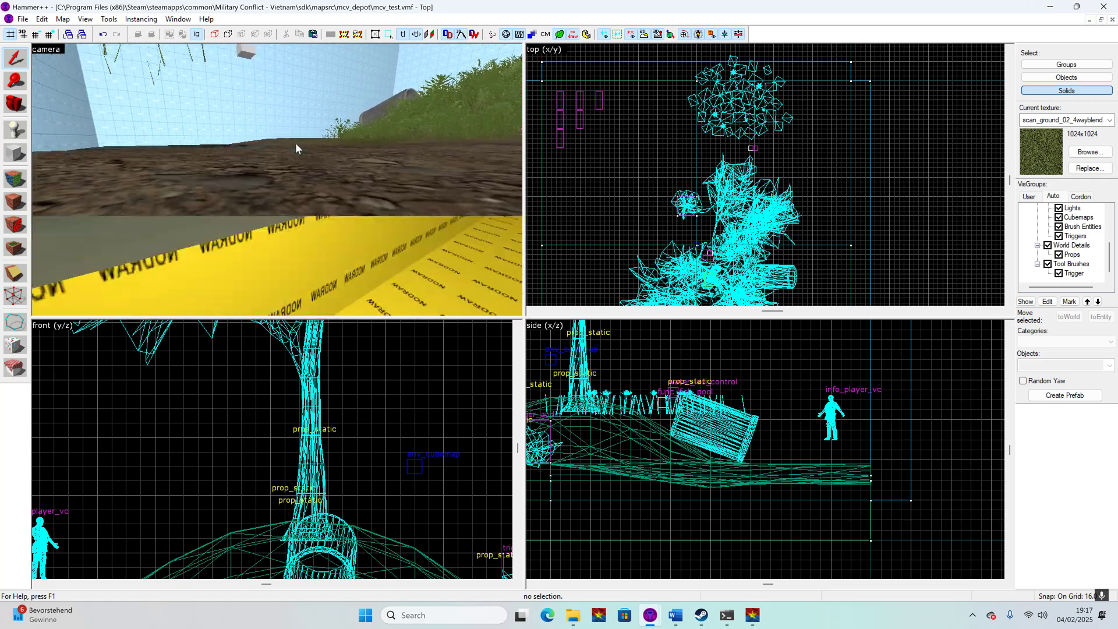
key("z")
- Start the face editing tool and check the materials on the pond water brush's top surface and sides
left_click(22, 181)
left_click(282, 215)
key("d")
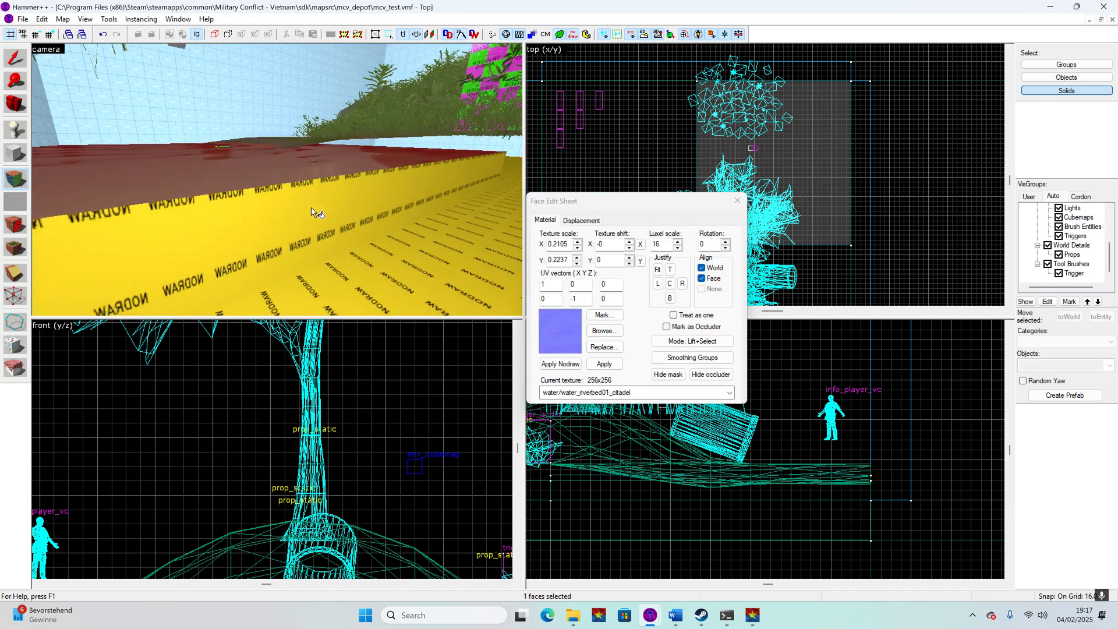
left_click(379, 193)
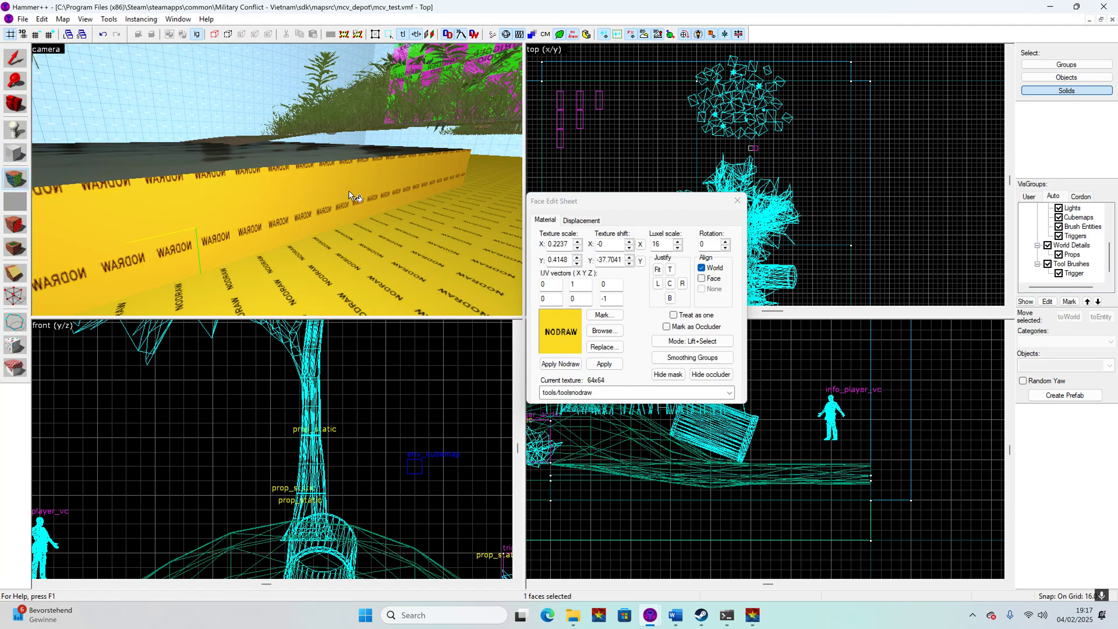
key("z")
key("w")
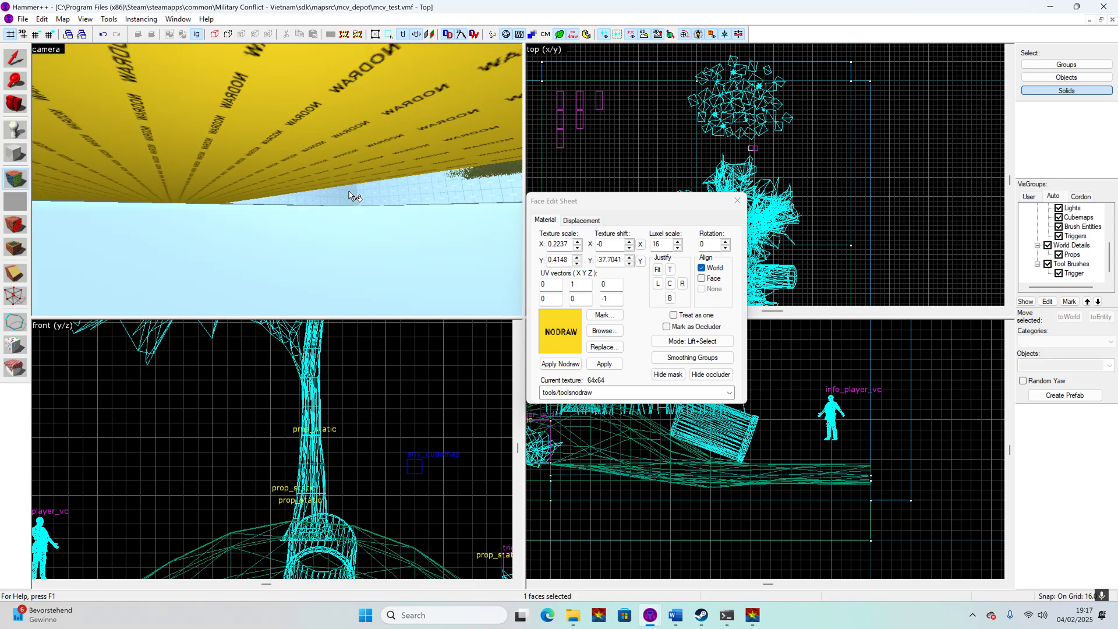
key("w")
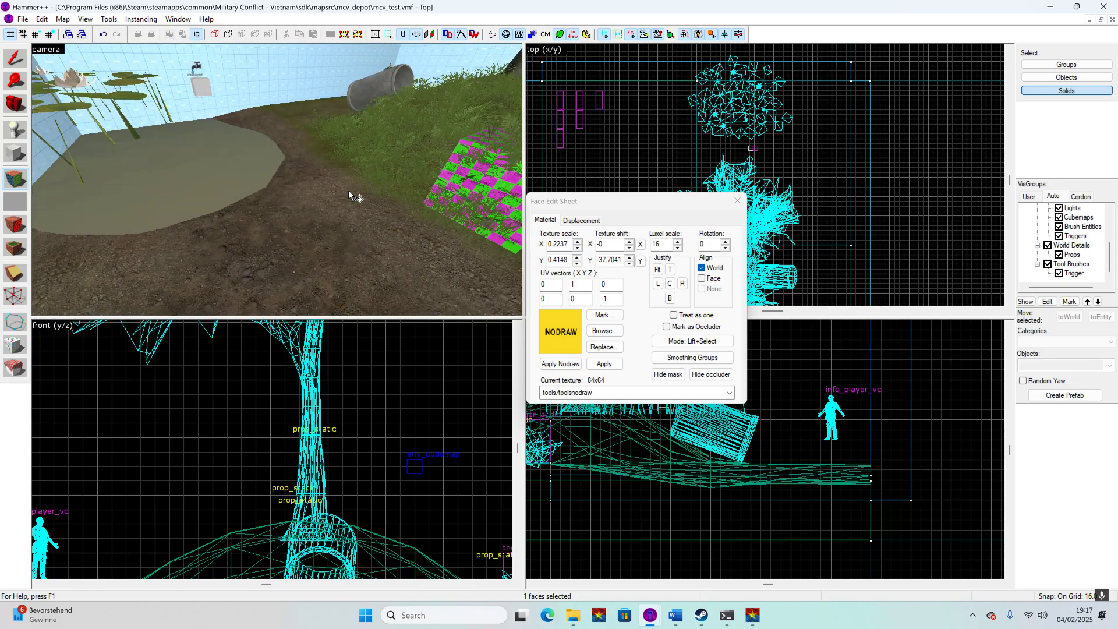
key("w")
left_click(319, 199)
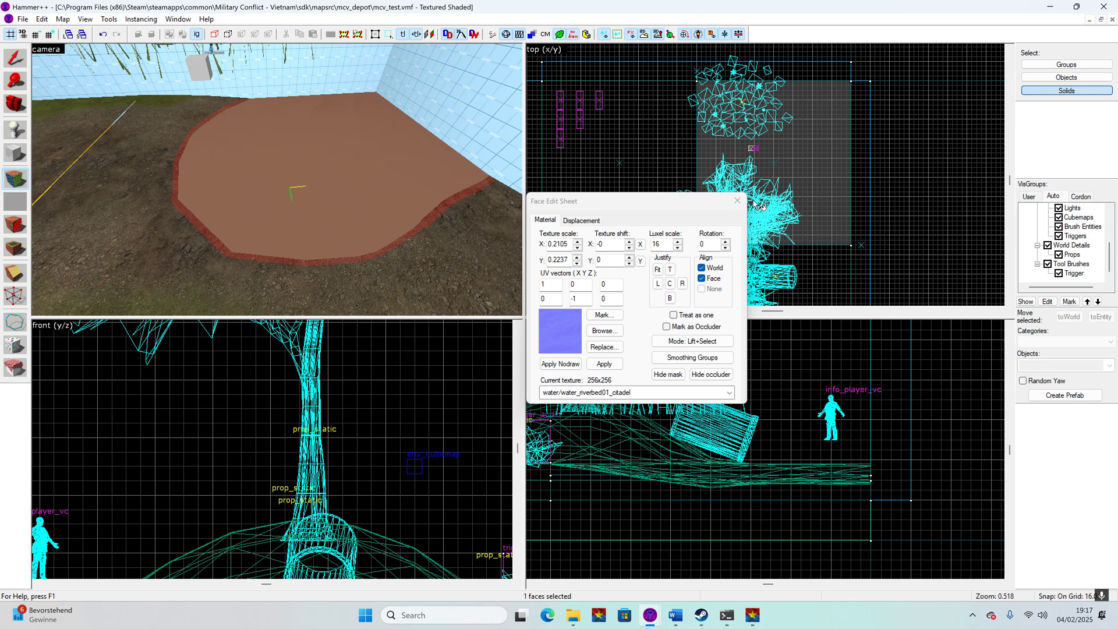
- Apply the tools/toolsnodraw texture to all six faces of the pond's water brush
key("shift+s")
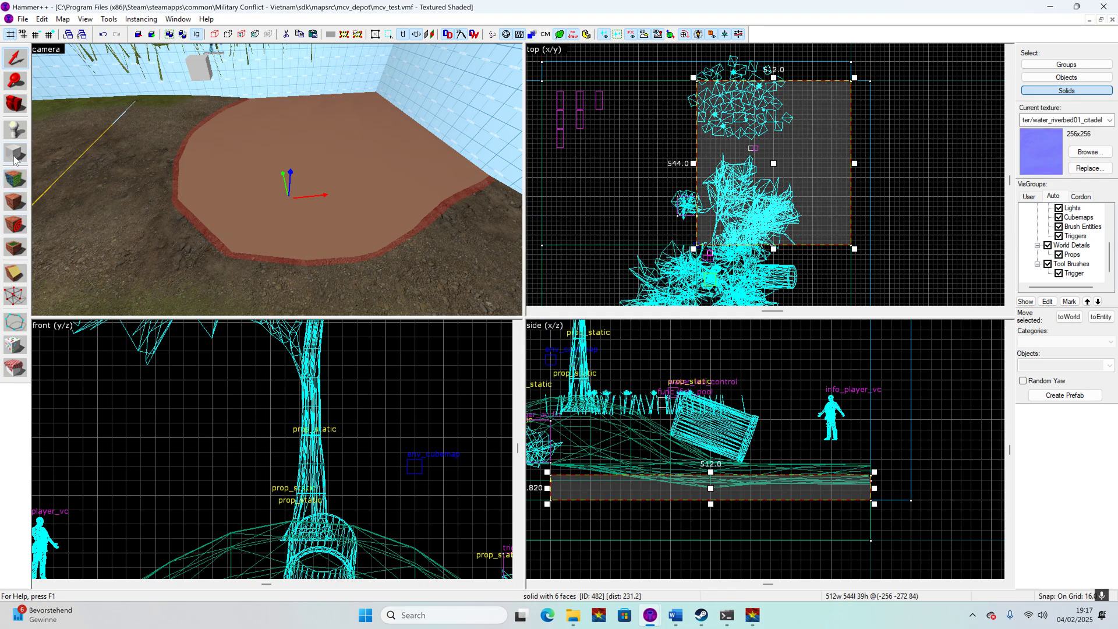
key("shift+a")
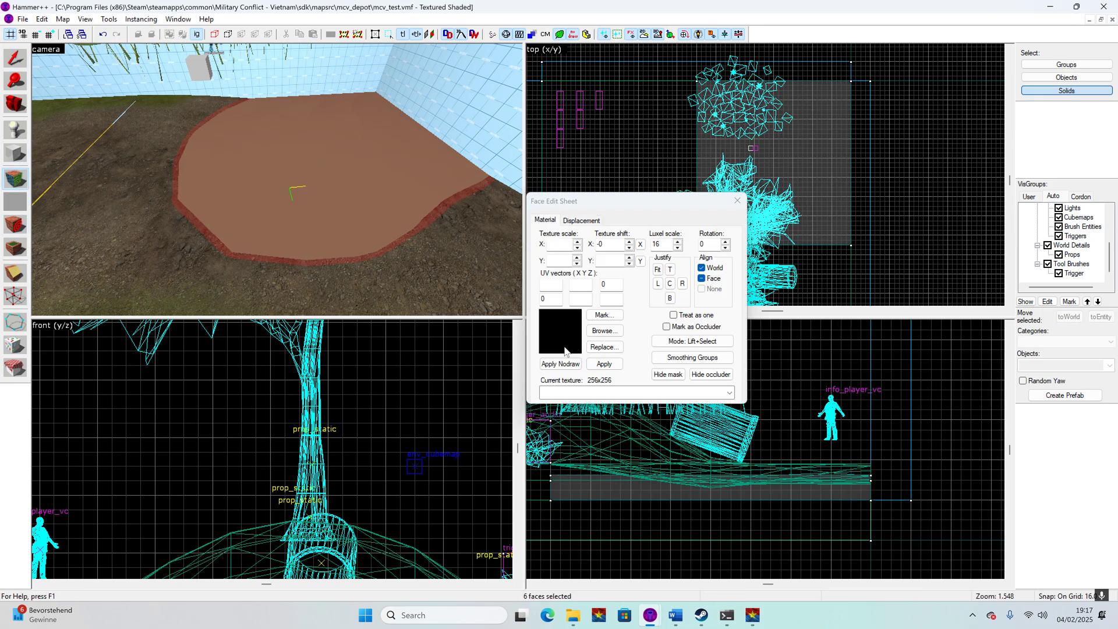
left_click(623, 392)
left_click(580, 224)
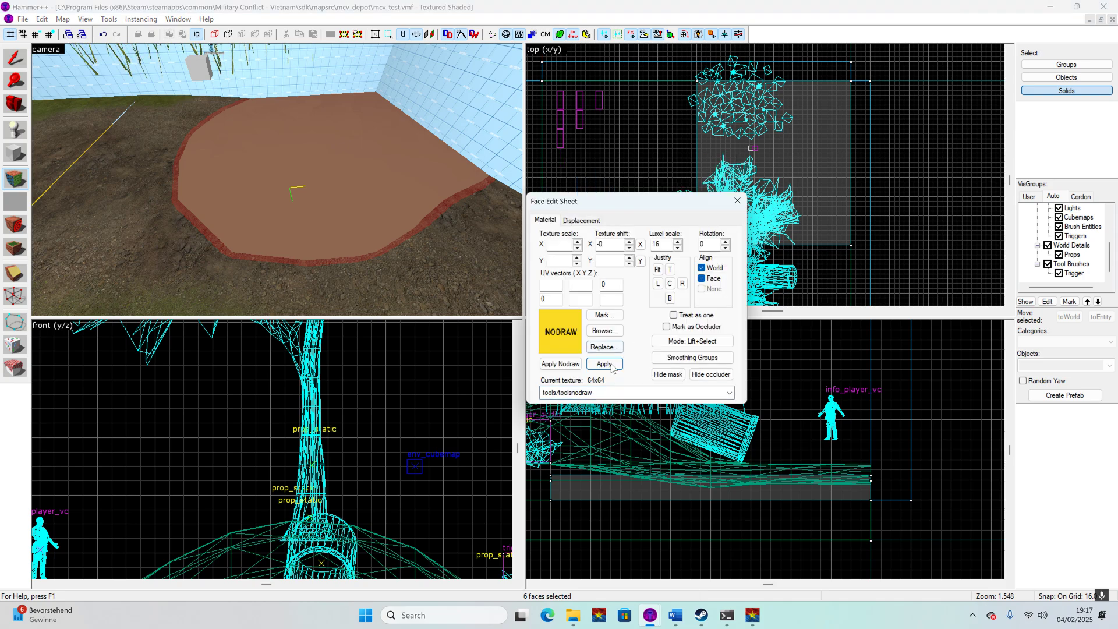
left_click(604, 364)
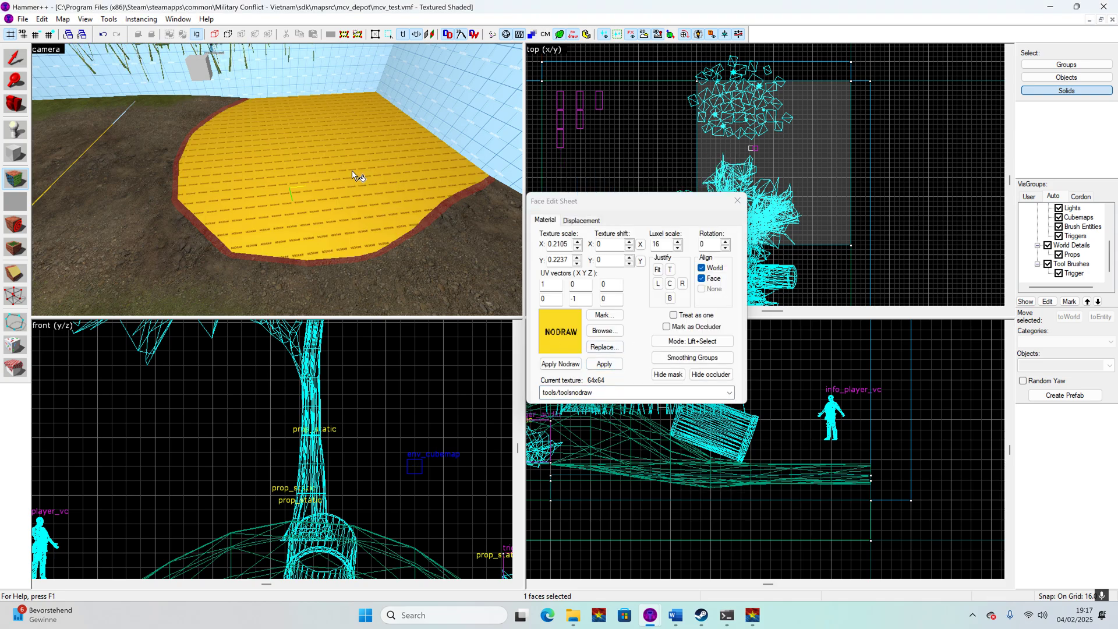
- Filter the texture library for water textures and apply water/water_riverbed01_citadel to the top face of the pond brush
left_click(603, 331)
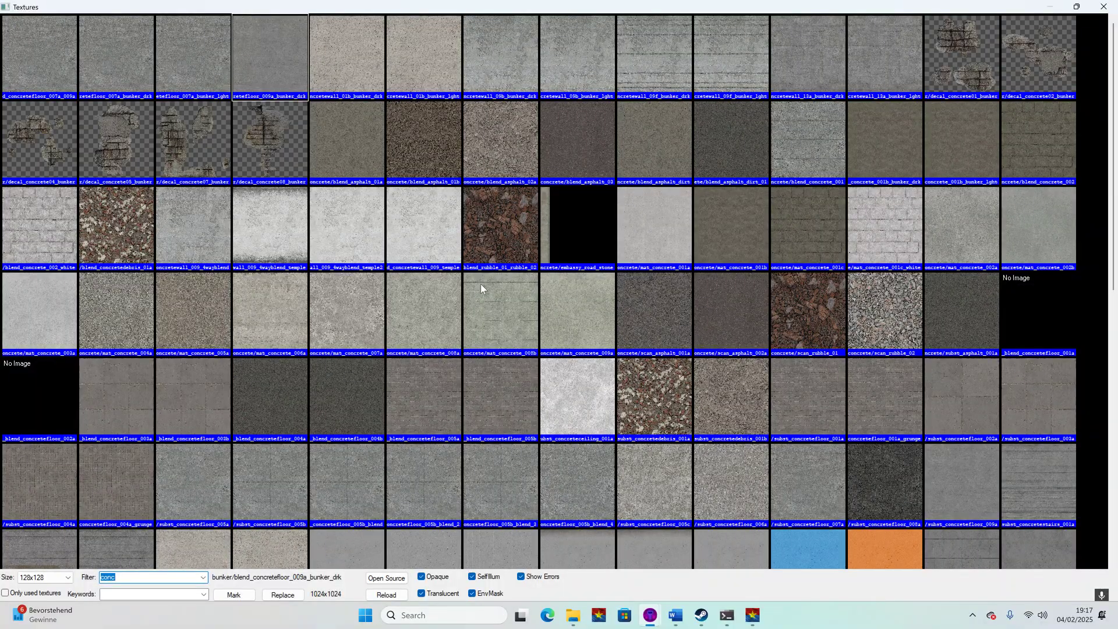
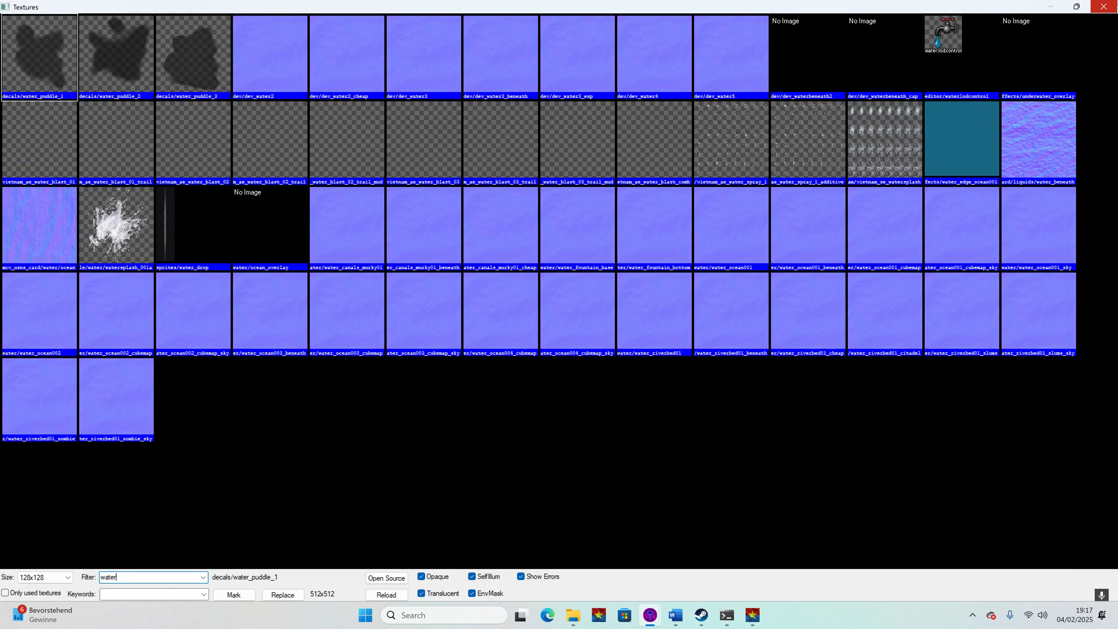
key("Escape")
left_click(664, 395)
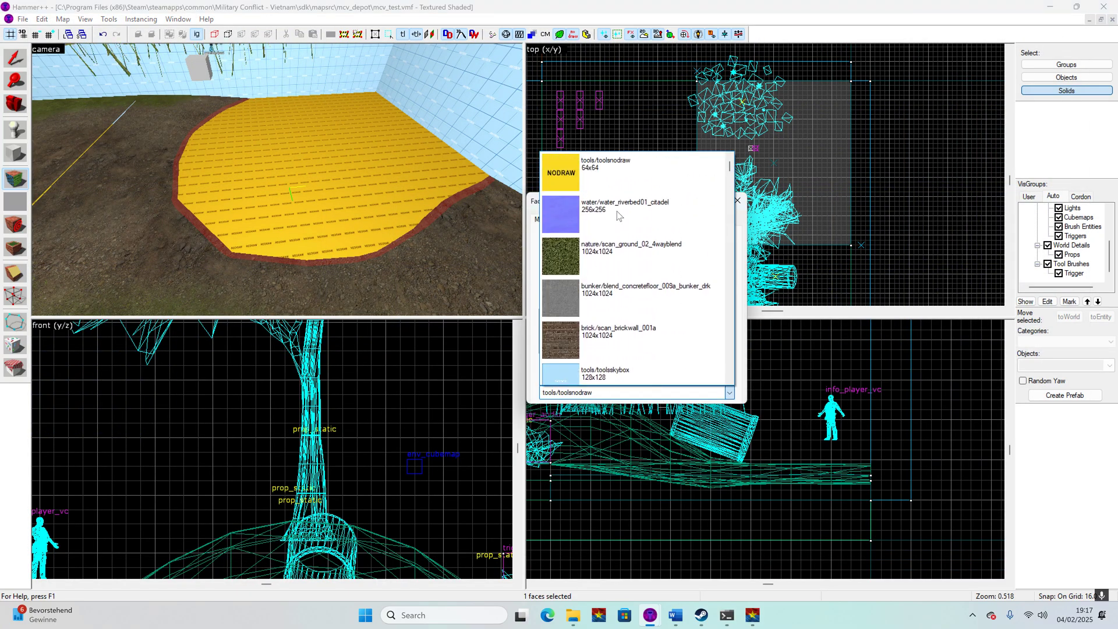
left_click(619, 216)
left_click(614, 365)
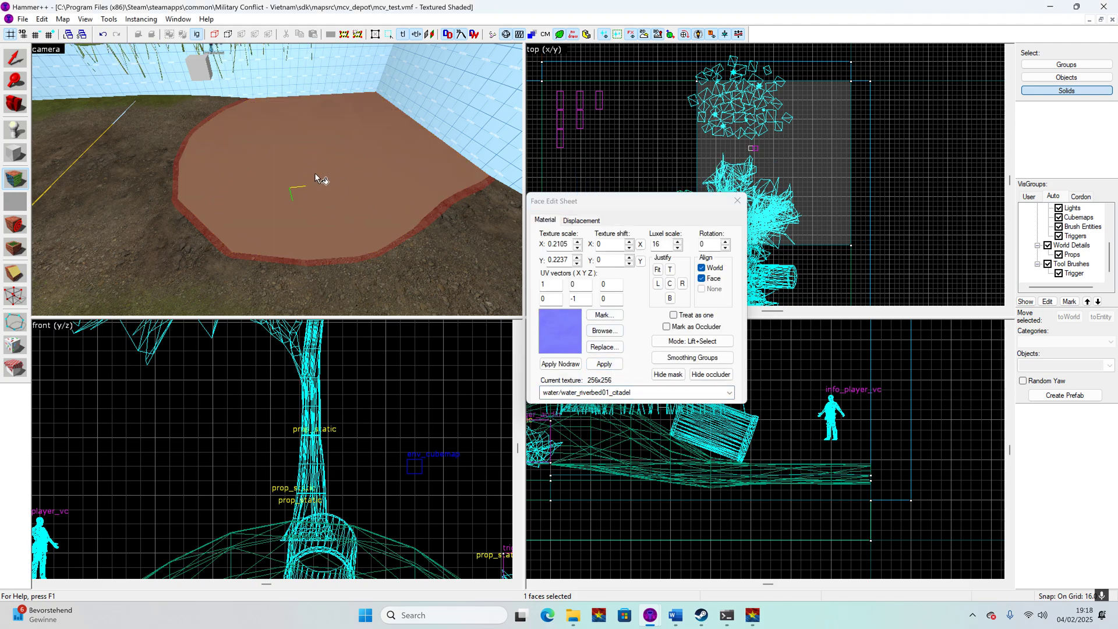
- Set the texture scale of the ground displacement beside the checkered cube to 0.25 in X and Y
scroll(337, 152, "down", 10)
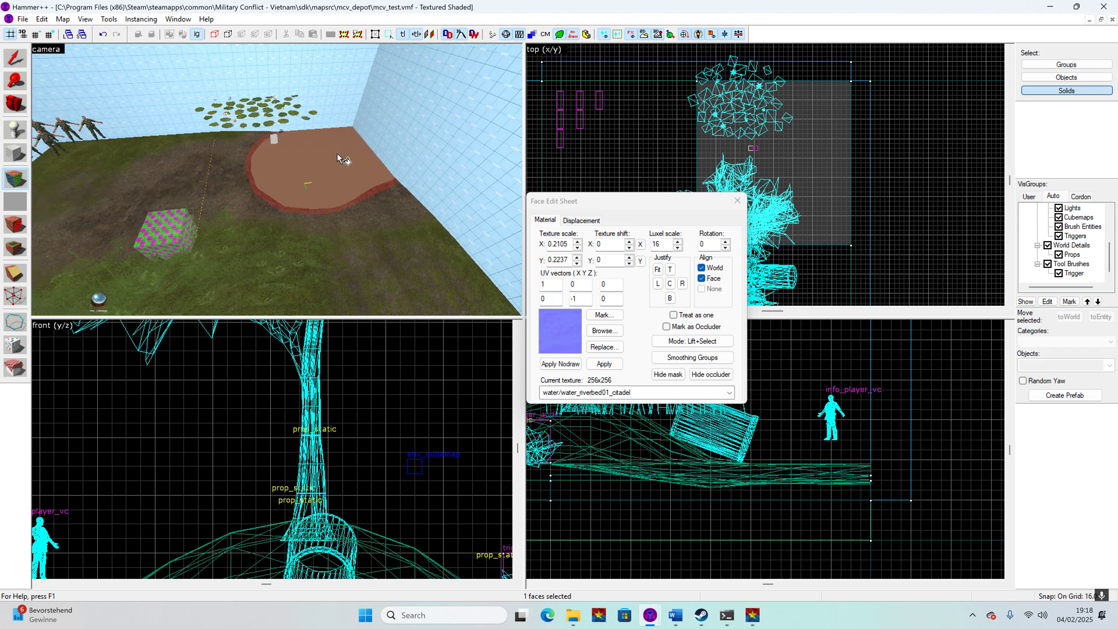
middle_click_drag(191, 205, 190, 205)
key("w")
left_click(255, 138)
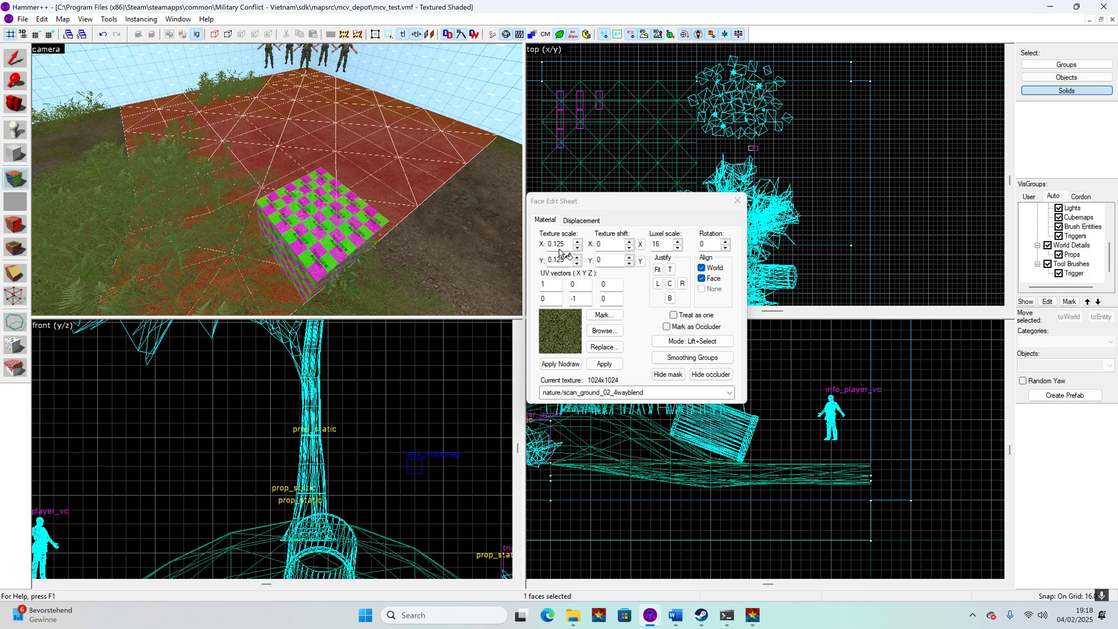
left_click(556, 244)
left_click(557, 245)
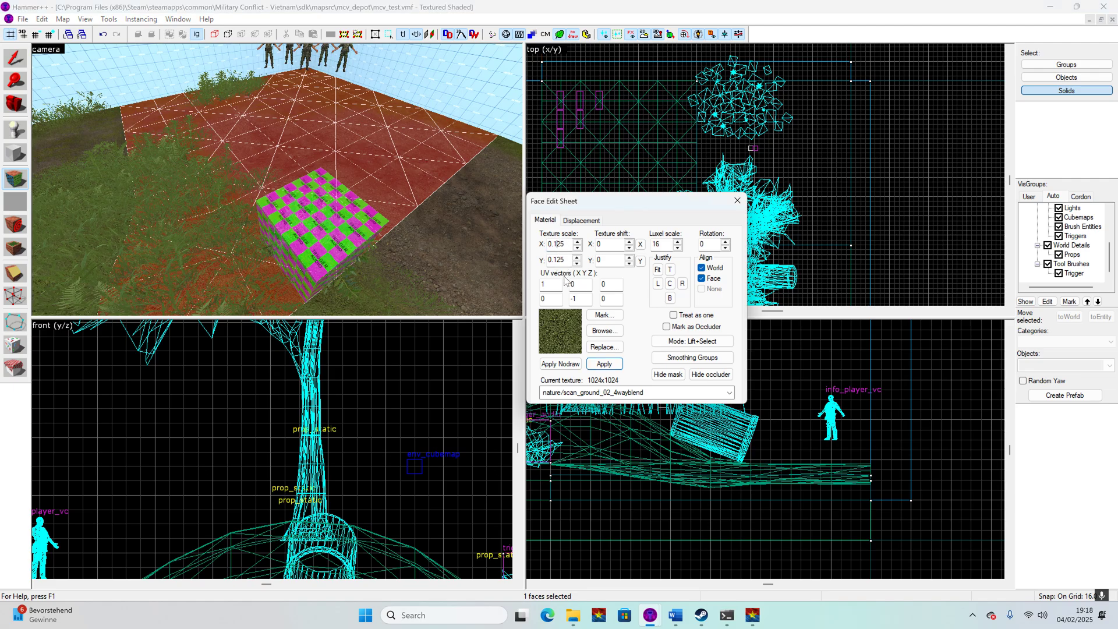
left_click(601, 364)
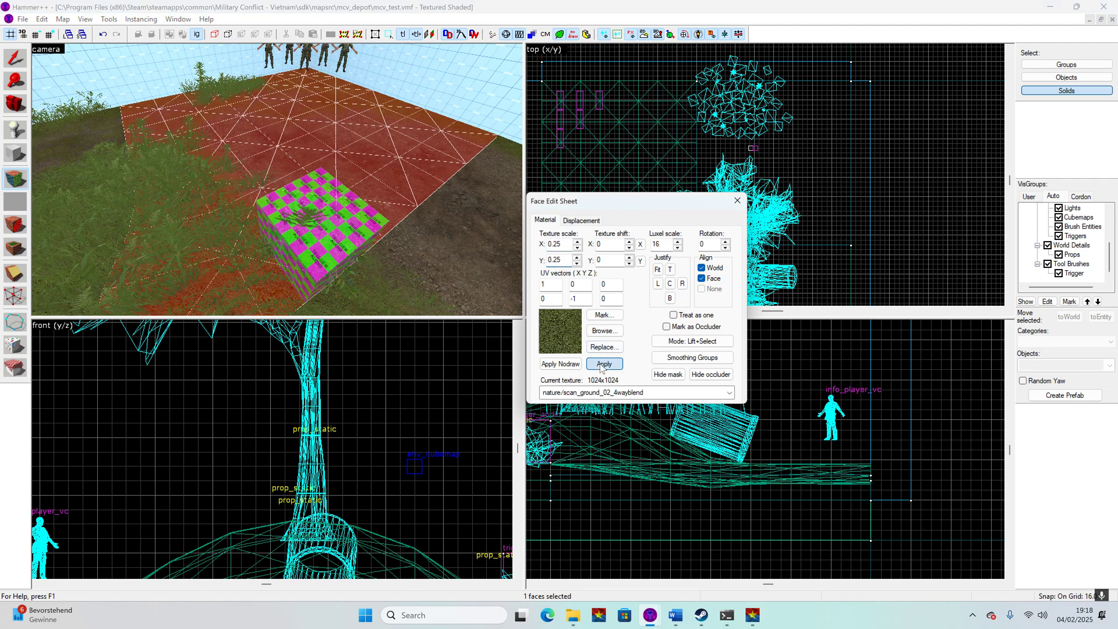
key("z")
key("w")
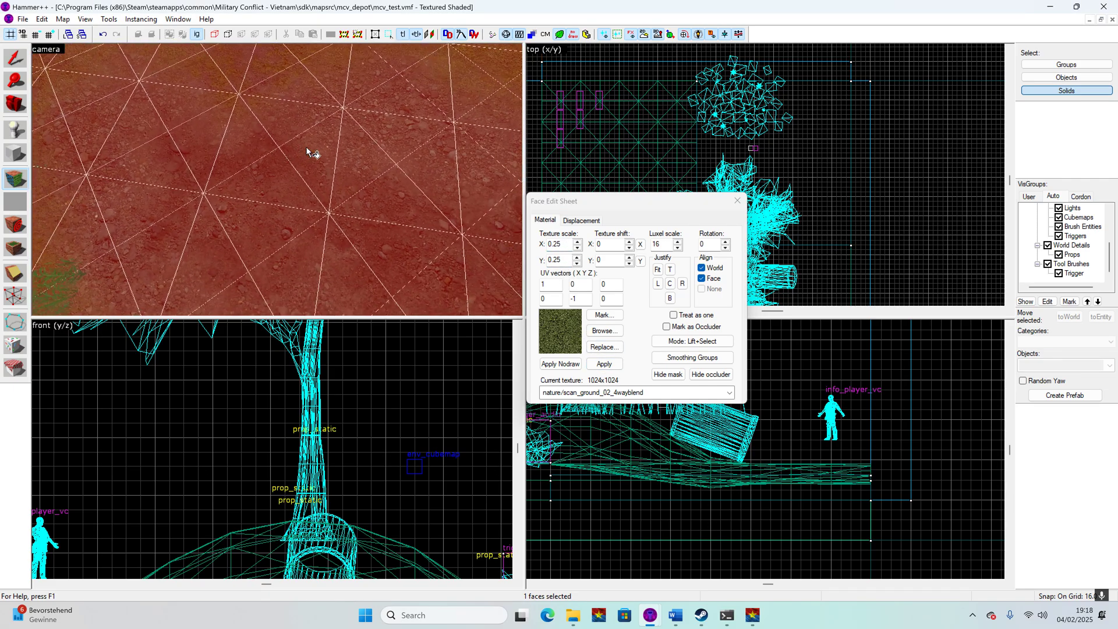
- Compare the ground texture with the neighbouring displacement and set the first displacement's X and Y texture scale to 0.125
key("s")
key("z")
left_click(483, 295)
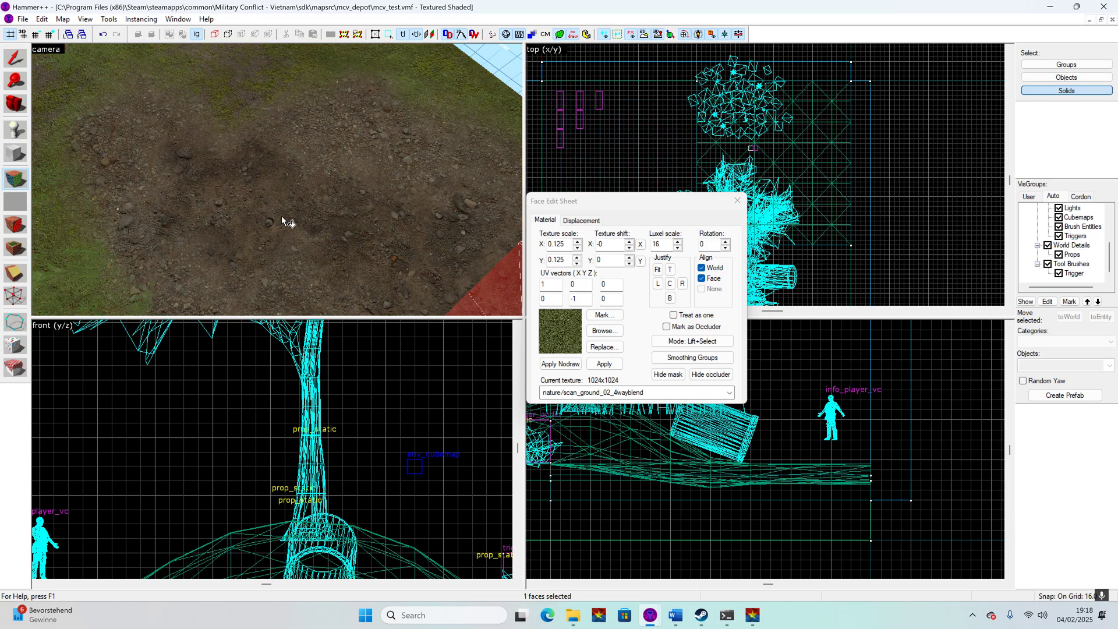
scroll(240, 192, "down", 2)
scroll(240, 184, "up", 1)
scroll(240, 186, "up", 3)
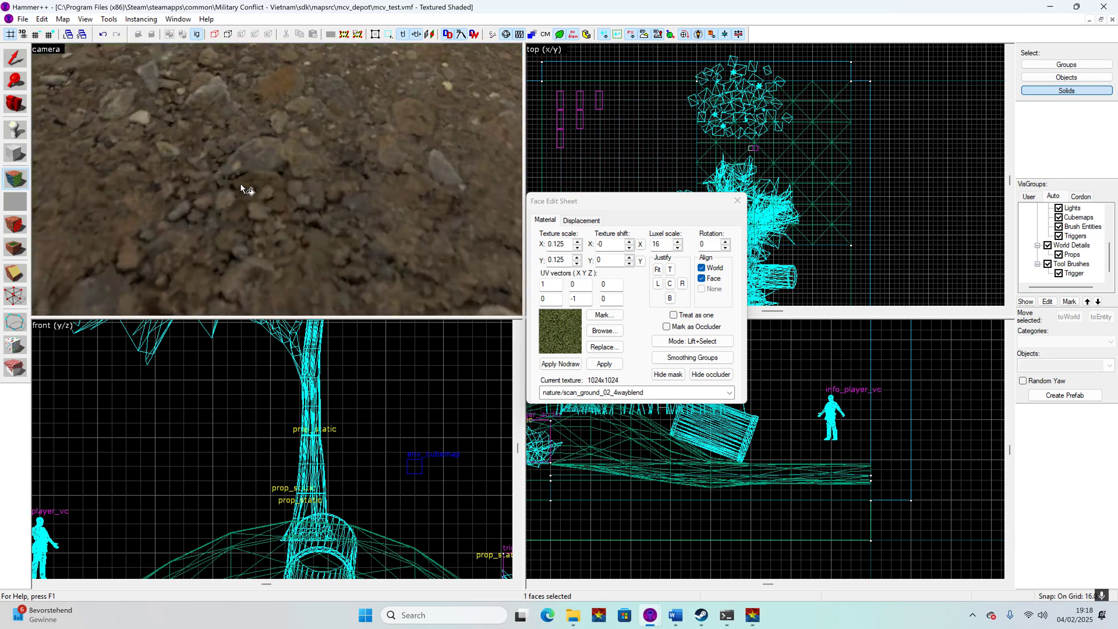
scroll(240, 187, "down", 3)
left_click(258, 175)
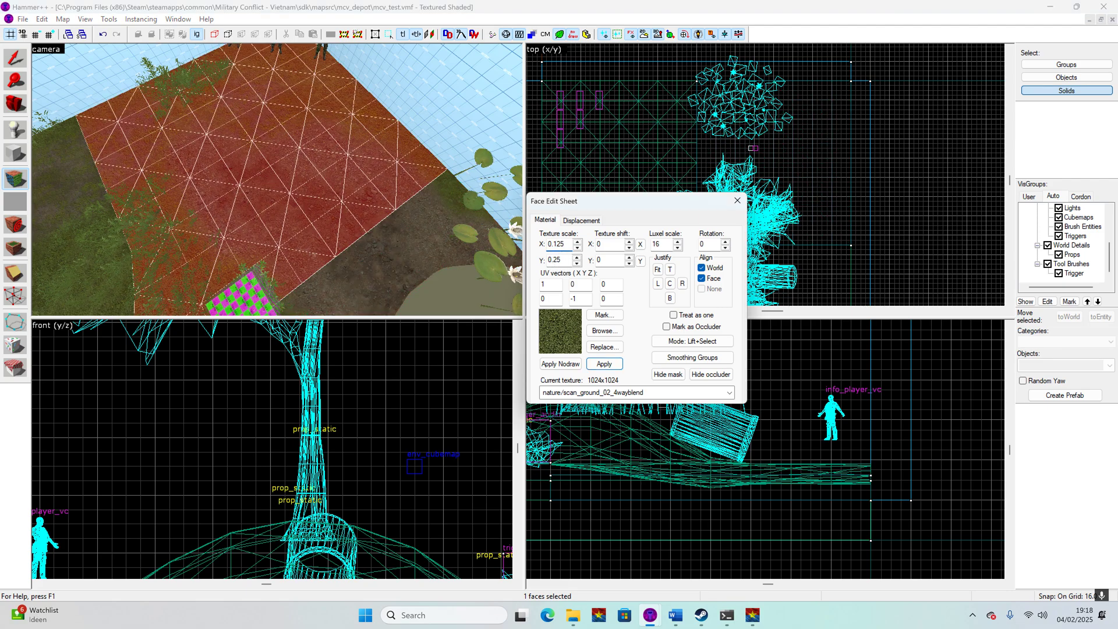
left_click(609, 368)
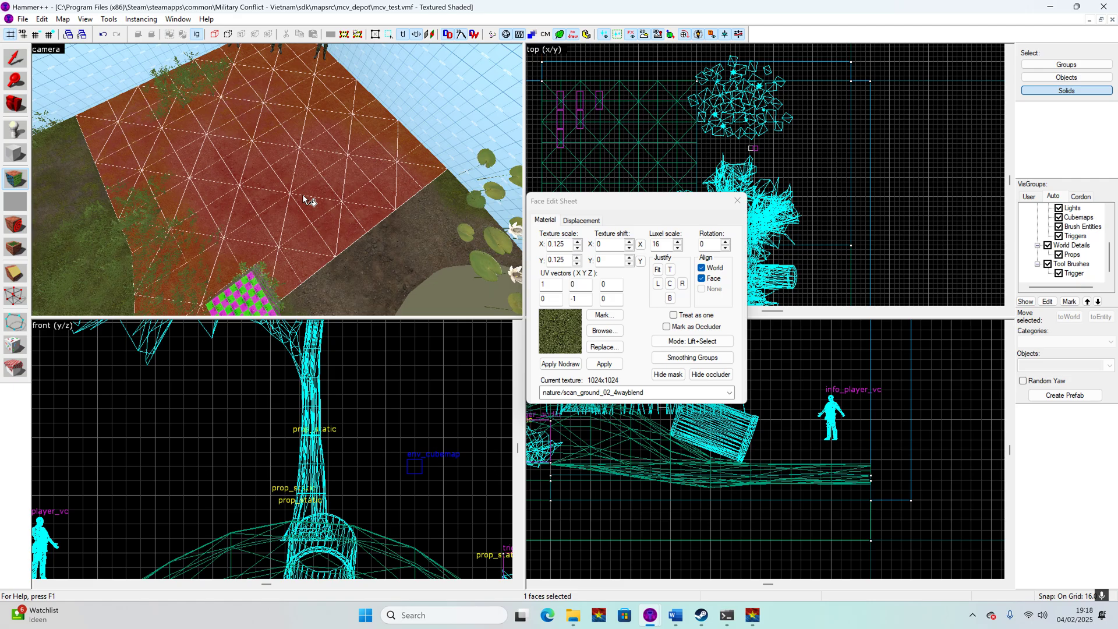
- Sew the pond displacement and the three neighbouring ground displacements together, then close the face editing sheet
key("Right")
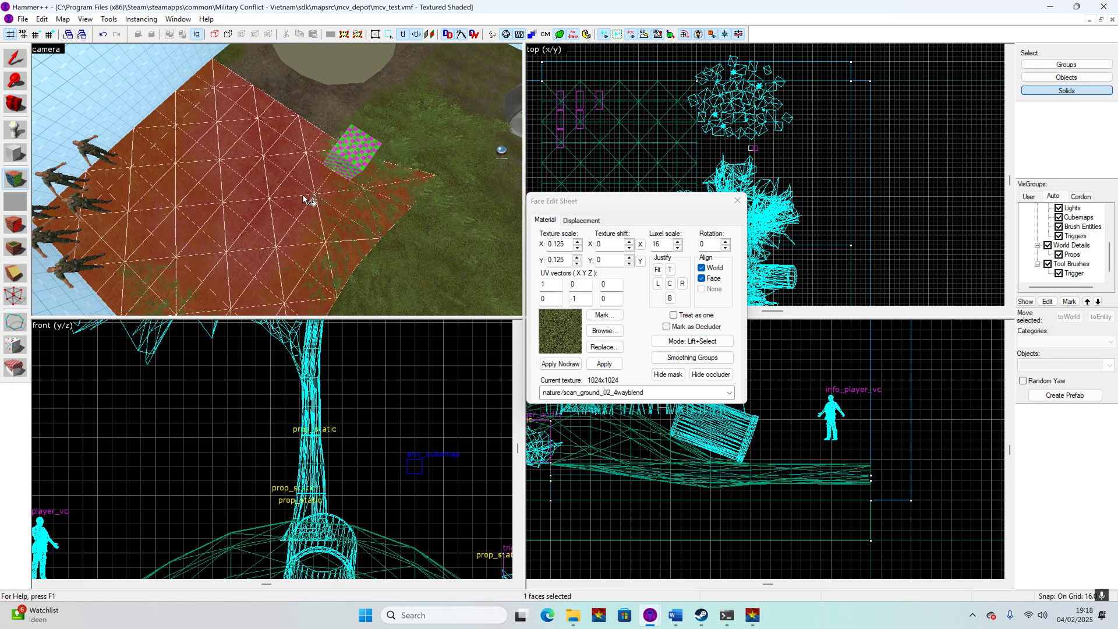
key("Right")
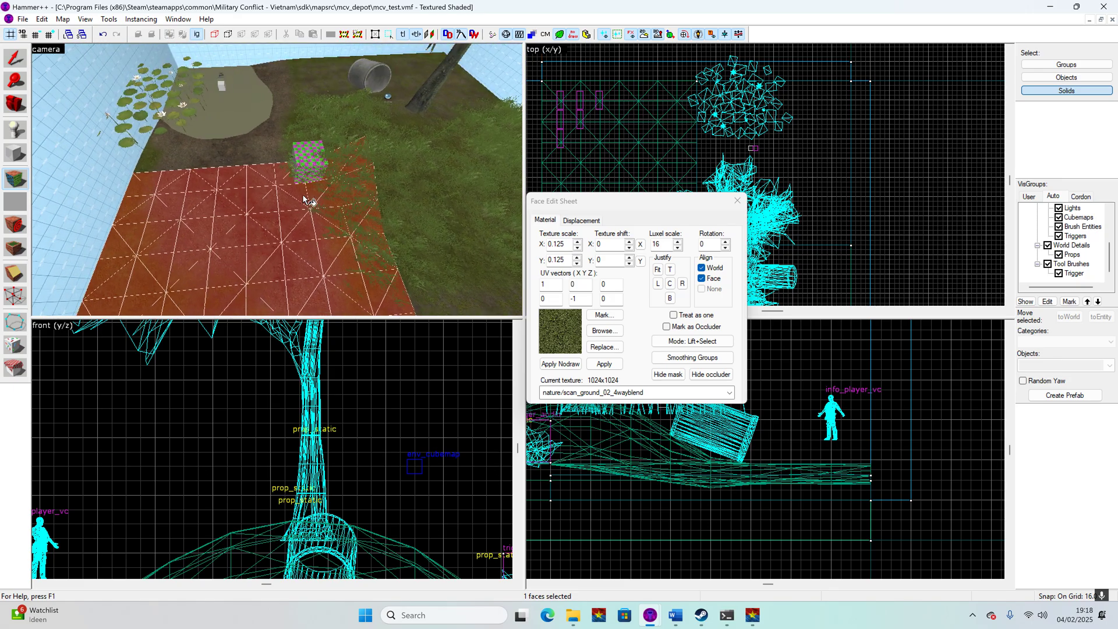
key("Right")
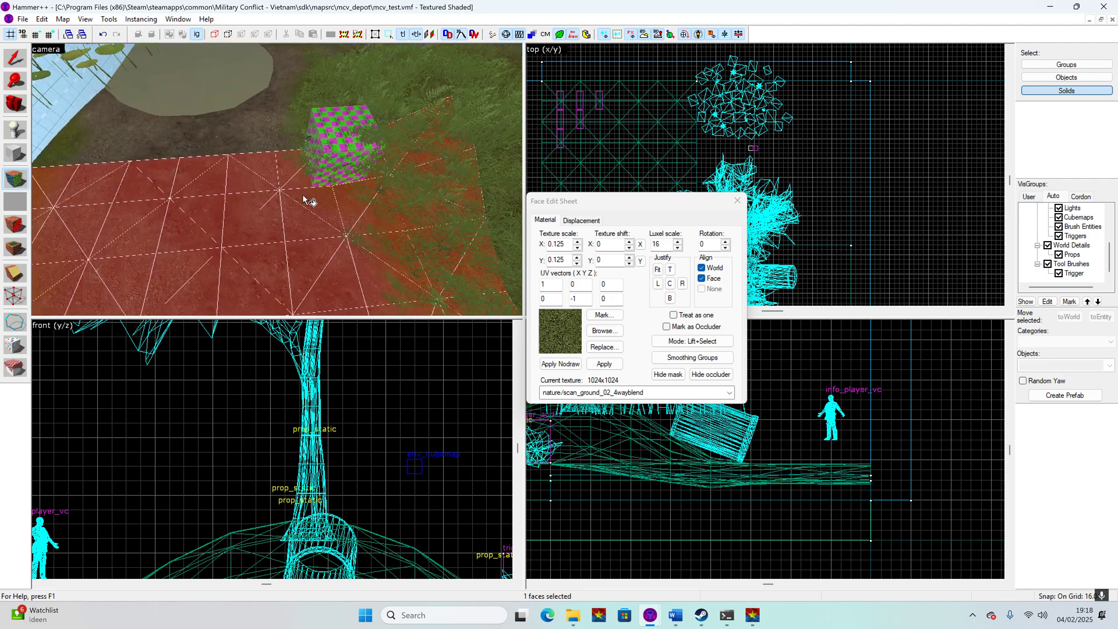
key("w")
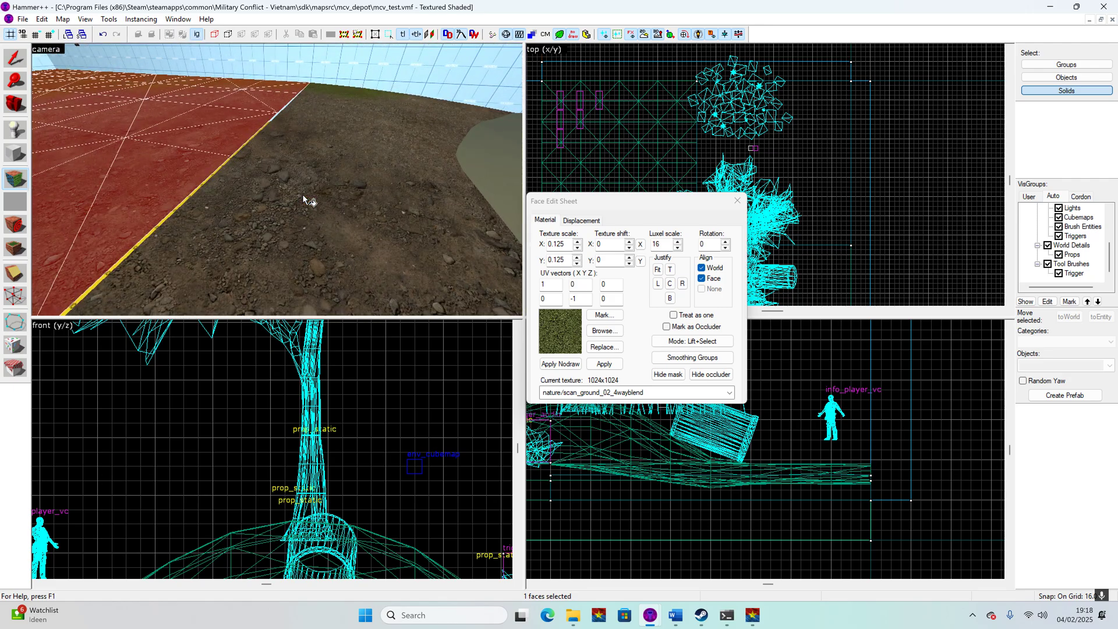
key("s")
left_click(251, 217)
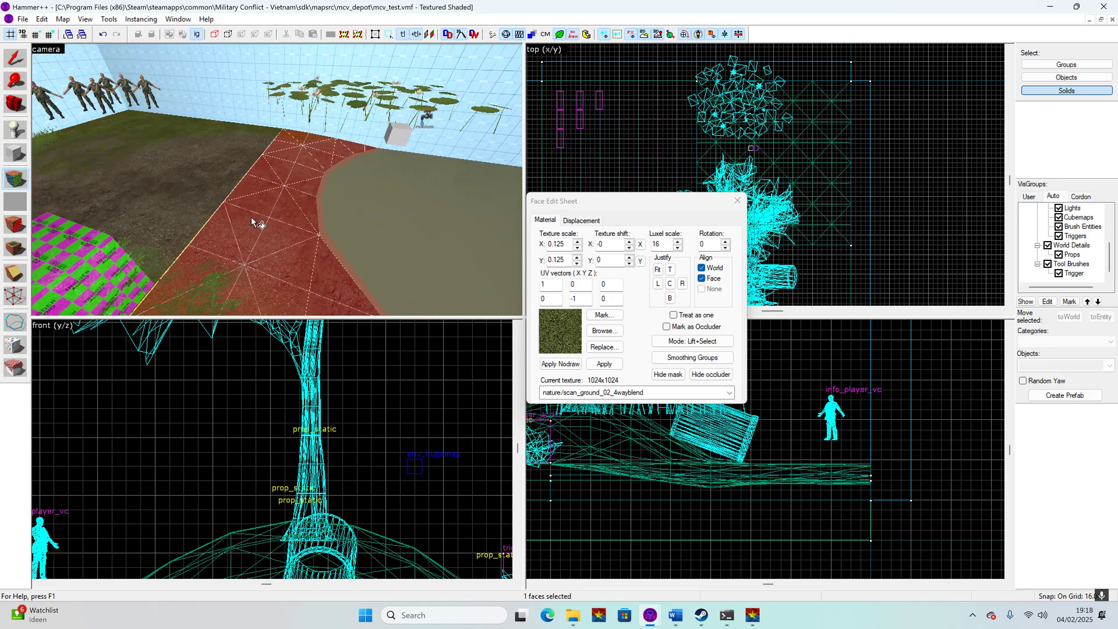
left_click(195, 203, "ctrl")
key("s")
key("Left")
key("Down")
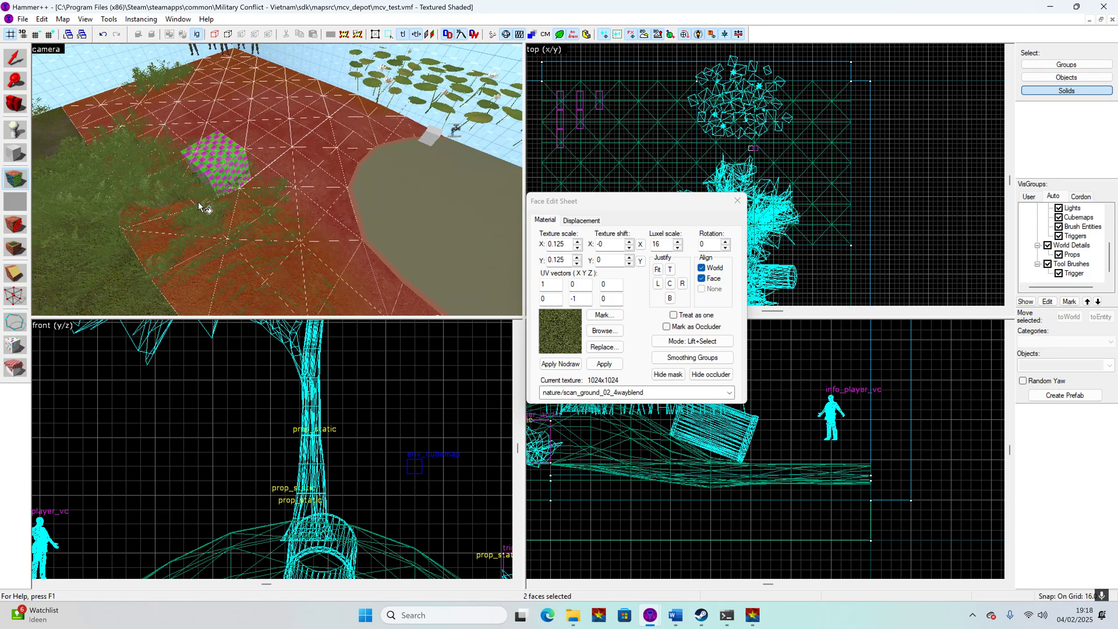
left_click(110, 257, "ctrl")
left_click(100, 216, "ctrl")
key("w")
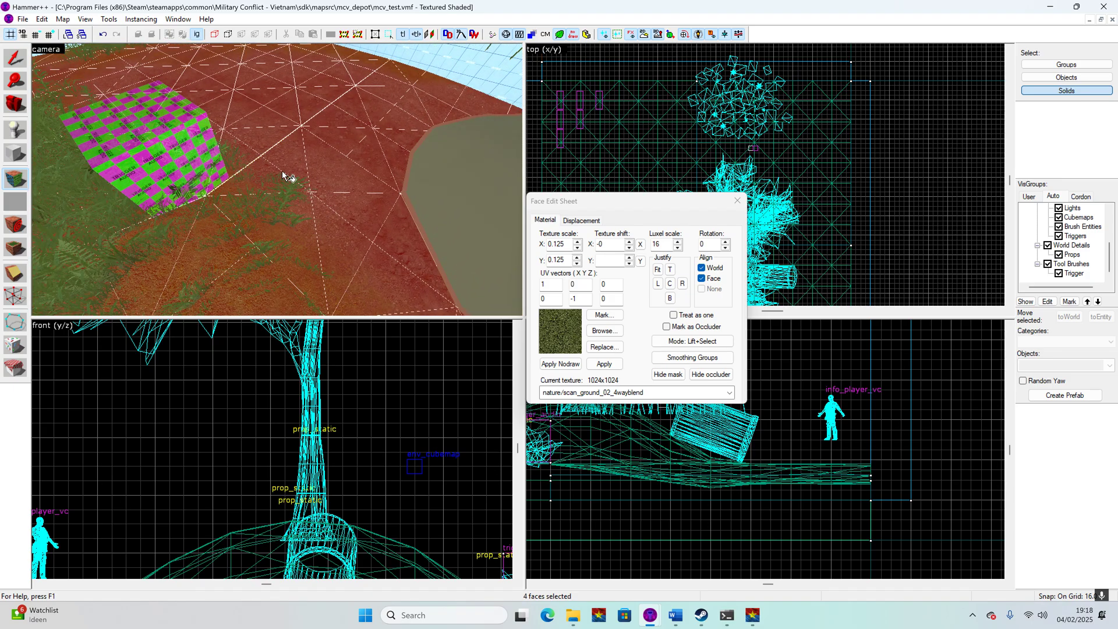
key("w")
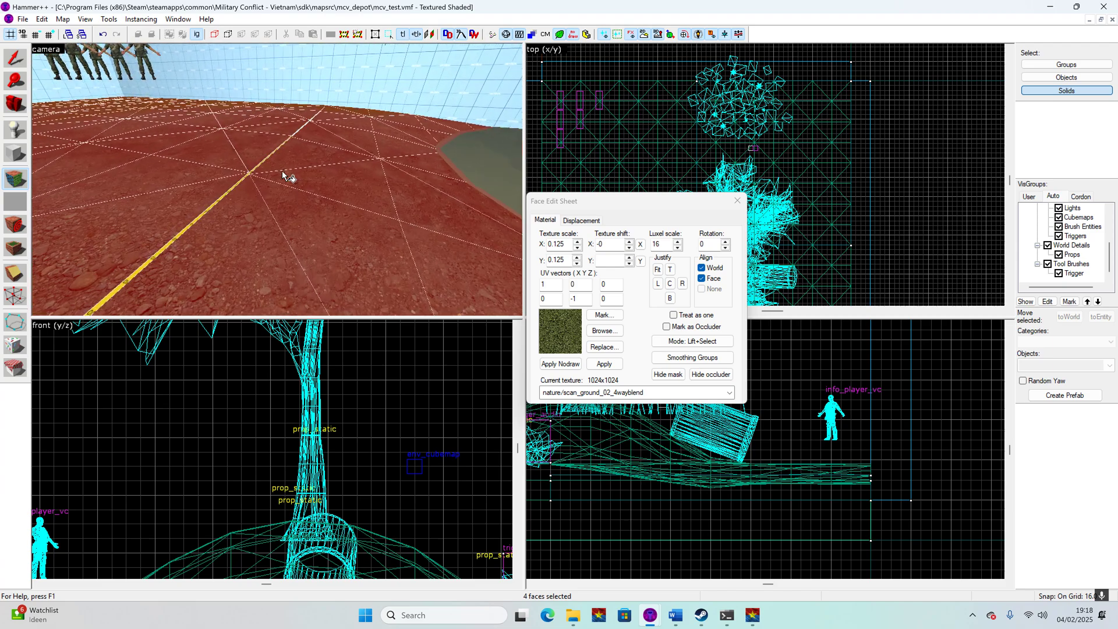
left_click(576, 220)
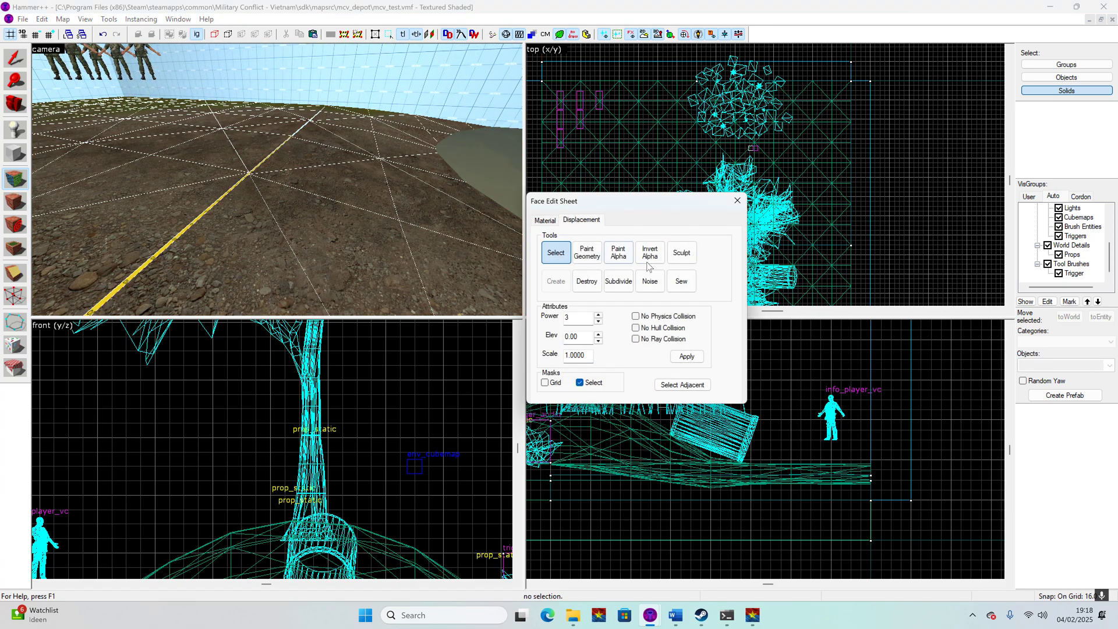
left_click(683, 284)
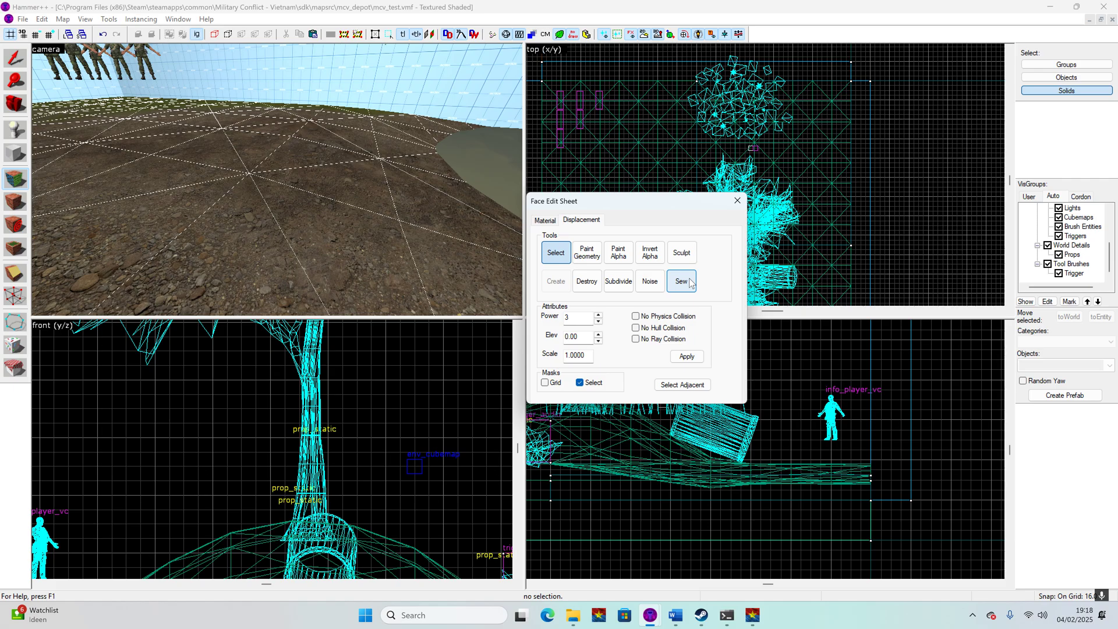
left_click(738, 201)
- Cut the floating water-lily prop, paste it over the pond and lower it to the water surface
key("z")
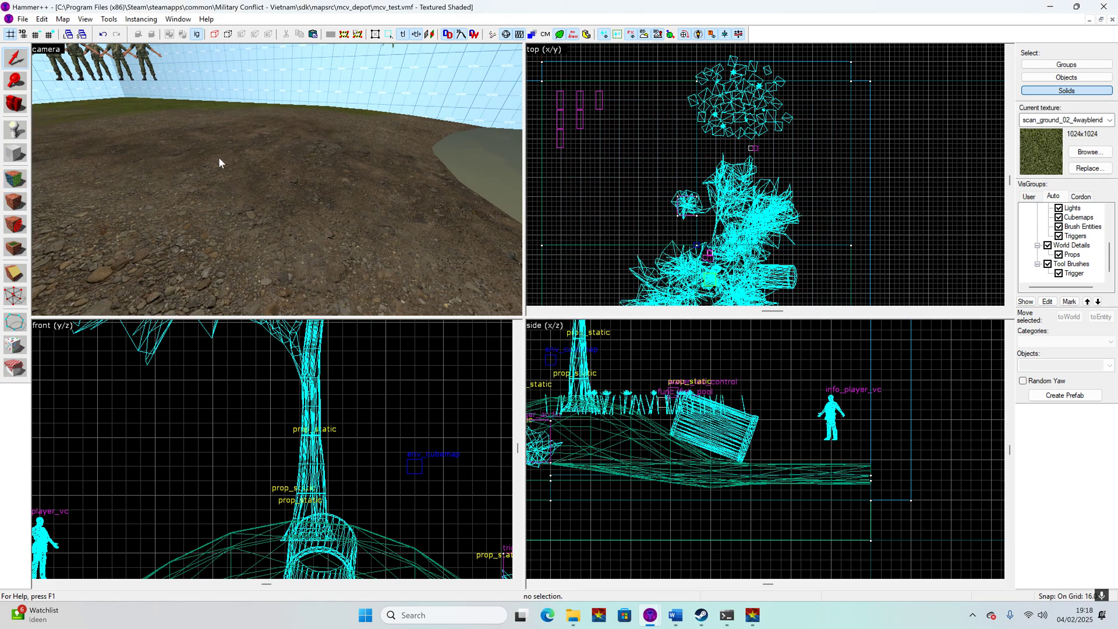
key("s")
key("w")
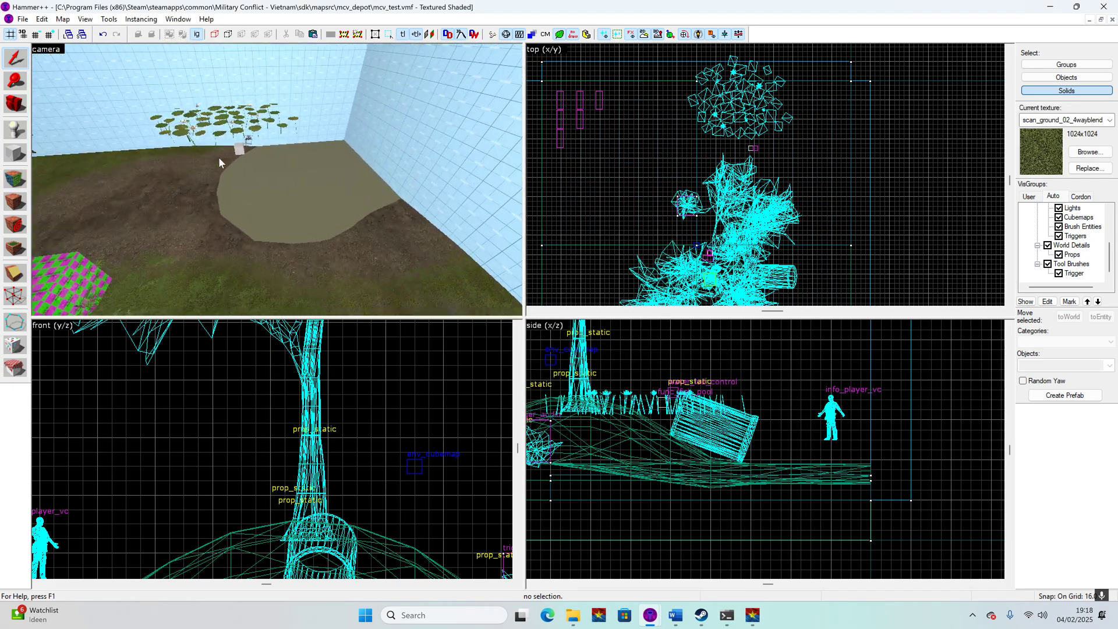
key("z")
left_click(248, 124)
key("z")
key("w")
key("z")
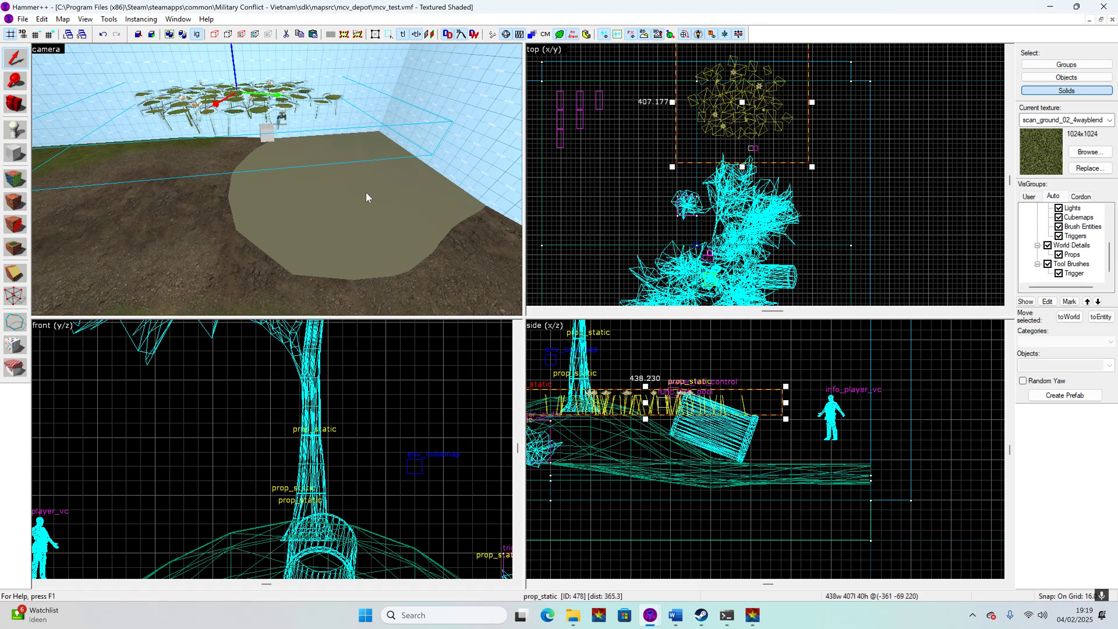
key("ctrl+x")
key("ctrl+v")
scroll(751, 519, "up", 4)
left_click_drag(767, 447, 755, 478)
- Reduce the grid size to 2 and lower the water-lily prop by about 8 units into the pond
key("z")
key("w")
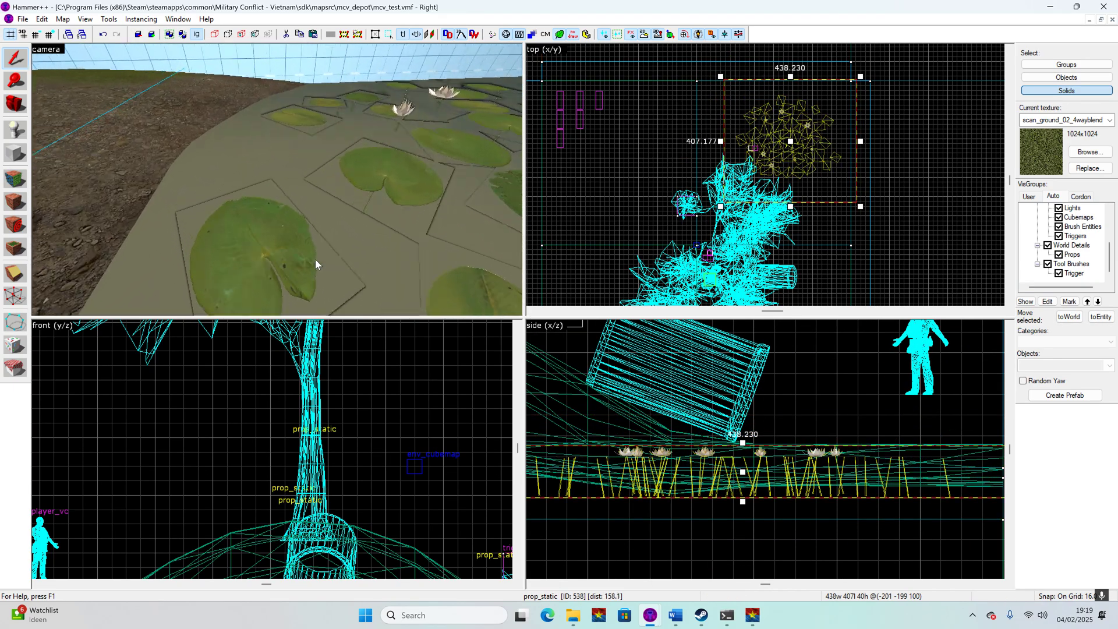
key("d")
key("z")
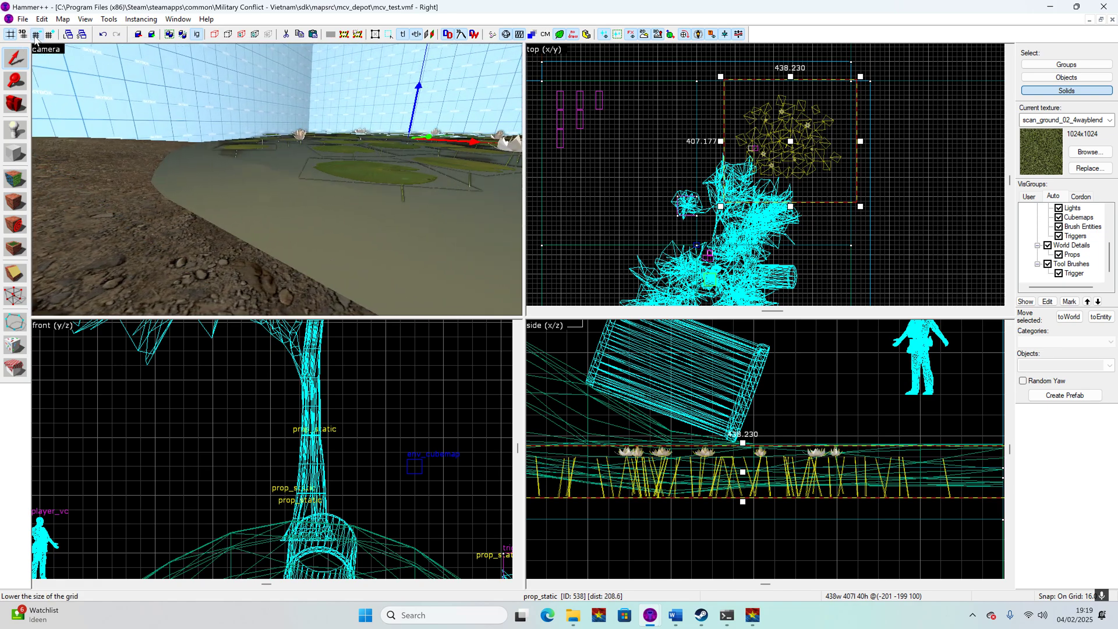
left_click(36, 34)
left_click(36, 34)
left_click(36, 34)
scroll(747, 491, "up", 6)
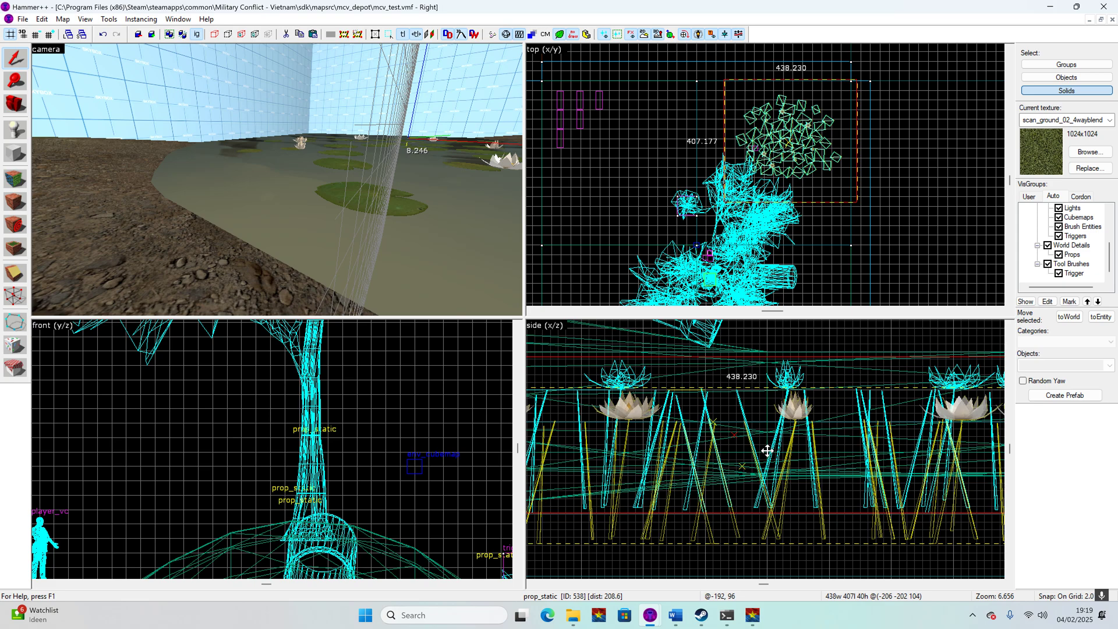
left_click_drag(766, 449, 766, 449)
key("z")
key("w")
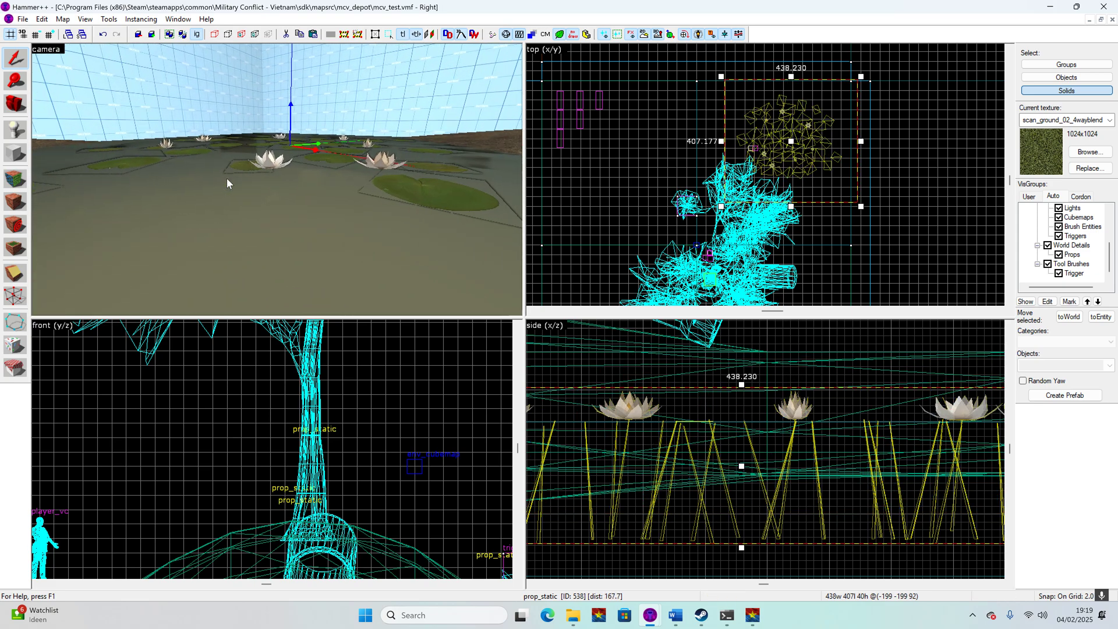
key("s")
key("z")
scroll(685, 423, "up", 2)
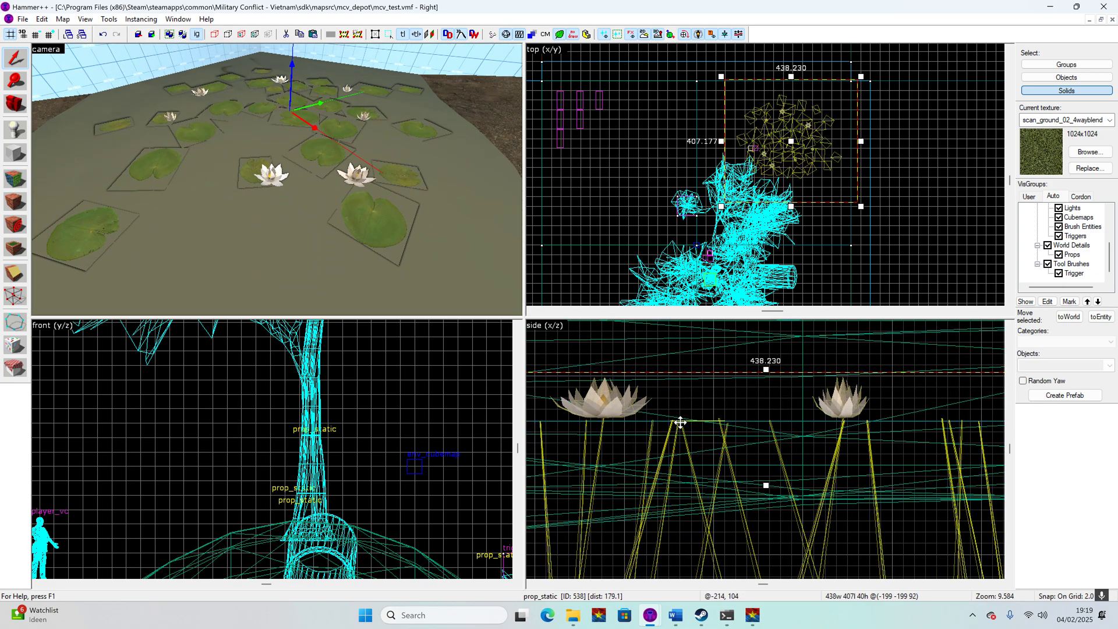
- Raise the water-lily prop by about 2 units so the leaves rest on the pond surface, and clear the selection
left_click_drag(680, 420, 680, 414)
left_click(568, 212)
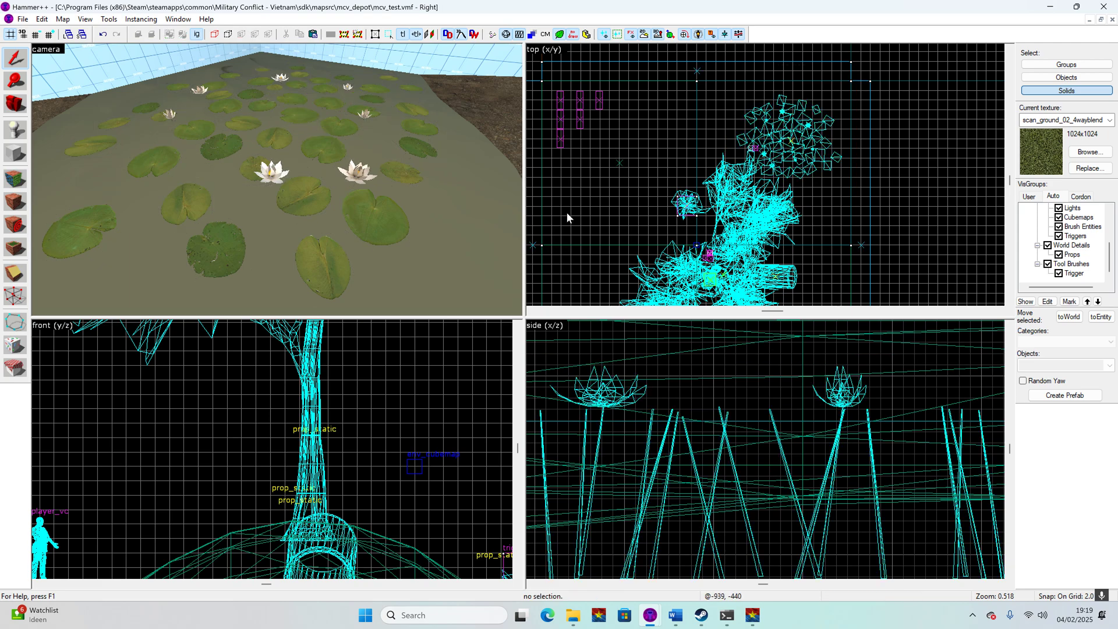
key("s")
key("w")
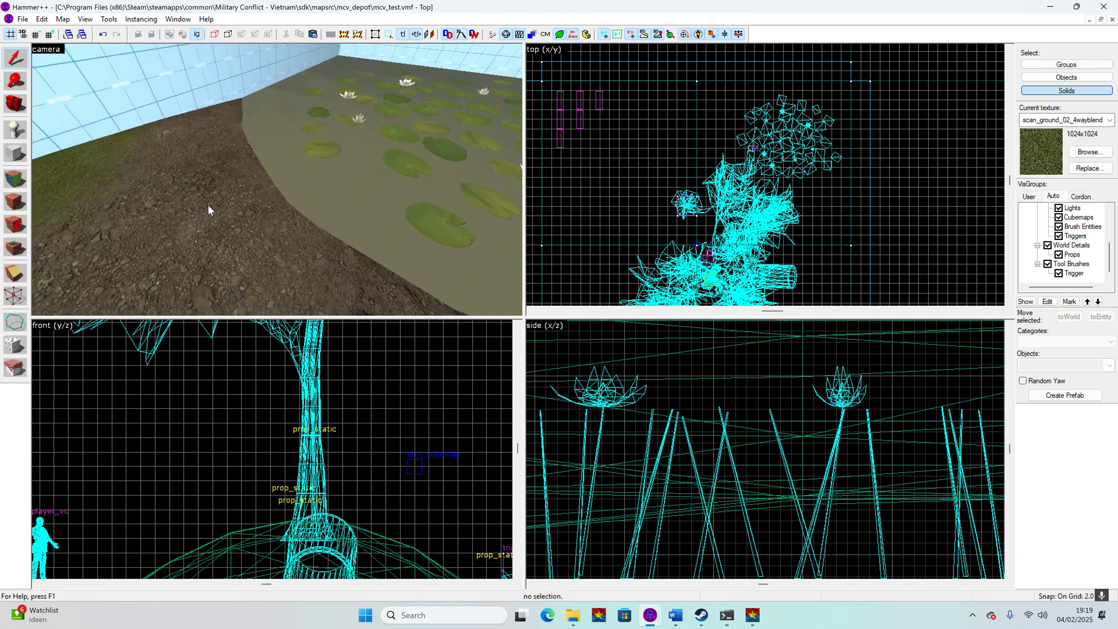
key("s")
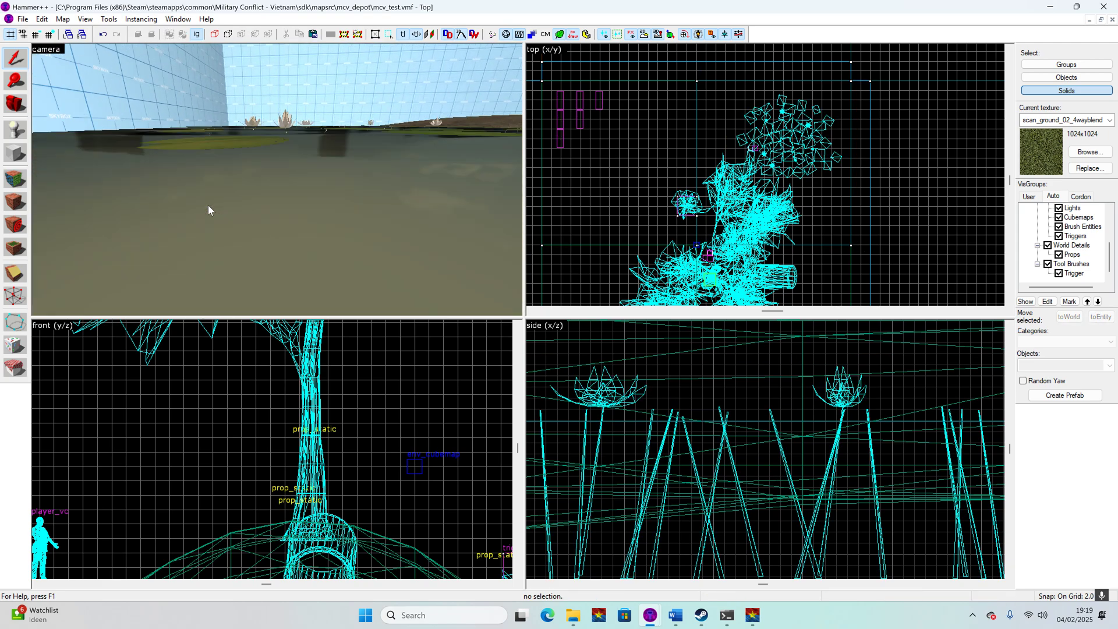
key("s")
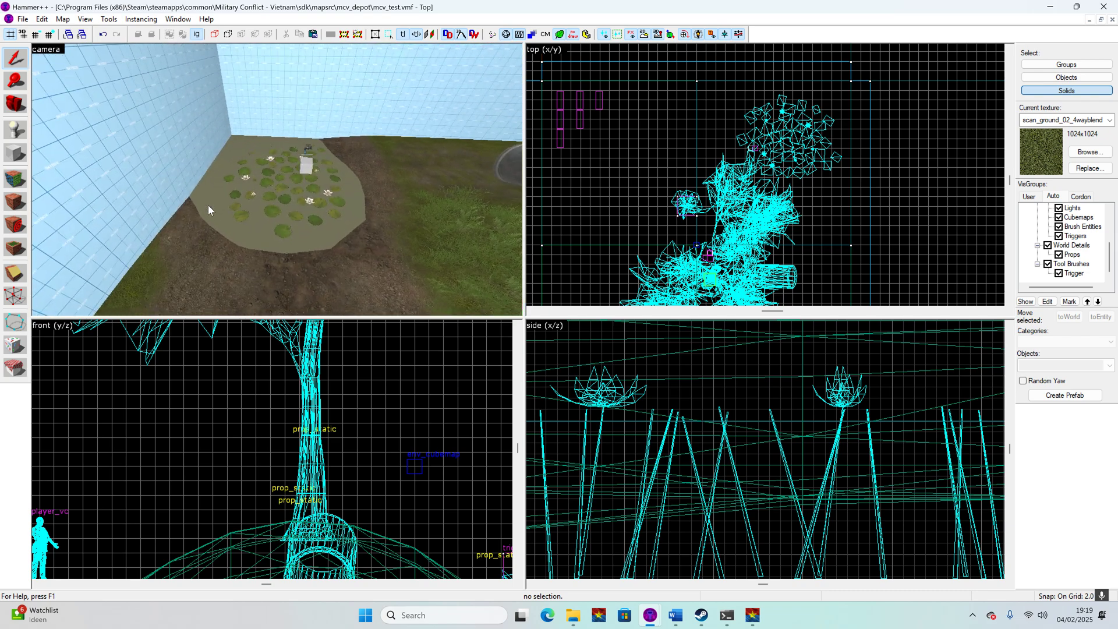
- Cut the water_lod_control and func_fish_pool entities from above the pond and place water_lod_control near the pond's edge by the skybox wall
key("w")
key("s")
key("z")
left_click(268, 91)
key("w")
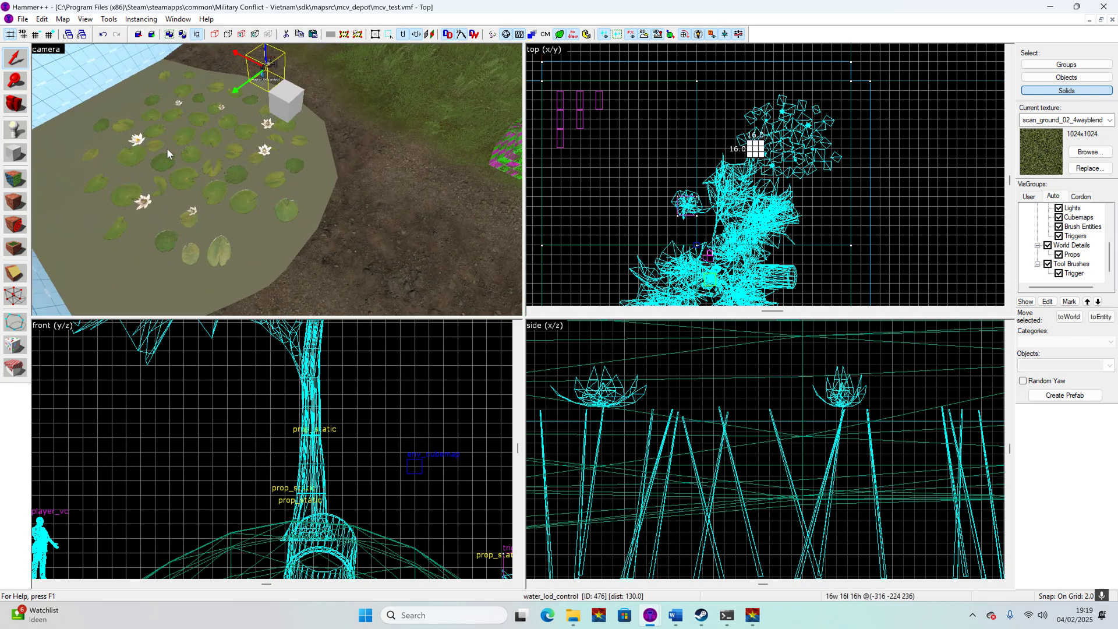
key("Delete")
key("Delete")
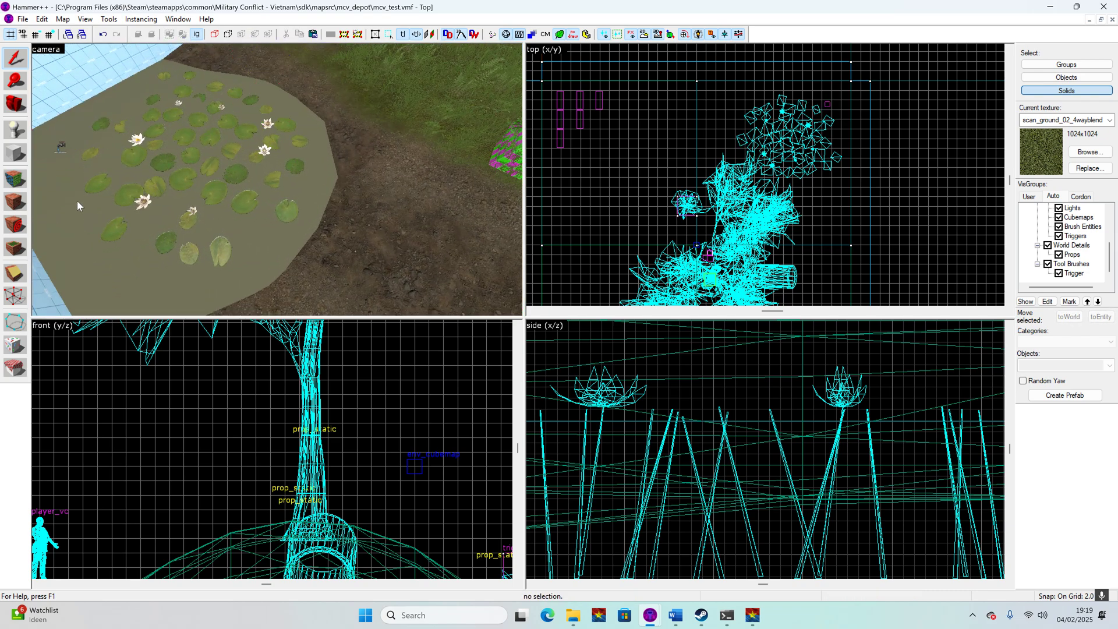
- Place the func_fish_pool entity in the pond, adjust its height to just below the water surface and deselect it
left_click(72, 201)
scroll(855, 427, "down", 4)
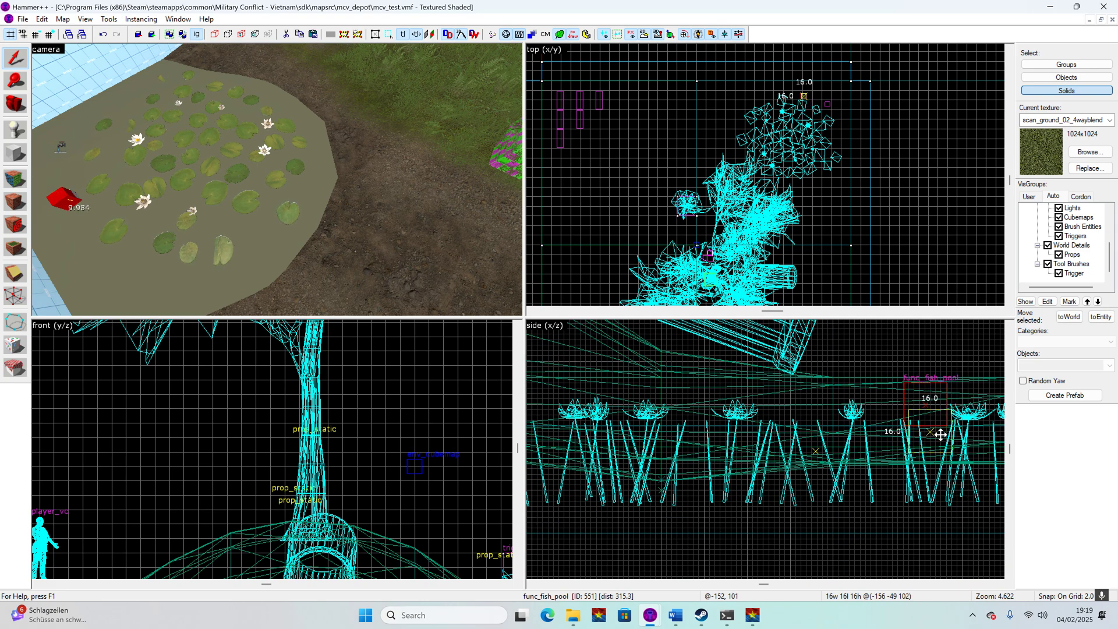
left_click_drag(939, 476, 939, 475)
key("z")
key("w")
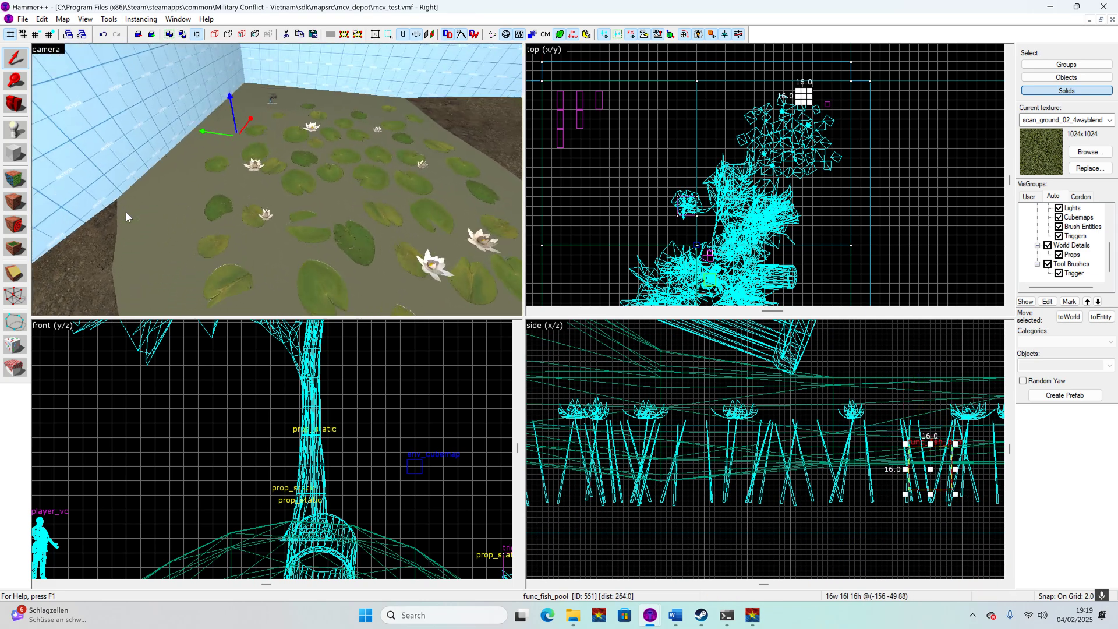
key("w")
key("z")
scroll(913, 449, "up", 4)
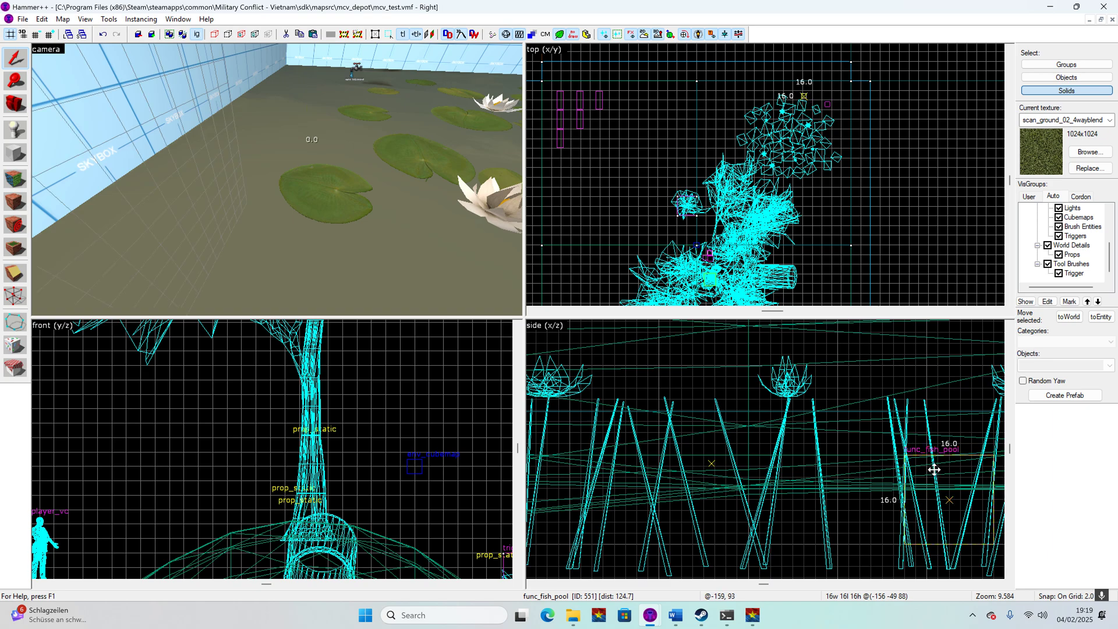
left_click_drag(936, 422, 936, 427)
left_click(856, 217)
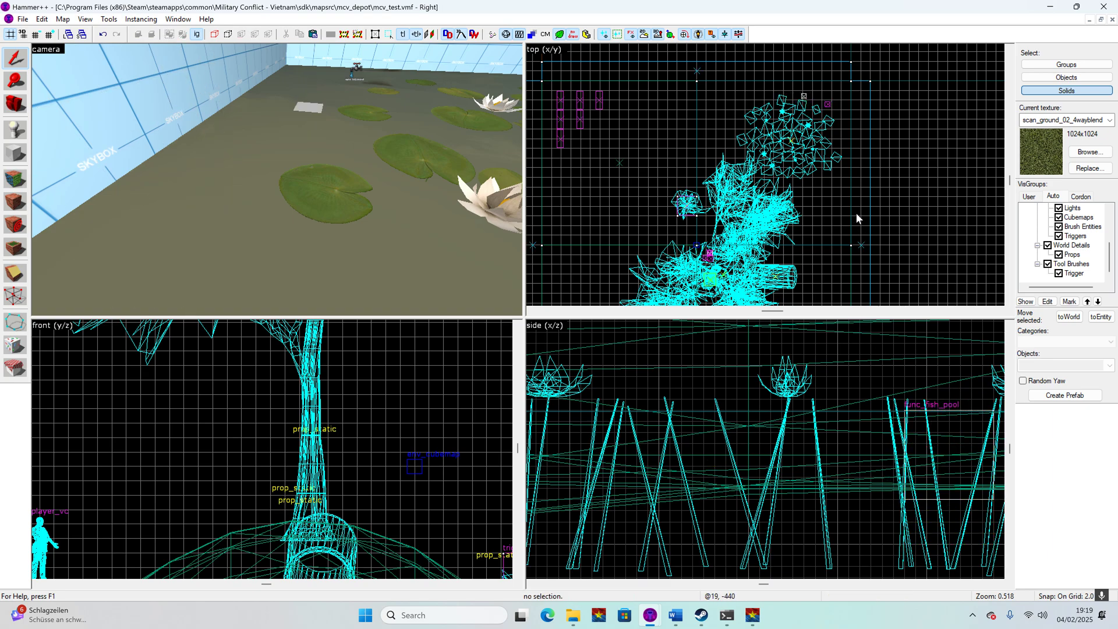
- Compile the mcv_test map and dismiss the game launch message
key("s")
key("d")
key("s")
key("d")
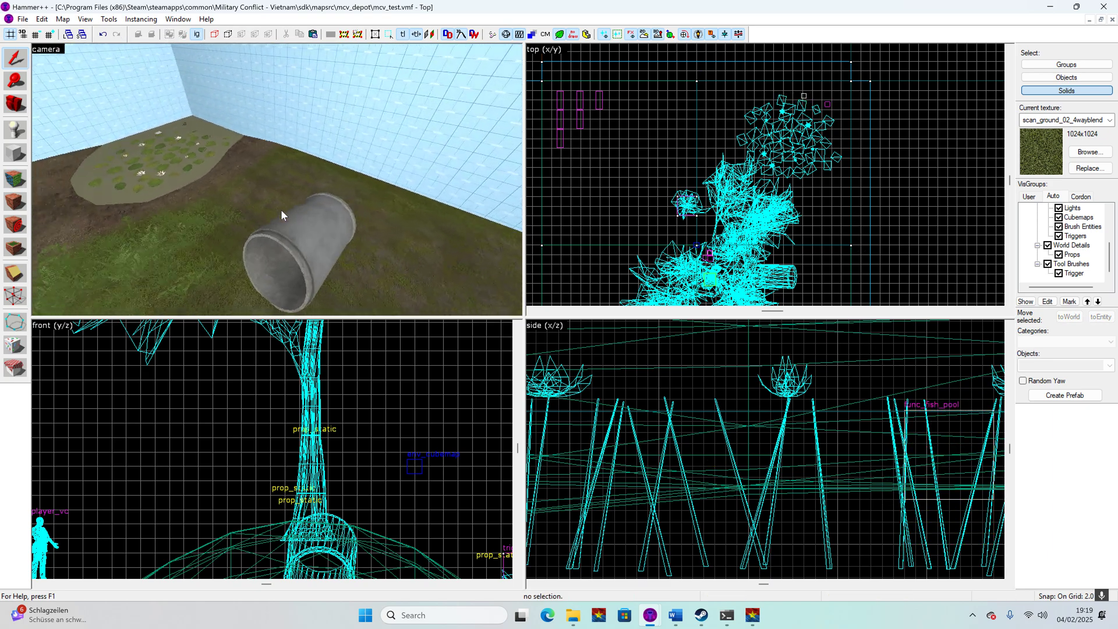
key("d")
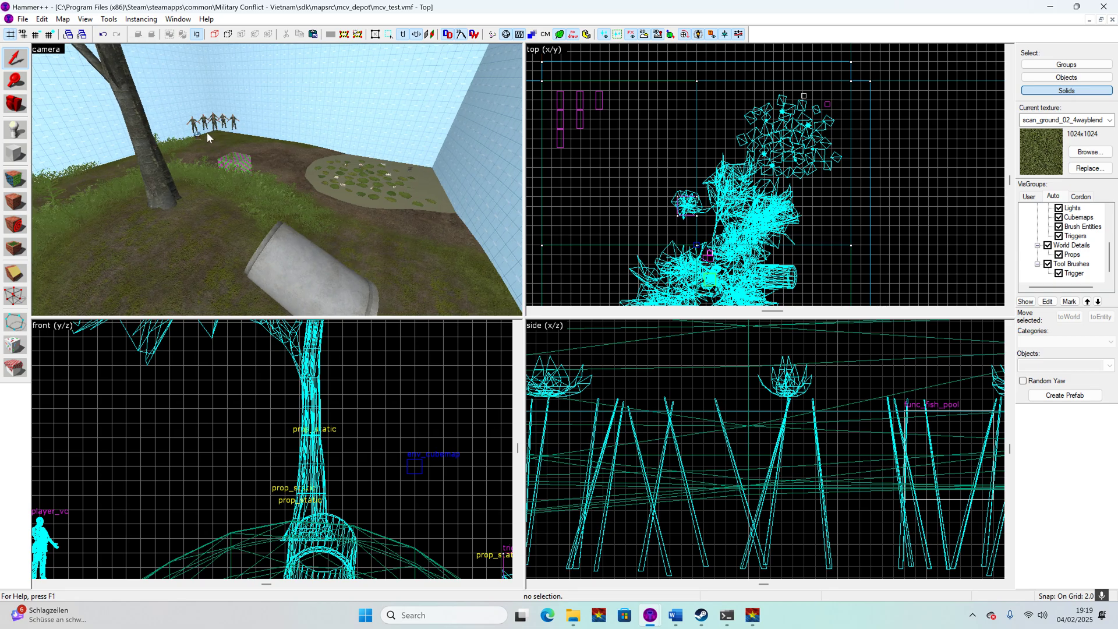
left_click(23, 19)
left_click(70, 142)
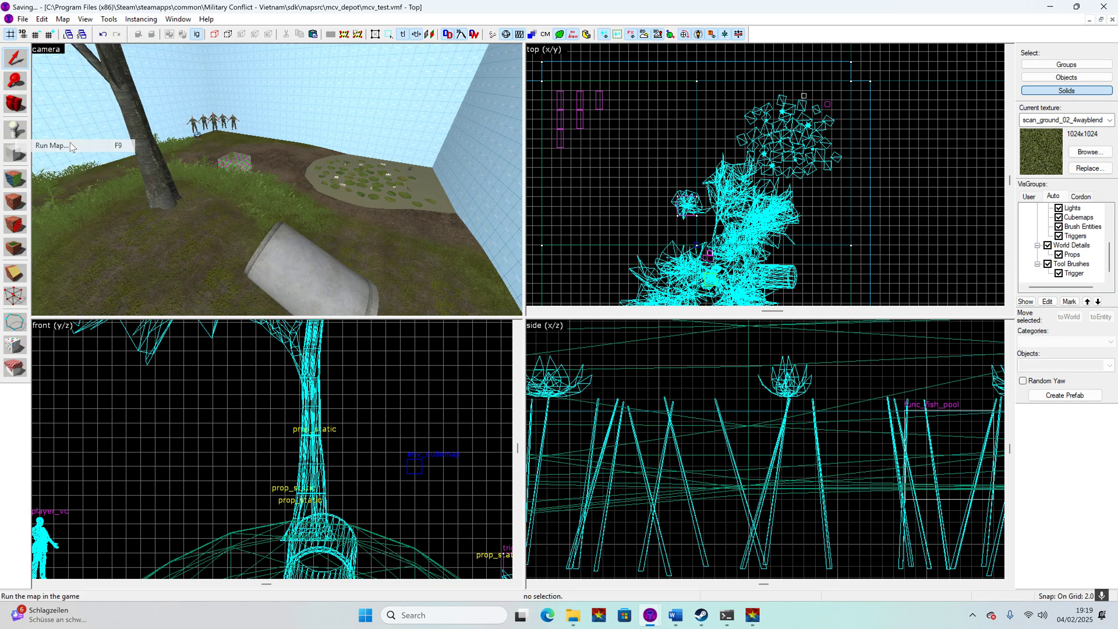
left_click(576, 415)
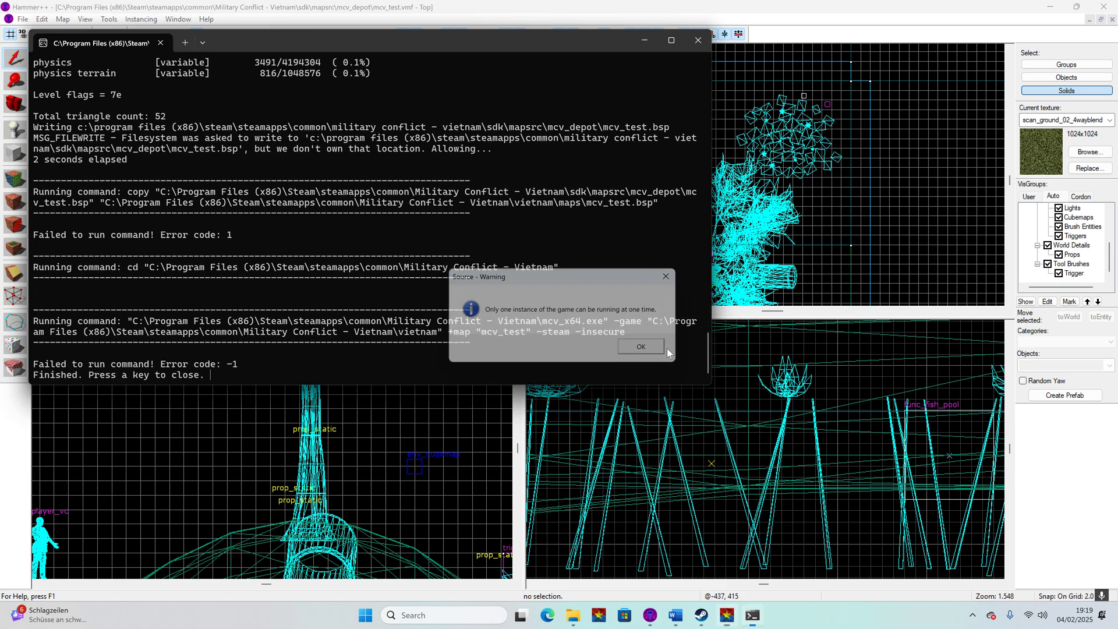
left_click(666, 348)
- Switch to File Explorer and copy the compiled mcv_test.bsp from the game's sdk\mapsrc\mcv_depot folder
mouse_move(573, 615)
left_click(521, 553)
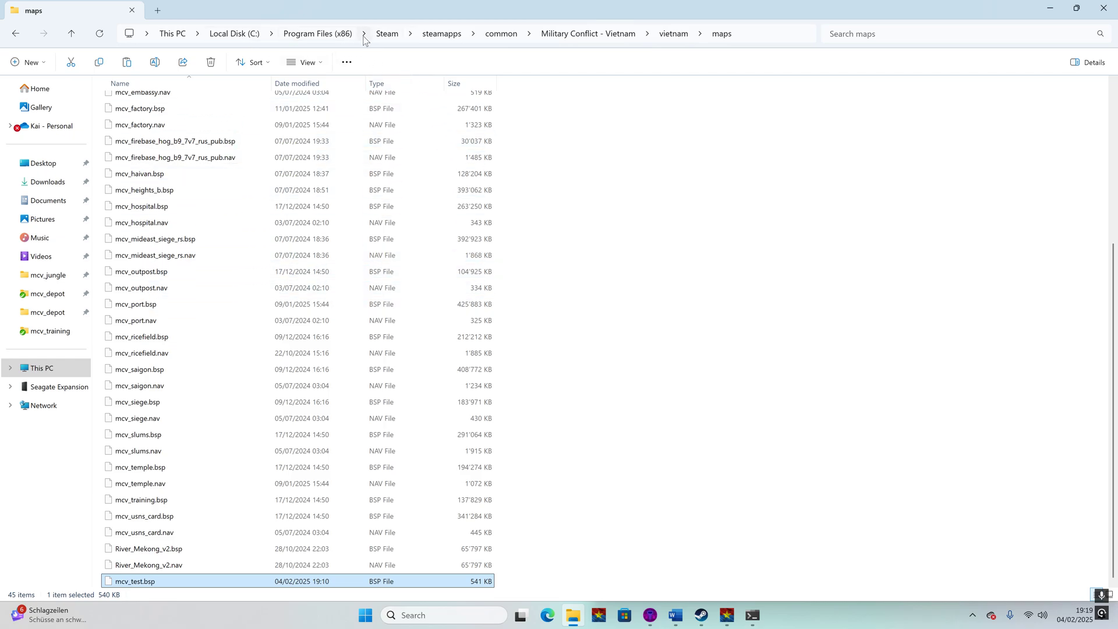
left_click(557, 35)
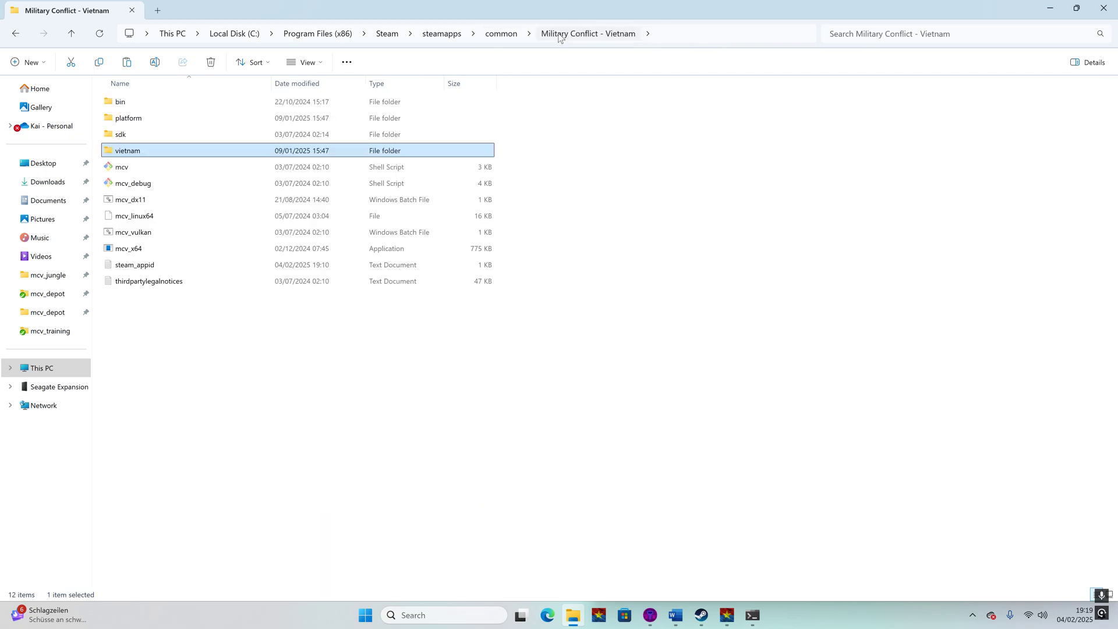
double_click(135, 131)
double_click(132, 105)
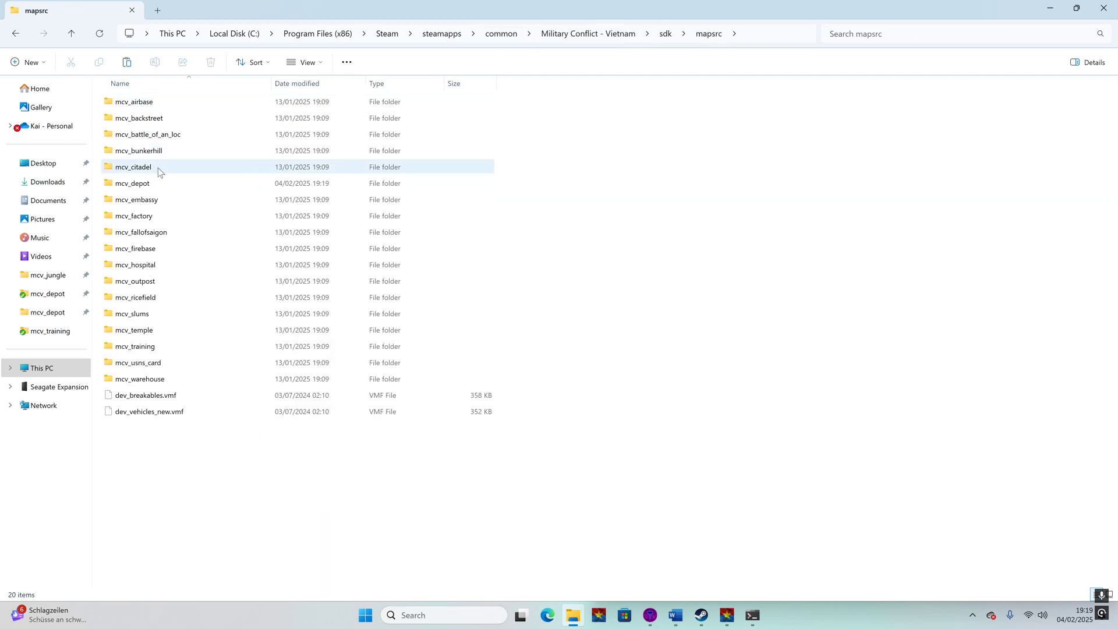
double_click(155, 182)
left_click(156, 124)
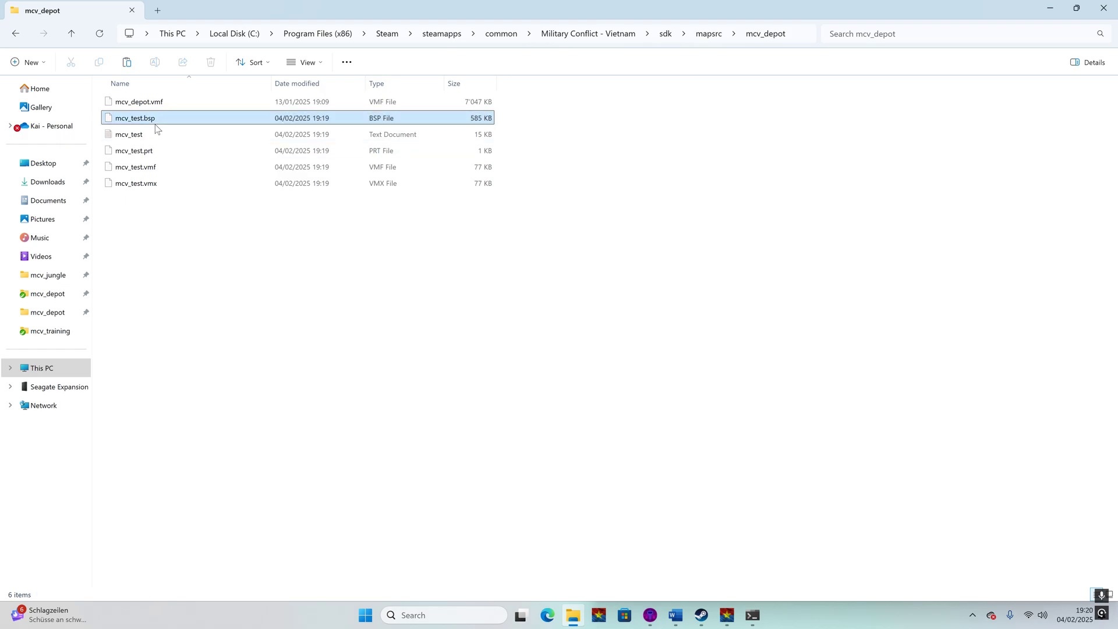
- Paste mcv_test.bsp into the game's vietnam\maps folder, replacing the existing file
left_click(18, 33)
left_click(18, 33)
left_click(17, 34)
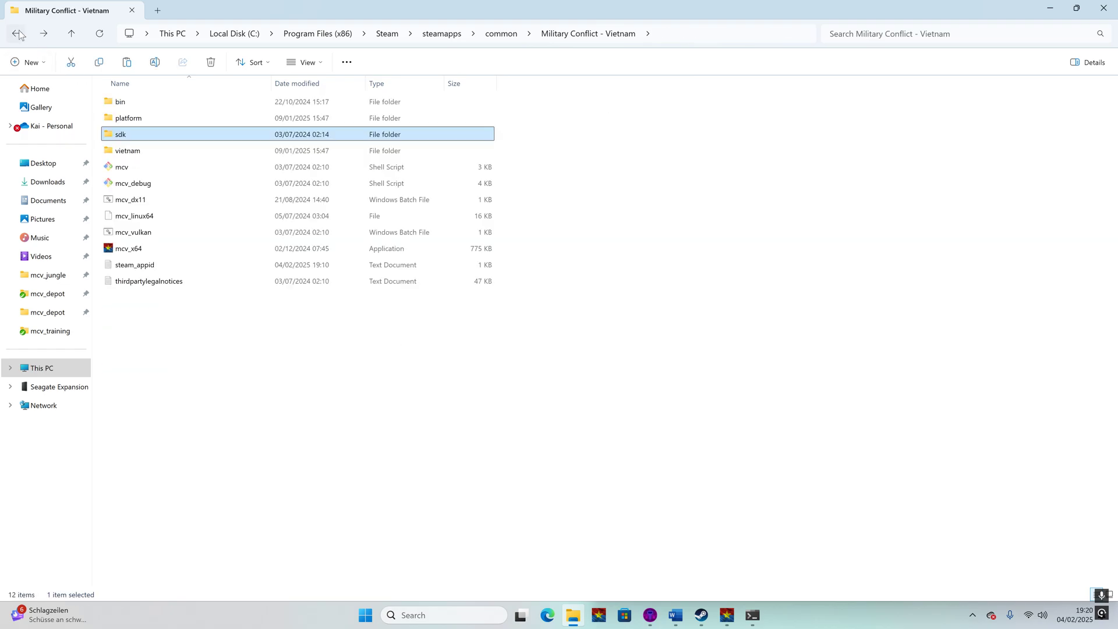
double_click(156, 150)
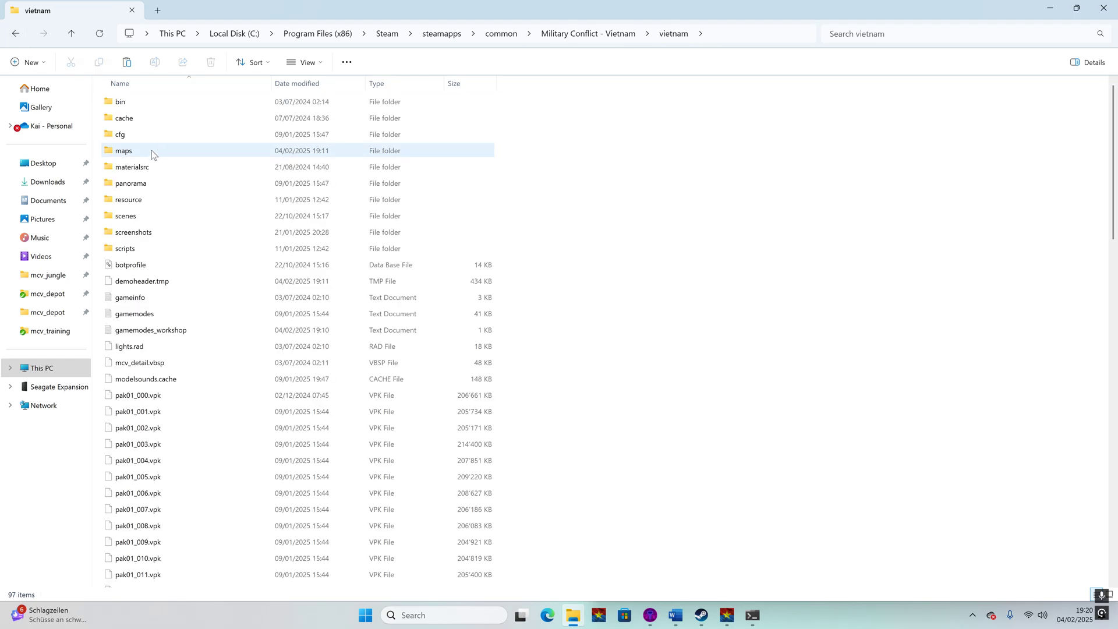
double_click(152, 150)
key("ctrl+v")
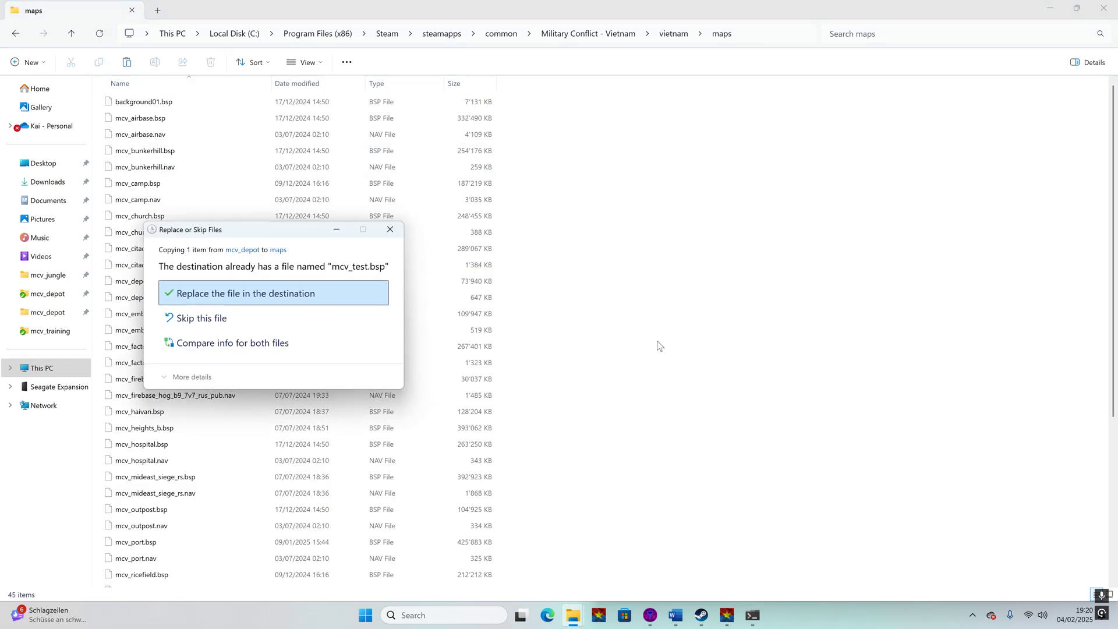
left_click(291, 284)
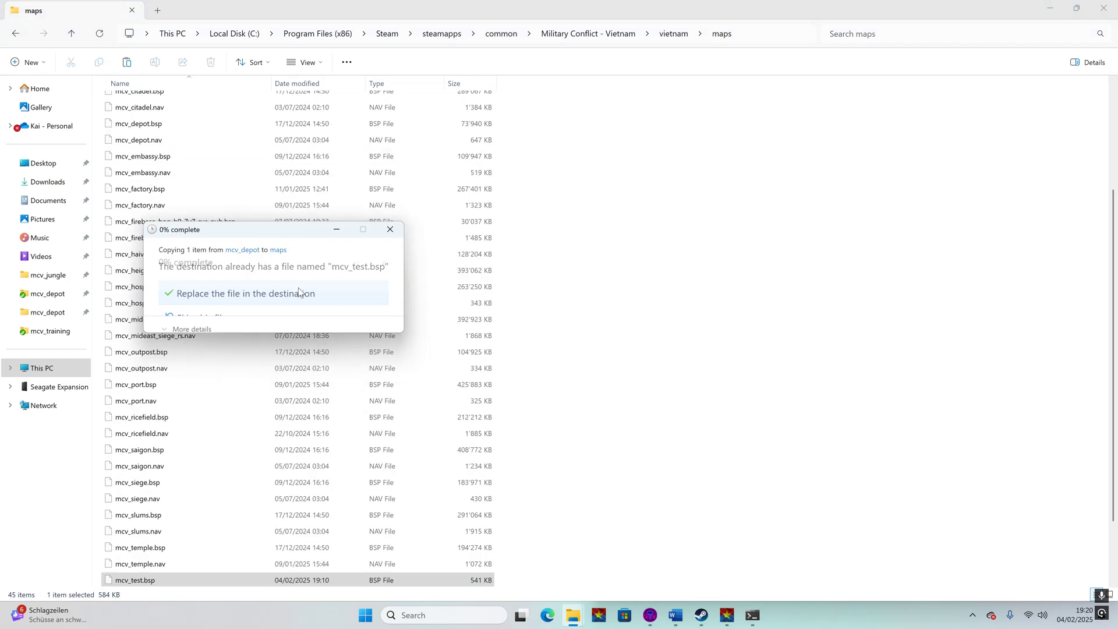
- Switch to the running Military Conflict: Vietnam game and reload mcv_test with the console command "map mcv_test"
left_click(728, 616)
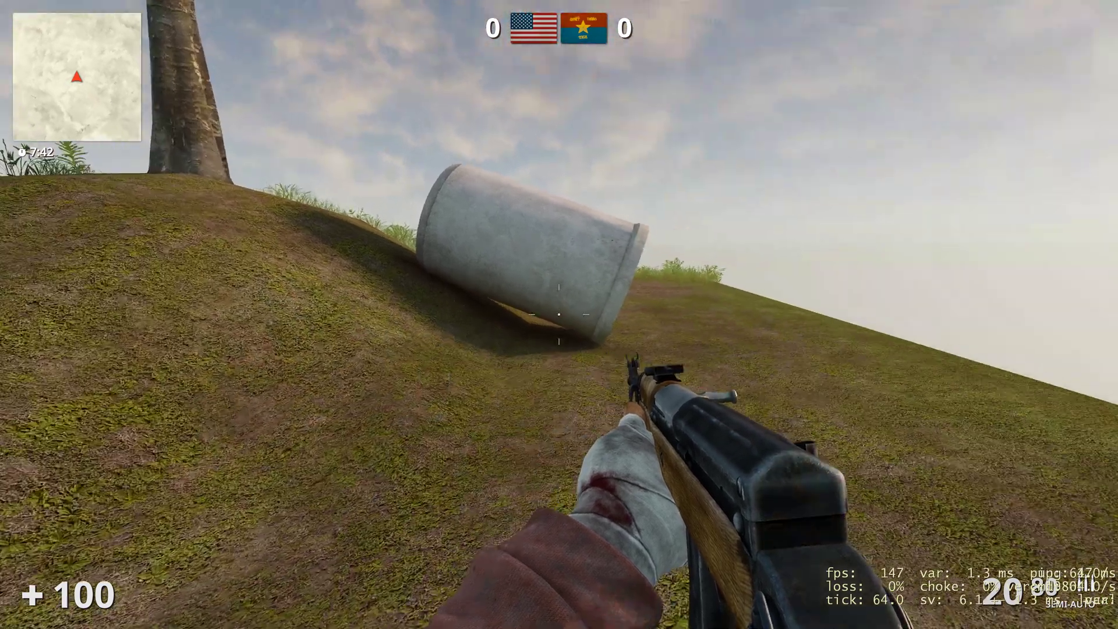
key("grave")
key("Up")
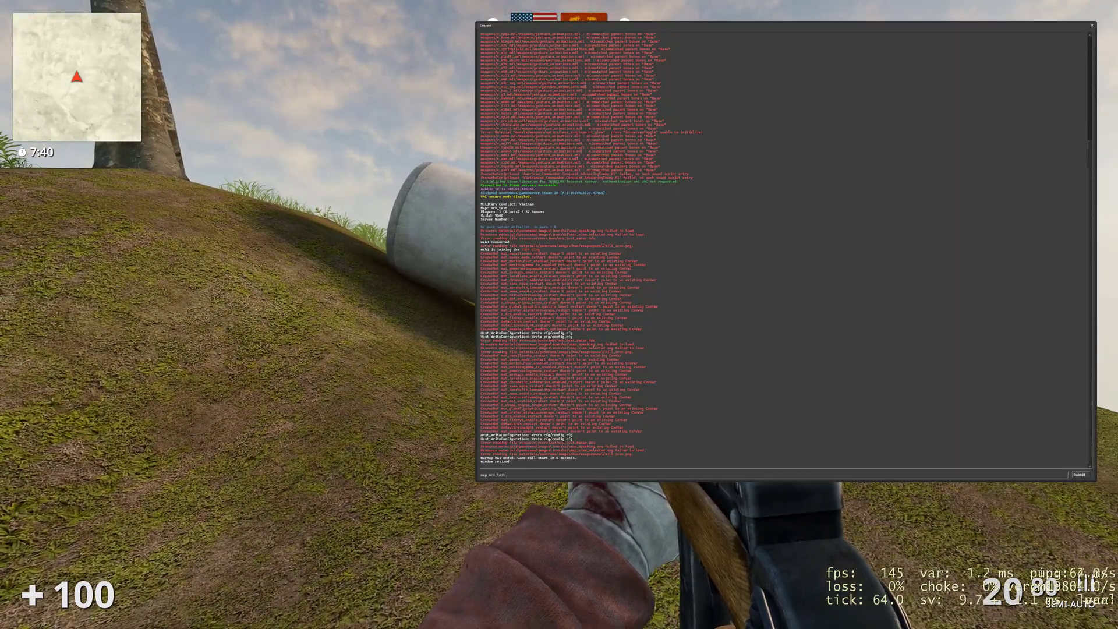
key("Return")
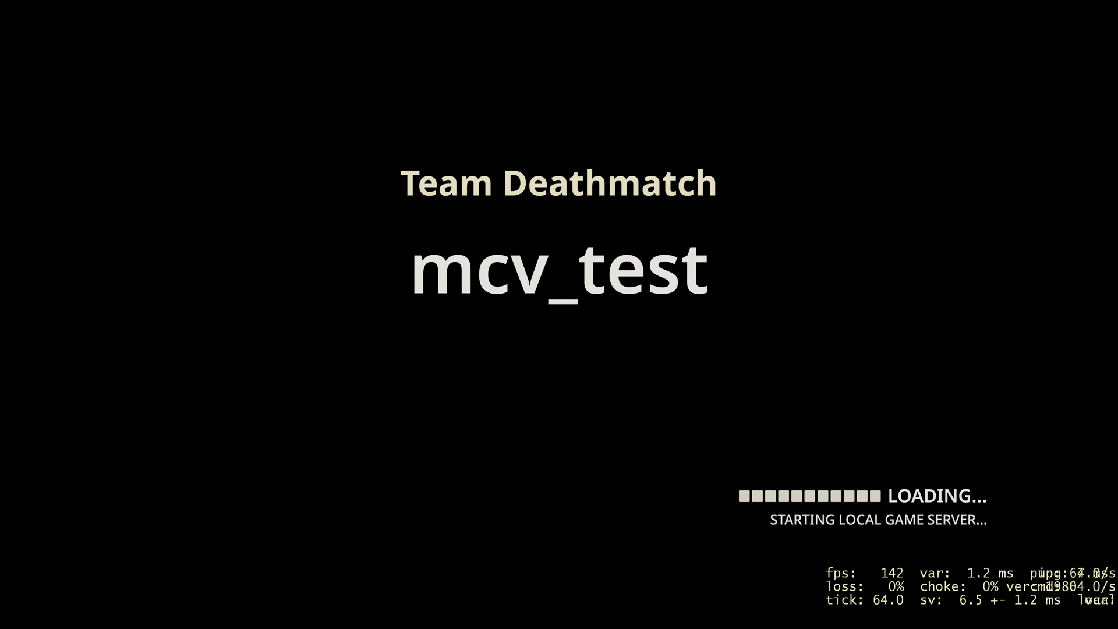
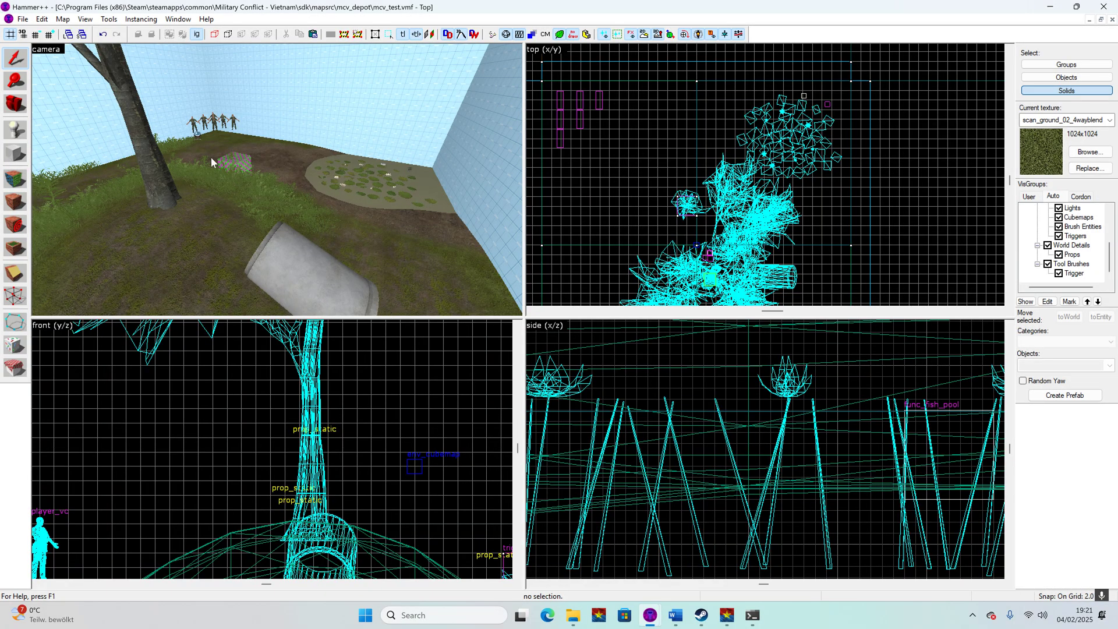
- Open the recent map file mcv_depot.vmf in Hammer++
key("z")
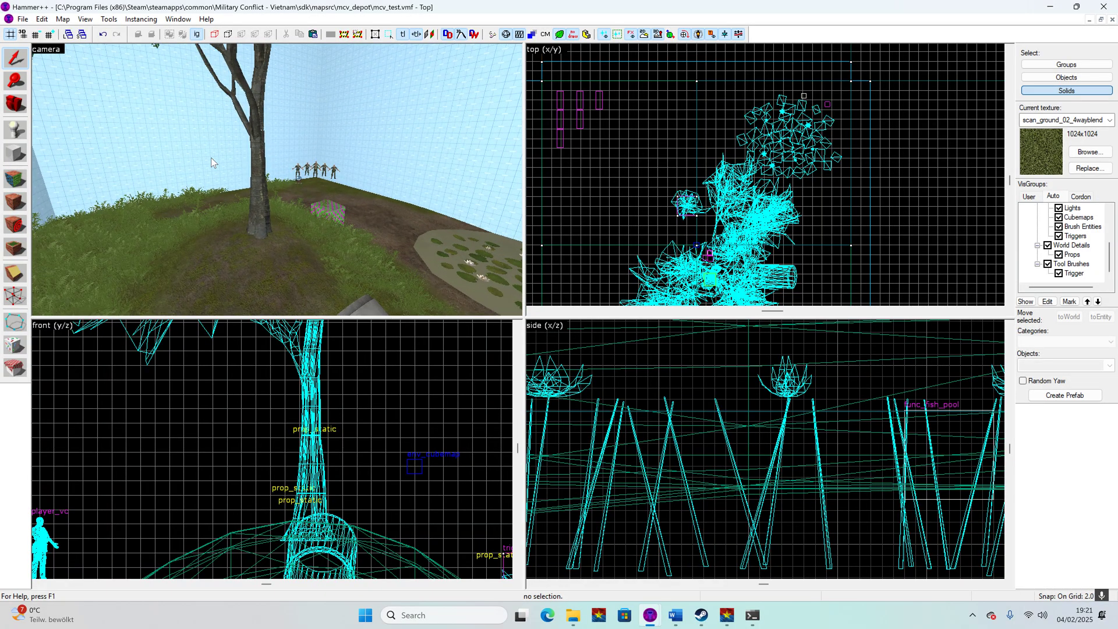
left_click(22, 19)
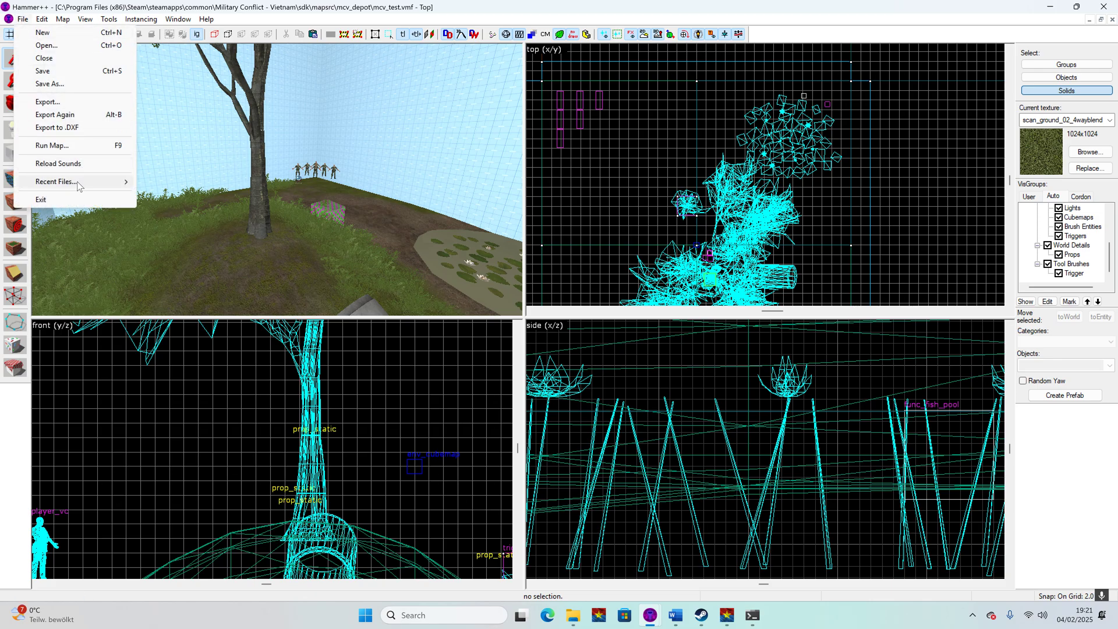
mouse_move(70, 182)
left_click(185, 208)
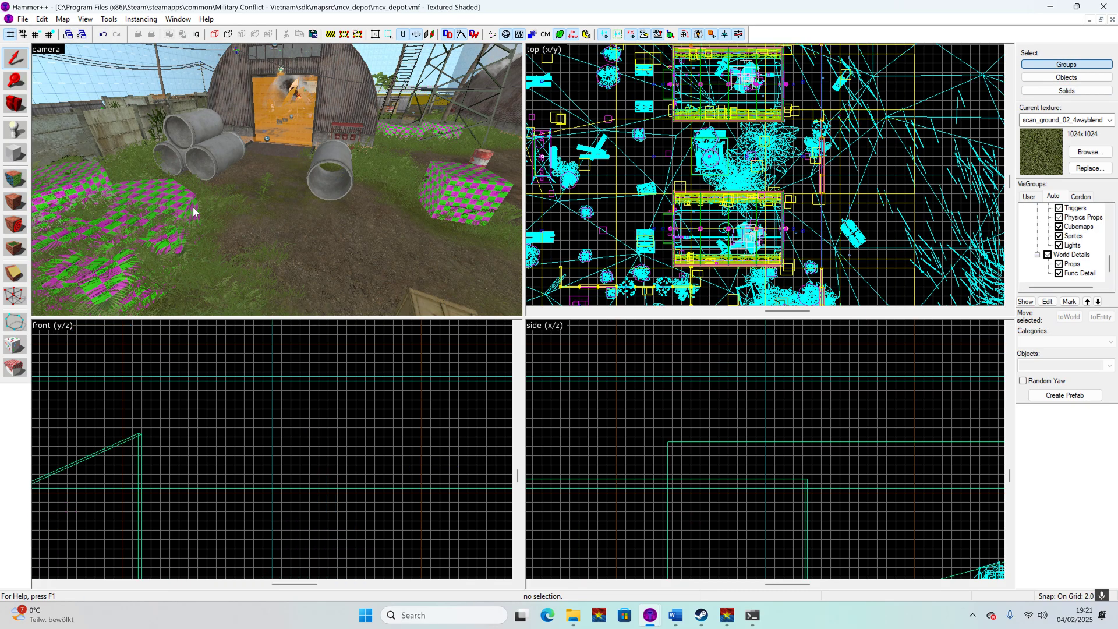
- Examine the mcv_depot map's yard, perimeter walls and the scenery beyond its boundary
key("z")
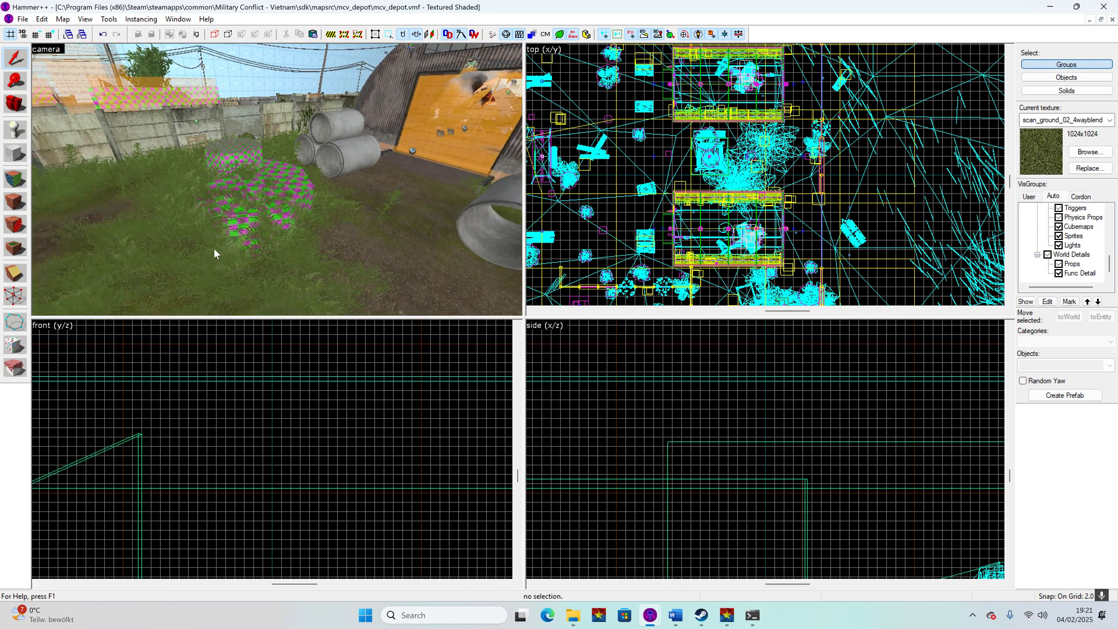
key("w")
key("w")
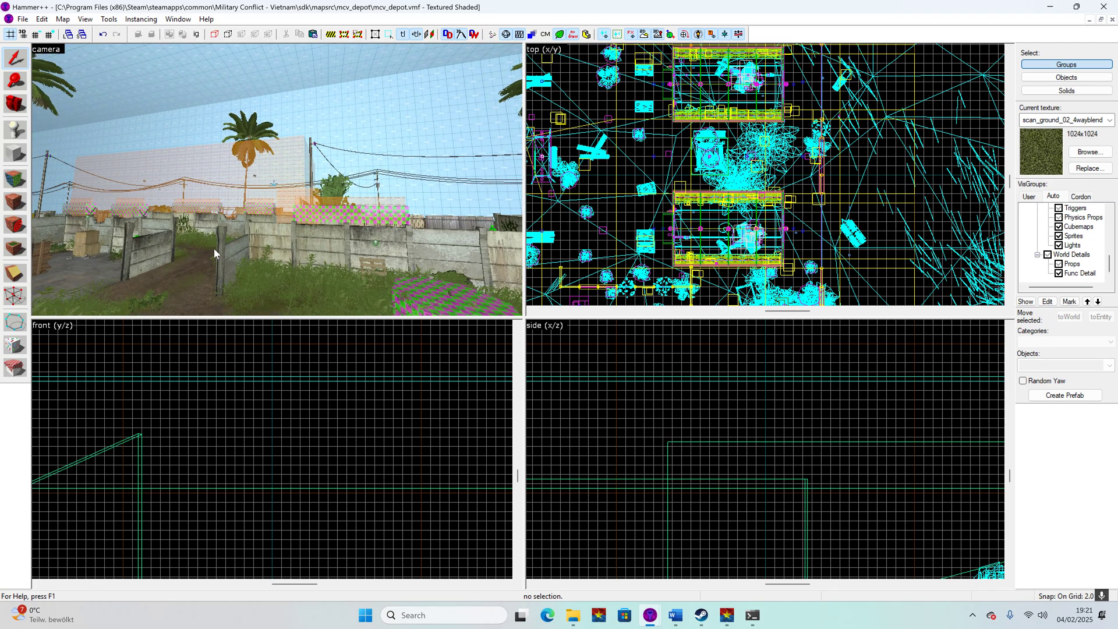
key("w")
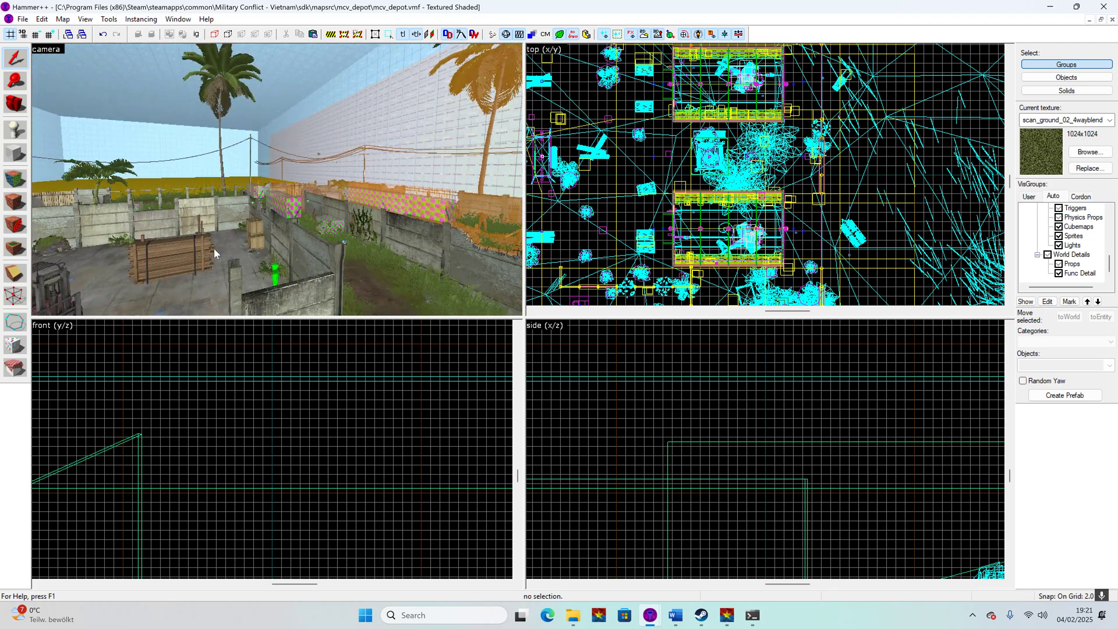
key("s")
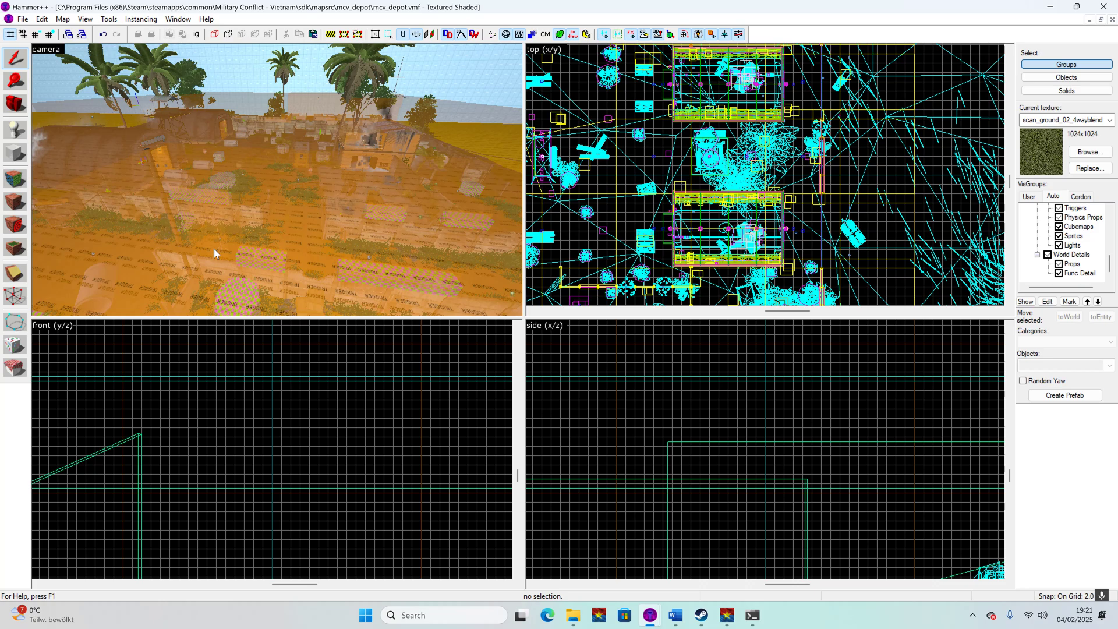
key("z")
key("w")
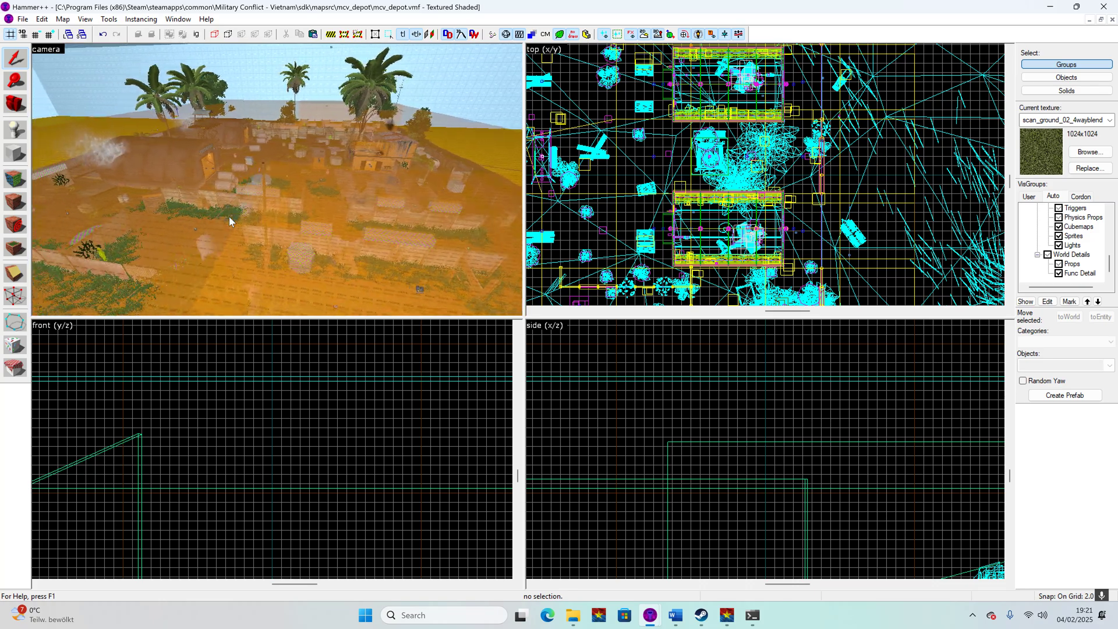
key("w")
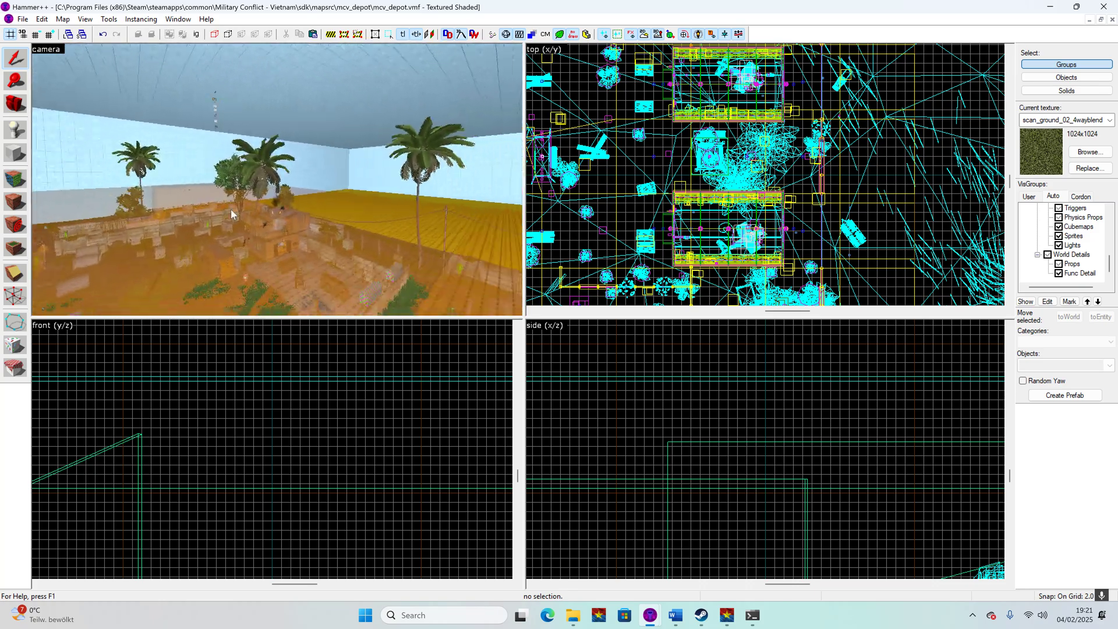
- Inspect the properties of the trigger_soundscape brush covering the mcv_depot yard
key("w")
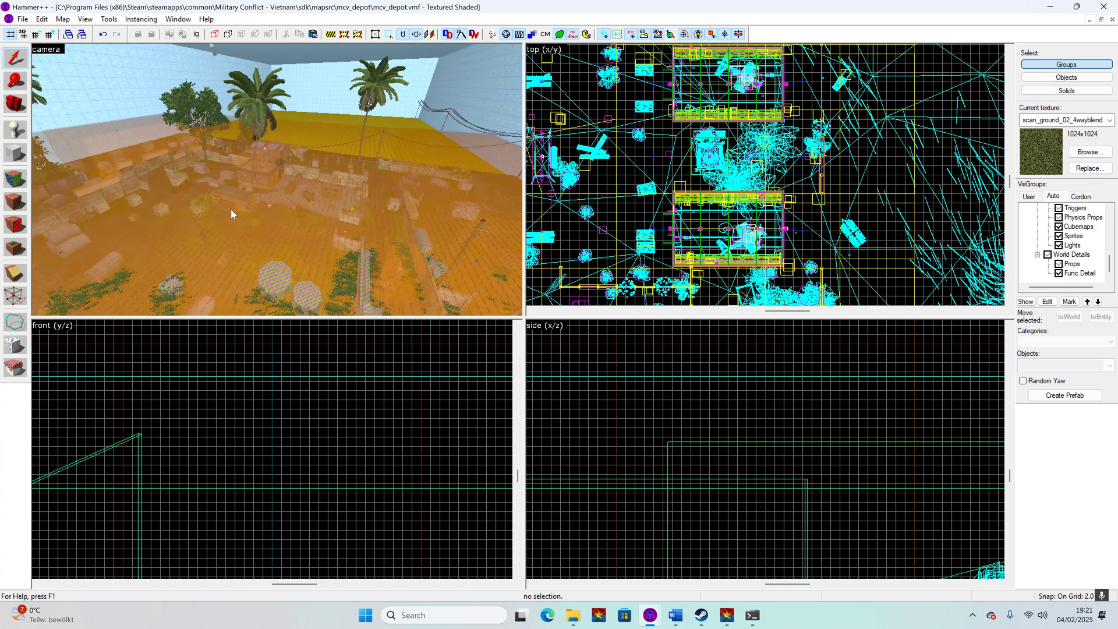
left_click(230, 213)
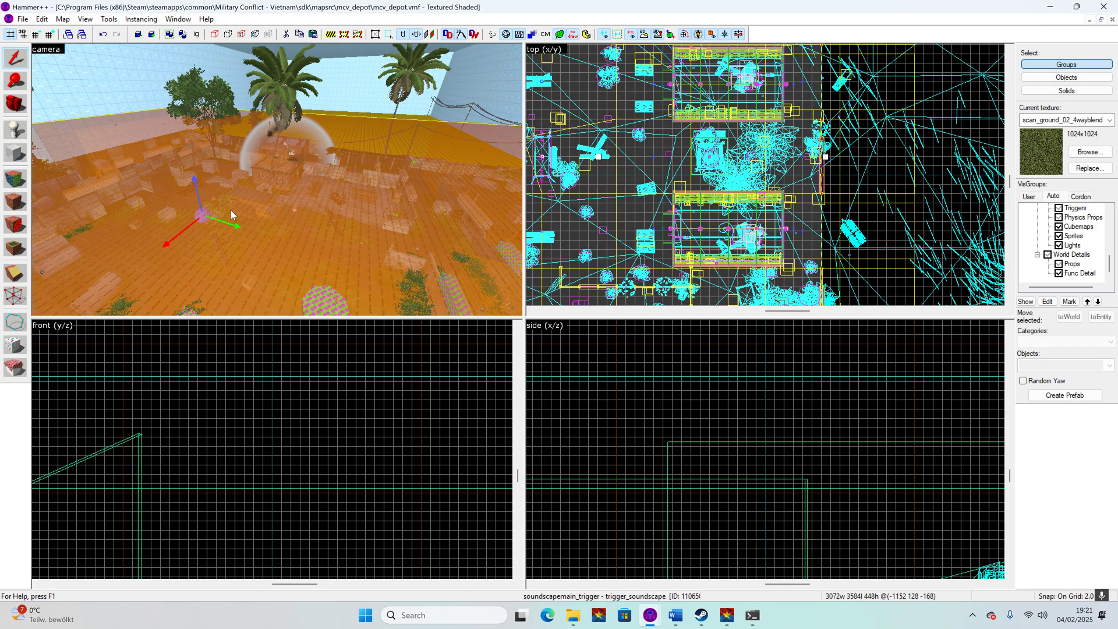
key("alt+Return")
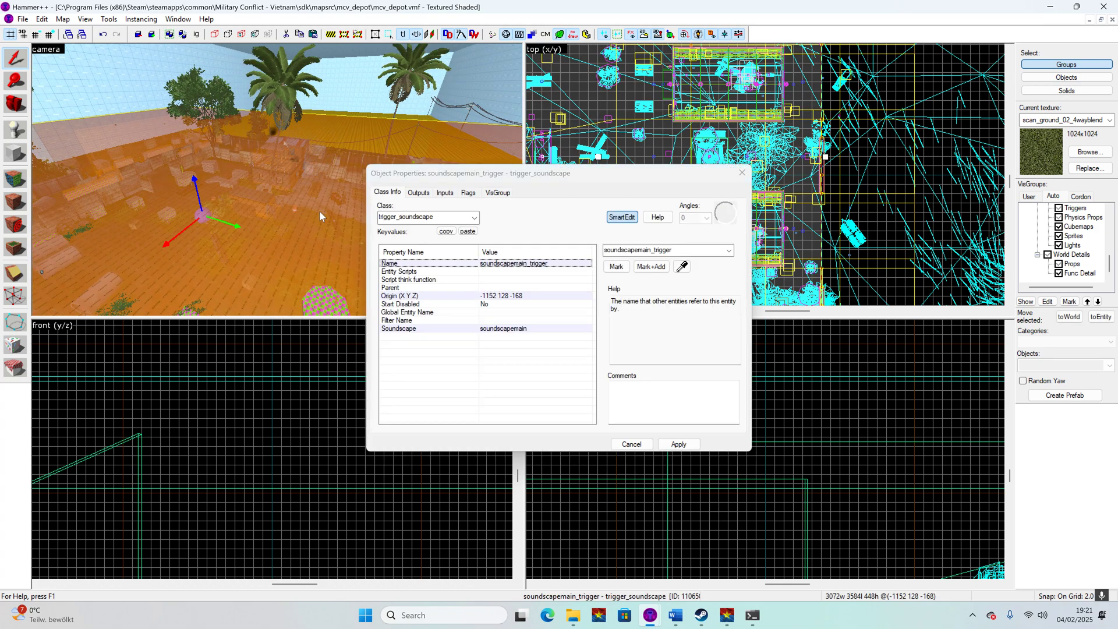
left_click(743, 173)
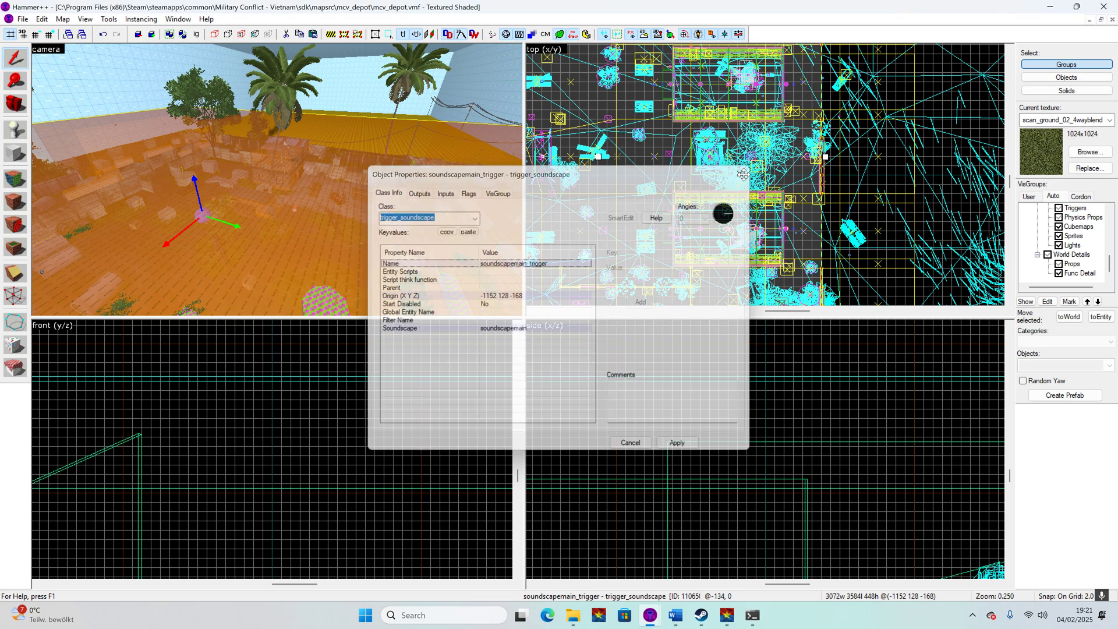
- Examine the trigger_spawnroom volumes beyond the yard walls and inspect the properties of one of them
key("w")
scroll(271, 156, "up", 6)
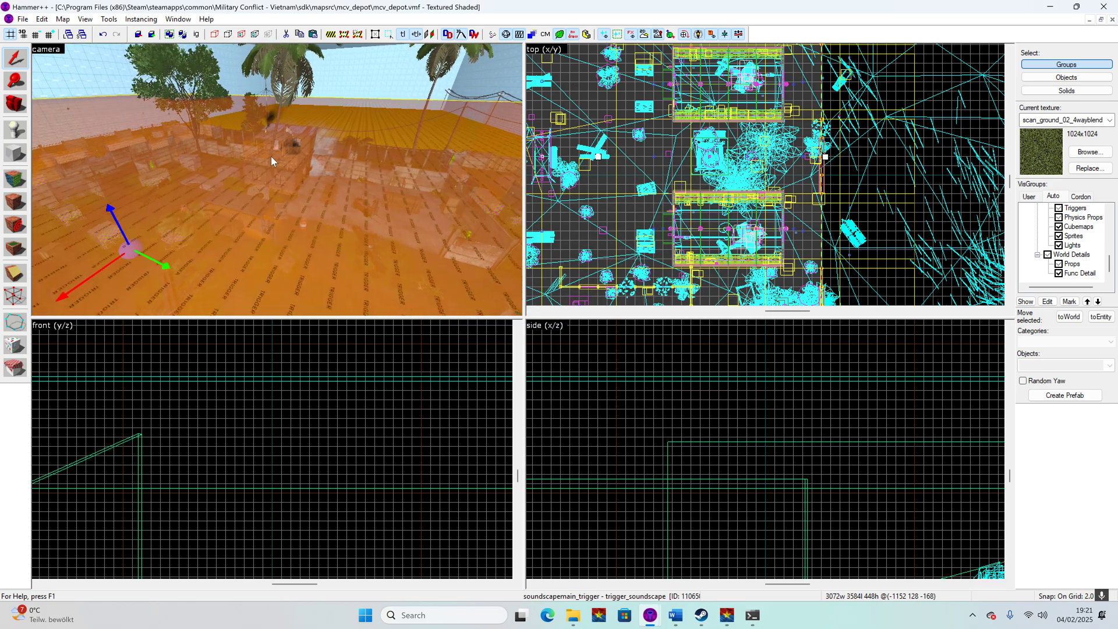
scroll(271, 156, "up", 2)
key("z")
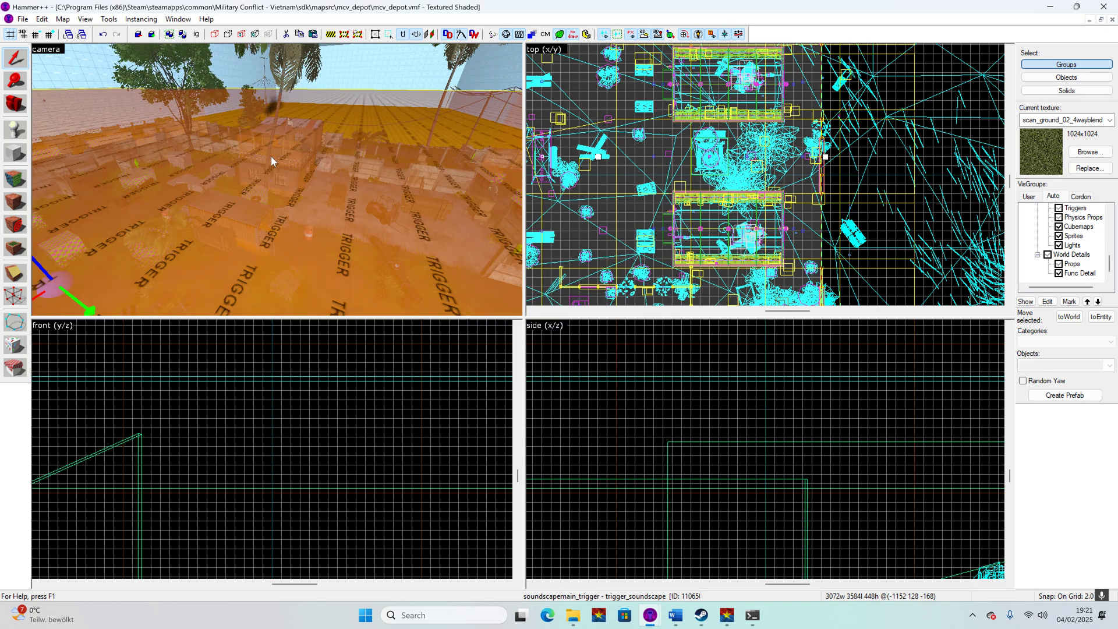
key("w")
key("w")
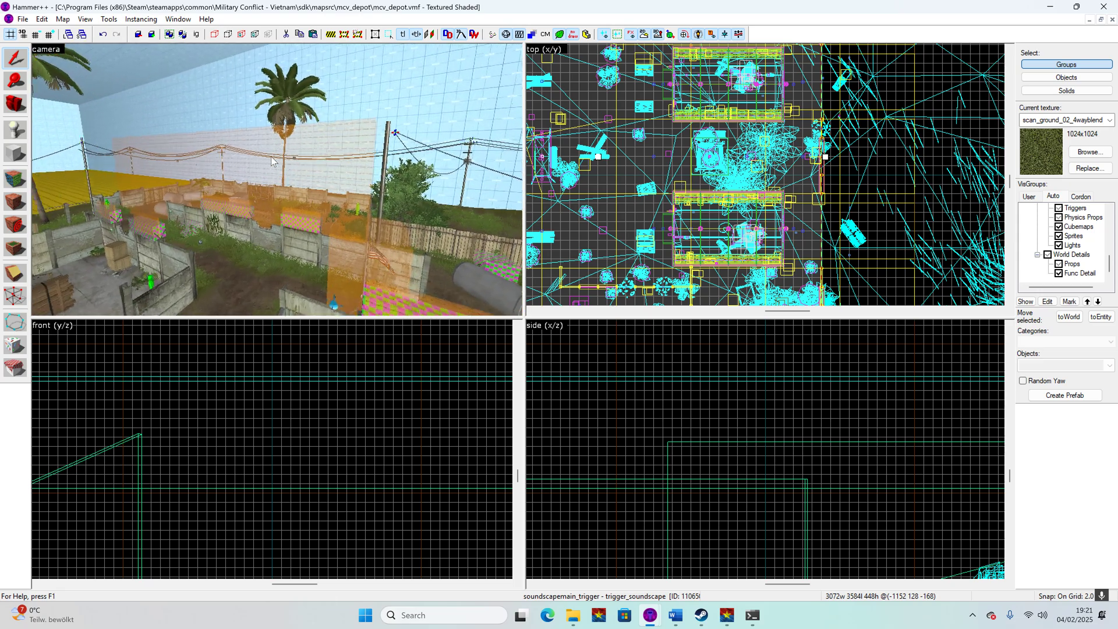
key("d")
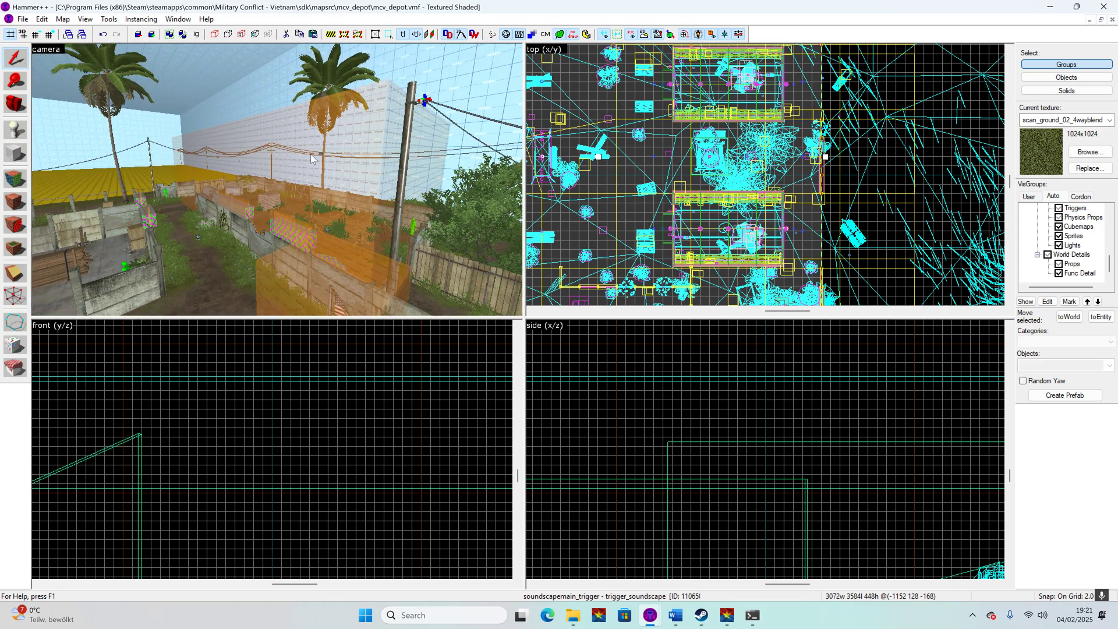
left_click(312, 158)
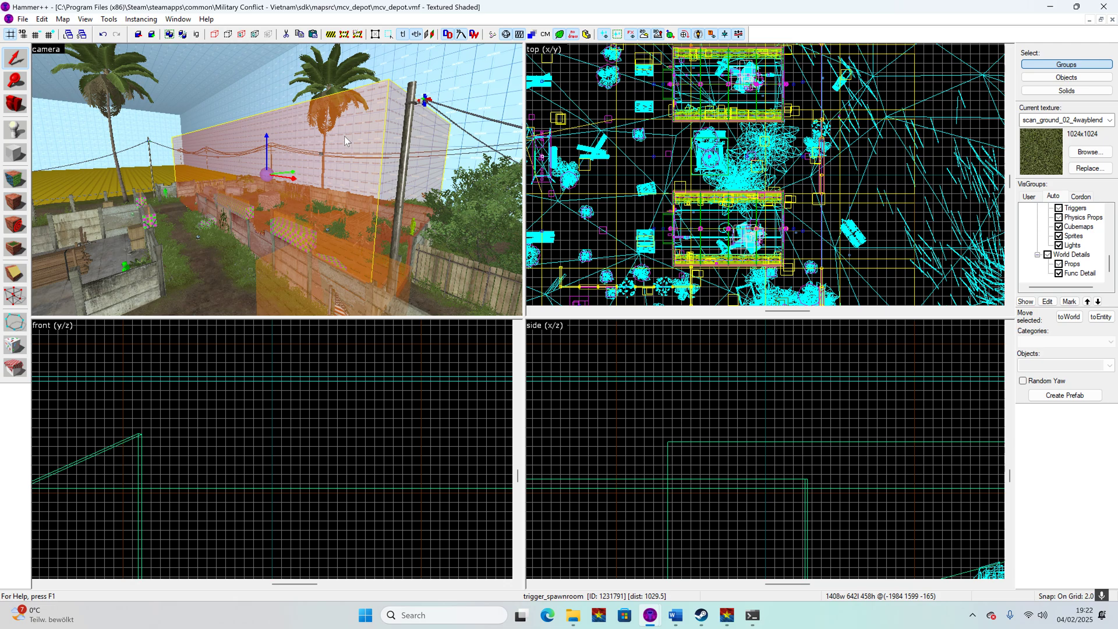
key("z")
key("w")
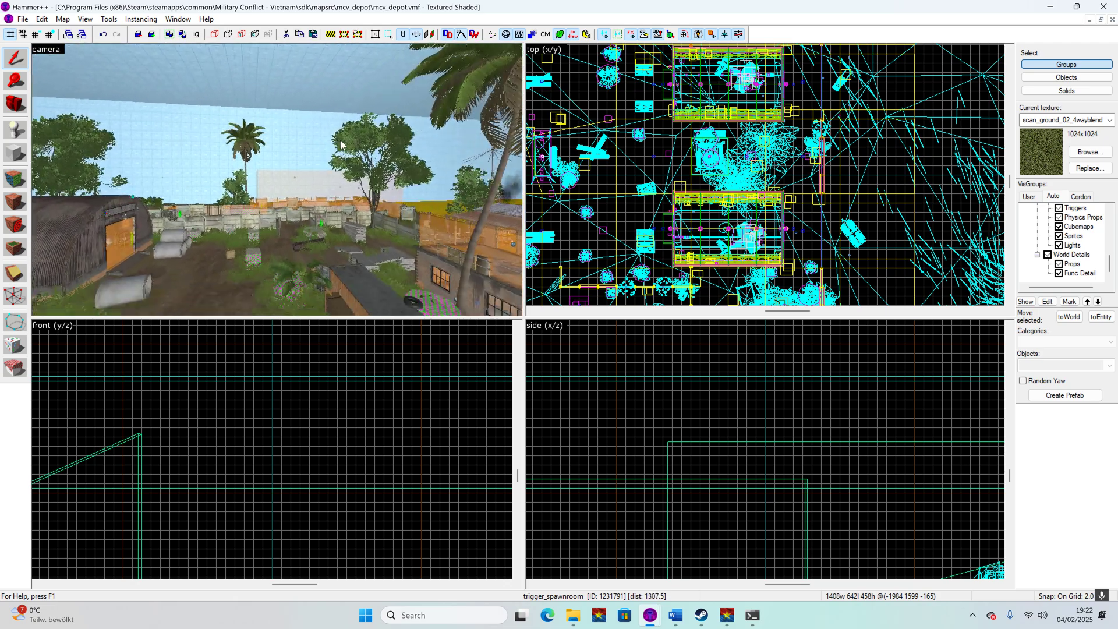
key("z")
double_click(332, 145)
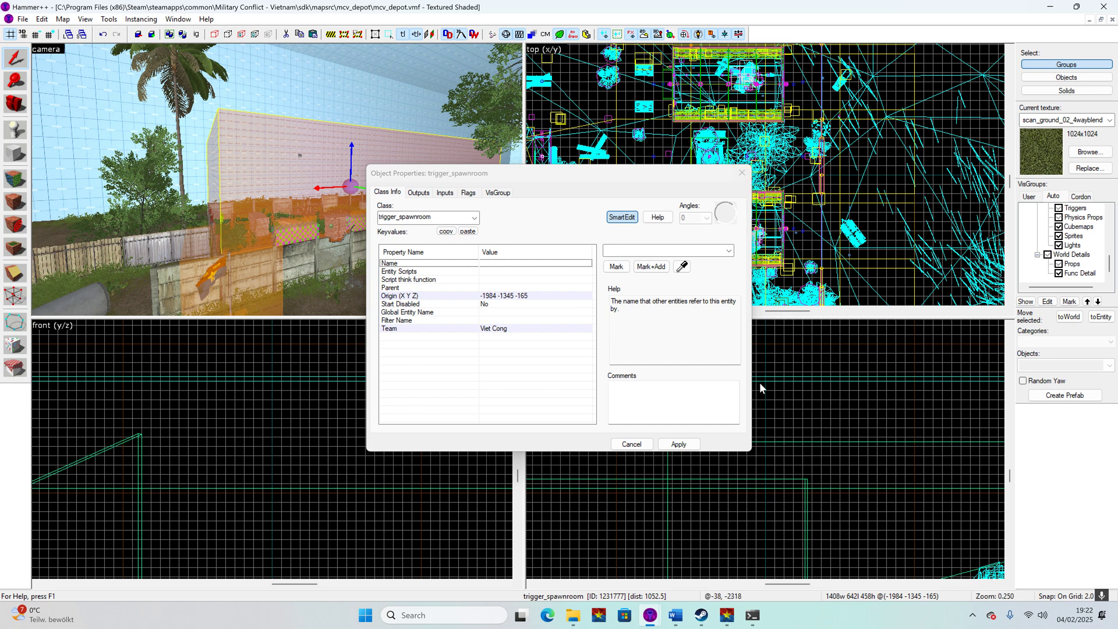
- Switch to the running Military Conflict: Vietnam game and respawn the player with the console command "kill"
left_click(752, 616)
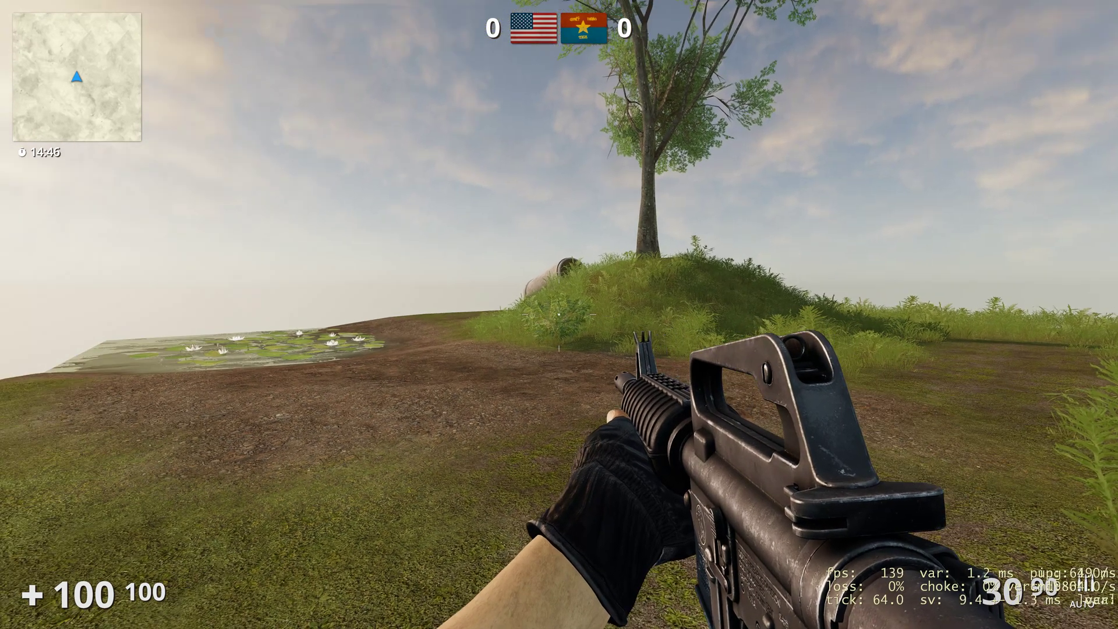
key("grave")
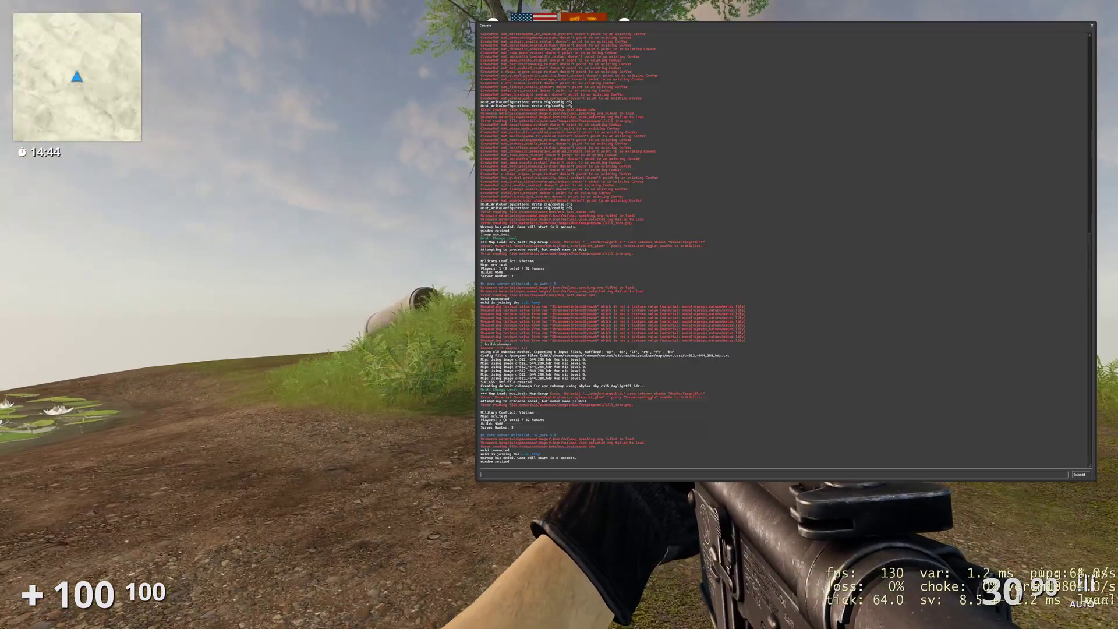
type("kill")
key("Return")
key("grave")
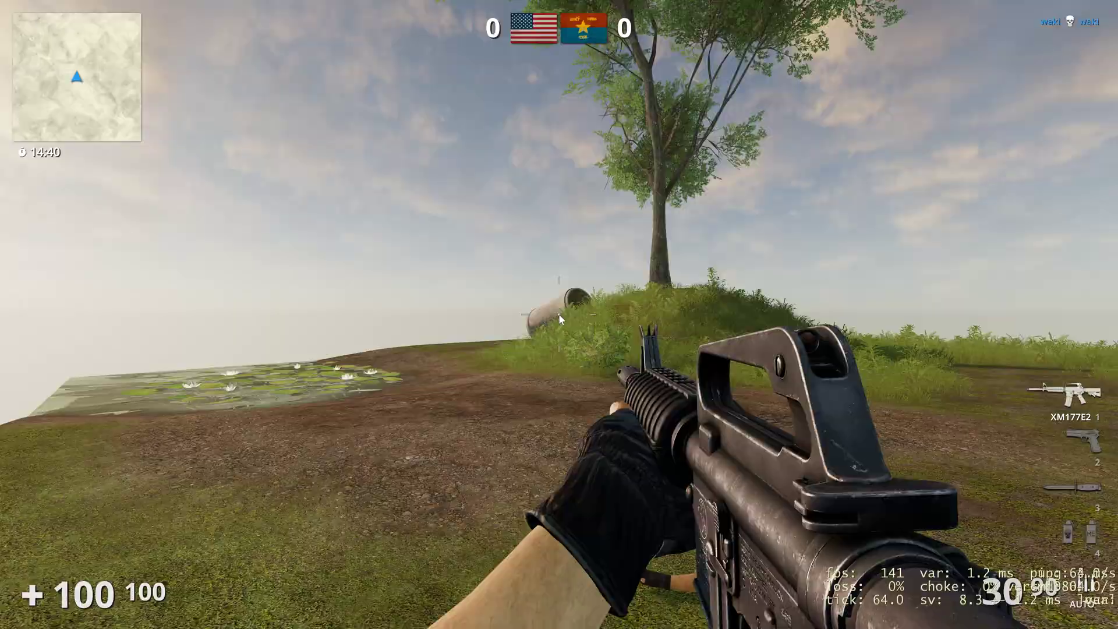
- Choose the M14 as the Assault class's primary weapon in the loadout and deploy
key("b")
left_click(289, 178)
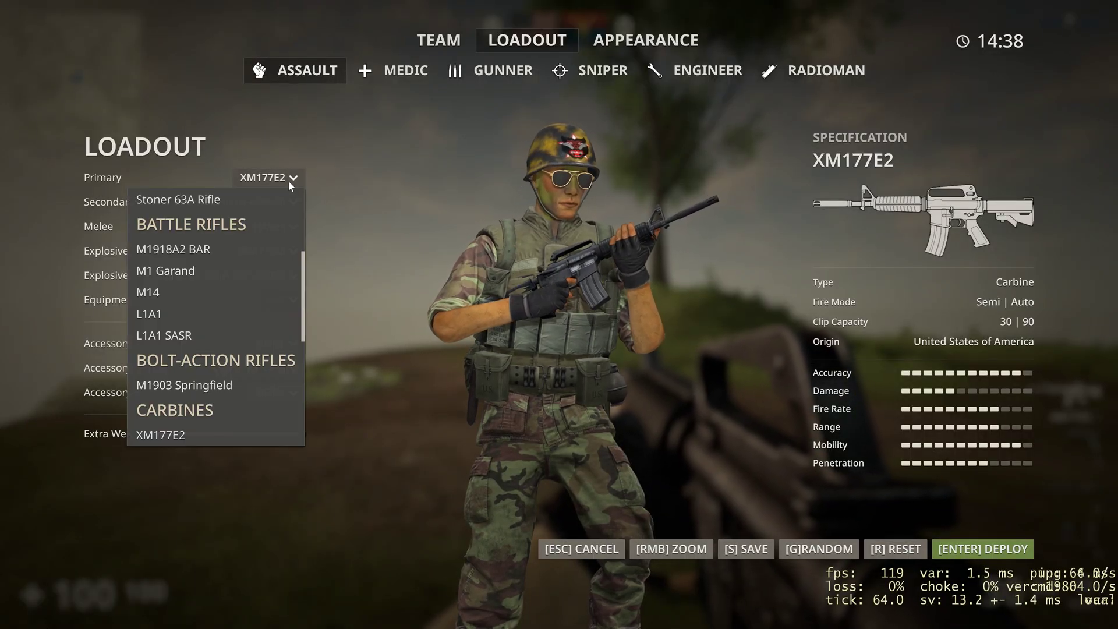
left_click(195, 291)
key("Return")
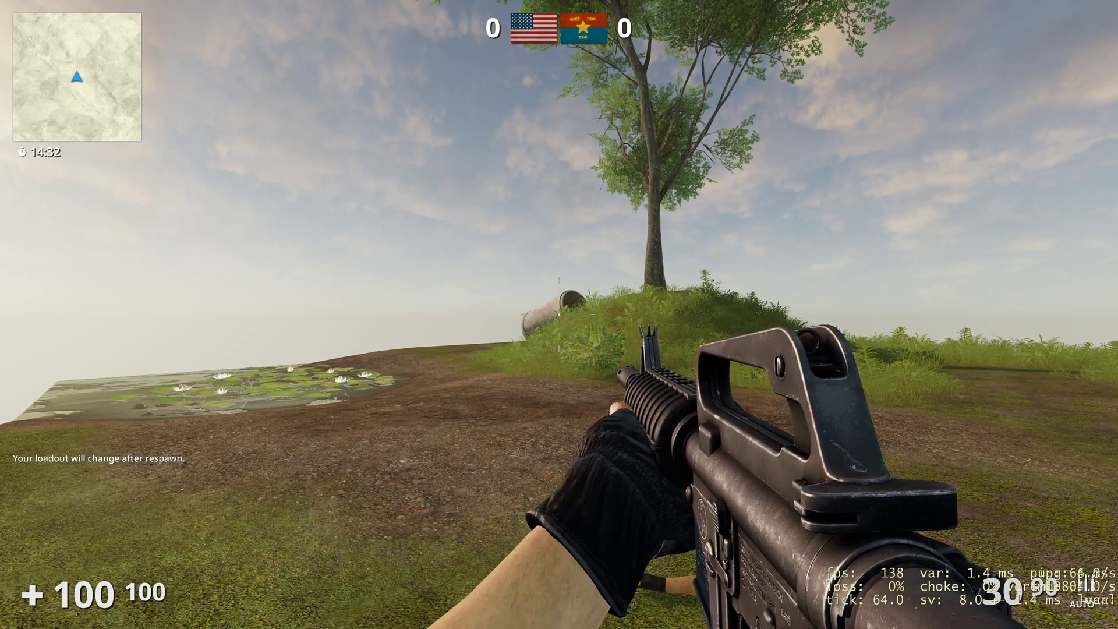
- Return to Hammer++, close the spawnroom trigger's properties and select the other trigger_spawnroom volume behind the walls
key("alt+Tab")
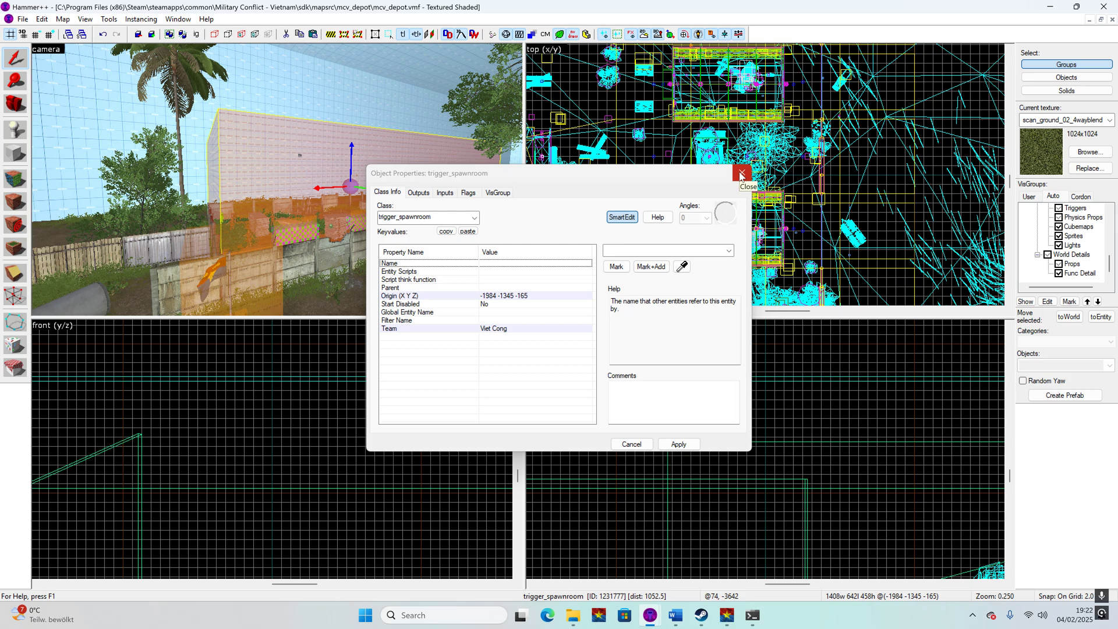
left_click(742, 173)
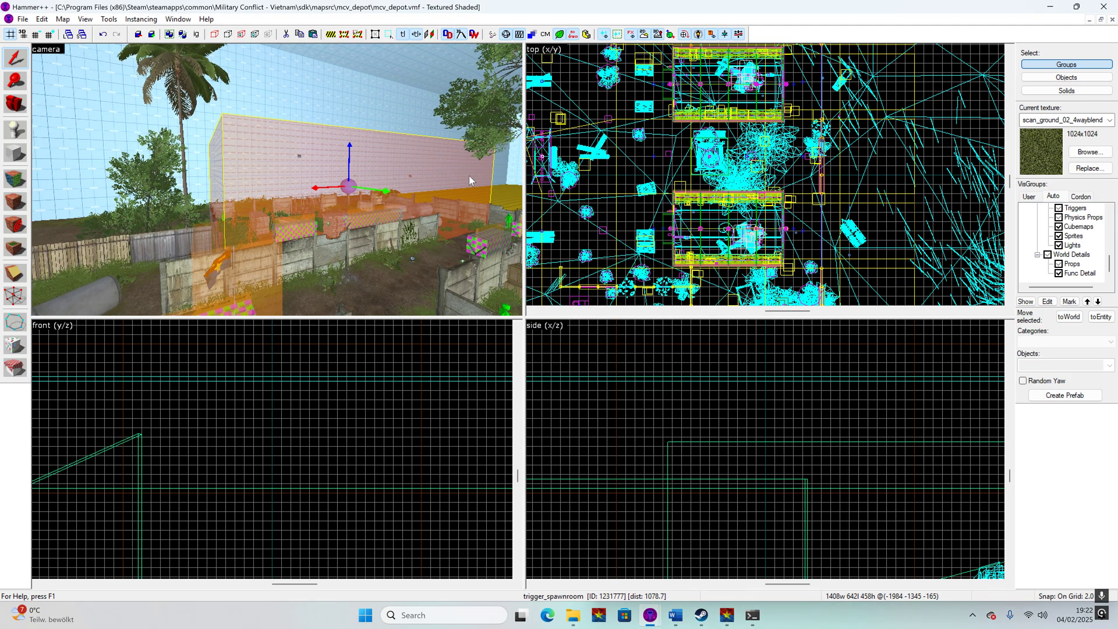
key("z")
key("w")
key("z")
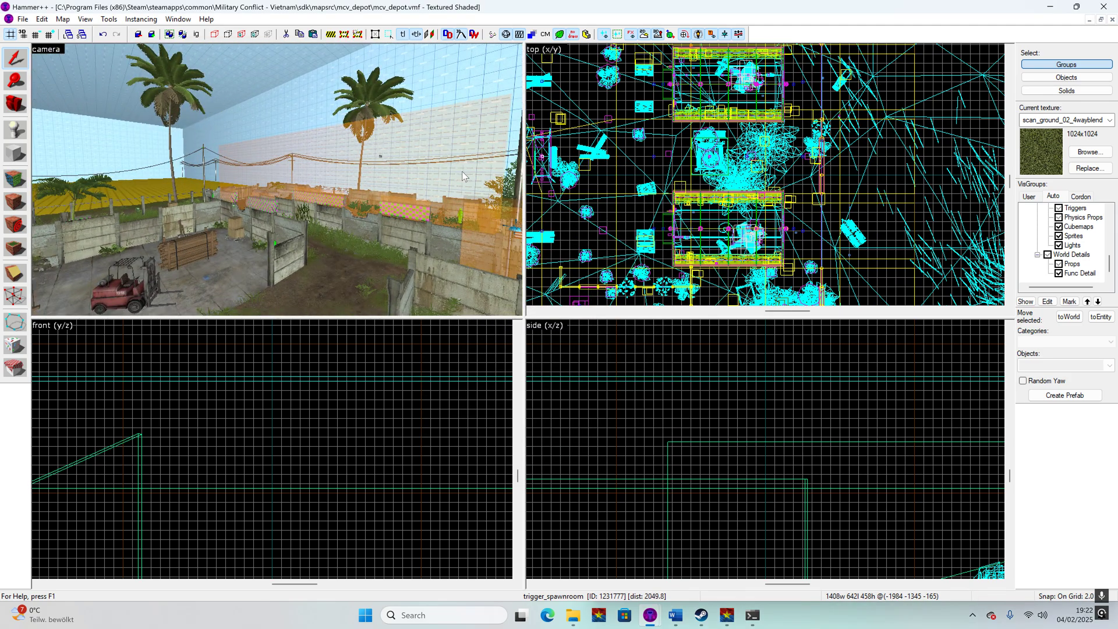
left_click(462, 176)
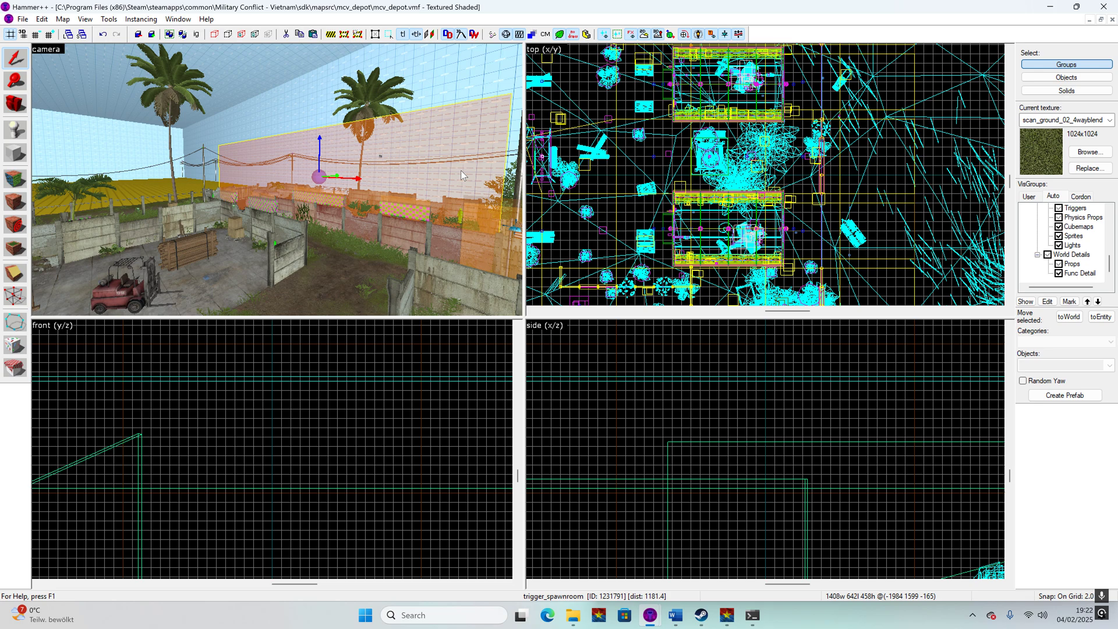
- Open the recent map file mcv_test.vmf
left_click(21, 19)
mouse_move(76, 182)
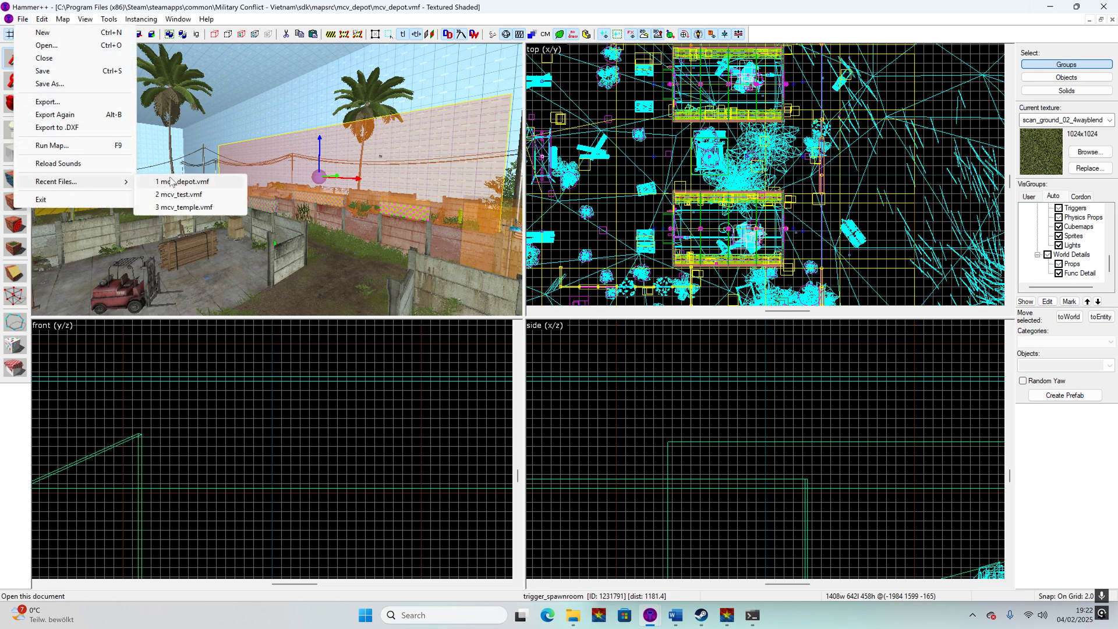
left_click(194, 196)
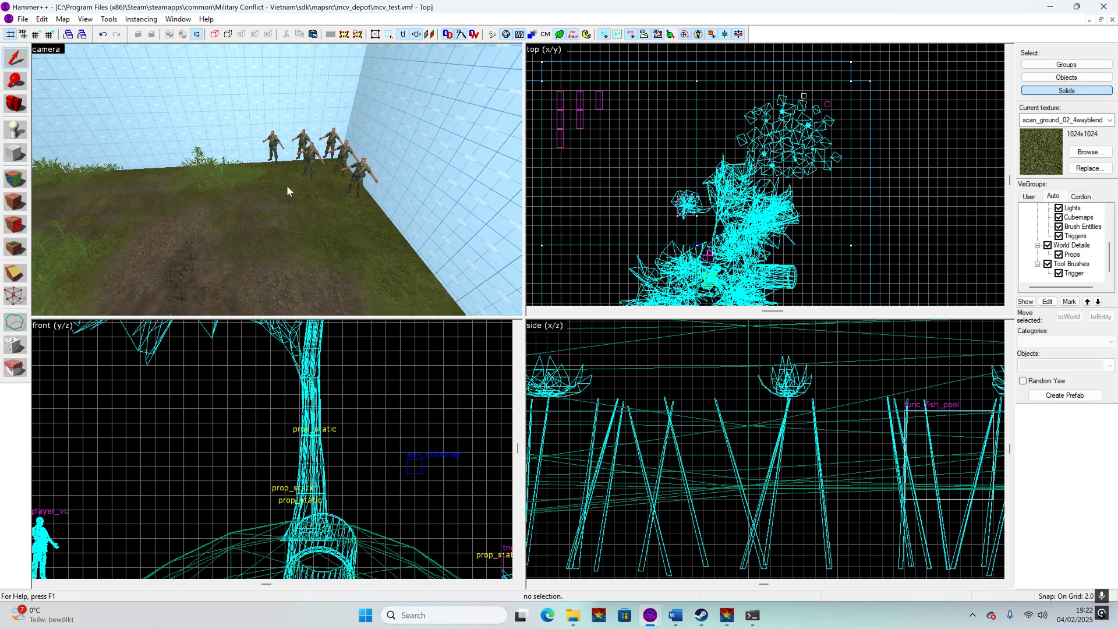
- Start a block with the Block tool around the US player spawns, about 256 by 266 units in the top view
left_click(272, 202)
left_click(5, 149)
scroll(780, 110, "down", 1)
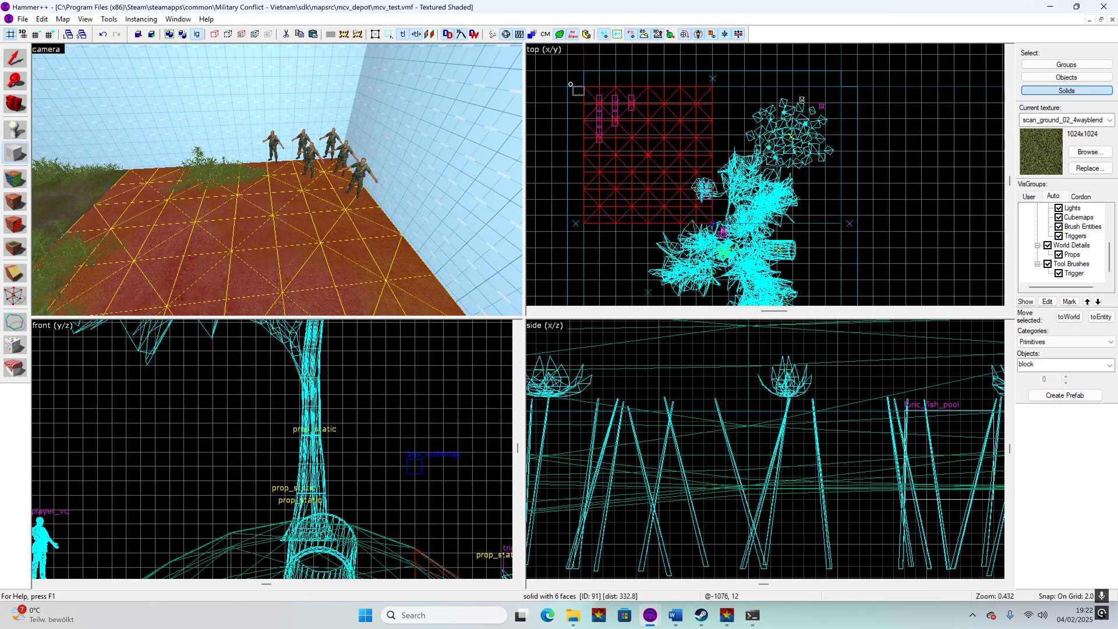
scroll(569, 83, "up", 5)
left_click_drag(604, 95, 764, 260)
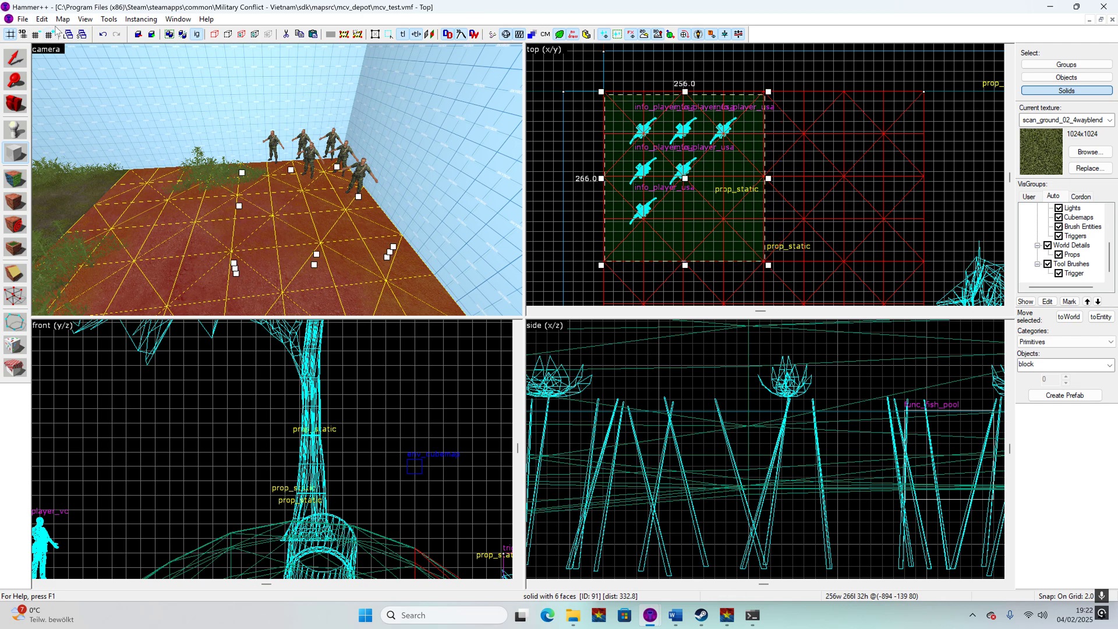
- Enlarge the grid size to 16 units, keeping snap to grid on
left_click(42, 20)
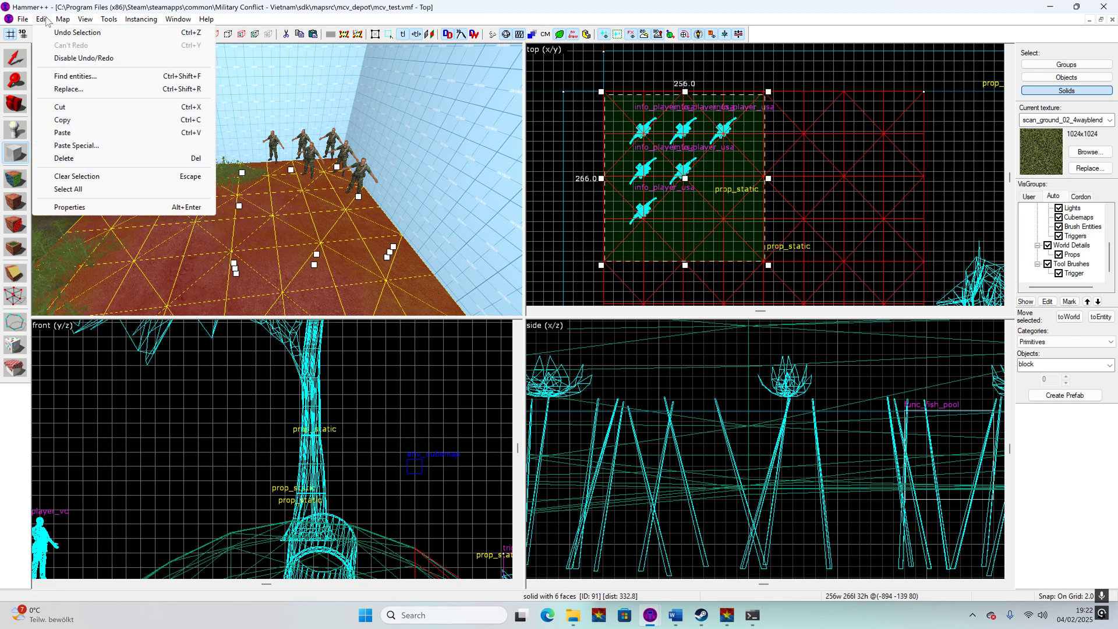
mouse_move(76, 26)
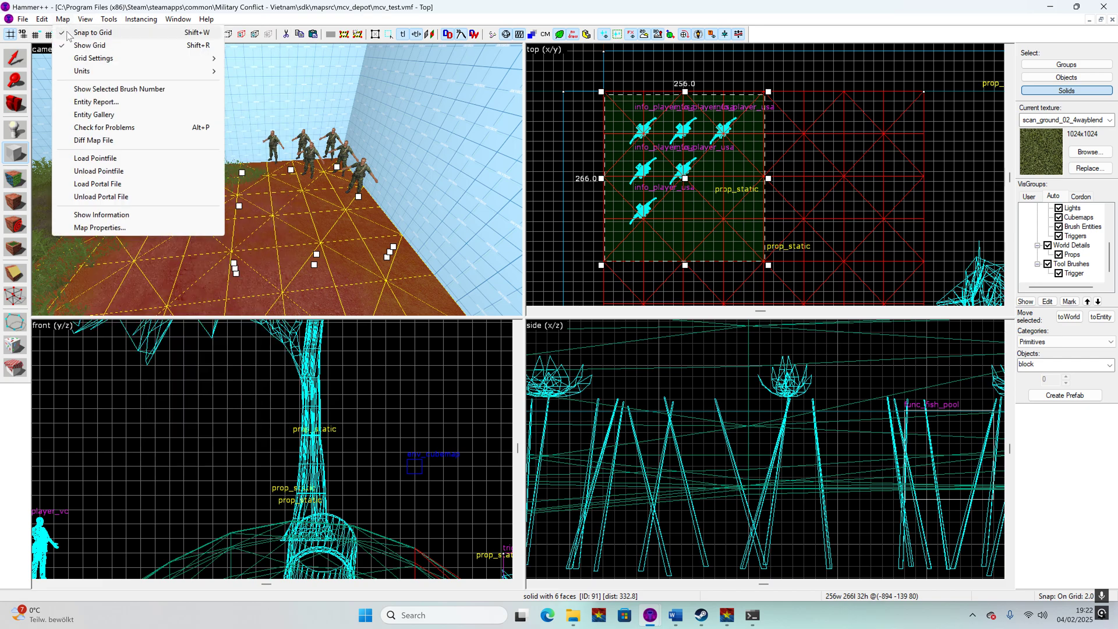
left_click(93, 35)
left_click(63, 20)
left_click(66, 36)
left_click(50, 35)
left_click(50, 34)
left_click(50, 35)
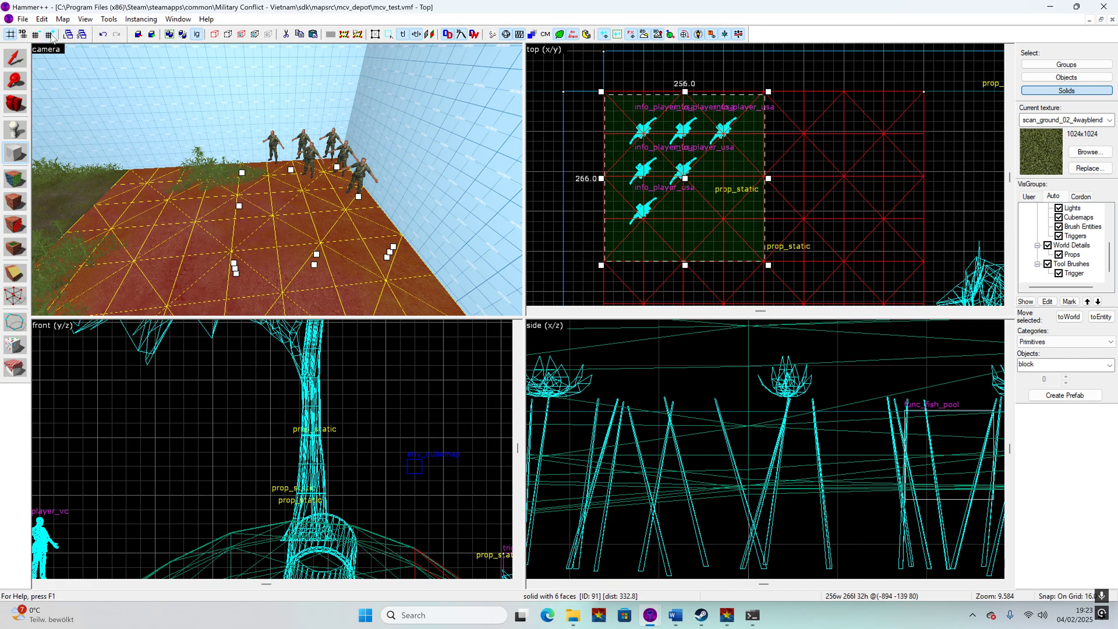
- Redraw the block outline around the US player spawns in the top view as 256 by 256 units
scroll(723, 141, "down", 1)
scroll(772, 143, "up", 1)
scroll(807, 129, "down", 1)
left_click_drag(807, 128, 873, 168)
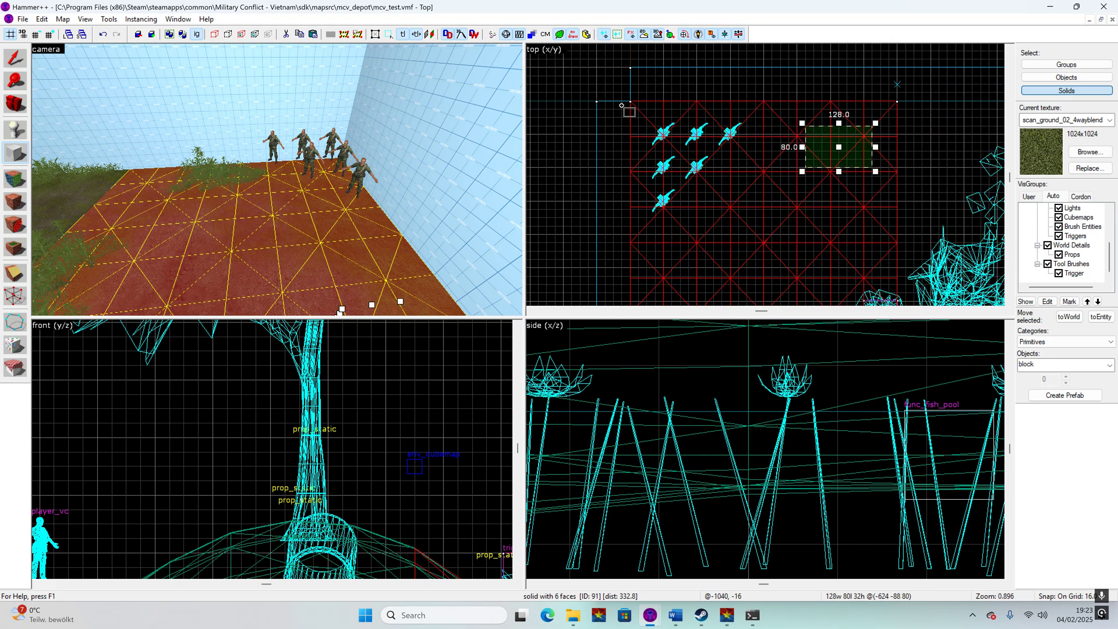
left_click_drag(631, 103, 759, 236)
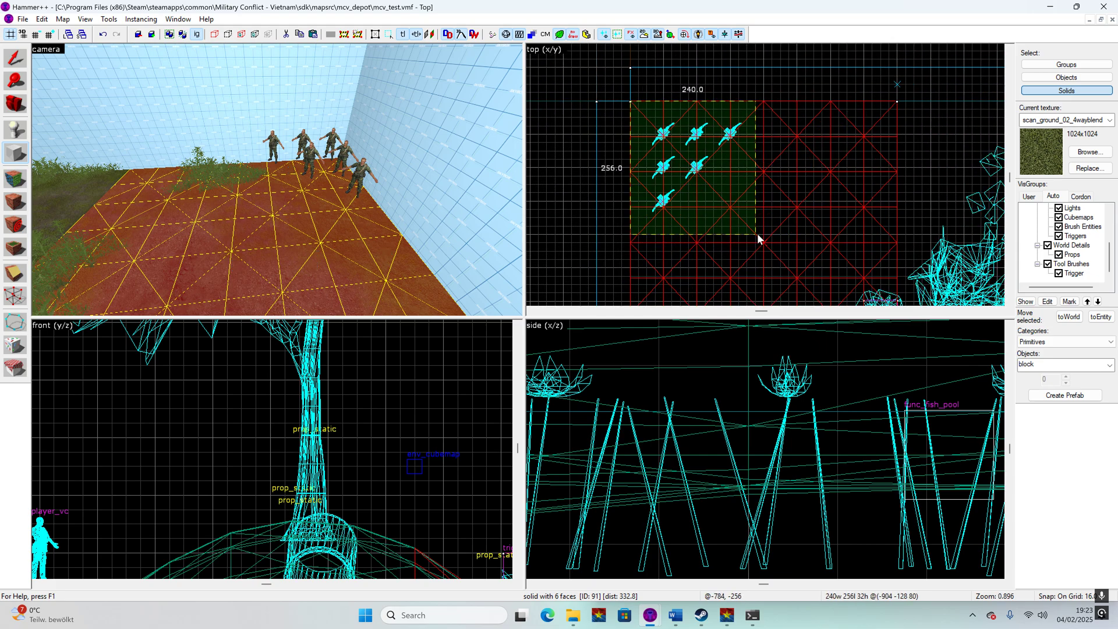
scroll(715, 174, "up", 1)
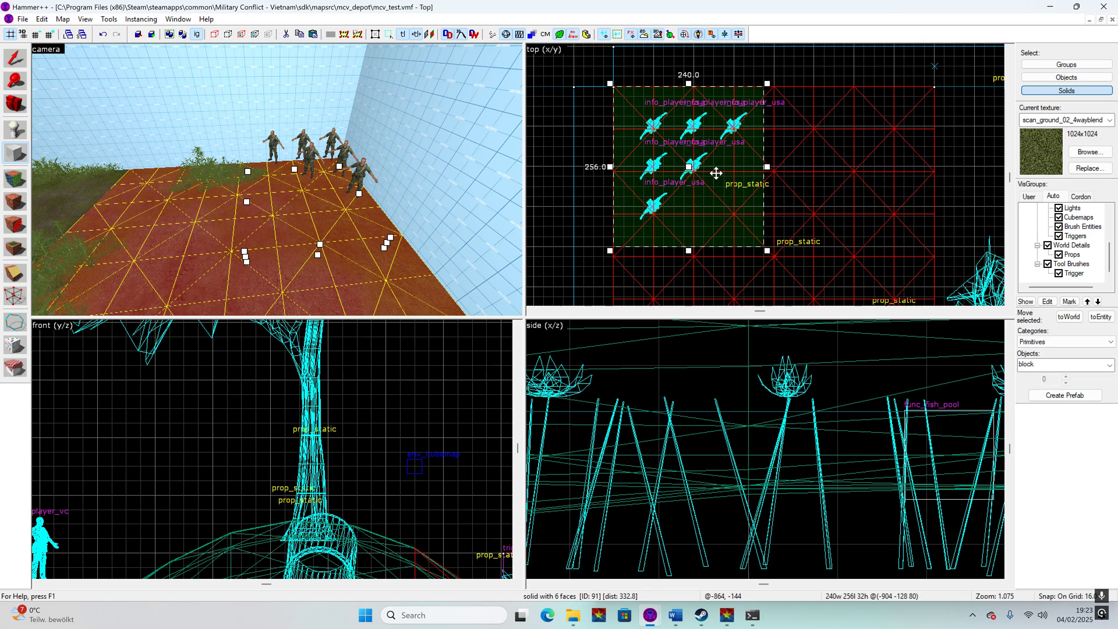
left_click_drag(775, 175, 785, 175)
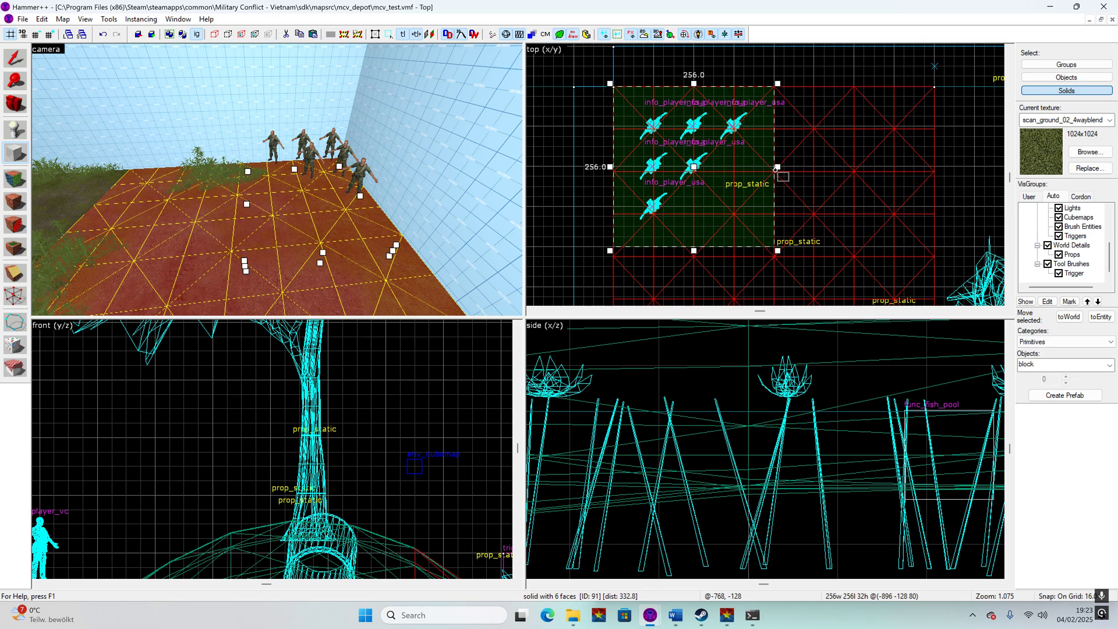
- Resize the block outline vertically to 224 units so that it encloses the standing US player spawns
scroll(685, 131, "down", 4)
scroll(768, 462, "down", 6)
scroll(769, 461, "down", 10)
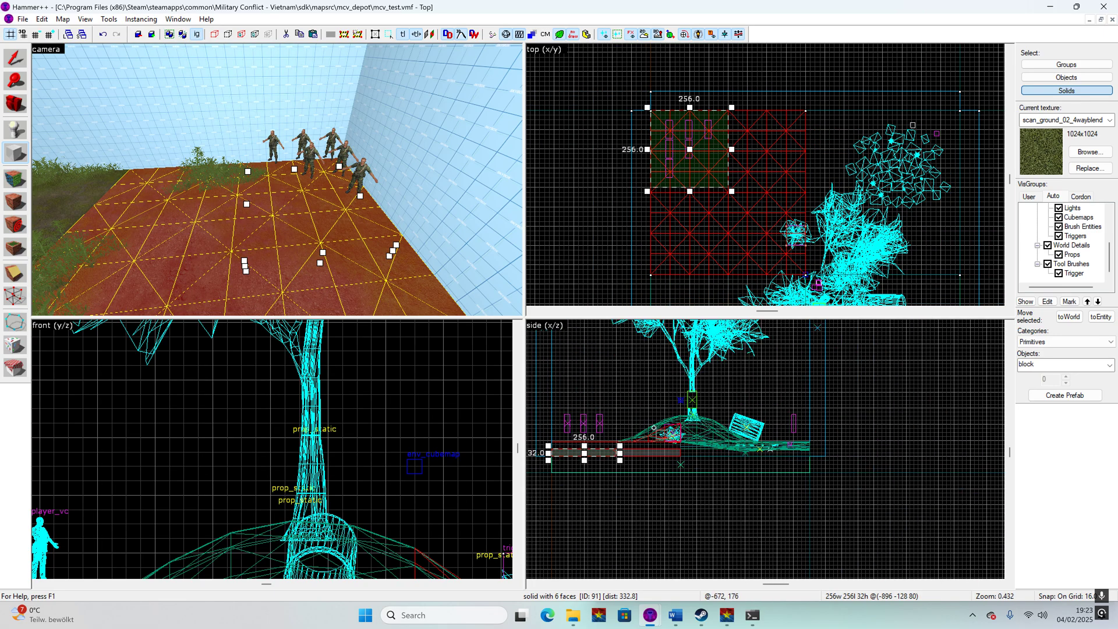
scroll(653, 428, "up", 3)
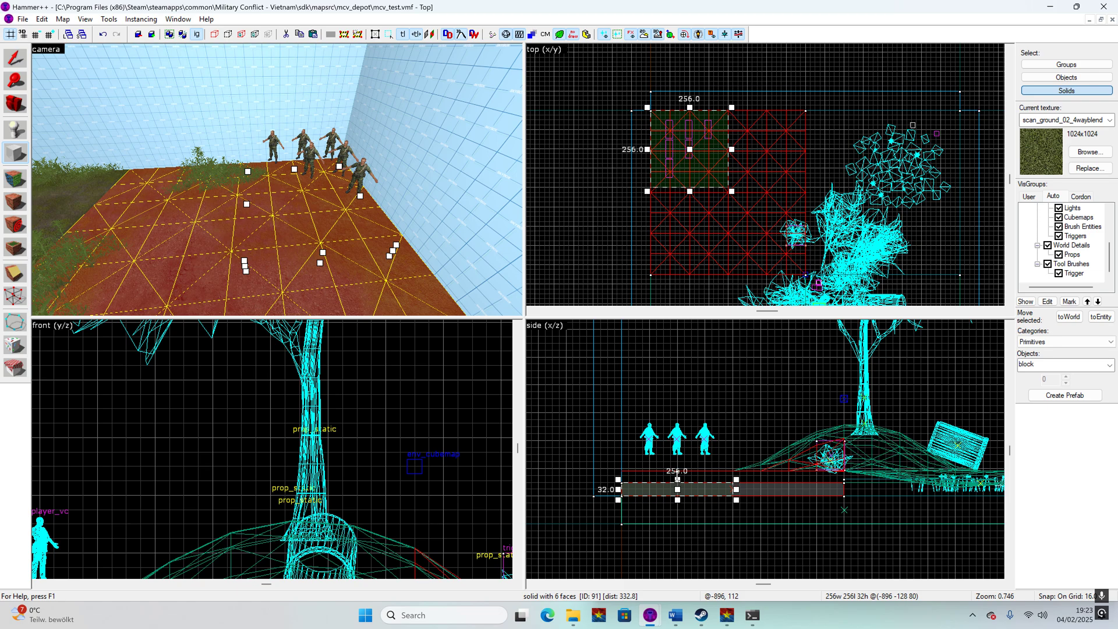
left_click_drag(677, 479, 677, 385)
scroll(666, 490, "up", 4)
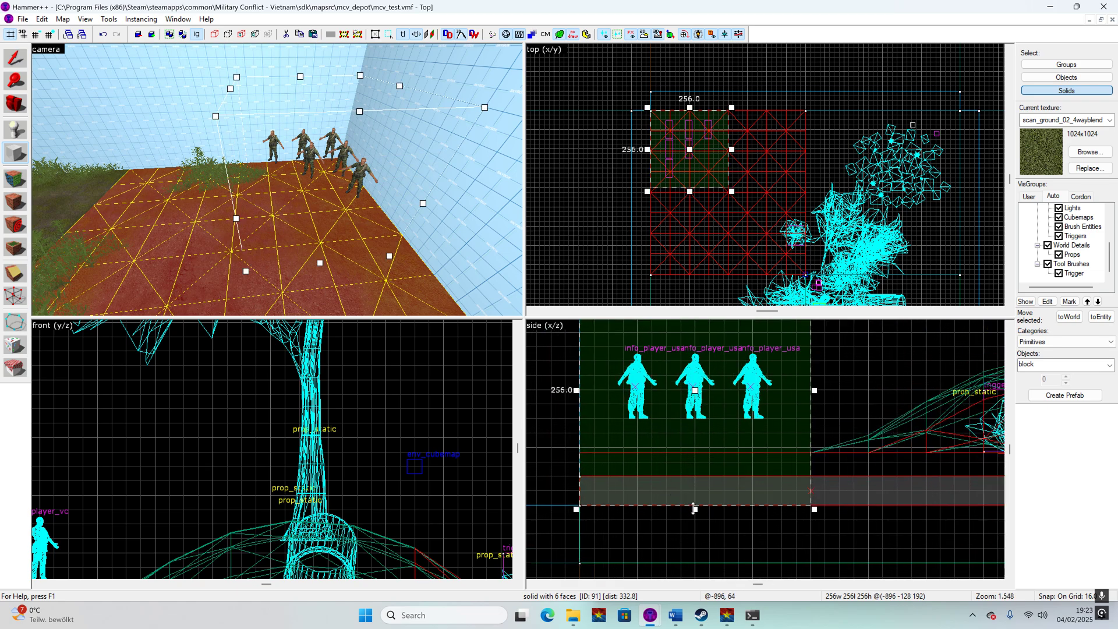
left_click_drag(693, 509, 693, 479)
scroll(709, 400, "down", 4)
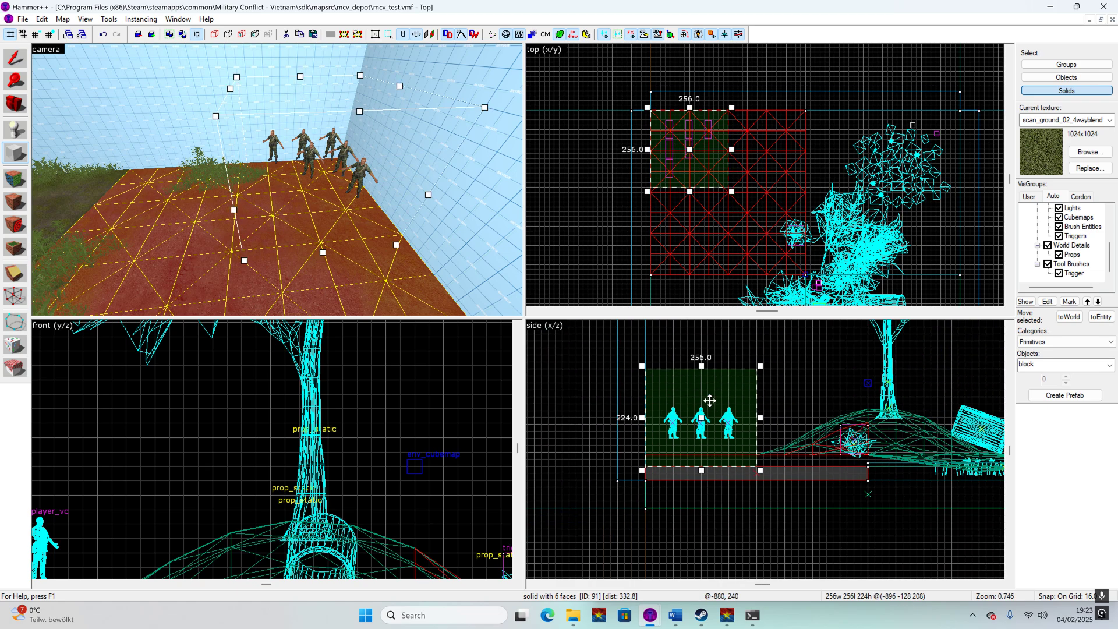
- Create the block around the US player spawns and apply the tools/toolstrigger texture to all its faces
right_click(708, 385)
left_click(729, 392)
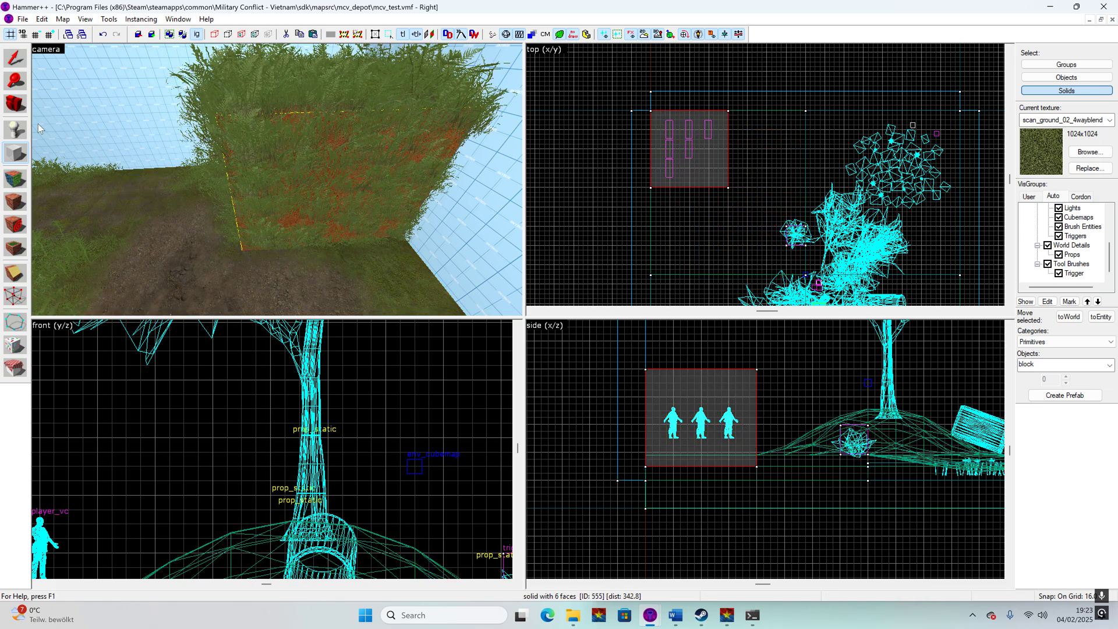
left_click(15, 179)
left_click(604, 330)
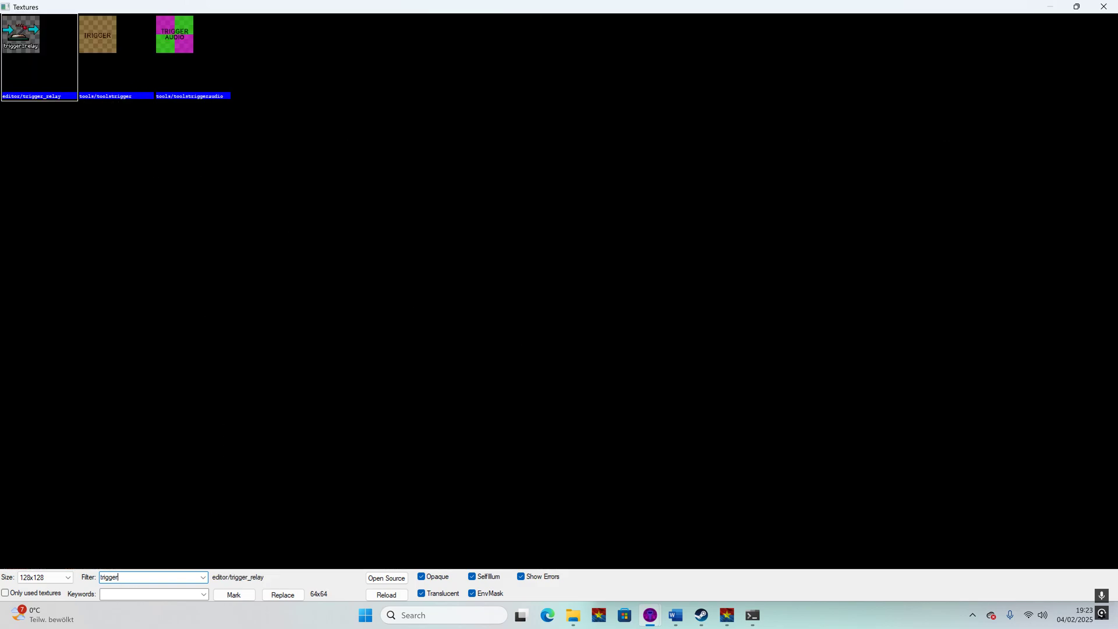
type("tool")
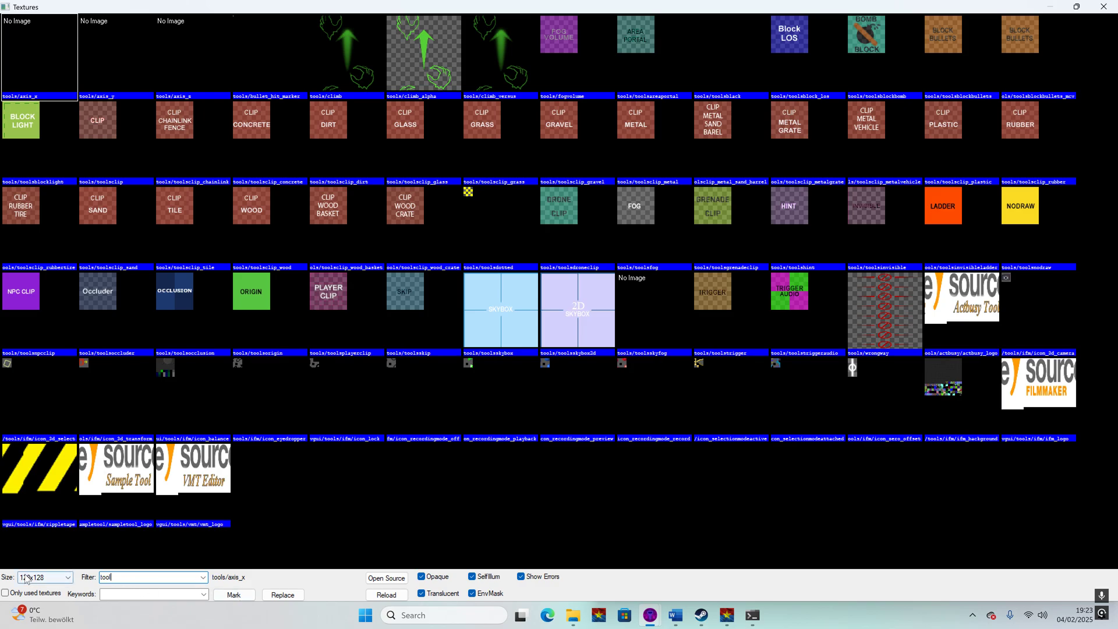
double_click(712, 309)
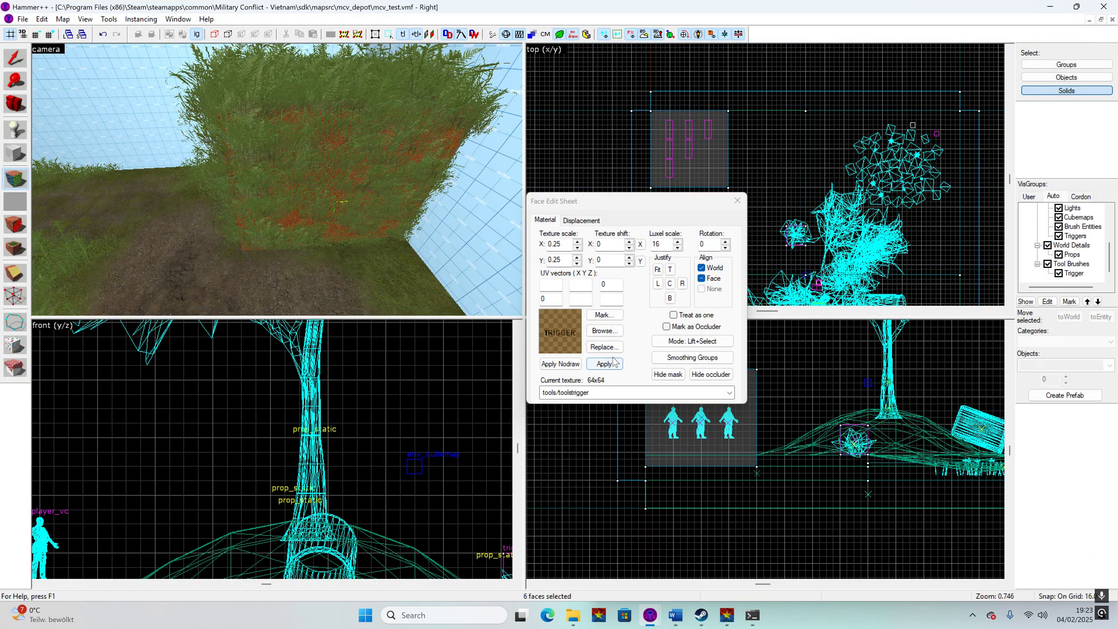
left_click(606, 364)
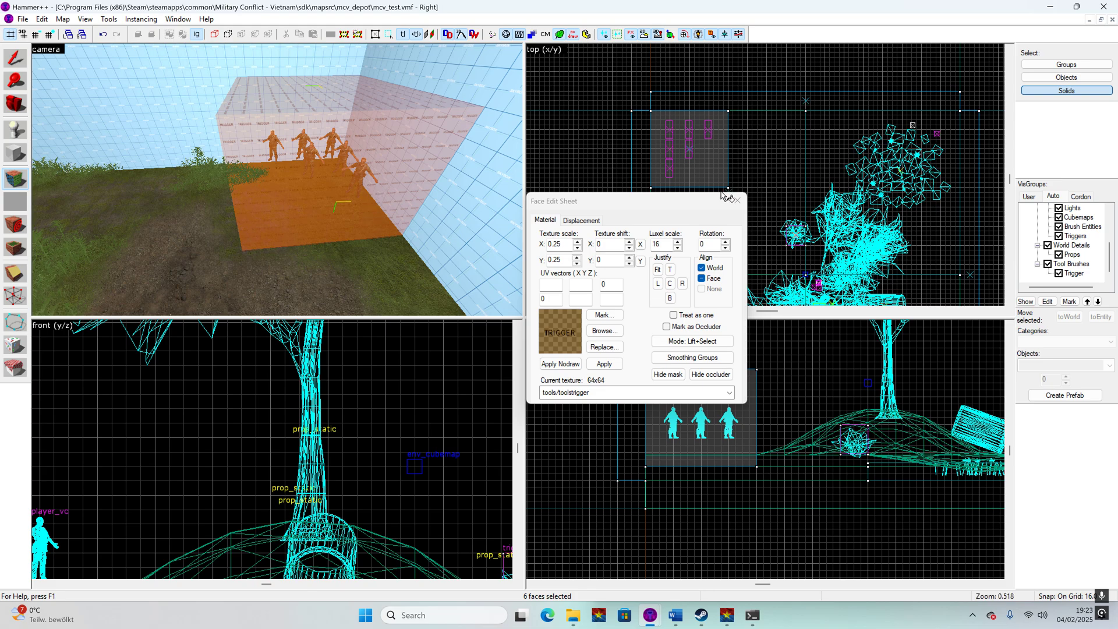
left_click(737, 201)
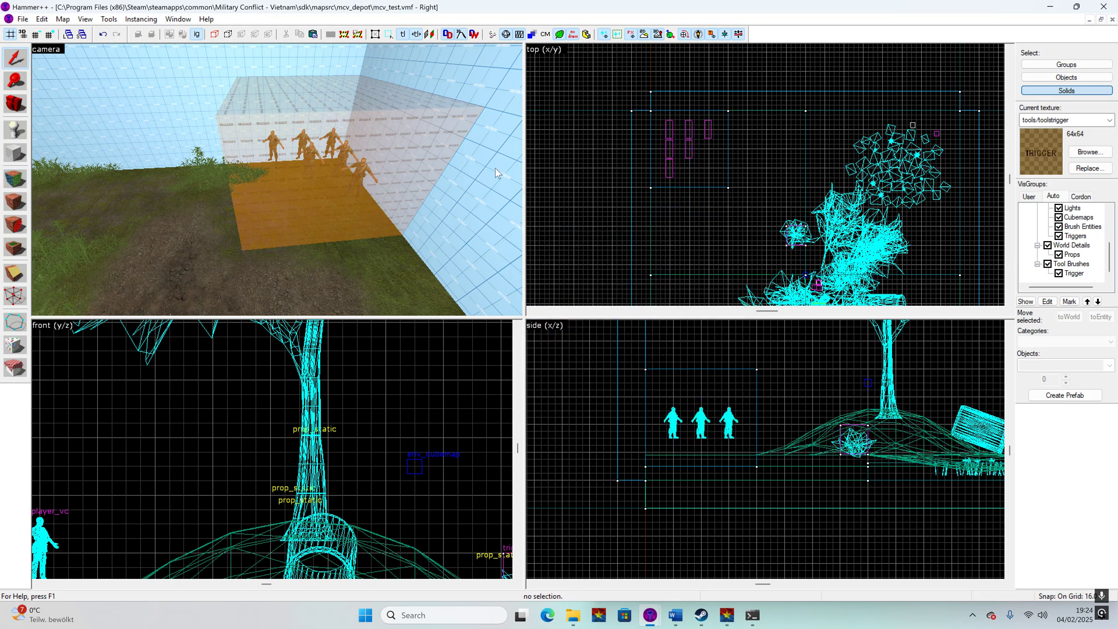
- Select the trigger block in Groups selection mode and inspect its object properties
left_click(1066, 64)
left_click(322, 153)
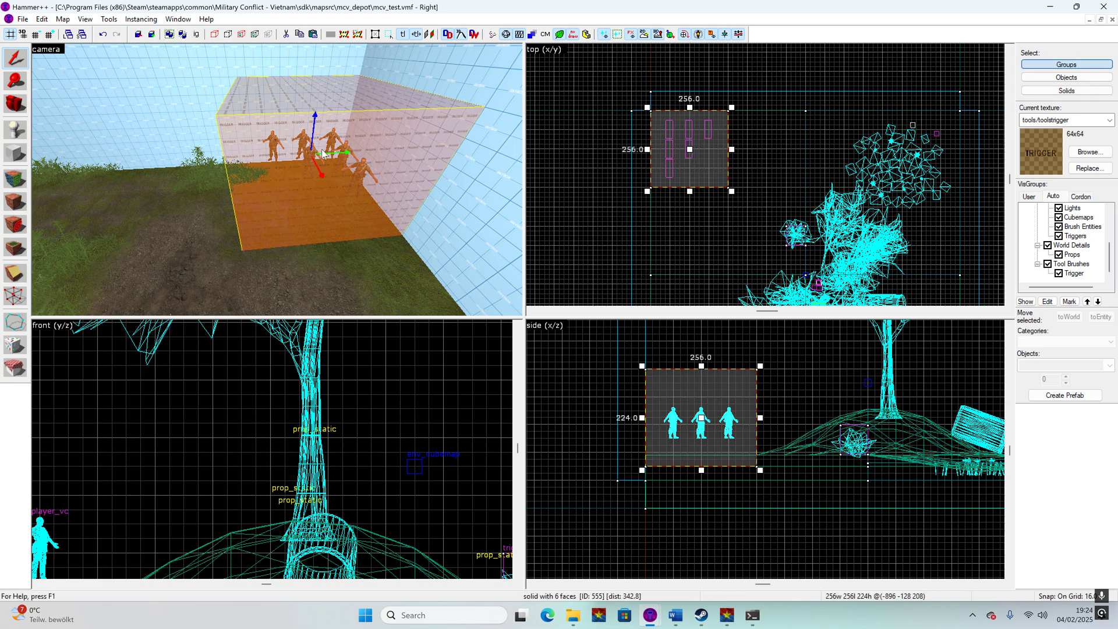
double_click(322, 153)
left_click(743, 173)
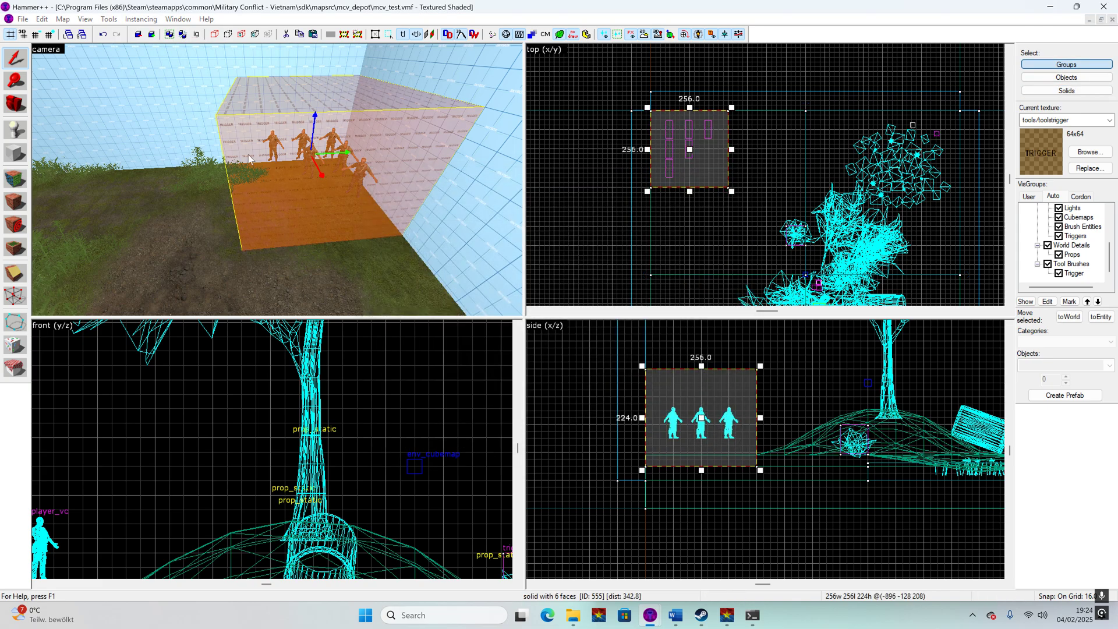
double_click(249, 157)
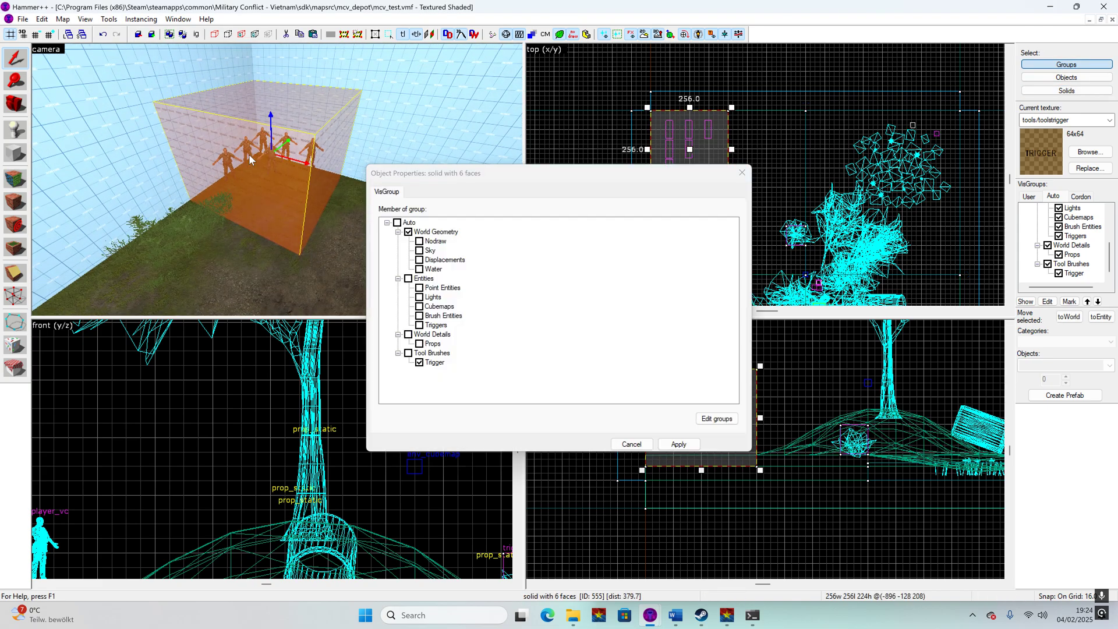
left_click(742, 172)
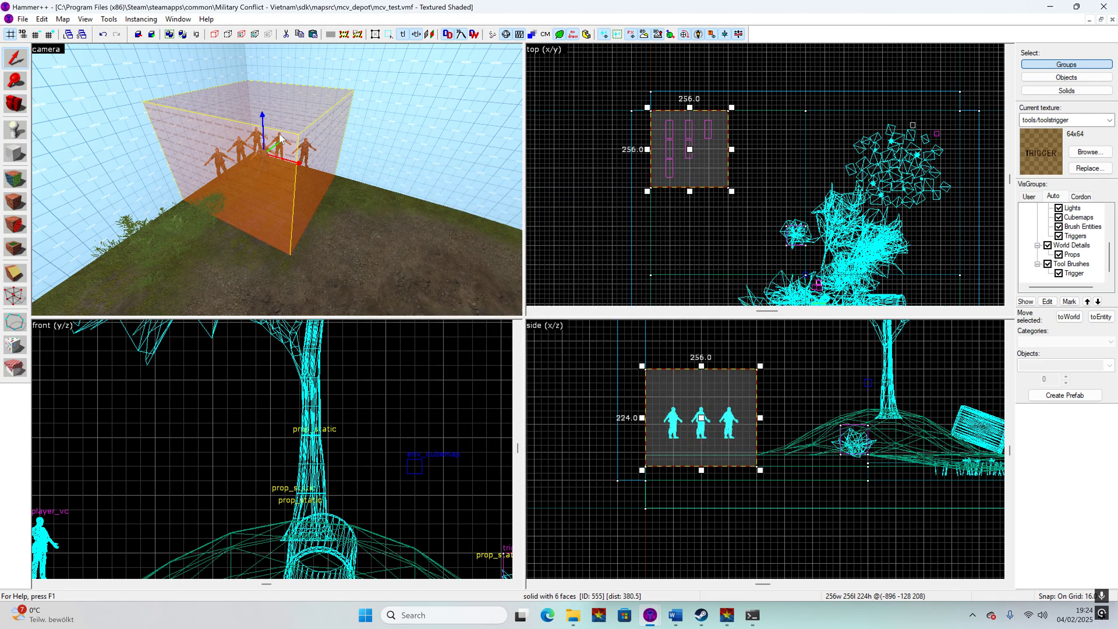
right_click(686, 164)
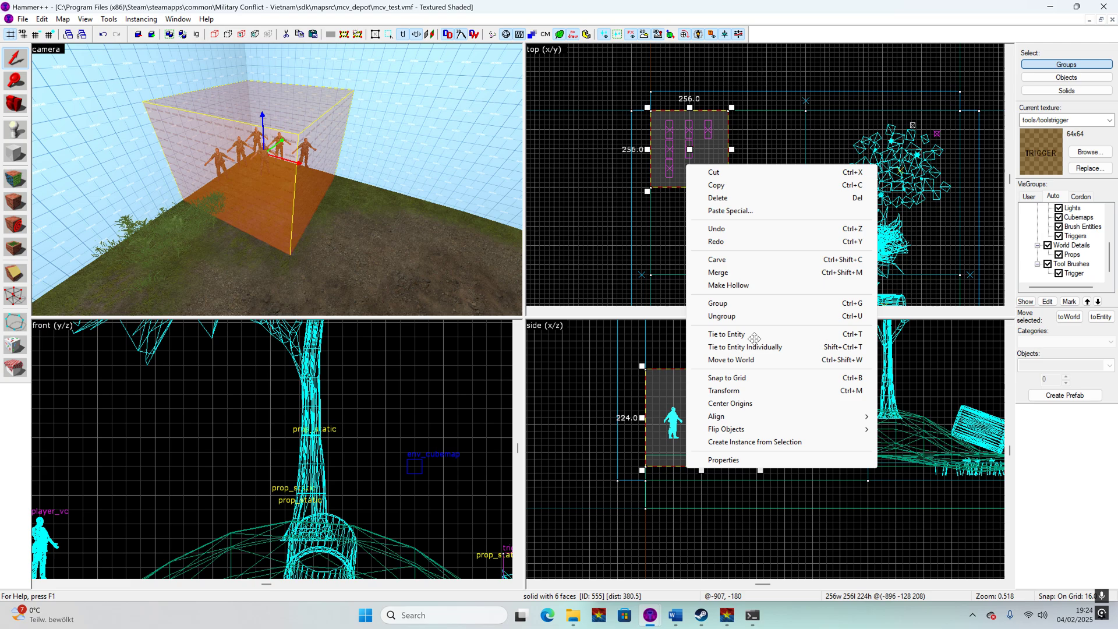
left_click(725, 459)
key("Escape")
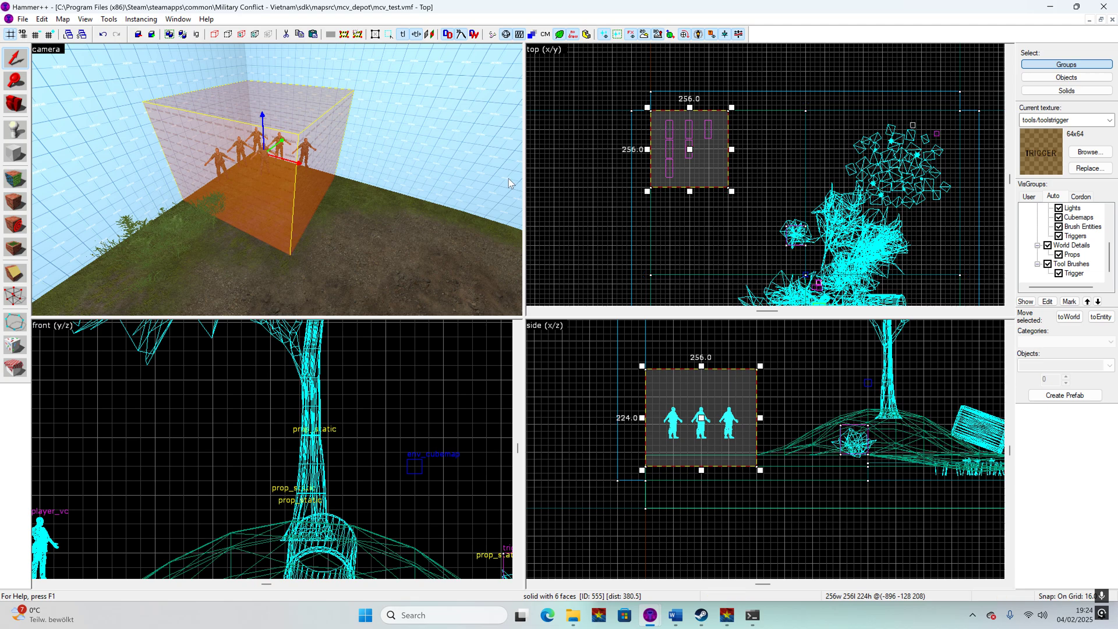
- Try tying the trigger block to an entity as func_detail, and move it back to the world
key("ctrl+t")
left_click(250, 190)
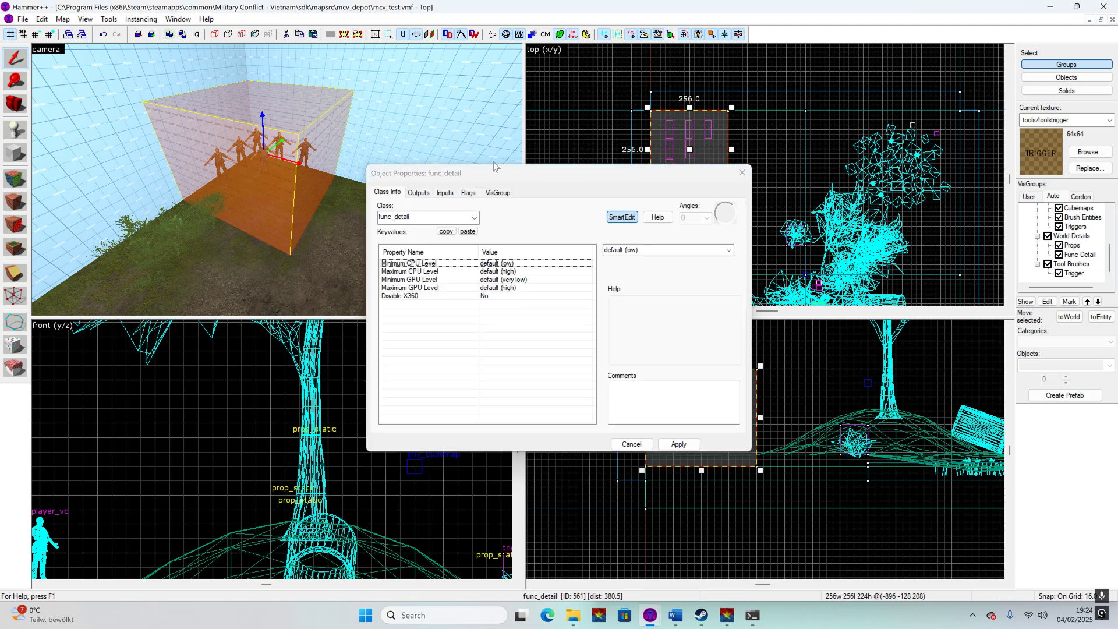
left_click(742, 172)
right_click(679, 163)
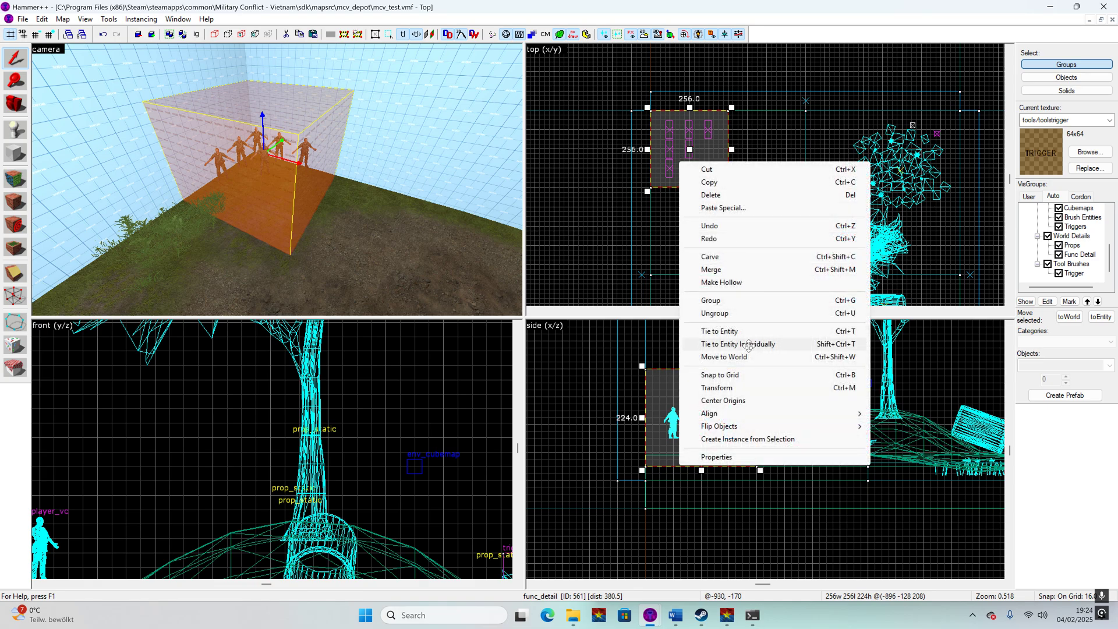
left_click(735, 357)
- Tie the trigger block to an entity again, review its func_detail properties, and return it to the world
right_click(688, 158)
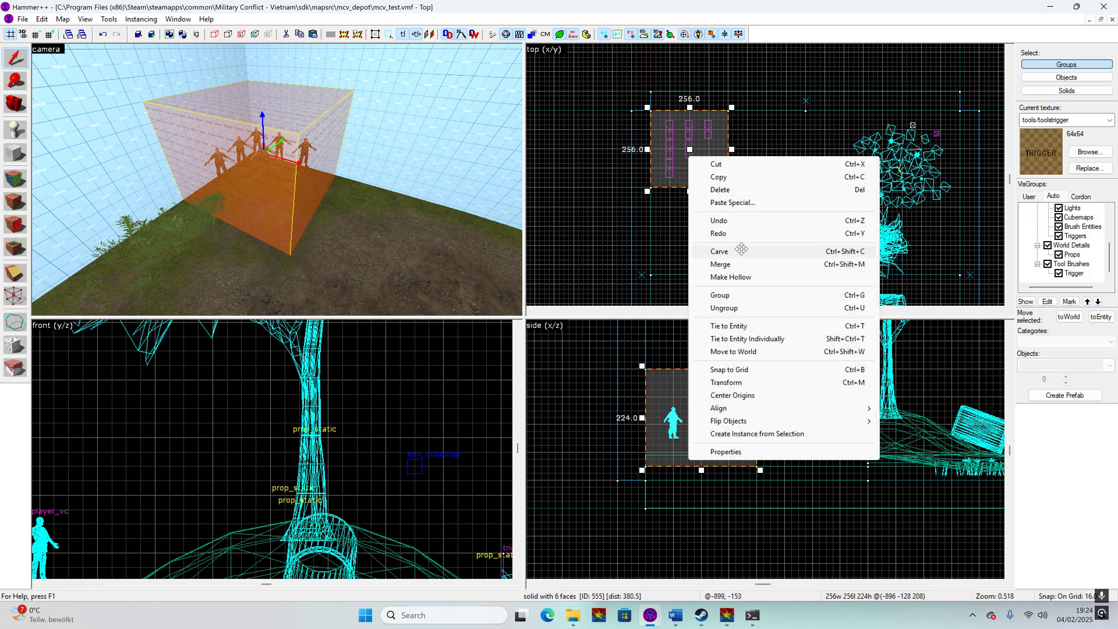
left_click(753, 323)
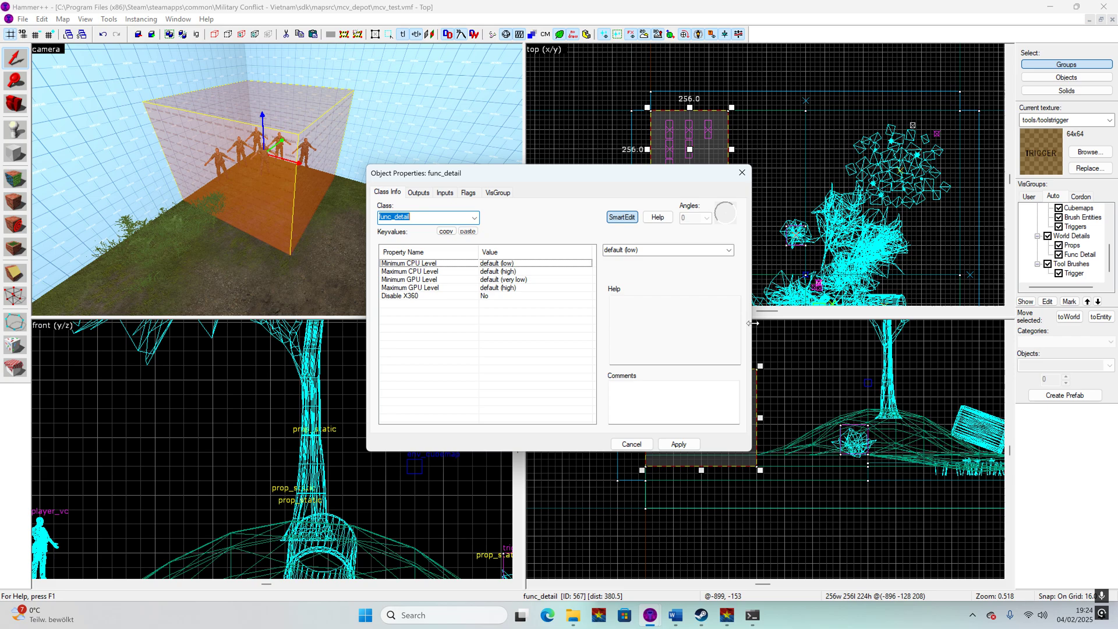
left_click(742, 174)
double_click(275, 163)
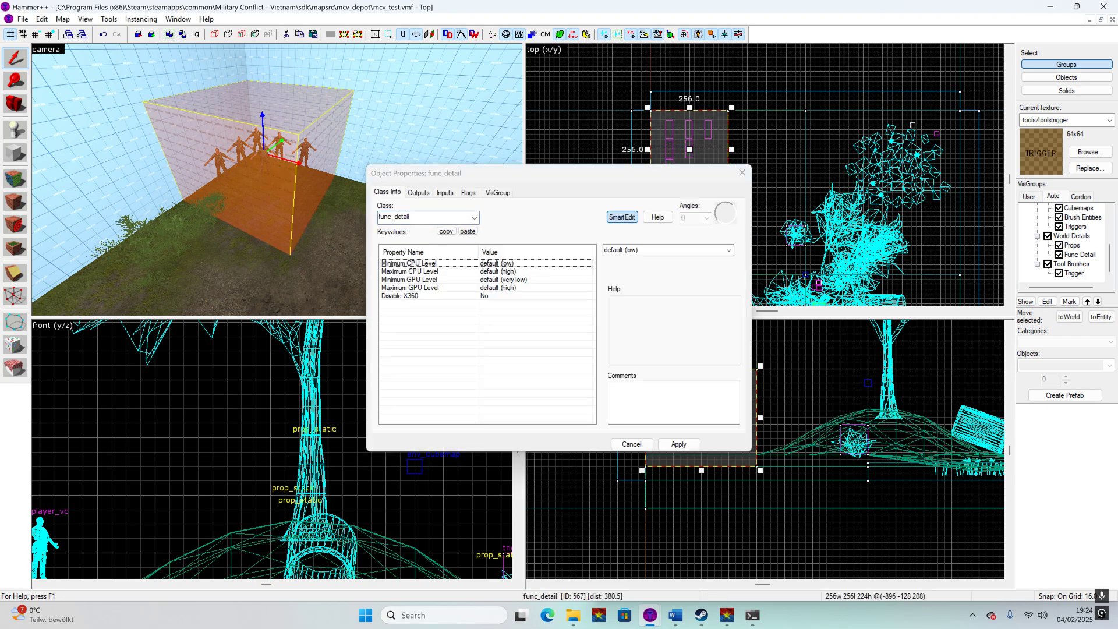
left_click(743, 173)
right_click(675, 166)
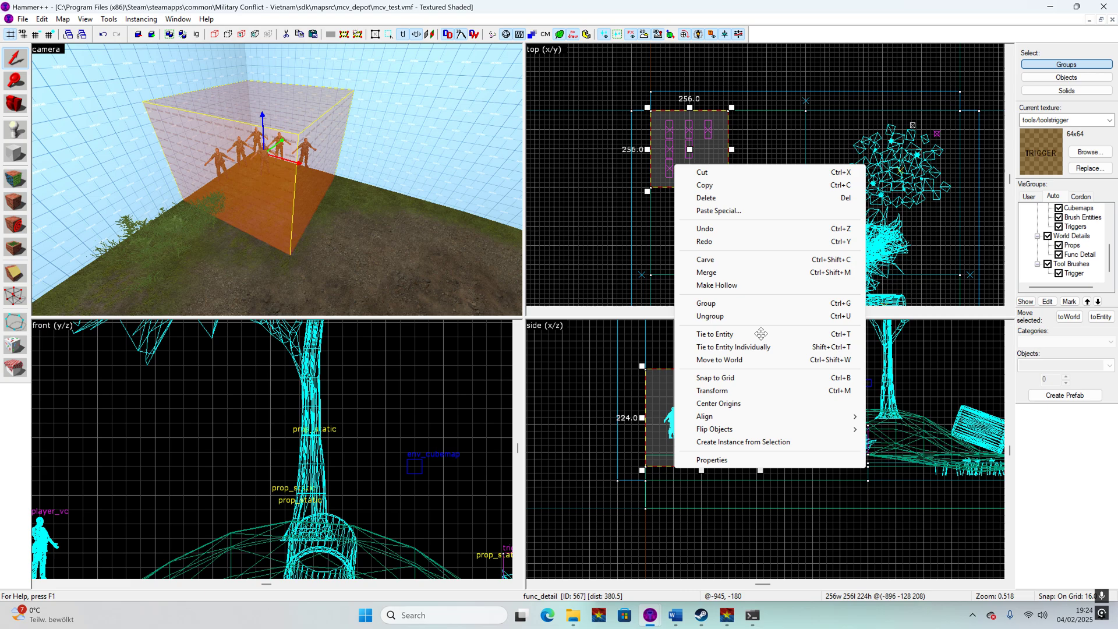
left_click(743, 360)
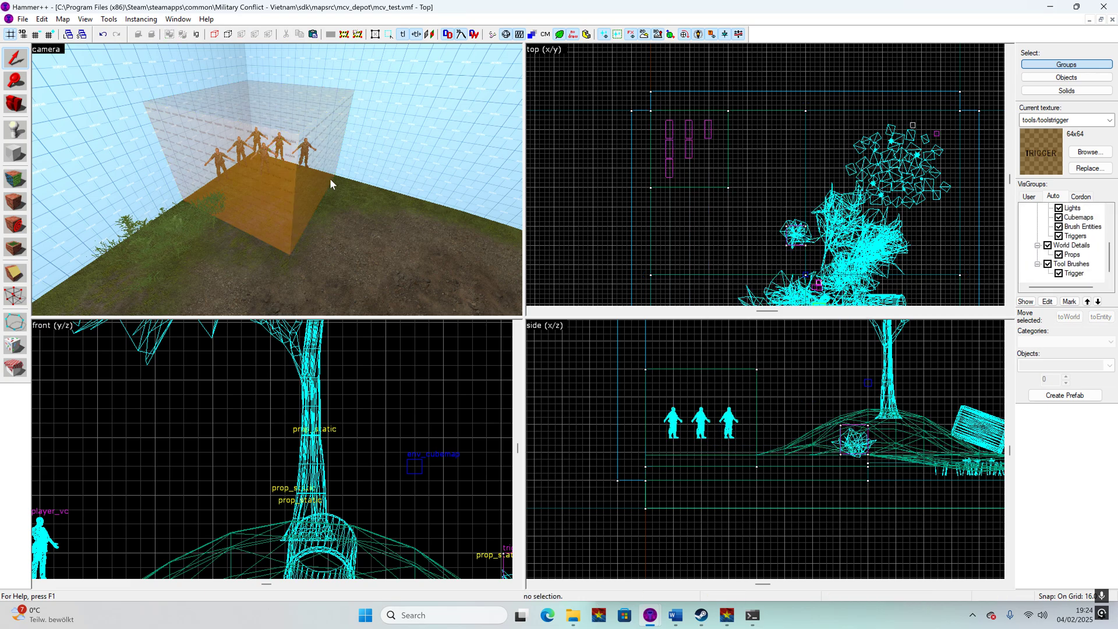
- Tie the trigger block around the US spawns to an entity and set its class to trigger_spawnroom
double_click(305, 167)
left_click(742, 173)
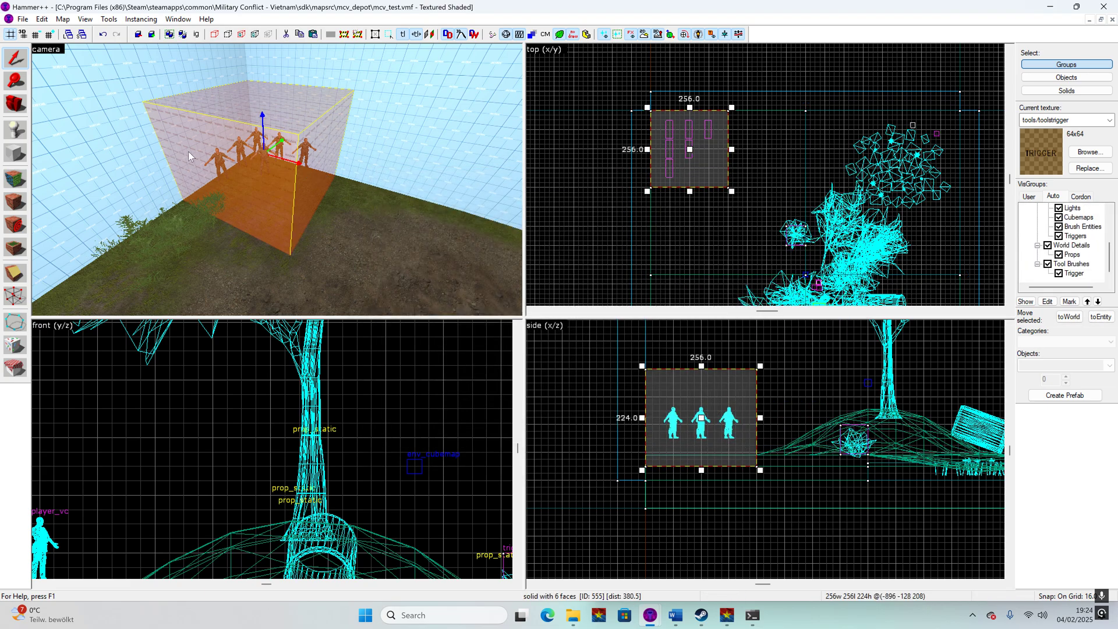
key("ctrl+t")
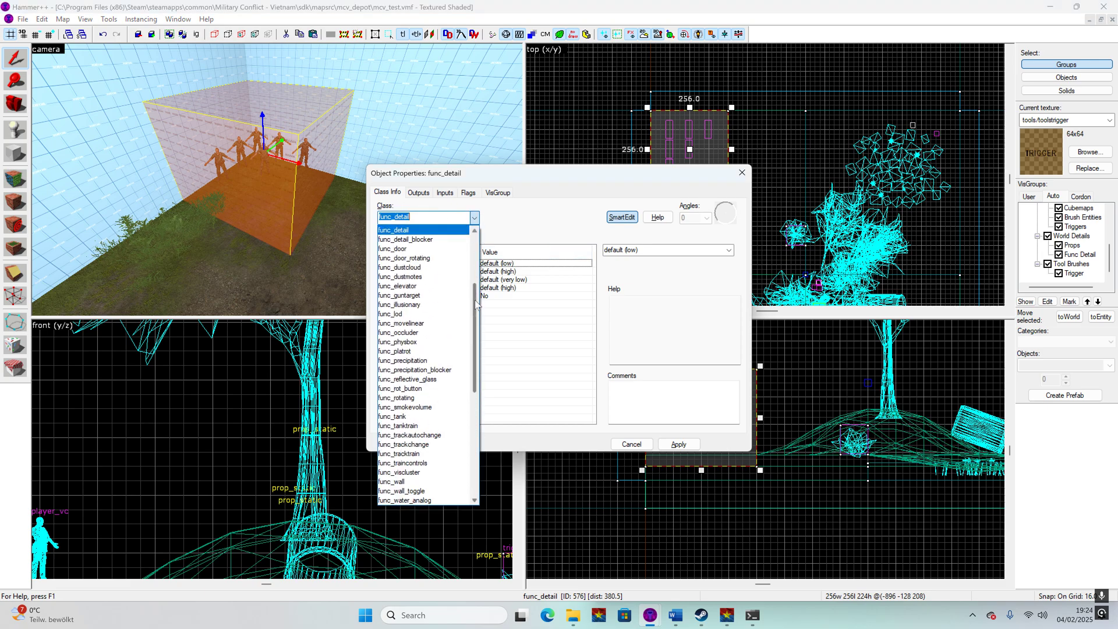
scroll(473, 404, "down", 8)
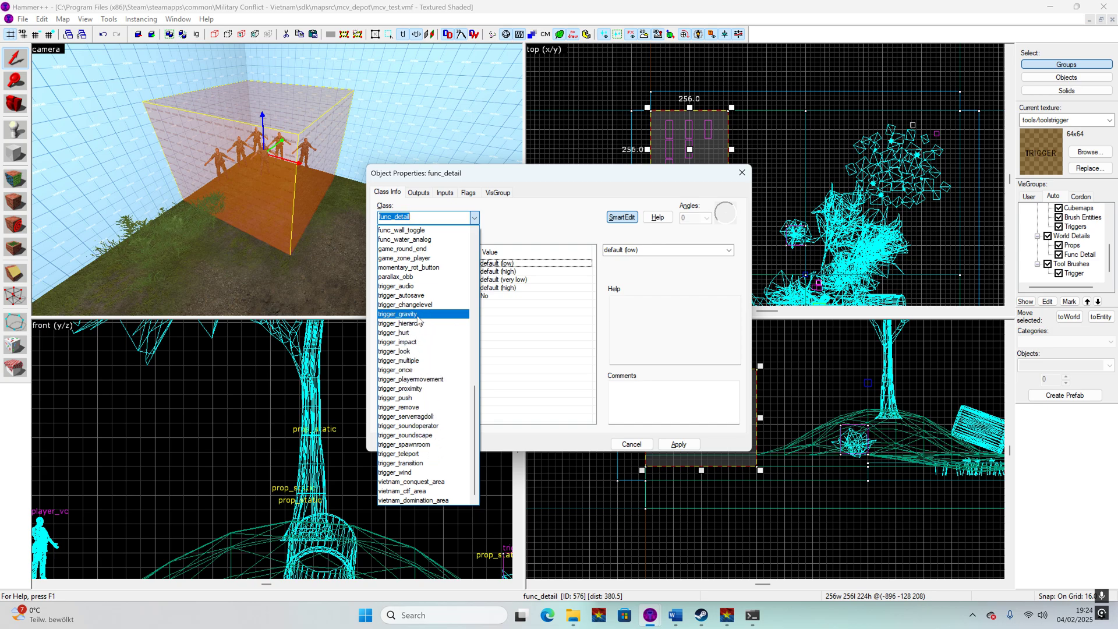
left_click(420, 445)
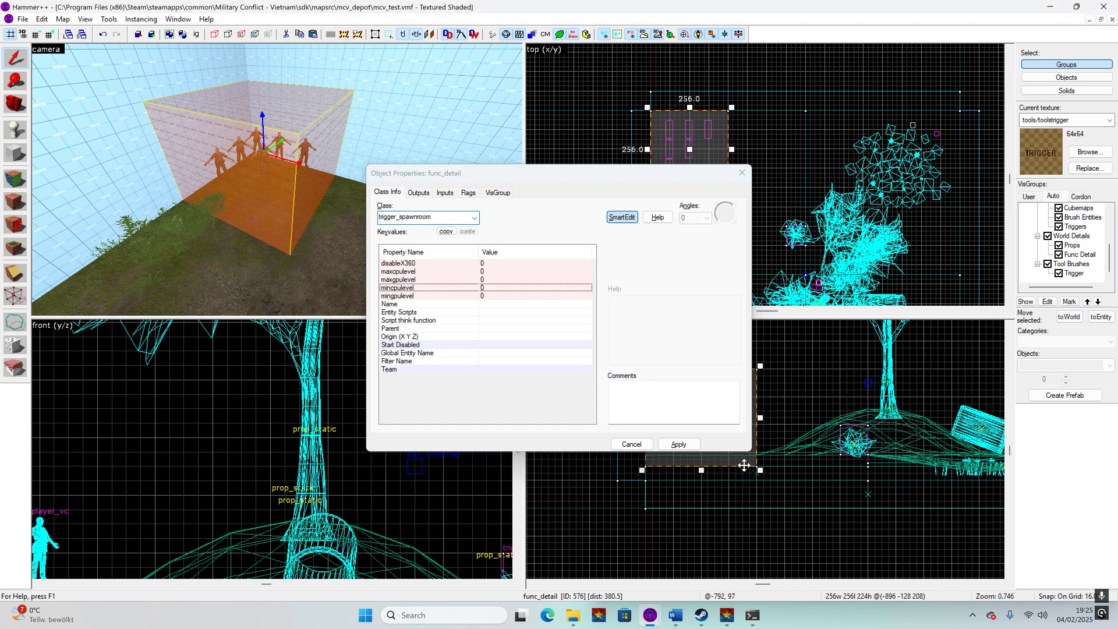
left_click(691, 447)
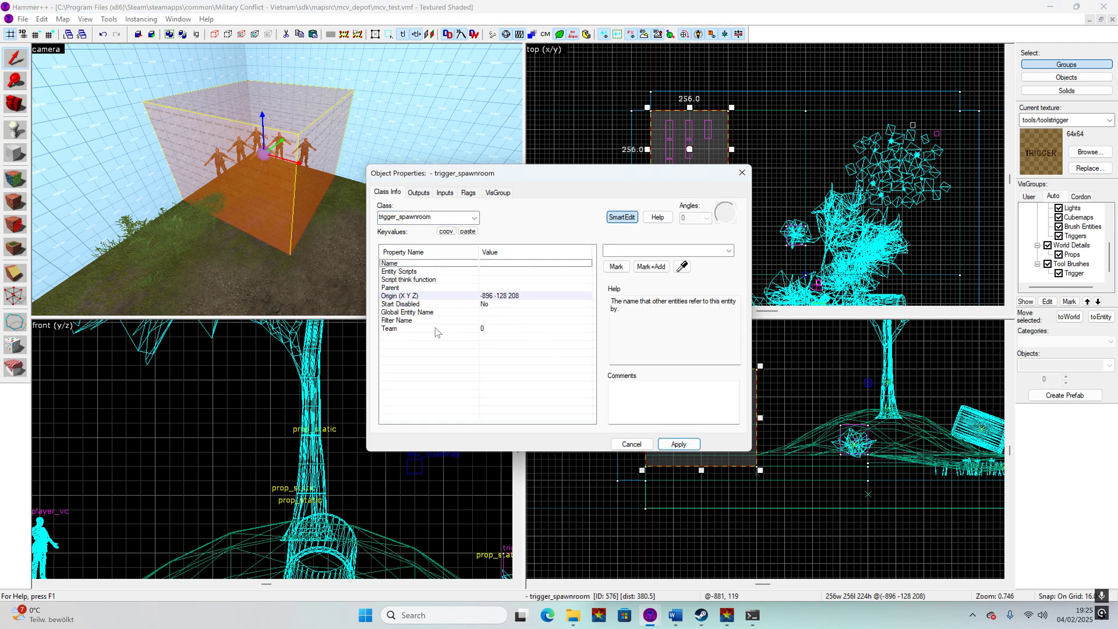
- Set the Team of the trigger_spawnroom around the US spawns to USA and close its properties
left_click(504, 330)
left_click(728, 250)
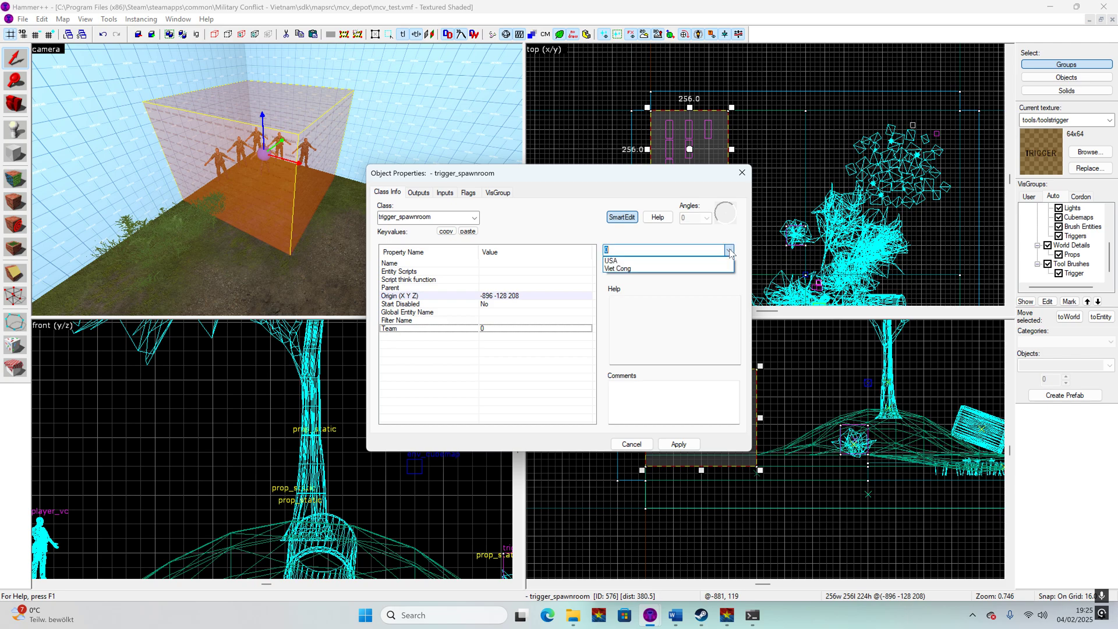
left_click(675, 267)
left_click(679, 445)
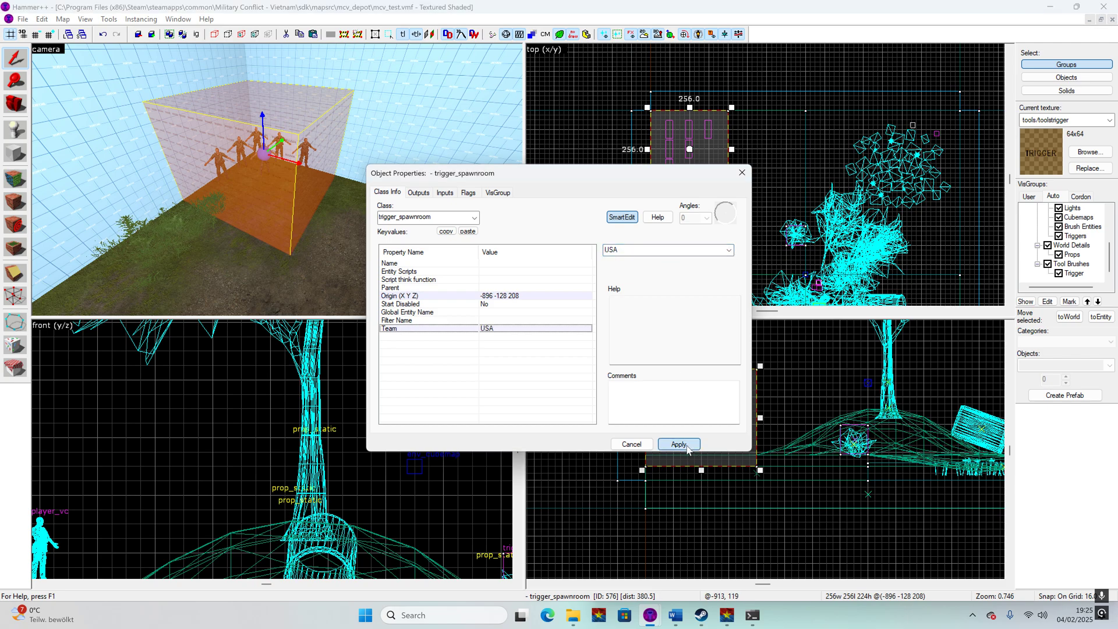
left_click(742, 173)
- Duplicate the spawnroom trigger over the Viet Cong player spawn, centred at about -128, -960 in the top view
scroll(755, 139, "down", 6)
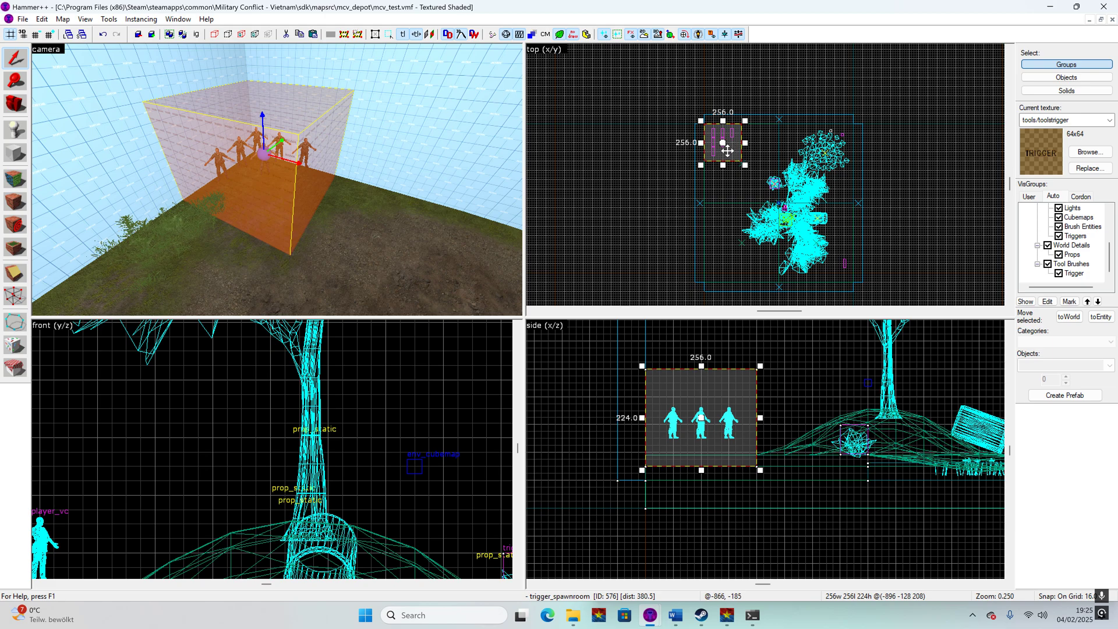
mouse_move(727, 151)
left_mouse_down("shift")
mouse_move(820, 234)
mouse_move(836, 272)
left_mouse_up("shift")
scroll(868, 293, "up", 4)
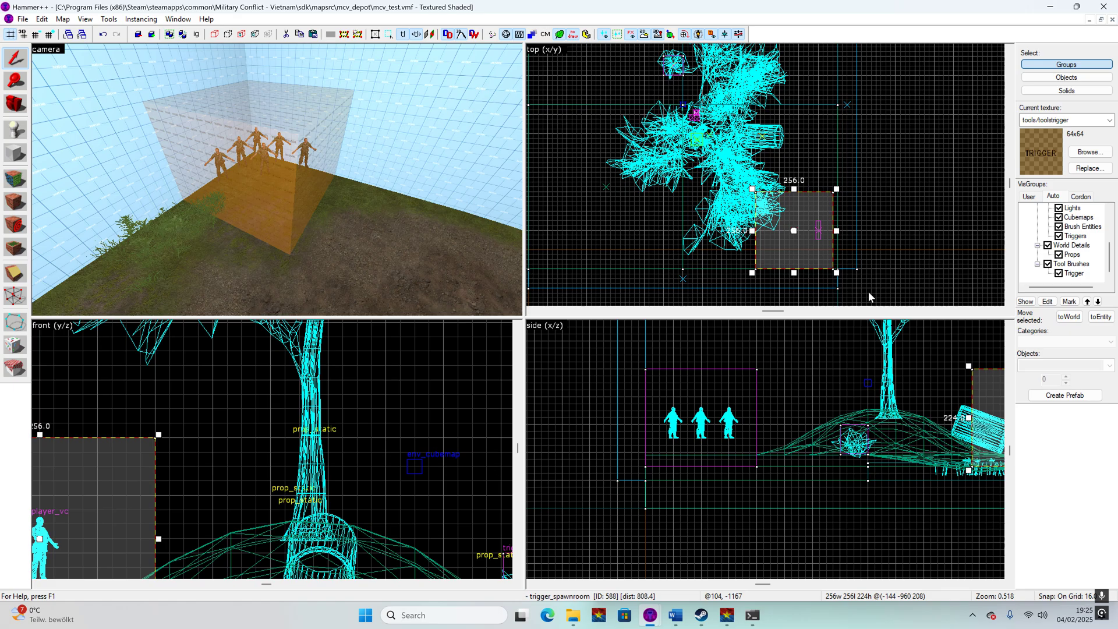
scroll(868, 297, "up", 5)
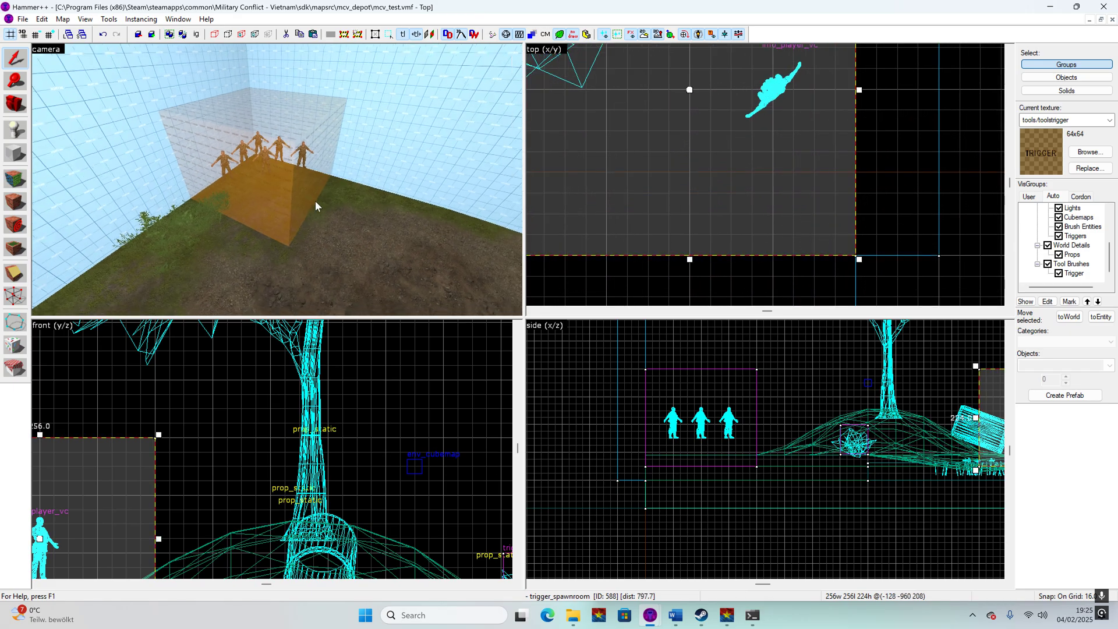
key("z")
key("w")
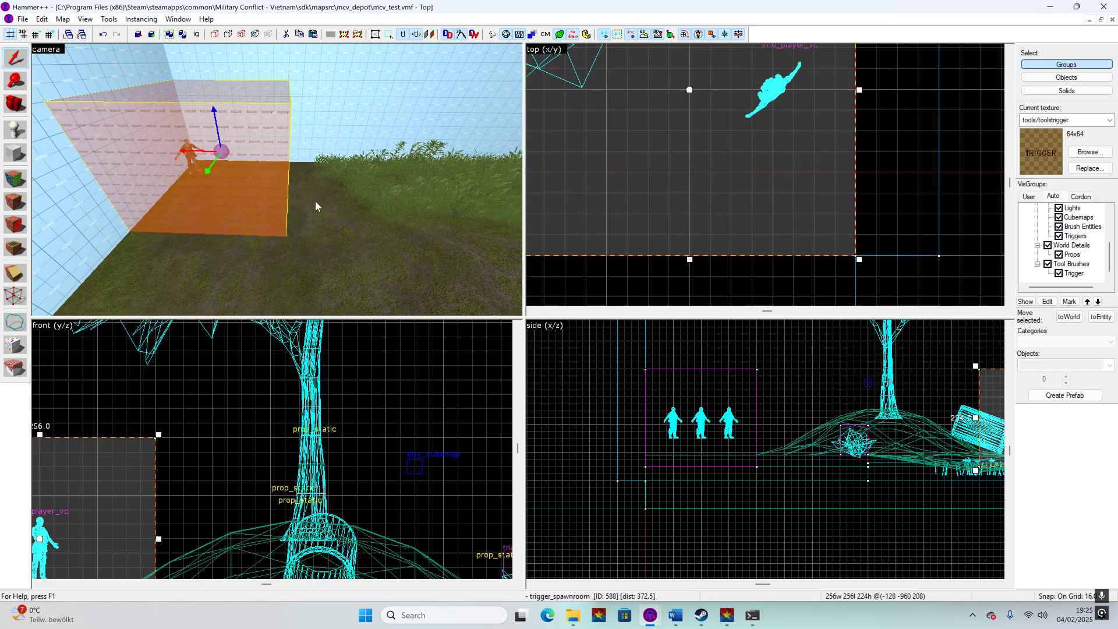
key("a")
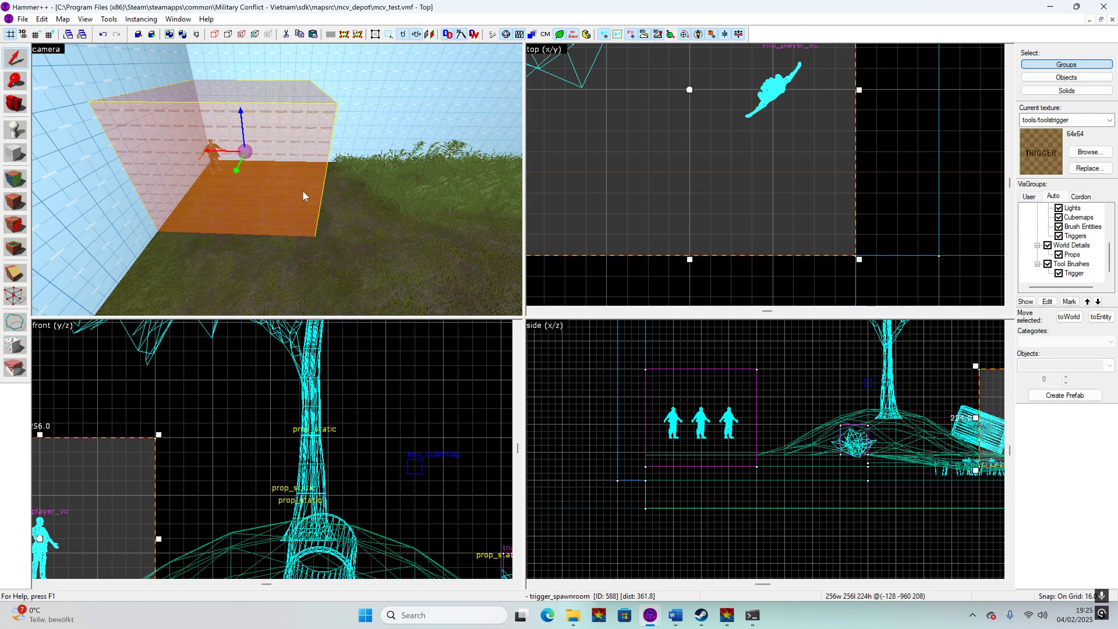
- Tie the duplicated trigger block over the Viet Cong spawn to a new separate entity and bring up its properties
key("ctrl+t")
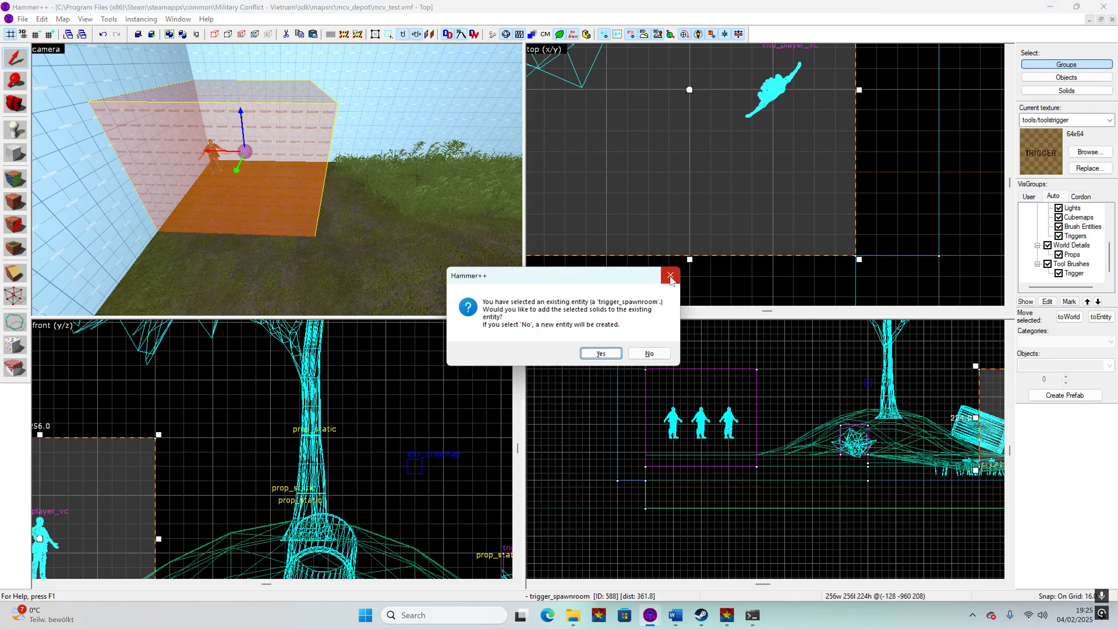
left_click(652, 352)
left_click(740, 173)
left_click(749, 262)
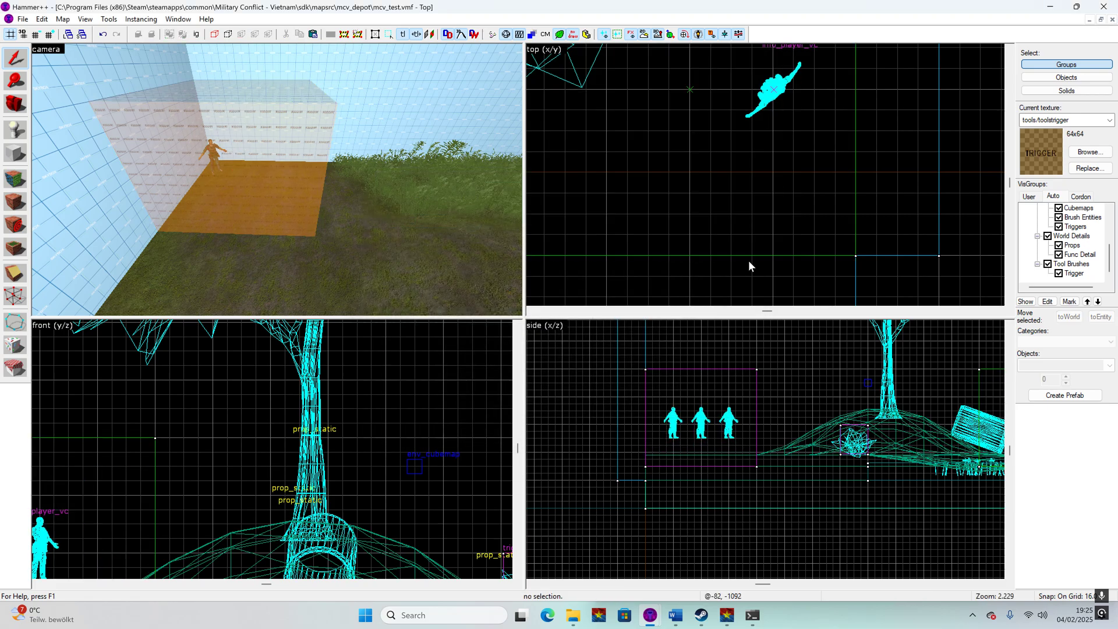
left_click(749, 260)
key("alt+Return")
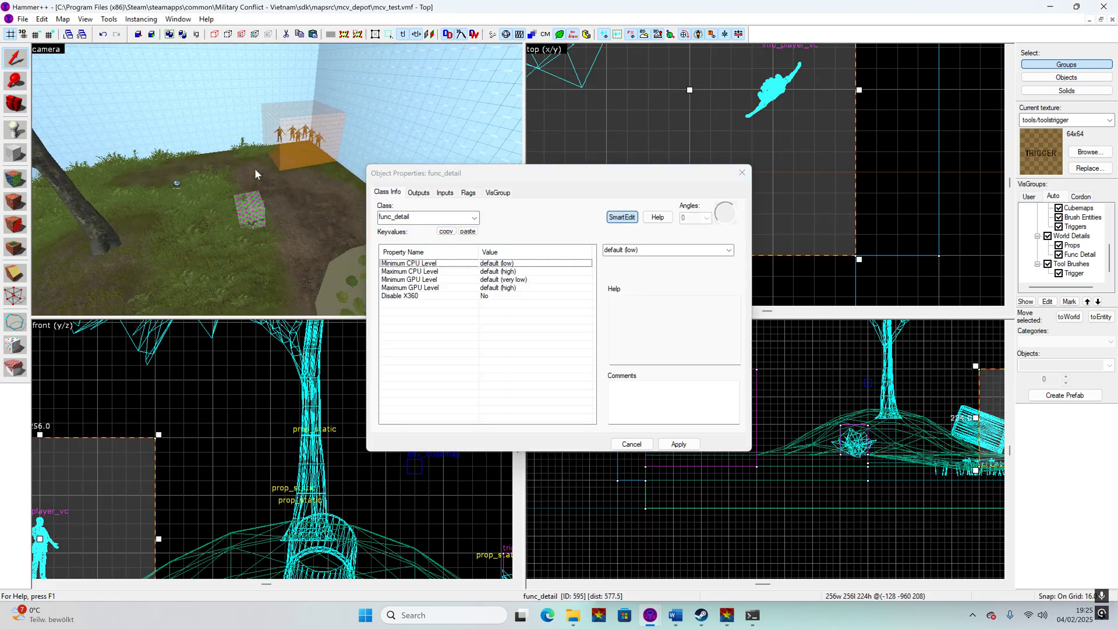
- Set the class of the entity over the Viet Cong spawn to trigger_spawnroom and apply it
key("z")
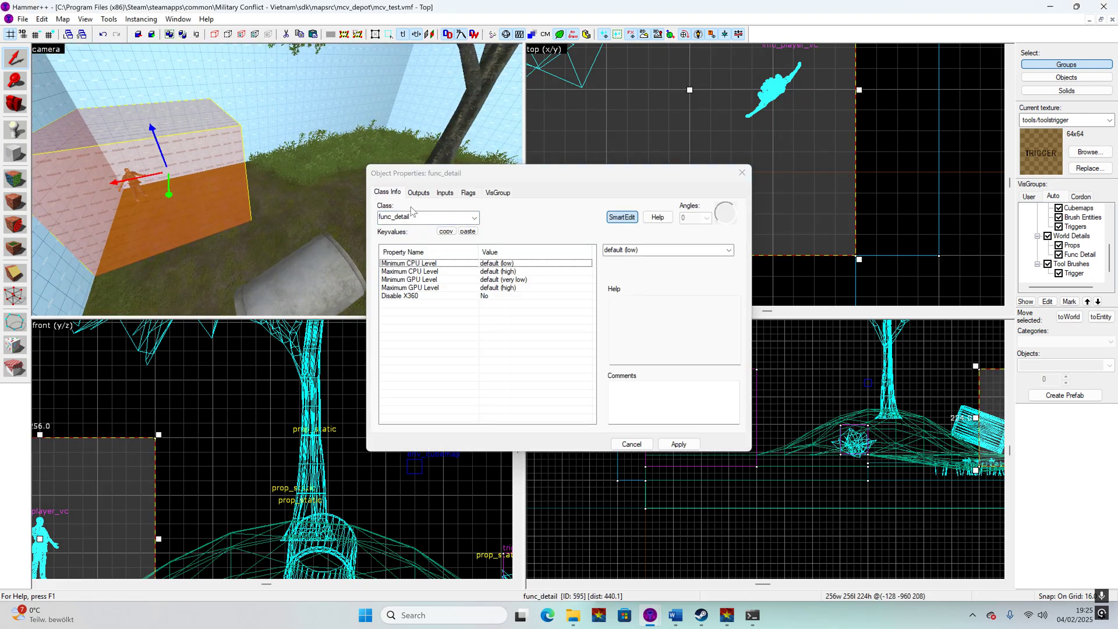
left_click(474, 219)
left_click_drag(476, 312, 476, 413)
left_click(422, 445)
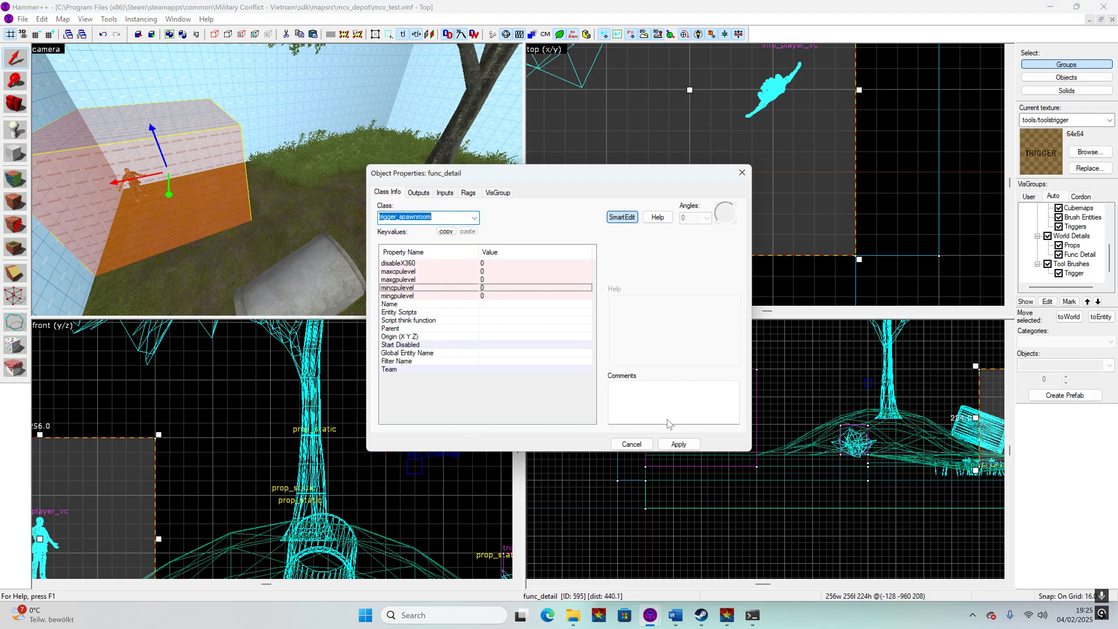
left_click(686, 446)
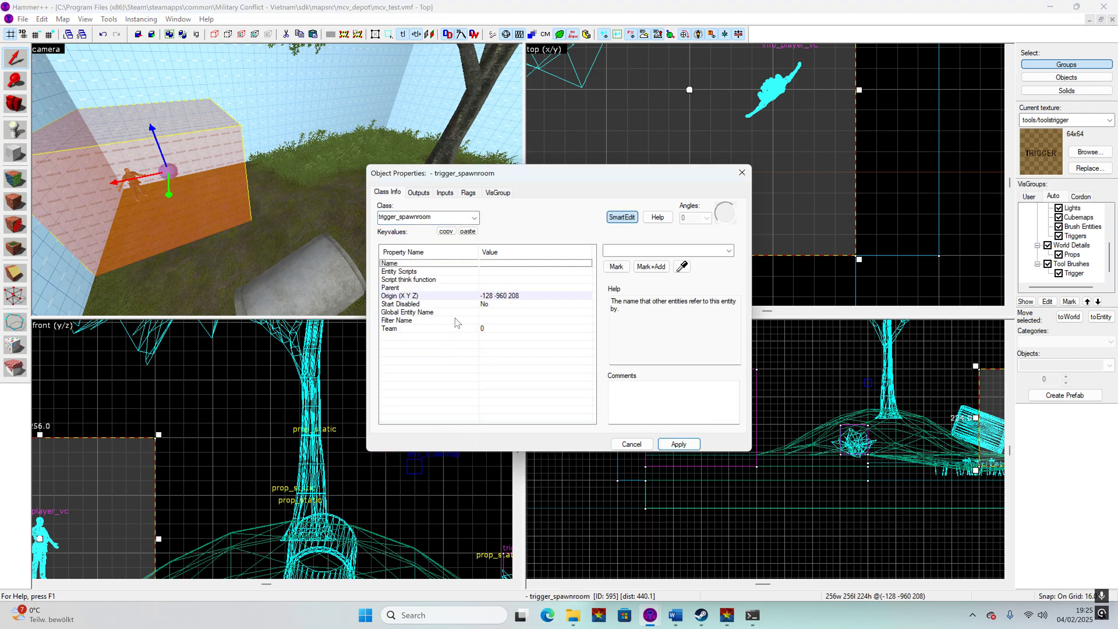
- Set the Team of the trigger_spawnroom over the Viet Cong spawn to Viet Cong, close its properties and deselect it
left_click(492, 328)
left_click(729, 250)
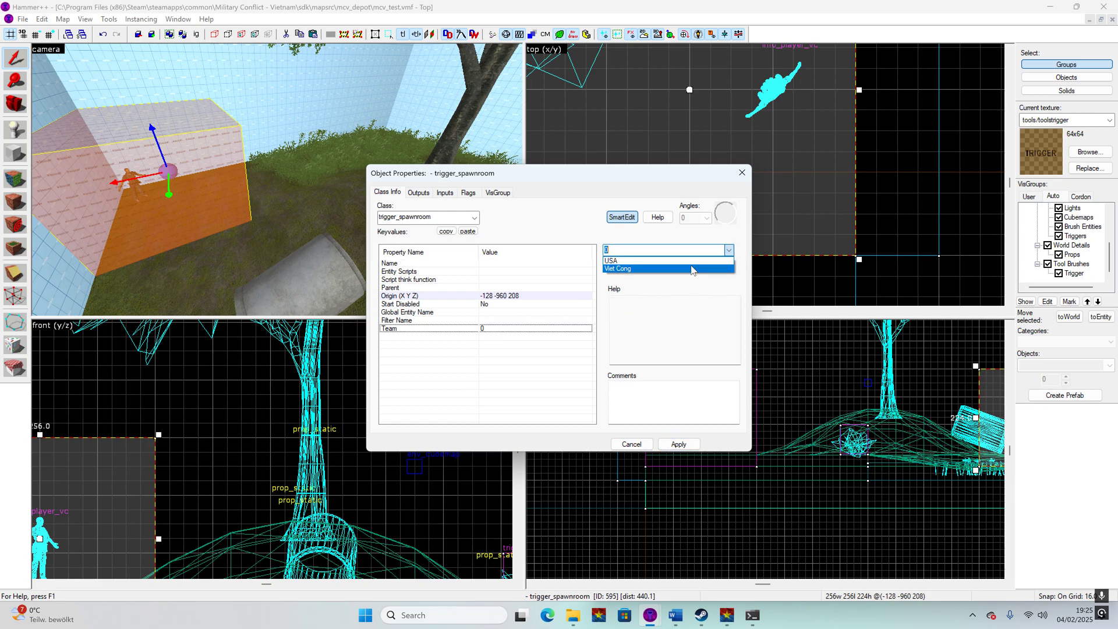
left_click(623, 266)
left_click(675, 443)
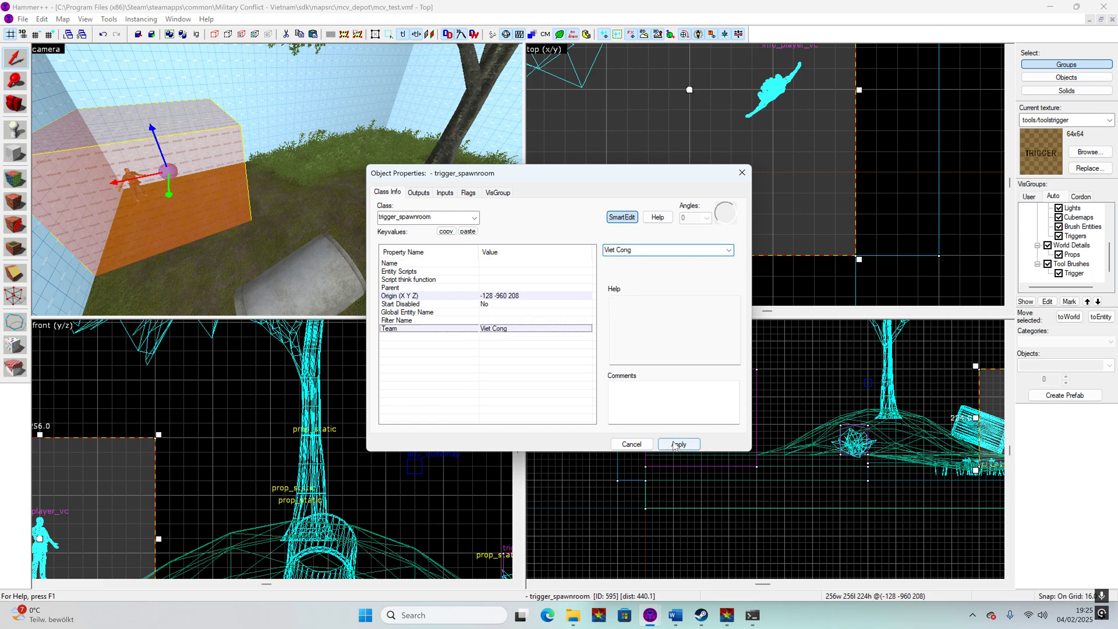
left_click(737, 178)
key("Escape")
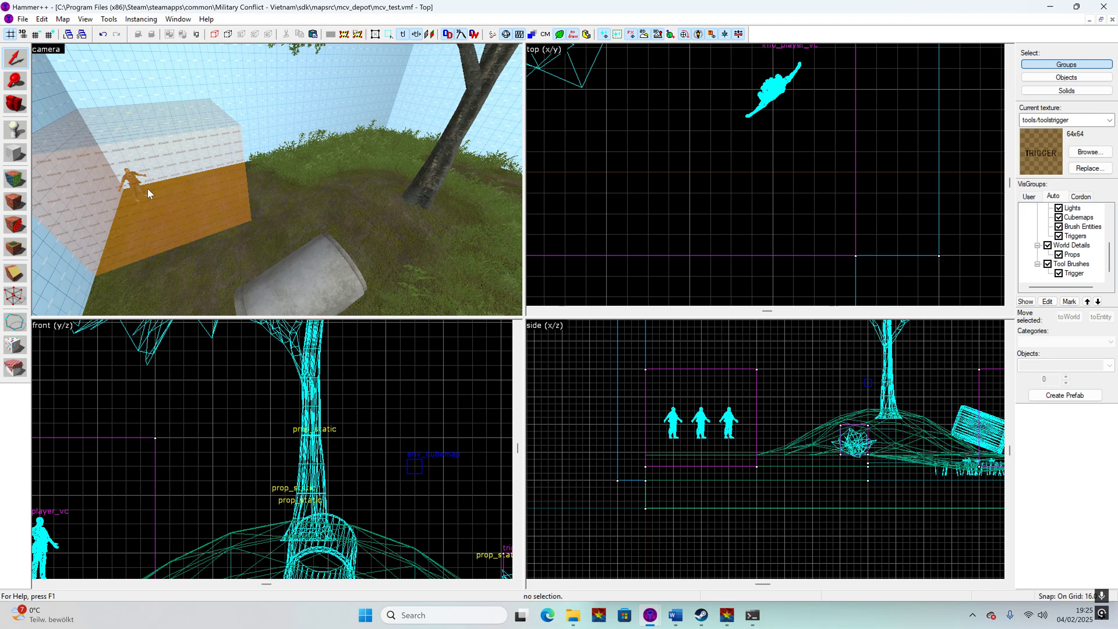
- Check the Team property of the trigger_spawnroom around the US spawns, leaving it as is
key("z")
key("w")
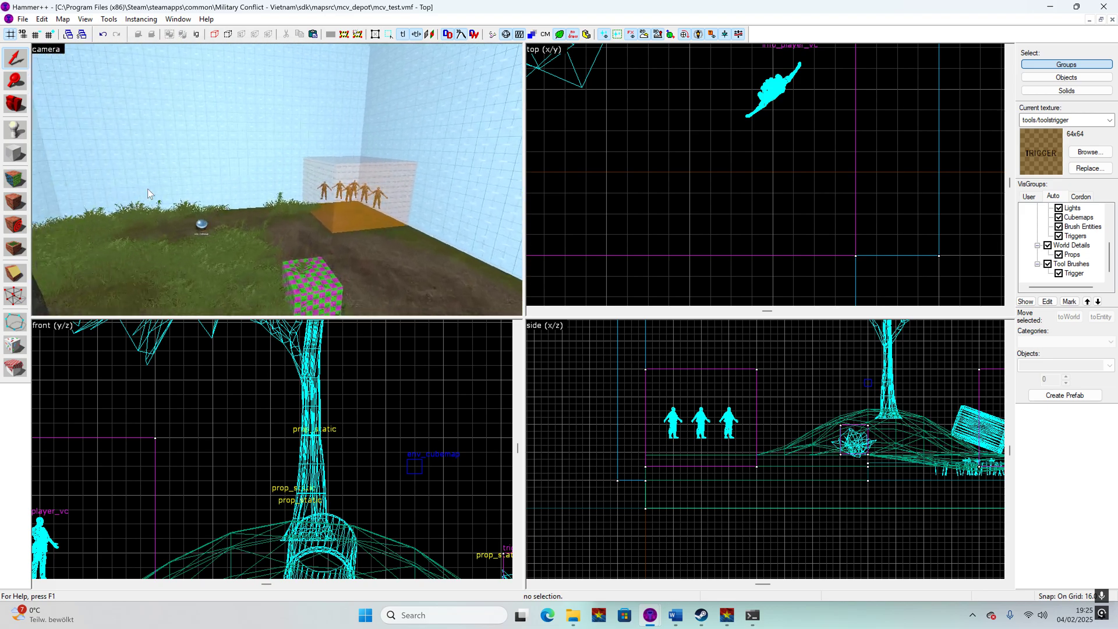
key("z")
double_click(322, 210)
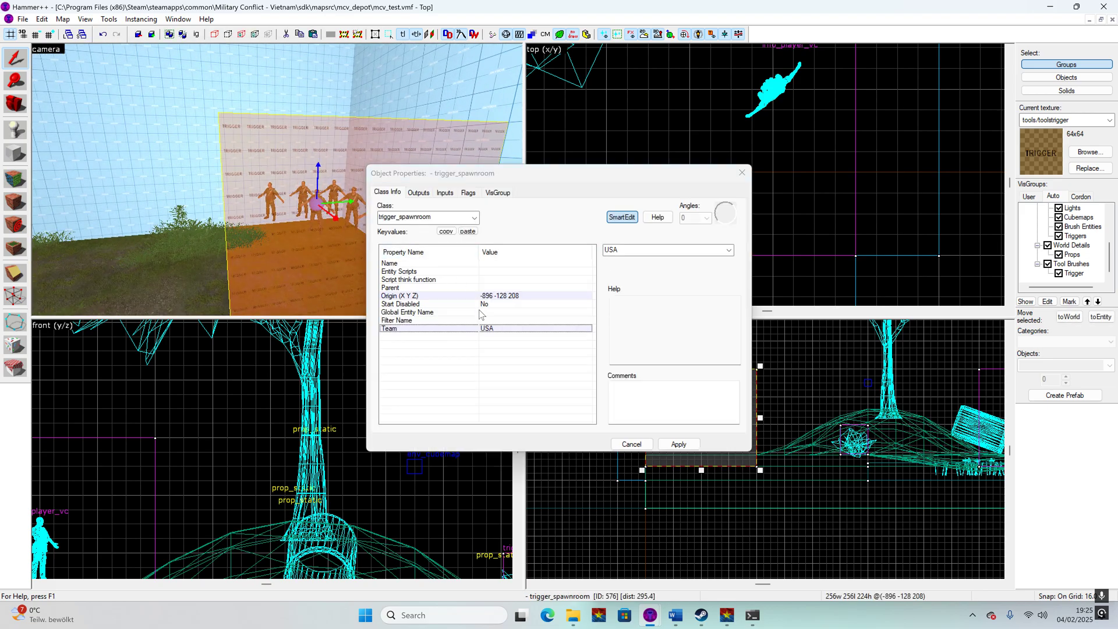
left_click(740, 174)
key("Escape")
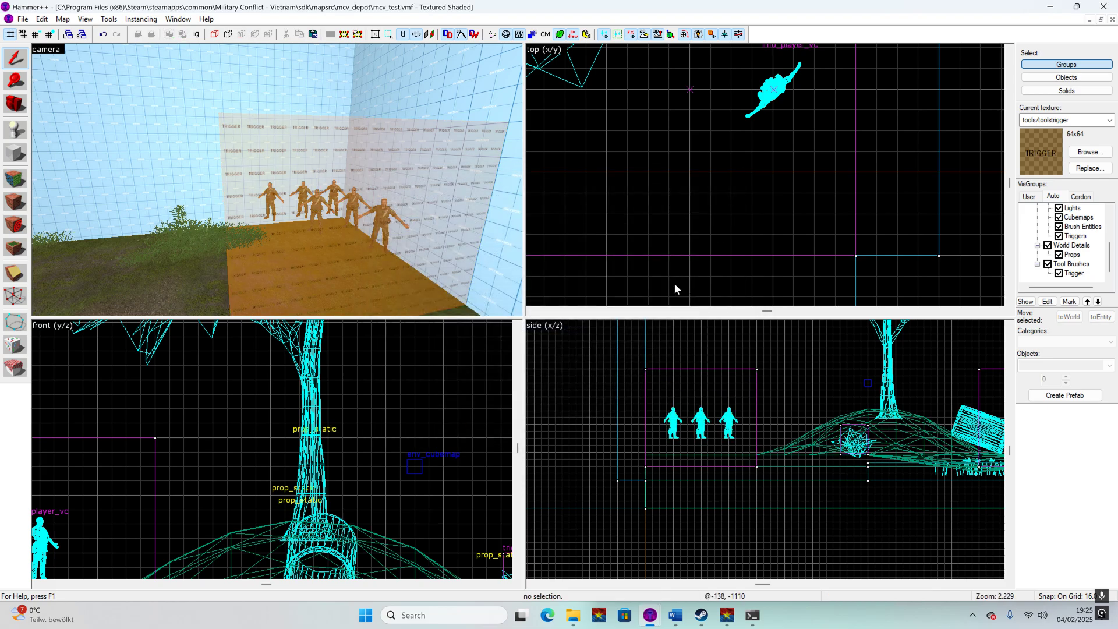
- Save the mcv_test map with both spawnroom triggers in place
scroll(195, 219, "down", 5)
key("z")
key("s")
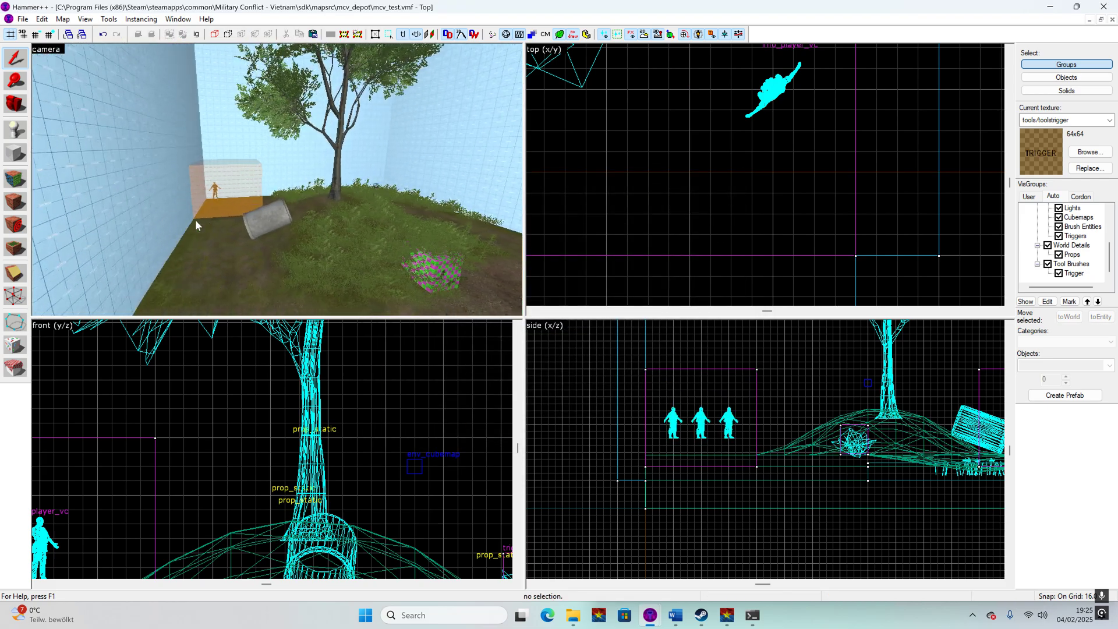
key("z")
left_click(23, 20)
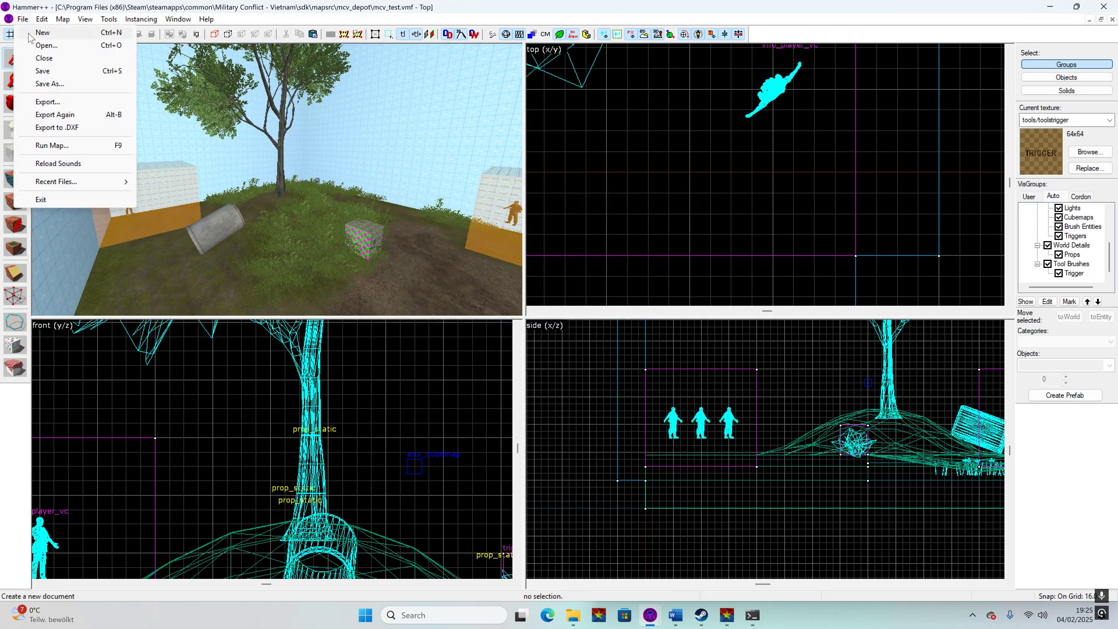
left_click(51, 71)
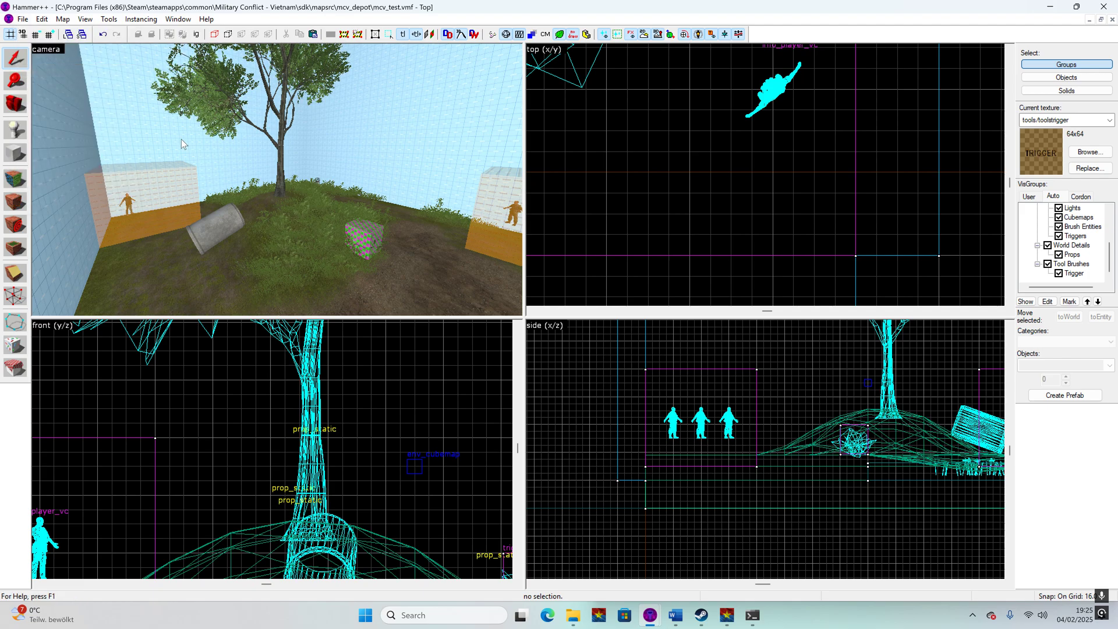
- Open the recently used map mcv_depot.vmf
left_click(24, 19)
mouse_move(61, 182)
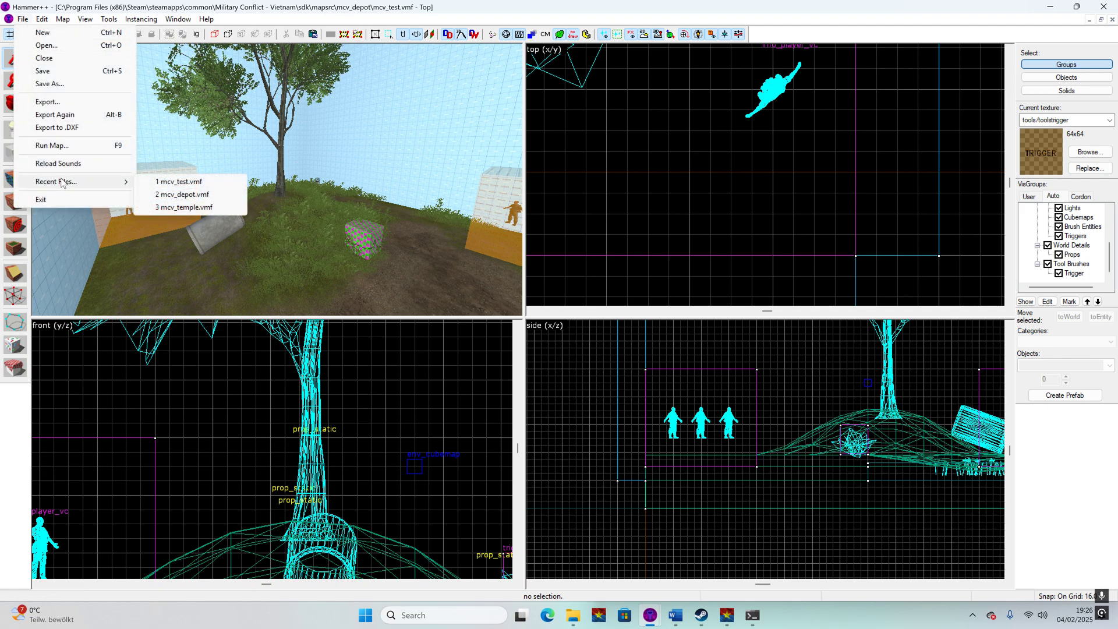
left_click(202, 194)
left_click(629, 368)
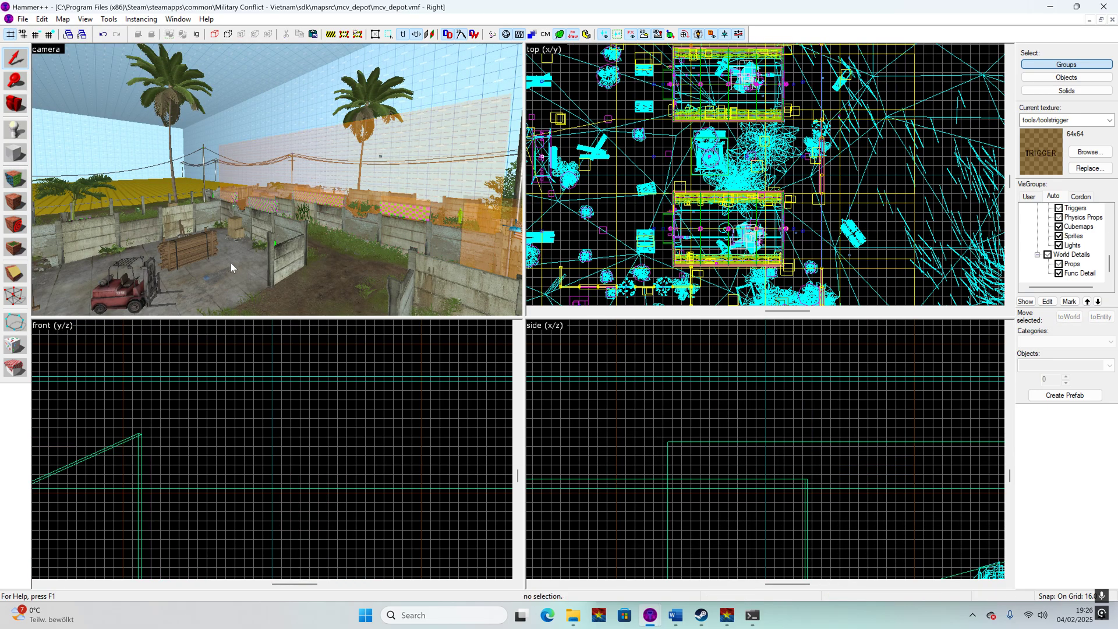
- Examine the trigger volumes around the flags, hangars and buildings throughout the mcv_depot map
key("z")
key("w")
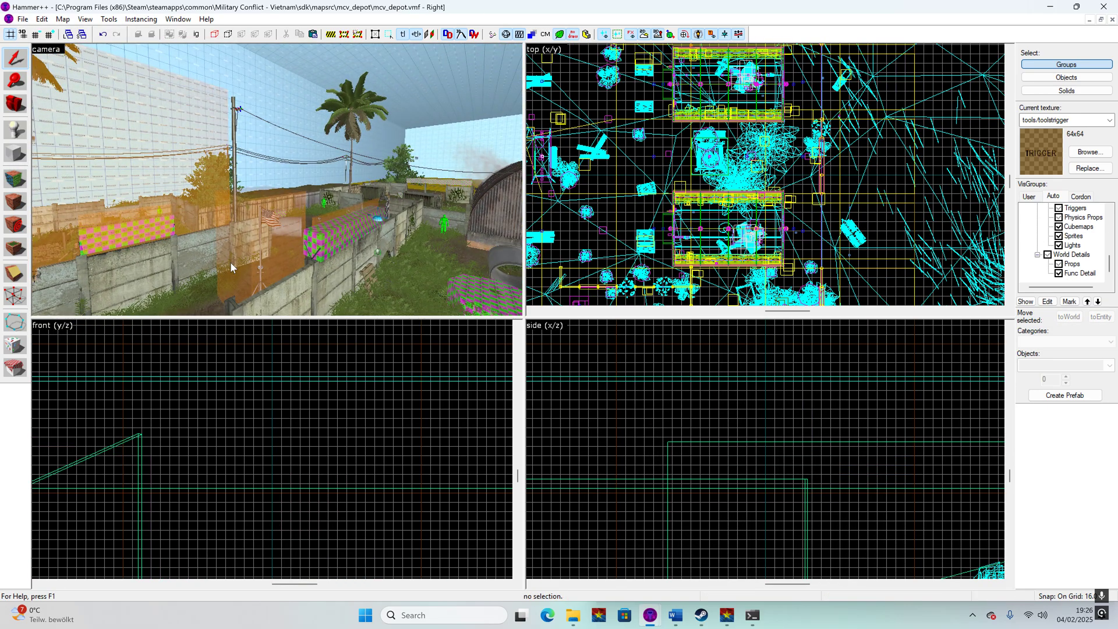
key("a")
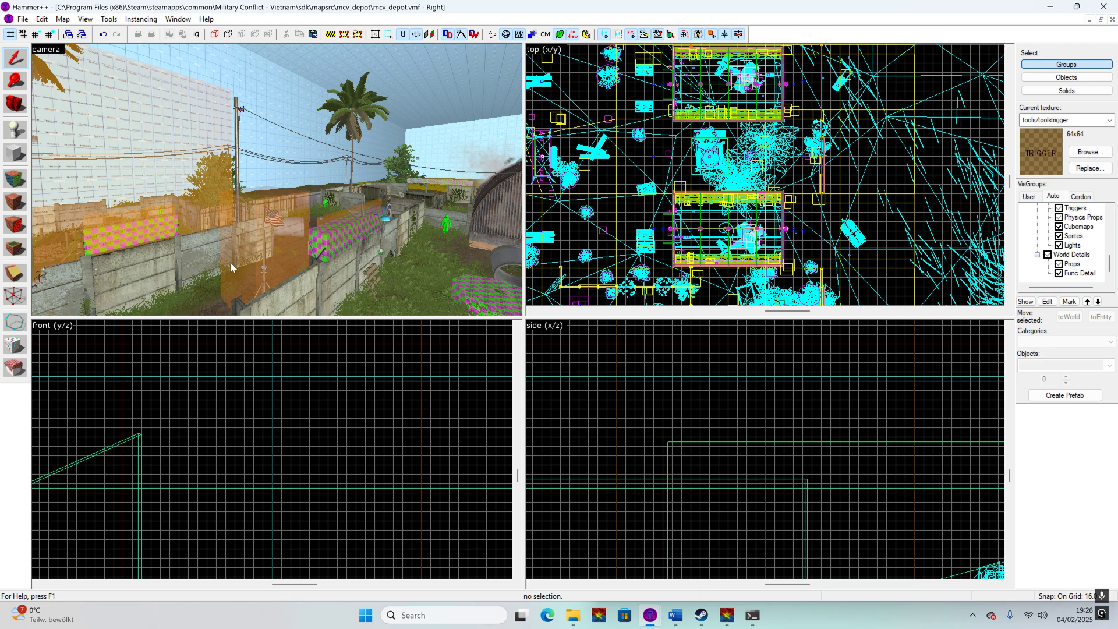
key("z")
key("w")
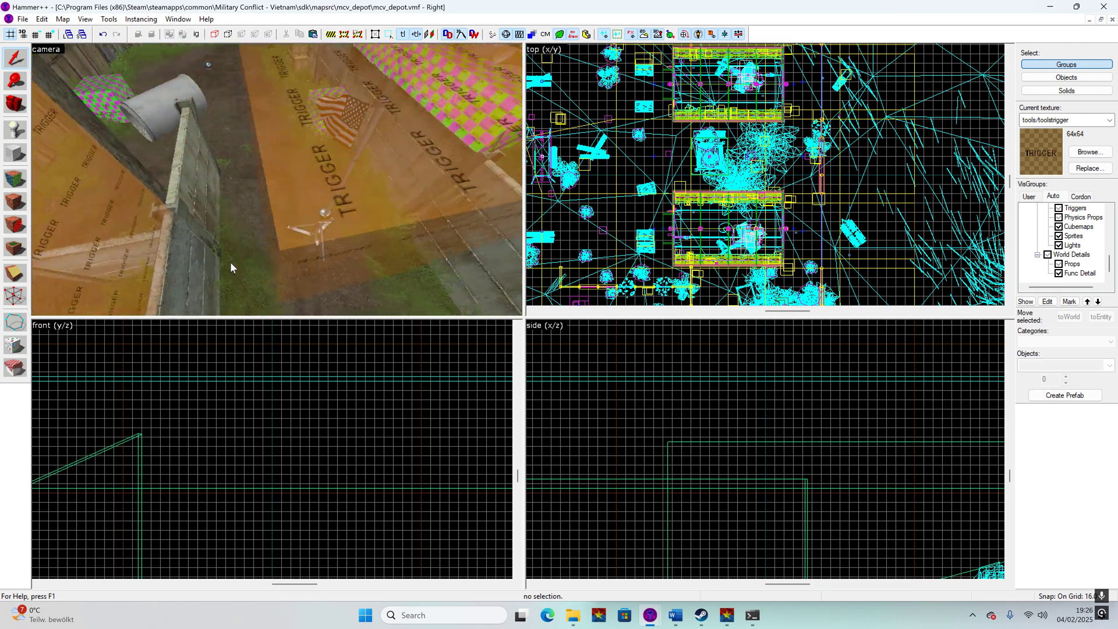
key("w")
key("s")
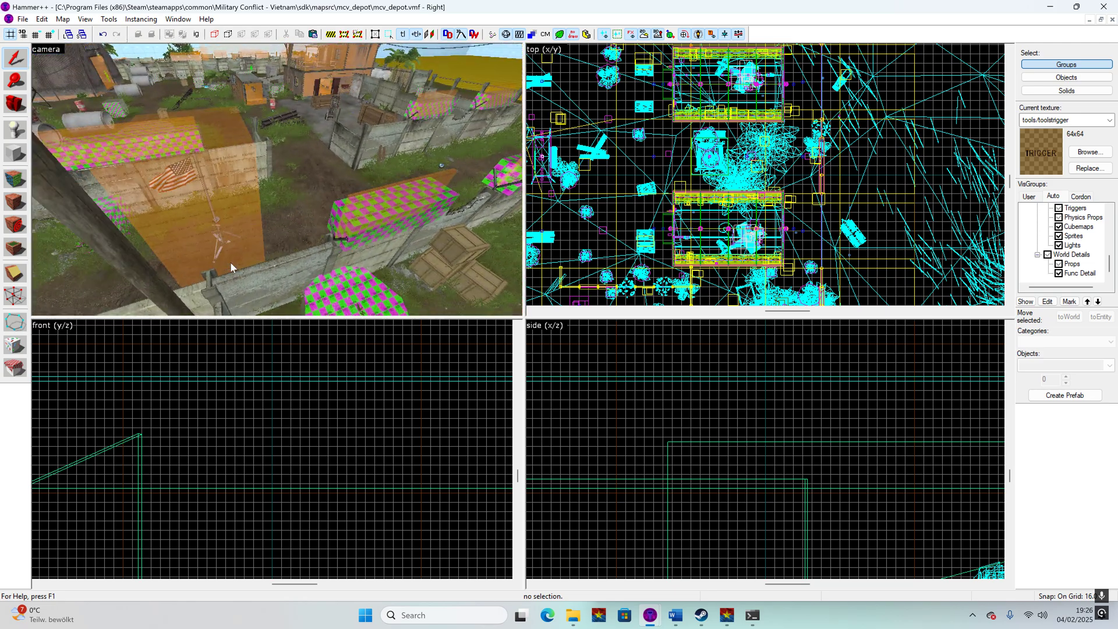
key("a")
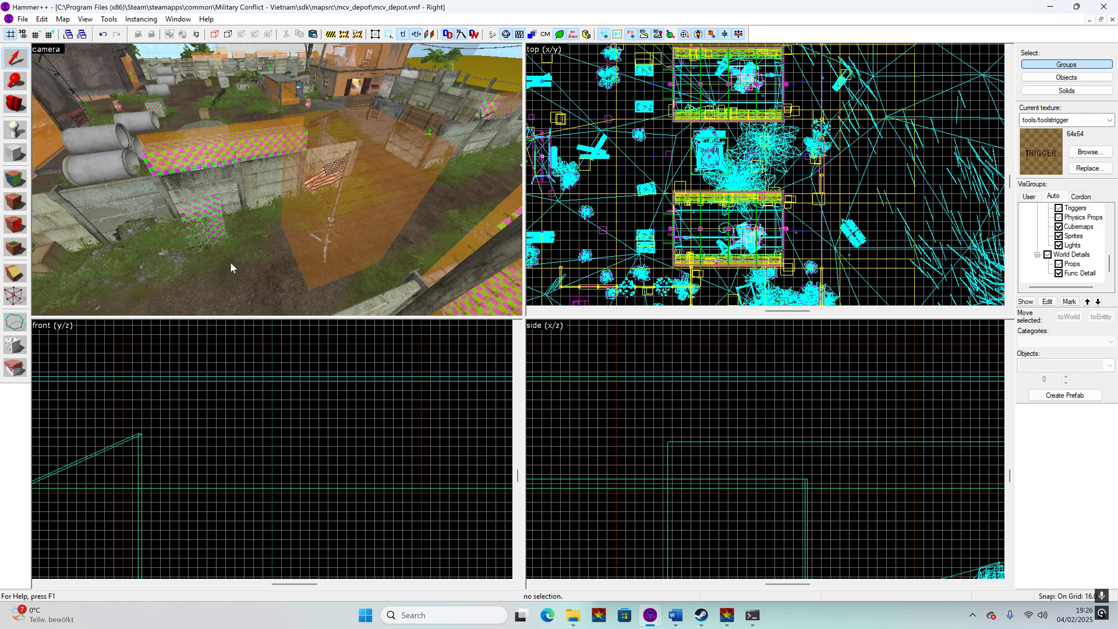
key("w")
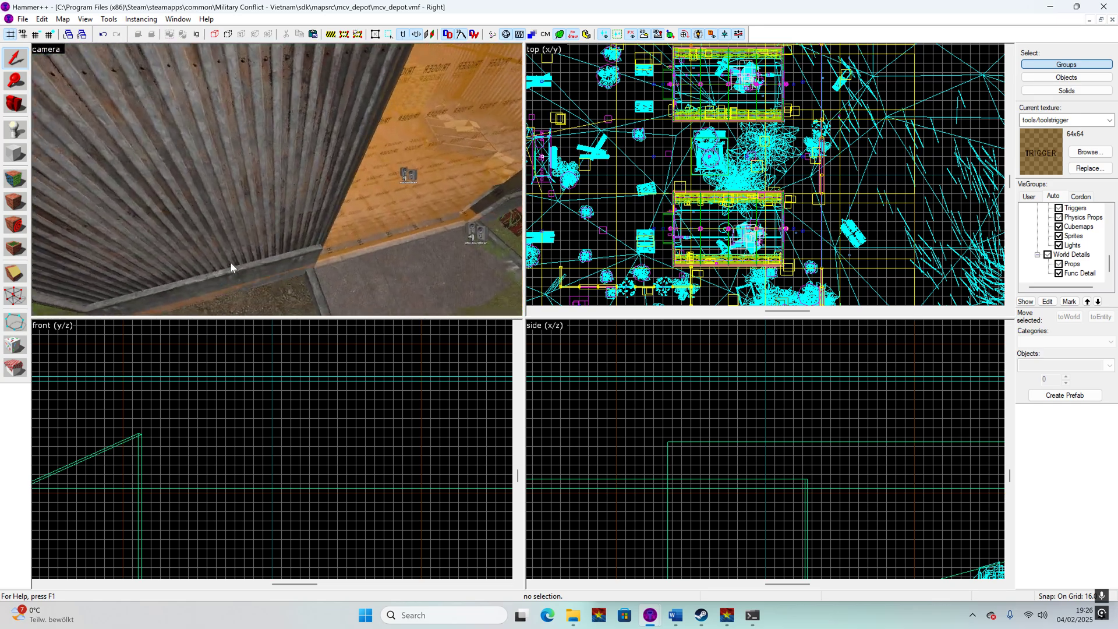
key("w")
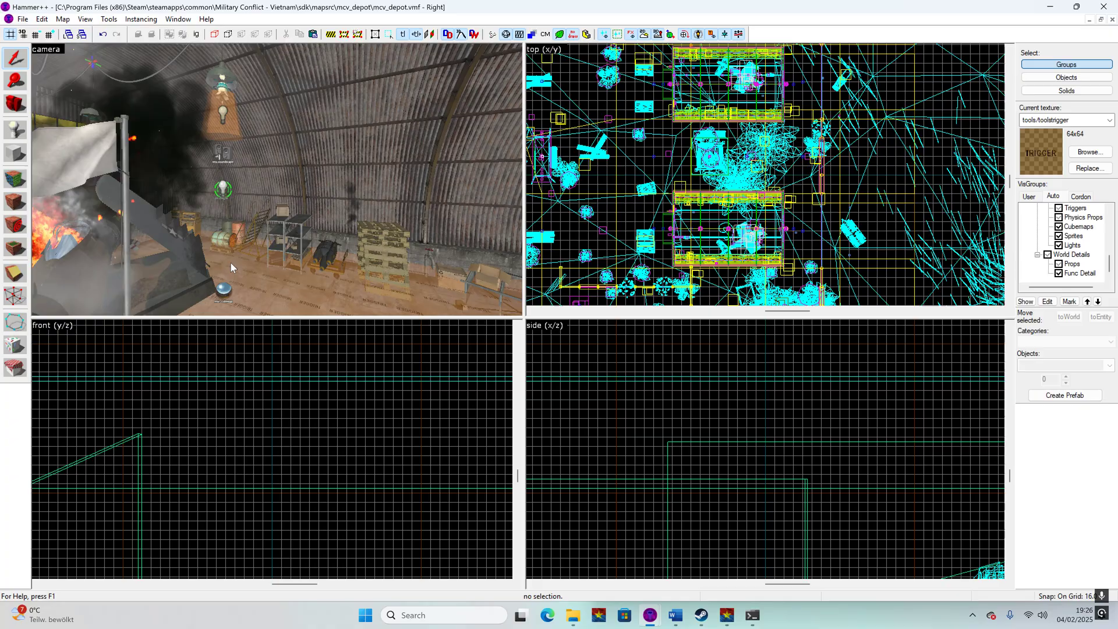
key("w")
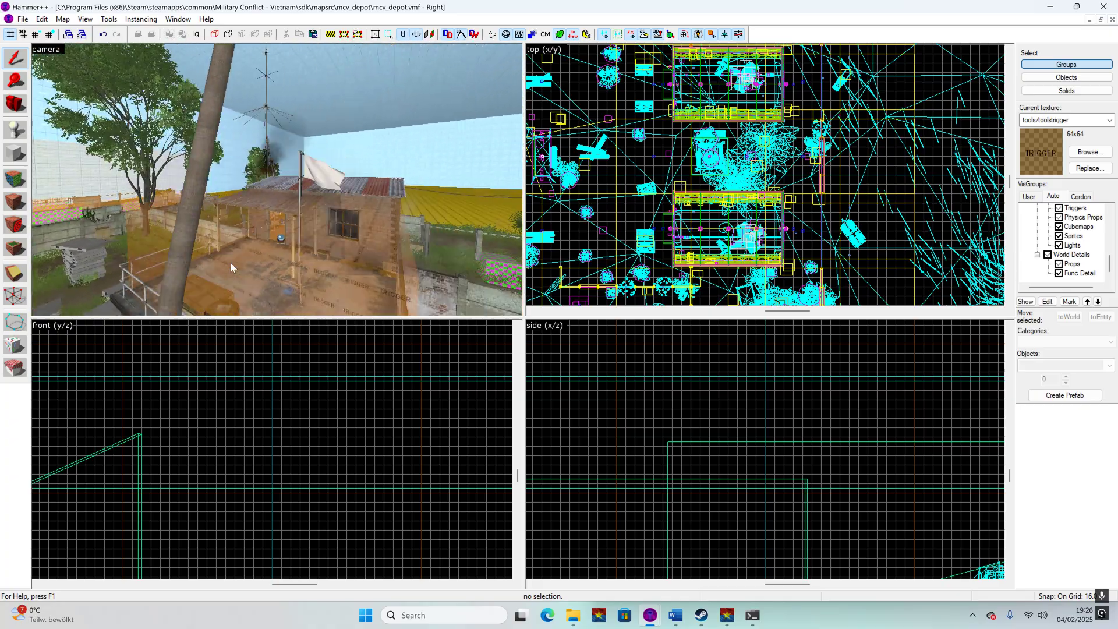
key("w")
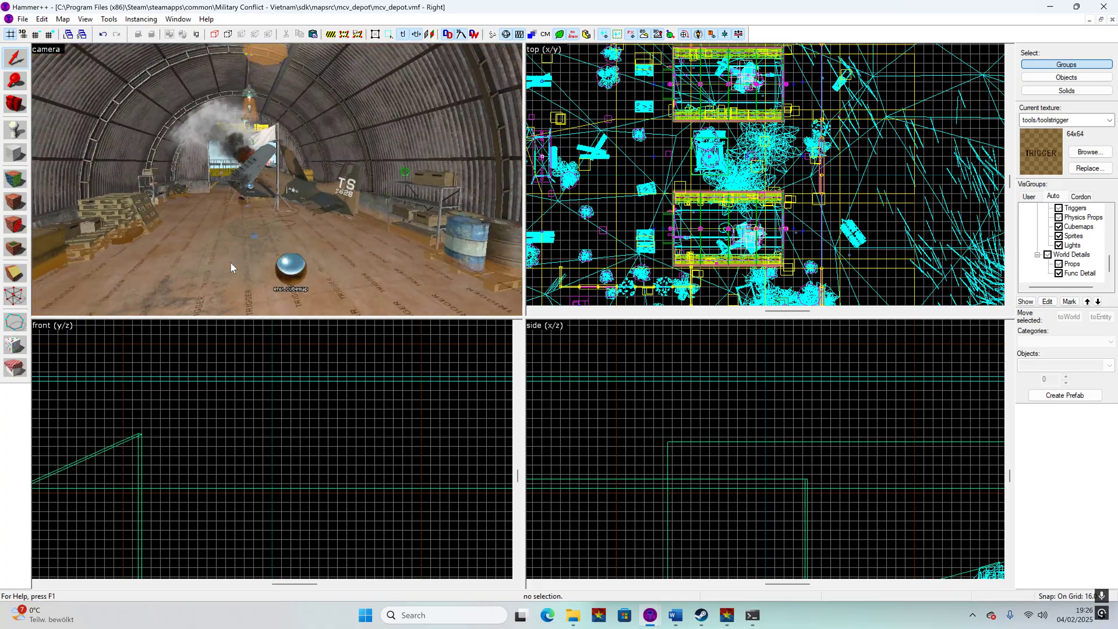
key("w")
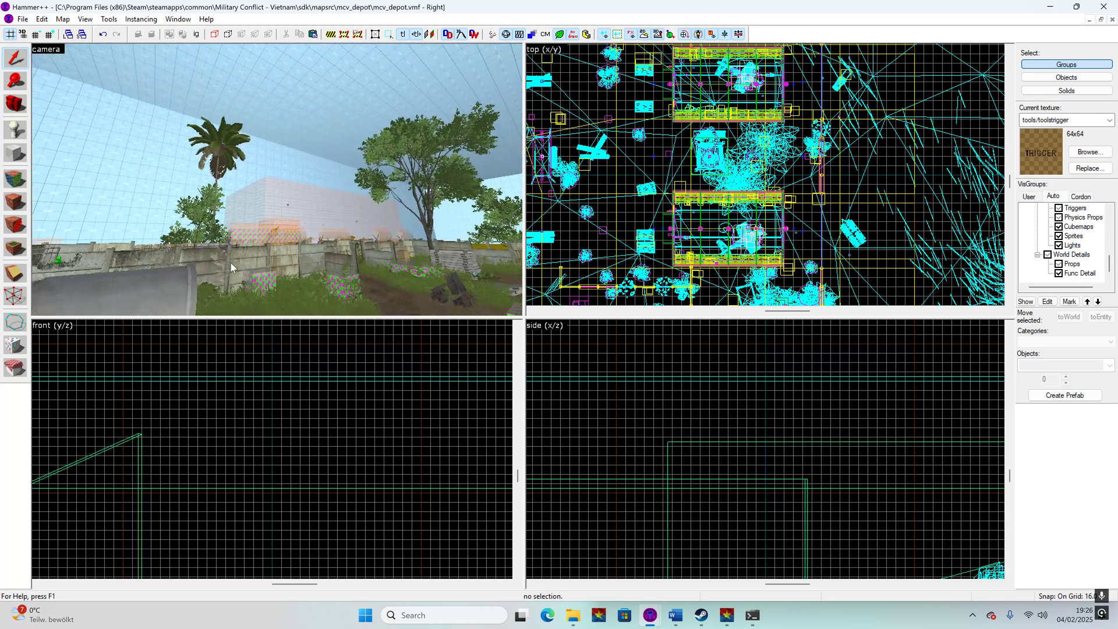
- Select the vietnam_ctf_area trigger volume around the Viet Cong flag between the concrete walls to inspect it
key("w")
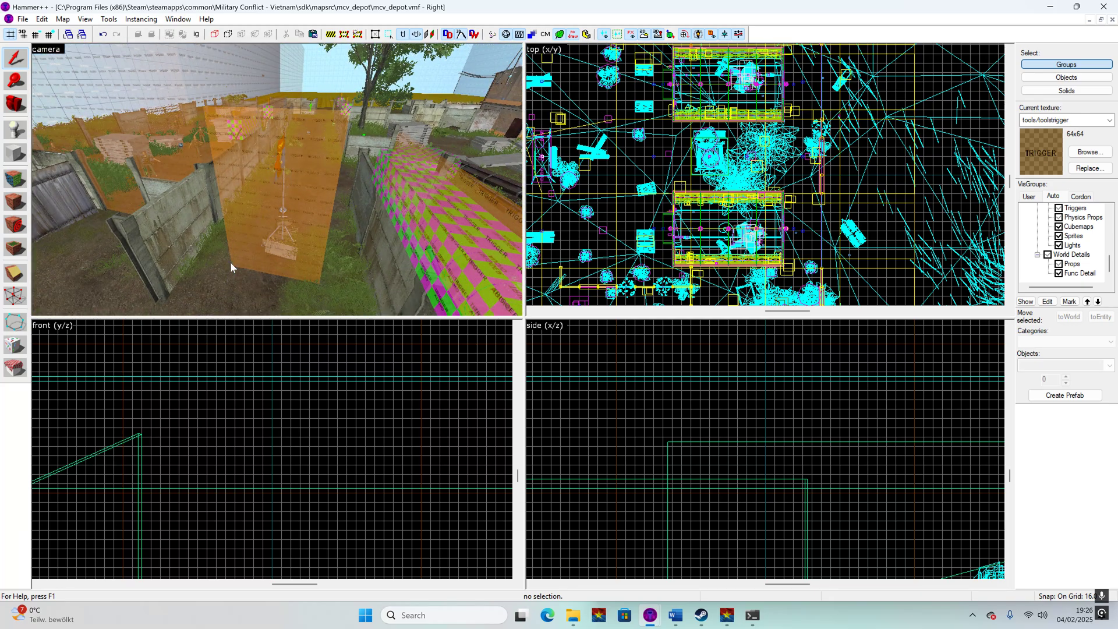
key("w")
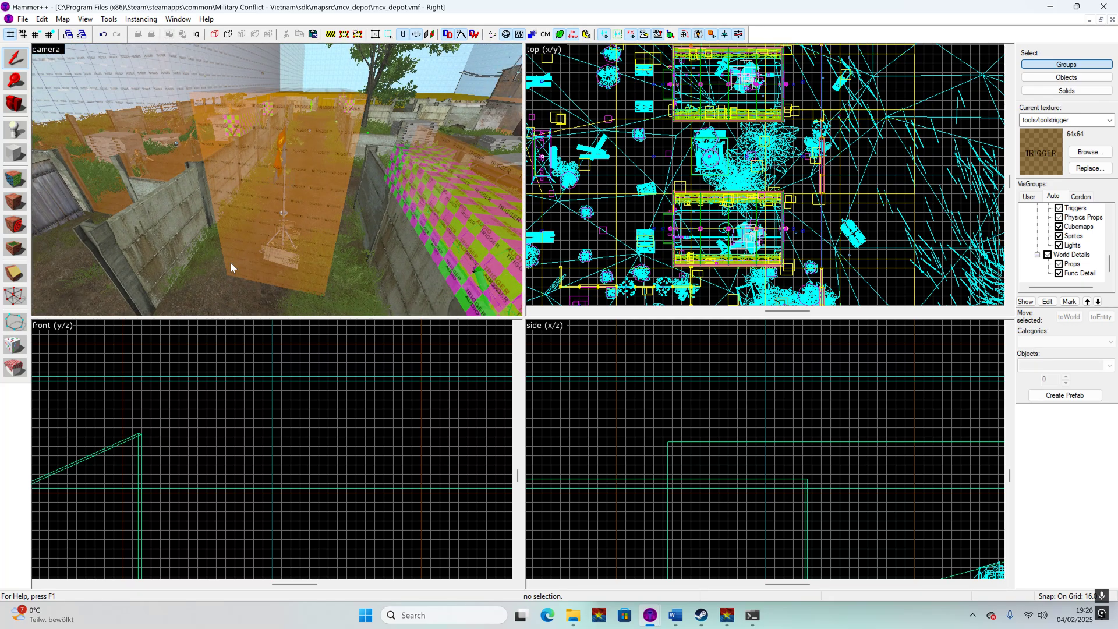
key("w")
key("w")
left_click(226, 184)
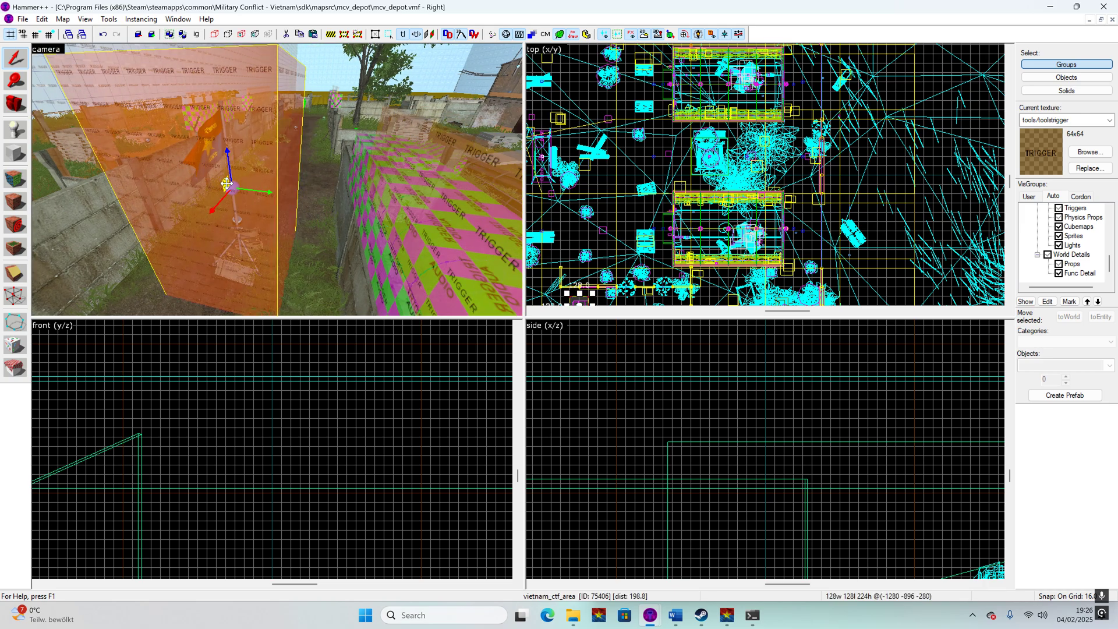
key("s")
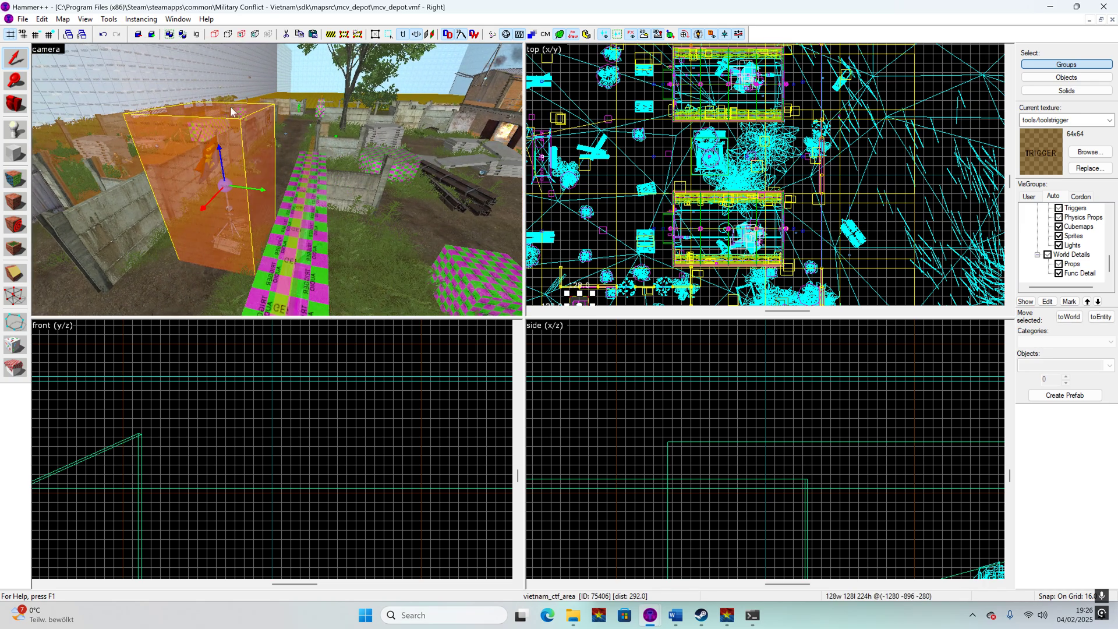
- Hide the Tool Brushes auto visgroup in mcv_depot and collapse its subgroups
scroll(1071, 234, "up", 3)
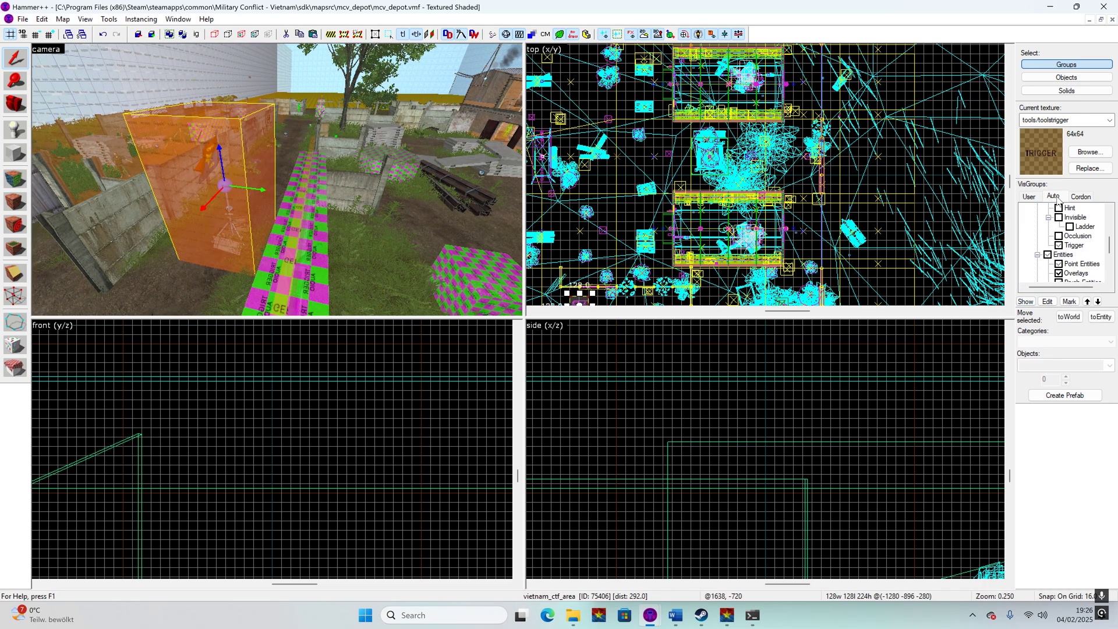
scroll(1073, 258, "up", 3)
left_click(1052, 240)
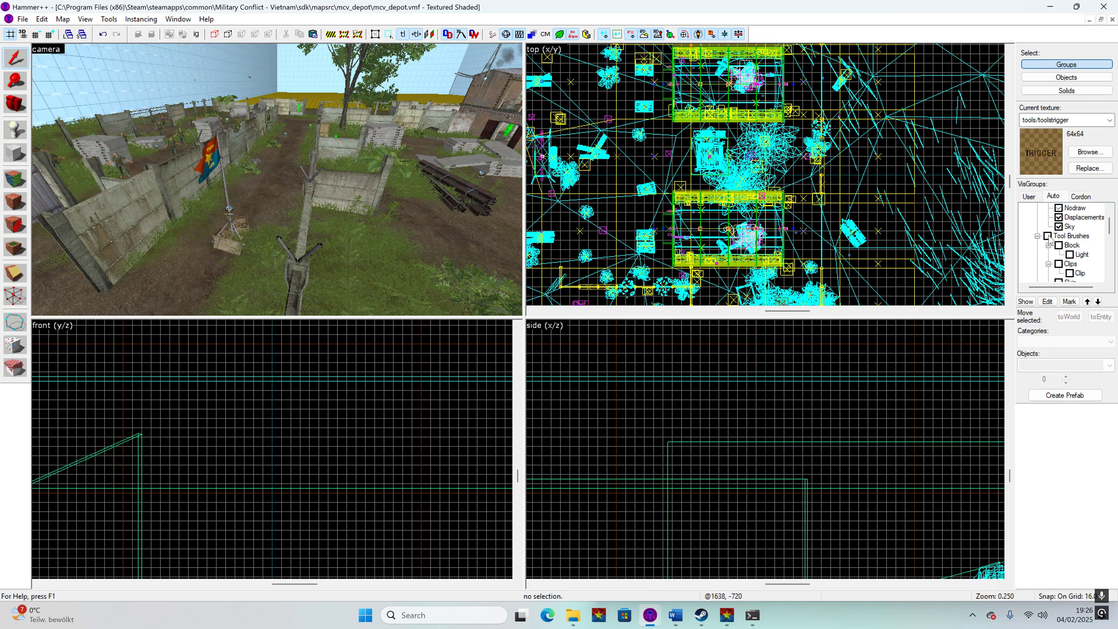
double_click(1051, 239)
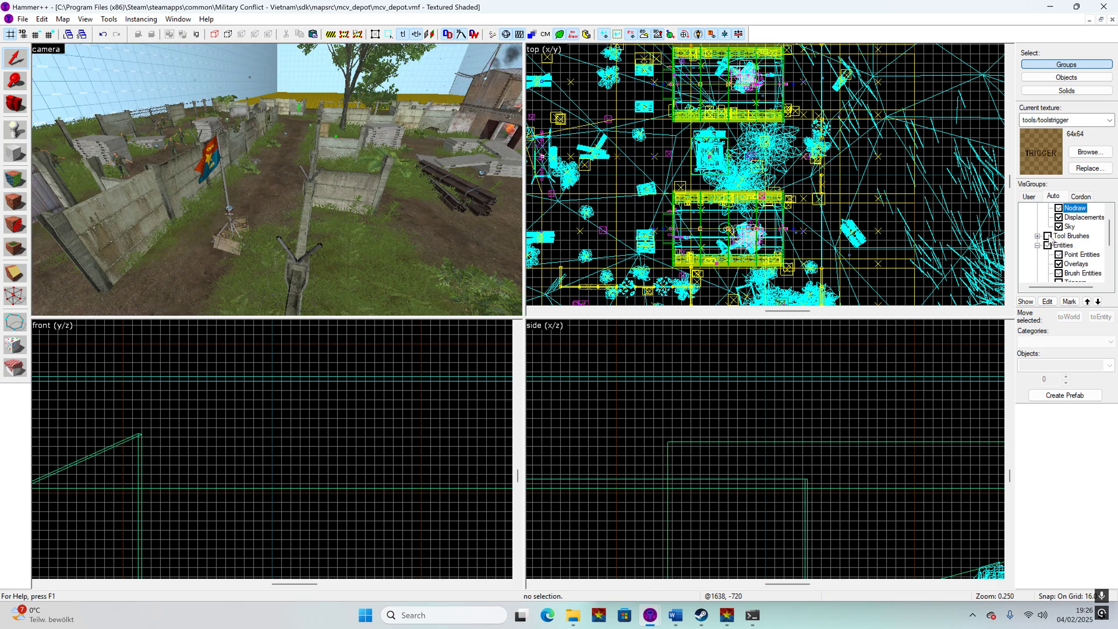
scroll(1065, 267, "down", 3)
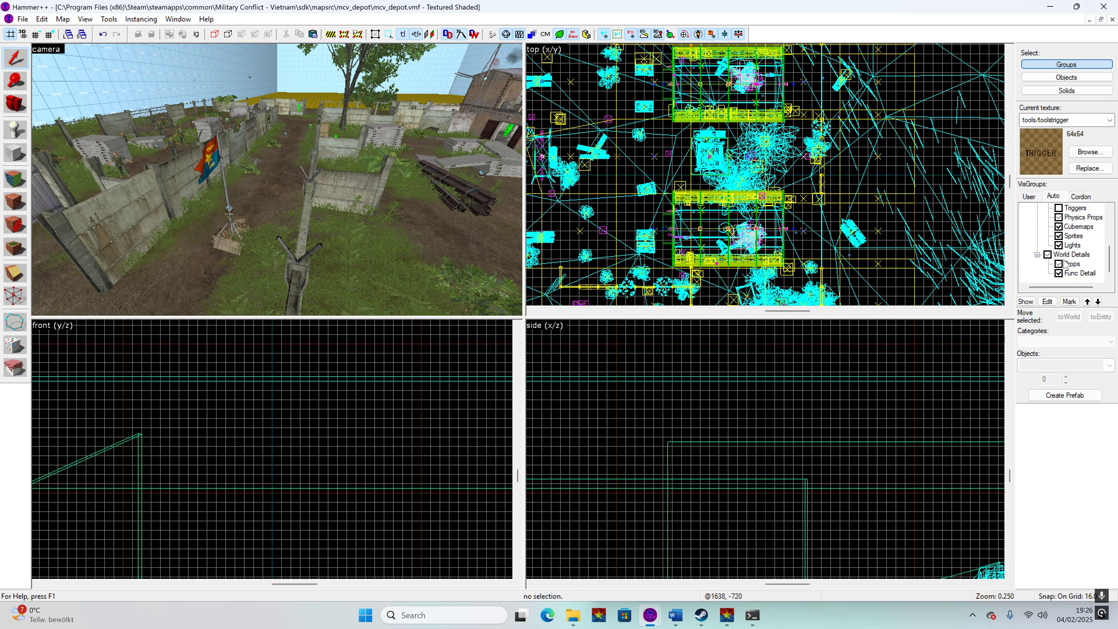
- Show the Trigger subgroup of the Tool Brushes auto visgroup again in mcv_depot
scroll(1064, 261, "up", 3)
scroll(1062, 253, "down", 3)
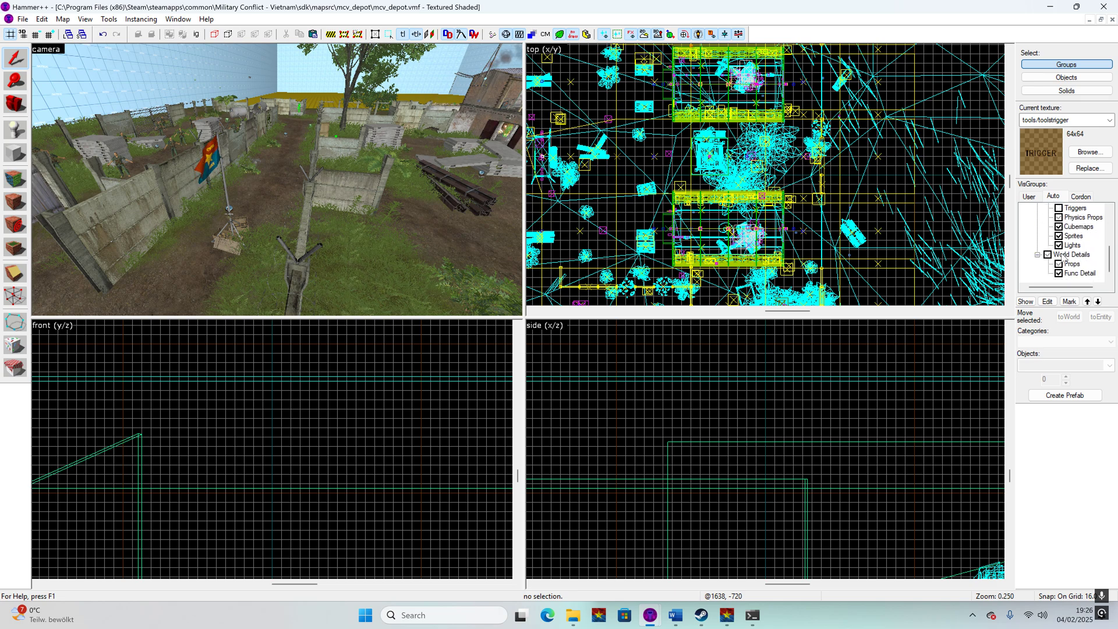
scroll(1063, 258, "up", 5)
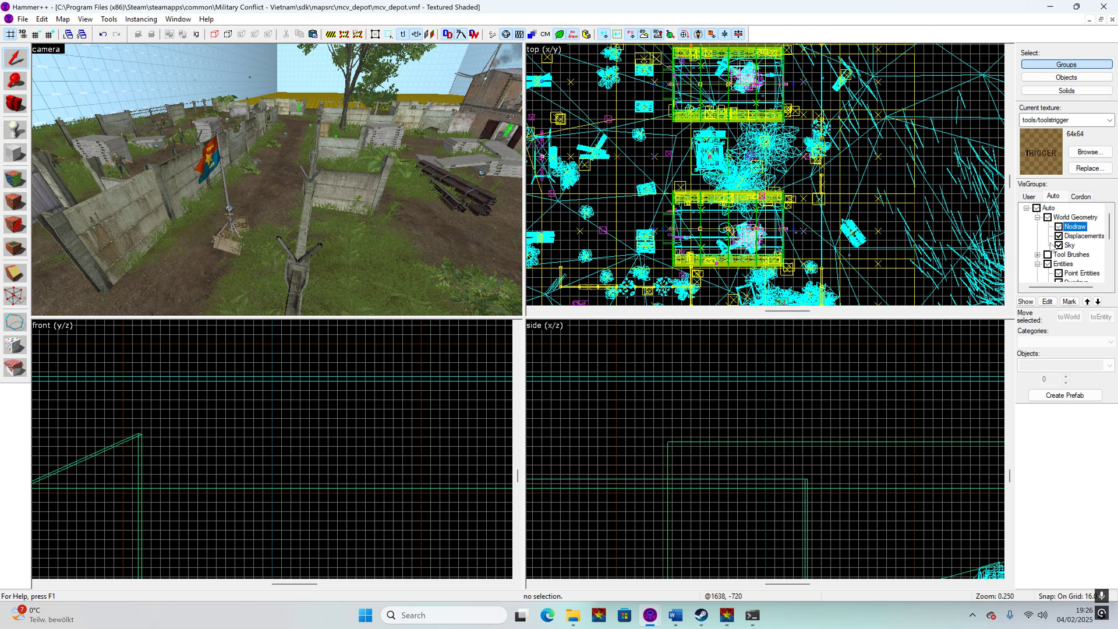
scroll(1042, 256, "down", 4)
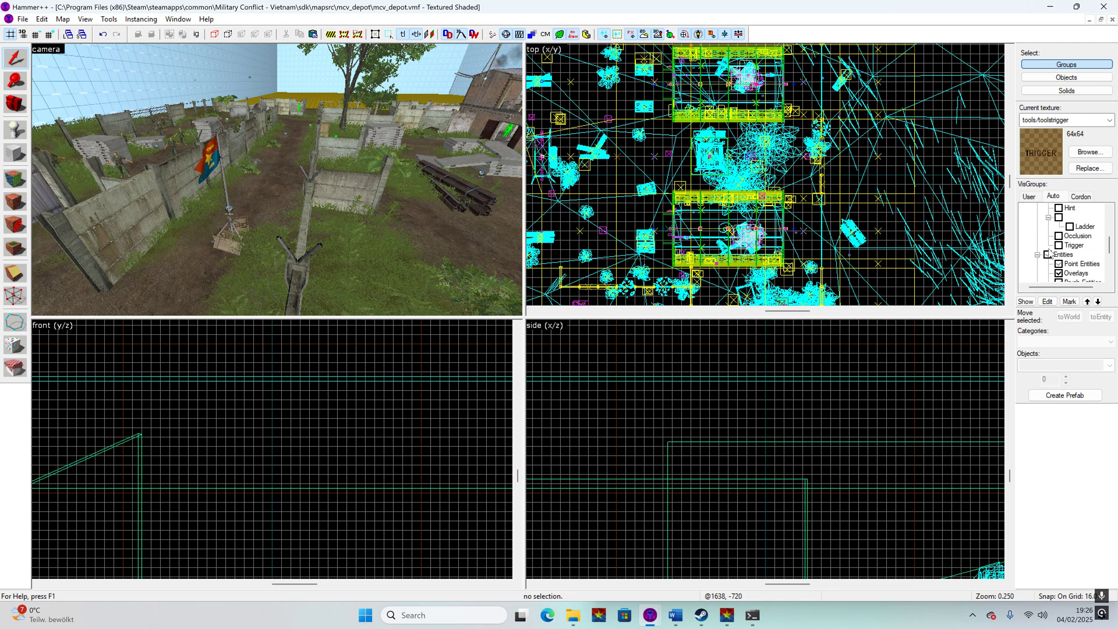
left_click(1059, 247)
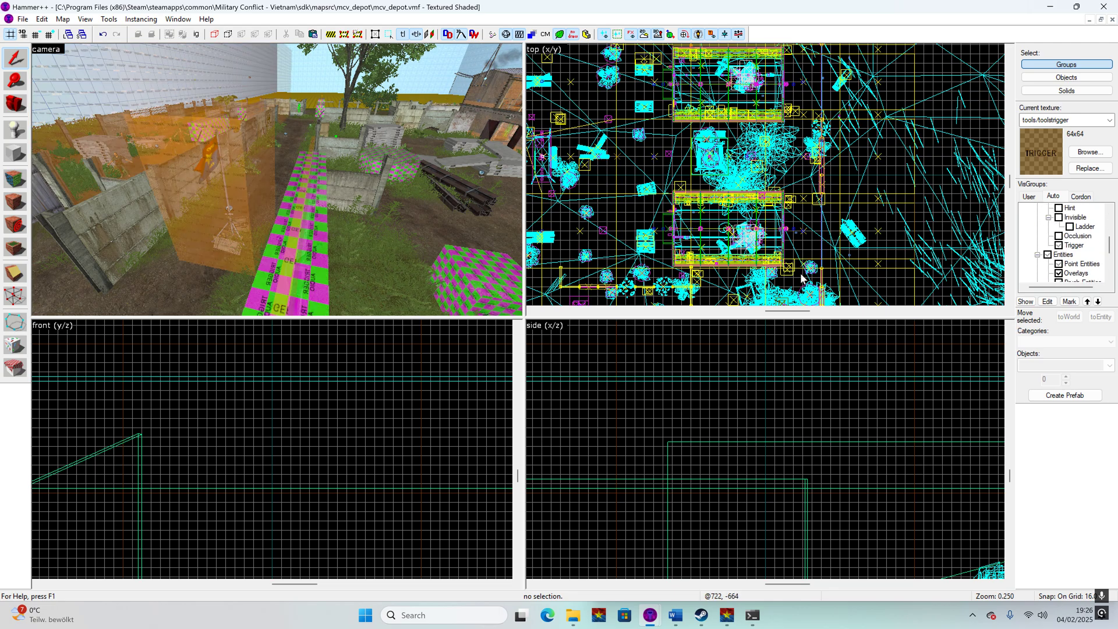
- Cut the vietnam_ctf_area volume around the Viet Cong flag together with the flag inside it from mcv_depot
left_click(244, 182)
key("a")
key("a")
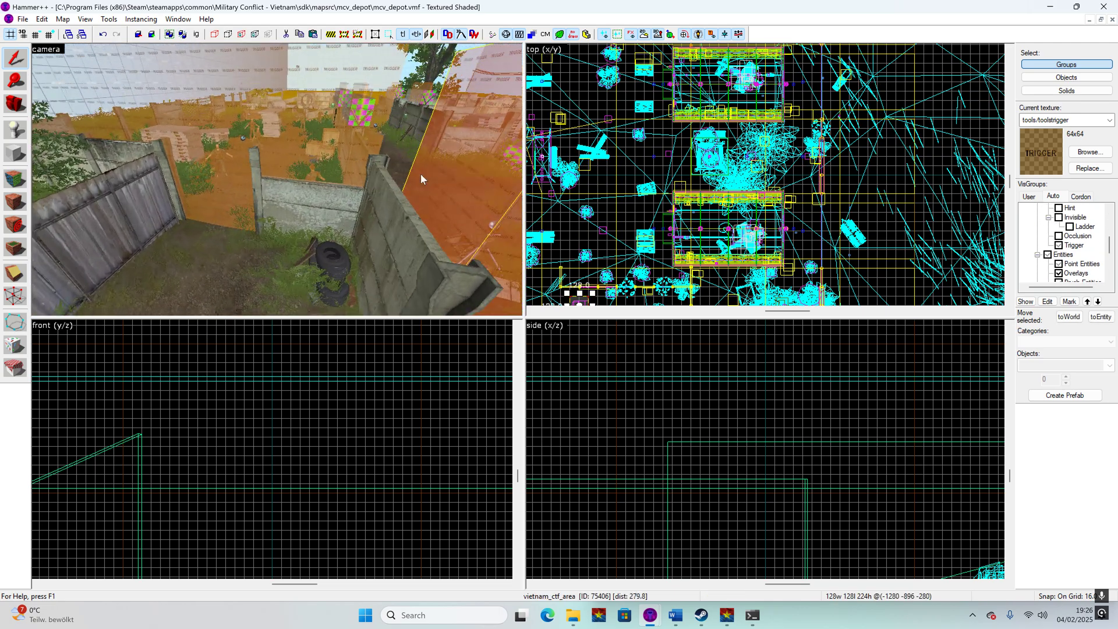
key("w")
key("d")
left_click(371, 162, "ctrl")
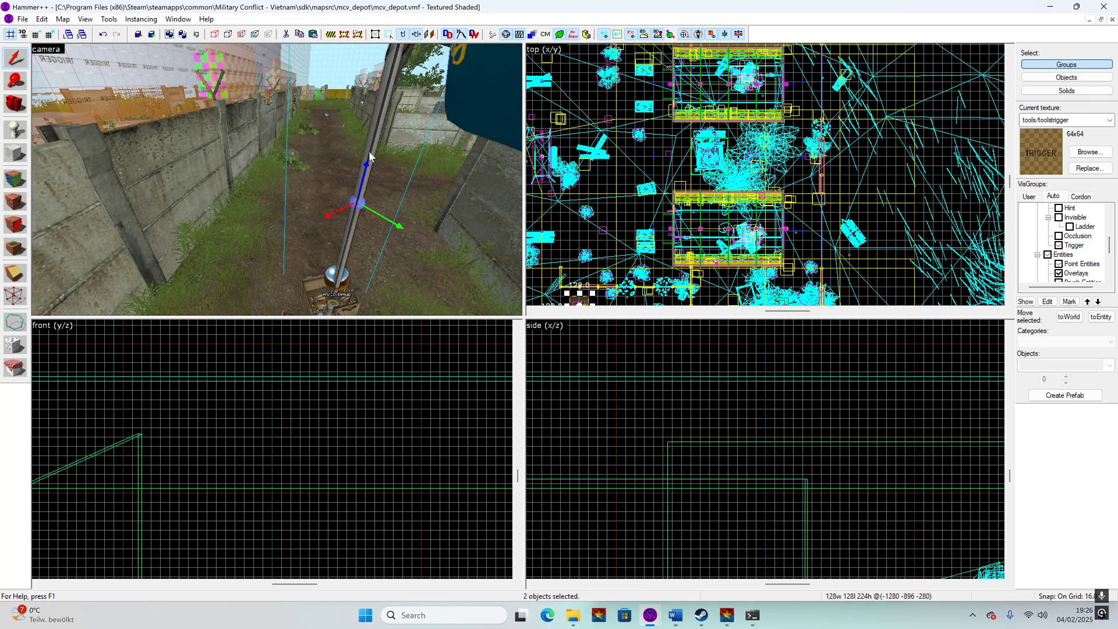
key("s")
key("d")
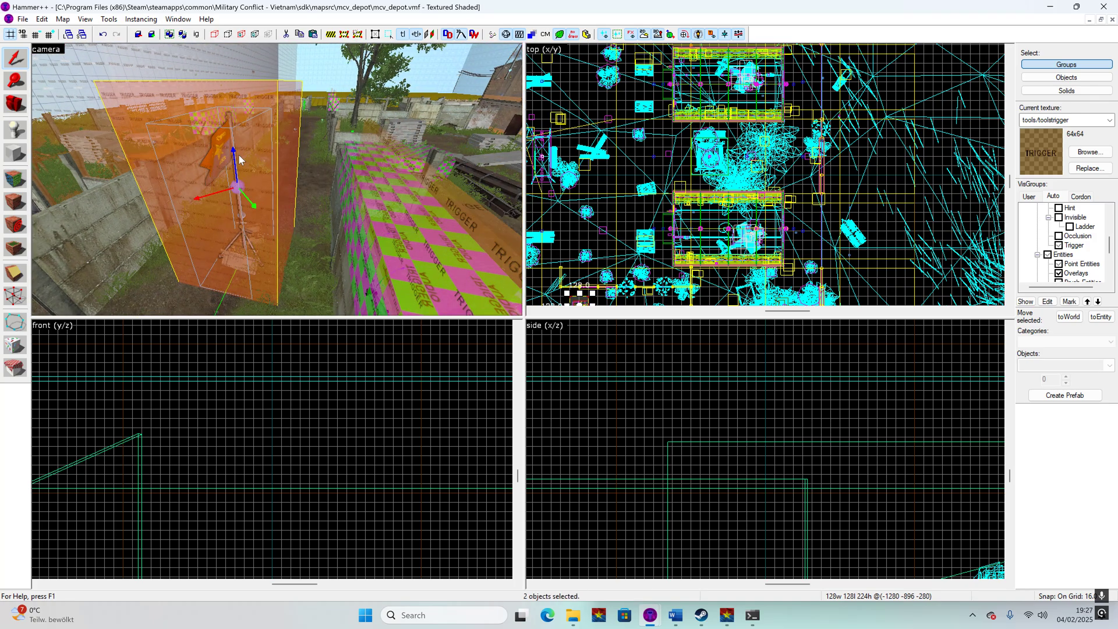
key("Delete")
key("s")
key("a")
key("d")
key("a")
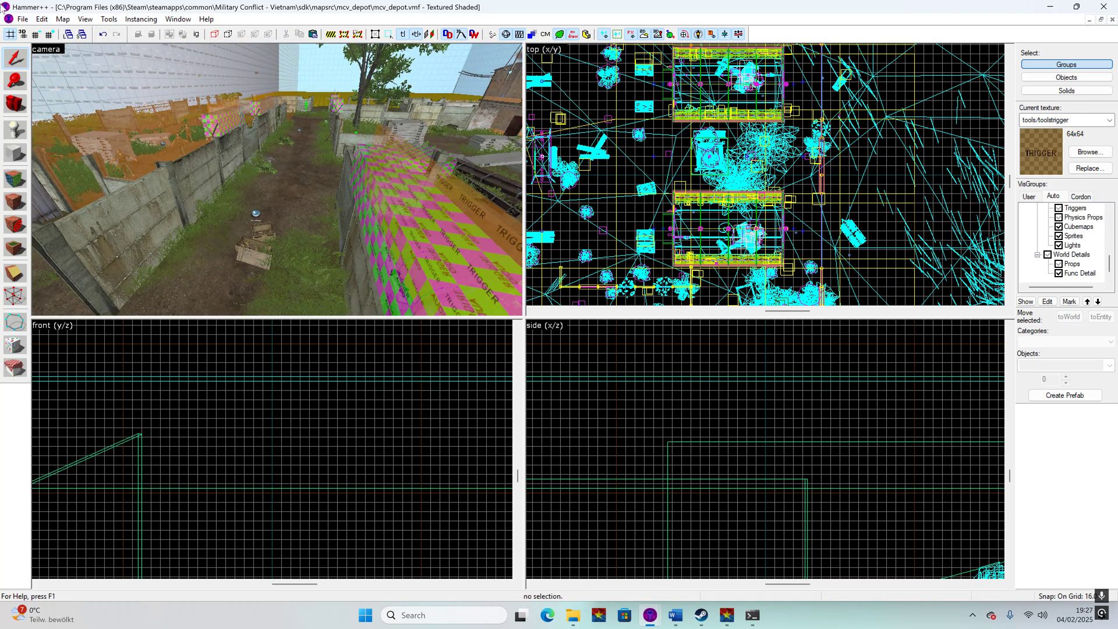
- Switch to the recently used map mcv_test.vmf
left_click(23, 19)
mouse_move(124, 182)
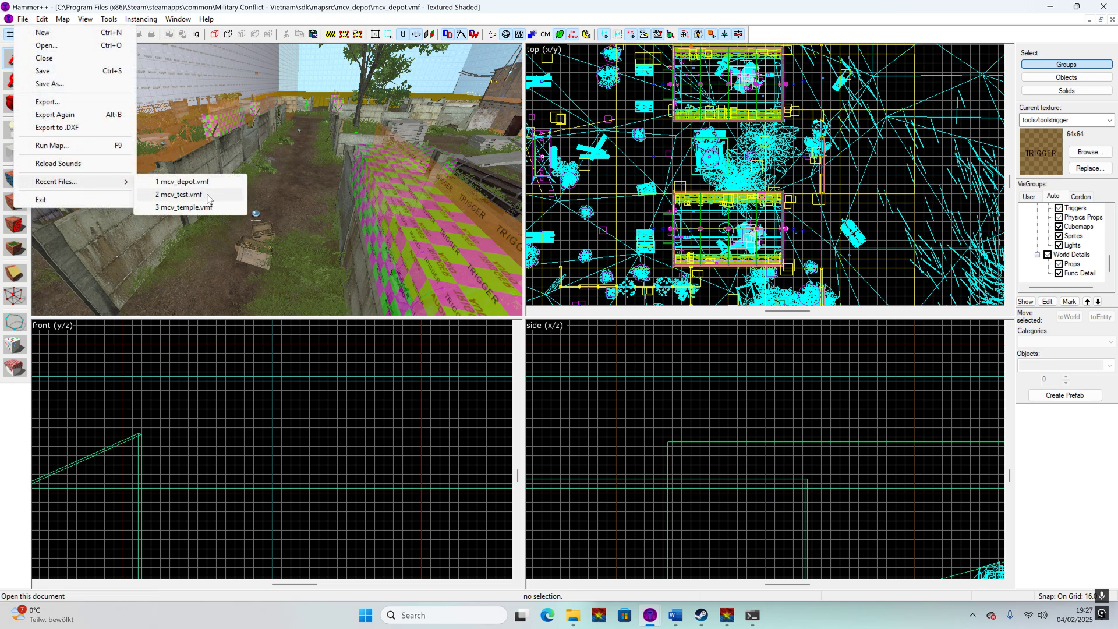
left_click(227, 195)
key("w")
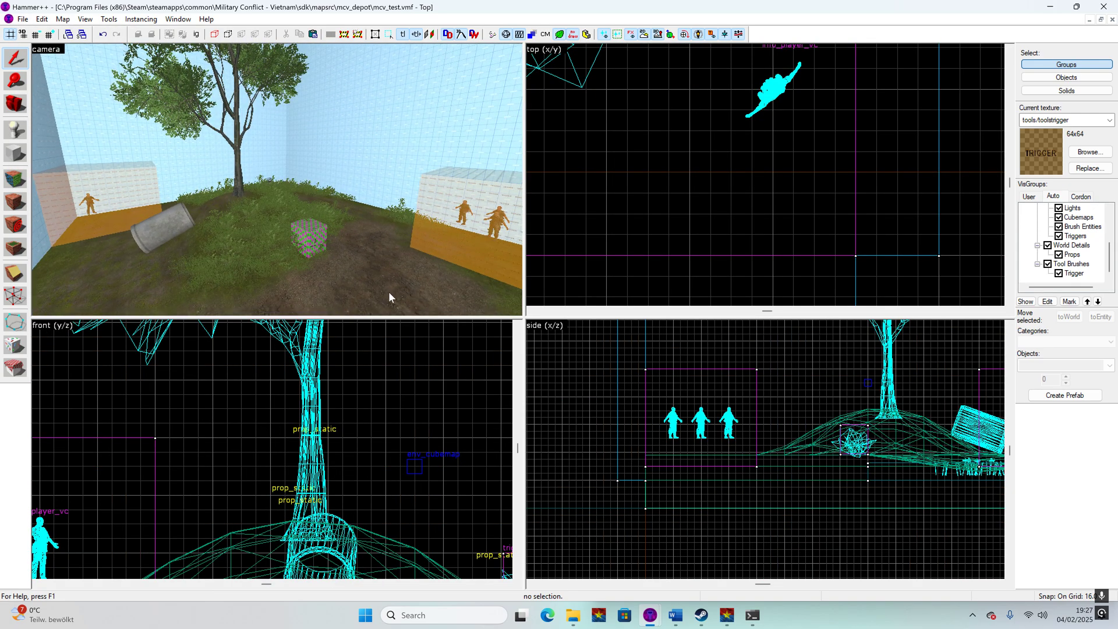
key("ctrl+v")
key("z")
key("d")
key("d")
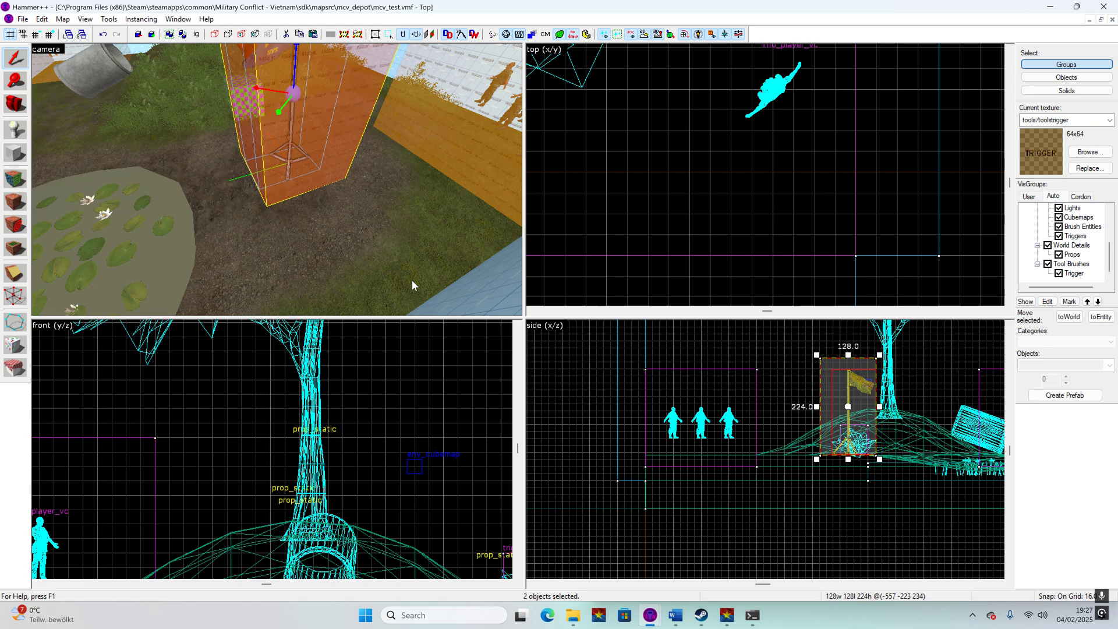
key("z")
key("z")
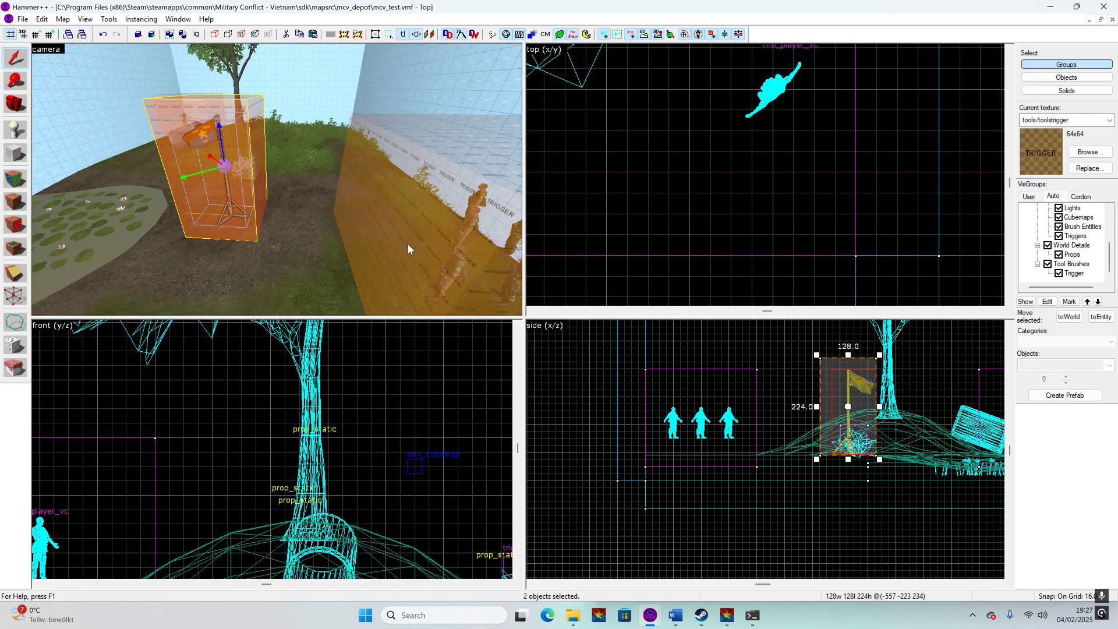
key("a")
key("Delete")
- Paste the Viet Cong flag and its capture area and place them beside the Viet Cong spawn room at about -320, -768
key("w")
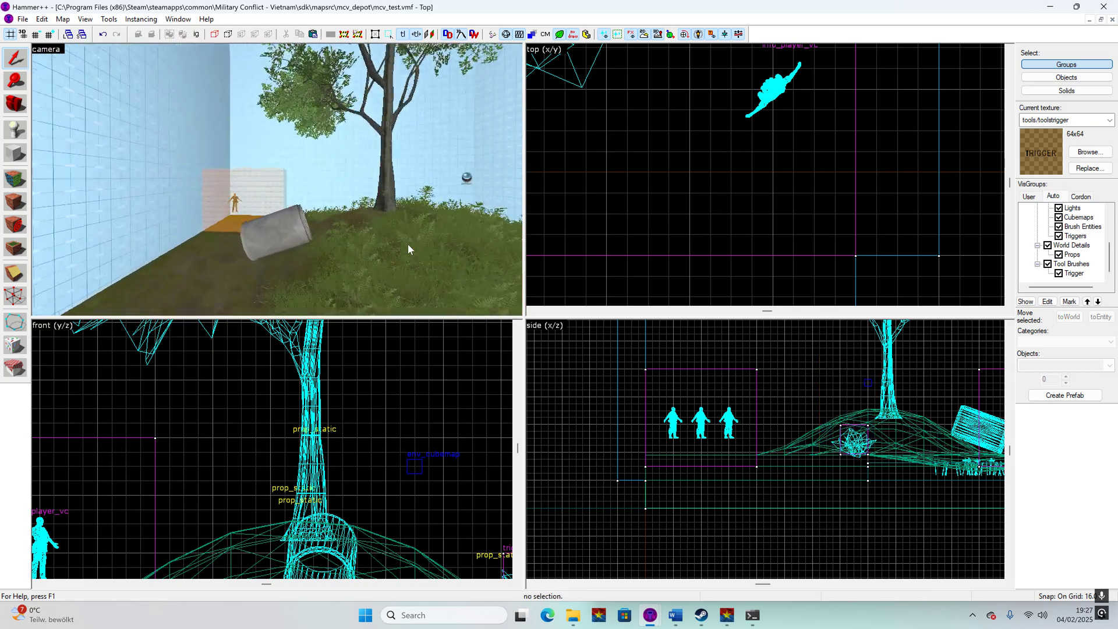
key("s")
key("ctrl+v")
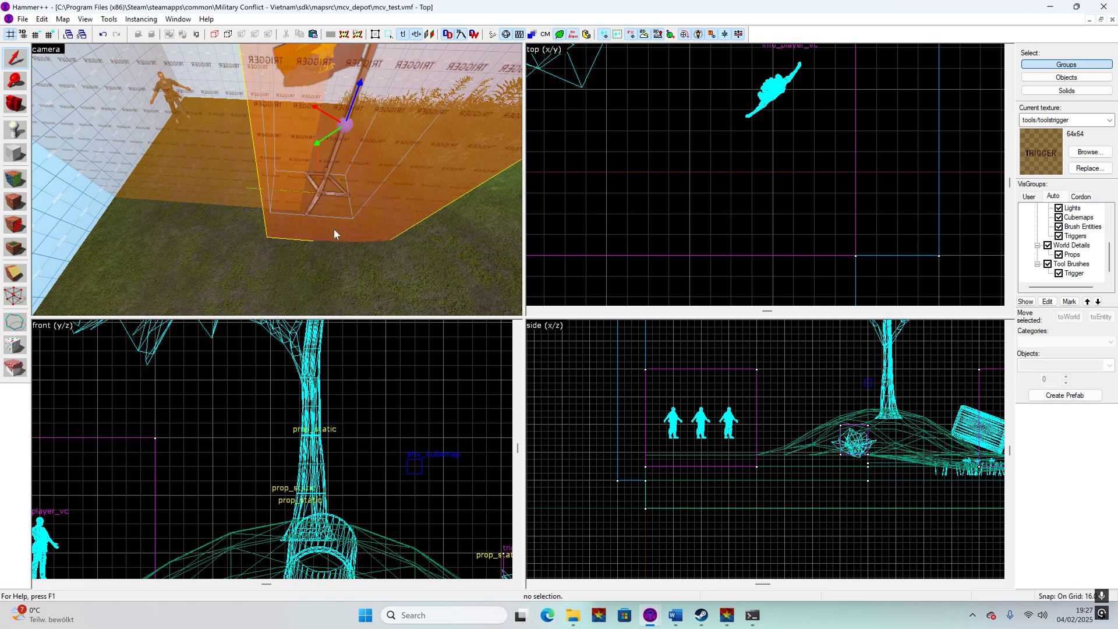
scroll(814, 173, "down", 14)
middle_click_drag(774, 161, 828, 252)
scroll(827, 253, "up", 5)
scroll(811, 270, "up", 10)
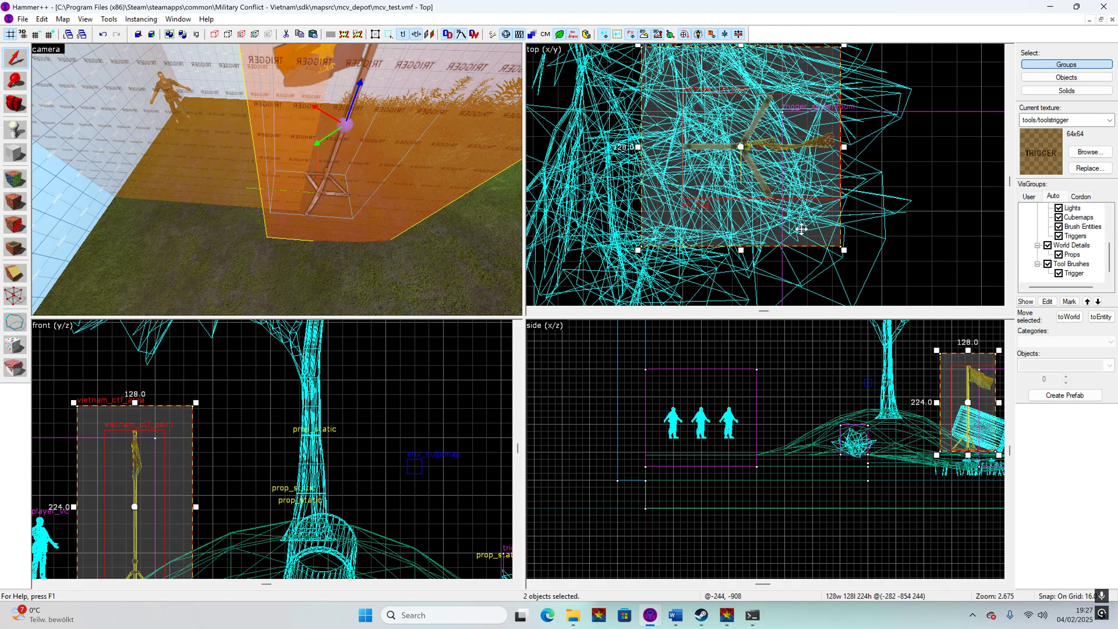
left_click_drag(802, 231, 752, 98)
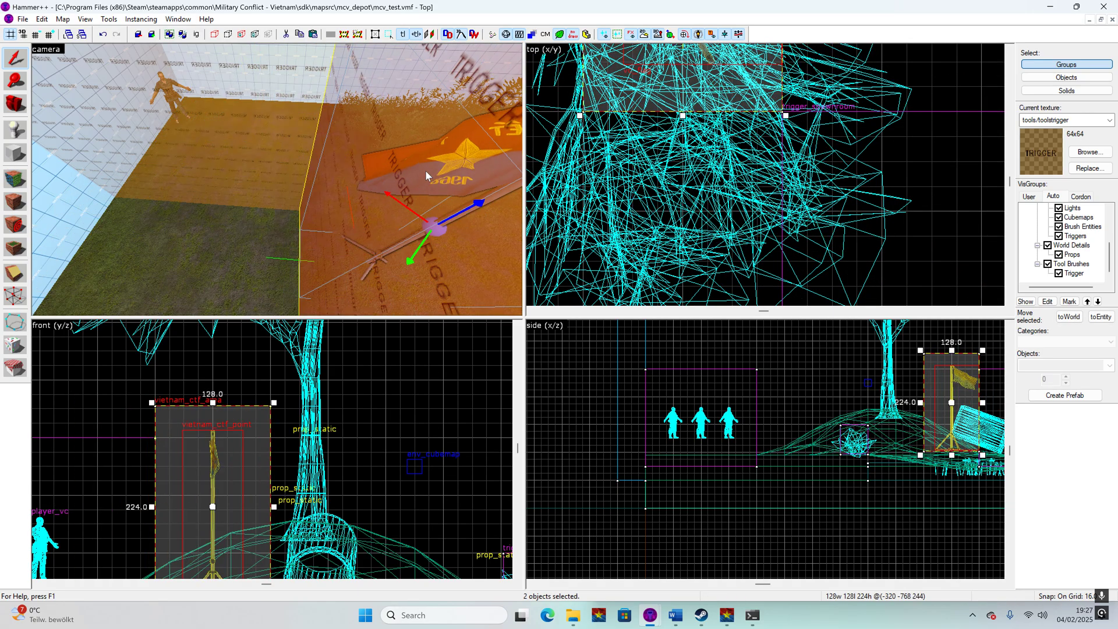
key("s")
key("a")
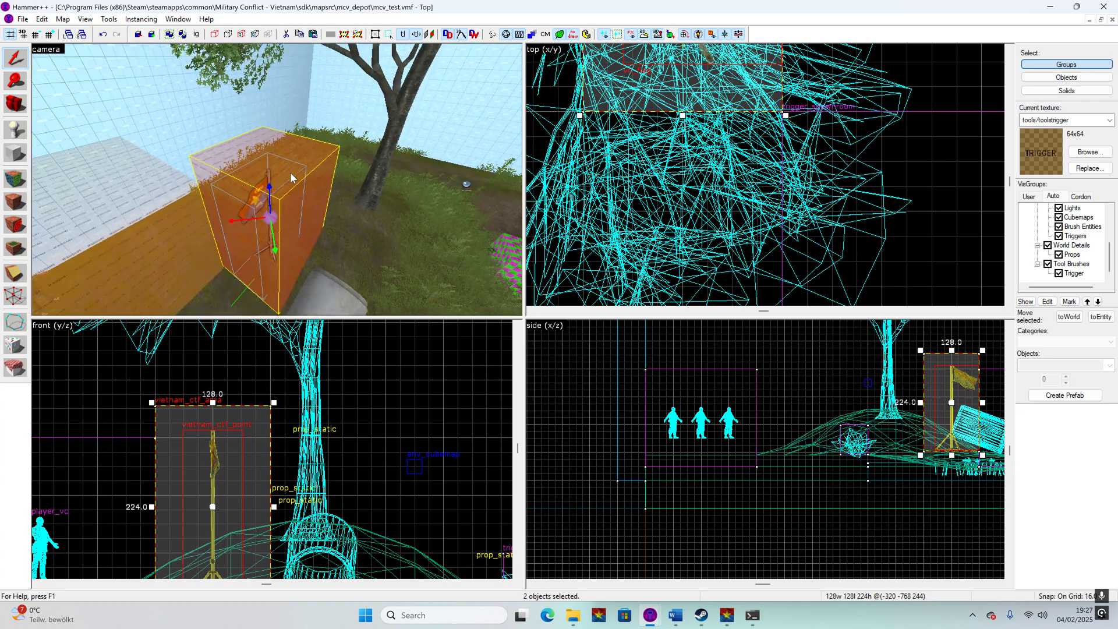
key("s")
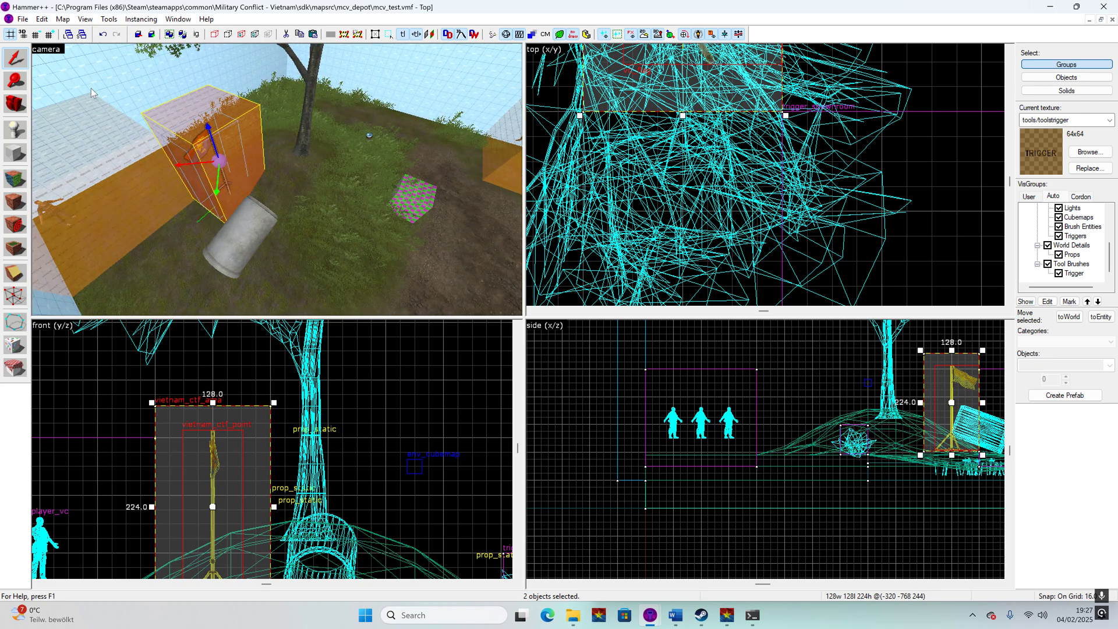
- Switch to mcv_depot.vmf and copy the US flag together with its surrounding capture-area trigger
left_click(22, 19)
mouse_move(91, 181)
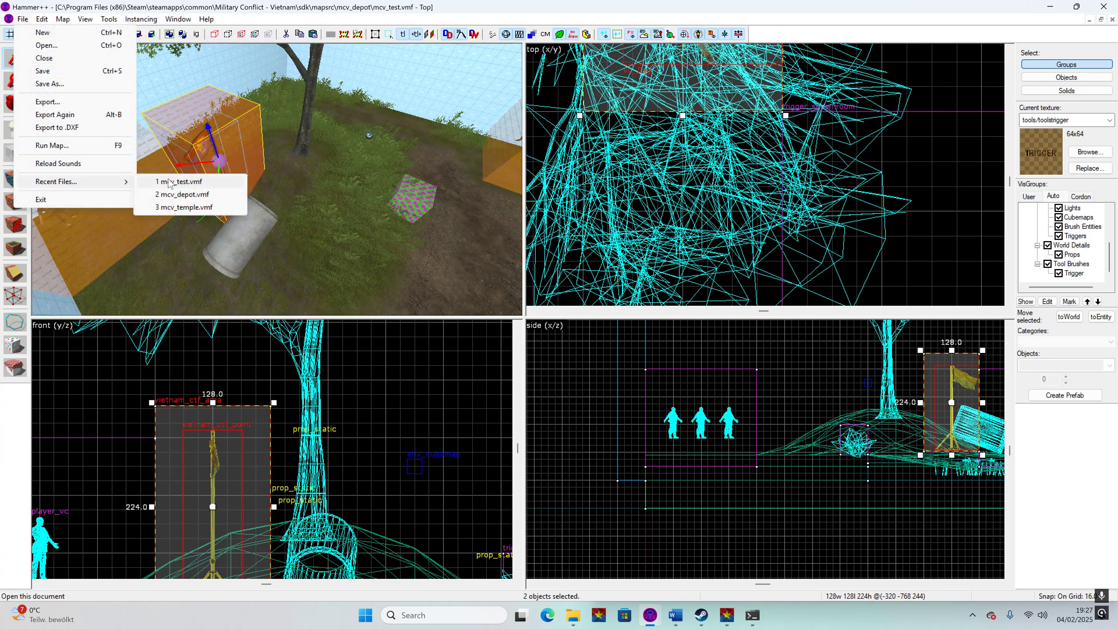
left_click(196, 185)
key("z")
key("w")
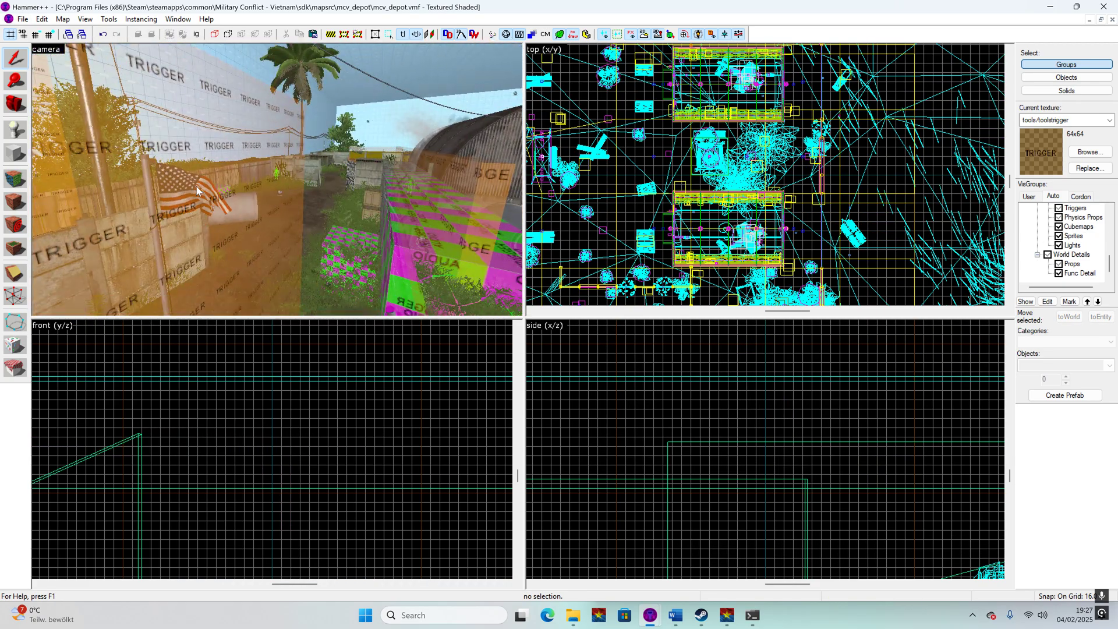
left_click(223, 197)
key("s")
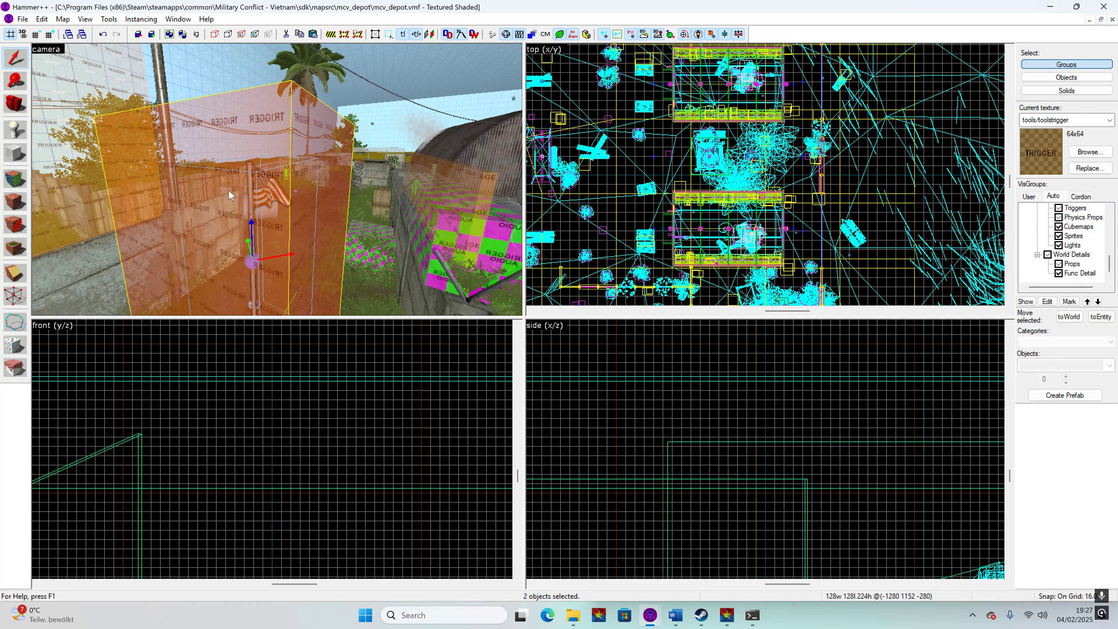
- Return to the recently used map mcv_test.vmf
left_click(22, 19)
mouse_move(70, 181)
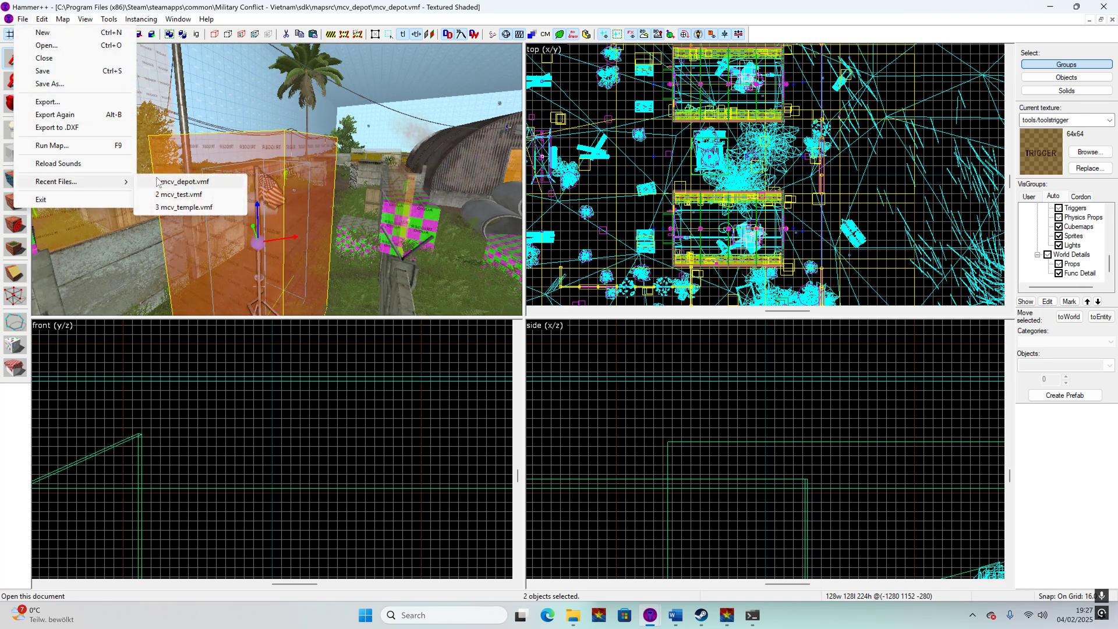
left_click(196, 196)
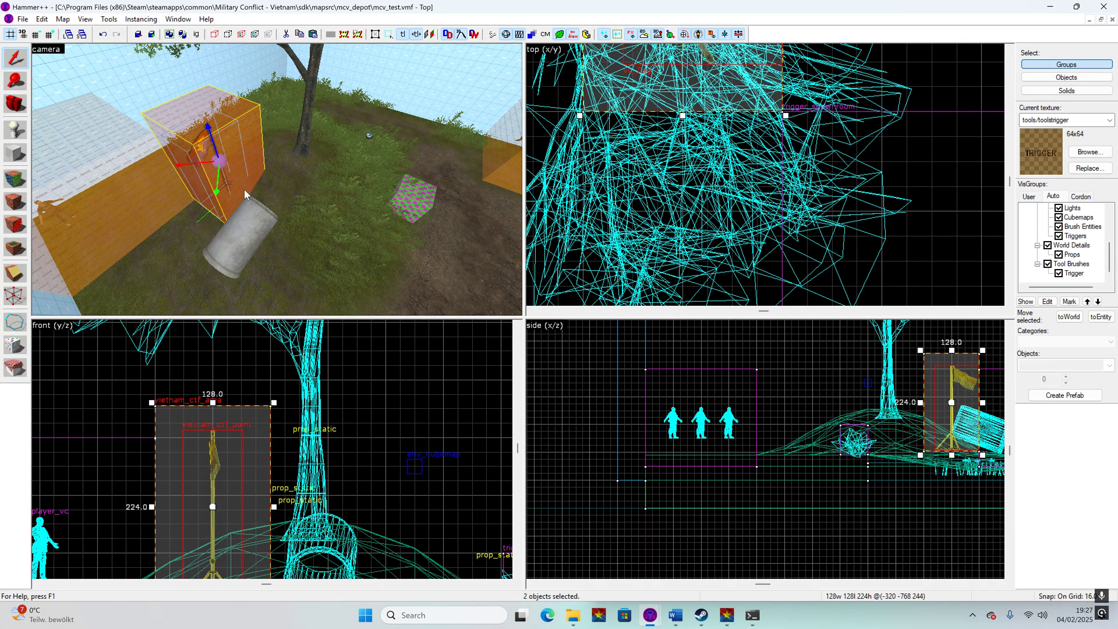
- Paste the US flag and its capture area, place them beside the US spawn room at about -704, -320, and clear the selection
key("z")
key("w")
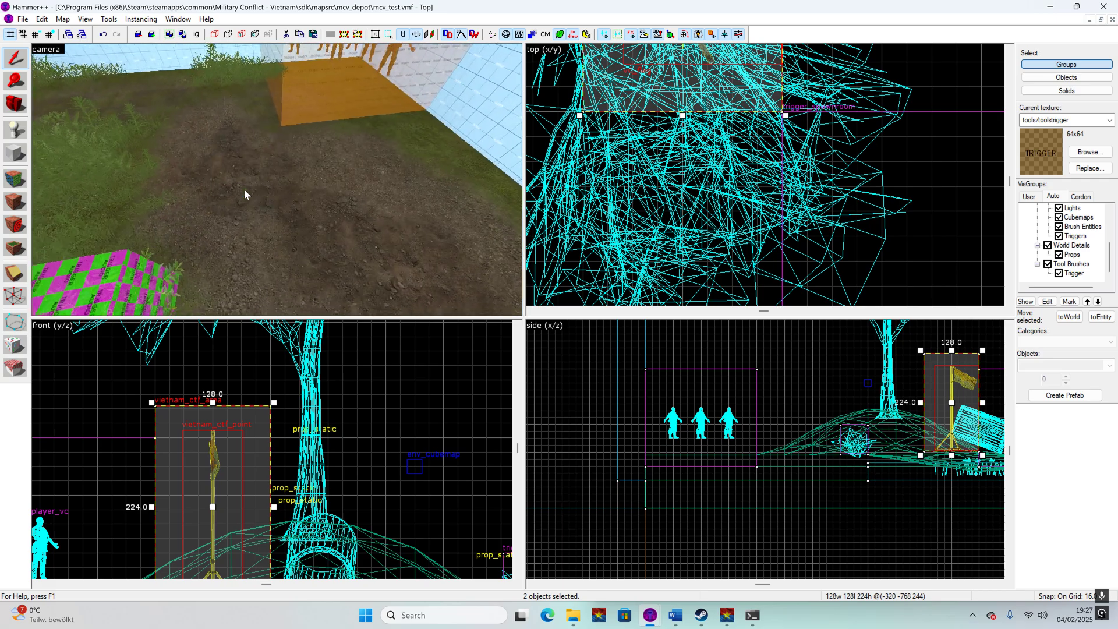
key("z")
key("ctrl+v")
scroll(843, 163, "down", 1)
scroll(853, 160, "down", 16)
scroll(774, 86, "up", 16)
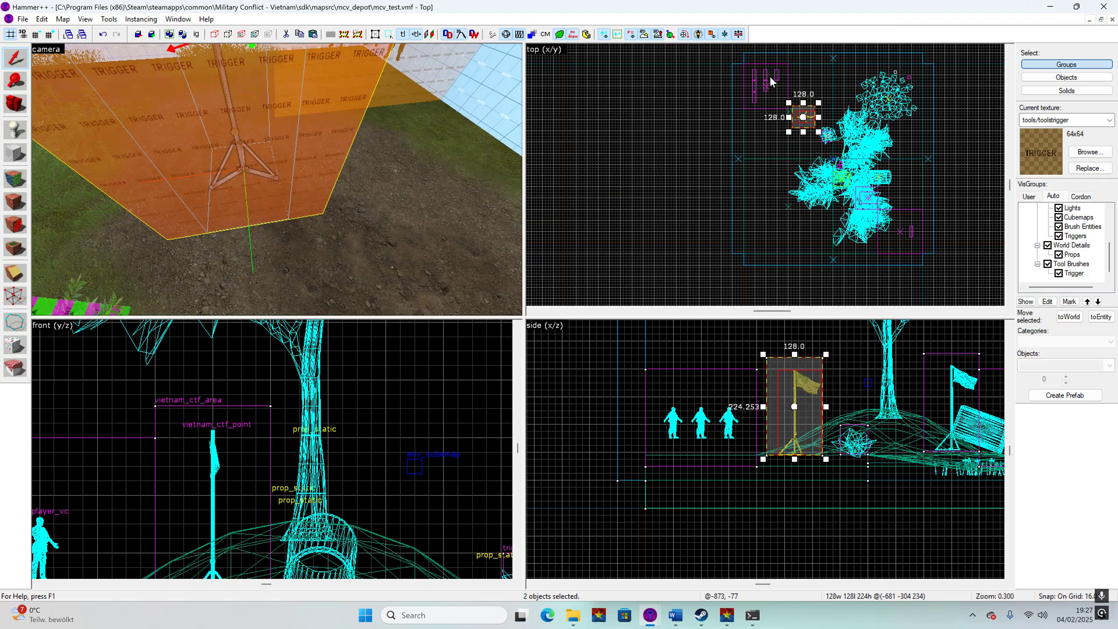
left_click_drag(793, 124, 757, 142)
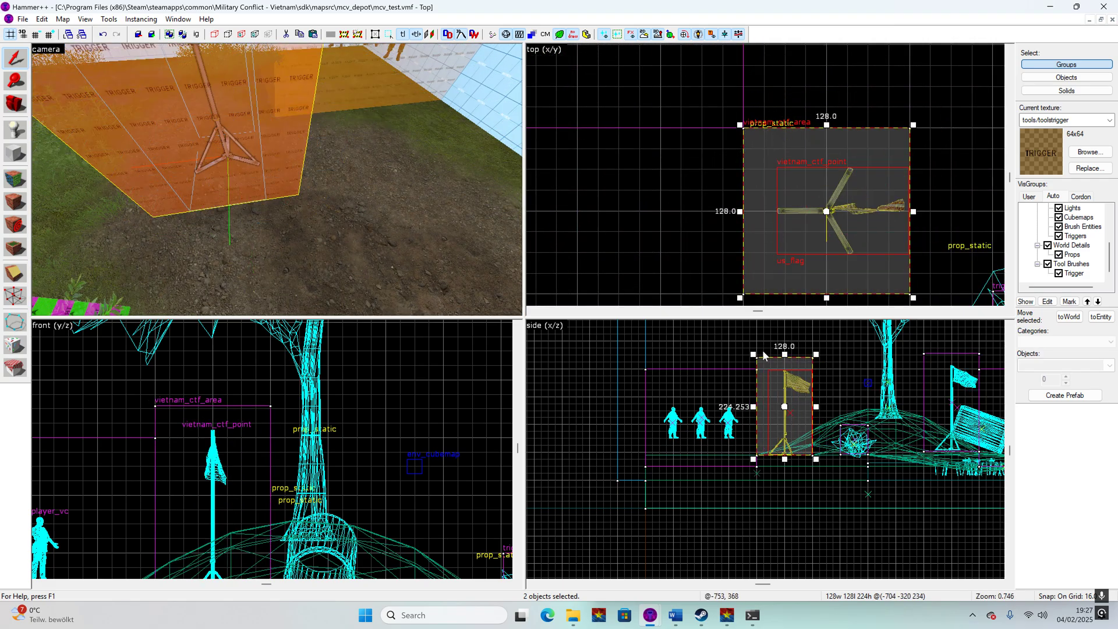
scroll(711, 413, "up", 4)
scroll(711, 414, "down", 4)
scroll(863, 412, "up", 5)
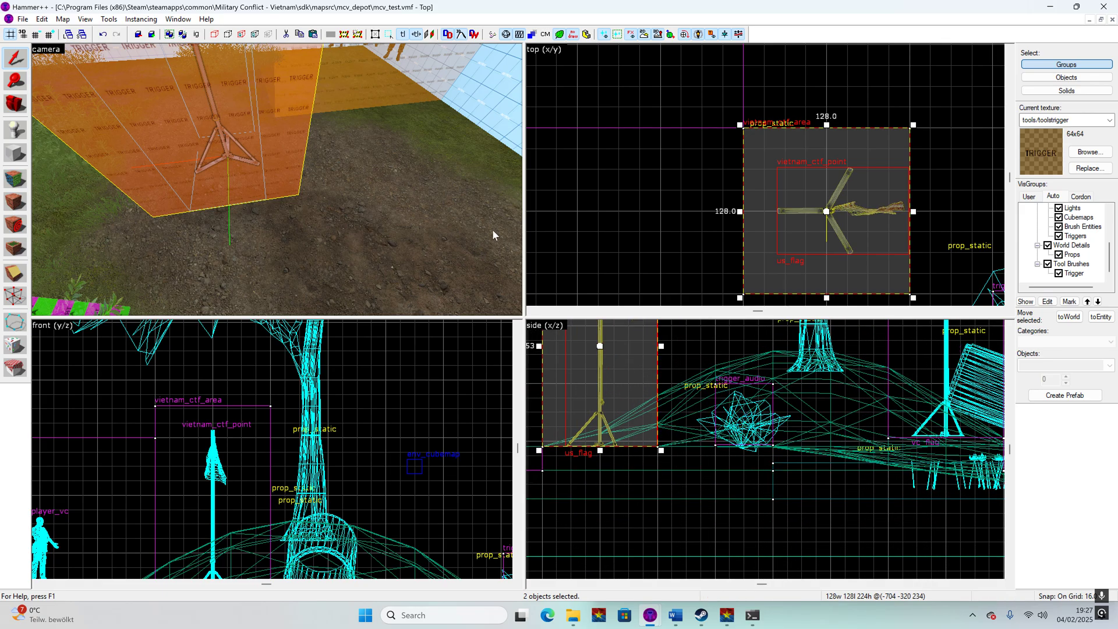
left_click(561, 189)
scroll(160, 165, "down", 2)
scroll(161, 166, "down", 8)
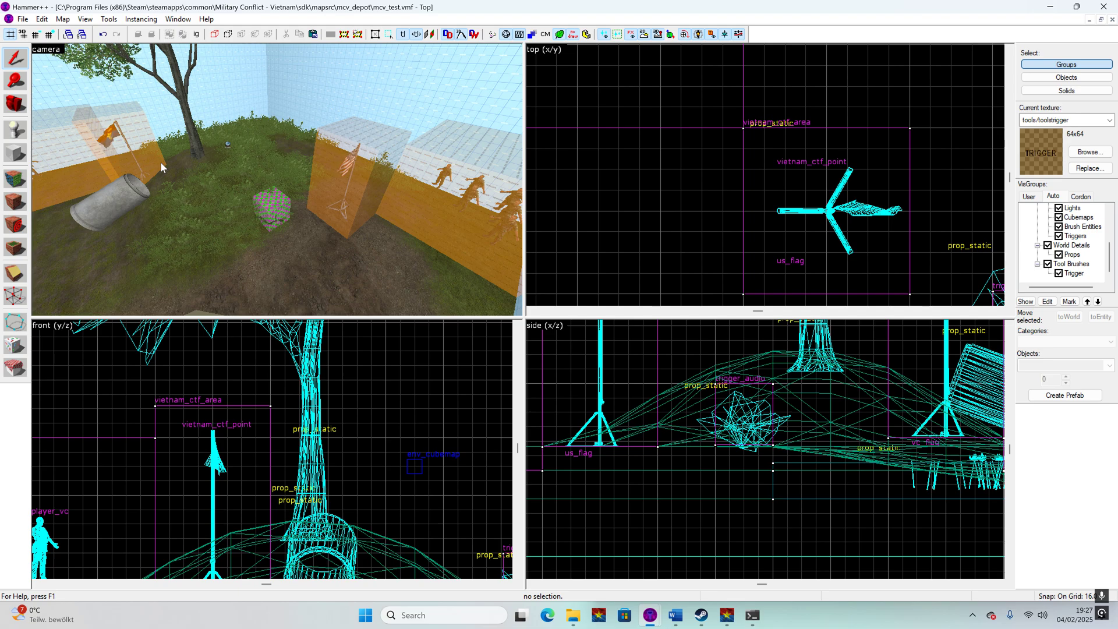
- Open the object properties of the US flag's vietnam_ctf_area and compare them with those of the neighbouring trigger_spawnroom
key("z")
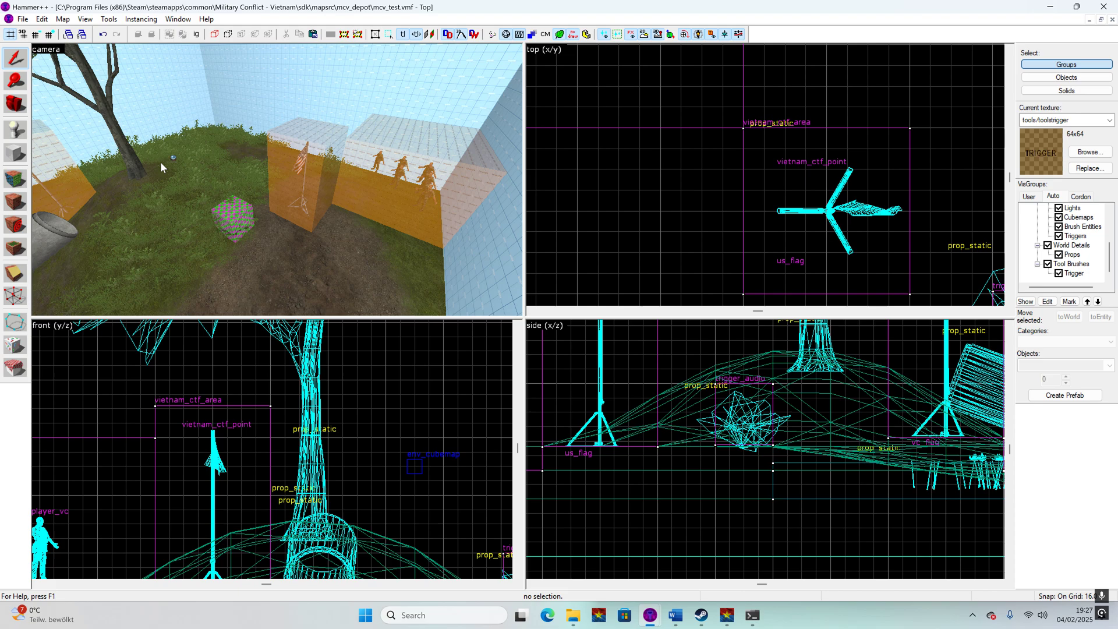
key("w")
key("z")
double_click(250, 189)
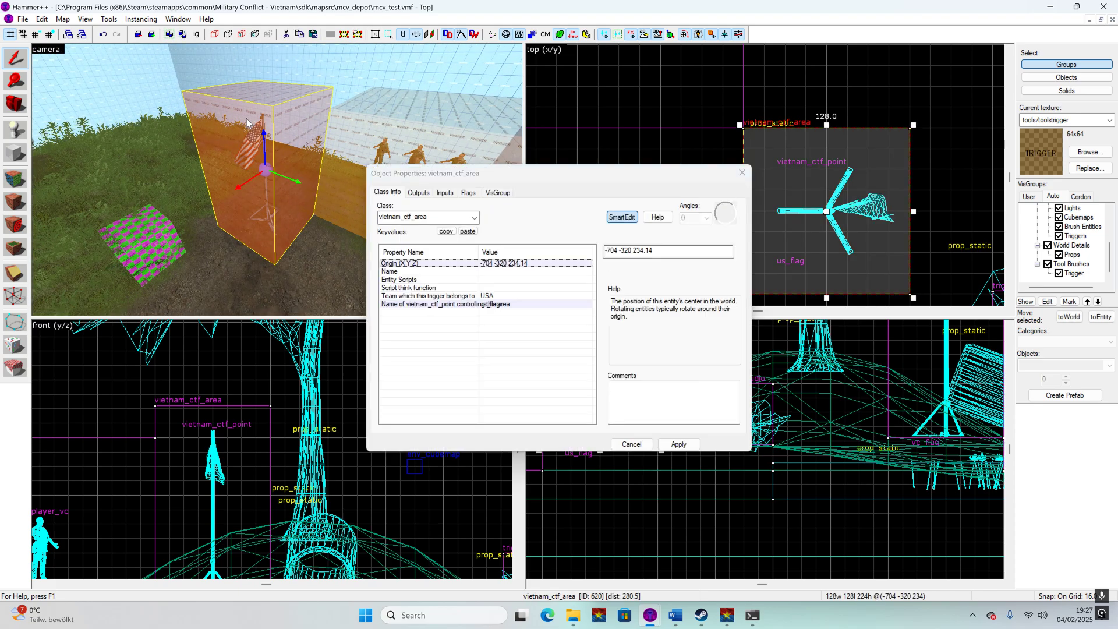
left_click(406, 108)
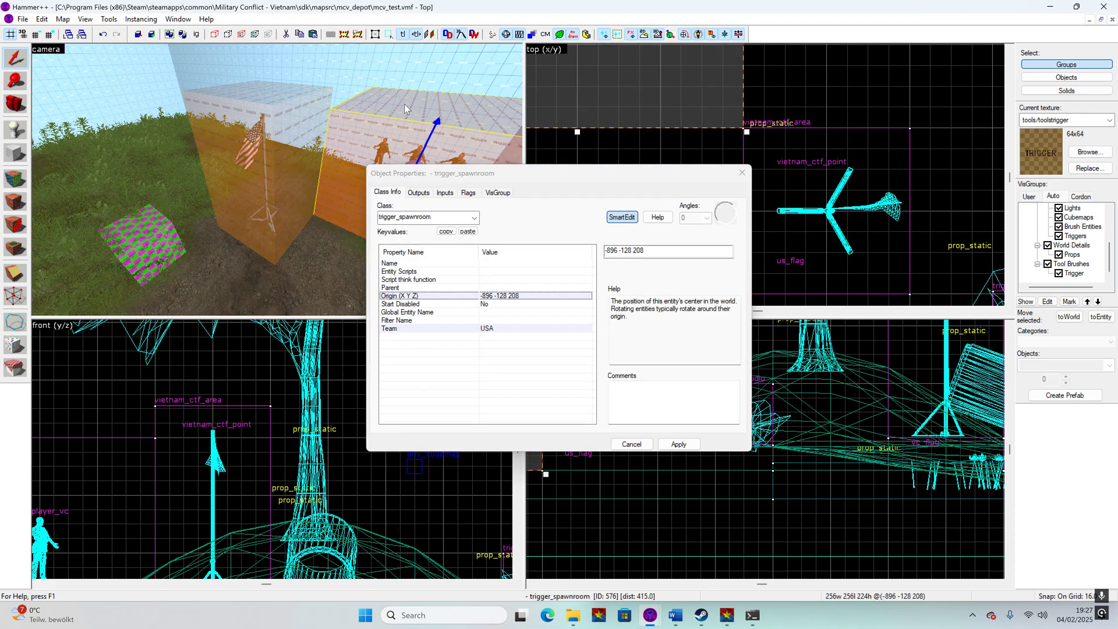
left_click(282, 116)
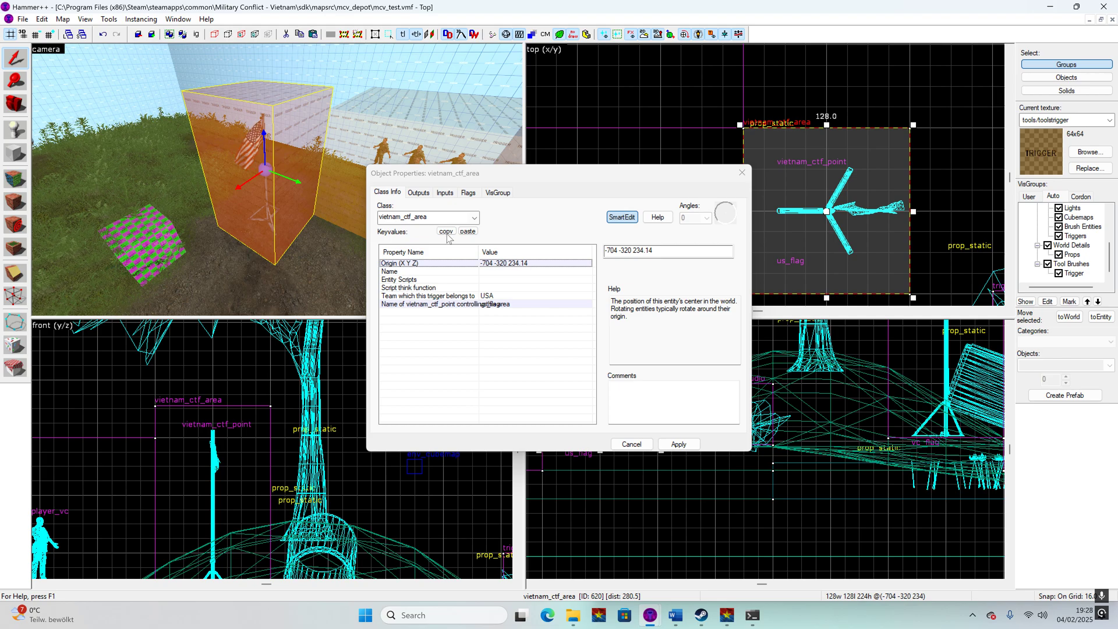
- Inspect the capture area's team setting and the name of the vietnam_ctf_point controlling it
left_click(499, 304)
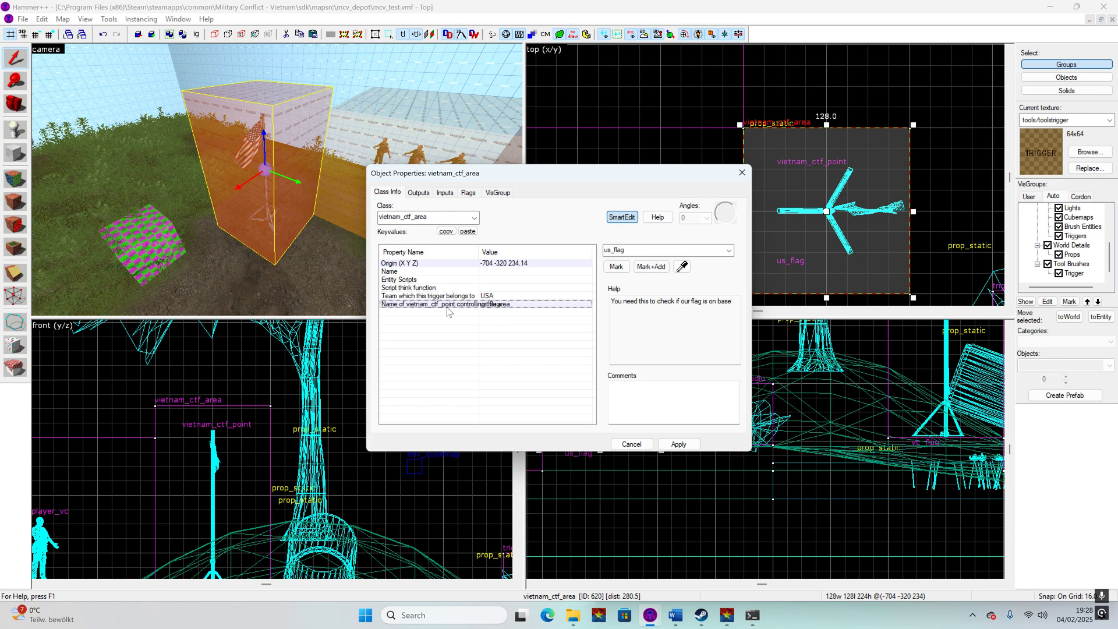
left_click(507, 296)
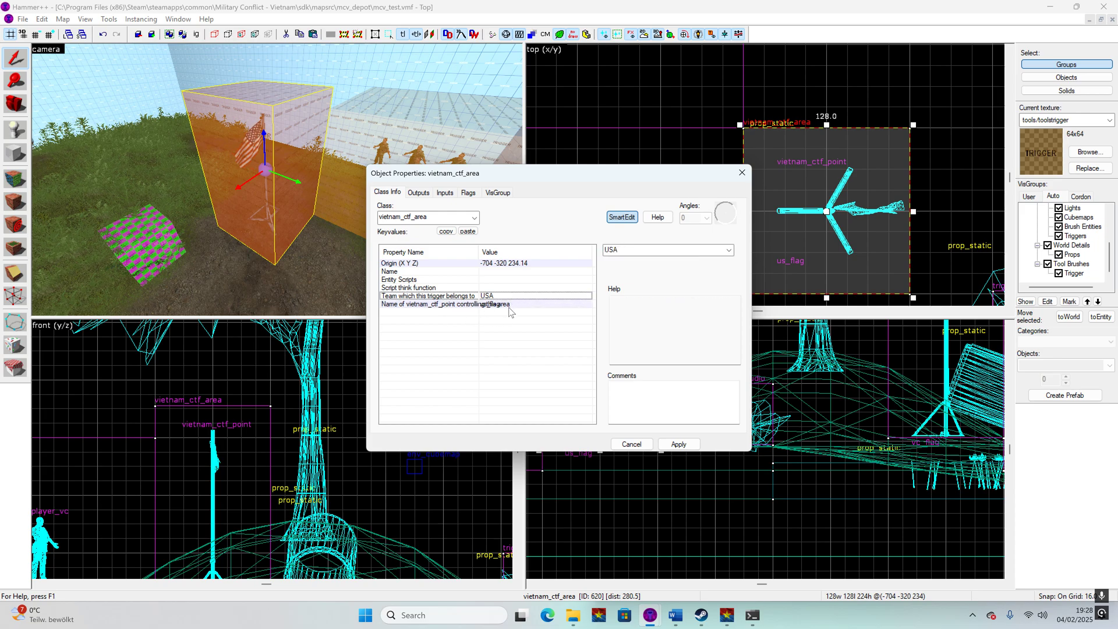
left_click(506, 305)
scroll(131, 161, "up", 3)
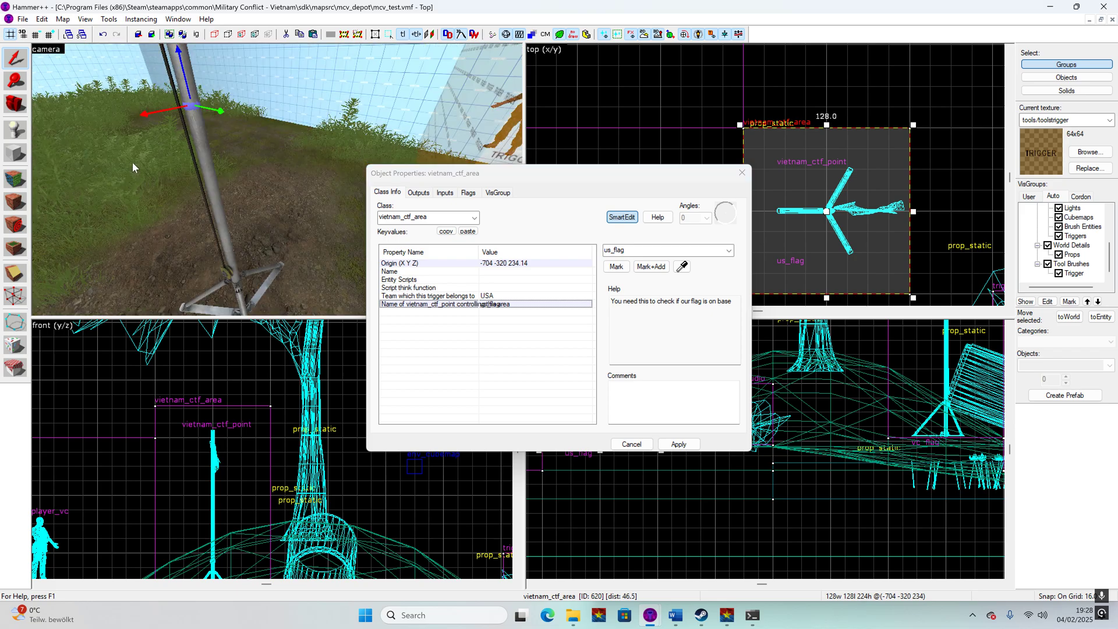
- Review the US flag's vietnam_ctf_point properties, including its points, team and sound settings, and clear the selection
left_click(210, 183)
scroll(263, 174, "down", 5)
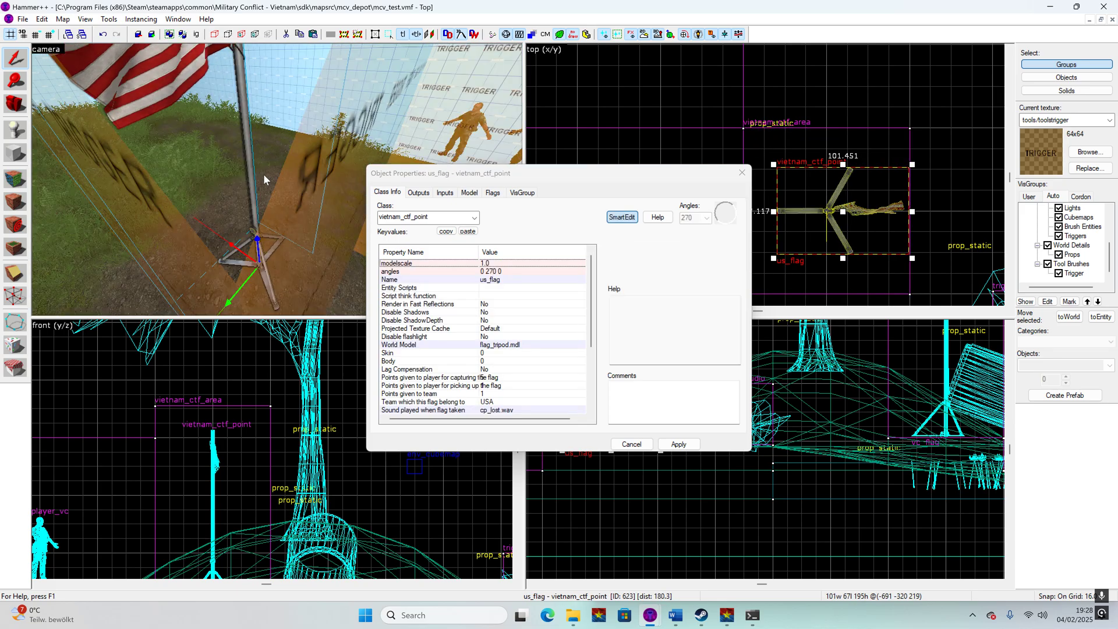
scroll(261, 174, "up", 2)
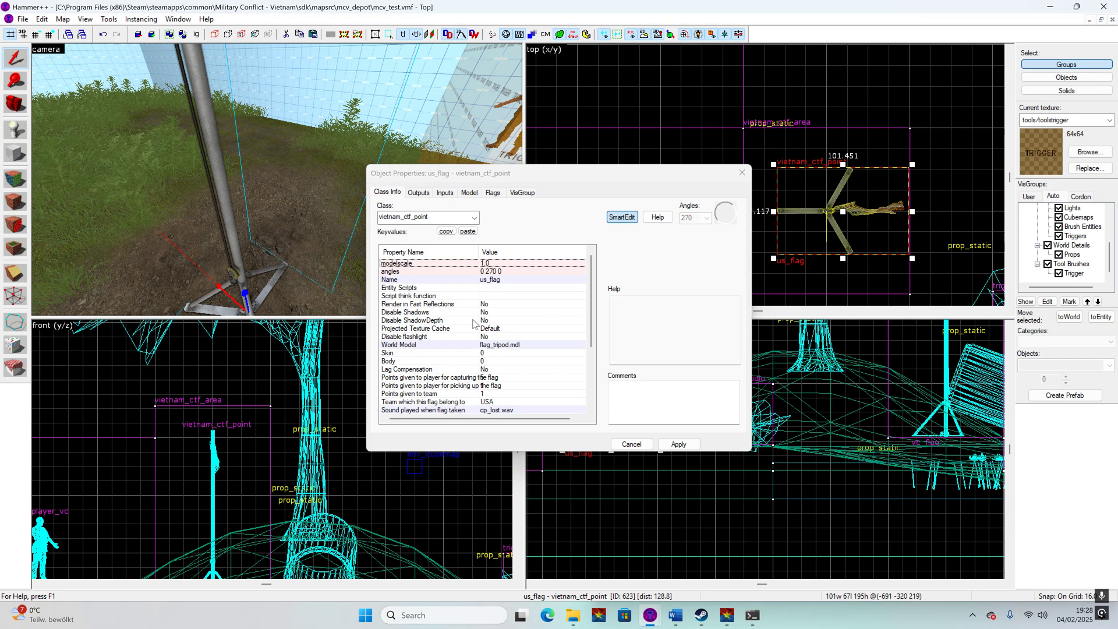
scroll(474, 322, "down", 1)
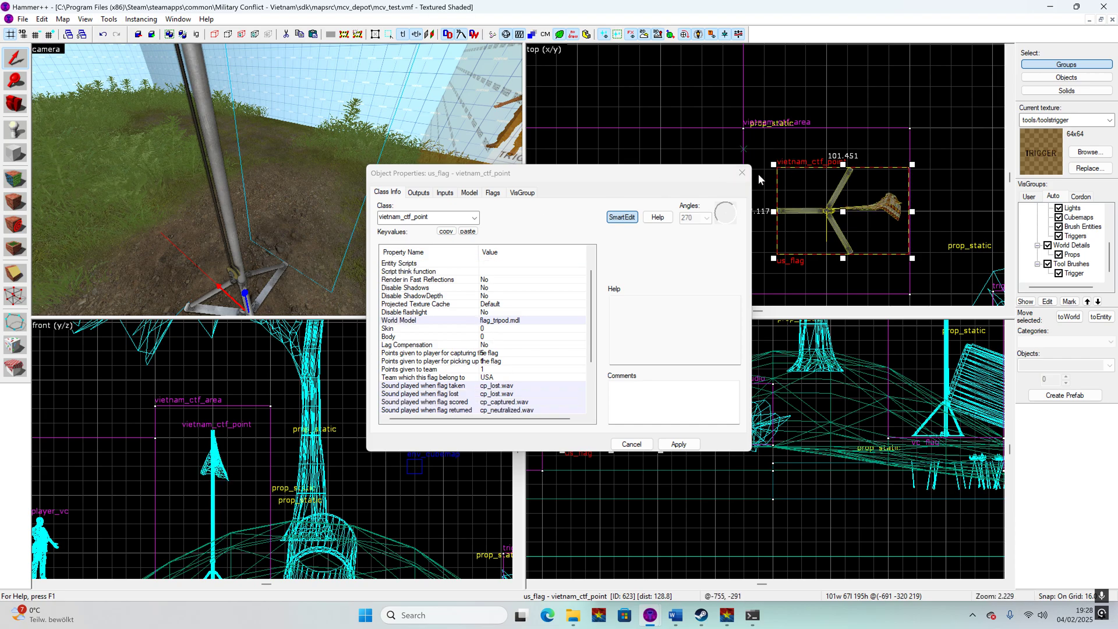
left_click(742, 173)
left_click(678, 171)
scroll(151, 190, "down", 5)
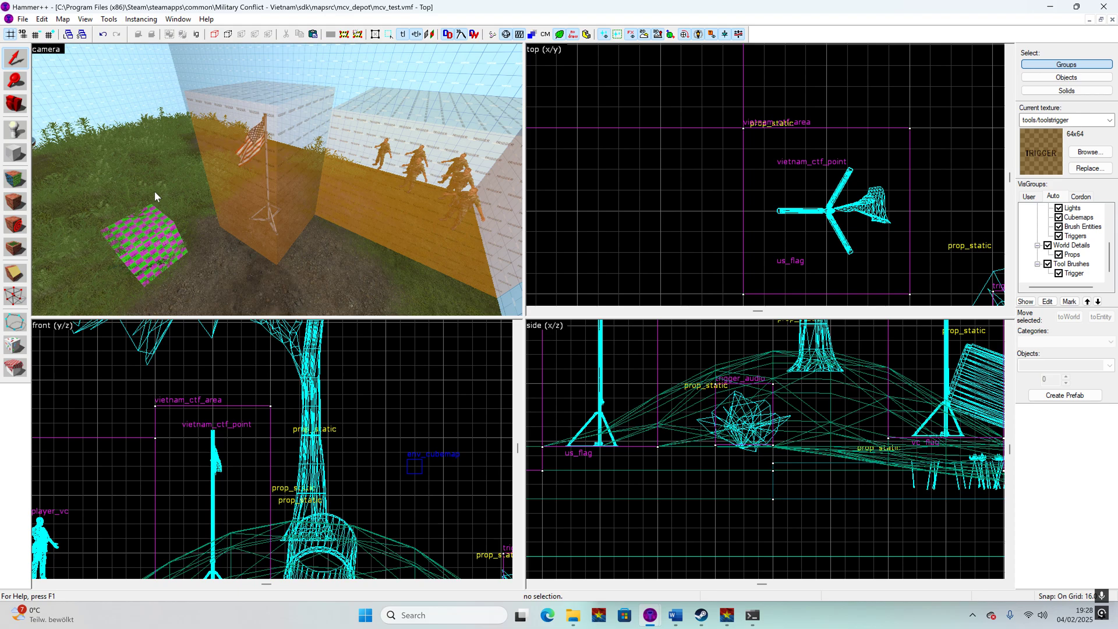
key("Left")
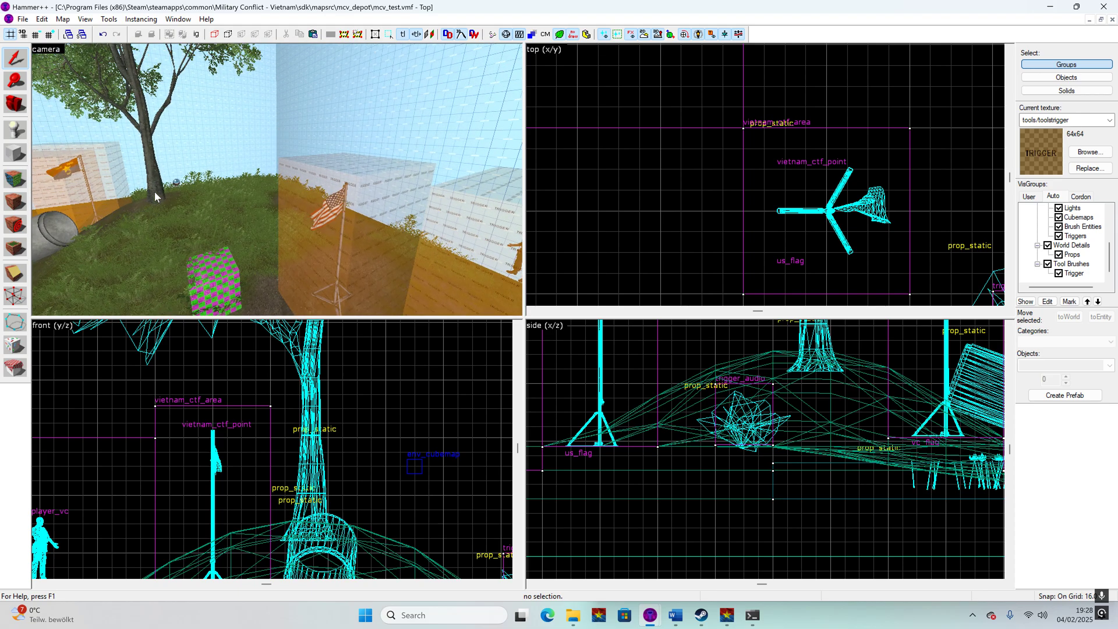
key("s")
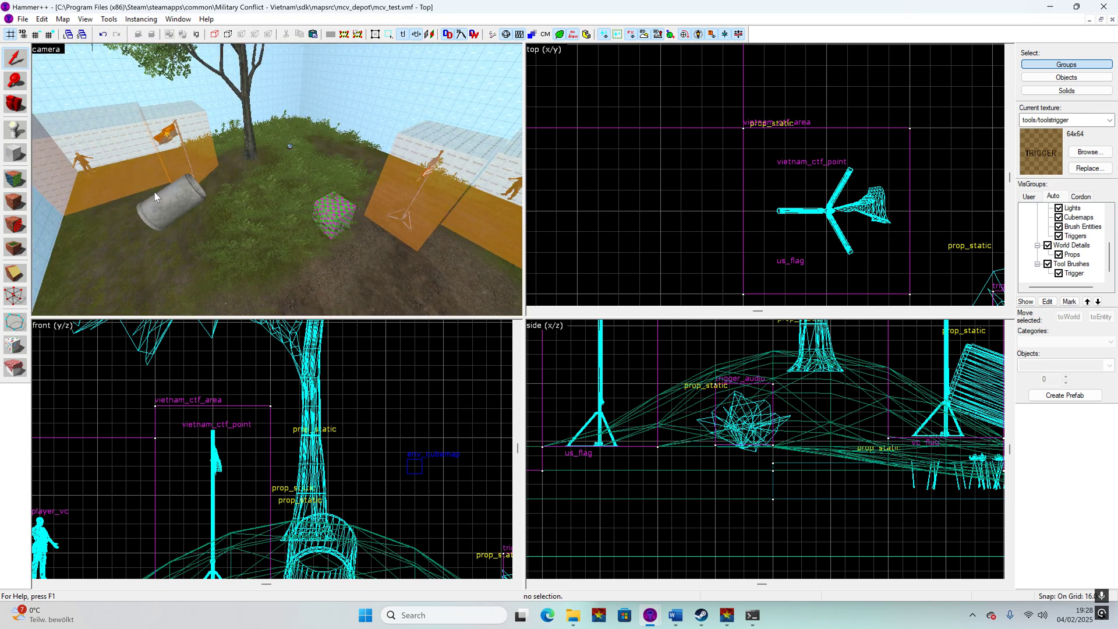
key("Right")
key("Left")
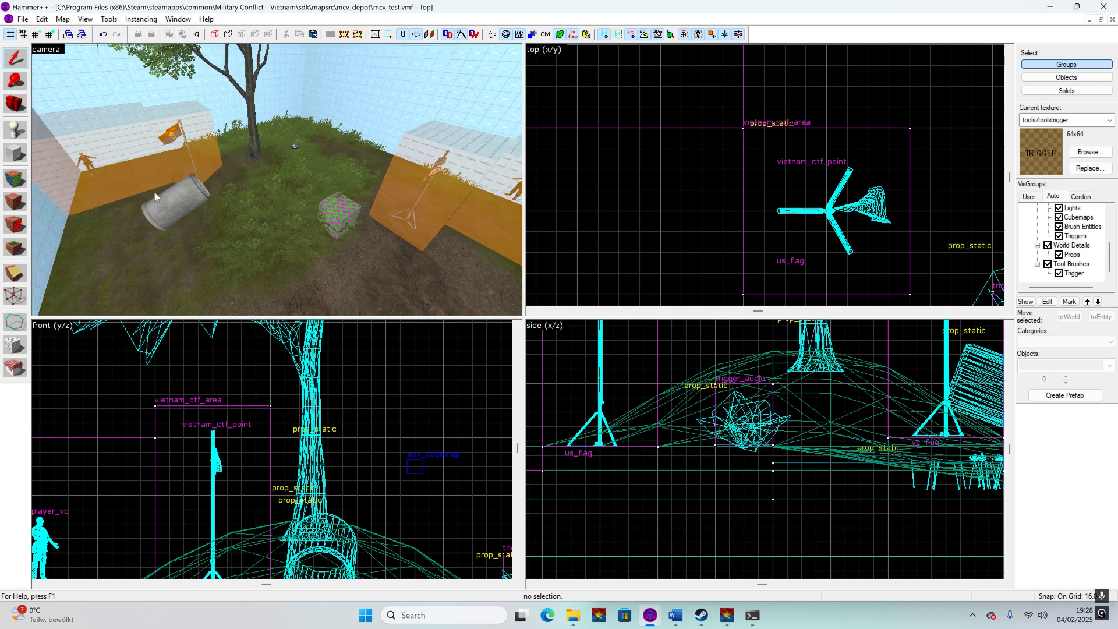
key("a")
key("d")
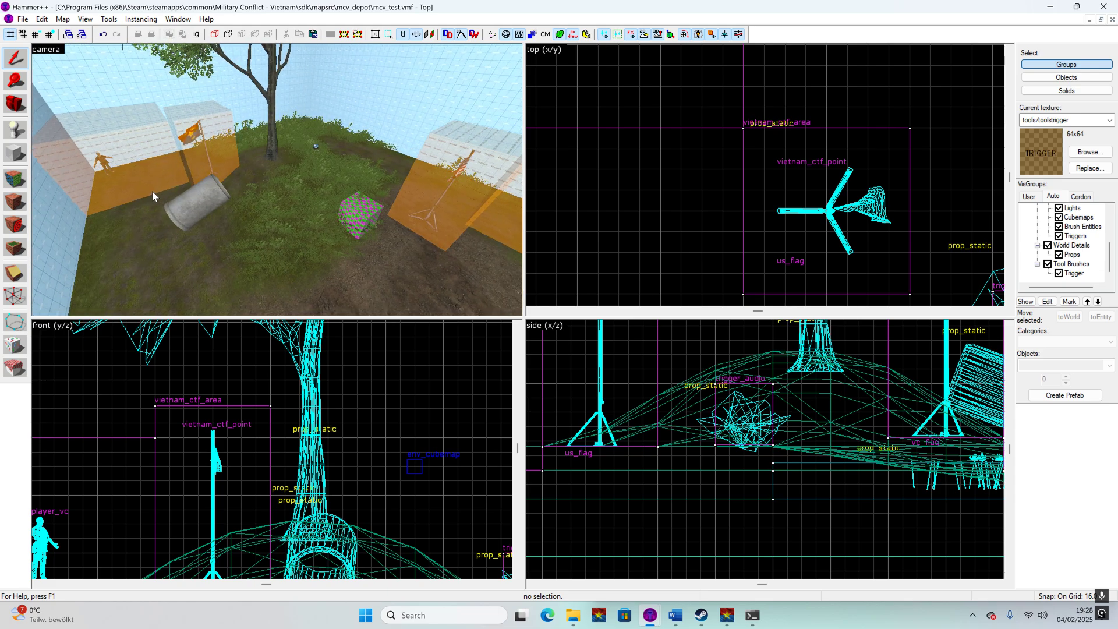
- Switch back to the recently used map mcv_depot.vmf and deselect the US flag and its capture area
left_click(22, 19)
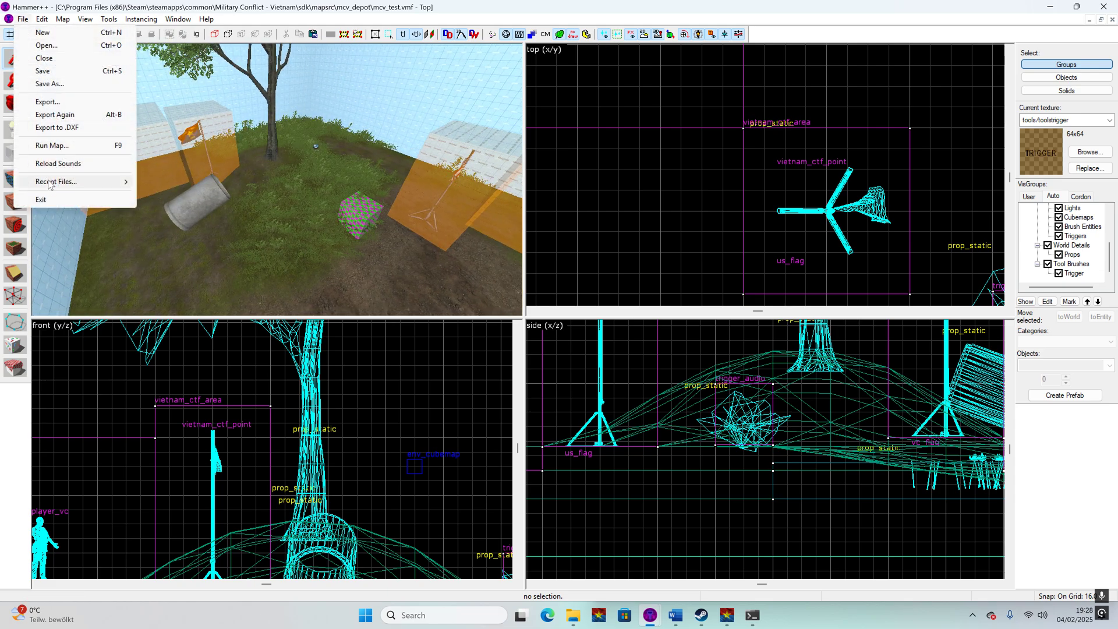
mouse_move(50, 185)
left_click(190, 195)
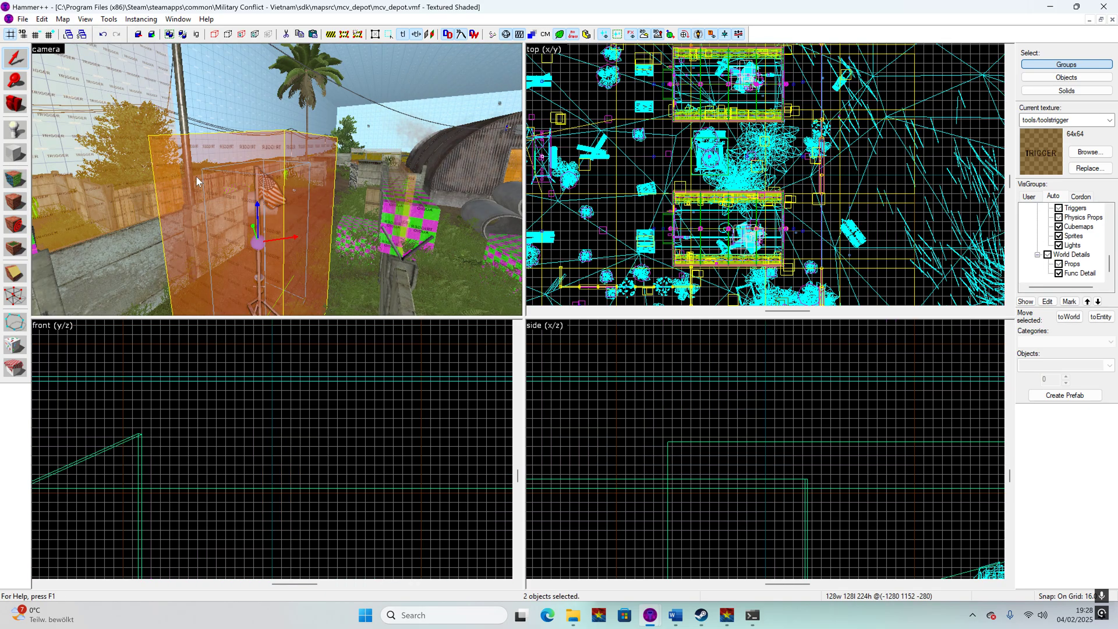
key("z")
key("s")
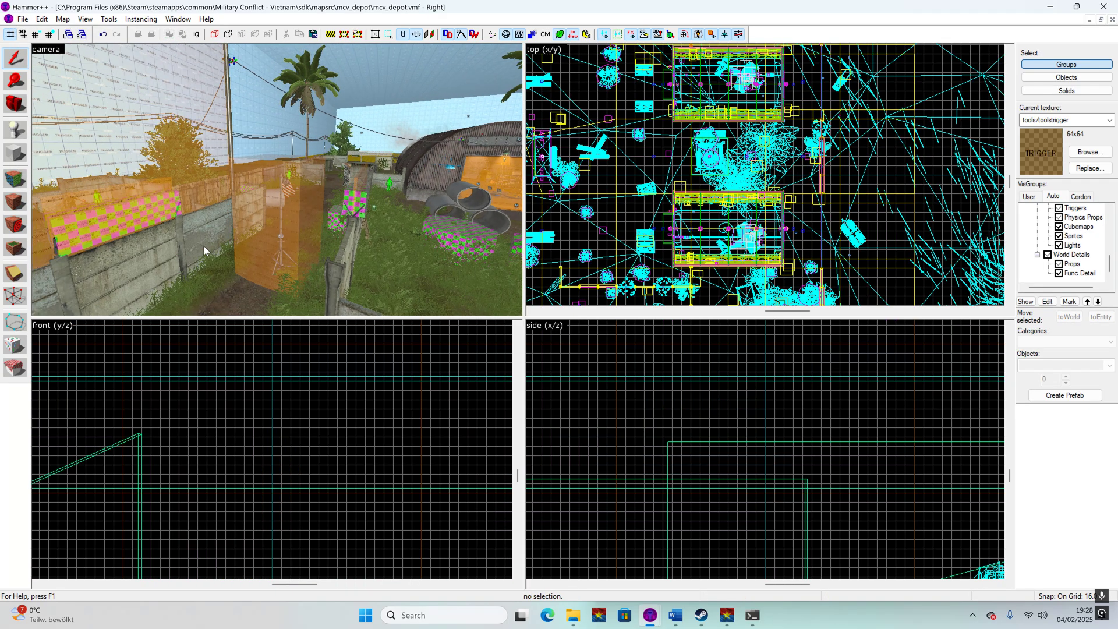
- Go to the hangar entrance and inspect the object properties of its vietnam_conquest_area volume
key("w")
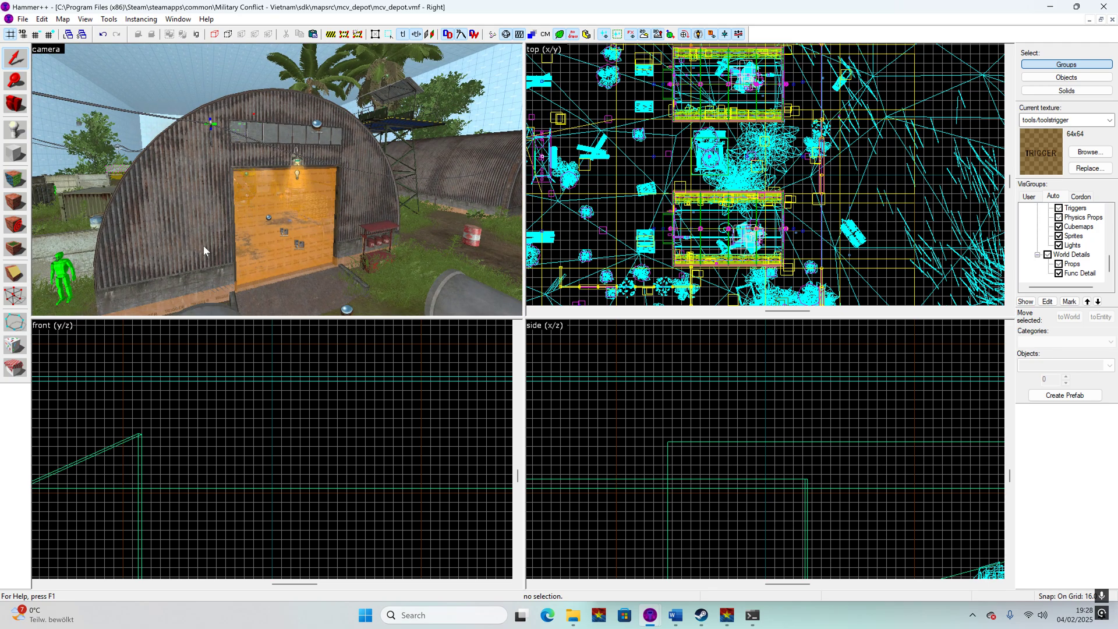
key("w")
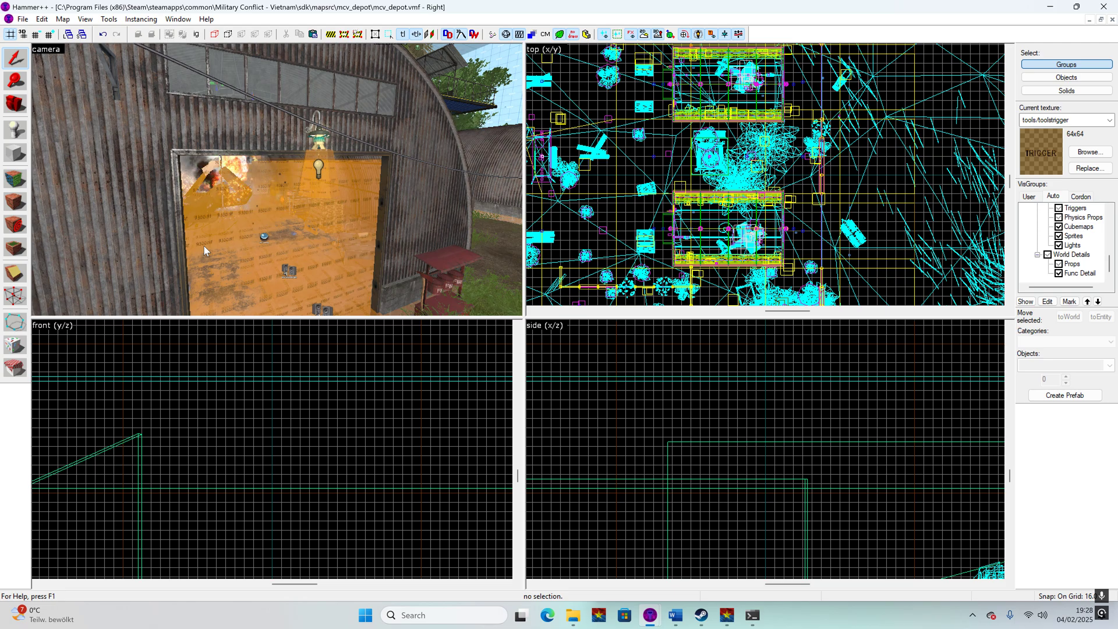
double_click(238, 219)
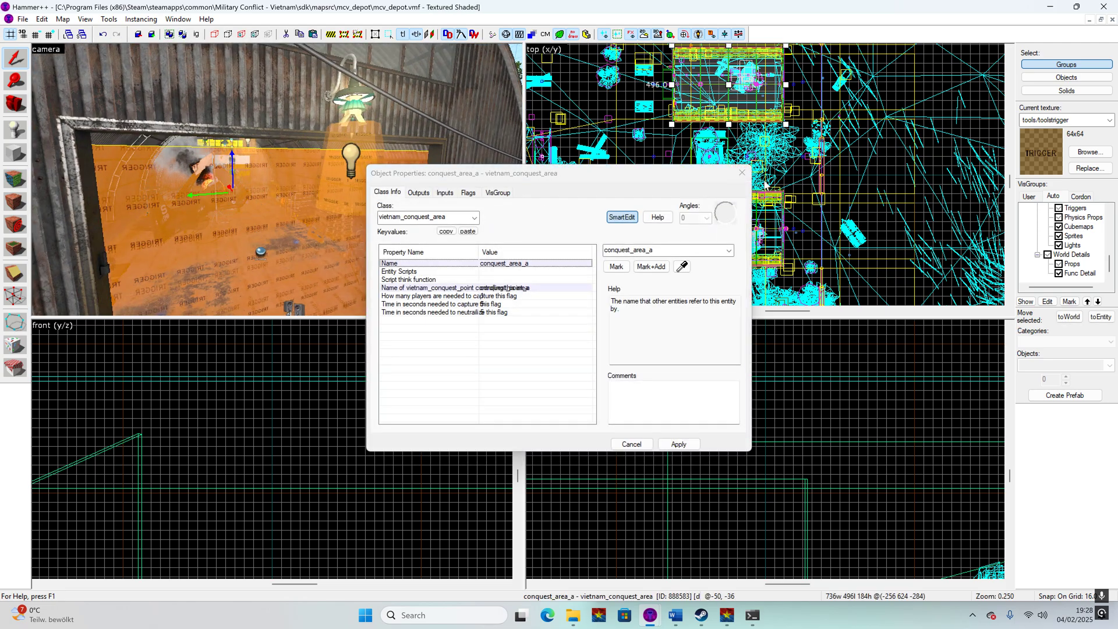
left_click(742, 173)
- Look around the hangar interior and compare the properties of its trigger_soundscape with those of the vietnam_conquest_area
key("w")
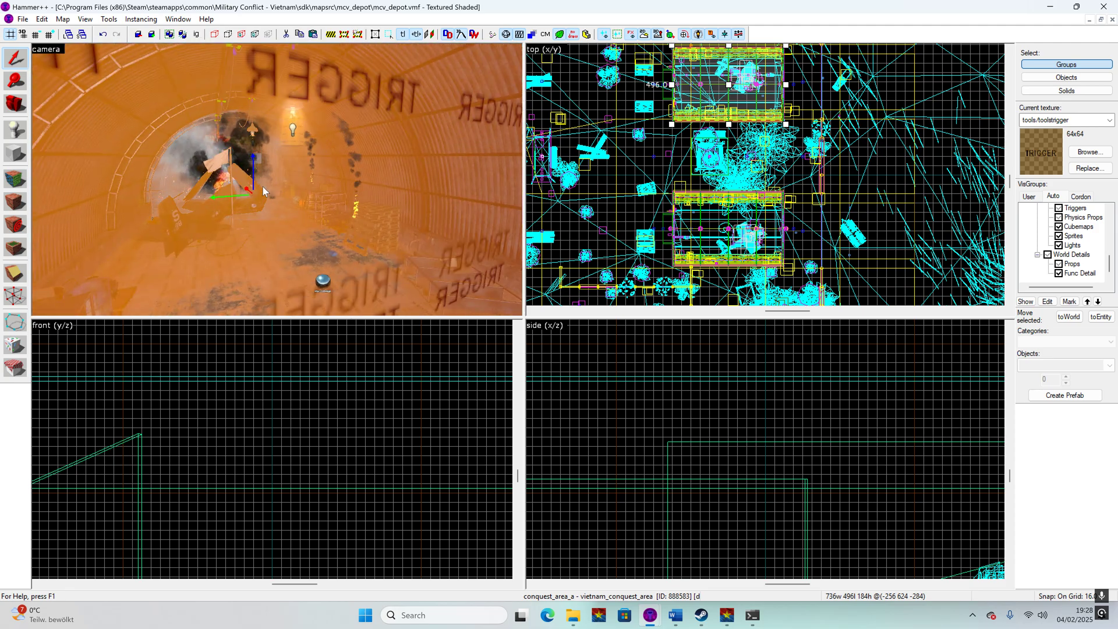
key("s")
key("w")
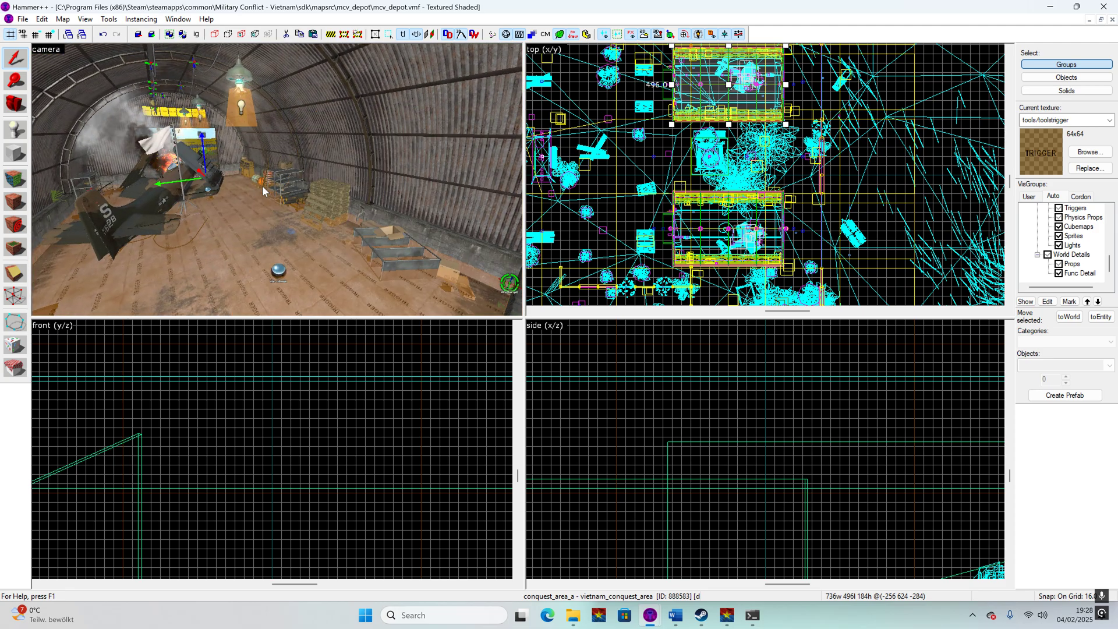
key("s")
key("w")
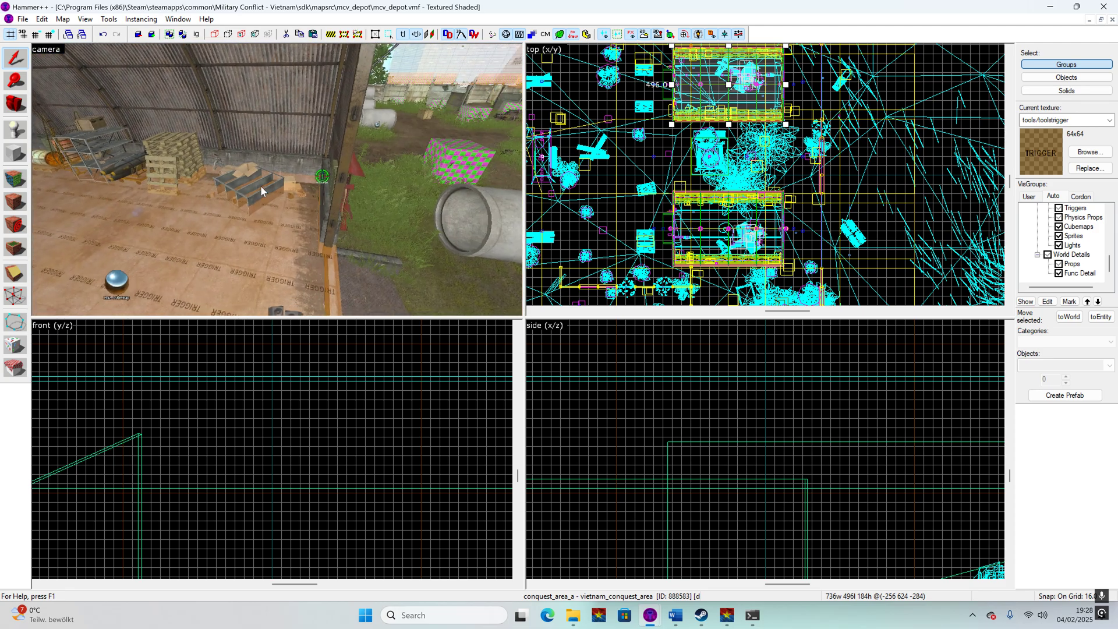
key("w")
double_click(246, 186)
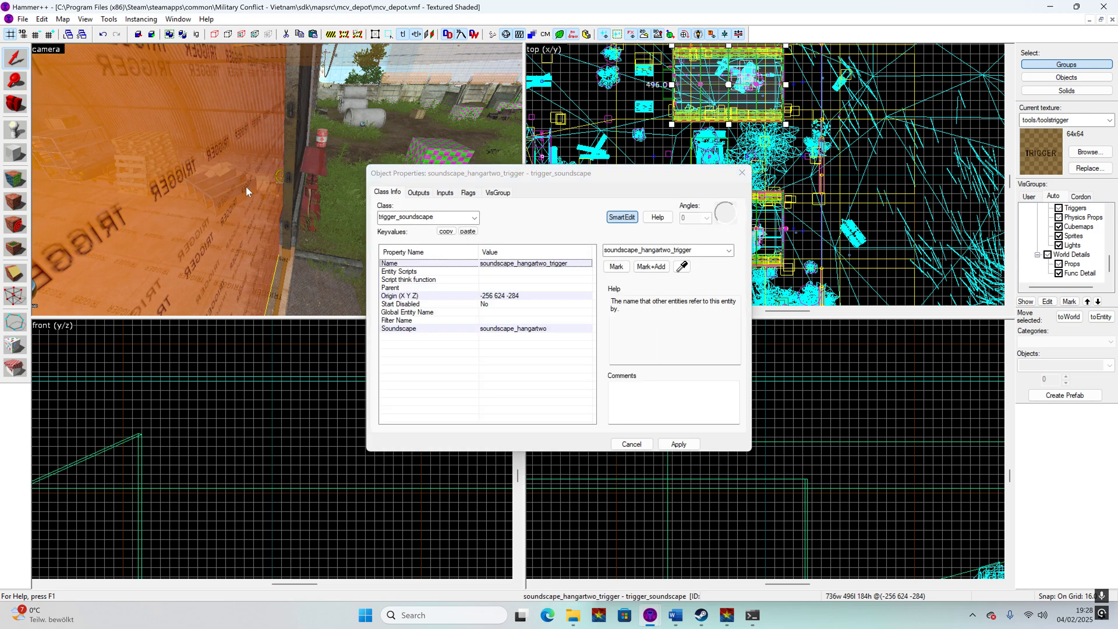
key("s")
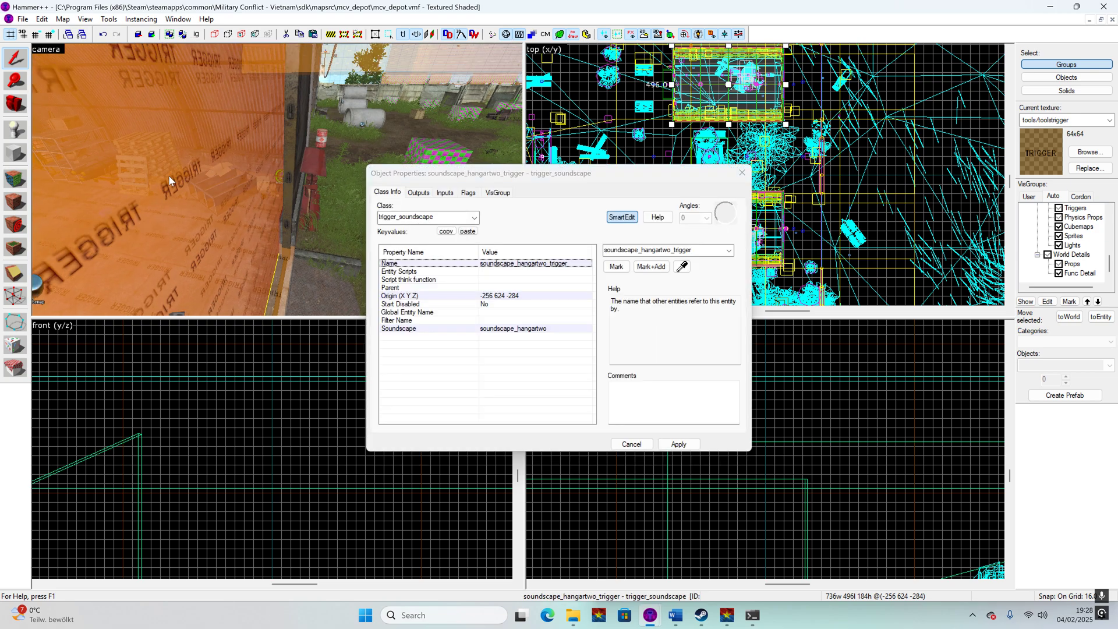
left_click(132, 140)
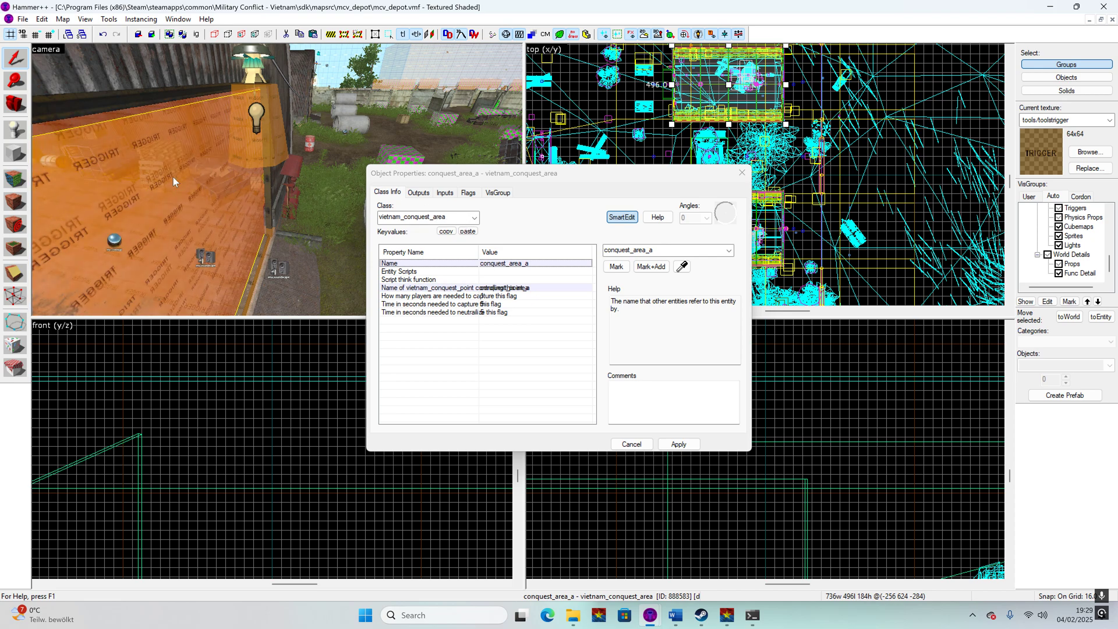
left_click(742, 172)
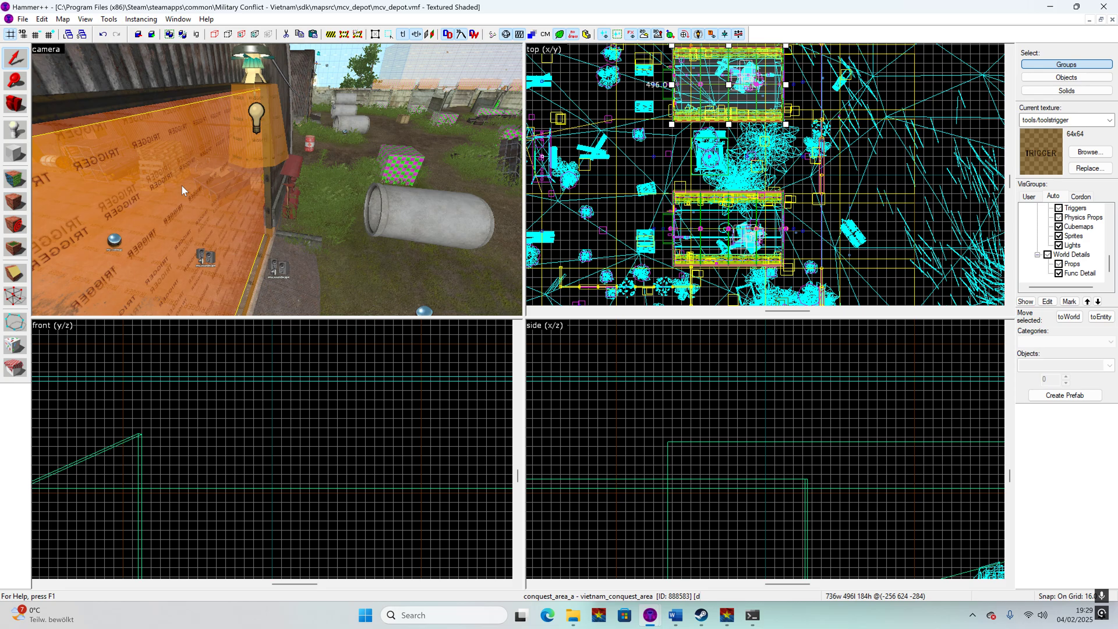
- Add the white flag inside the hangar to the vietnam_conquest_area selection and cut both objects
key("z")
key("w")
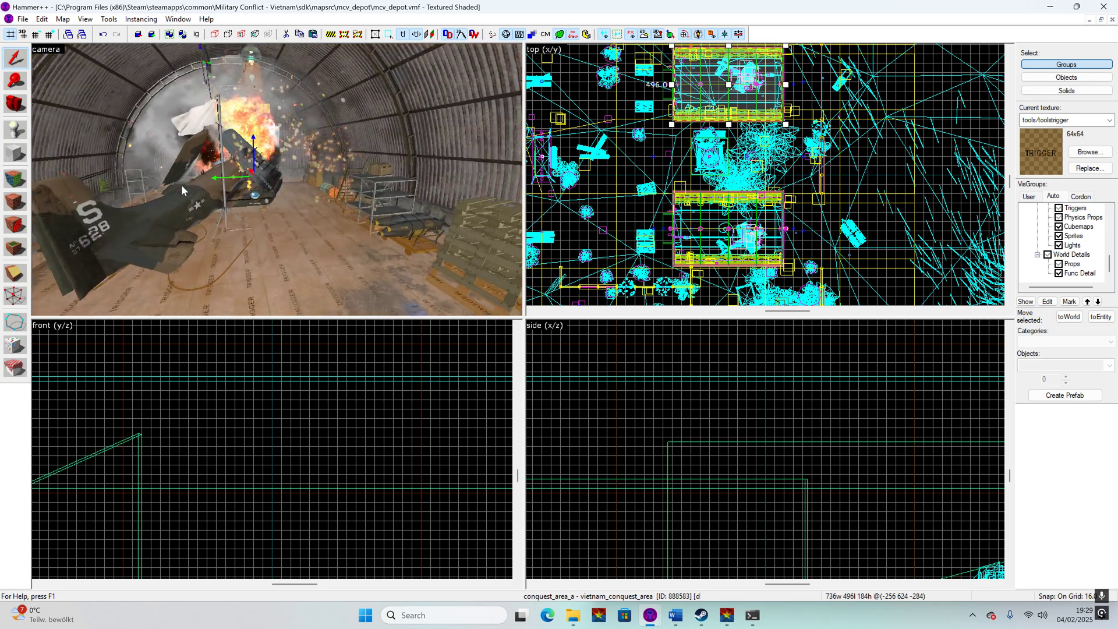
key("z")
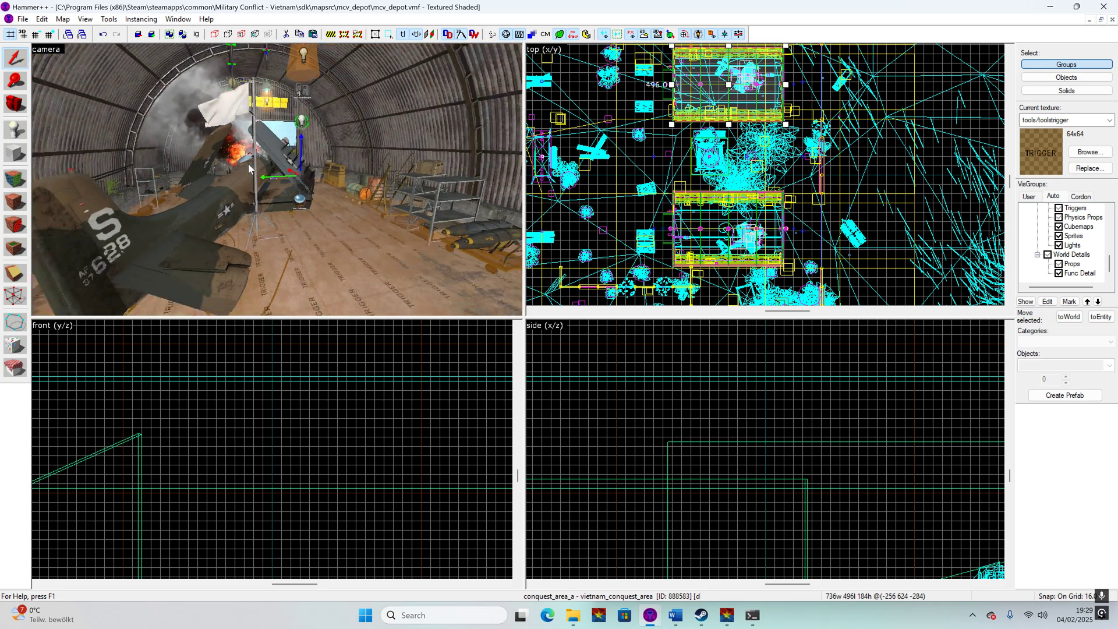
scroll(248, 163, "down", 8)
scroll(349, 215, "up", 7)
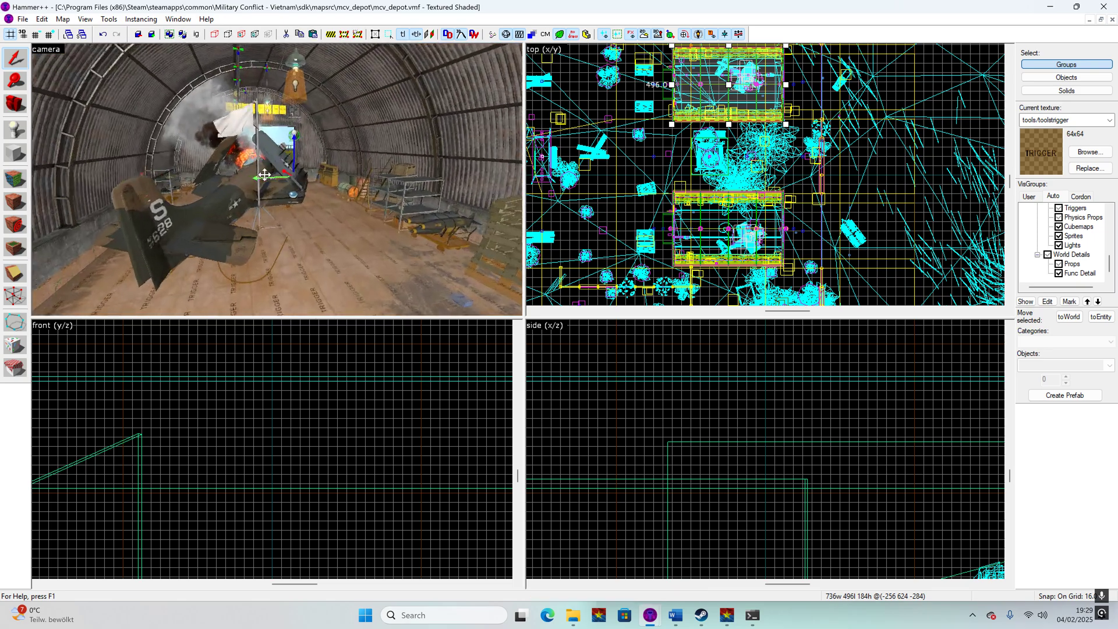
scroll(265, 174, "up", 2)
left_click(248, 173, "ctrl")
scroll(218, 177, "down", 7)
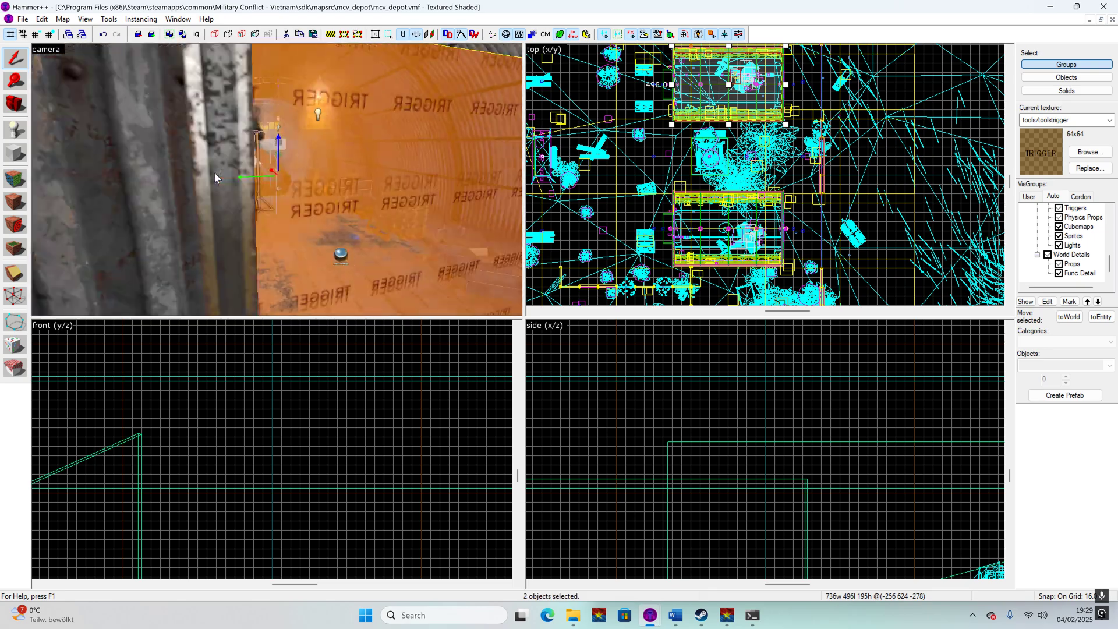
scroll(214, 173, "down", 3)
key("Delete")
scroll(213, 173, "down", 1)
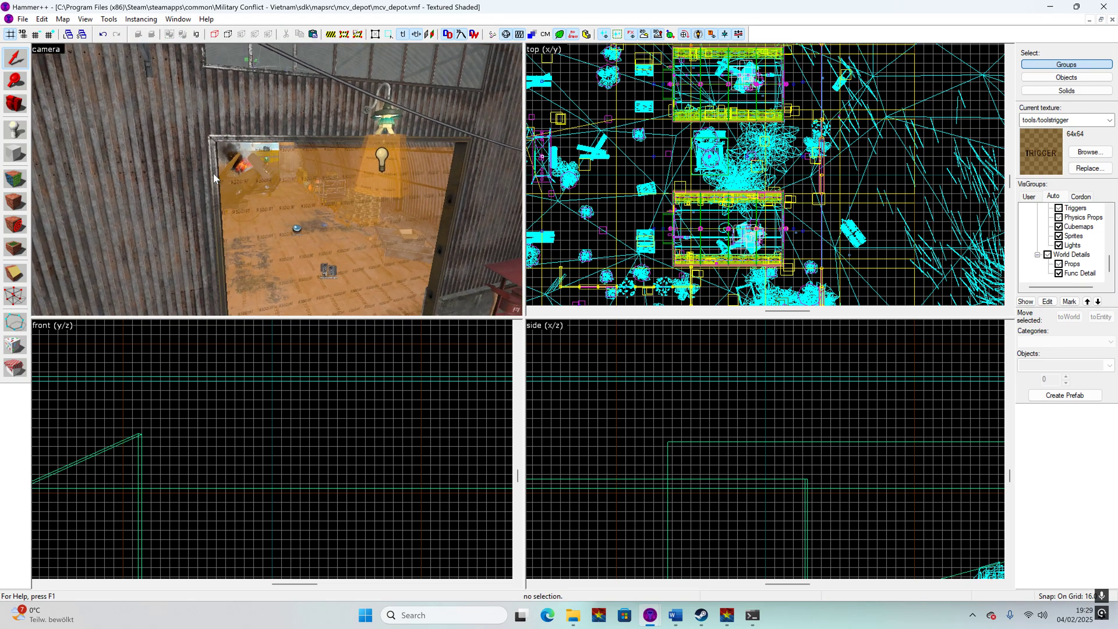
- Paste the conquest flag and its capture volume into the open yard outside the hangar, at about -1182, 506
scroll(214, 173, "down", 10)
middle_click_drag(241, 173, 314, 187)
key("ctrl+v")
key("d")
key("a")
key("a")
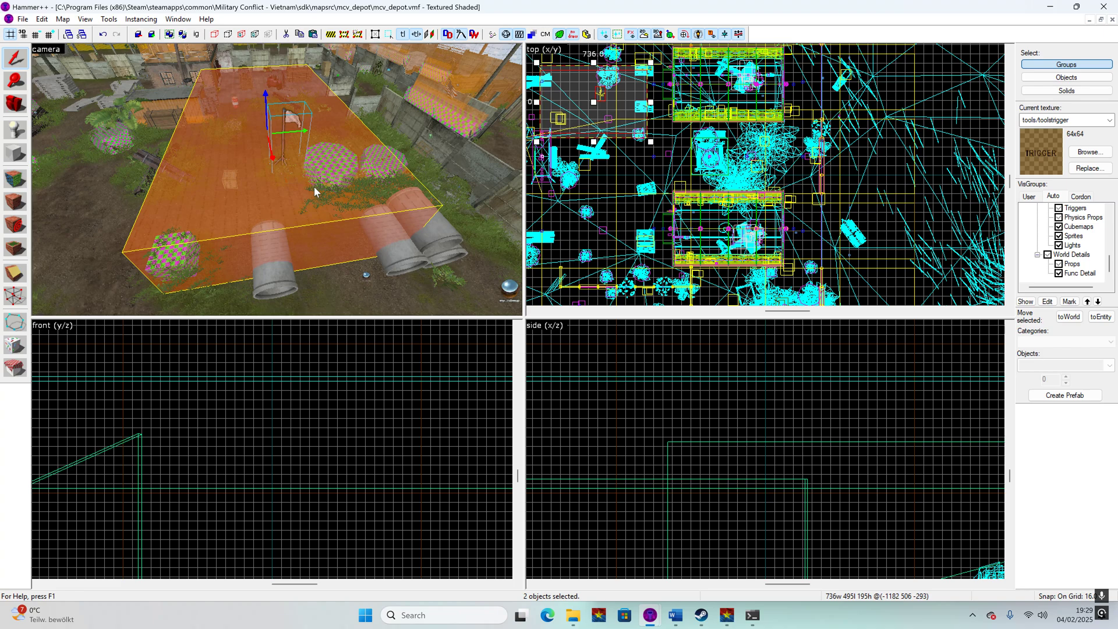
key("a")
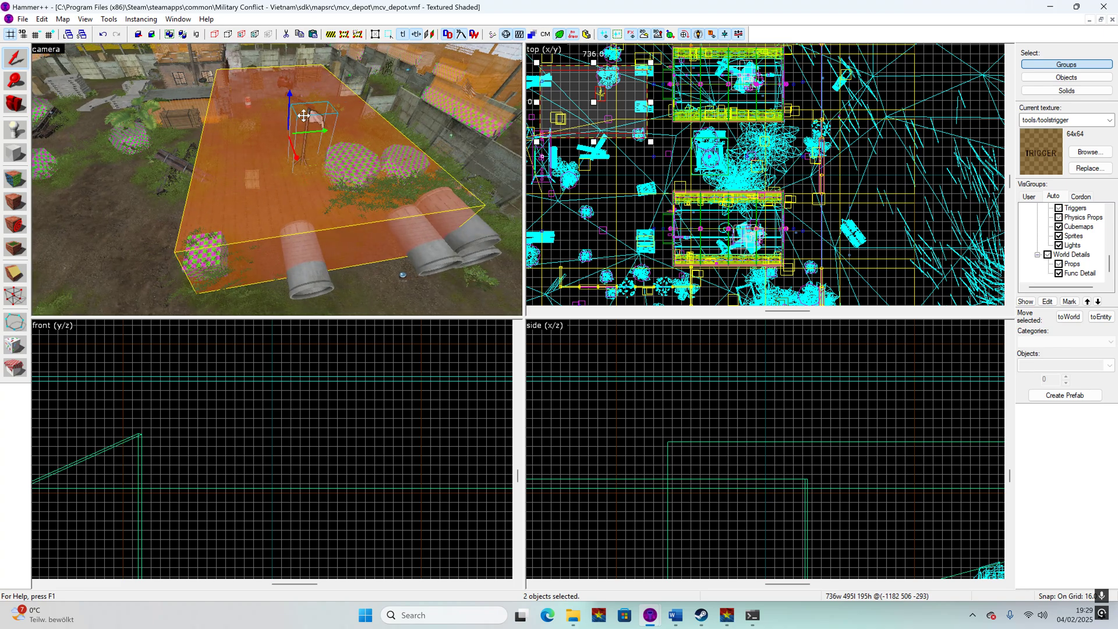
- Return to the recently used map mcv_test.vmf
mouse_move(116, 182)
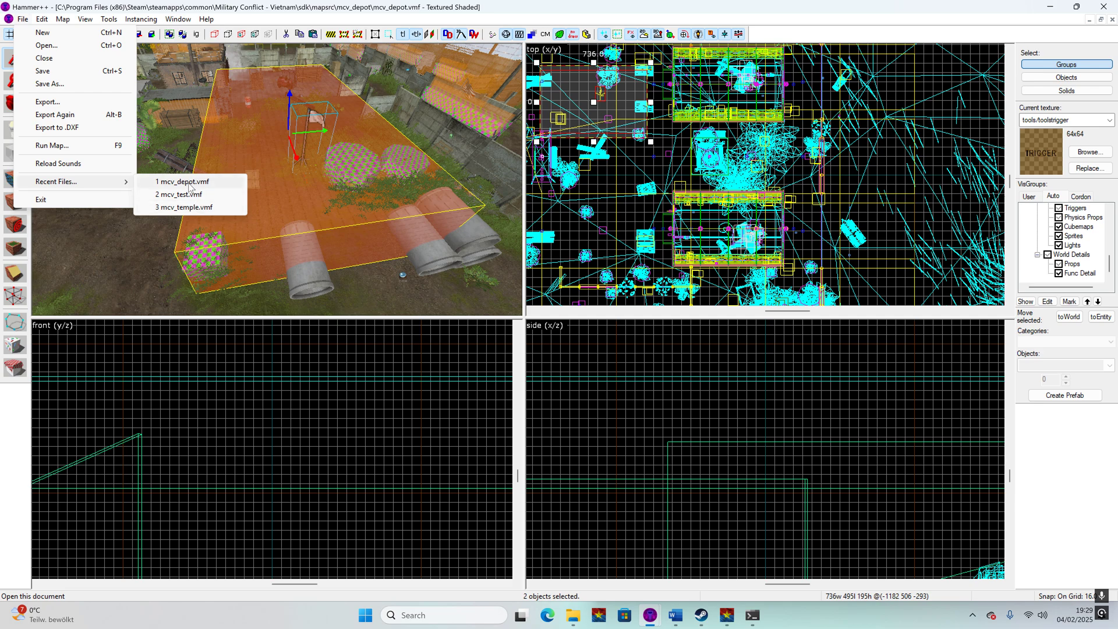
left_click(190, 196)
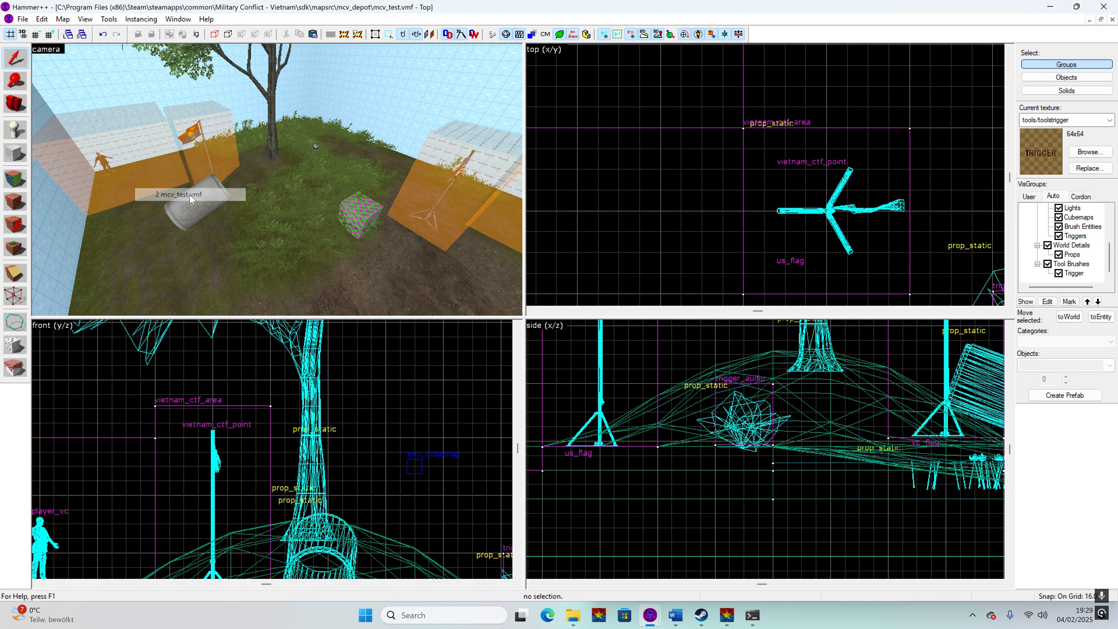
scroll(318, 179, "up", 5)
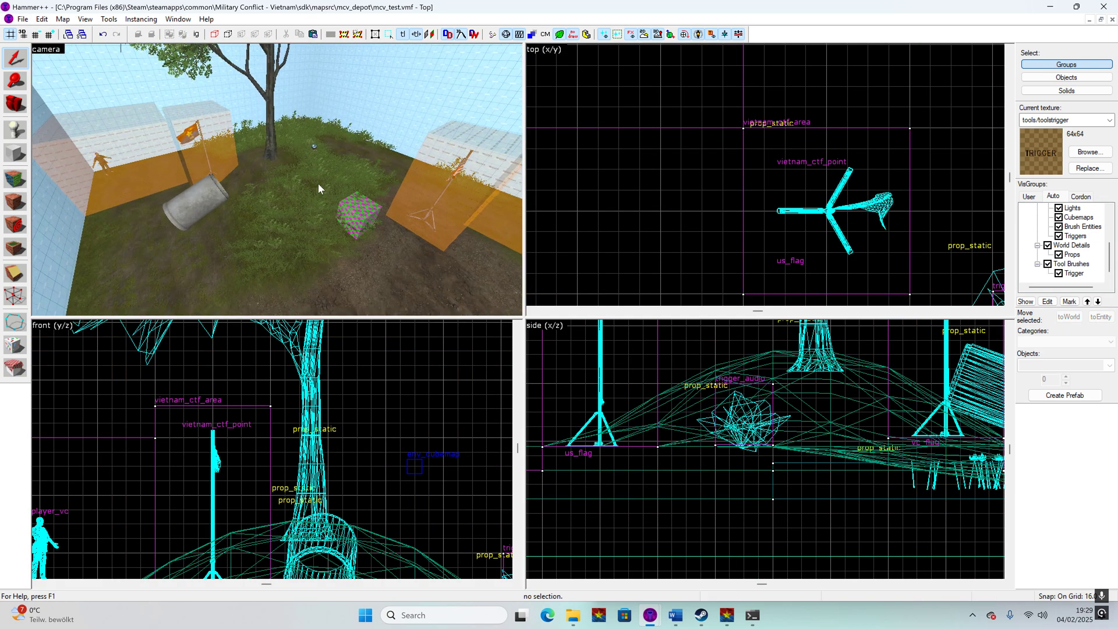
- Survey the ground around the tree, the pond and the two teams' spawn rooms in the 3D view
key("z")
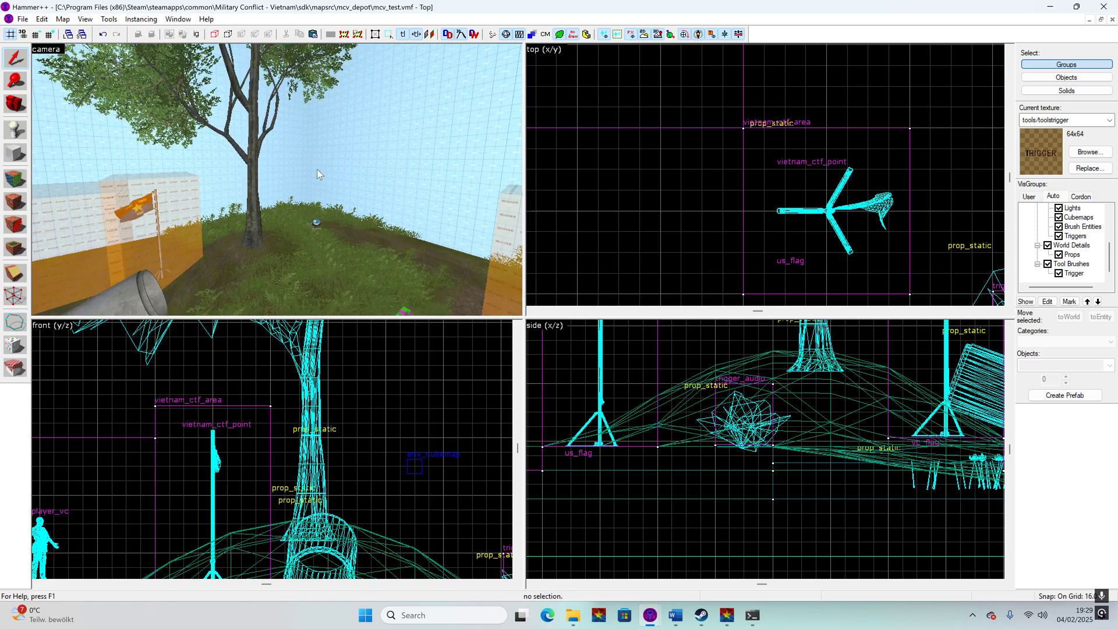
key("w")
key("w")
key("z")
key("w")
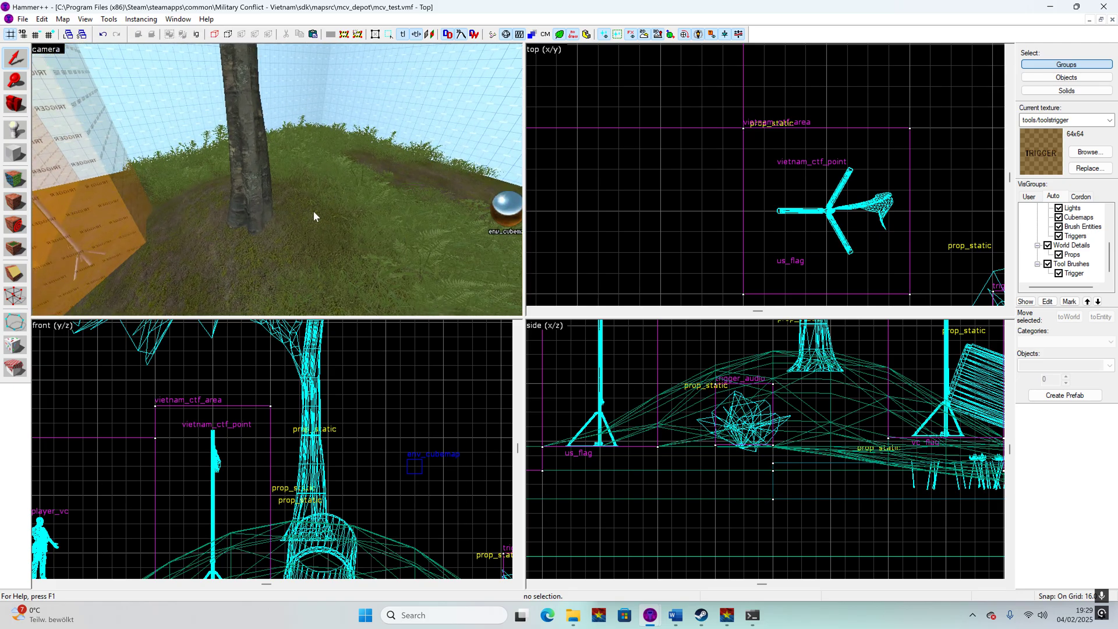
key("z")
key("s")
key("s")
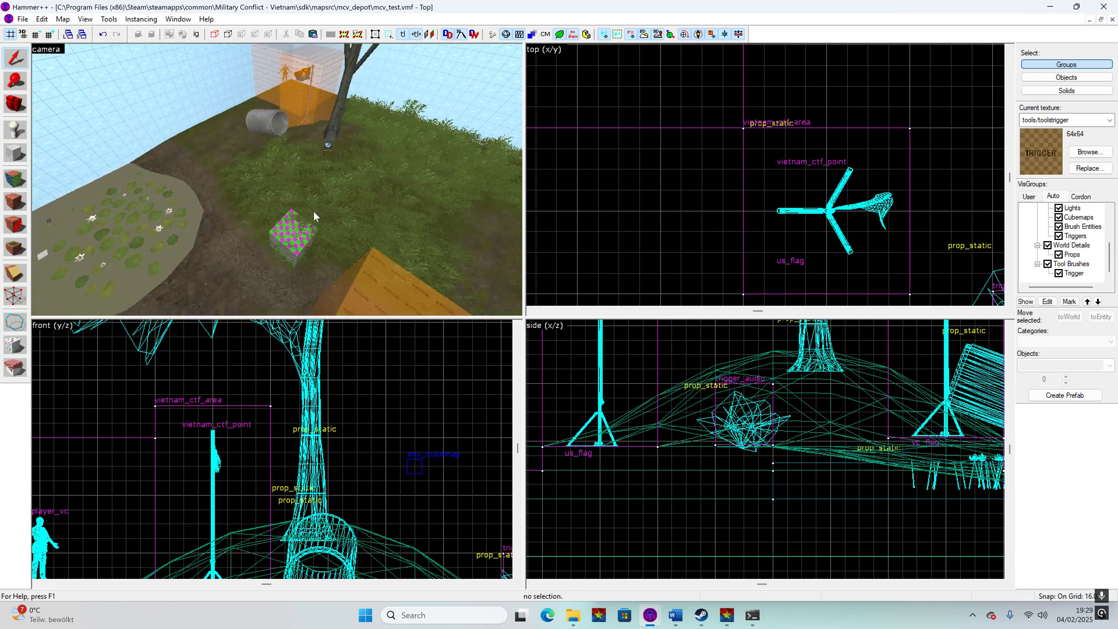
key("d")
key("a")
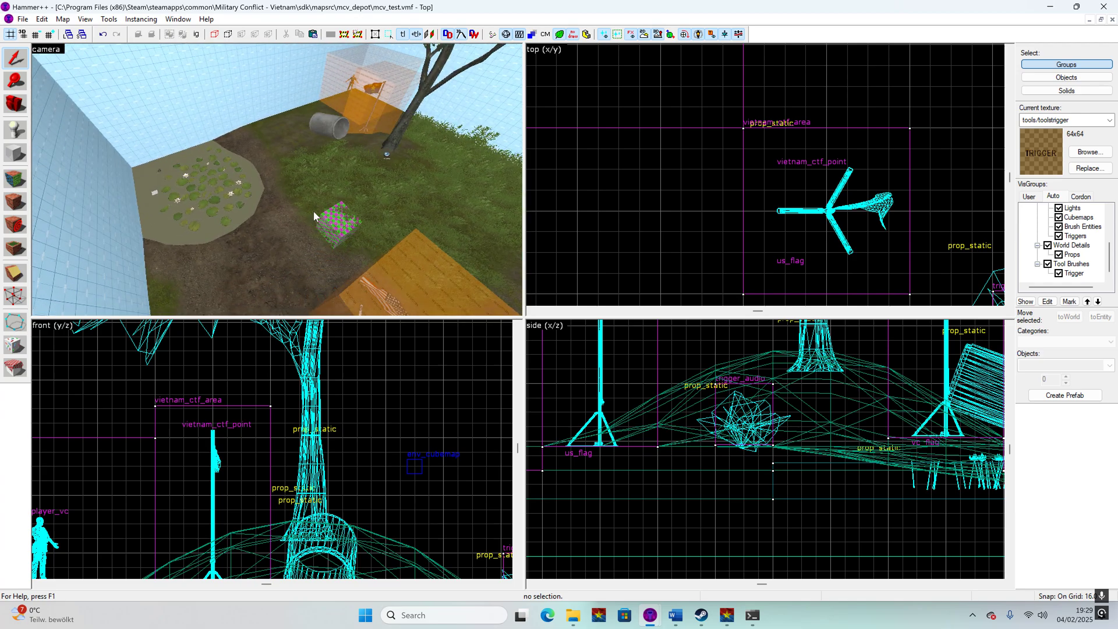
- Paste the copied conquest flag and its area volume at the pond and lower both to the pond bed, at about height 170
key("w")
key("w")
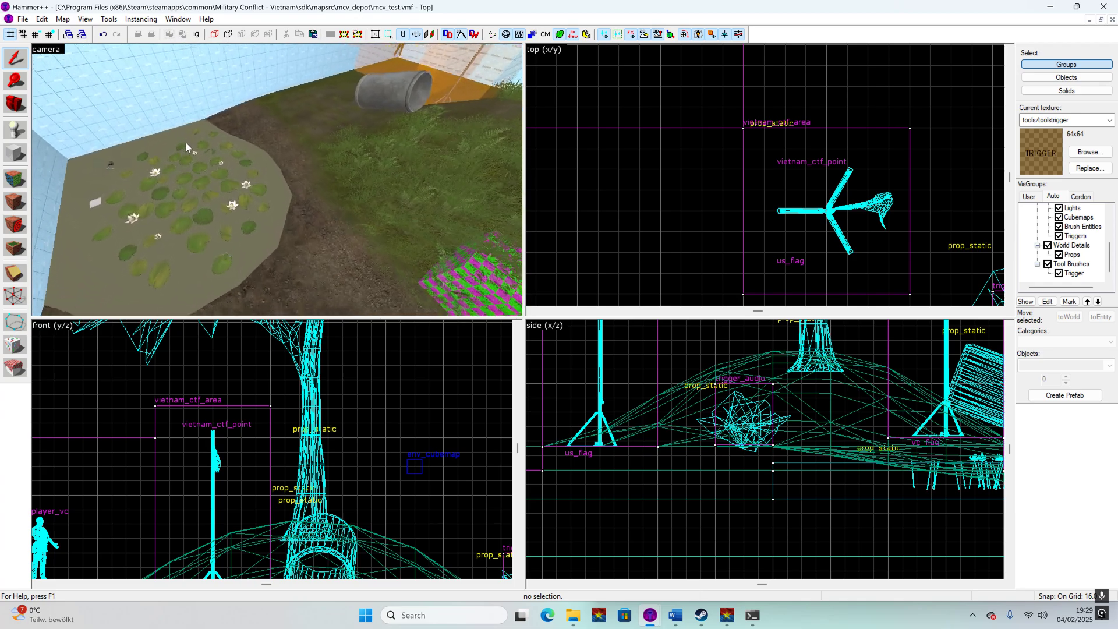
left_click(166, 197)
scroll(539, 349, "down", 3)
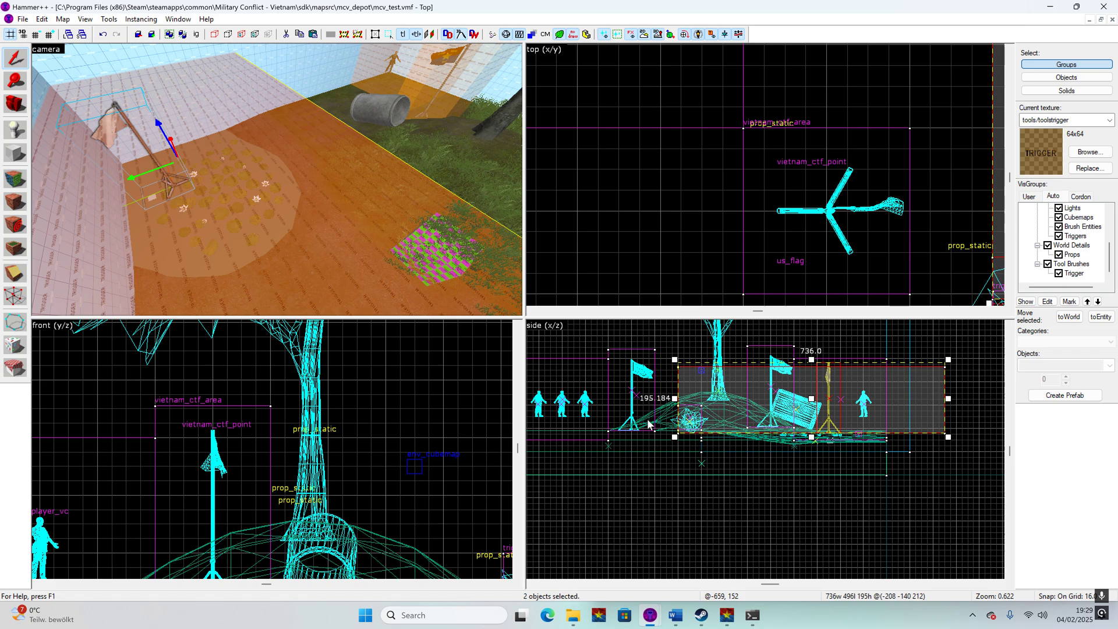
scroll(781, 431, "up", 5)
left_click_drag(715, 388, 713, 406)
scroll(224, 161, "down", 4)
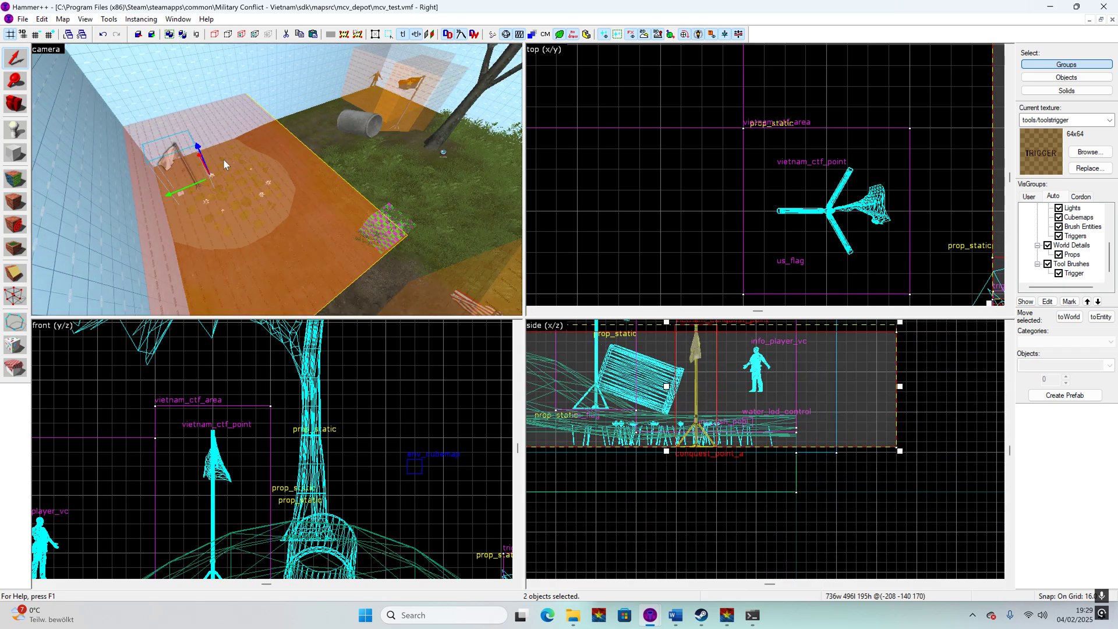
left_click(596, 186)
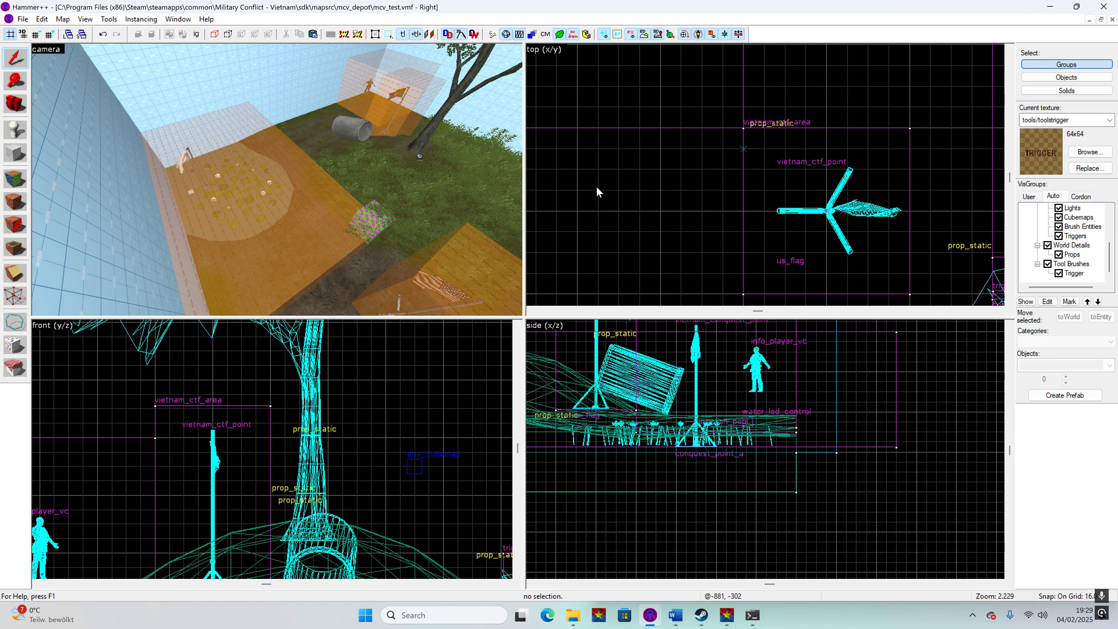
- Select the vietnam_conquest_area volume over the pond and examine how far it extends past the skybox walls
left_click(240, 193)
scroll(740, 169, "down", 14)
scroll(833, 137, "up", 6)
scroll(833, 137, "up", 6)
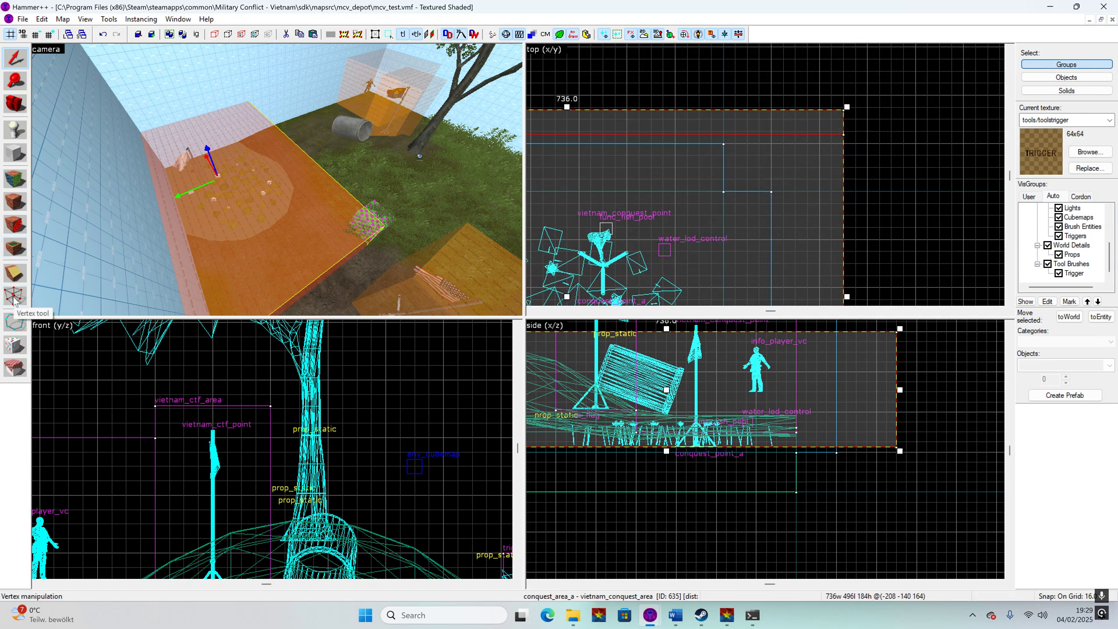
scroll(818, 107, "down", 7)
scroll(675, 110, "up", 5)
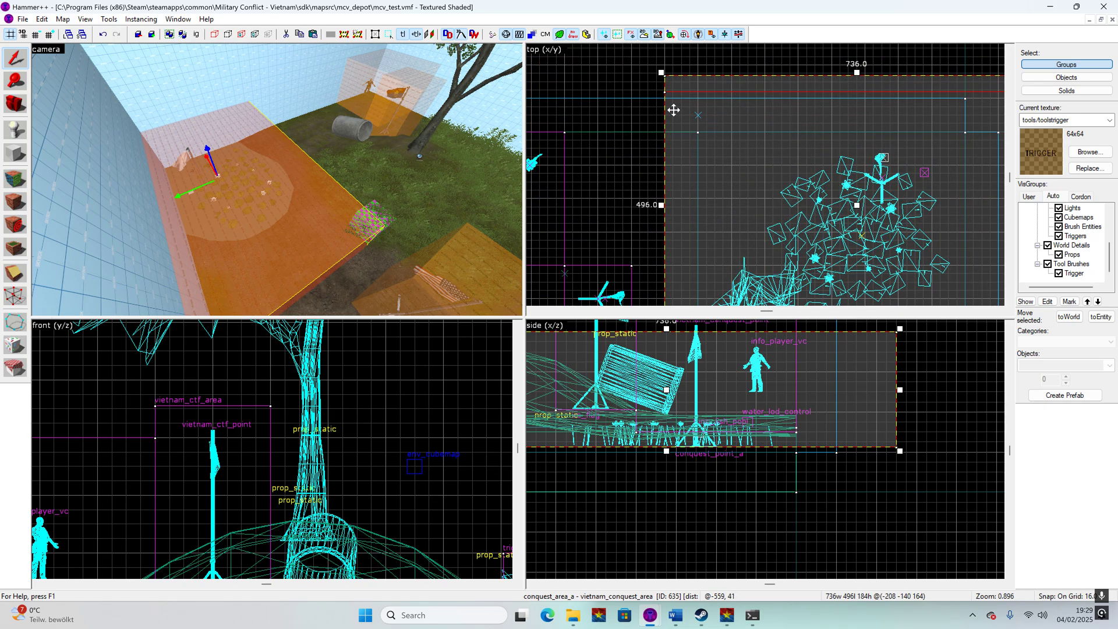
scroll(714, 92, "down", 4)
left_click(920, 167)
left_click(283, 222)
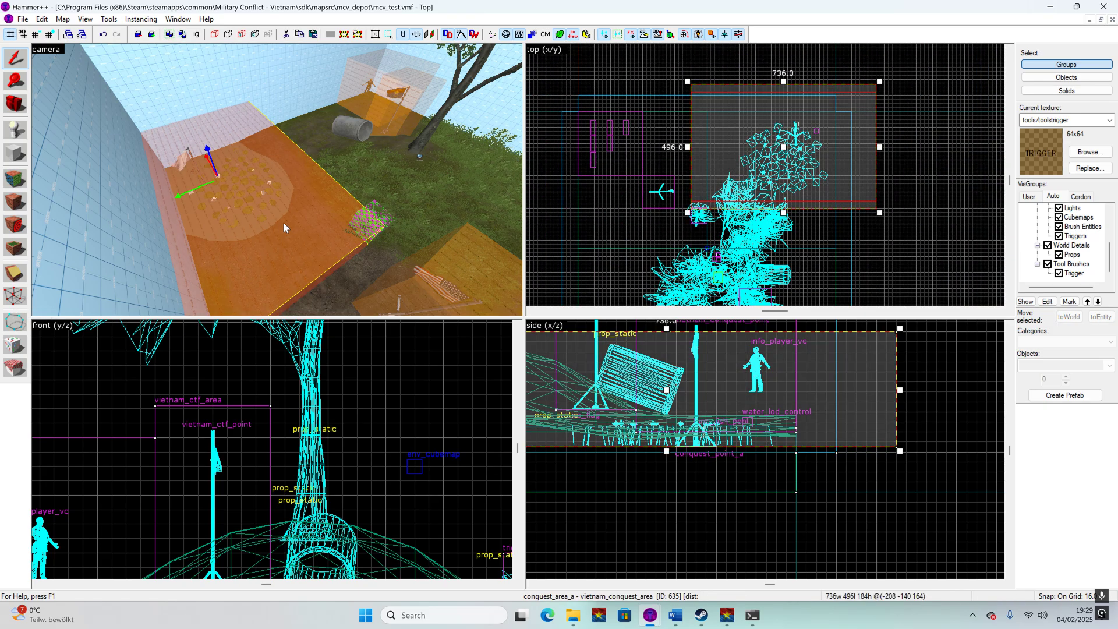
key("z")
key("w")
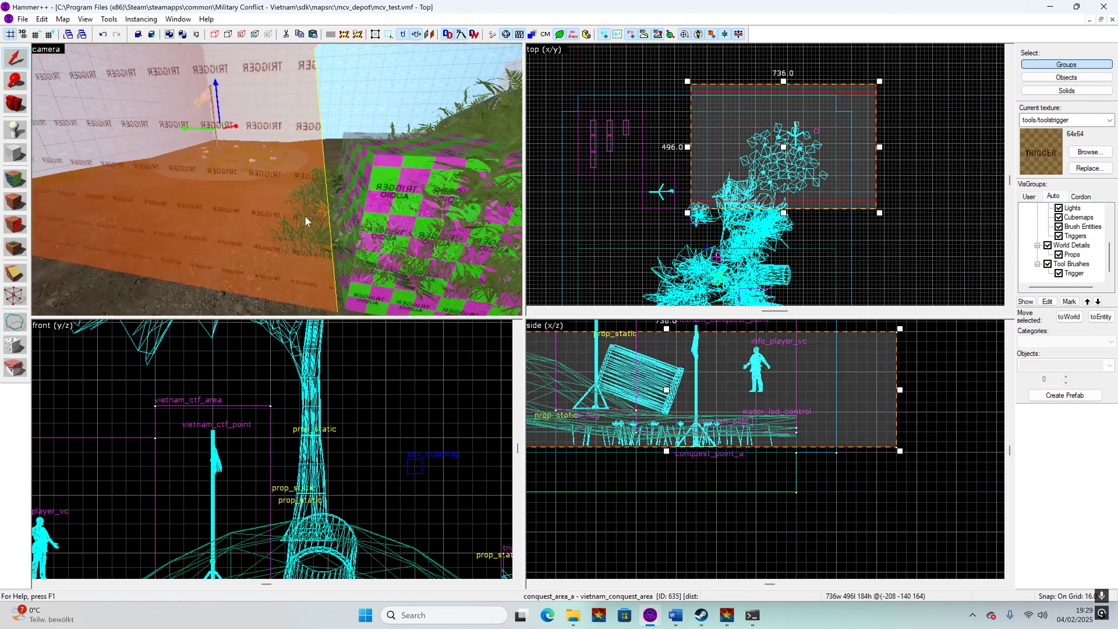
key("d")
key("z")
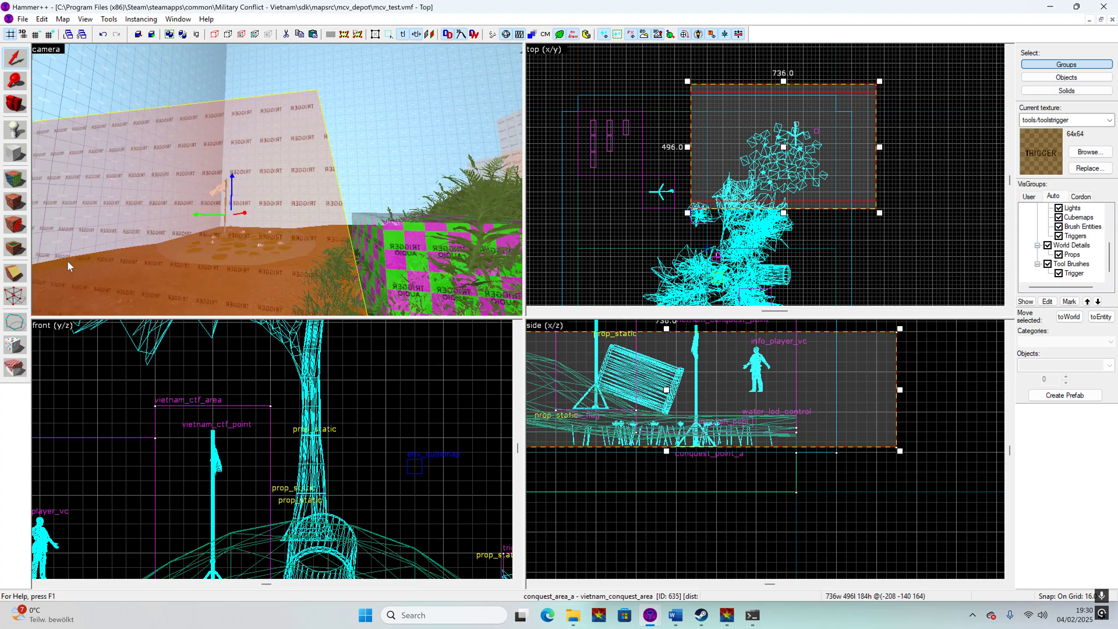
- Check the conquest area's vertices and snap the volume to the grid
left_click(16, 297)
scroll(669, 88, "up", 6)
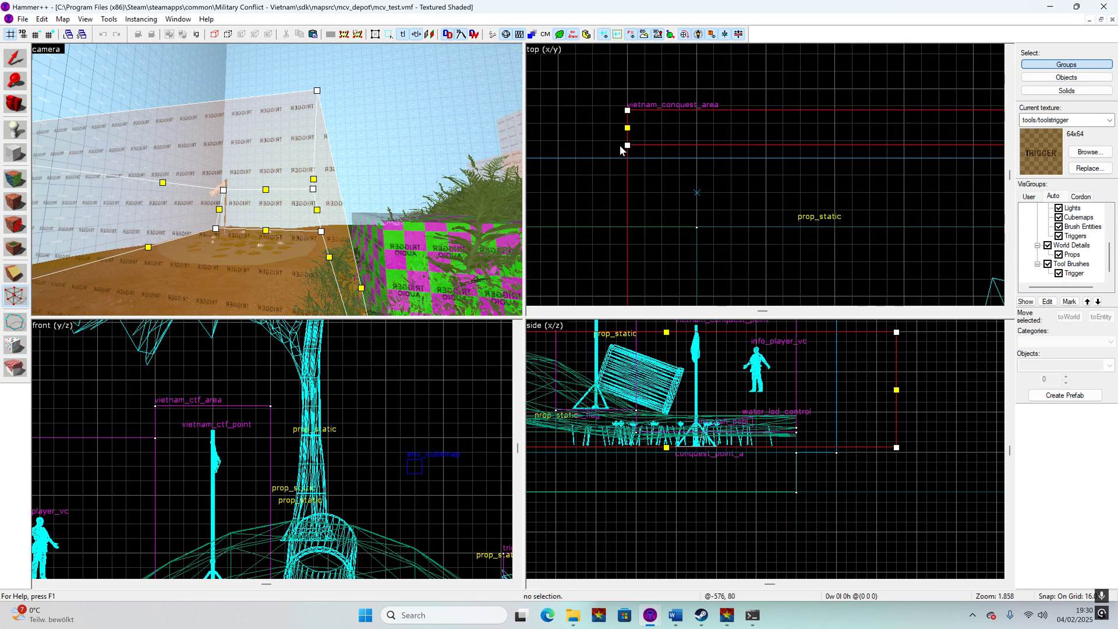
left_click(22, 57)
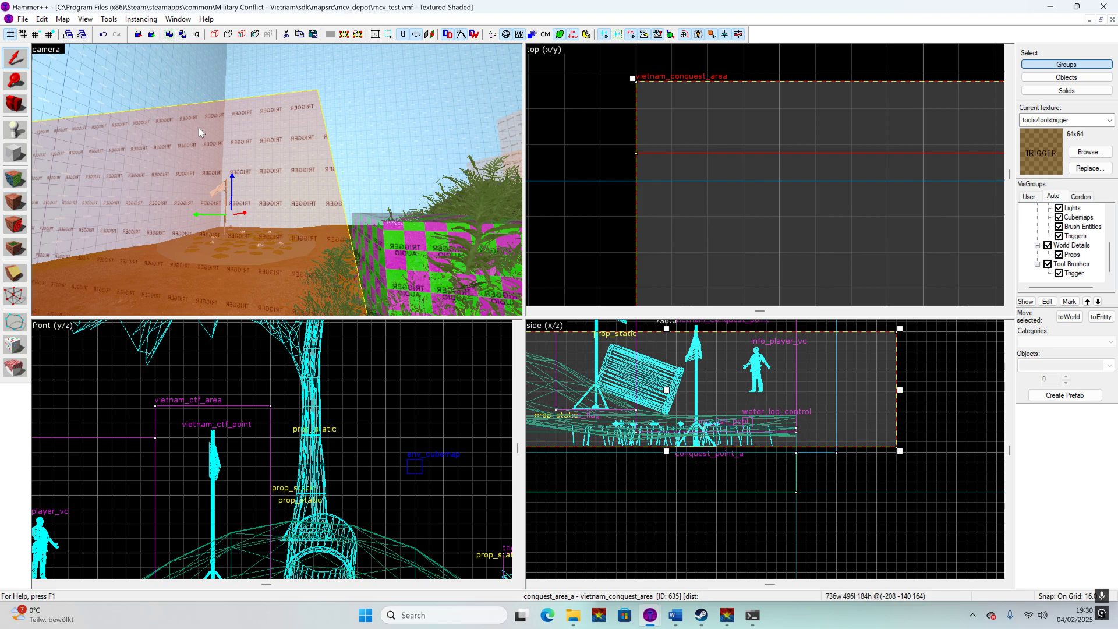
key("ctrl+b")
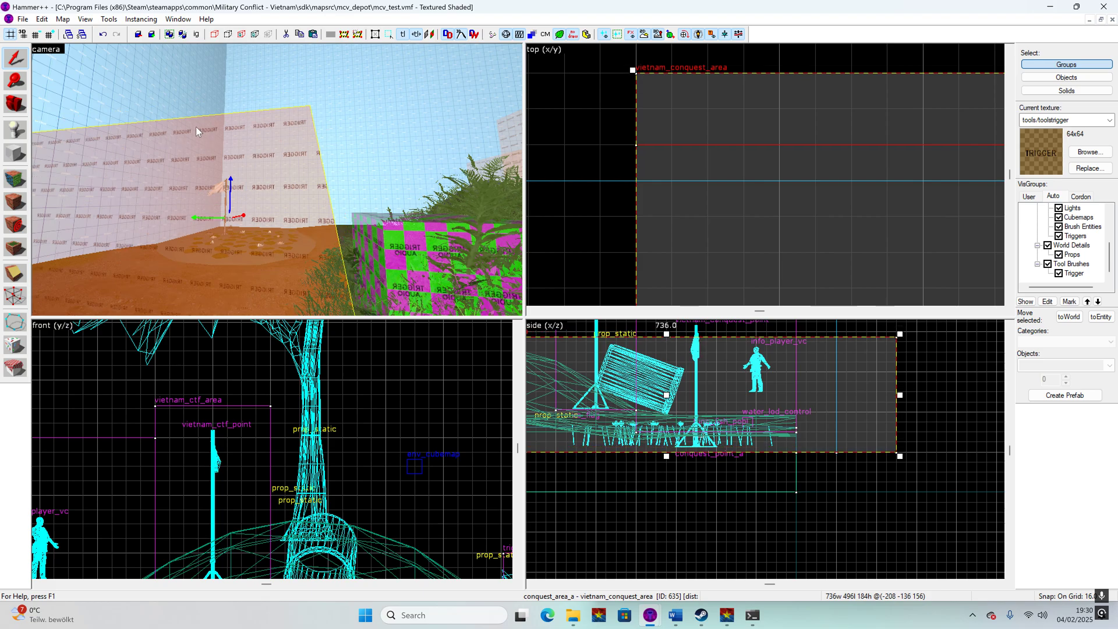
- Straighten the conquest area by moving its misaligned corner vertices onto the outer corners, forming a 736 by 496 box
left_click(19, 292)
left_click_drag(641, 146, 641, 85)
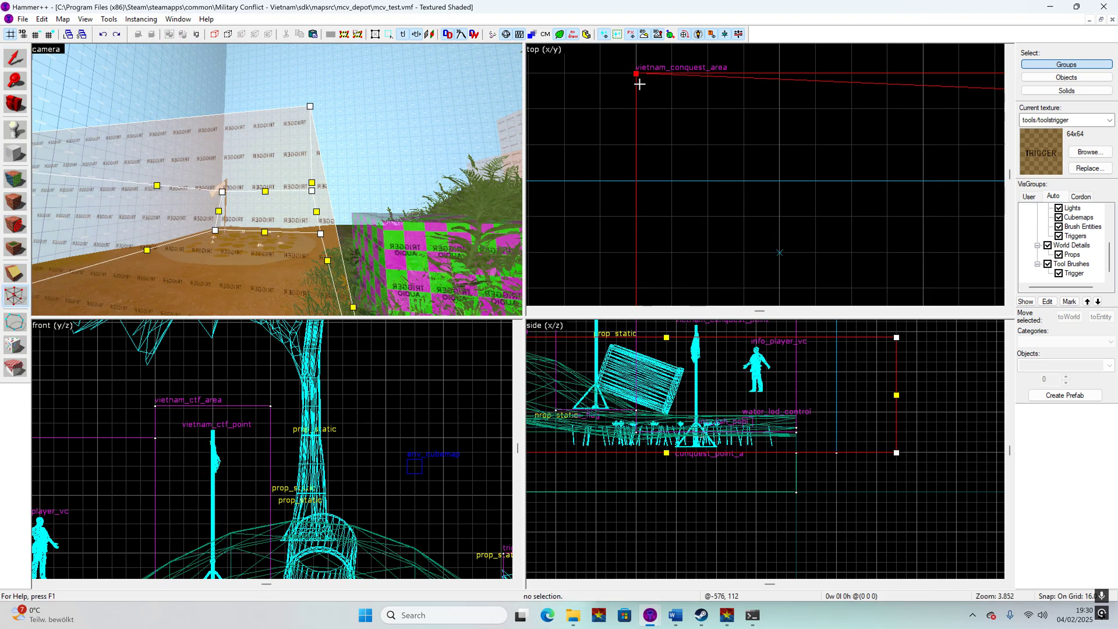
scroll(535, 103, "down", 10)
scroll(778, 102, "up", 5)
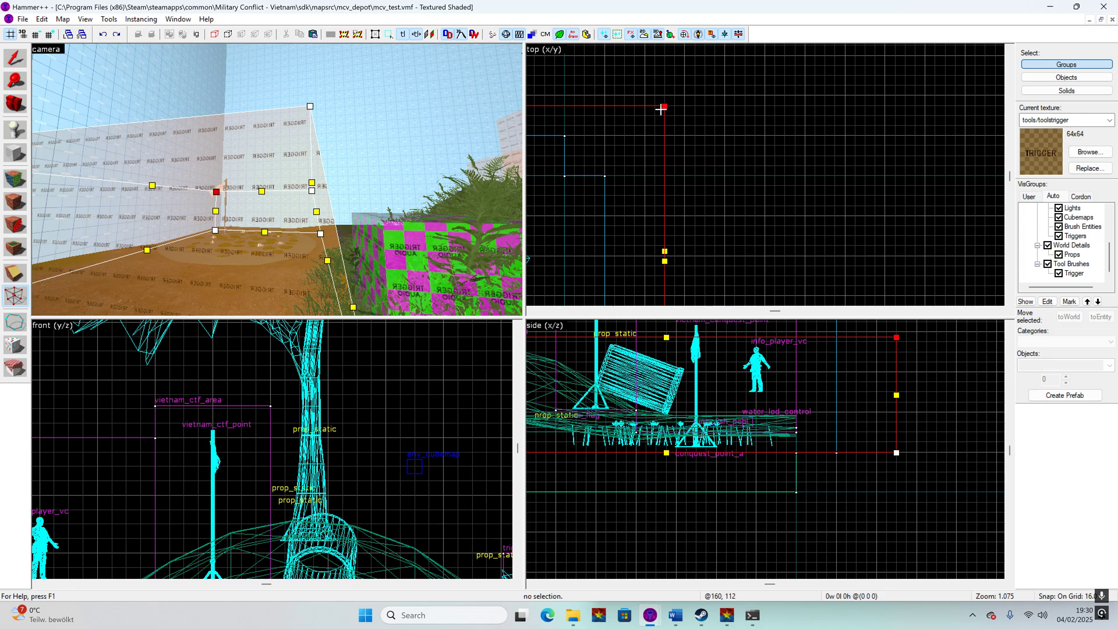
scroll(701, 99, "down", 7)
scroll(687, 181, "up", 6)
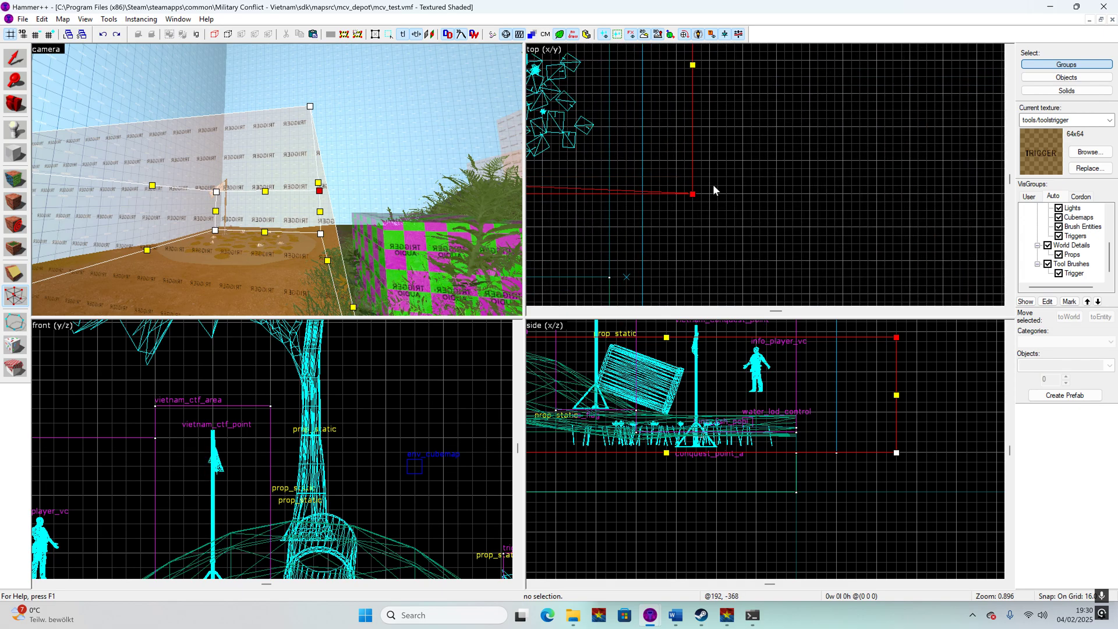
scroll(713, 184, "down", 4)
scroll(752, 219, "up", 6)
left_click_drag(786, 224, 743, 235)
scroll(742, 235, "down", 3)
left_click(12, 62)
- Move the conquest area into the room's corner by the pond so its edges meet the inner skybox walls, centred at -368, -248
scroll(722, 151, "down", 5)
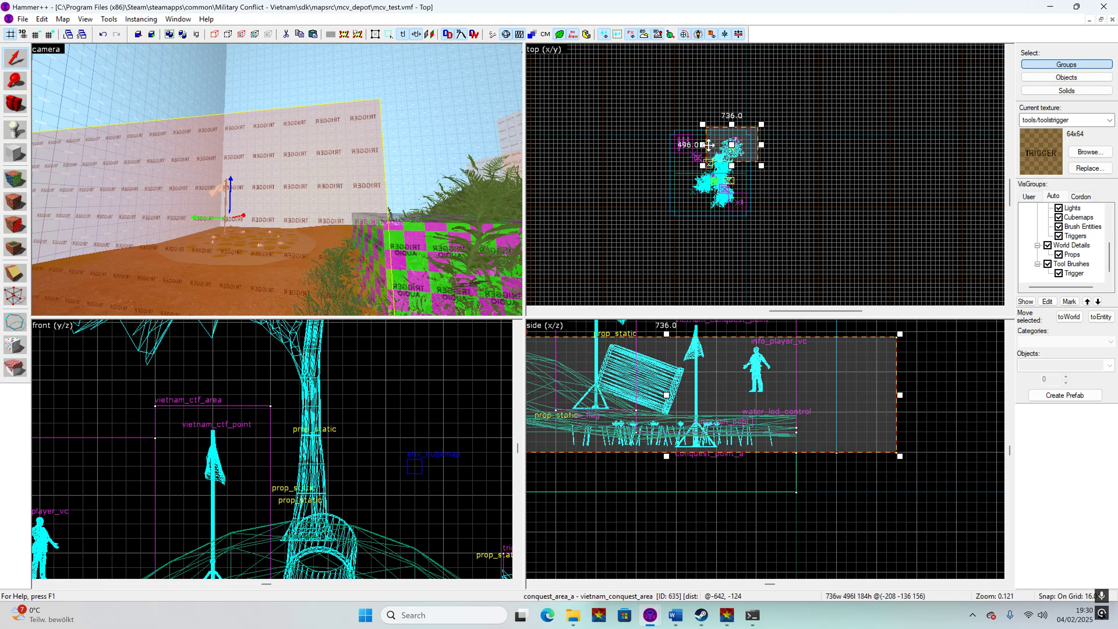
scroll(756, 153, "up", 6)
scroll(755, 153, "down", 1)
scroll(756, 153, "down", 2)
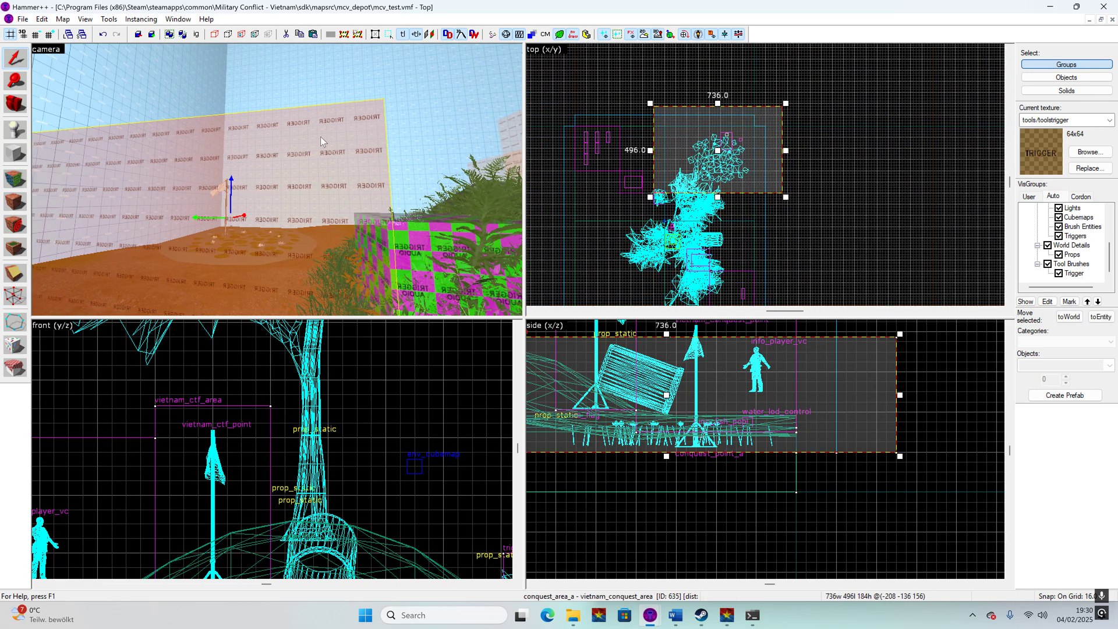
key("z")
key("w")
key("z")
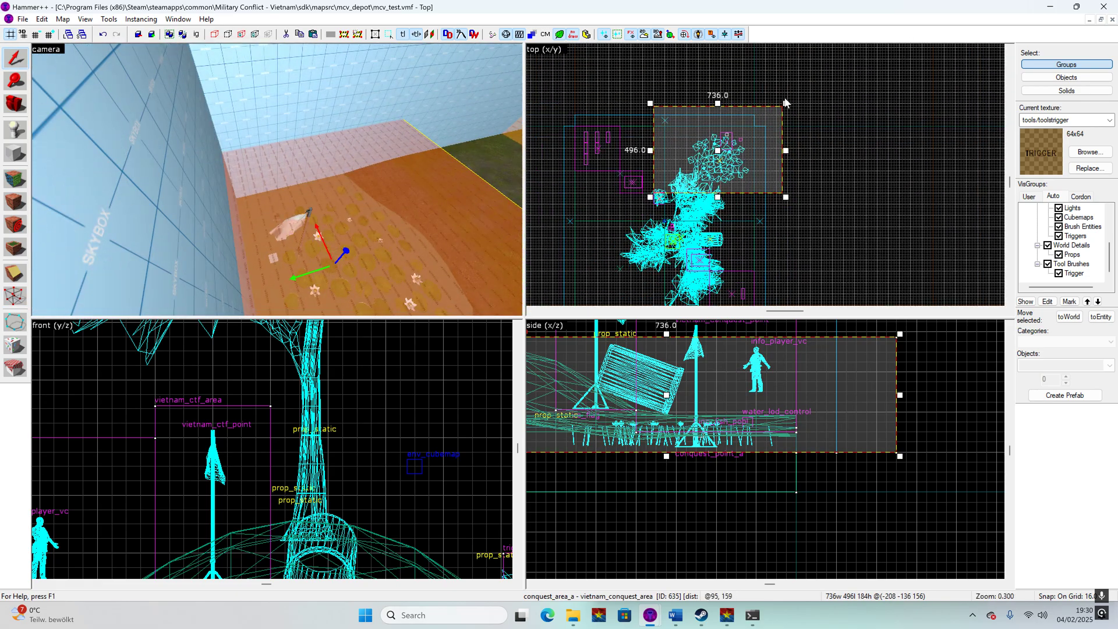
scroll(770, 124, "up", 5)
left_click_drag(755, 103, 687, 145)
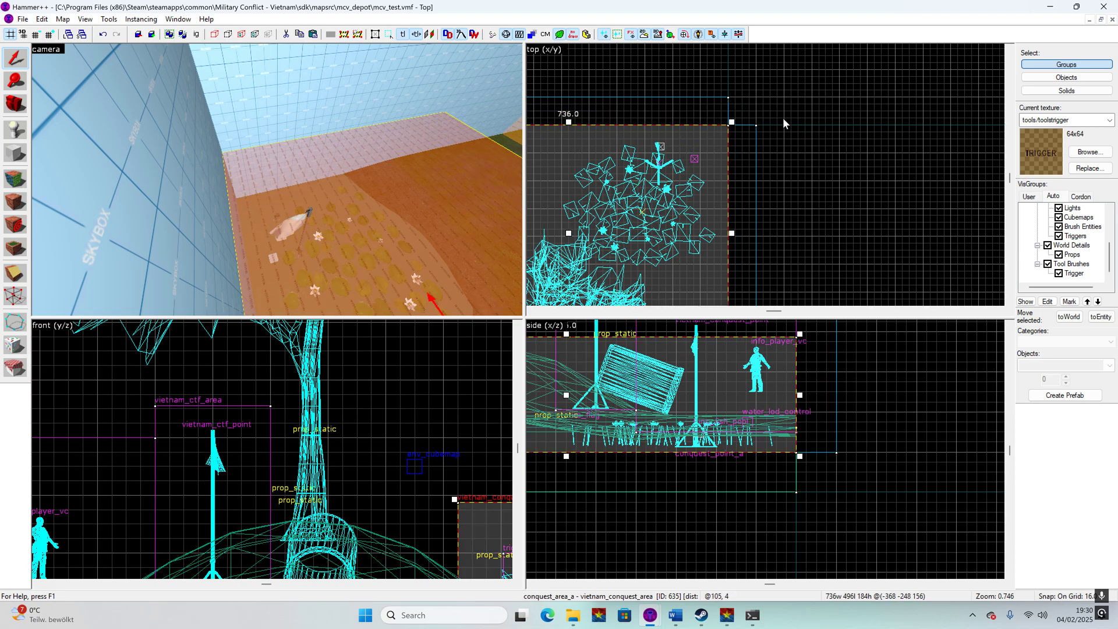
- Shrink the conquest area's footprint around the pond flag to 288 by 192 units, keeping it against the room's corner
scroll(710, 196, "down", 3)
left_click_drag(702, 201, 816, 142)
scroll(827, 173, "up", 6)
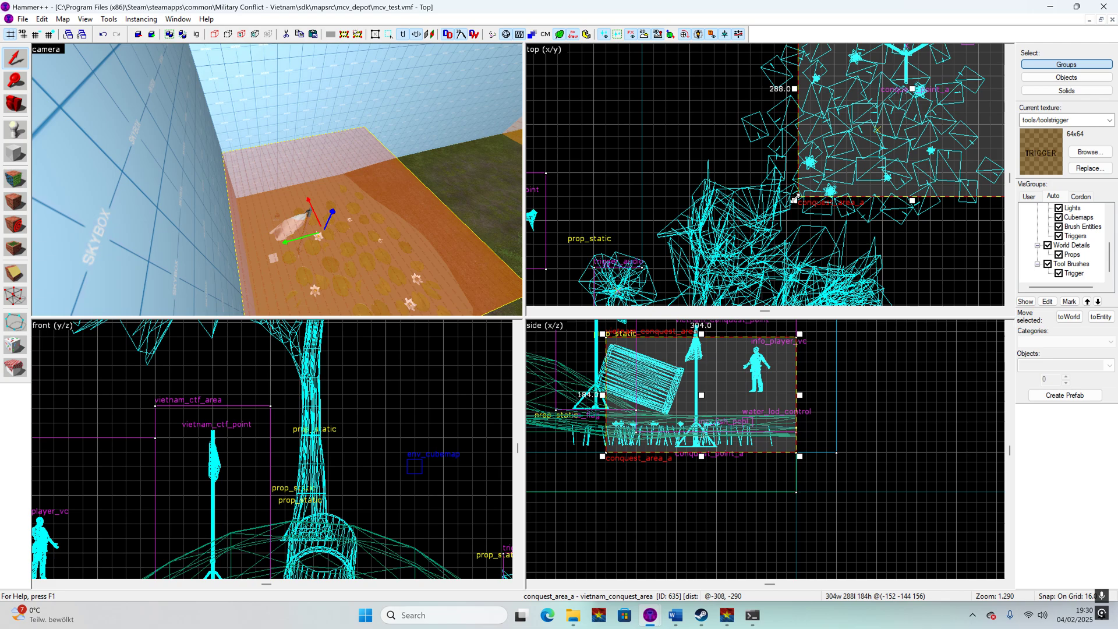
left_click_drag(796, 198, 806, 128)
scroll(741, 487, "down", 2)
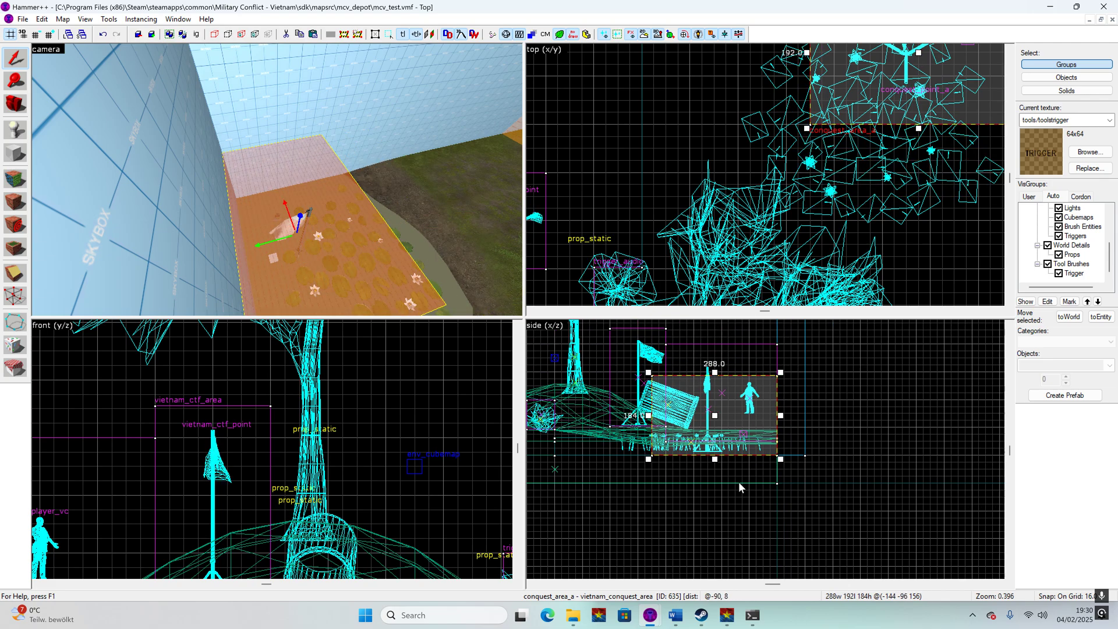
- Raise the top of the conquest area to make the volume 336 units high
scroll(731, 426, "up", 1)
mouse_move(721, 415)
left_mouse_down()
mouse_move(722, 369)
mouse_move(716, 392)
mouse_move(709, 348)
mouse_move(714, 386)
mouse_move(734, 357)
mouse_move(734, 406)
left_mouse_up()
scroll(716, 391, "down", 6)
scroll(738, 395, "down", 4)
scroll(354, 195, "up", 5)
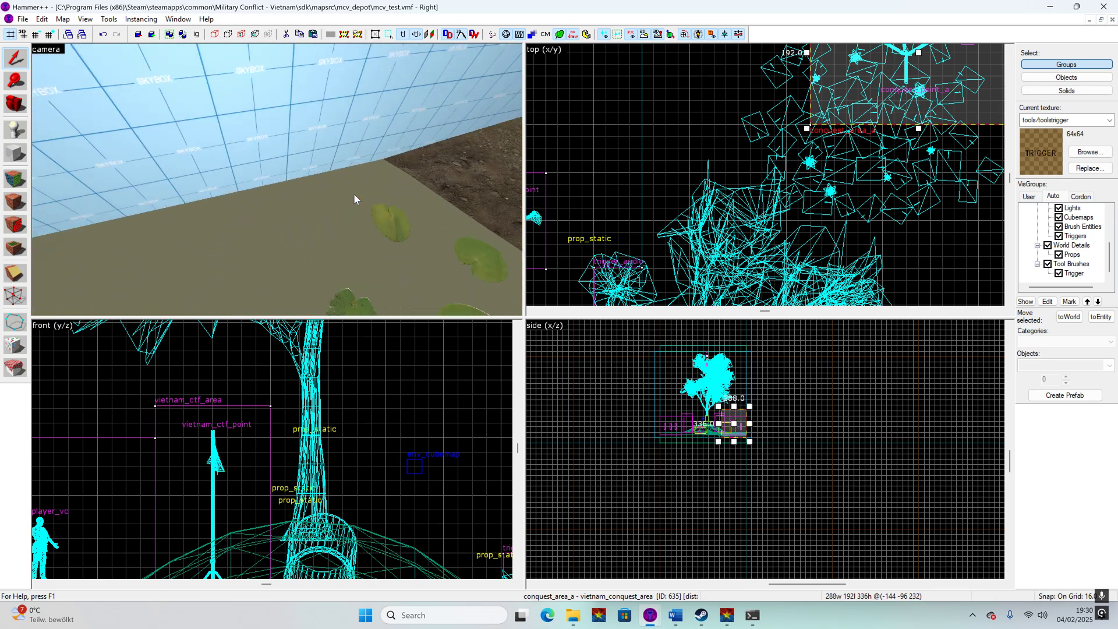
scroll(354, 195, "down", 6)
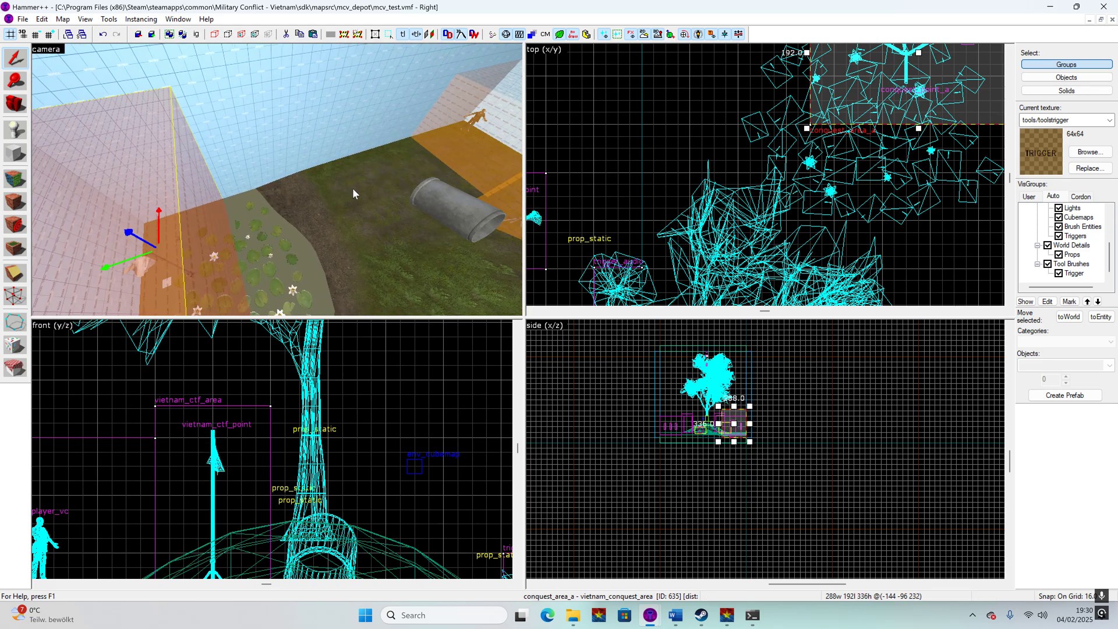
scroll(351, 190, "up", 3)
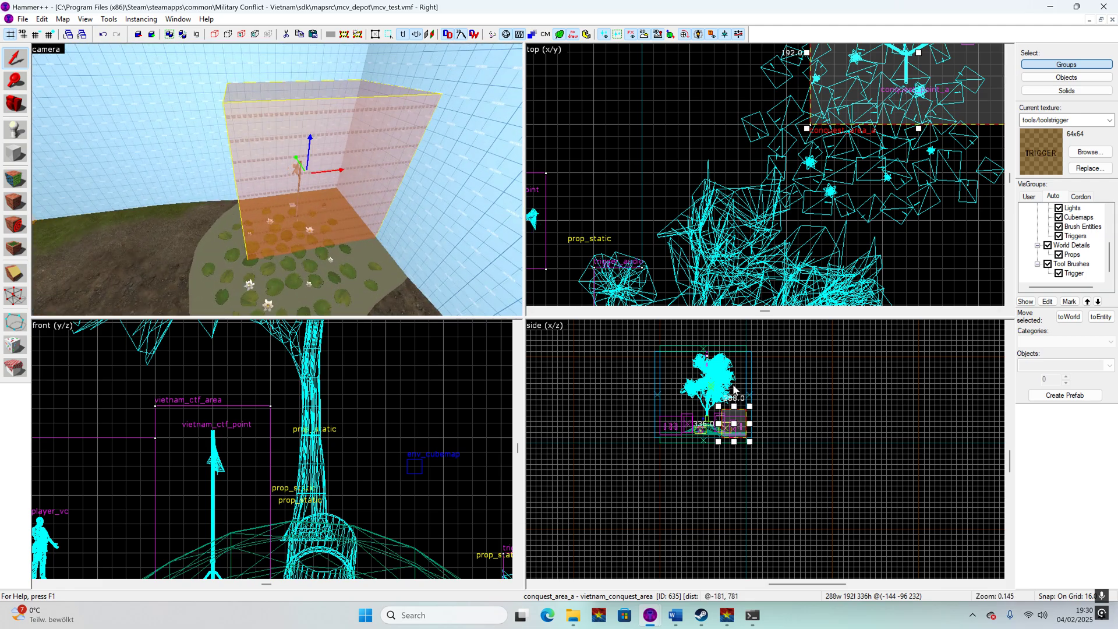
scroll(730, 425, "up", 8)
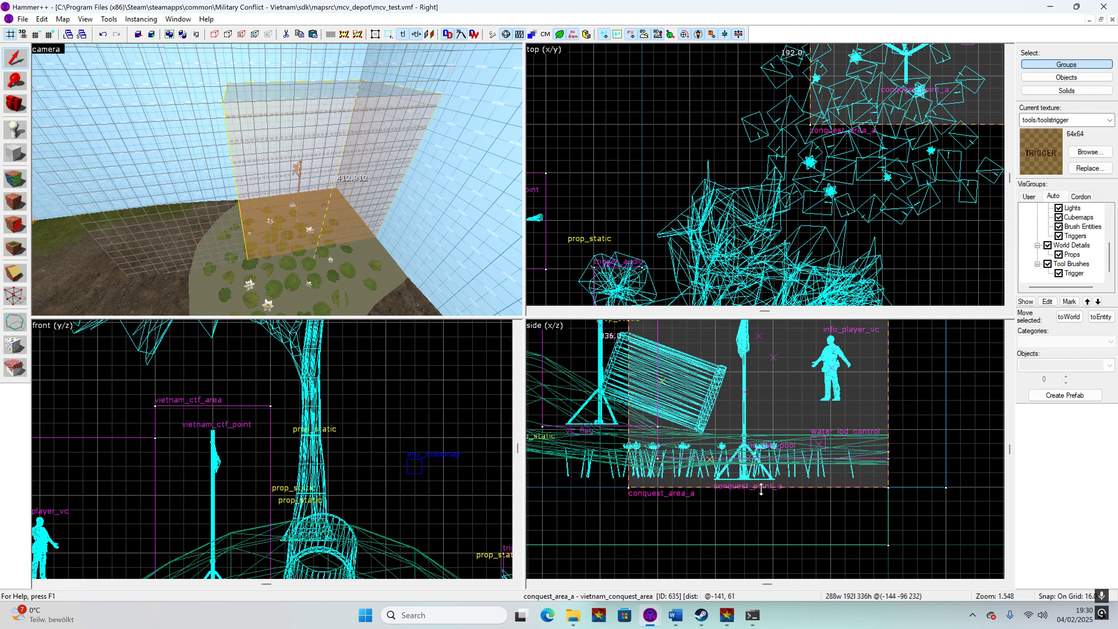
scroll(812, 494, "down", 5)
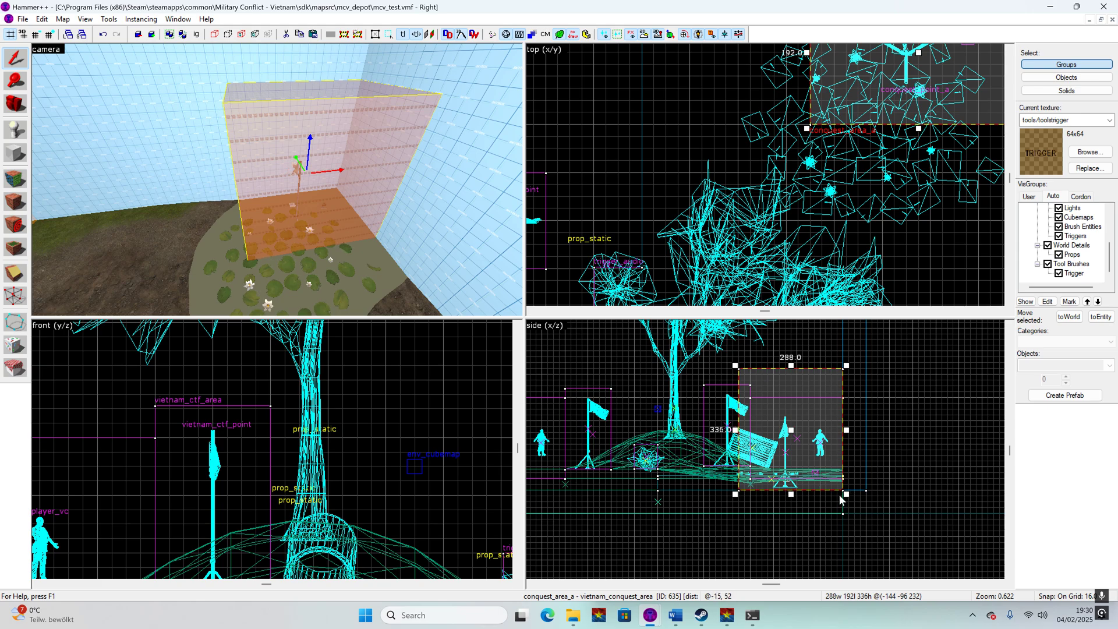
left_click(932, 510)
- Examine the resized conquest area from several sides to check how it covers the flag and the pond
scroll(363, 234, "down", 4)
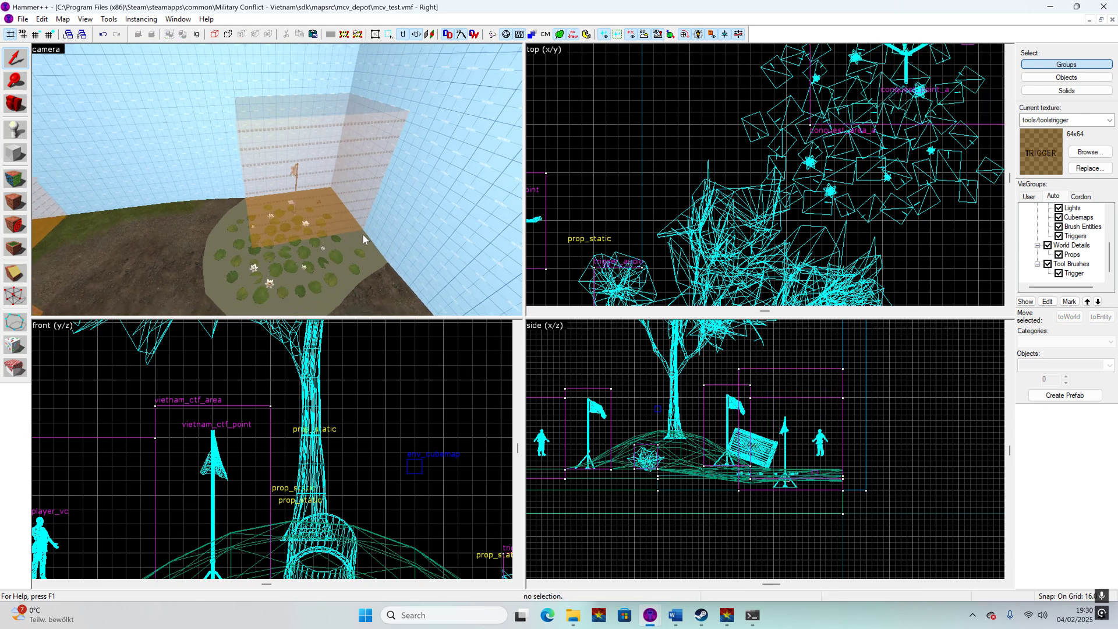
left_click(341, 177)
scroll(911, 136, "down", 7)
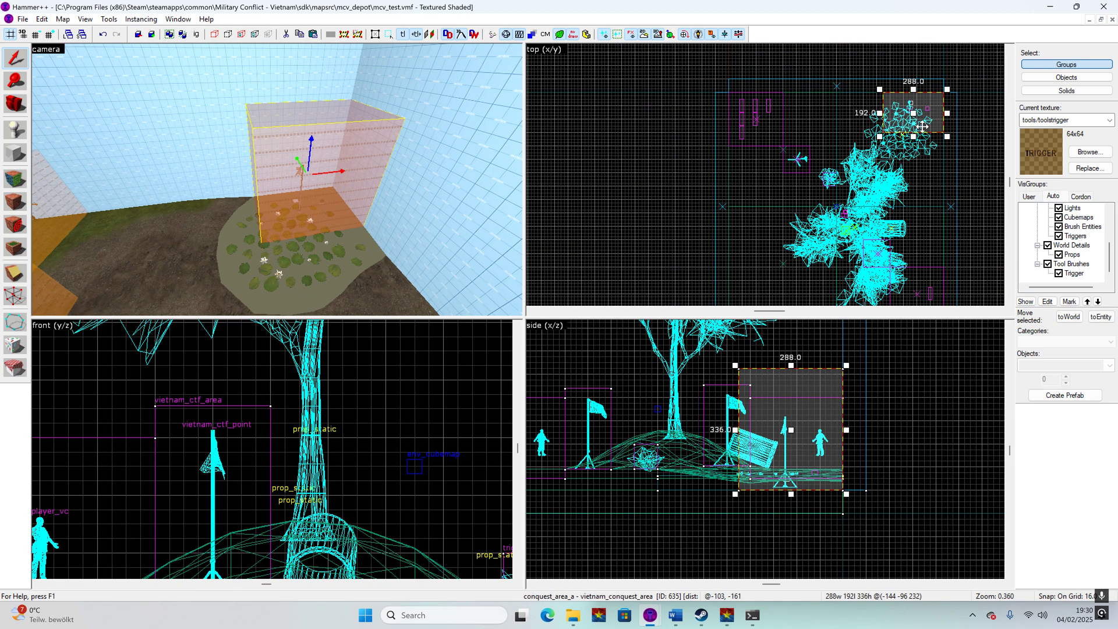
left_click_drag(926, 126, 909, 152)
scroll(946, 74, "up", 6)
left_click_drag(875, 216, 920, 138)
scroll(899, 137, "down", 6)
left_click(857, 75)
key("z")
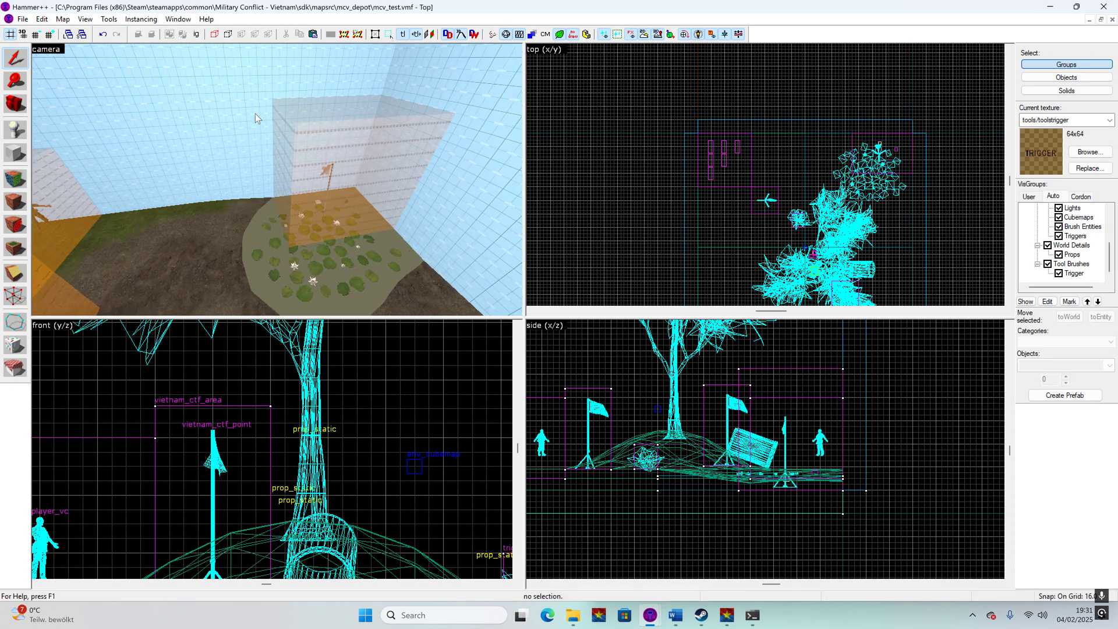
key("w")
key("a")
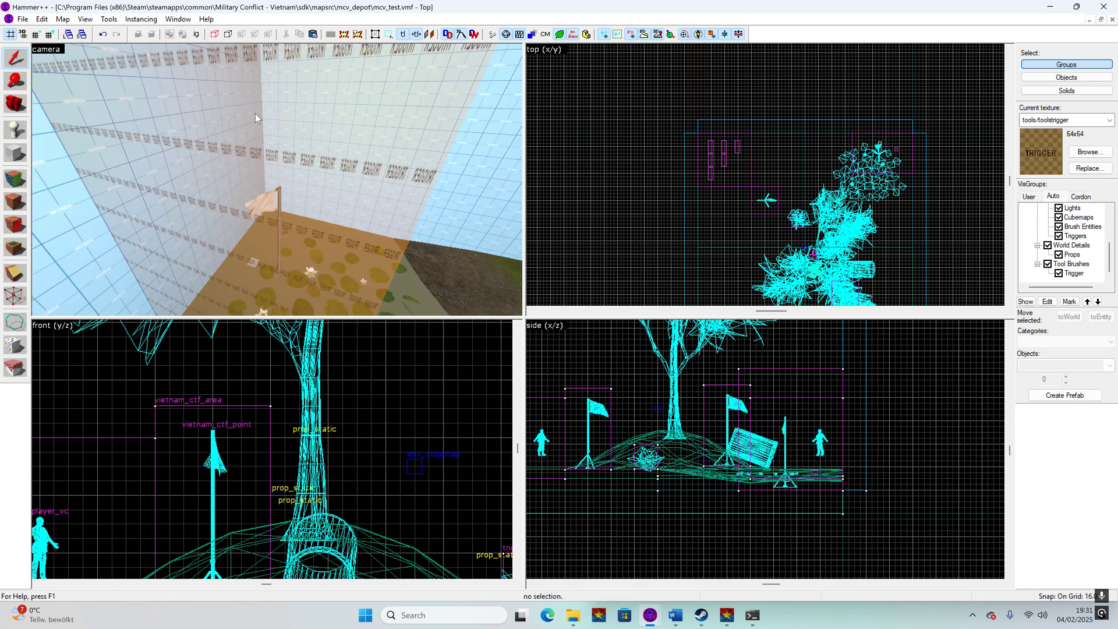
key("w")
key("w")
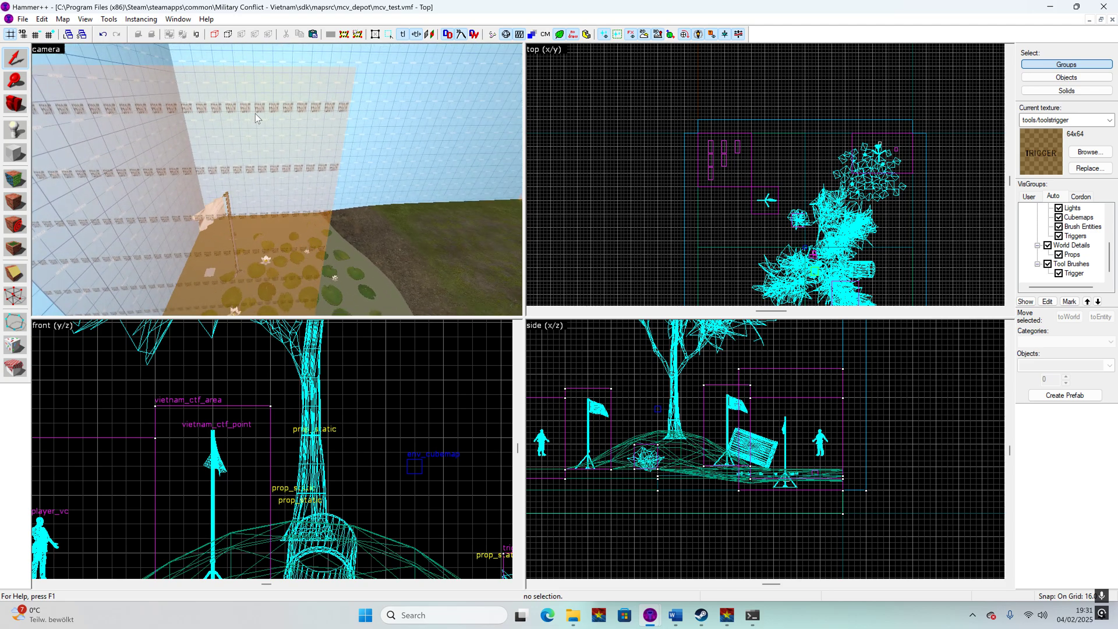
key("d")
key("s")
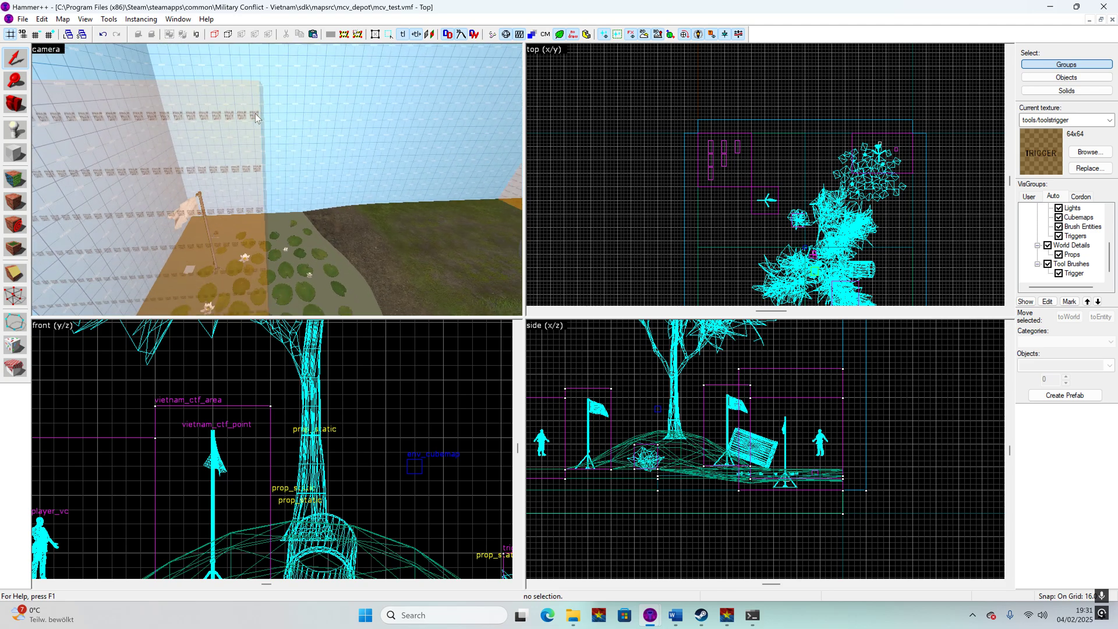
key("w")
key("s")
key("w")
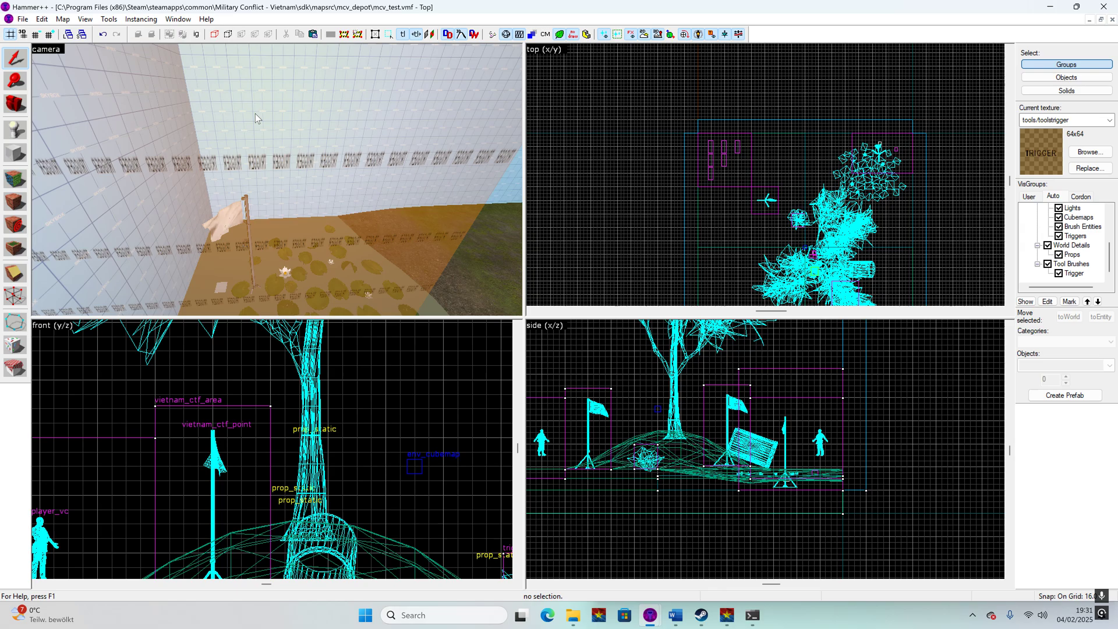
key("s")
- Shorten the pond's conquest area from its open side to a footprint of 288 by 176 units
left_click(262, 160)
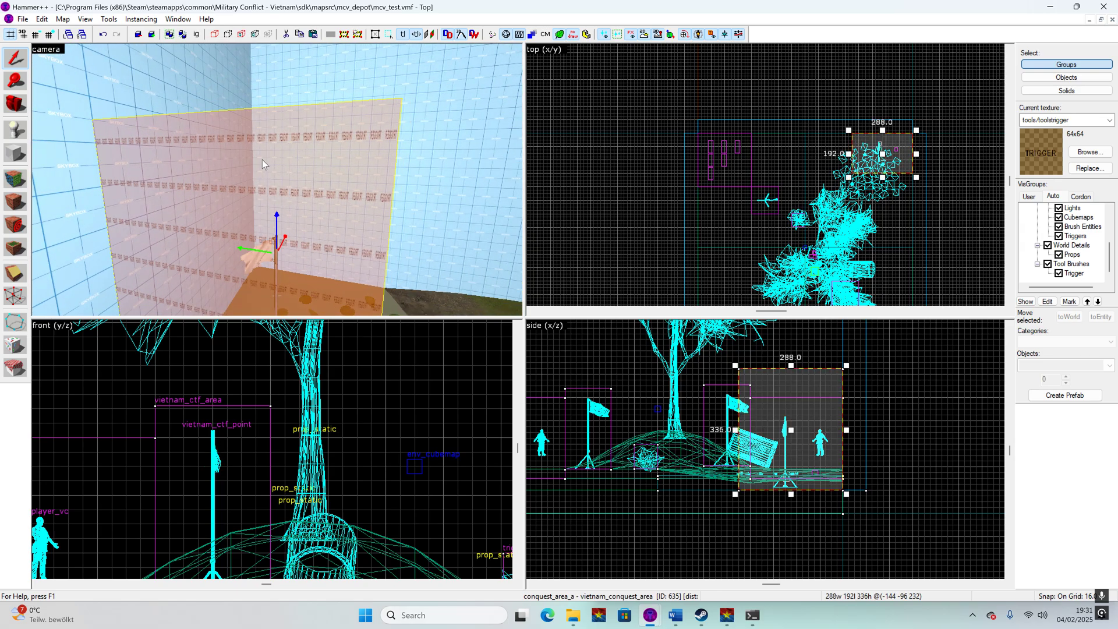
scroll(856, 153, "up", 4)
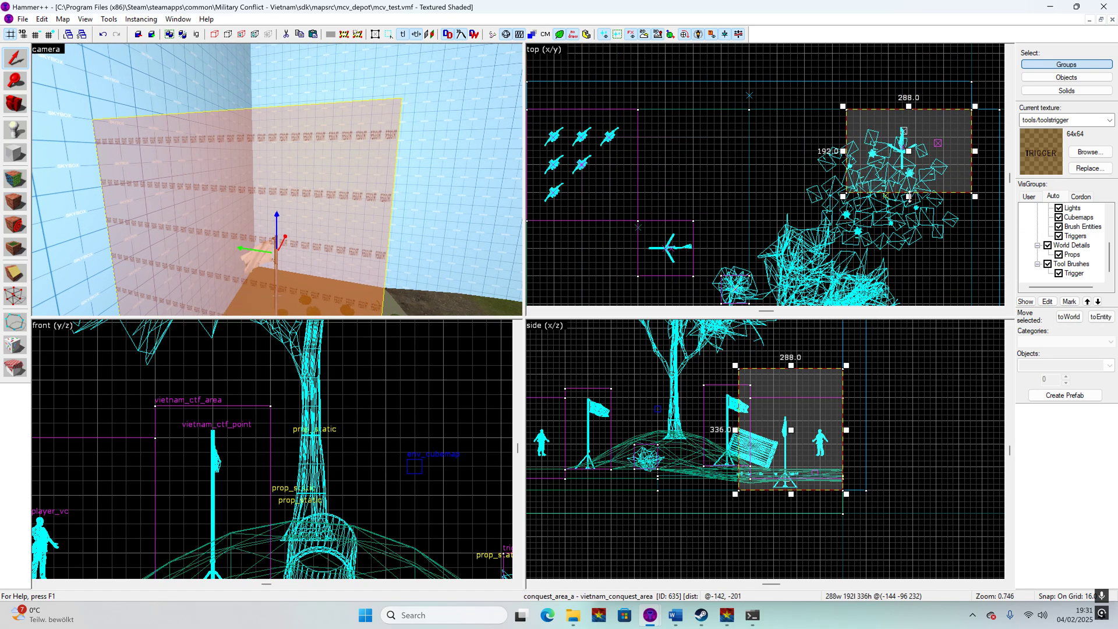
left_click_drag(908, 197, 898, 147)
scroll(915, 234, "up", 4)
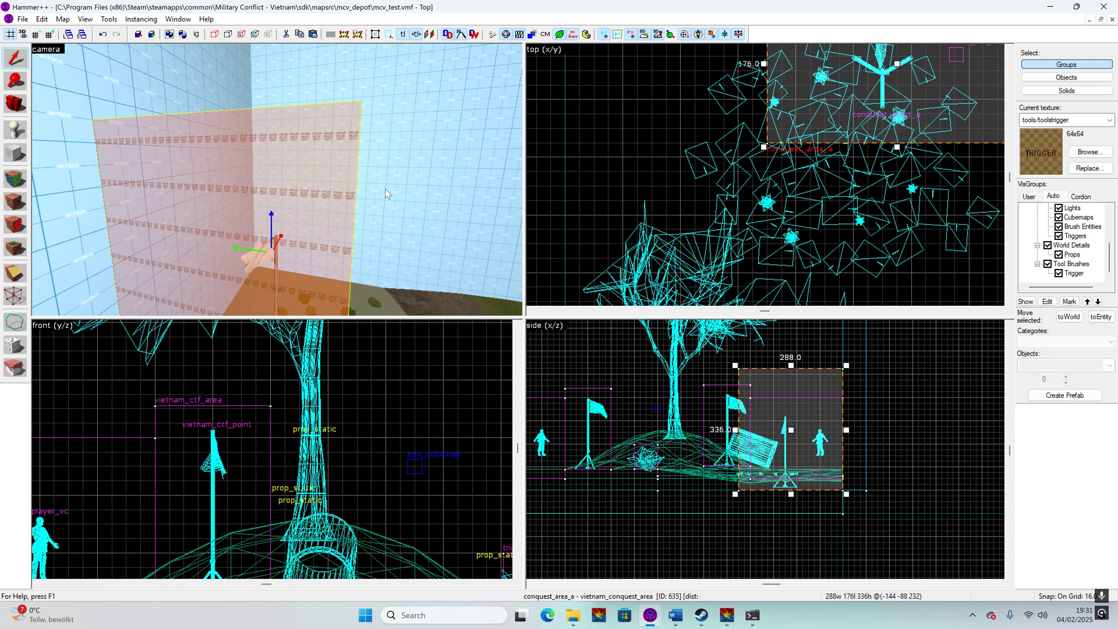
- Set the texture scale on all six faces of the conquest area to 0.125 in X and Y
left_click(23, 184)
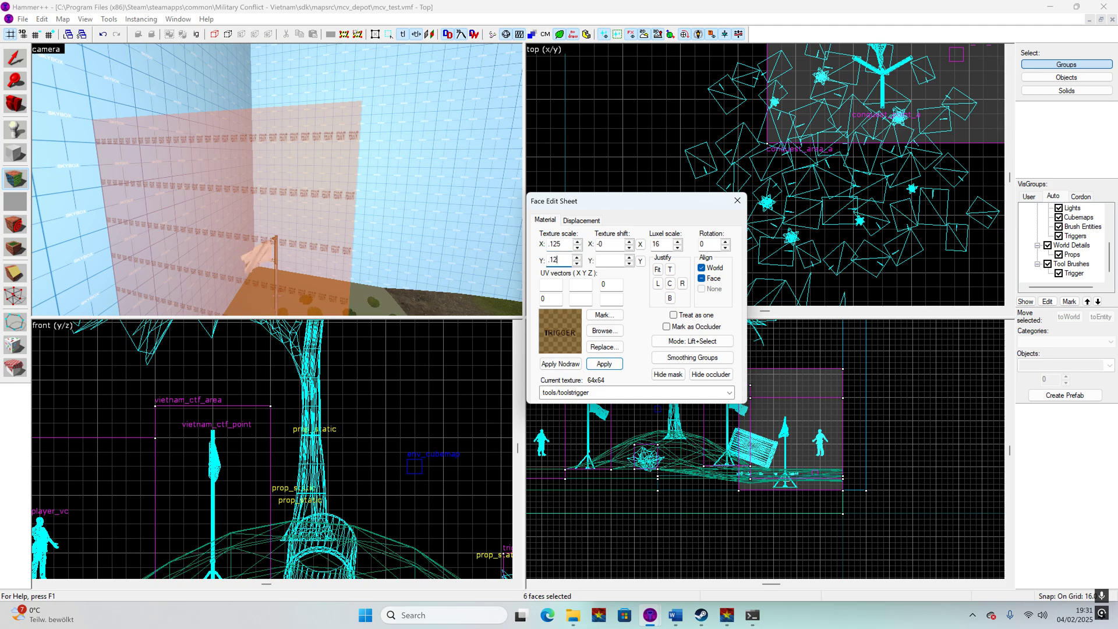
key("Return")
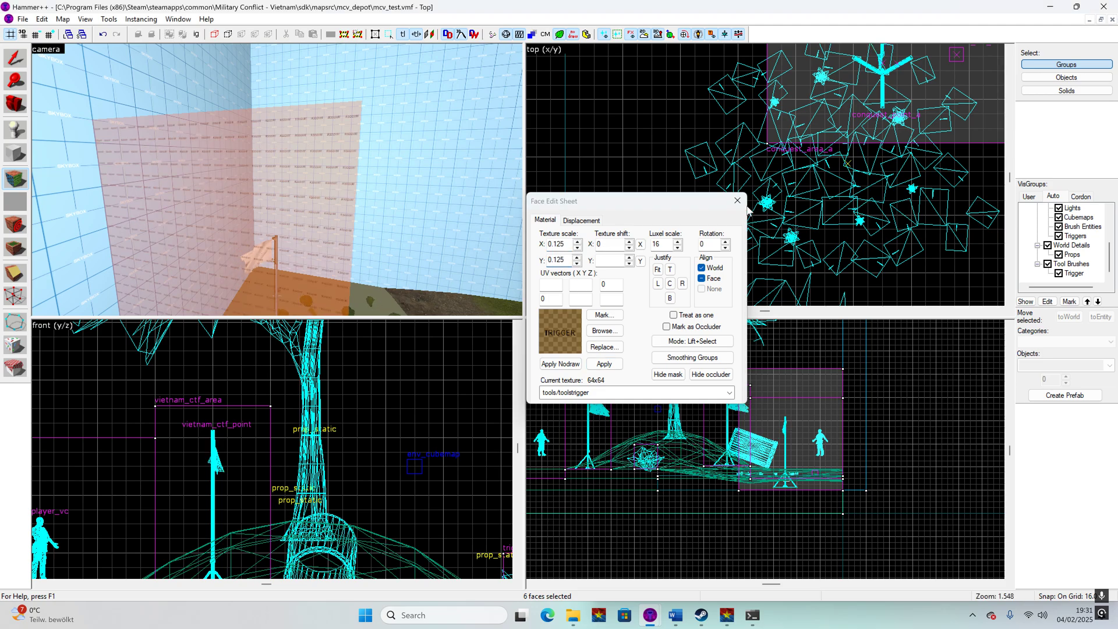
key("shift+s")
- Turn off scale texture locking, lengthen the conquest area to 272 units and check the texture scale of its faces
left_click(346, 191)
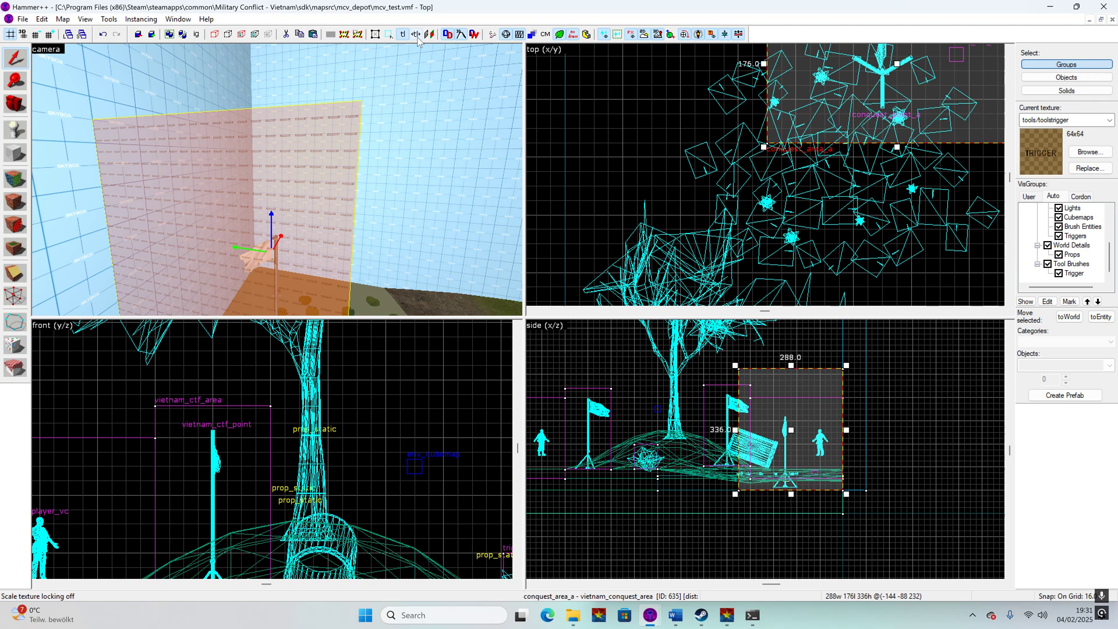
scroll(724, 145, "down", 3)
left_click_drag(790, 139, 798, 193)
scroll(372, 129, "up", 3)
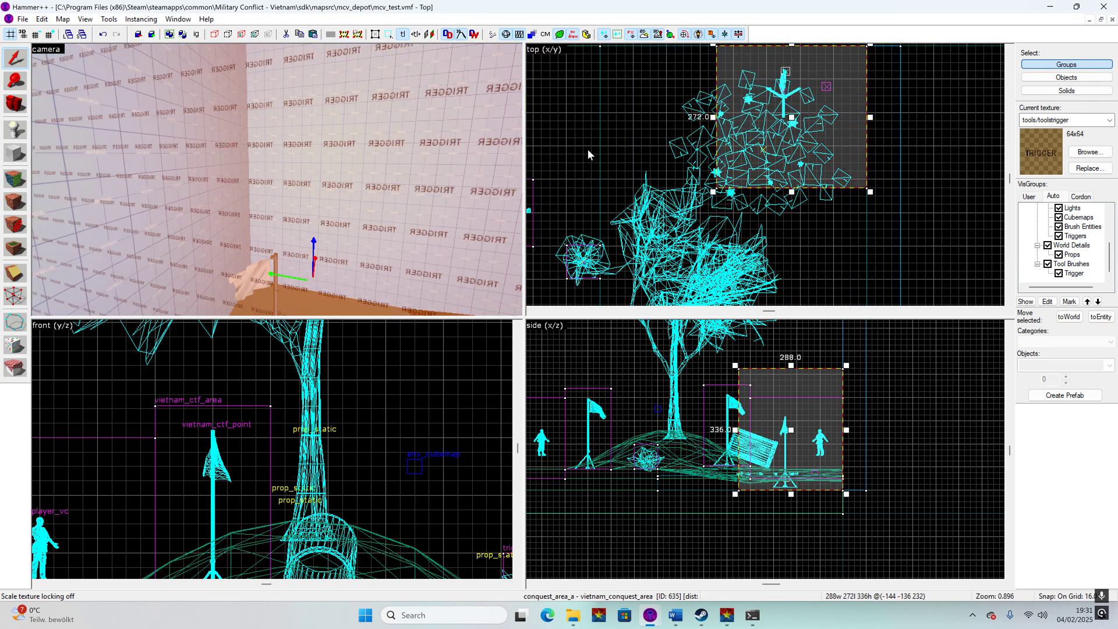
scroll(781, 174, "down", 2)
mouse_move(784, 184)
left_mouse_down()
mouse_move(783, 146)
mouse_move(789, 217)
mouse_move(786, 184)
left_mouse_up()
left_click(15, 179)
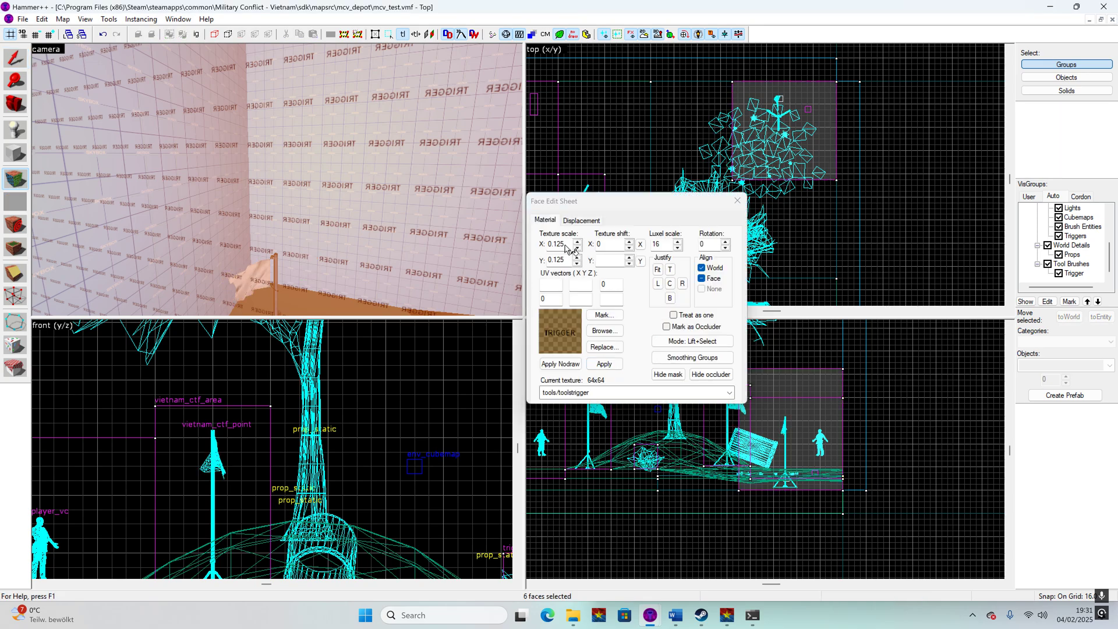
left_click(737, 200)
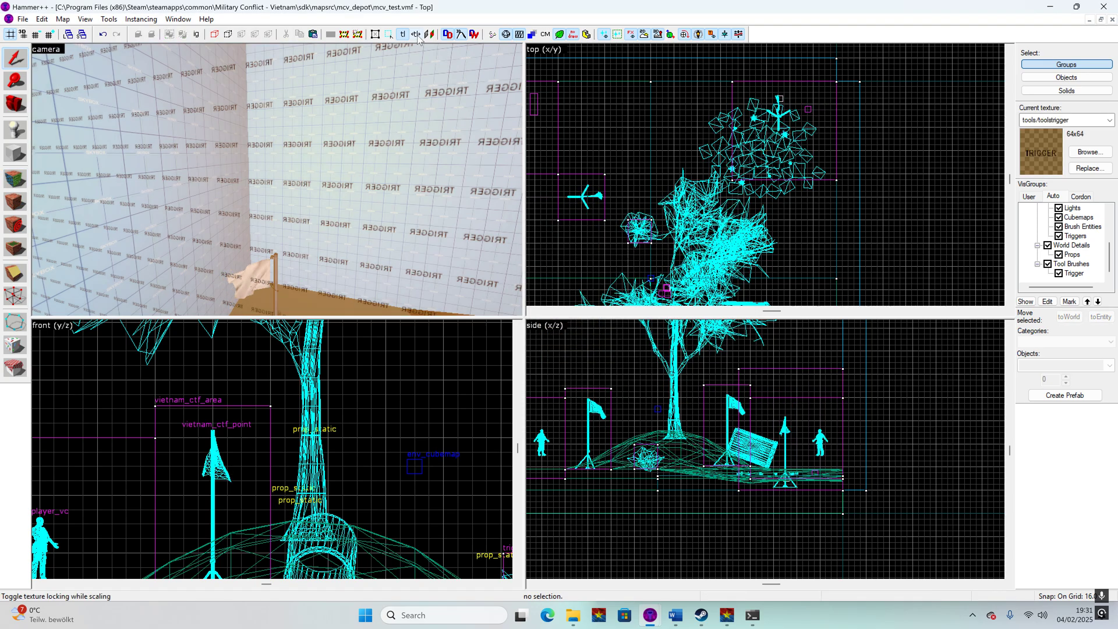
- Examine the lengthened conquest area from inside and above to check how much of the pond it covers
scroll(311, 128, "down", 5)
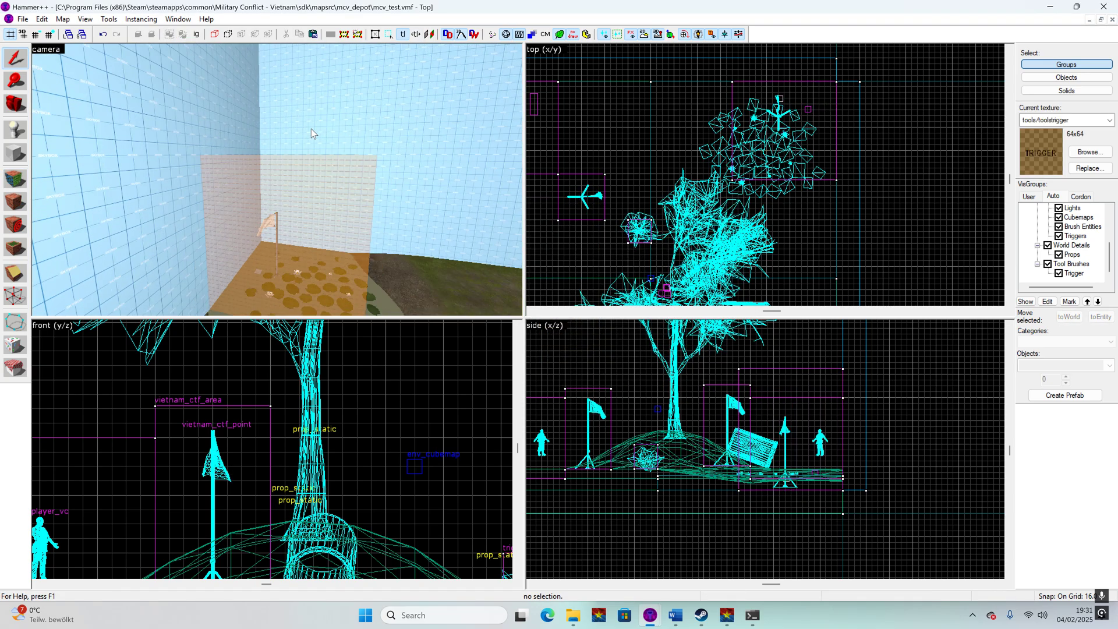
left_click(298, 188)
key("z")
key("w")
key("s")
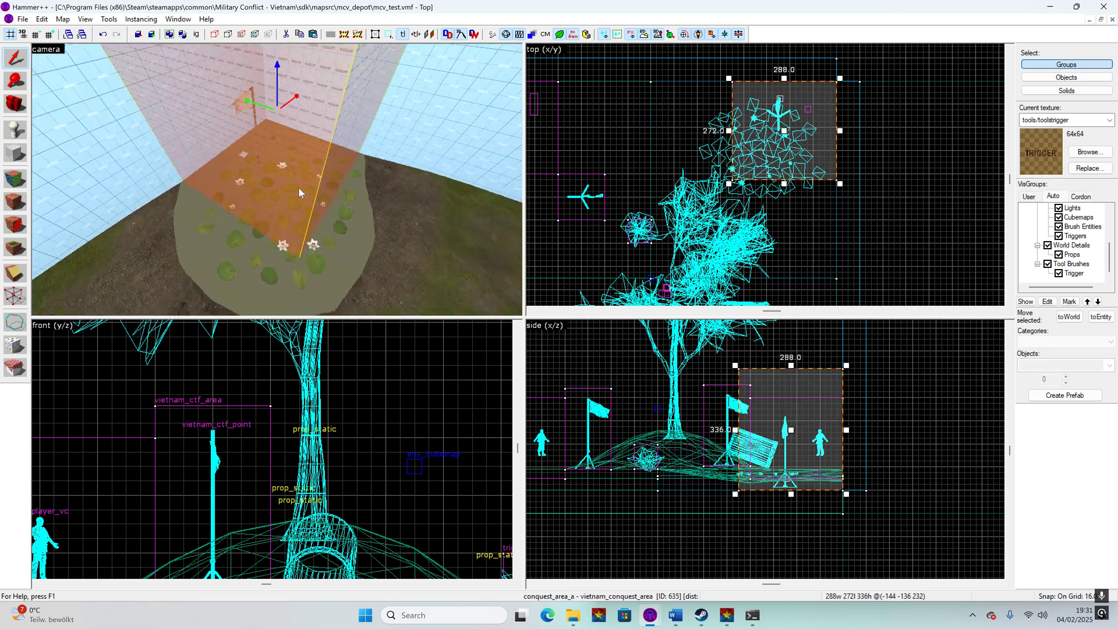
key("d")
key("s")
key("d")
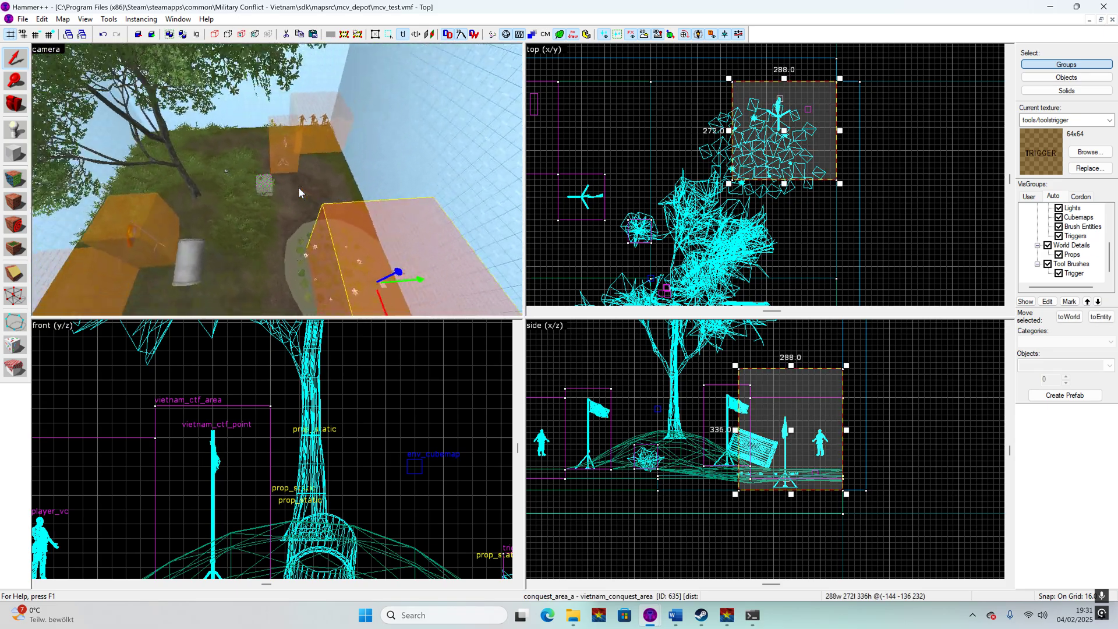
key("a")
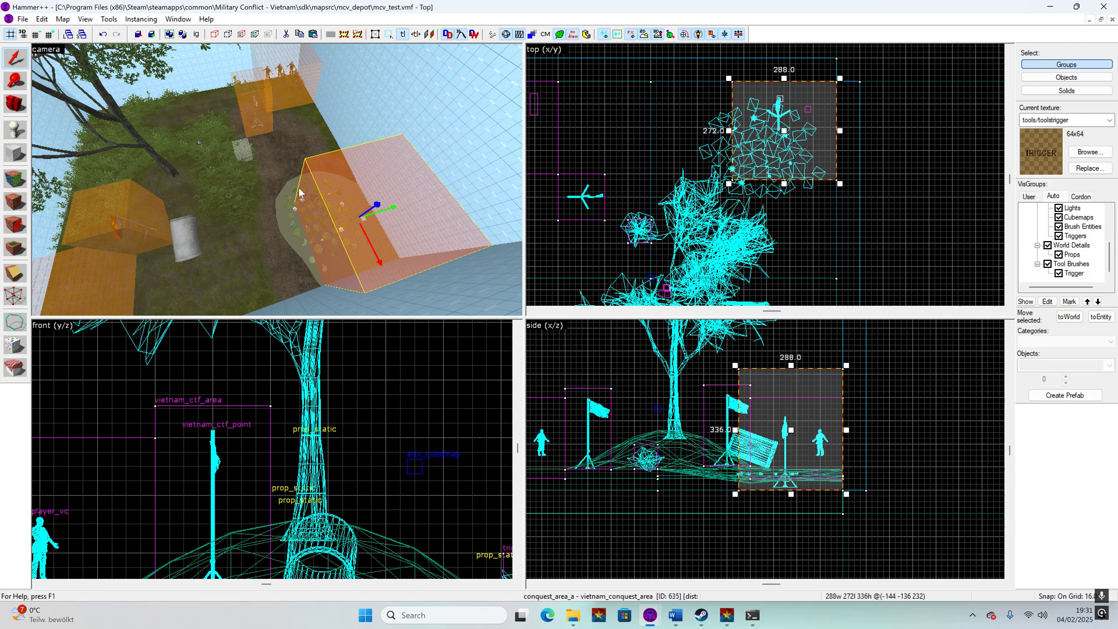
key("d")
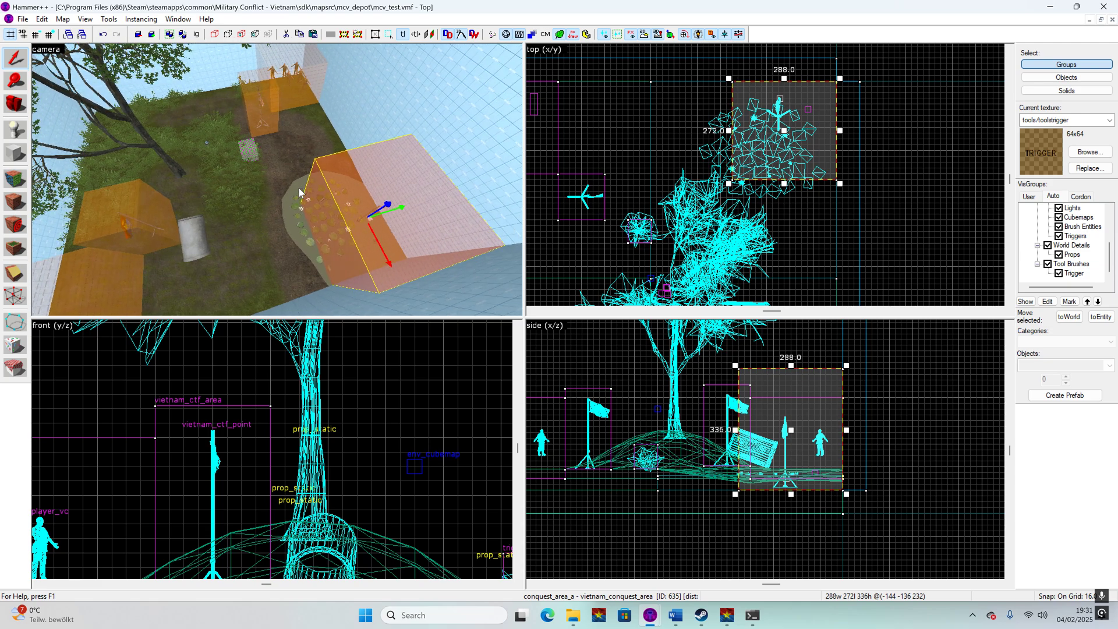
- Shrink the conquest area around the pond flag to a footprint of 192 by 192 units in the corner
scroll(742, 161, "up", 2)
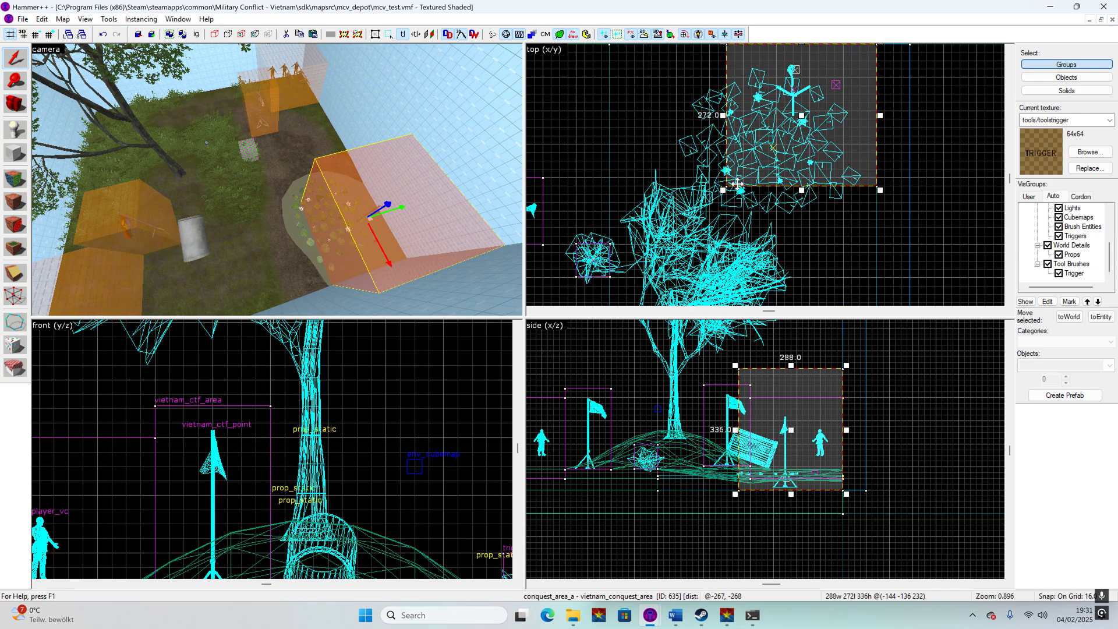
left_click_drag(723, 190, 776, 144)
key("Escape")
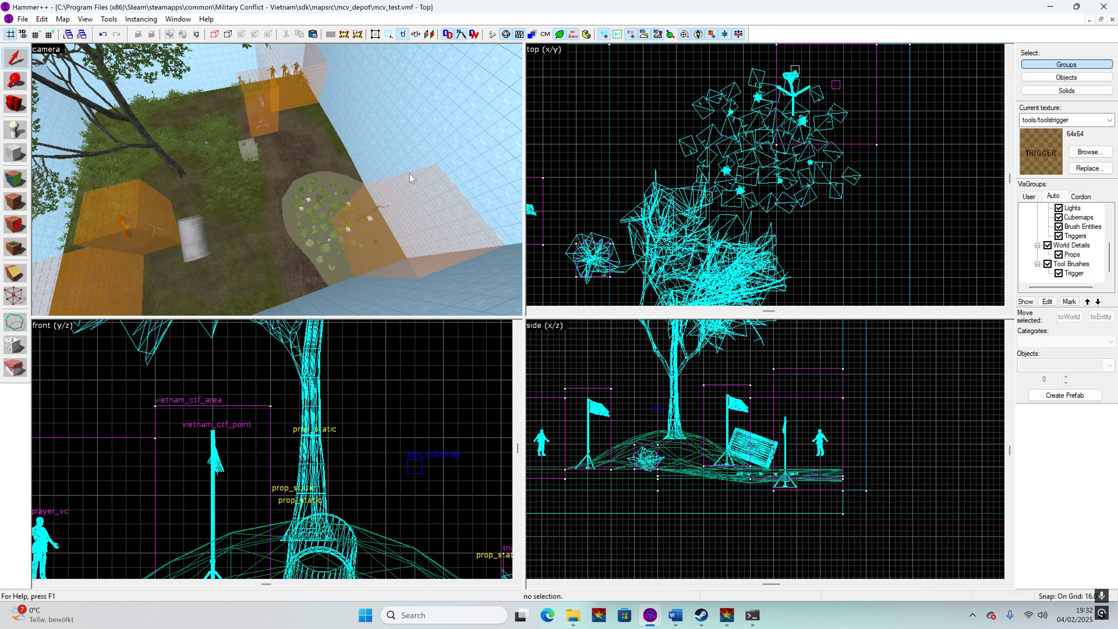
key("z")
key("w")
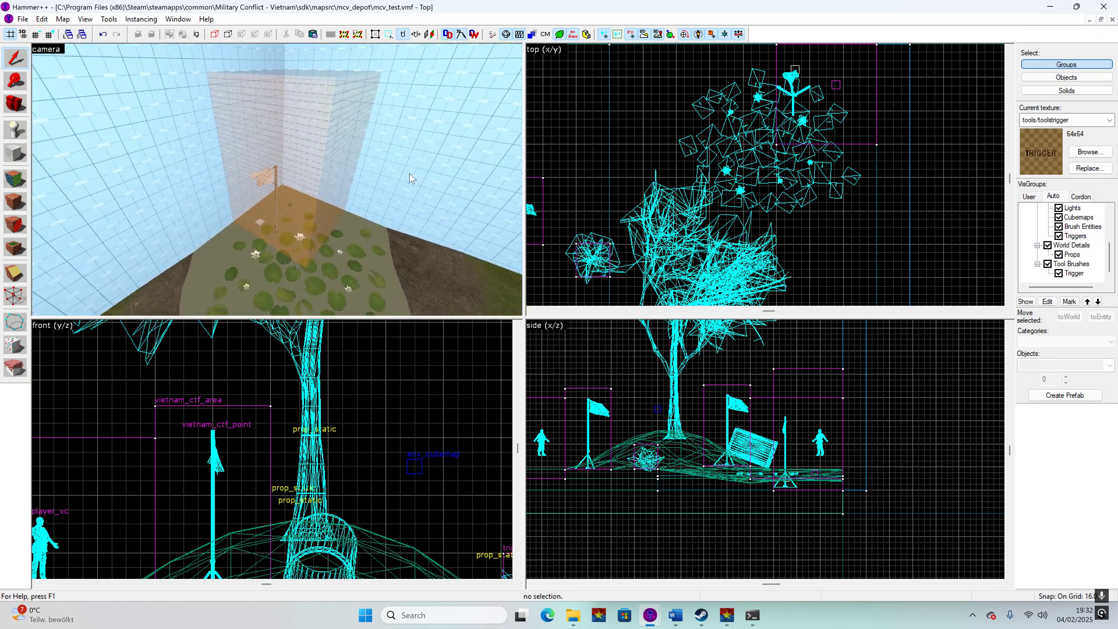
key("a")
key("z")
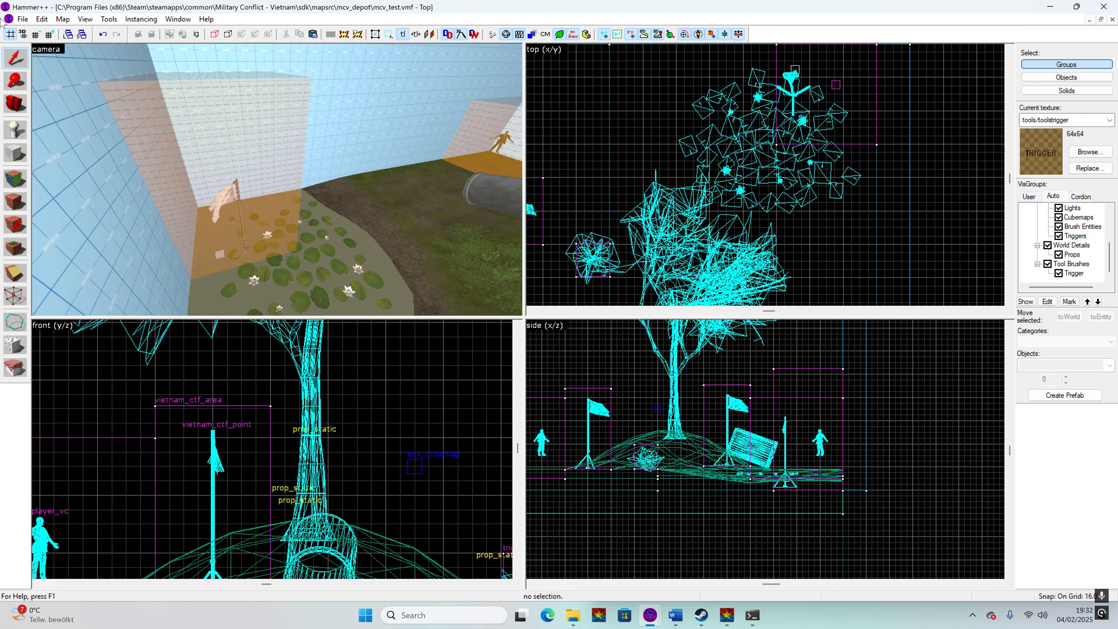
left_click(220, 139)
key("w")
key("a")
left_click(348, 189, "ctrl")
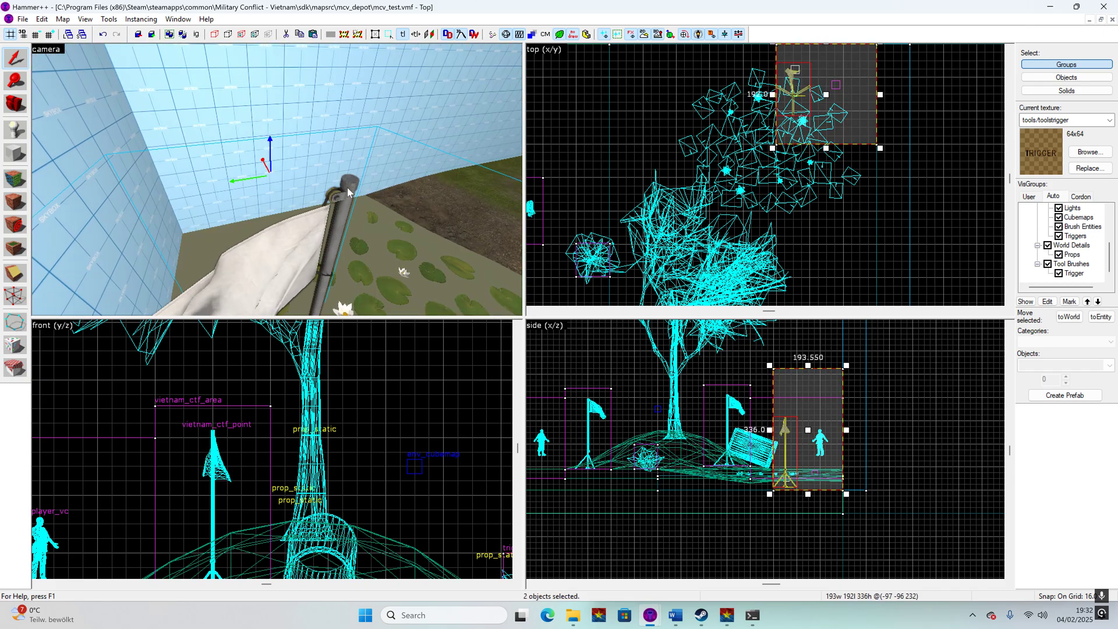
key("s")
key("s")
left_click(758, 535)
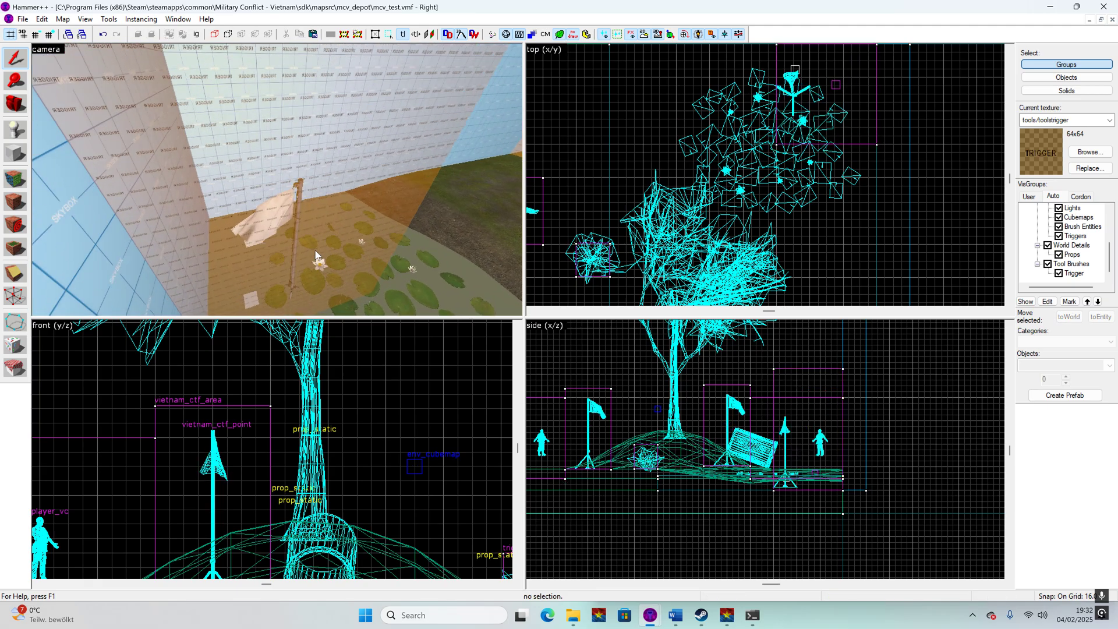
- Raise the conquest flag slightly out of the pond bed
scroll(315, 255, "up", 6)
left_click(442, 240)
scroll(321, 432, "down", 3)
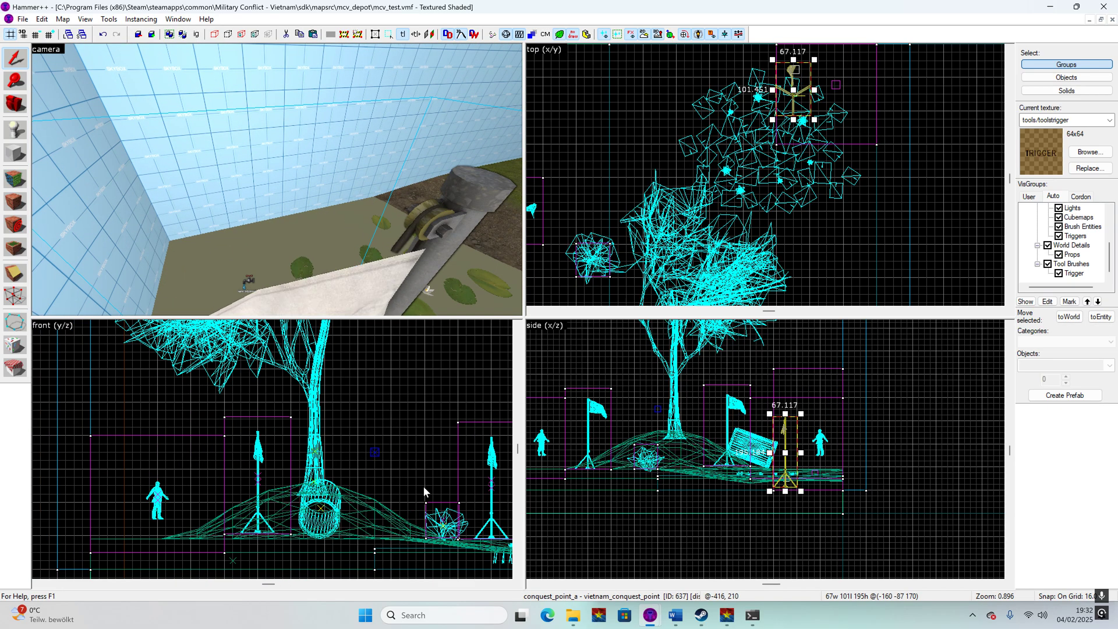
scroll(443, 497, "up", 5)
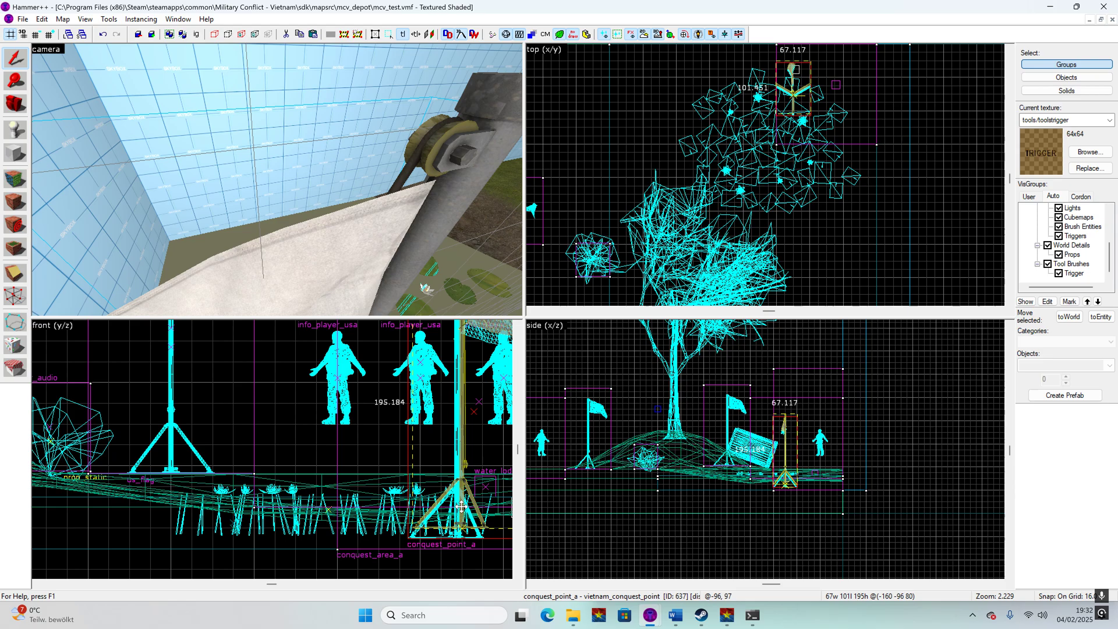
left_click(834, 225)
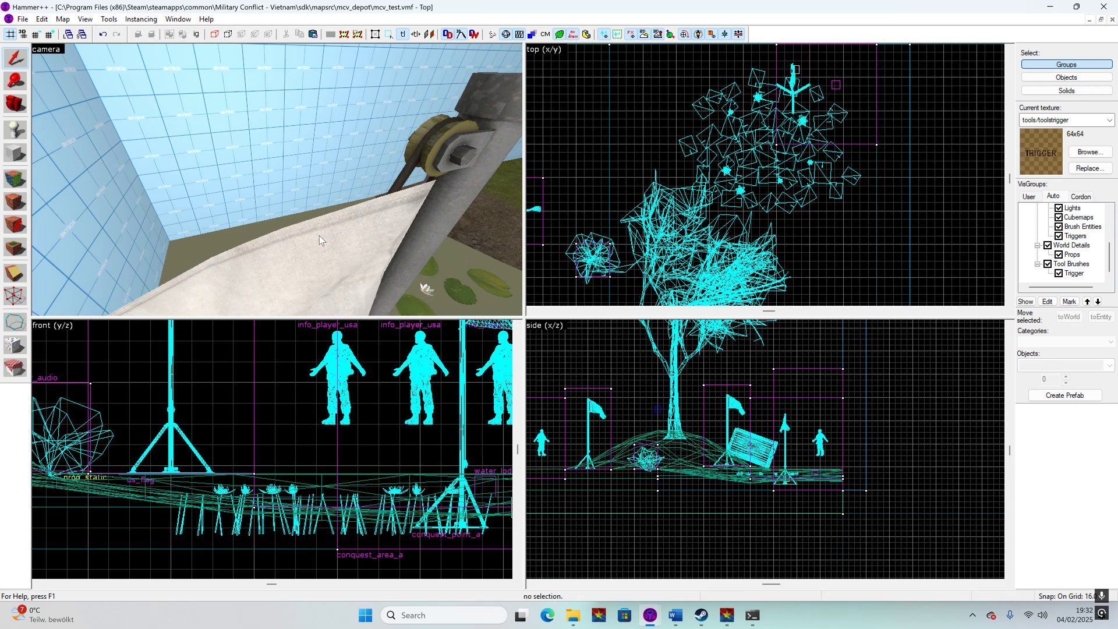
- Duplicate the pond's conquest area together with its flag onto the mound by the tree
scroll(308, 237, "down", 5)
left_click(226, 240)
scroll(315, 190, "up", 5)
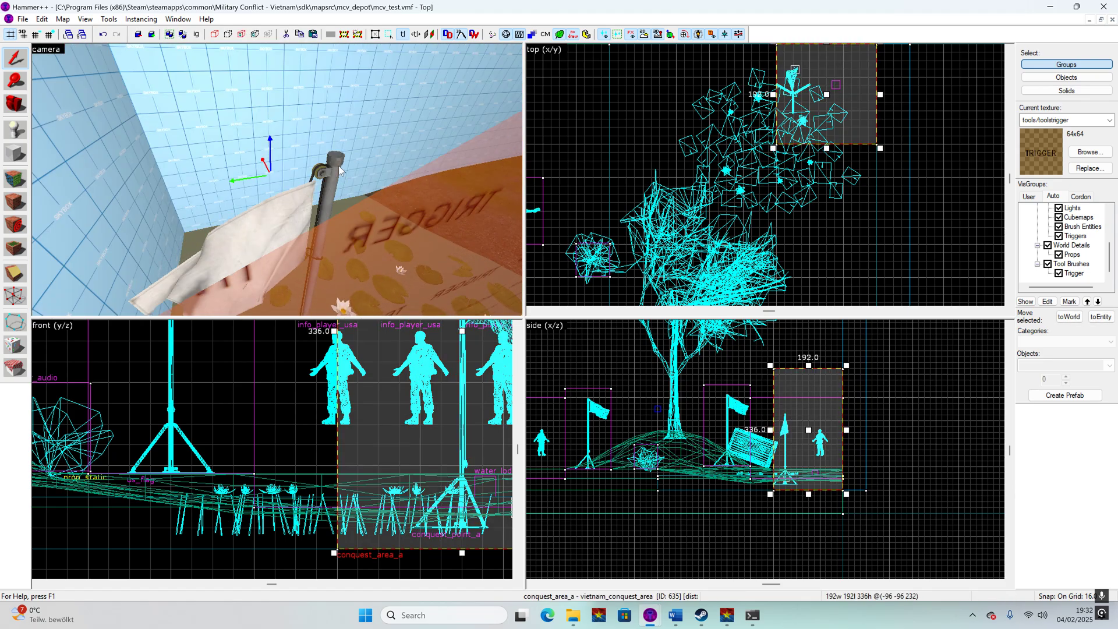
left_click(339, 170, "ctrl")
scroll(334, 168, "down", 6)
scroll(794, 176, "down", 4)
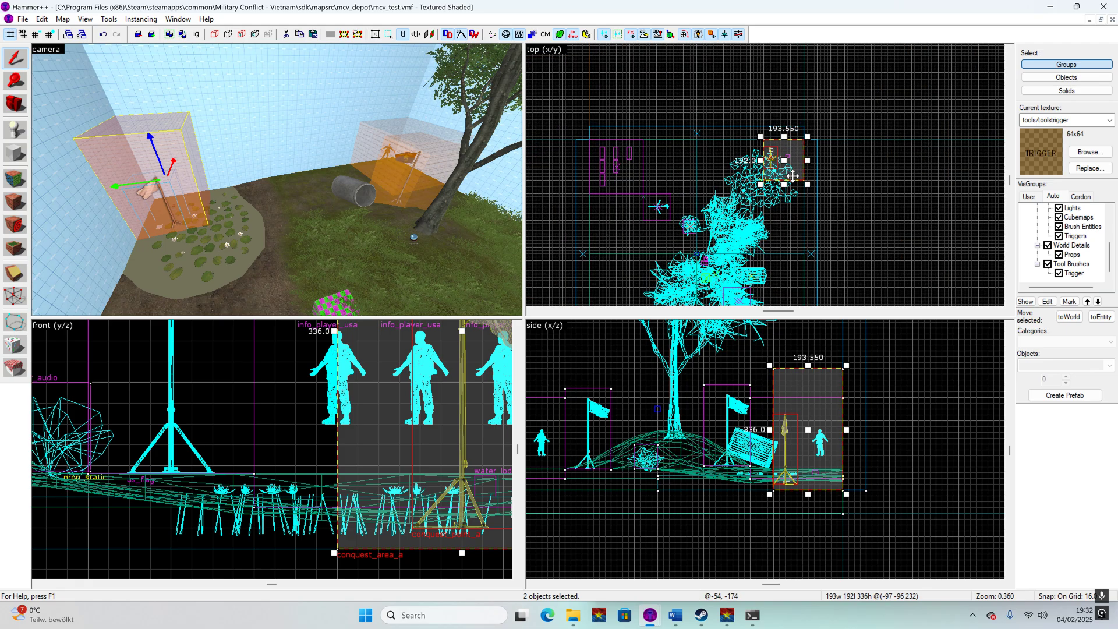
left_click_drag(793, 176, 713, 291)
- Raise the duplicated conquest area and flag onto the top of the mound, centring the area at -464, -672, 368
scroll(688, 408, "up", 6)
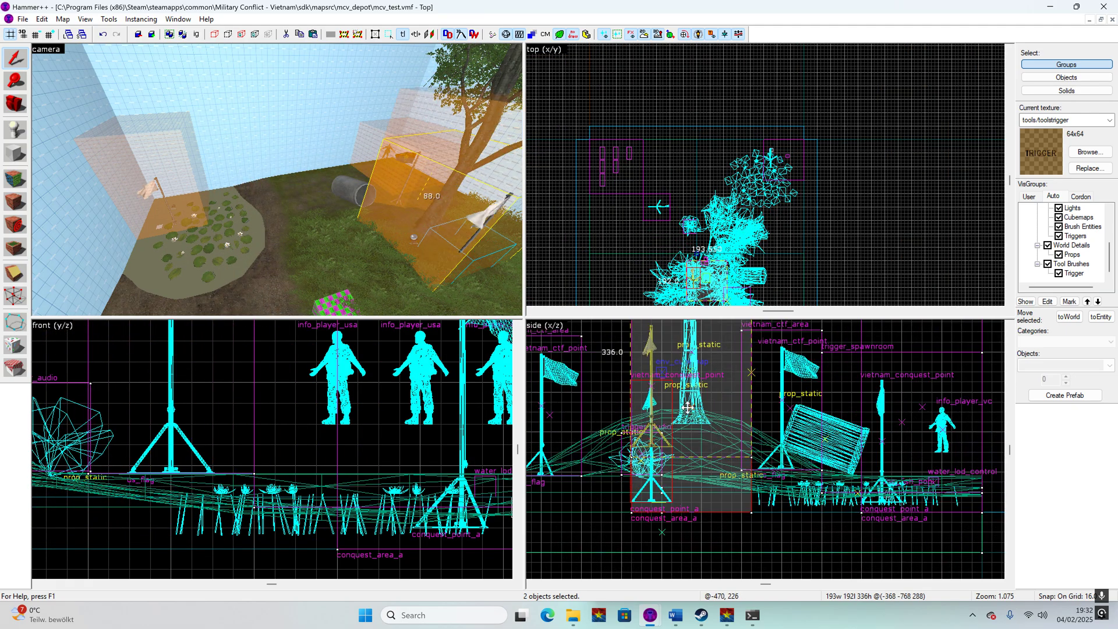
left_click_drag(688, 408, 687, 325)
middle_click_drag(302, 145, 297, 144)
- Move the duplicated flag closer to the tree trunk and lift it onto the ground, centred at -496, -643, 321
left_click(369, 171)
scroll(369, 179, "up", 1)
scroll(376, 182, "up", 10)
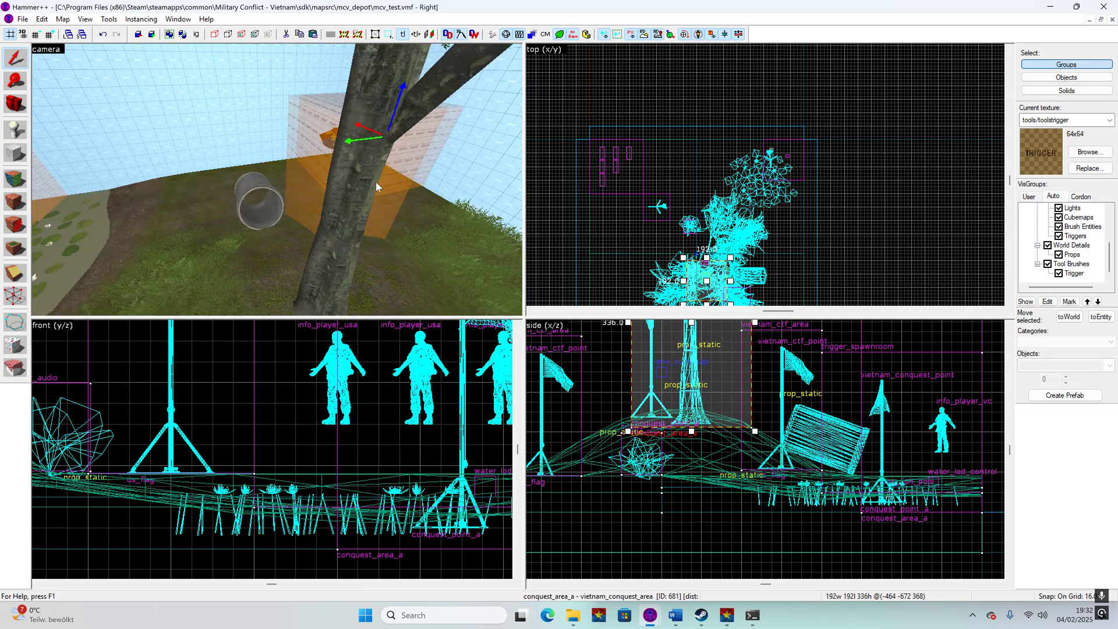
left_click(335, 108)
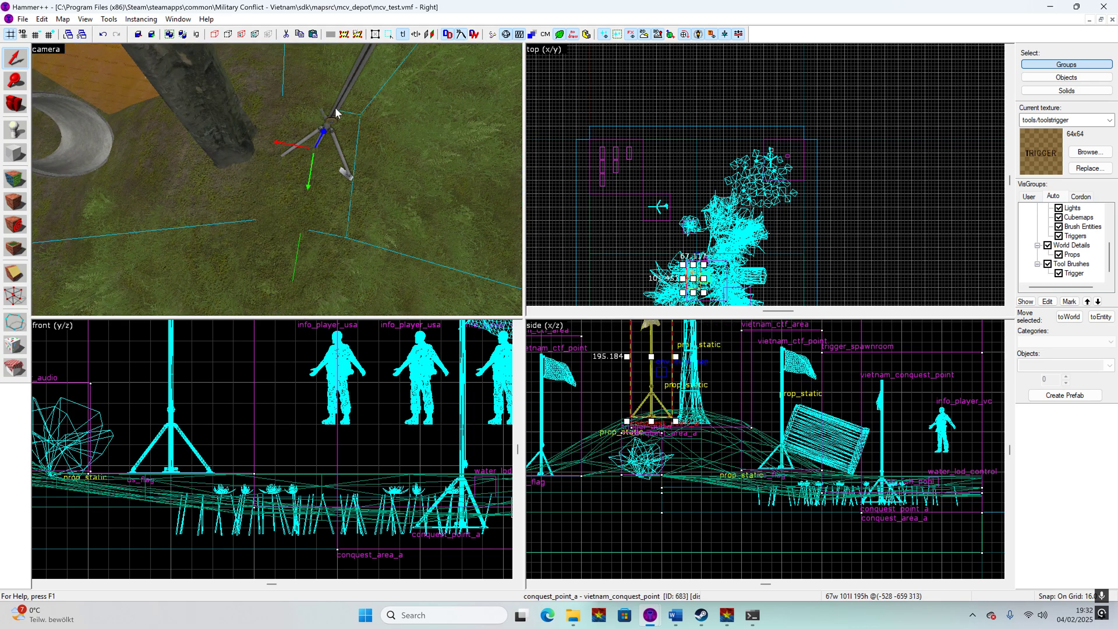
scroll(624, 182, "down", 6)
scroll(637, 198, "up", 12)
left_click_drag(682, 285, 703, 271)
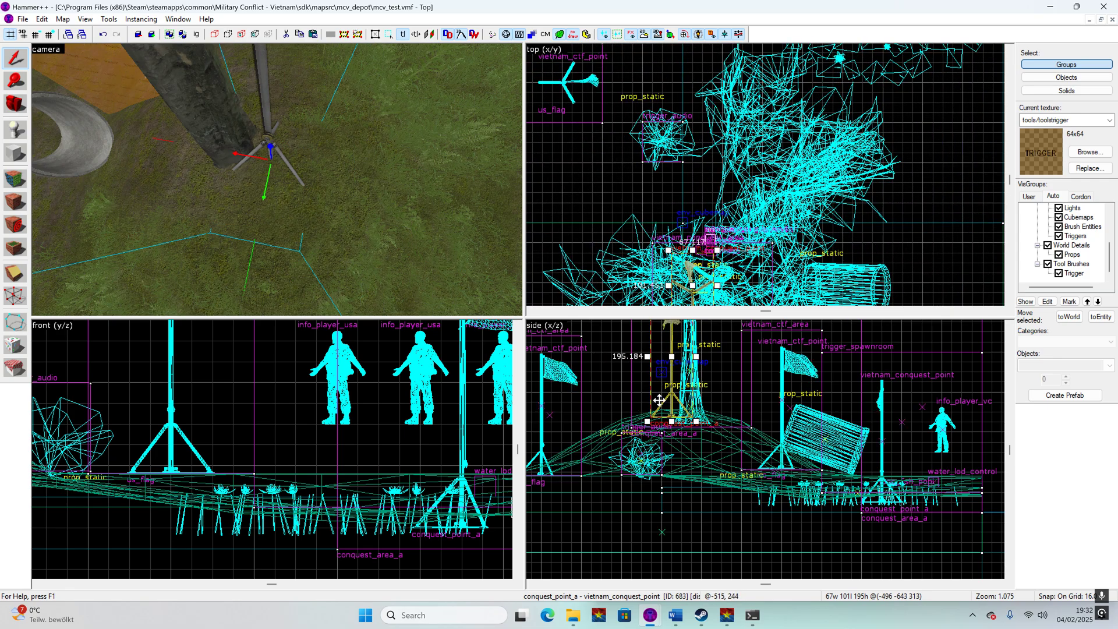
scroll(670, 418, "up", 1)
left_click_drag(664, 405, 664, 399)
- Inspect the flag by the tree and check the name in its duplicated conquest area's properties
key("z")
key("s")
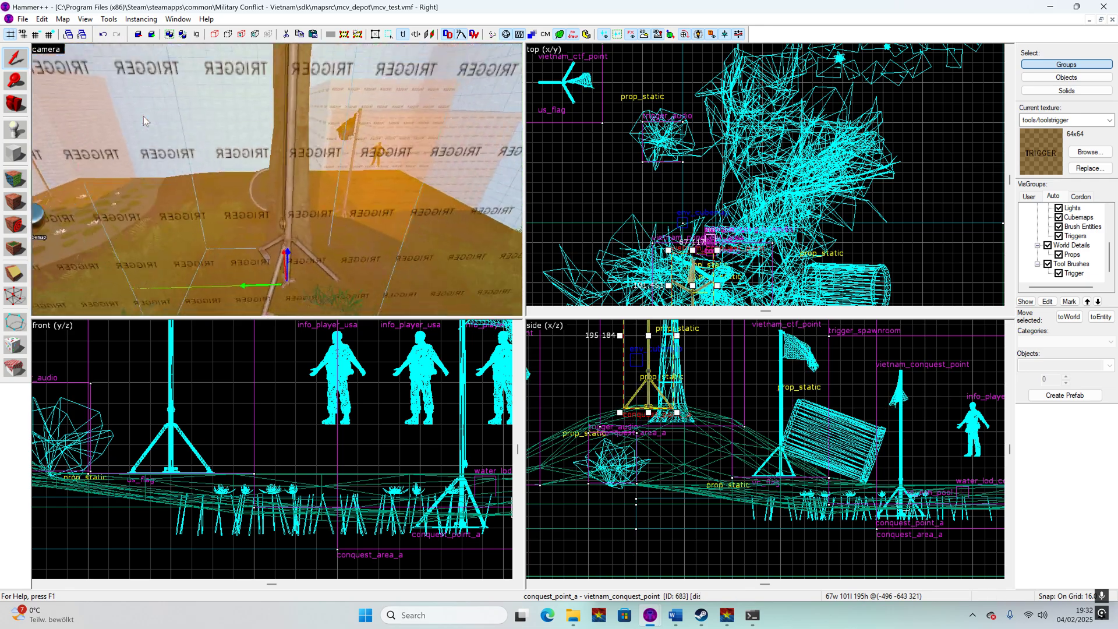
key("w")
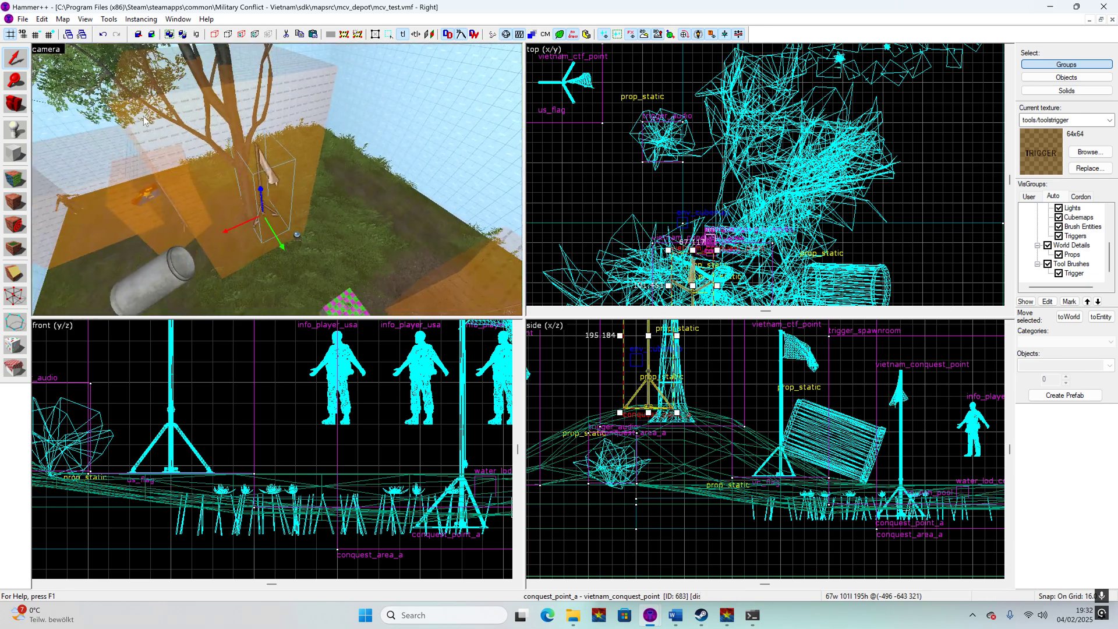
key("z")
double_click(239, 145)
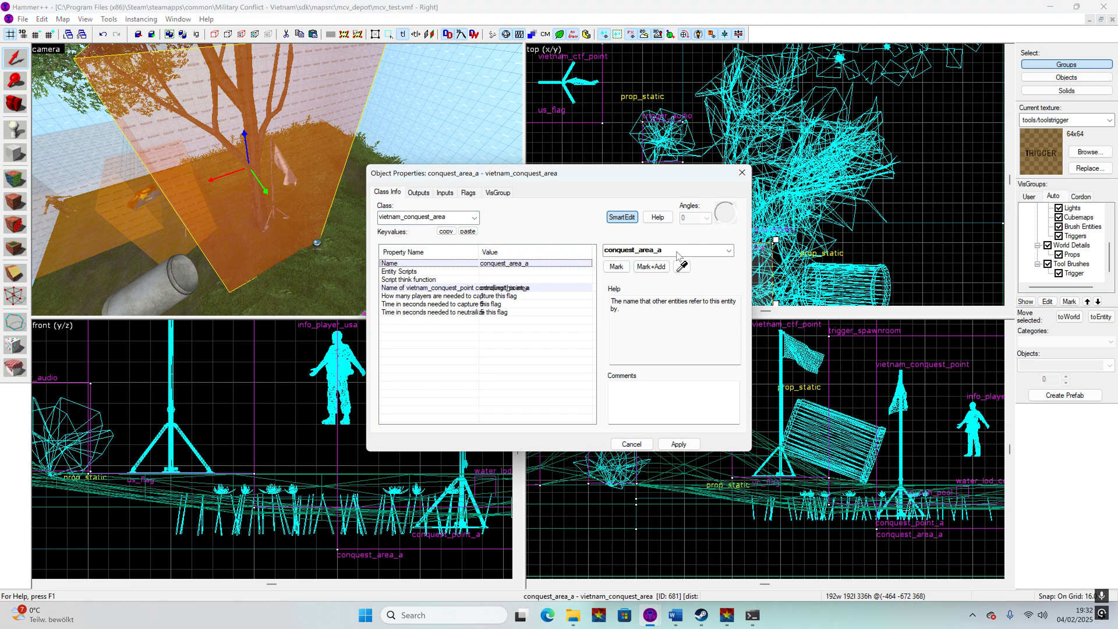
left_click(737, 173)
key("Escape")
- Open the pond conquest area's properties and inspect the name of its controlling conquest point
key("z")
key("s")
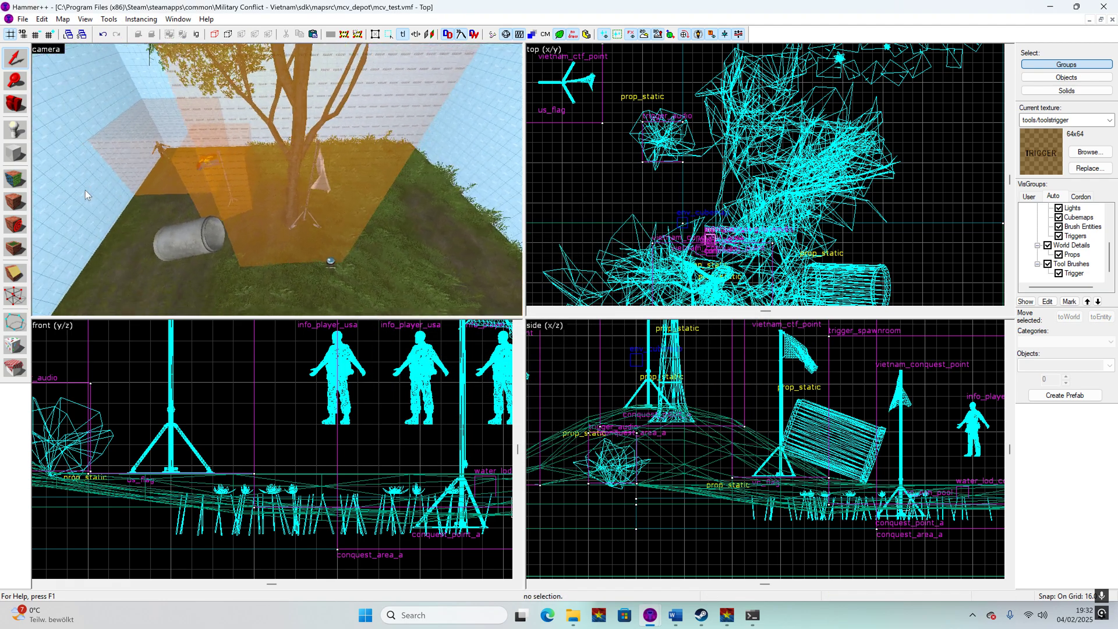
key("w")
key("z")
double_click(135, 130)
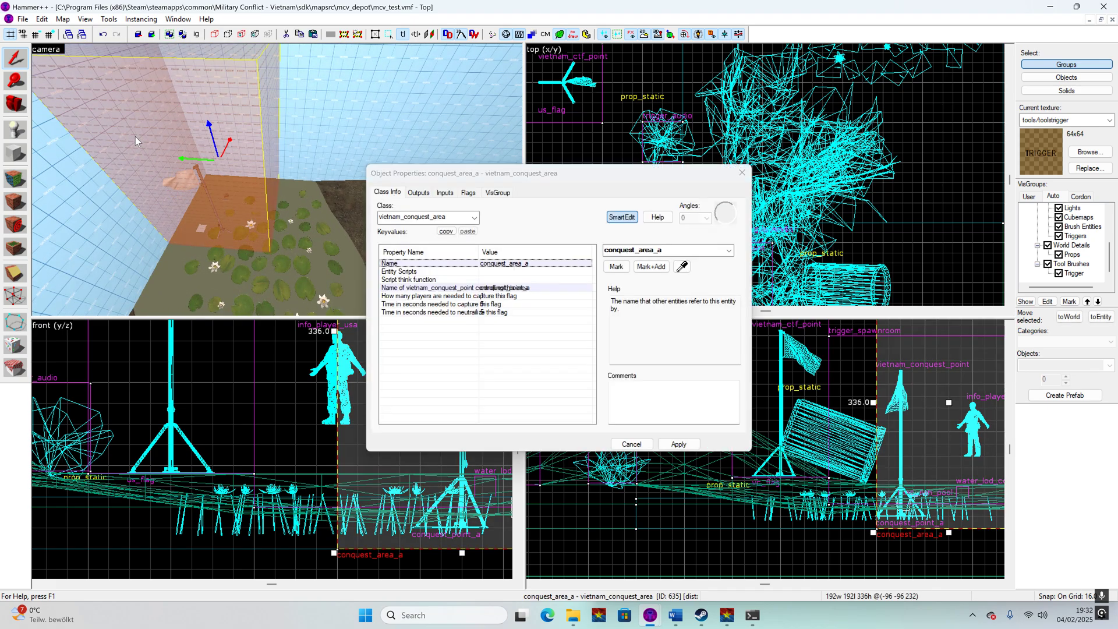
left_click(514, 291)
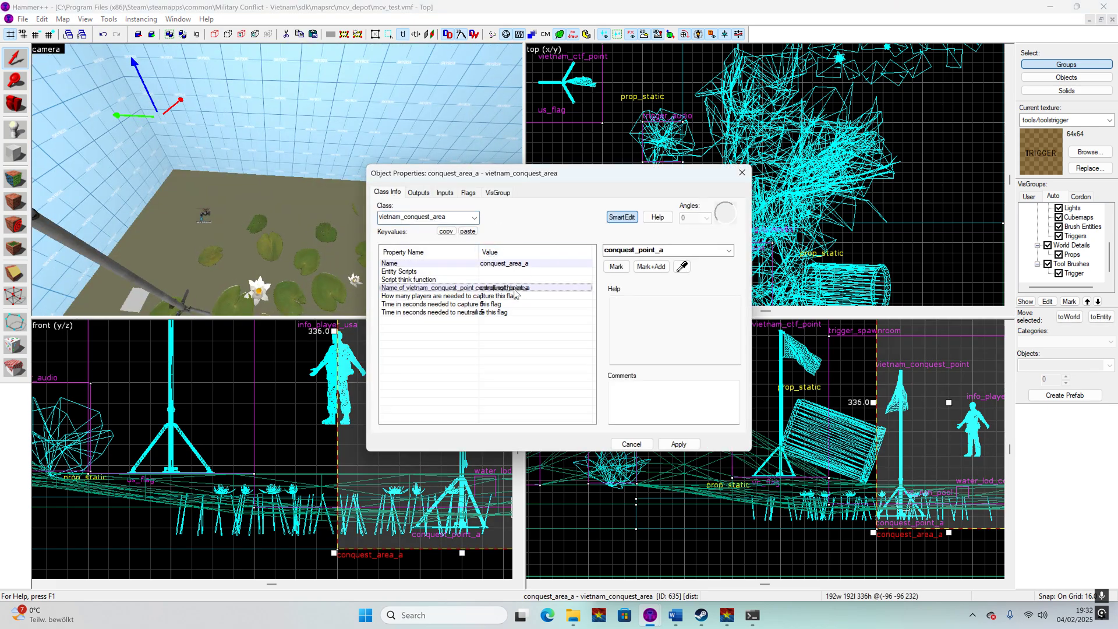
- Inspect the name and letter in the pond conquest flag's properties
left_click(97, 264)
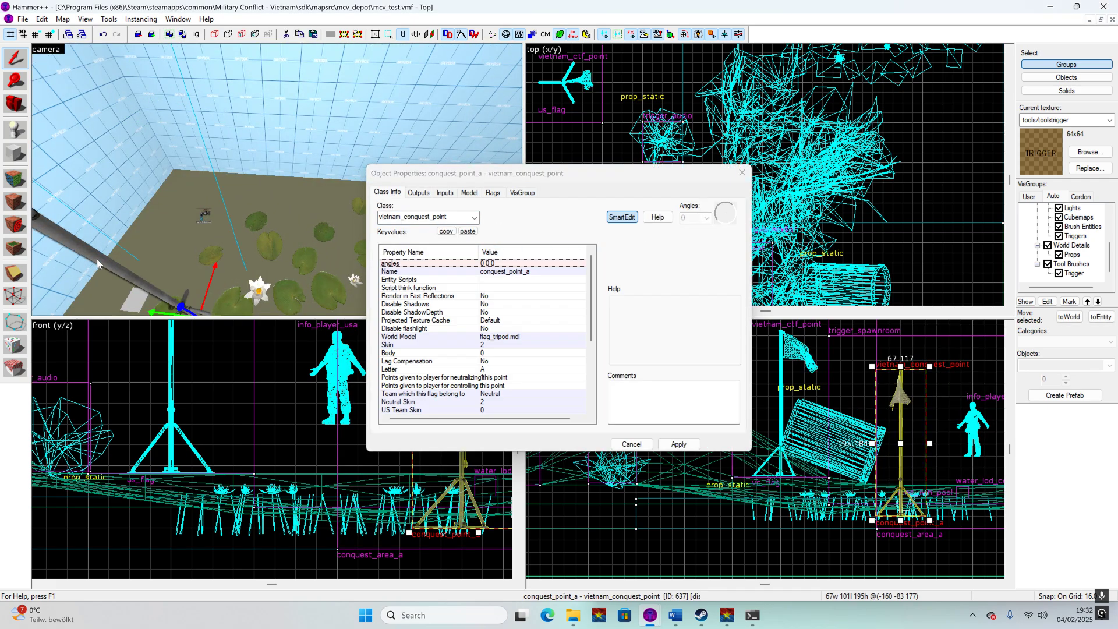
left_click(546, 272)
scroll(544, 274, "down", 5)
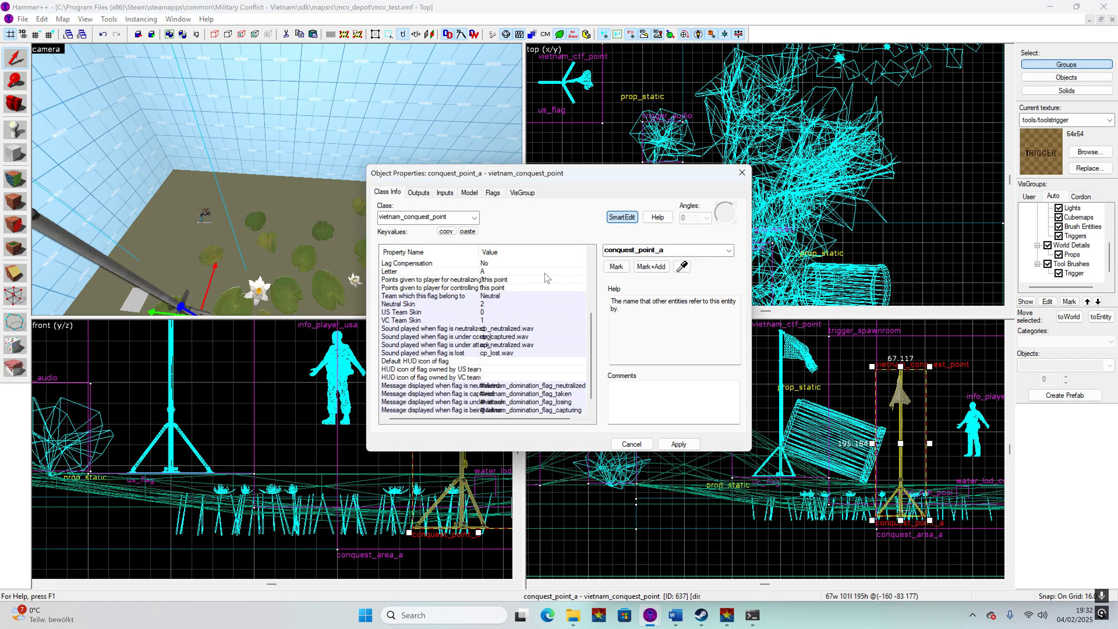
scroll(544, 273, "up", 3)
left_click(488, 320)
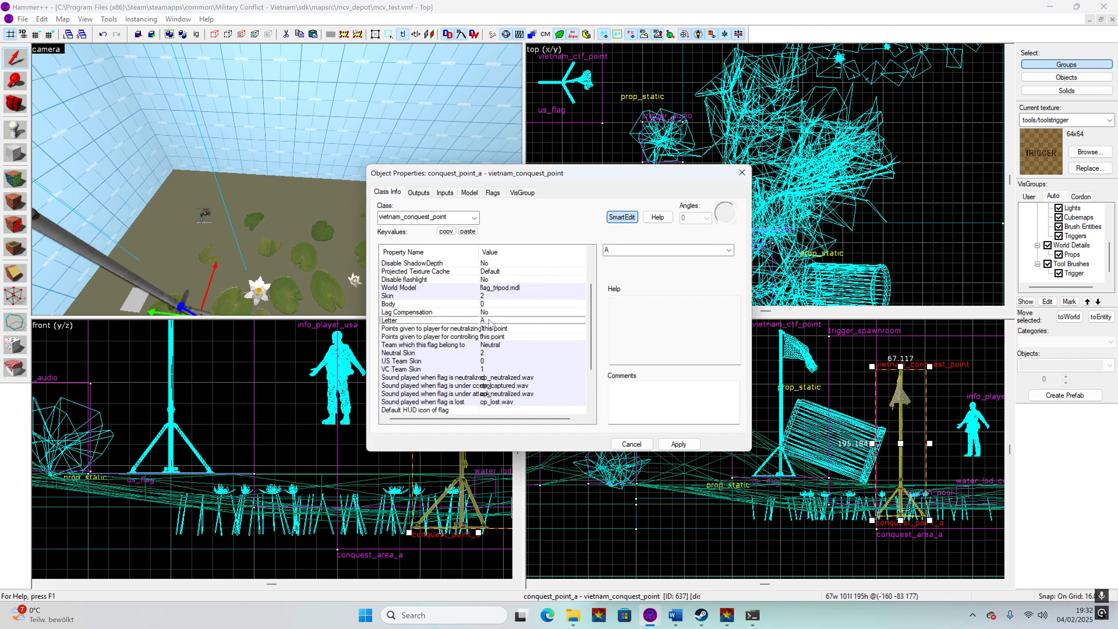
scroll(513, 333, "down", 2)
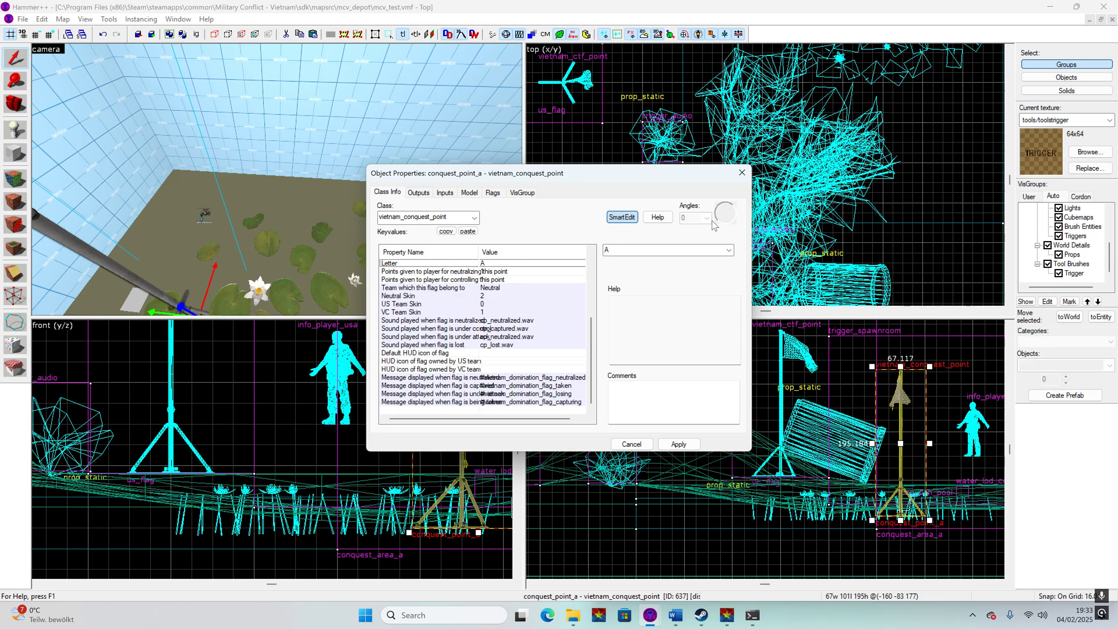
left_click(745, 177)
- Rename the conquest area around the tree to conquest_area_b and set its controlling conquest point to conquest_point_b
scroll(179, 206, "down", 6)
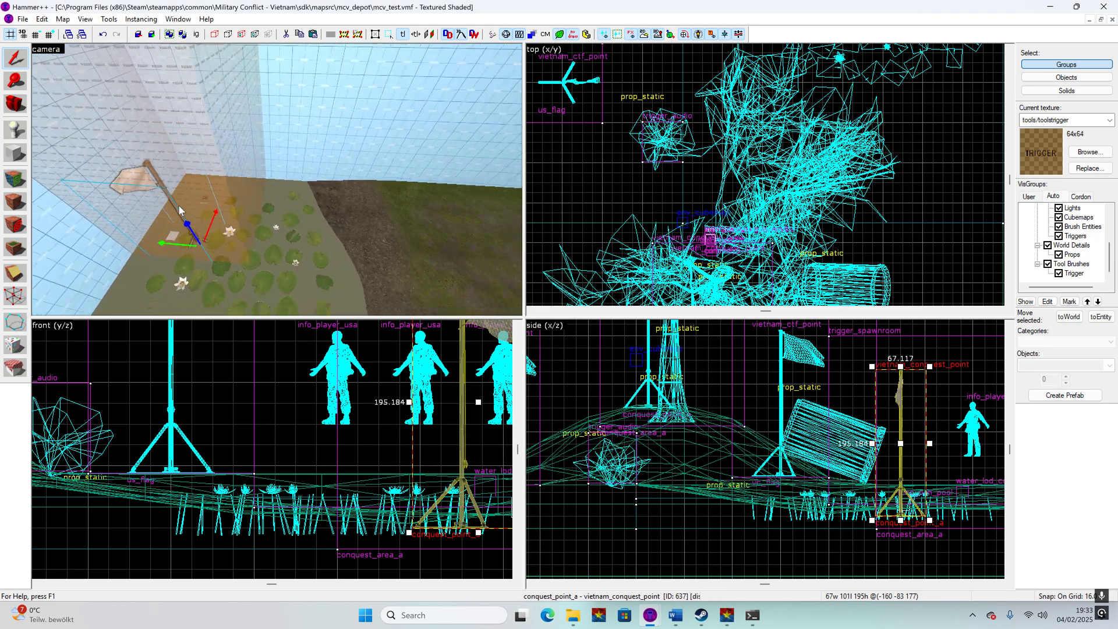
key("z")
key("w")
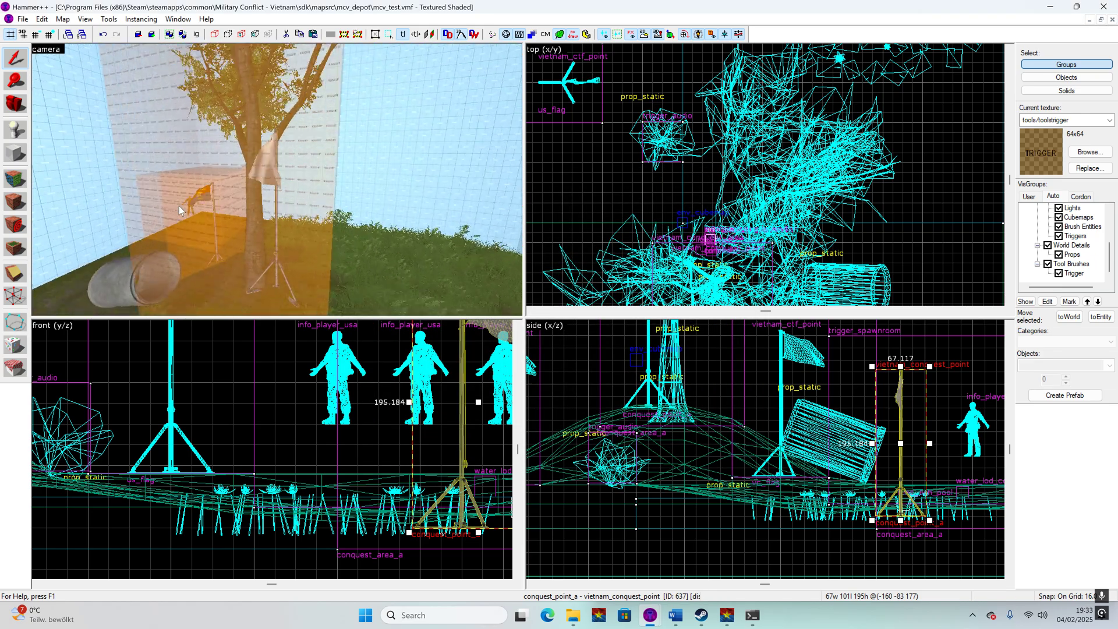
key("z")
double_click(259, 192)
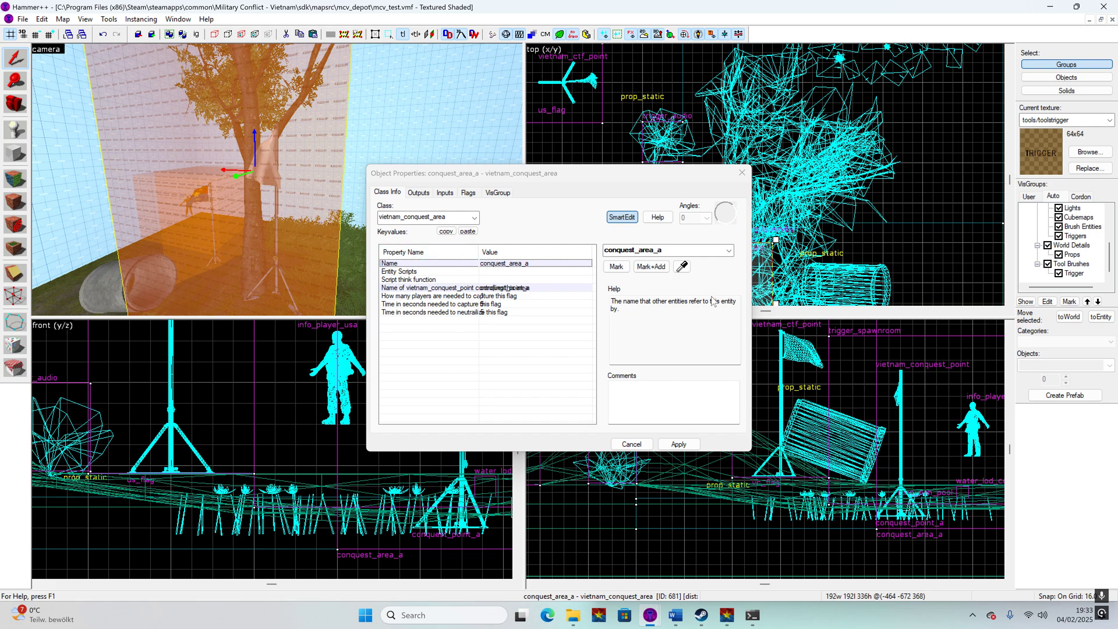
double_click(646, 251)
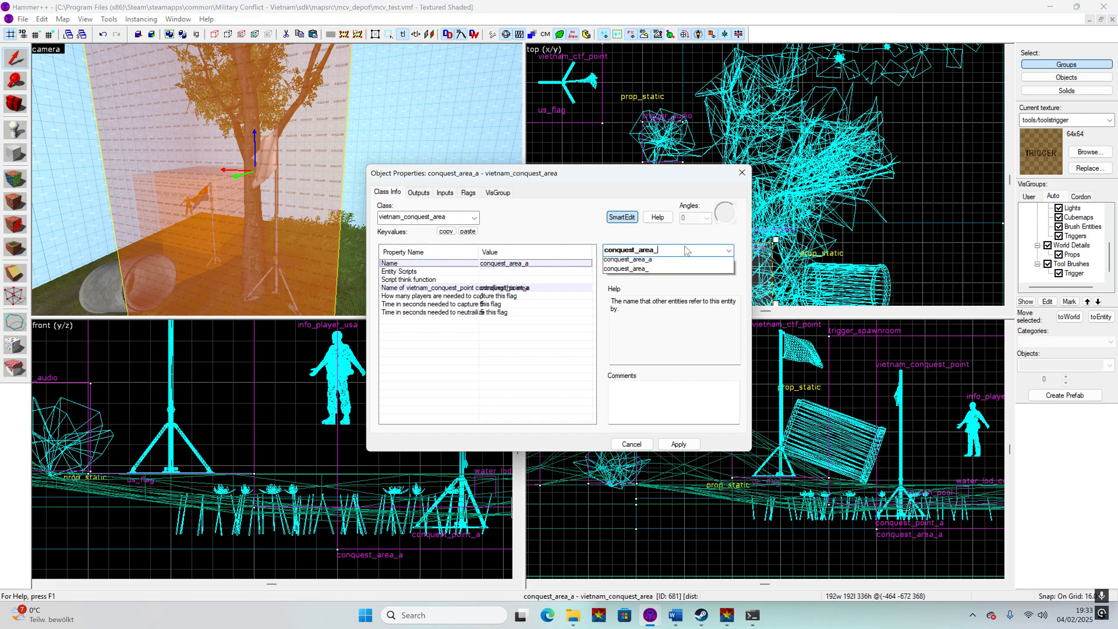
key("Return")
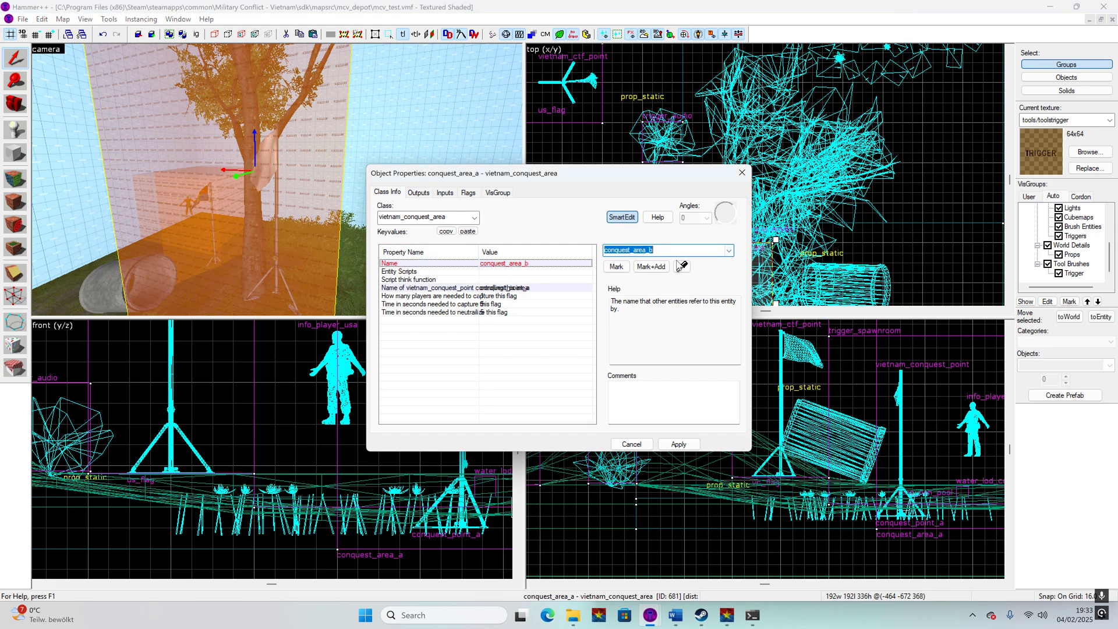
left_click(679, 443)
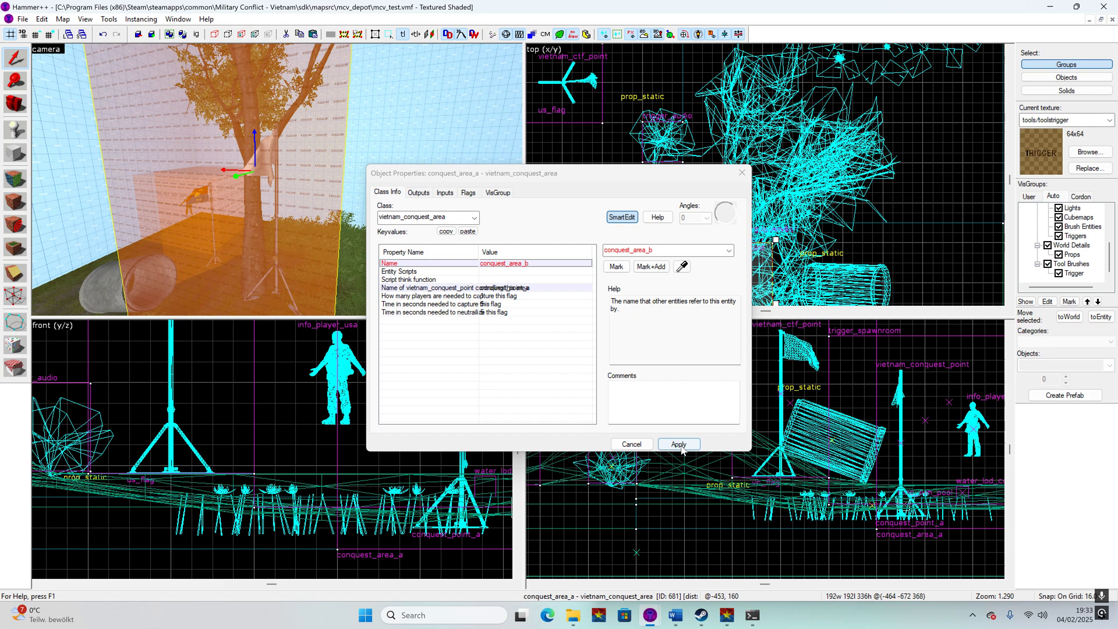
left_click(538, 288)
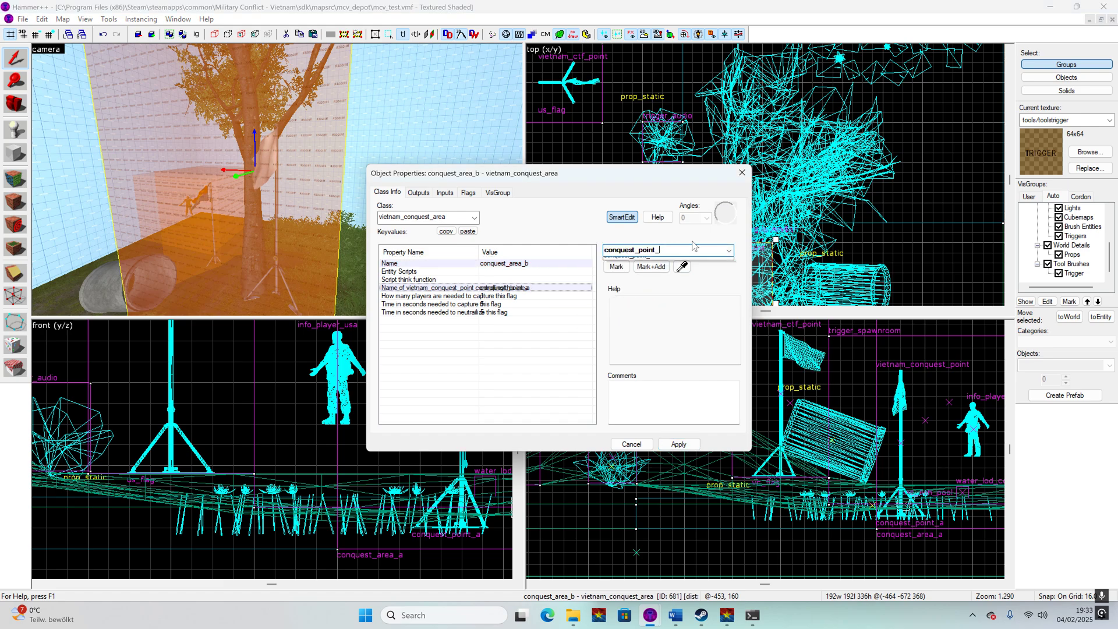
left_click(678, 444)
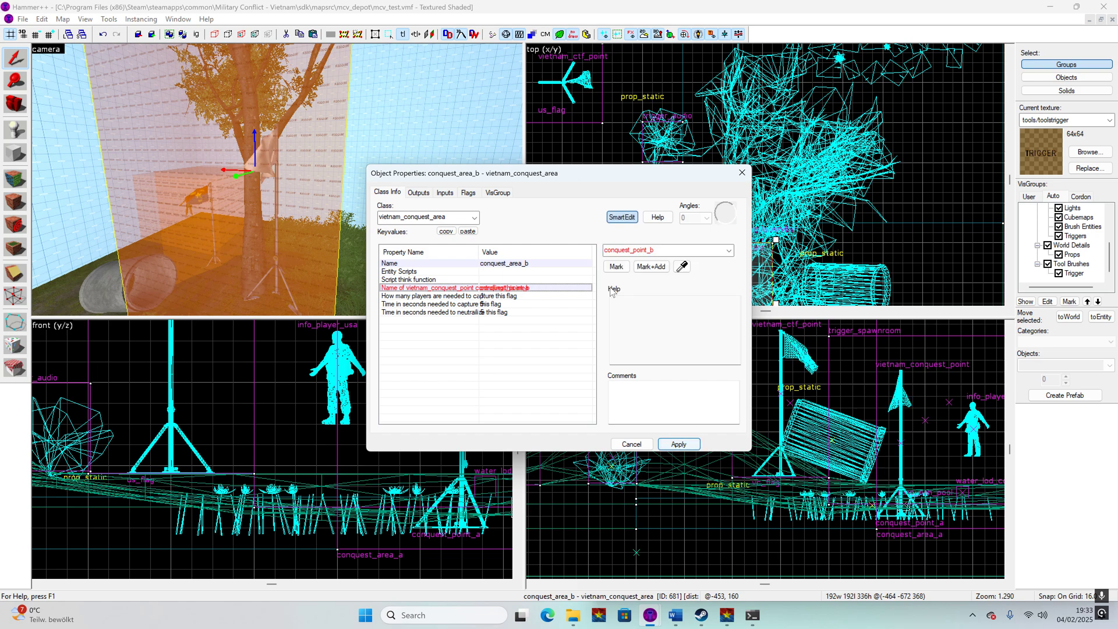
left_click(742, 174)
- Rename the conquest flag by the tree to conquest_point_b and set its letter to B
scroll(309, 192, "up", 6)
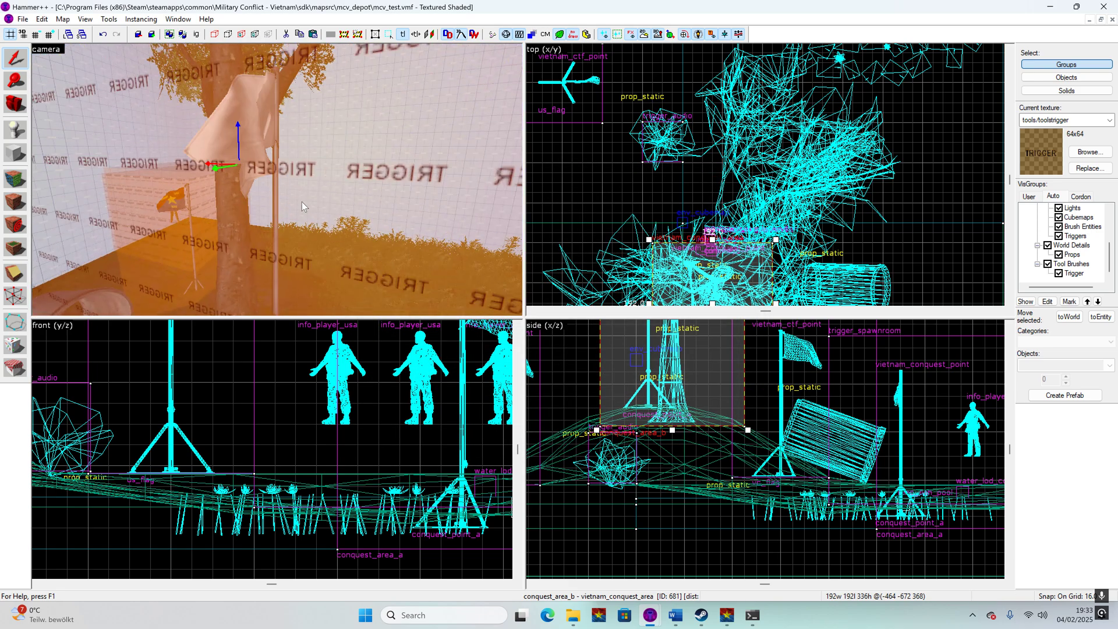
left_click(276, 222)
double_click(276, 222)
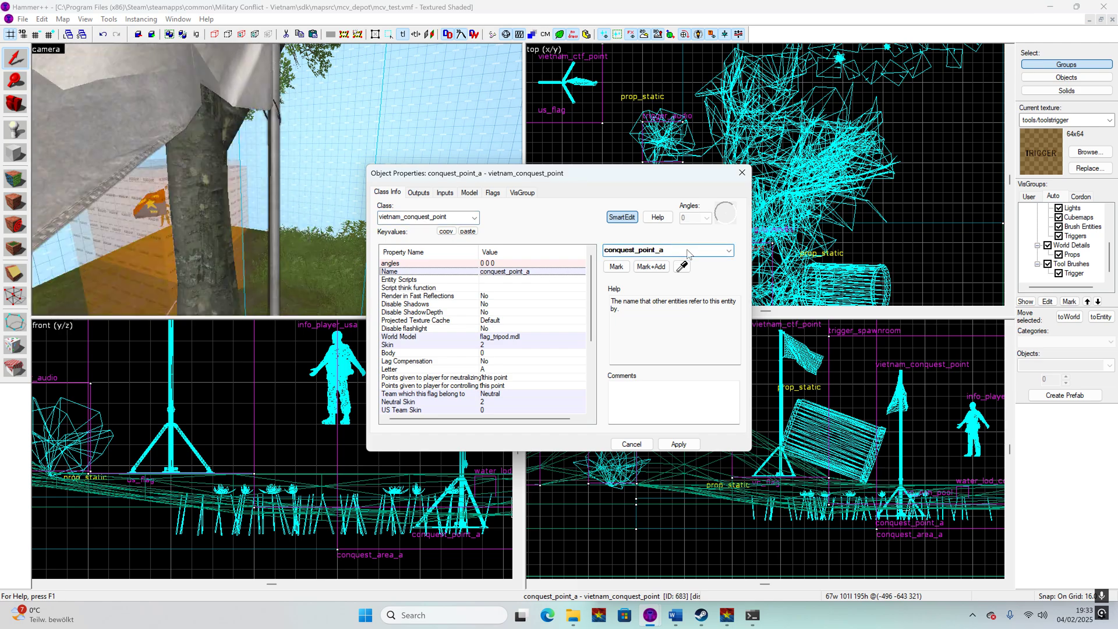
type("conquest_point_b")
left_click(677, 444)
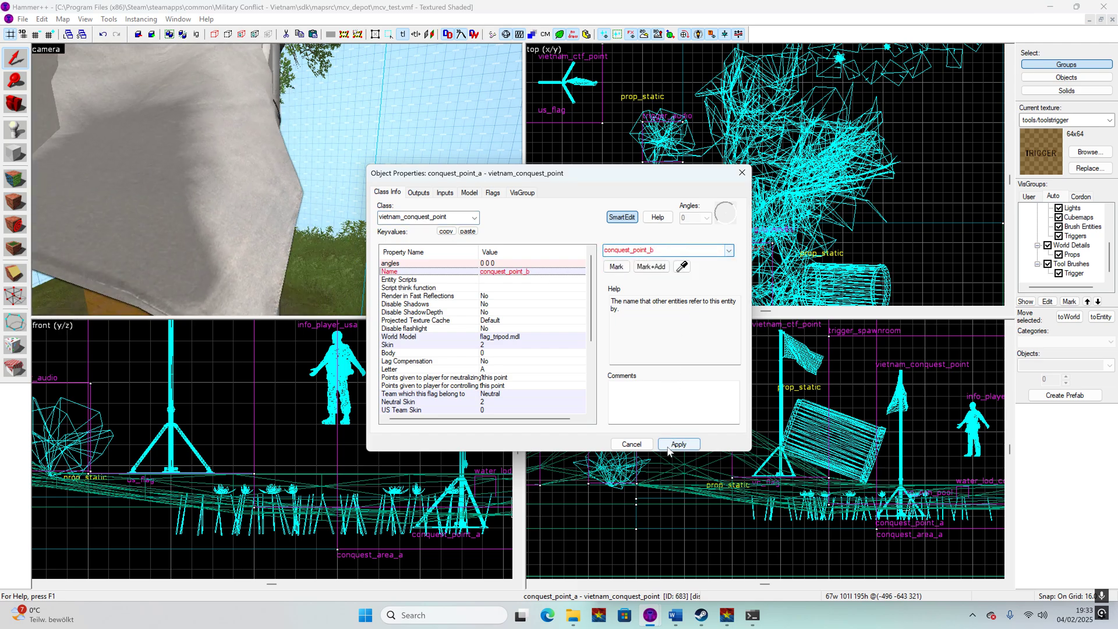
left_click(494, 369)
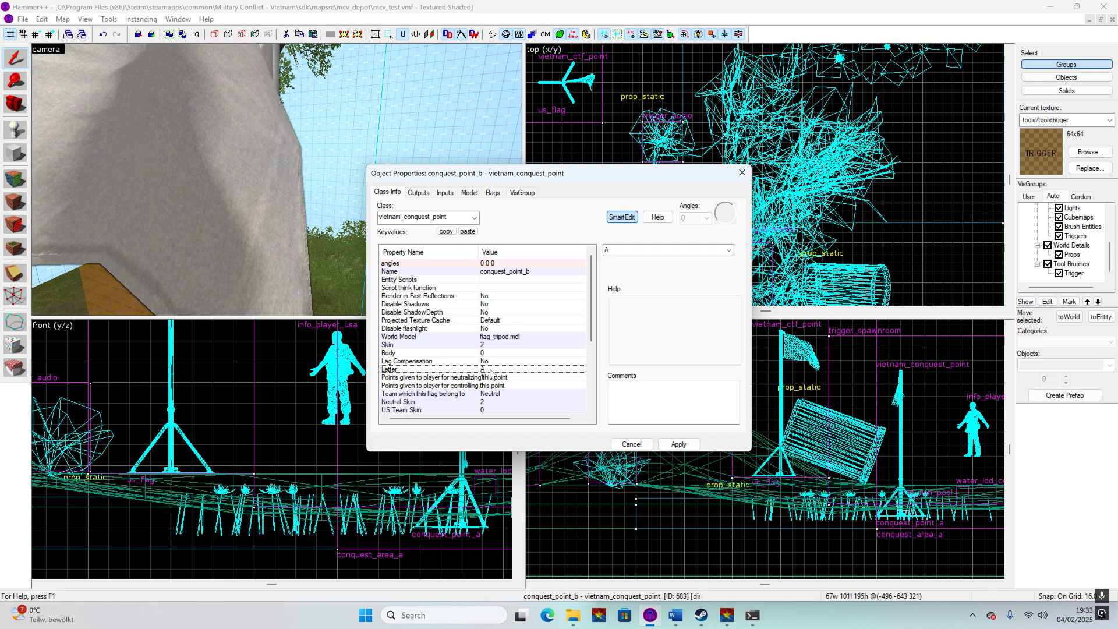
left_click(728, 250)
left_click(619, 269)
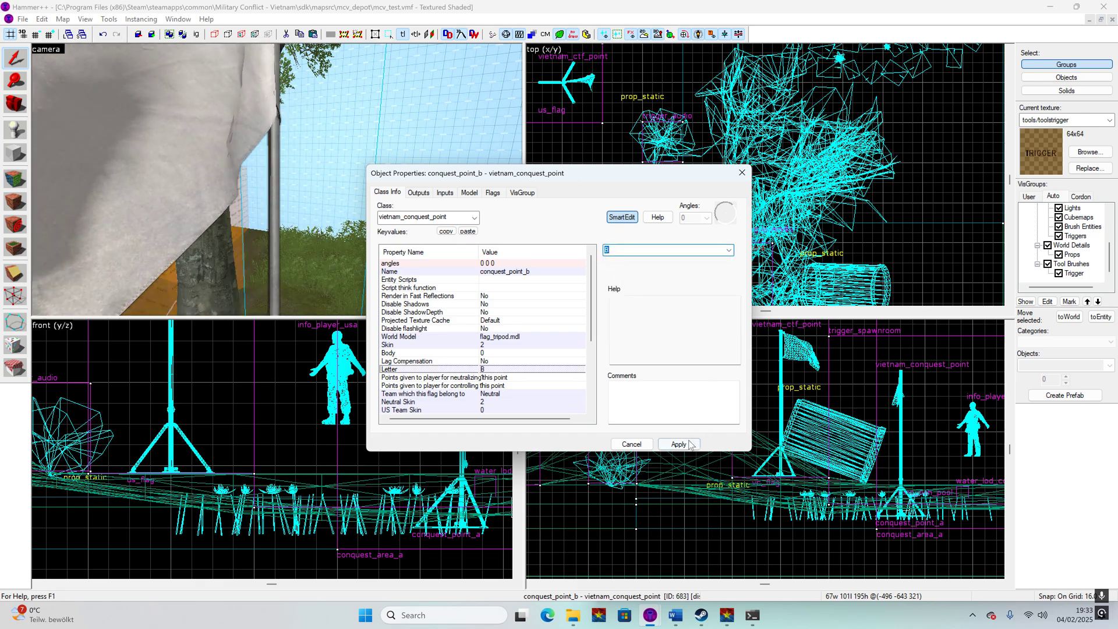
left_click(740, 177)
- Check the name and controlling conquest point in the tree conquest area's properties
left_click(910, 208)
scroll(159, 226, "down", 6)
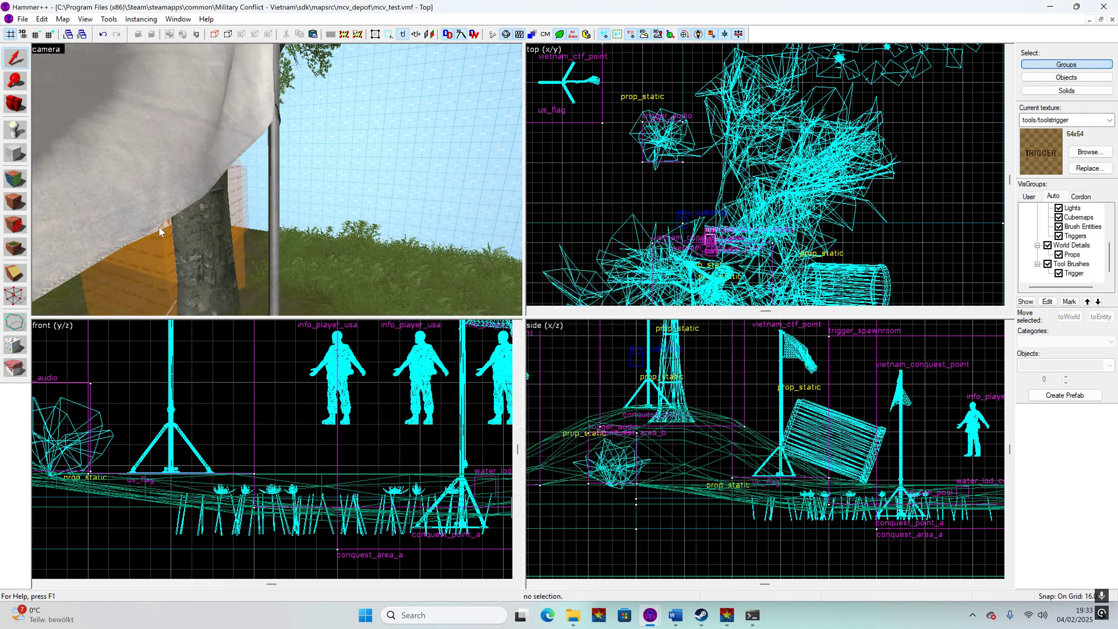
double_click(228, 228)
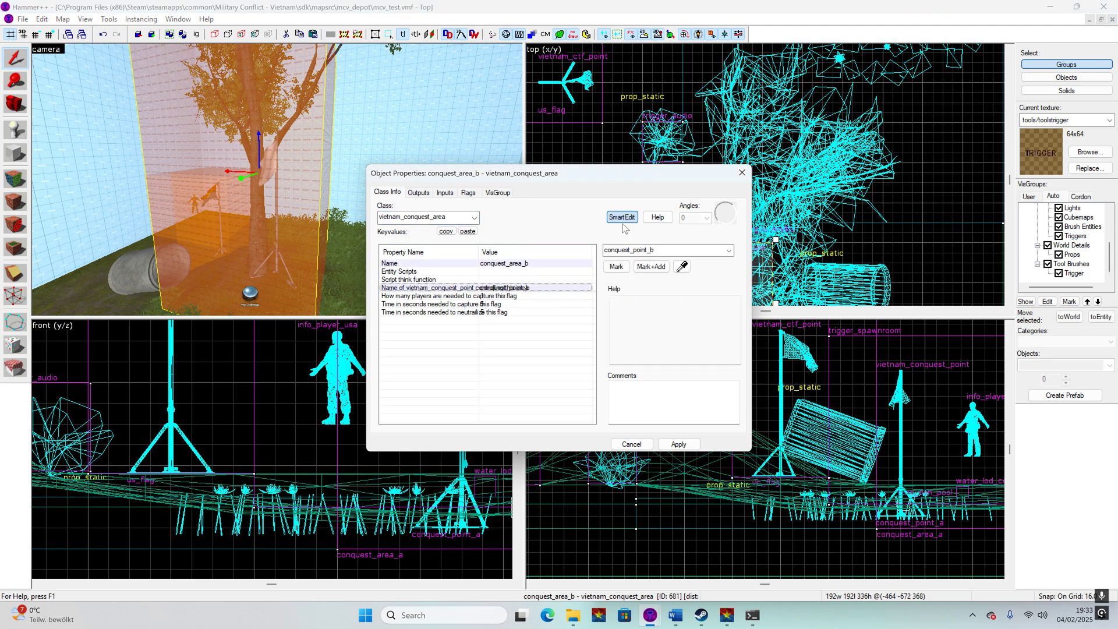
left_click(748, 170)
left_click(865, 182)
- Duplicate the tree's conquest area and flag together into the empty map corner, centring the copied area at -928, -992, 368
scroll(311, 254, "up", 6)
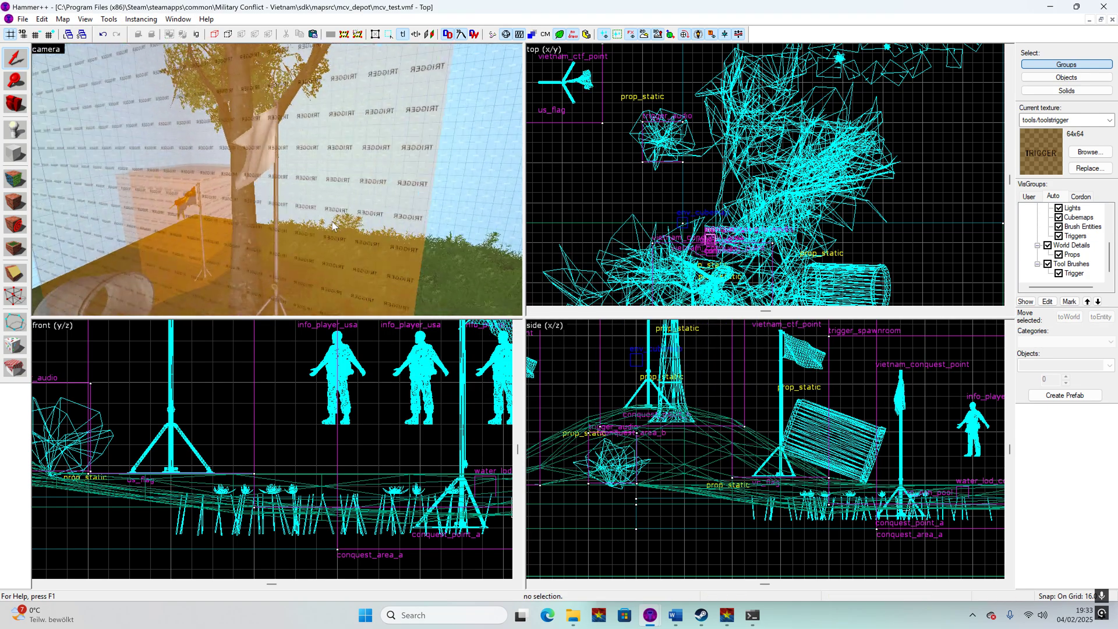
left_click(307, 256)
scroll(306, 256, "up", 4)
left_click(277, 242, "ctrl")
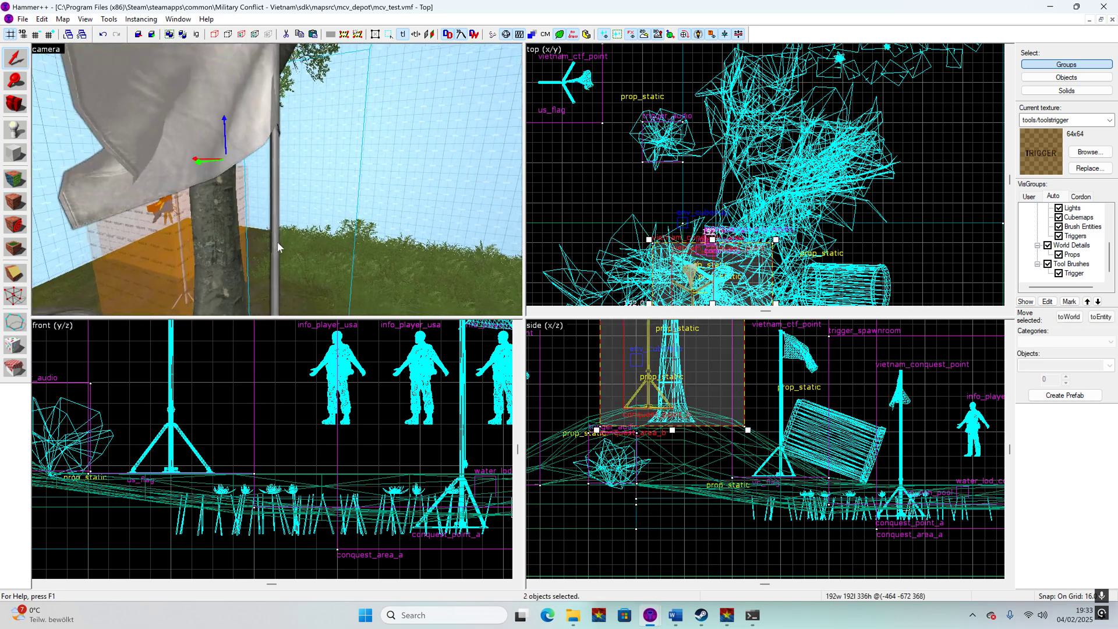
scroll(277, 242, "down", 5)
scroll(679, 159, "down", 6)
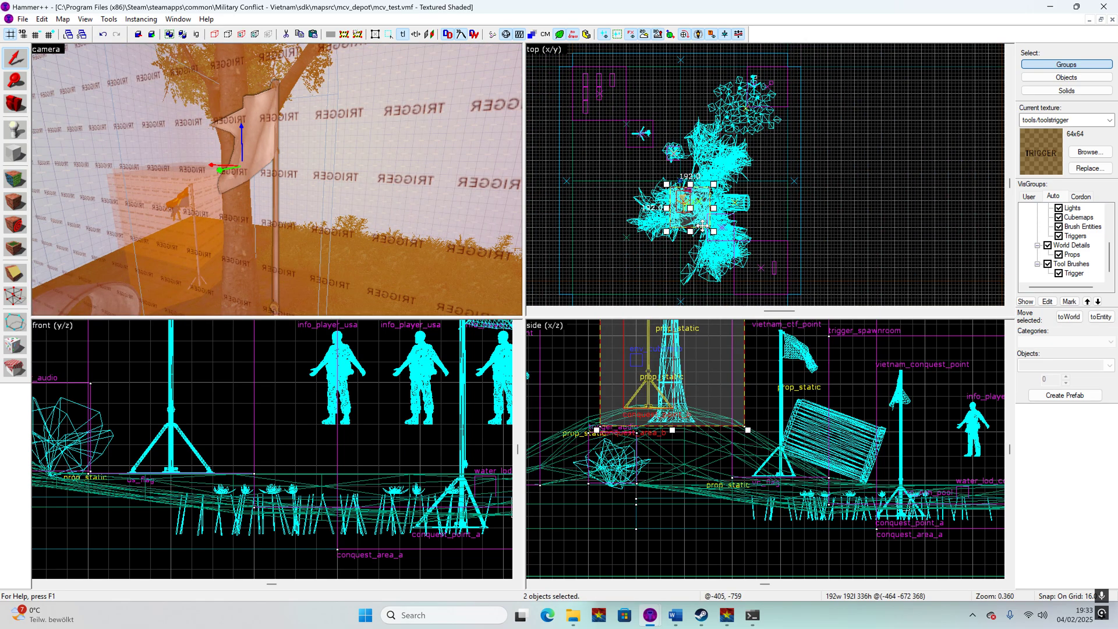
left_click_drag(708, 219, 607, 282)
key("d")
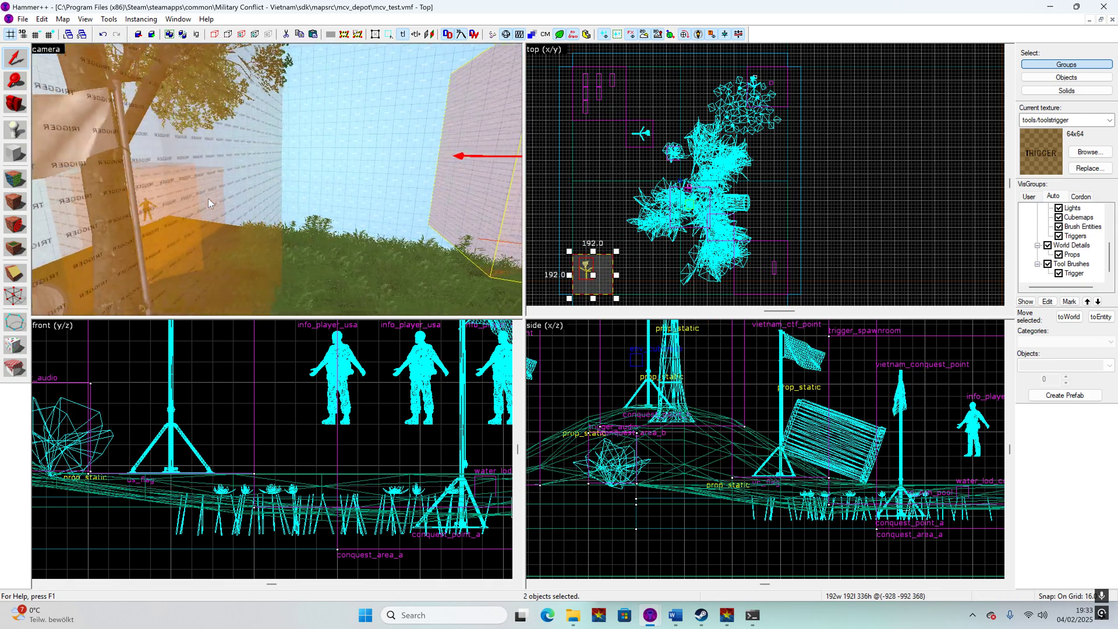
- Lower the duplicated conquest area and flag in the corner towards the ground, centring the area at -928, -992, 292
key("z")
scroll(793, 437, "down", 9)
scroll(732, 442, "up", 9)
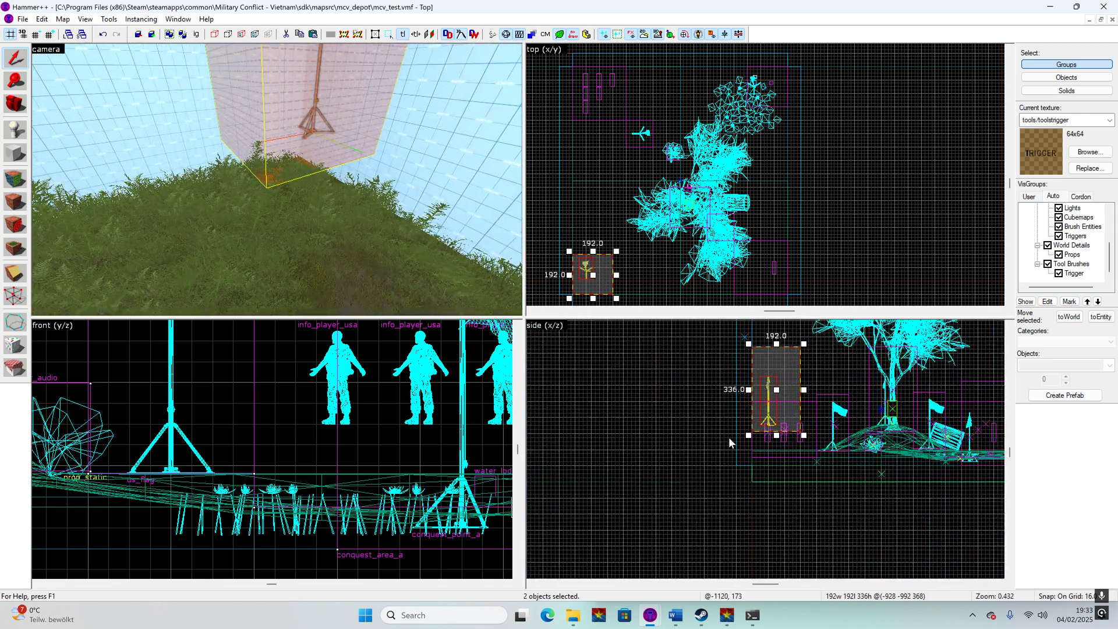
left_click_drag(777, 425, 777, 482)
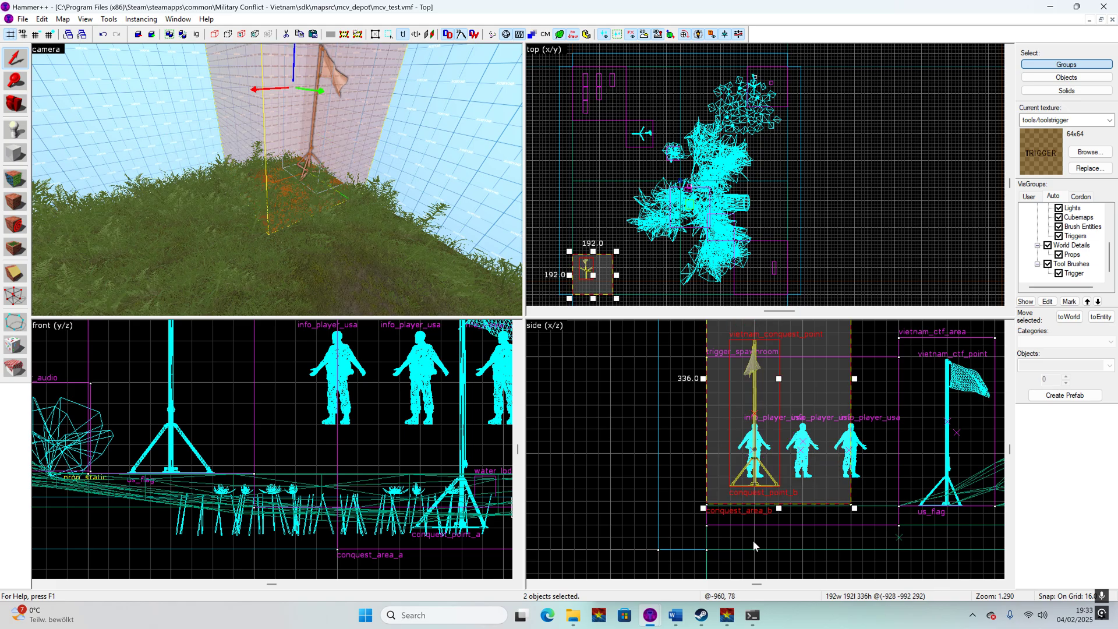
scroll(793, 511, "up", 4)
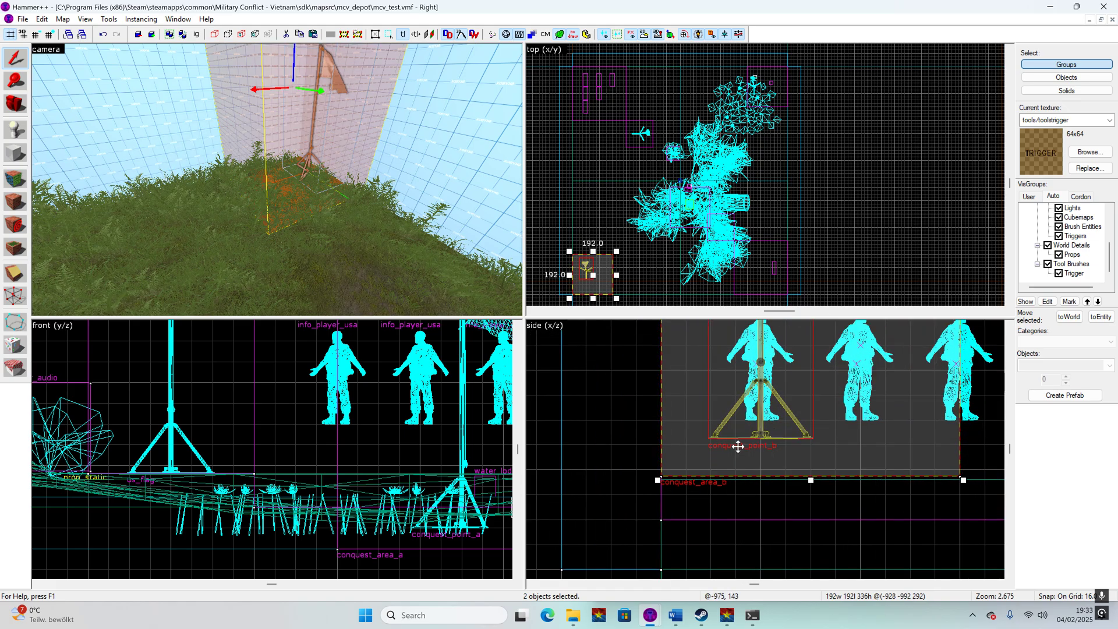
- Hide the grass details and lower only the corner conquest flag, centring it at -960, -963, 225
left_click(606, 438)
scroll(316, 158, "up", 6)
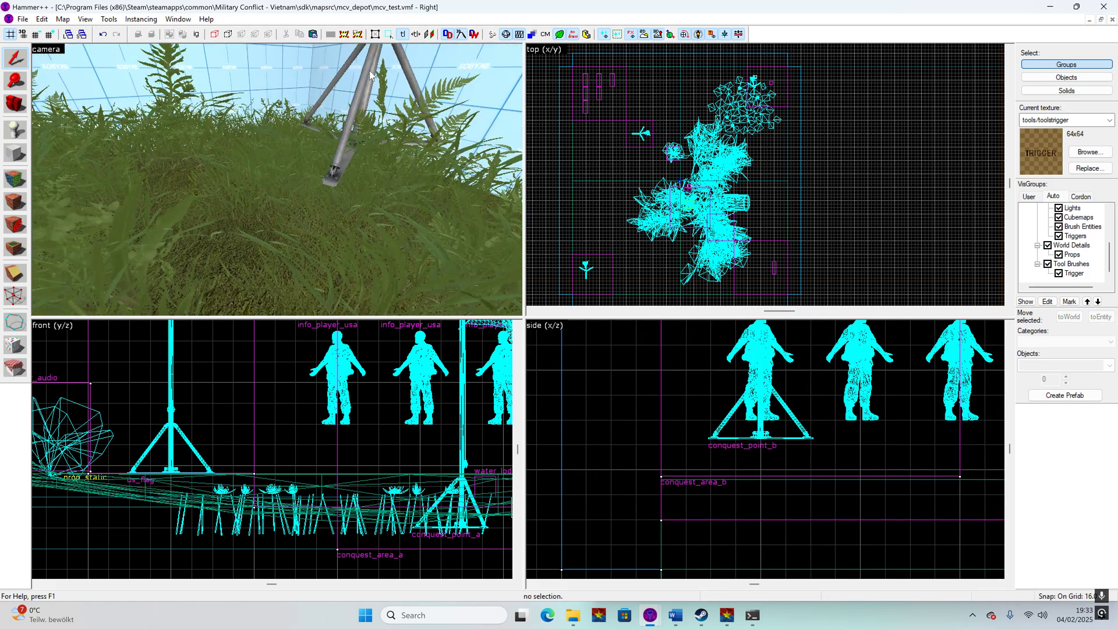
left_click(370, 74)
left_click(564, 39)
left_click_drag(781, 329, 784, 445)
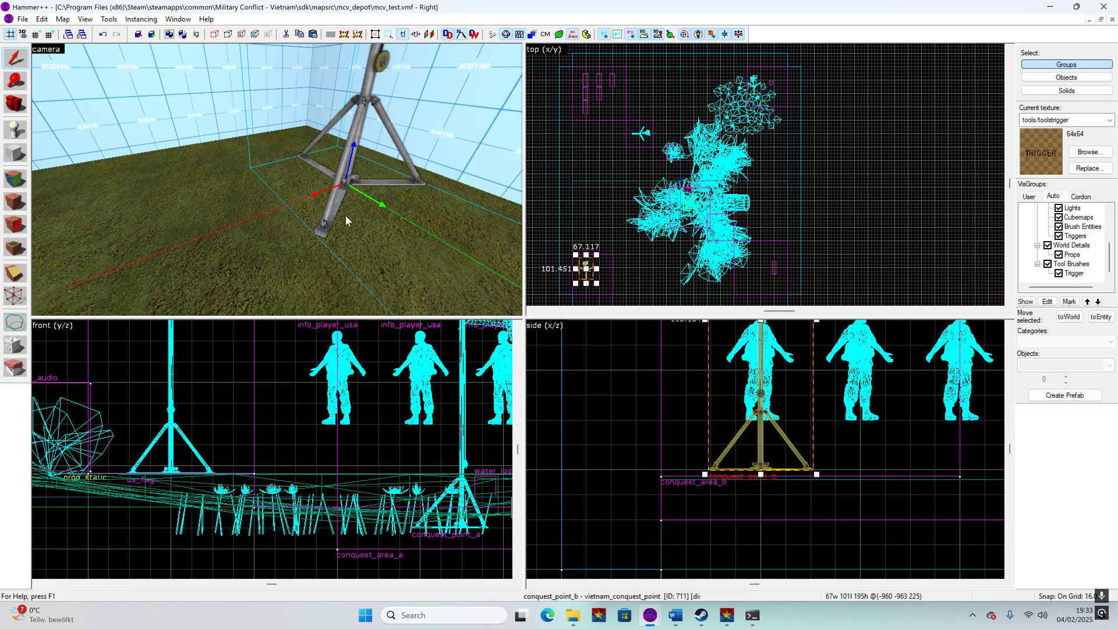
- Reduce the grid snap to 2 and lower the corner flag onto the ground, centred at -960, -963, 219
key("z")
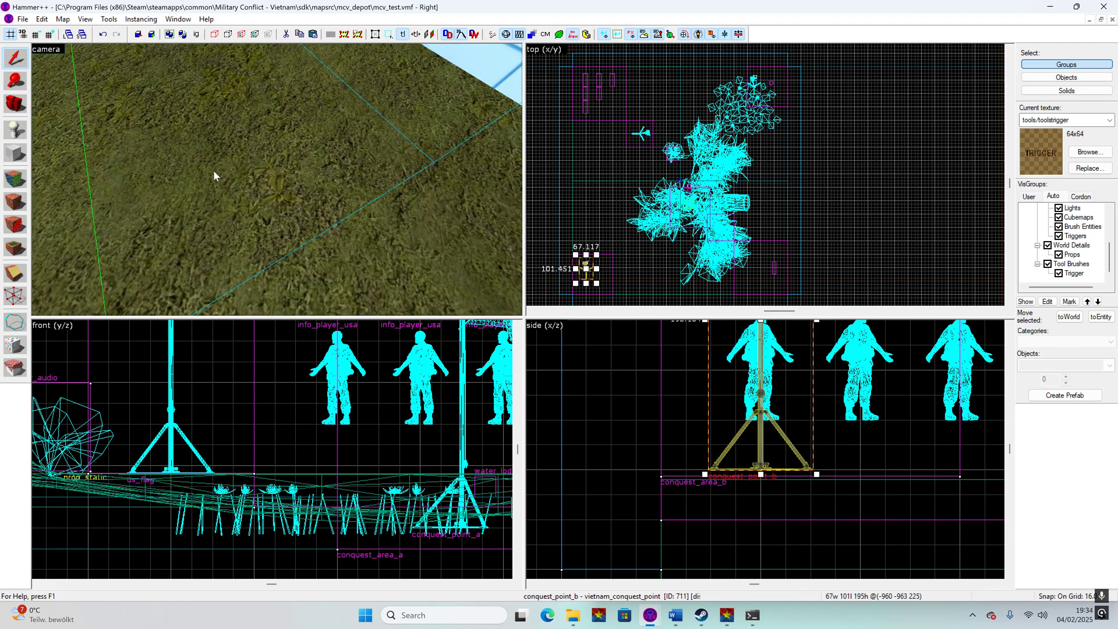
key("w")
left_click(39, 33)
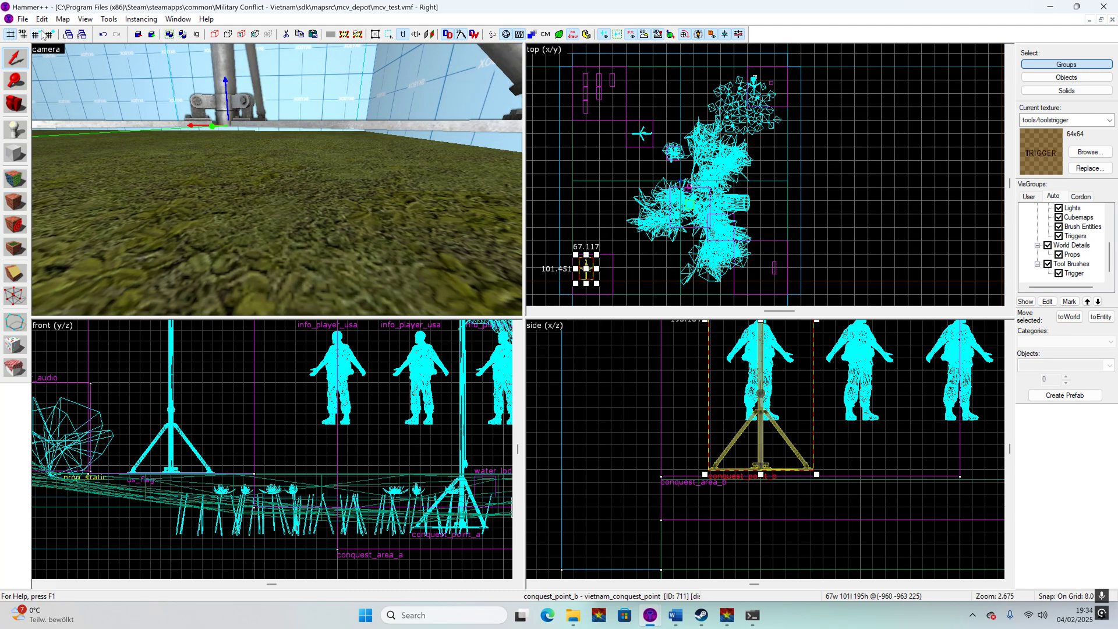
left_click(39, 34)
left_click(39, 33)
scroll(767, 473, "up", 5)
left_click_drag(747, 434, 746, 457)
- View the lowered corner flag, turn the grass details back on and clear the selection
key("s")
key("a")
key("w")
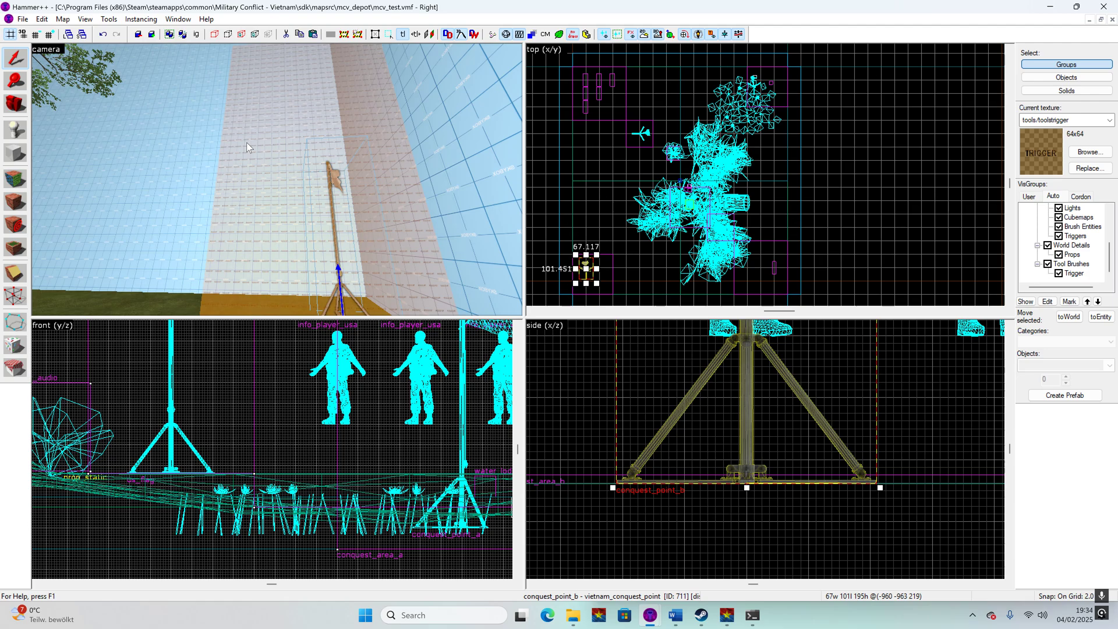
key("z")
left_click(559, 34)
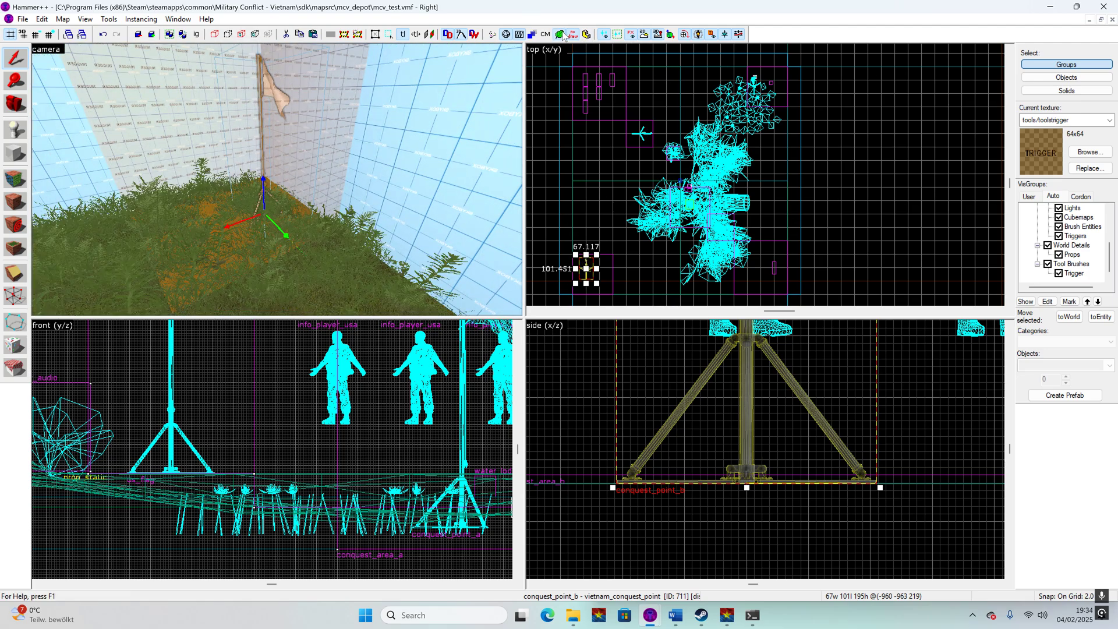
left_click(868, 137)
- Rename the corner conquest area as conquest_area_c and set its controlling conquest point to conquest_point_c
key("a")
left_click(264, 121)
key("alt+Return")
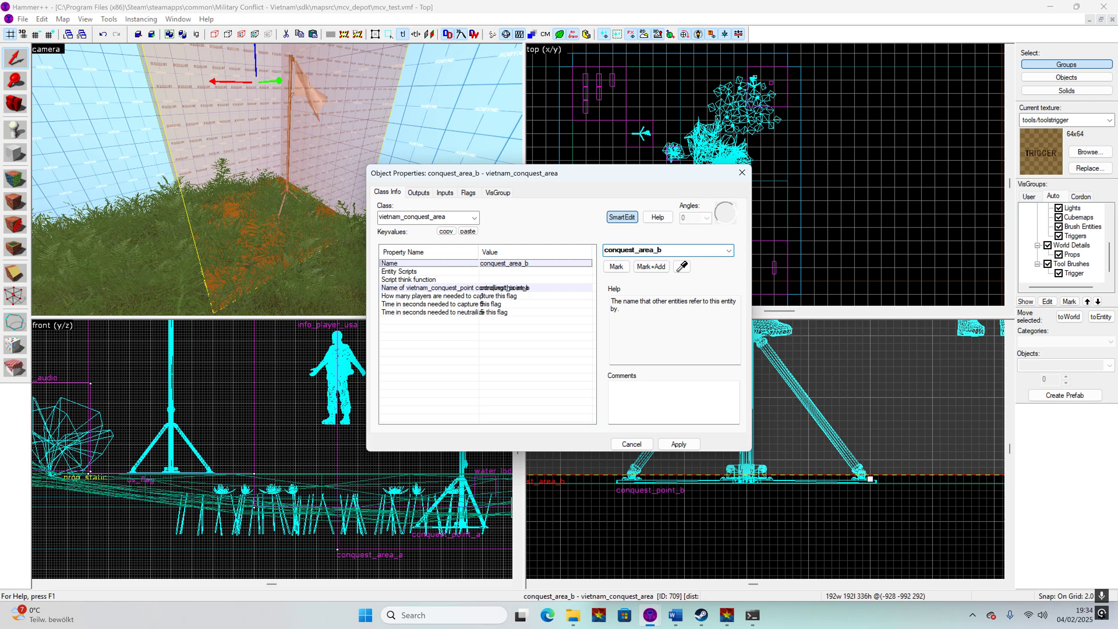
left_click(667, 262)
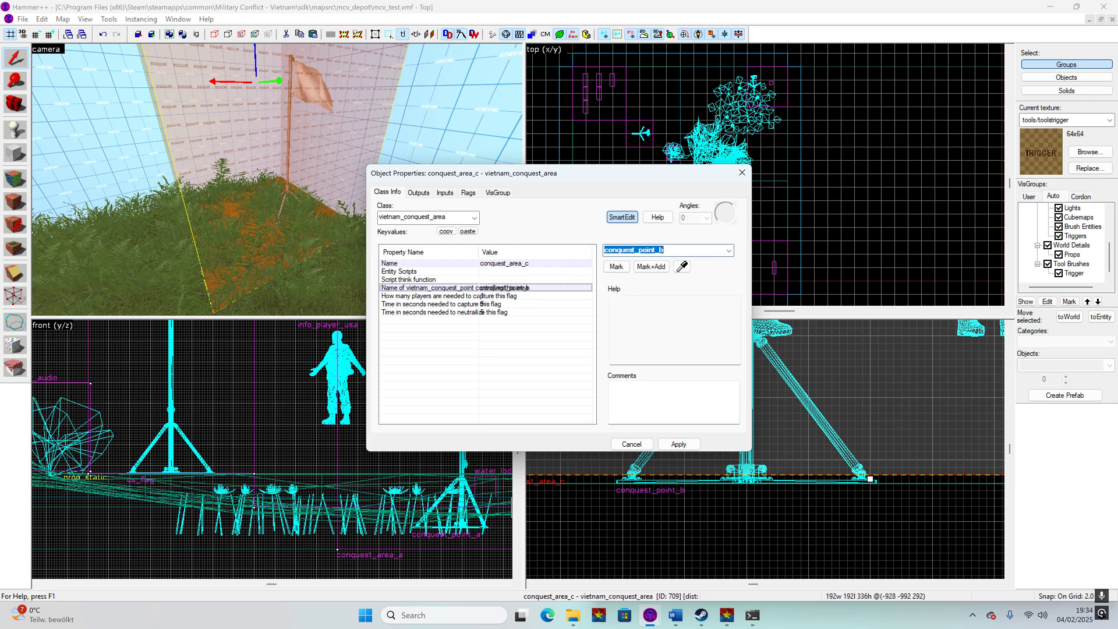
type("c")
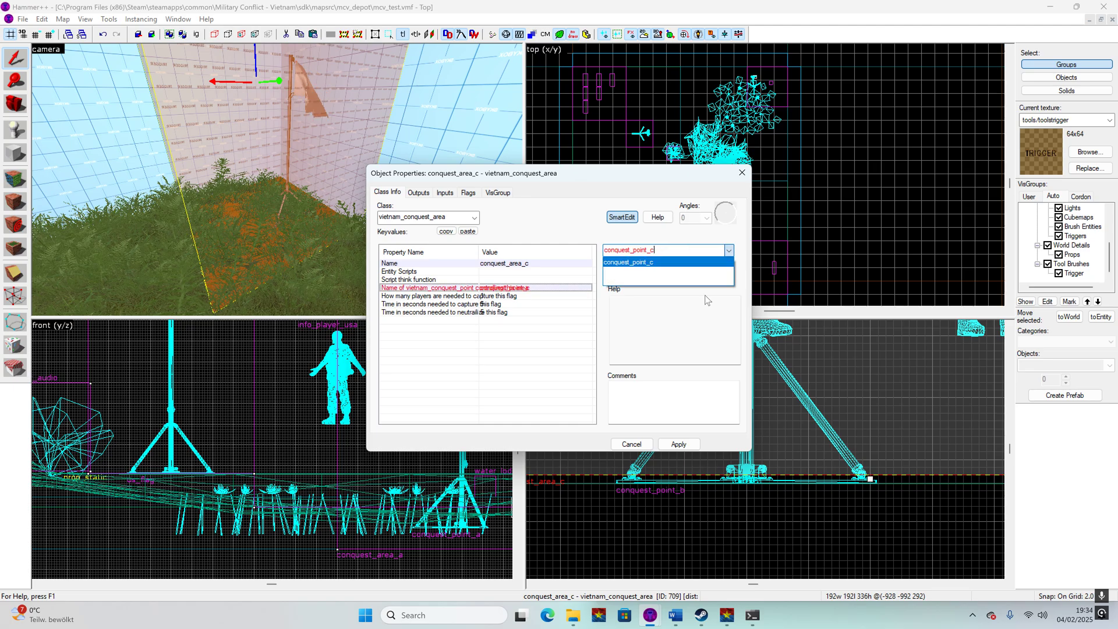
left_click(684, 442)
left_click(742, 173)
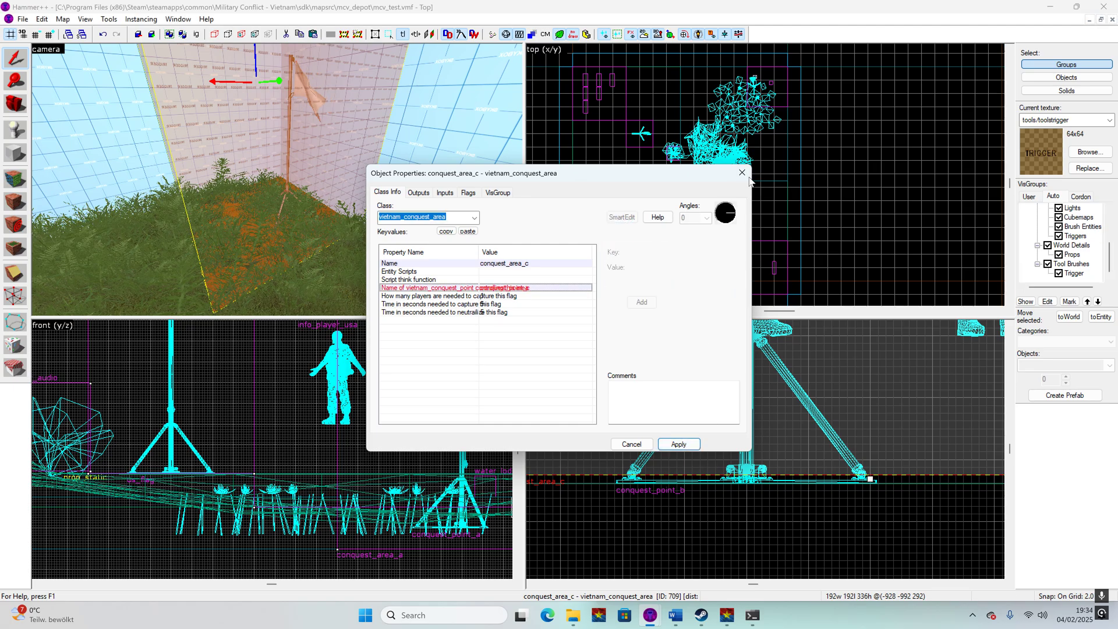
key("Escape")
- Rename the corner conquest flag as conquest_point_c, set its letter to C and clear the selection
scroll(265, 131, "up", 5)
double_click(307, 156)
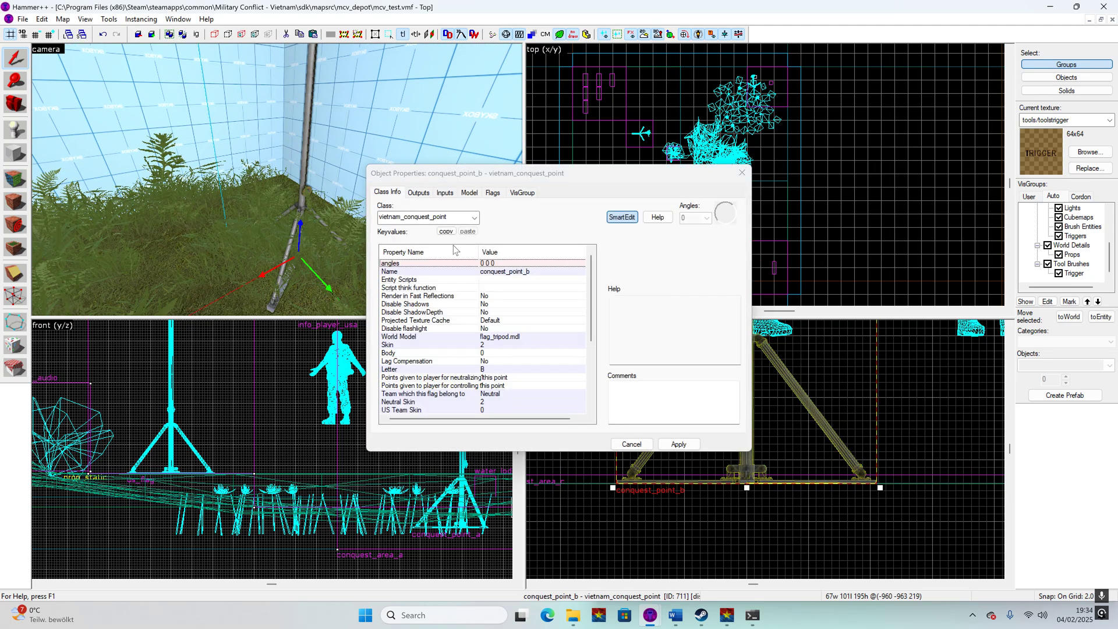
left_click(529, 271)
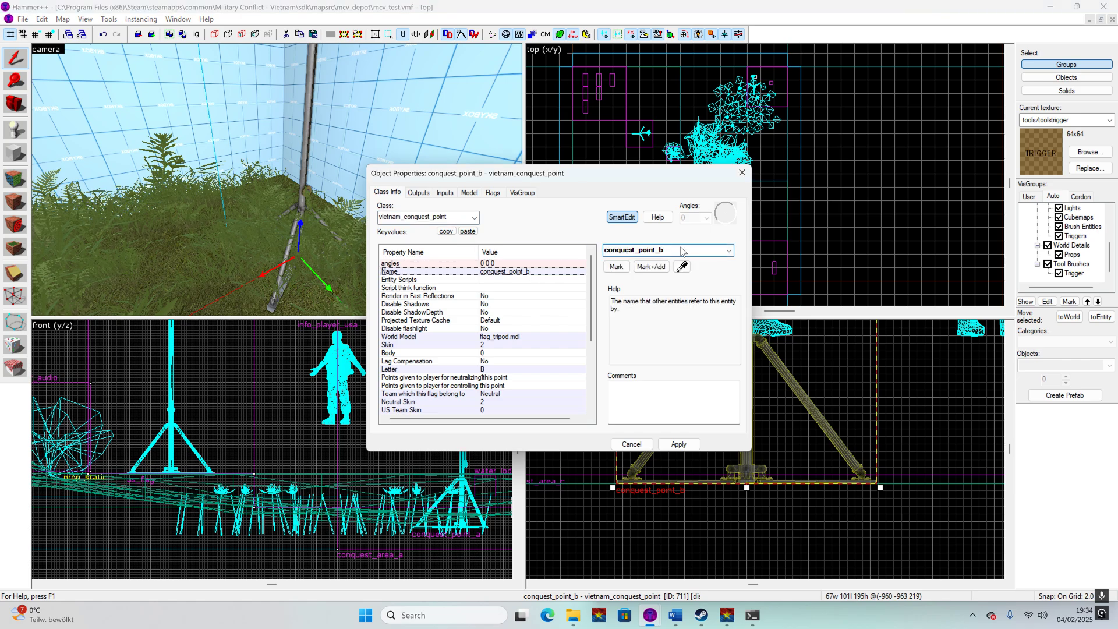
left_click(678, 444)
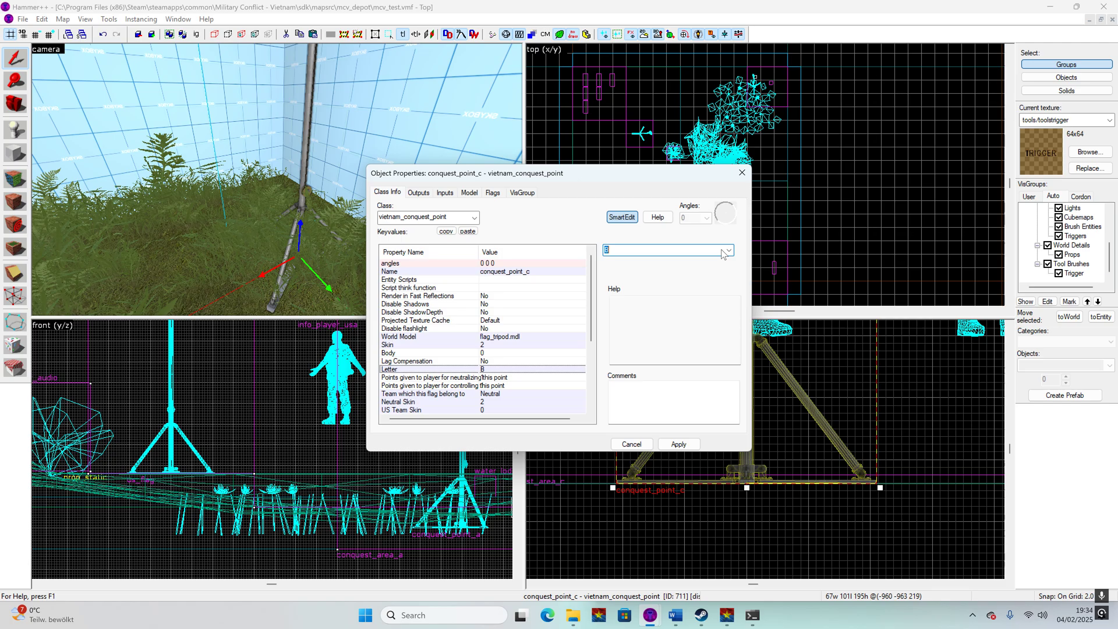
left_click(650, 277)
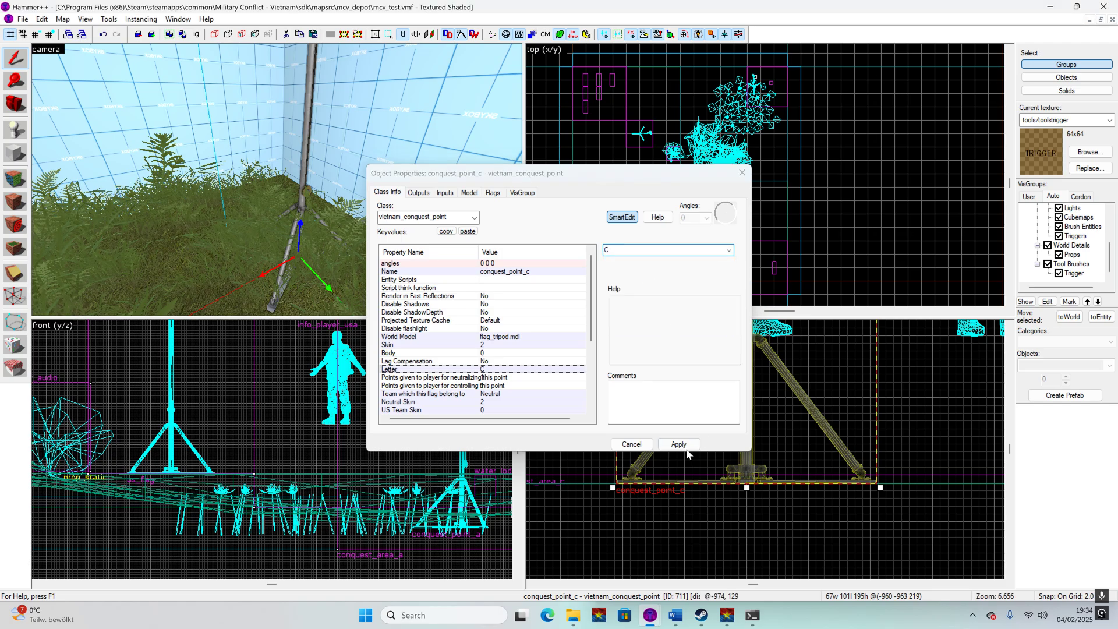
left_click(679, 444)
left_click(742, 173)
left_click(858, 184)
- Compile and run the mcv_test map, dismissing the game's warning
scroll(302, 240, "down", 10)
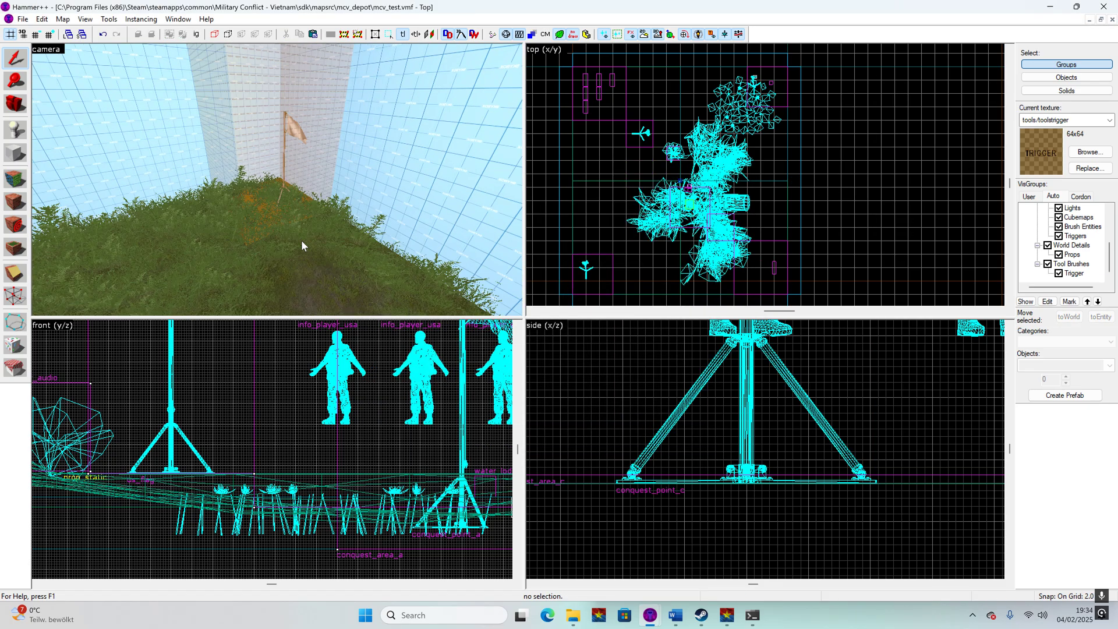
key("s")
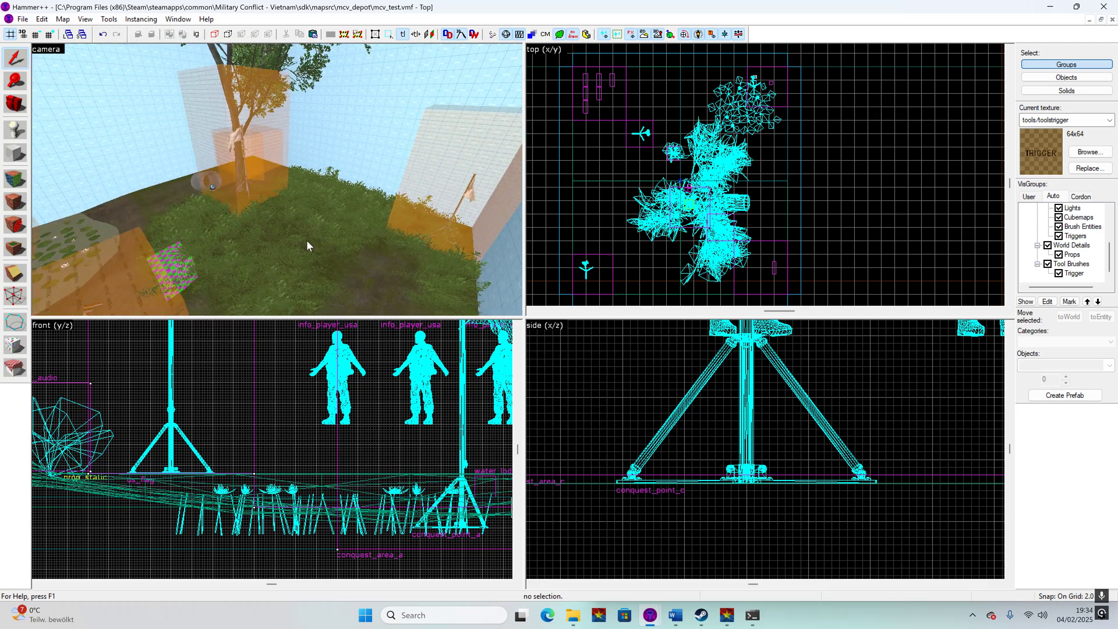
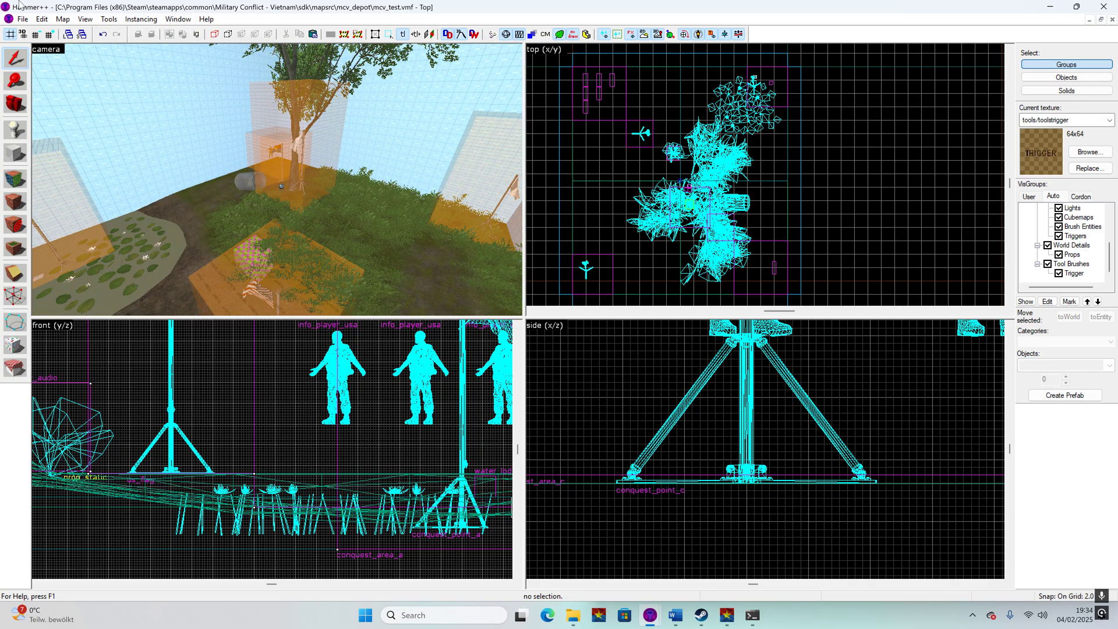
left_click(22, 18)
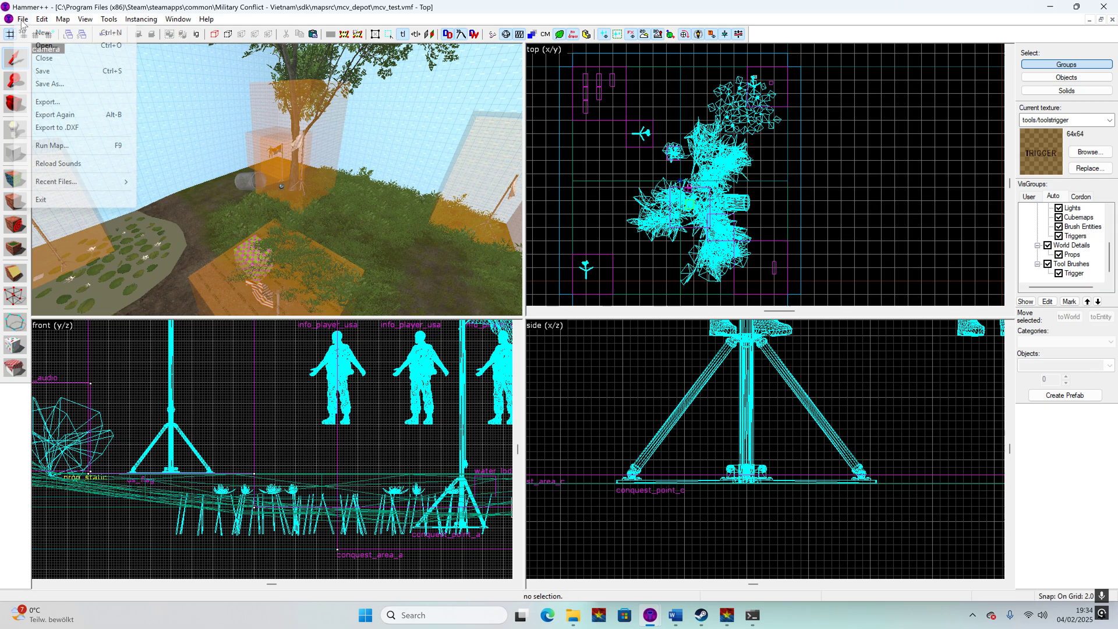
left_click(52, 146)
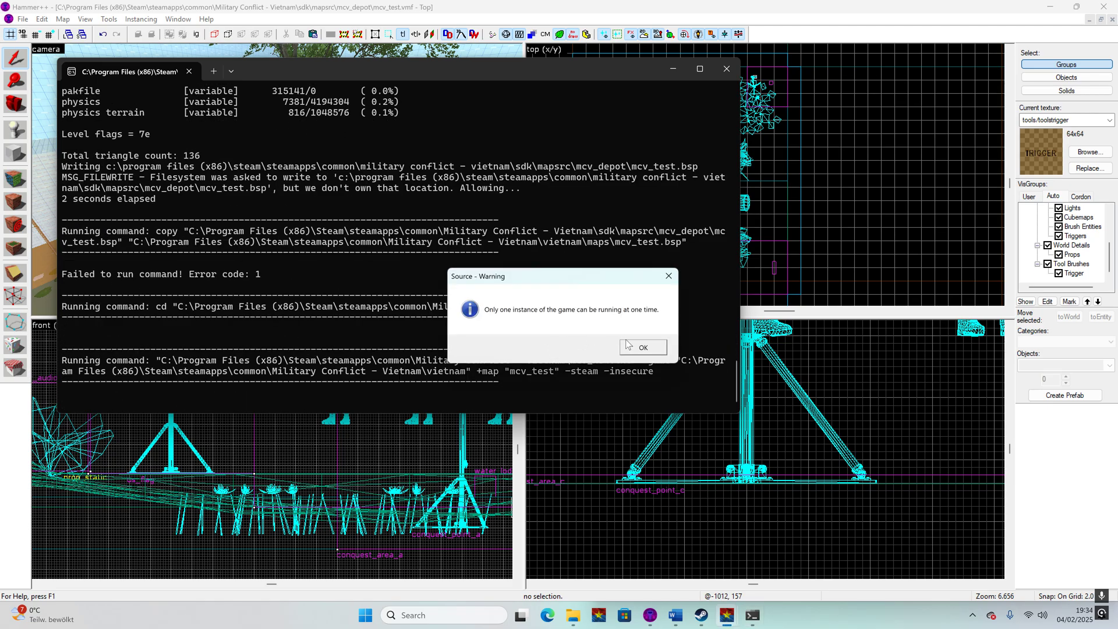
left_click(628, 346)
- Switch to File Explorer and copy the compiled mcv_test.bsp from the sdk\mapsrc\mcv_depot folder
left_click(580, 616)
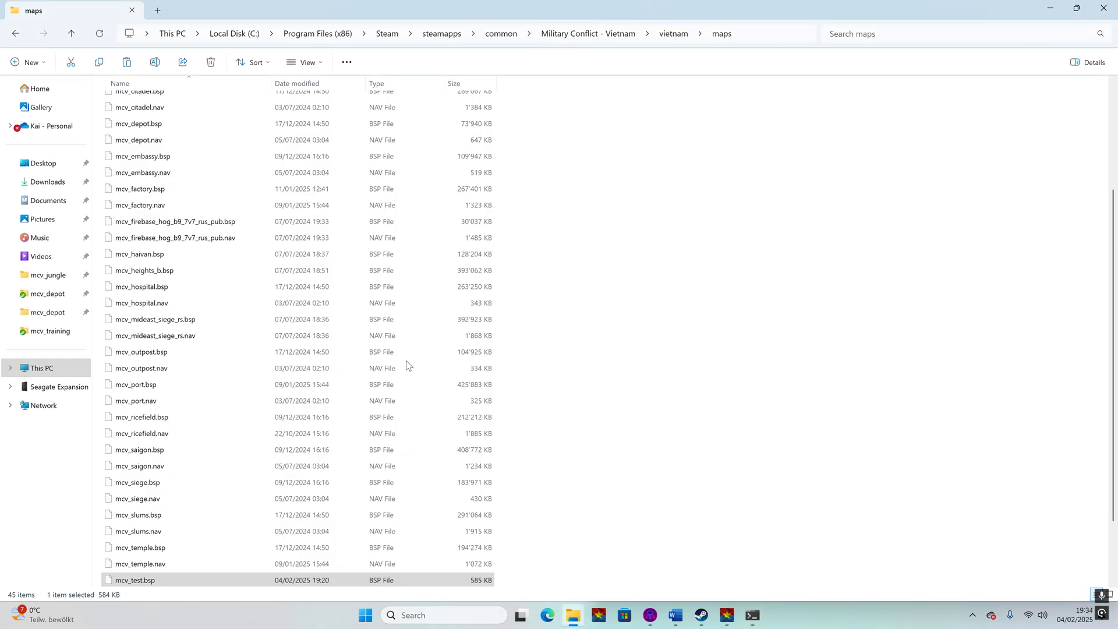
left_click(15, 34)
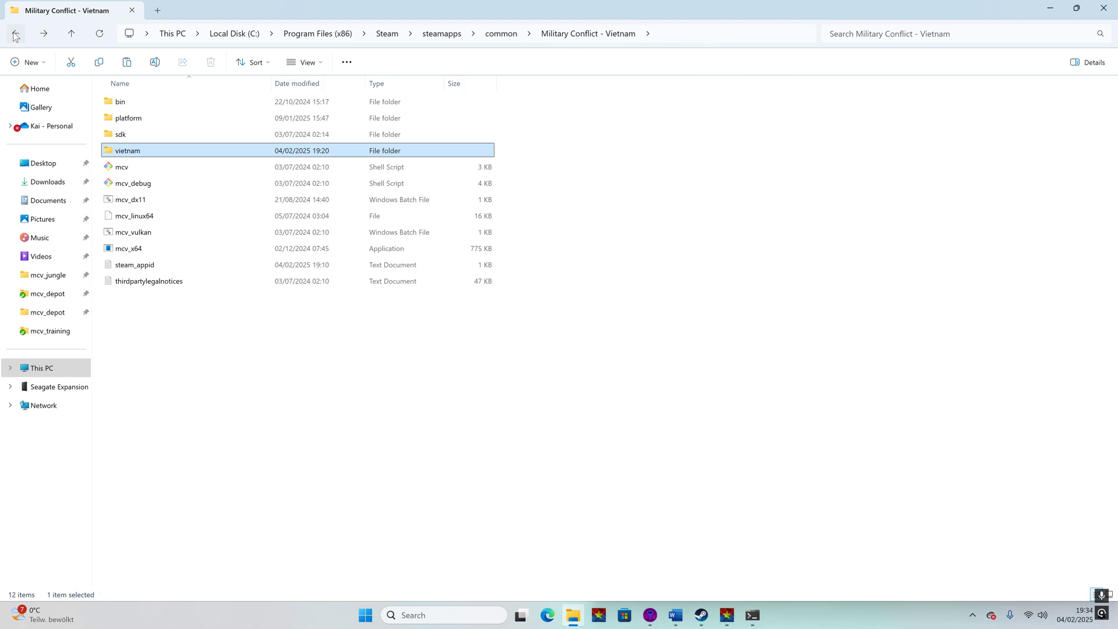
left_click(15, 34)
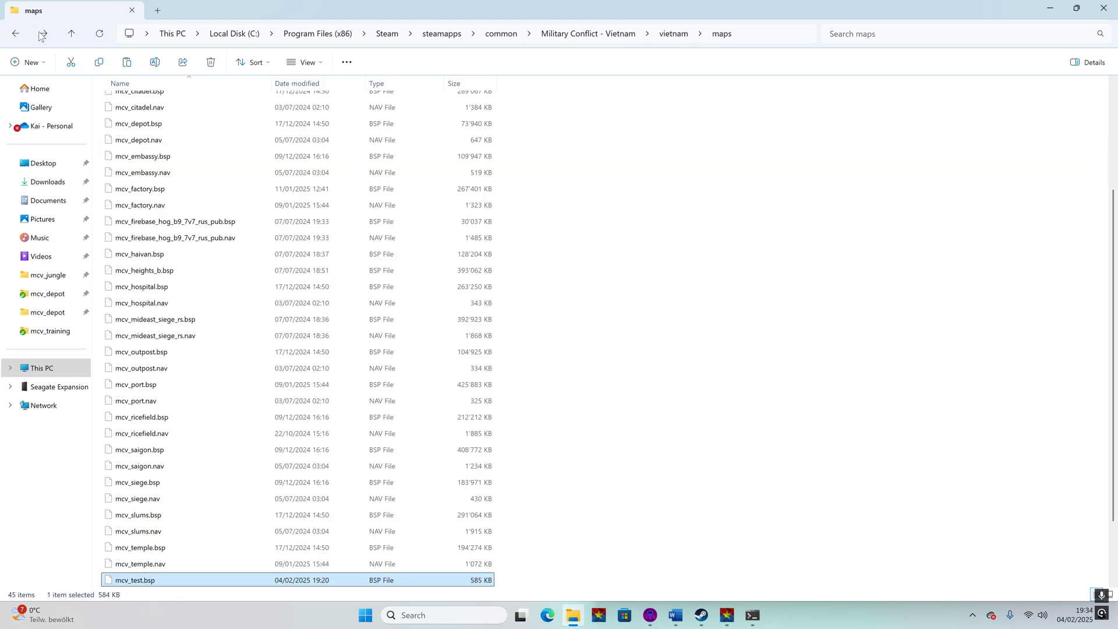
left_click(16, 34)
left_click(124, 134)
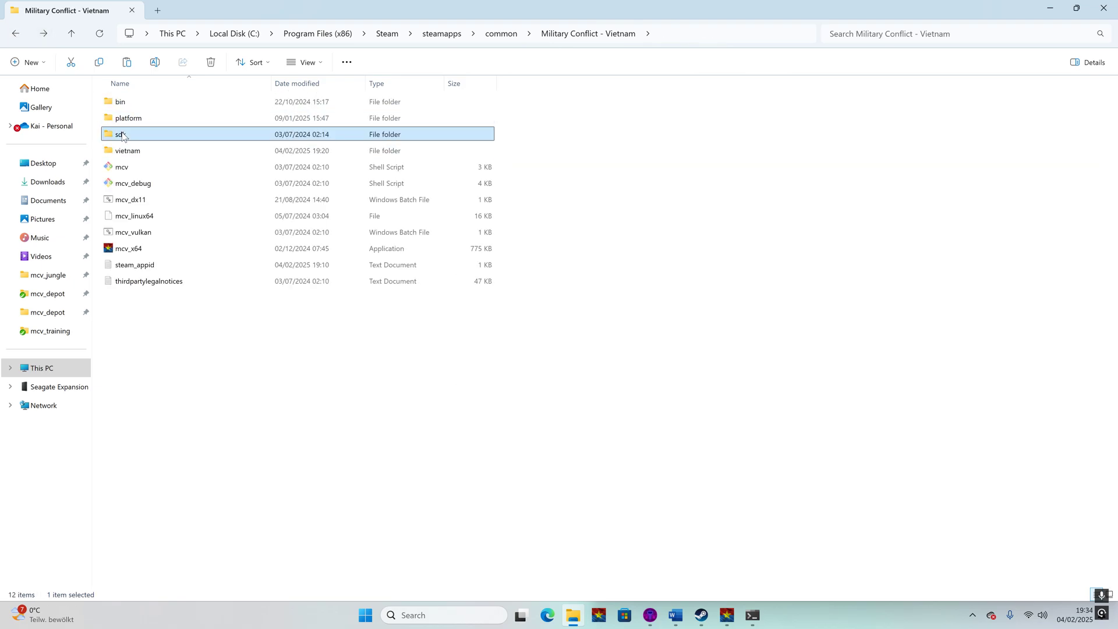
double_click(124, 134)
double_click(124, 107)
double_click(140, 183)
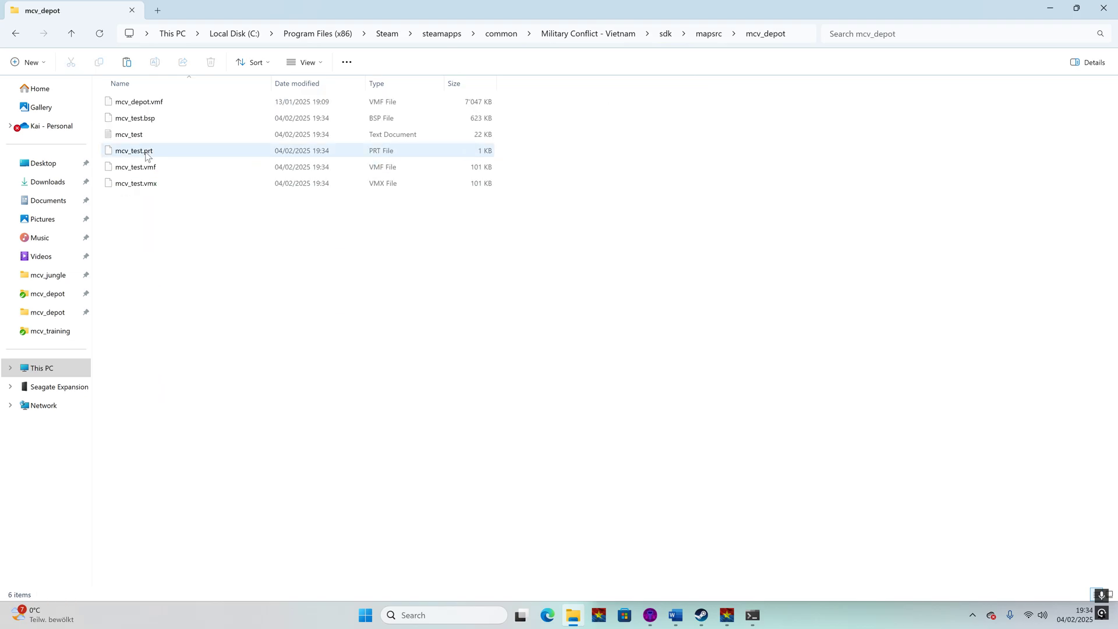
left_click(144, 119)
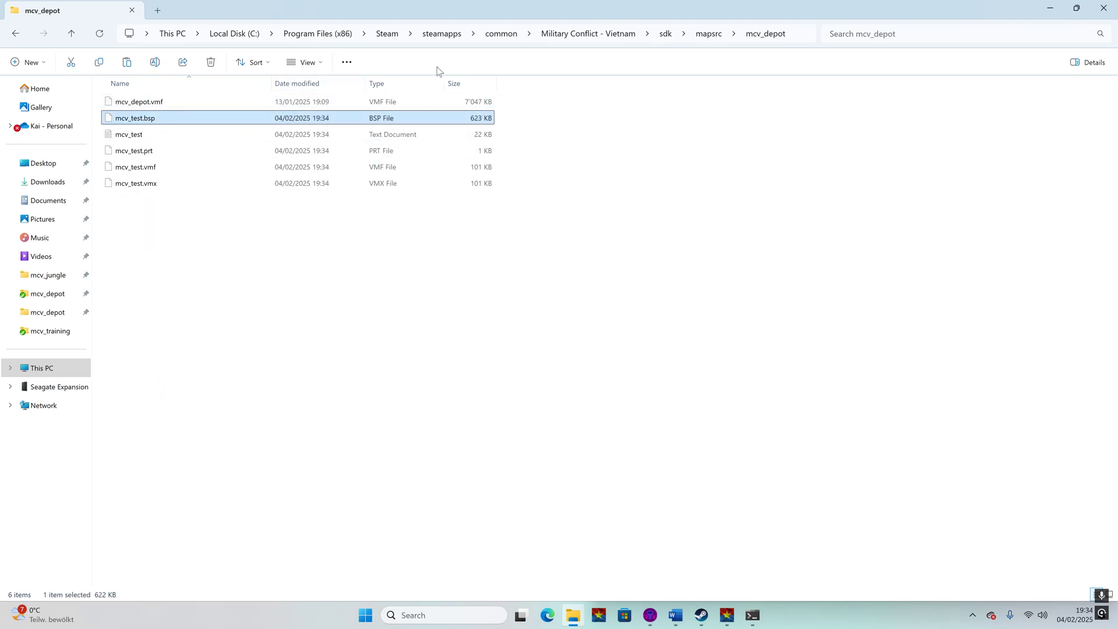
- Paste mcv_test.bsp into the game's vietnam\maps folder, replacing the existing file
left_click(588, 35)
double_click(138, 150)
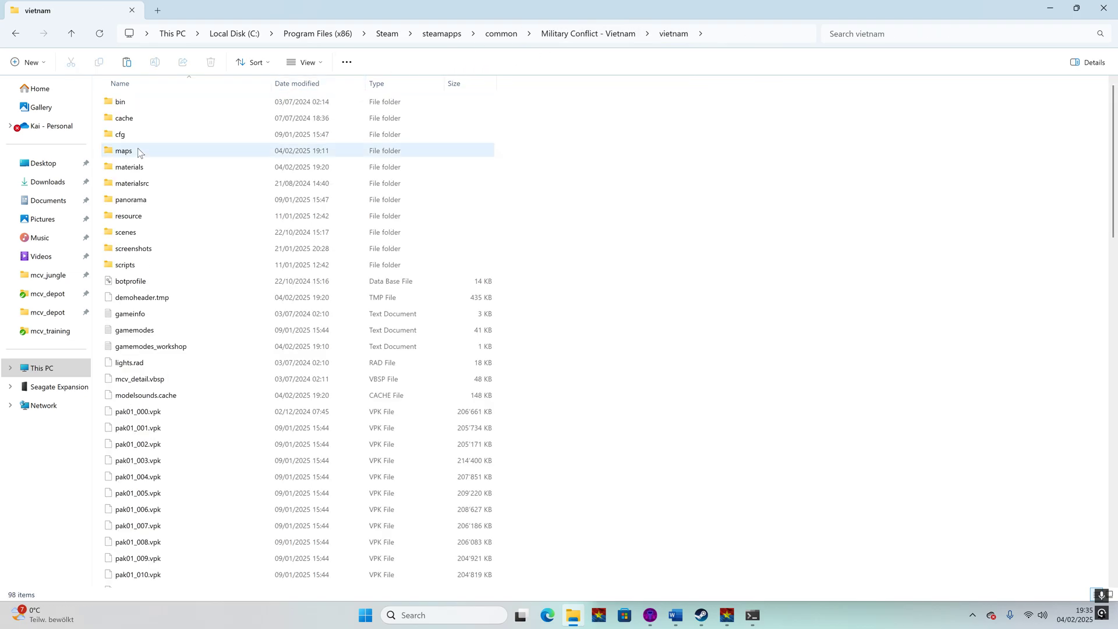
left_click(136, 153)
double_click(136, 155)
key("ctrl+v")
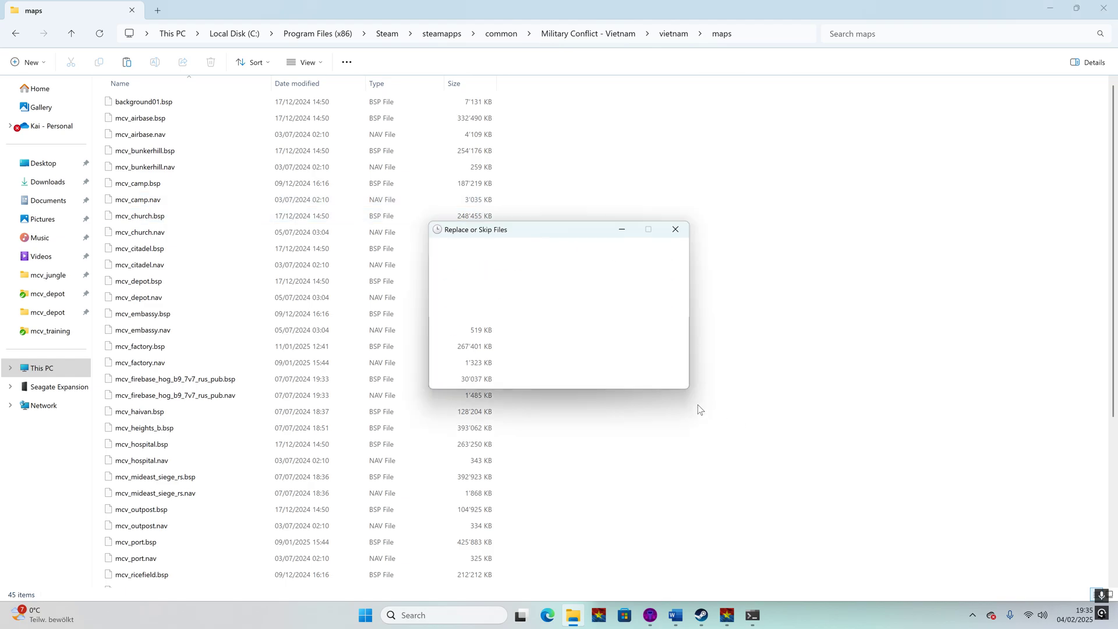
left_click(568, 294)
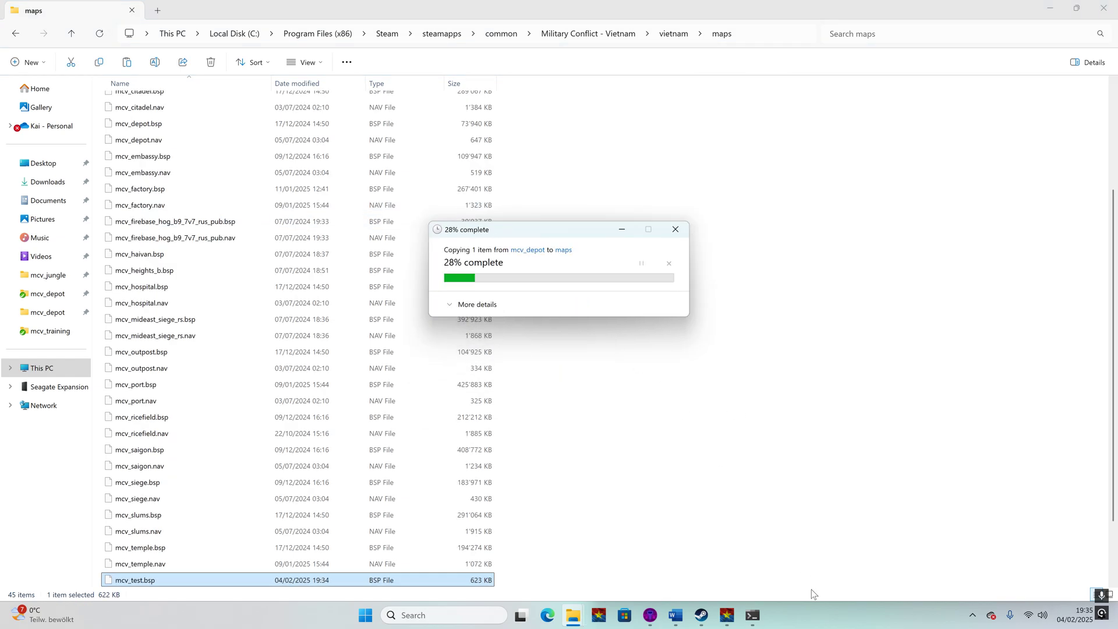
- Switch to the running Military Conflict: Vietnam game and reload the level with the console command "map mcv_test"
left_click(719, 621)
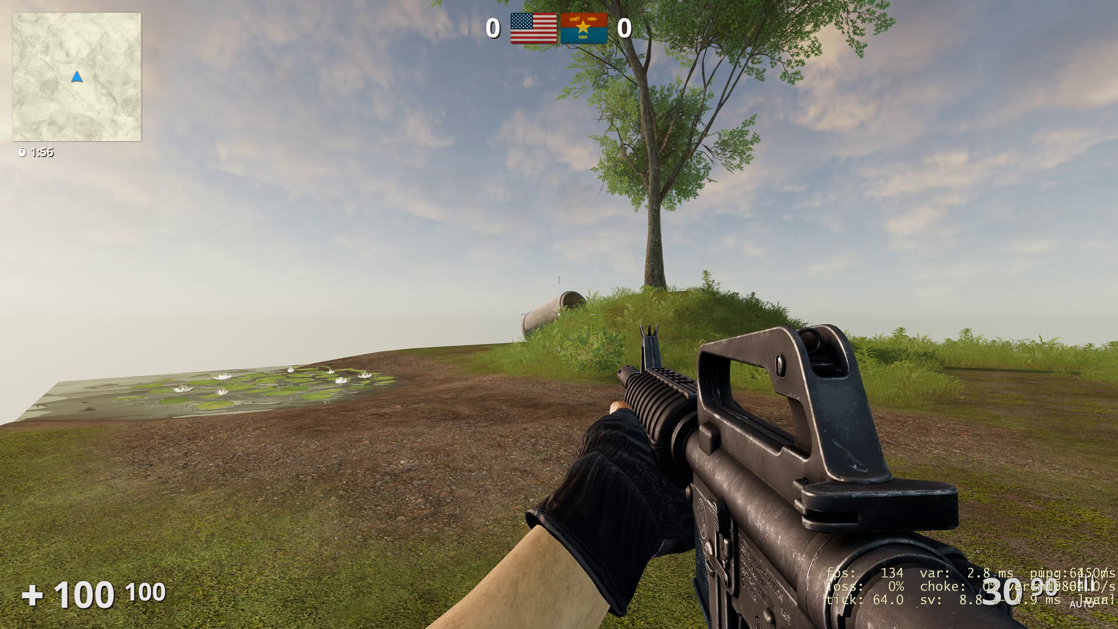
key("grave")
key("Up")
key("Up")
key("Up")
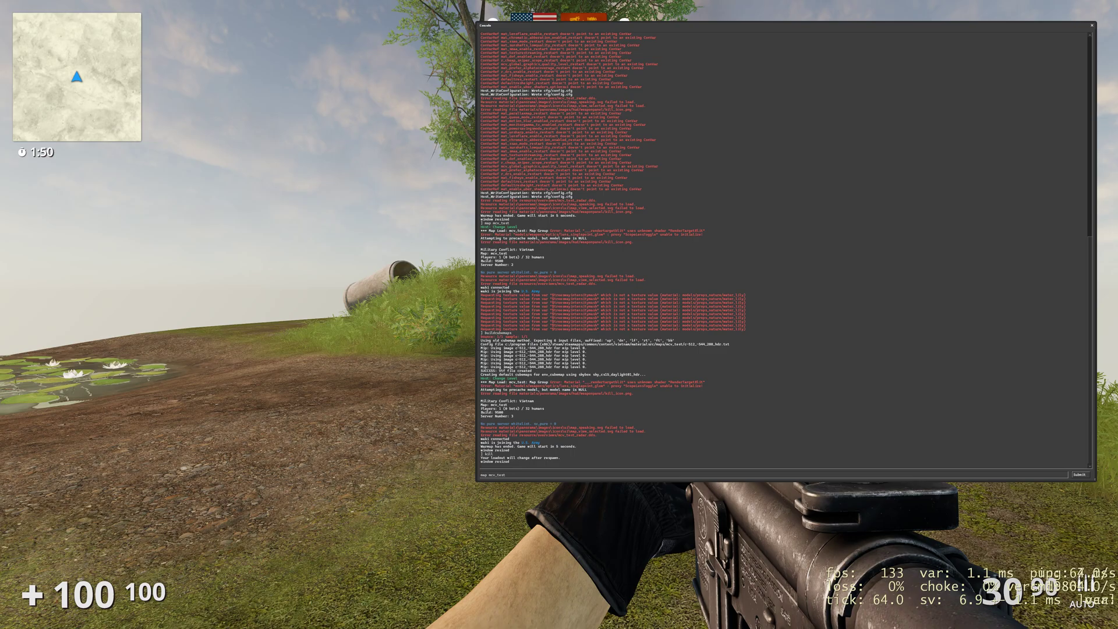
key("Return")
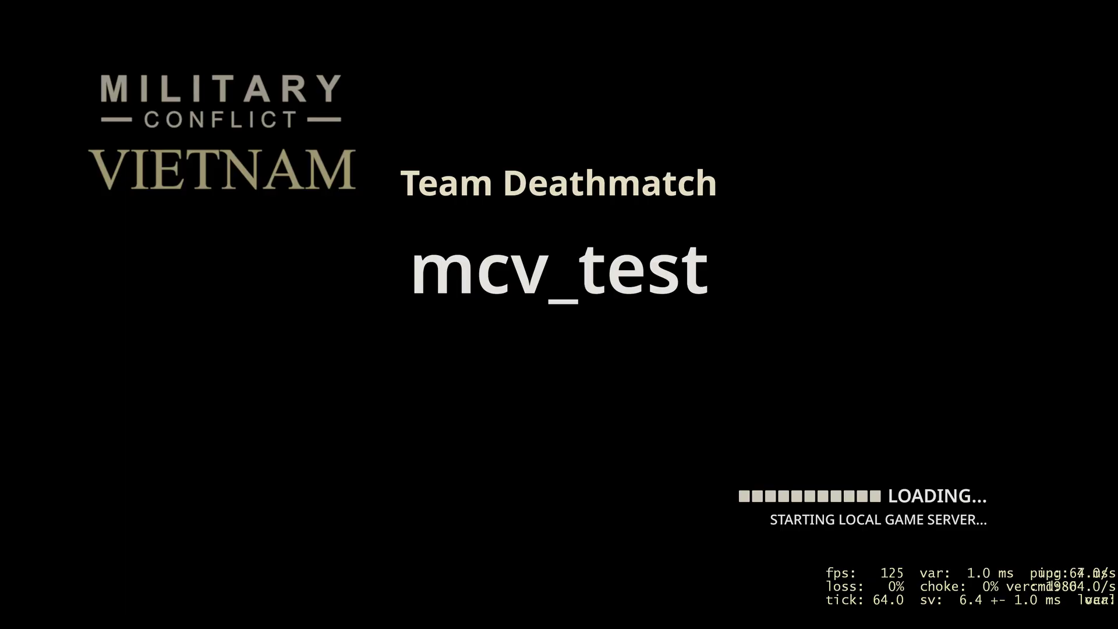